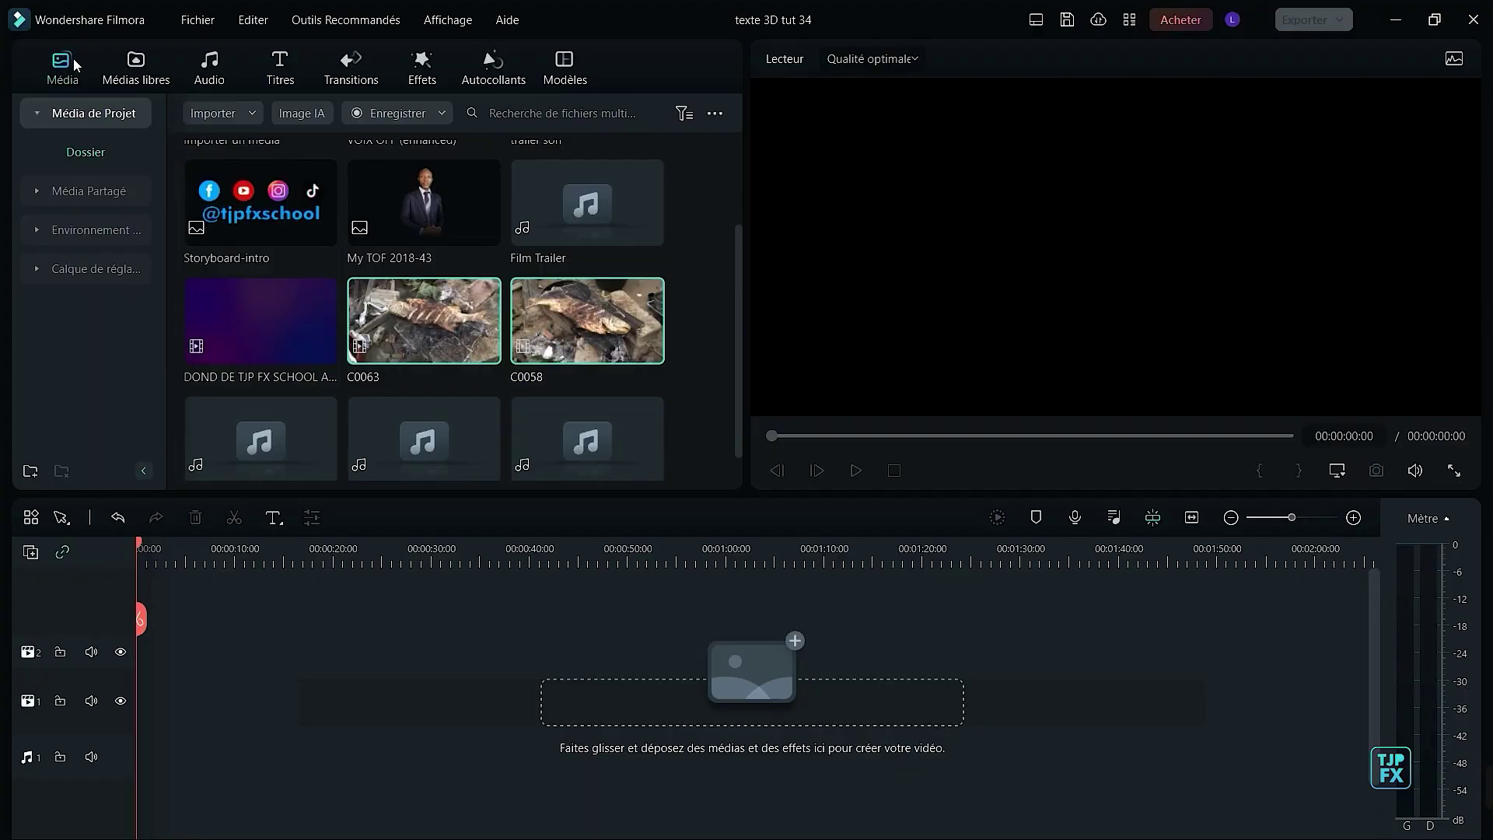
- Place the trailer son audio at the start of the timeline's audio track and play it back
drag(736, 271, 736, 185)
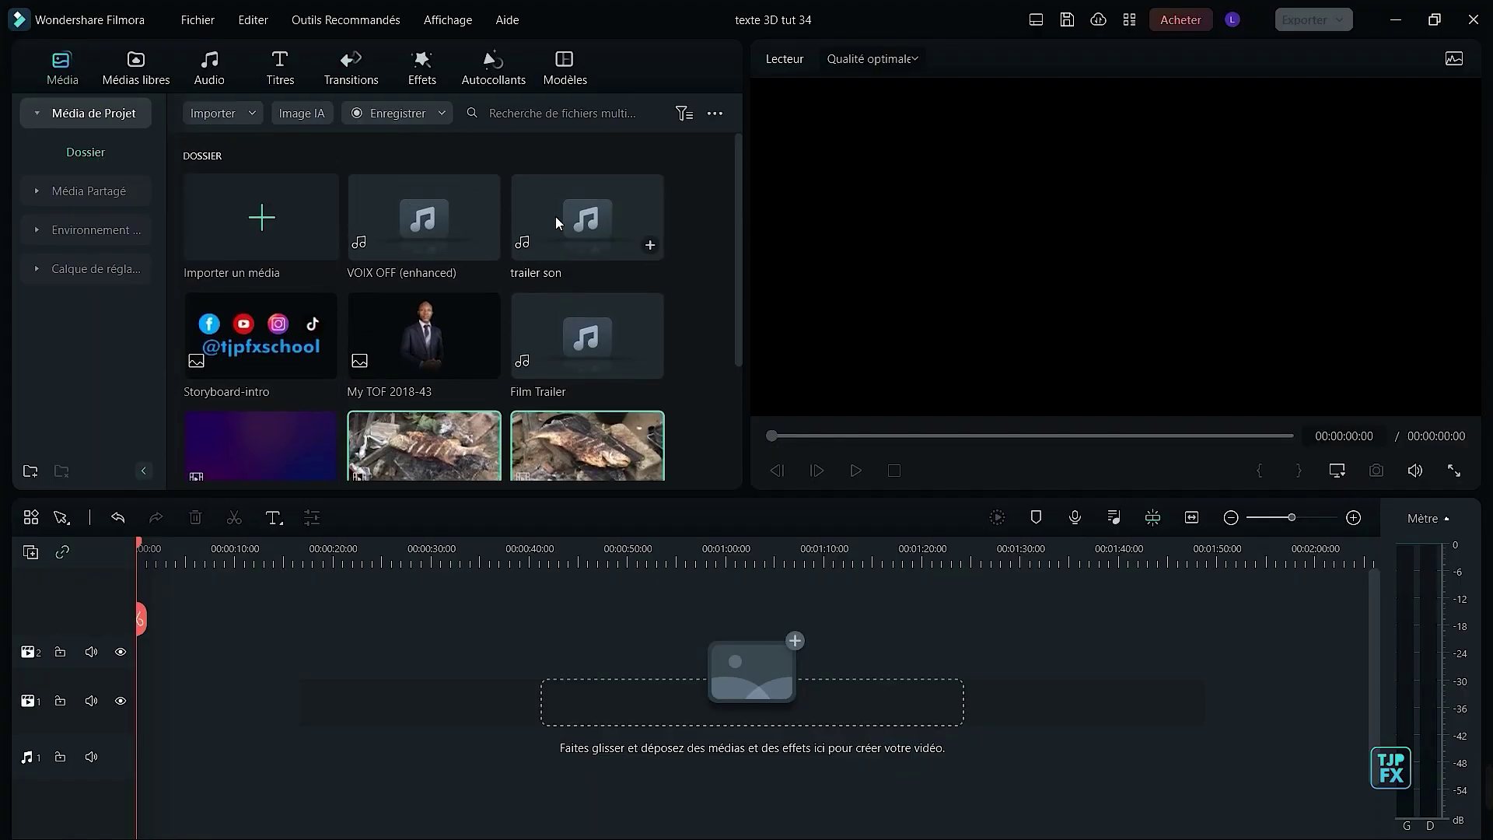
drag(556, 216, 268, 669)
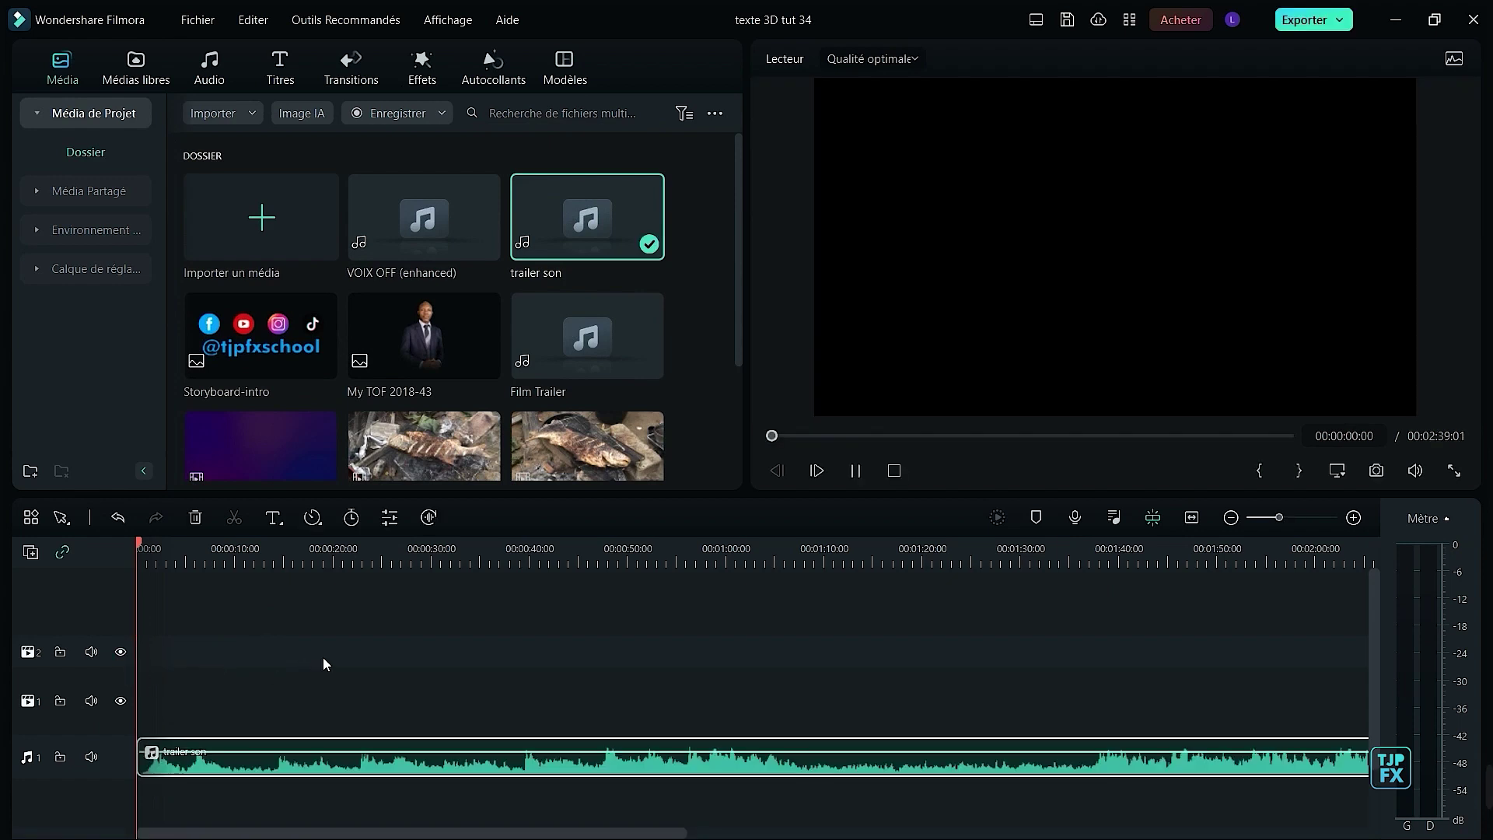
key(space)
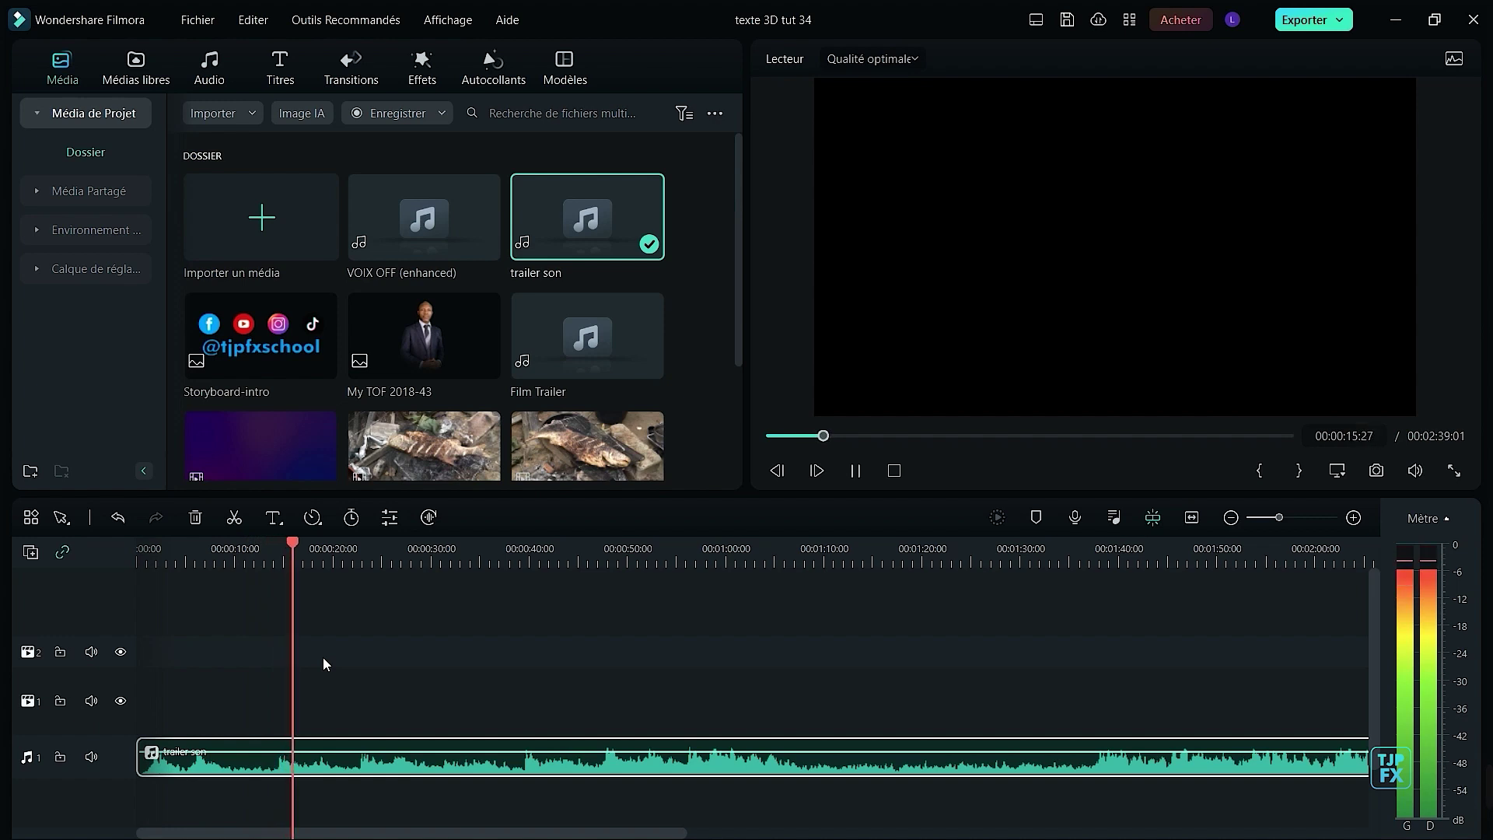
key(space)
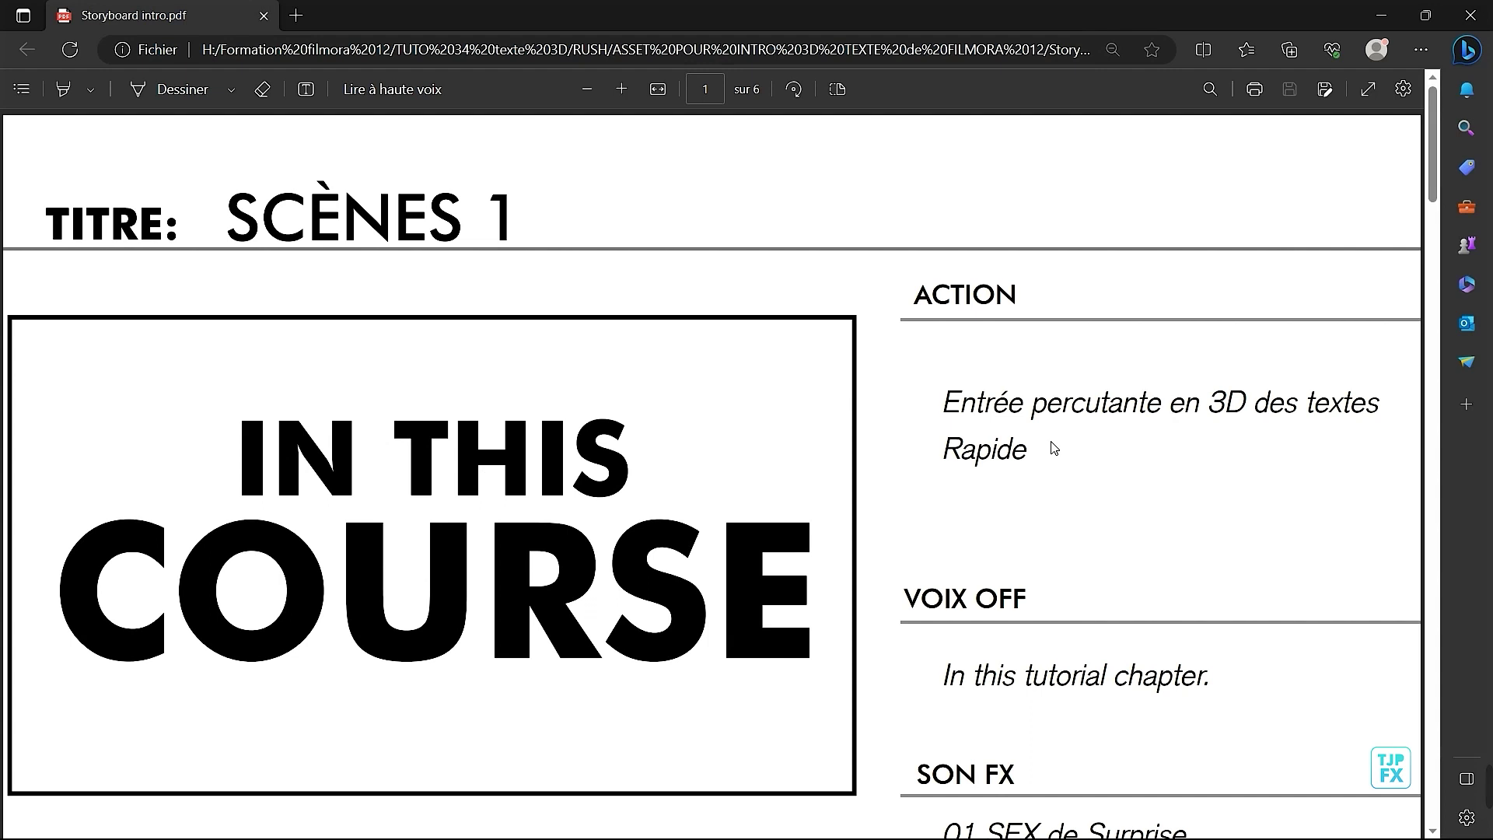
- In the storyboard PDF in Edge, review the scenes and copy the title text IN THIS COURSE from Scene 1
scroll(1095, 456, down, 3)
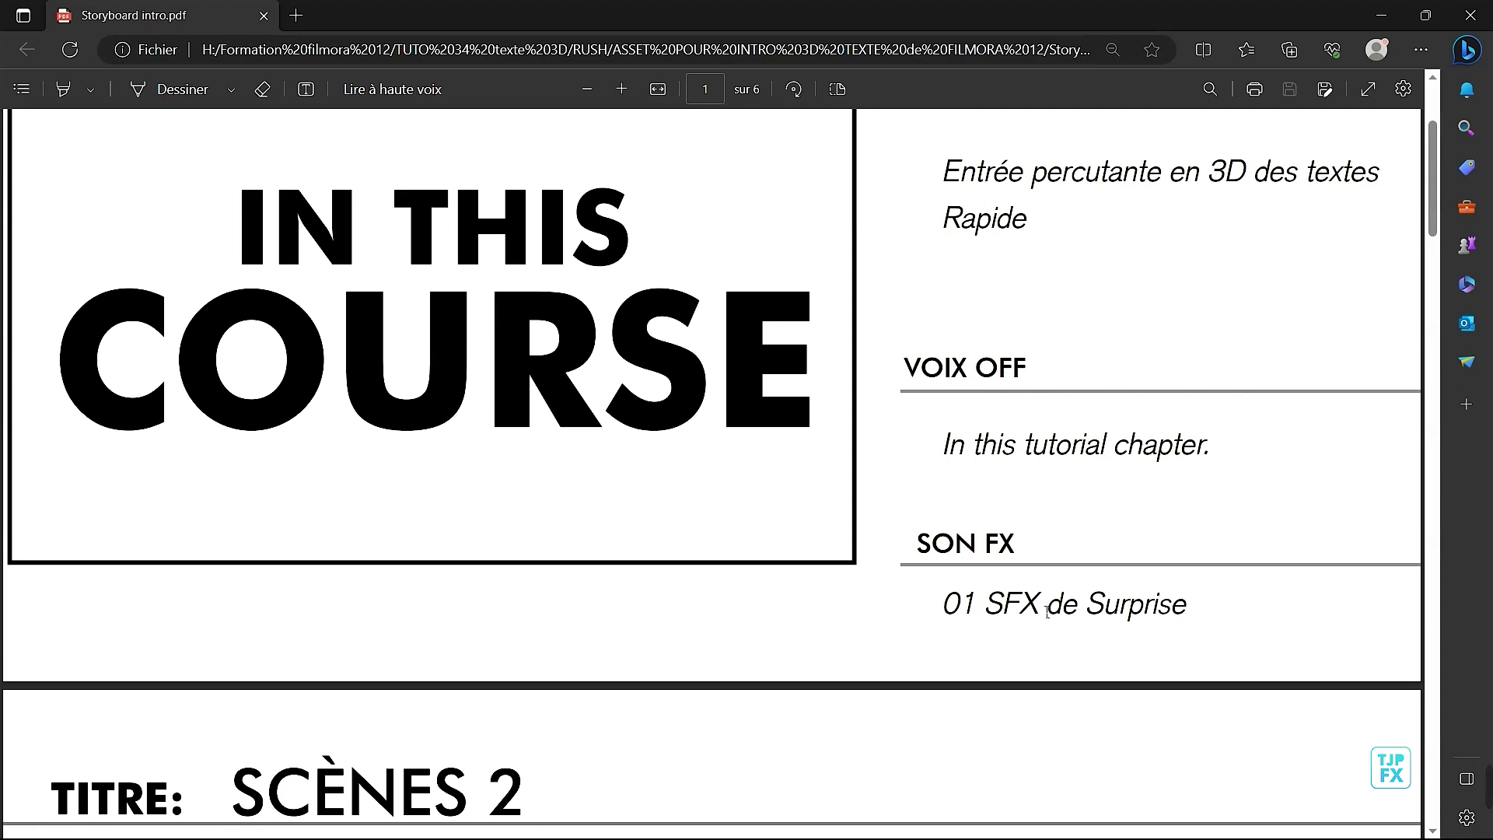
scroll(1089, 528, down, 6)
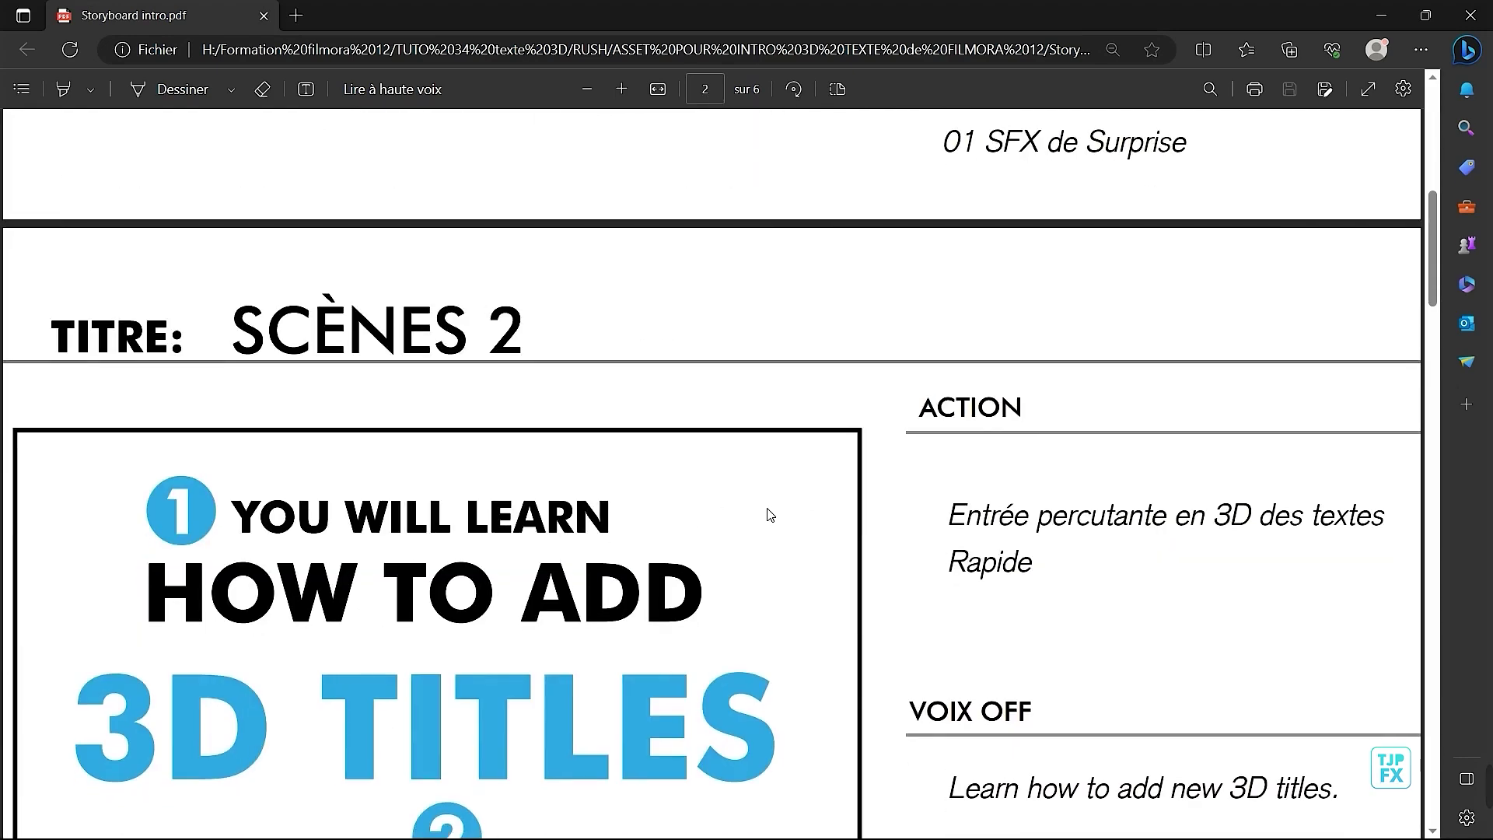
scroll(483, 742, down, 18)
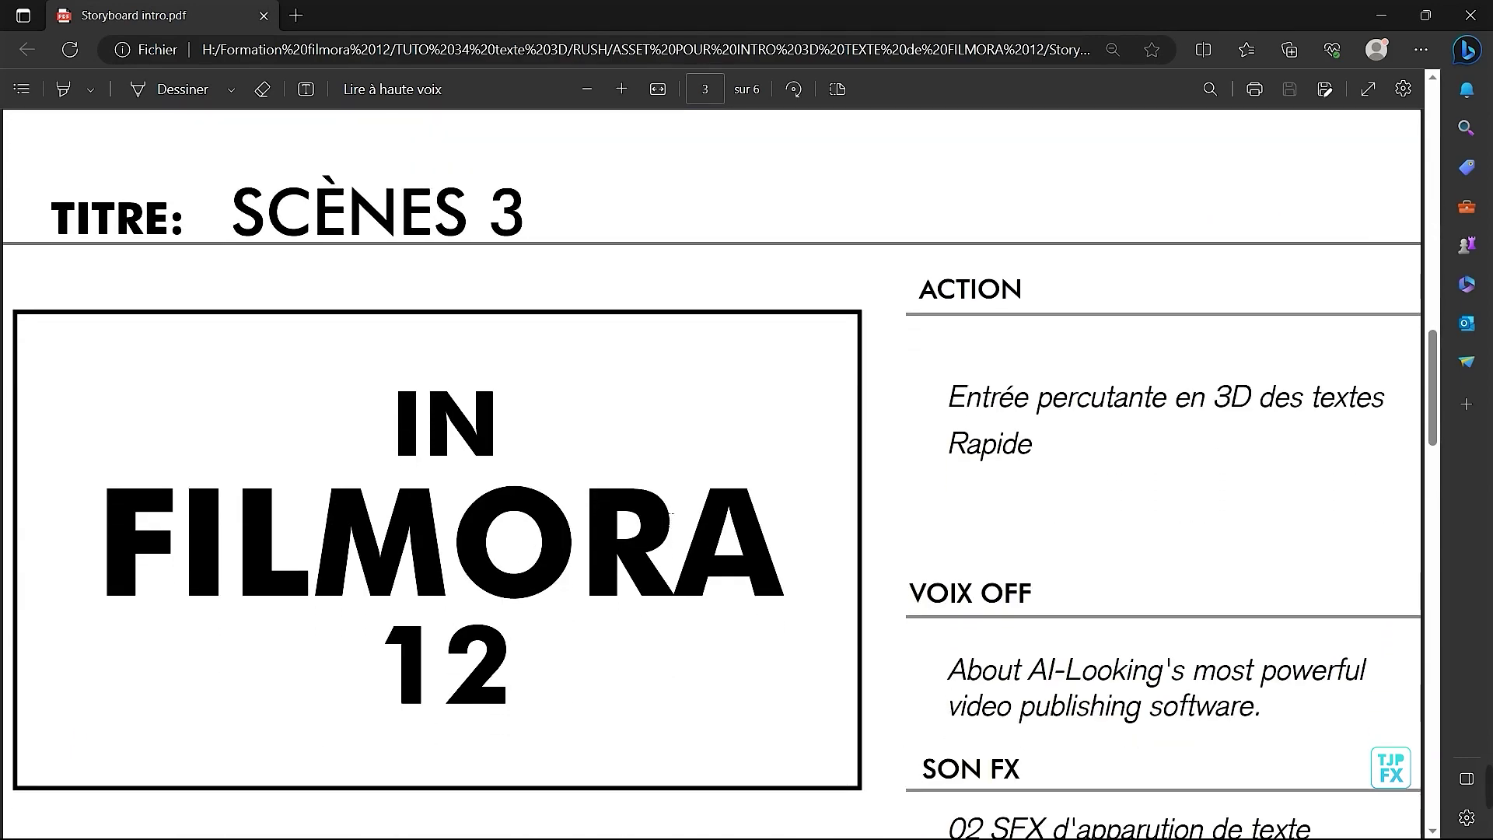
scroll(707, 517, down, 12)
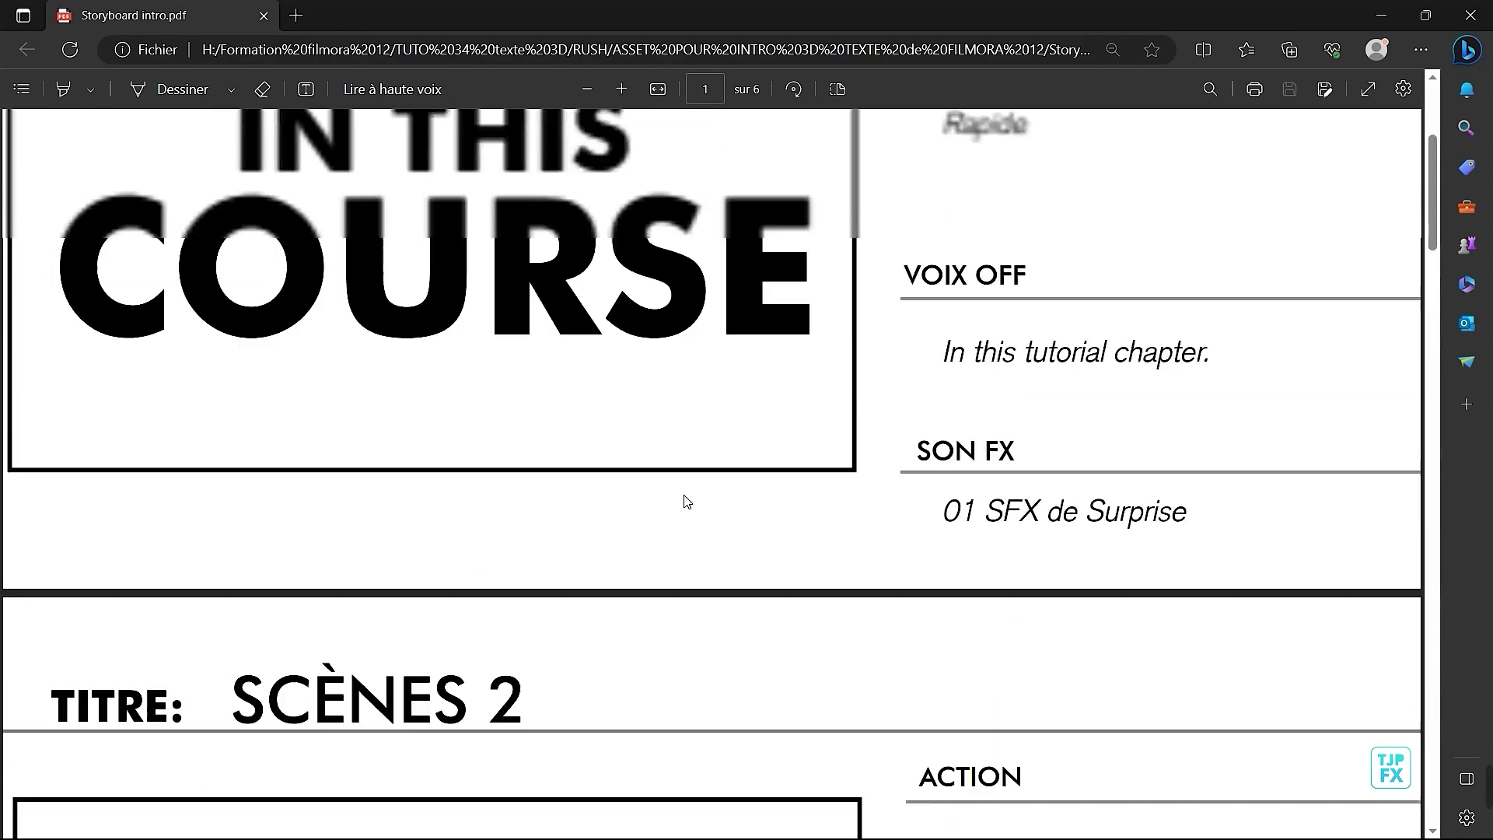
scroll(686, 501, up, 4)
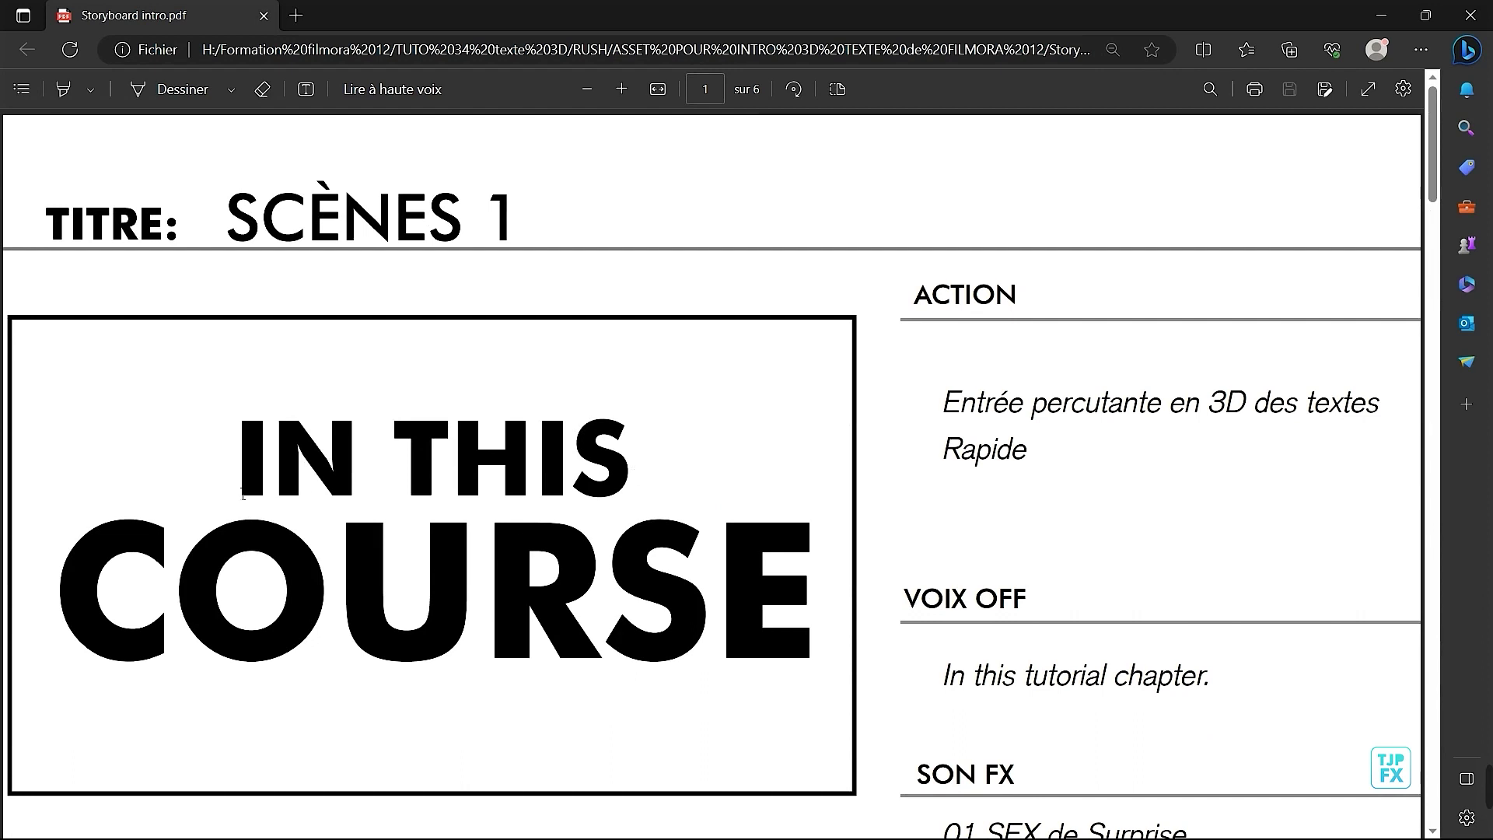
triple_click(264, 453)
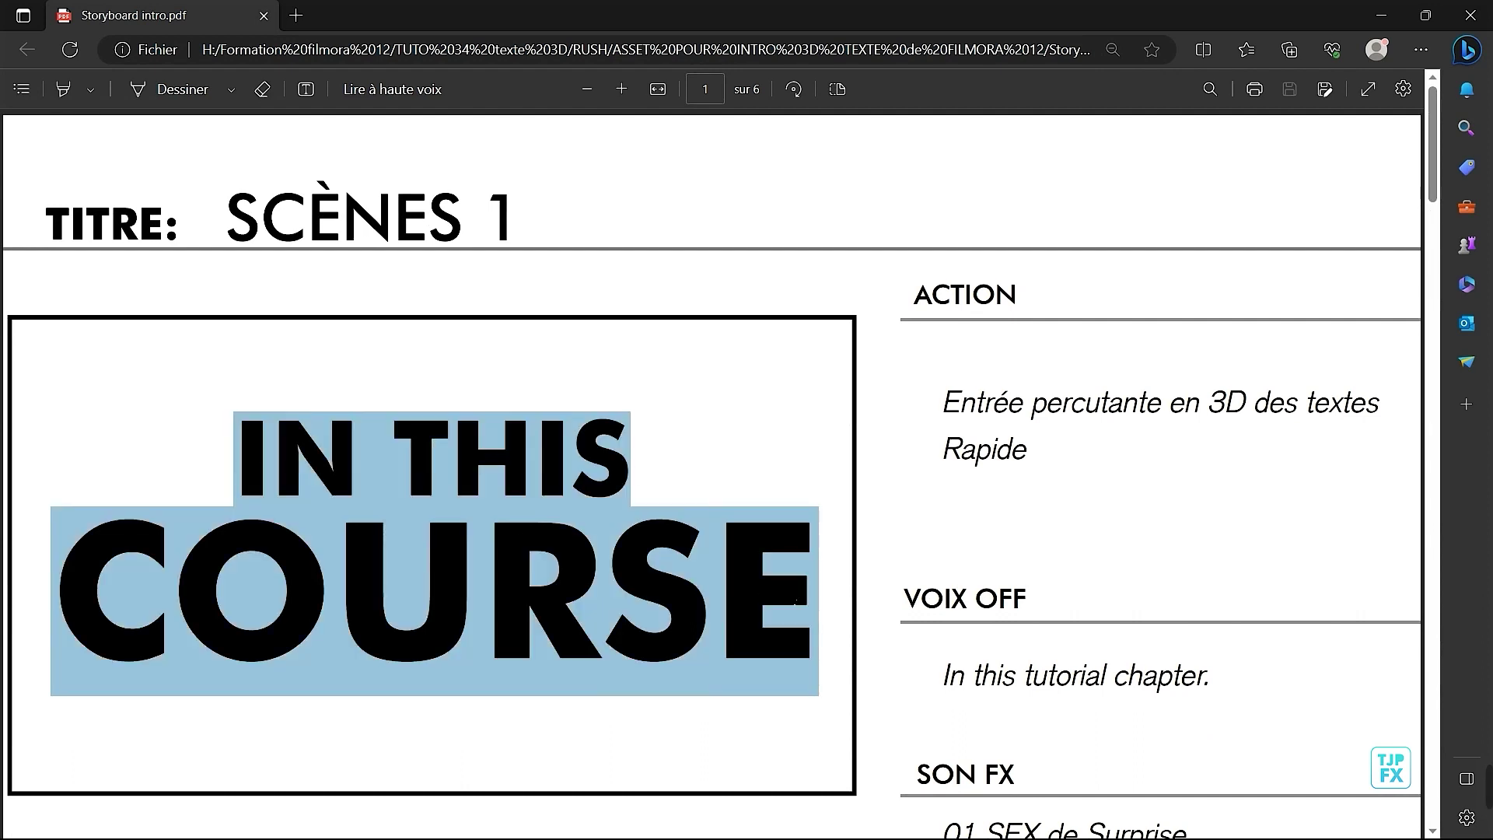
key(ctrl+c)
right_click(762, 562)
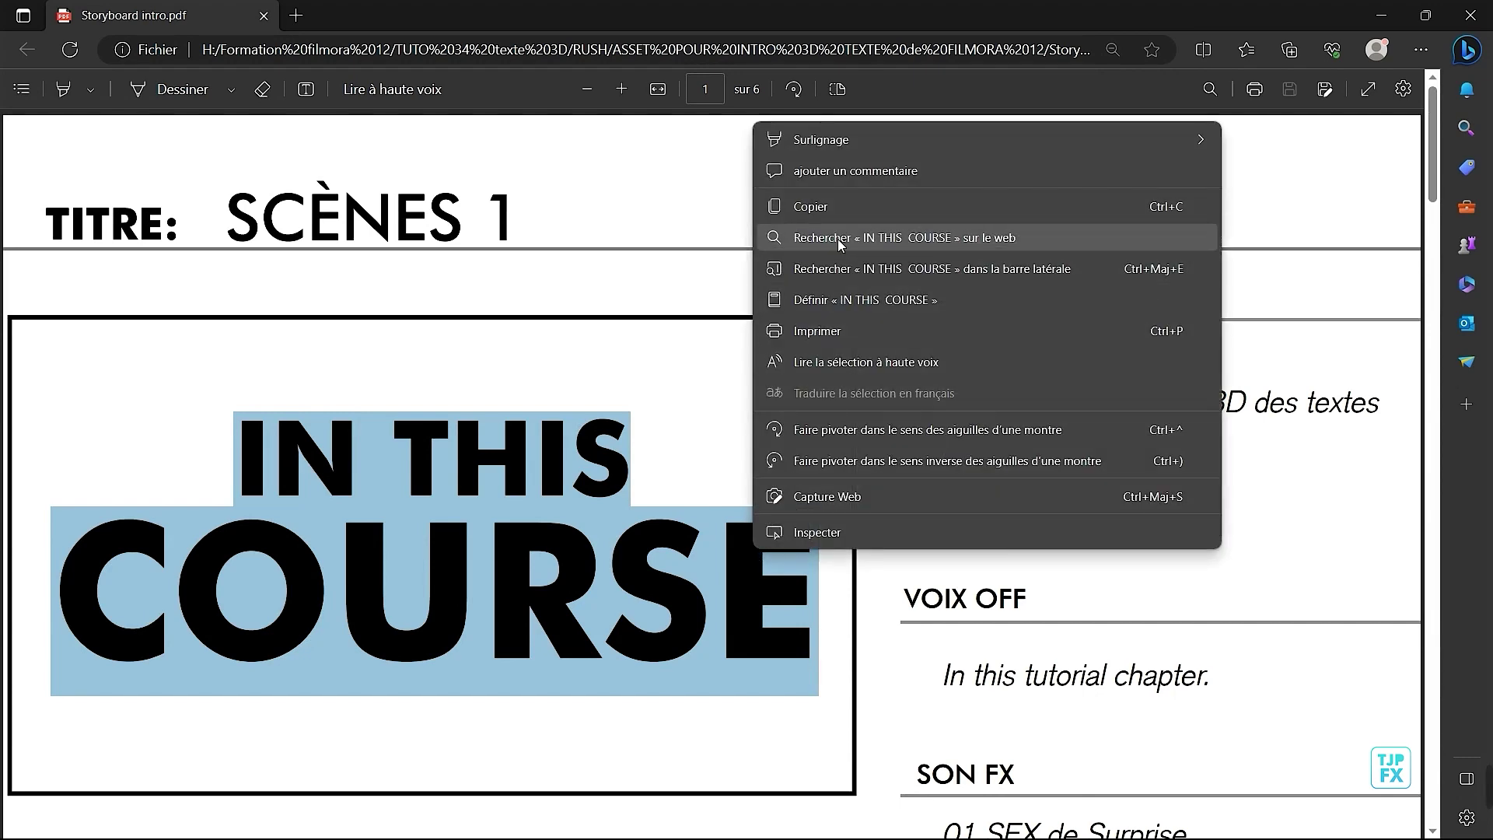
click(826, 209)
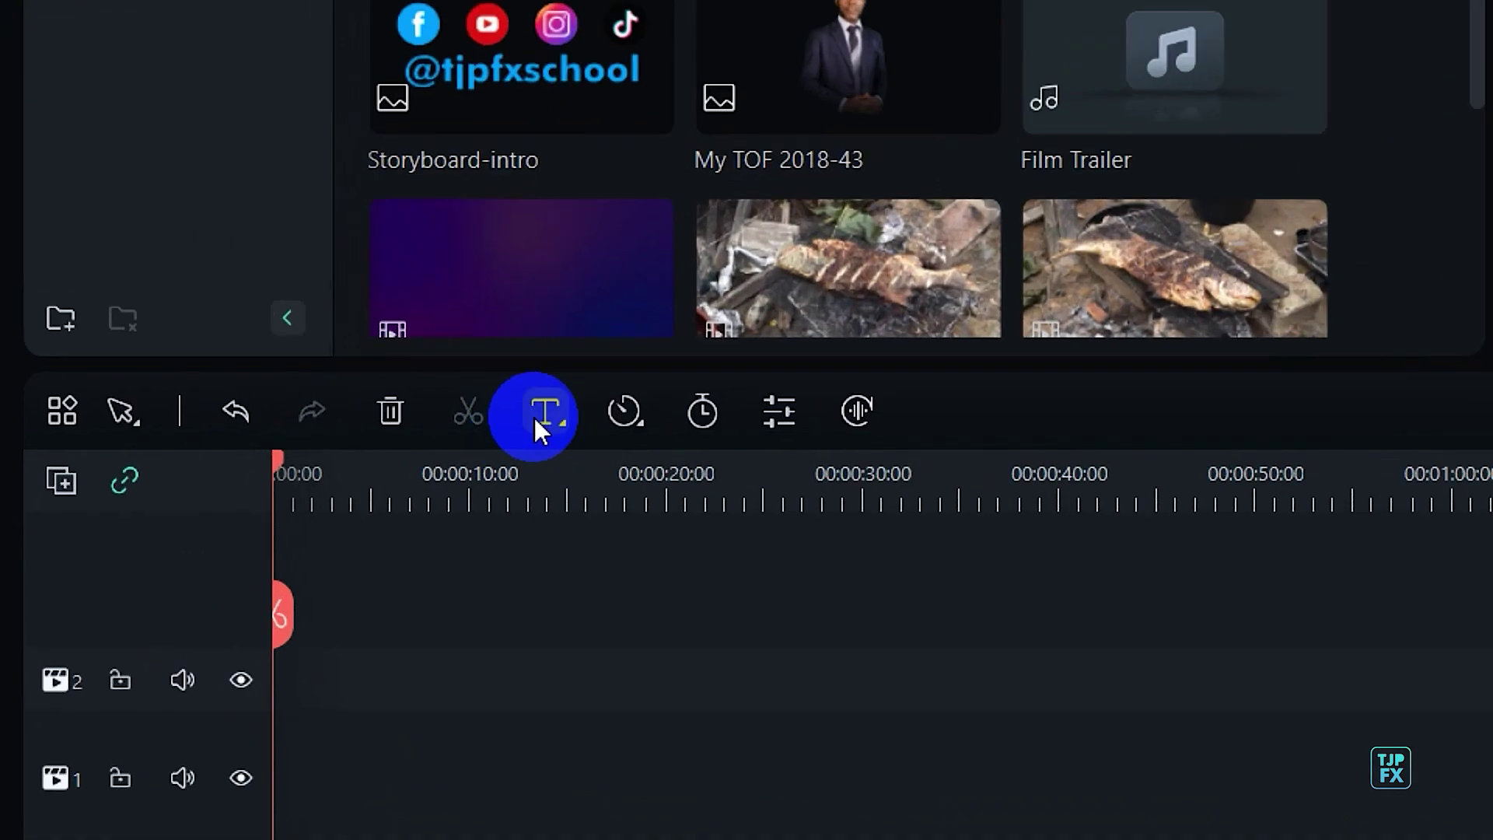
- In Filmora, add a quick 3D text title at the start of video track 1 and select its clip
click(260, 517)
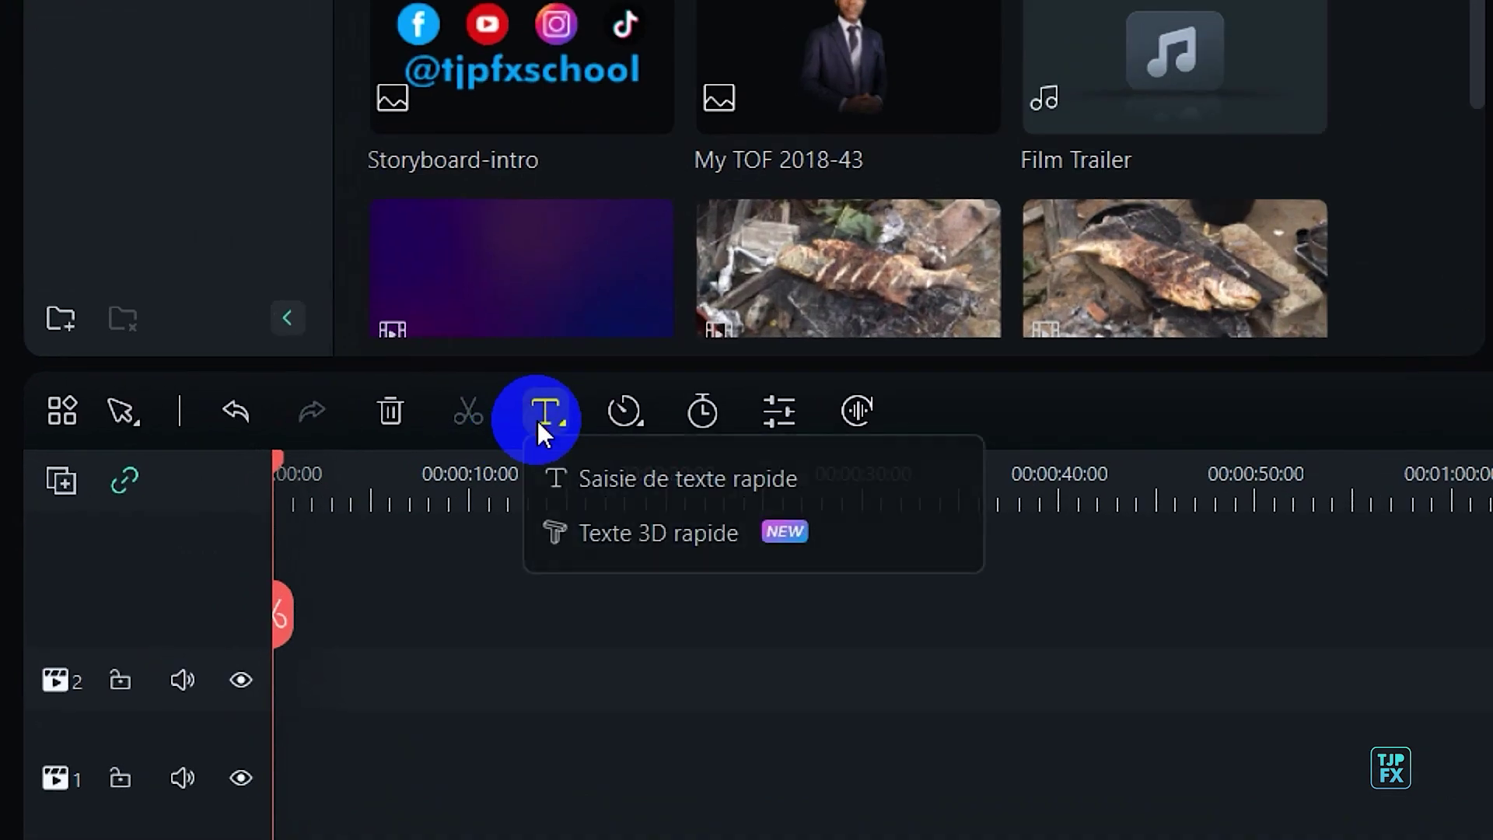
click(786, 477)
click(333, 492)
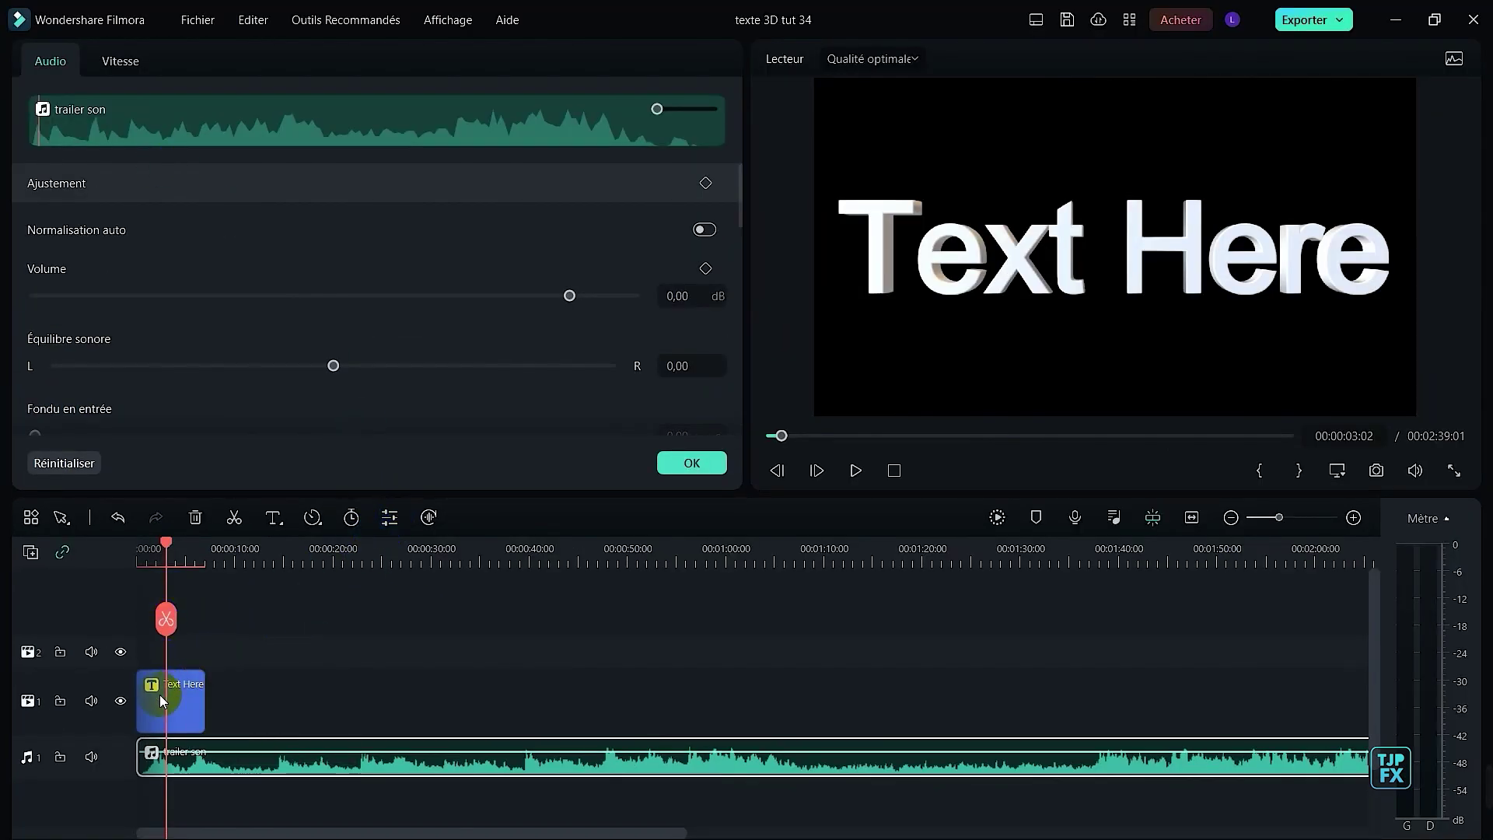
click(160, 693)
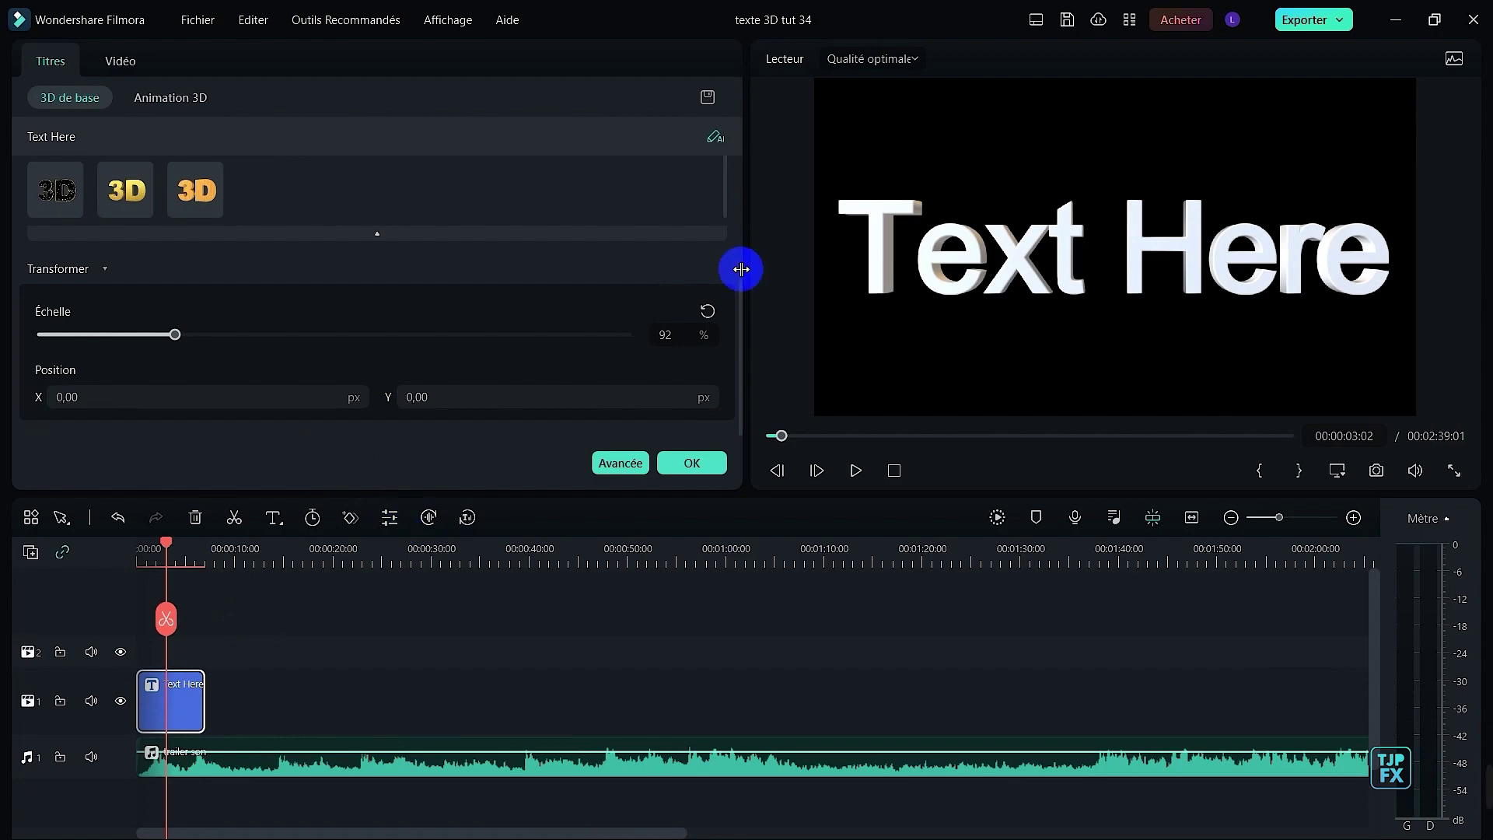
- Open the 3D title in advanced text editing and replace its placeholder text with the copied IN THIS COURSE
drag(738, 305, 739, 256)
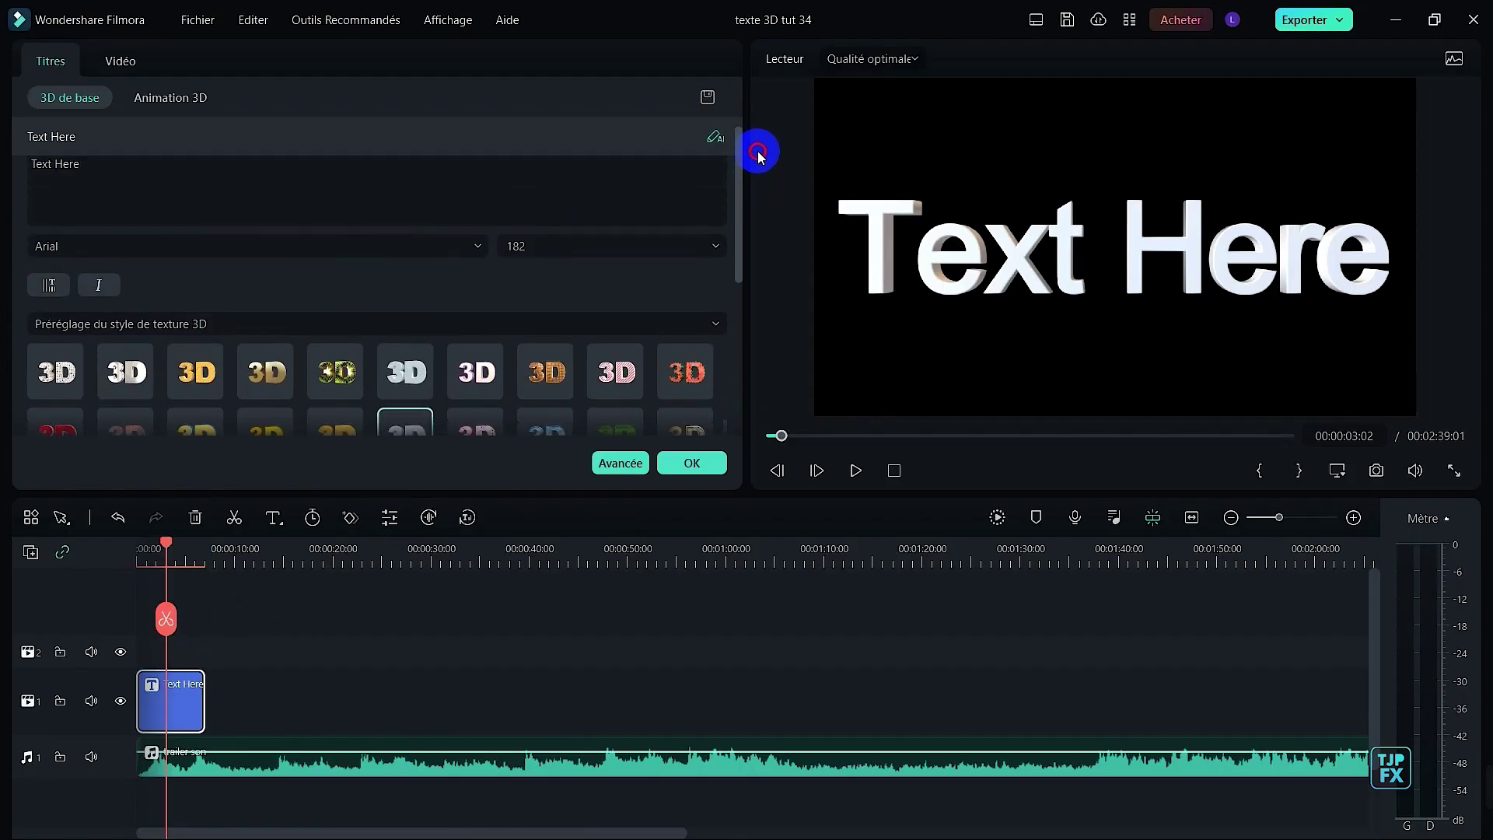
scroll(616, 426, up, 1)
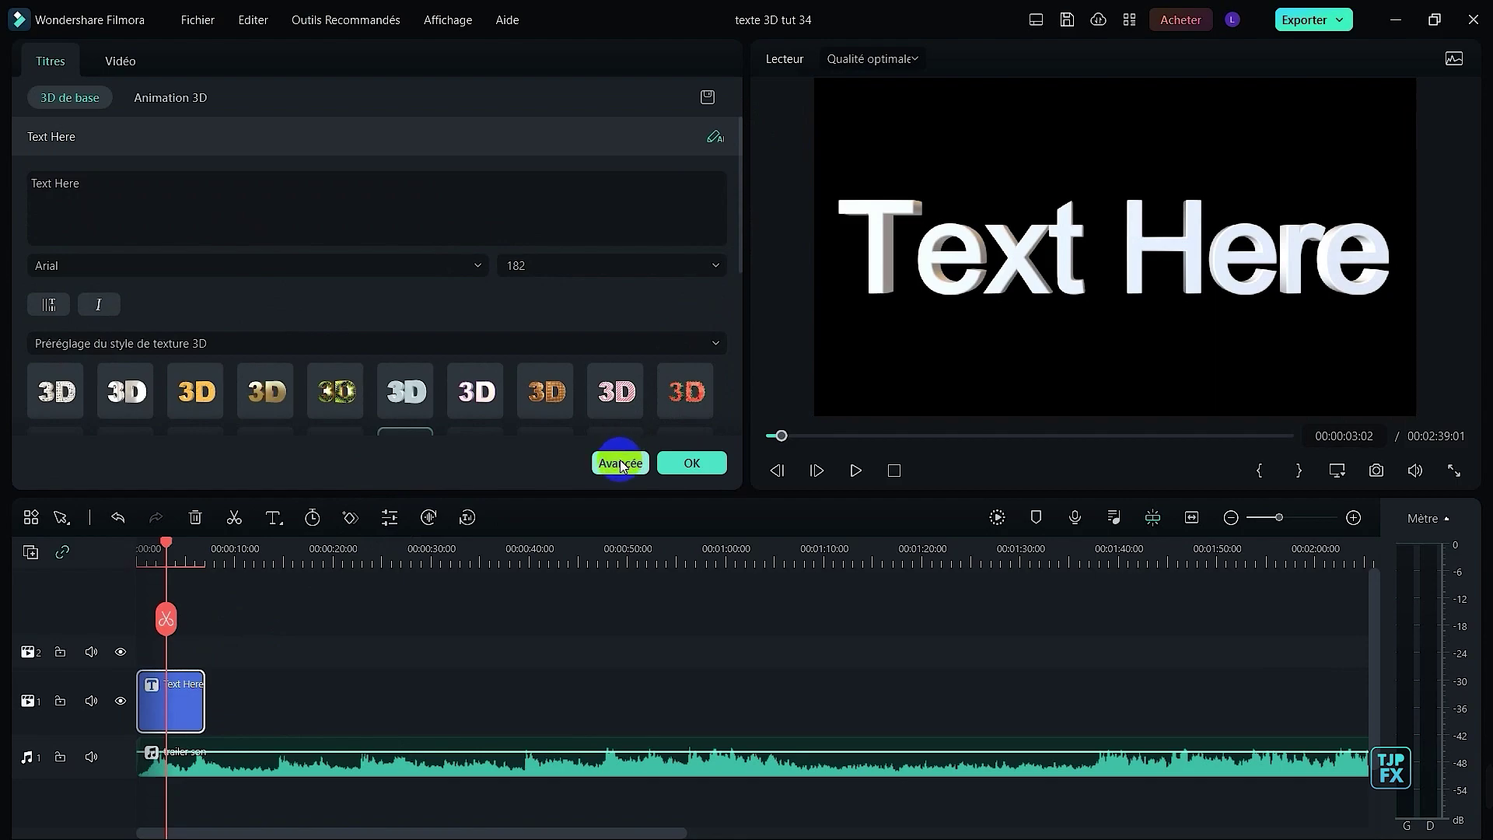
click(621, 463)
click(1260, 62)
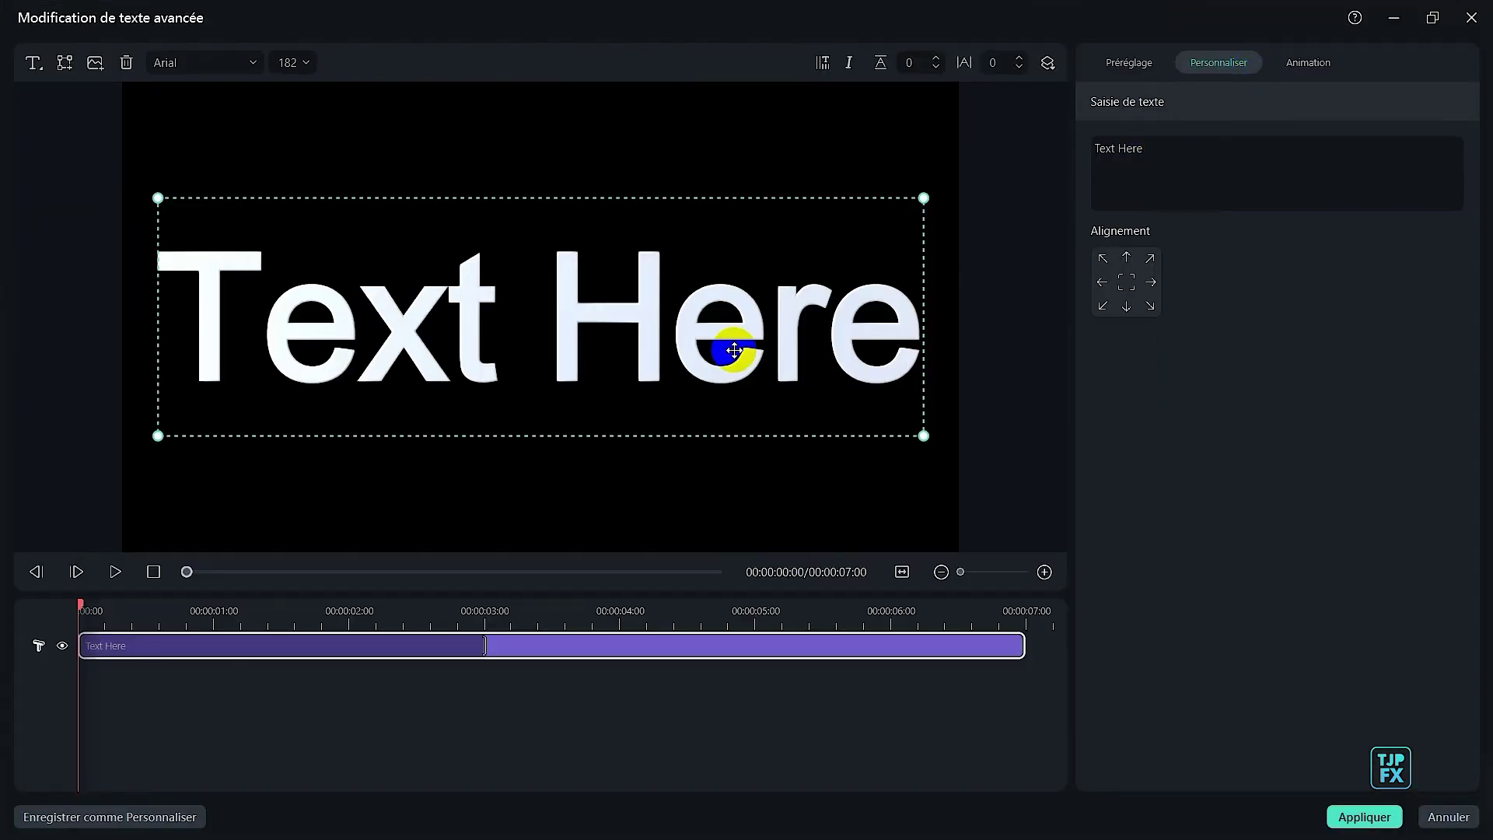
drag(1143, 148, 1066, 143)
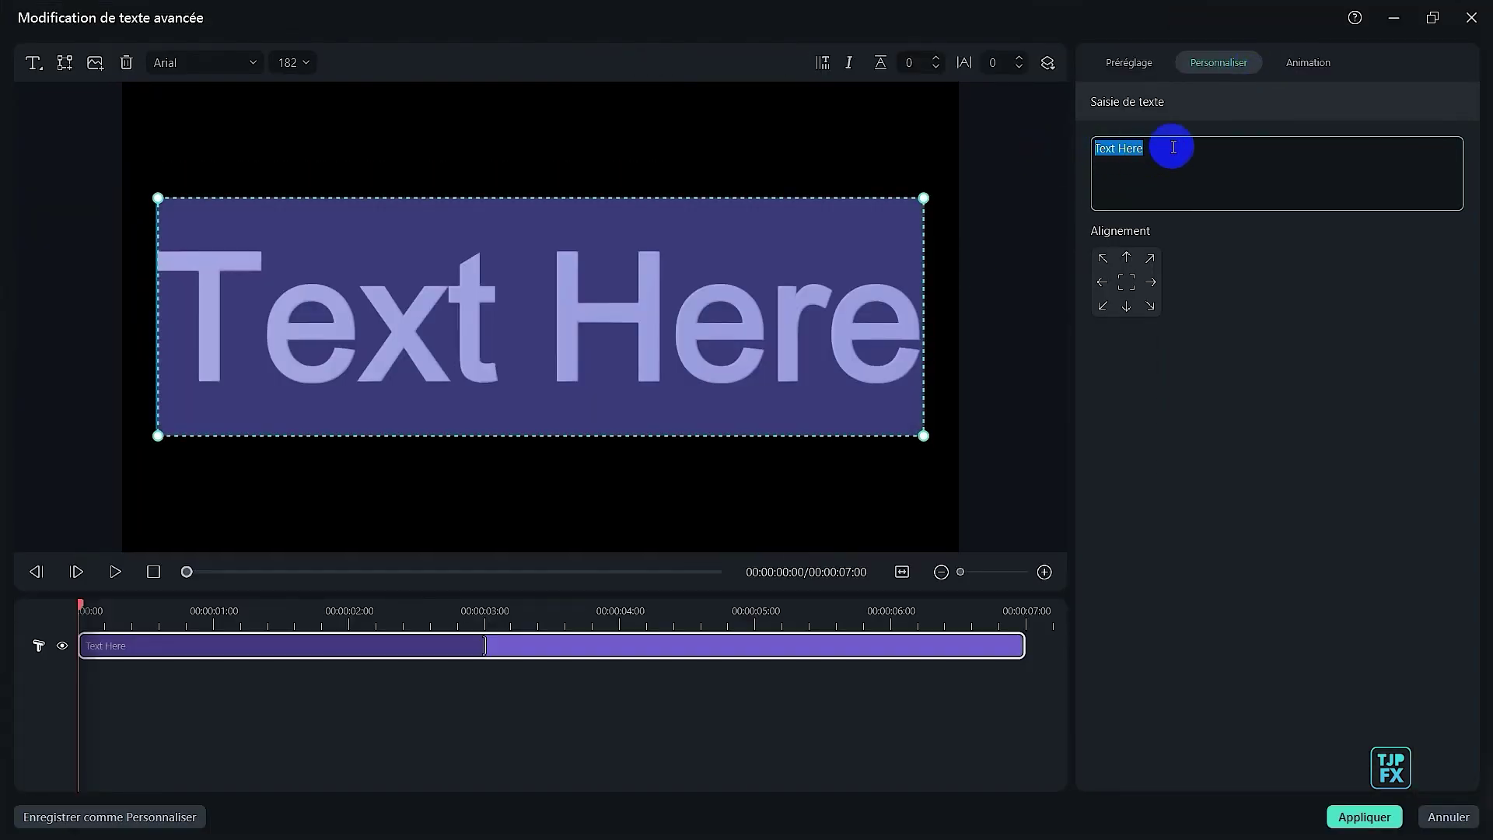
key(ctrl+v)
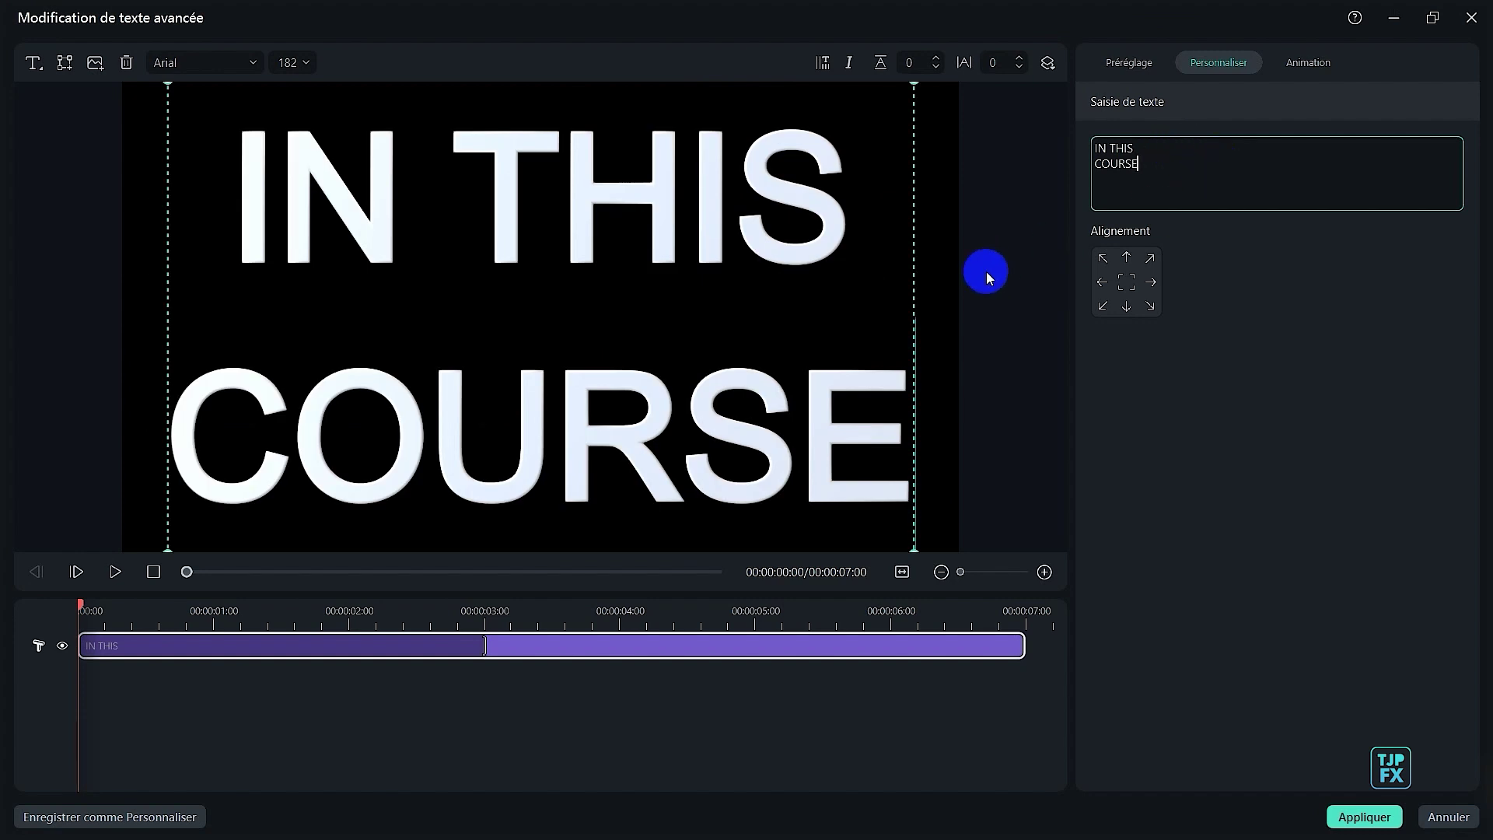
- Set the font size of the whole IN THIS COURSE text to 100
key(ctrl+a)
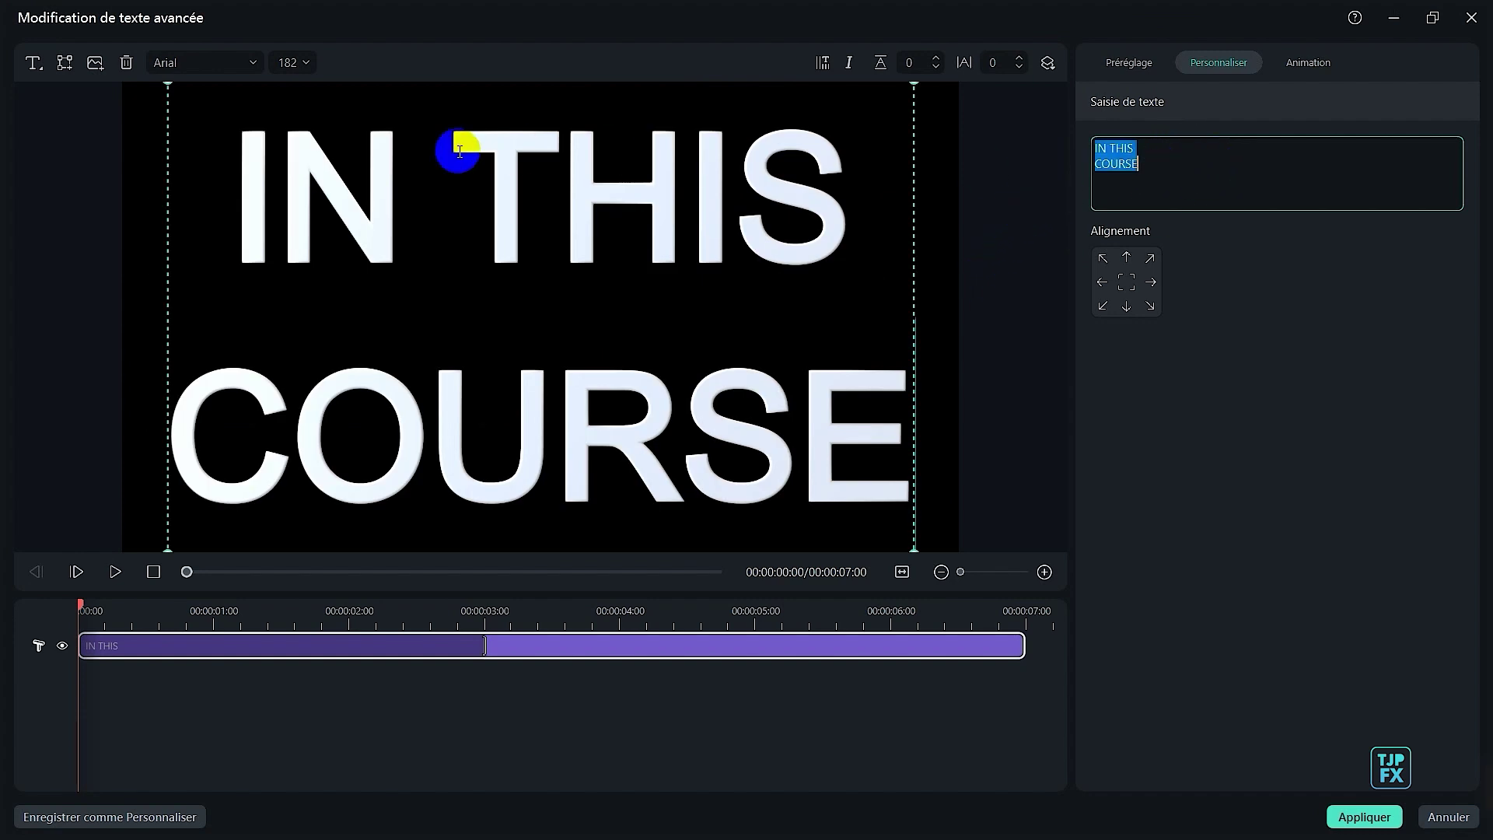
click(301, 61)
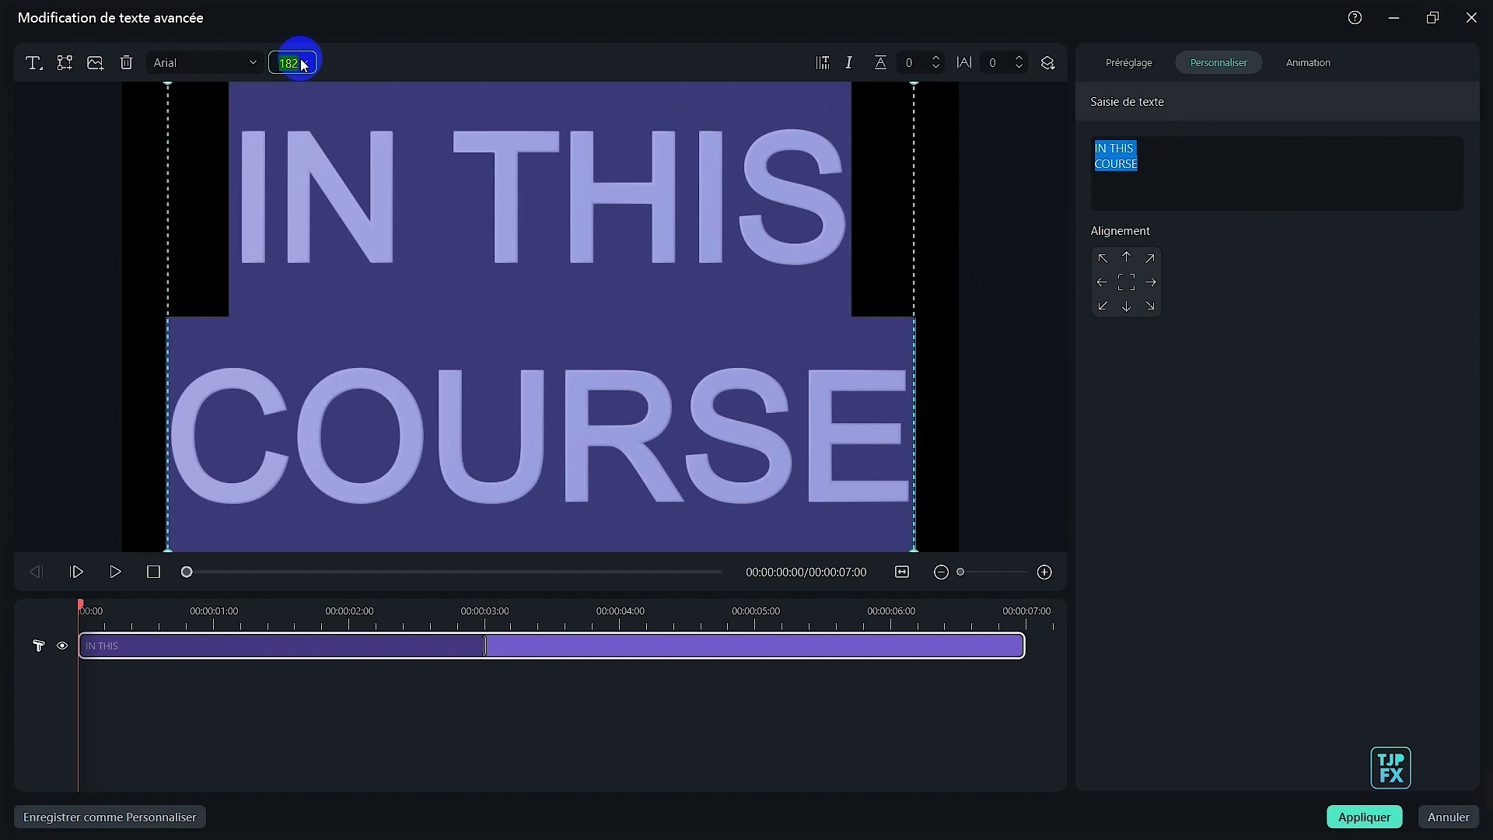
text(12)
text(00)
key(Return)
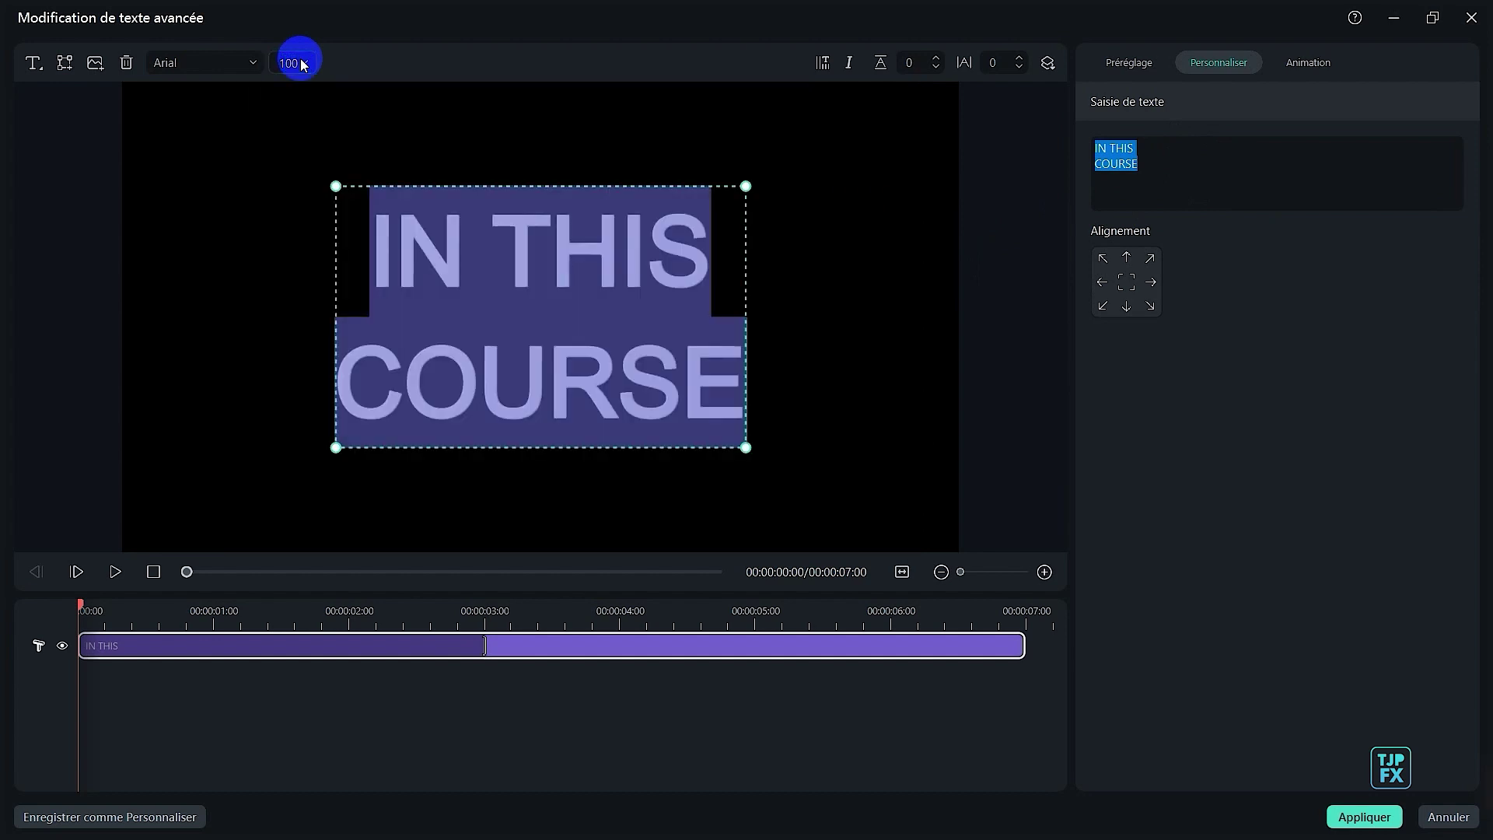
- Delete the word COURSE and its line break so the title text reads only IN THIS
click(542, 347)
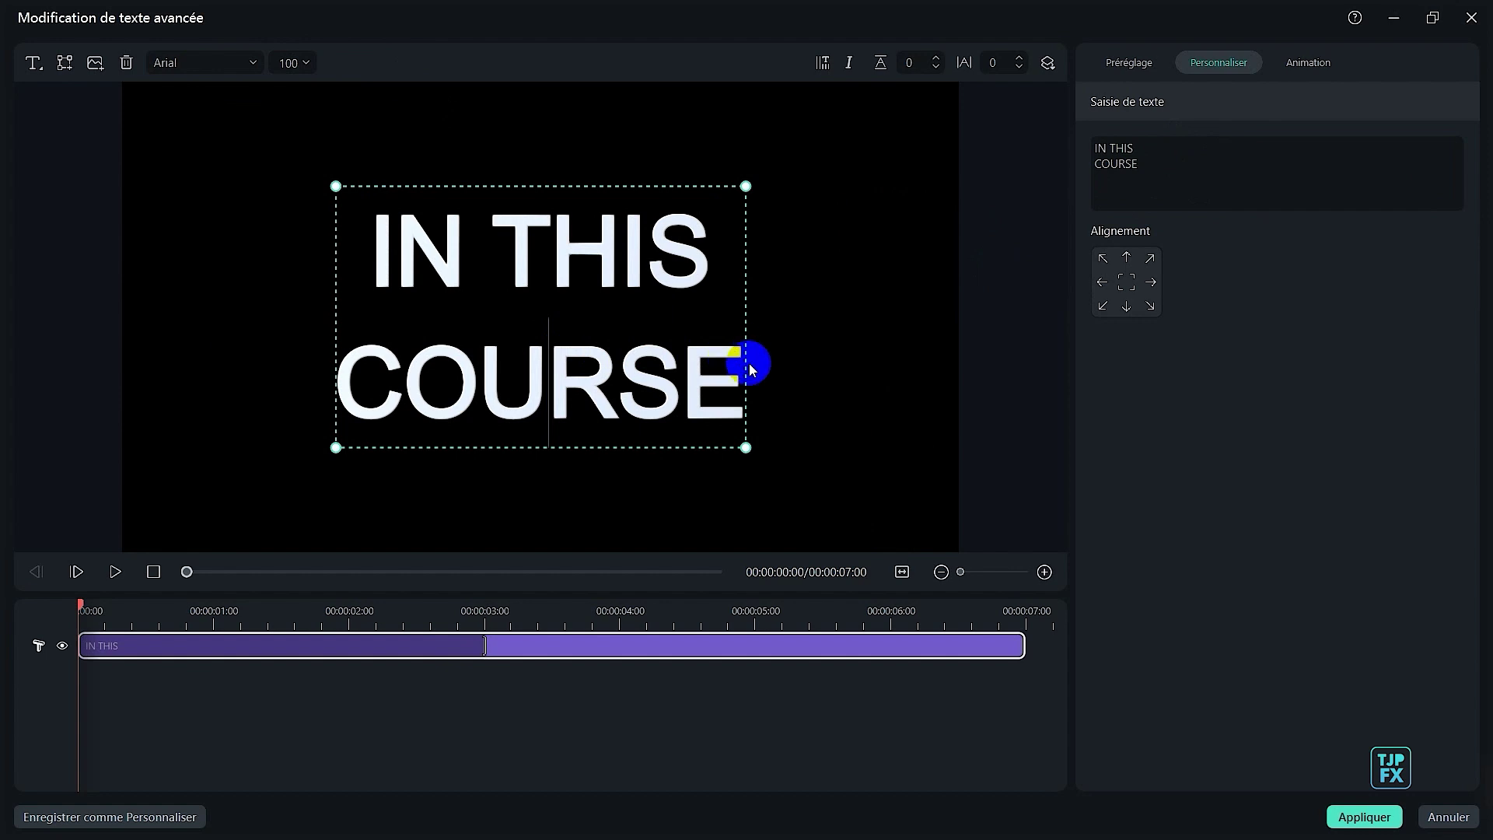
drag(738, 372, 309, 413)
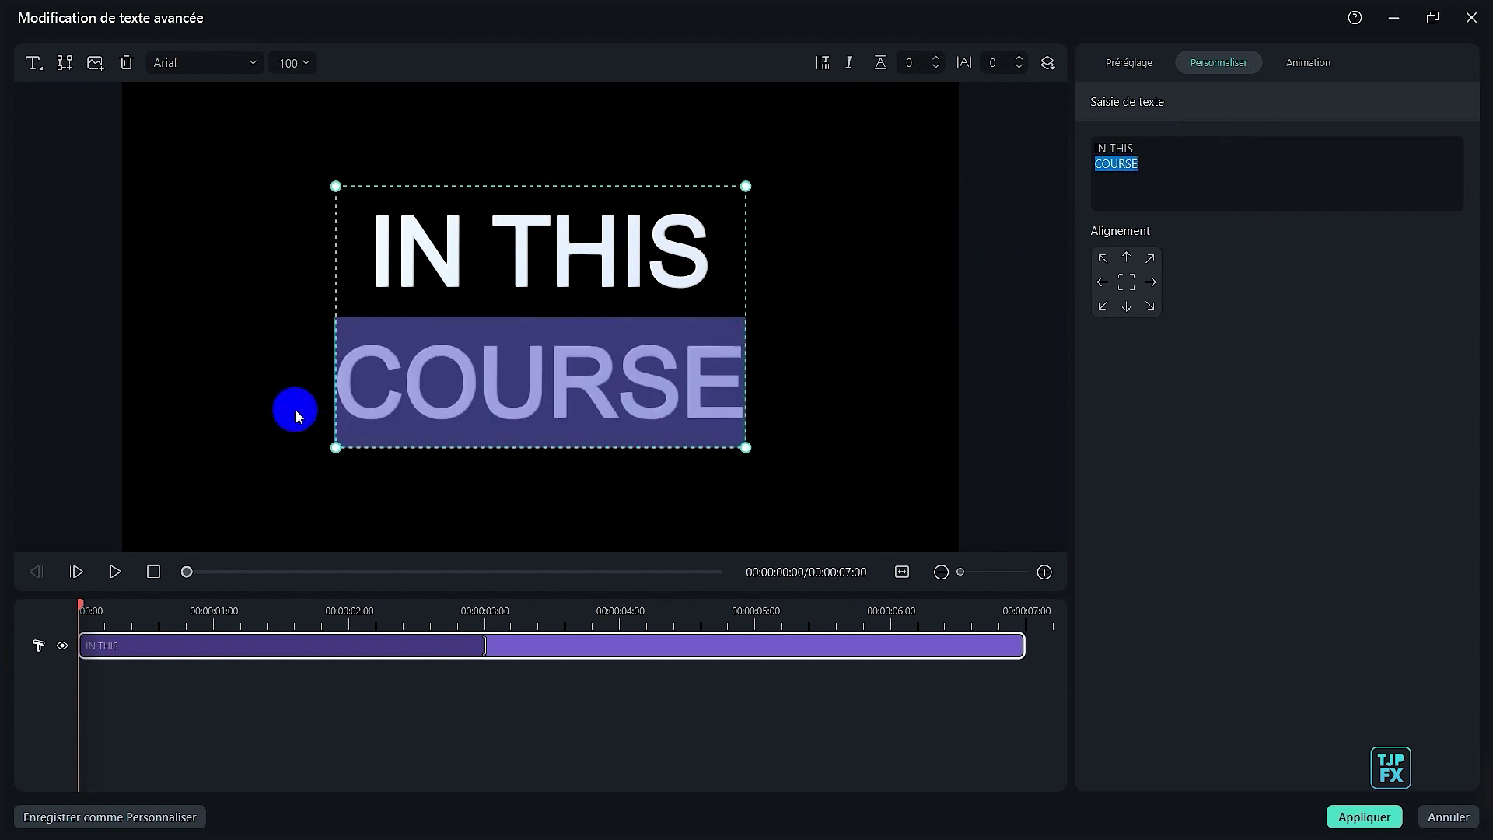
key(BackSpace)
key(BackSpace)
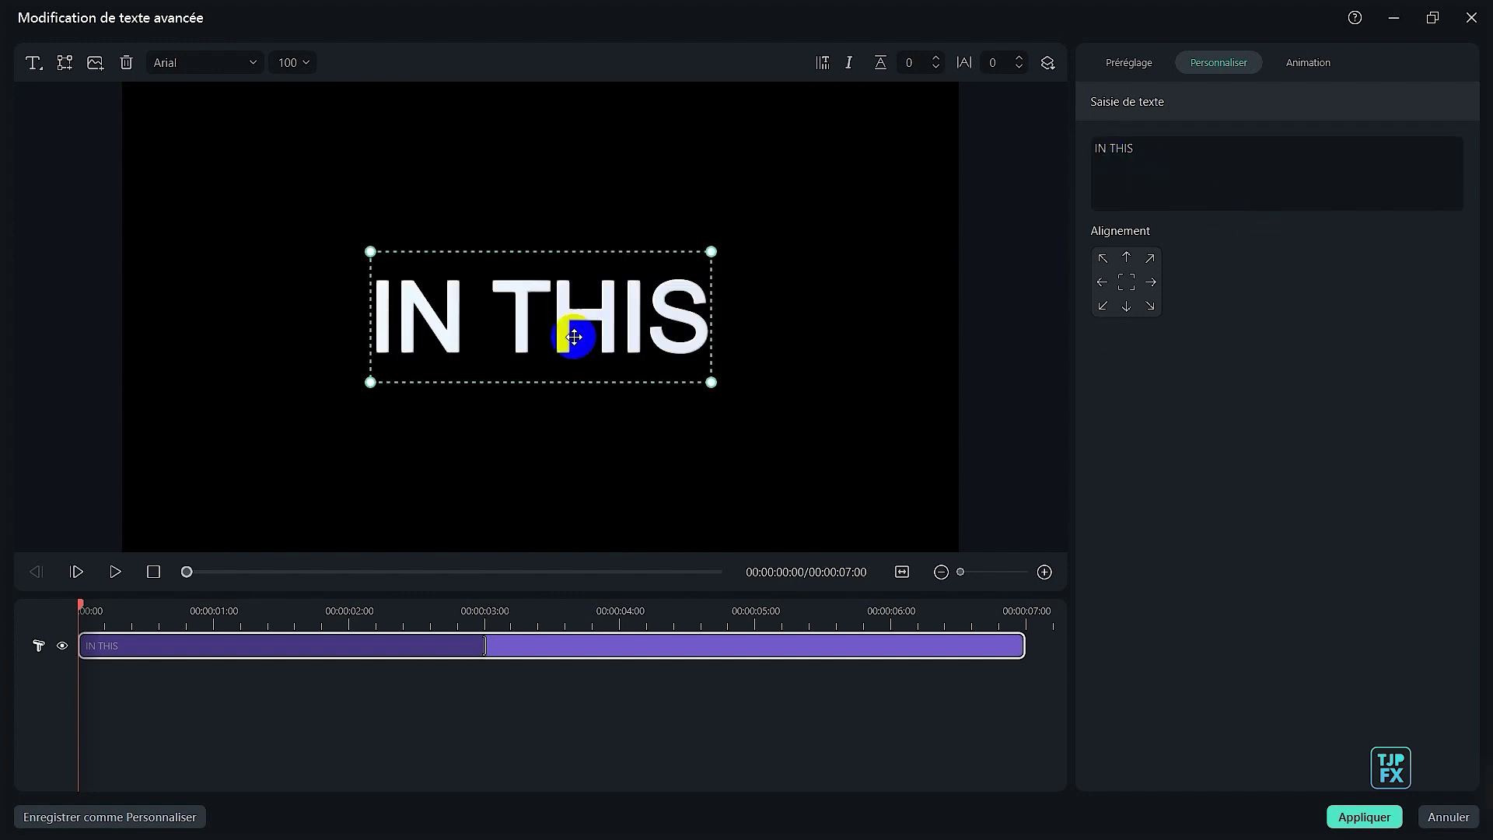
- Remove the entrance animation from the IN THIS text by setting it to Aucun
click(525, 615)
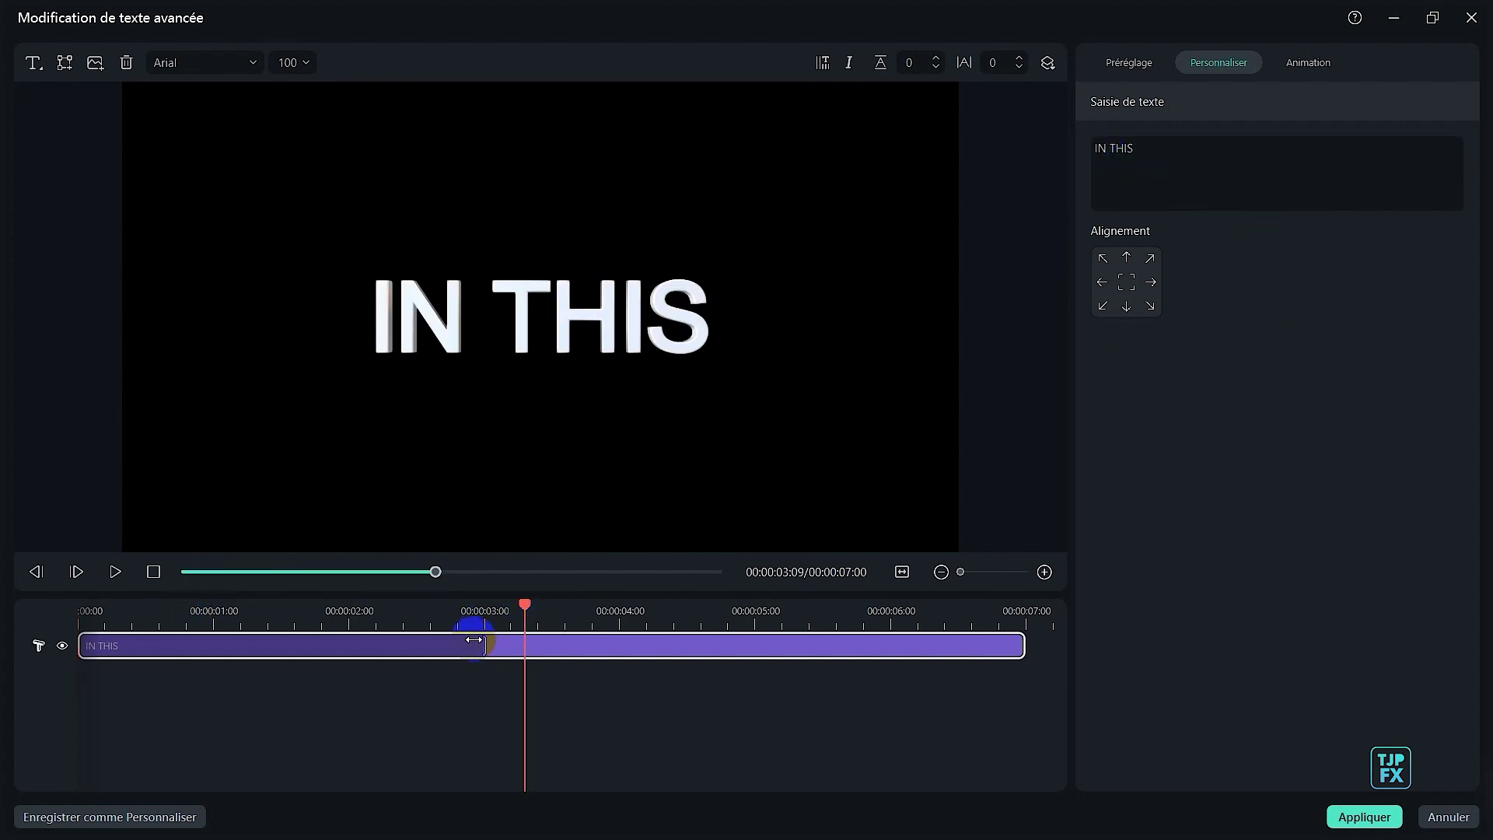
click(1308, 62)
click(1141, 197)
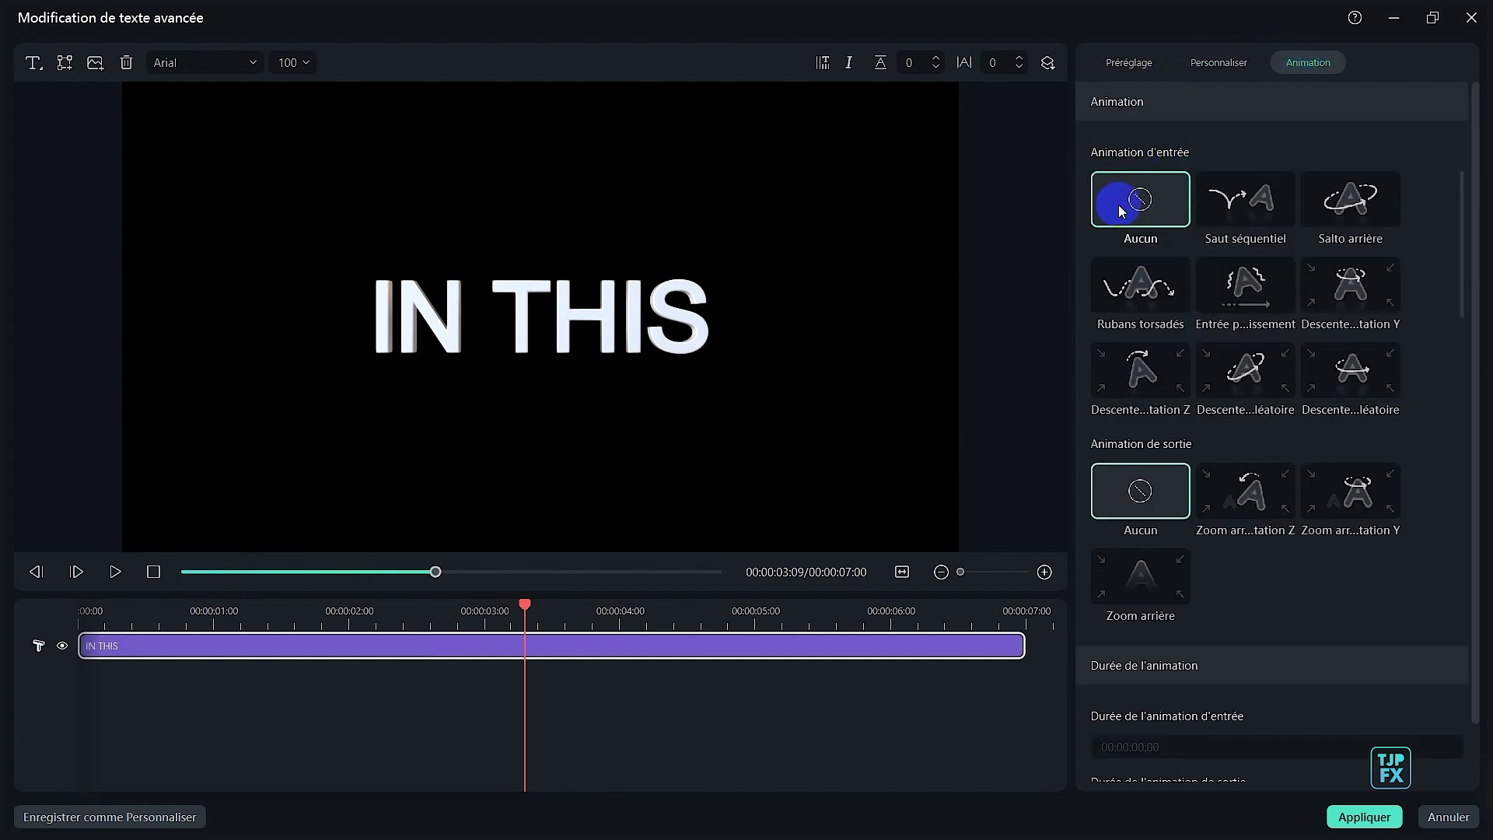
- Move the IN THIS text to the upper part of the frame and add a second quick 3D text below it
click(647, 317)
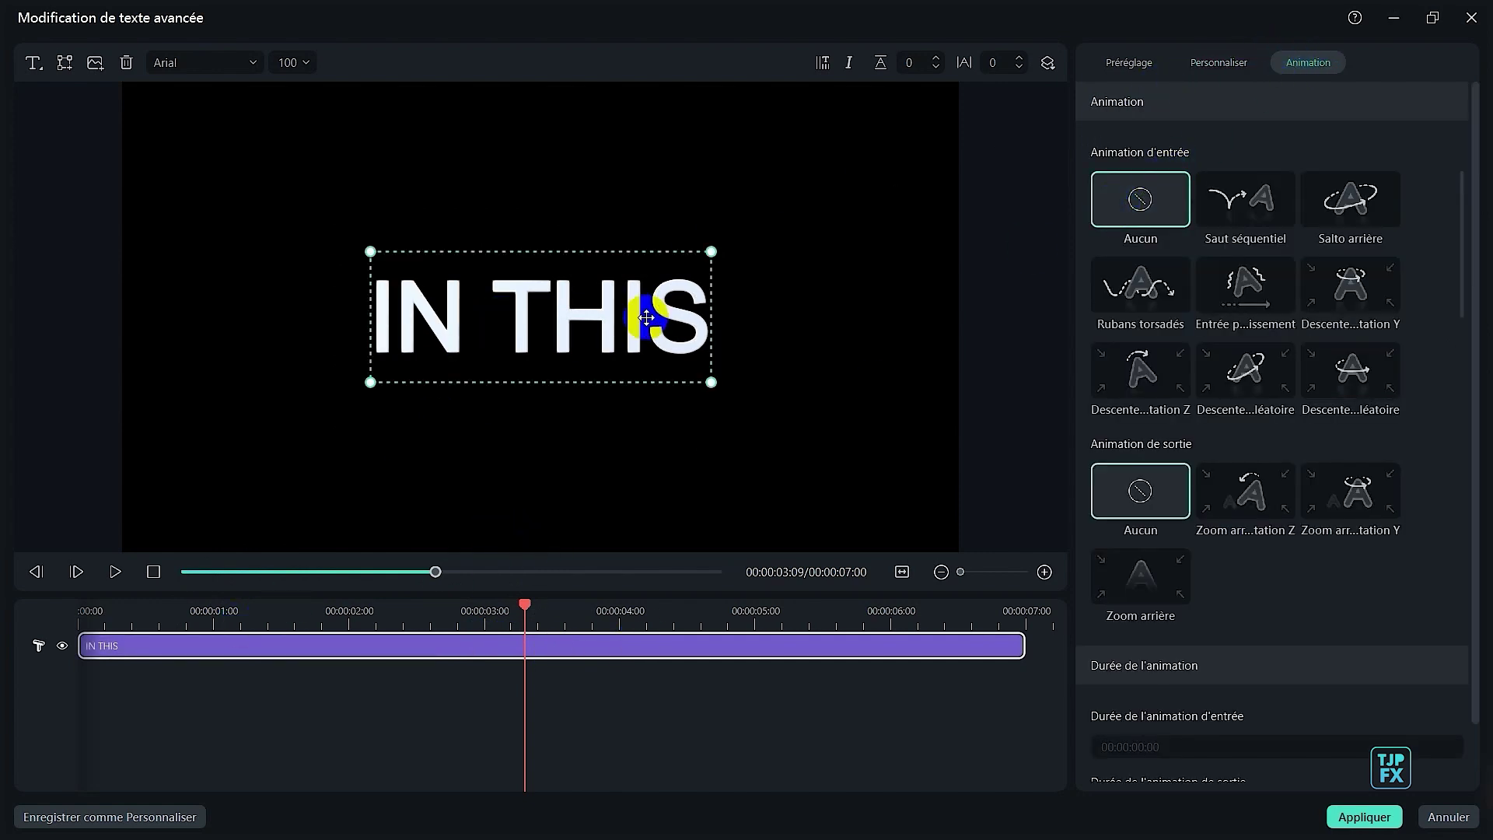
drag(640, 328, 644, 219)
click(32, 62)
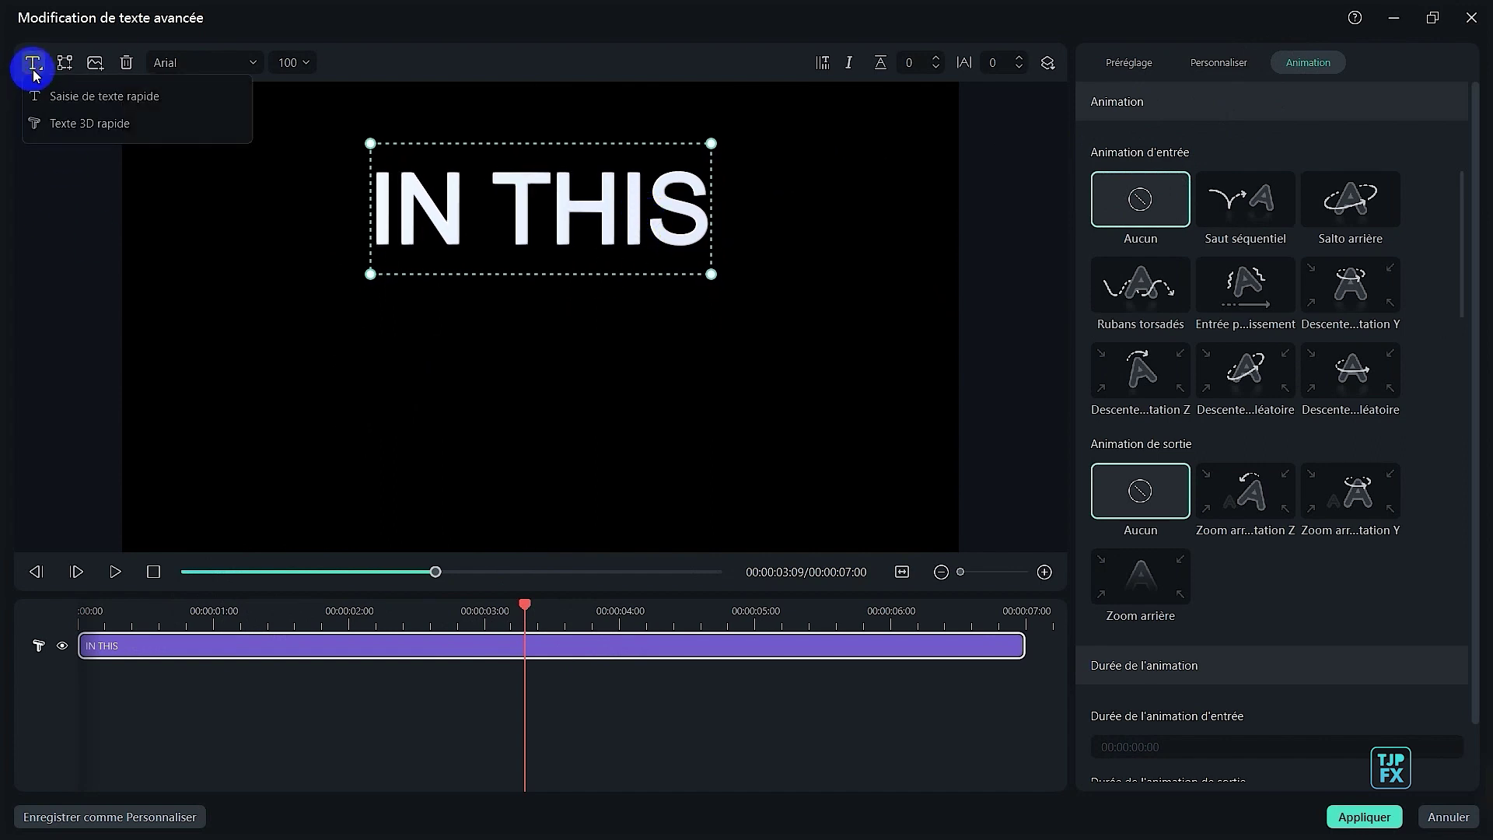
click(80, 121)
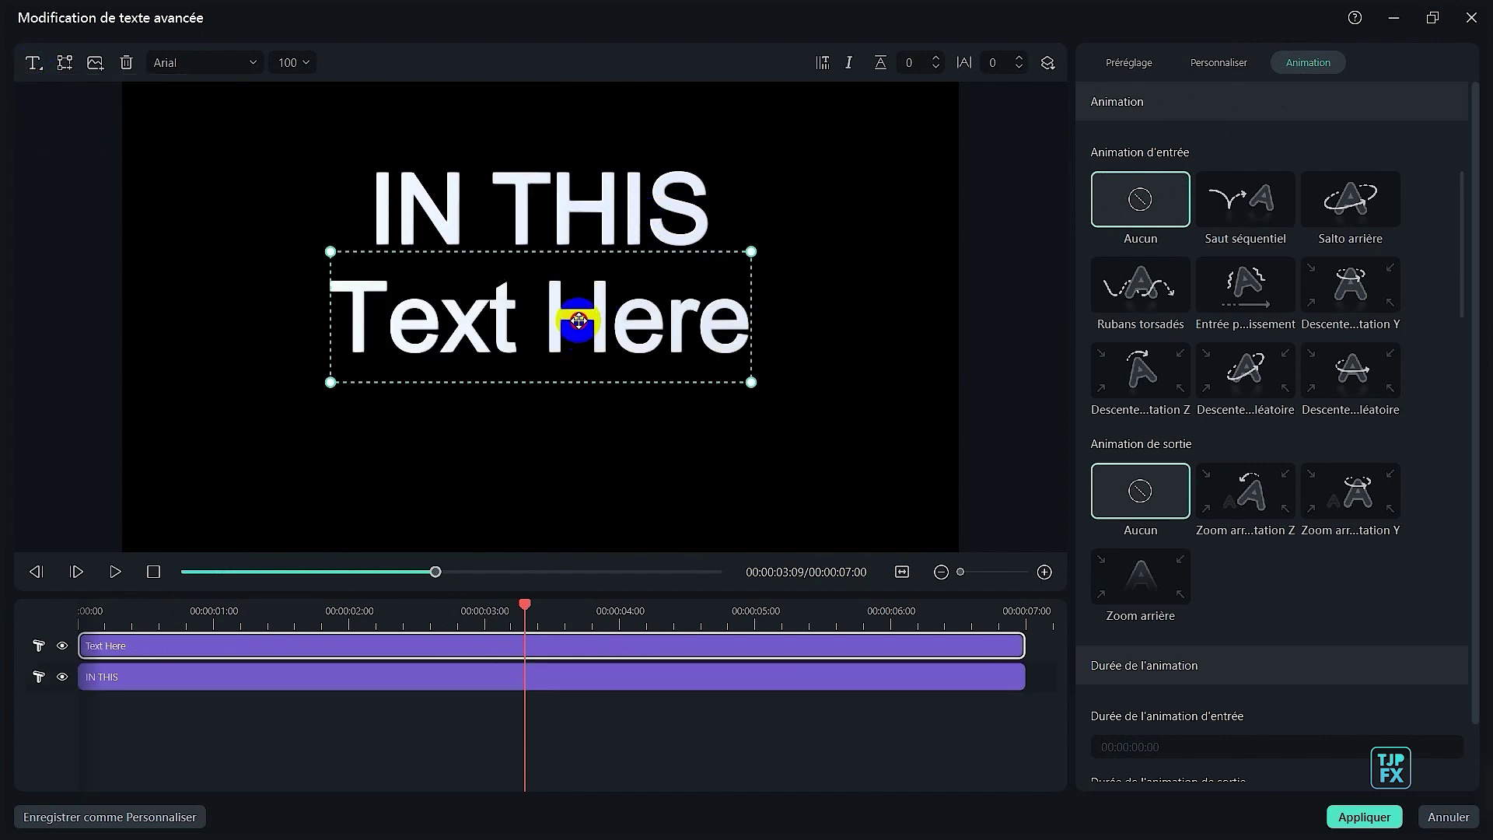
drag(577, 320, 578, 364)
- Replace the placeholder wording of the second 3D text with COURSE
click(1197, 61)
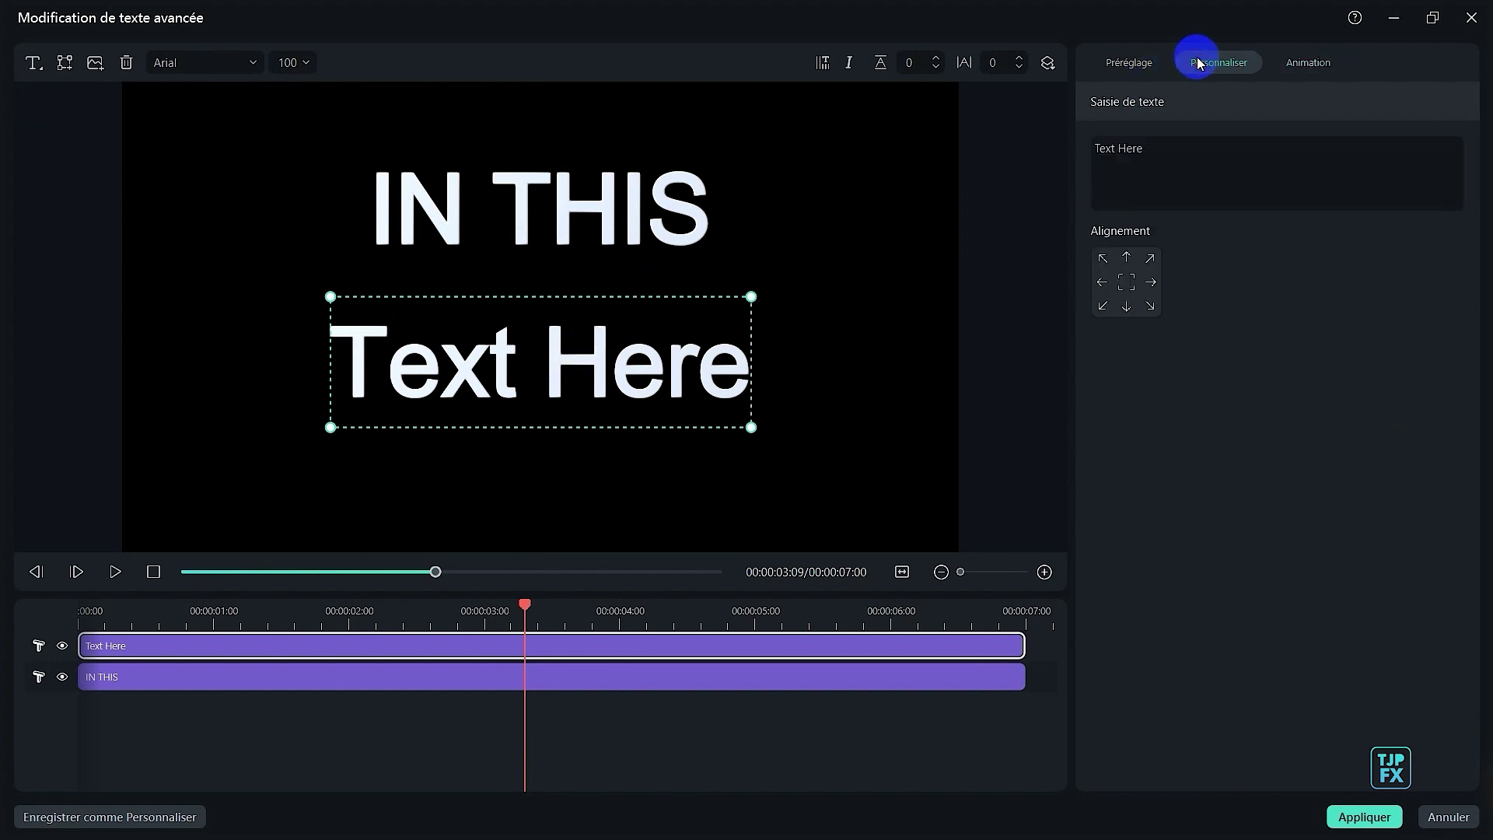
drag(1166, 148, 1070, 153)
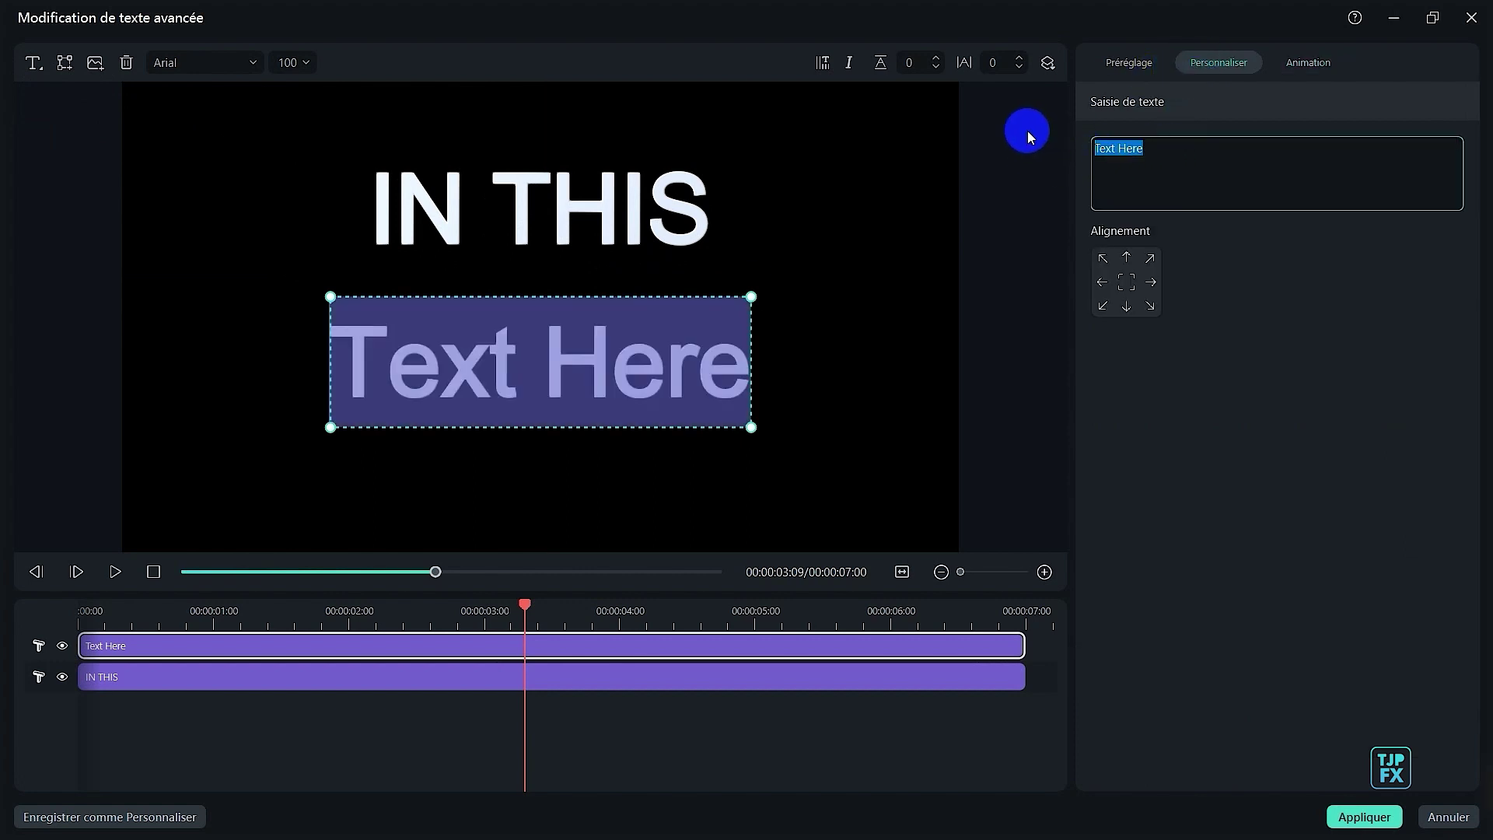
text(COURSE)
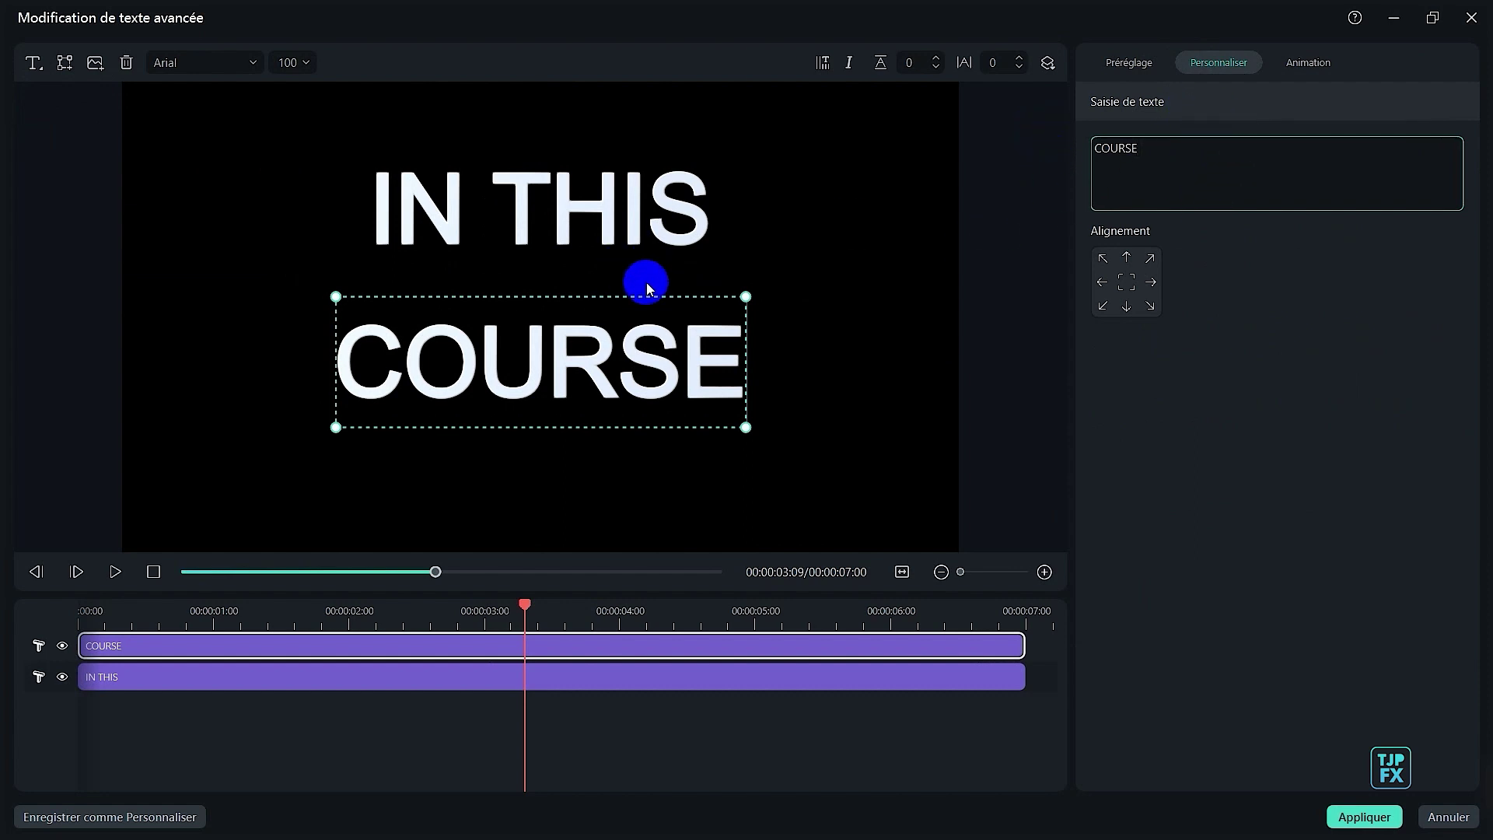
- Set the font size of the COURSE text to 150
click(704, 326)
click(297, 62)
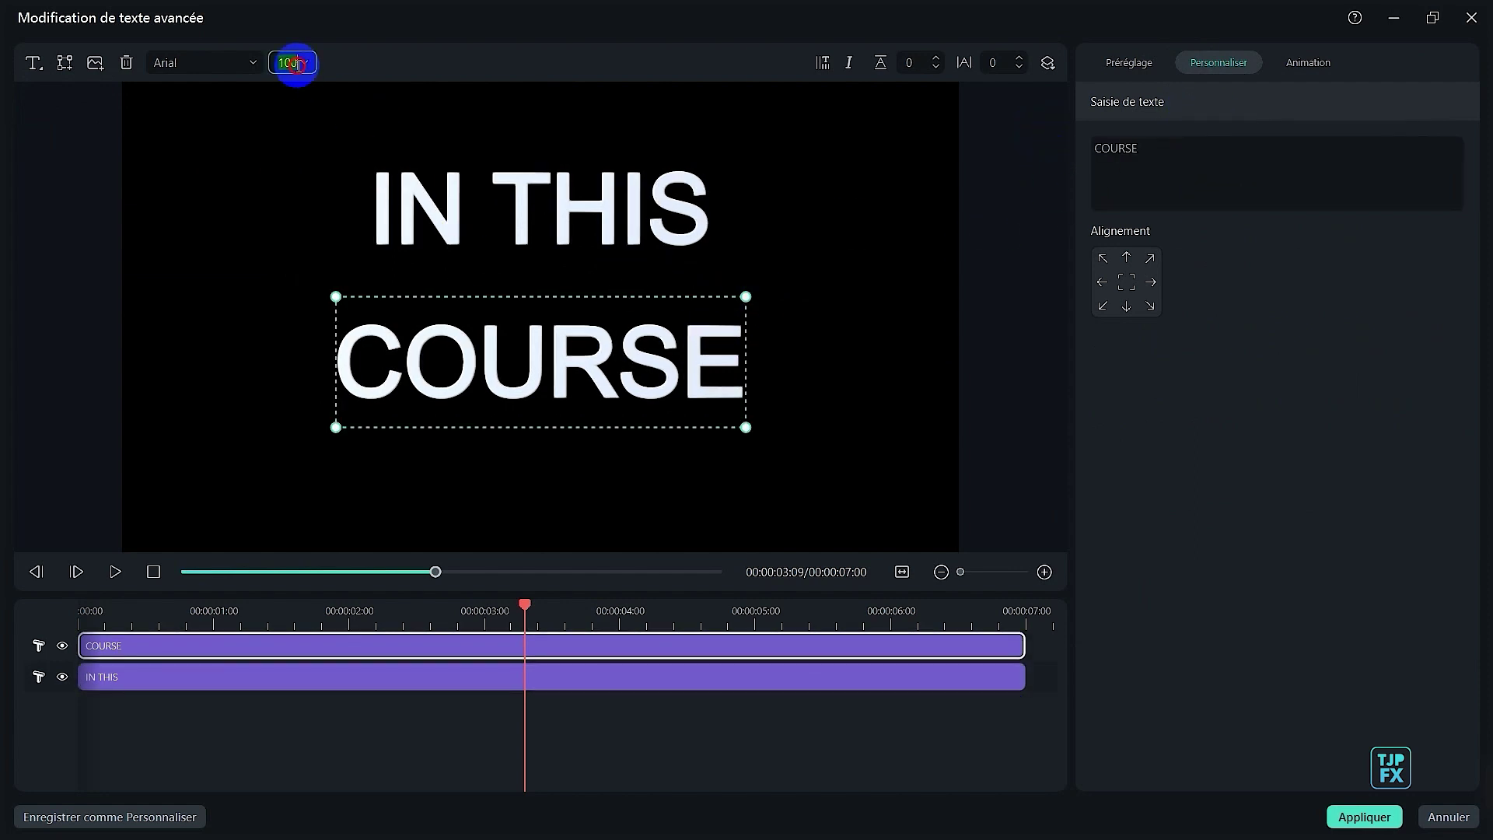
text(150)
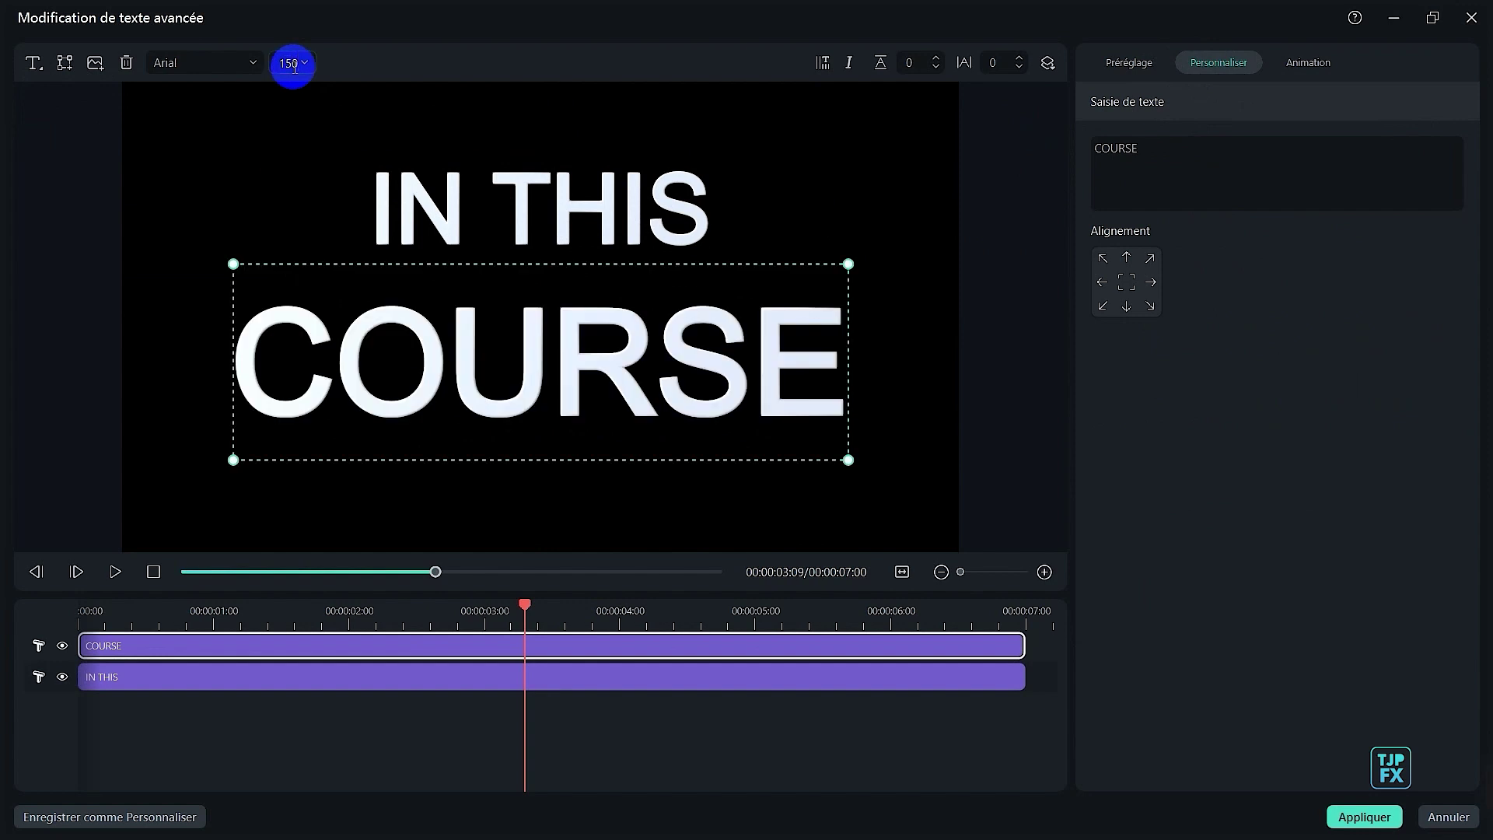
key(Return)
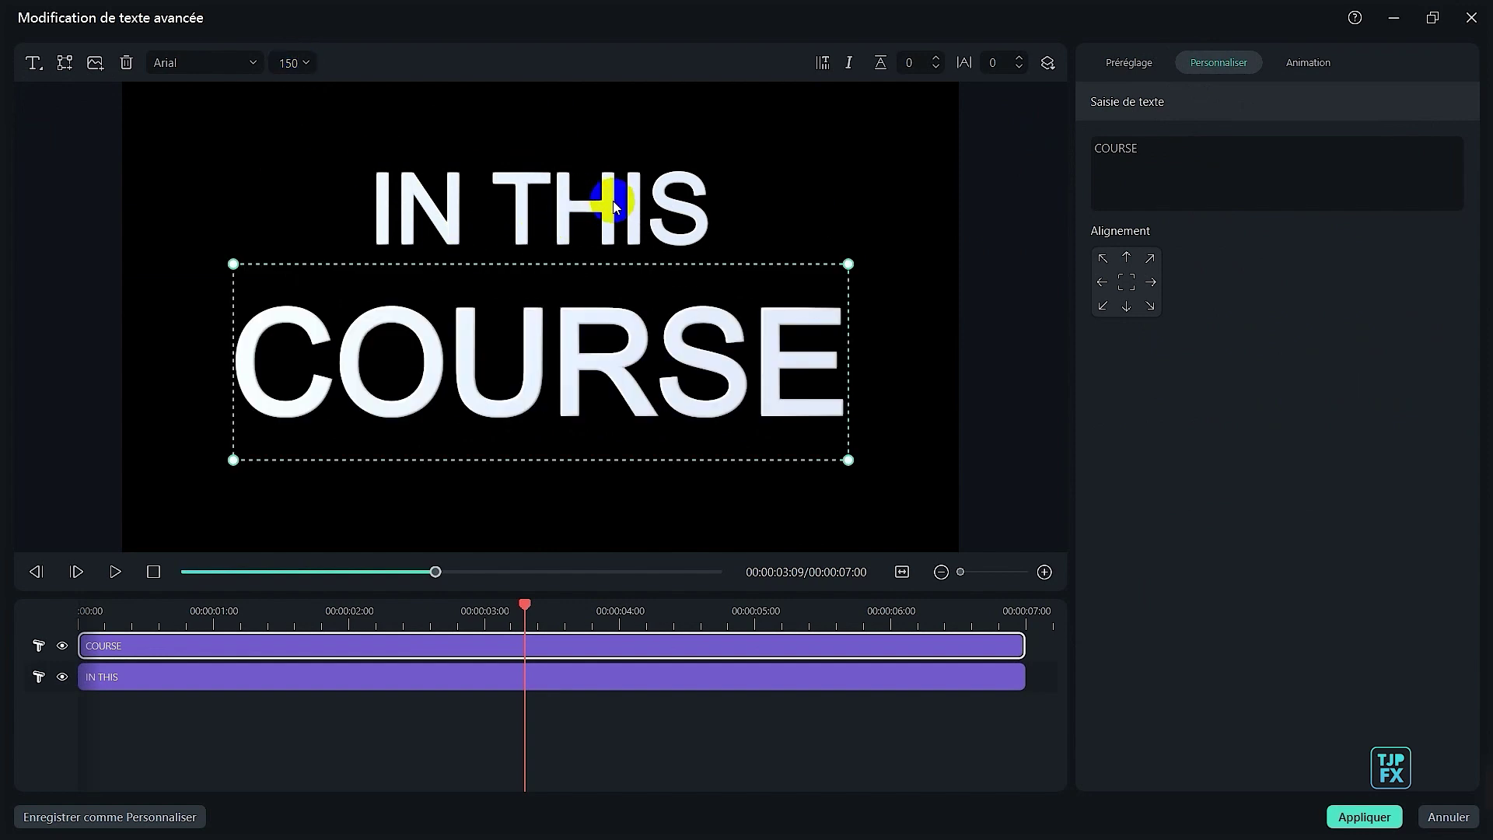
- Change both the IN THIS and COURSE texts to the Futura-Bold font and apply the advanced text edits to the title
ctrl+click(604, 207)
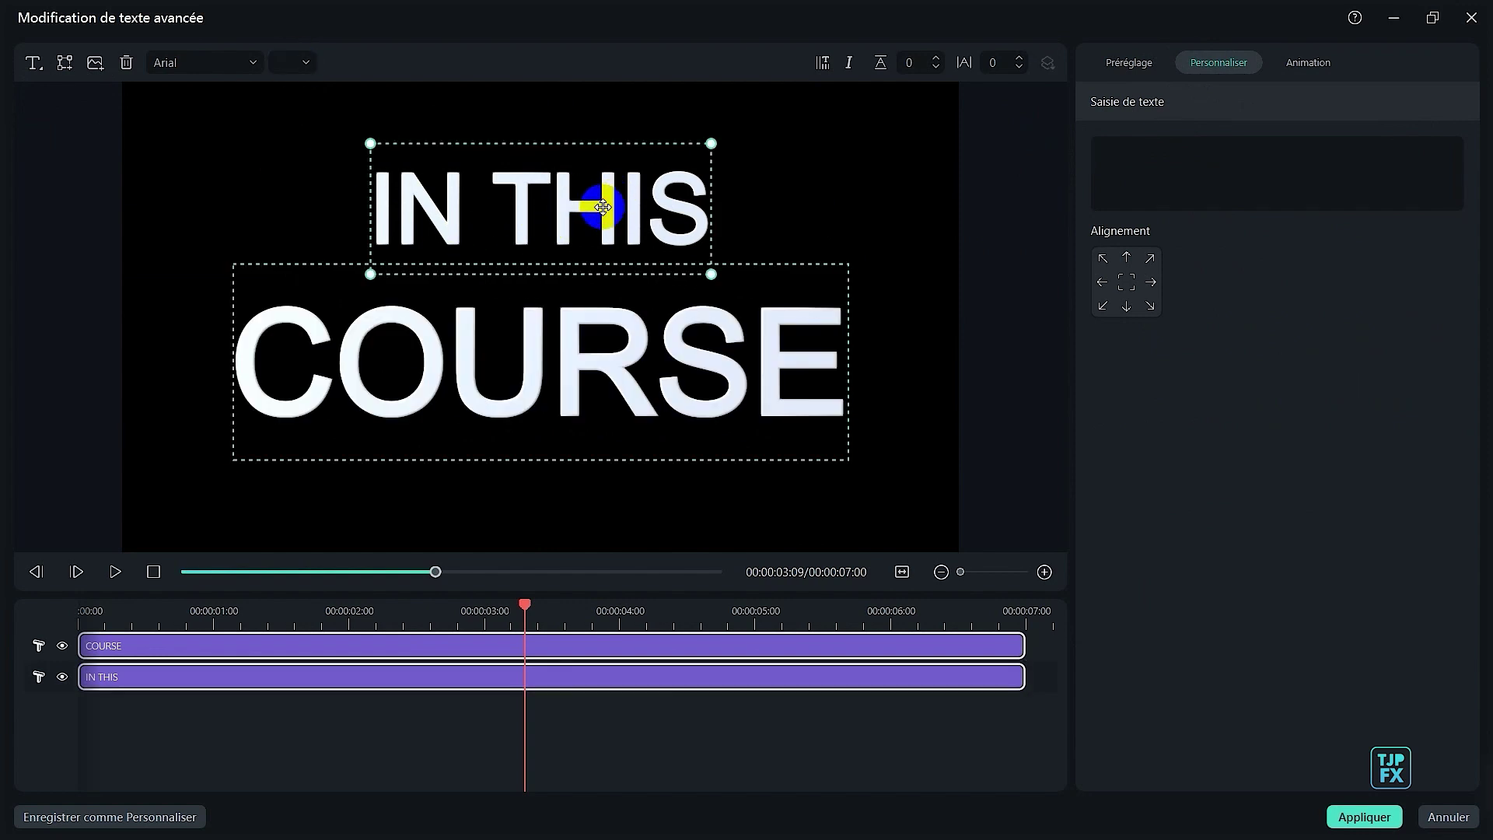
click(216, 67)
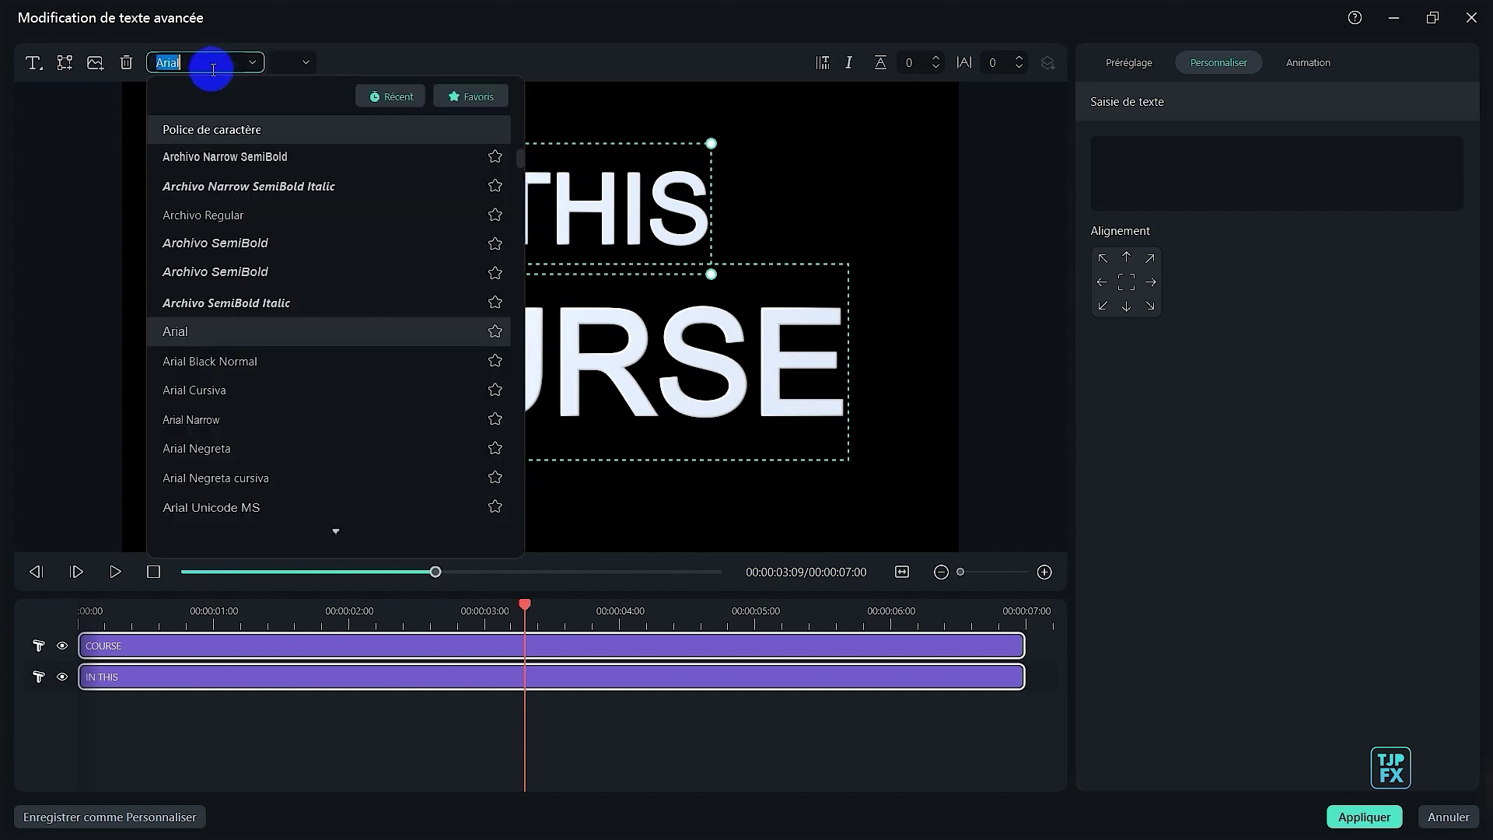
text(futu)
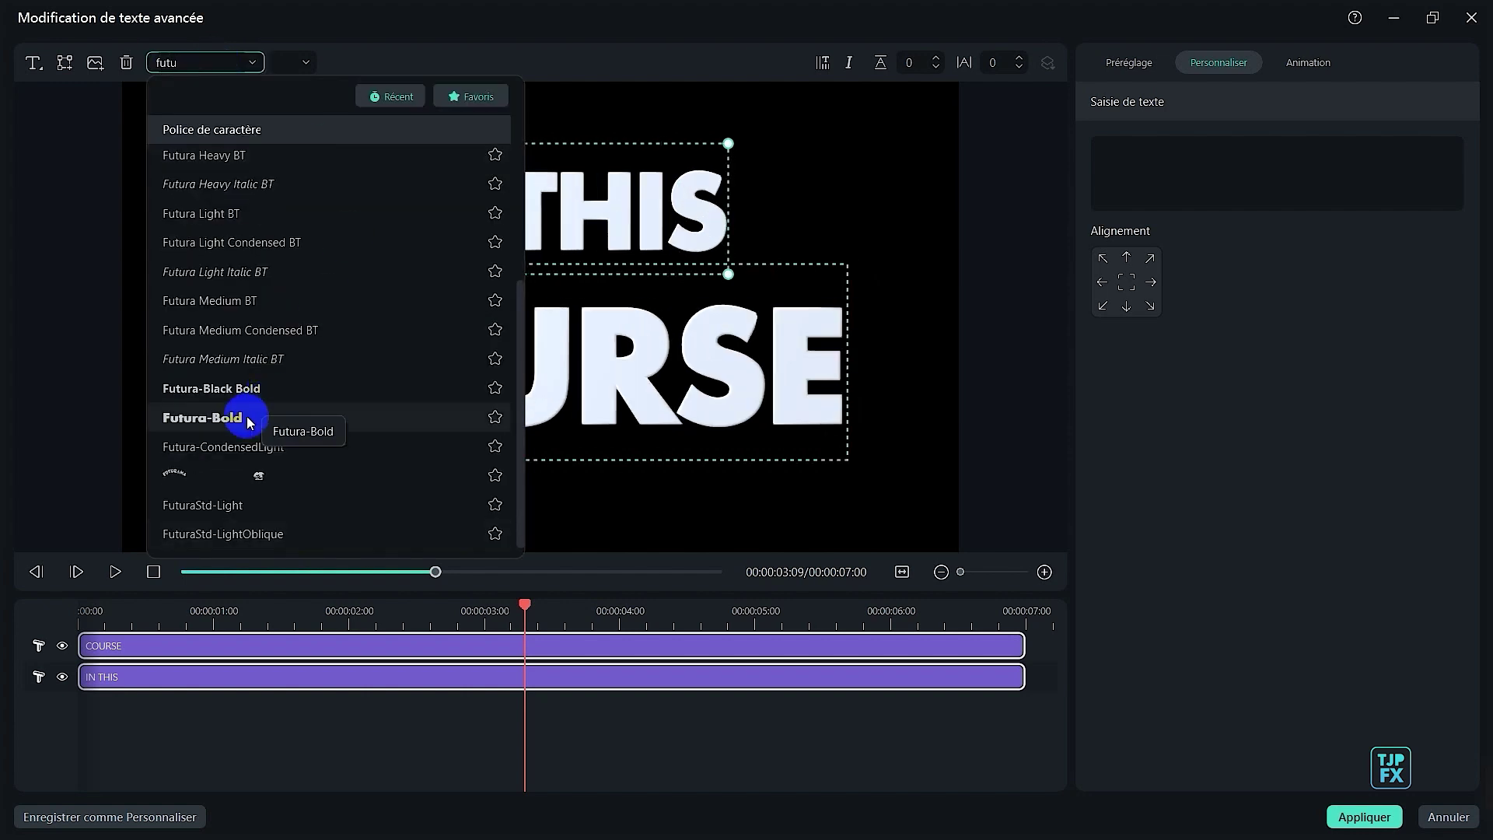
click(196, 417)
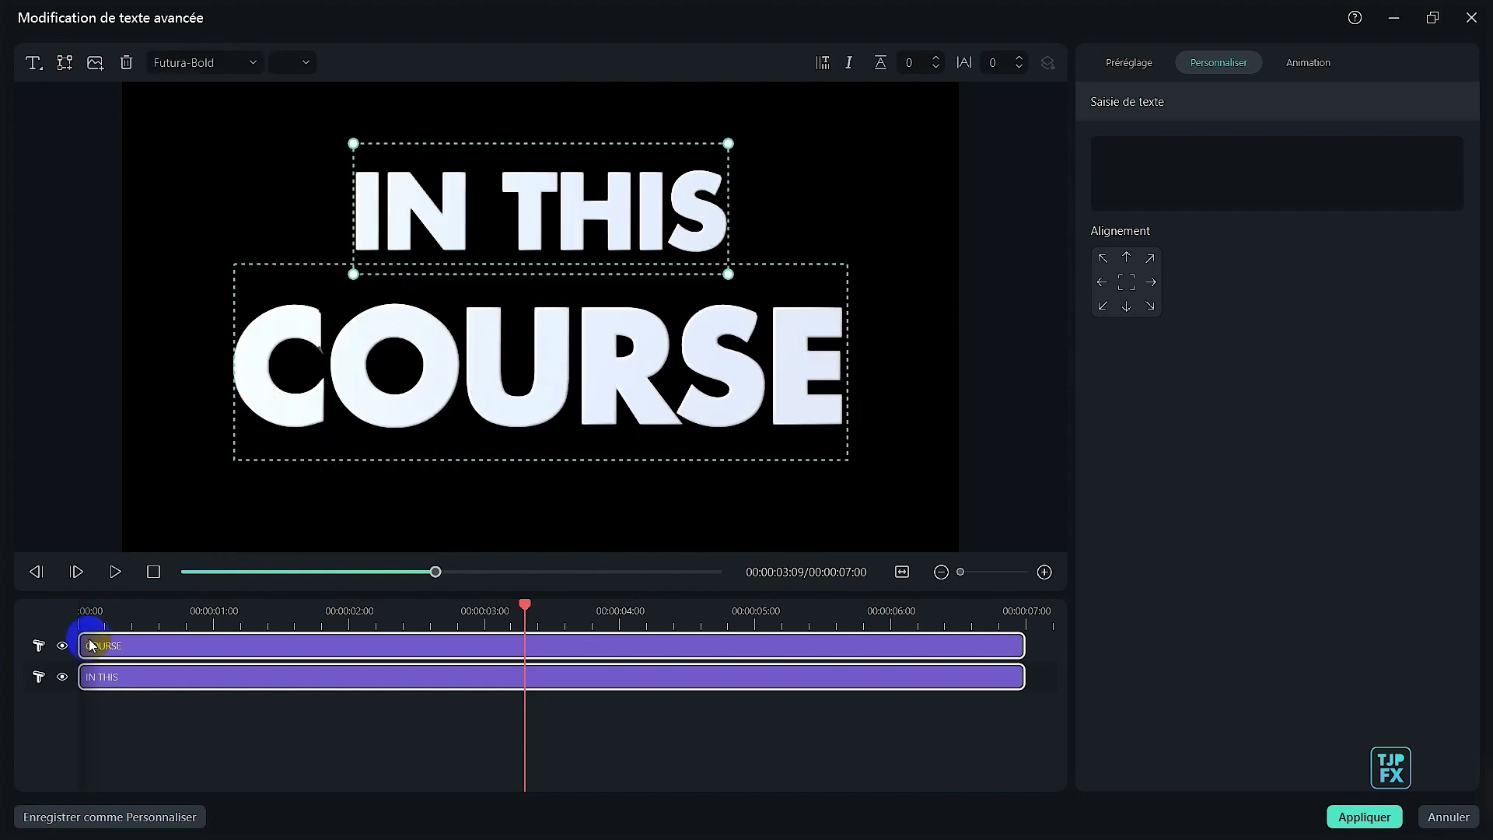
drag(88, 618, 344, 607)
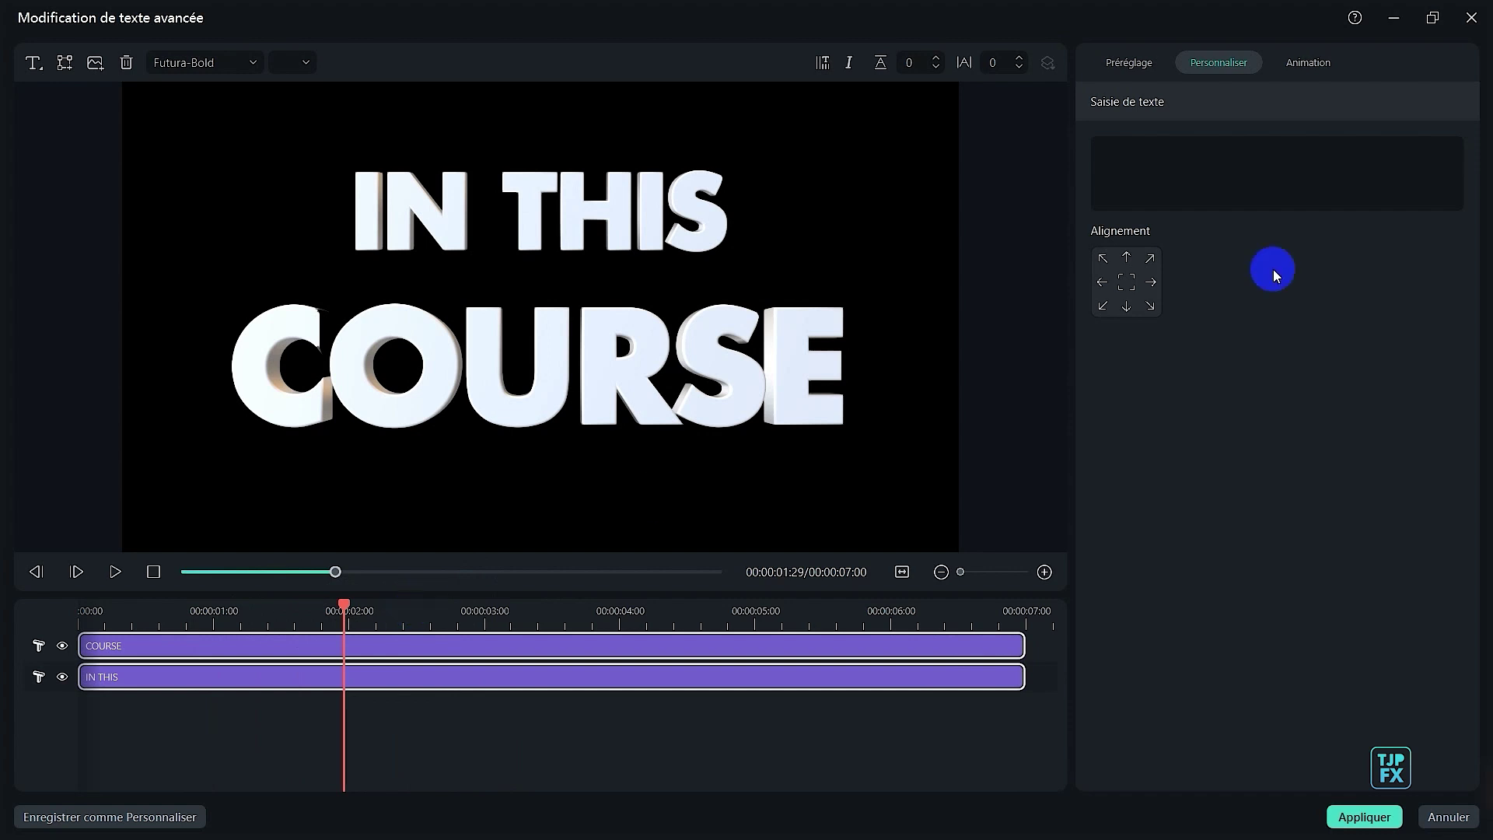
click(1352, 812)
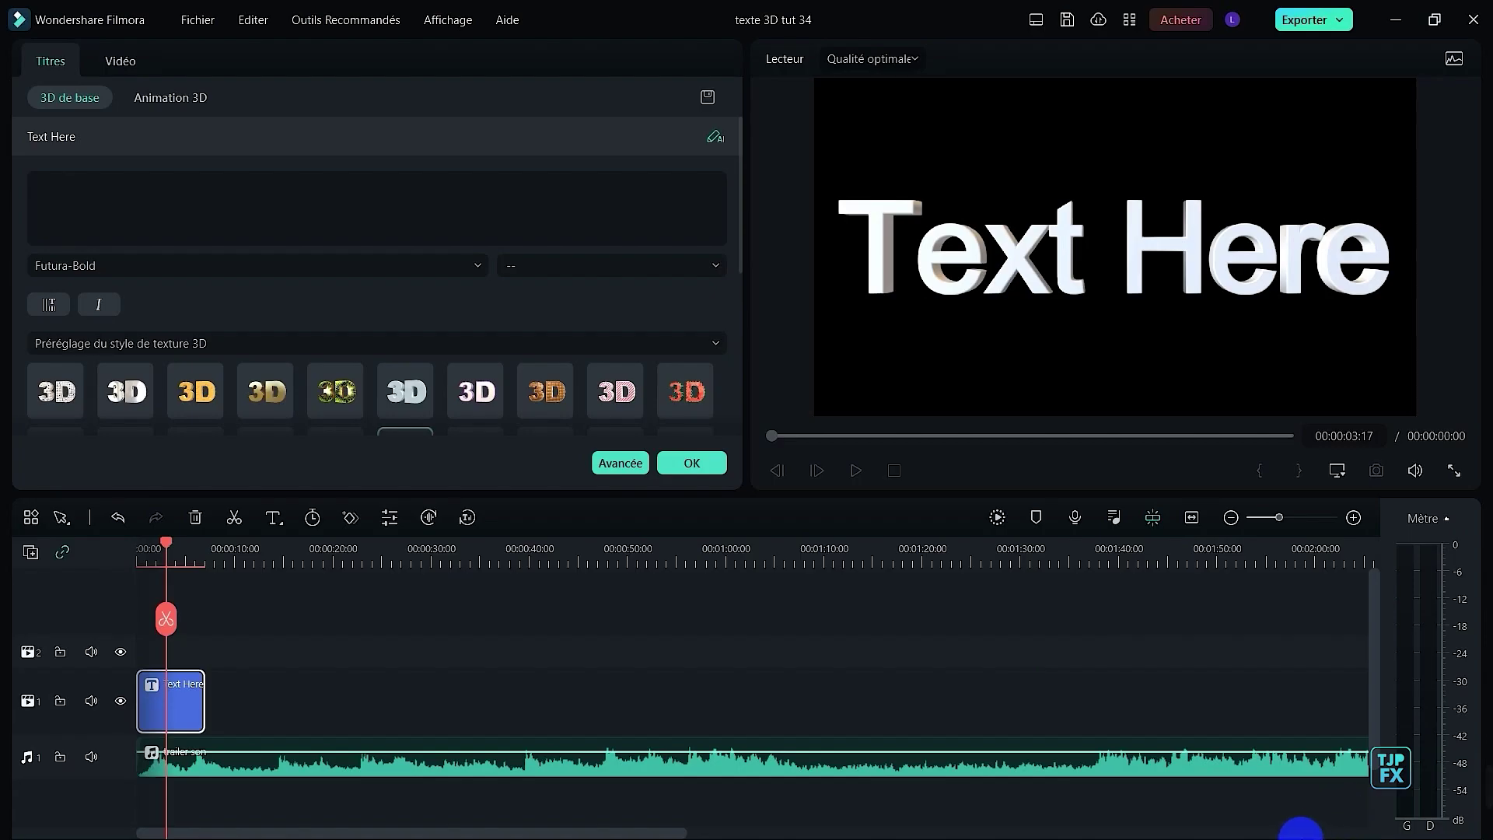
- Duplicate the IN THIS COURSE title clip directly after the original on the timeline and place the playhead over the copy
click(177, 704)
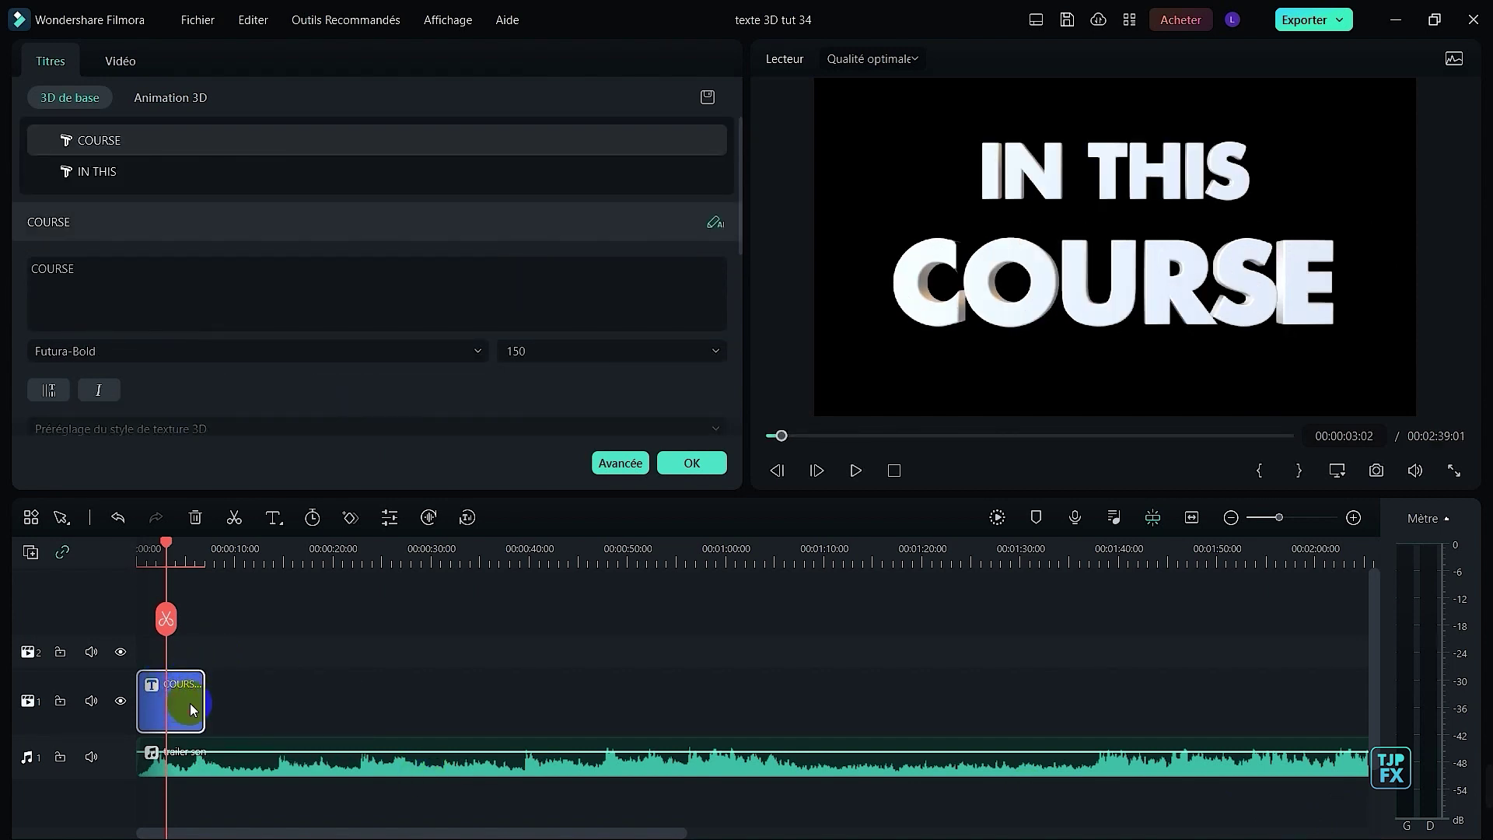
key(Down)
key(ctrl+v)
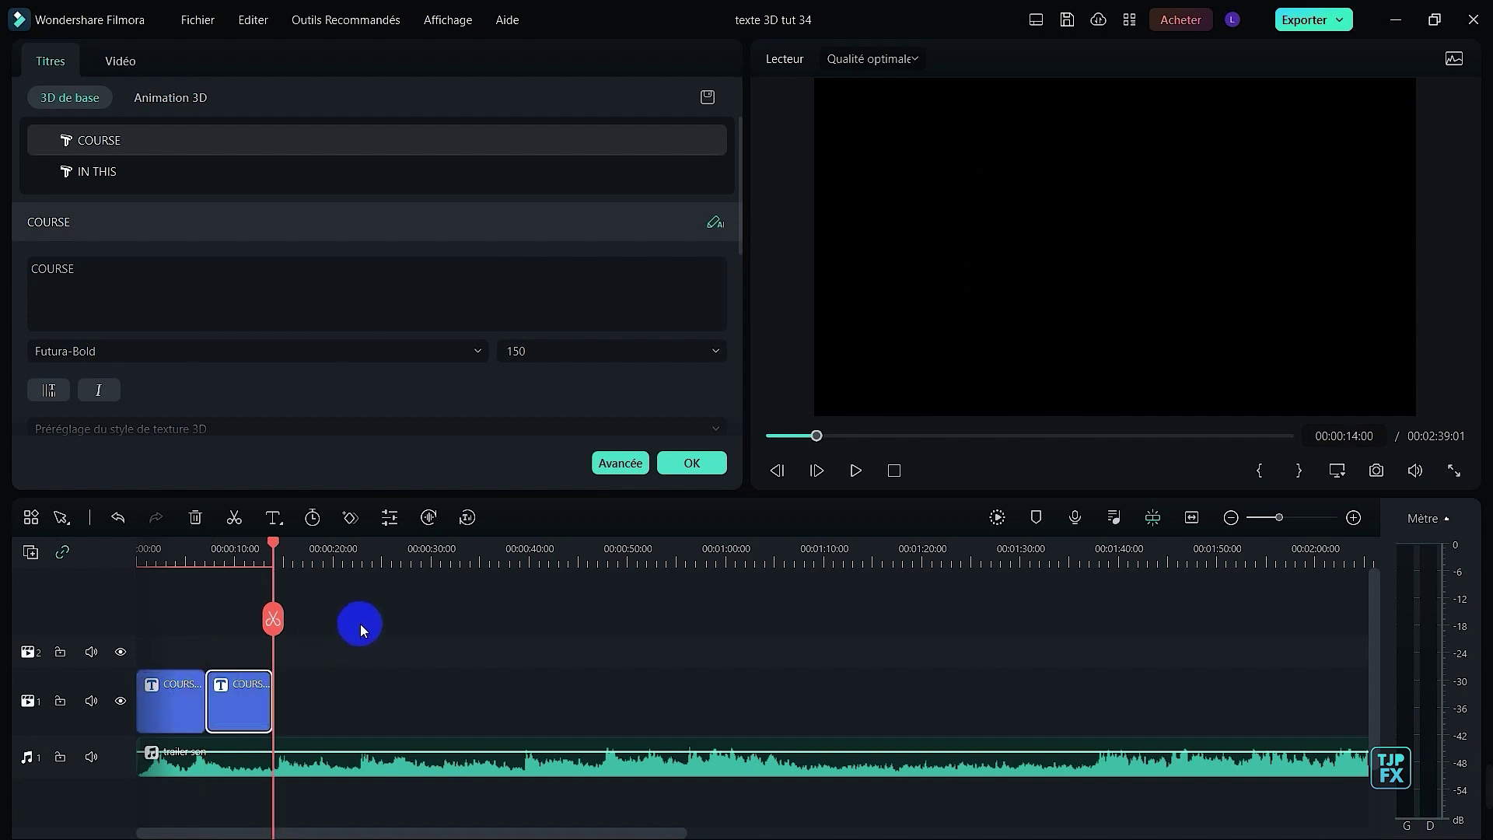
click(215, 549)
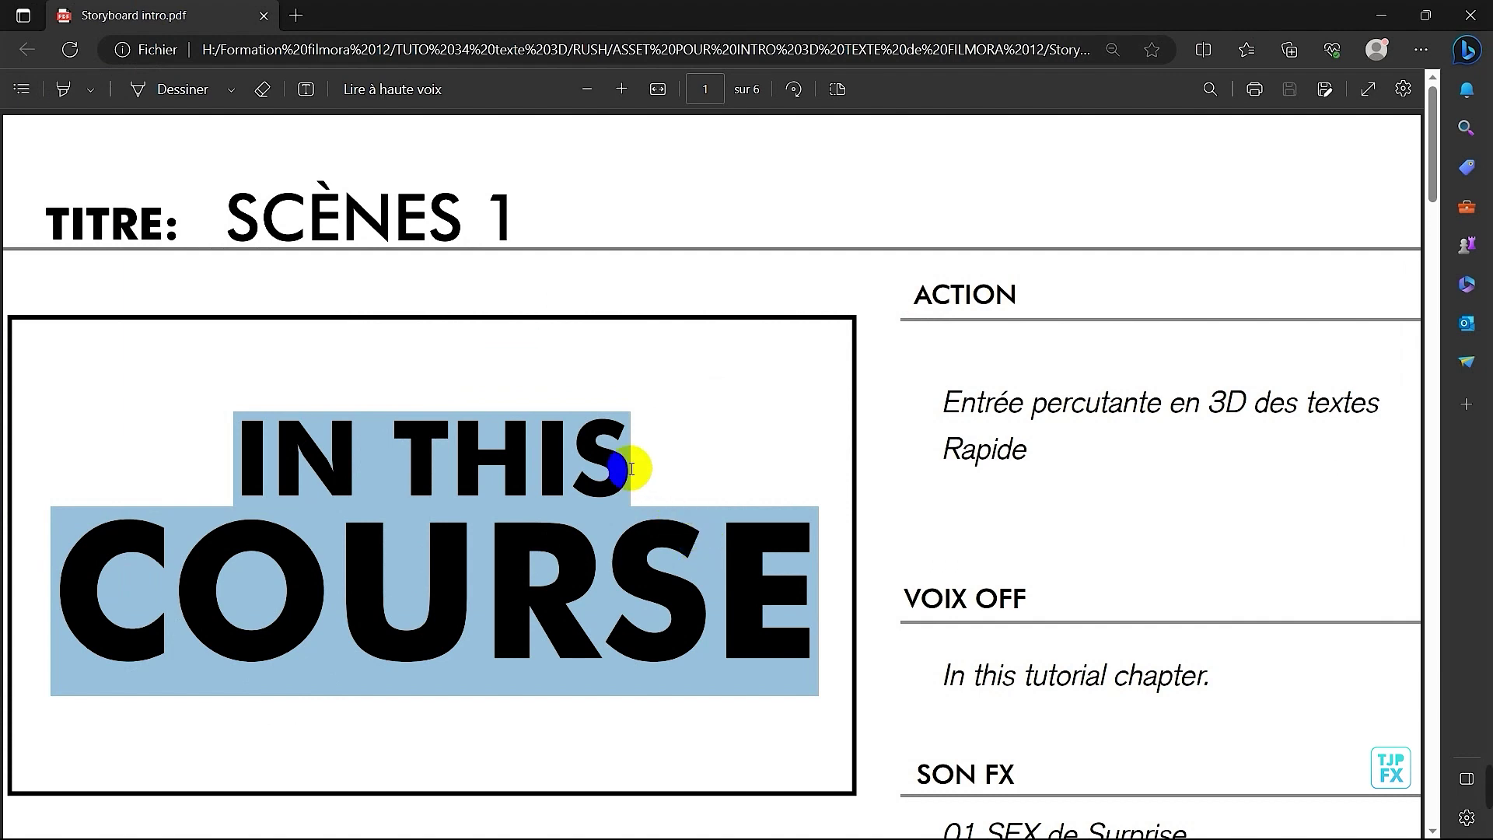
- Copy YOU WILL LEARN from Scene 2 of the storyboard PDF and replace the IN THIS wording in the second title clip with it
scroll(605, 431, down, 10)
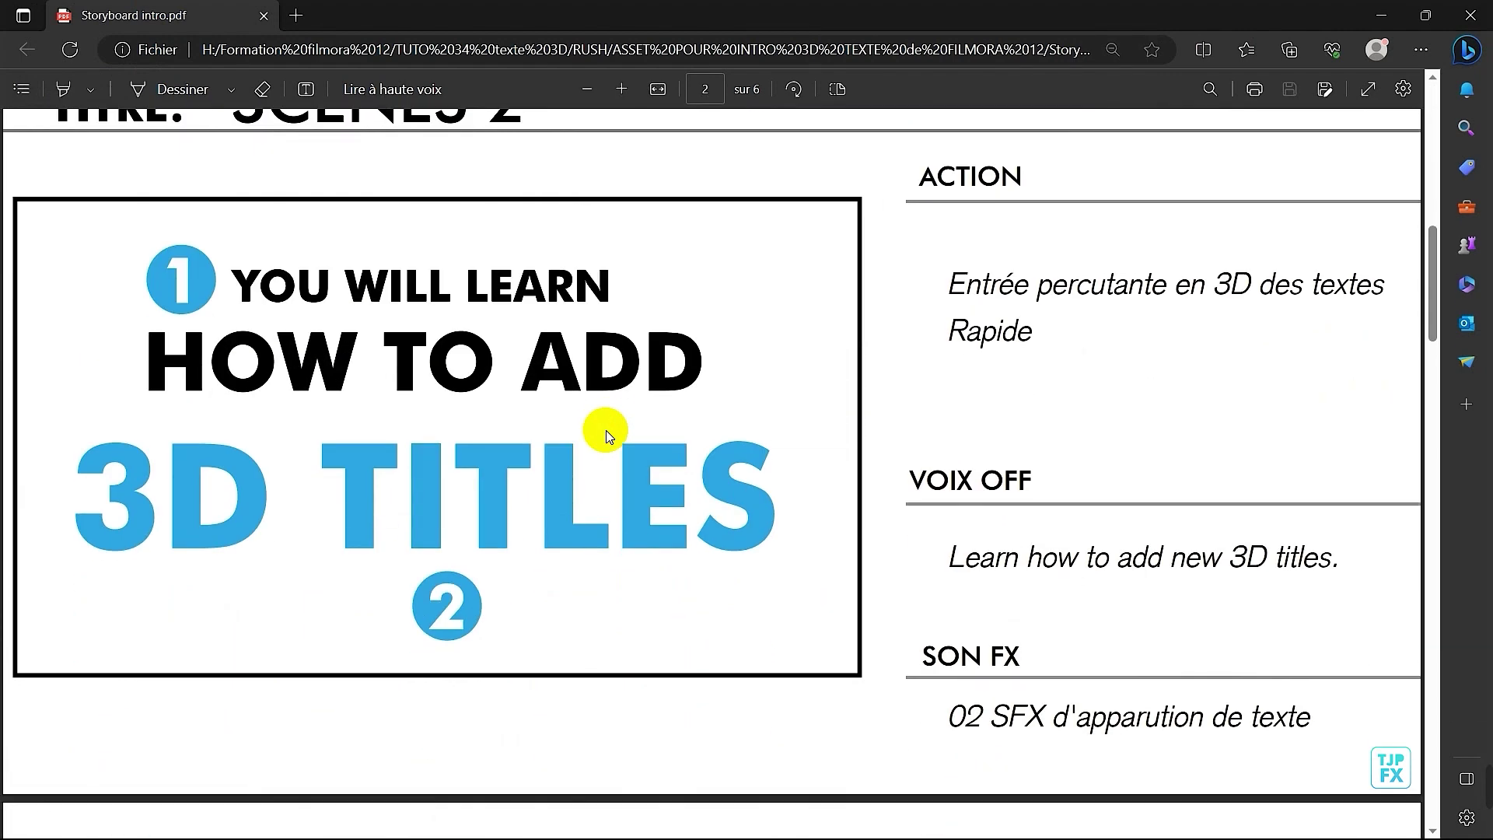
drag(231, 287, 650, 269)
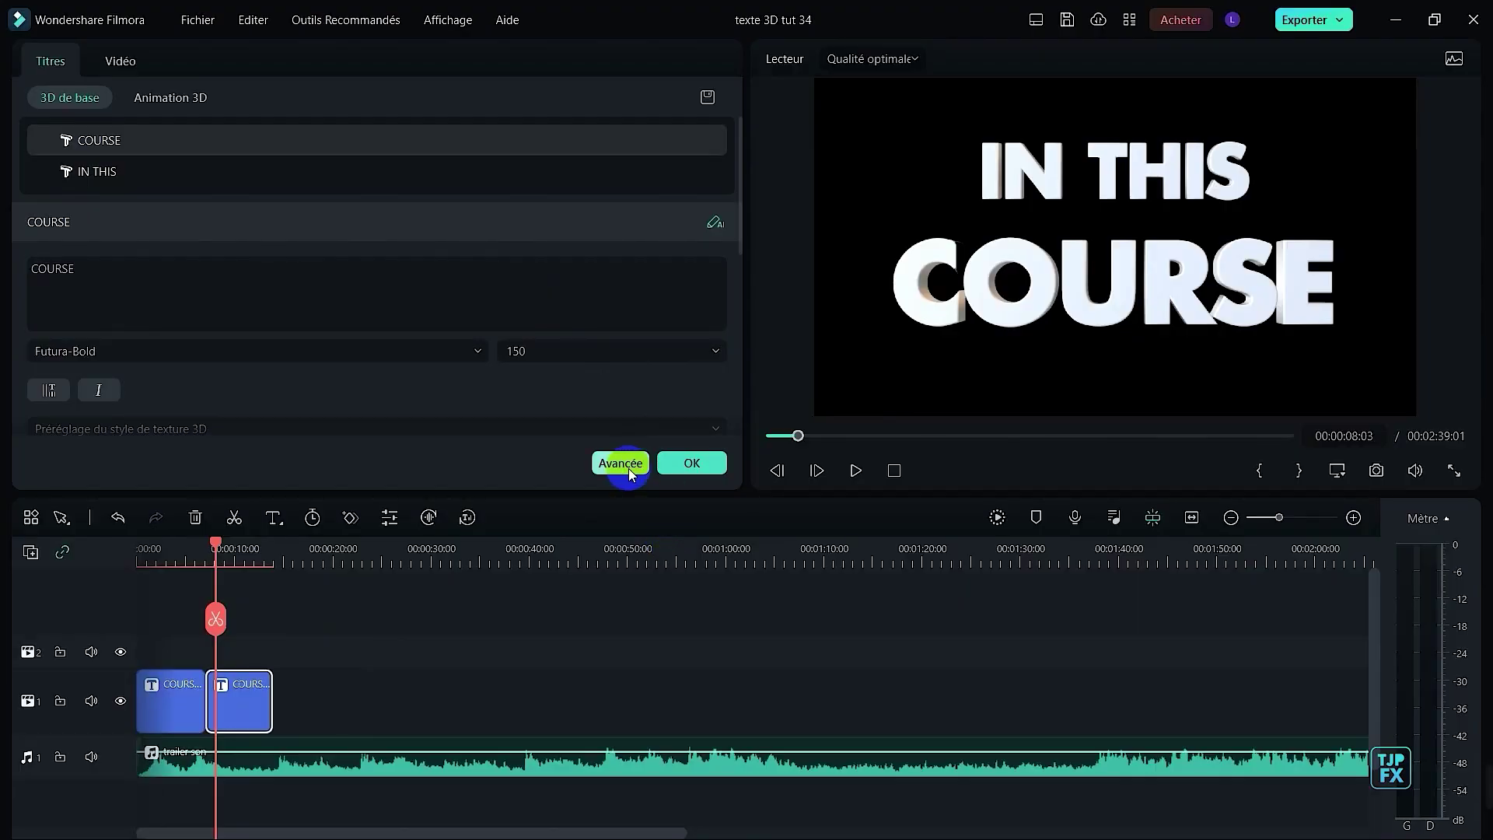
click(620, 463)
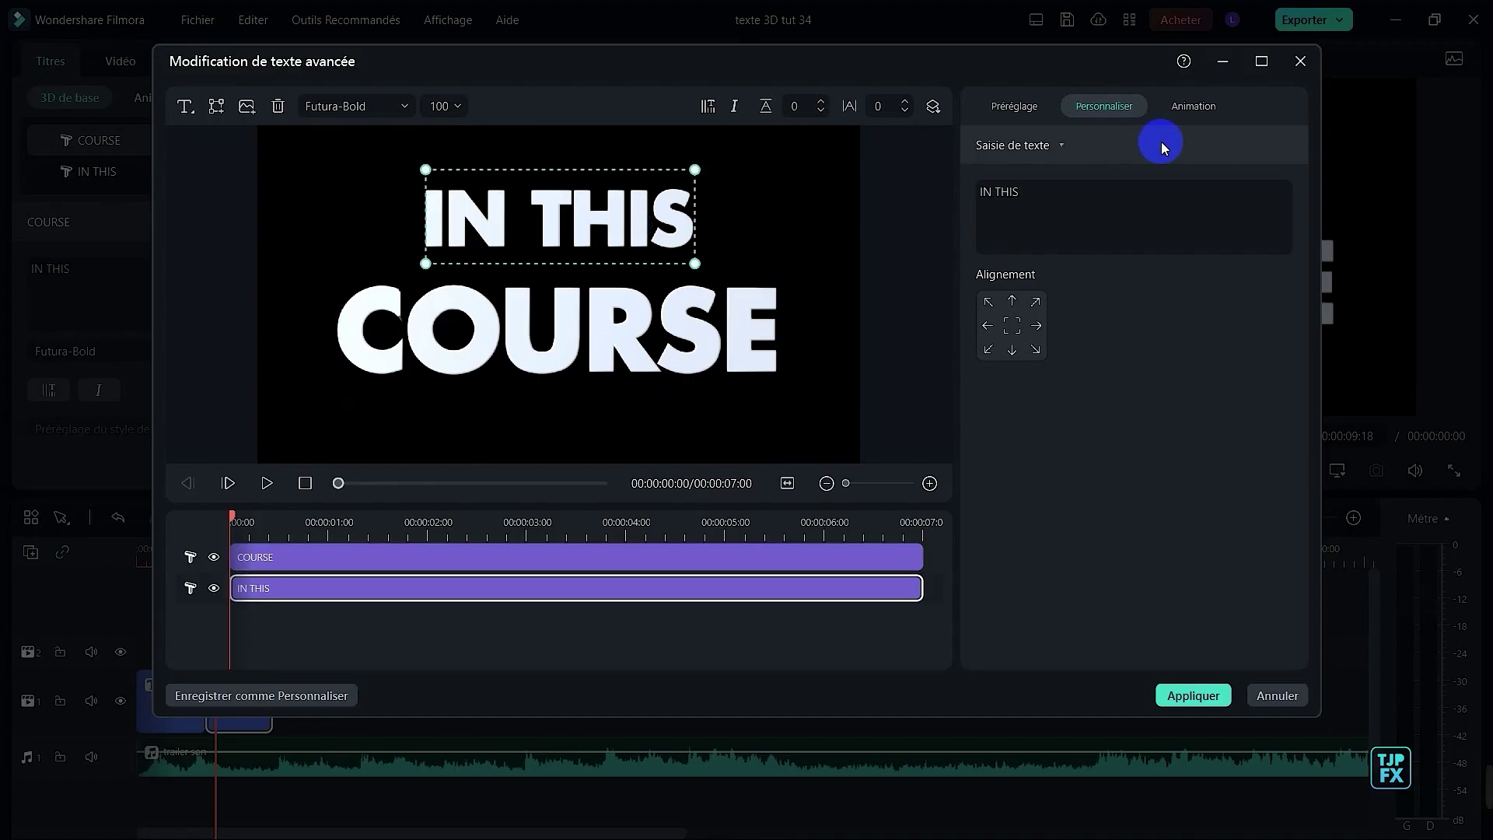
click(1037, 194)
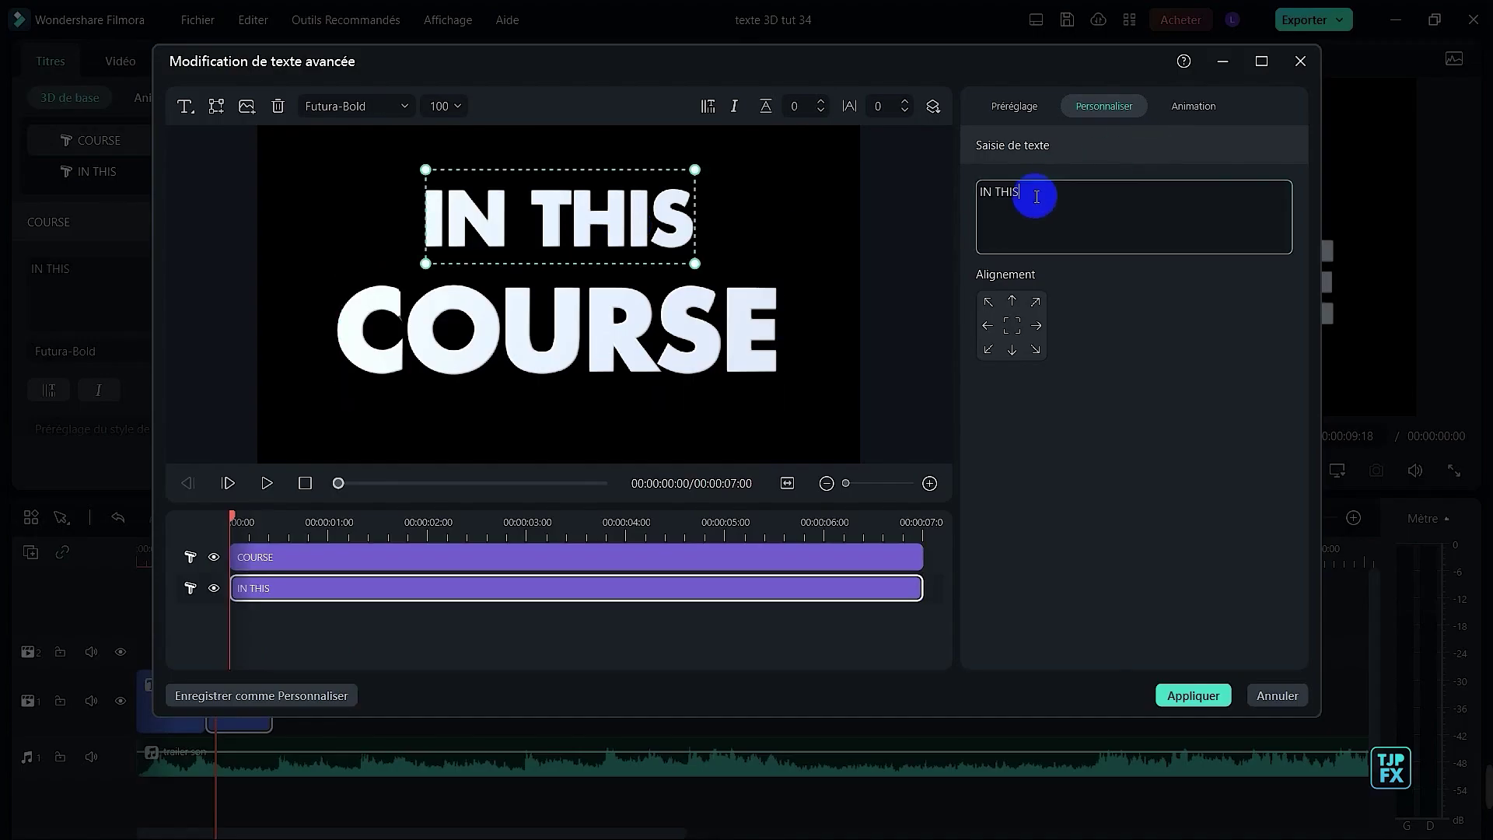
key(ctrl+a)
text(YOU WILL LEARN)
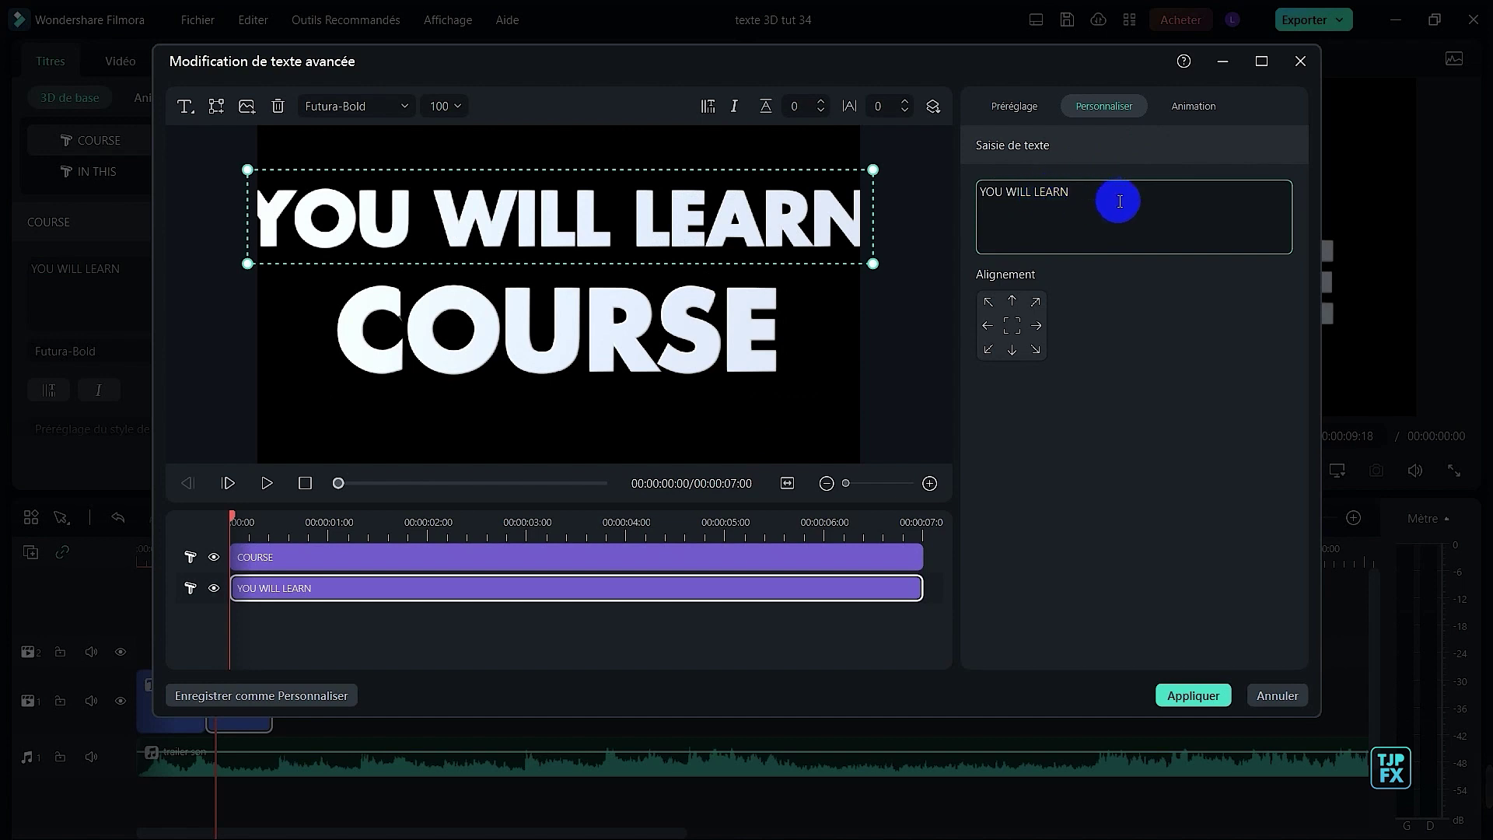
- Reduce the font size of the YOU WILL LEARN text to 50
click(449, 103)
drag(418, 104, 454, 103)
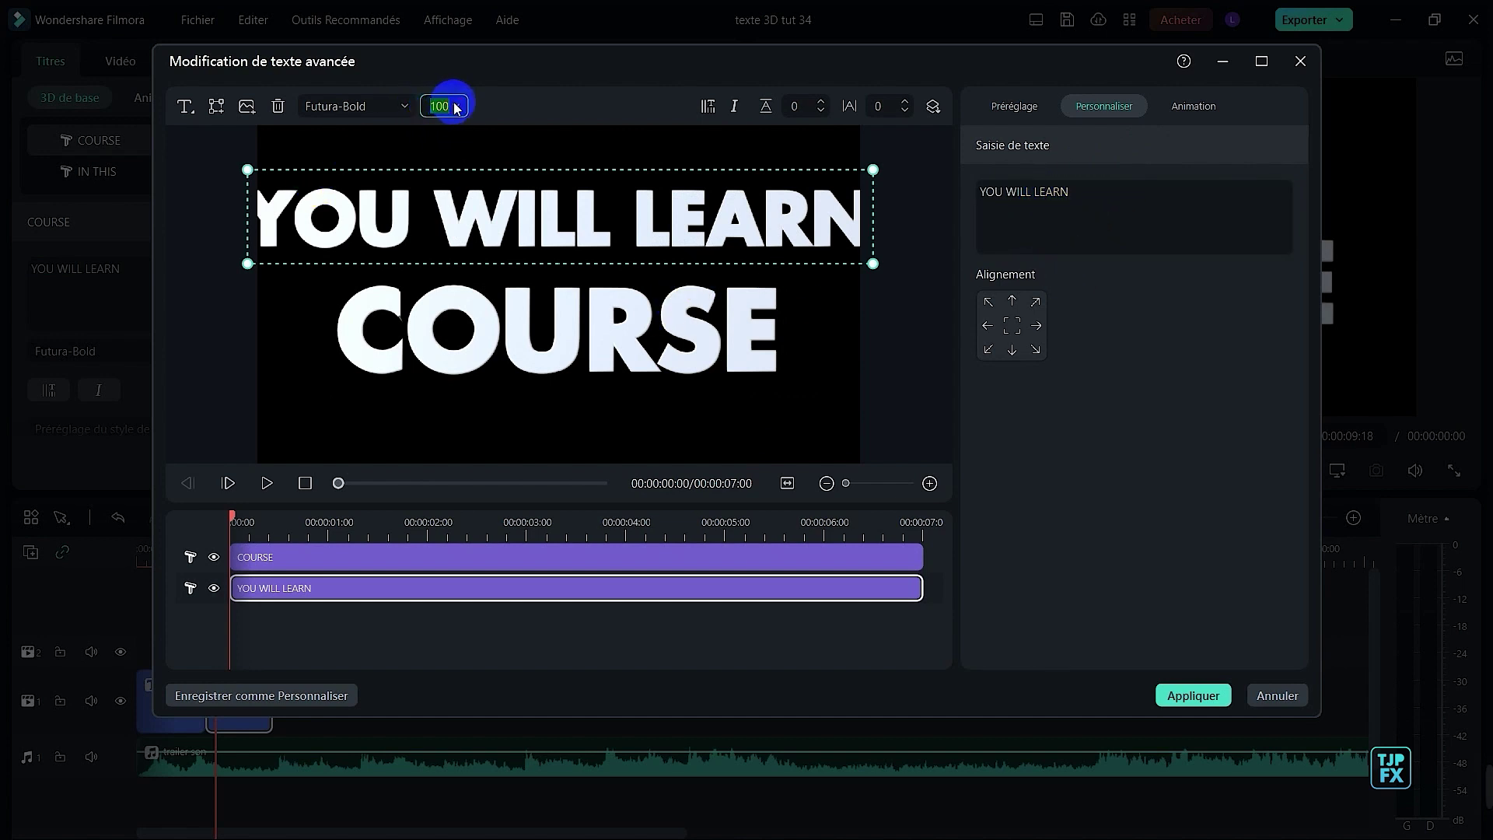
text(80)
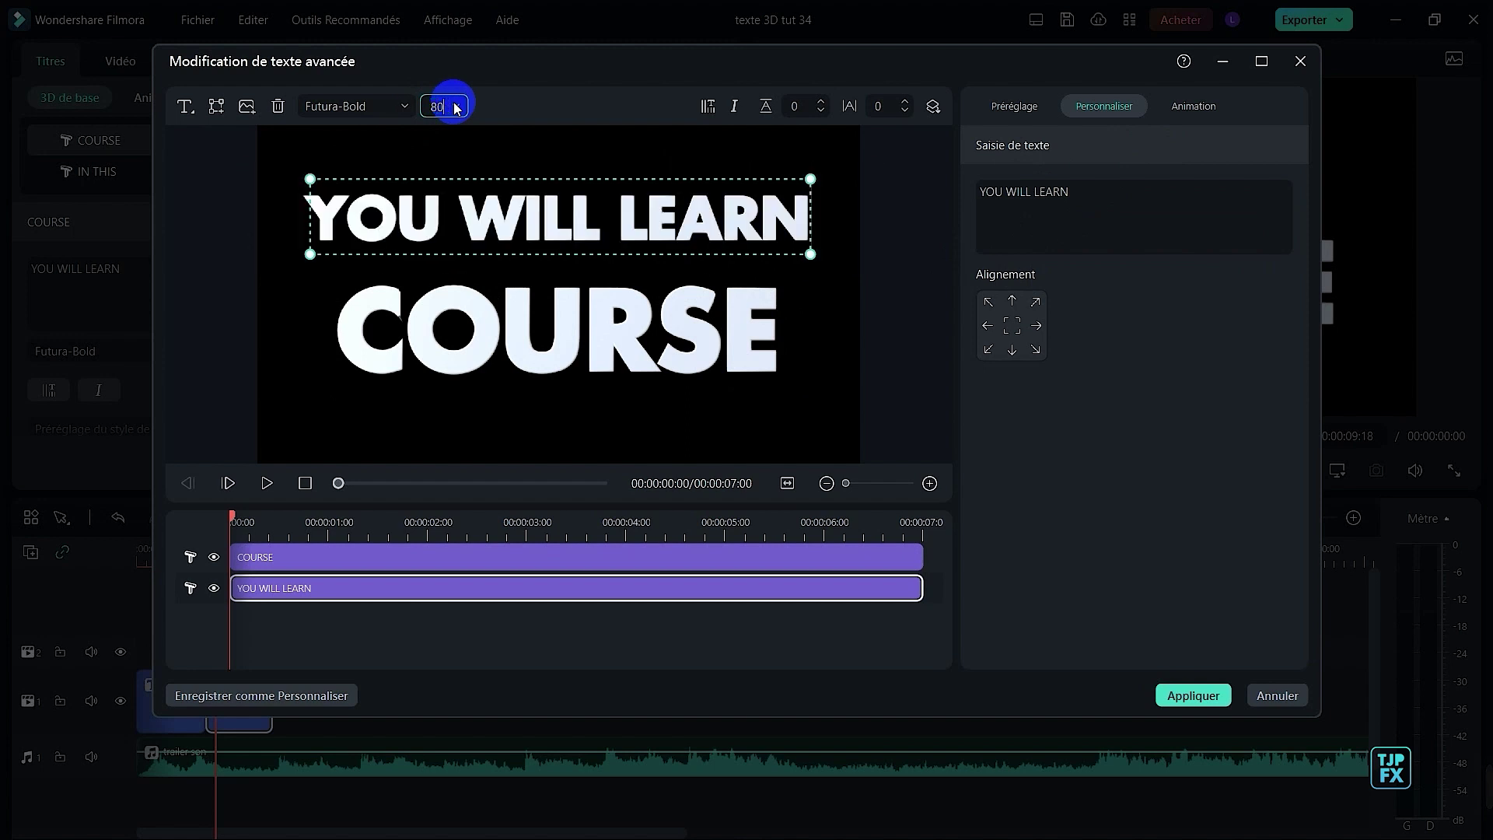
drag(417, 100, 460, 103)
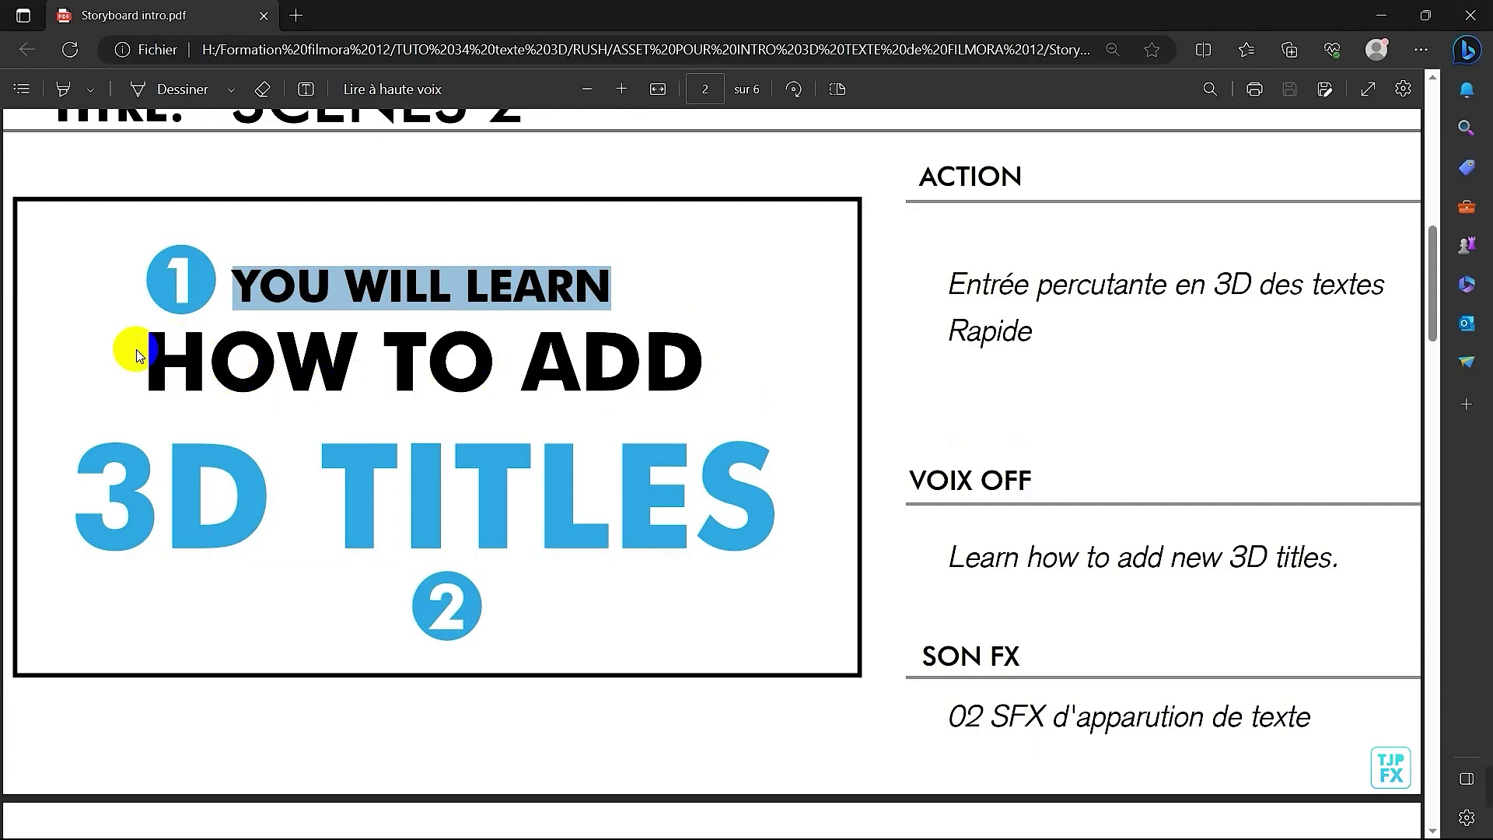
- Copy HOW TO ADD from the Scene 2 storyboard page and replace the COURSE wording in the second title with it
drag(147, 354, 696, 364)
key(ctrl+c)
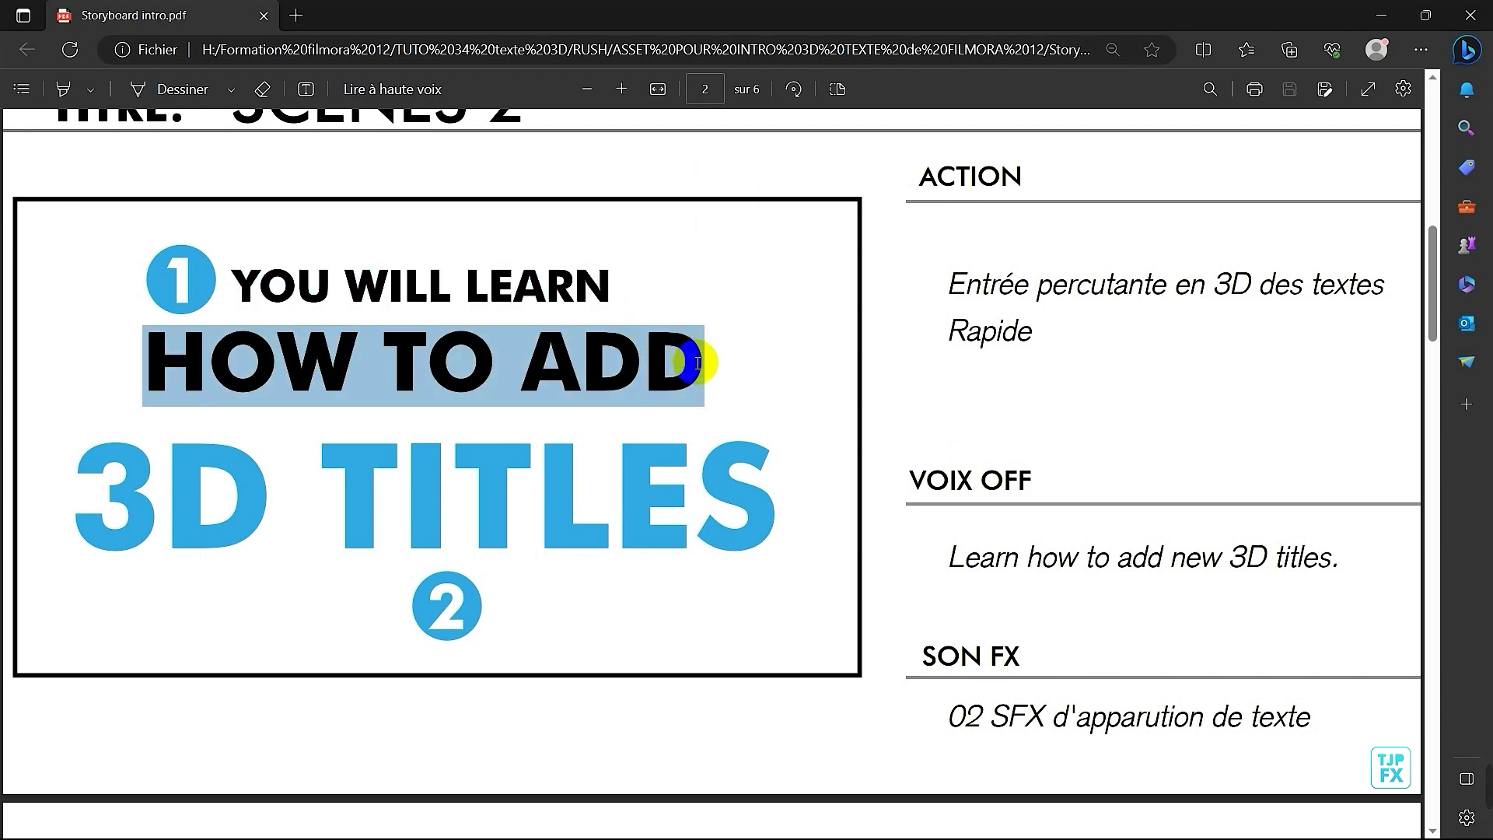
key(alt+Tab)
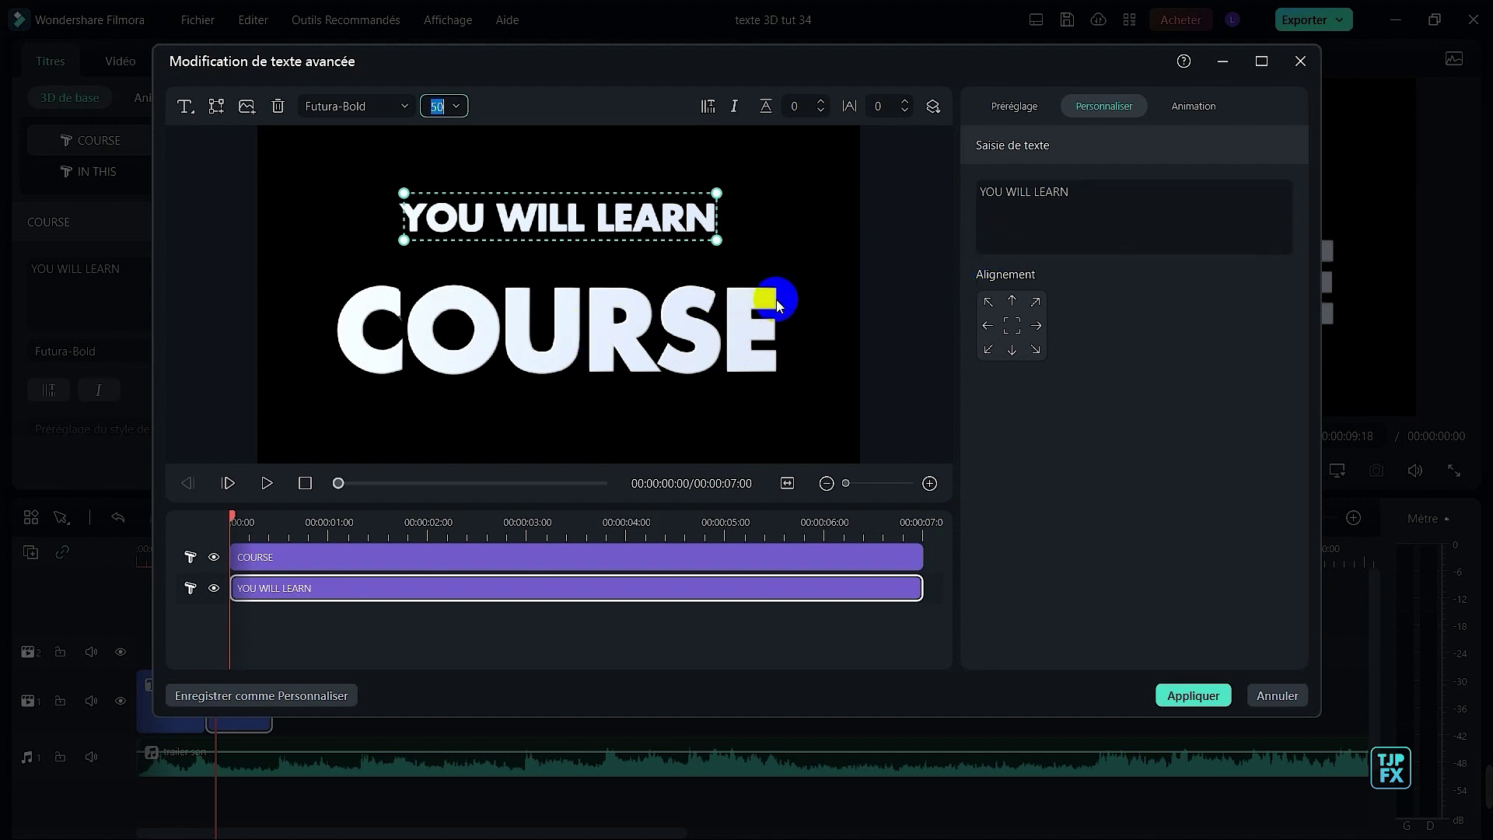
click(736, 306)
click(1046, 210)
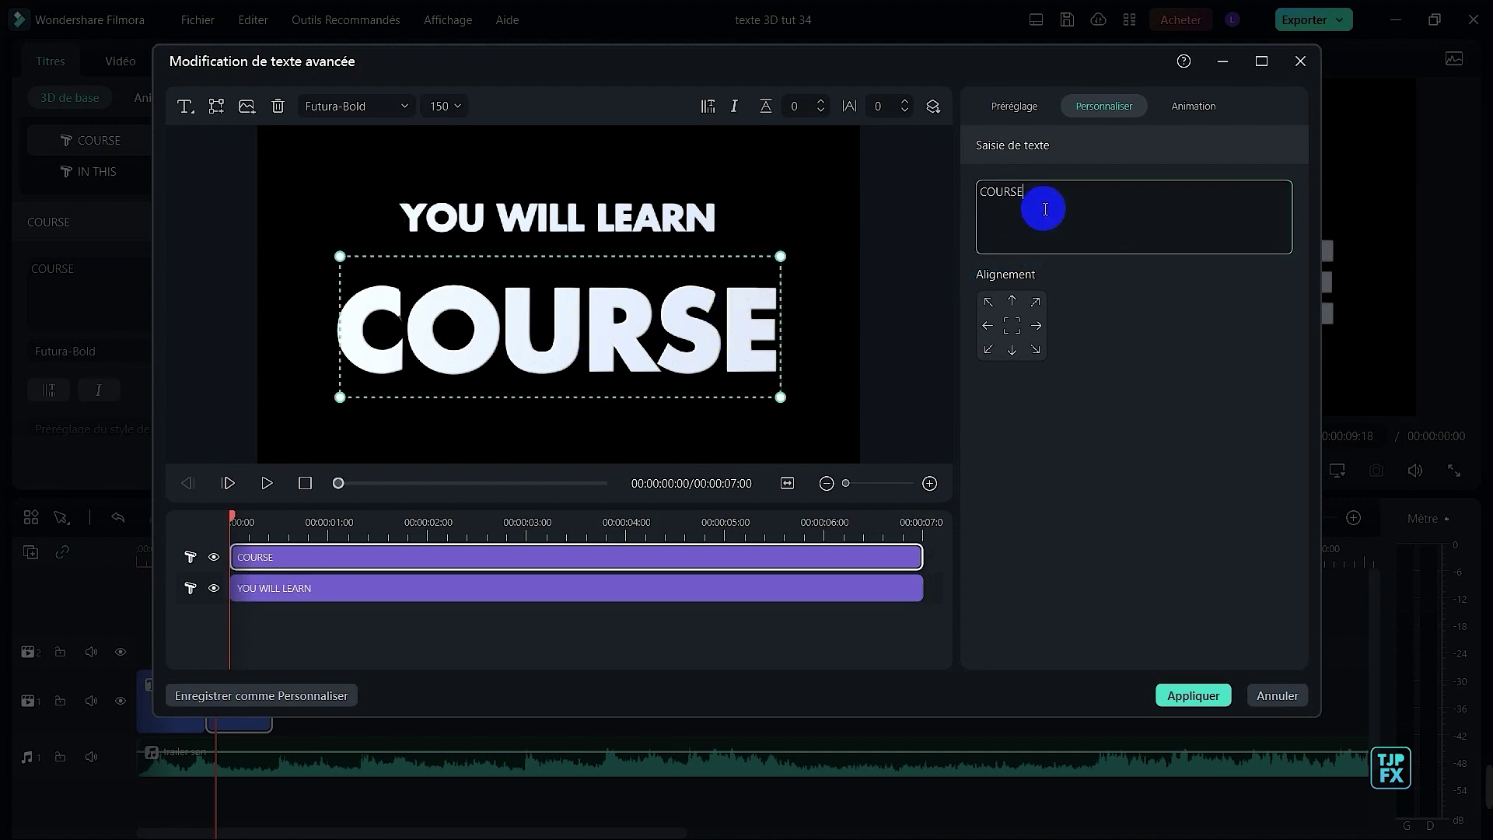
key(ctrl+a)
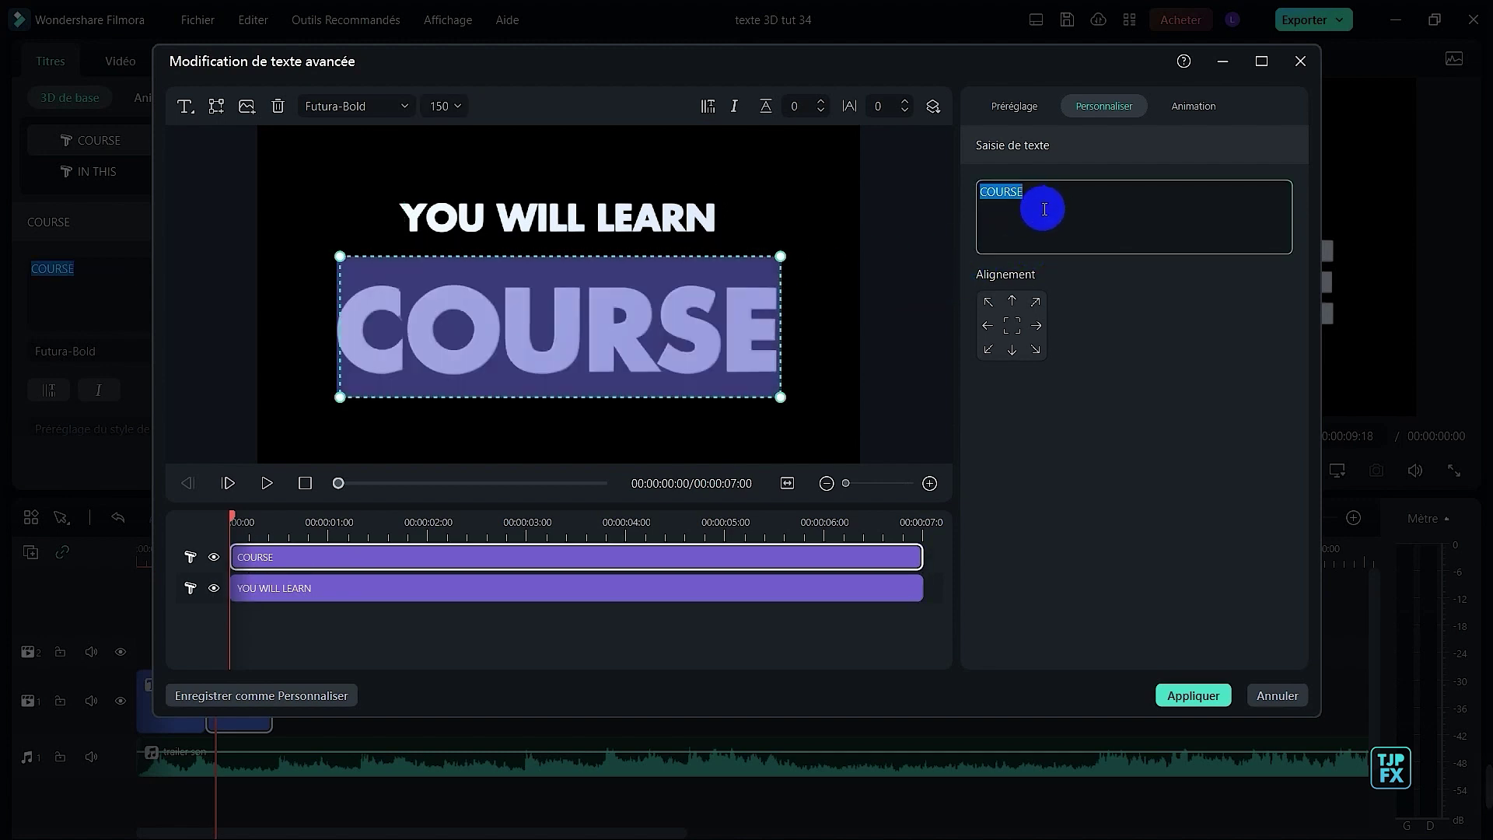
key(ctrl+v)
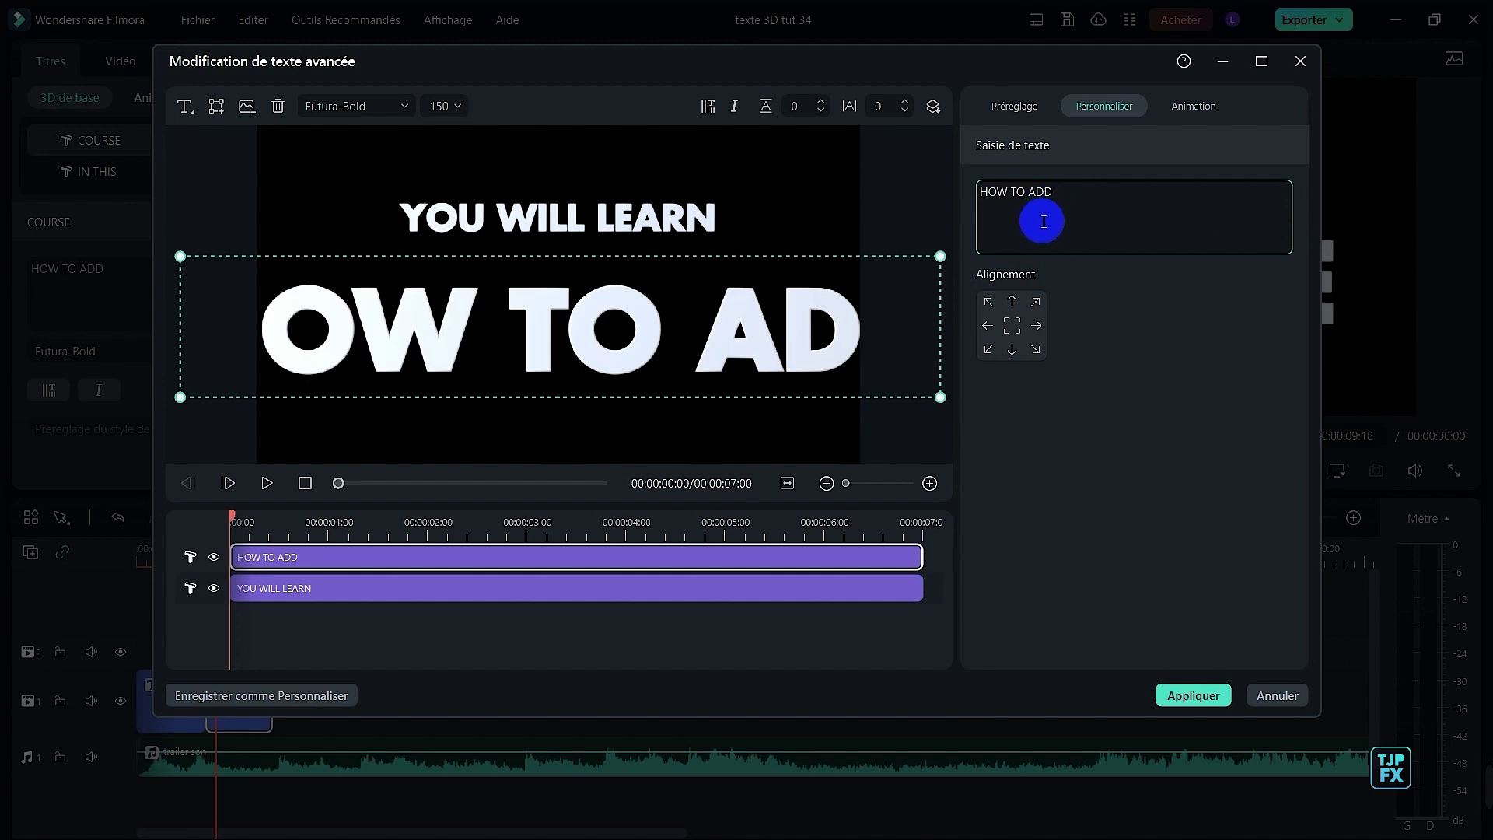
- Set the HOW TO ADD text's font size to 100 and move it up to sit just below YOU WILL LEARN
click(442, 106)
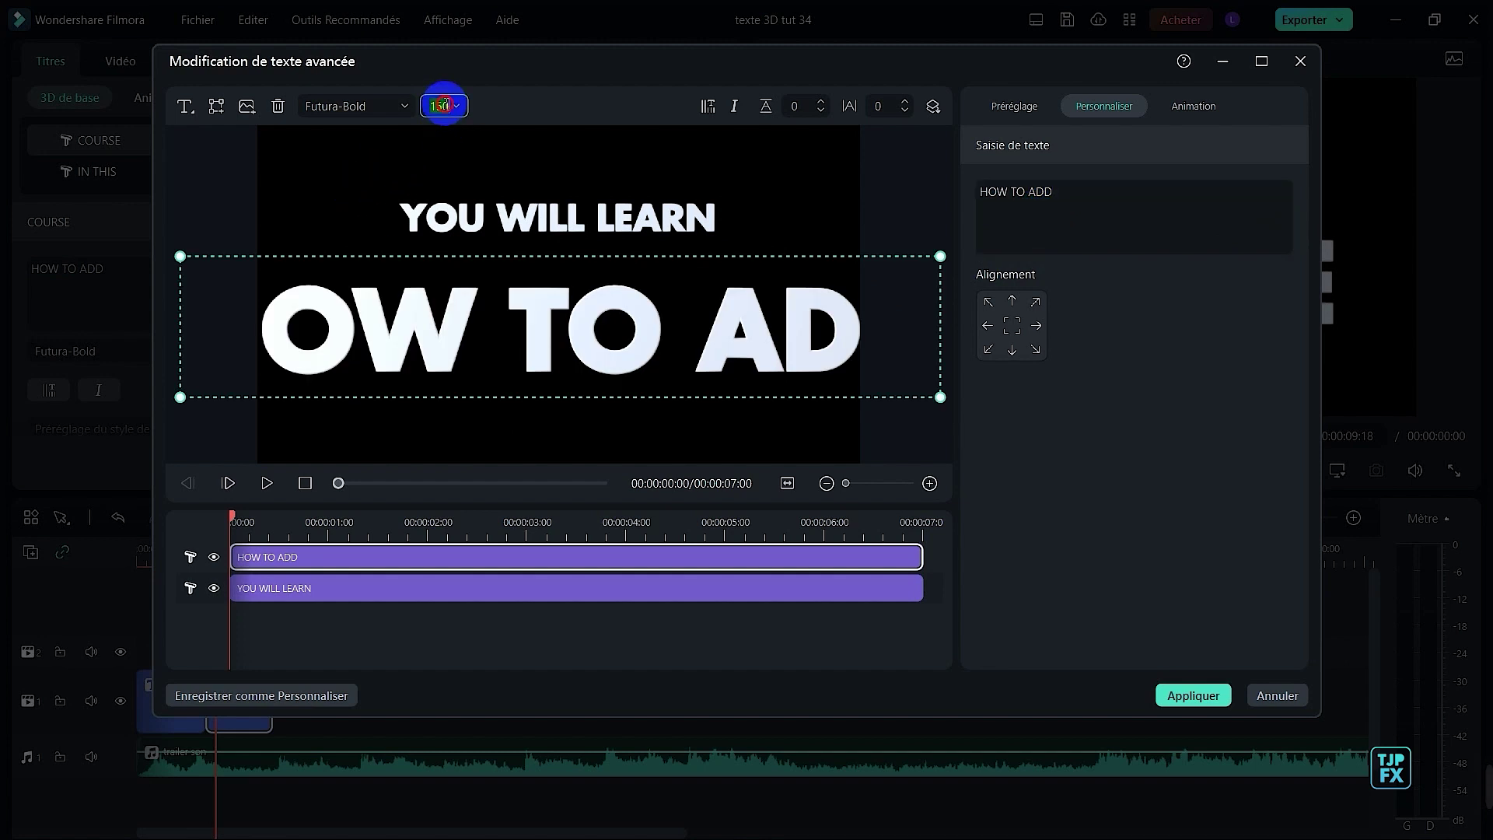
text(100)
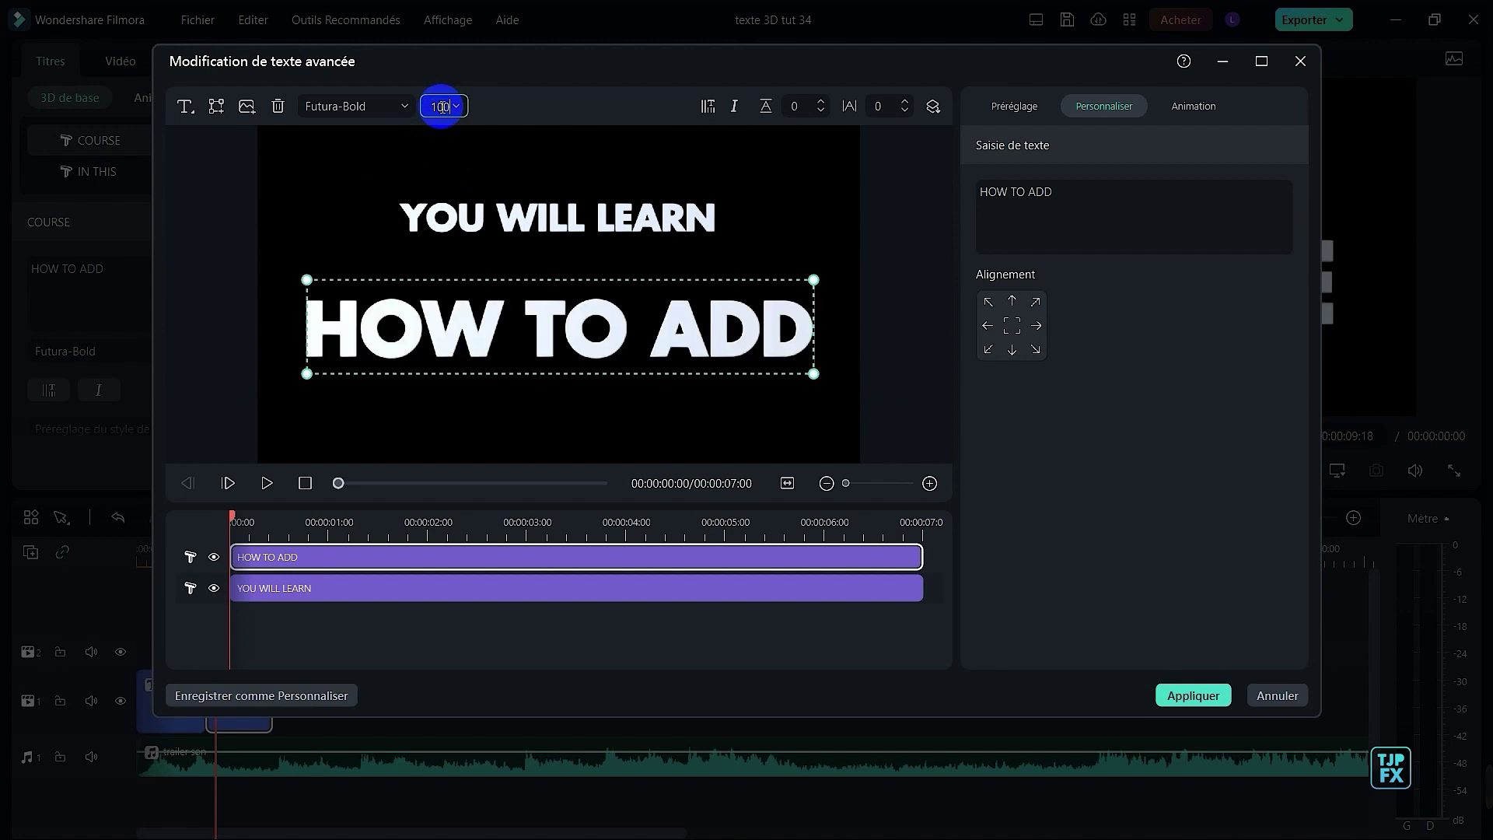
click(716, 381)
drag(716, 341, 709, 311)
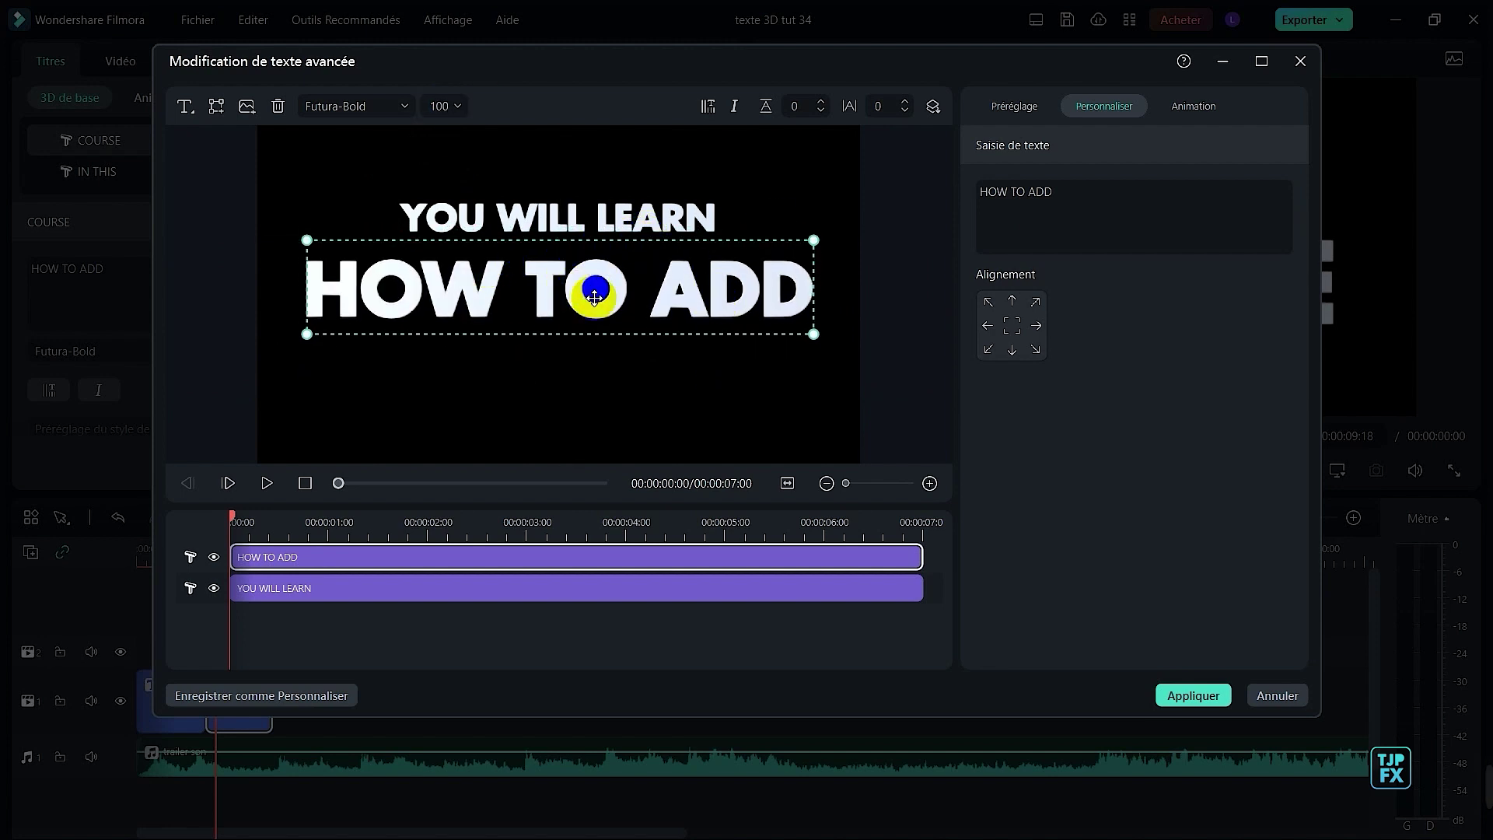
- Copy 3D TITLES from the Scene 2 storyboard page and add a third 3D text, centred beneath HOW TO ADD
key(alt+Tab)
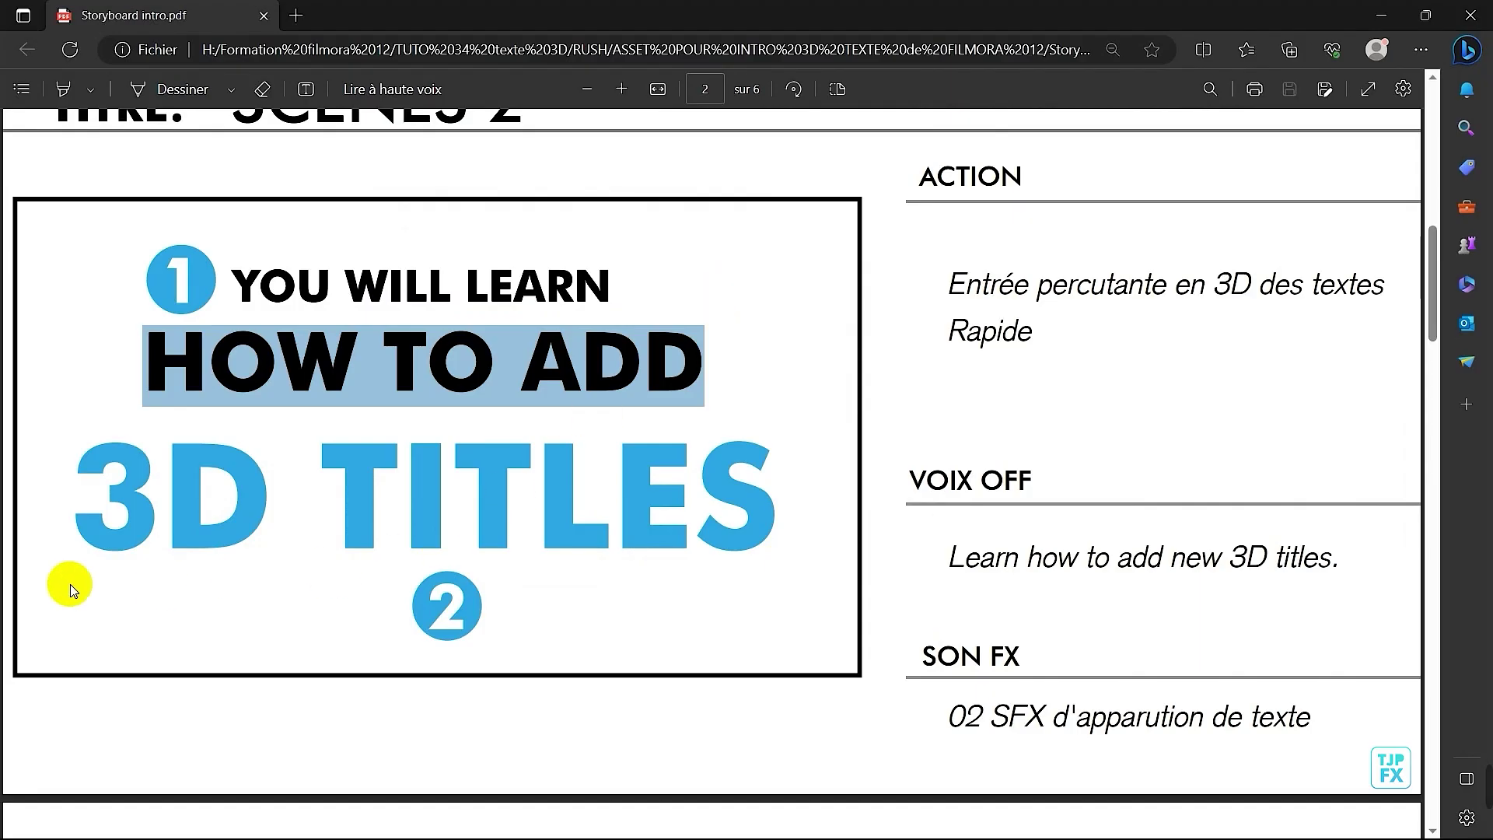
drag(78, 518, 740, 488)
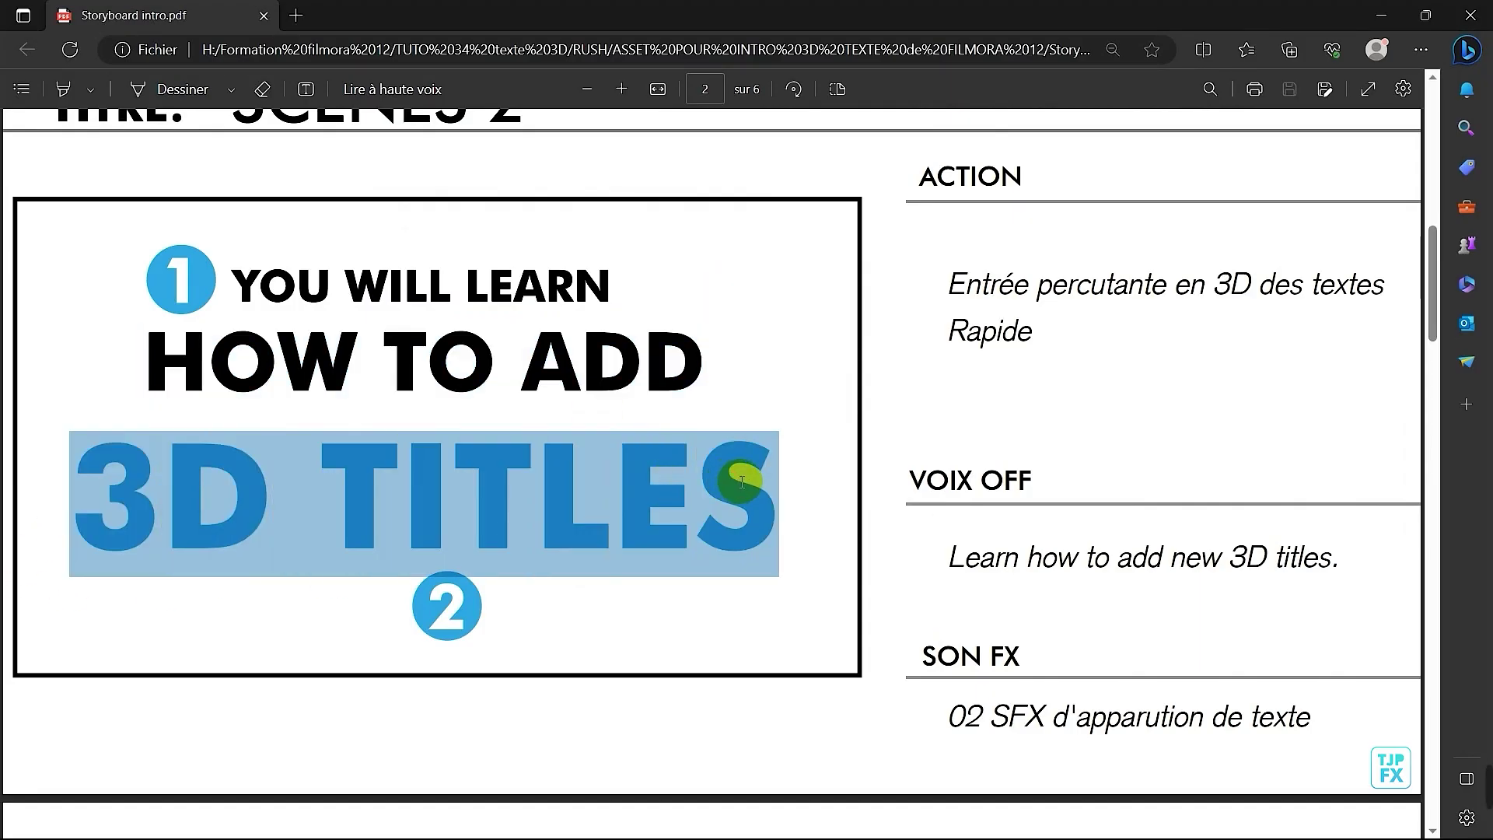
key(alt+Tab)
click(186, 108)
click(208, 162)
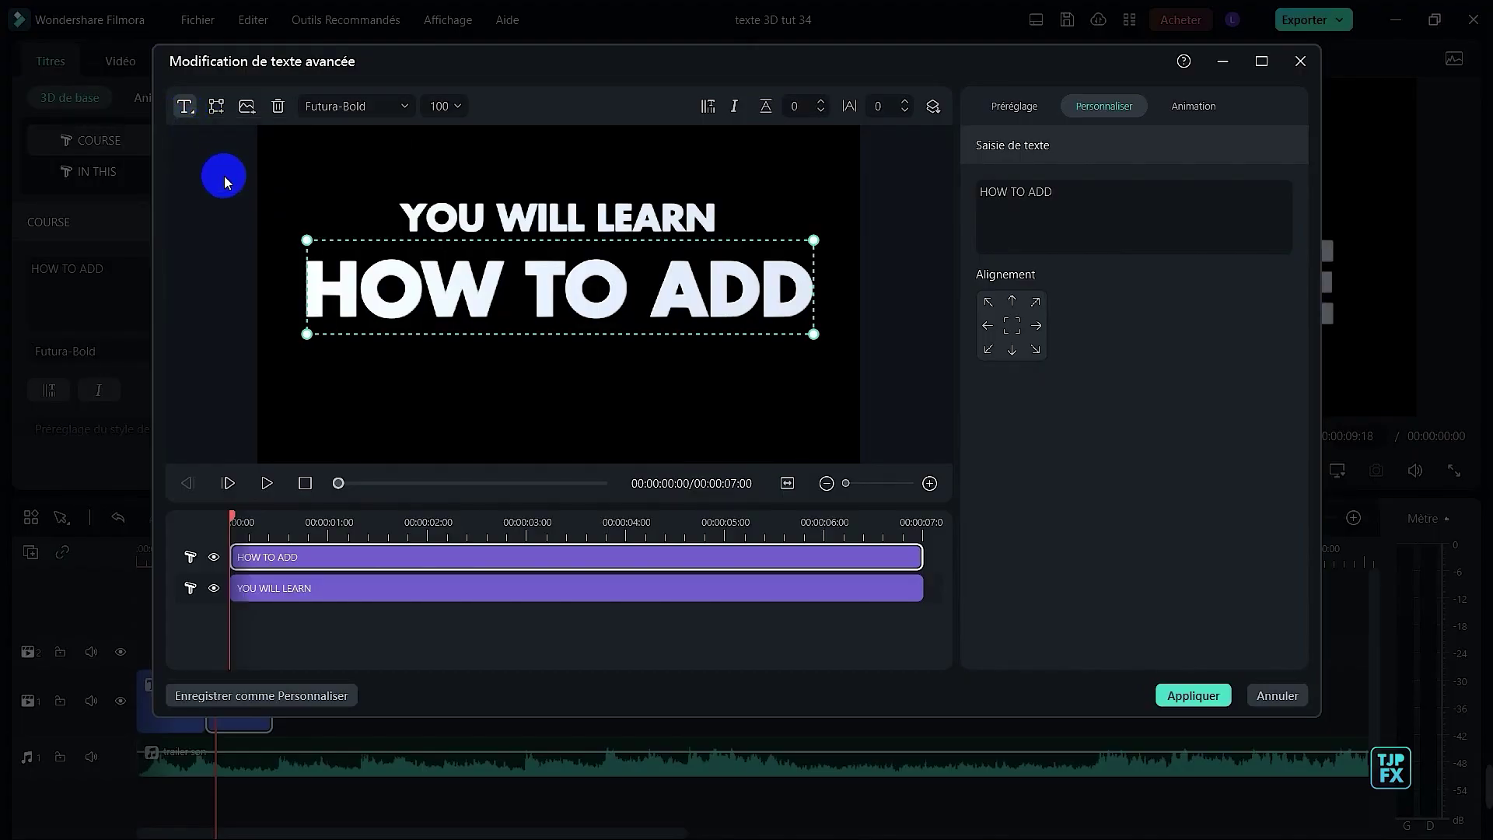
drag(557, 300, 576, 376)
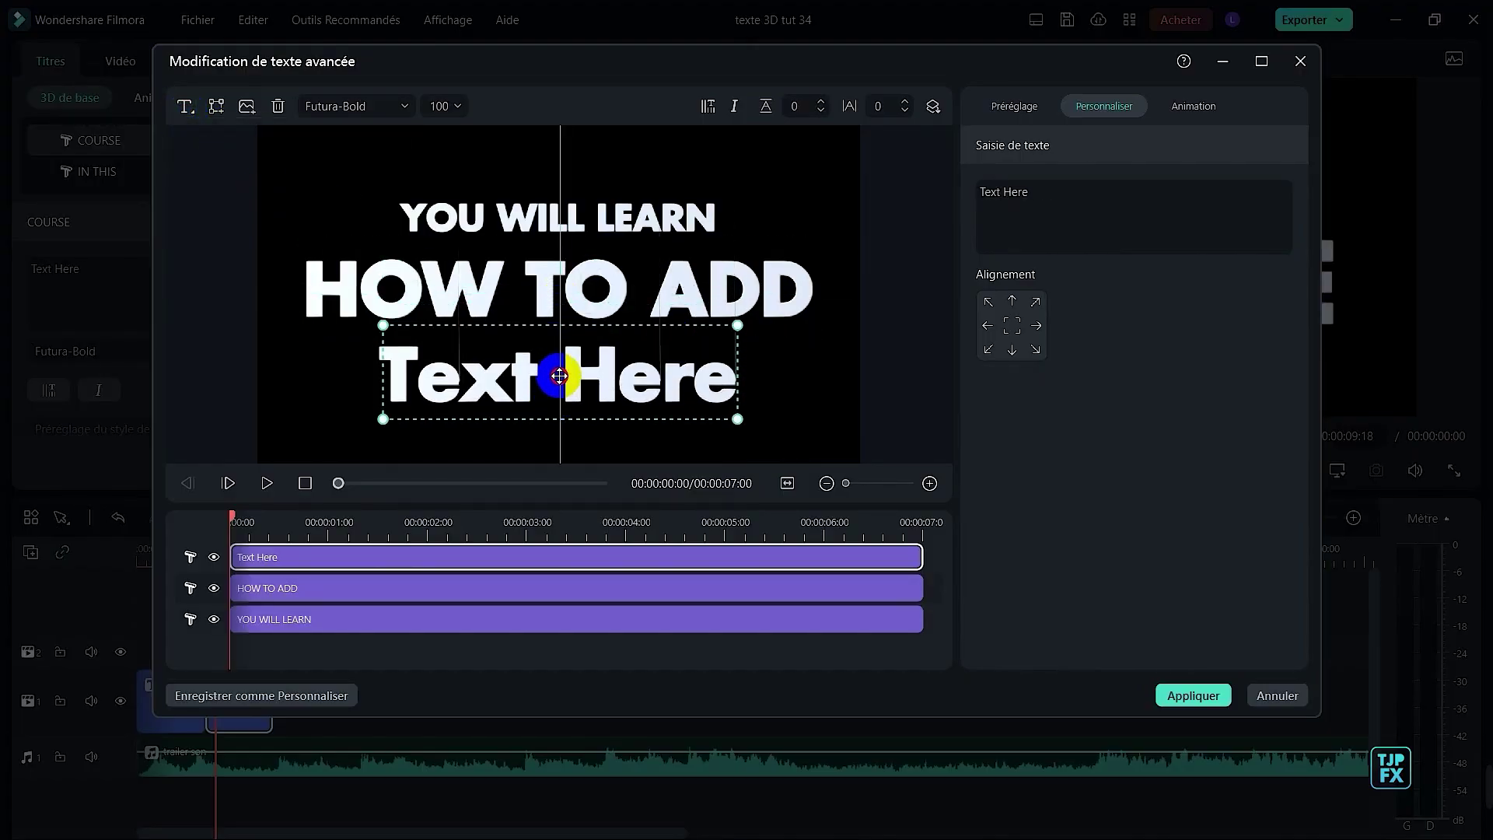
- Replace the placeholder wording of the third text with 3D TITLES
click(1038, 204)
key(ctrl+a)
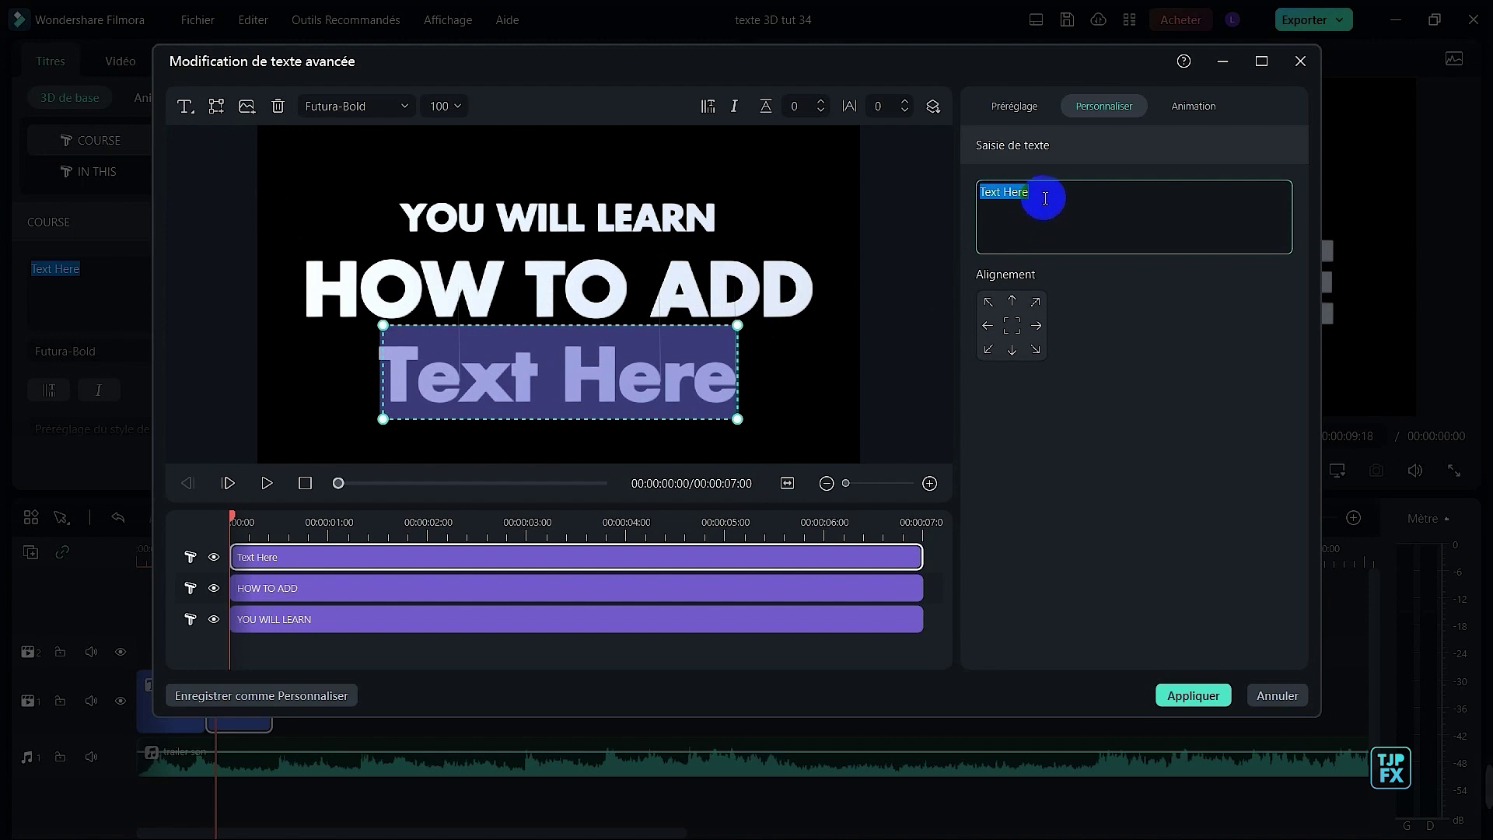
key(ctrl+v)
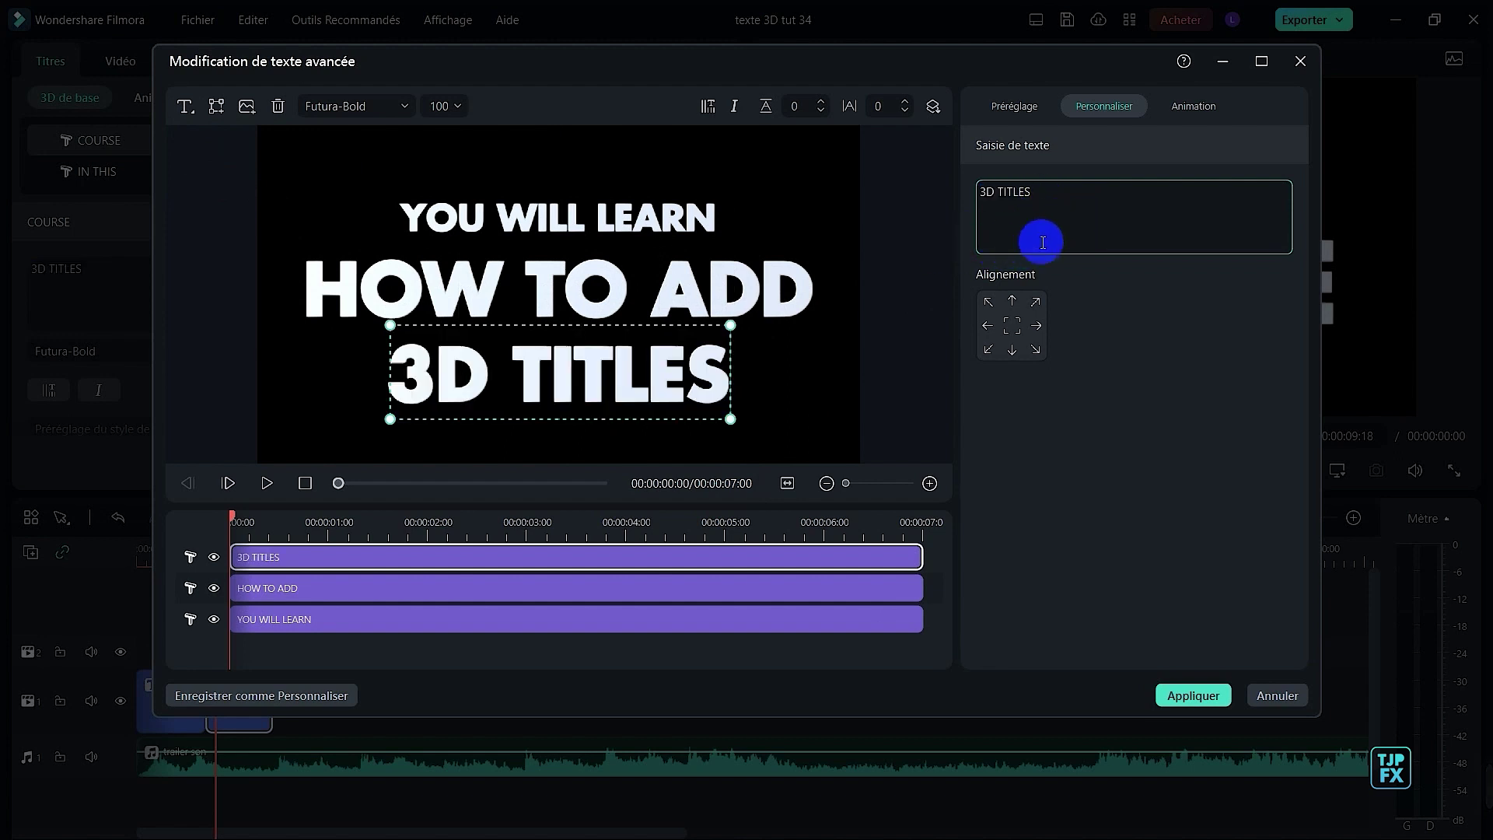
- Set the 3D TITLES text's font size to 150
click(443, 106)
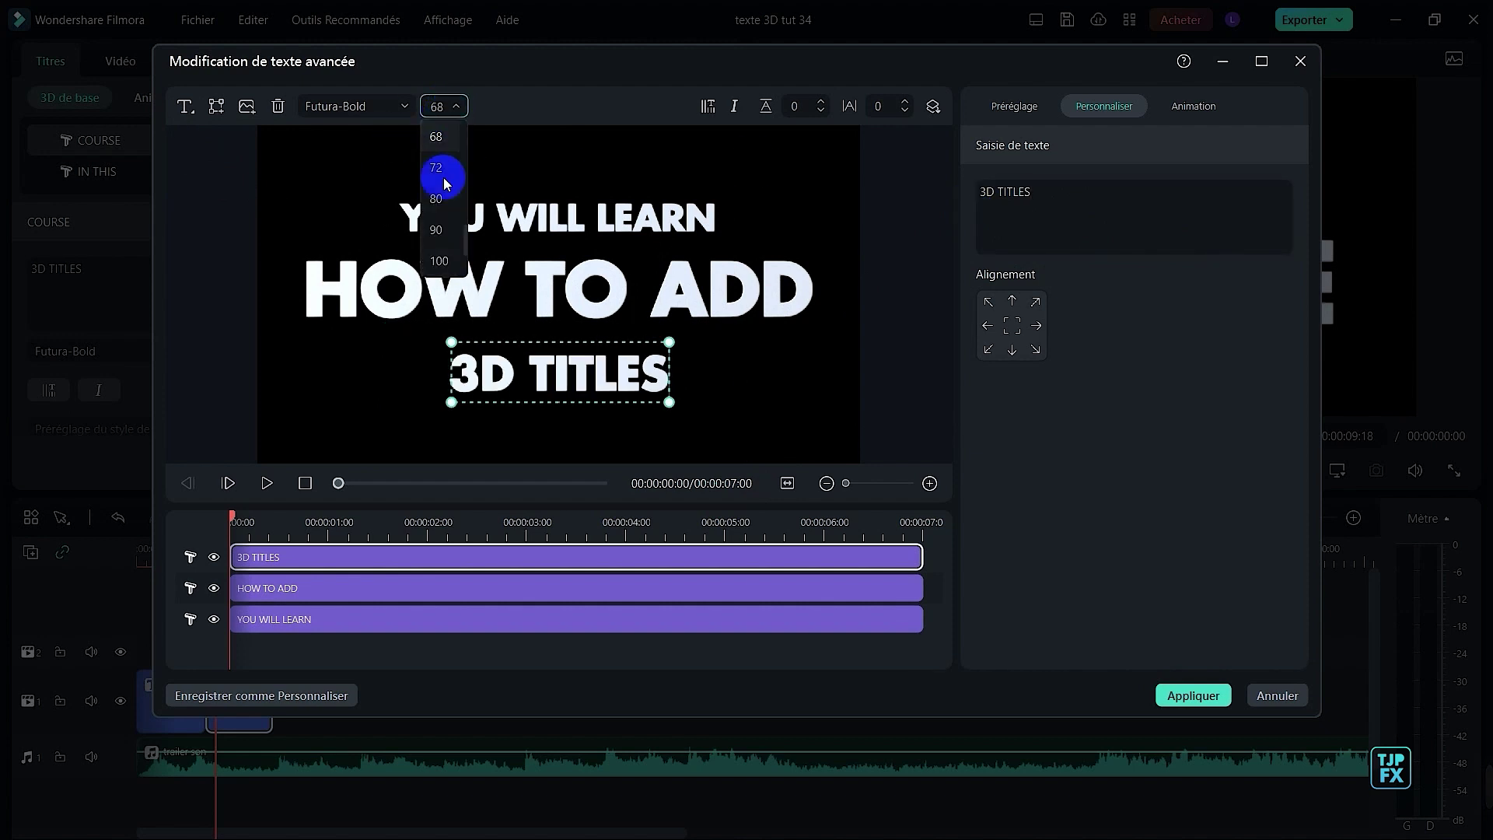
click(441, 107)
text(150)
click(698, 277)
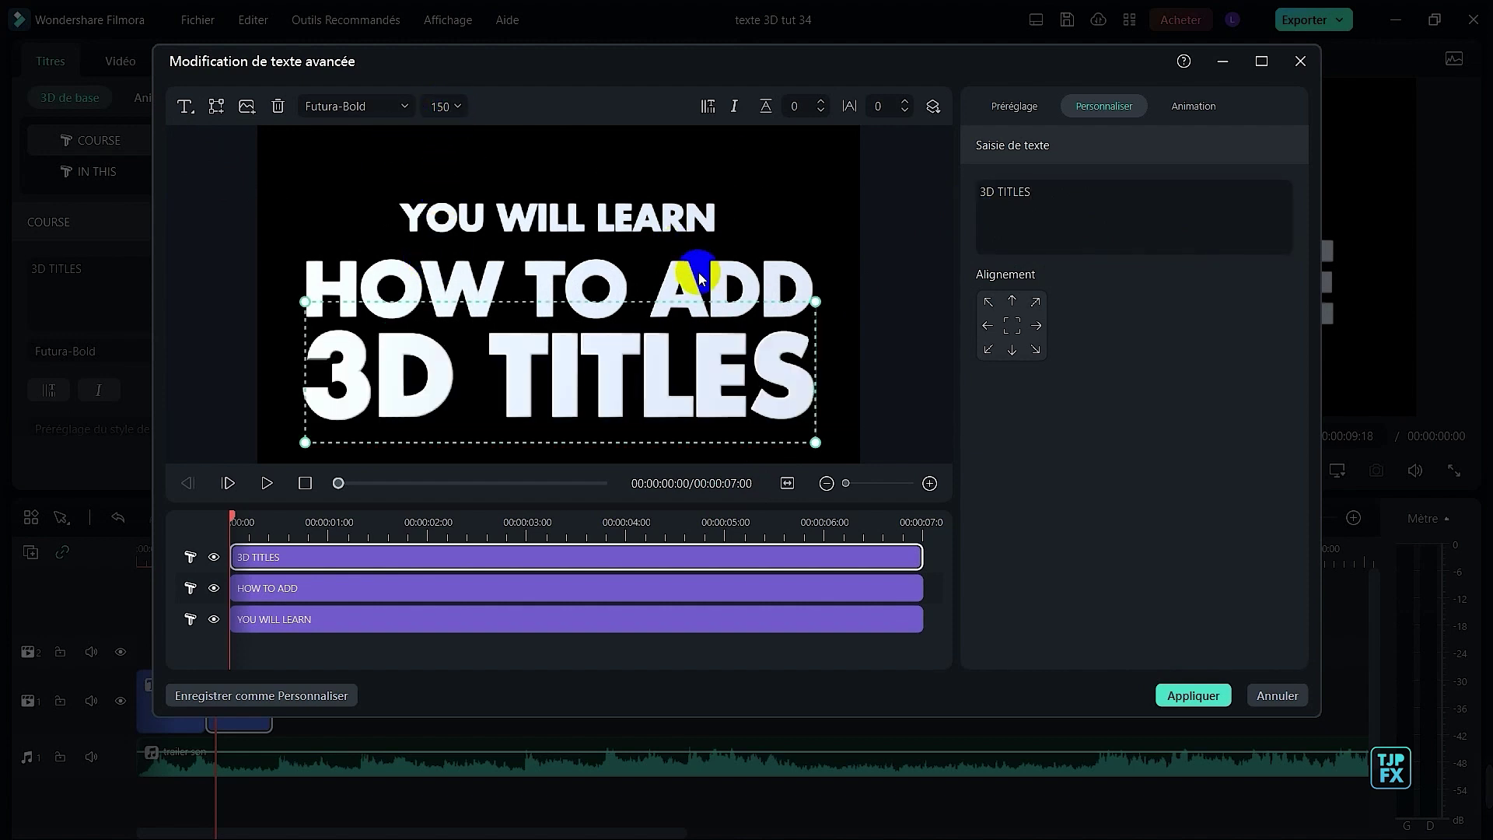
- Set the font size of HOW TO ADD to 80 and that of YOU WILL LEARN to 35
click(713, 278)
click(443, 105)
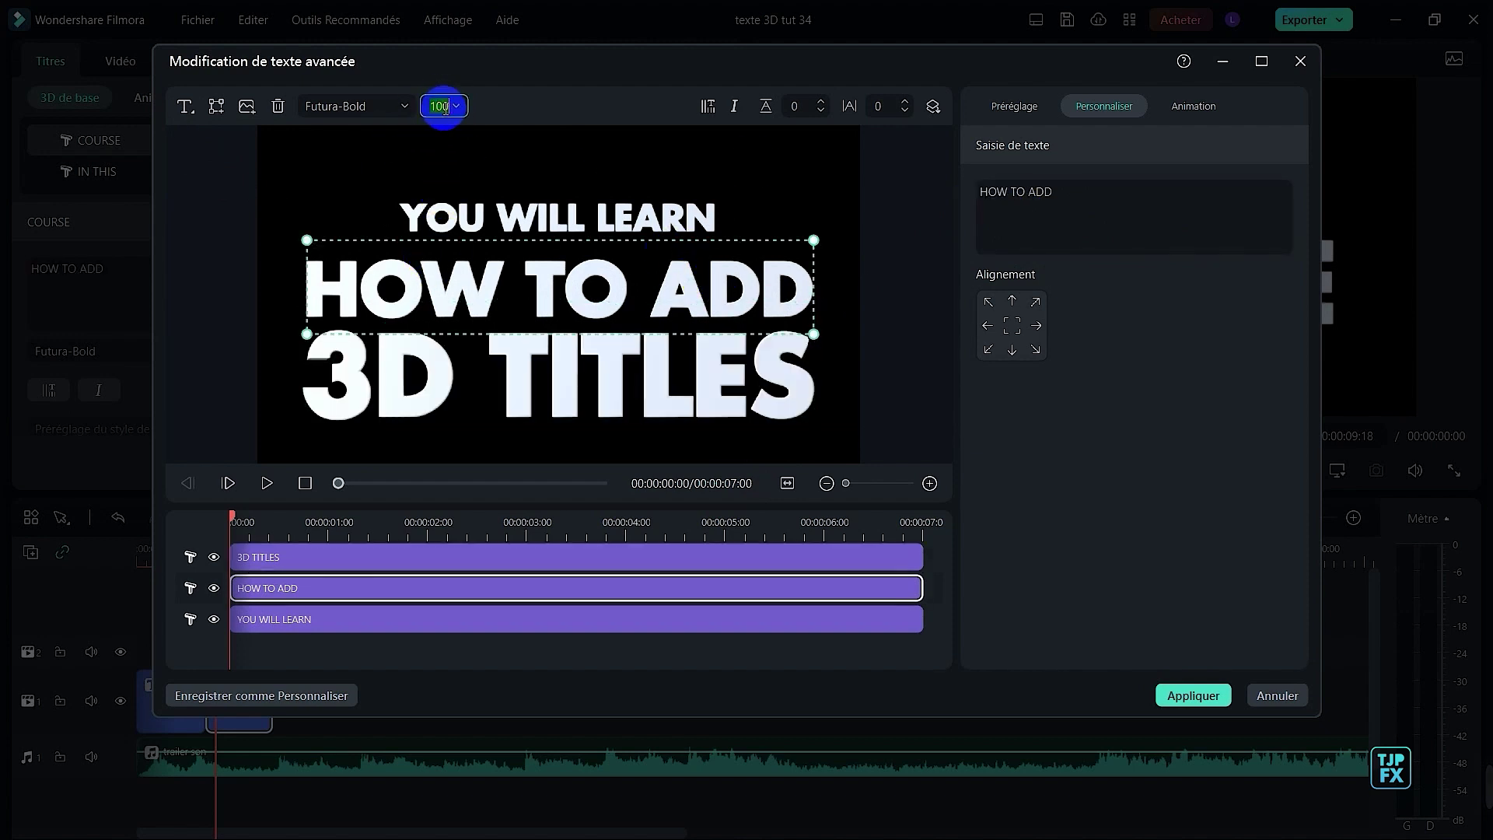
text(80)
click(623, 229)
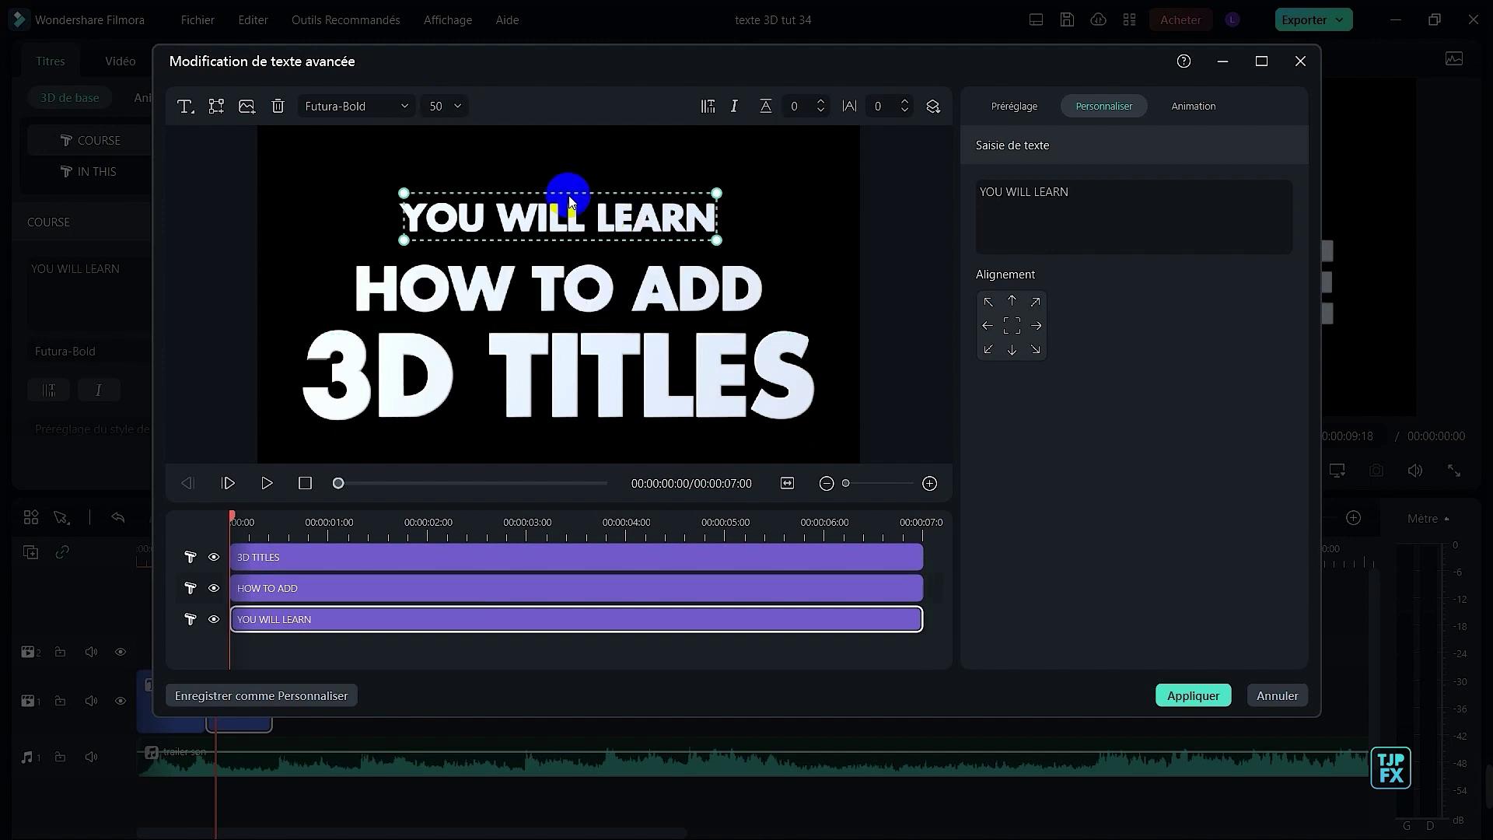
click(442, 104)
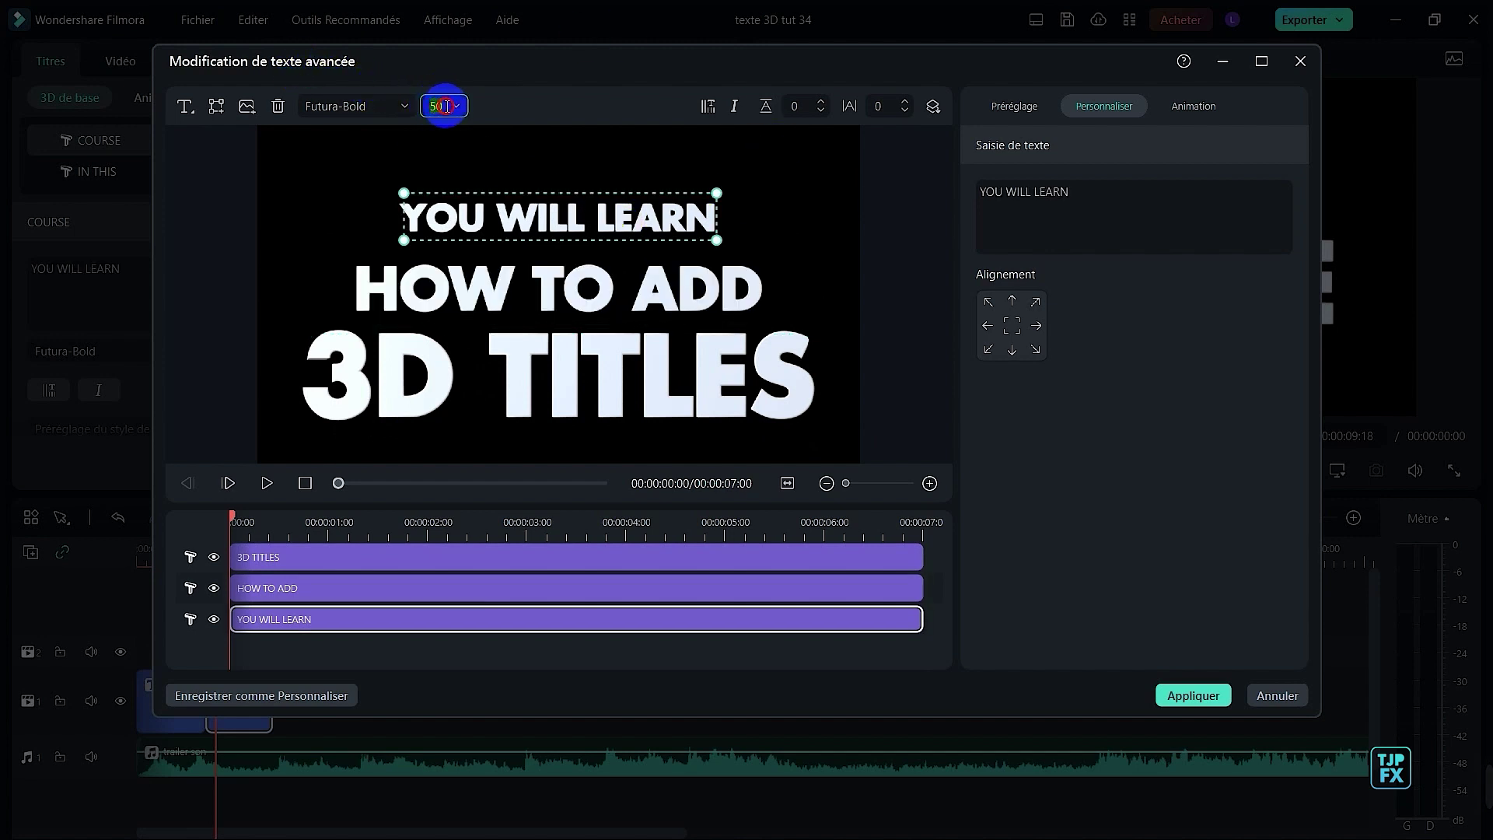
text(35)
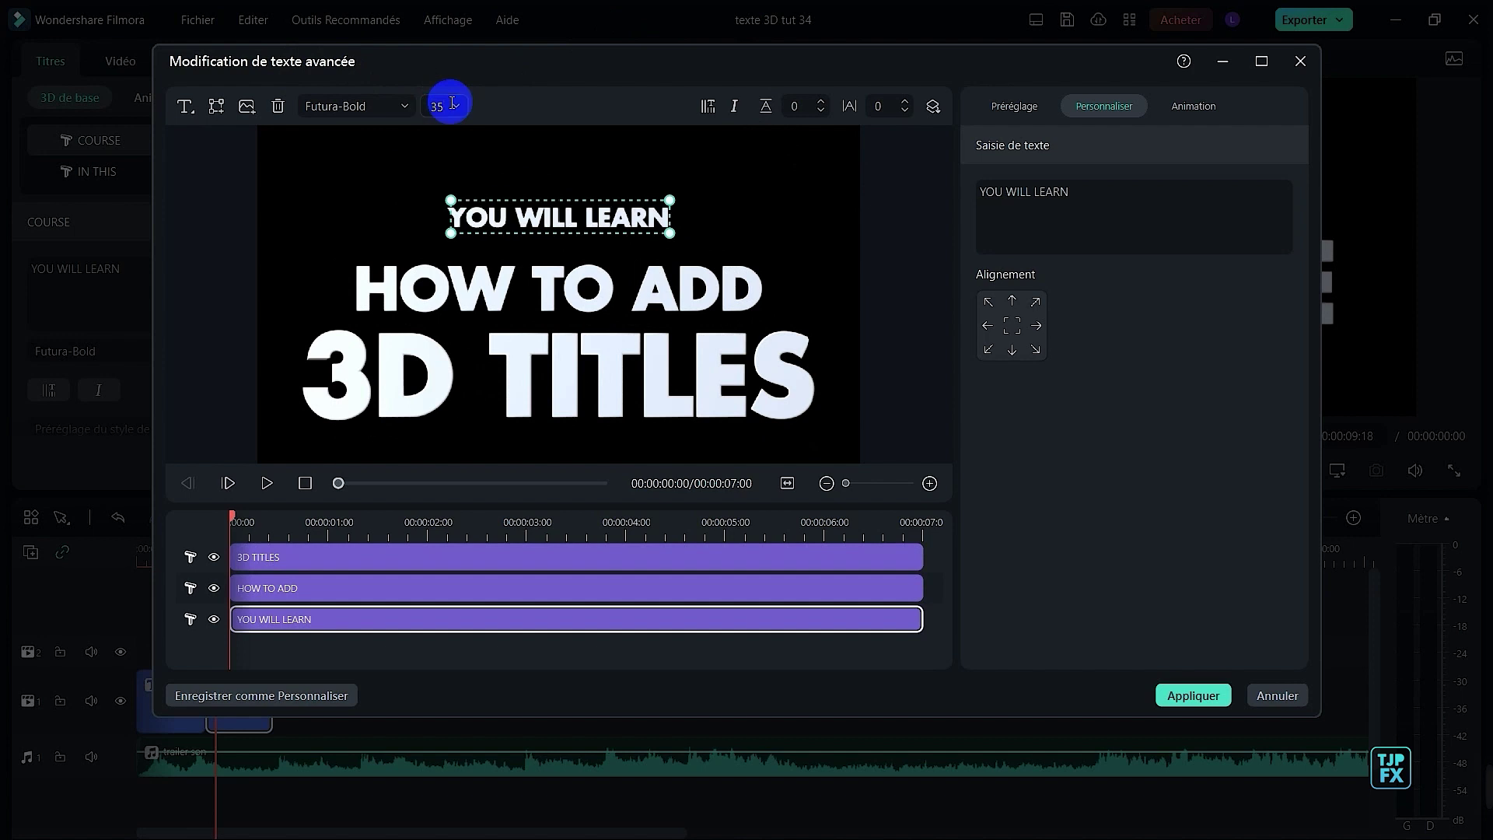
- Tighten the spacing between the three text lines, move them all slightly up together, and apply the Scene 2 title changes
click(668, 289)
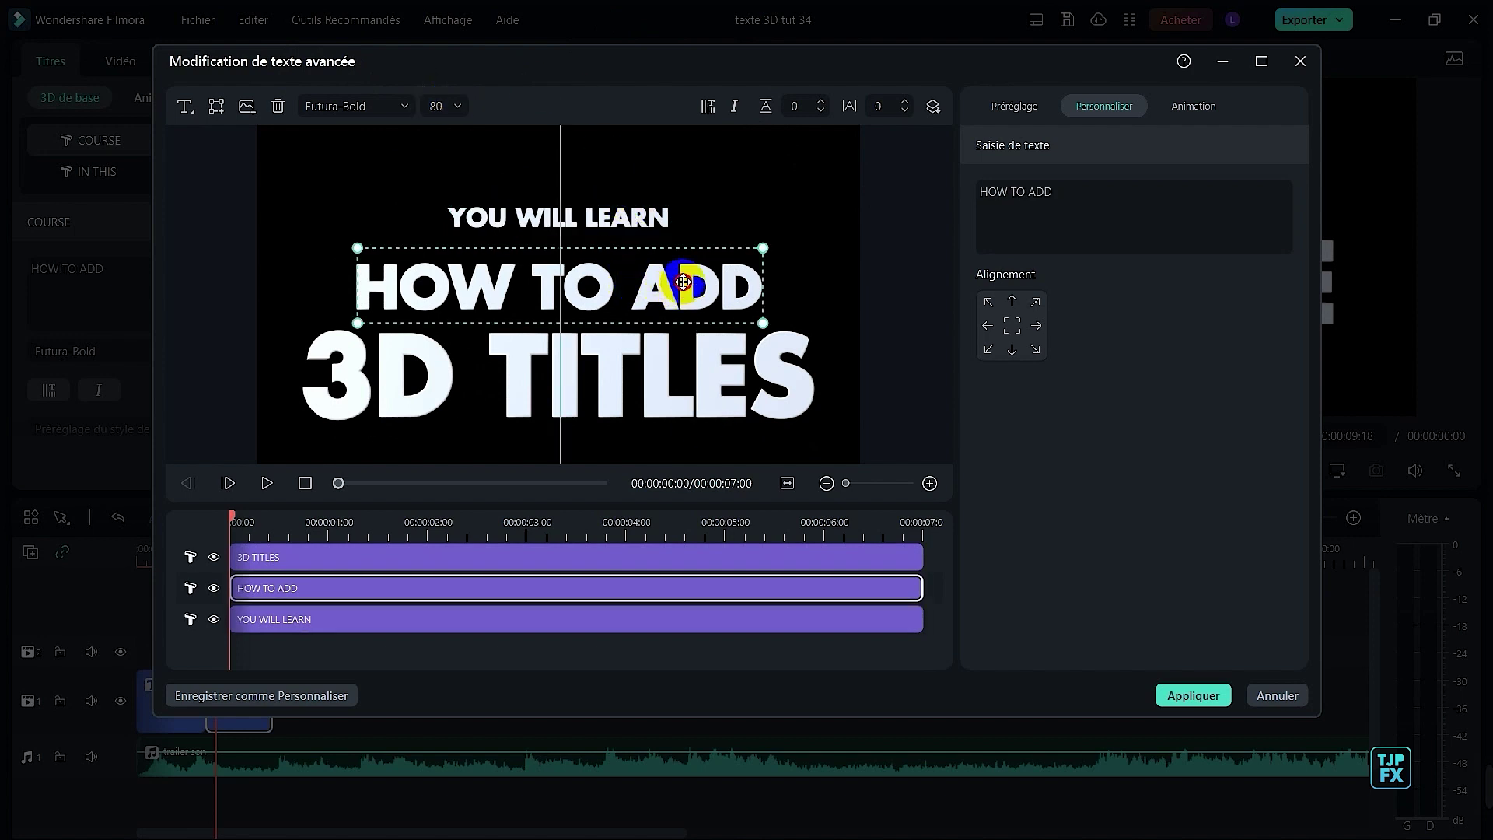
drag(684, 284, 684, 268)
click(711, 392)
ctrl+click(675, 272)
ctrl+click(637, 206)
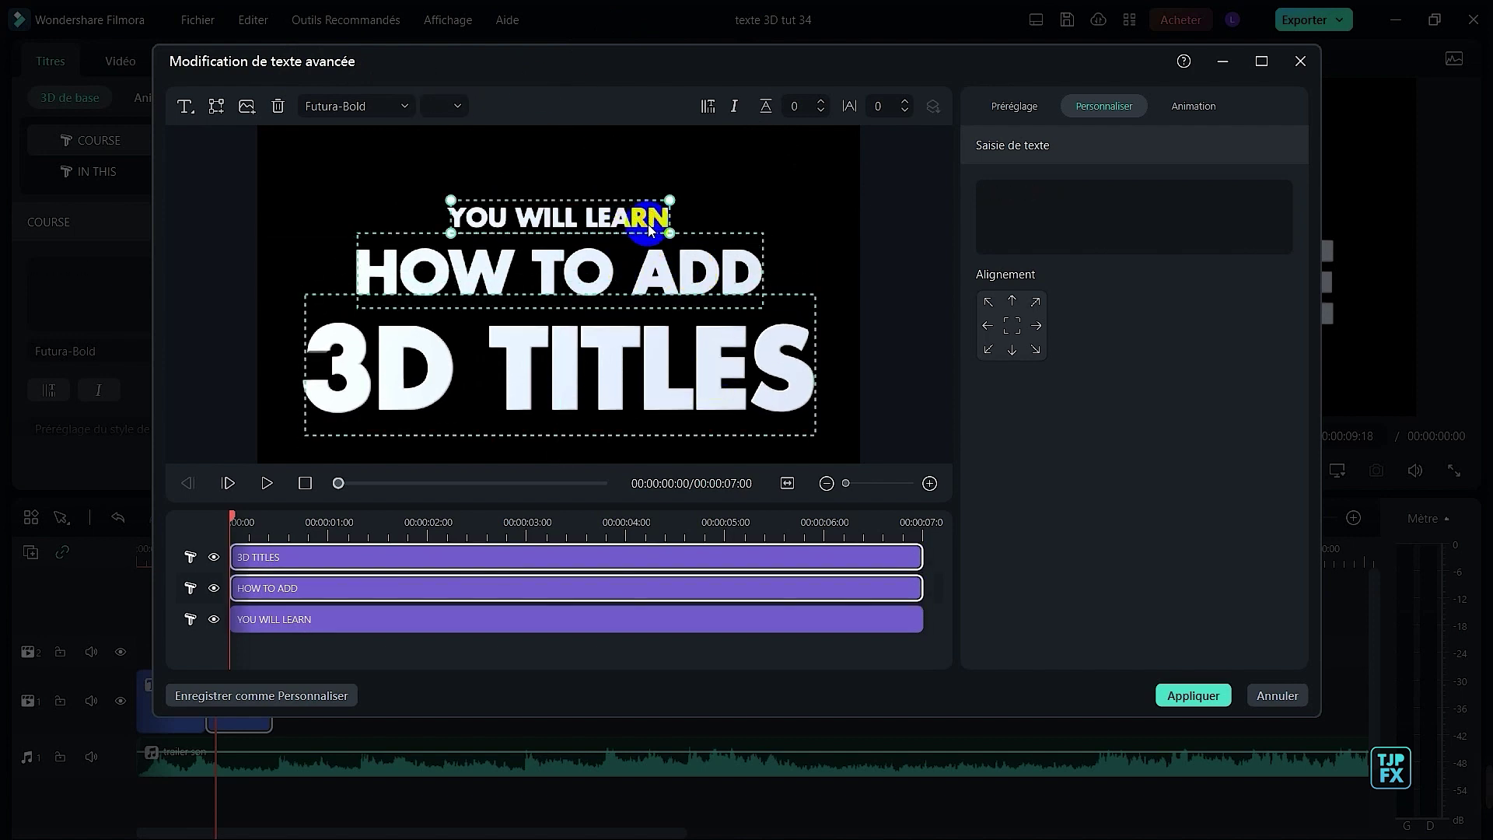
drag(637, 204, 636, 185)
click(1192, 695)
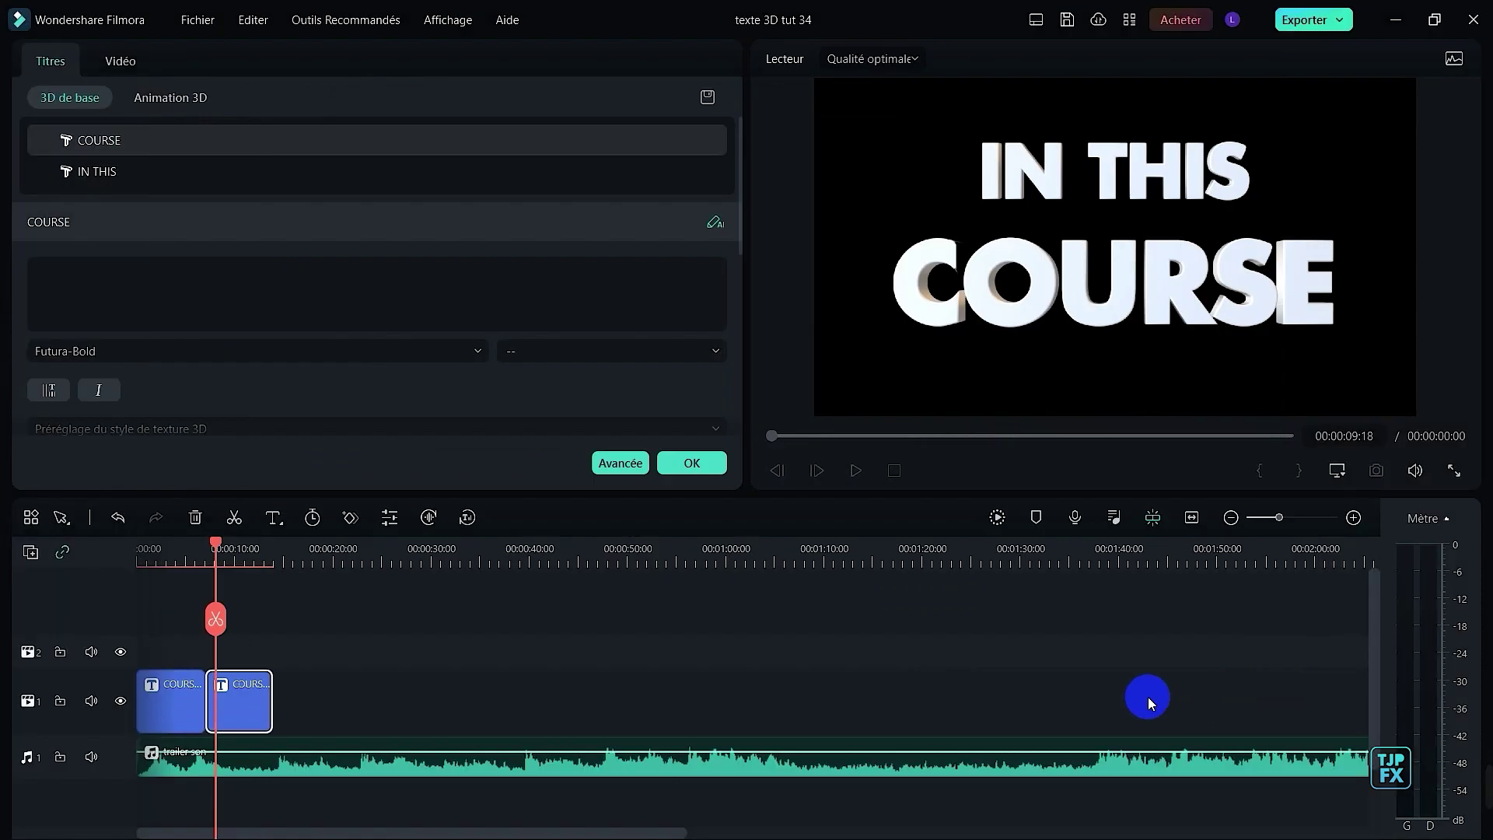
- Duplicate the Scene 2 title clip so the copy starts right at its end on the same track
mouse_move(213, 544)
mouse_down()
mouse_move(166, 561)
mouse_move(238, 560)
mouse_up()
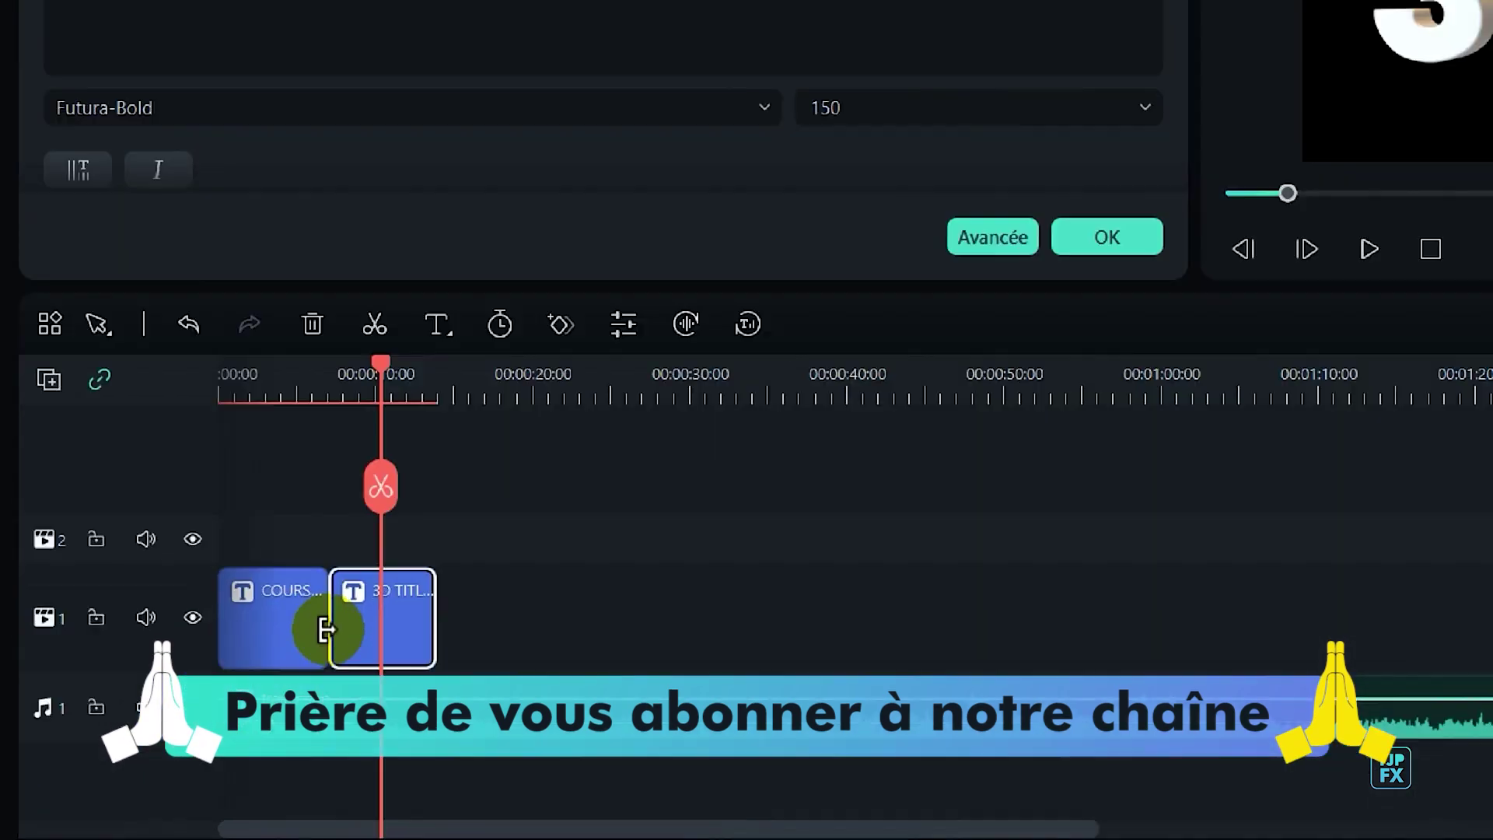
click(233, 715)
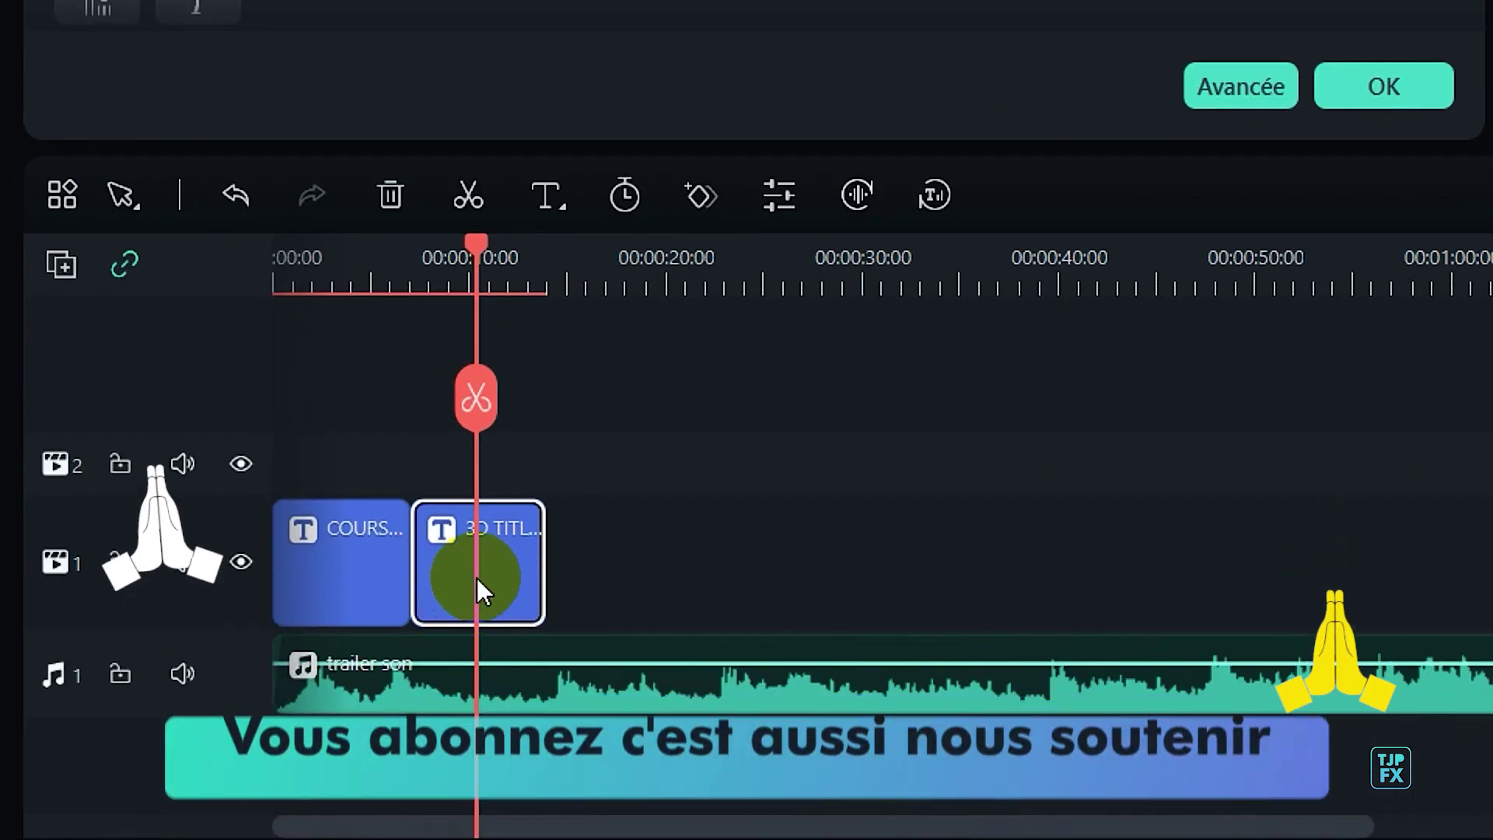
click(506, 523)
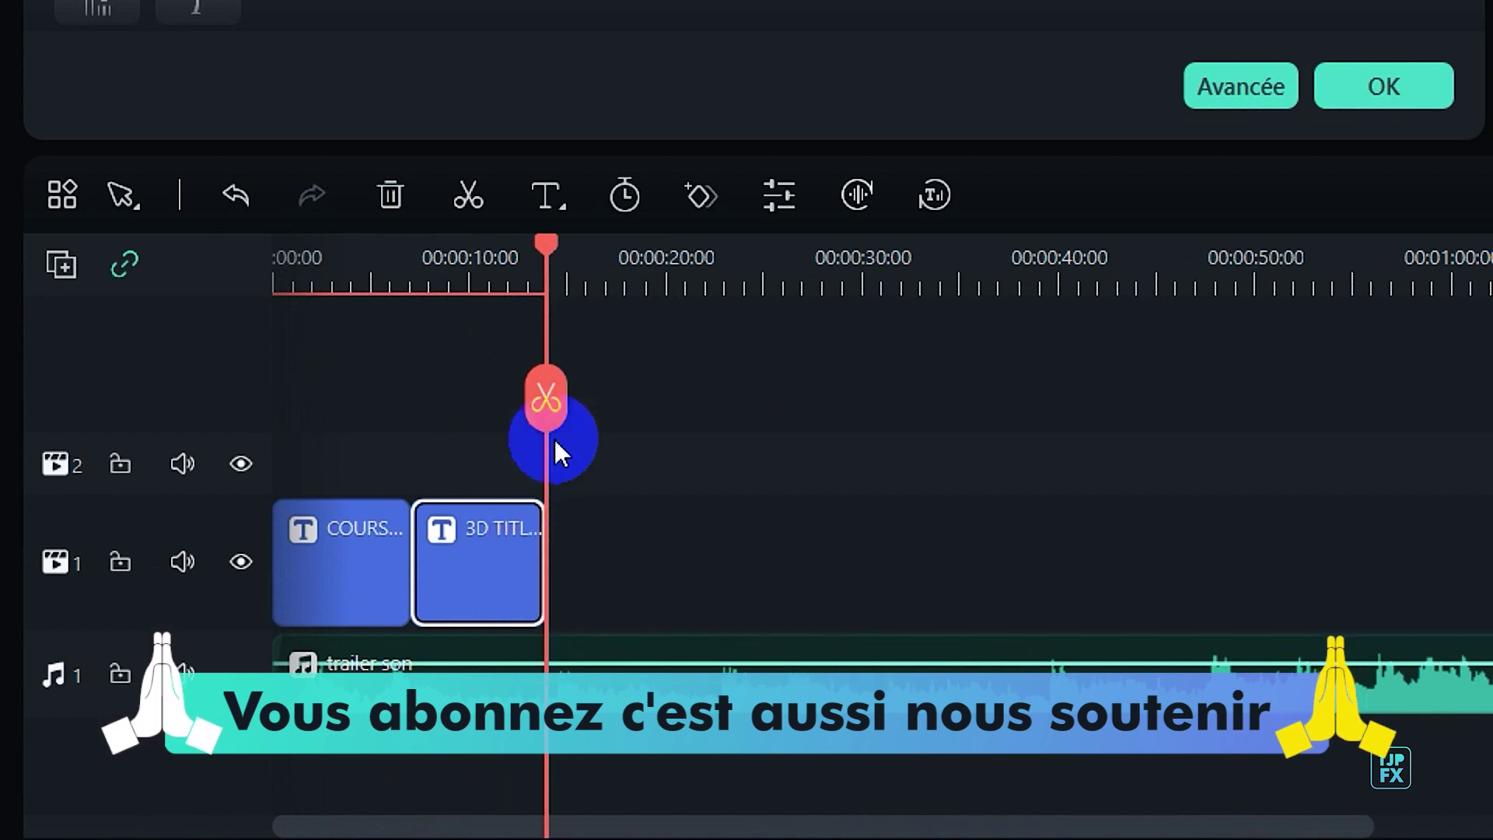
key(ctrl+v)
- Open the duplicated title for advanced editing and replace YOU WILL LEARN with IN
click(607, 283)
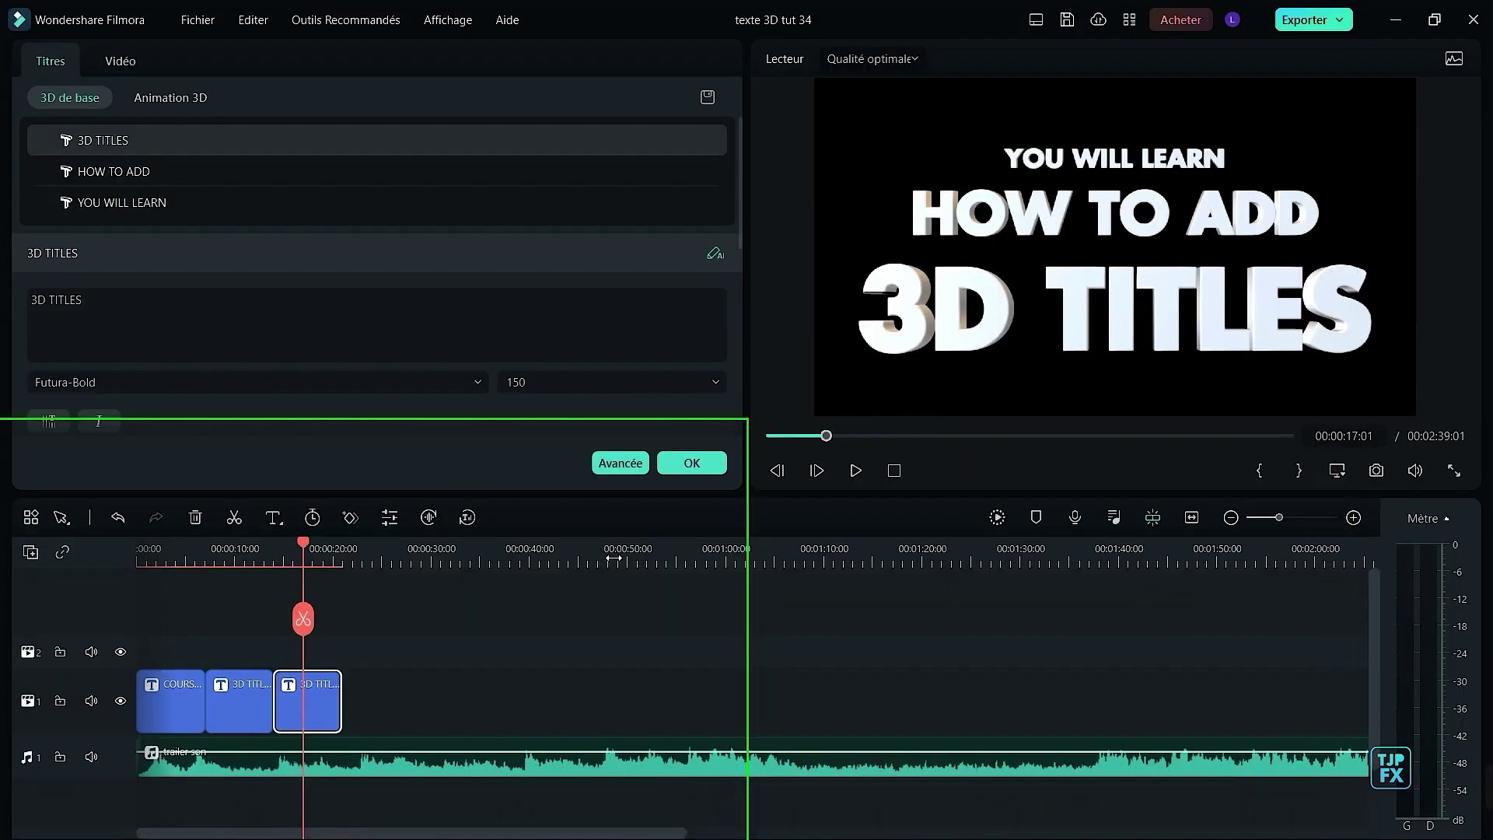
click(595, 481)
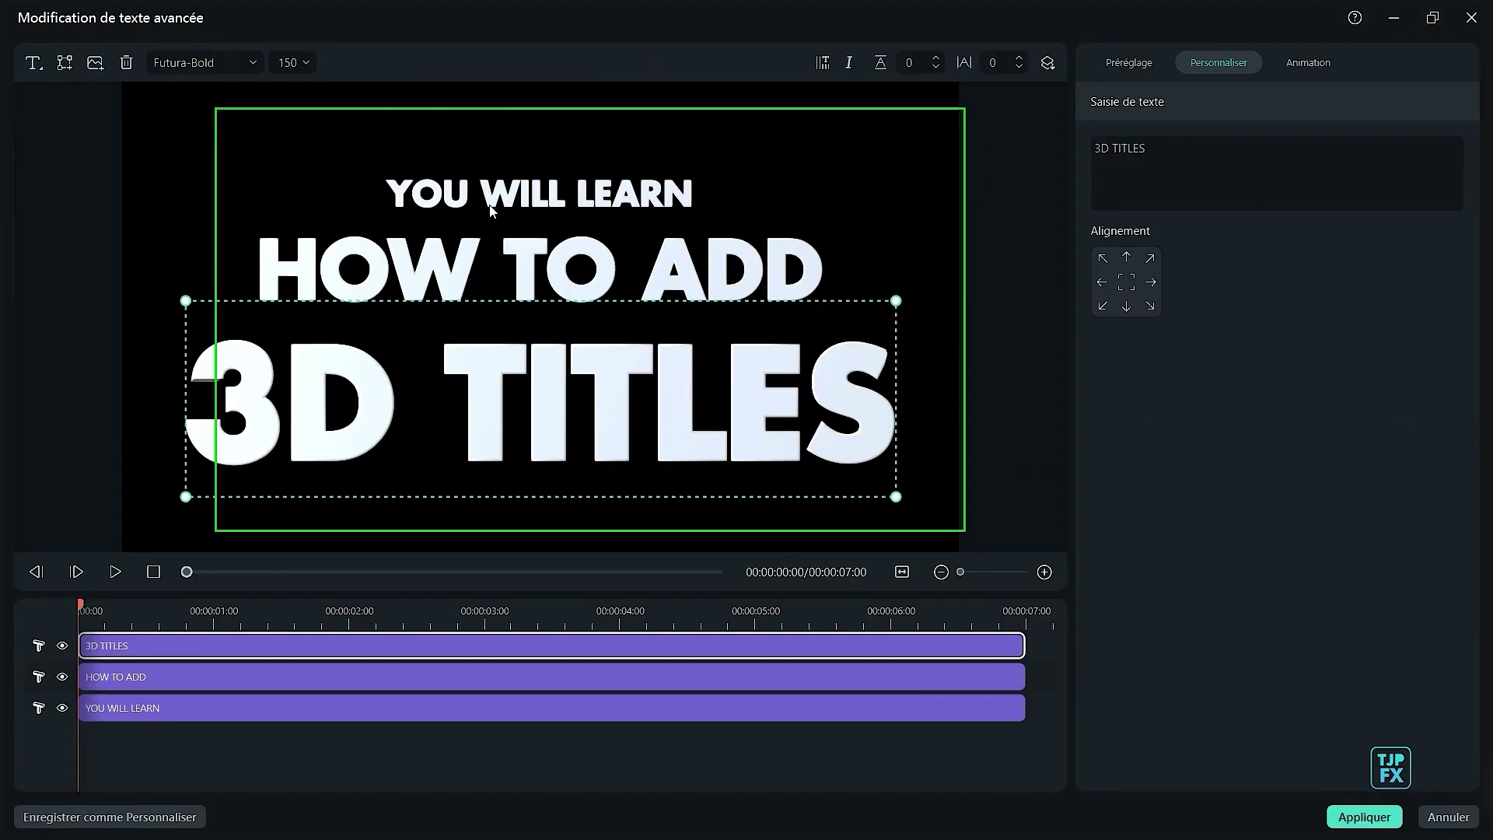
click(513, 213)
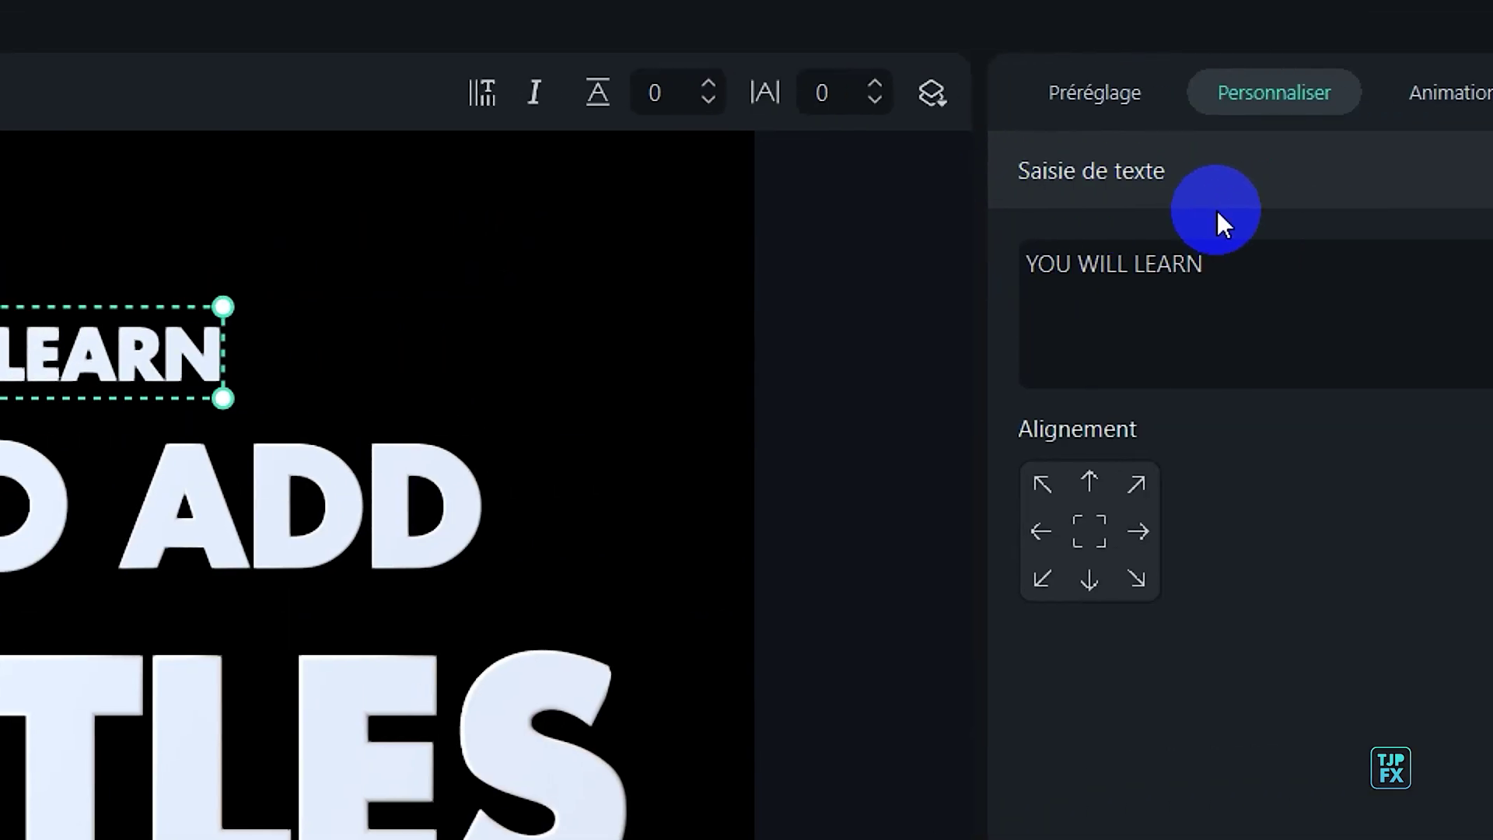
click(1228, 260)
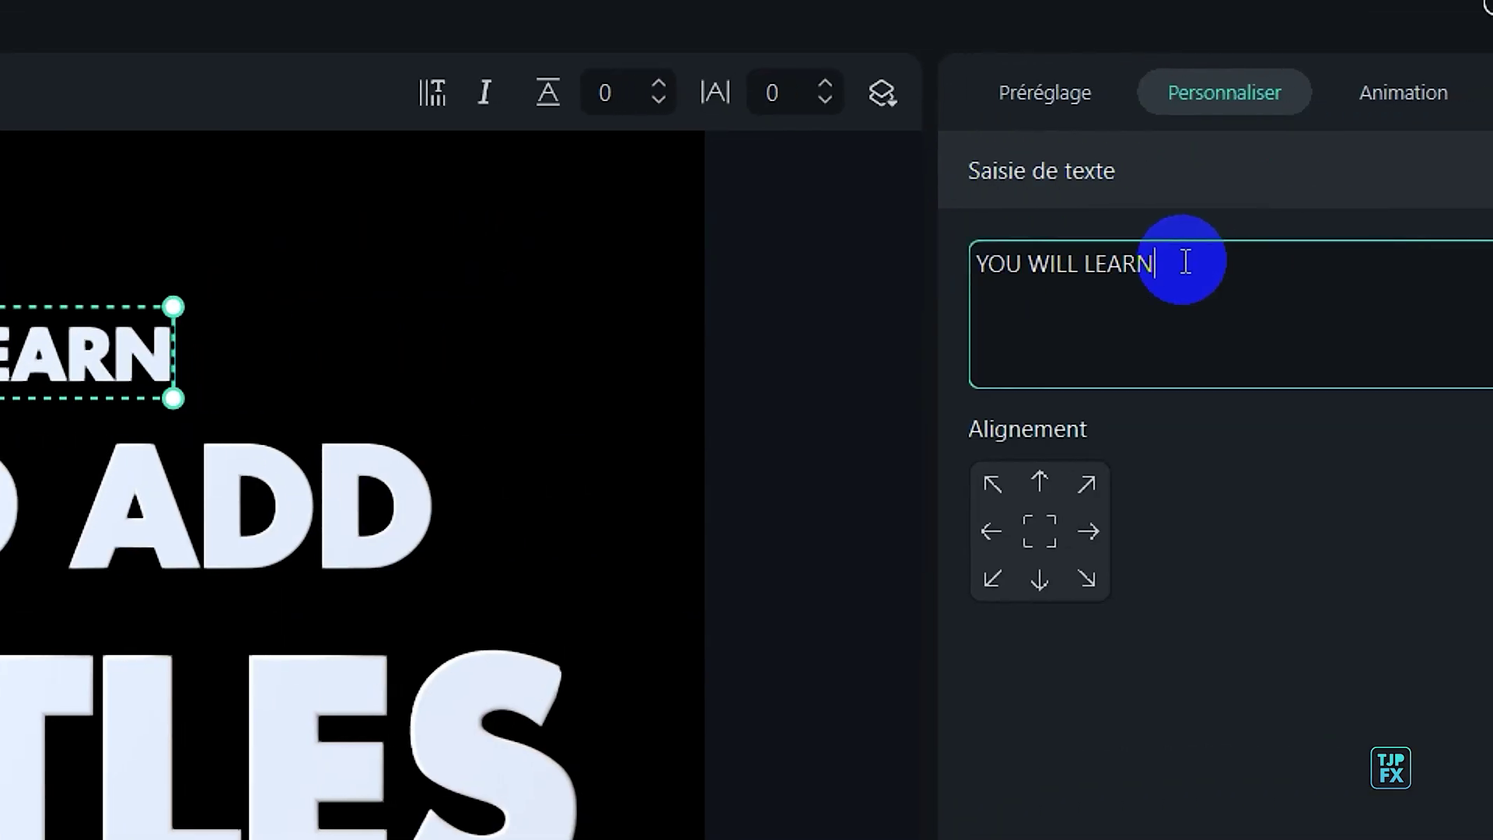
key(ctrl+a)
text(IN FILMORA 12)
drag(918, 287, 1000, 337)
key(ctrl+c)
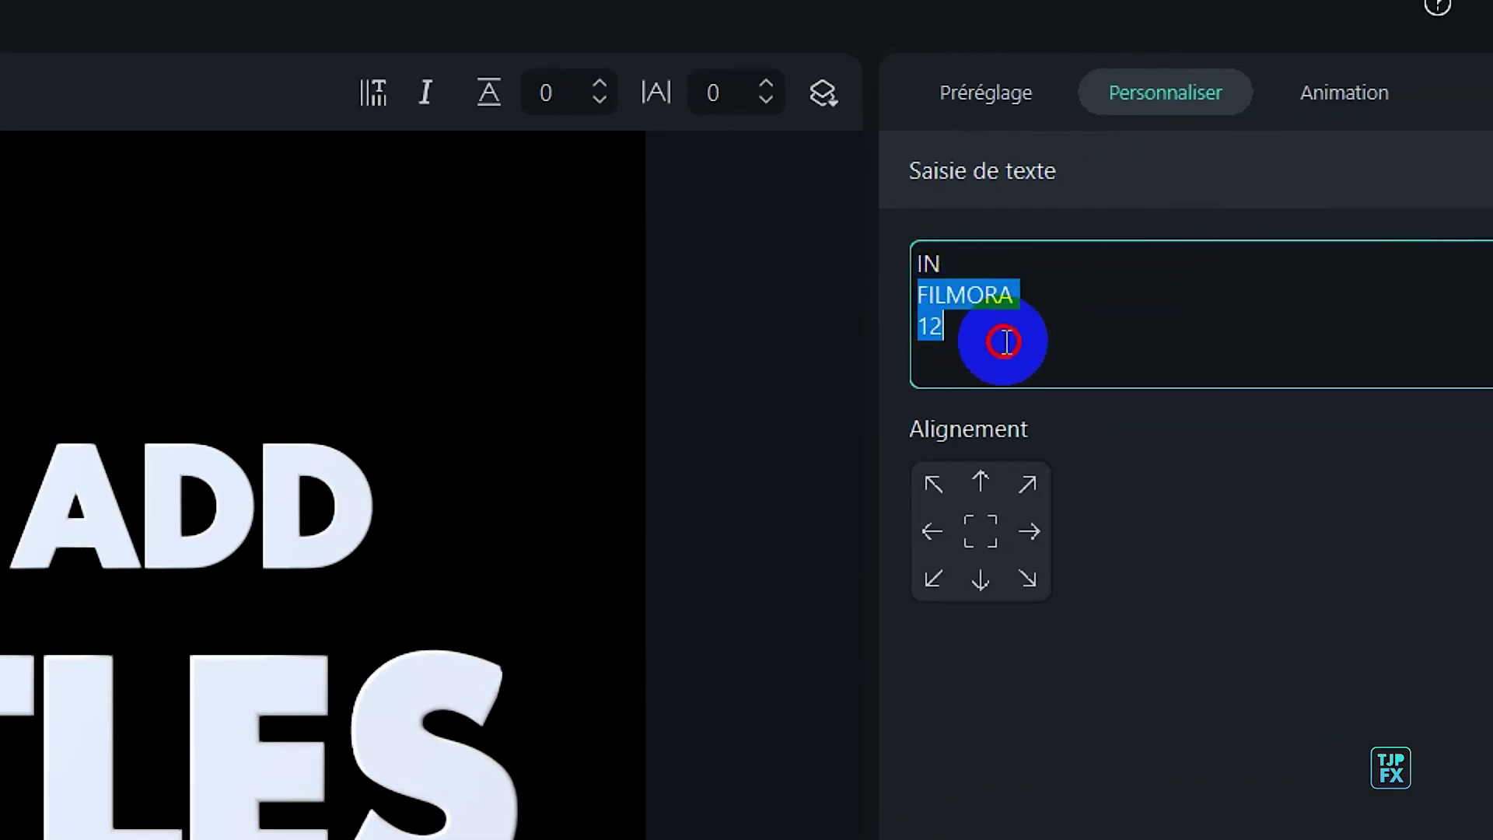
key(BackSpace)
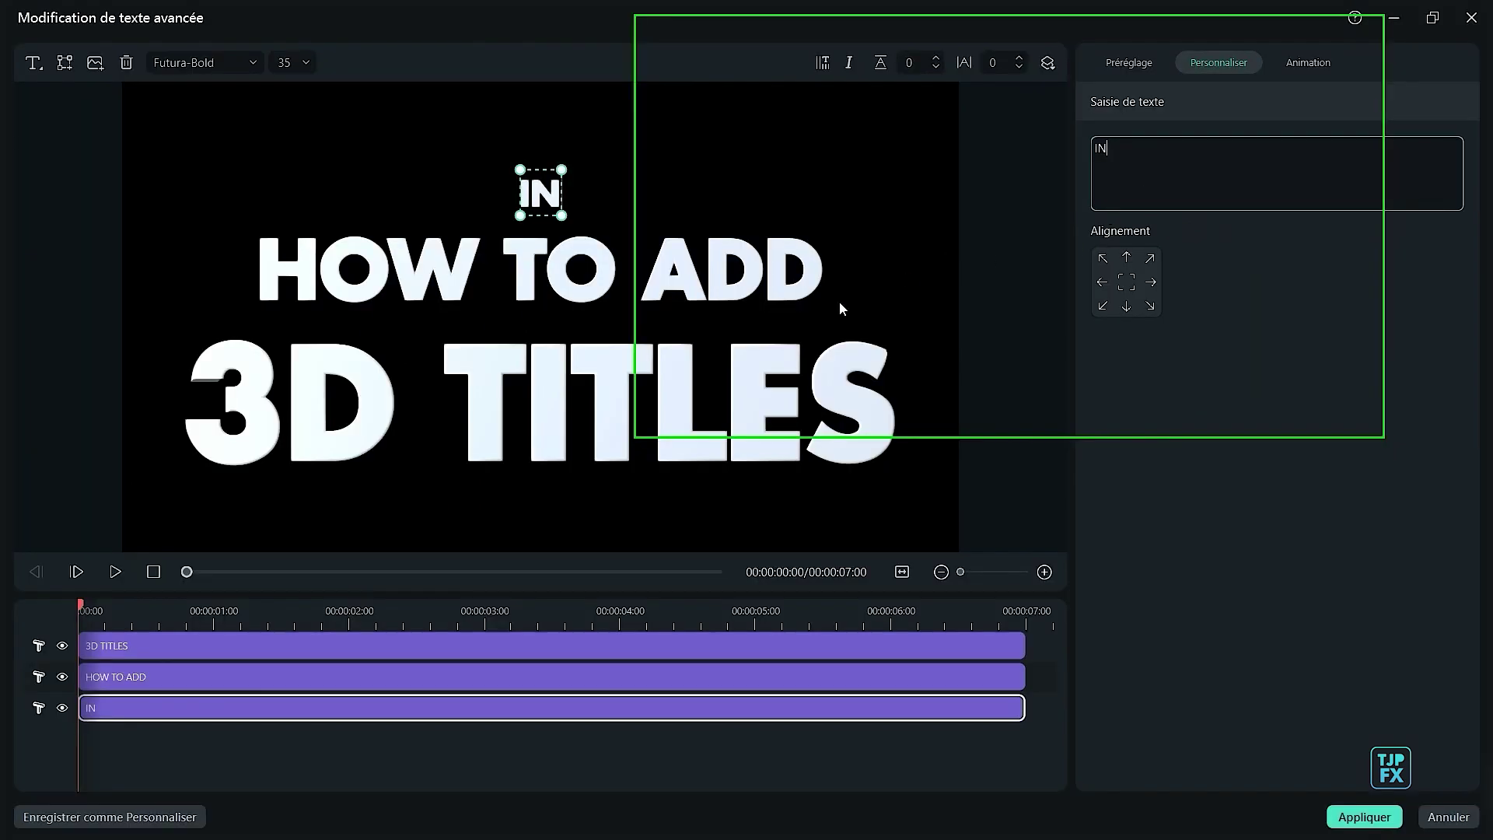
- Replace the HOW TO ADD wording in the duplicated title with FILMORA
click(299, 528)
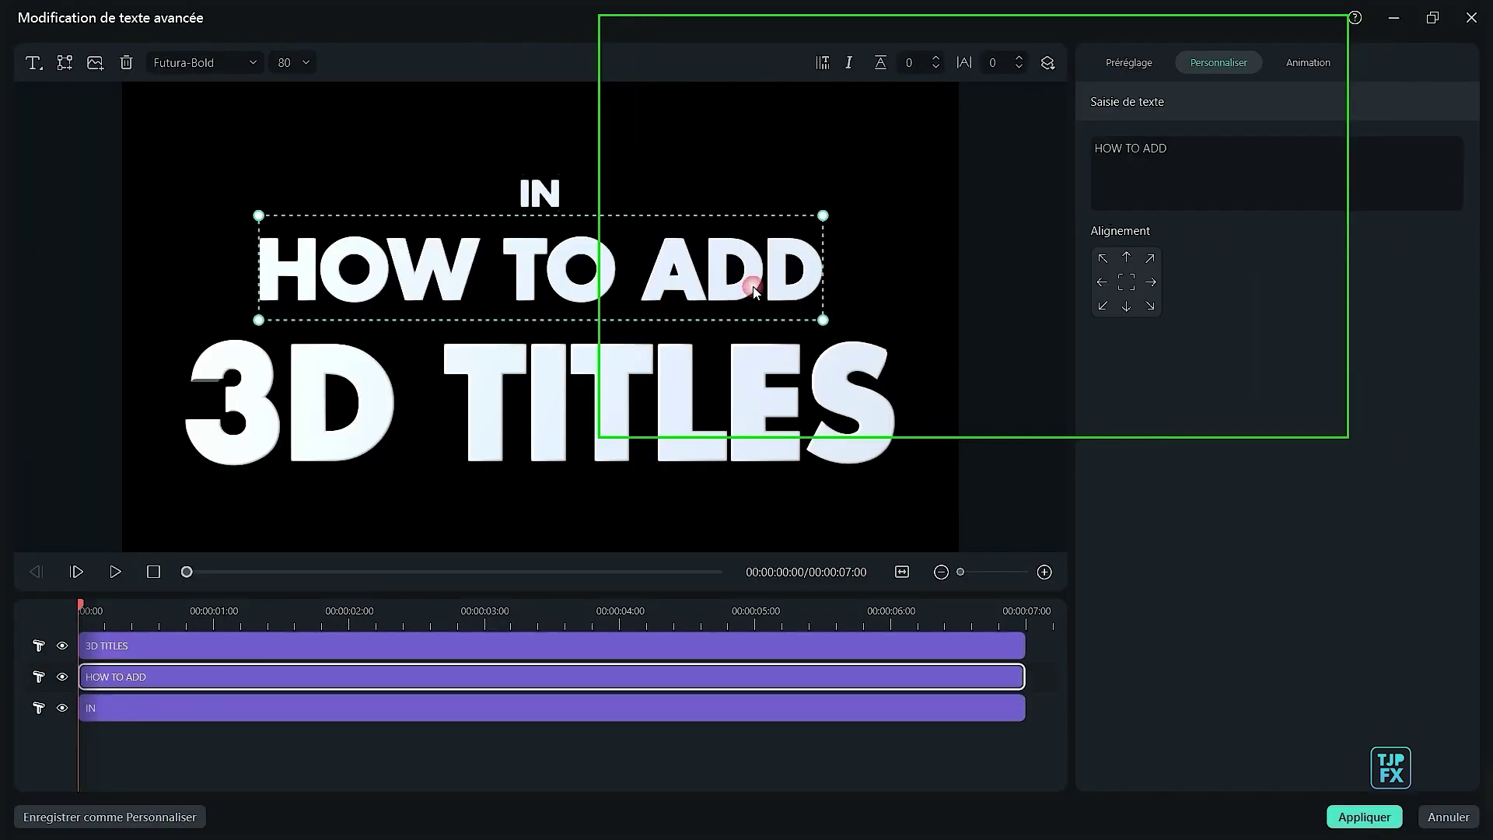
click(1121, 290)
key(ctrl+a)
key(ctrl+v)
key(shift+Home)
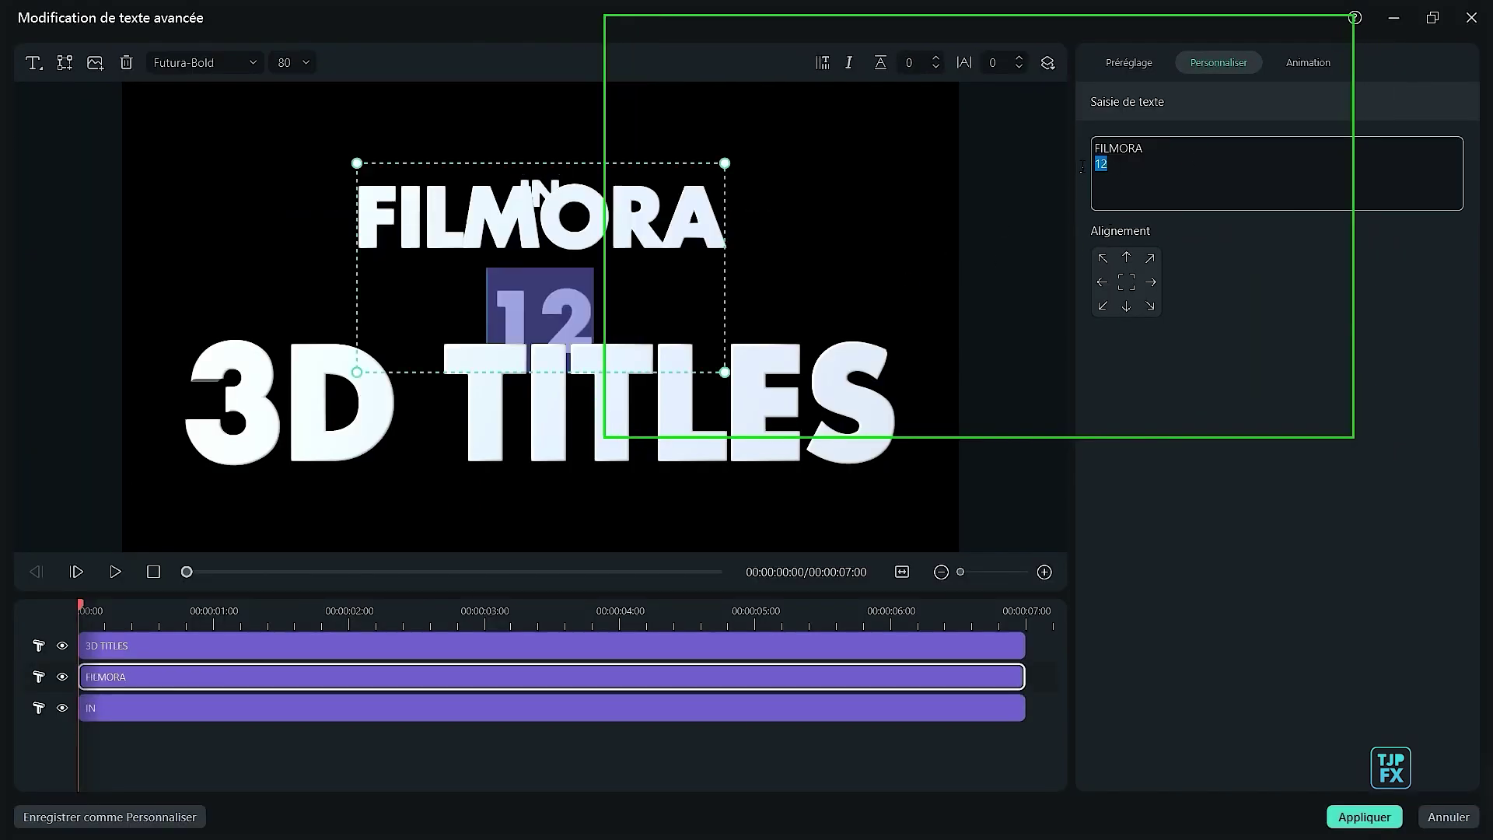
key(BackSpace)
key(BackSpace)
- Replace the 3D TITLES wording in the duplicated title with 12
click(731, 414)
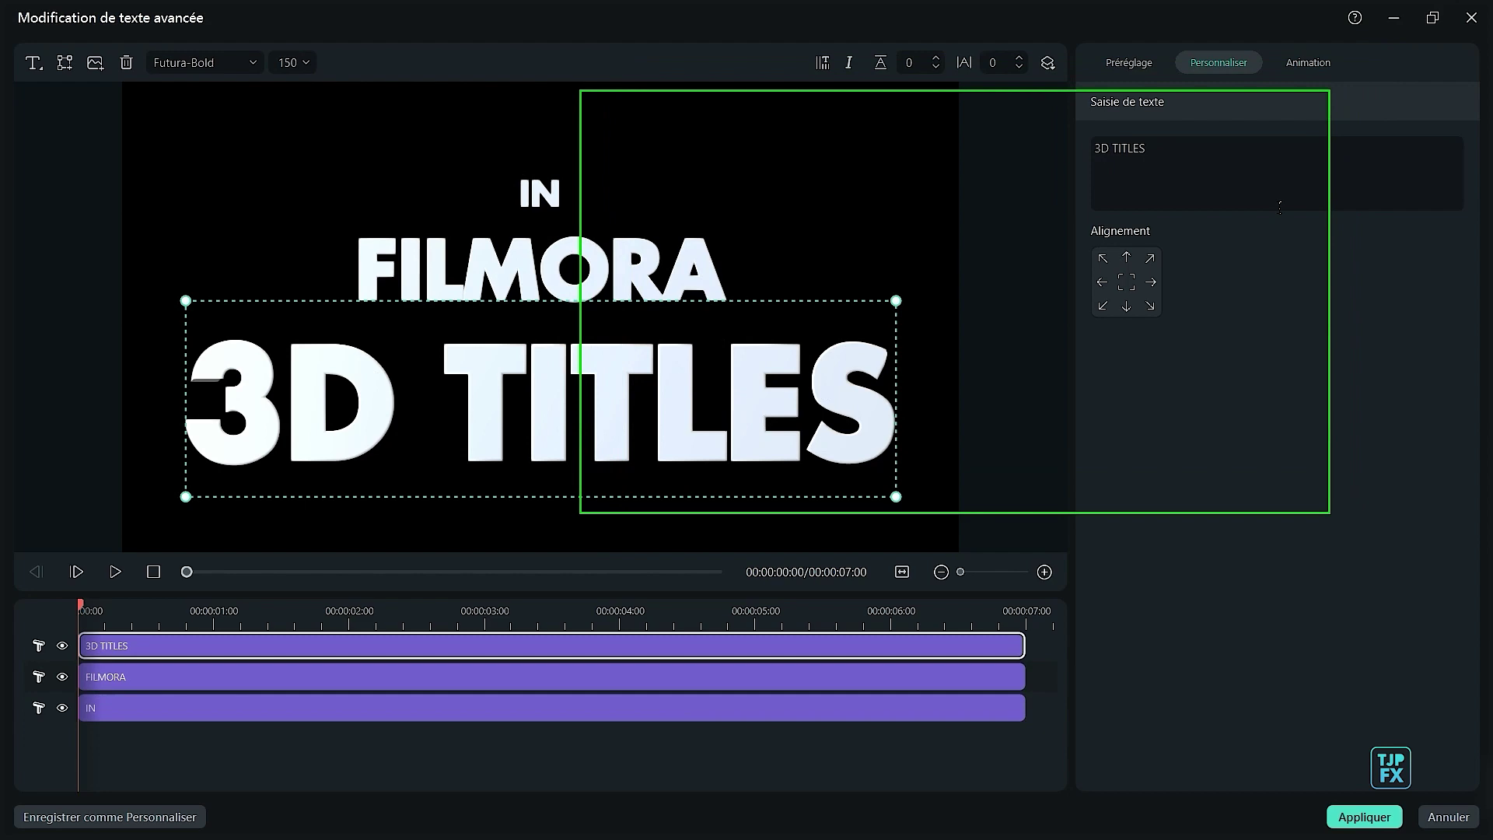
click(1173, 150)
key(ctrl+a)
text(12)
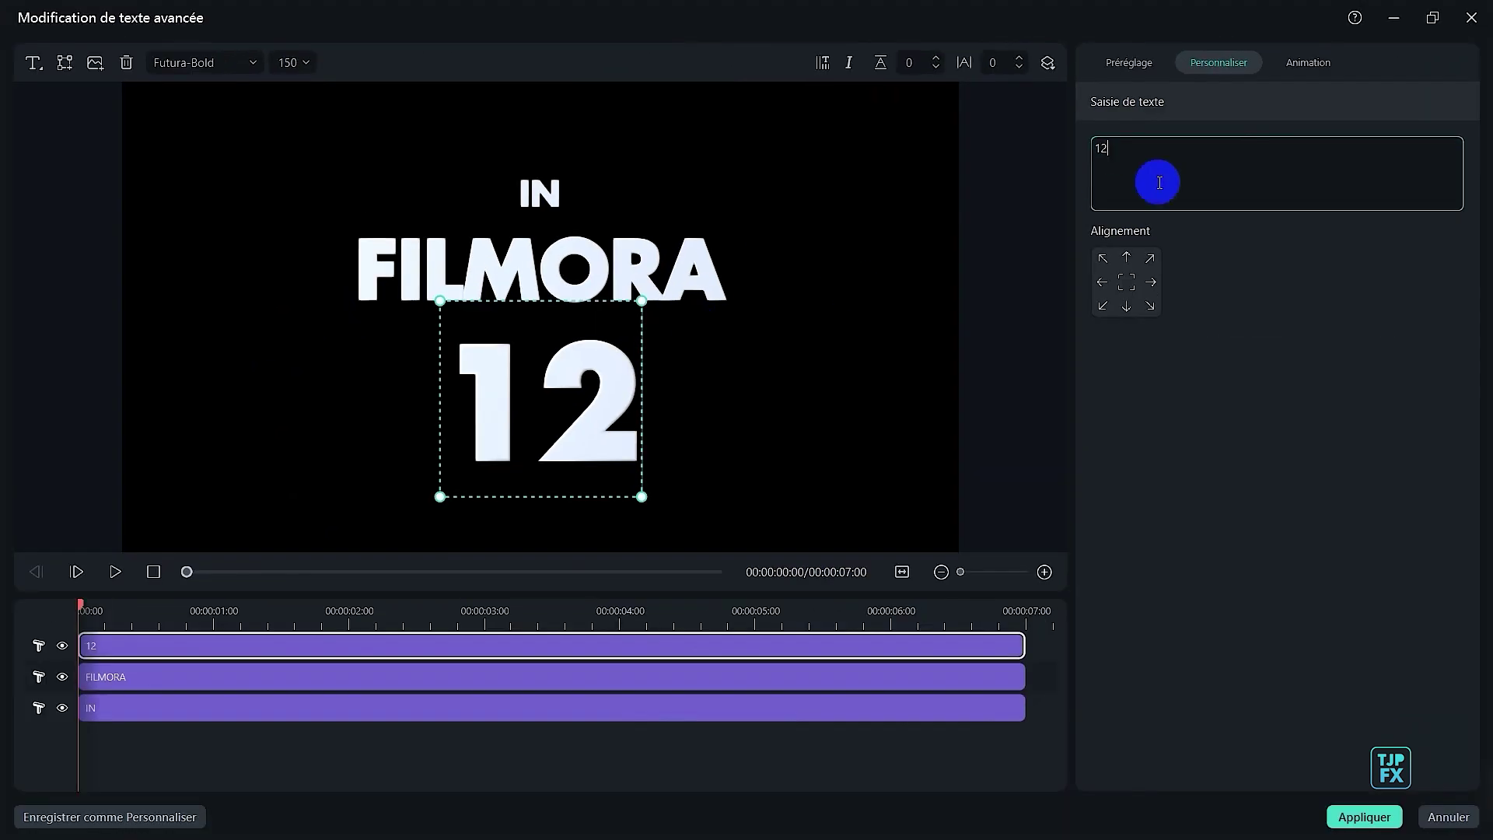
- Enlarge FILMORA, shrink 12, and arrange the lines so 12 sits centred just beneath FILMORA
click(96, 464)
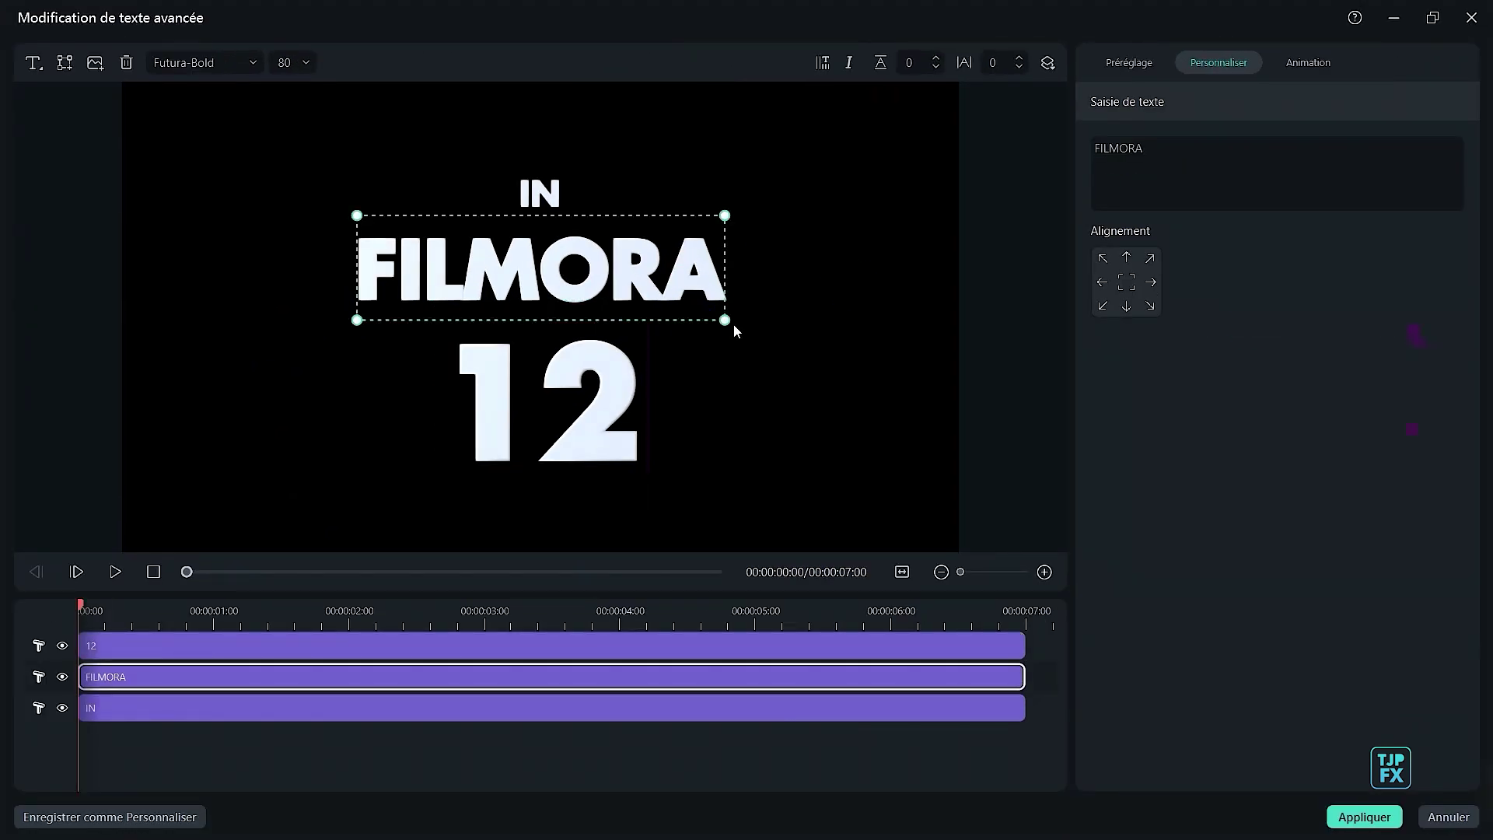
drag(731, 330, 803, 353)
click(539, 192)
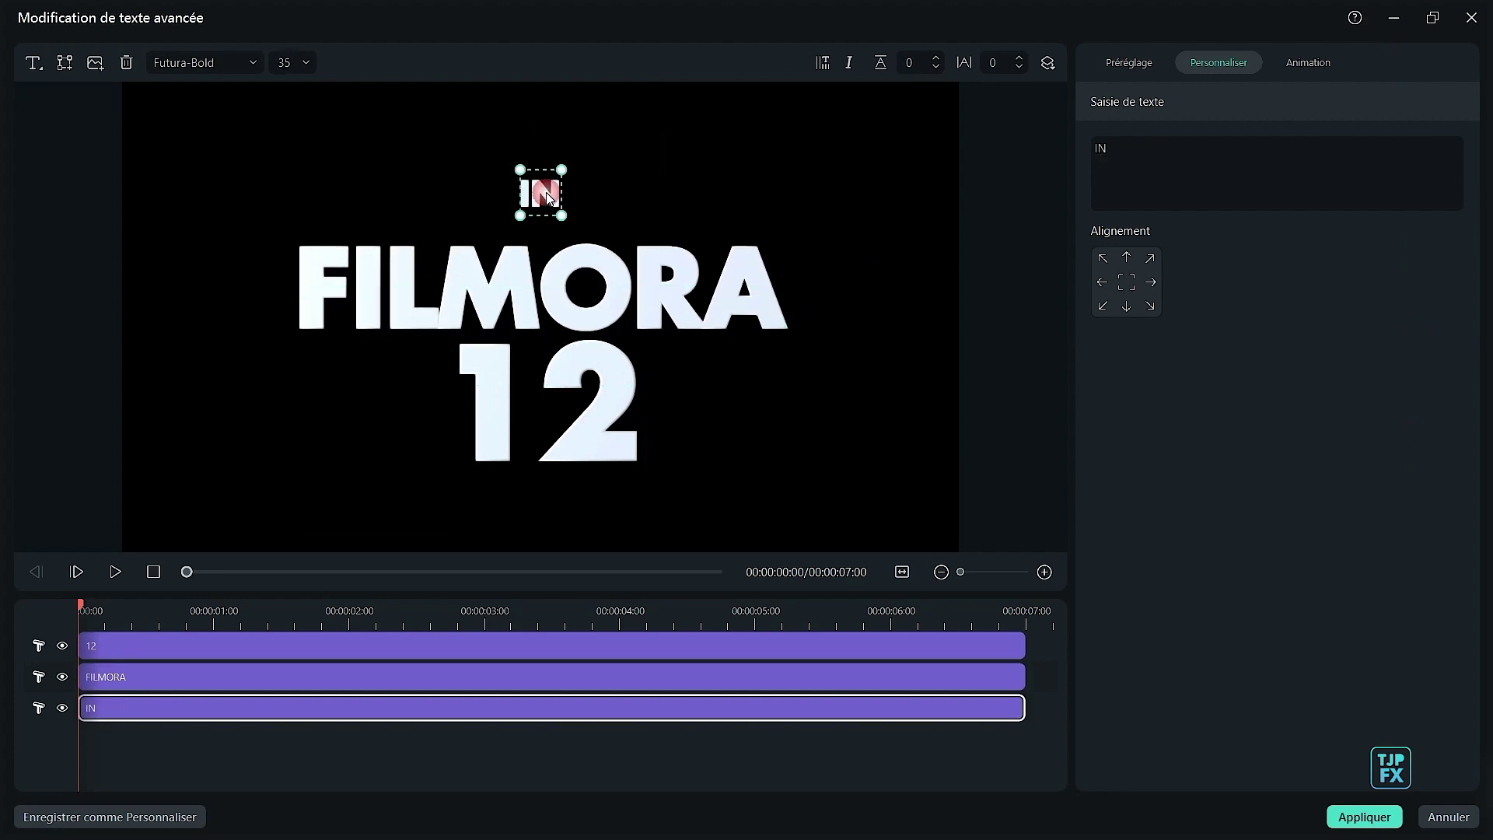
drag(538, 193, 541, 319)
click(626, 367)
drag(626, 367, 591, 223)
drag(661, 400, 716, 336)
click(601, 359)
- Place IN just above FILMORA in Futura Light BT at size 51, and apply the Scene 3 title changes
drag(538, 171, 538, 210)
click(203, 63)
click(234, 210)
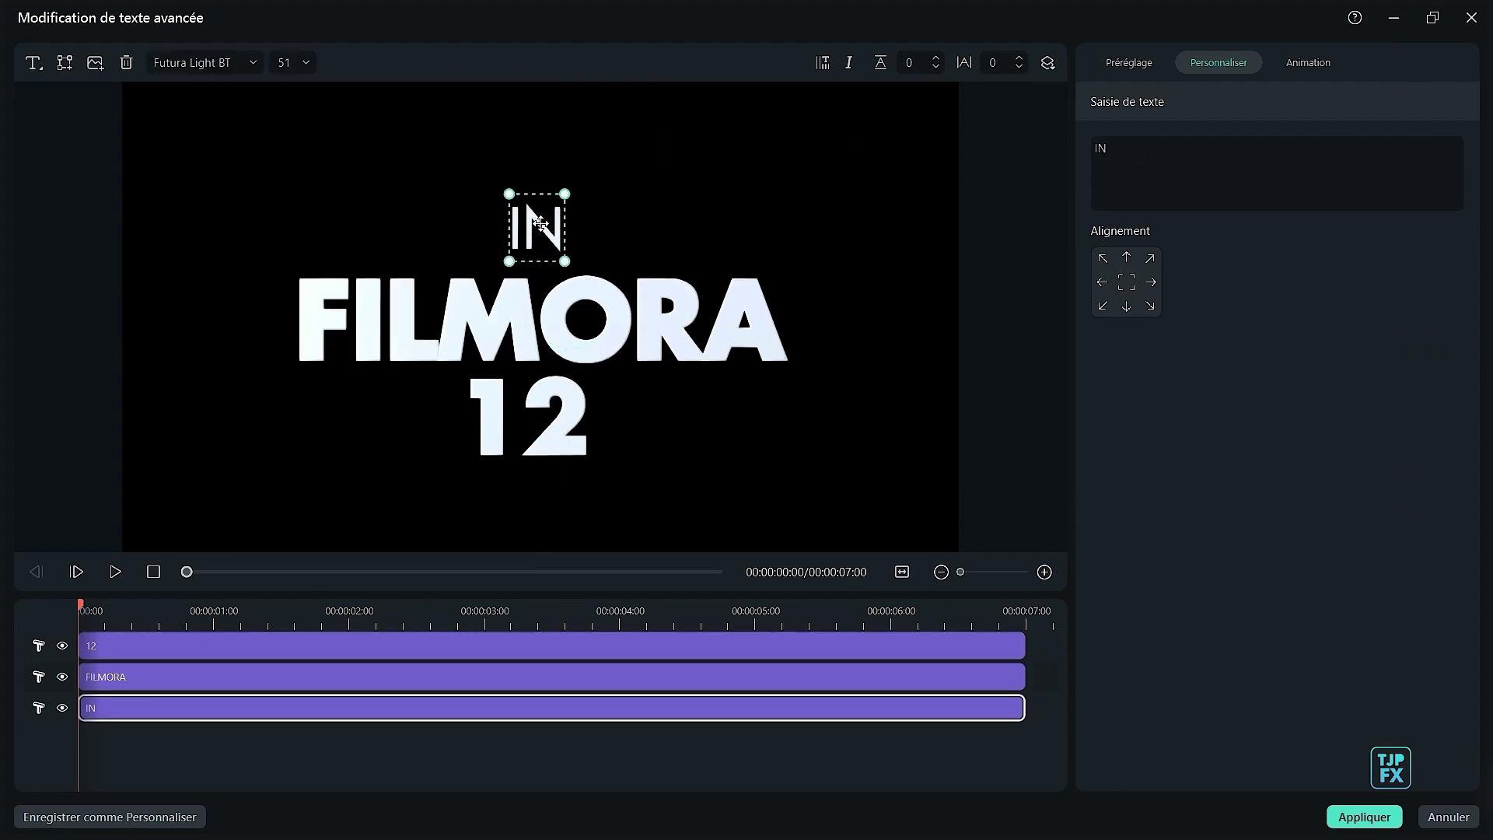
shift+click(268, 711)
click(865, 179)
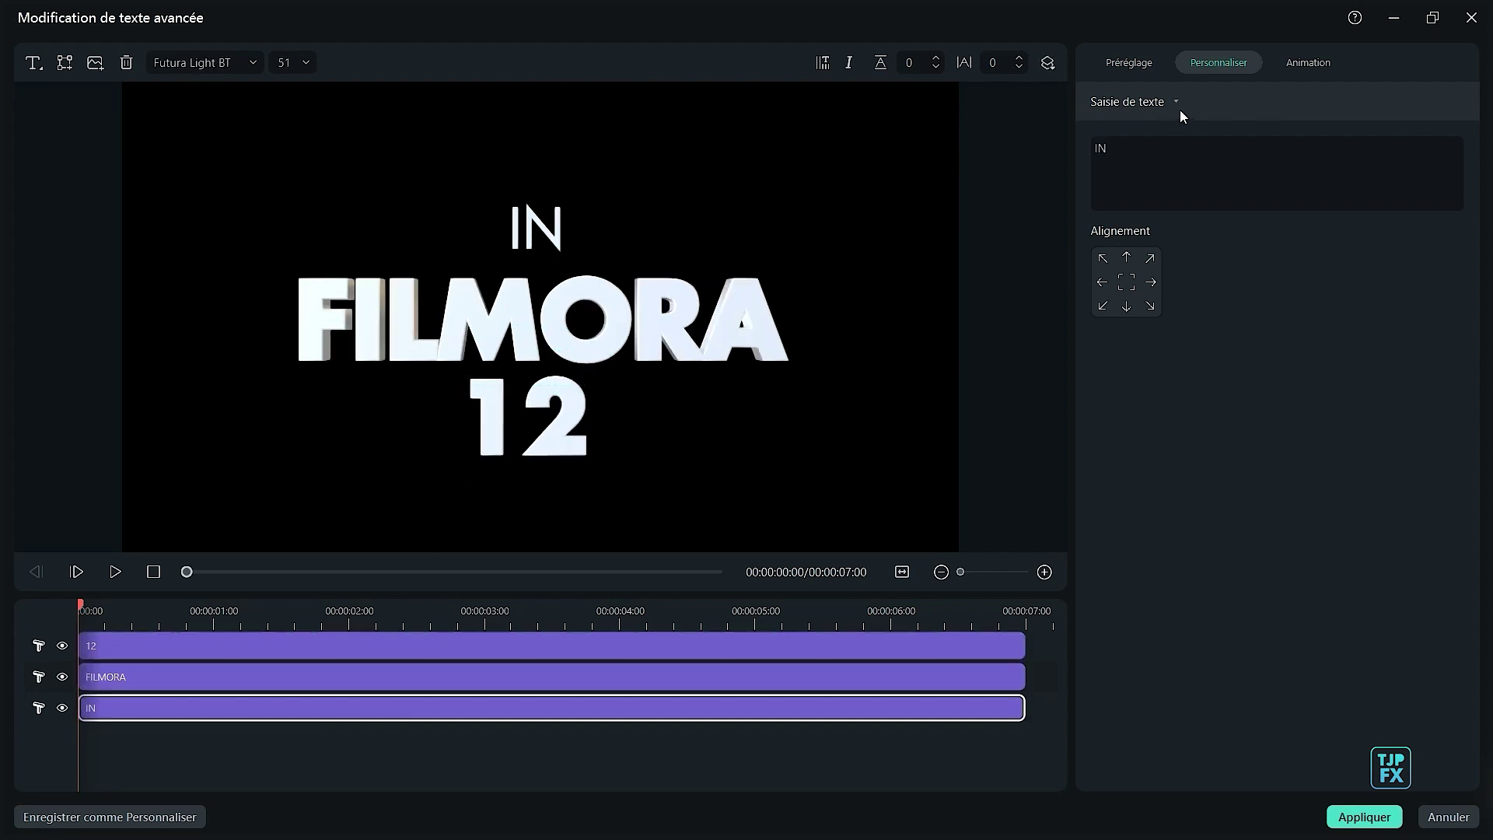
click(1370, 815)
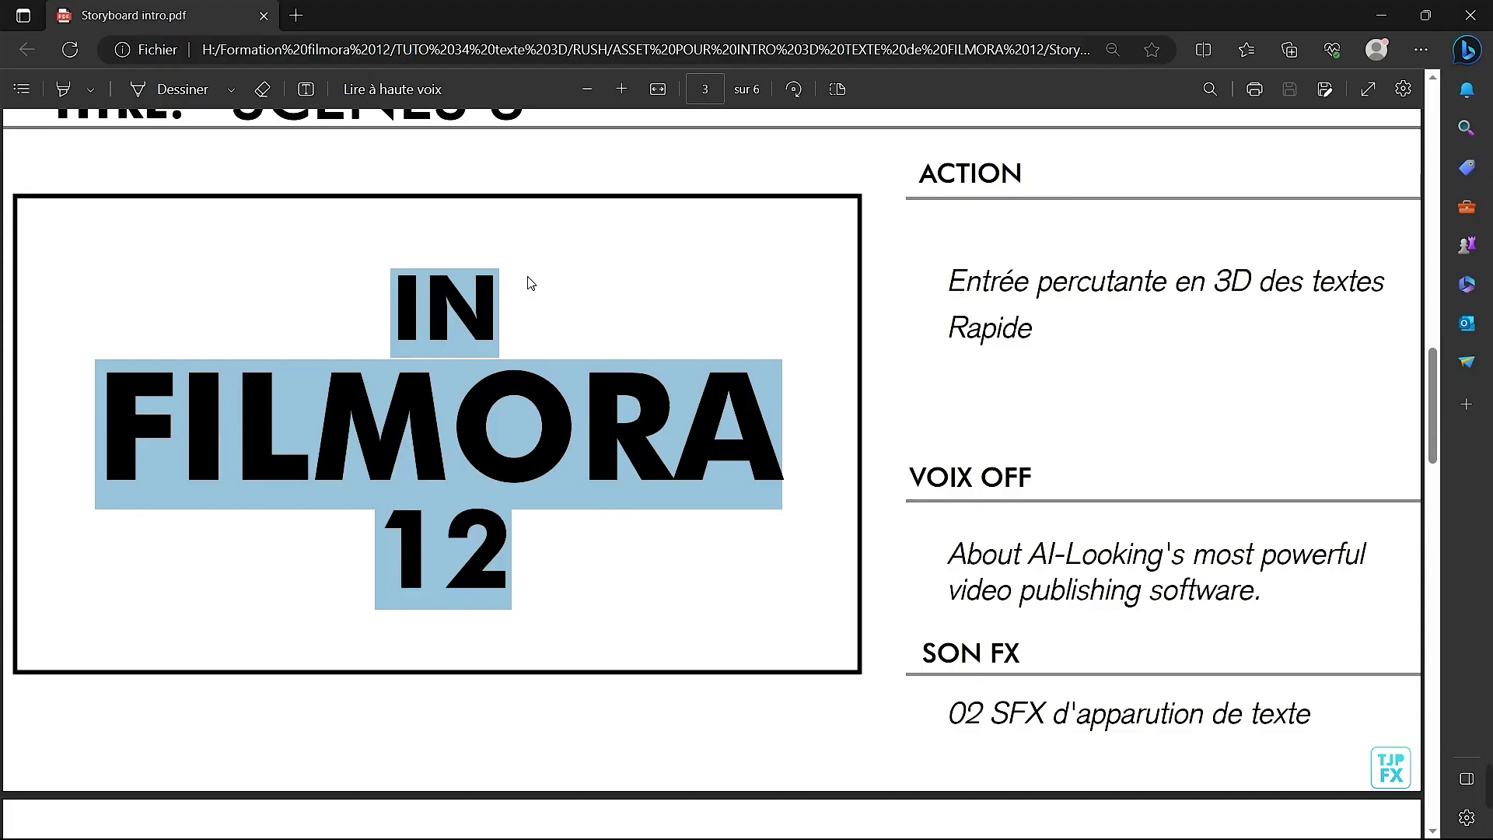
- Go to the Scene 4 page of the storyboard PDF and select its three-line title wording
scroll(557, 347, down, 7)
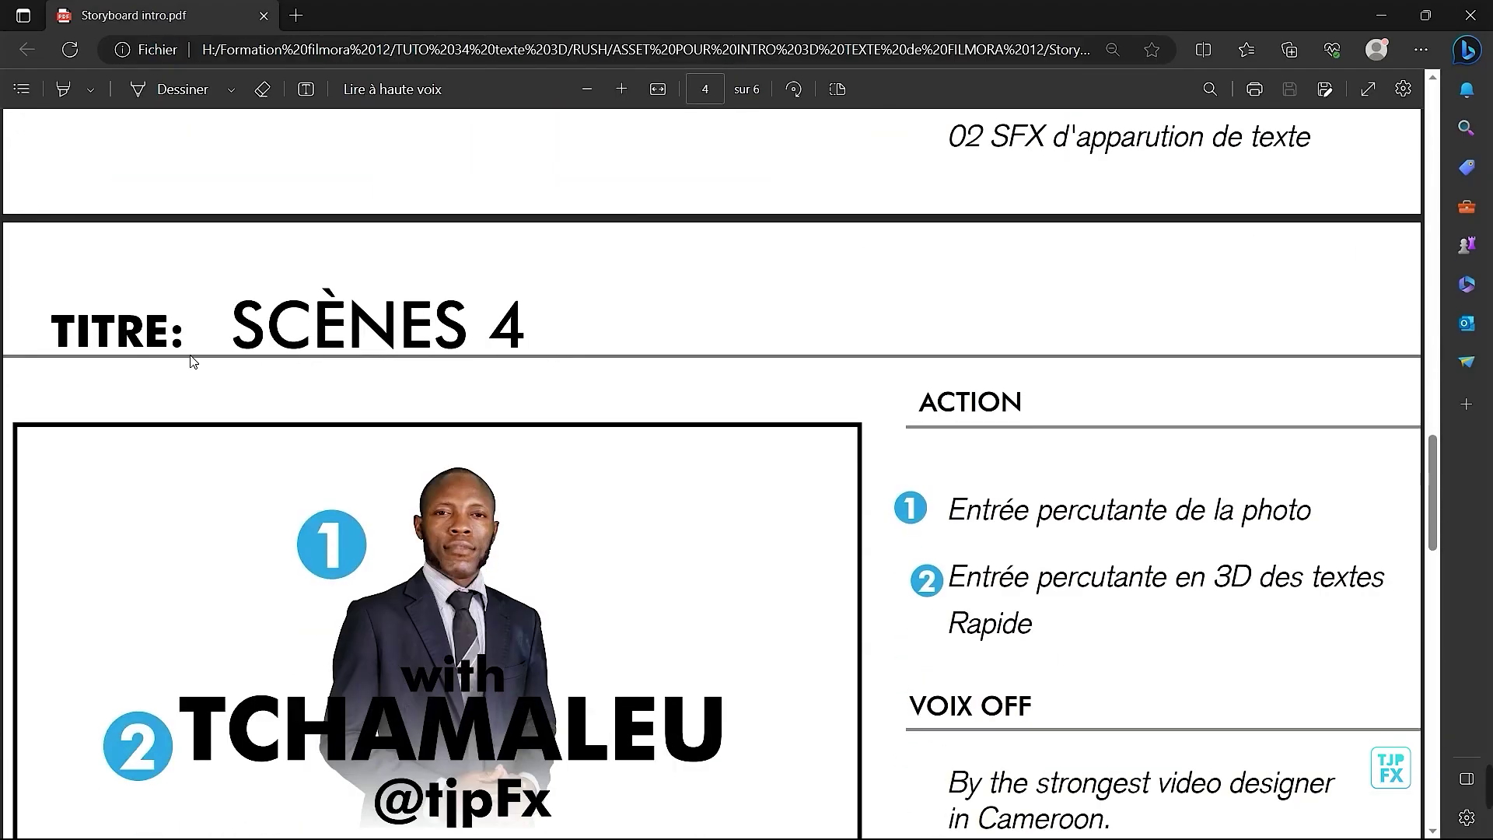
scroll(366, 461, down, 3)
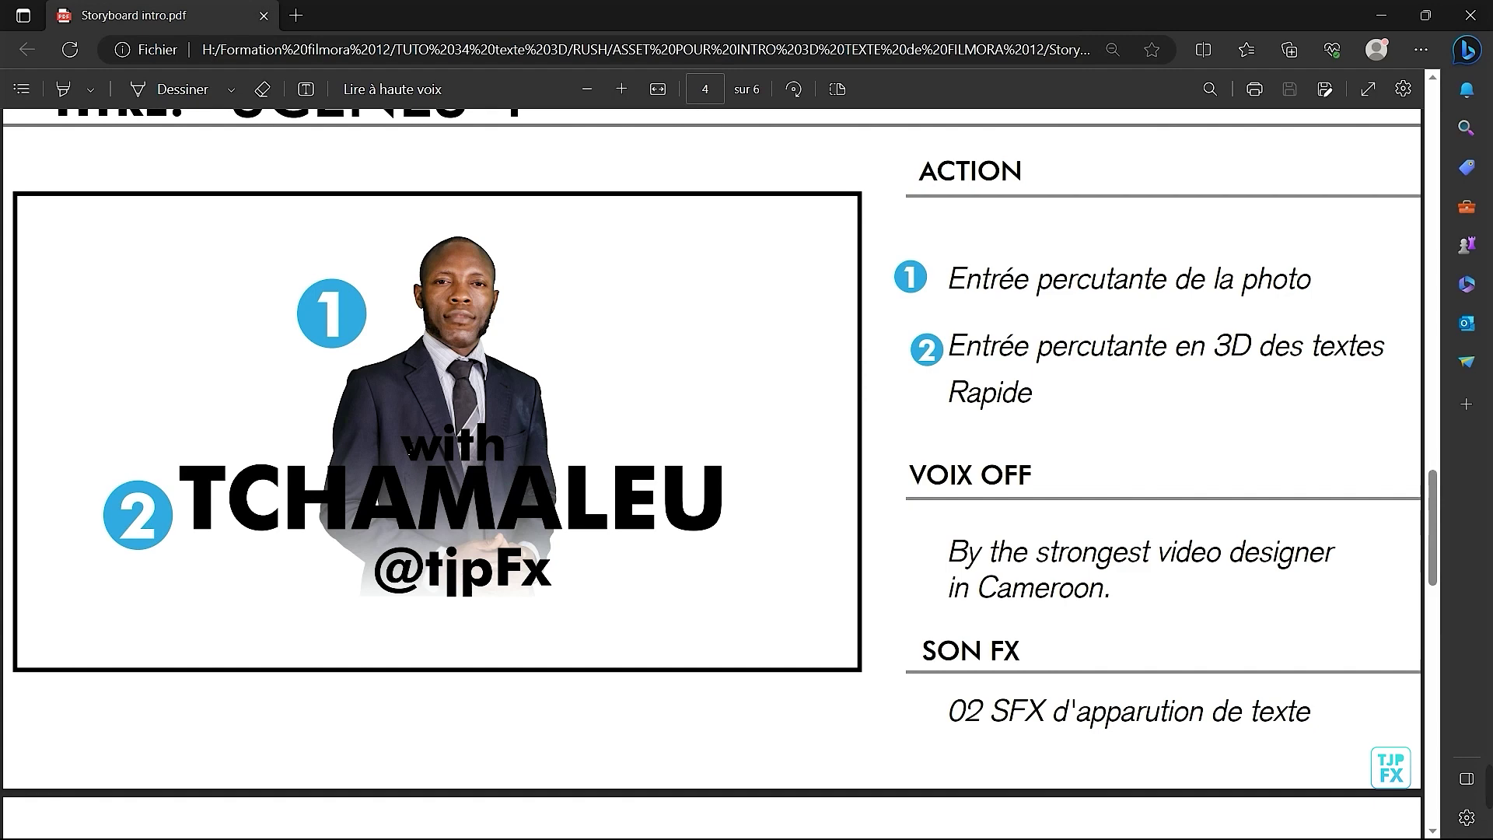
drag(405, 449, 557, 580)
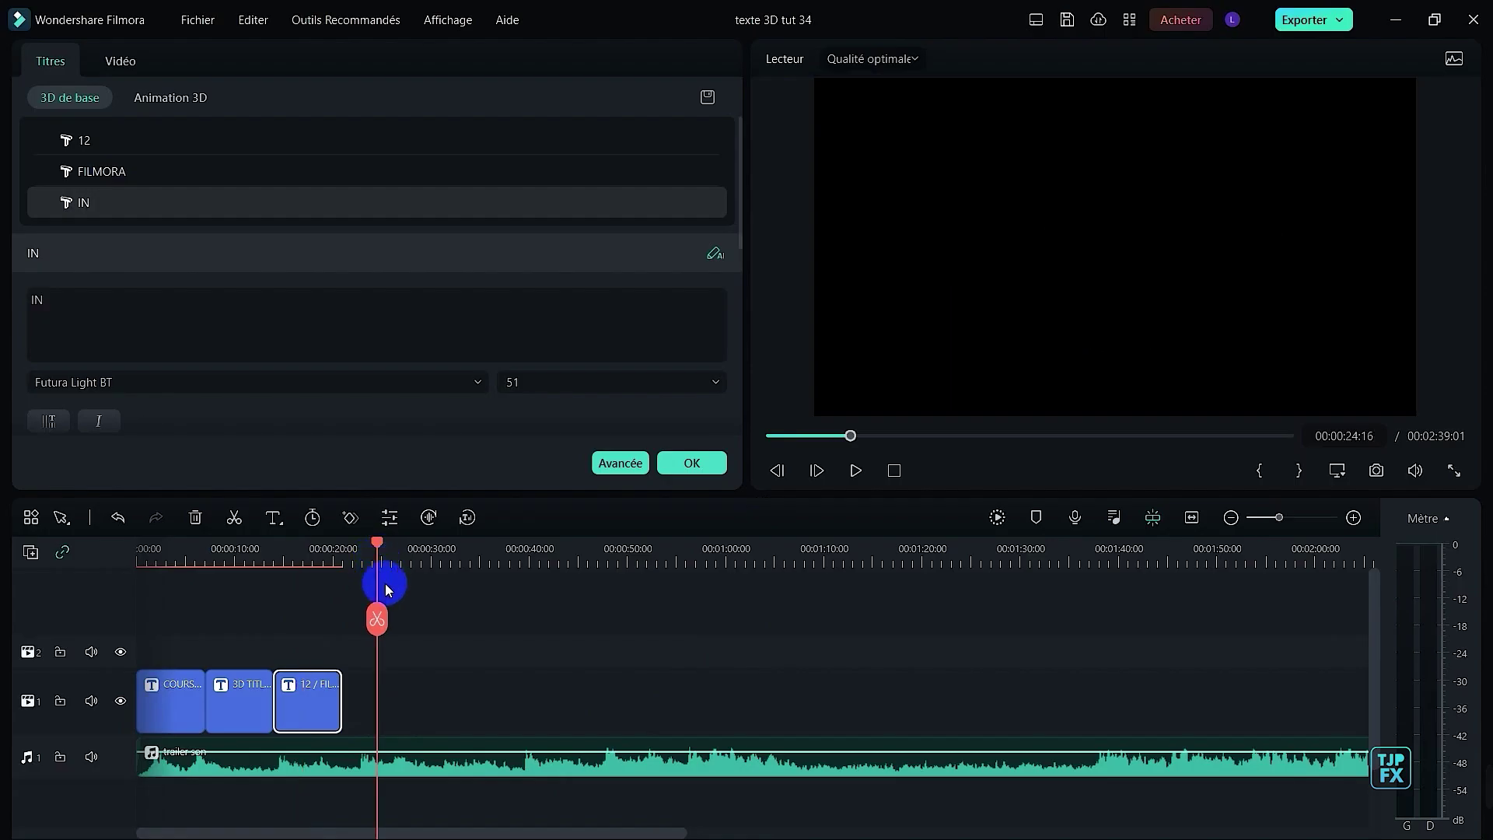
- Add a quick 3D text clip to the timeline directly after the IN FILMORA 12 title
click(273, 517)
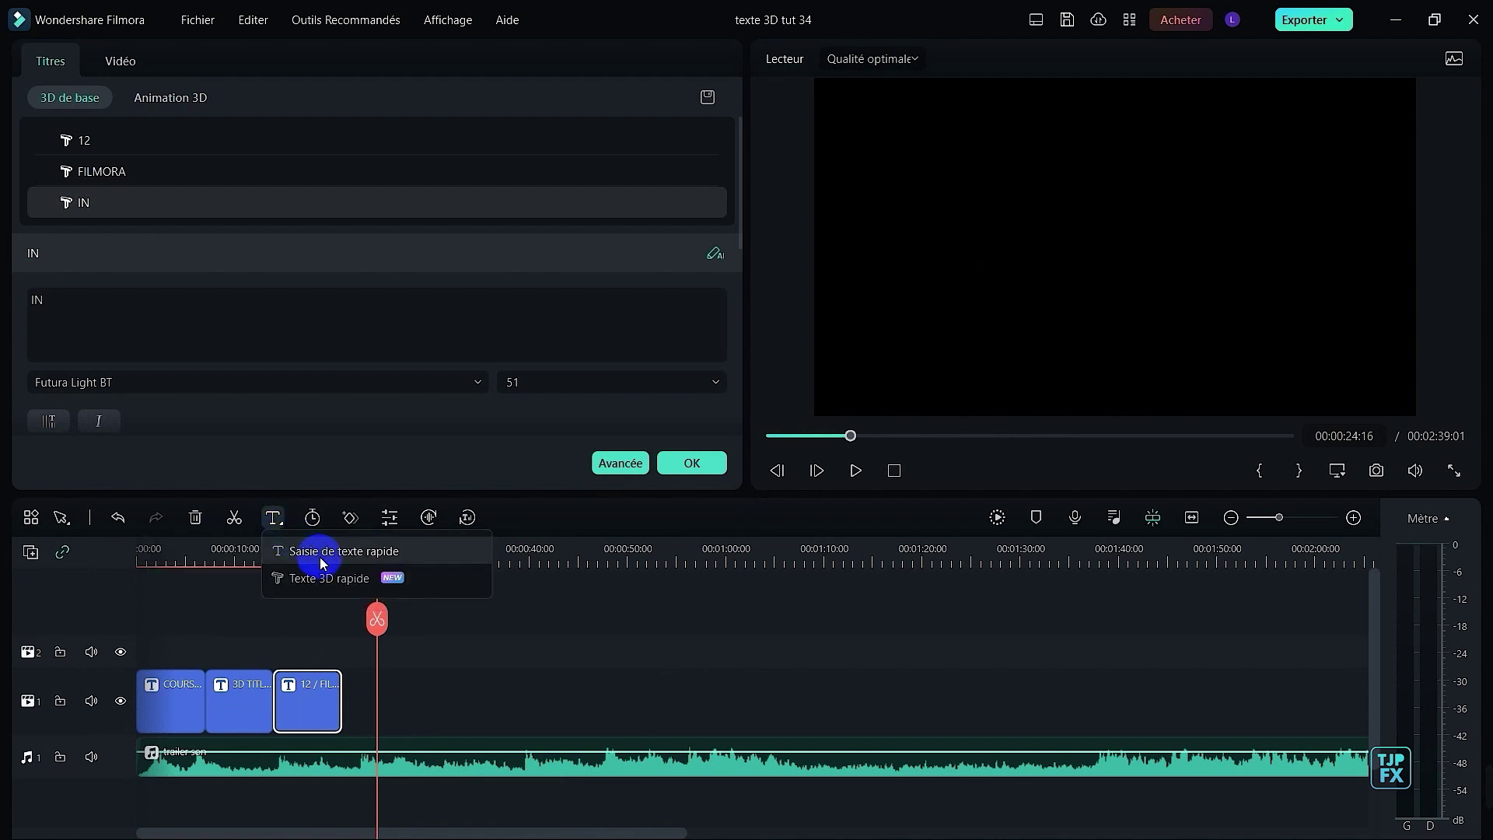
click(327, 578)
click(360, 705)
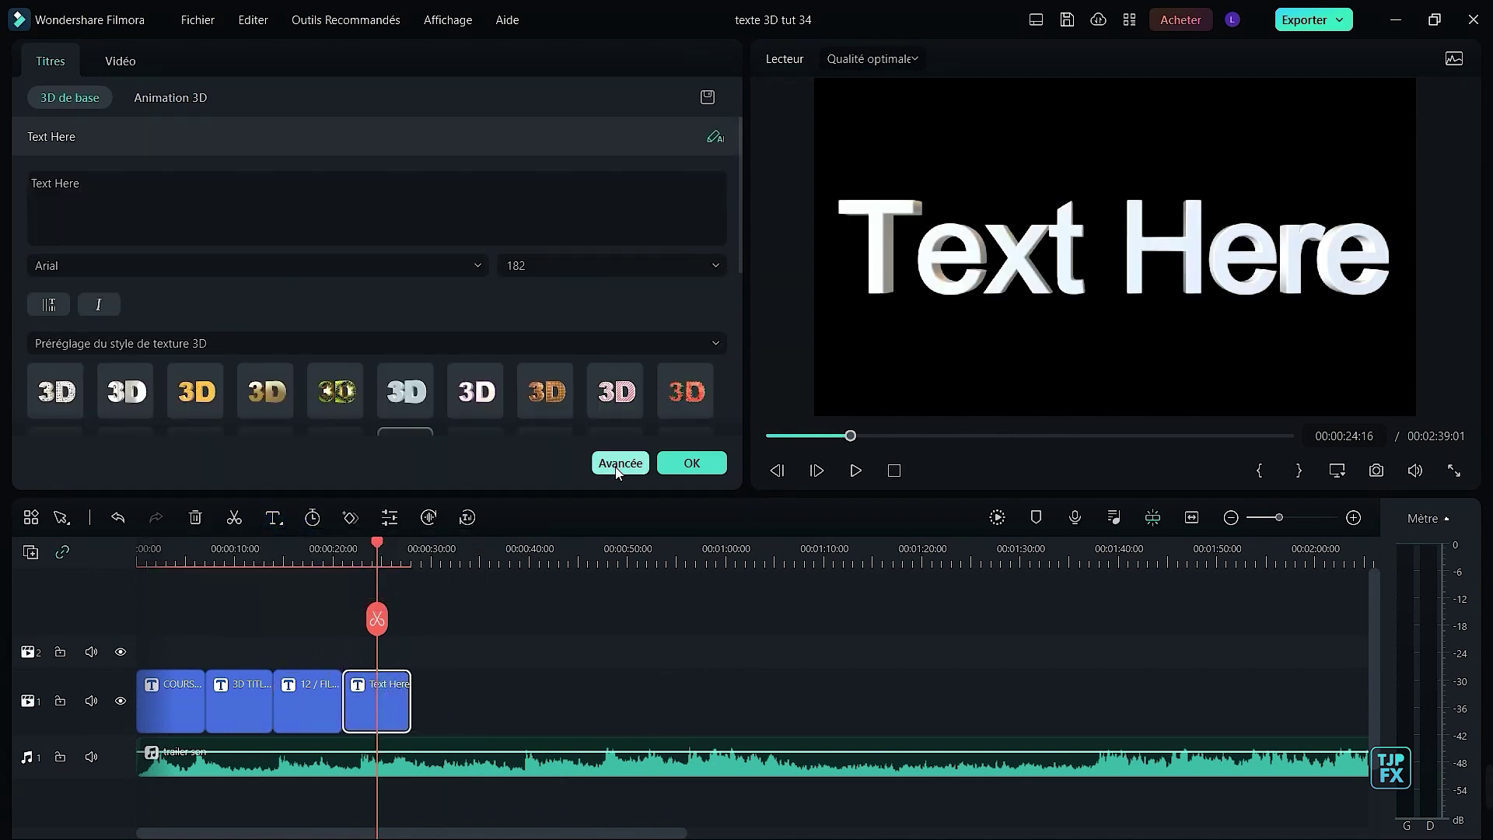
- Open the new 3D text for advanced editing and replace its placeholder wording with "with"
click(615, 465)
click(1140, 148)
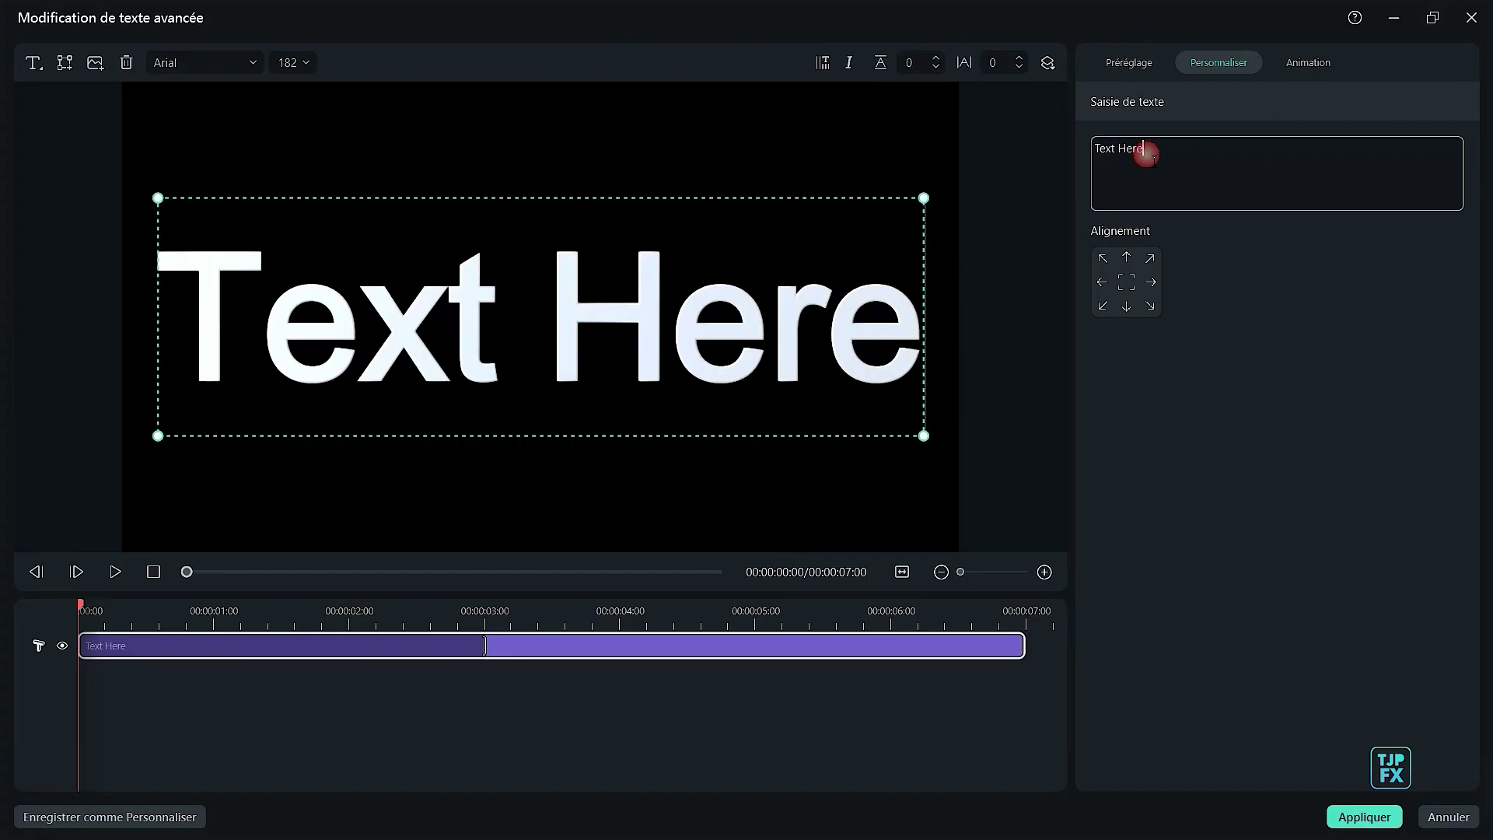
key(ctrl+a)
text(with)
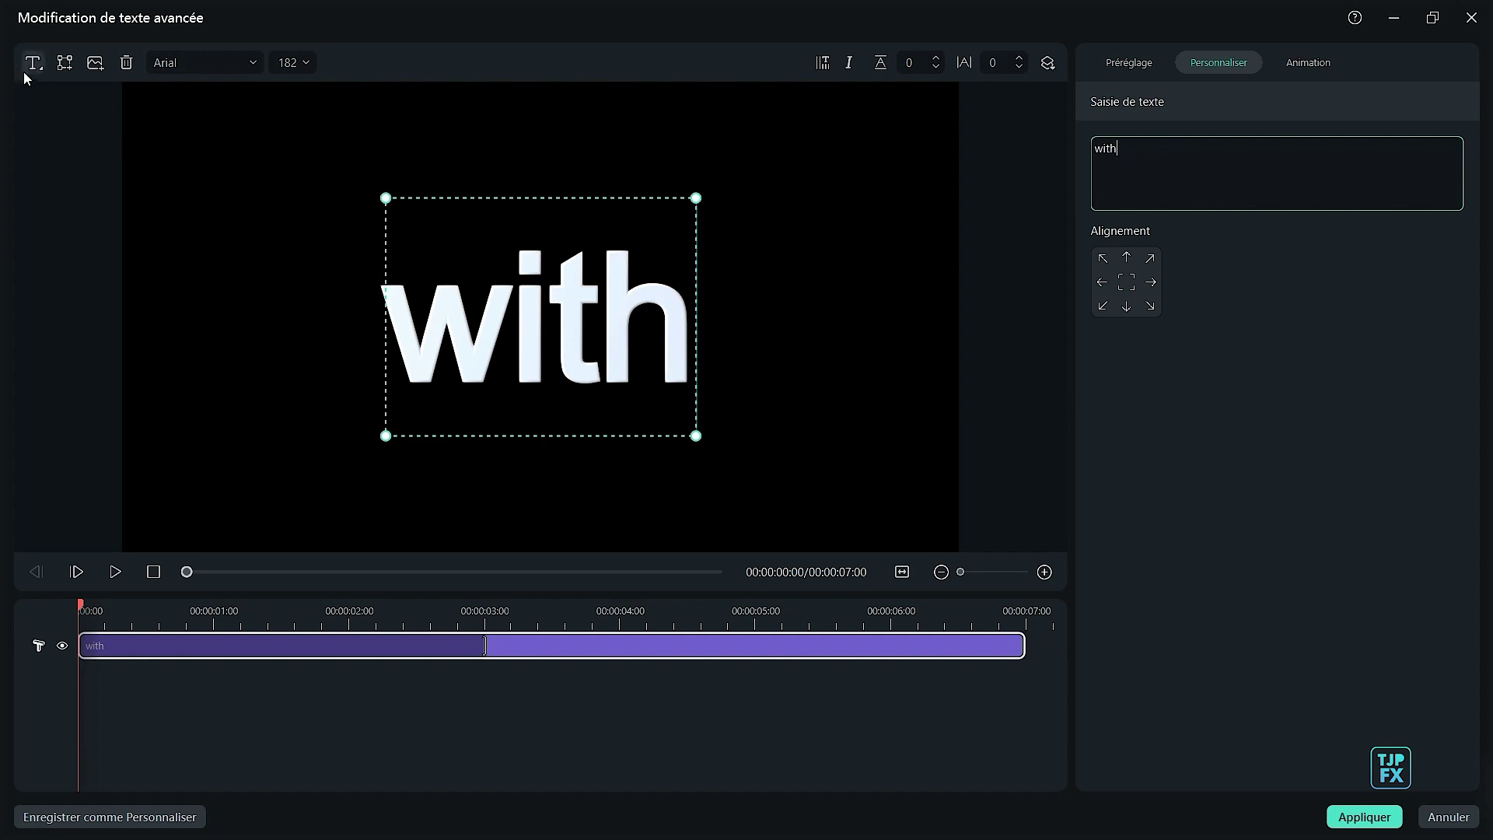
- Set the "with" text to the Futura-Bold font and move it up to the upper part of the frame
click(225, 62)
text(futu)
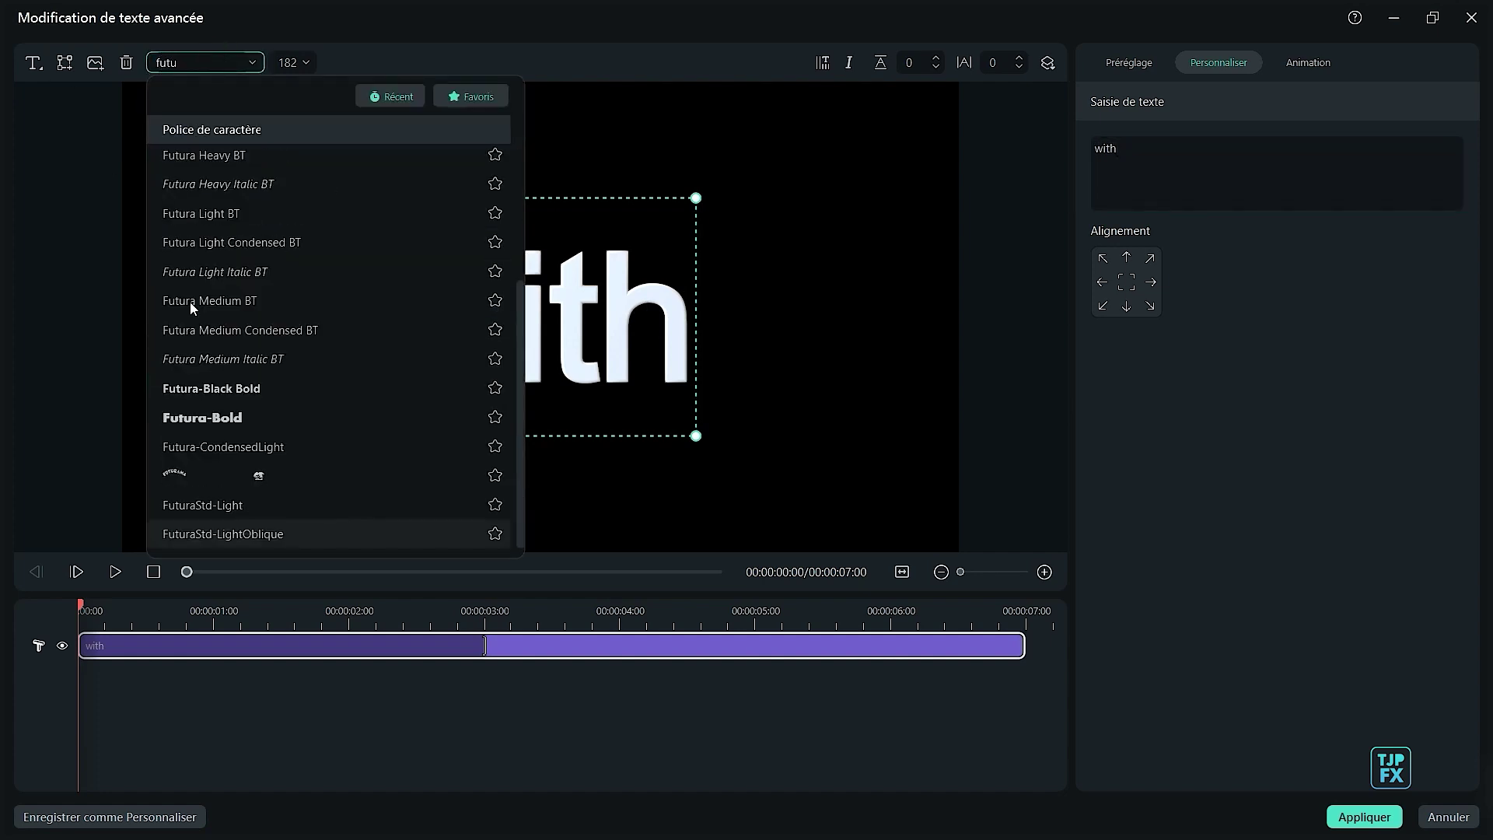
click(211, 409)
drag(662, 348, 643, 225)
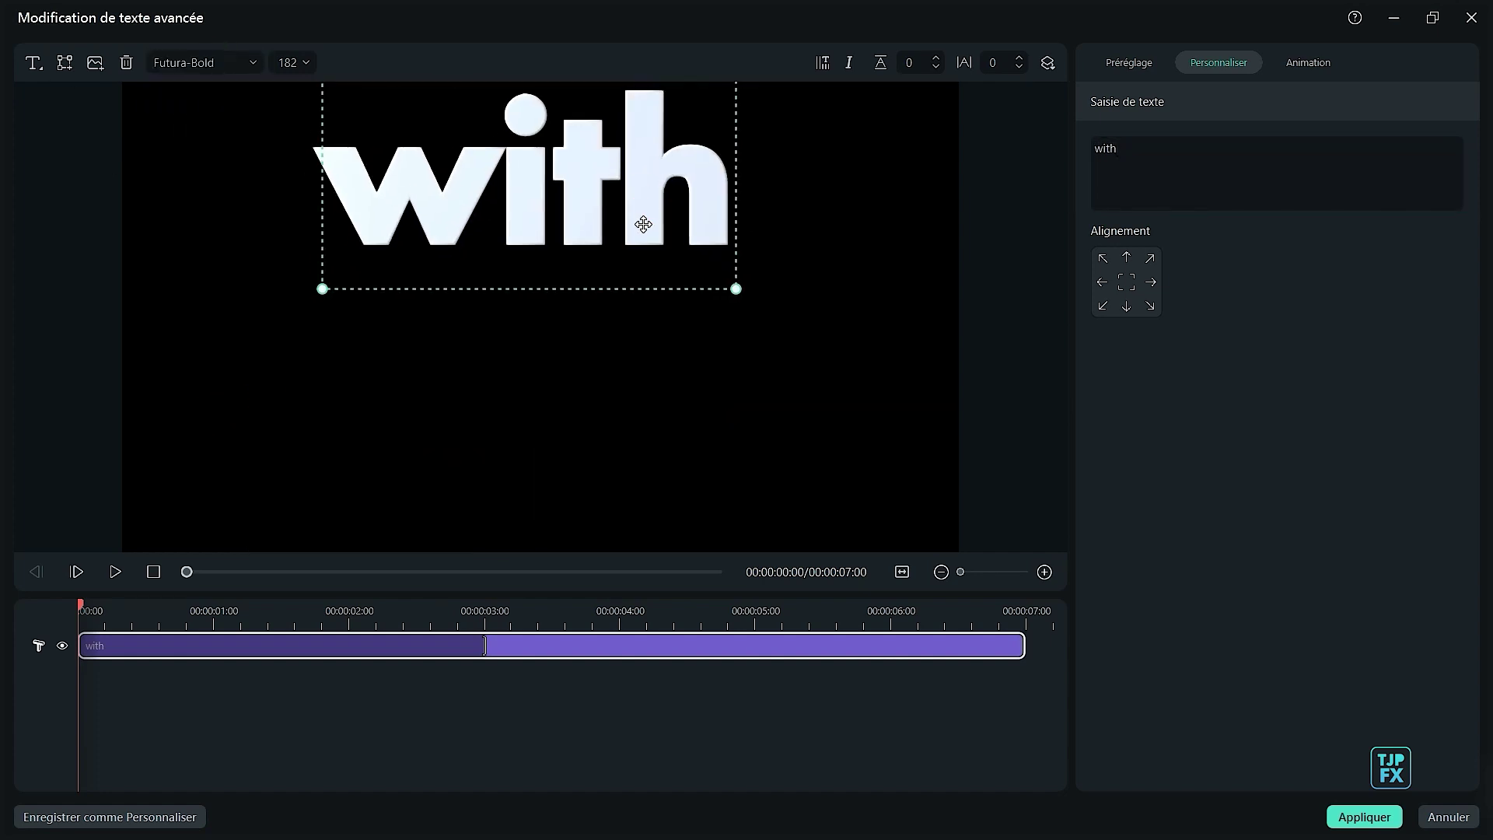
- Add a second quick 3D text below "with" and replace its placeholder with the presenter's name in capitals
click(34, 62)
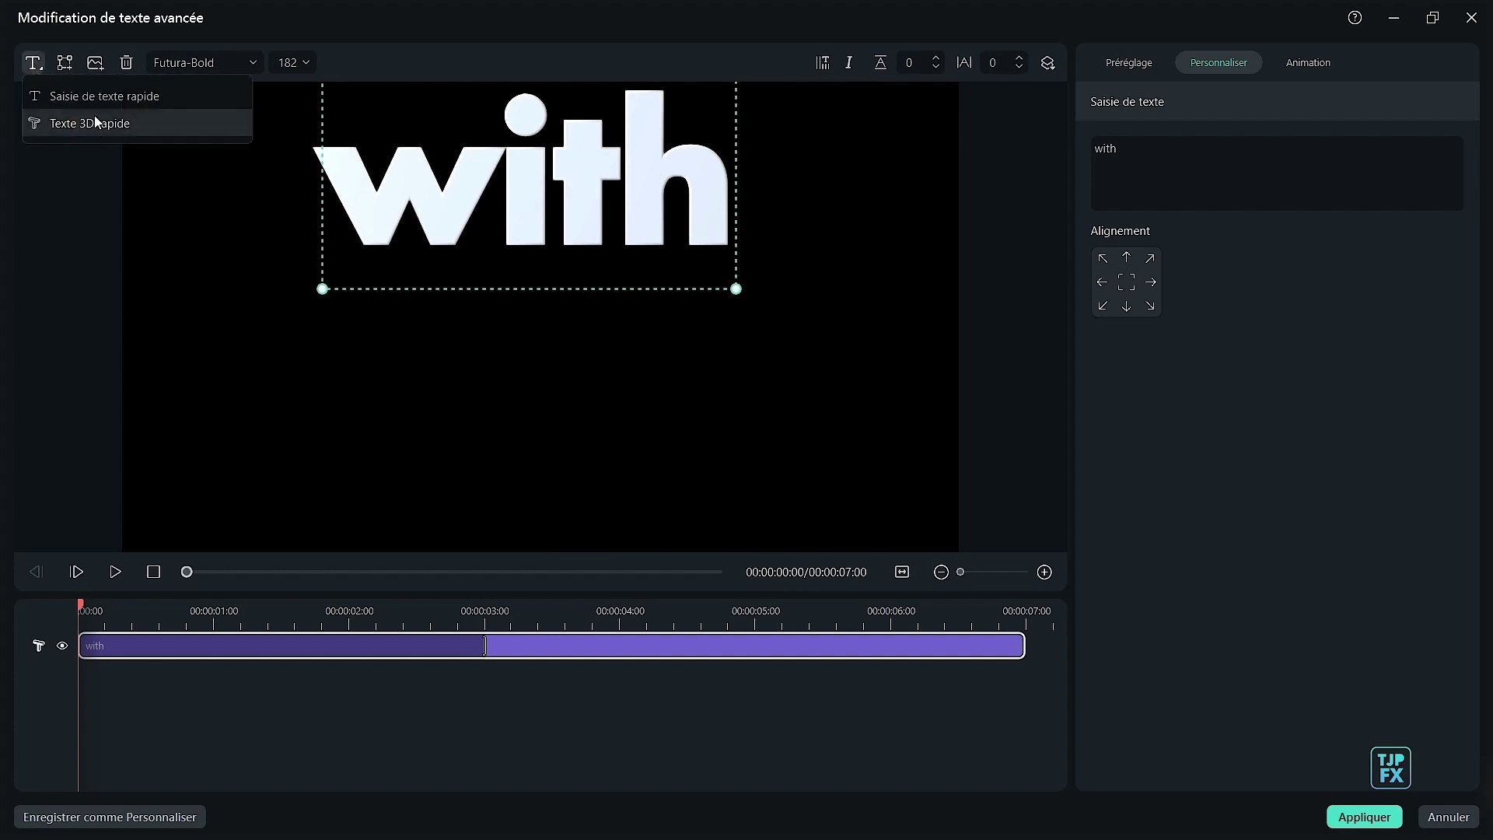
click(95, 117)
drag(647, 336, 635, 380)
click(1194, 176)
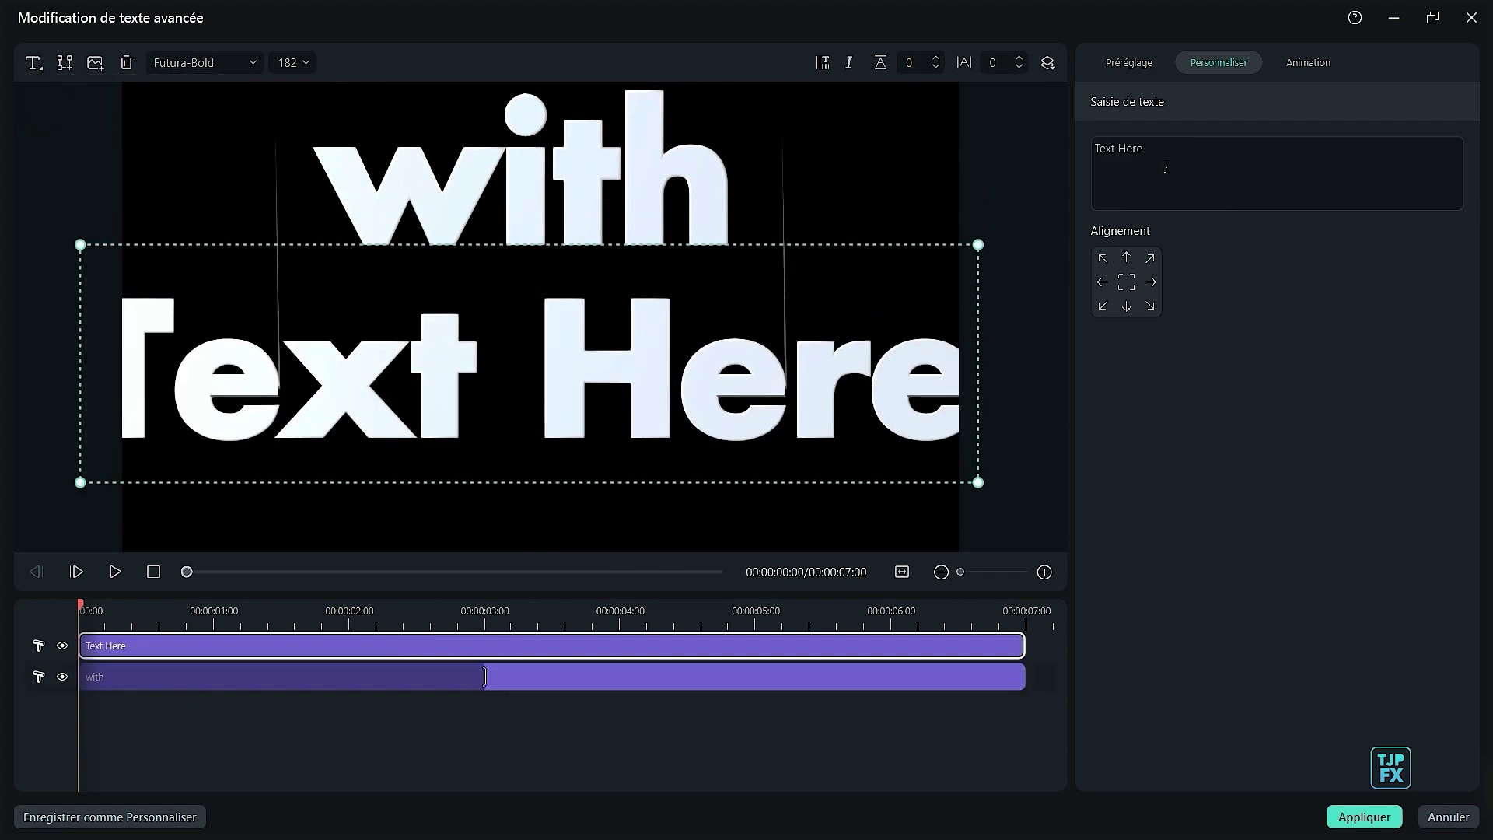
key(ctrl+a)
text(TCHAMALEU)
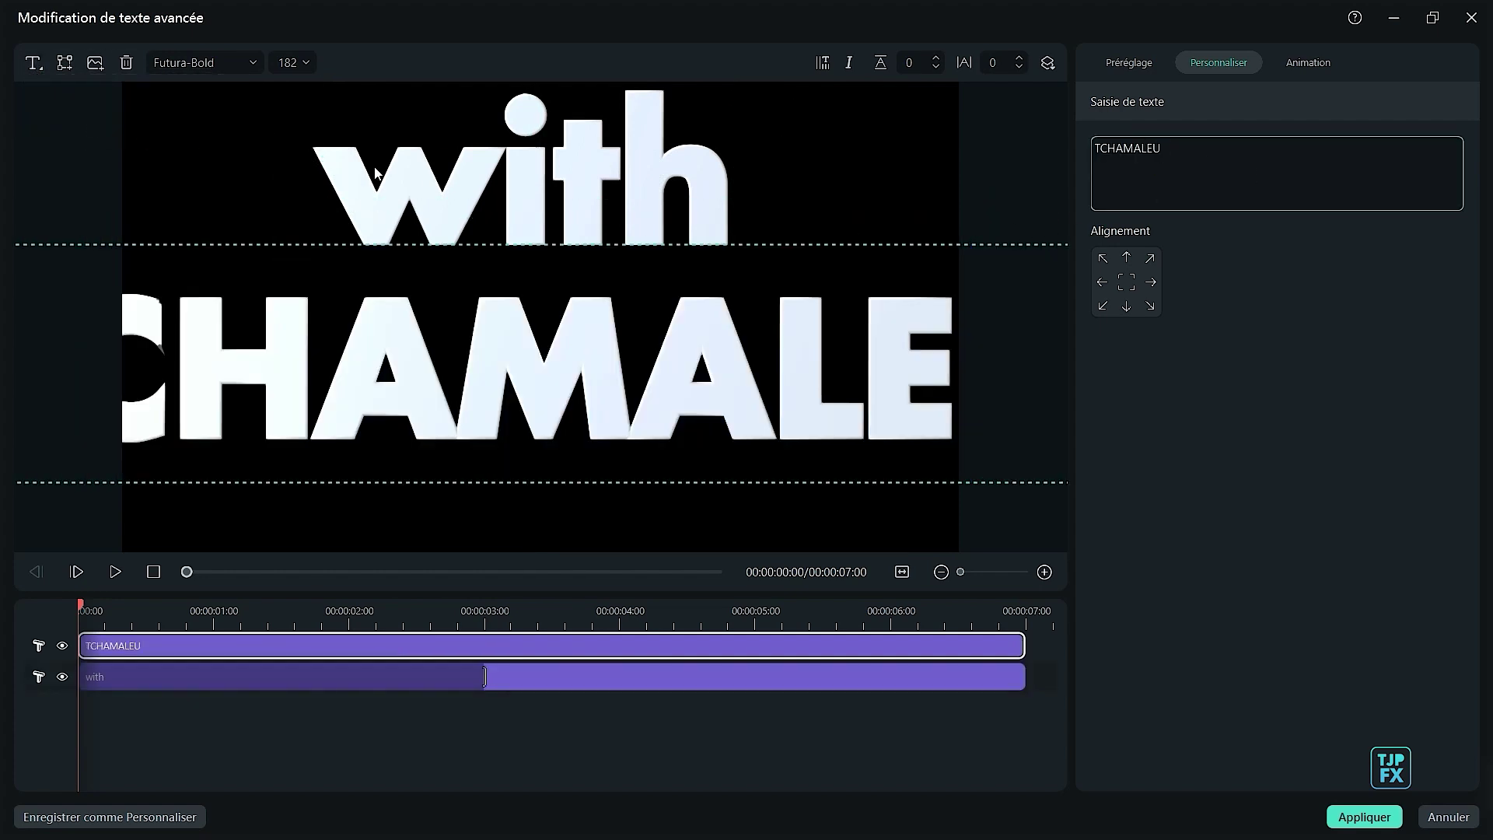
- Select both the "with" text and the presenter's name text and set their size to 100
click(440, 145)
click(293, 62)
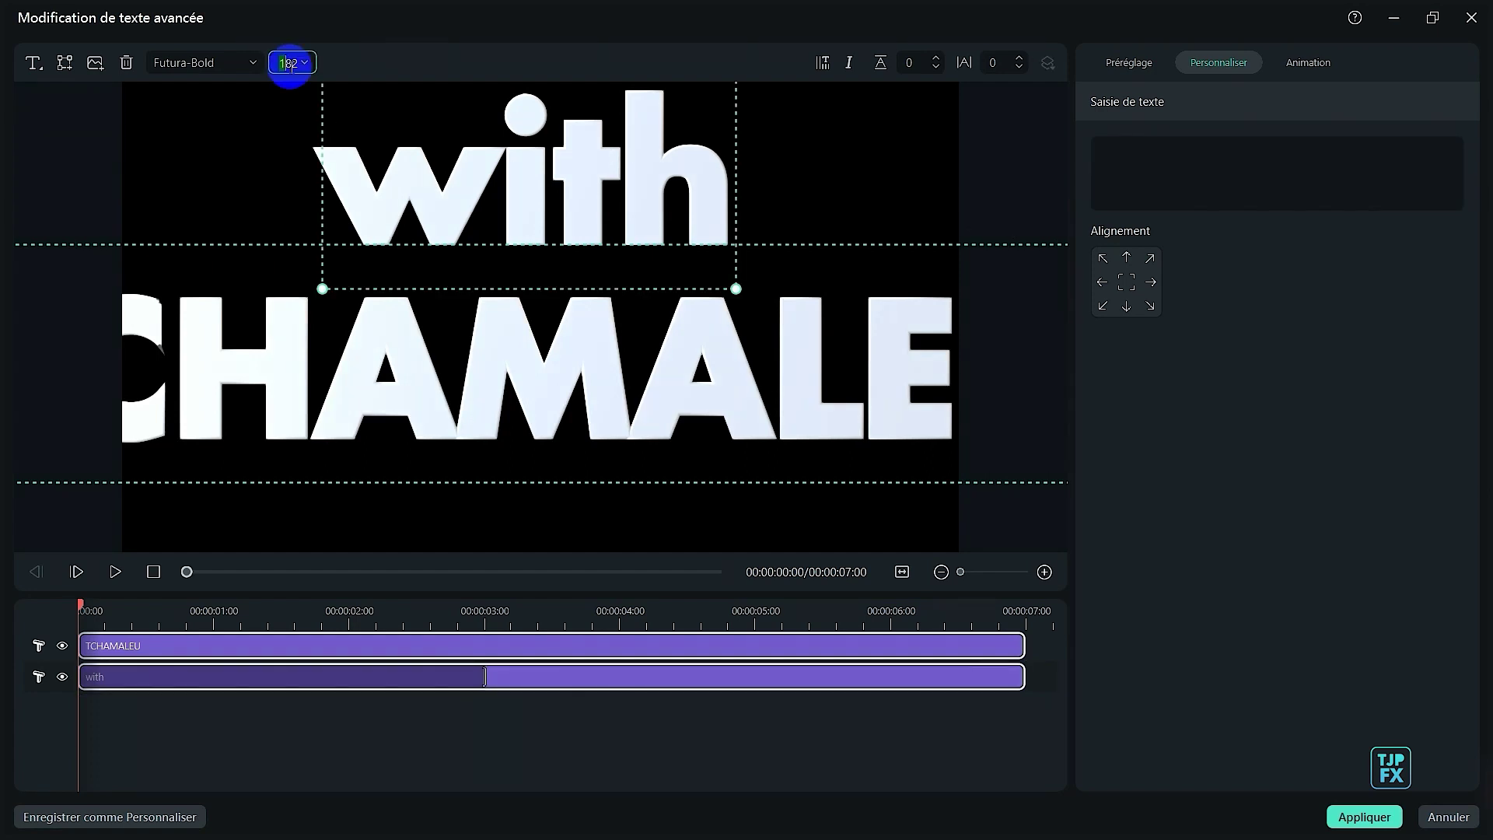
text(100)
click(721, 343)
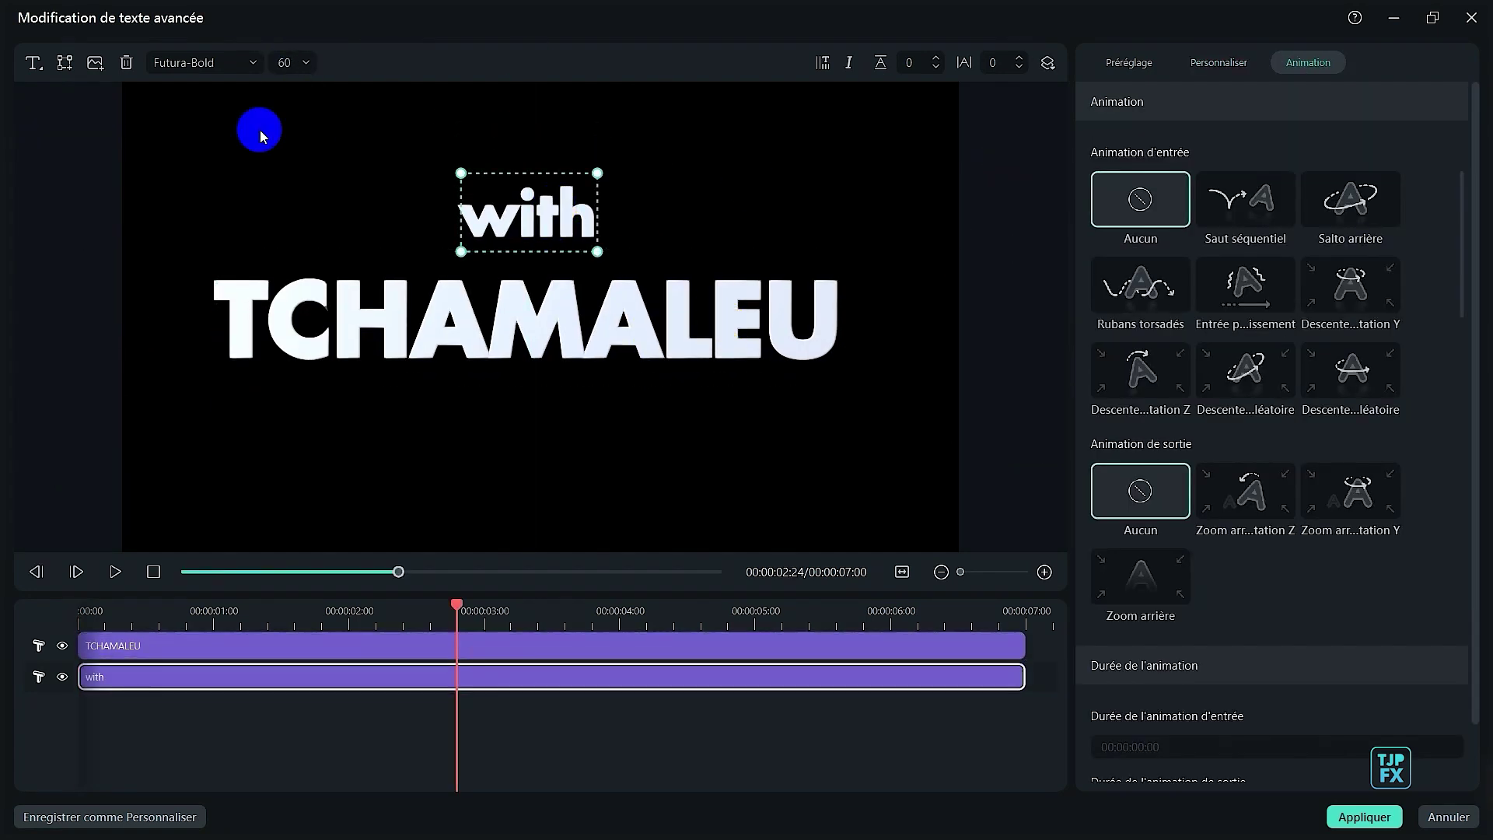
click(33, 62)
drag(573, 323, 539, 430)
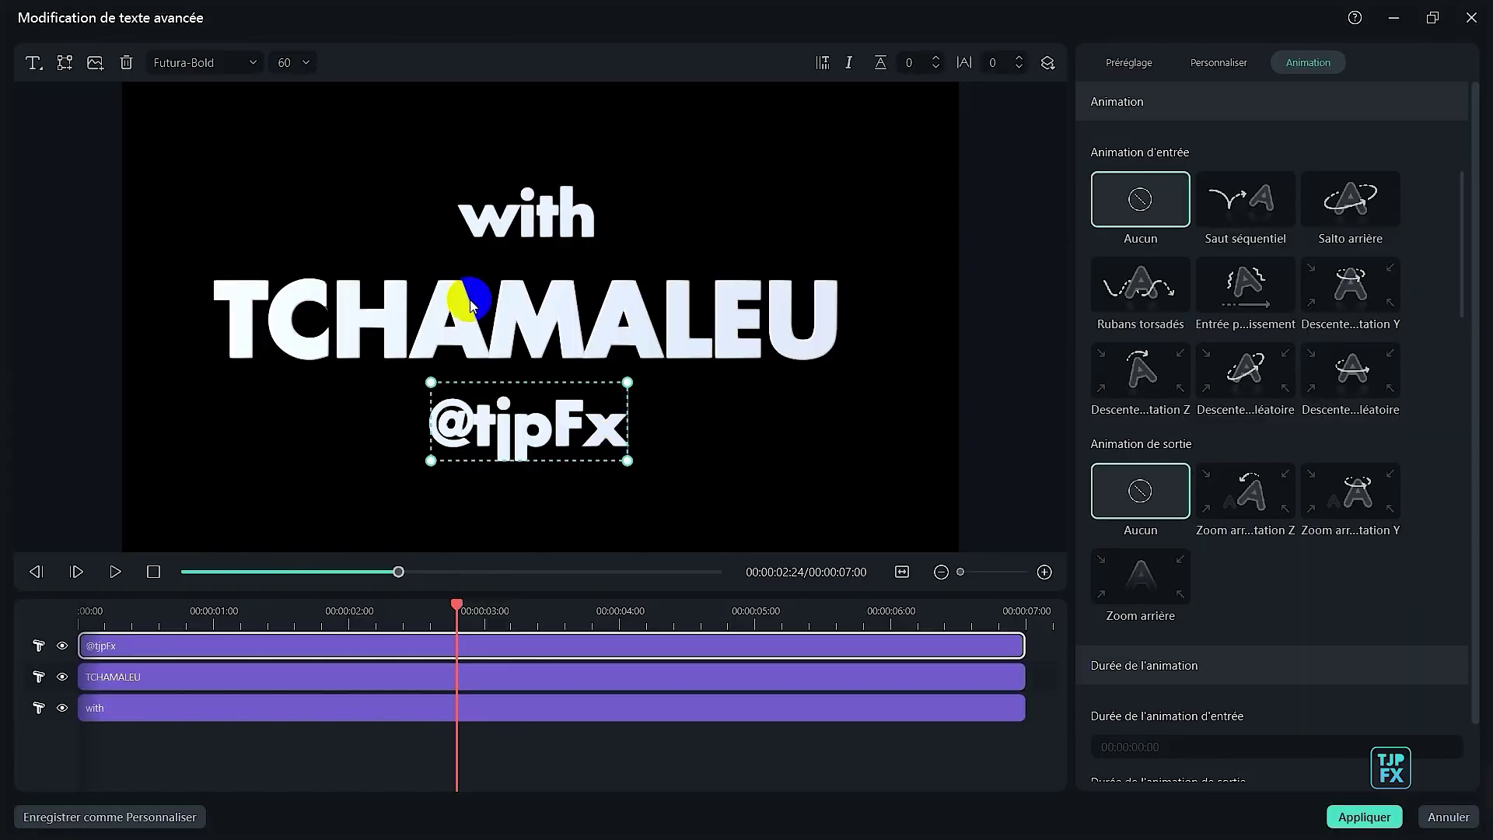
click(227, 716)
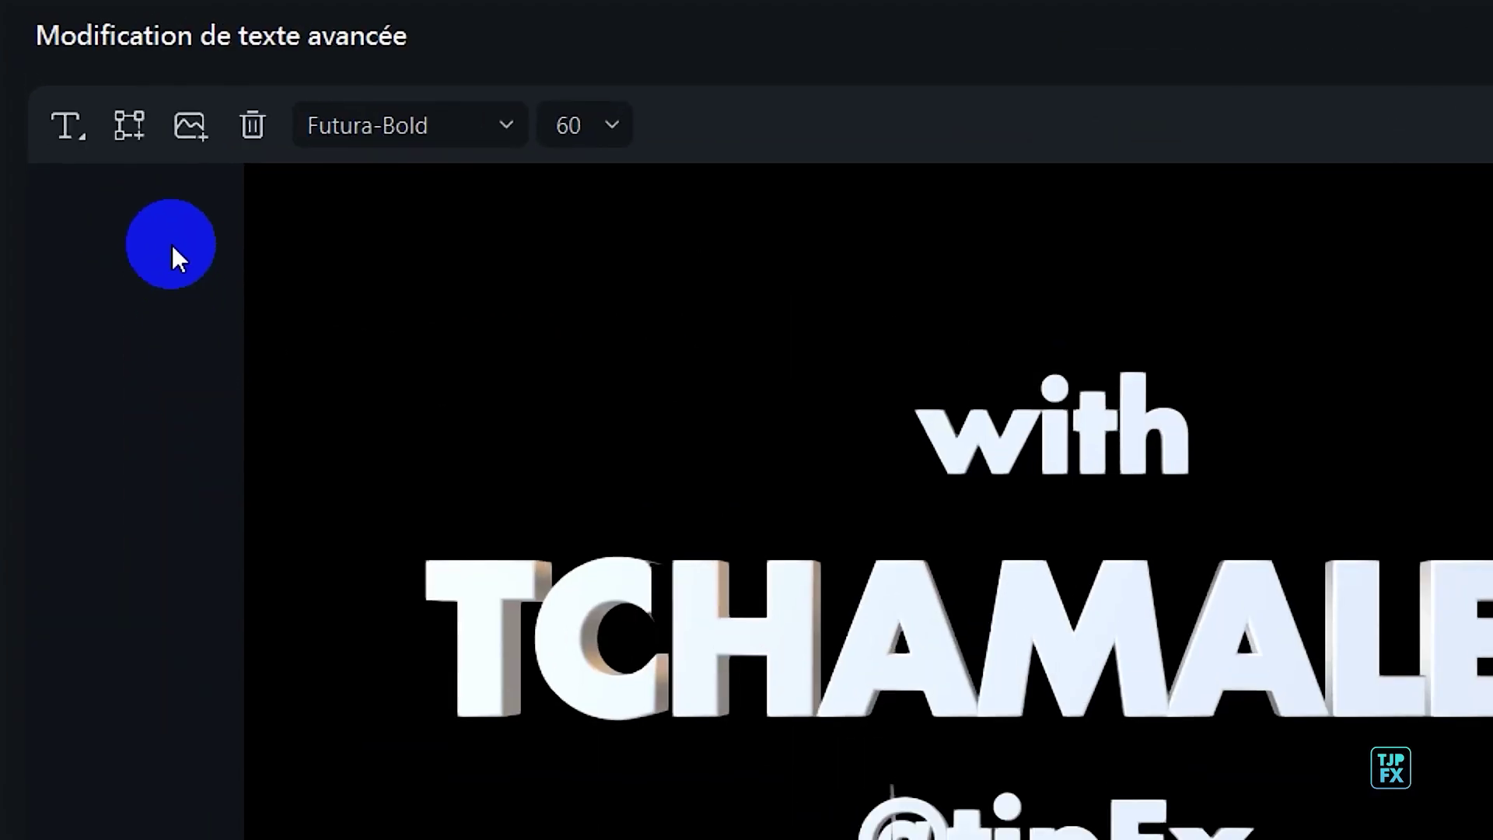
- Insert the image My TOF 2018-43.png from the folder ASSET POUR INTRO 3D TEXTE de FILMORA 12 in RUSH
click(191, 143)
double_click(243, 161)
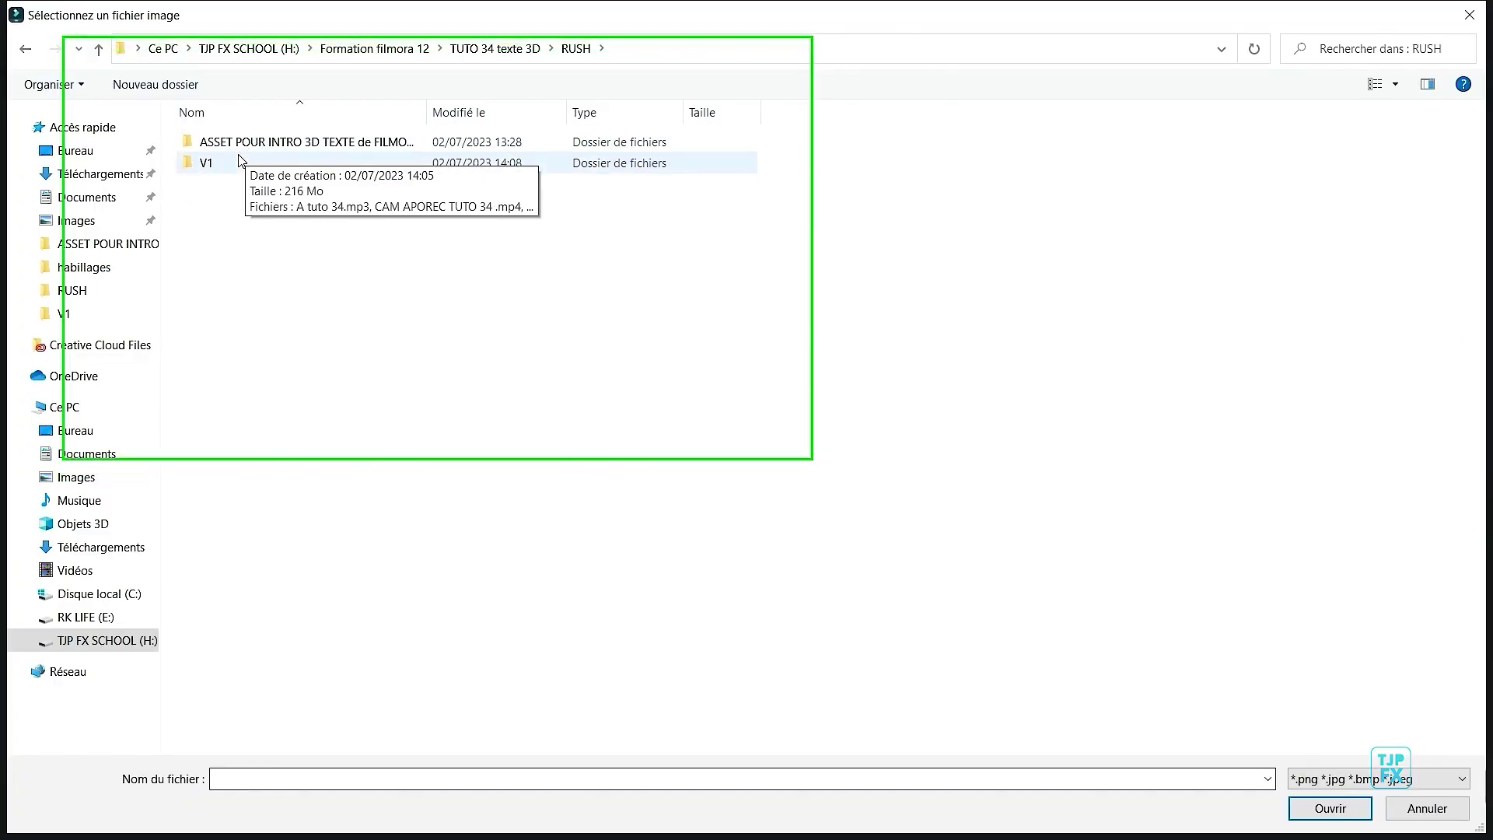
double_click(241, 144)
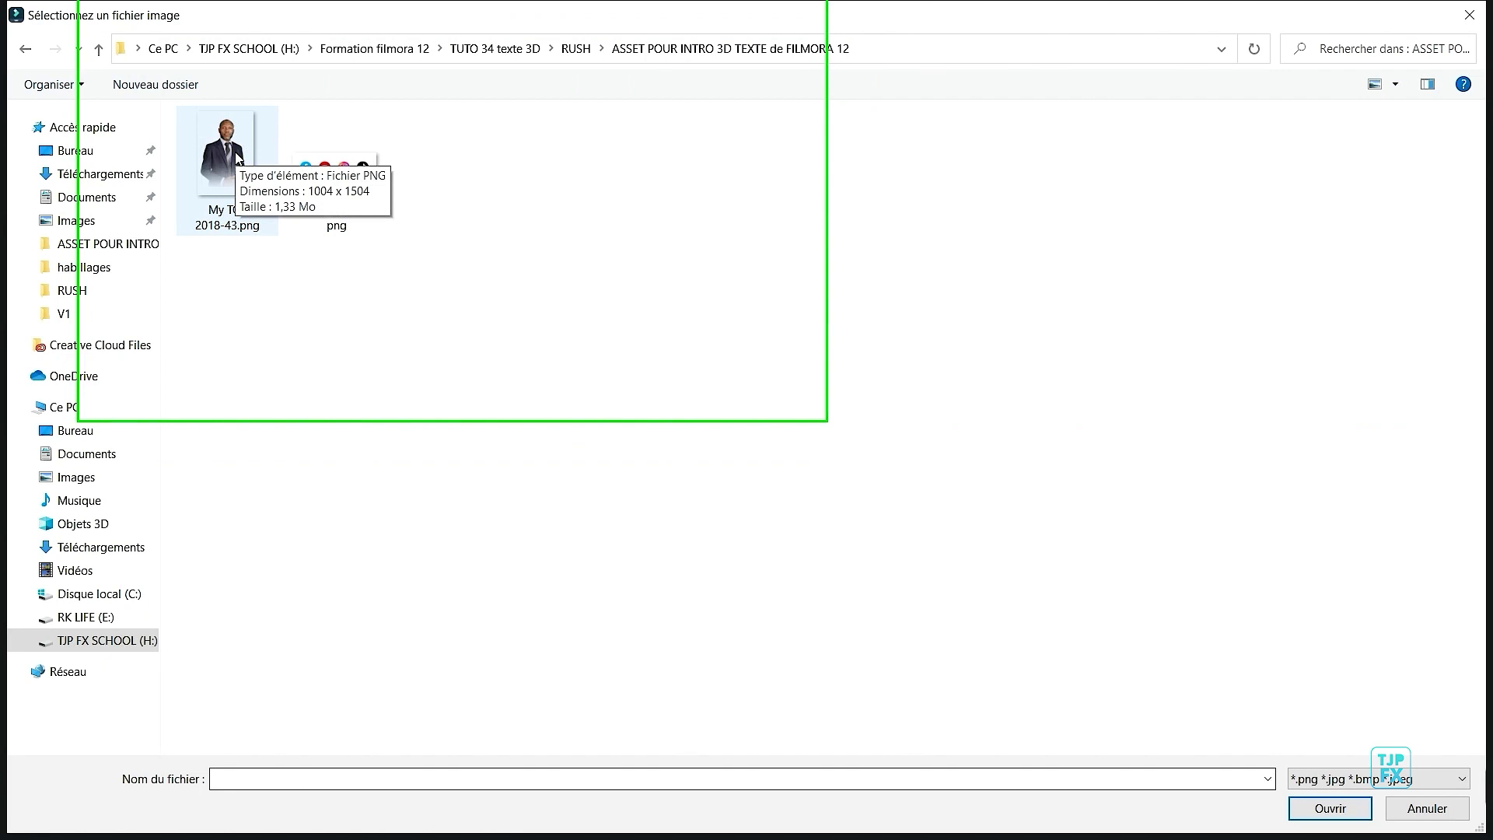
click(238, 157)
double_click(238, 157)
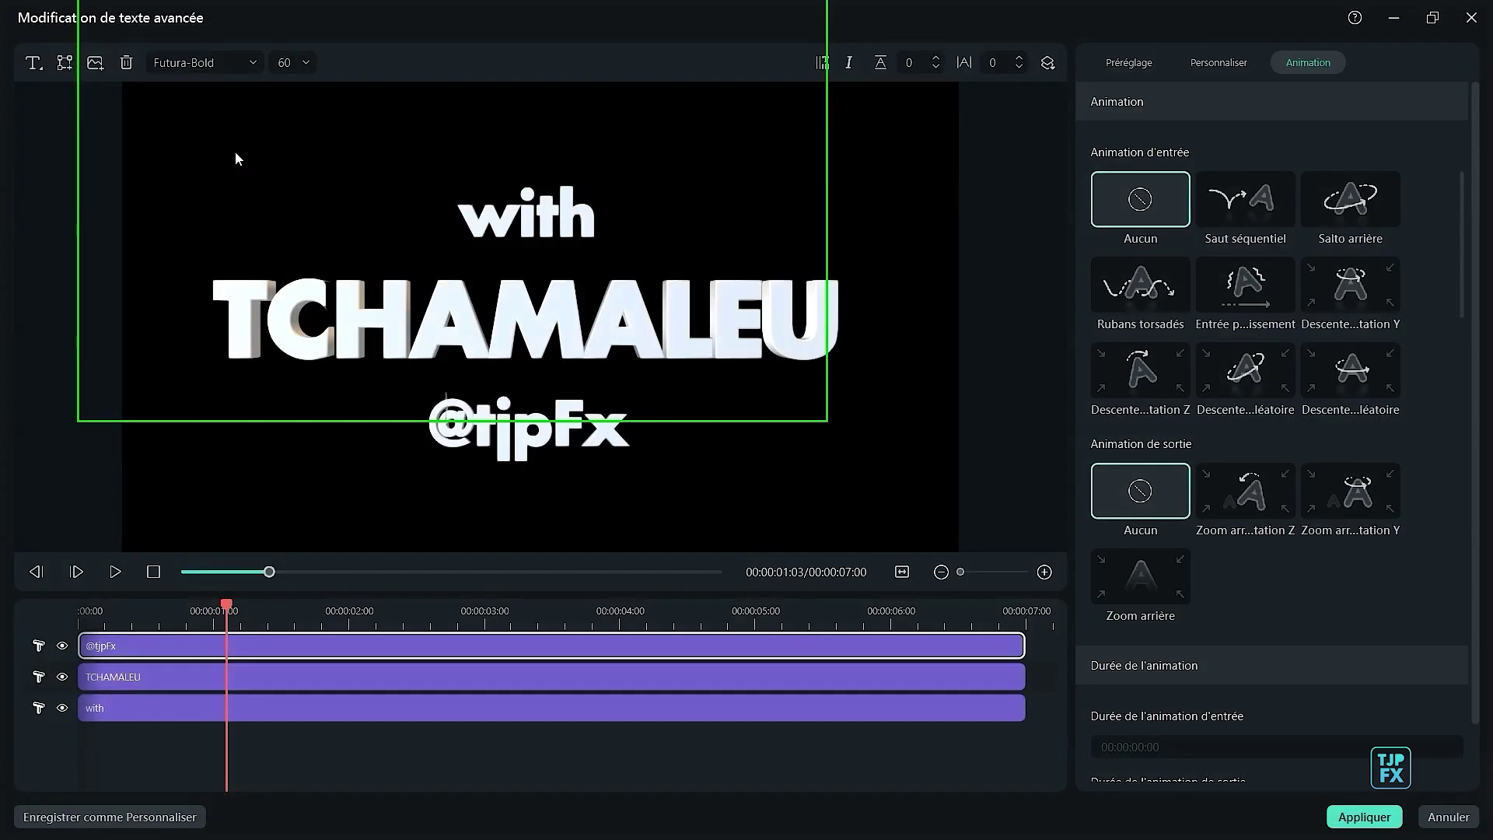
- Send the portrait photo behind all three text lines, then scale it down and centre it horizontally
click(1051, 63)
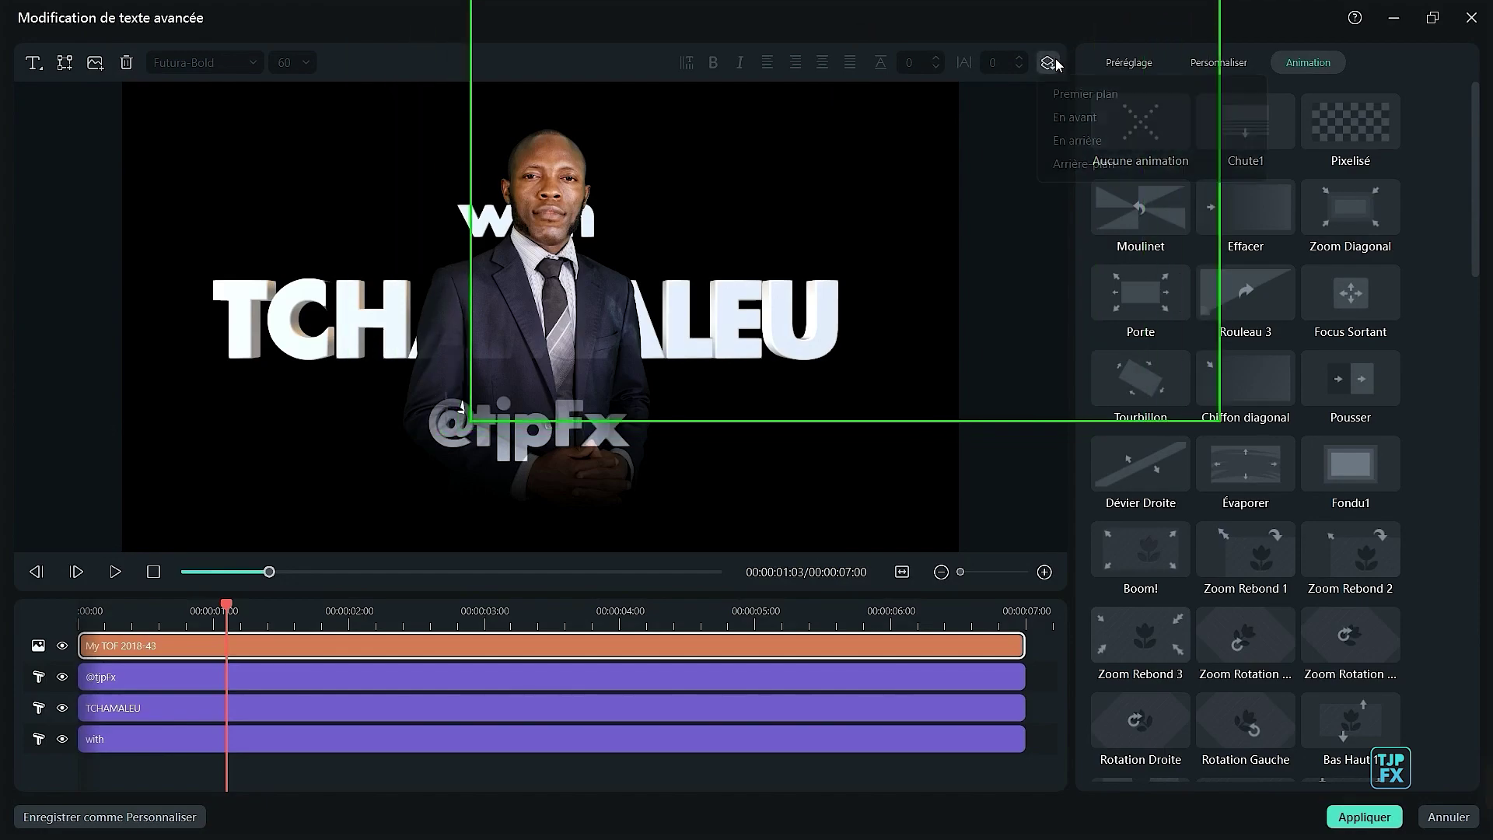
click(1067, 165)
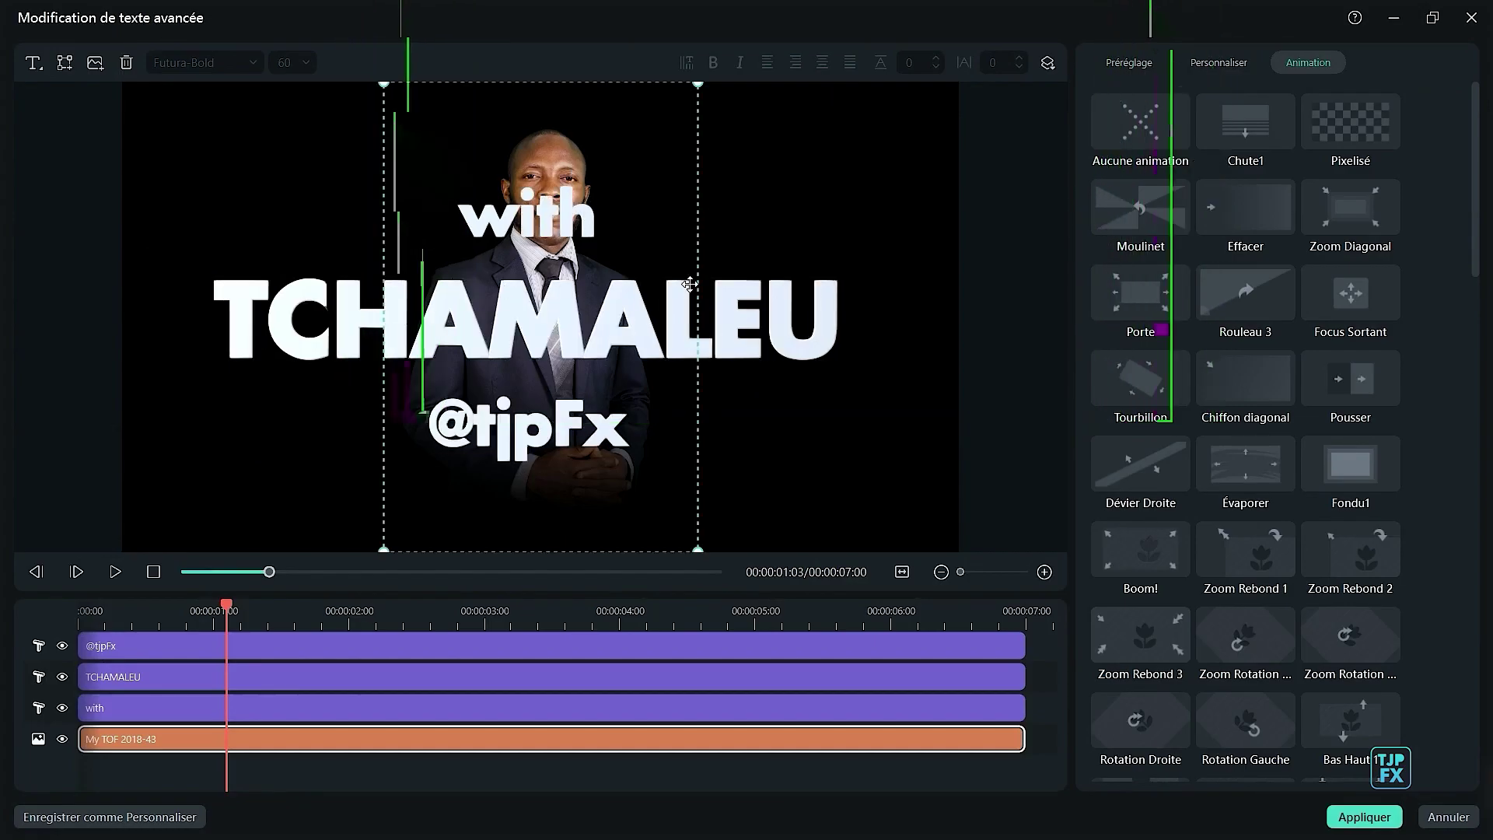
drag(700, 550, 583, 449)
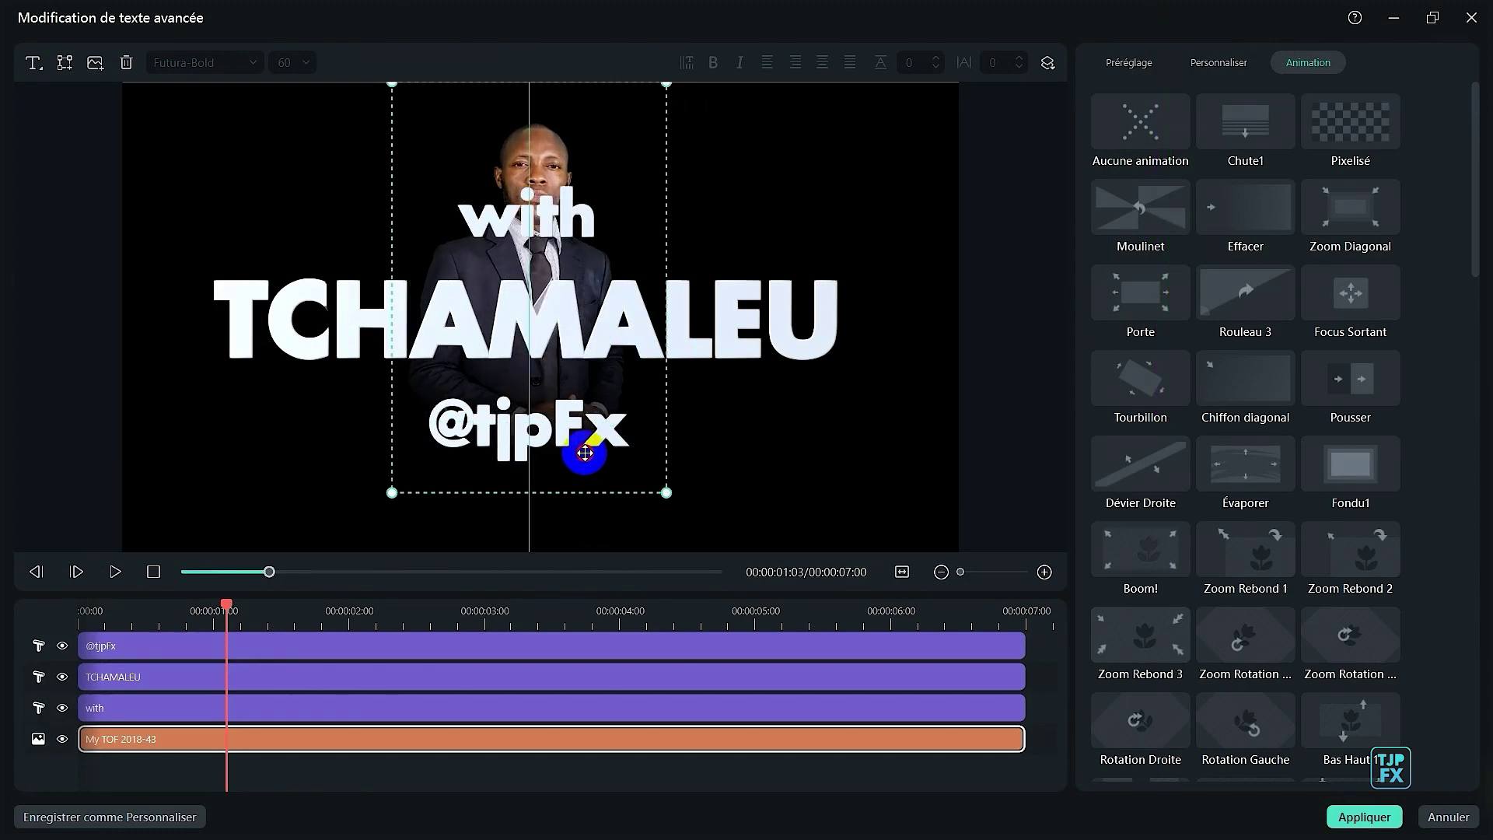
- Shrink the "with" and name lines, group all three lines over the photo's lower half, and apply the Scene 4 title
click(579, 343)
click(304, 66)
text(60)
key(Return)
drag(529, 264, 527, 300)
drag(575, 365, 574, 374)
click(564, 455)
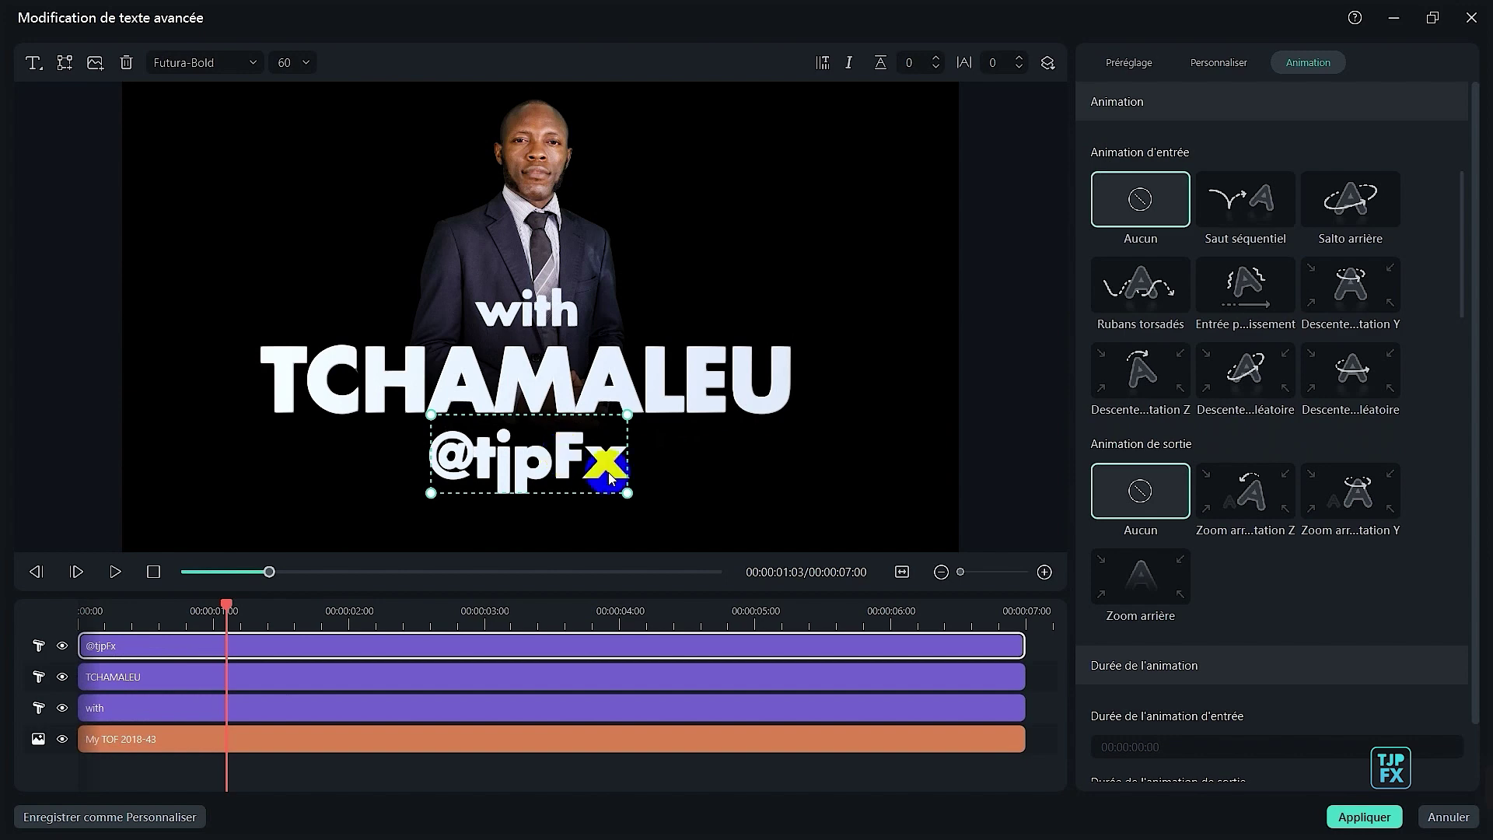
click(1365, 817)
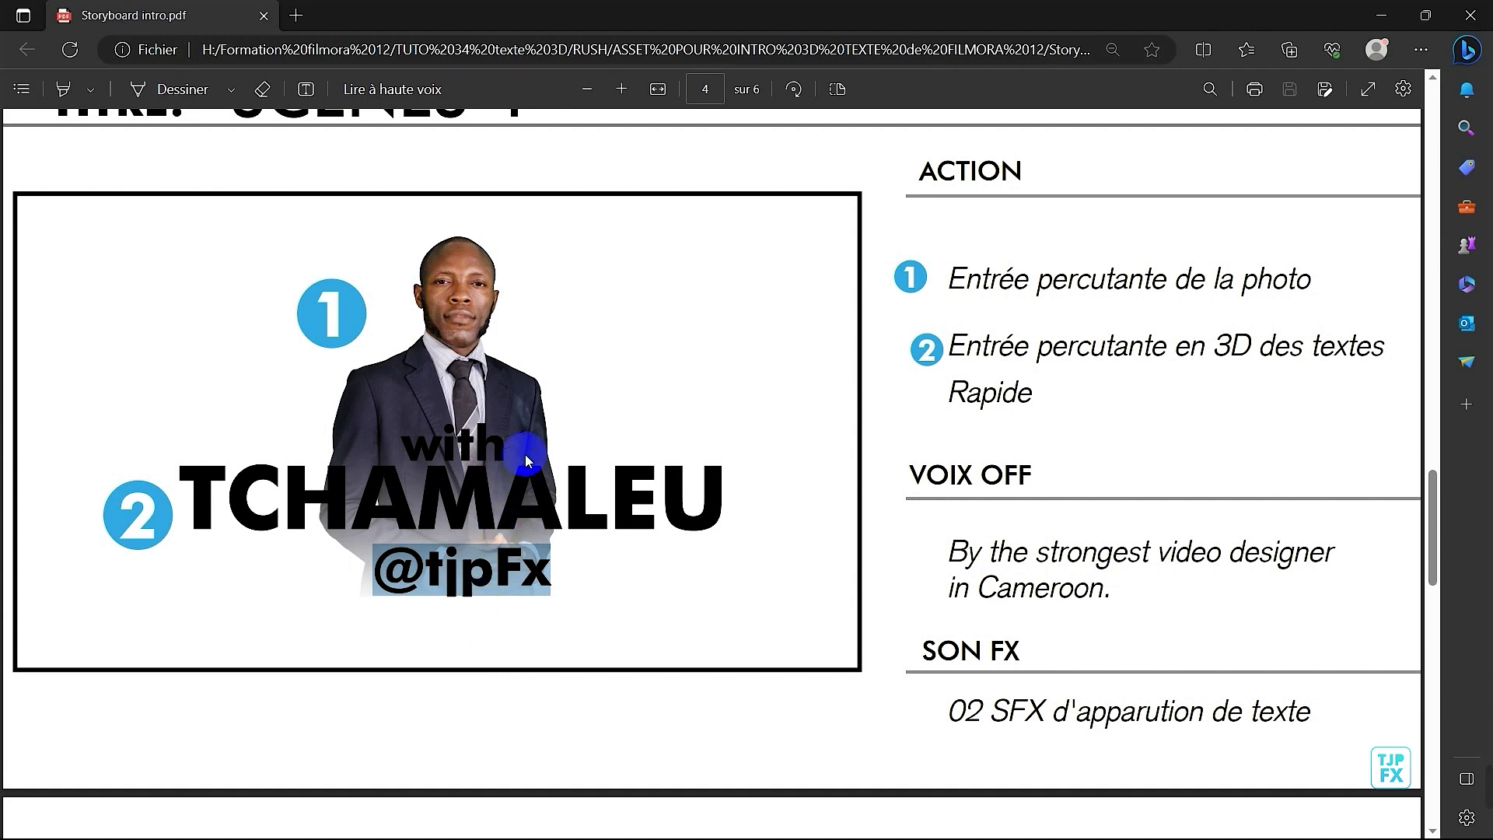
- Paste a copy of the IN FILMORA 12 title after the Scene 4 title, and select DON'T FORGET TO on the storyboard's Scene 5 page
scroll(525, 460, down, 7)
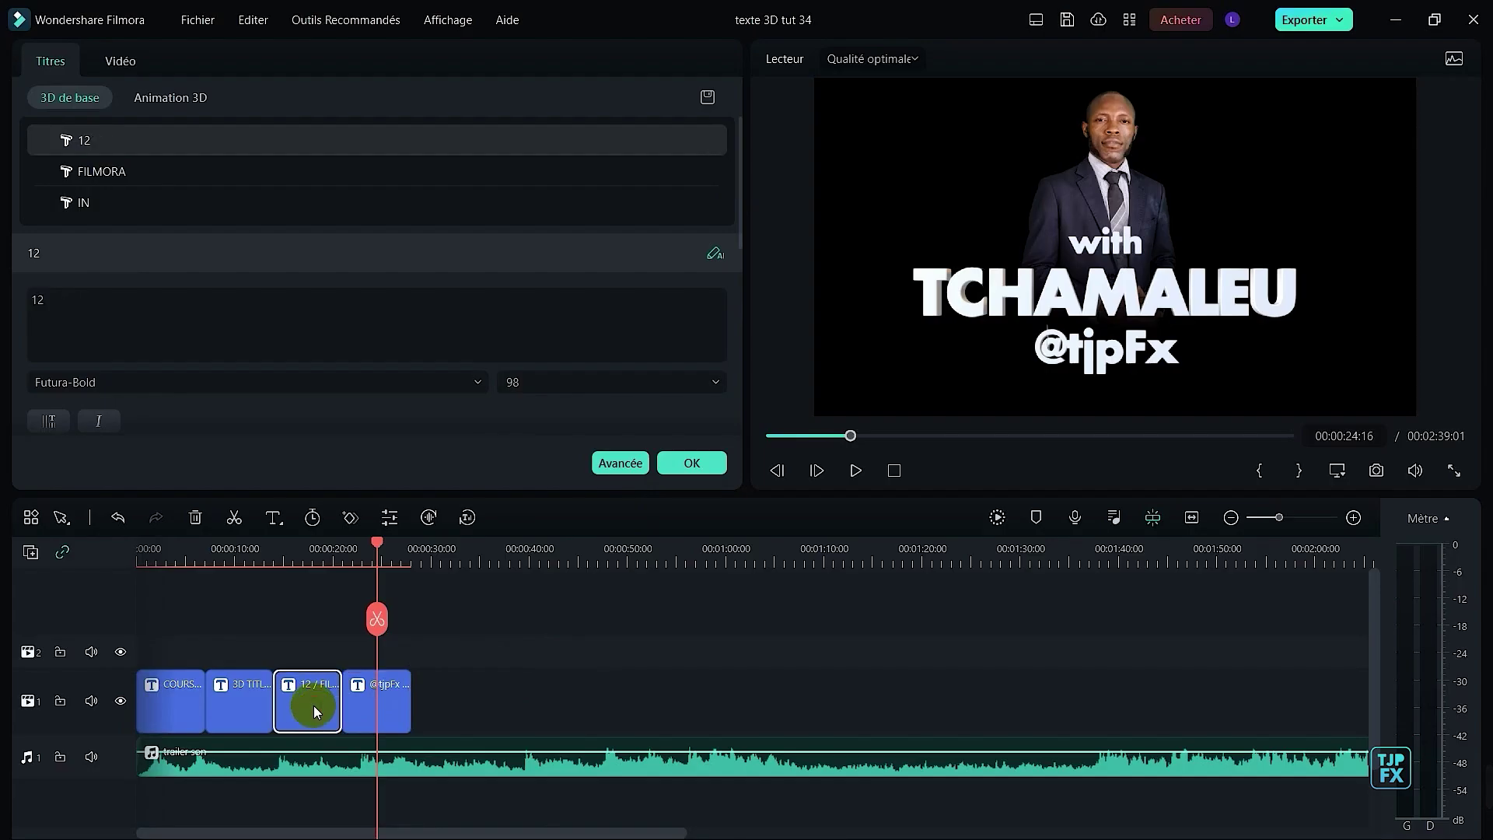
key(ctrl+v)
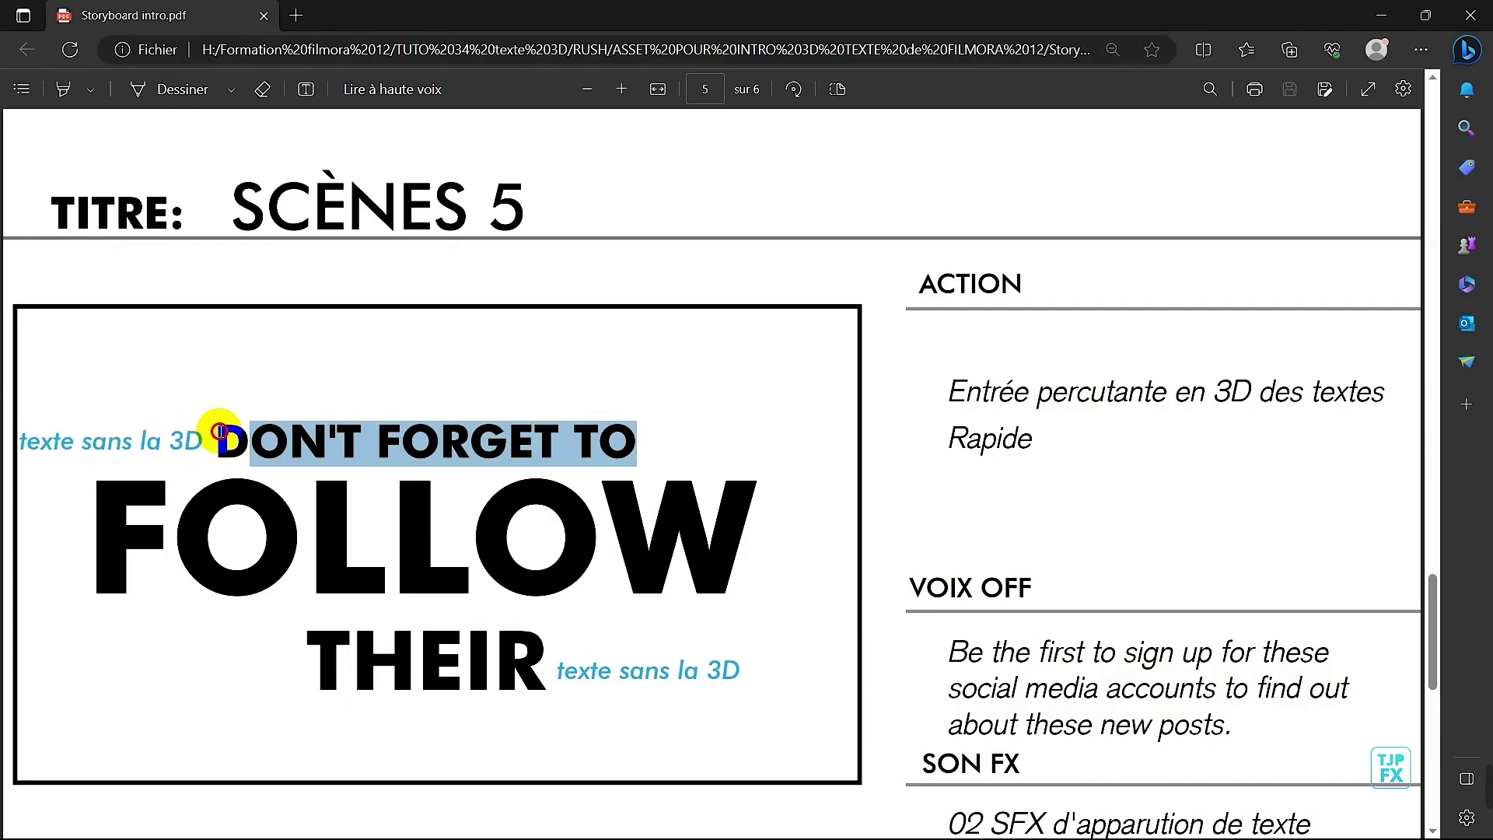
drag(211, 435, 611, 441)
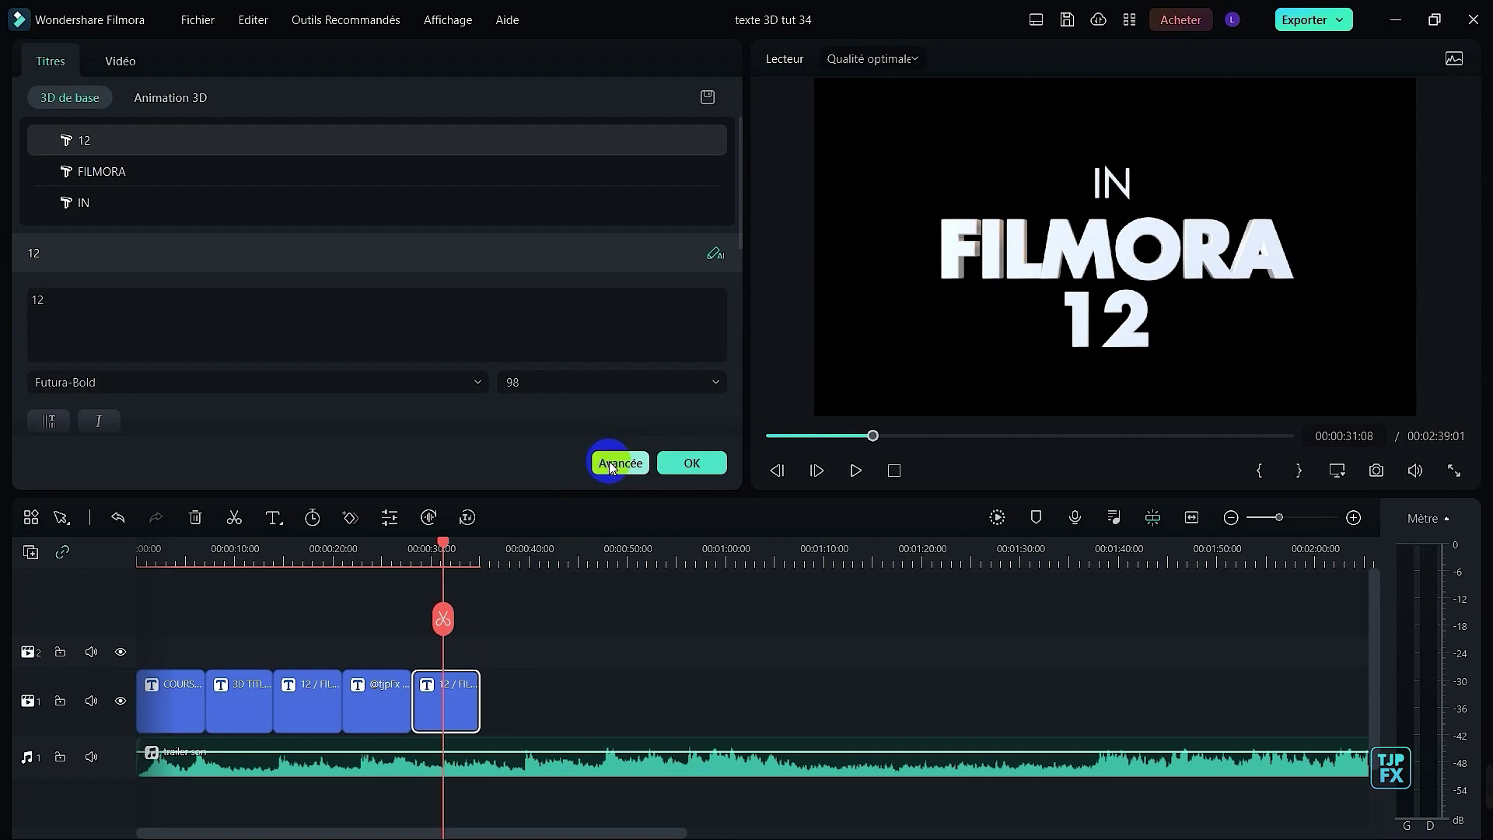
- Open the pasted title for advanced editing in a maximized window and delete its IN and 12 lines
click(608, 467)
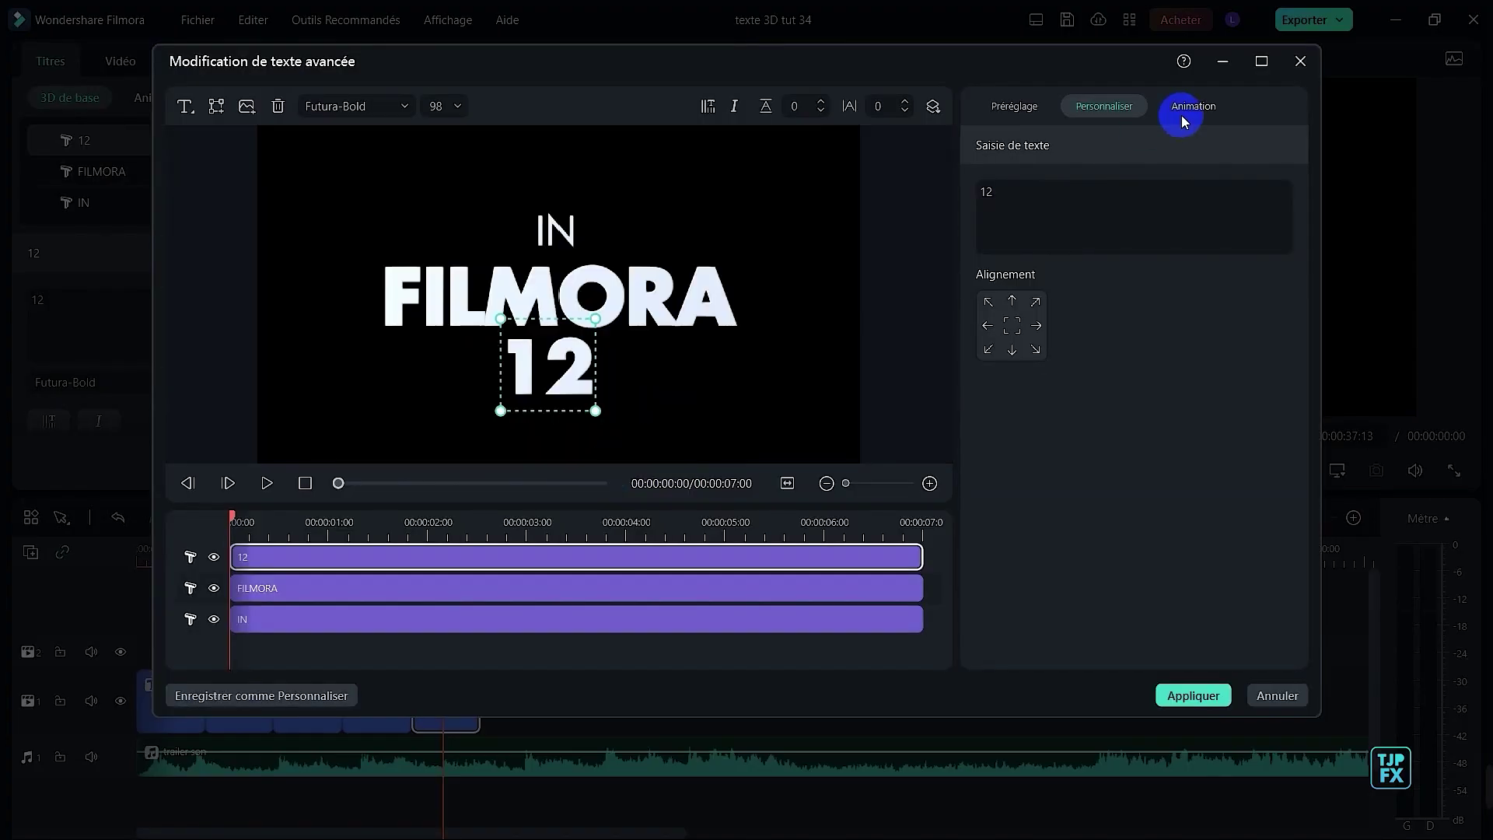
click(1262, 62)
click(566, 445)
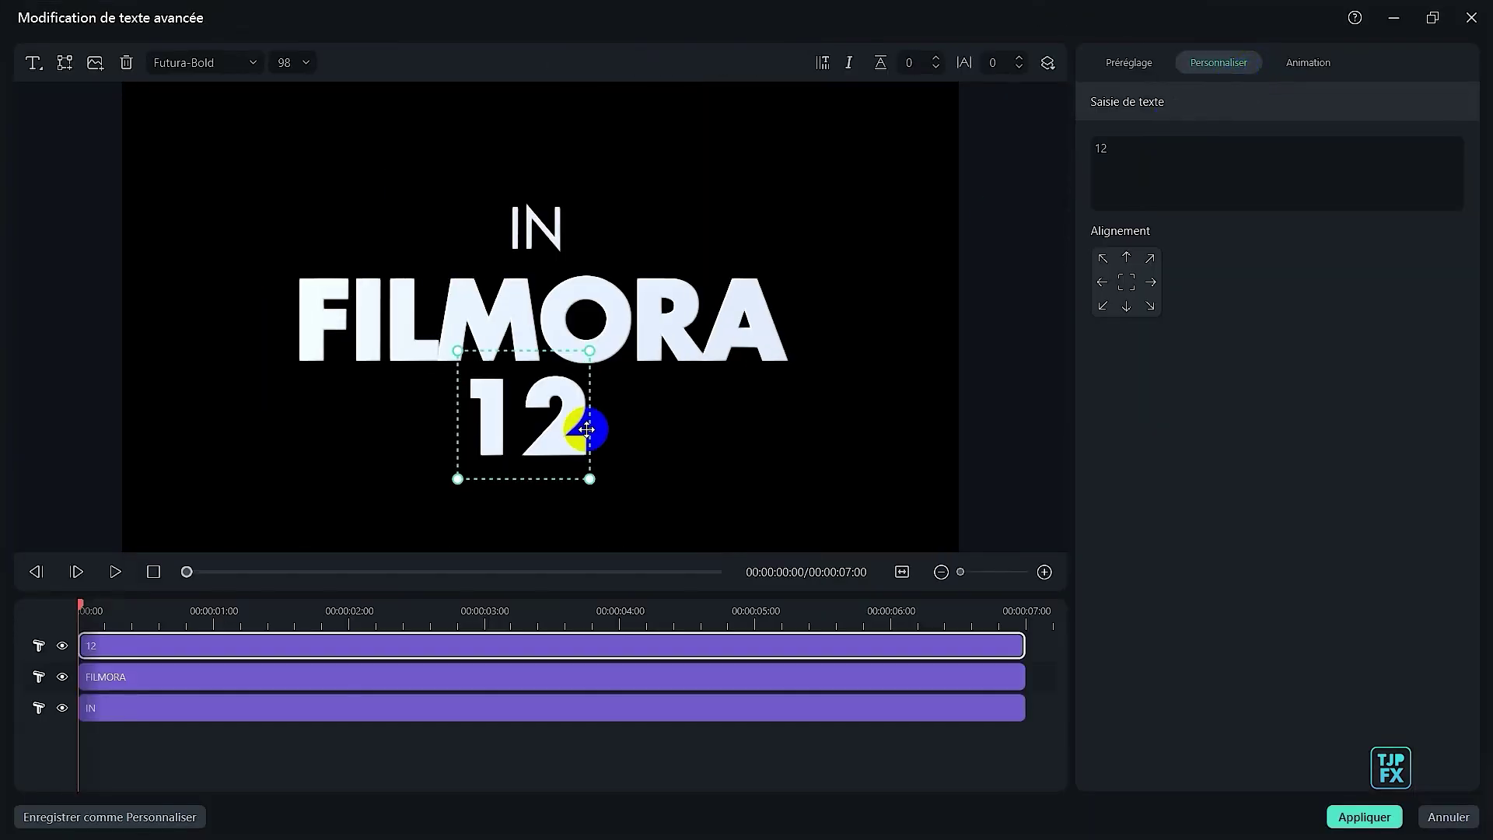
click(544, 226)
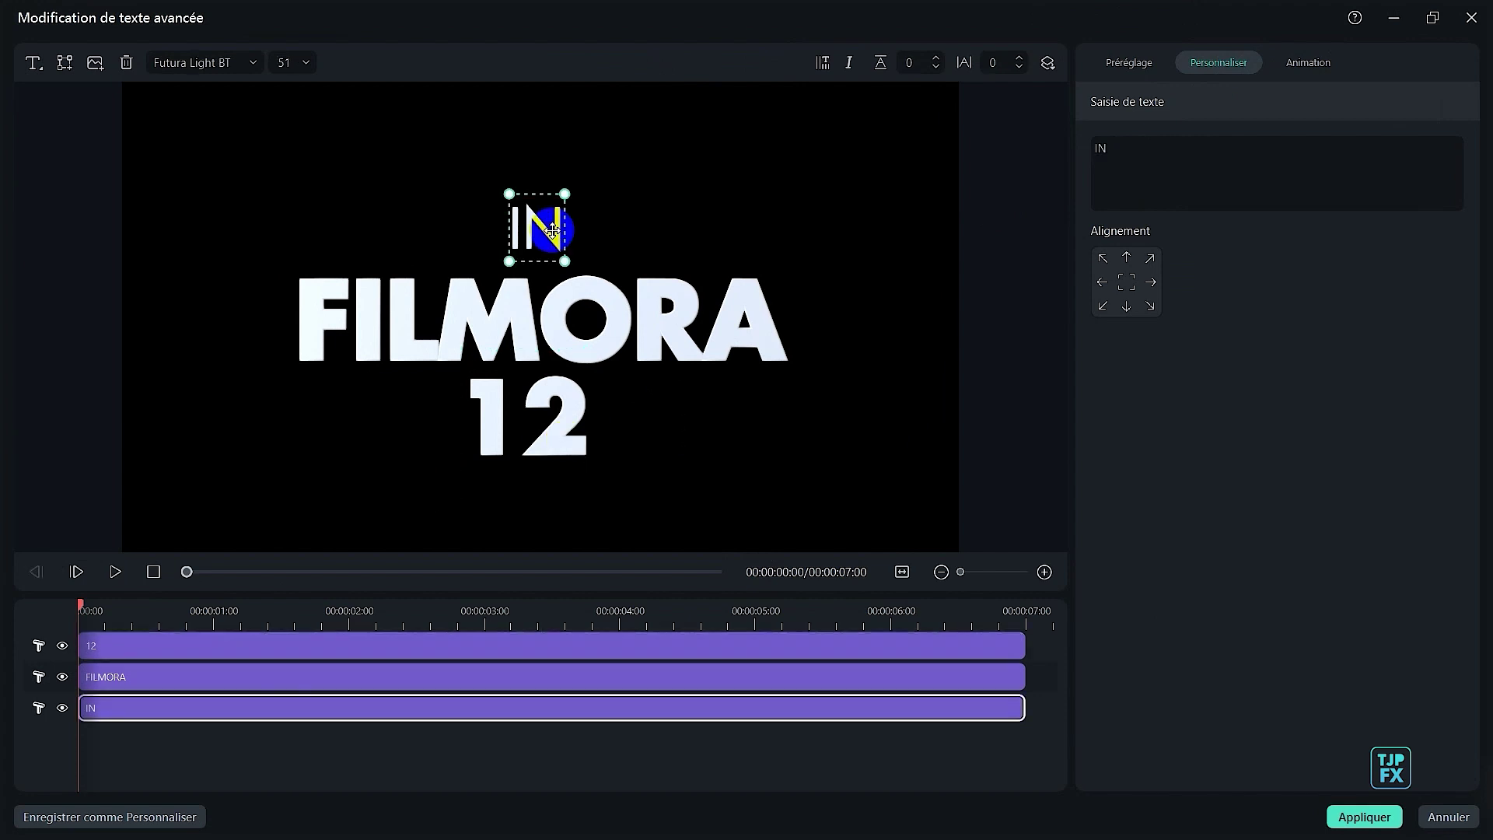
click(124, 63)
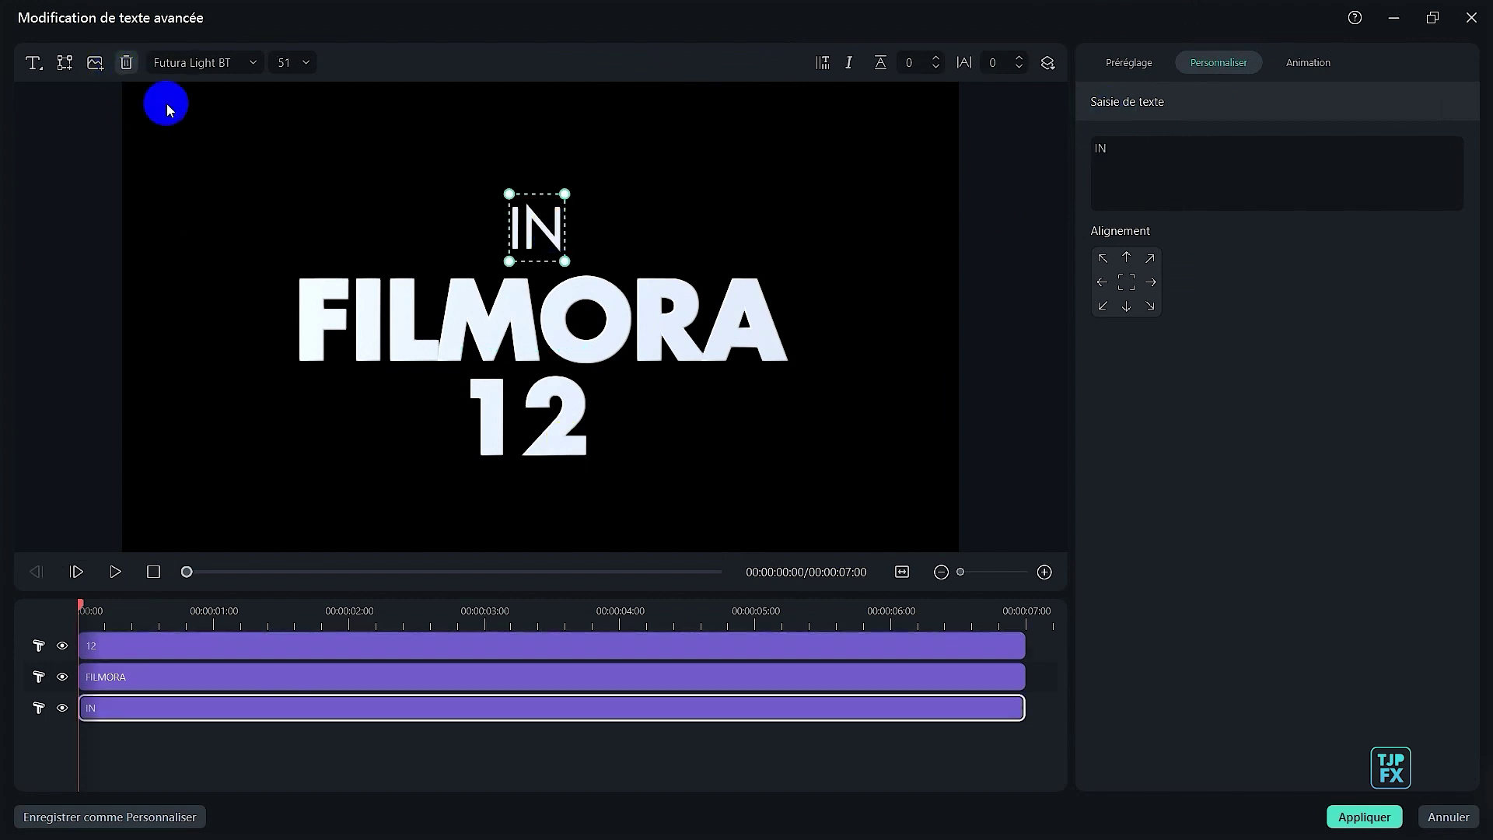
click(562, 445)
click(123, 63)
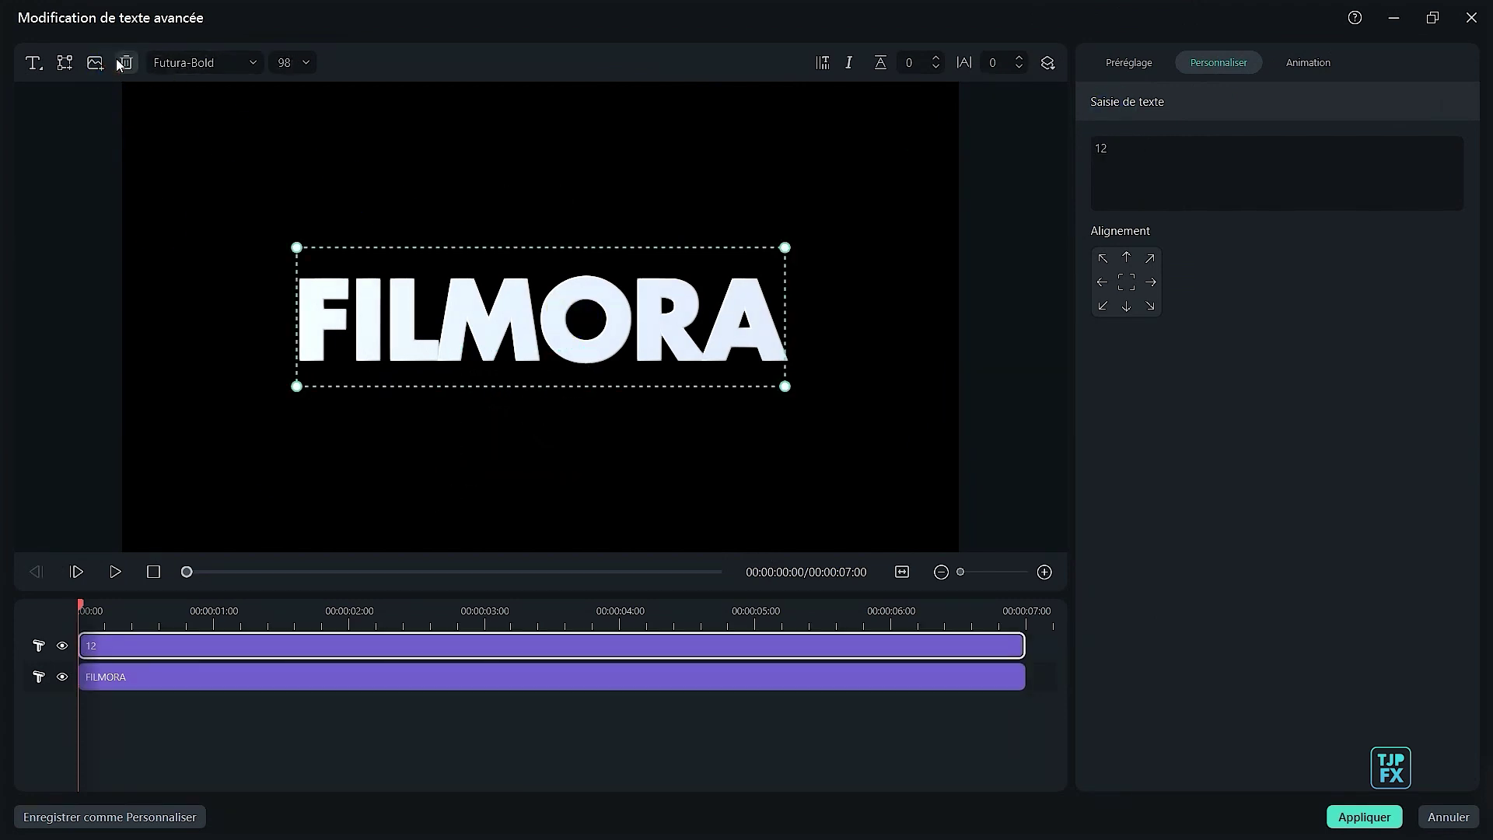
- Add a plain quick text without 3D above FILMORA and replace its placeholder with DON'T FORGET TO
click(33, 66)
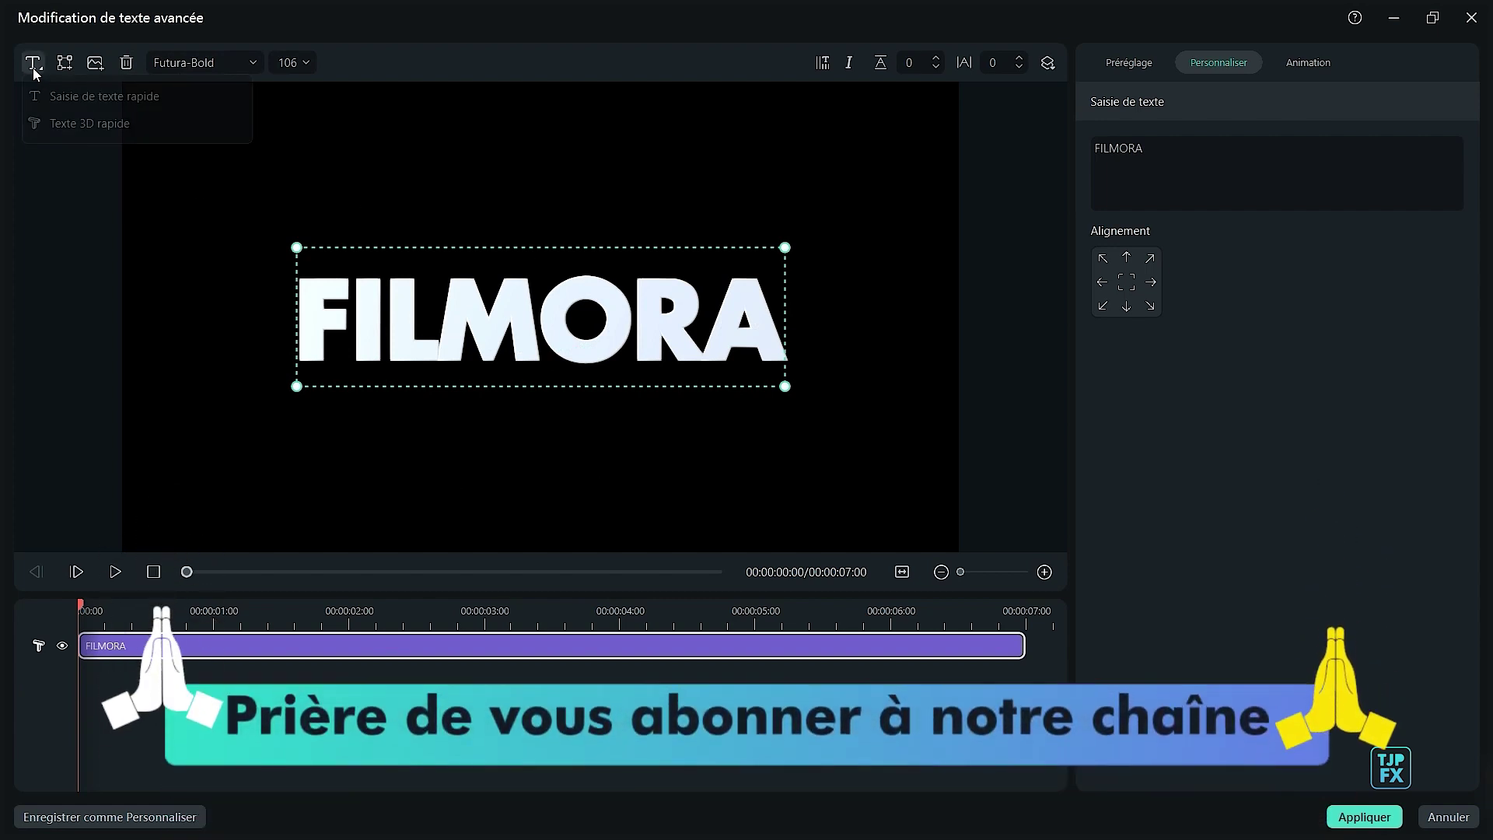
click(85, 96)
drag(780, 380, 776, 269)
click(1170, 158)
key(ctrl+a)
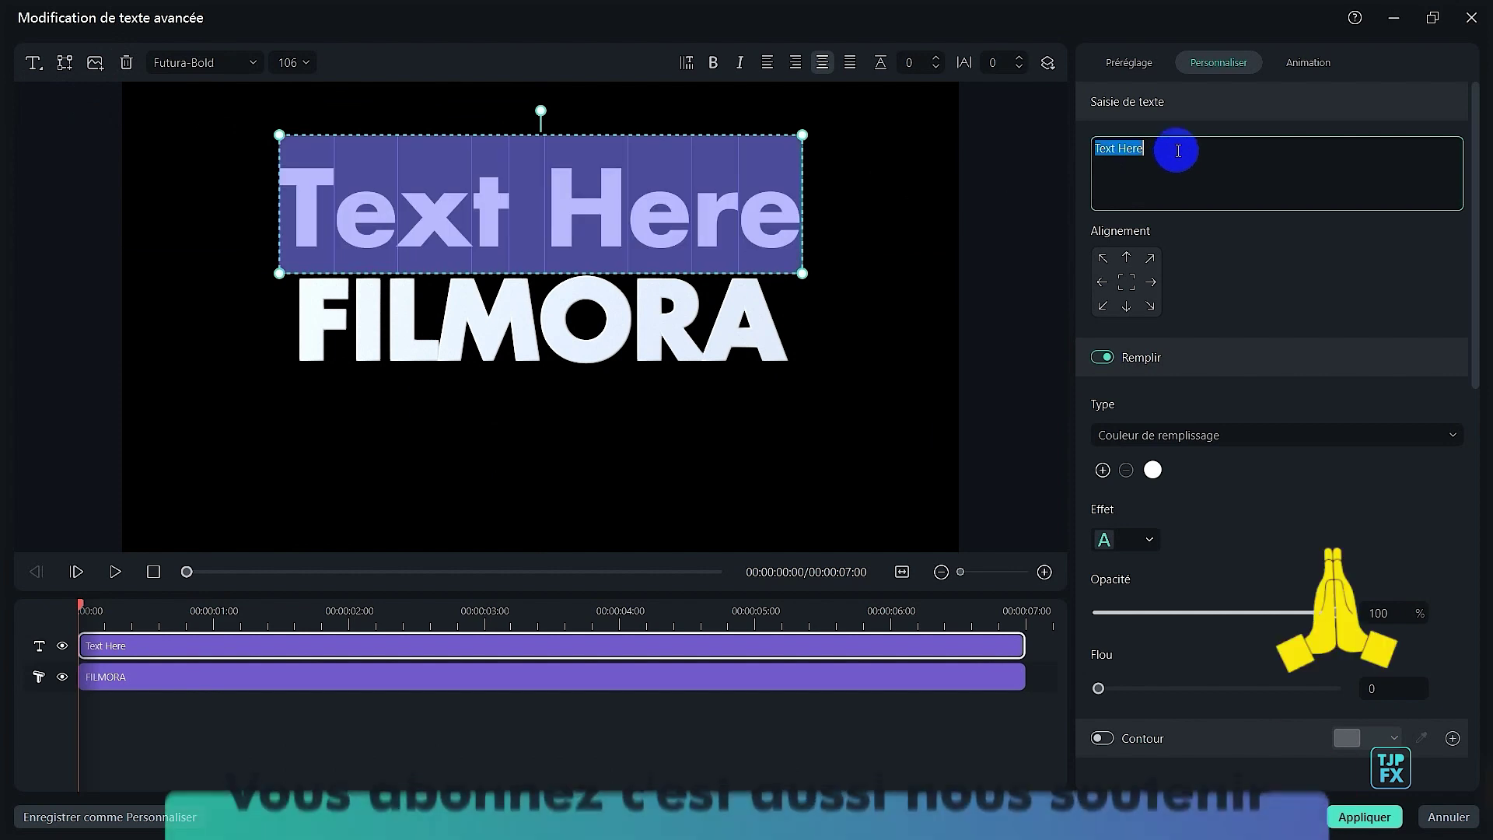
text(DON'T FORGET TO)
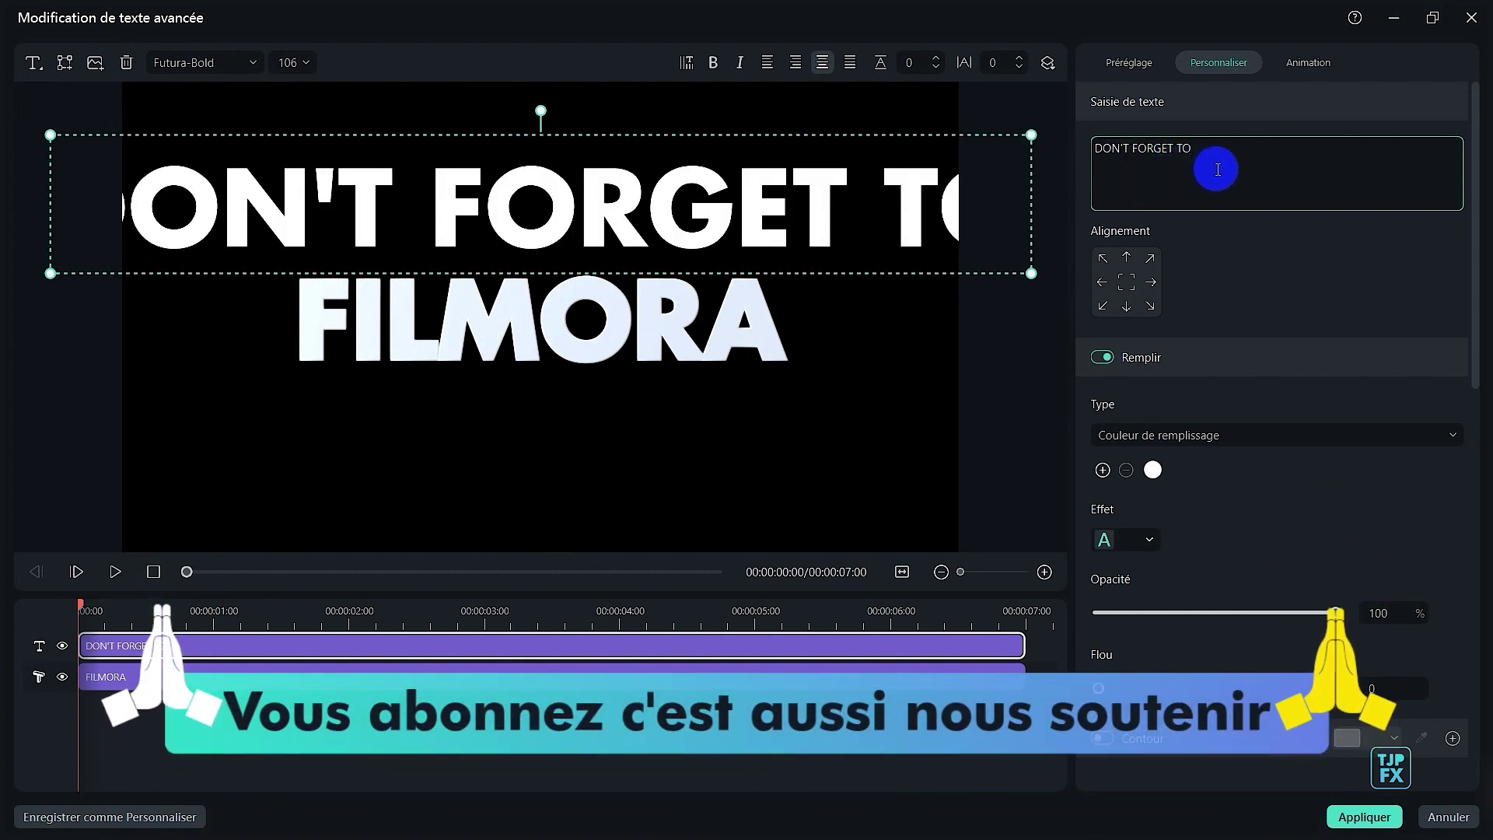
- Set the DON'T FORGET TO text to size 35, after trying size 40
key(ctrl+a)
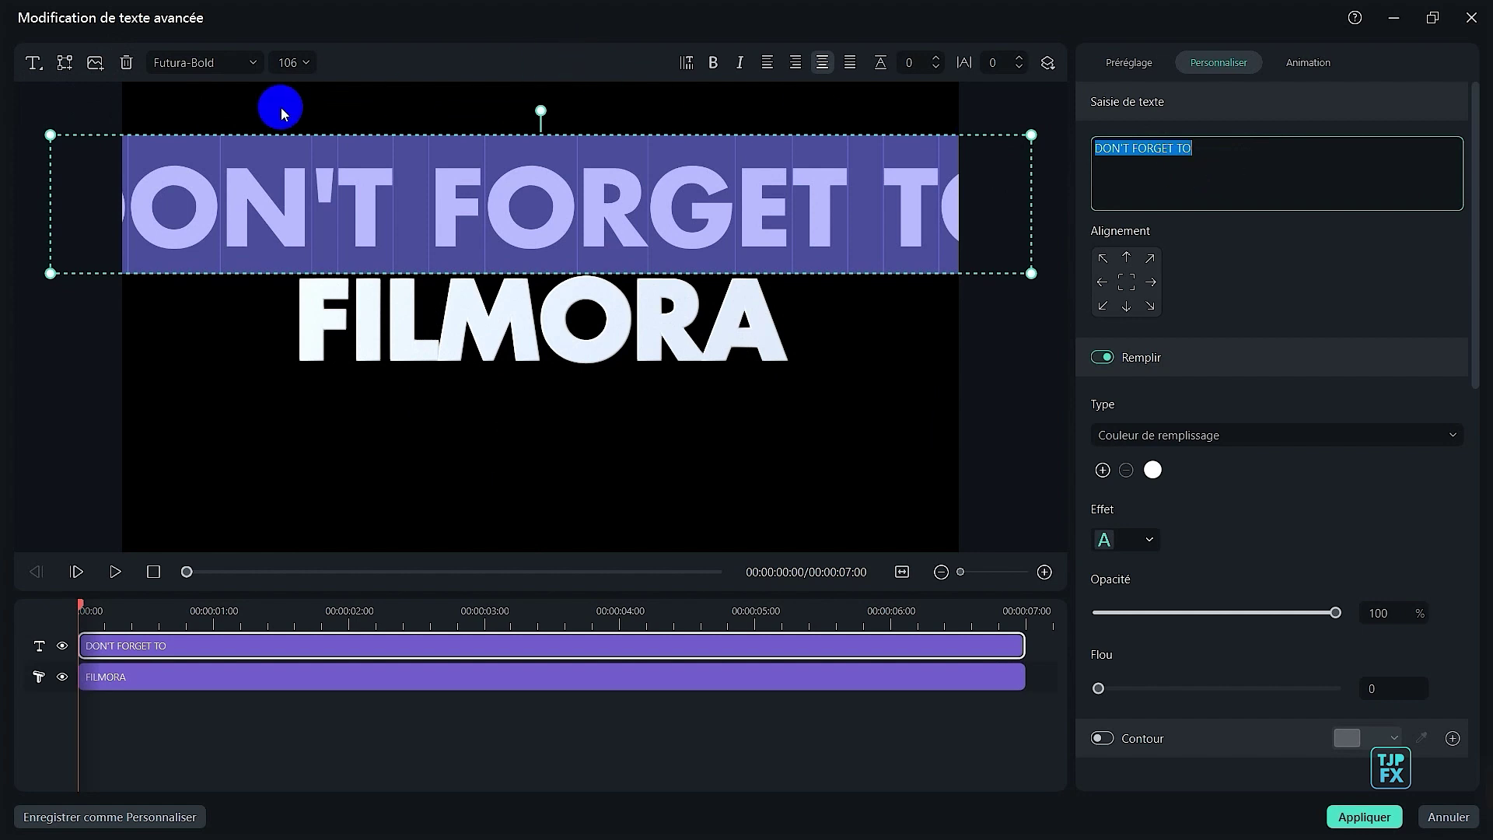
click(286, 63)
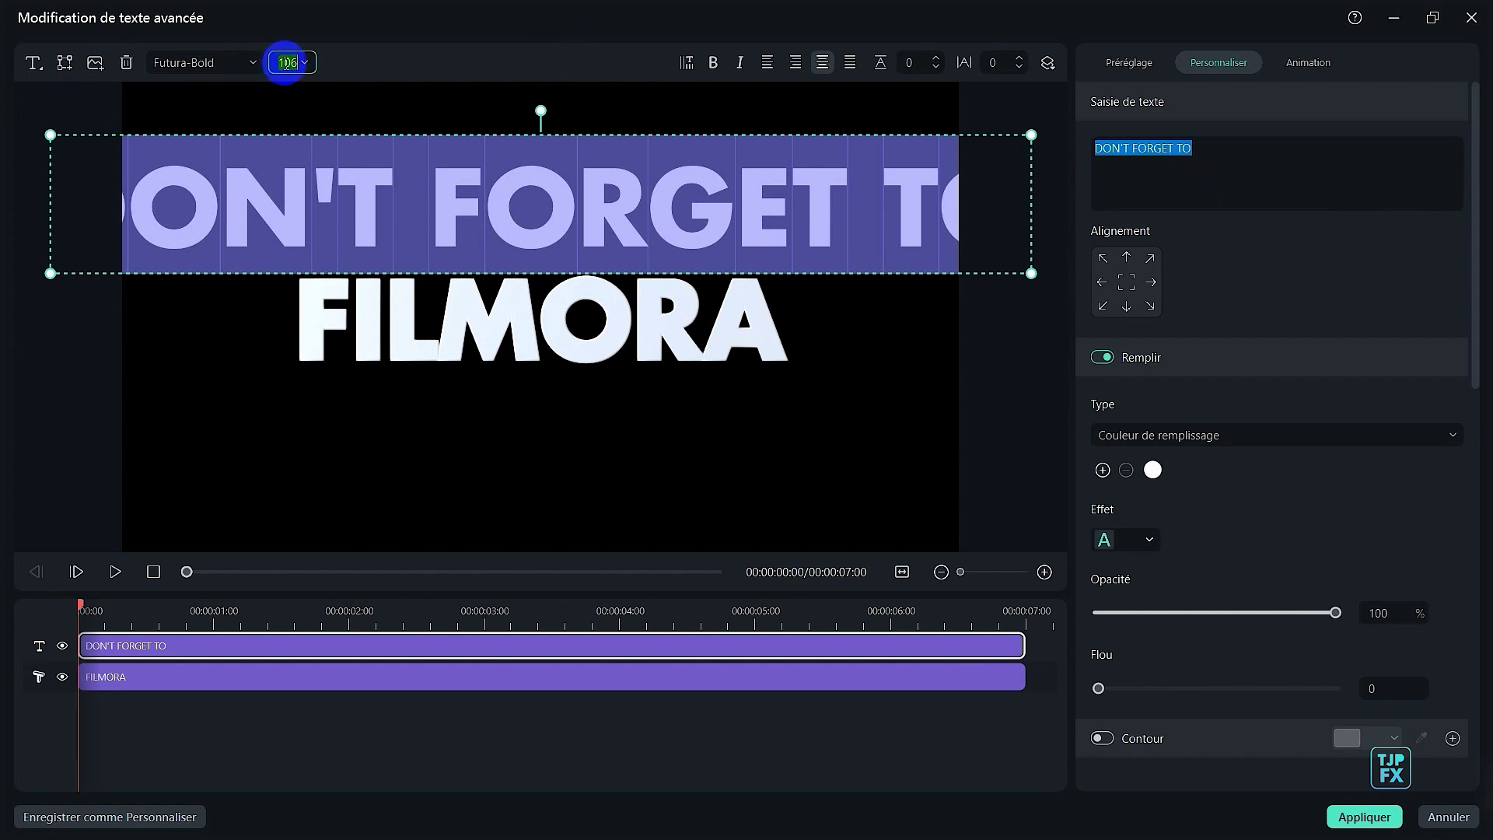
text(40)
click(295, 65)
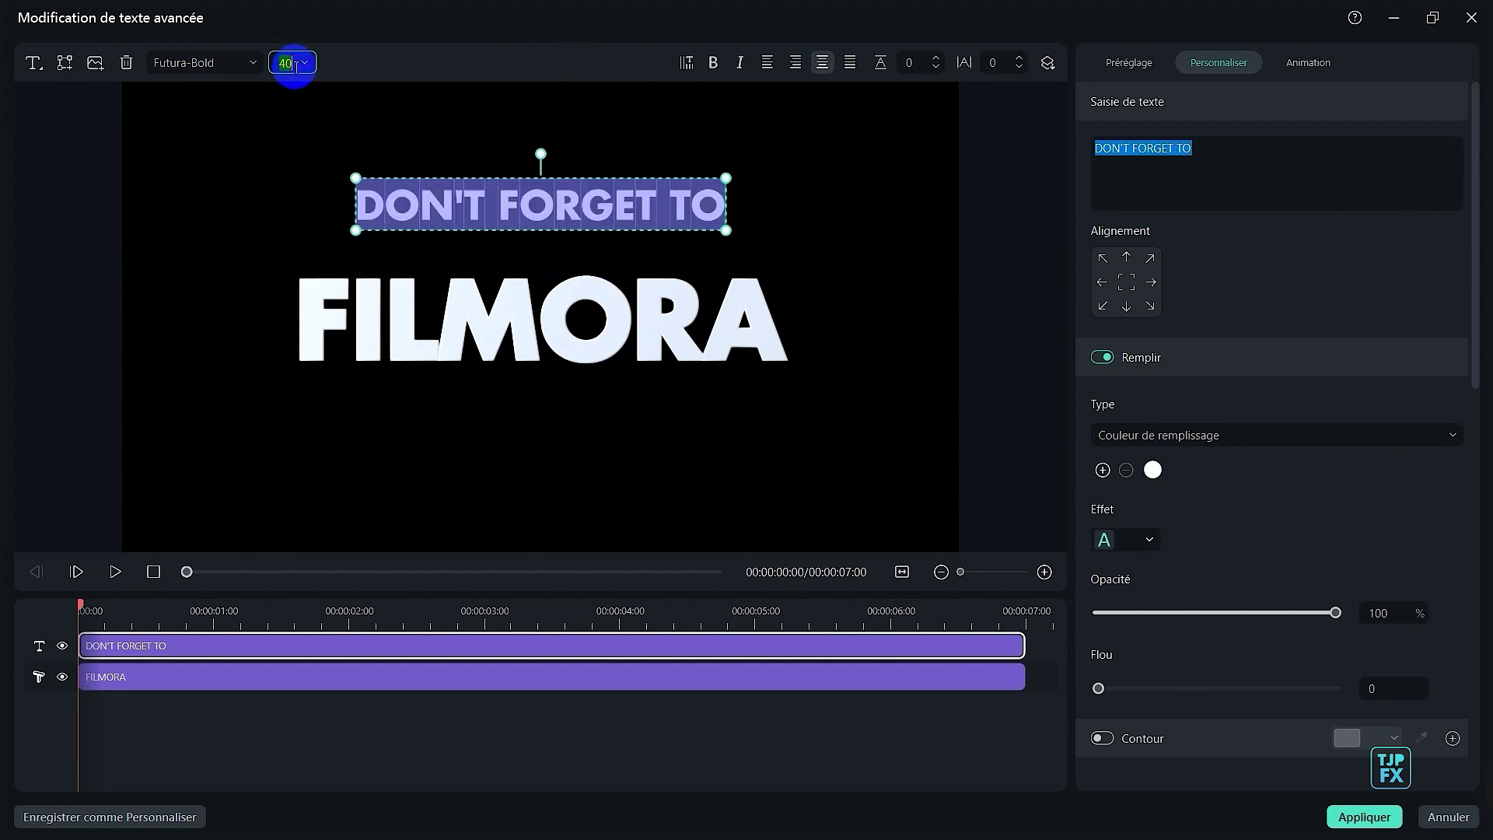
text(35)
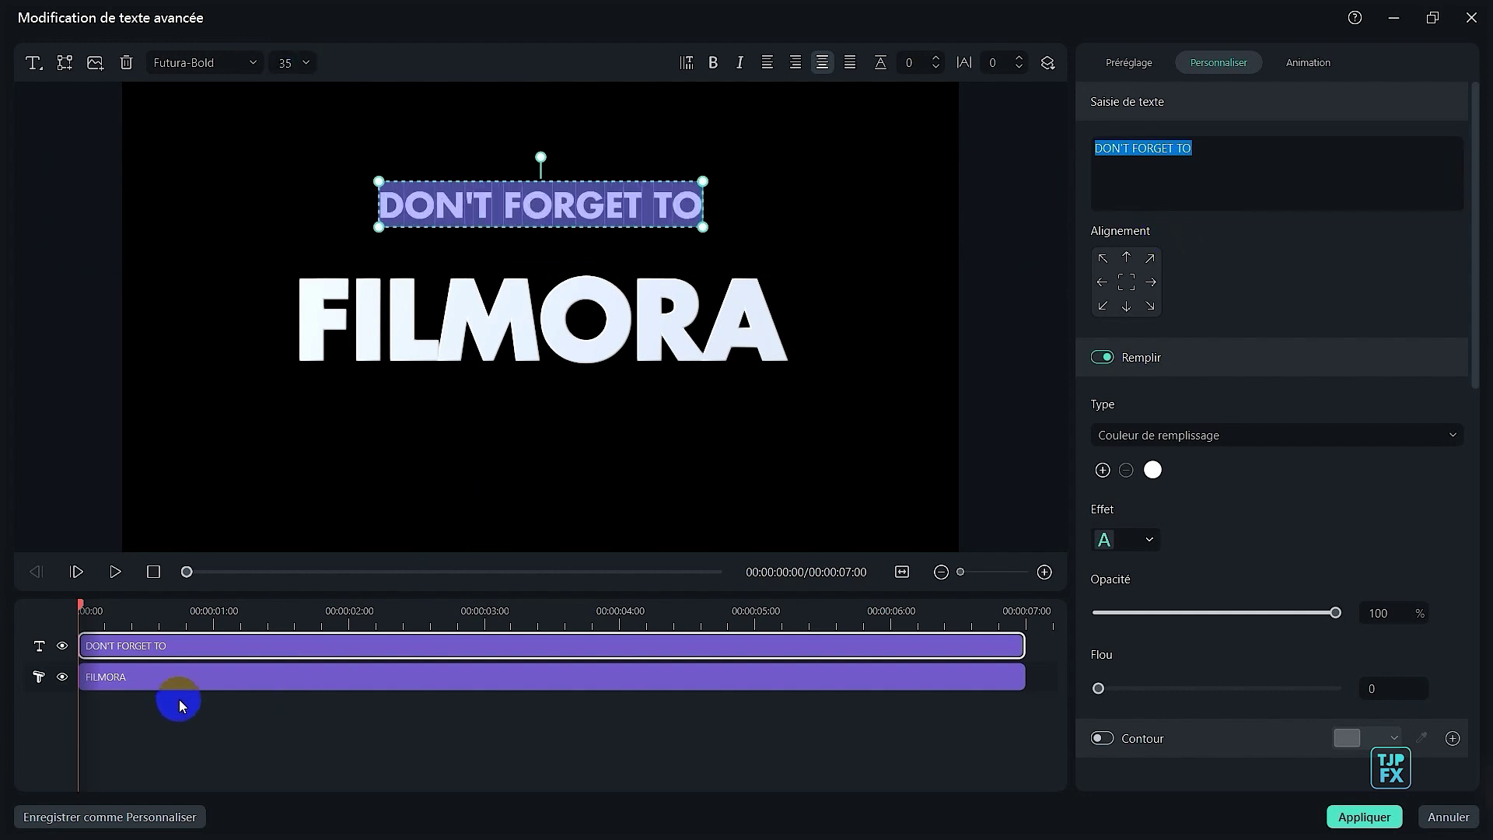
- Add a second plain quick text without 3D reading THEIR and place it centred below FILMORA
click(33, 66)
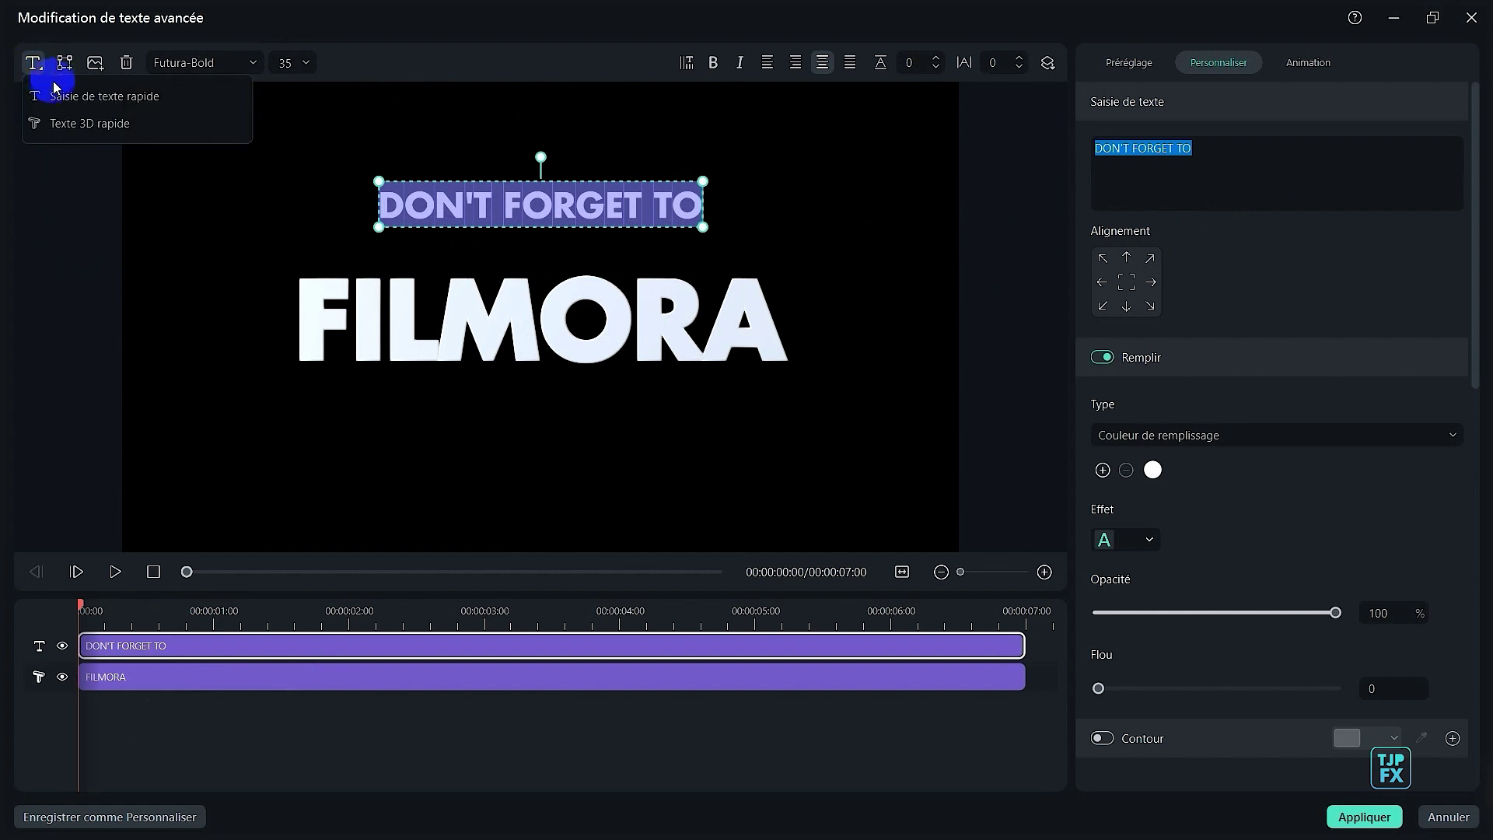
click(66, 94)
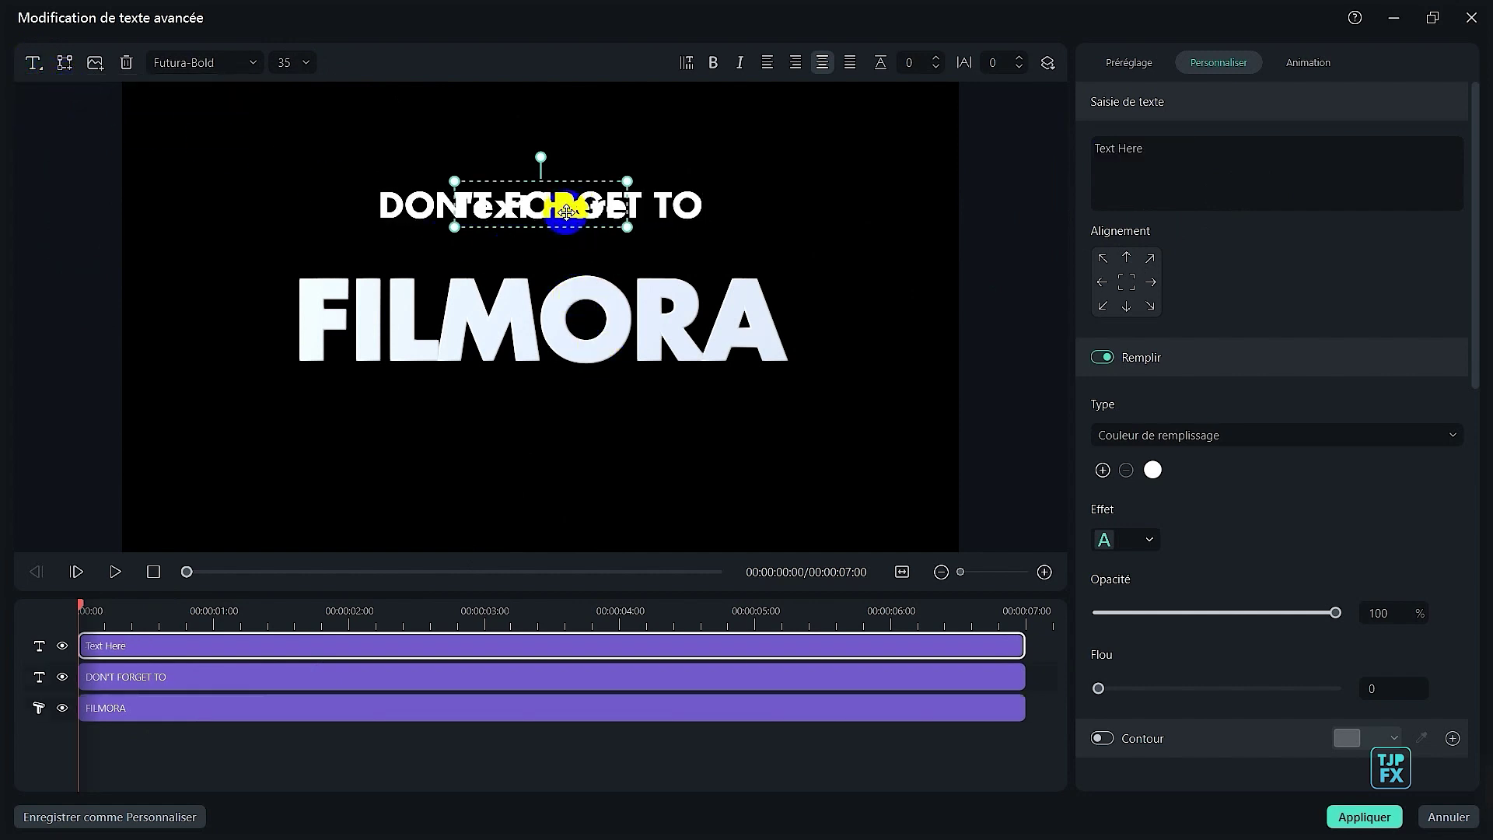
drag(567, 232, 607, 300)
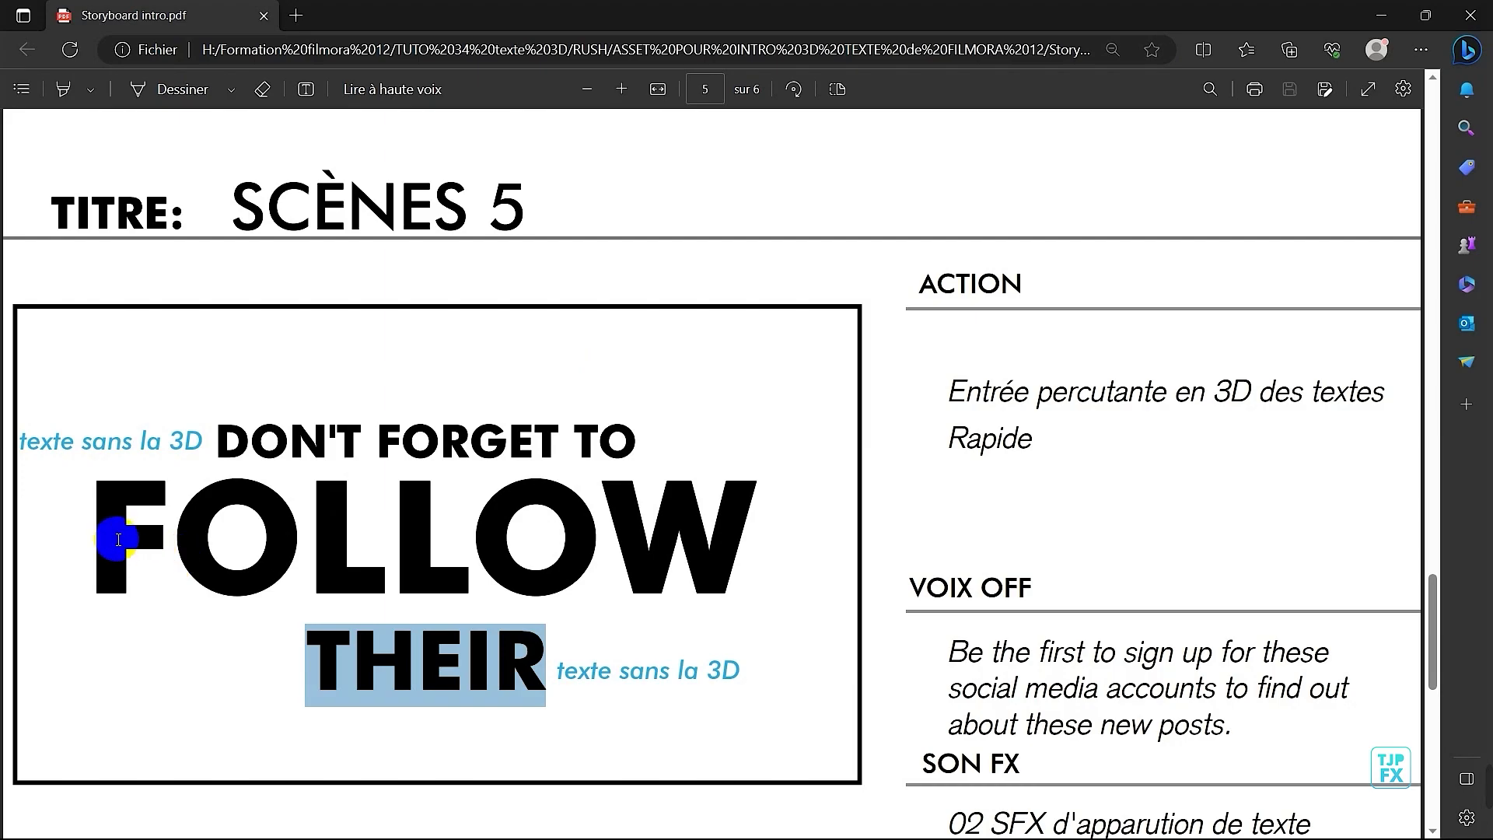
- Replace the FILMORA line with FOLLOW from the storyboard's Scene 5 page and preview the title at 00:00:01:26
drag(102, 527, 596, 529)
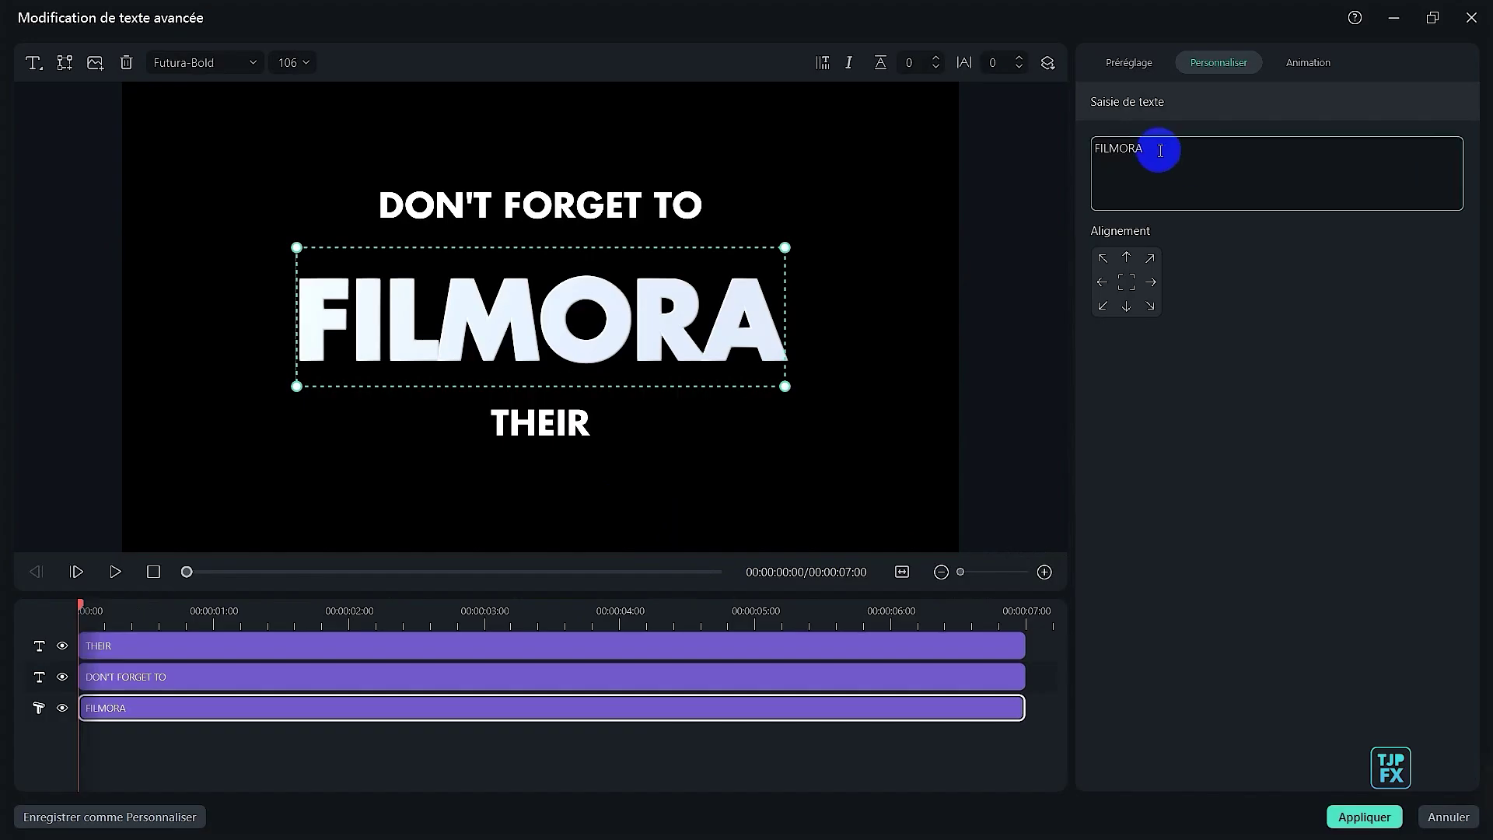
text(FOLLOW)
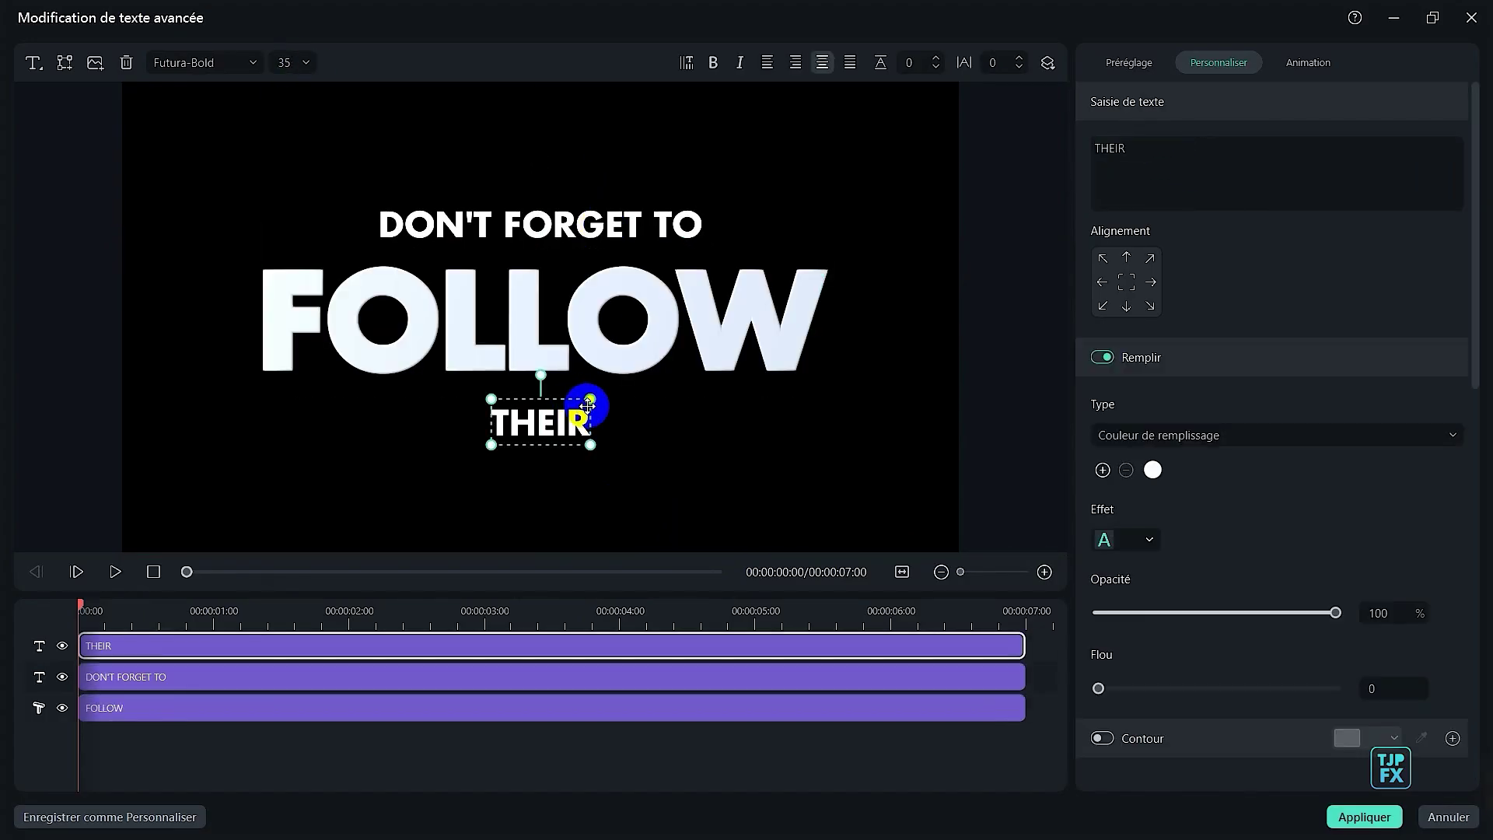
click(323, 610)
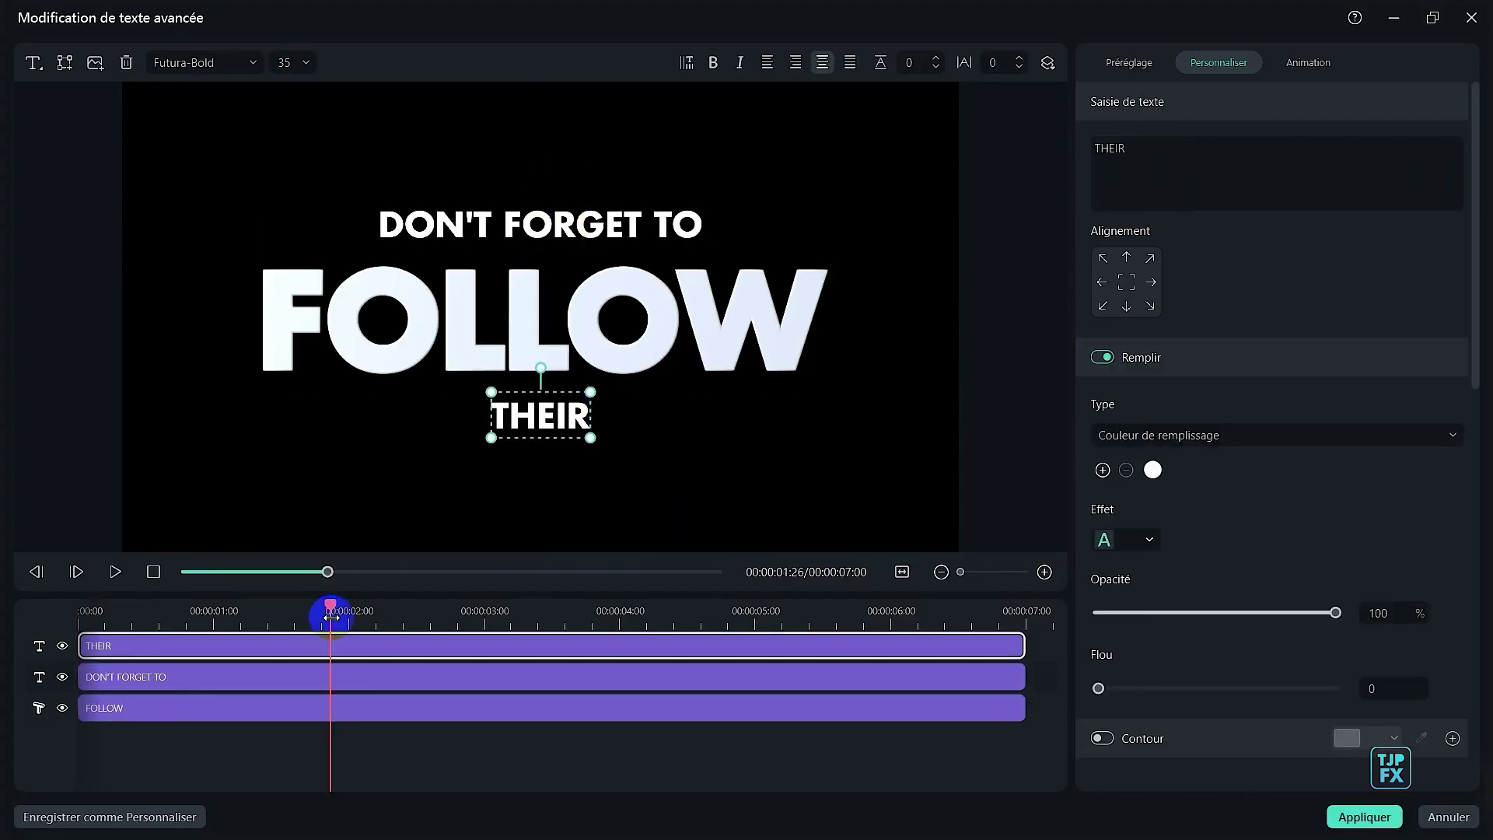
- Place the Storyboard-intro image after the last title on the timeline and scale it to 45,24 %
drag(267, 360, 506, 700)
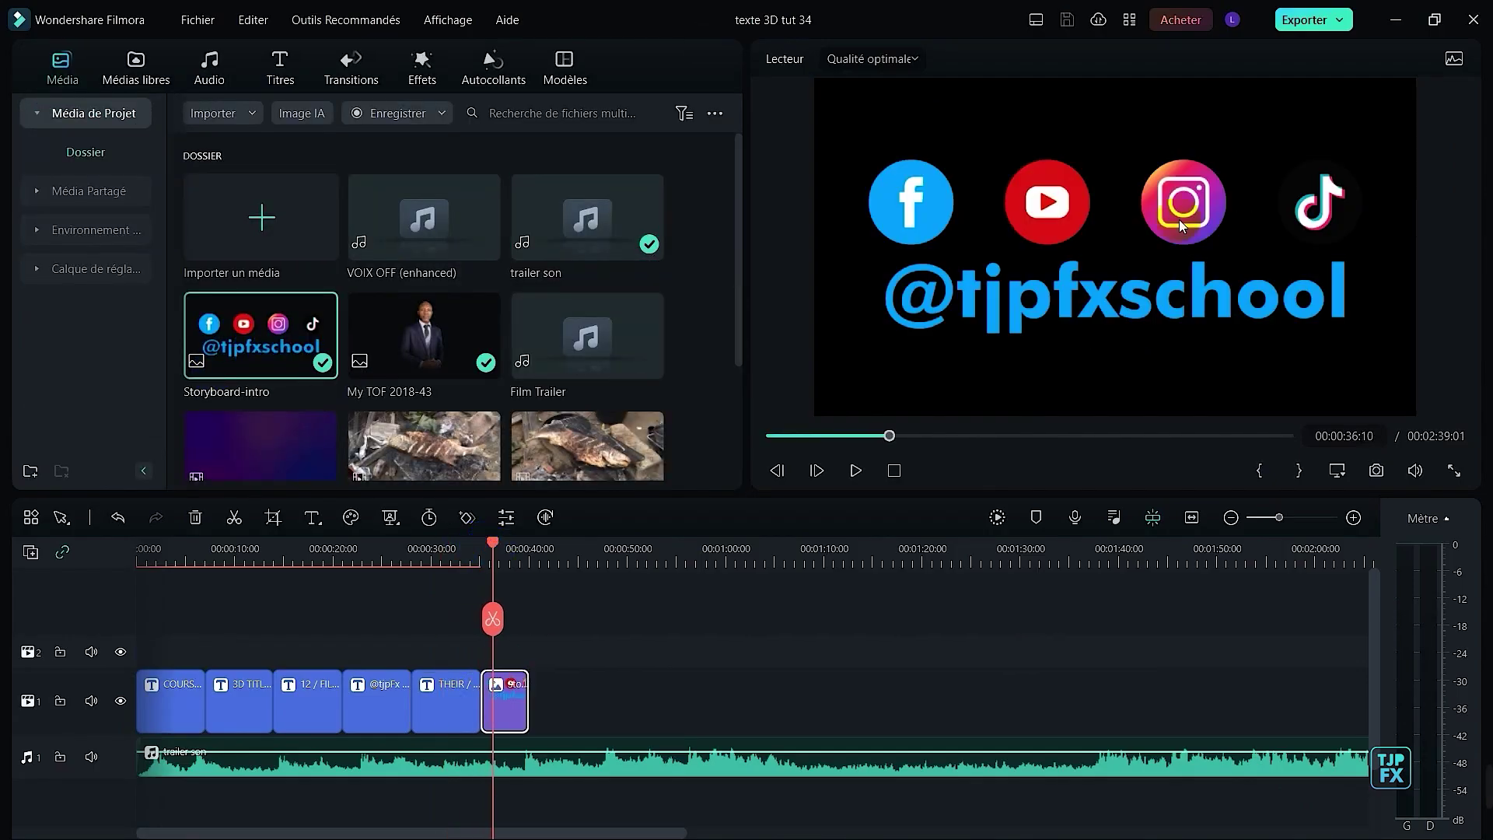
double_click(1182, 225)
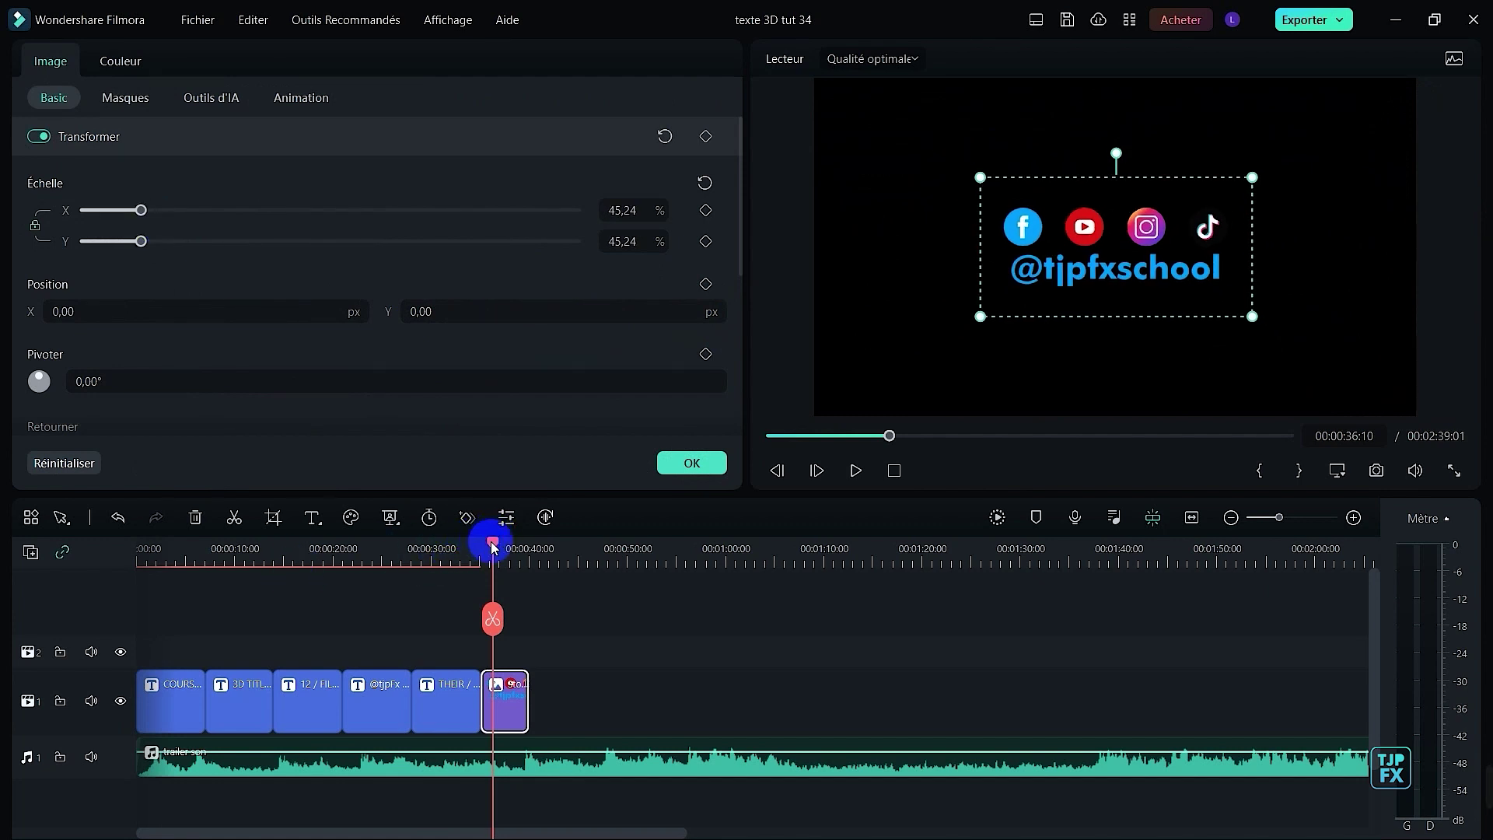
drag(493, 542, 45, 593)
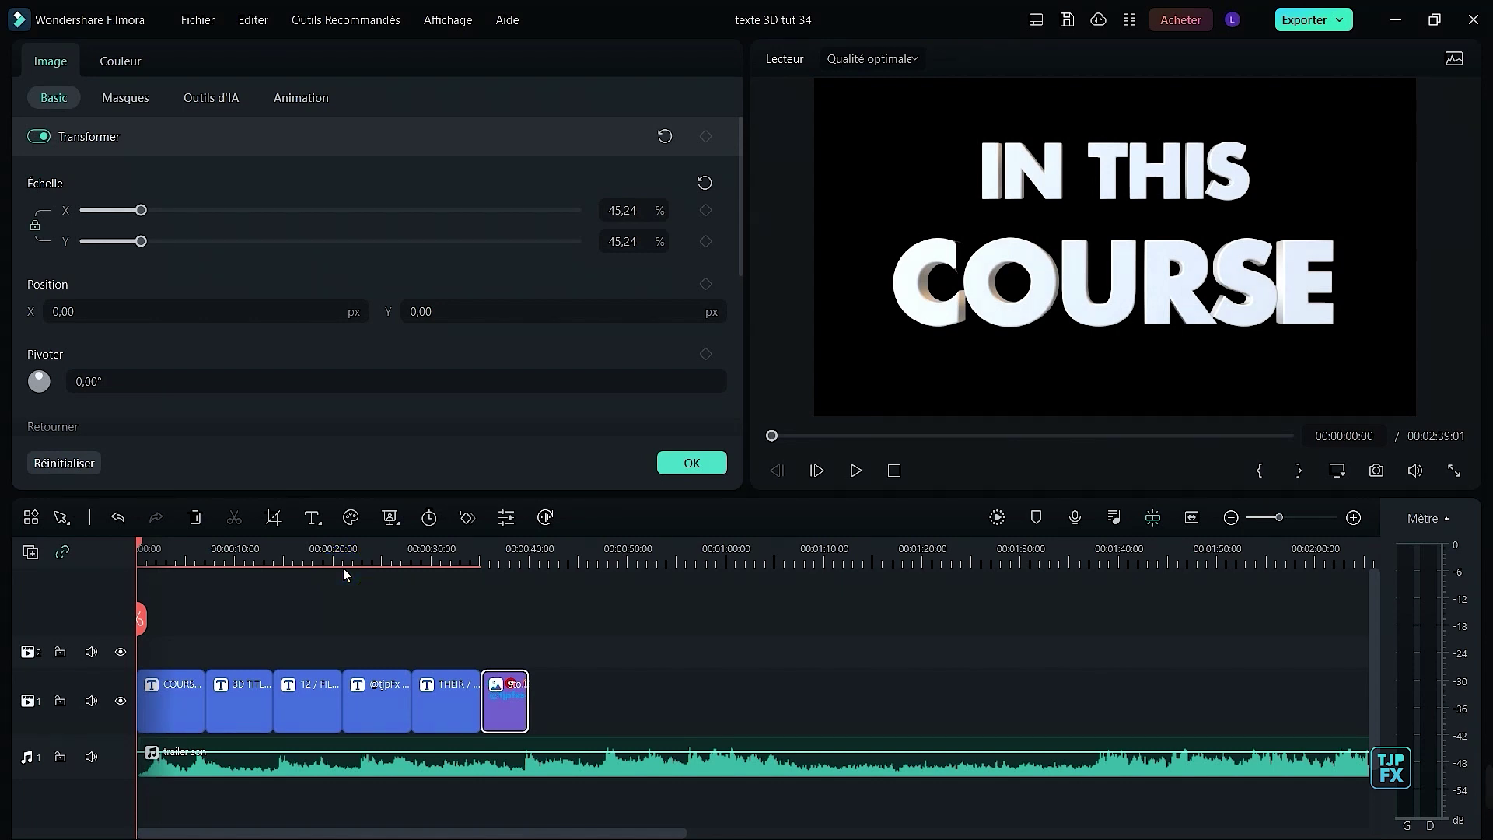
click(682, 470)
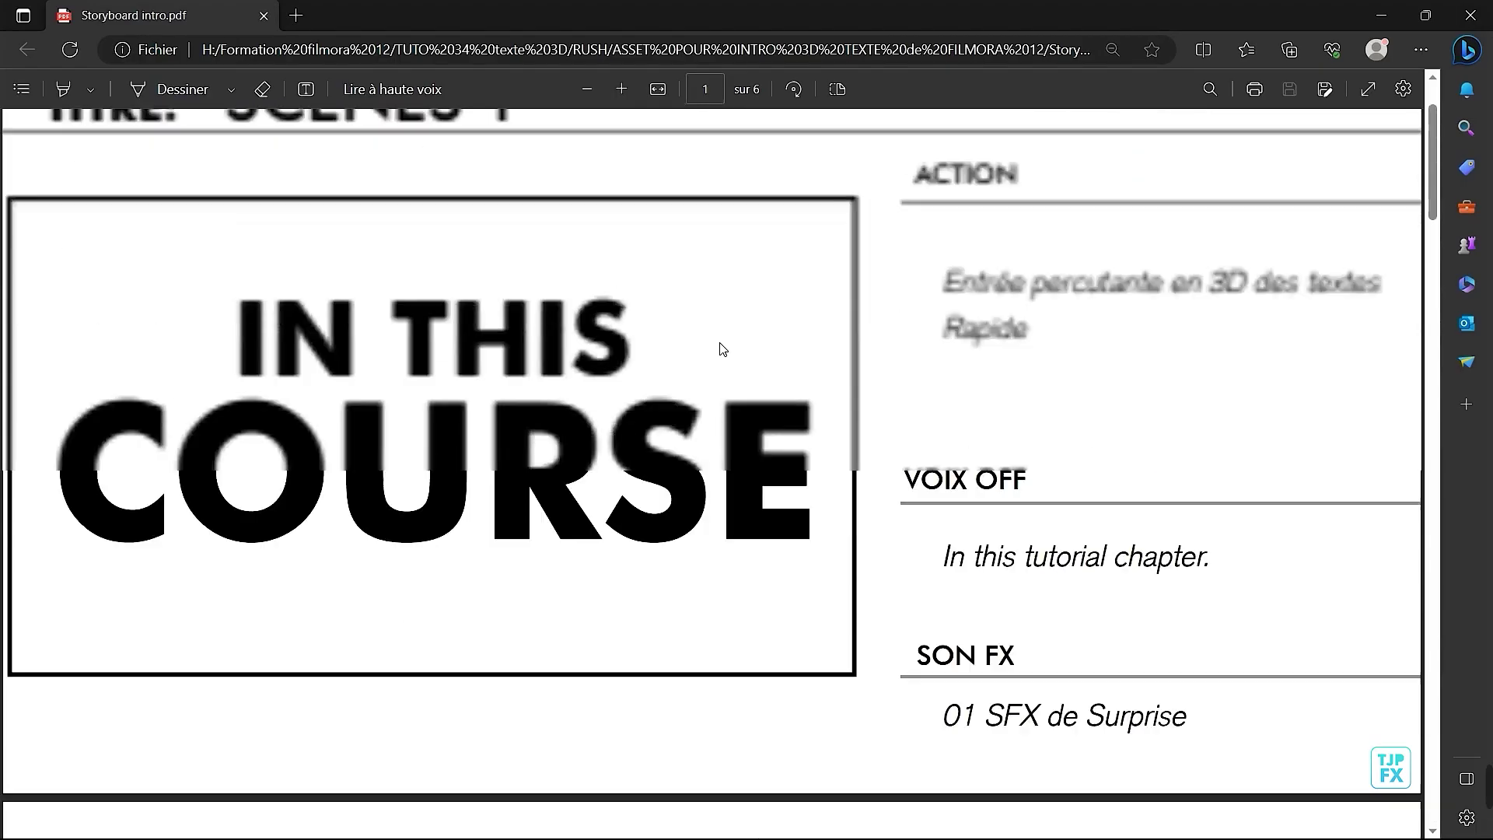
- Add Scene 1's 01 SFX de Surprise at the start of a second audio track and shift the trailer son clip about 3 seconds later
scroll(723, 350, up, 1)
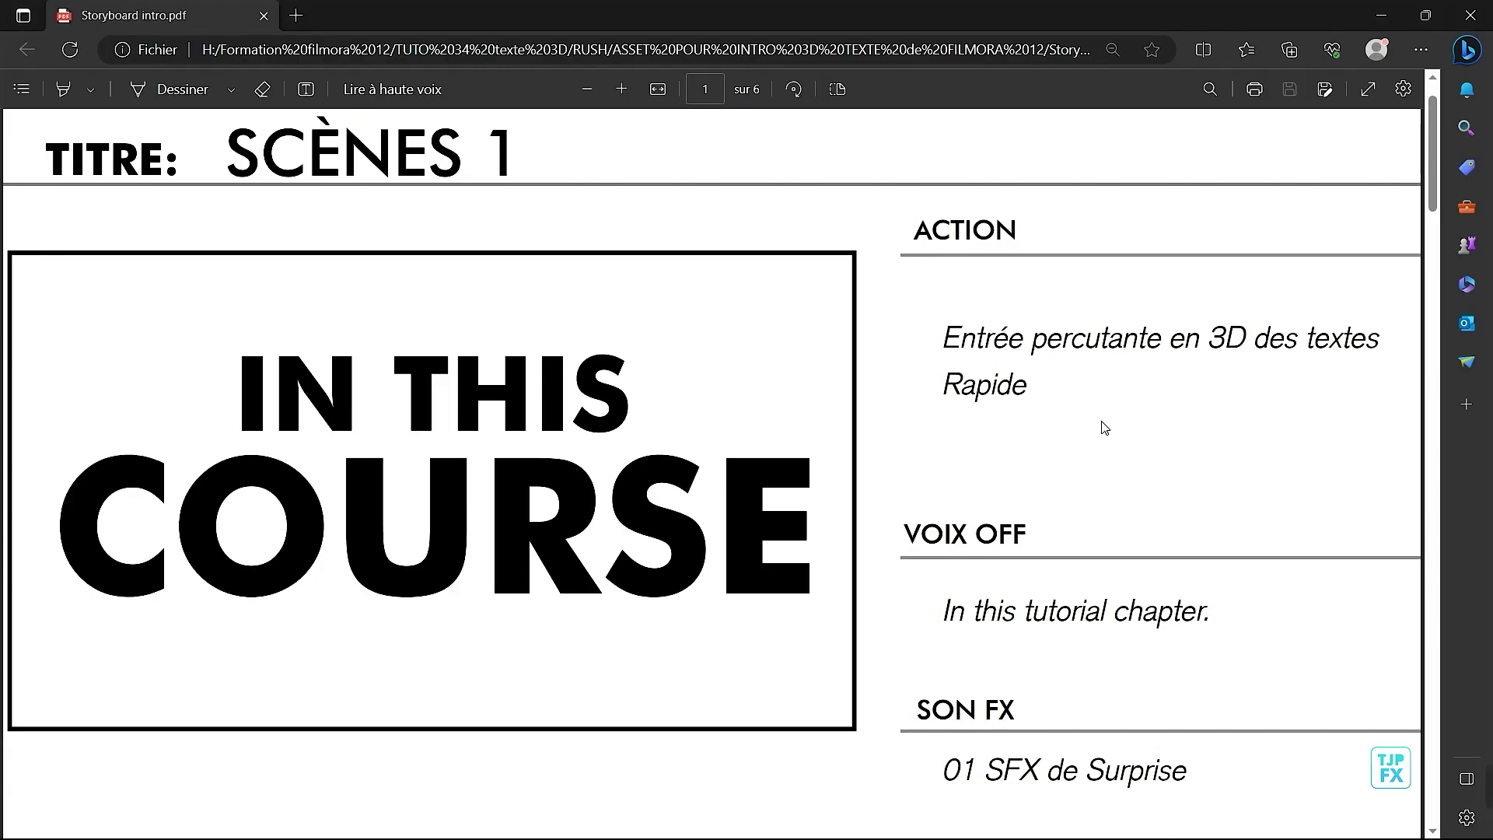
scroll(1105, 427, down, 3)
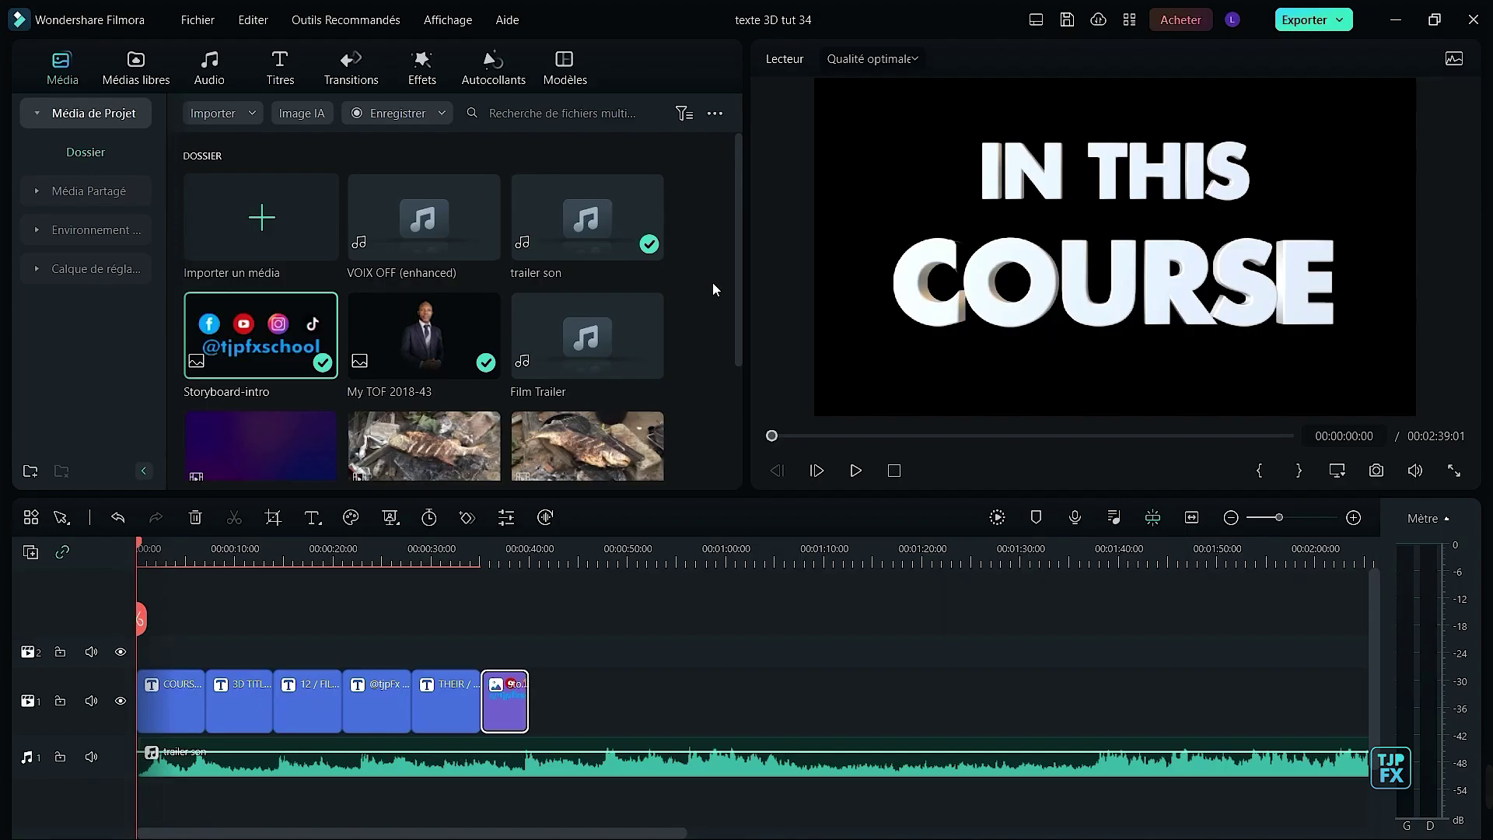
drag(735, 199, 748, 354)
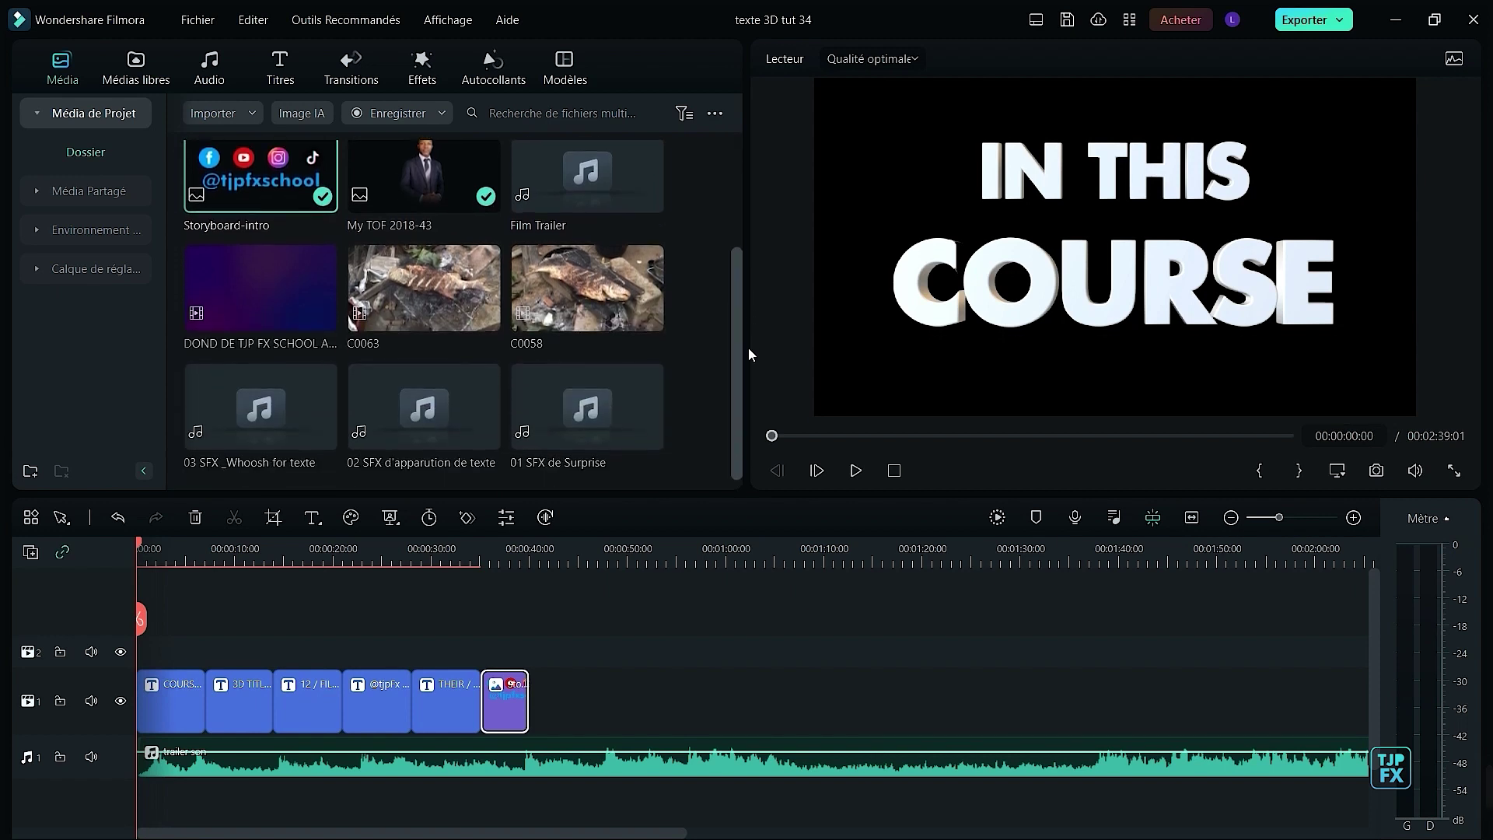
drag(569, 422, 158, 752)
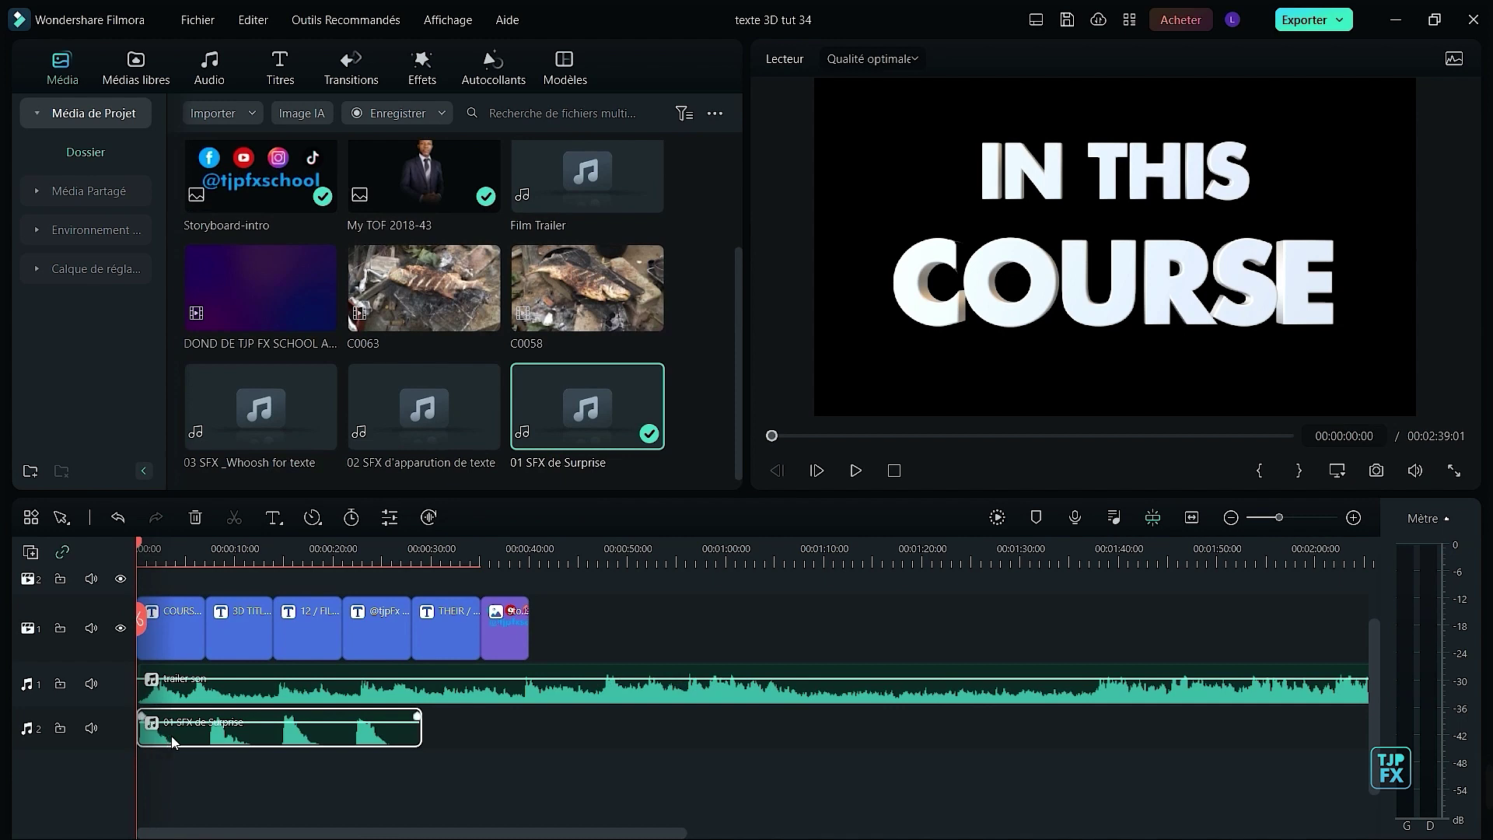
drag(202, 692, 228, 690)
- Open the IN THIS COURSE title for advanced editing and give both lines the entrance animation Descente...tation Z
click(187, 640)
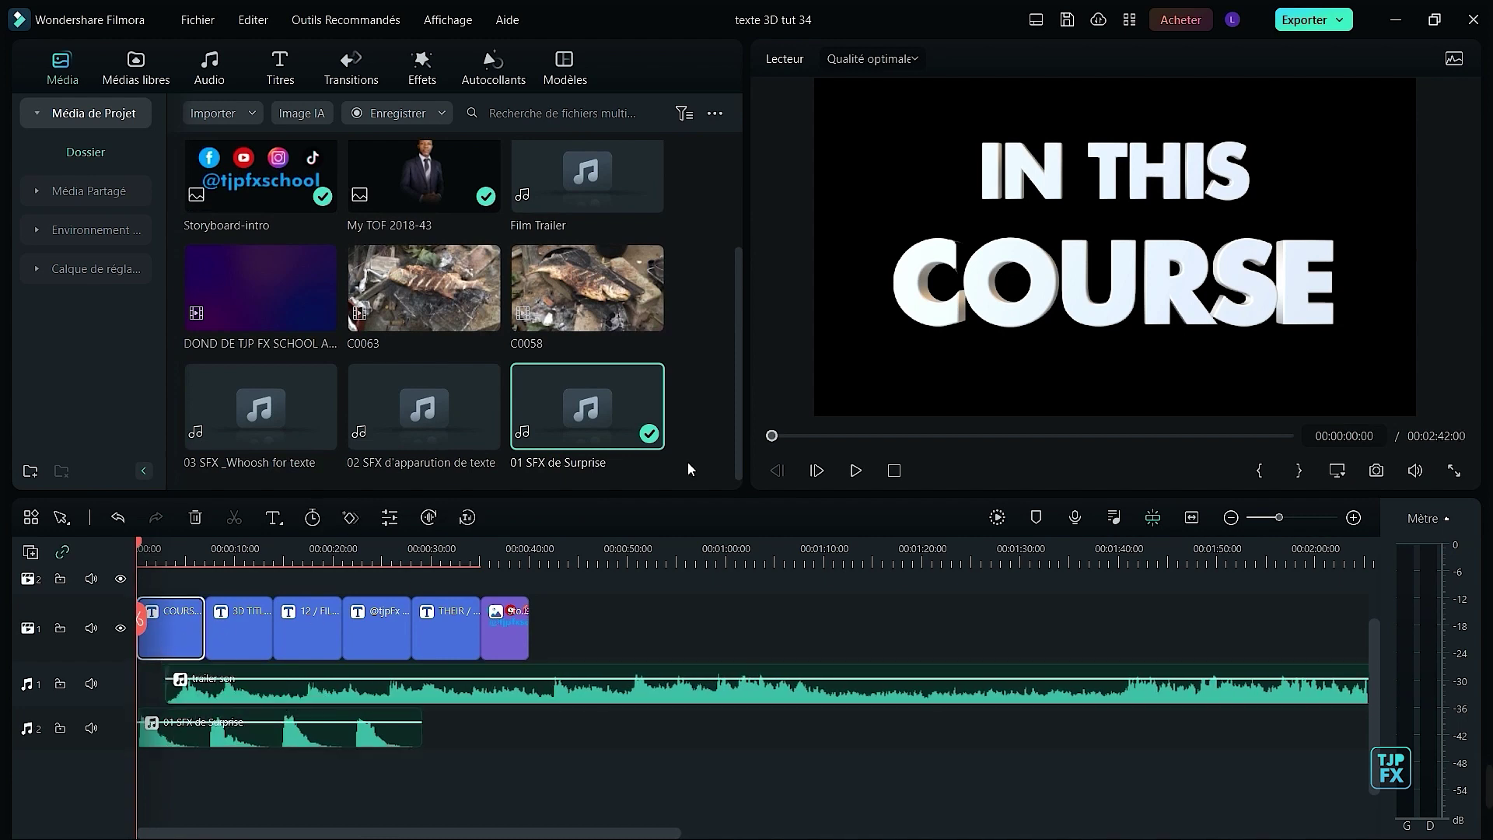
click(391, 519)
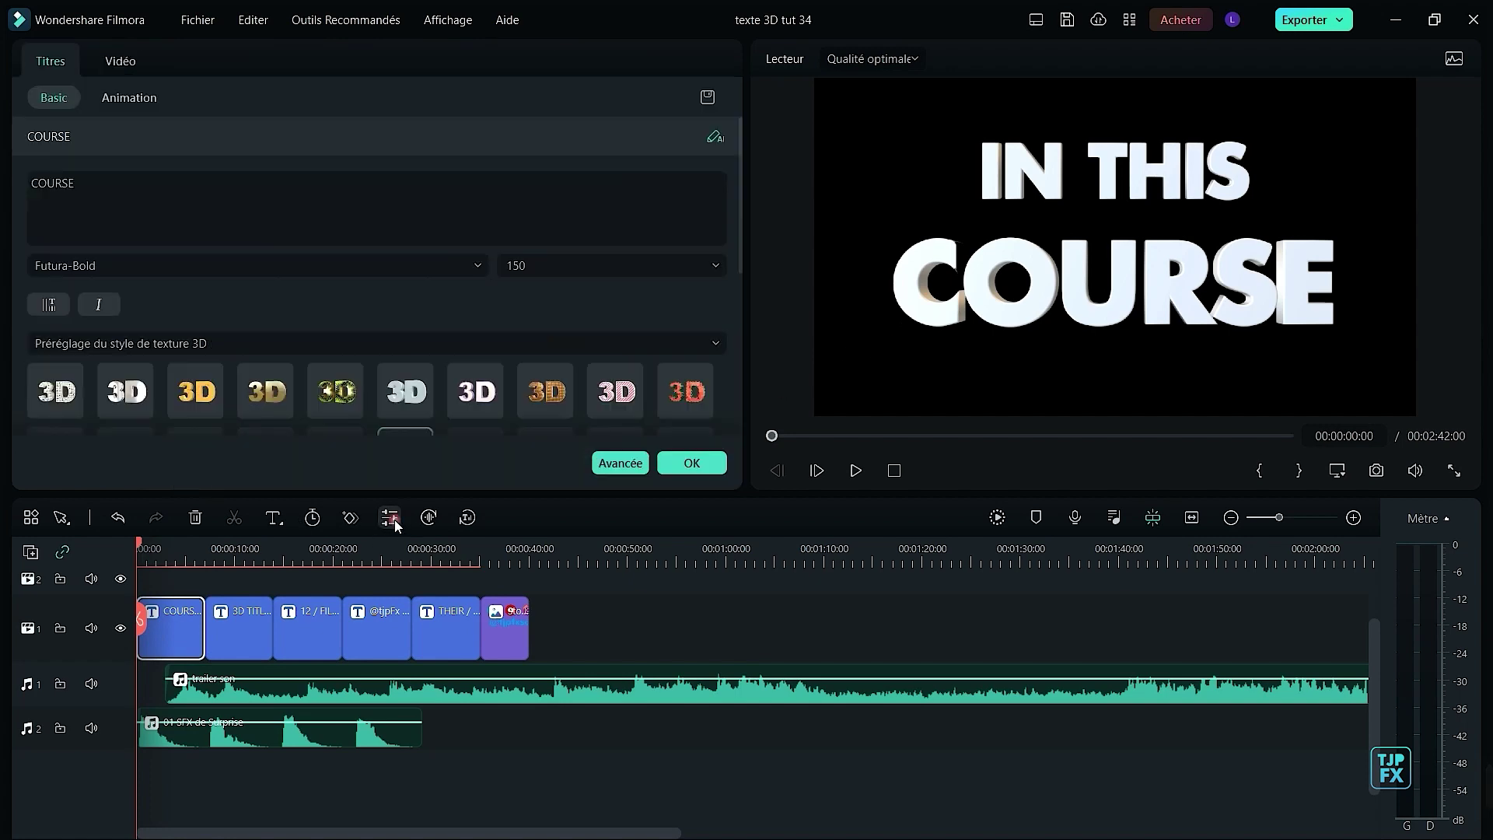
click(622, 464)
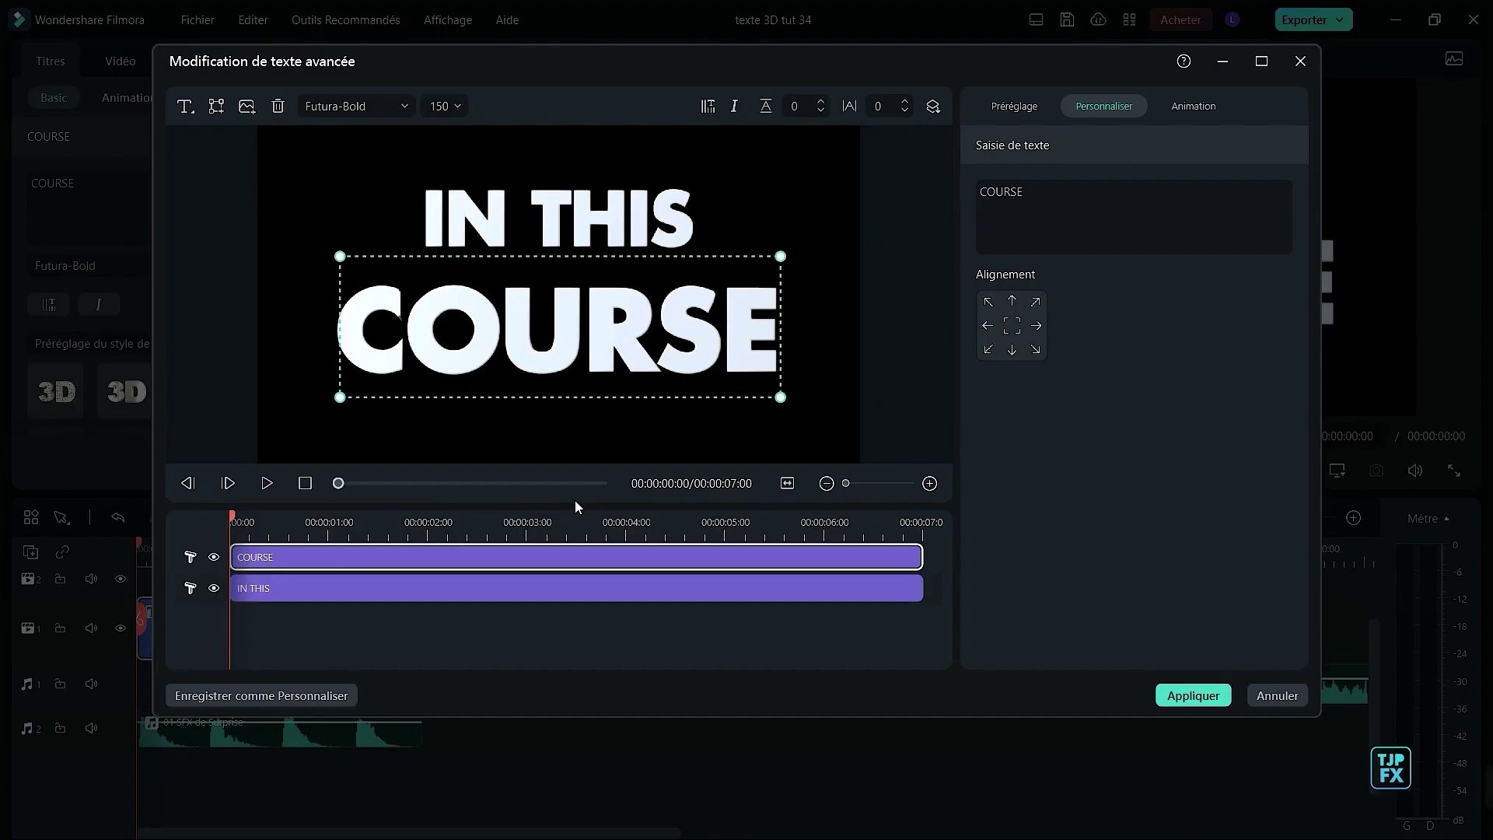
click(1207, 107)
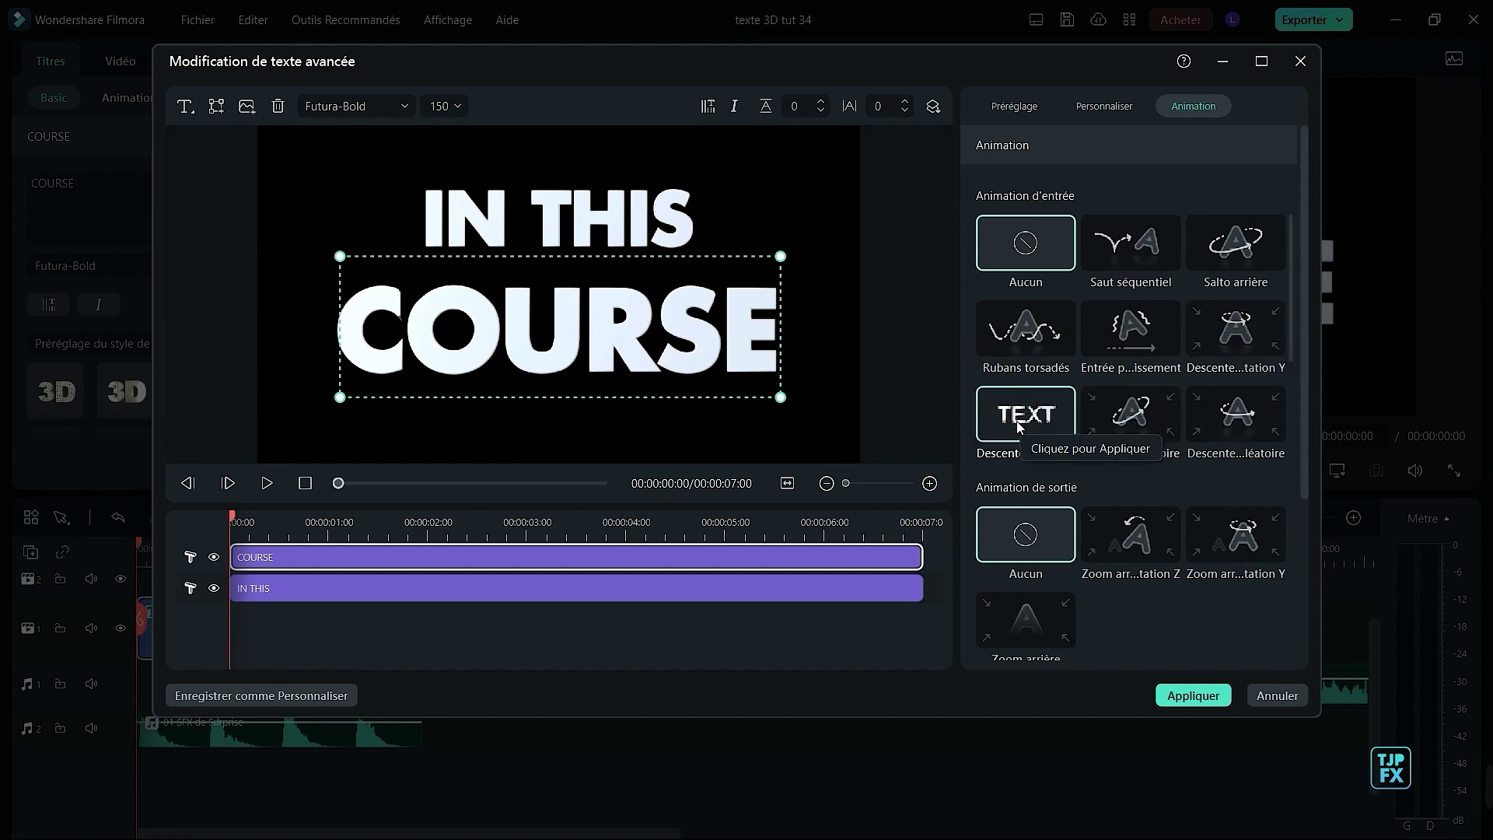
ctrl+click(768, 591)
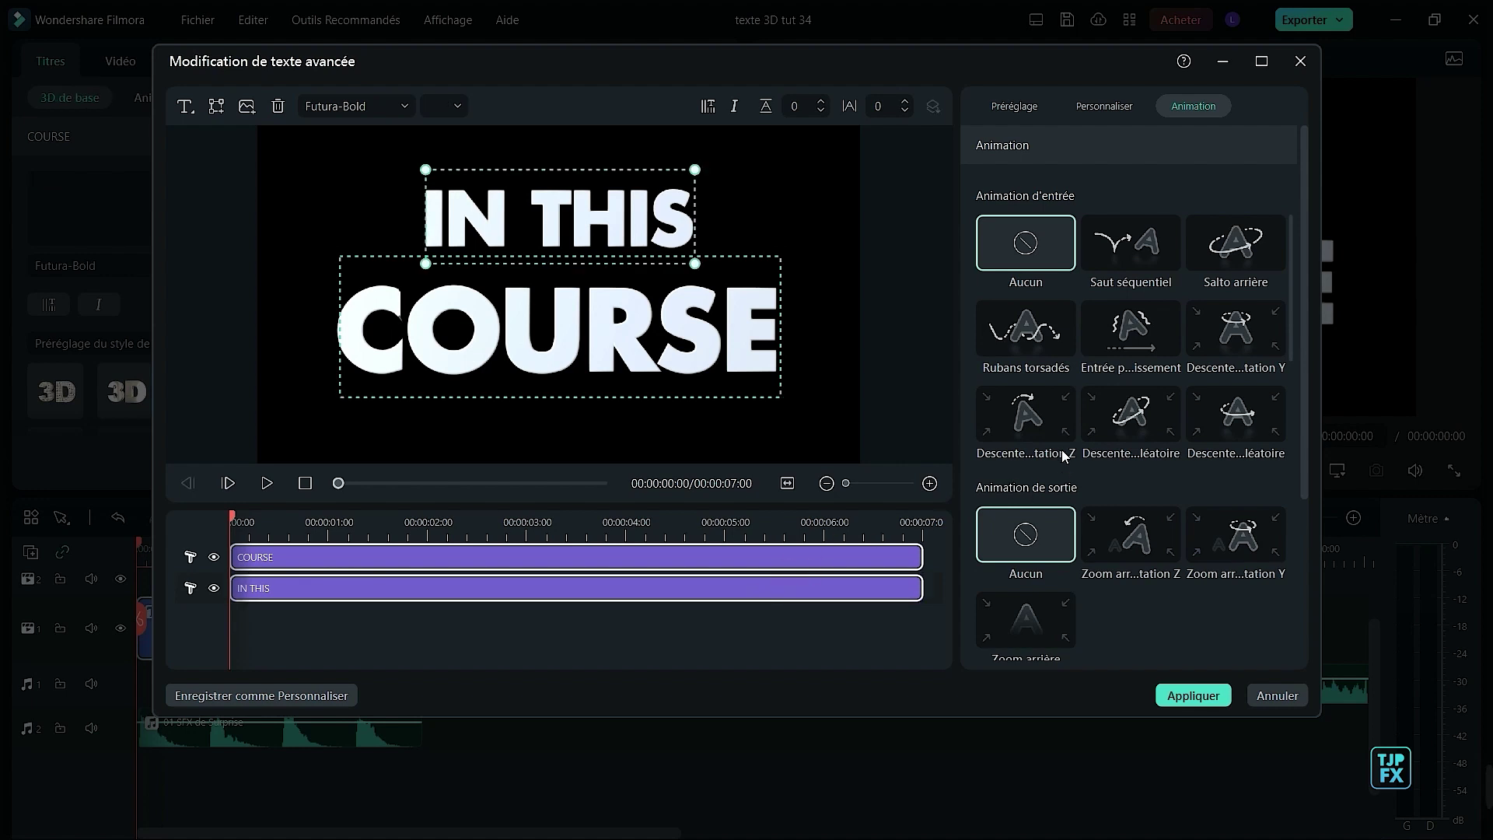
click(1016, 429)
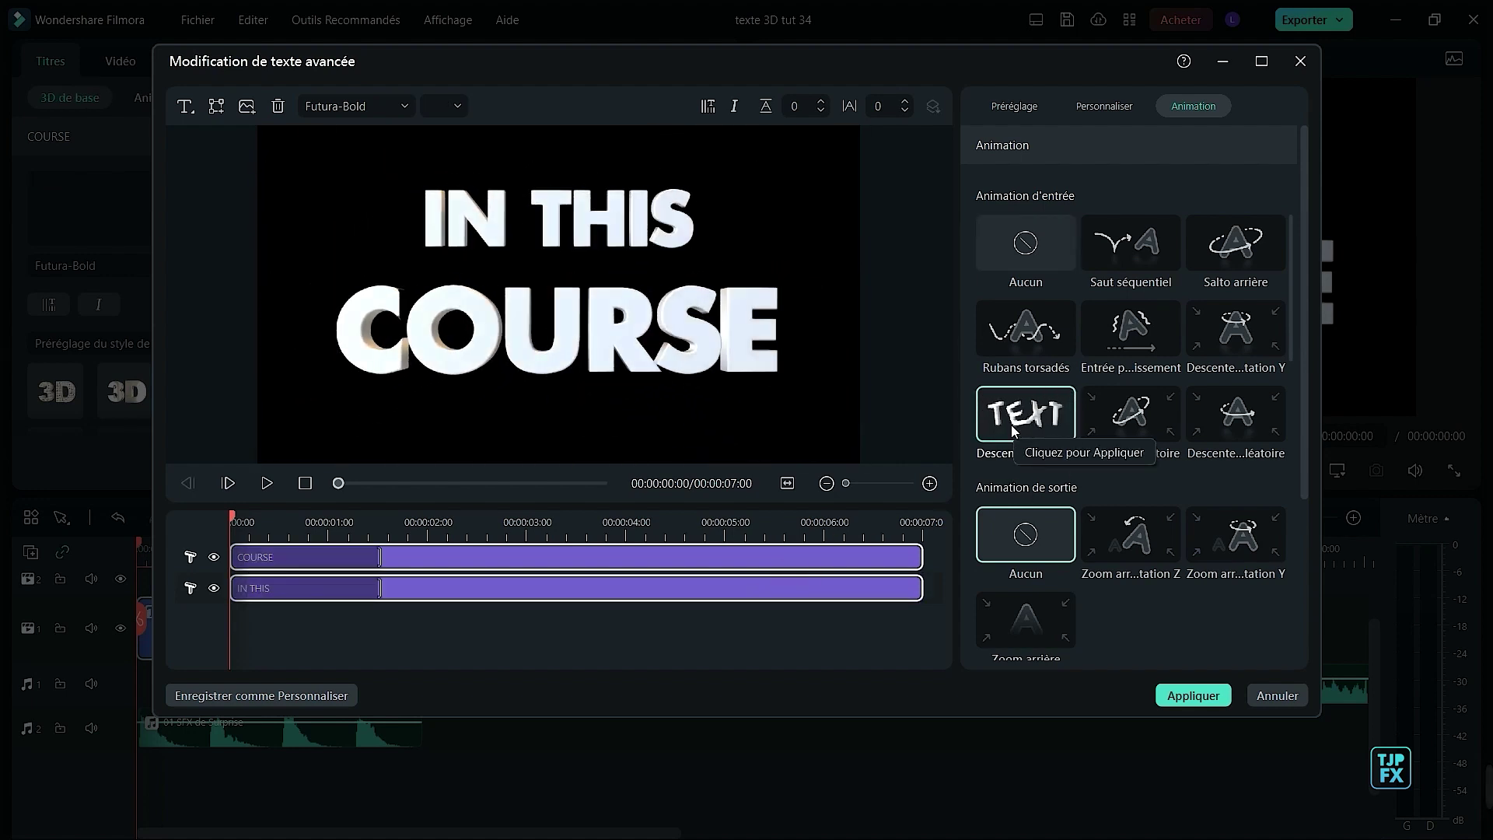
click(1013, 430)
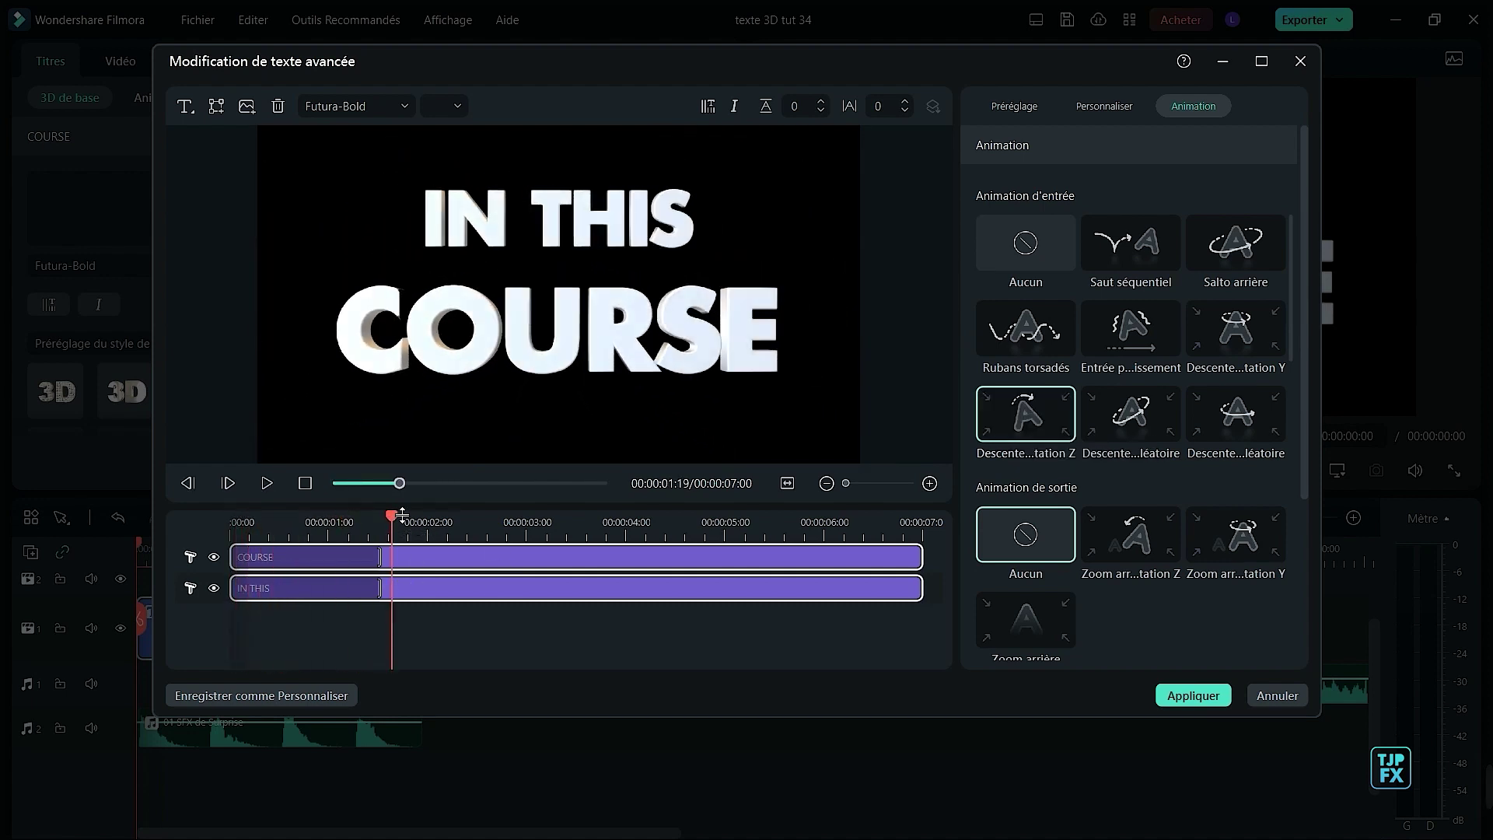
- Play the entrance animation from the start and apply the edits to the IN THIS COURSE title
drag(391, 526, 222, 554)
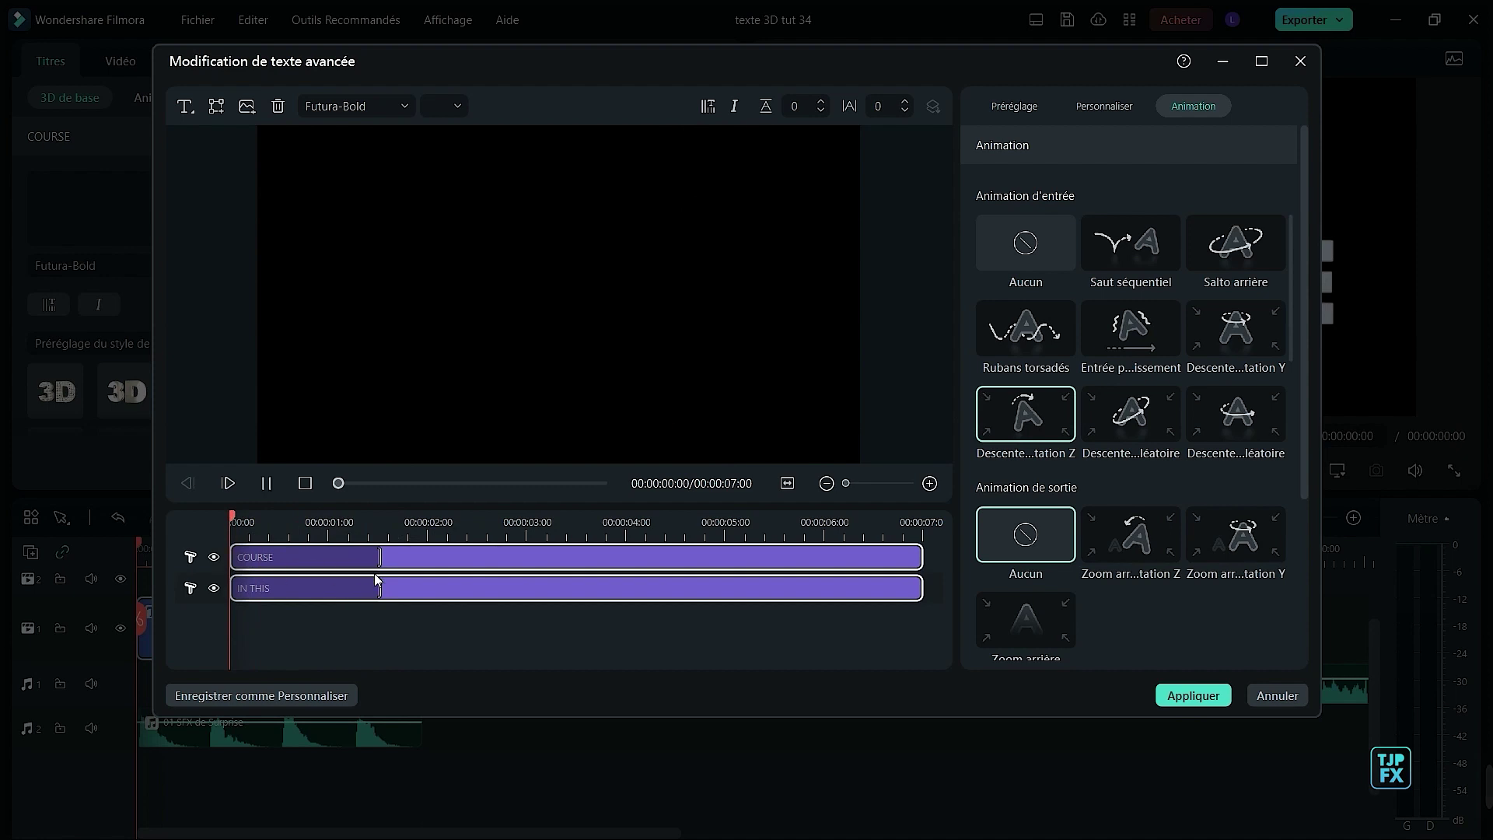
key(space)
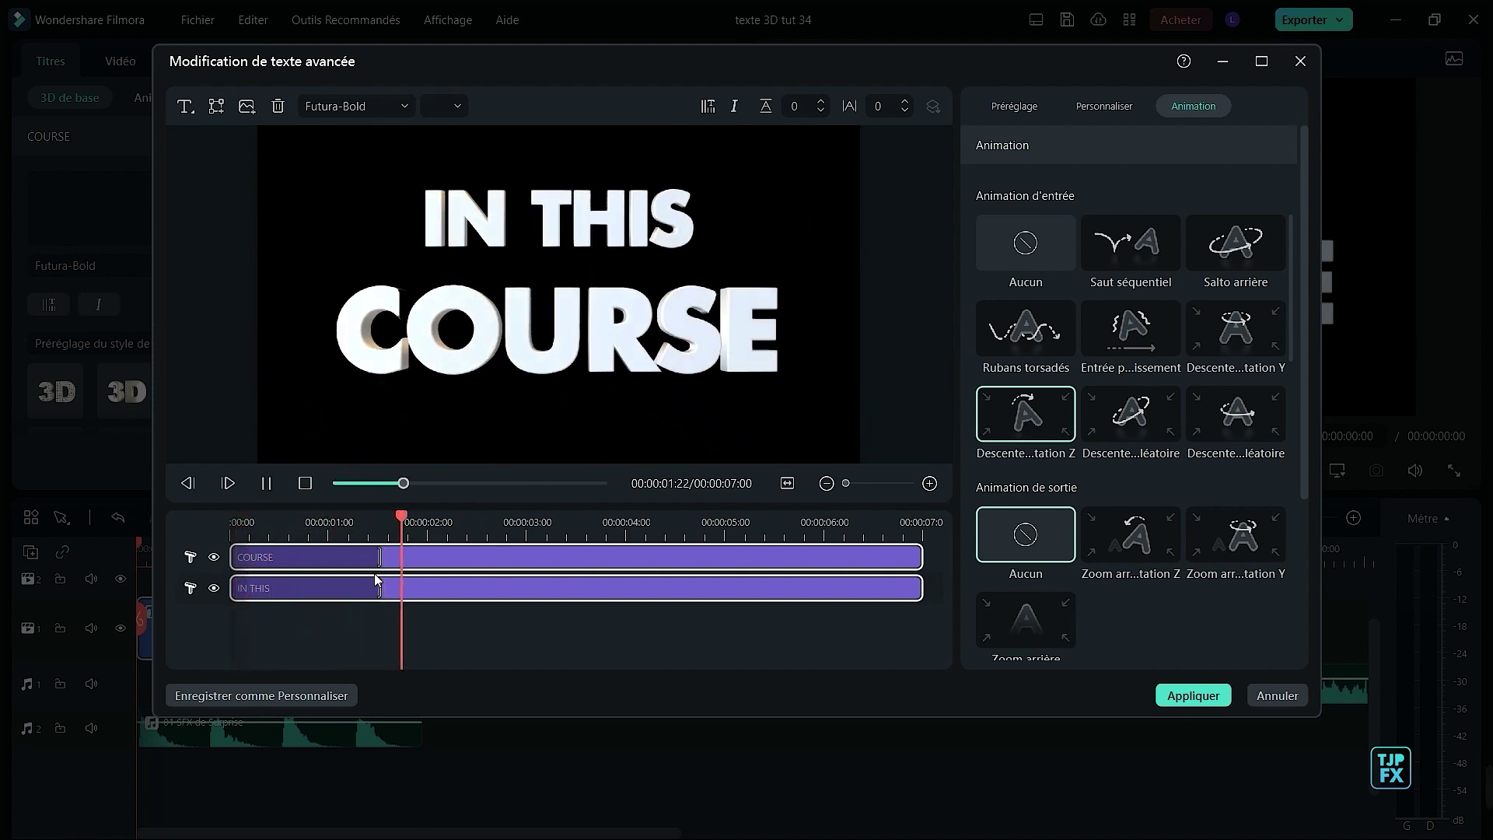
key(space)
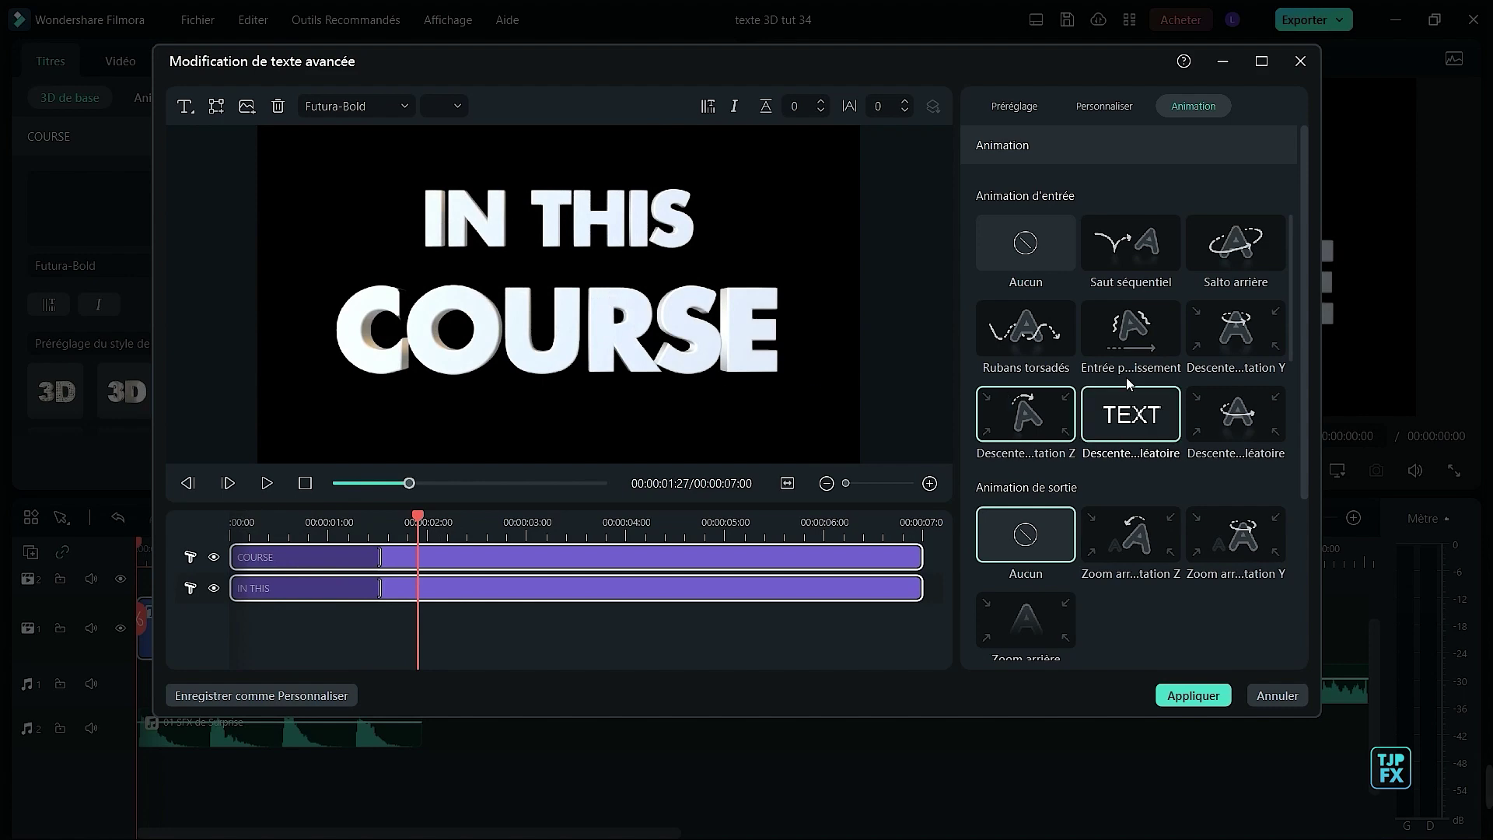
click(1193, 699)
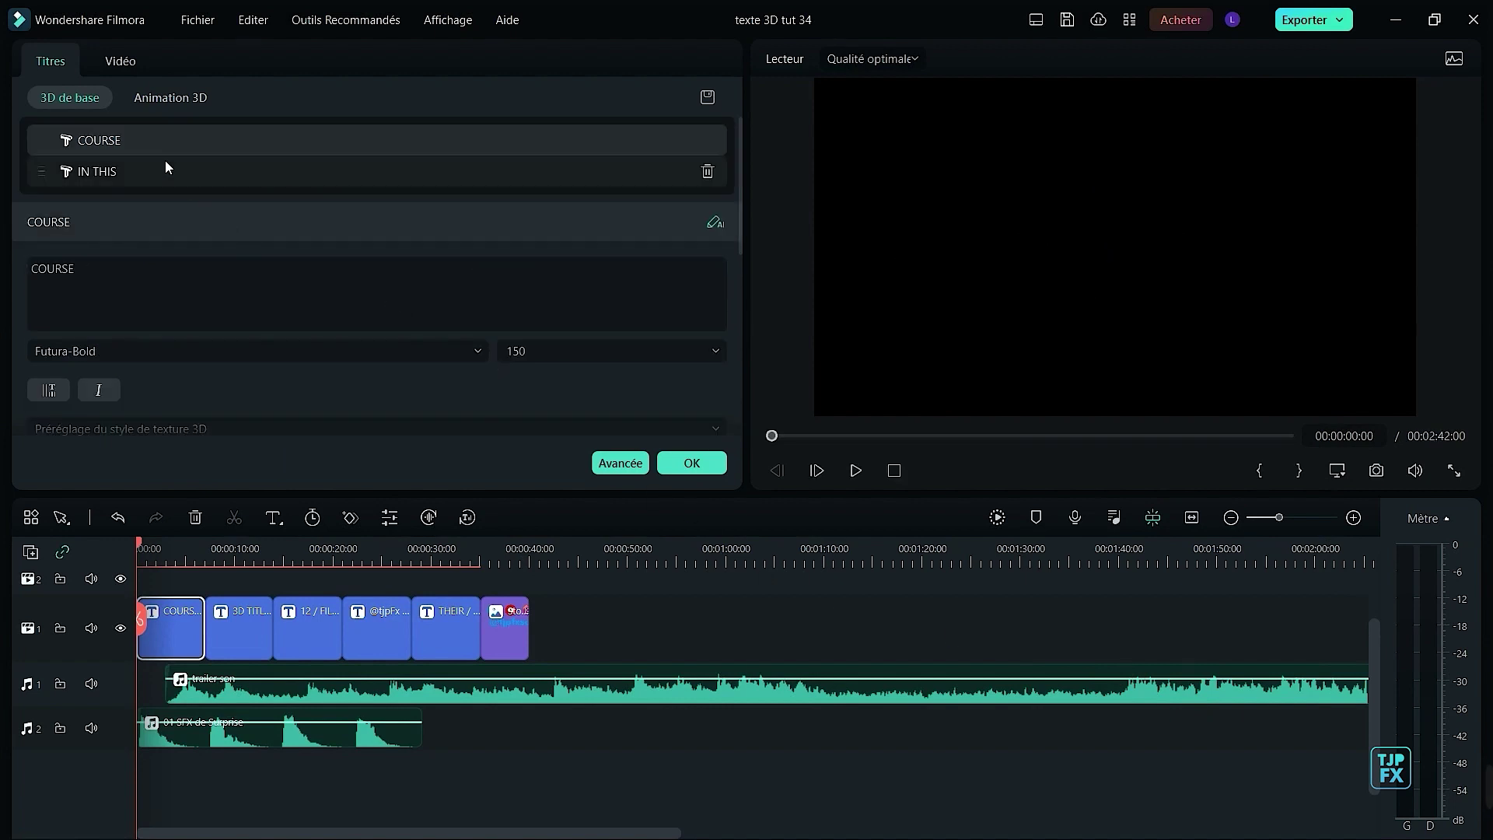
- Animate the IN THIS COURSE title's scale with keyframes of 100 % at 00:00:01:15 and 61,90 % at 00:00:04:28
click(121, 62)
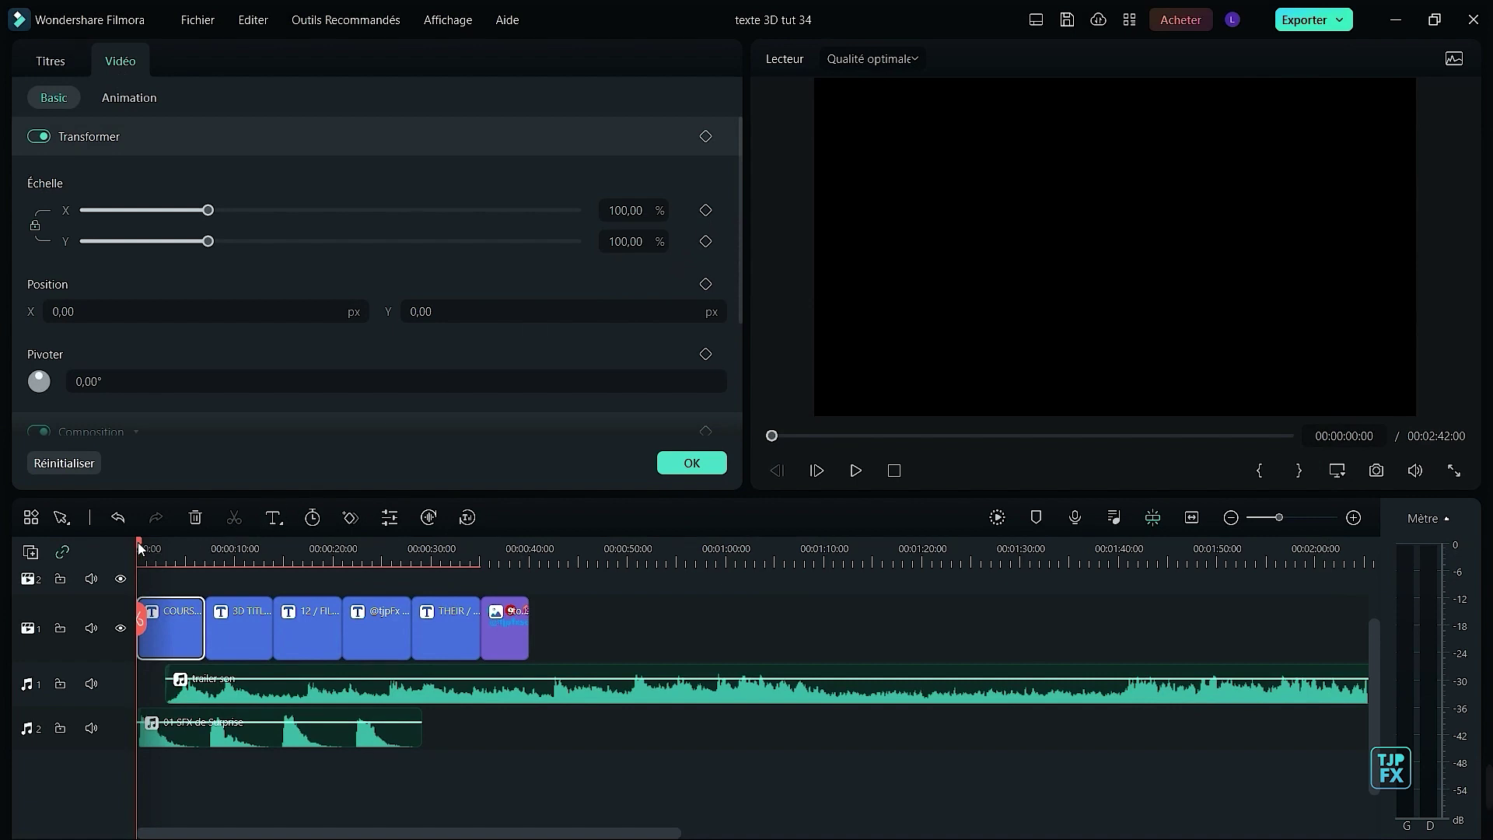
drag(141, 548, 151, 551)
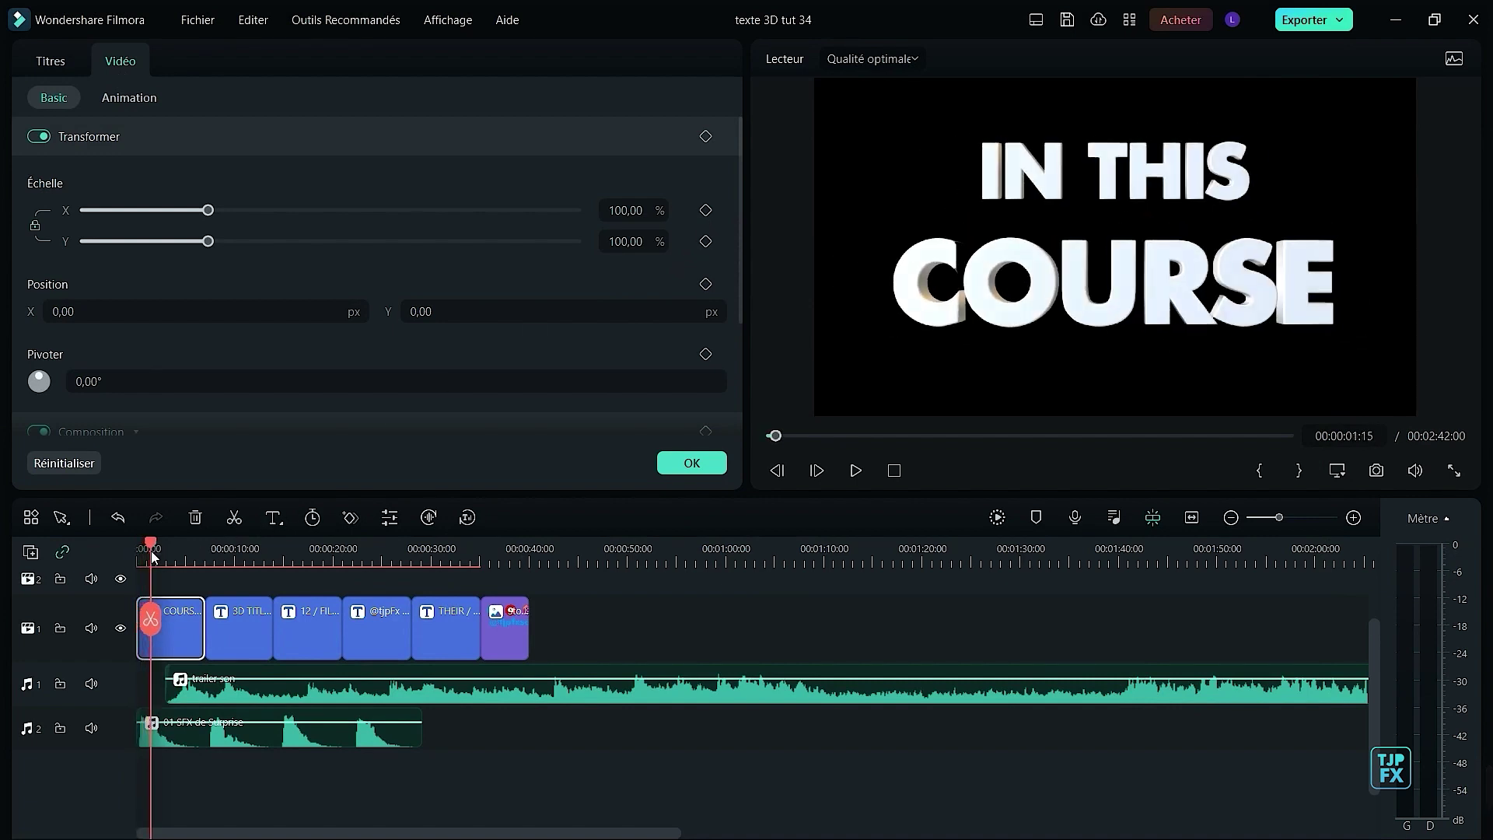
click(705, 210)
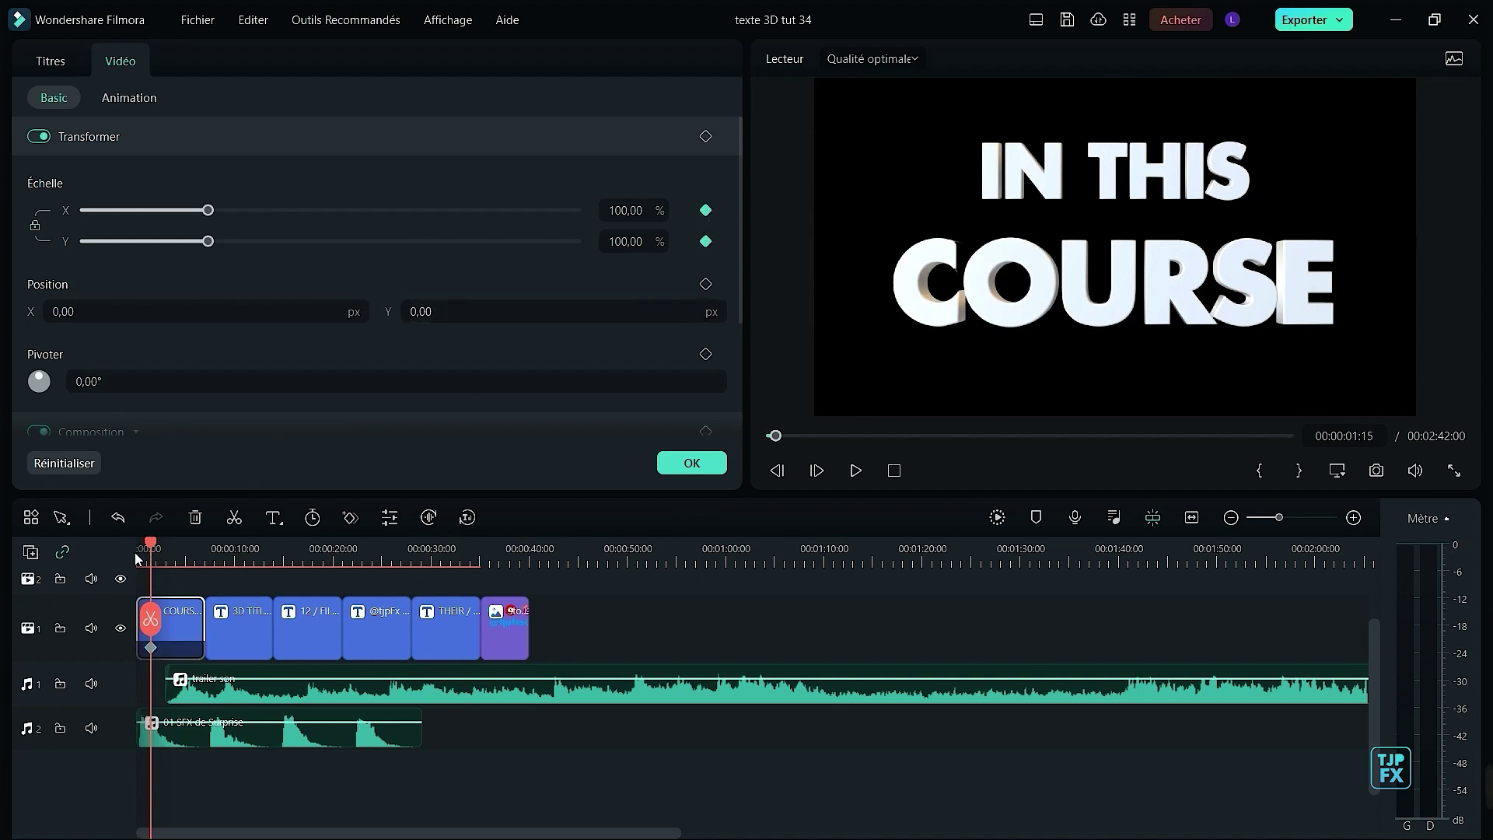
drag(151, 543, 168, 547)
drag(173, 553, 185, 556)
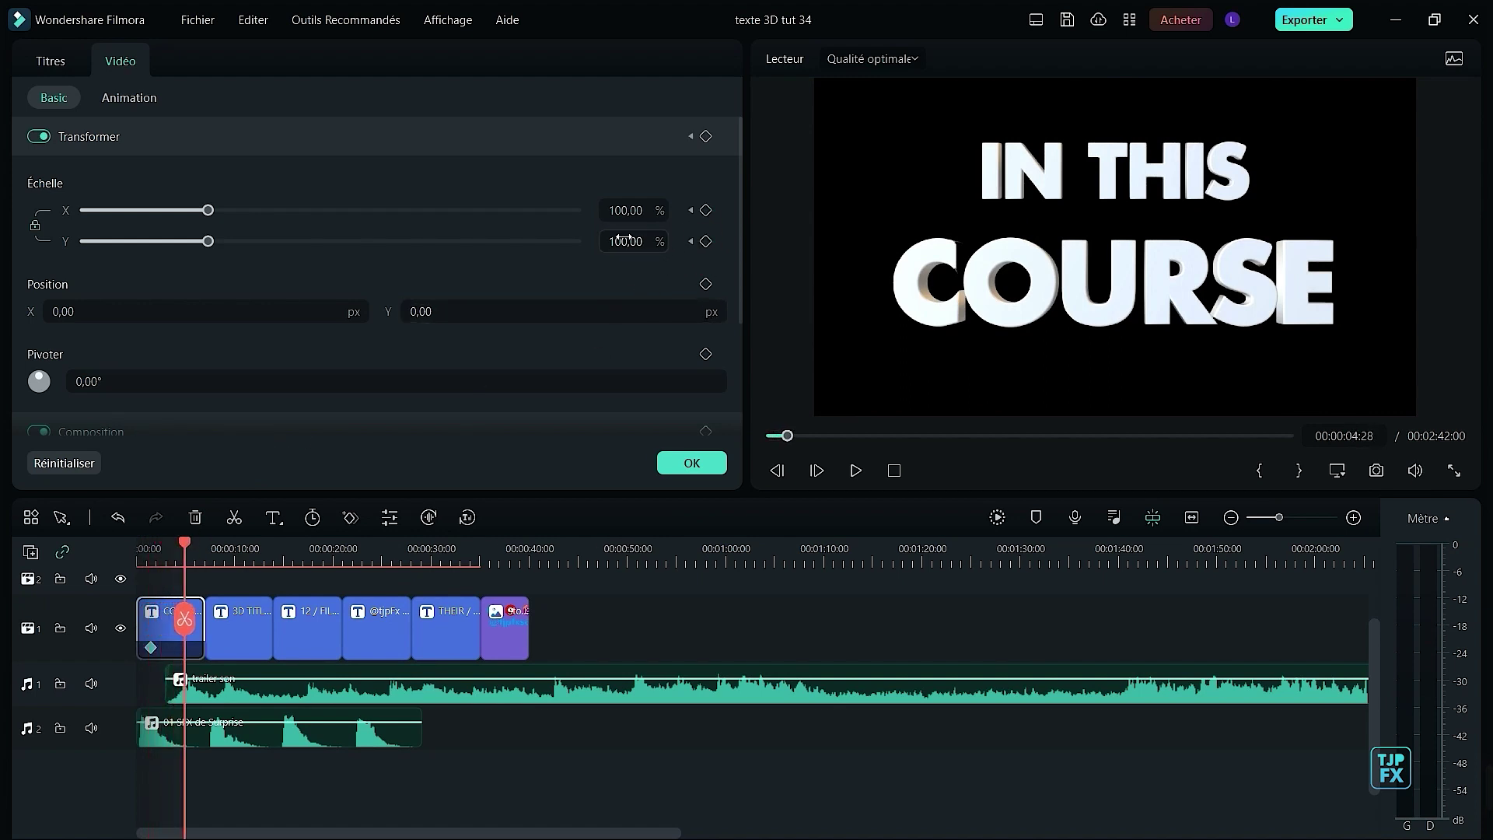
drag(203, 216, 163, 230)
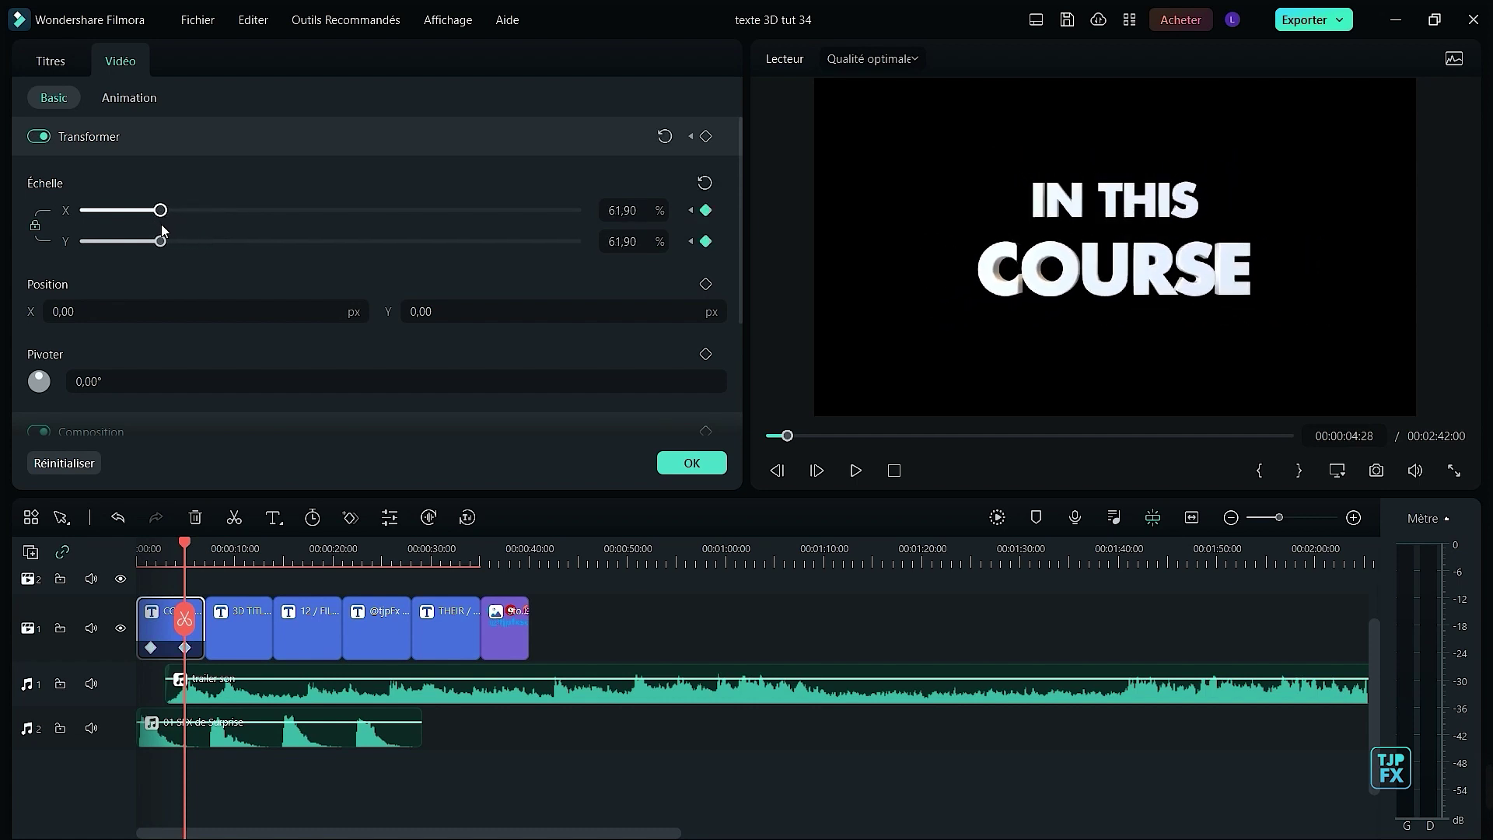
- Give the COURSE line the 3D exit animation Zoom arr...tation Y
click(53, 62)
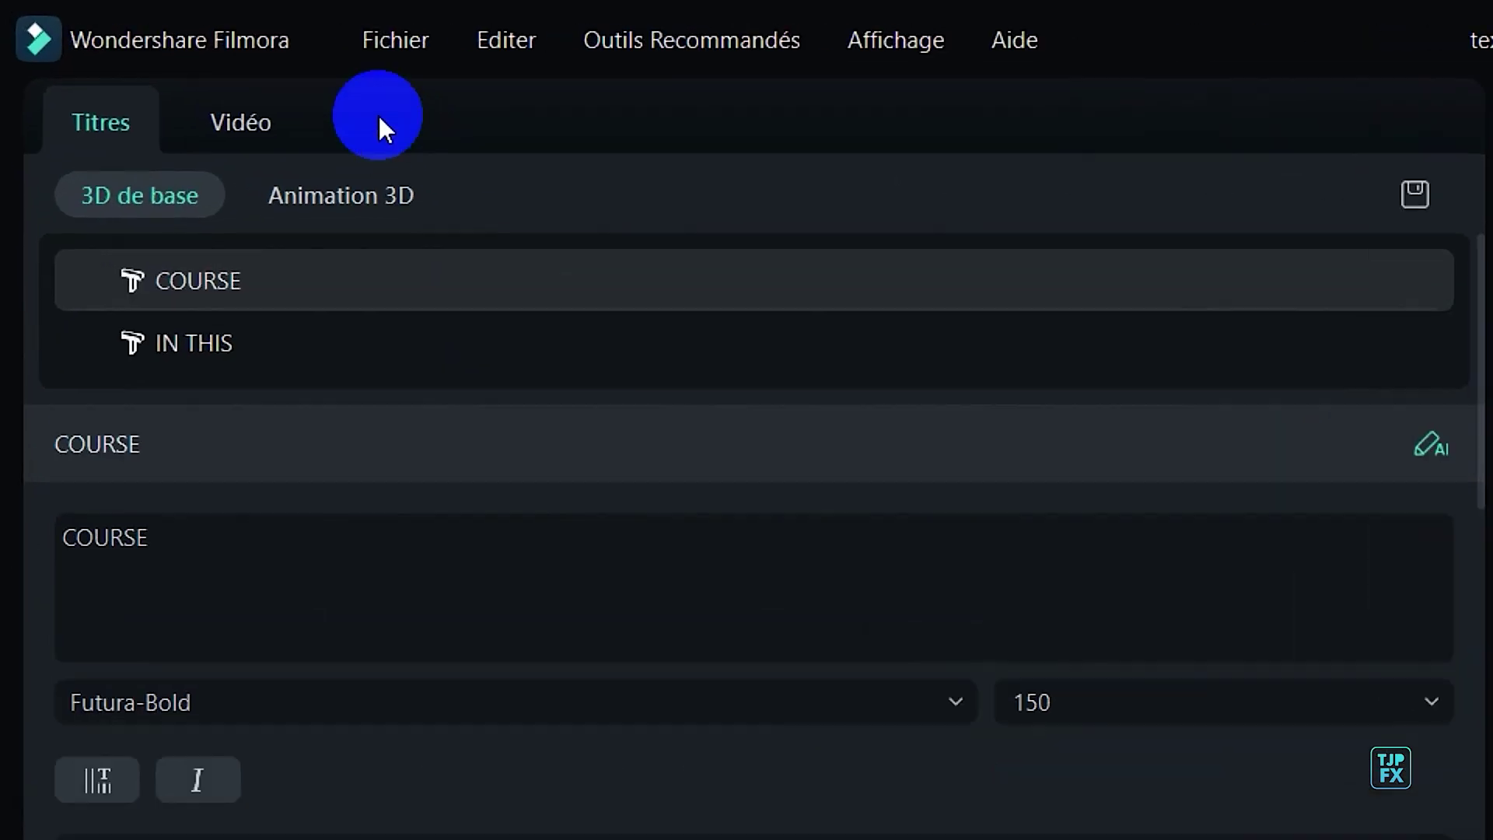
click(178, 97)
scroll(1186, 613, down, 5)
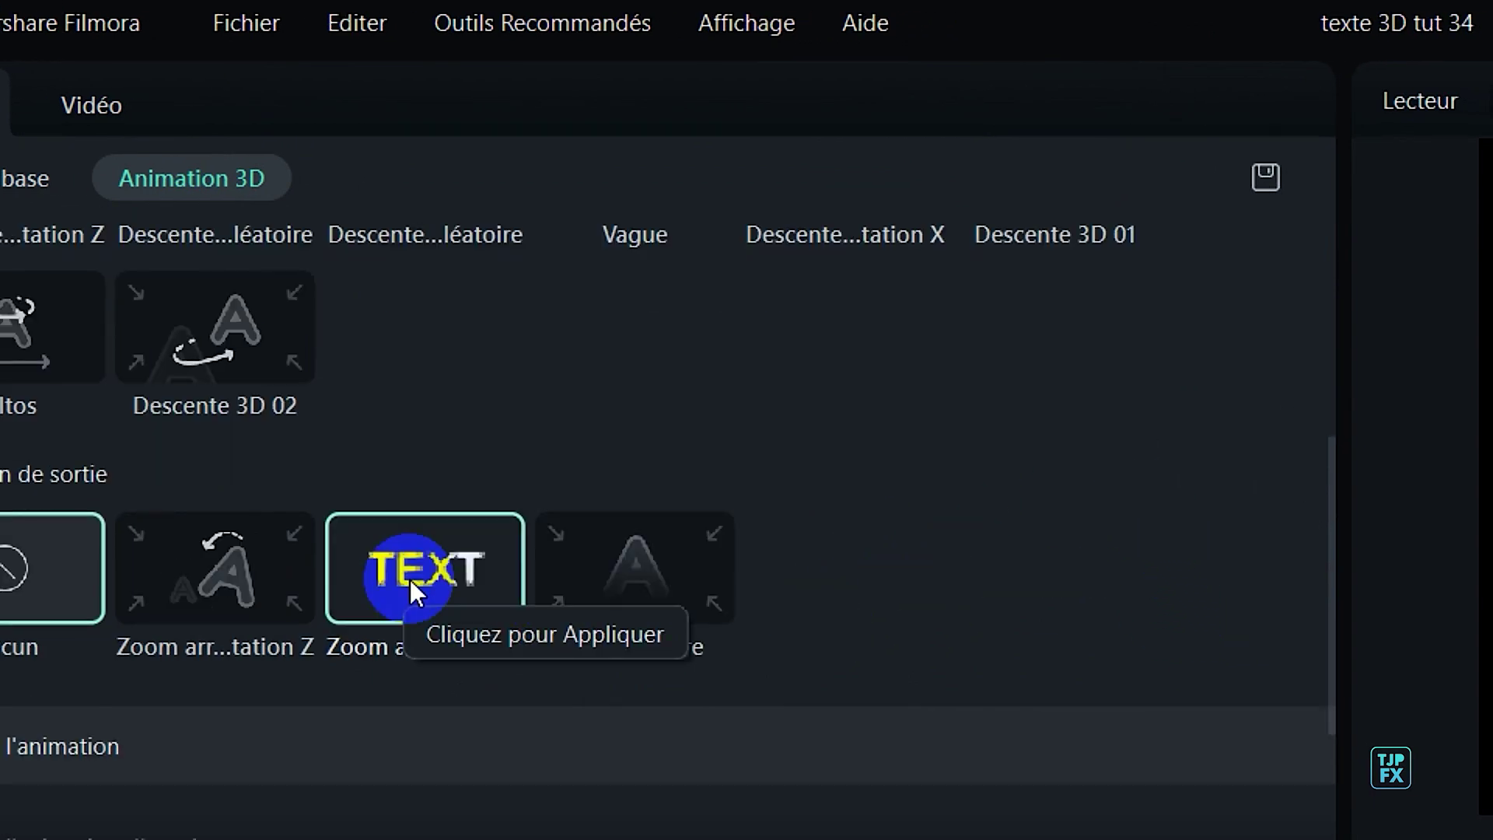
click(432, 566)
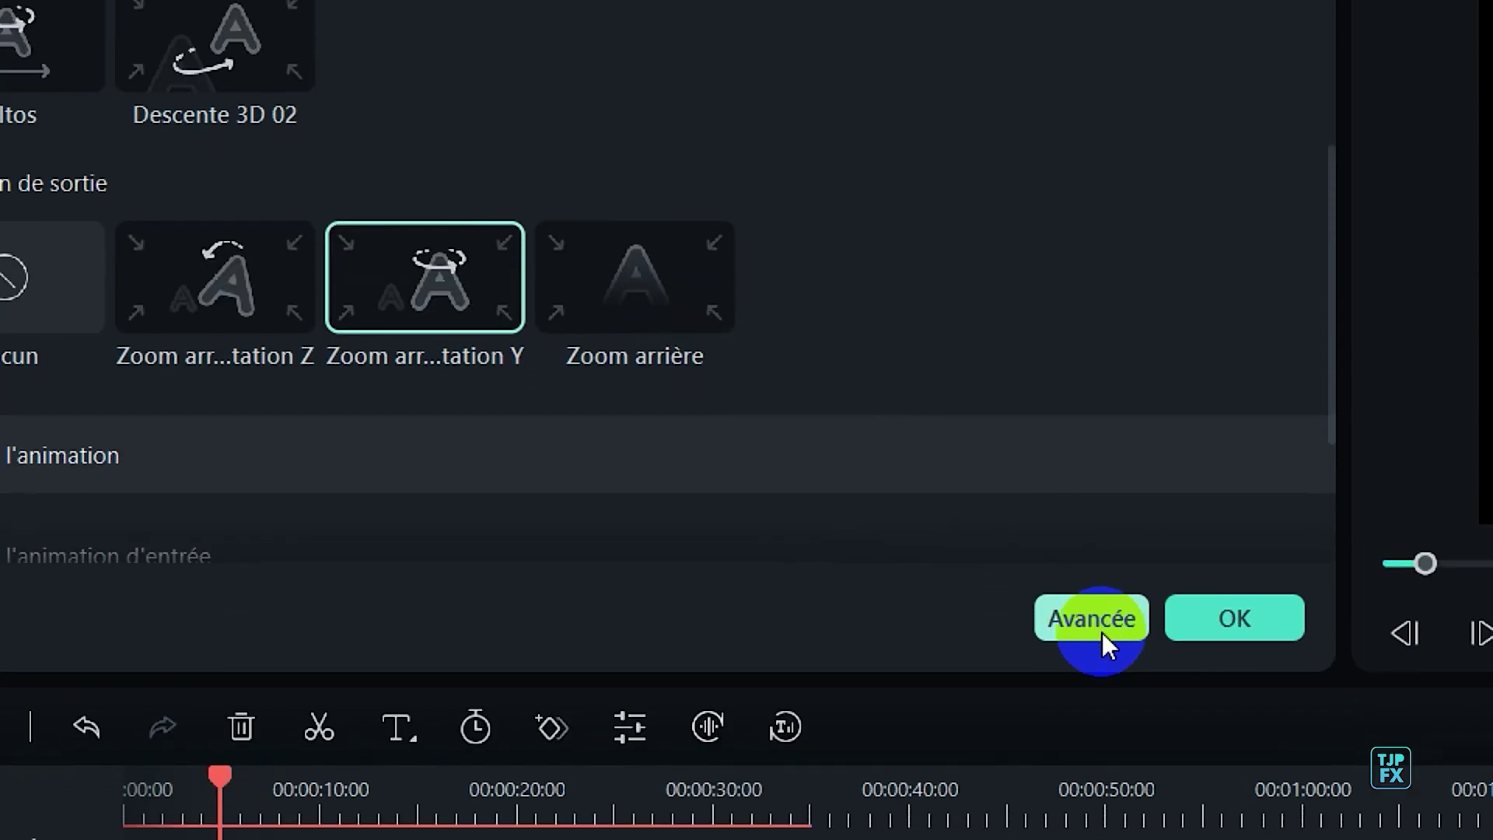
- Reopen the title for advanced editing and give the IN THIS line the exit animation Zoom arr...tation Y
click(1091, 830)
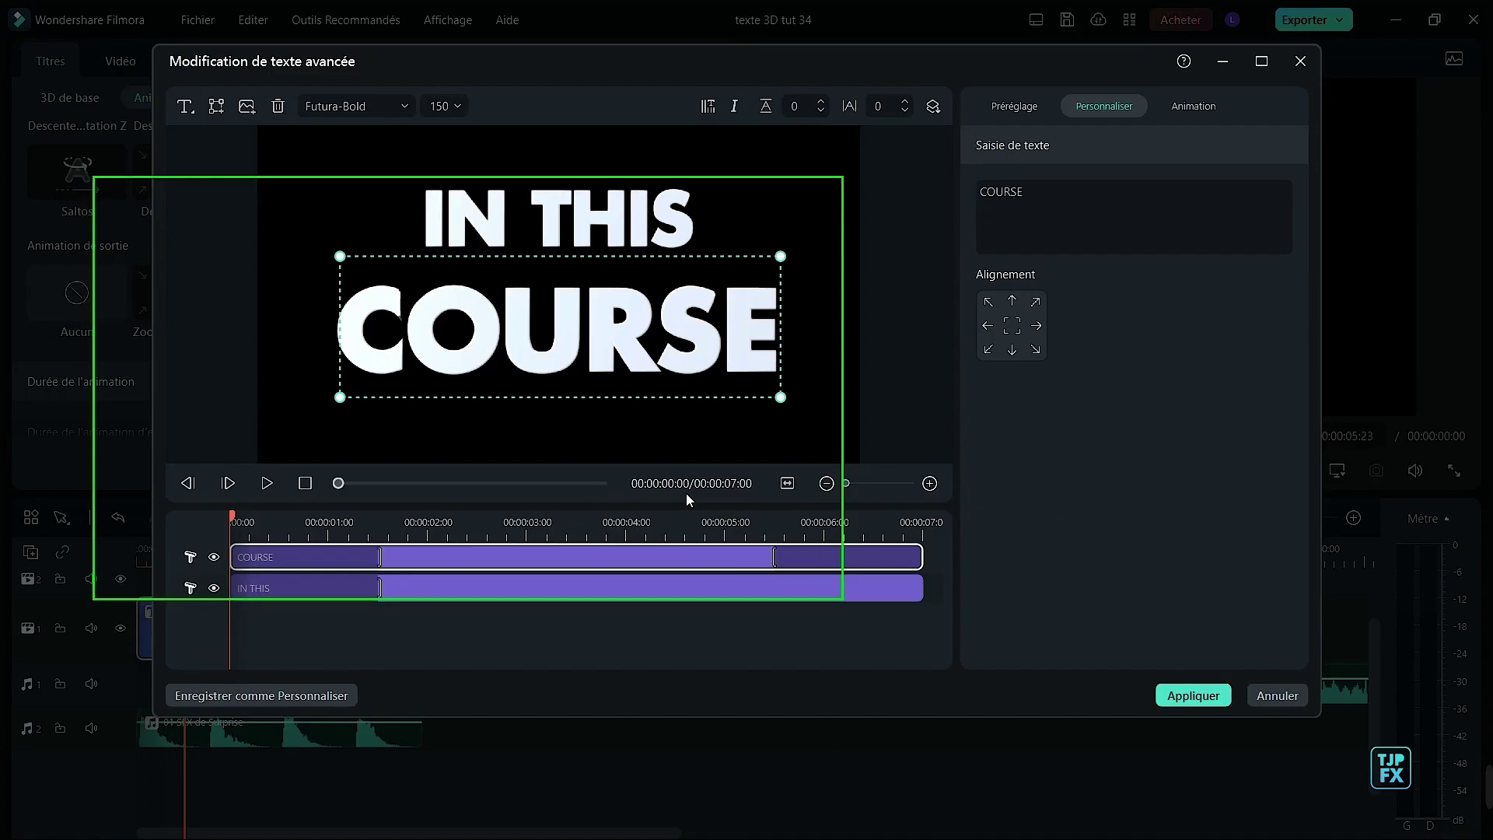
click(716, 560)
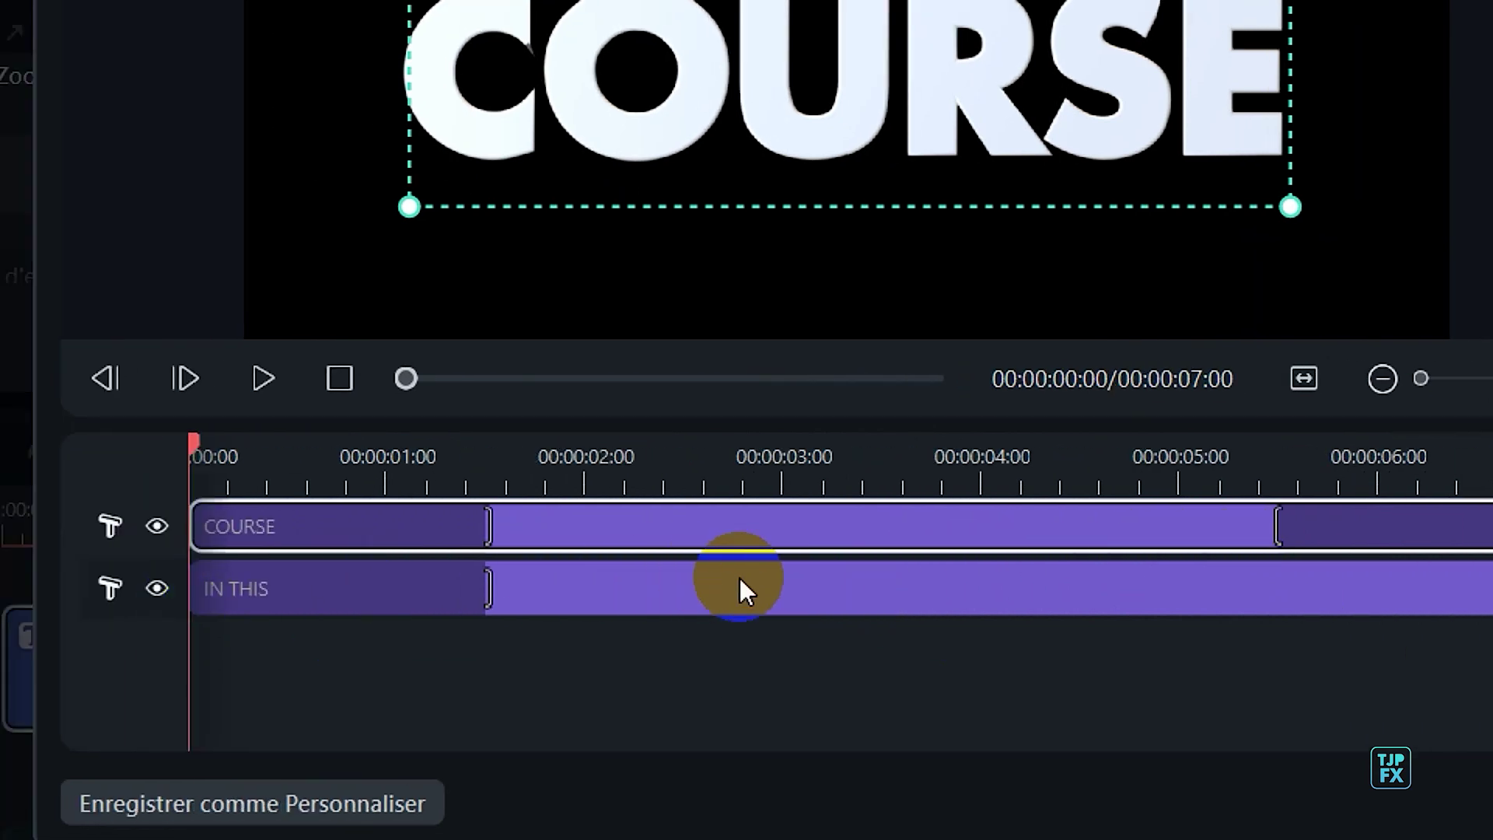
double_click(740, 579)
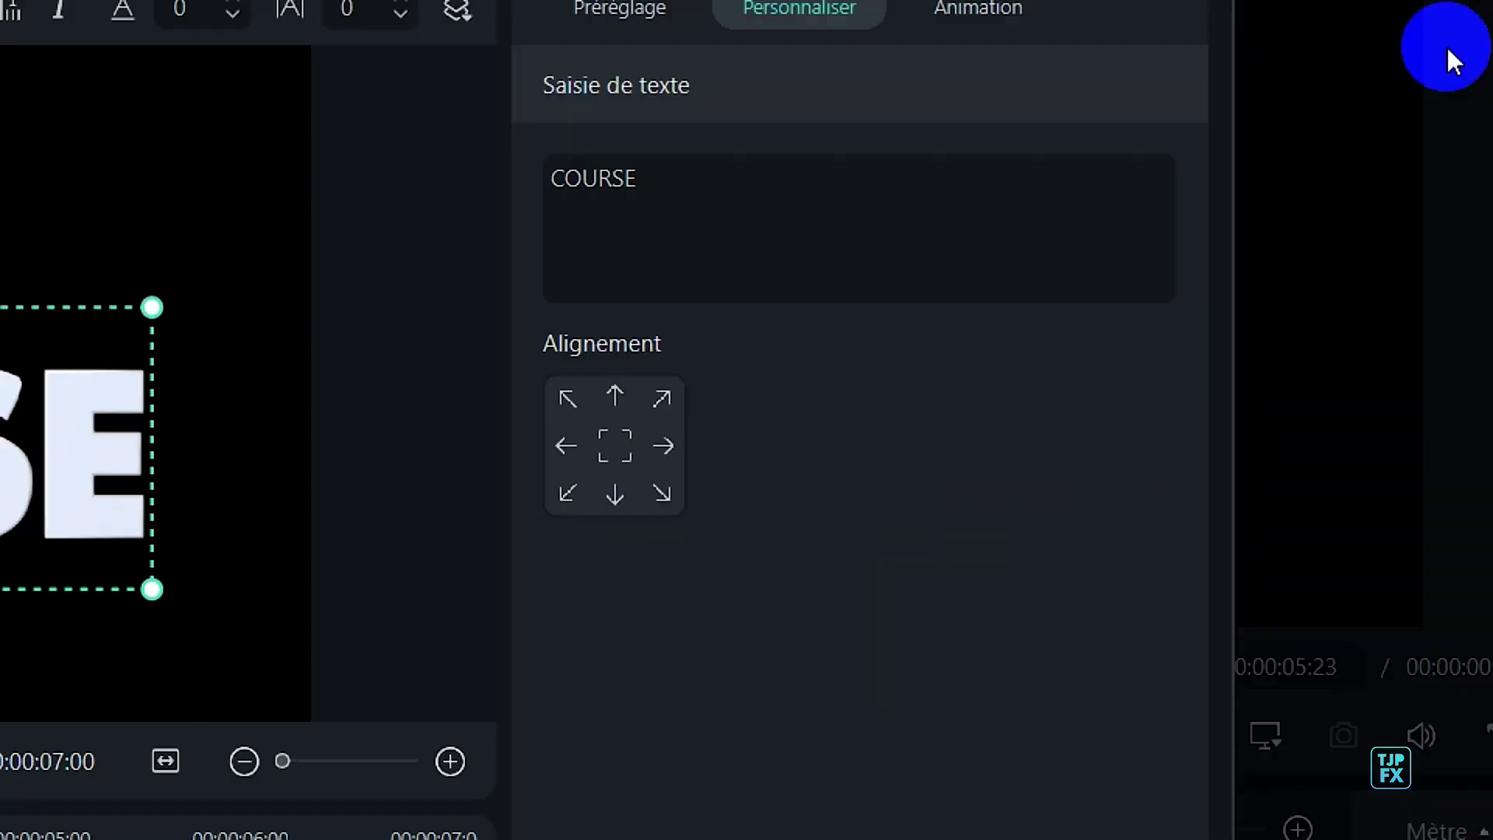
click(904, 222)
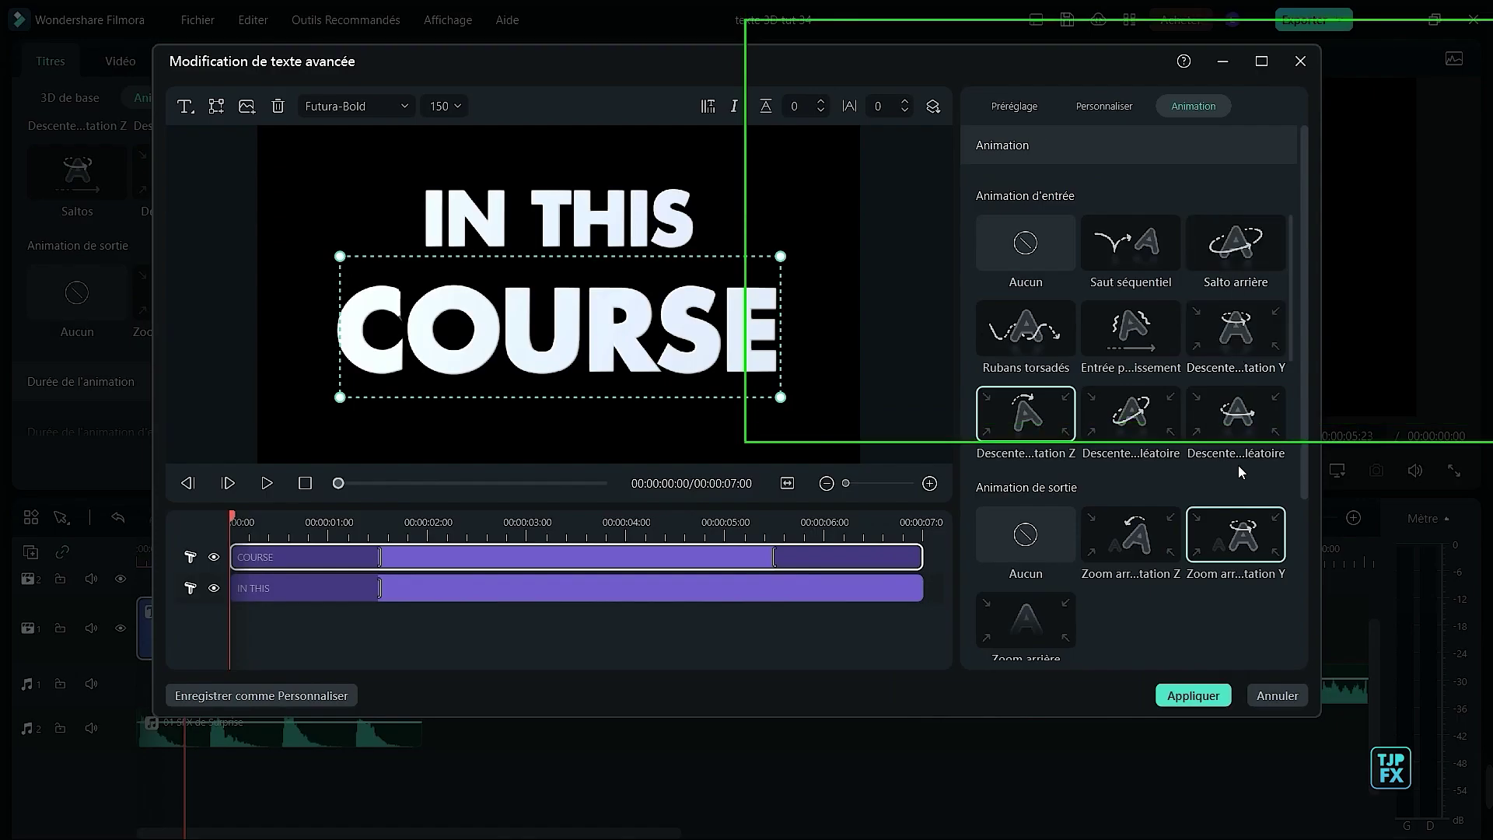
click(886, 588)
click(1242, 558)
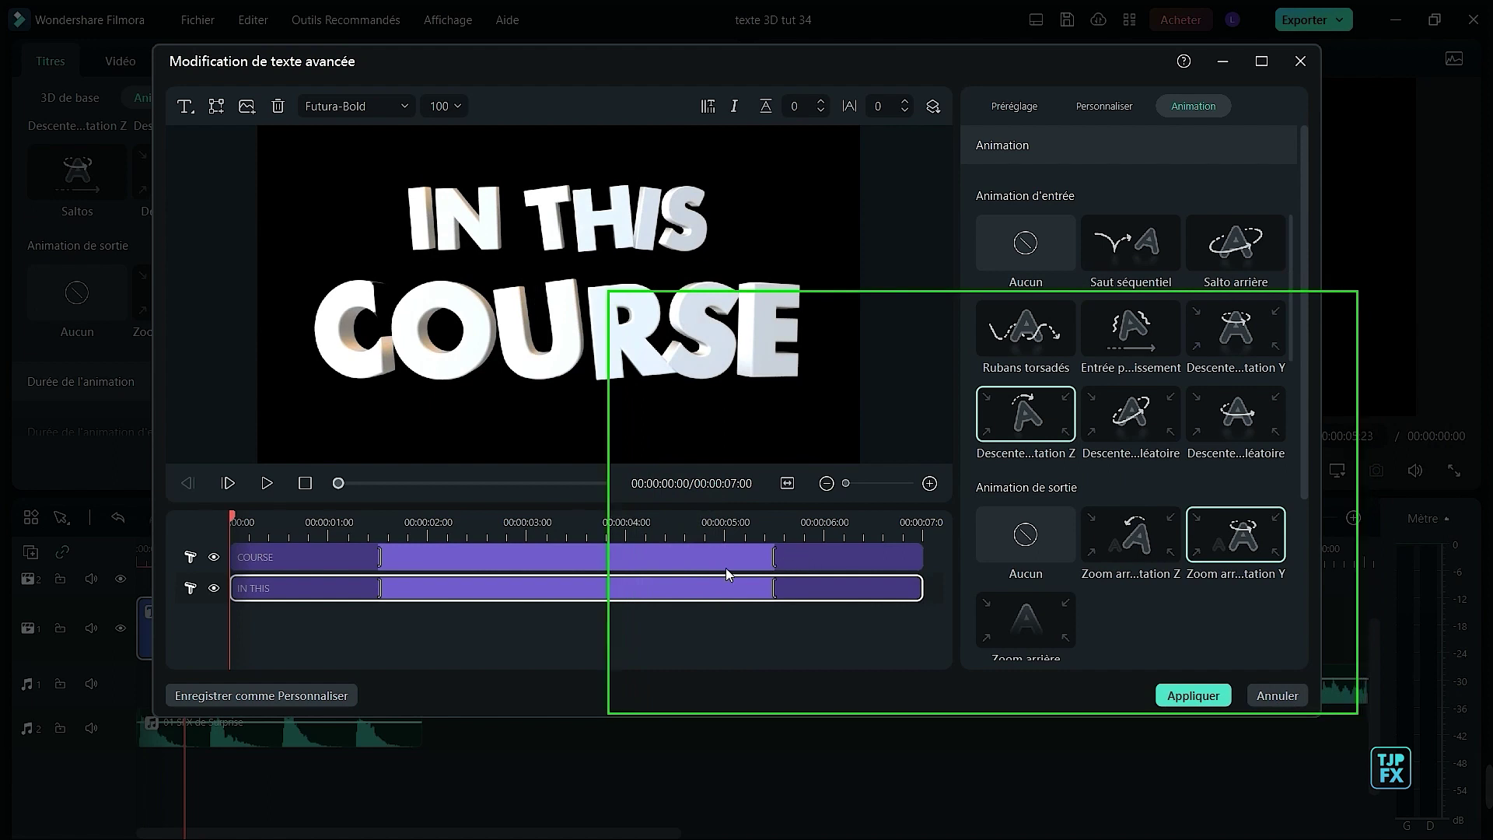
- Set the exit animation duration of both the IN THIS and COURSE lines to 00:00:00:15 and preview the title
scroll(1031, 628, down, 3)
click(1030, 628)
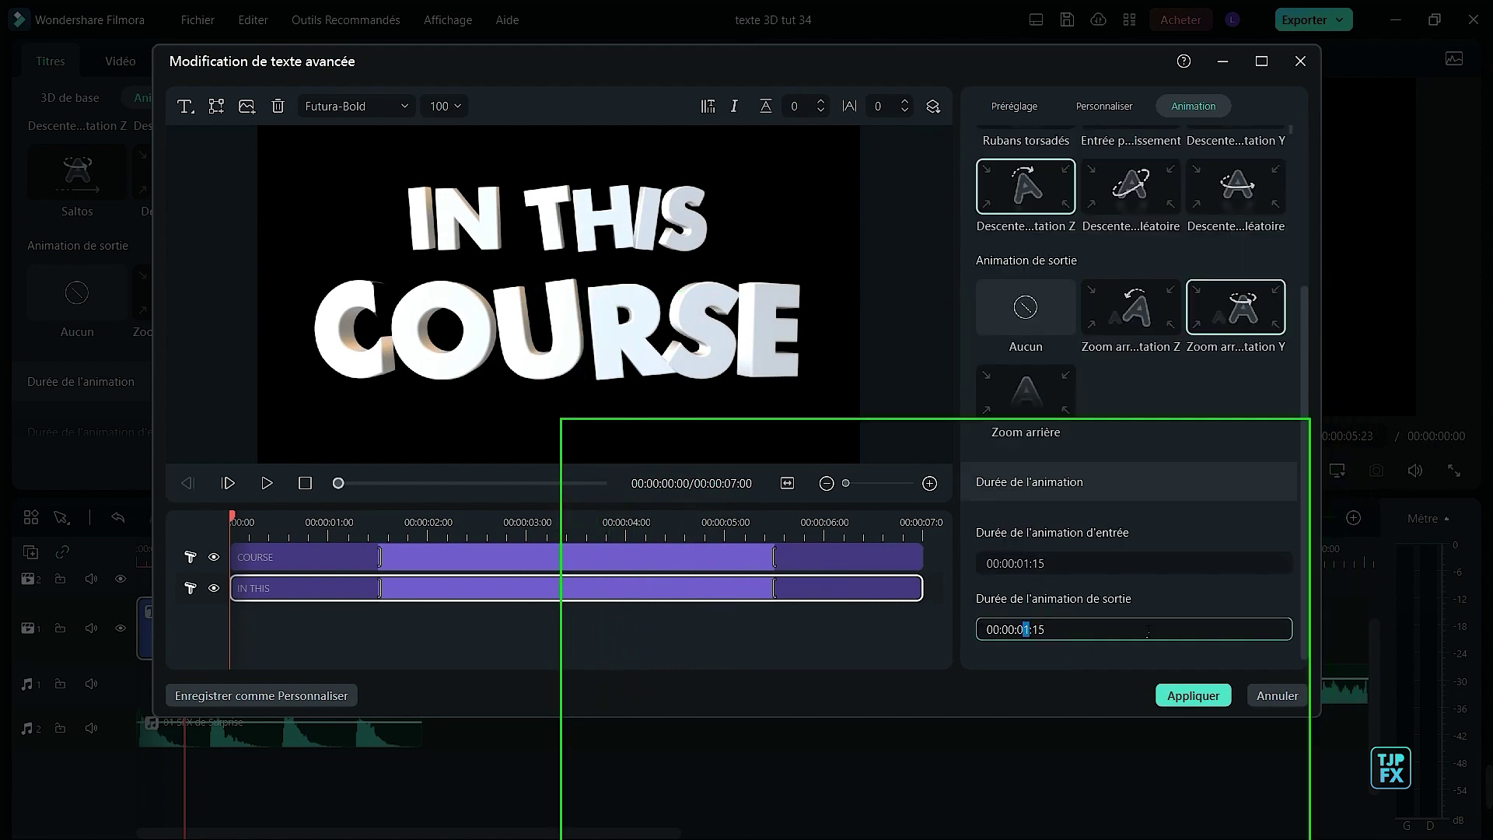
click(1079, 568)
click(770, 566)
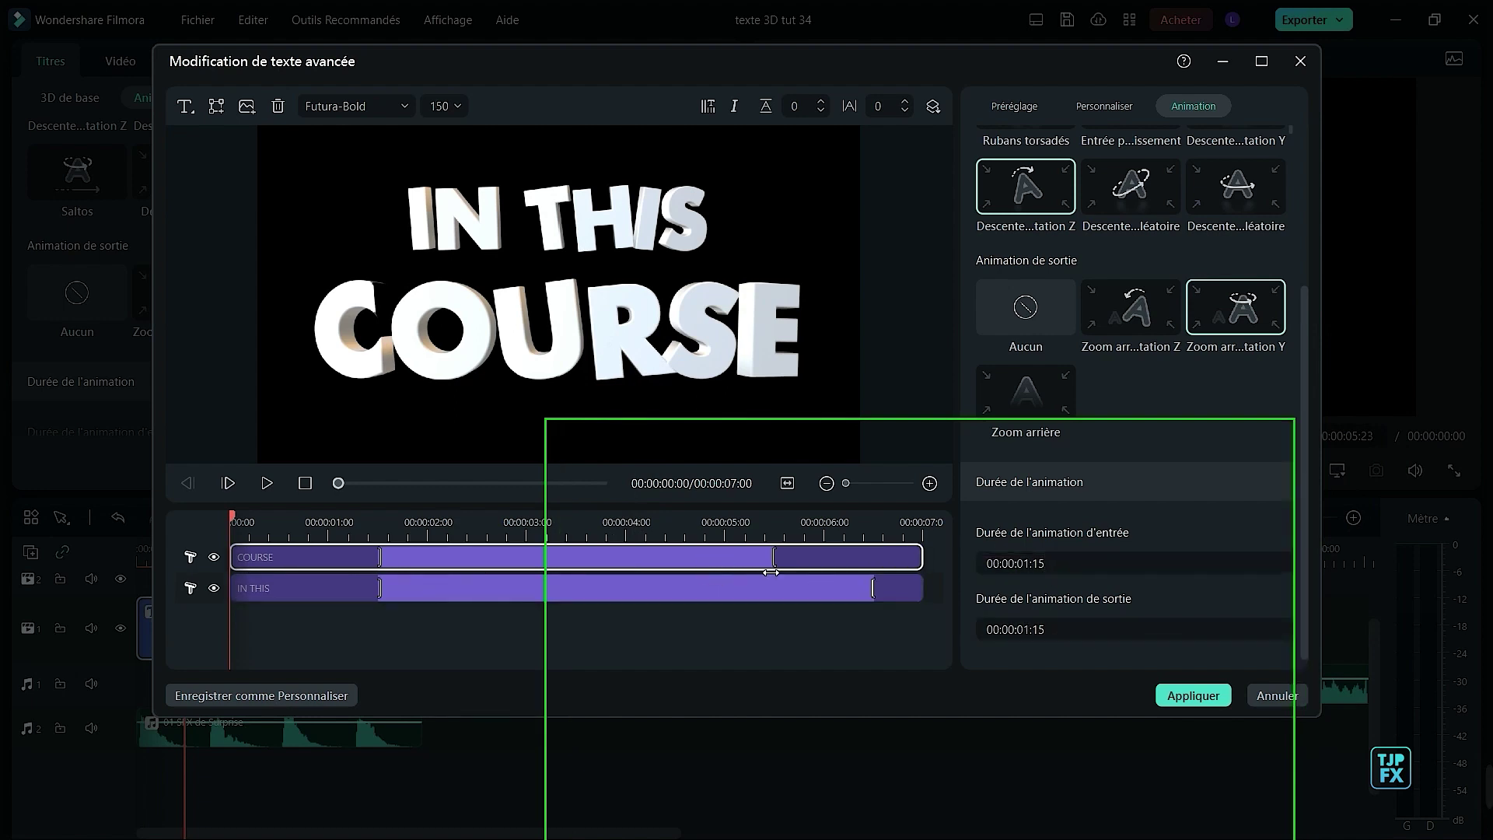
click(1029, 628)
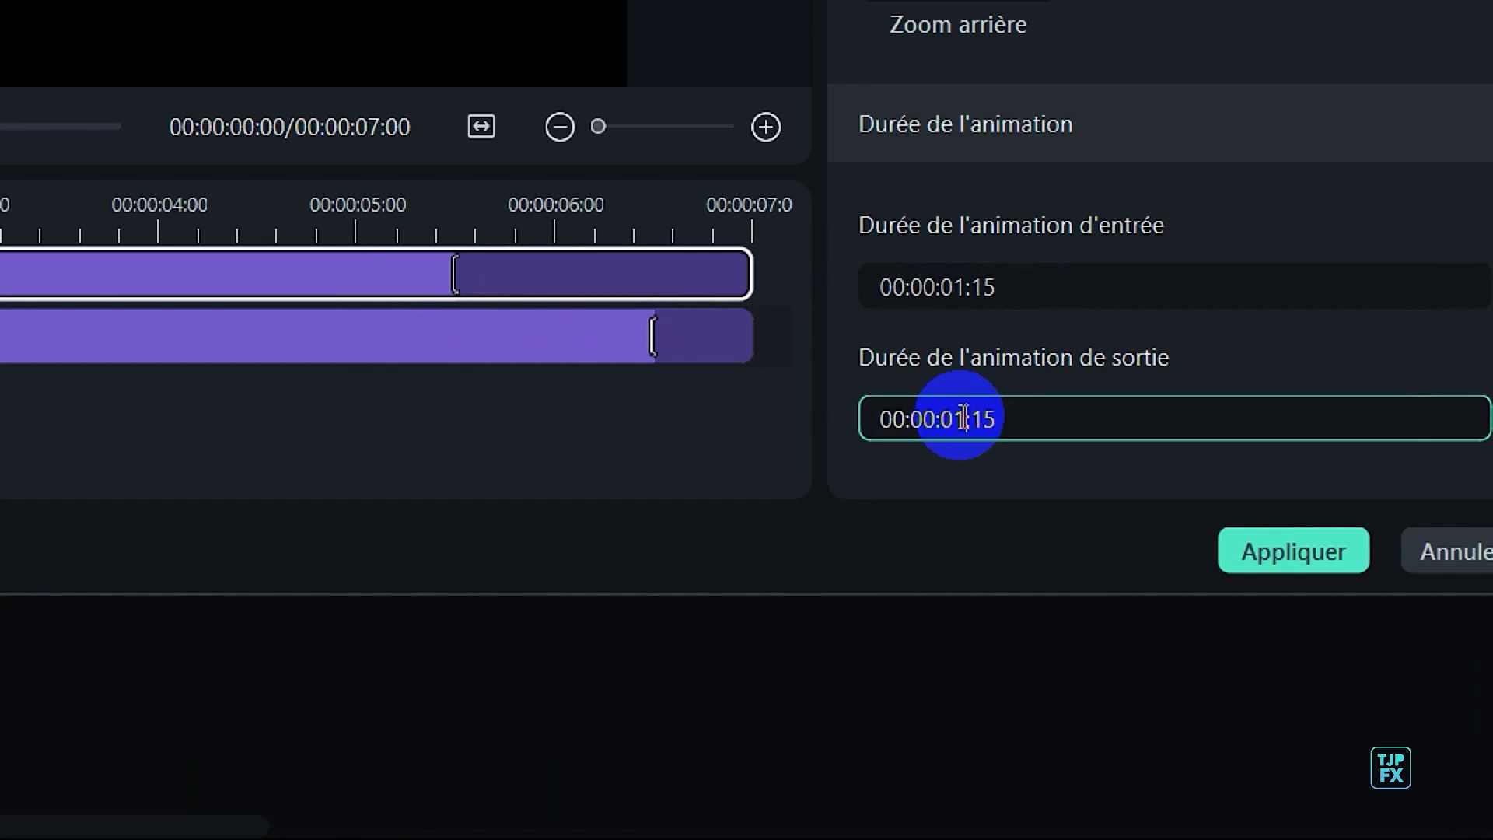
key(BackSpace)
text(0)
key(Return)
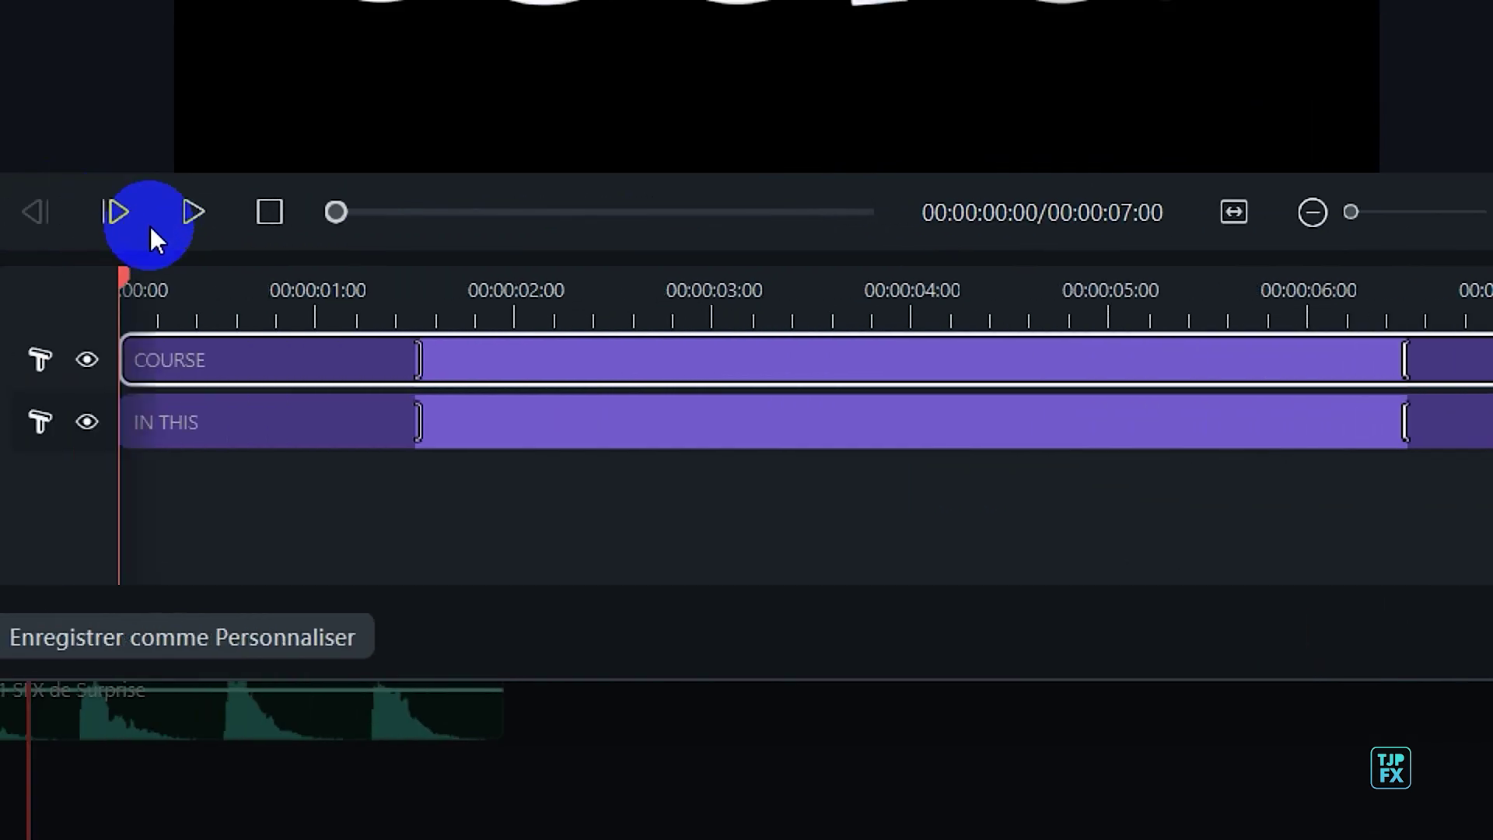
click(186, 212)
key(space)
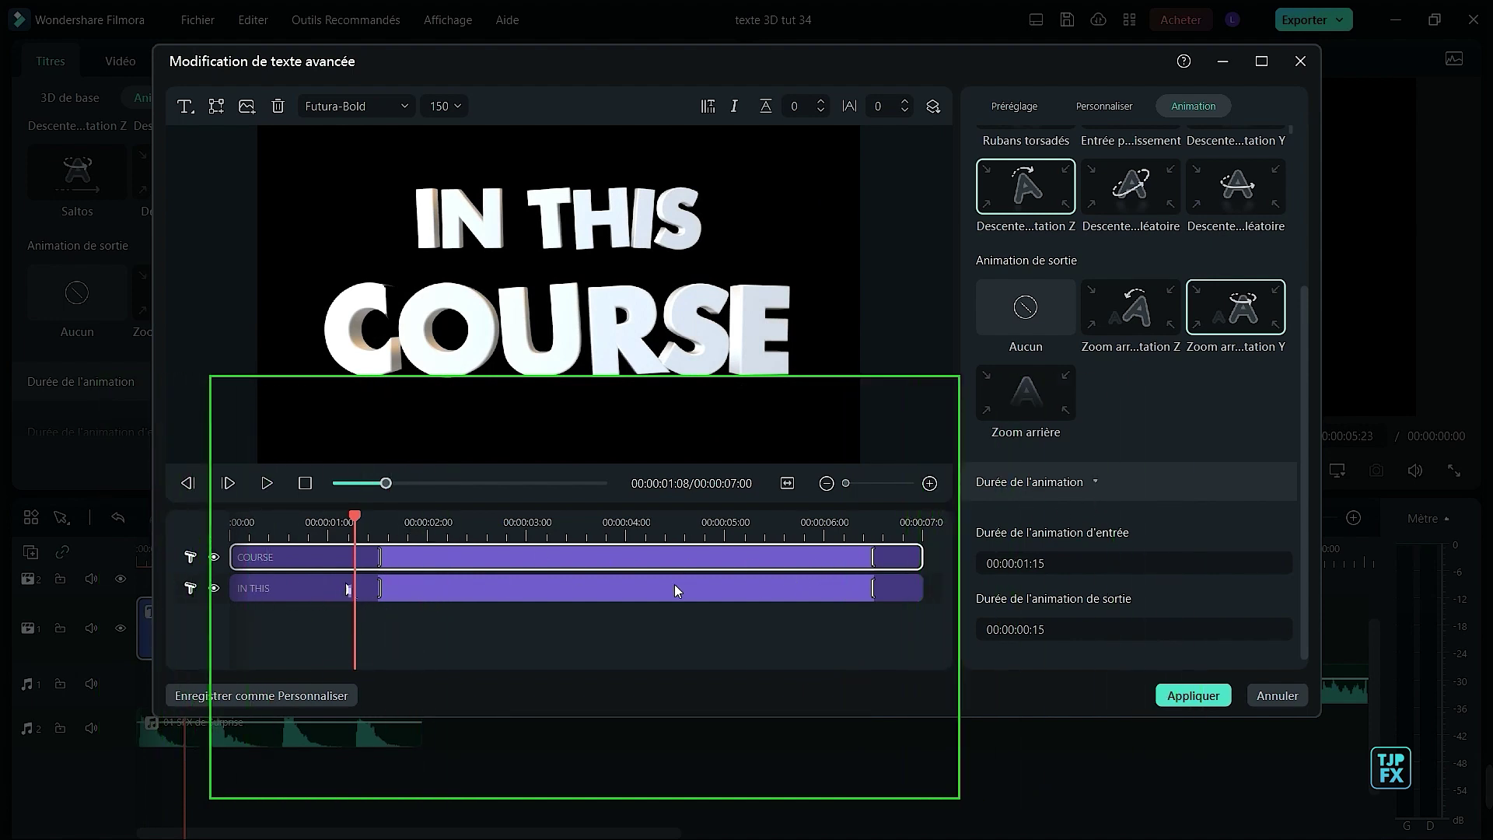
- Set the entrance animation duration of both the COURSE and IN THIS lines to 00:00:00:25
click(1069, 555)
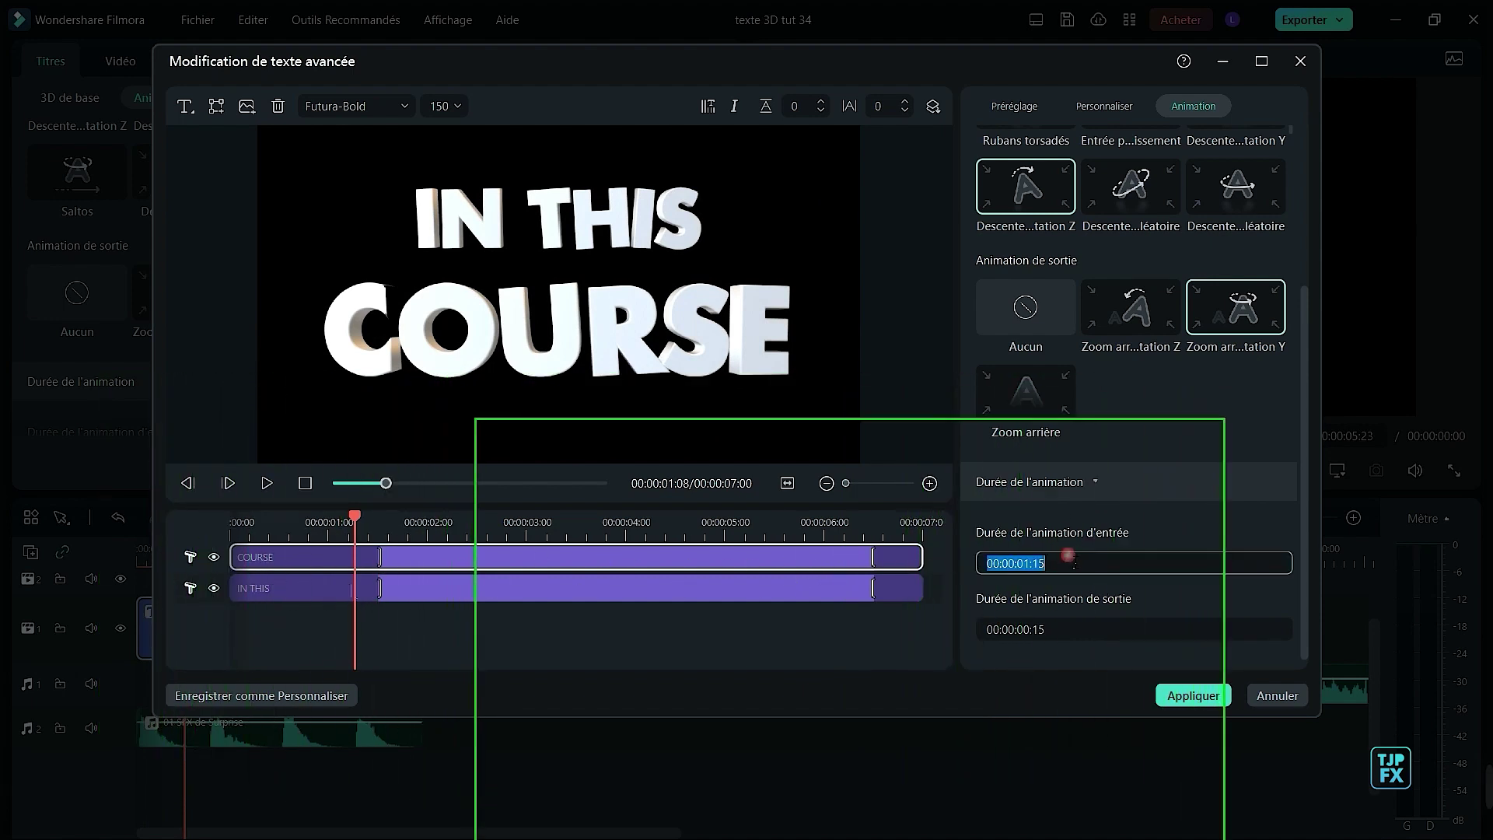
click(1030, 567)
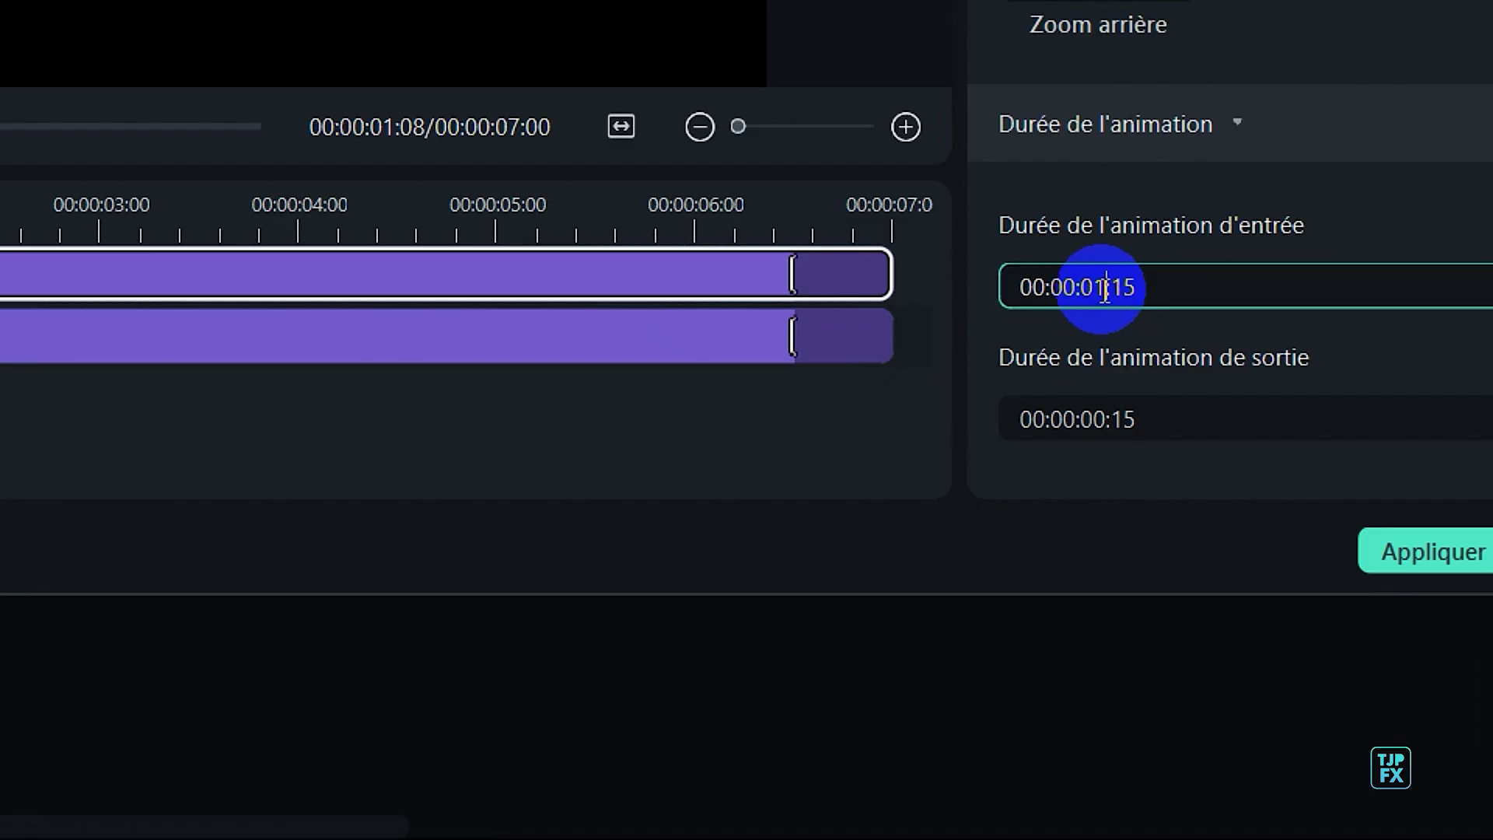
text(0:)
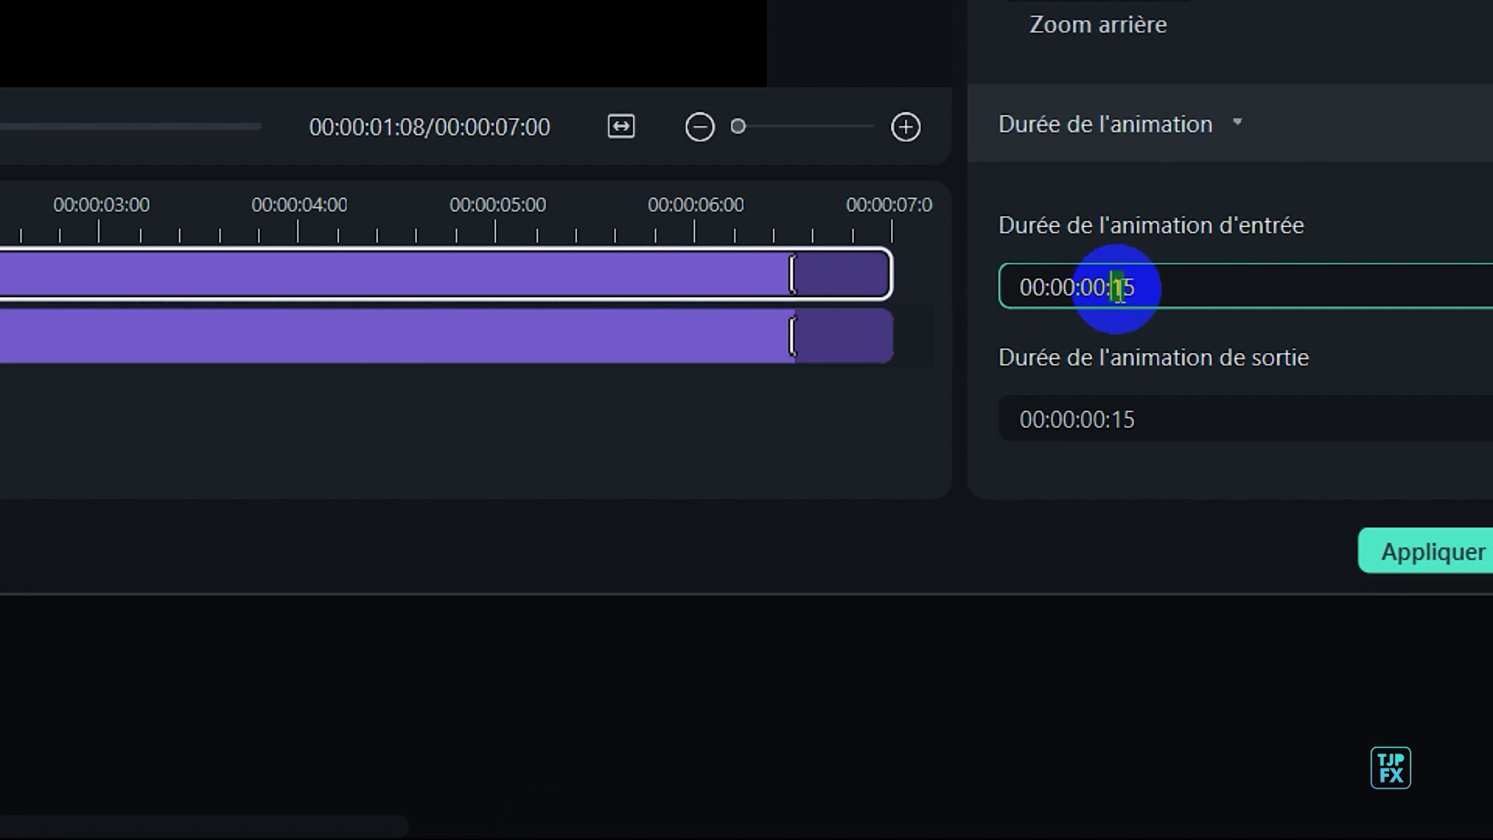
text(2)
click(1125, 289)
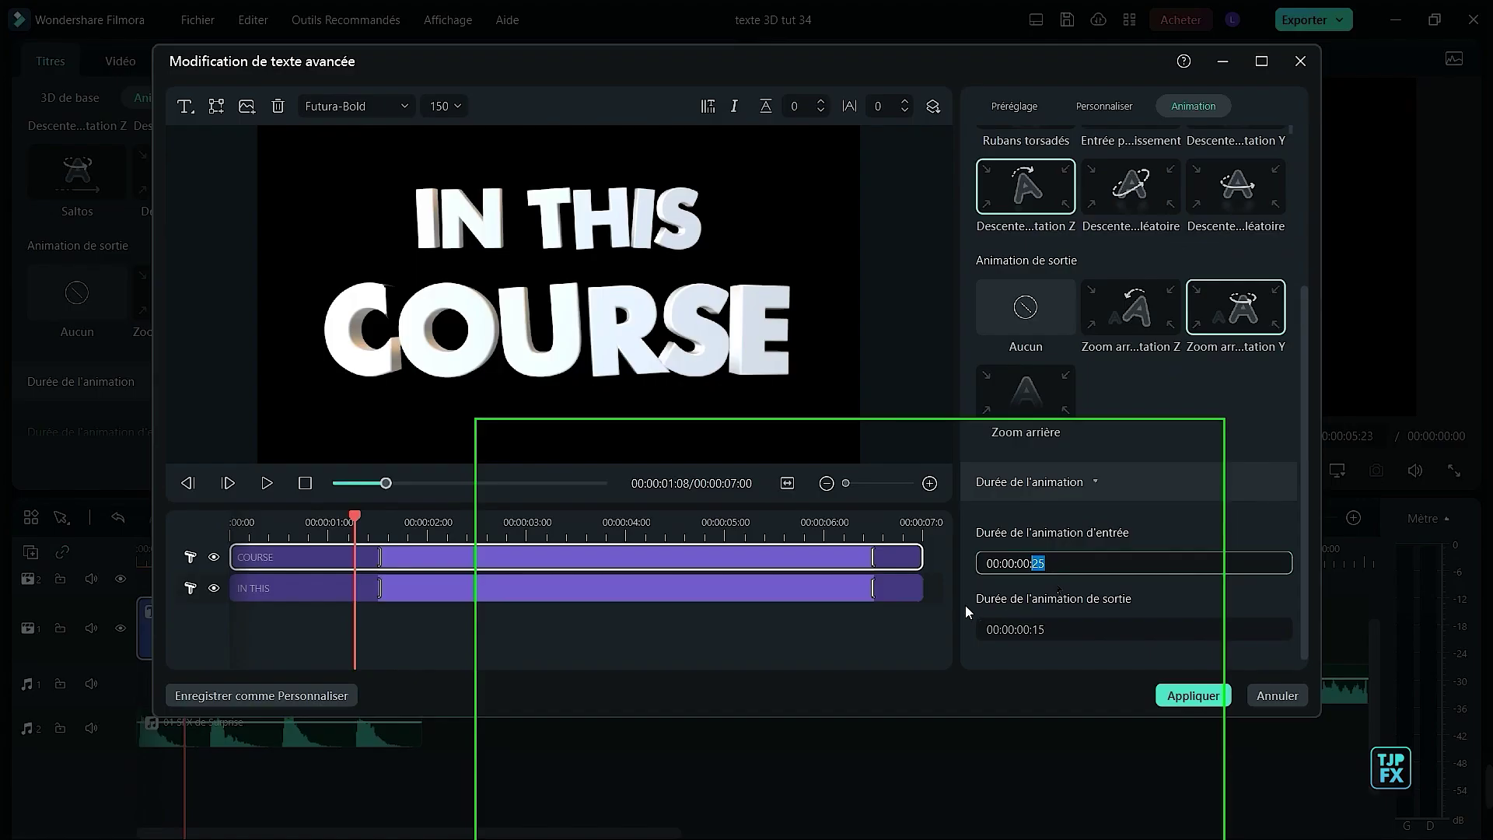
click(819, 588)
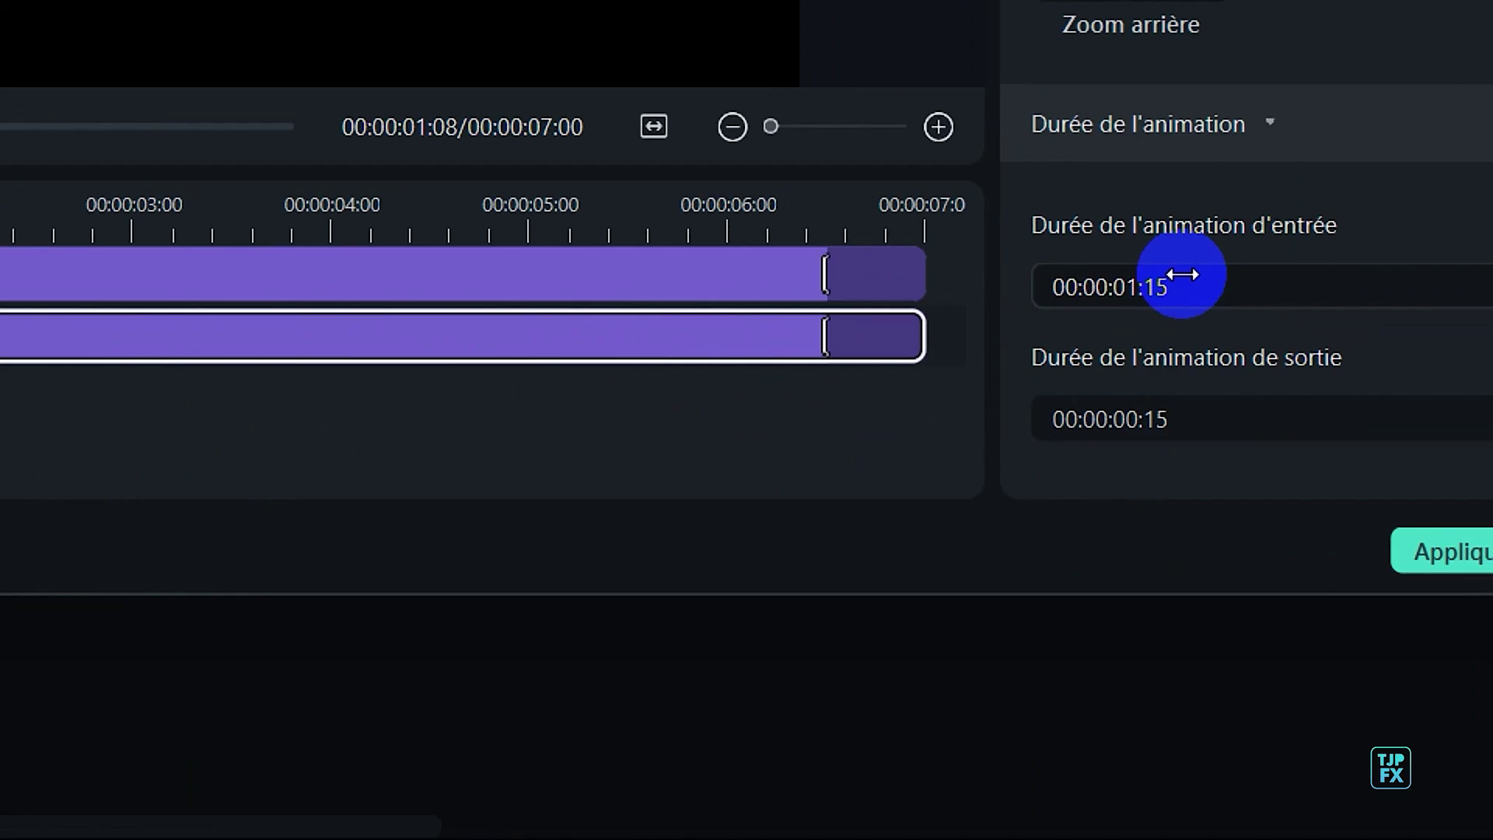
click(1051, 560)
click(1047, 565)
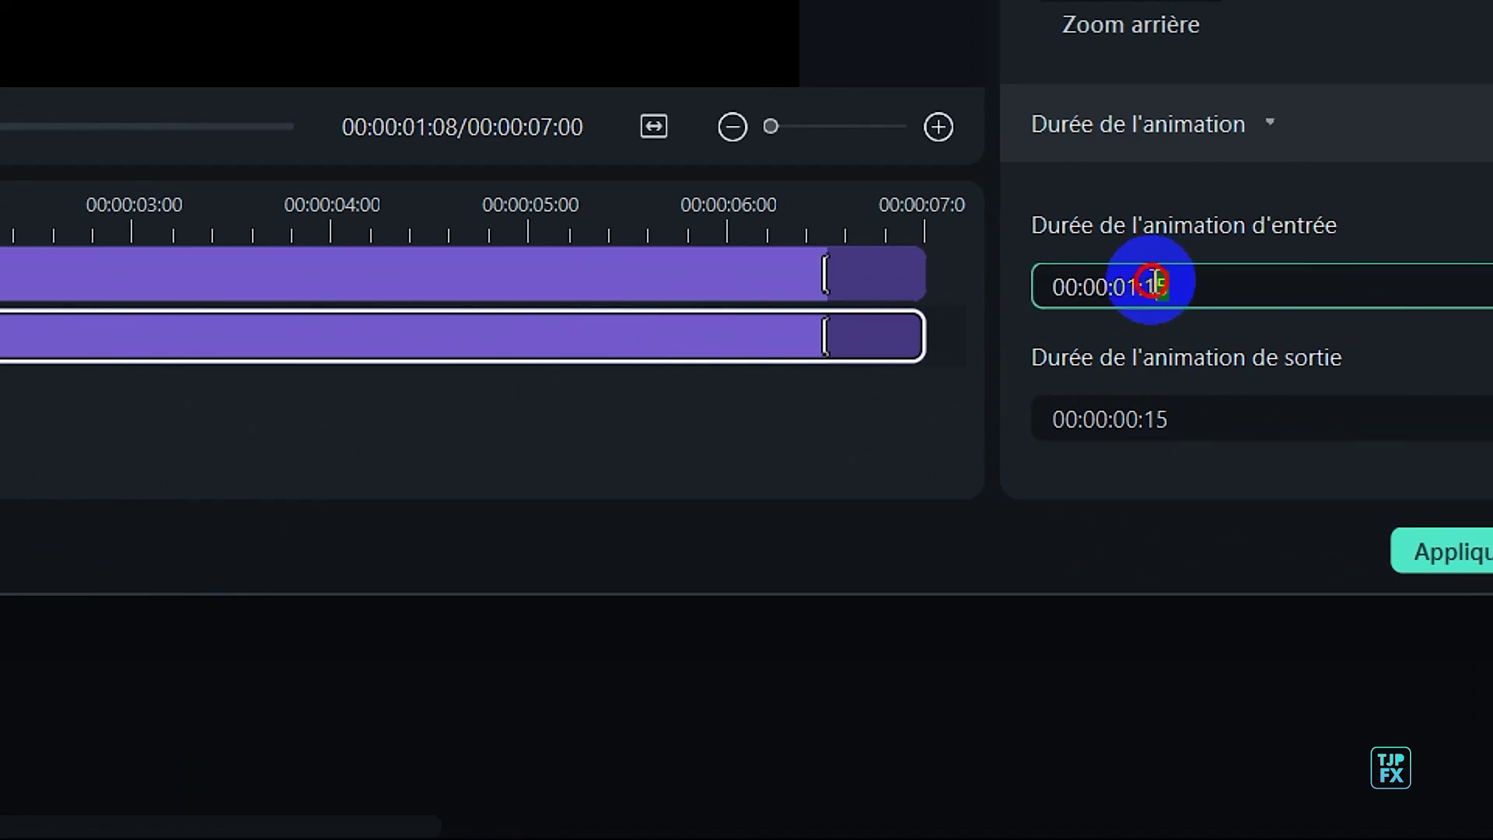
text(25)
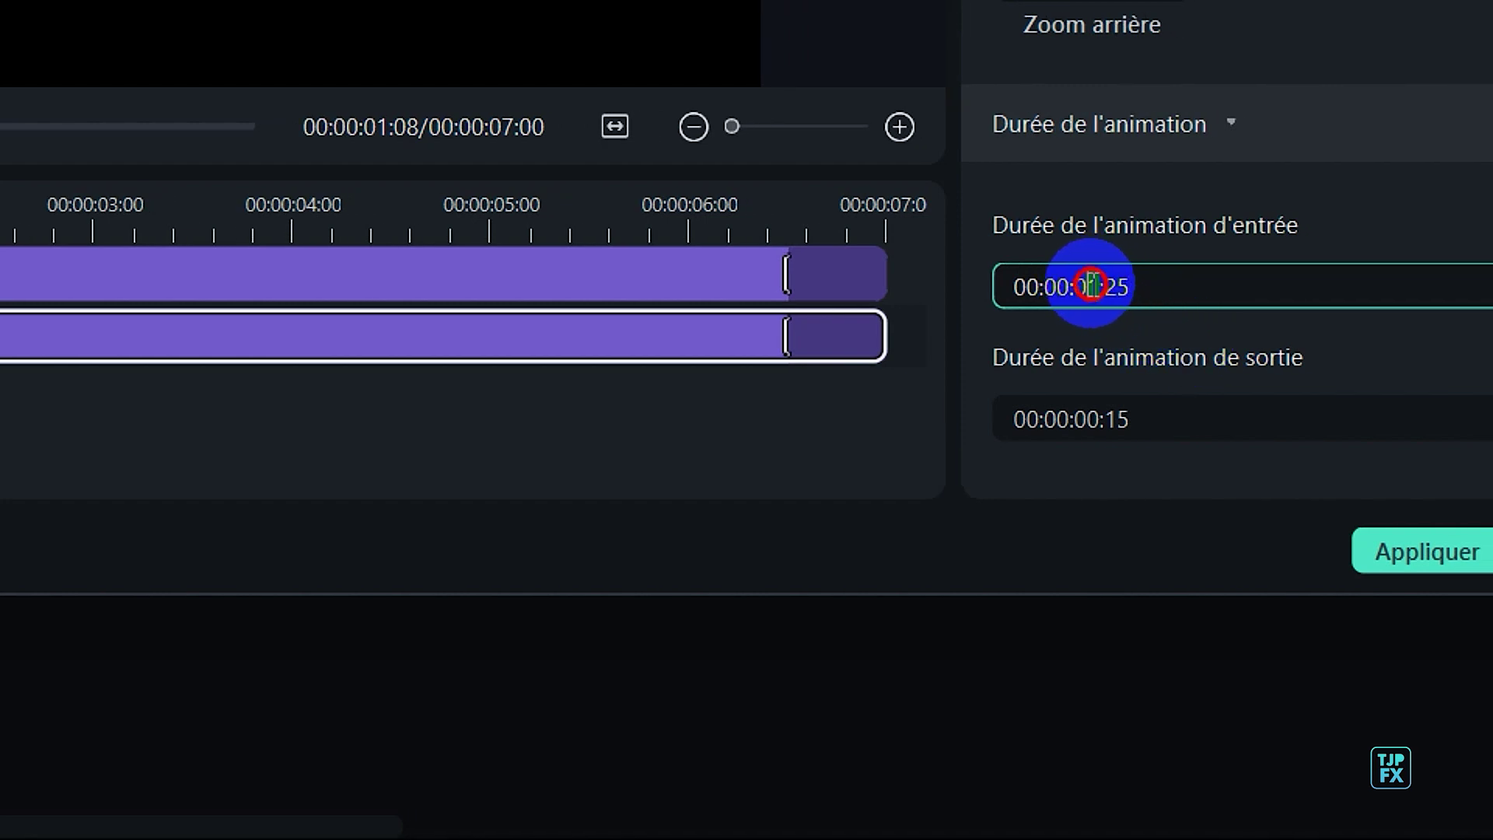
text(0)
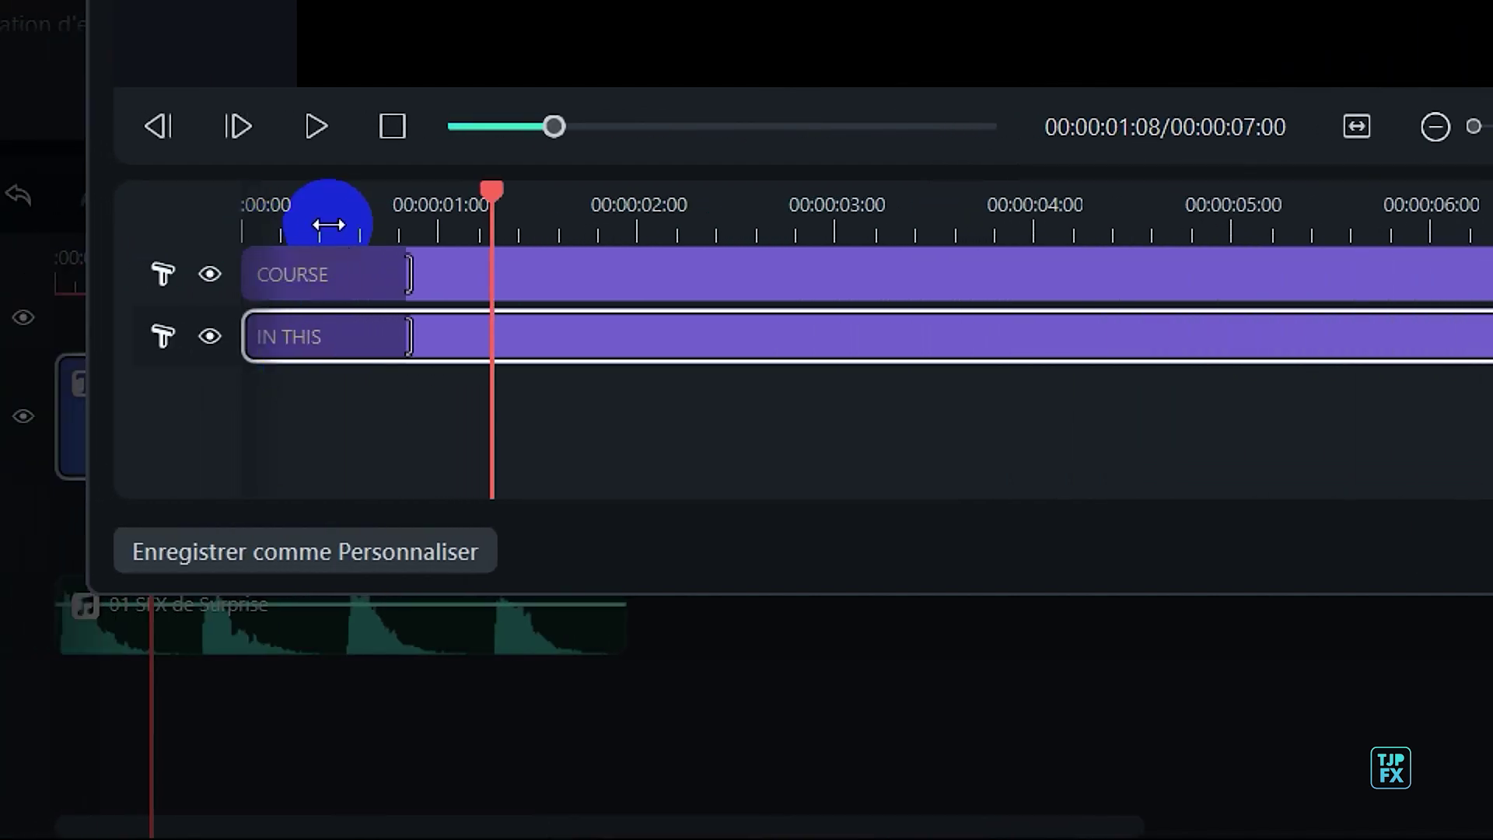
- Preview the title's entrance animation from the start and apply the advanced text edits
drag(281, 205, 254, 223)
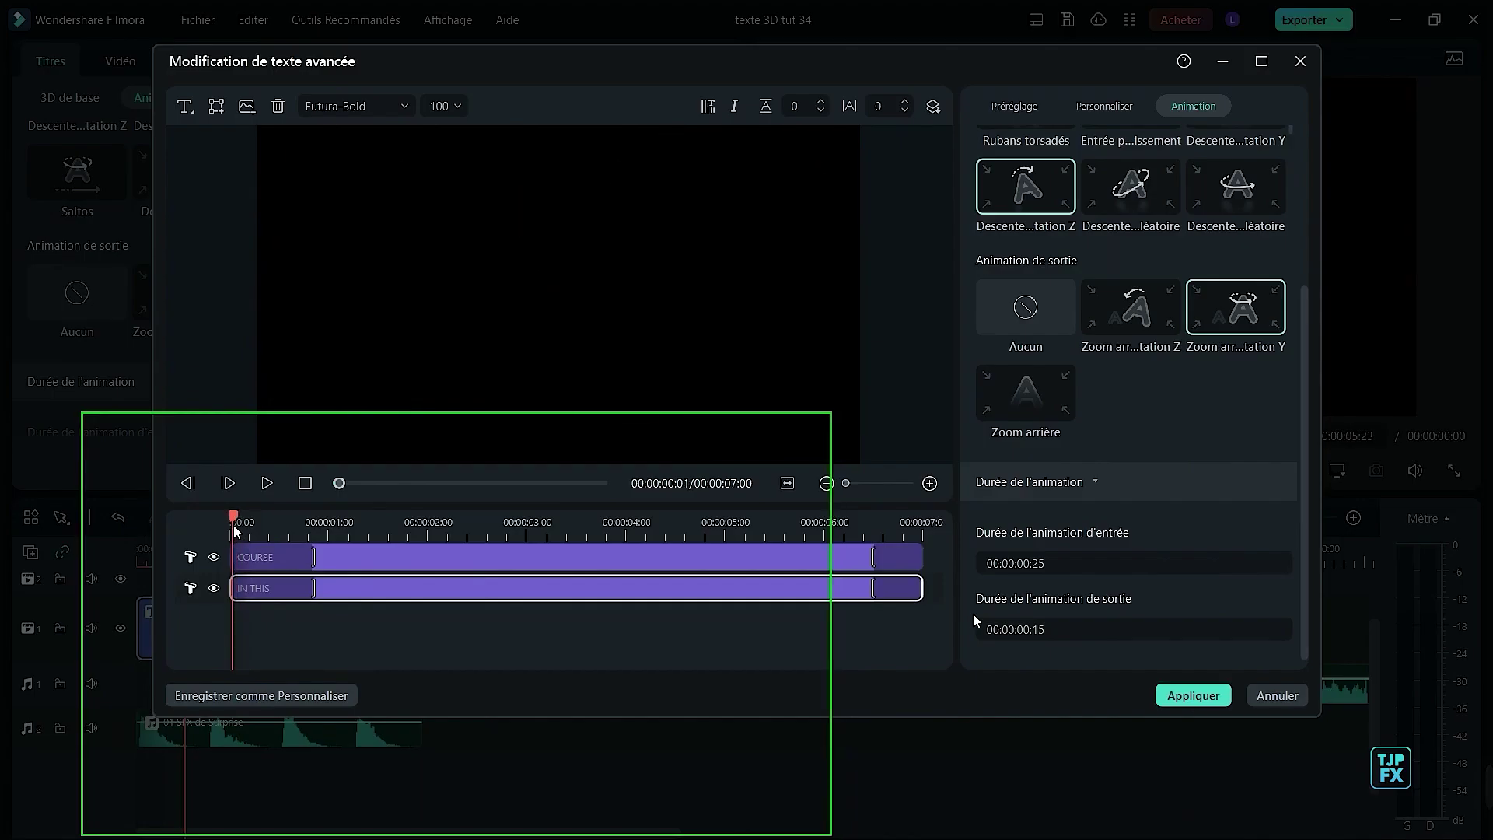
key(space)
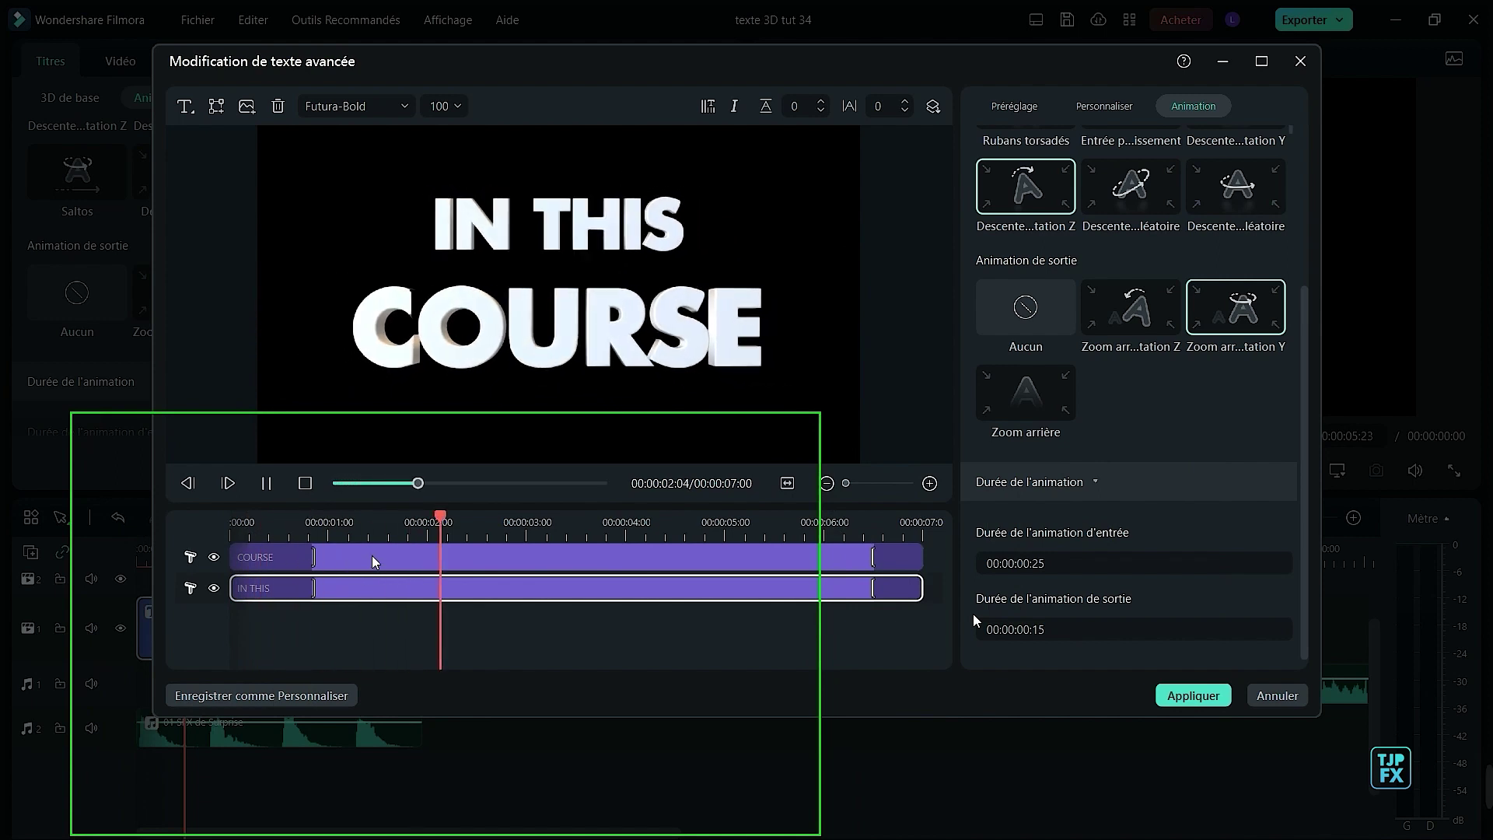
click(286, 522)
drag(289, 527, 352, 527)
click(550, 286)
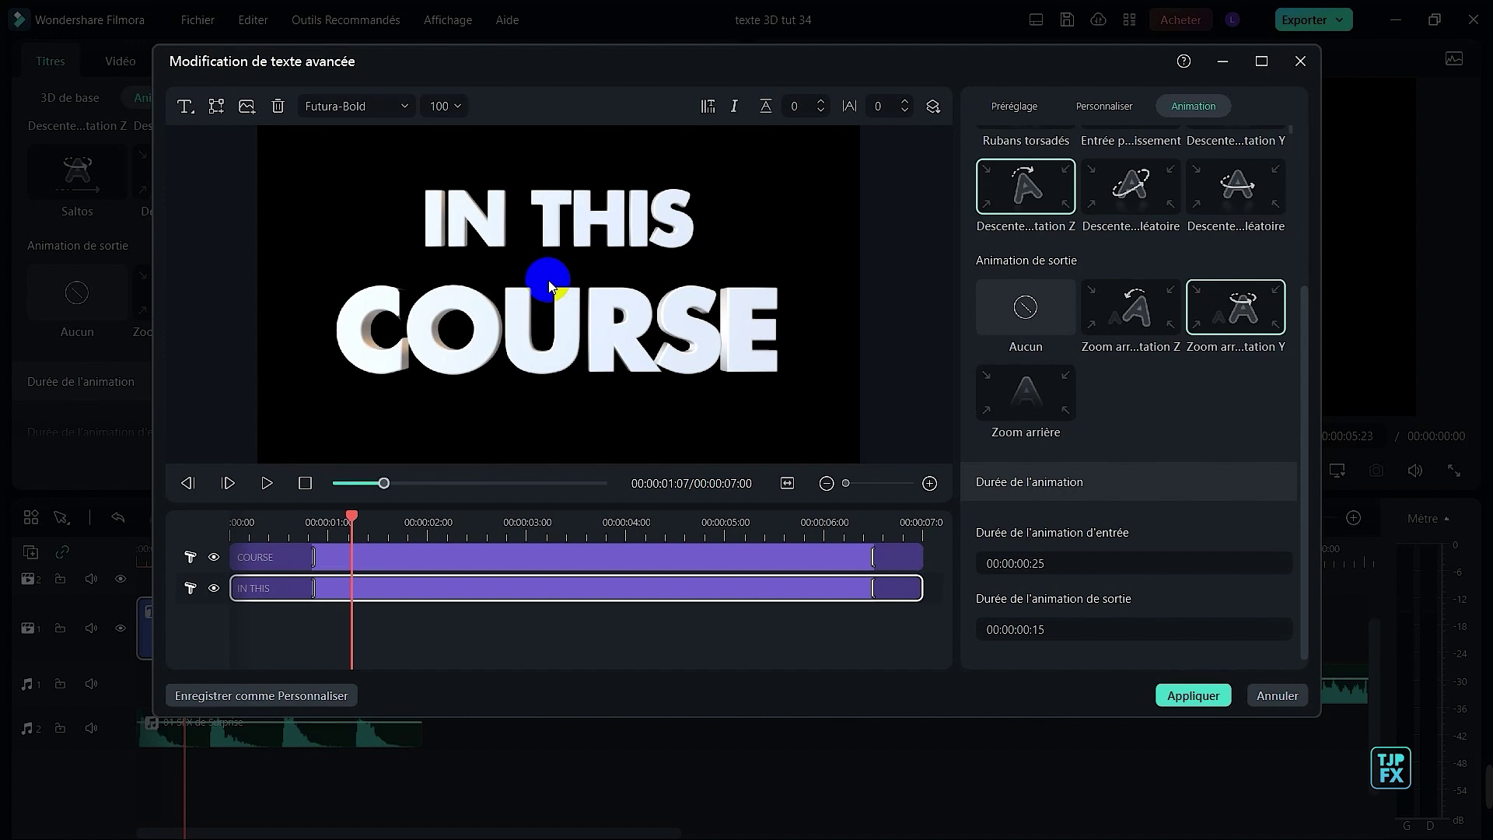
click(1204, 697)
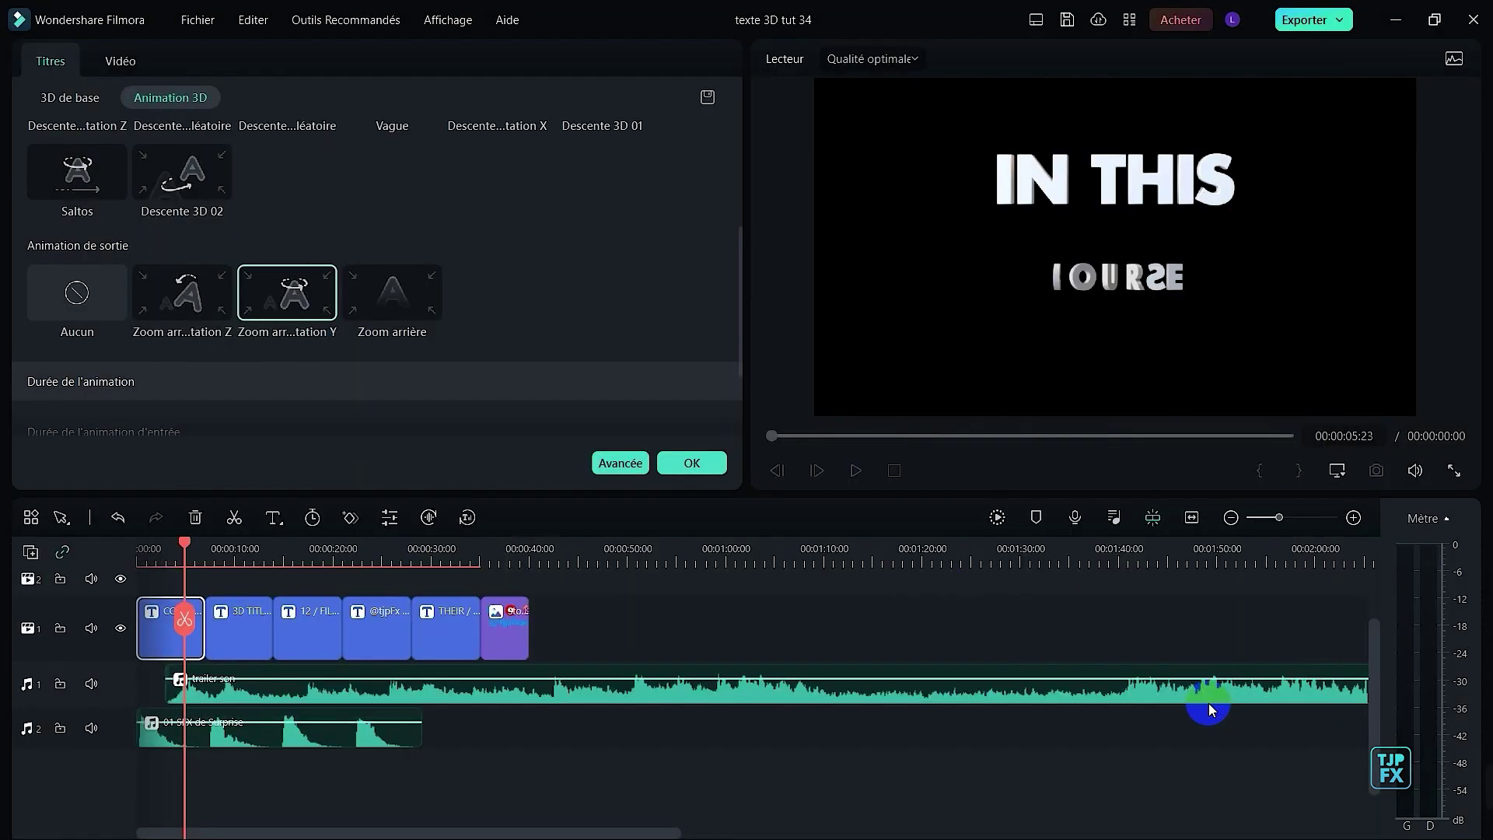
- Move the IN THIS COURSE clip's 100 % scale keyframe earlier, to about half a second, and play the scene
click(121, 61)
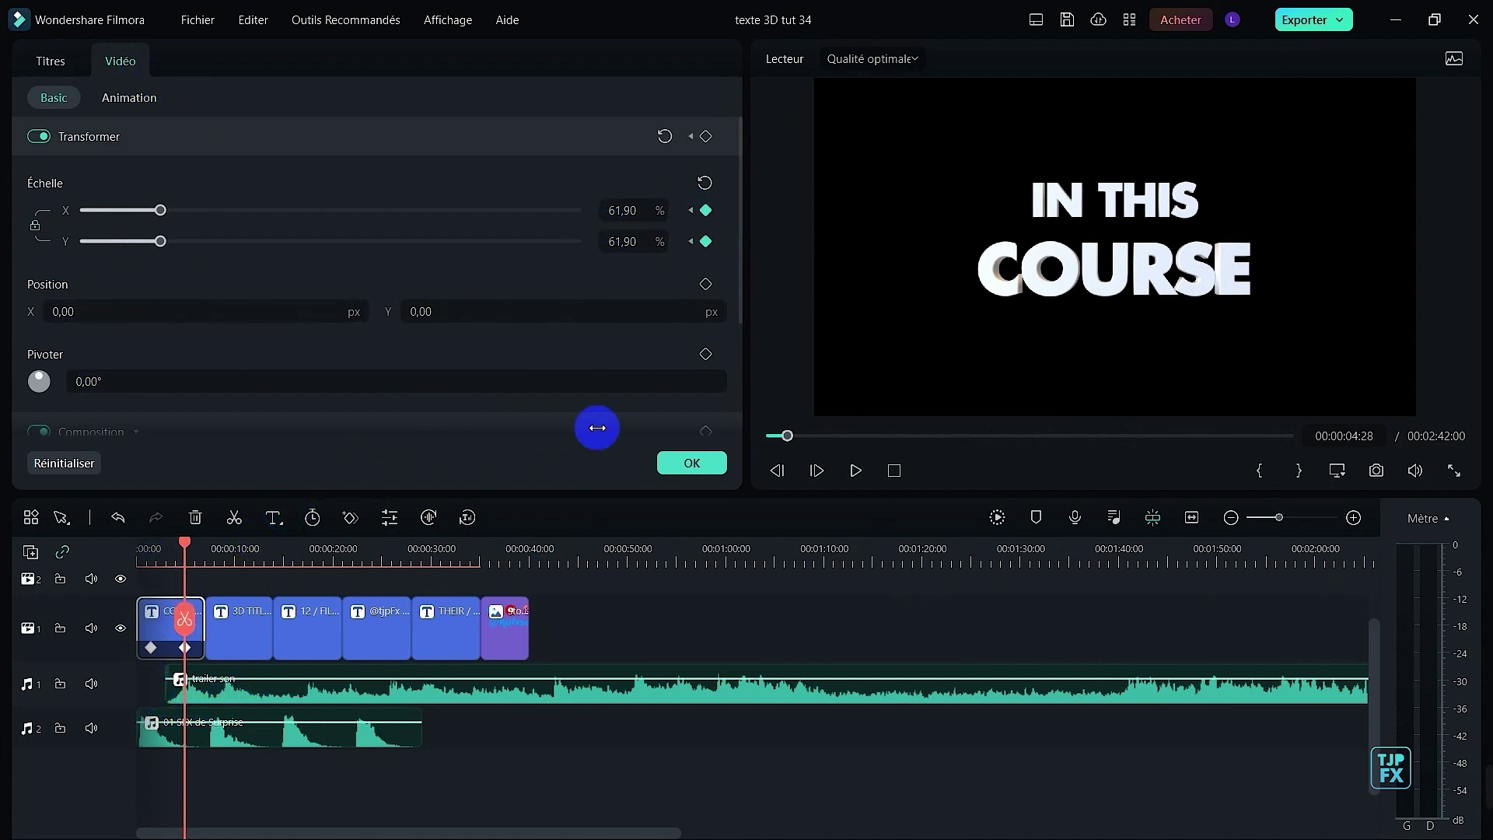
click(691, 214)
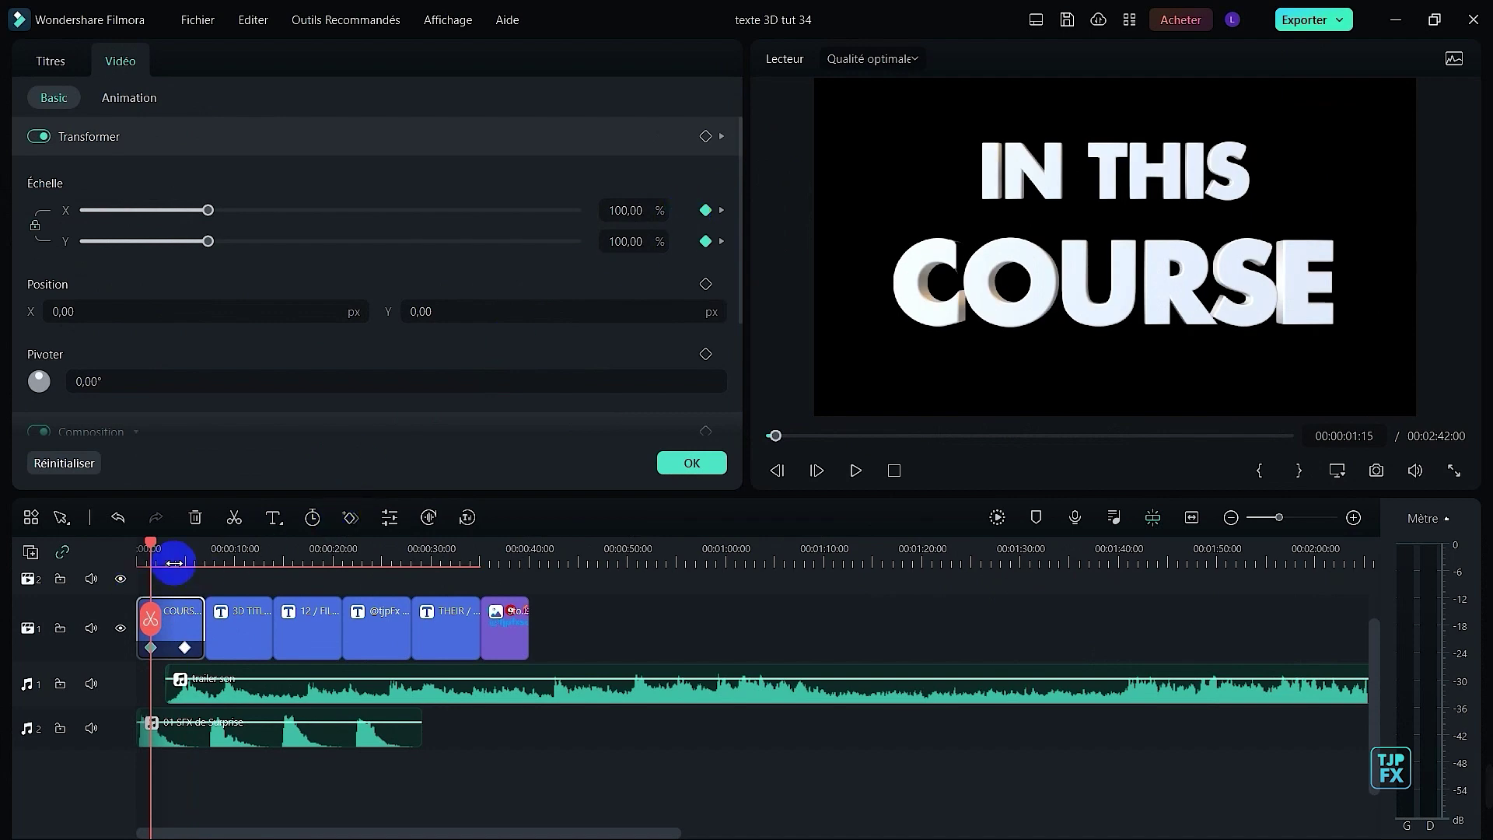
drag(173, 562, 527, 532)
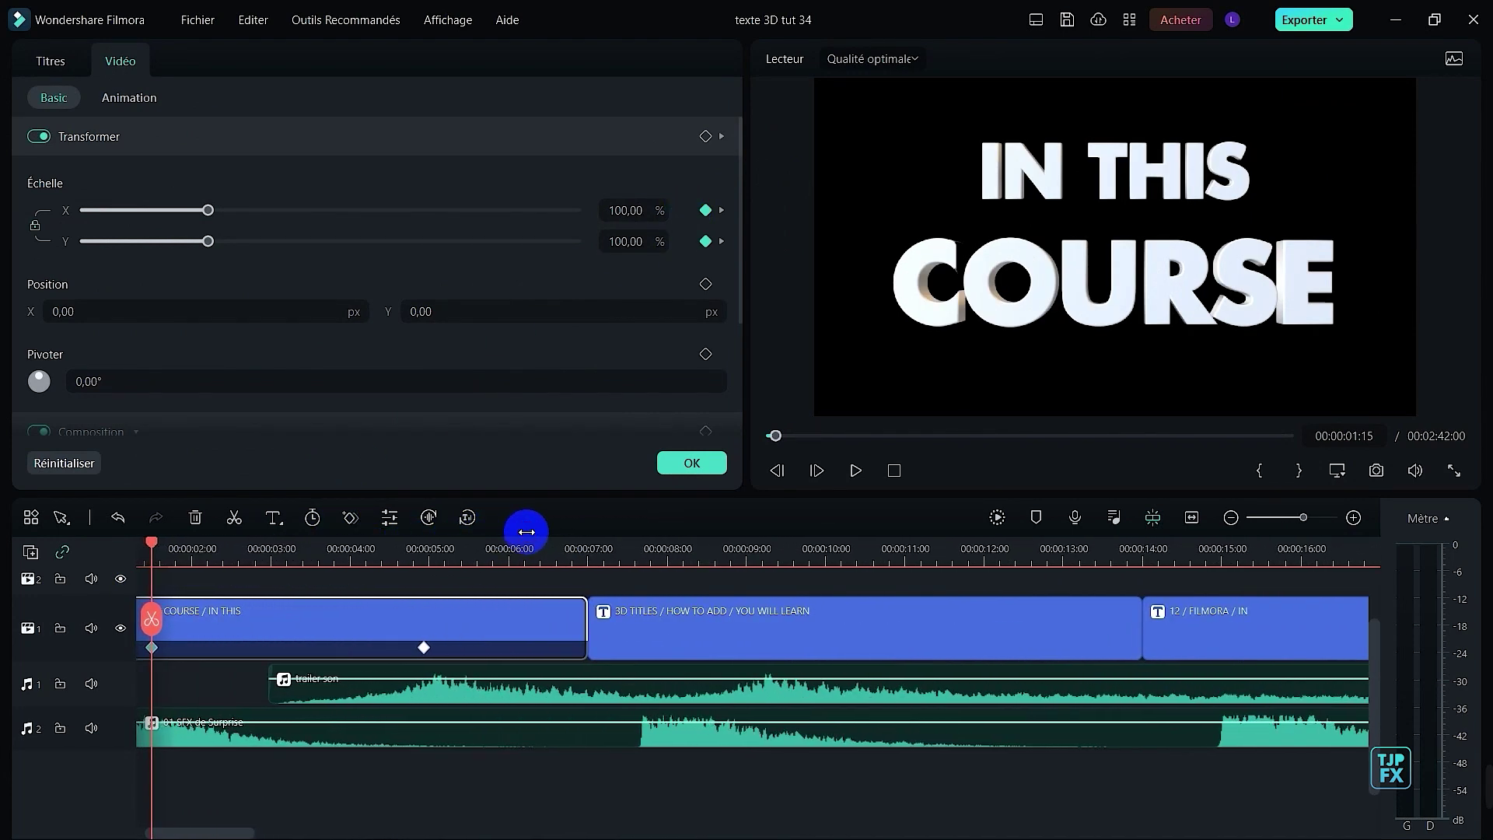
drag(210, 834, 201, 833)
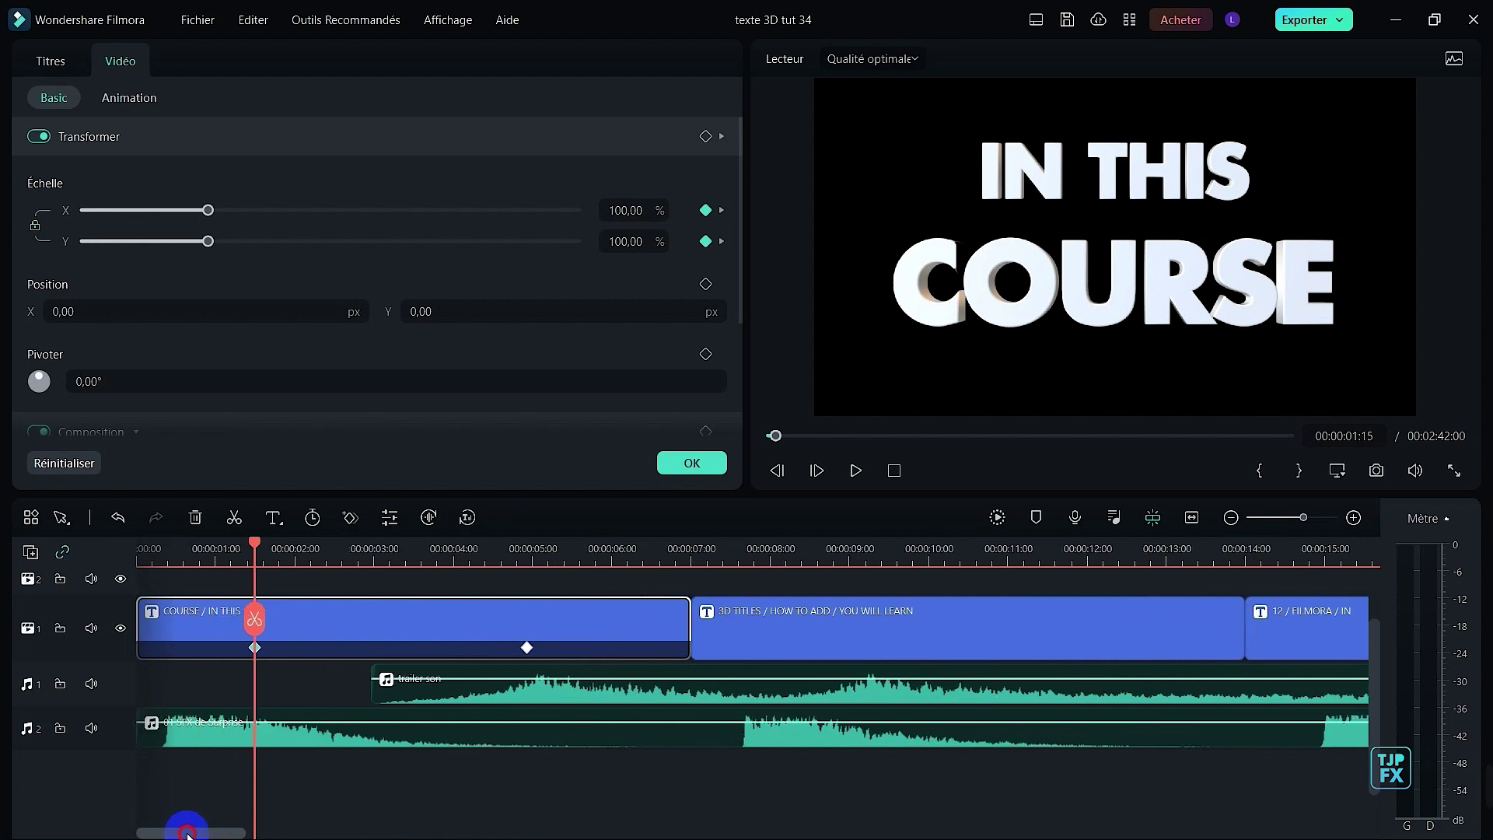
drag(250, 543, 176, 554)
drag(254, 647, 180, 646)
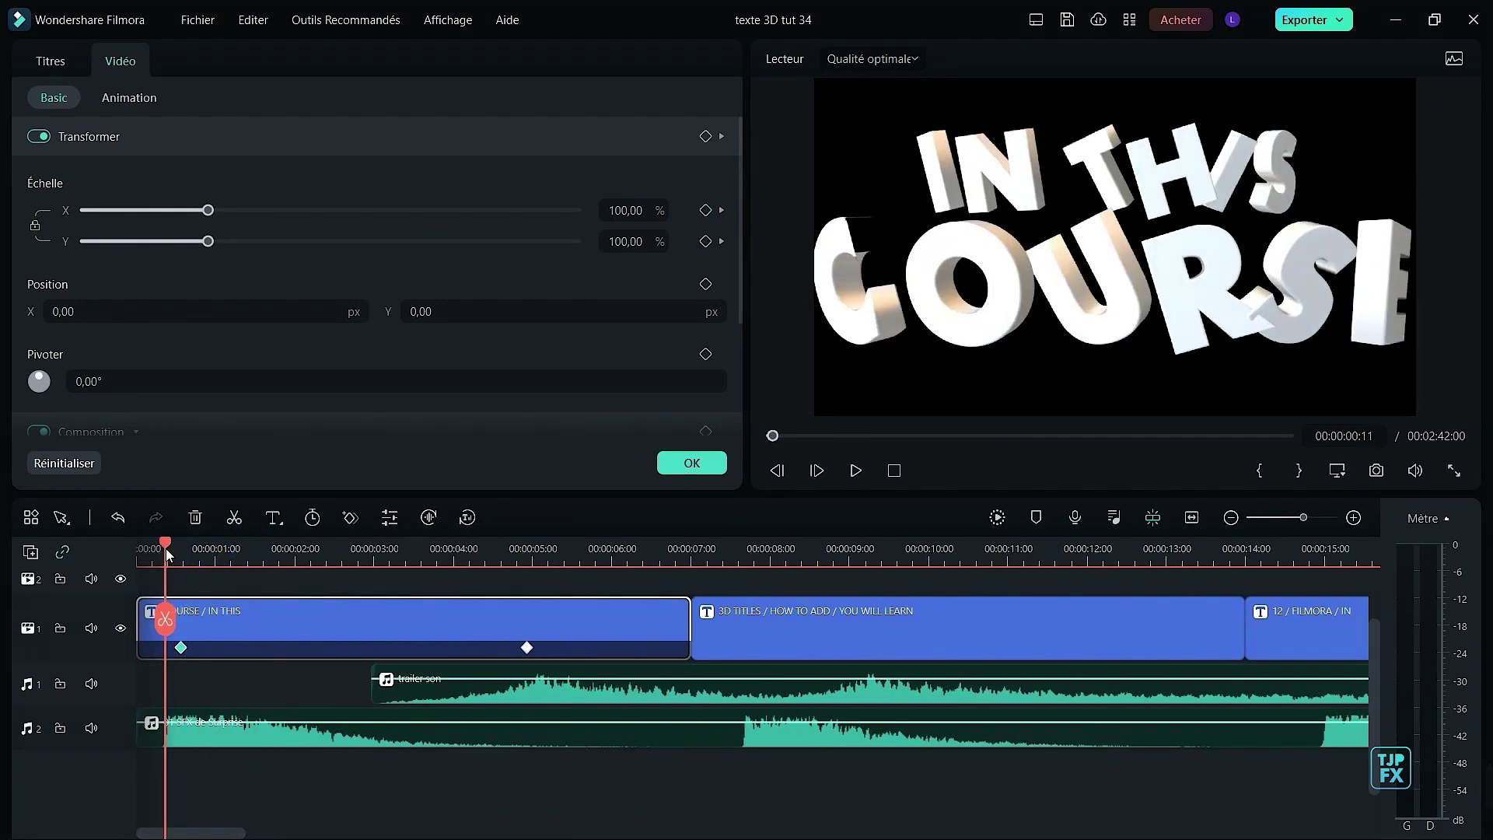
key(space)
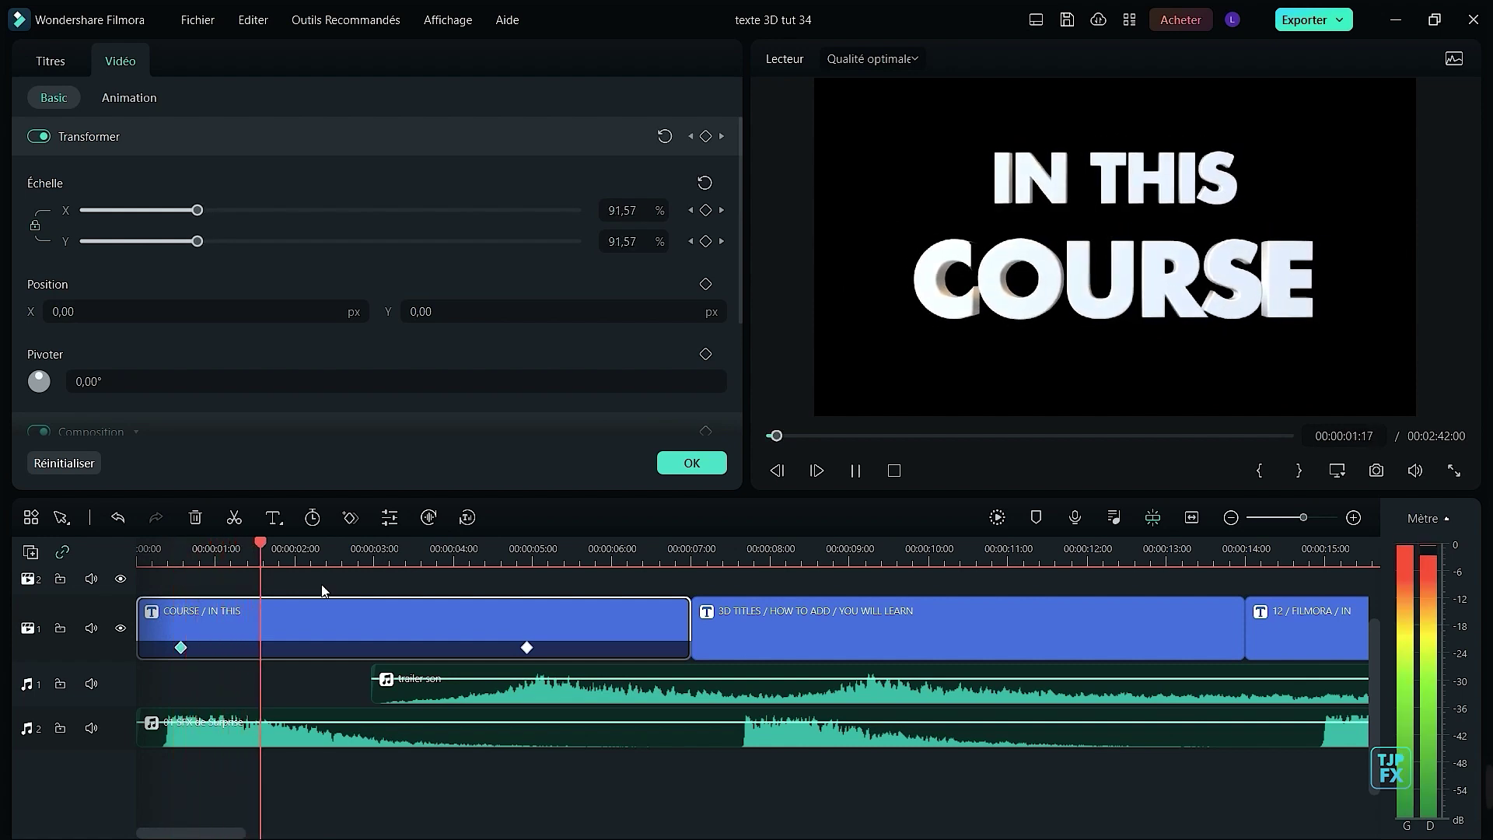
key(space)
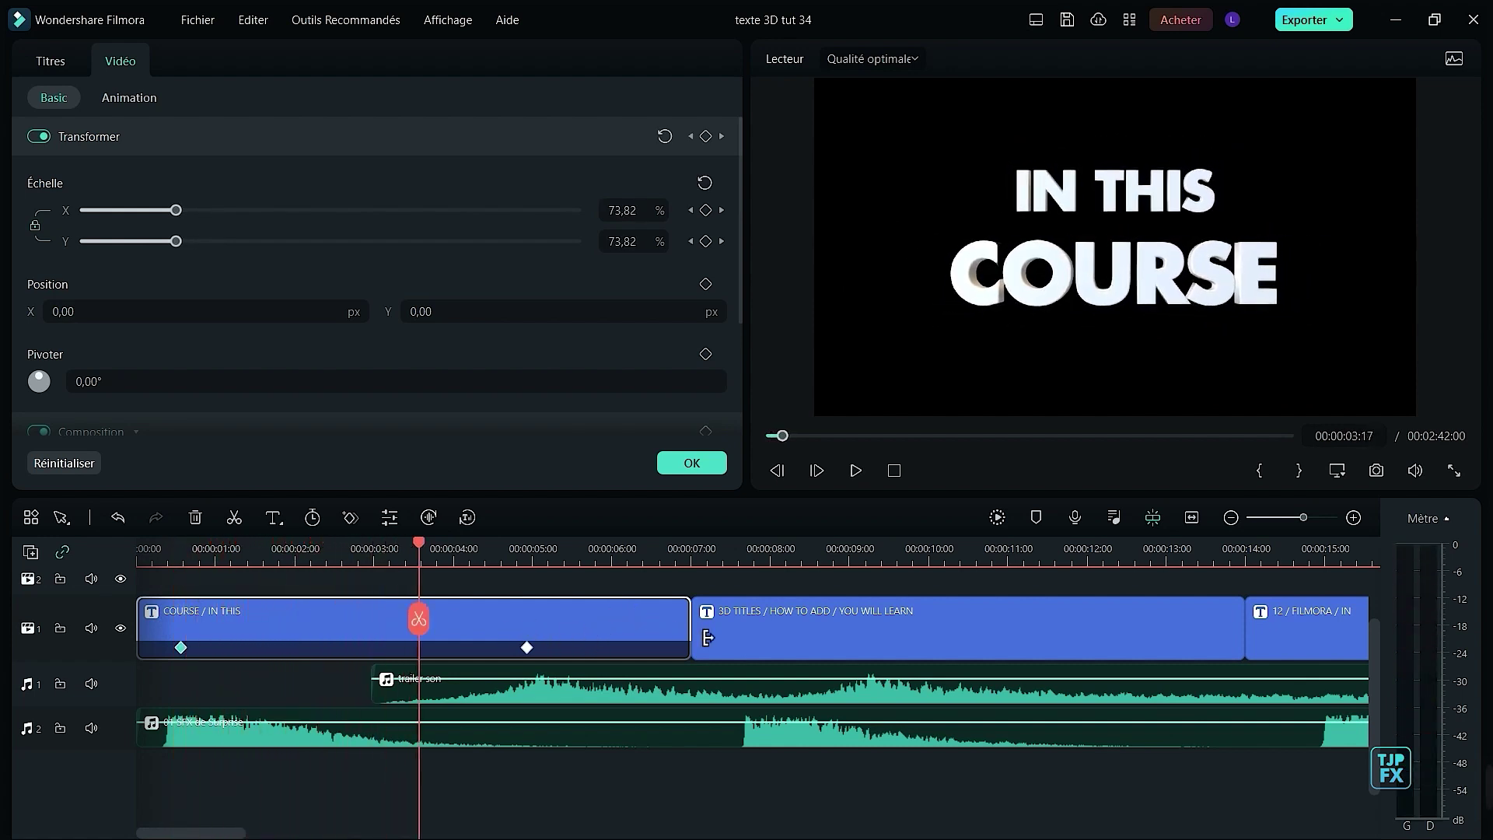
- Trim the end of the IN THIS COURSE clip to about 00:00:04:02 and play it from near the start
drag(700, 639, 471, 673)
click(147, 548)
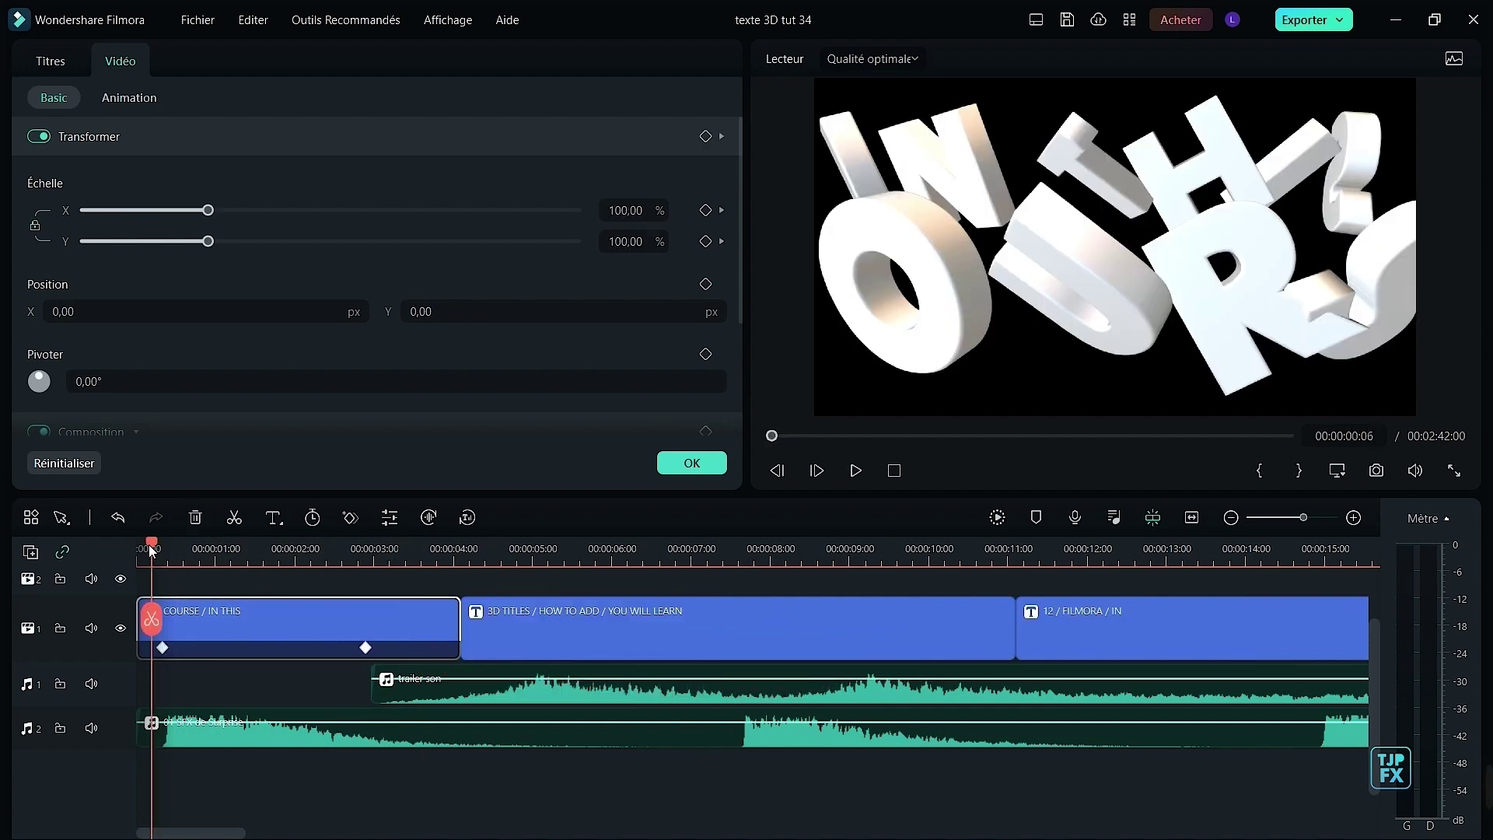
key(space)
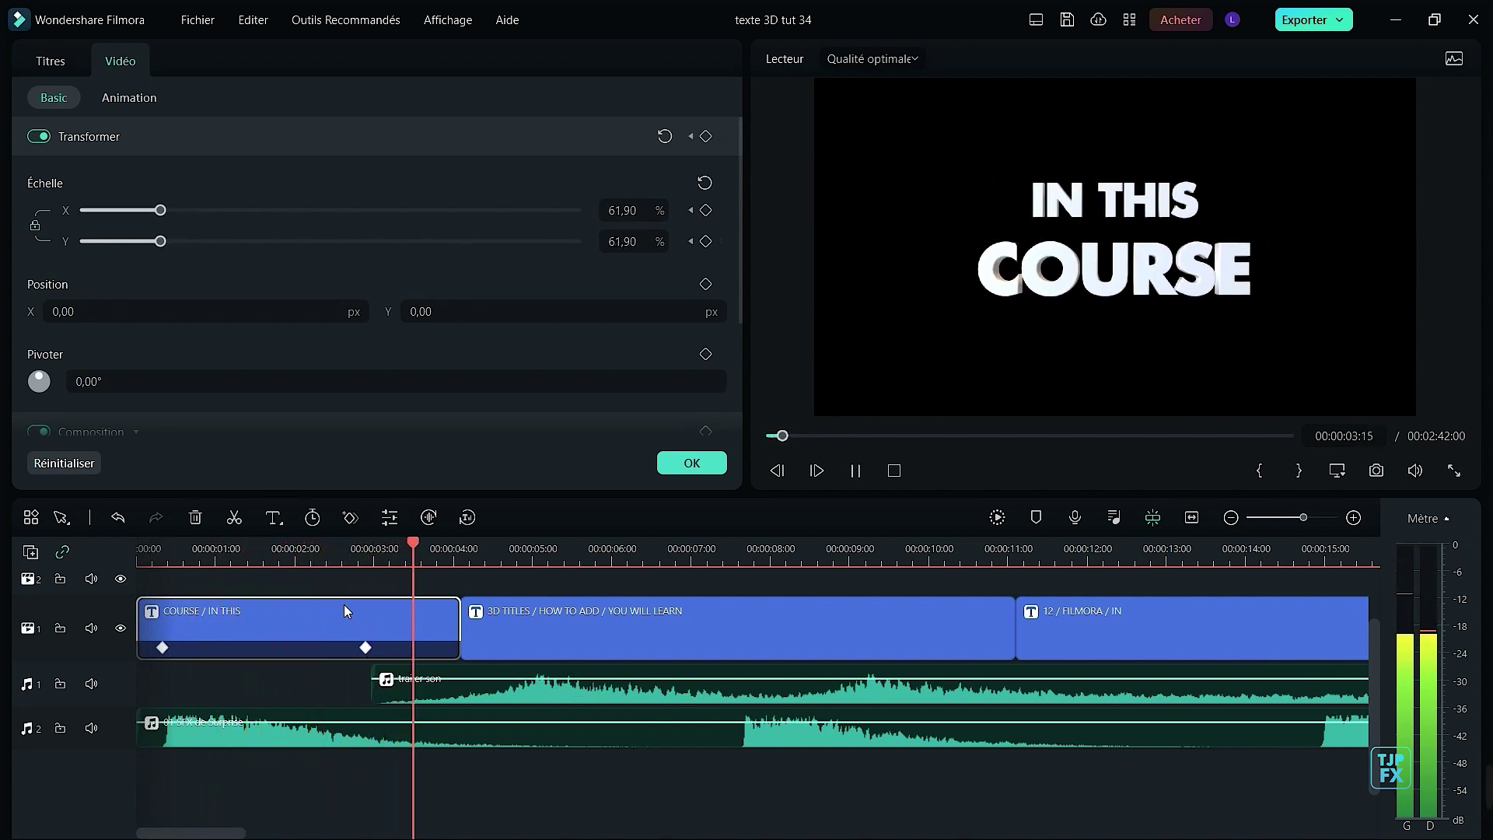
key(space)
- Move the IN THIS COURSE clip's 61,90 % scale keyframe later, to about 00:00:03:19, near the clip's end
mouse_move(351, 554)
mouse_down()
mouse_move(408, 548)
mouse_move(337, 554)
mouse_up()
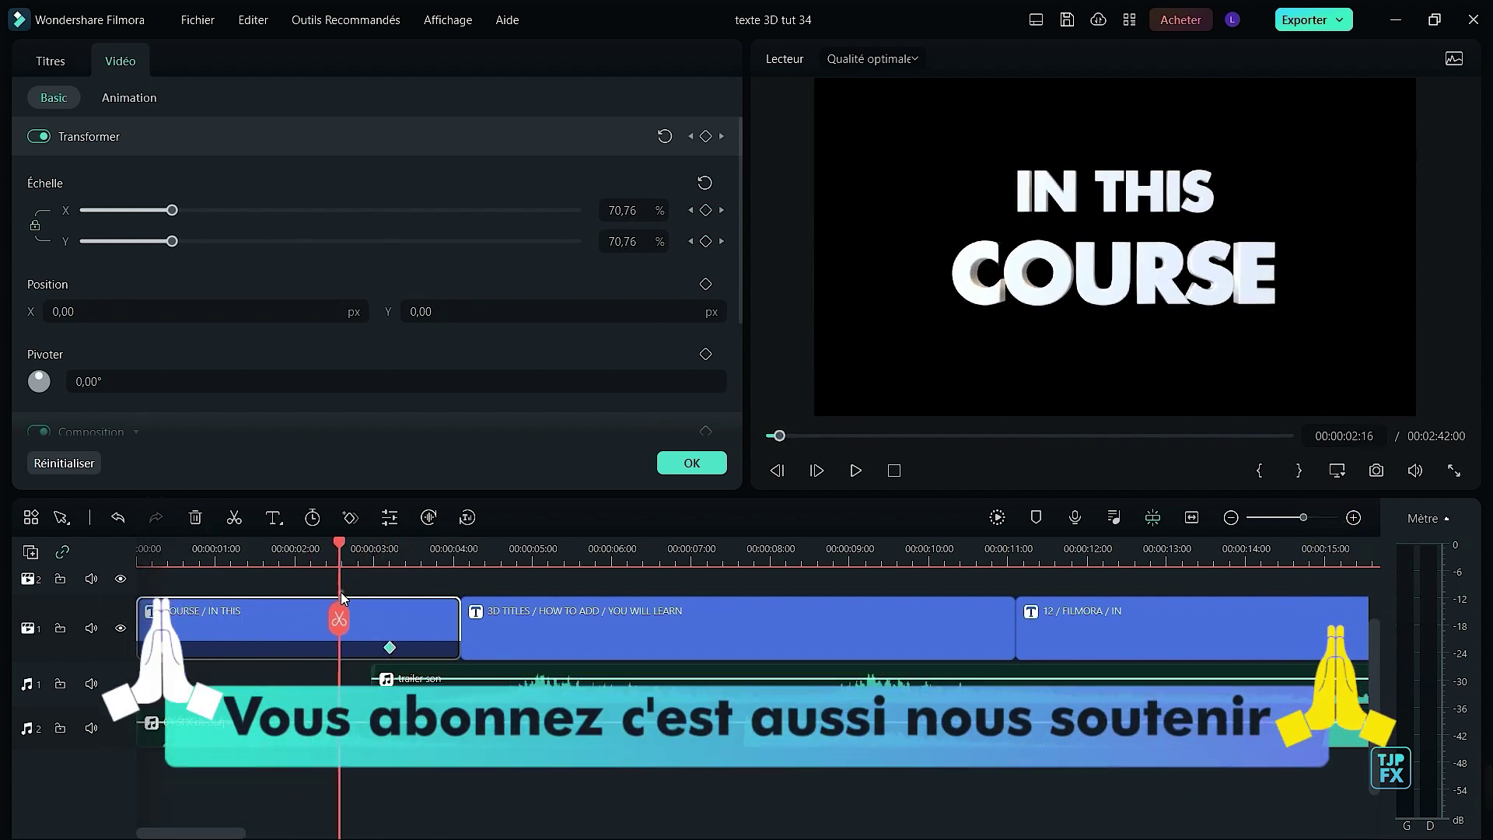
click(390, 647)
drag(389, 647, 411, 647)
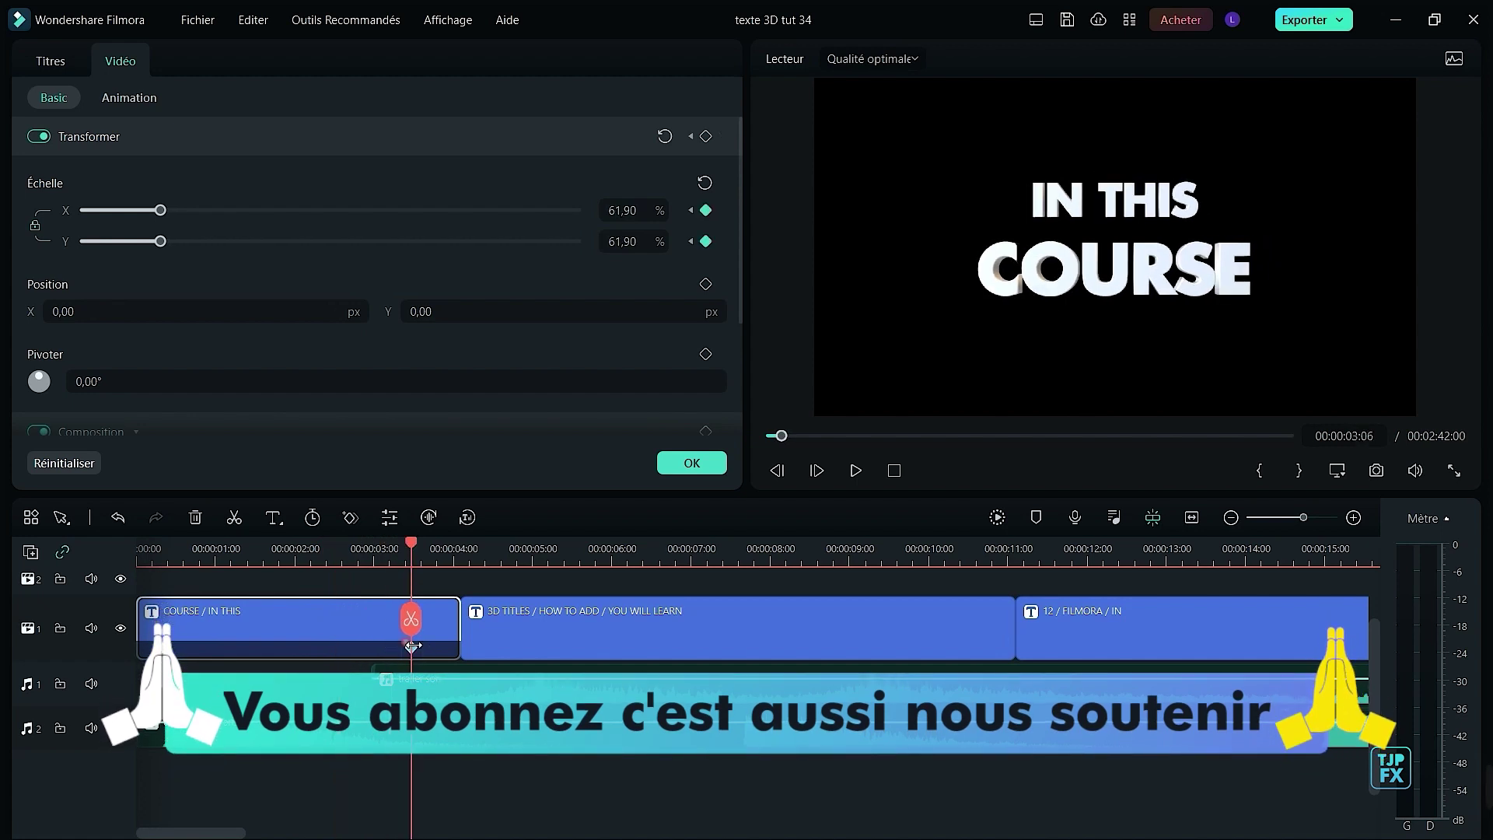
click(432, 553)
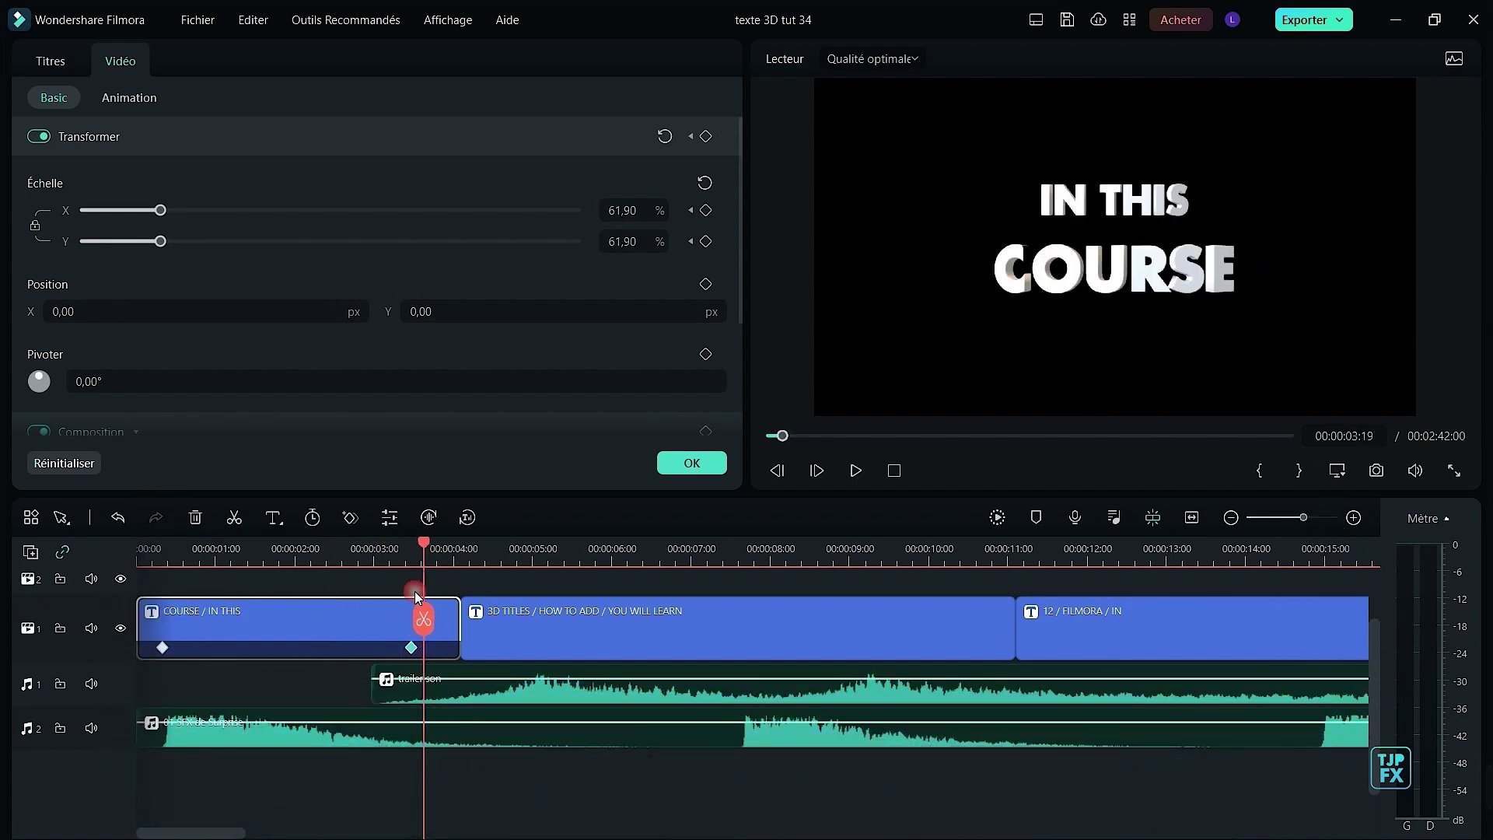
click(413, 647)
drag(426, 648, 434, 648)
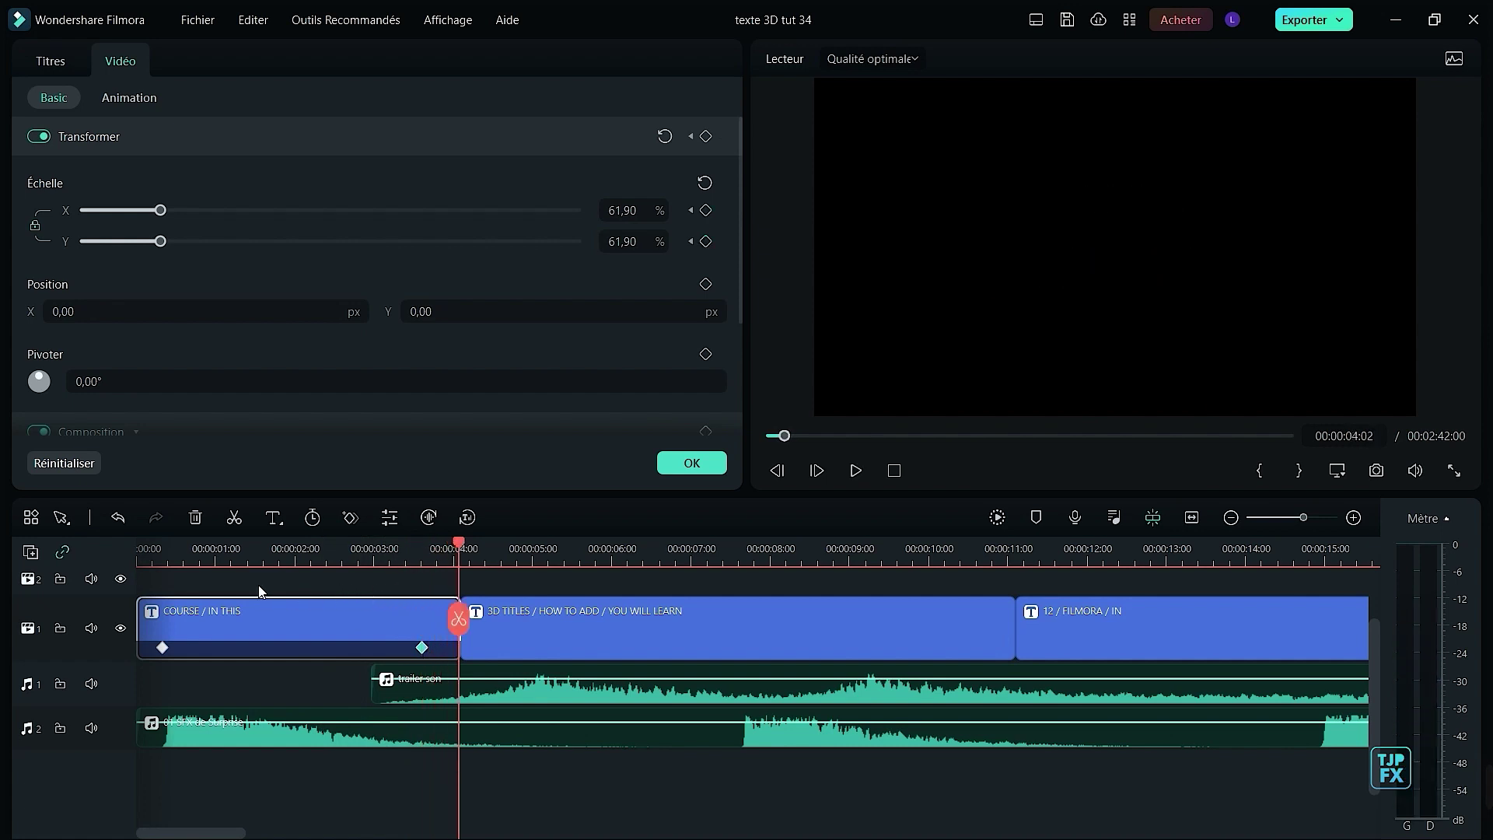
- Move the IN THIS COURSE clip's 61,90 % scale keyframe earlier, to about 00:00:02:12
click(248, 553)
click(421, 647)
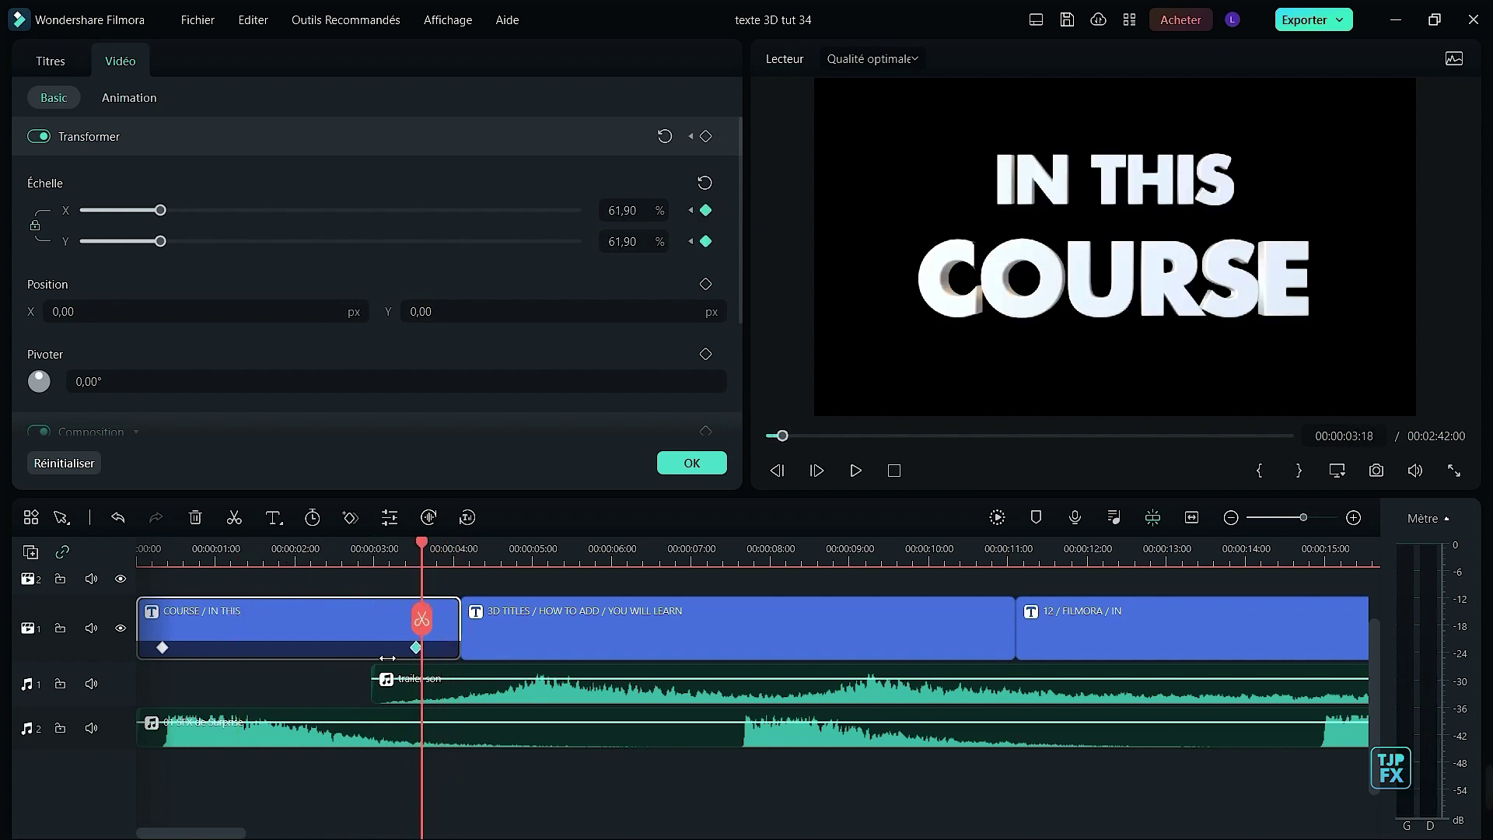
drag(421, 647, 336, 668)
click(327, 554)
click(301, 554)
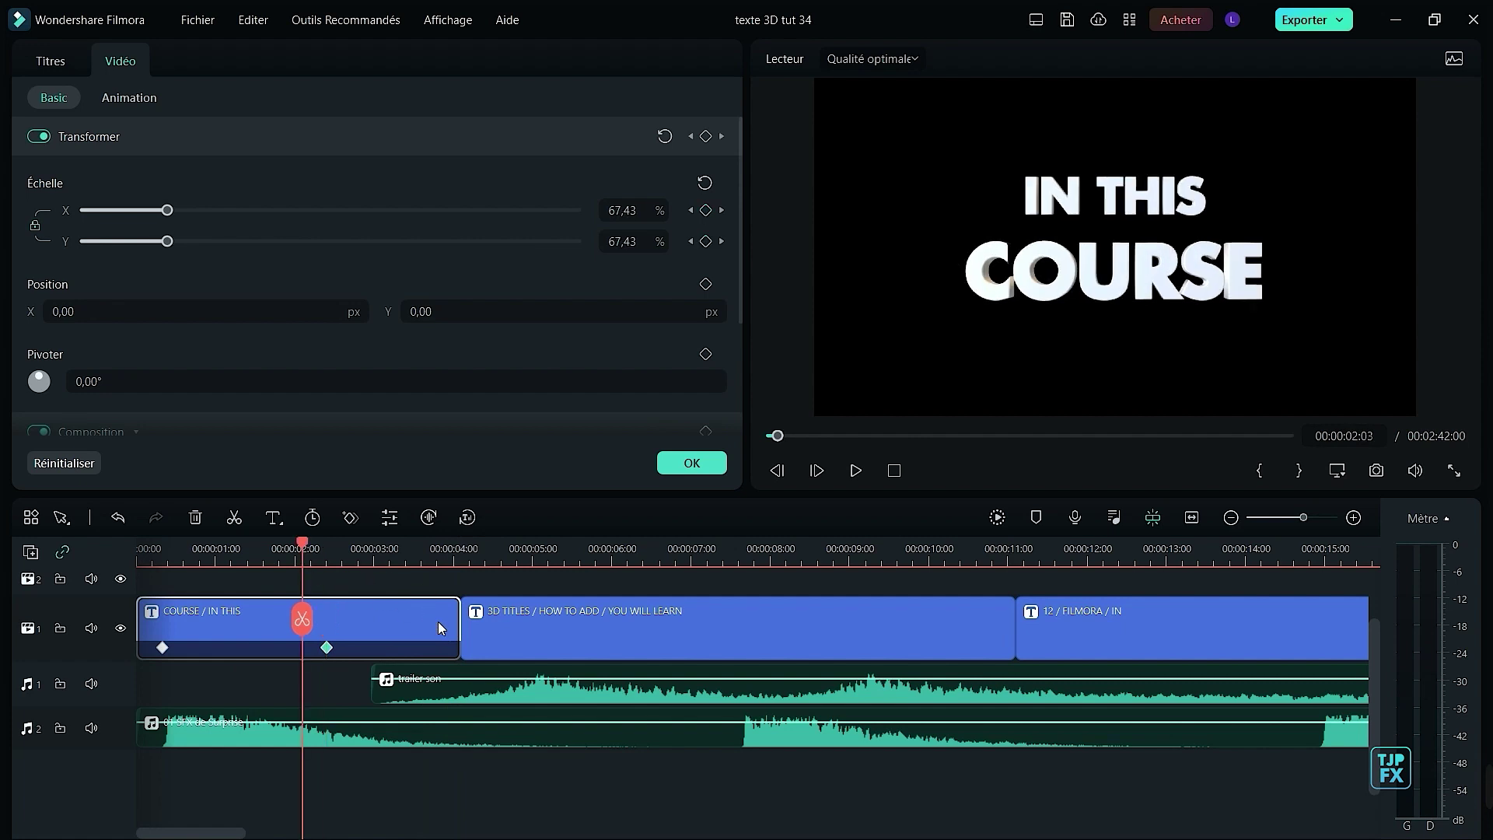
- Trim the end of the IN THIS COURSE clip to about 00:00:03:00 and play the scene from near its start
drag(470, 635, 319, 648)
click(289, 646)
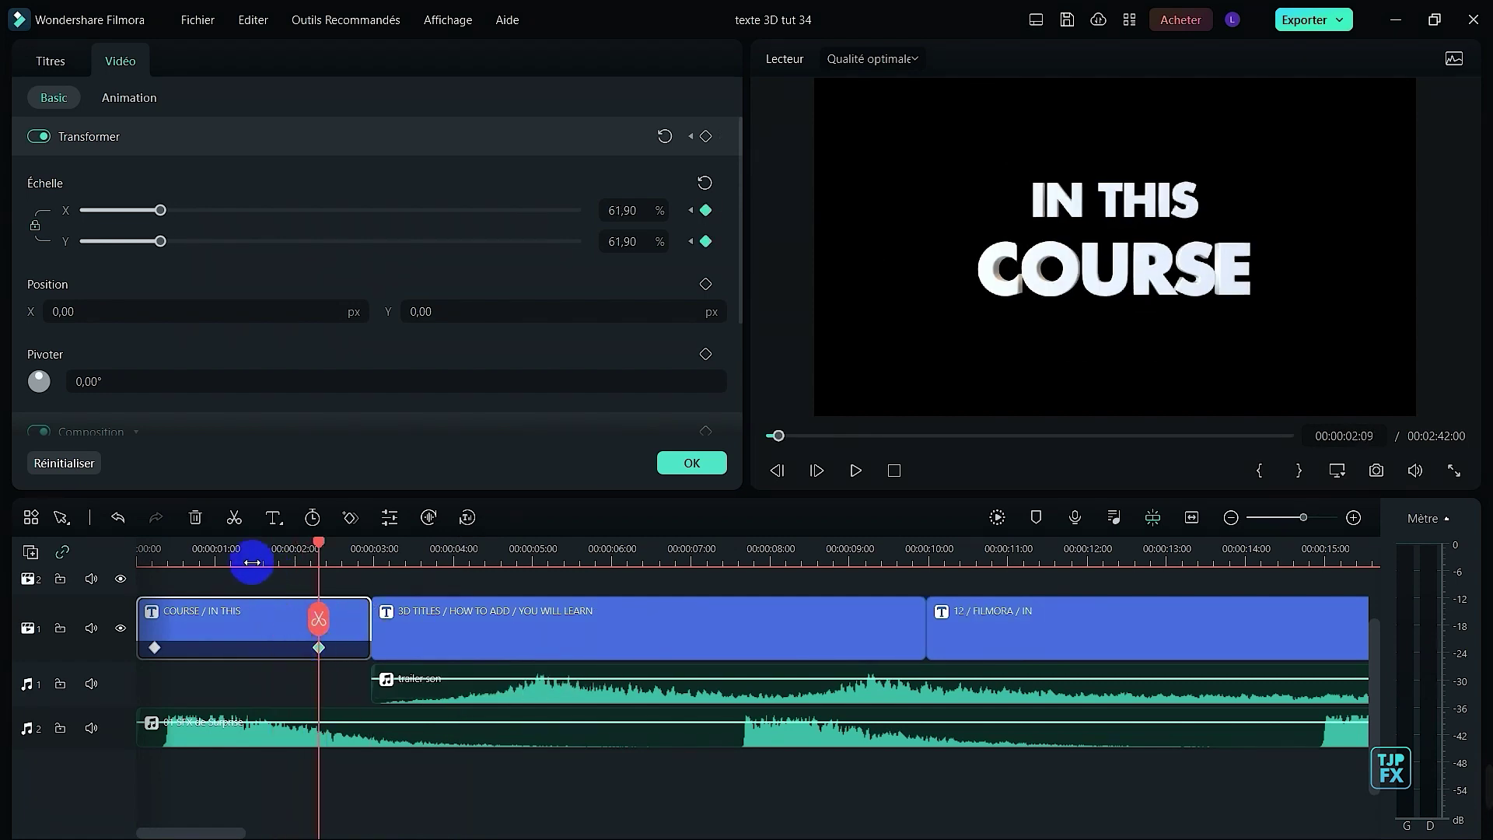
click(151, 557)
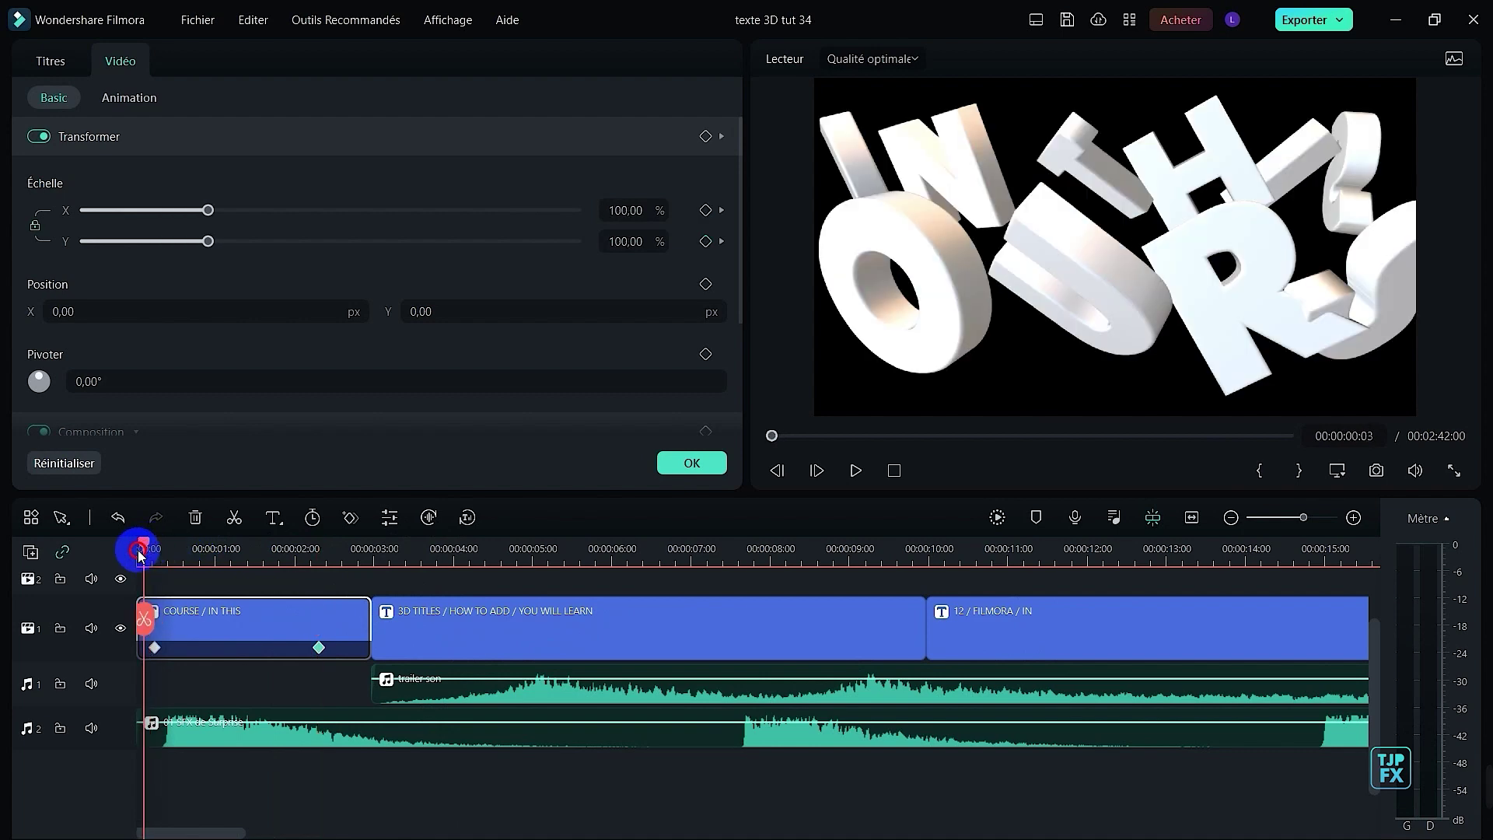
key(space)
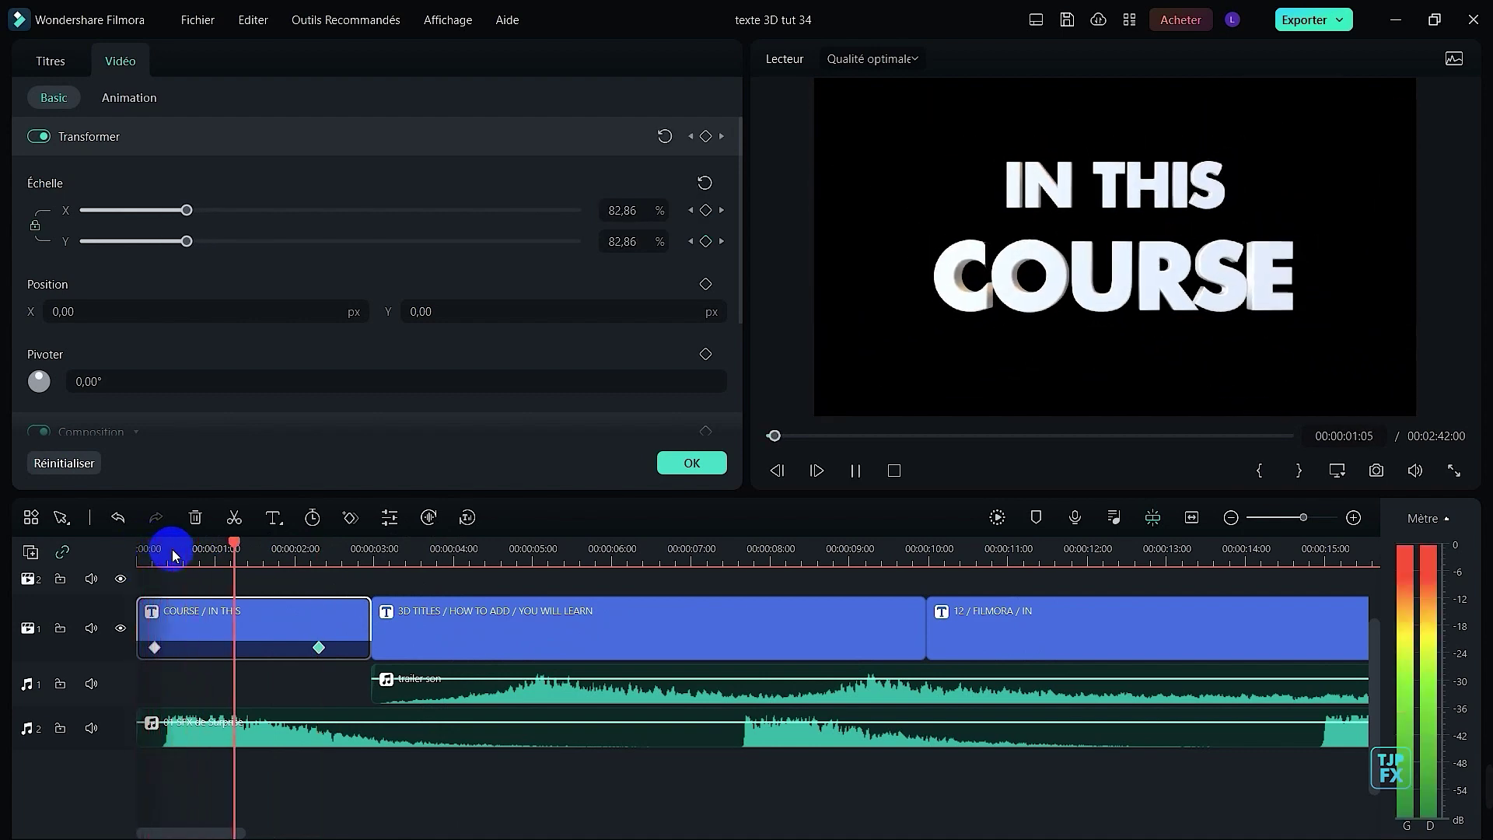
key(space)
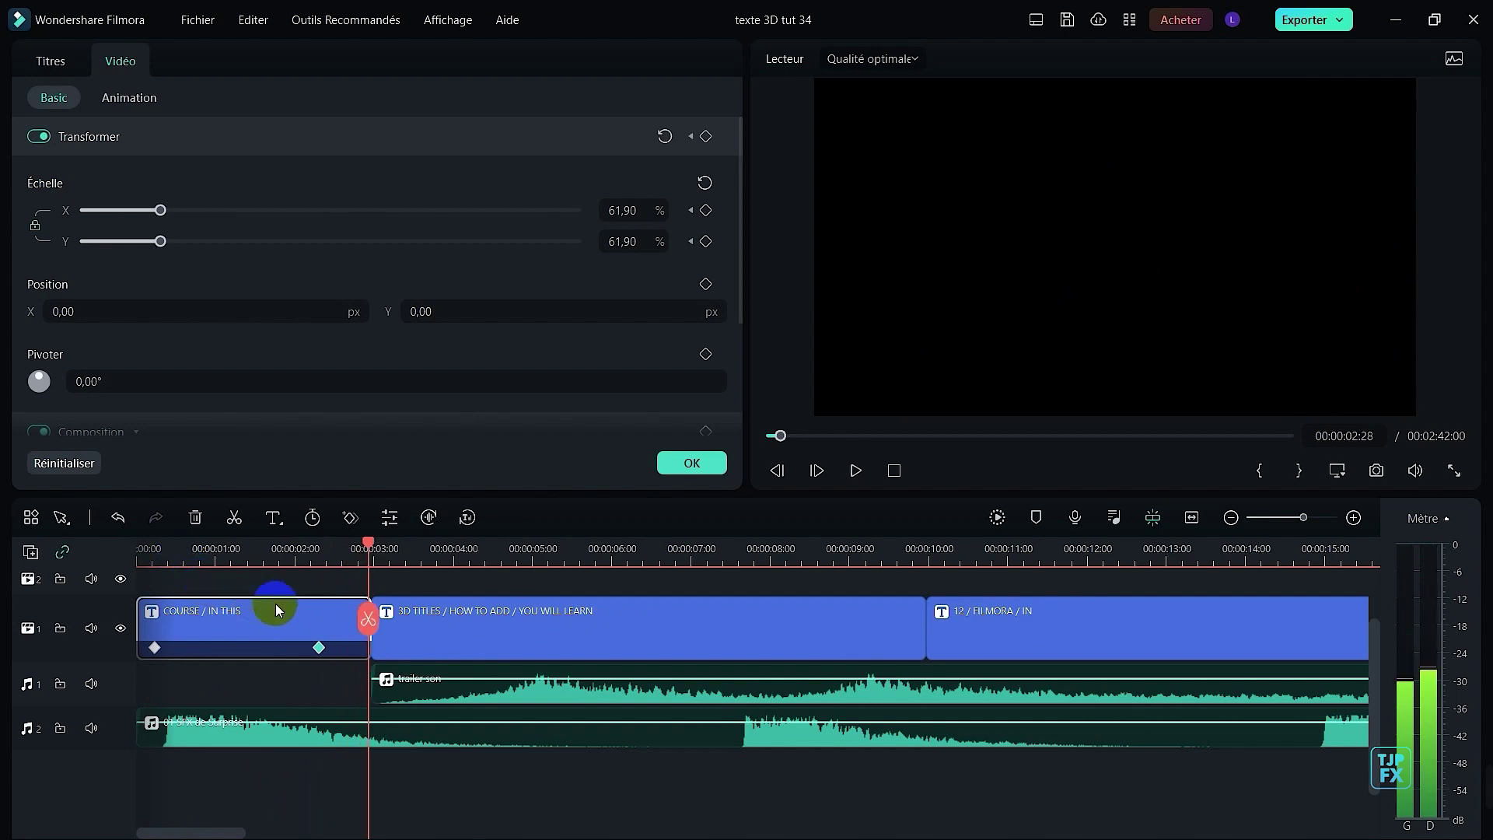
click(222, 564)
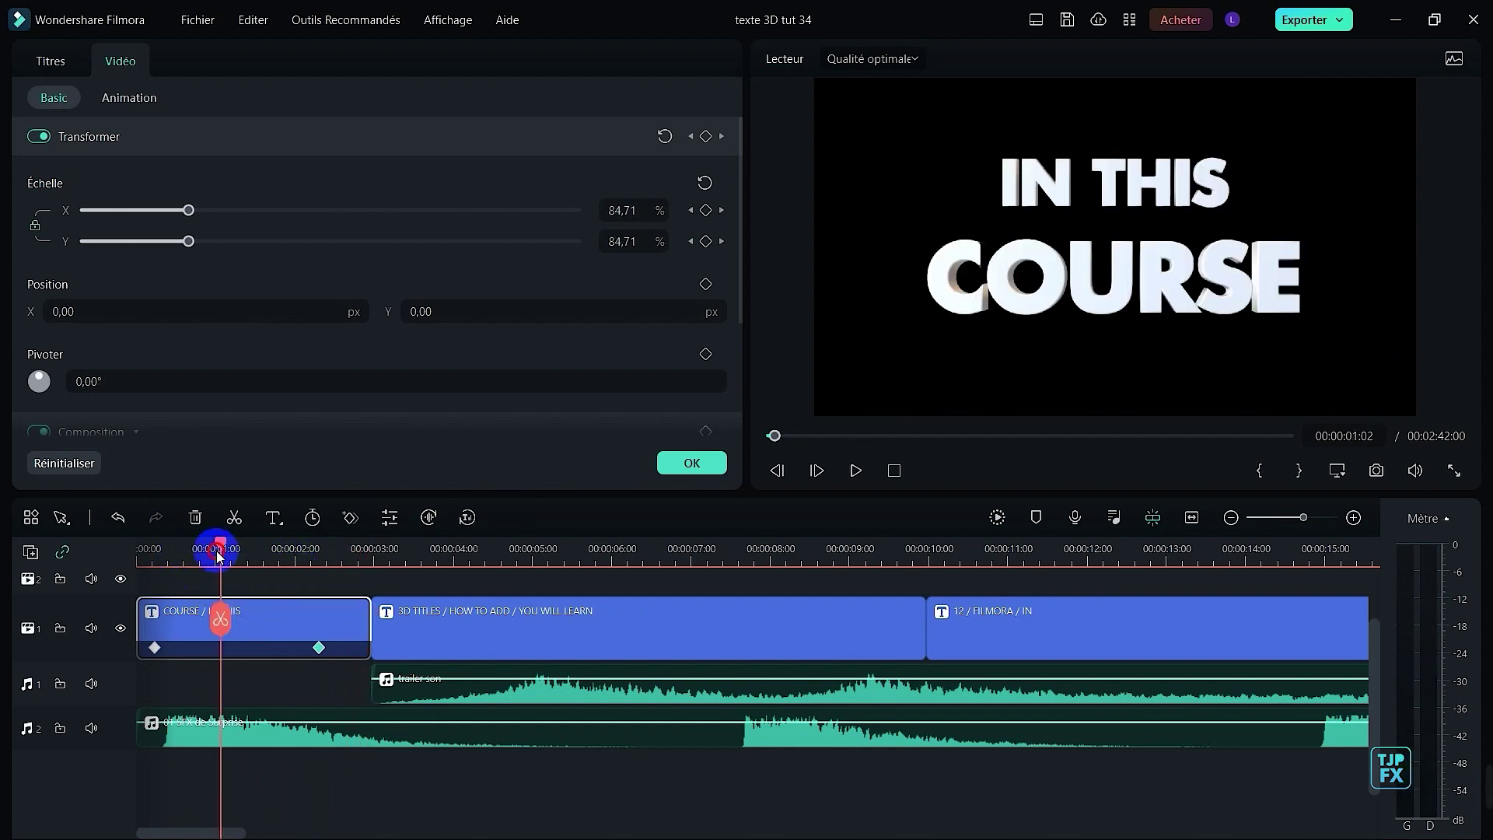
drag(218, 555, 142, 583)
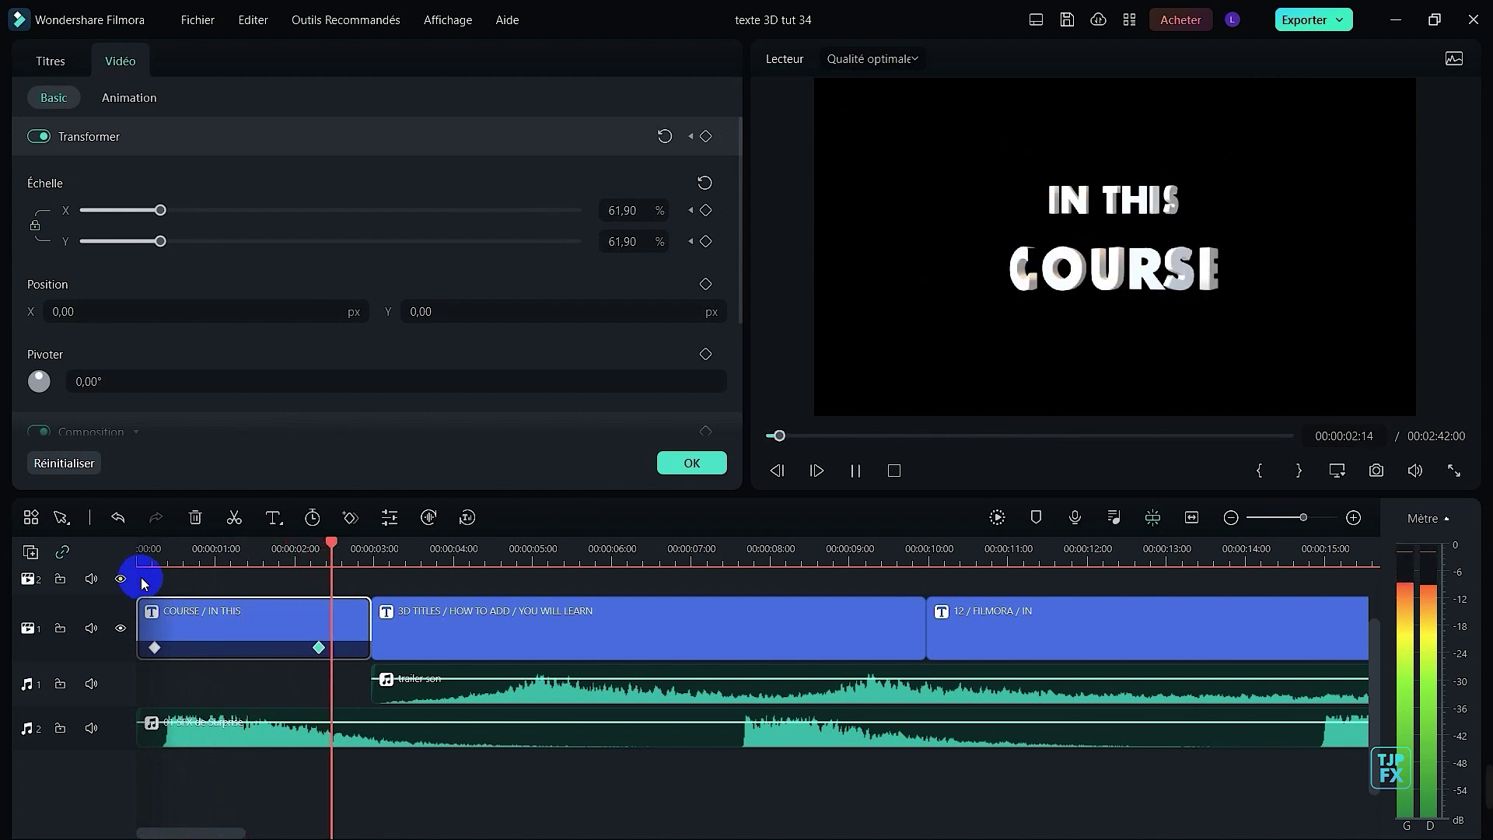
key(space)
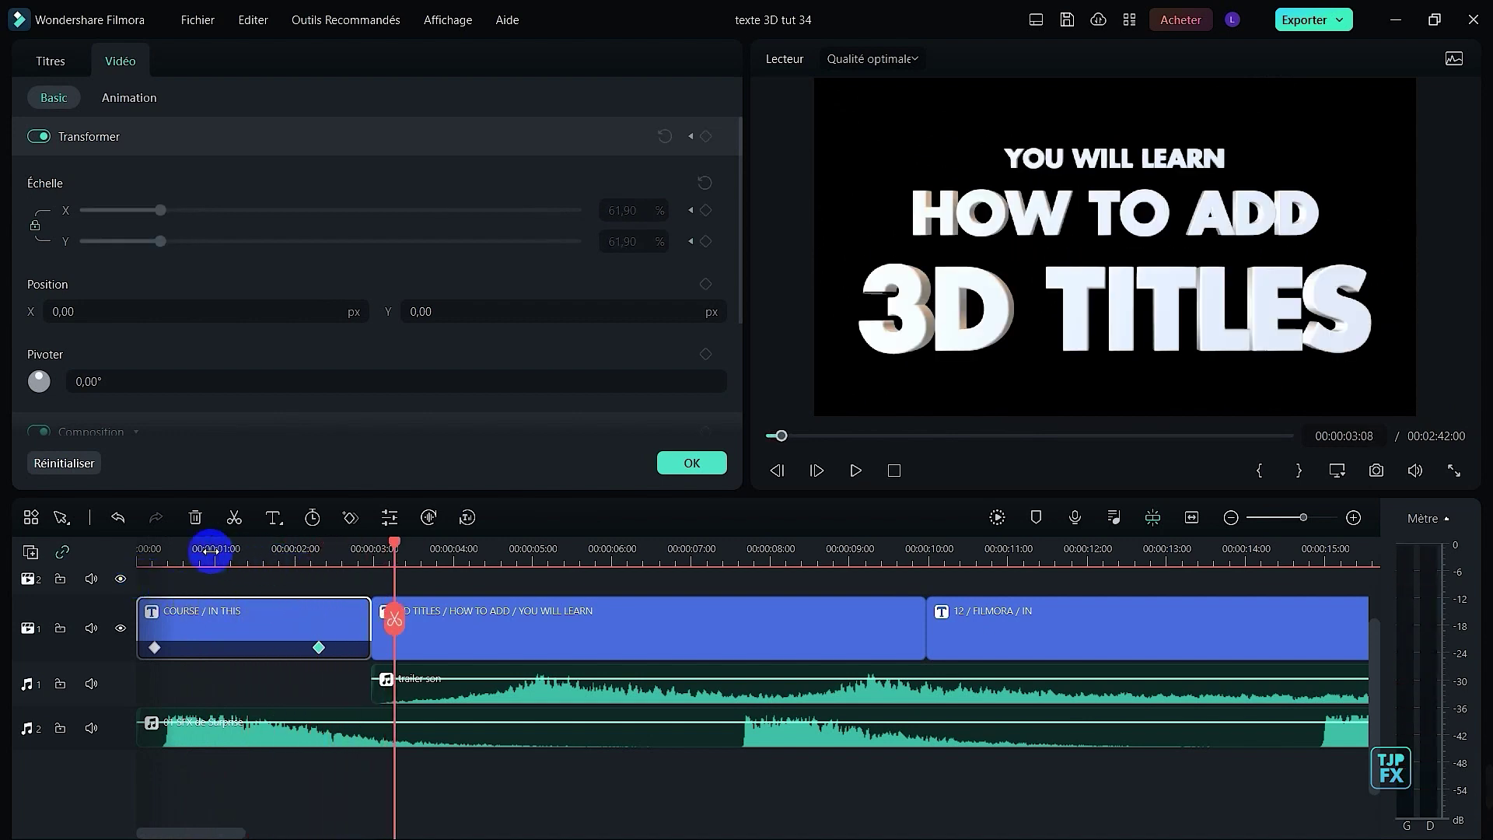
- Save the project and move the trailer son audio clip earlier, to start at about 00:00:02:00
key(ctrl+s)
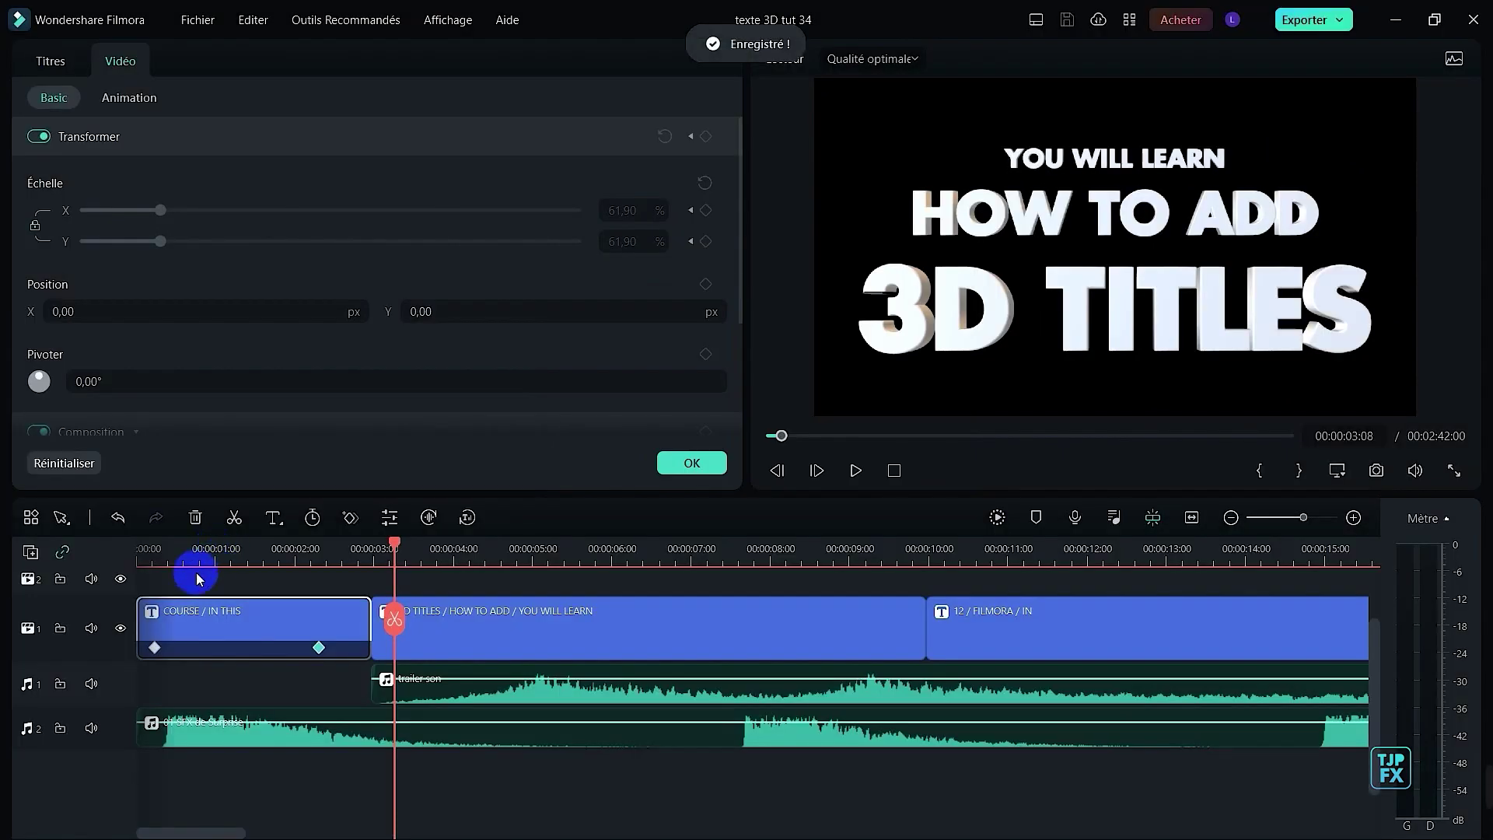
drag(537, 686, 458, 685)
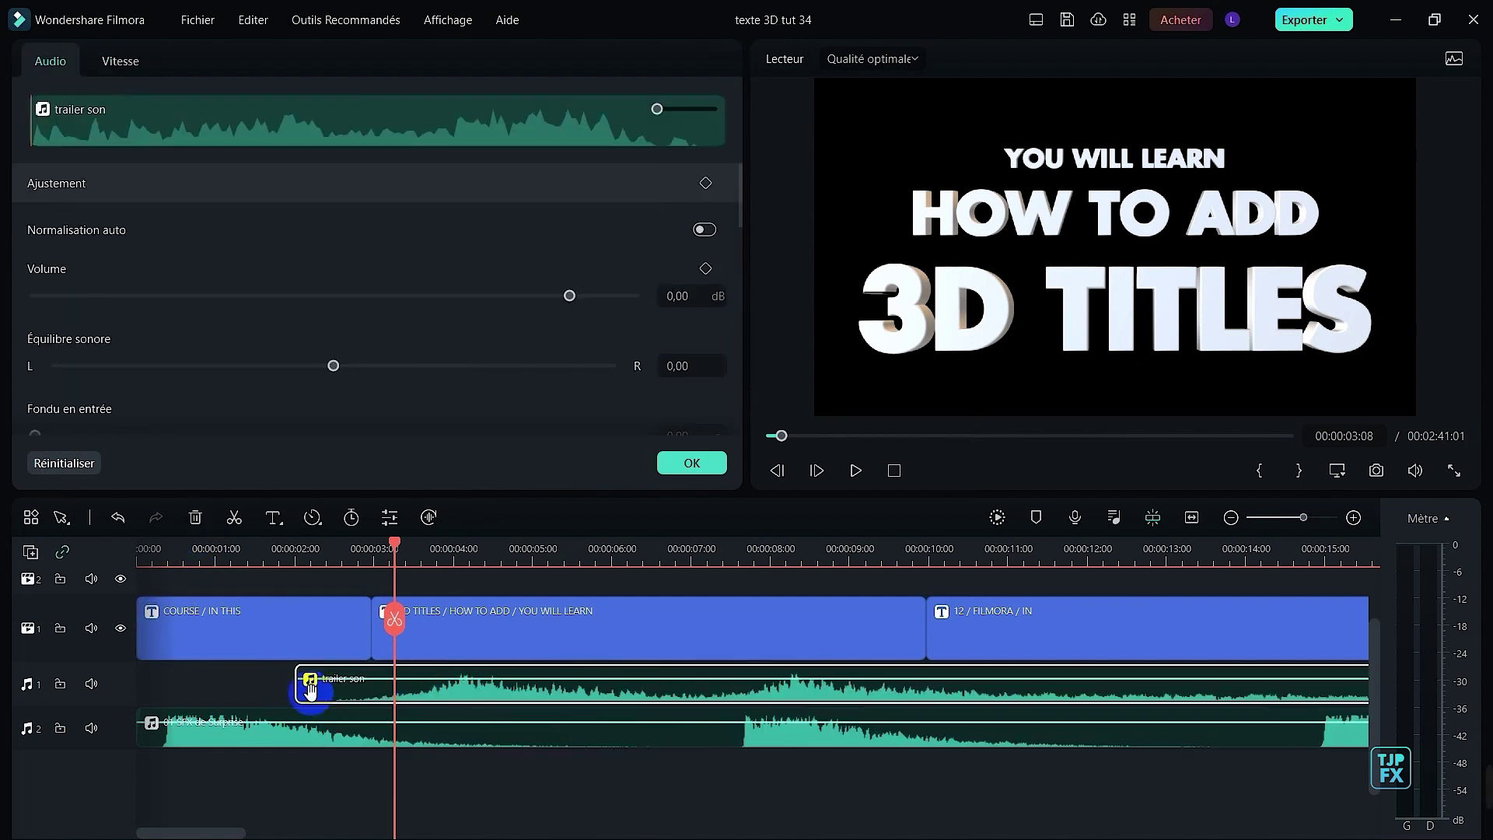
- Switch to the Storyboard intro PDF in the browser and read the Scene 2 directions
click(459, 632)
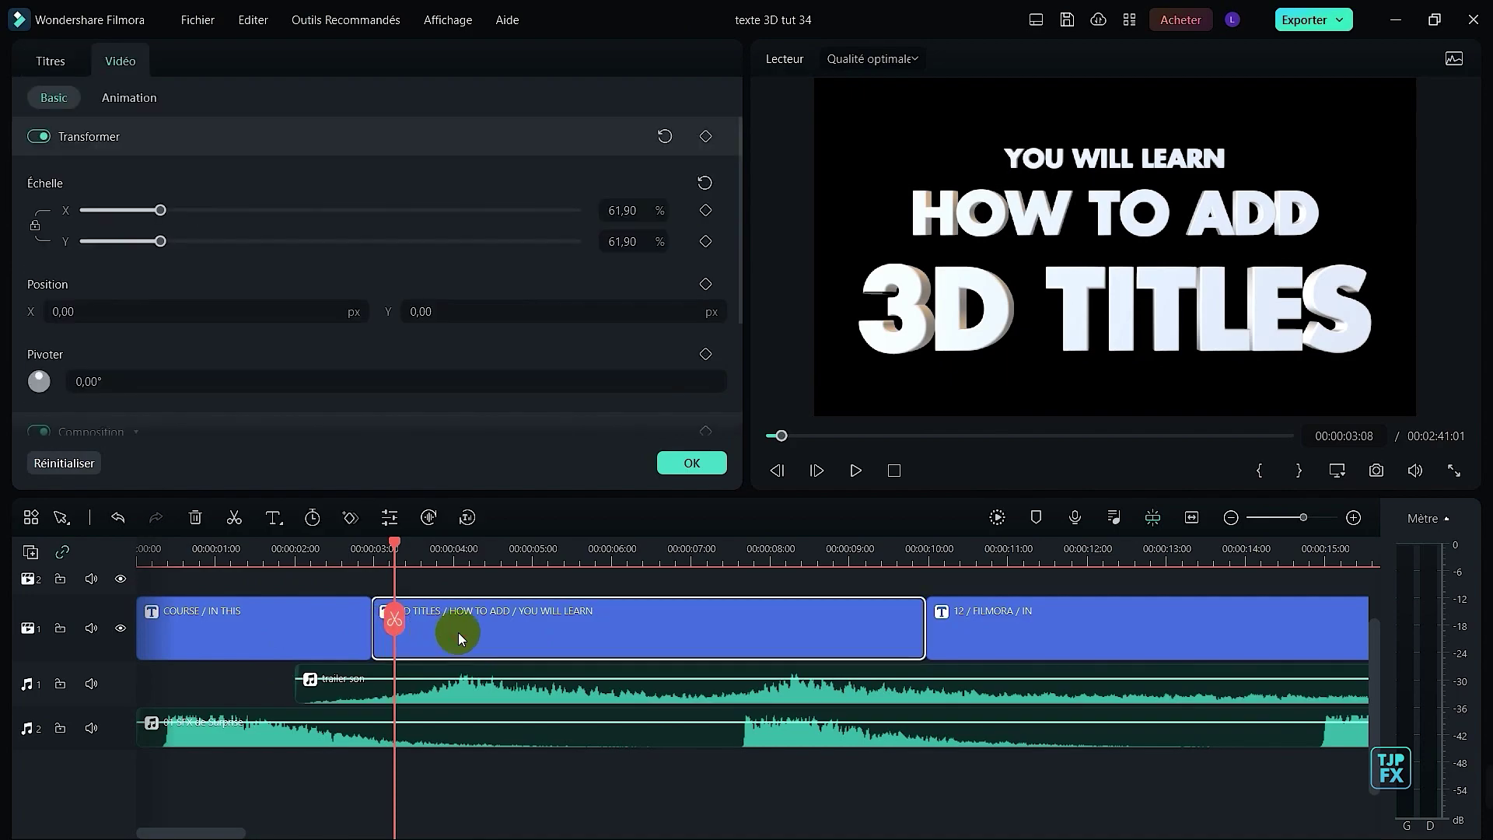
key(alt+Tab)
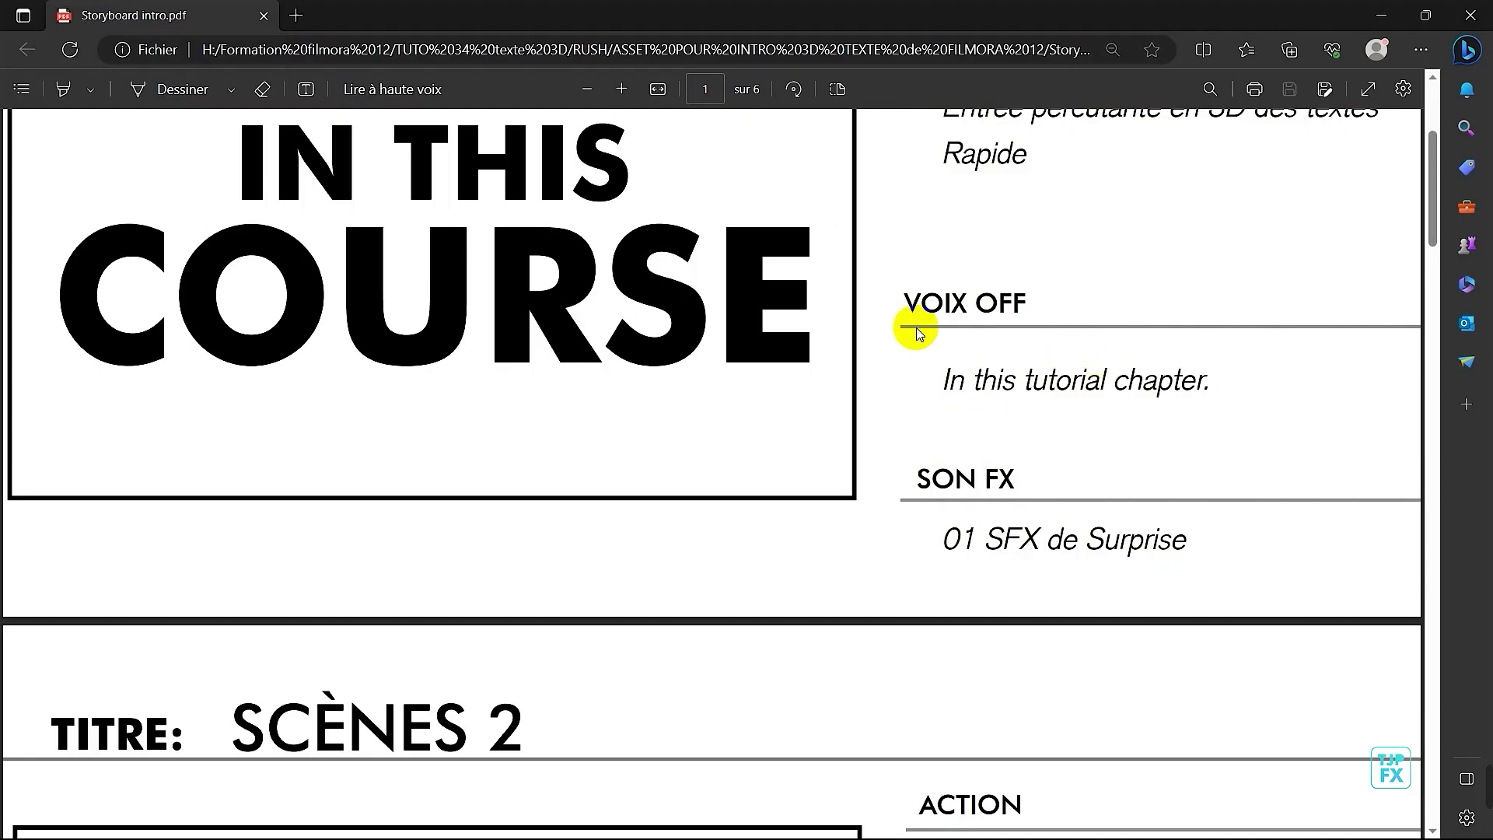
scroll(916, 328, down, 6)
scroll(916, 328, up, 1)
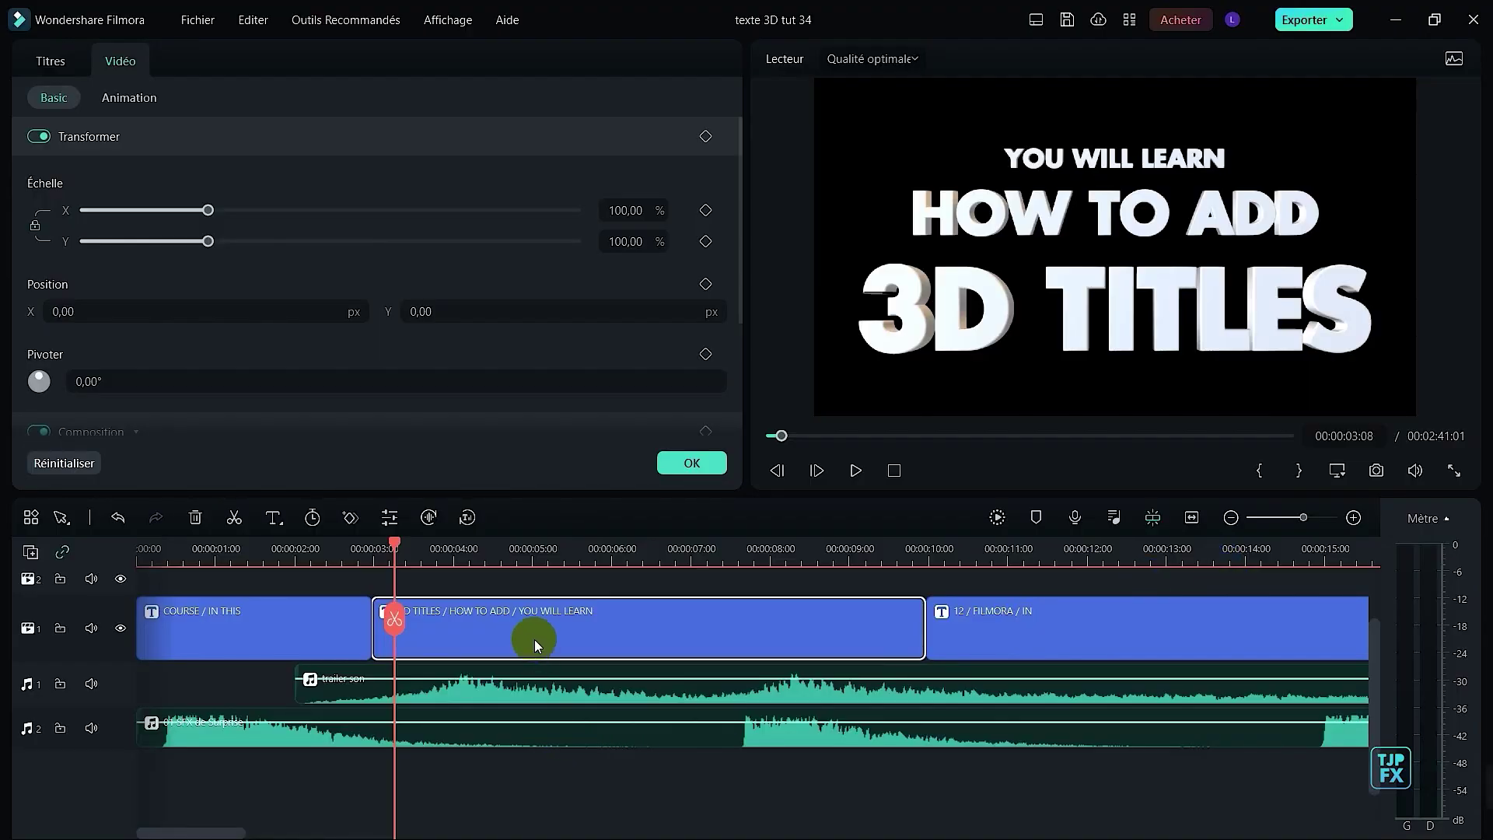
- Back in Filmora, add 100 % scale keyframes to the HOW TO ADD 3D TITLES clip at 00:00:03:08 and 00:00:06:18
click(622, 606)
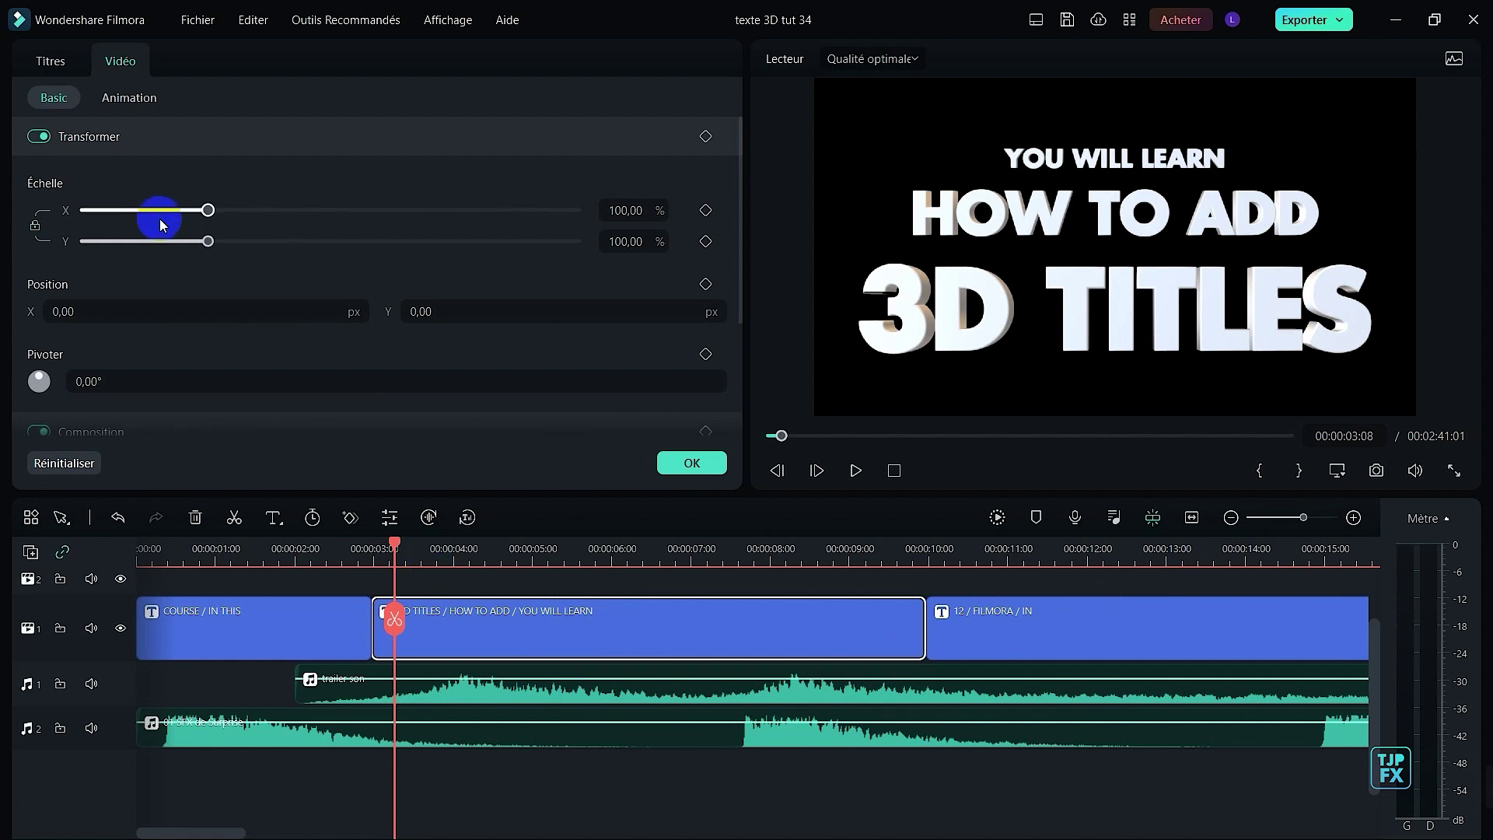
click(705, 211)
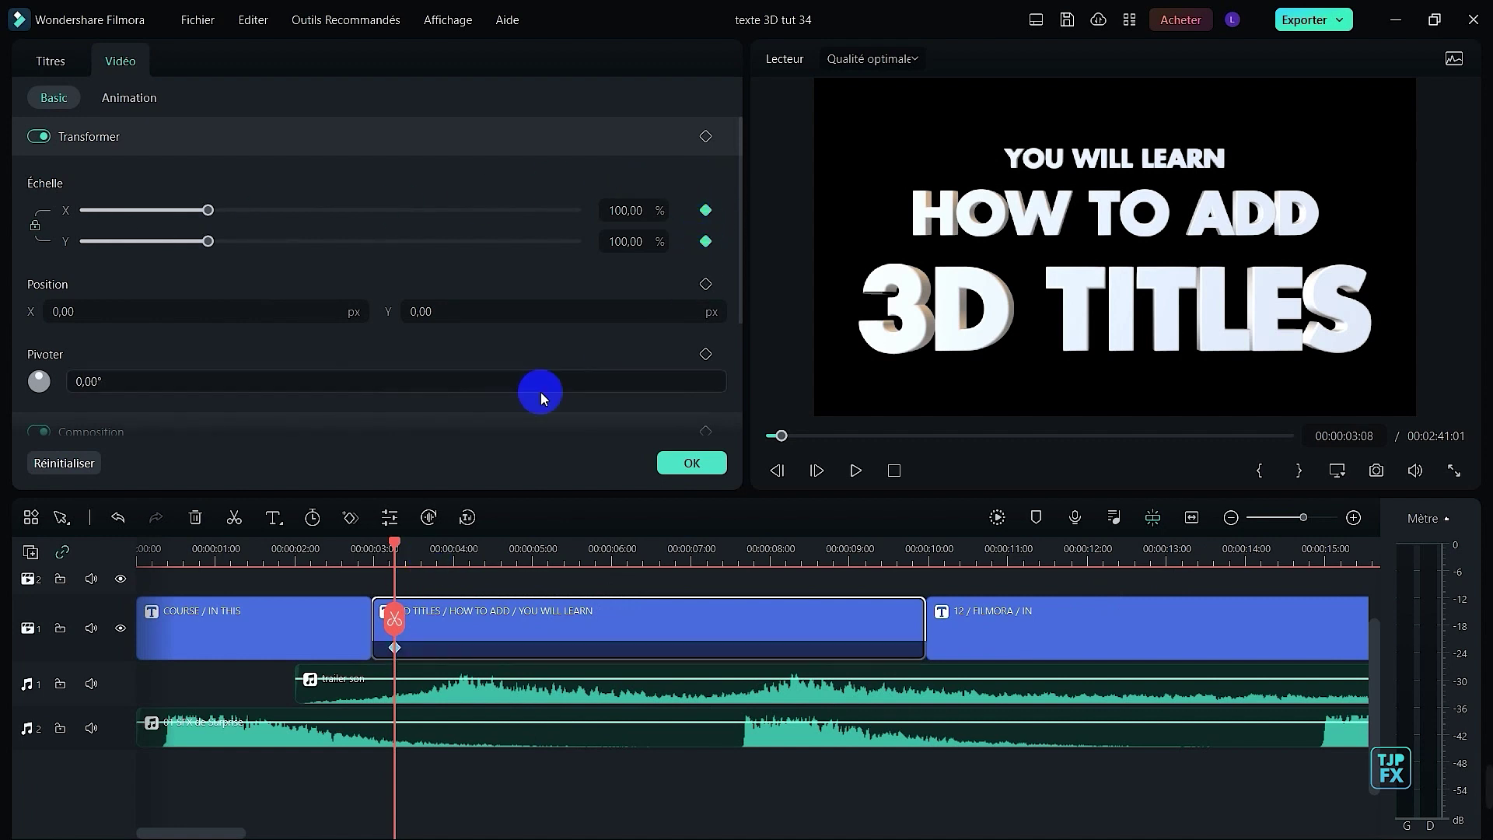
drag(395, 544, 659, 546)
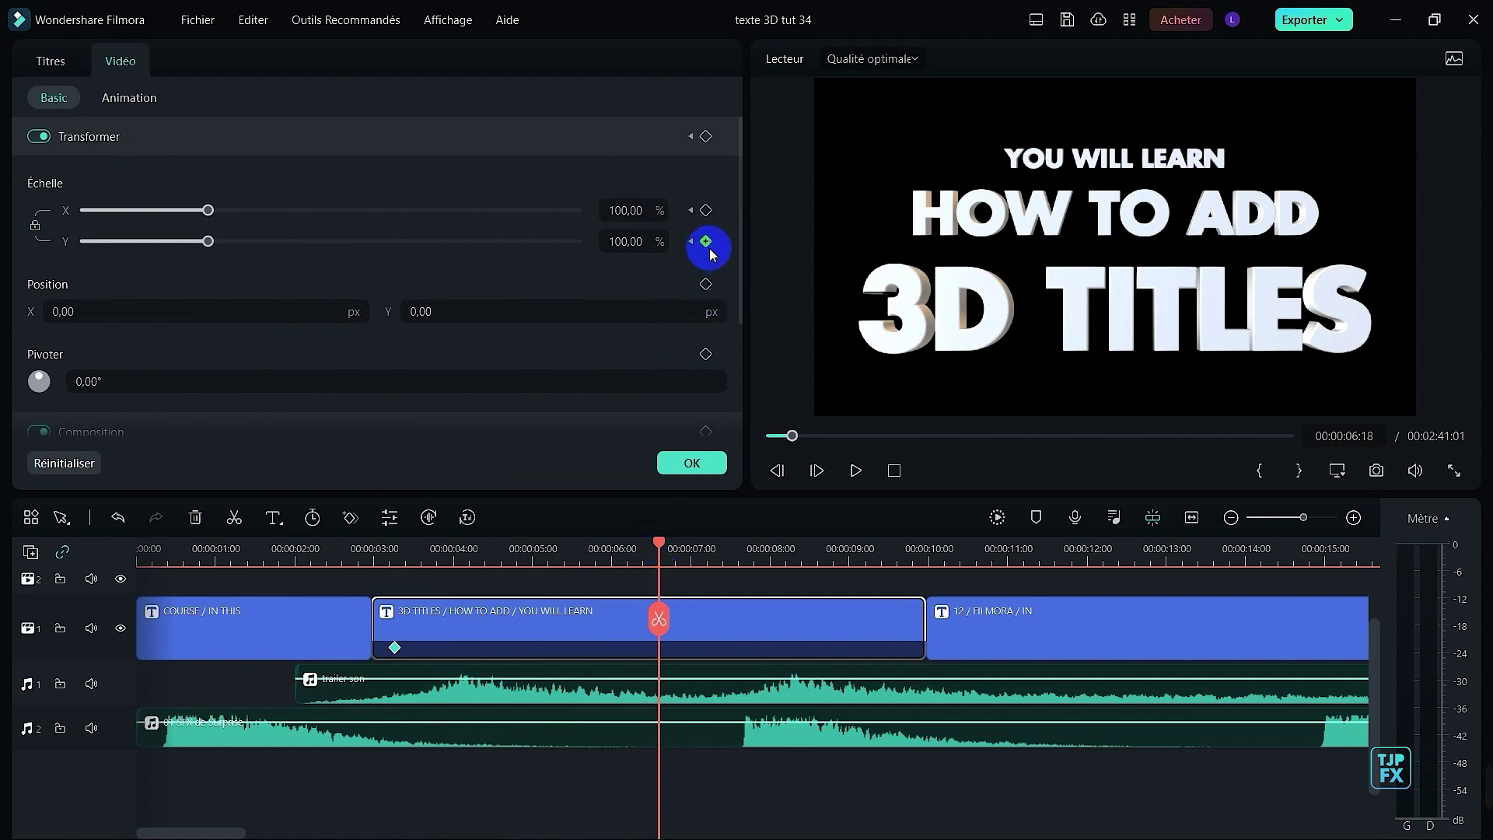
click(398, 561)
click(392, 647)
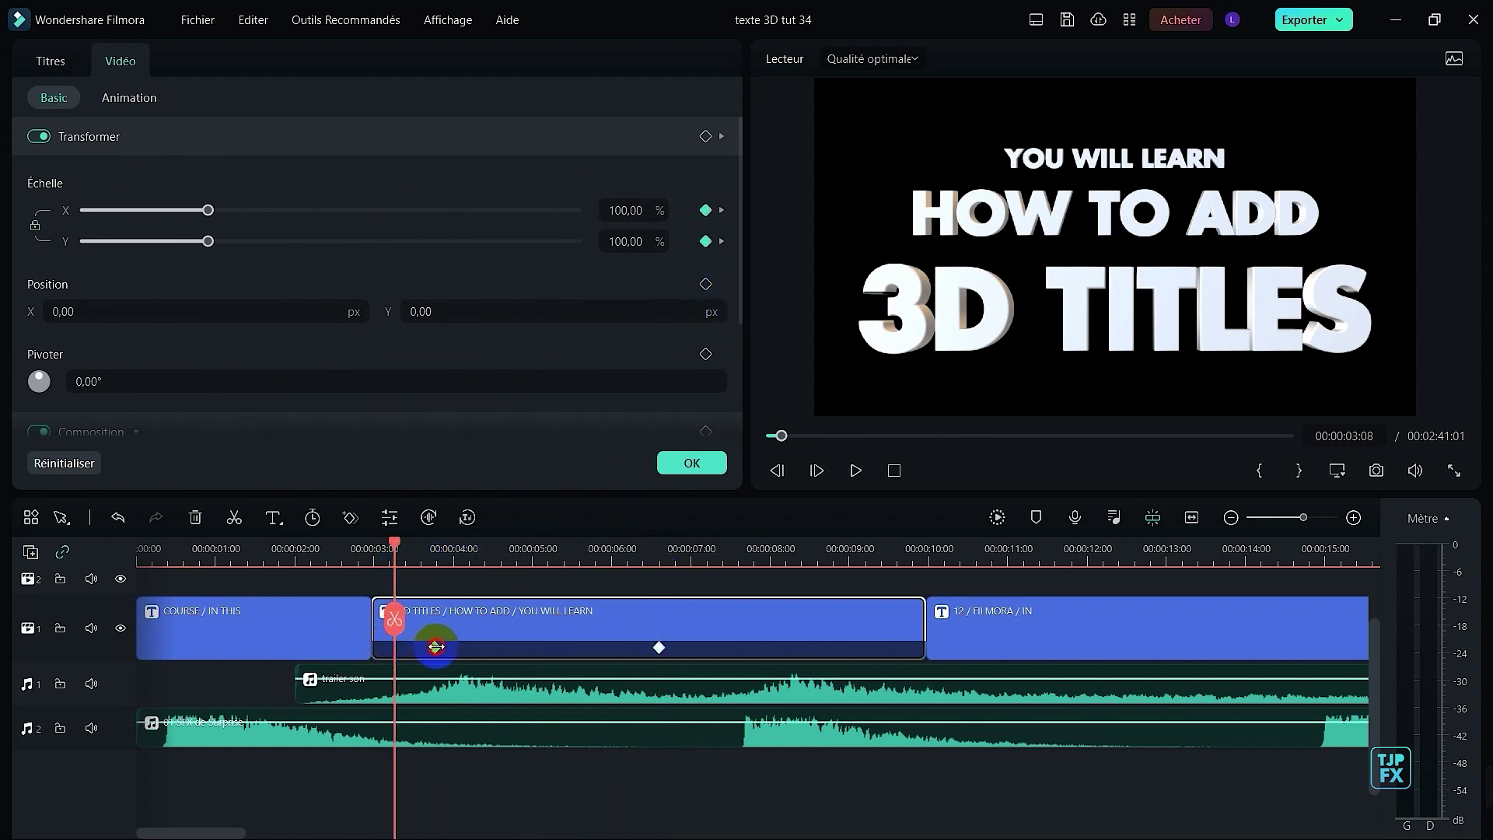
click(439, 648)
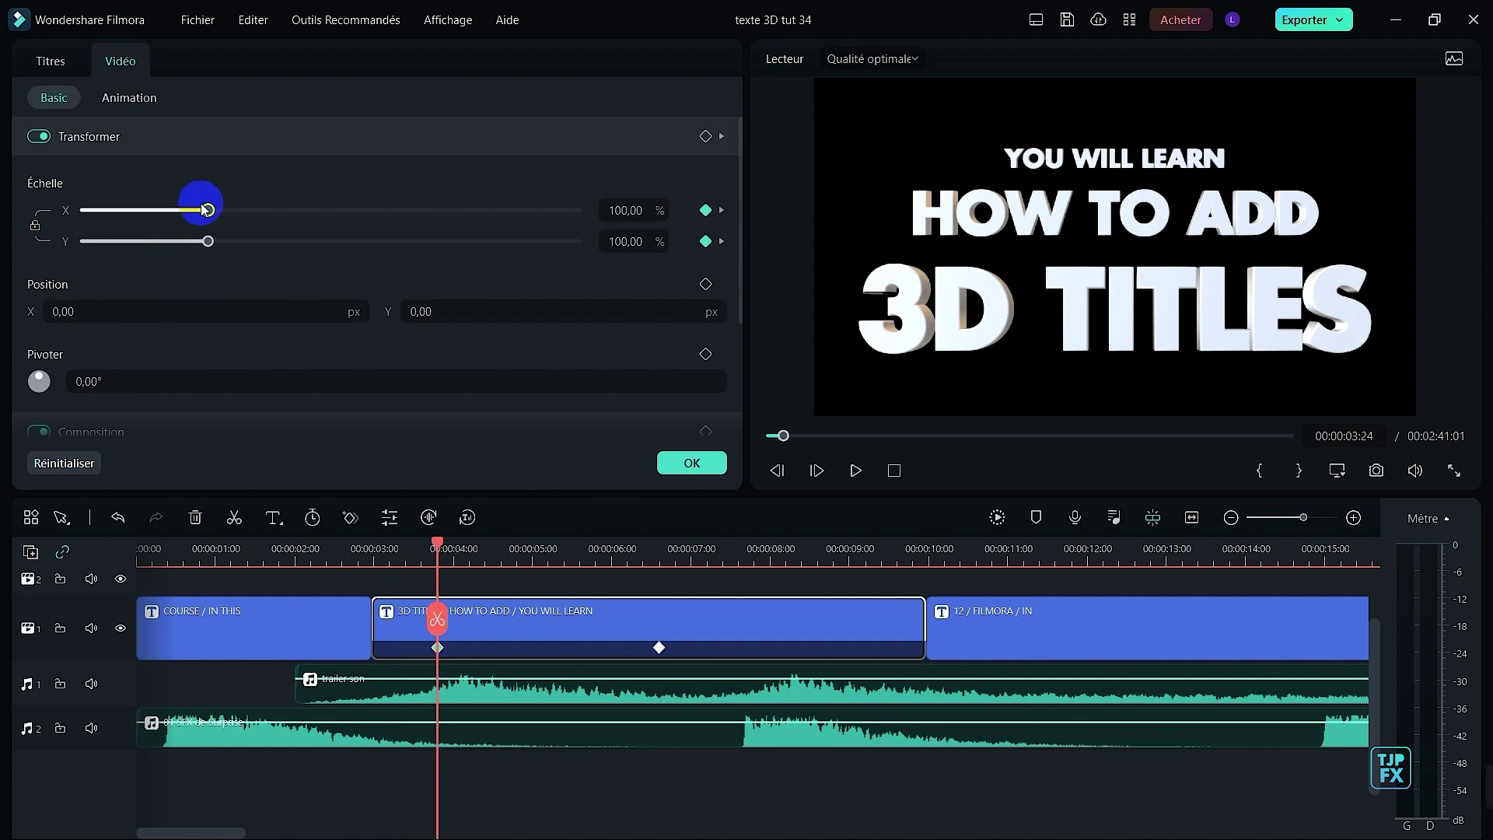
drag(224, 217, 1073, 226)
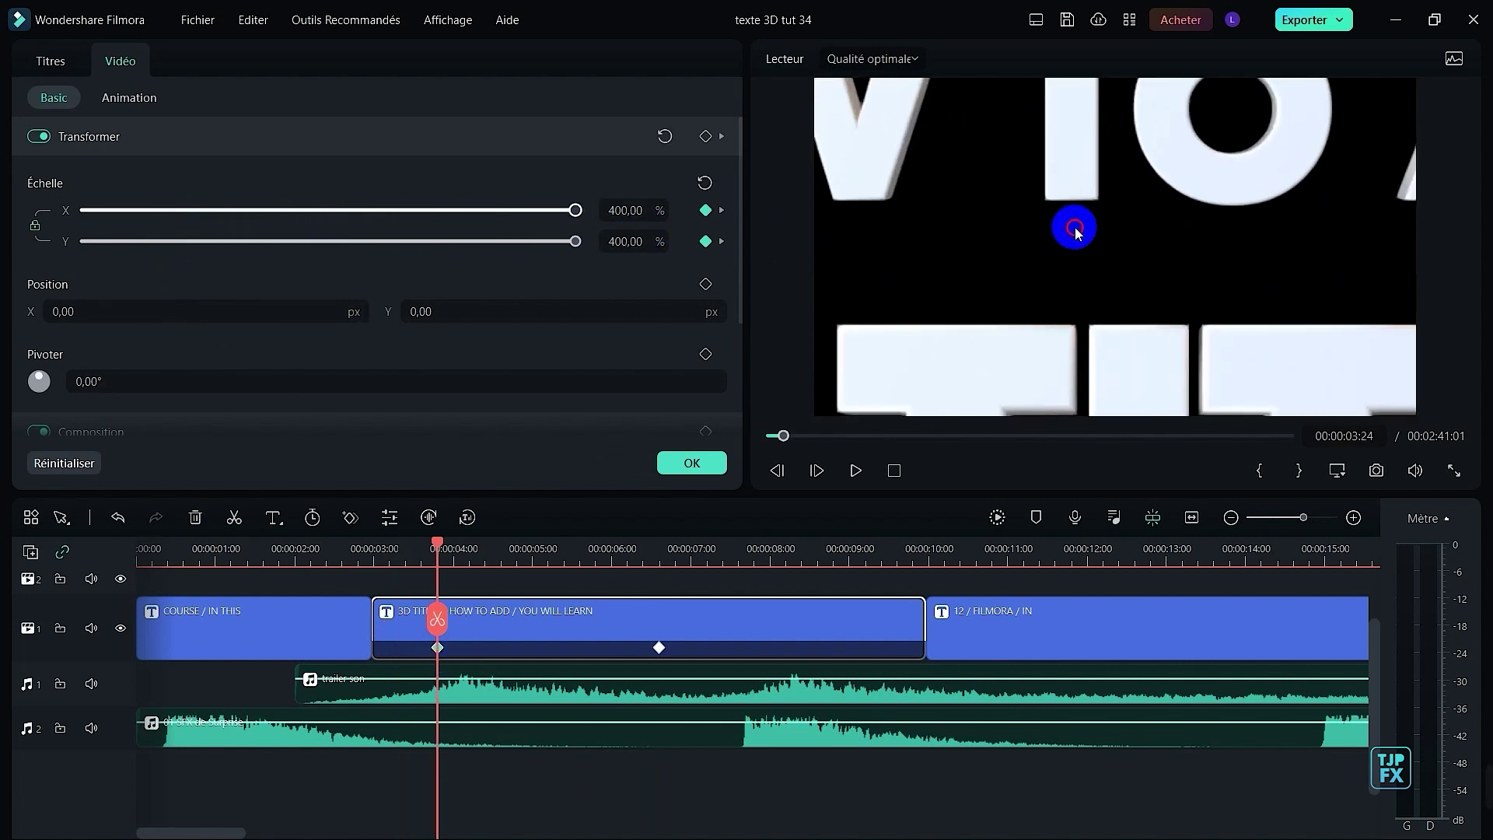
mouse_move(481, 274)
mouse_down()
mouse_move(357, 280)
mouse_move(482, 281)
mouse_up()
key(ctrl+z)
- Add a 100 % scale keyframe at 00:00:03:22 and set the scale at the clip's first keyframe to 400 %
drag(413, 547, 432, 547)
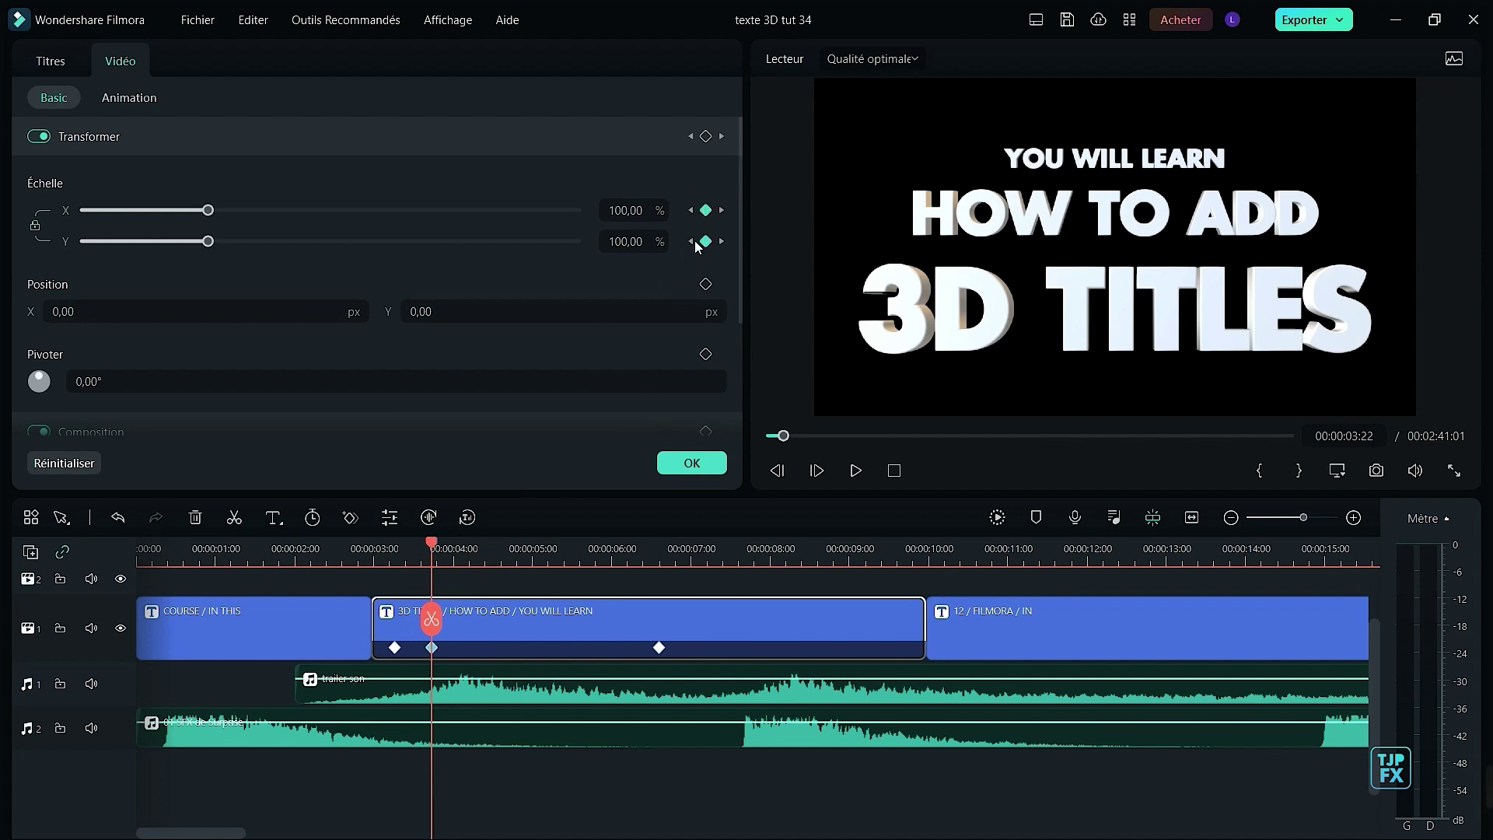
click(691, 210)
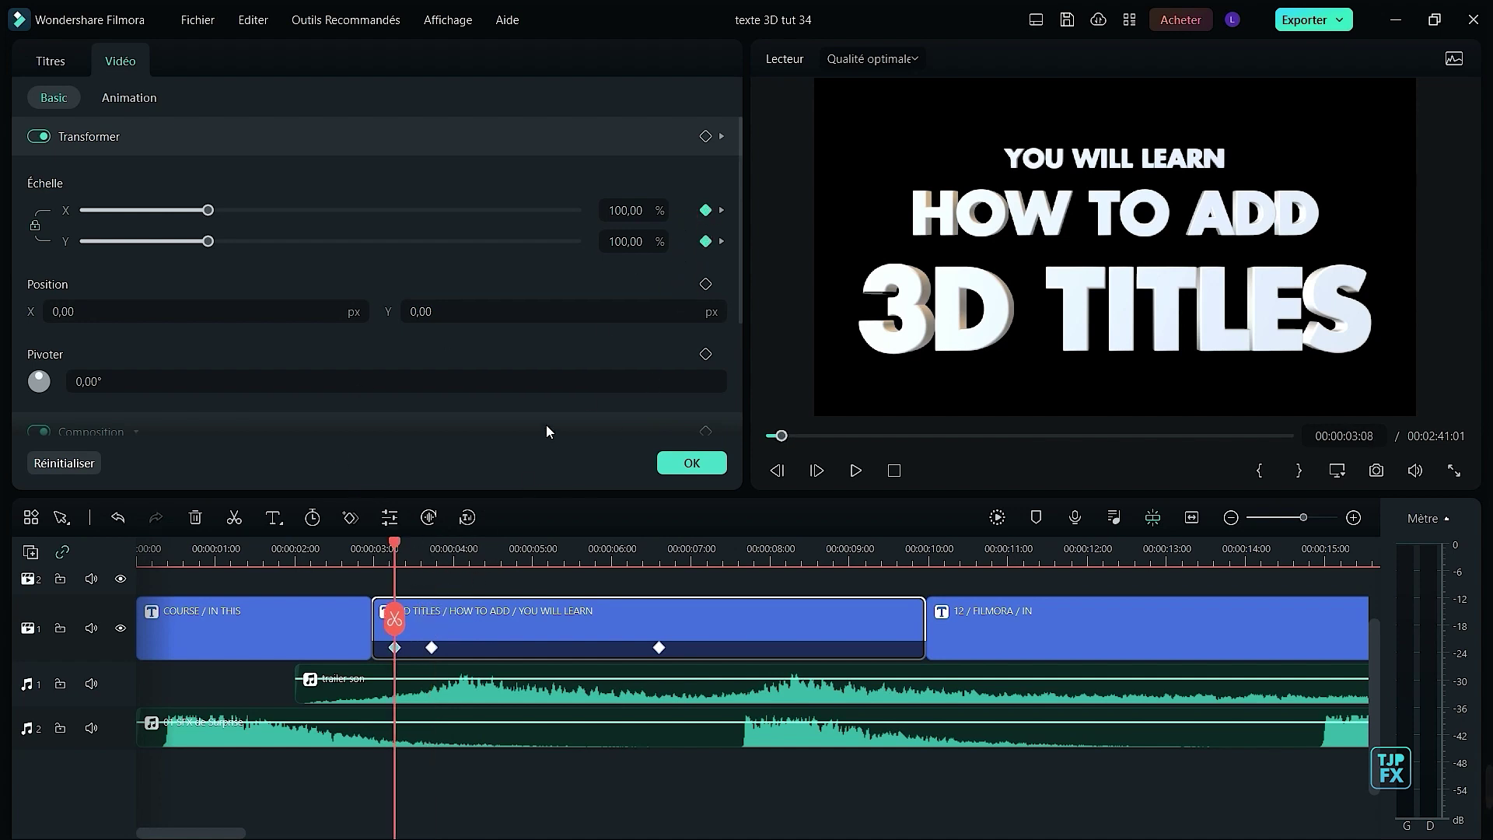
drag(212, 215, 613, 197)
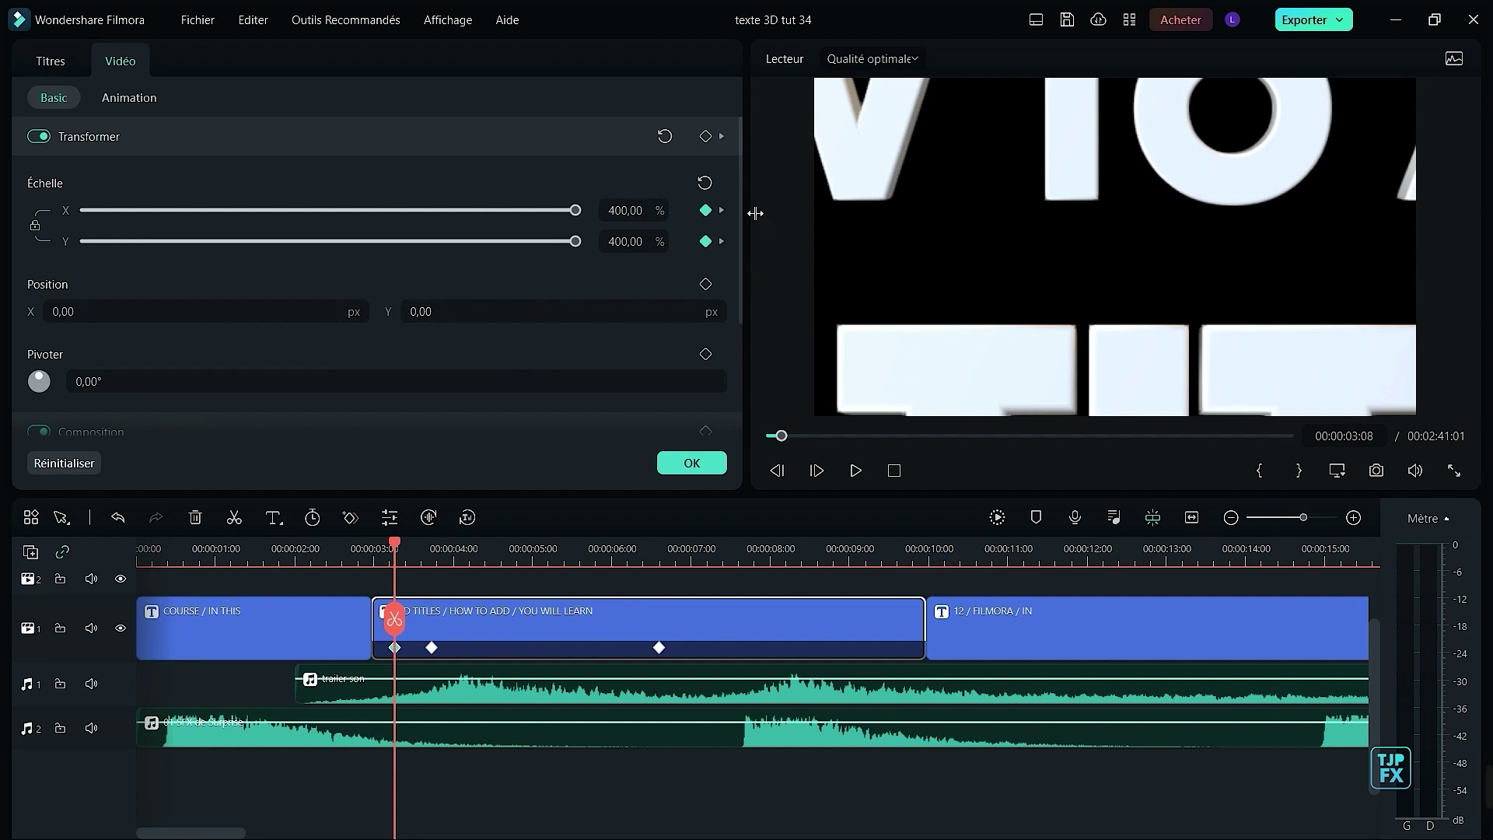
drag(740, 203, 763, 154)
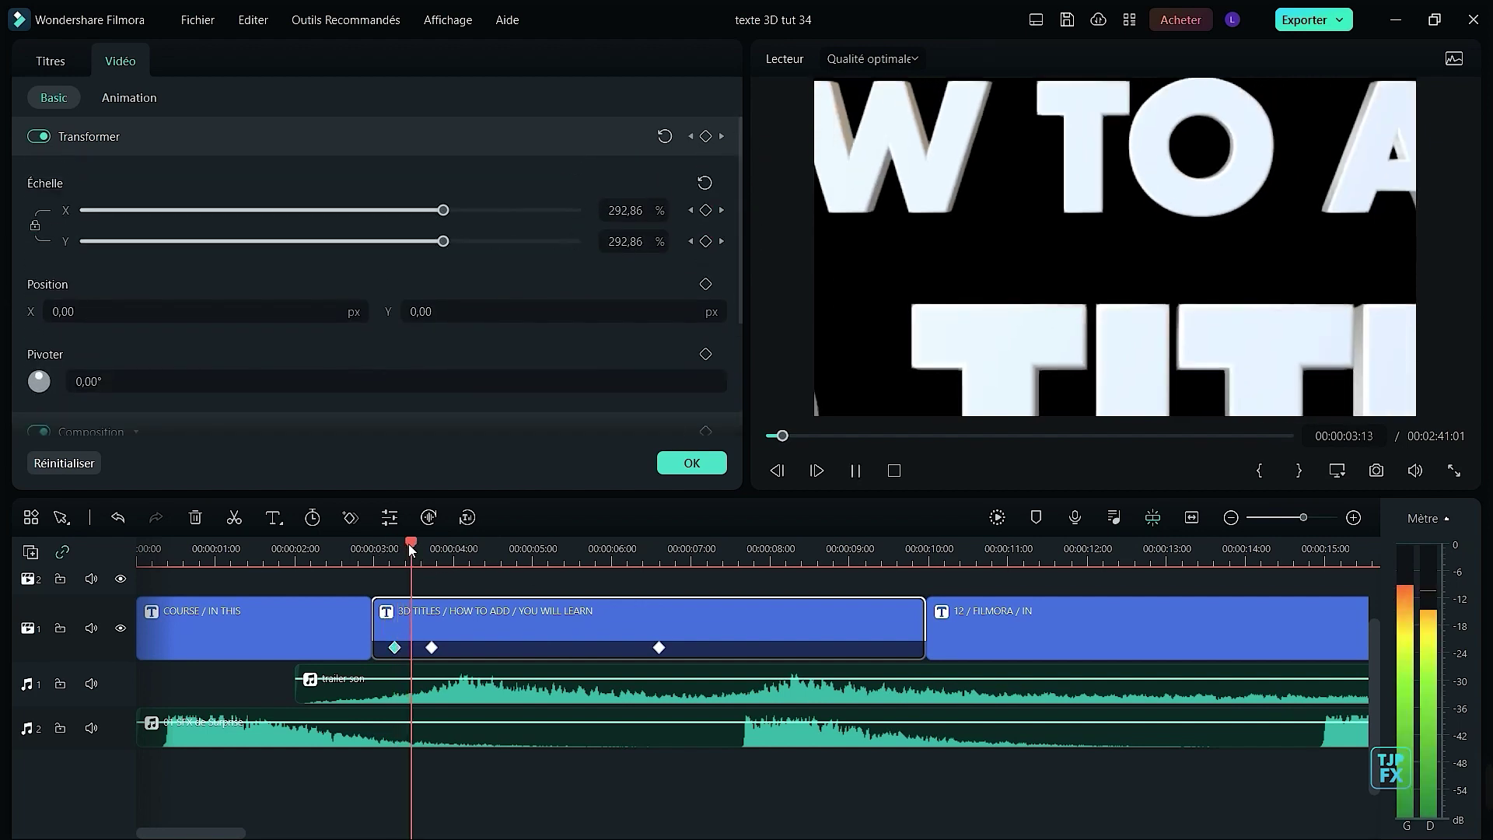
- Play the transition from the IN THIS COURSE clip into the HOW TO ADD 3D TITLES clip
key(space)
click(296, 559)
key(space)
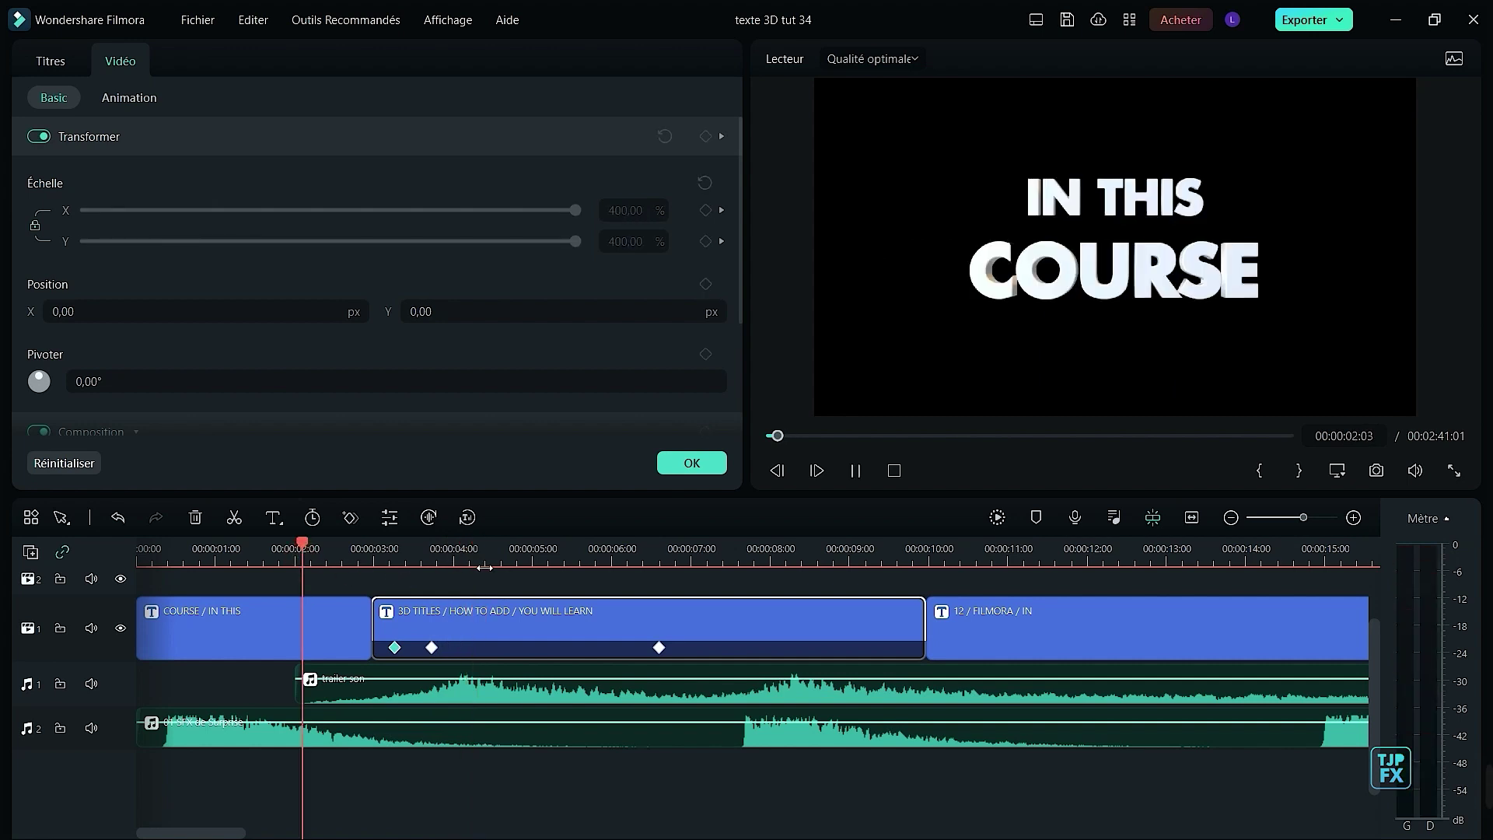
key(space)
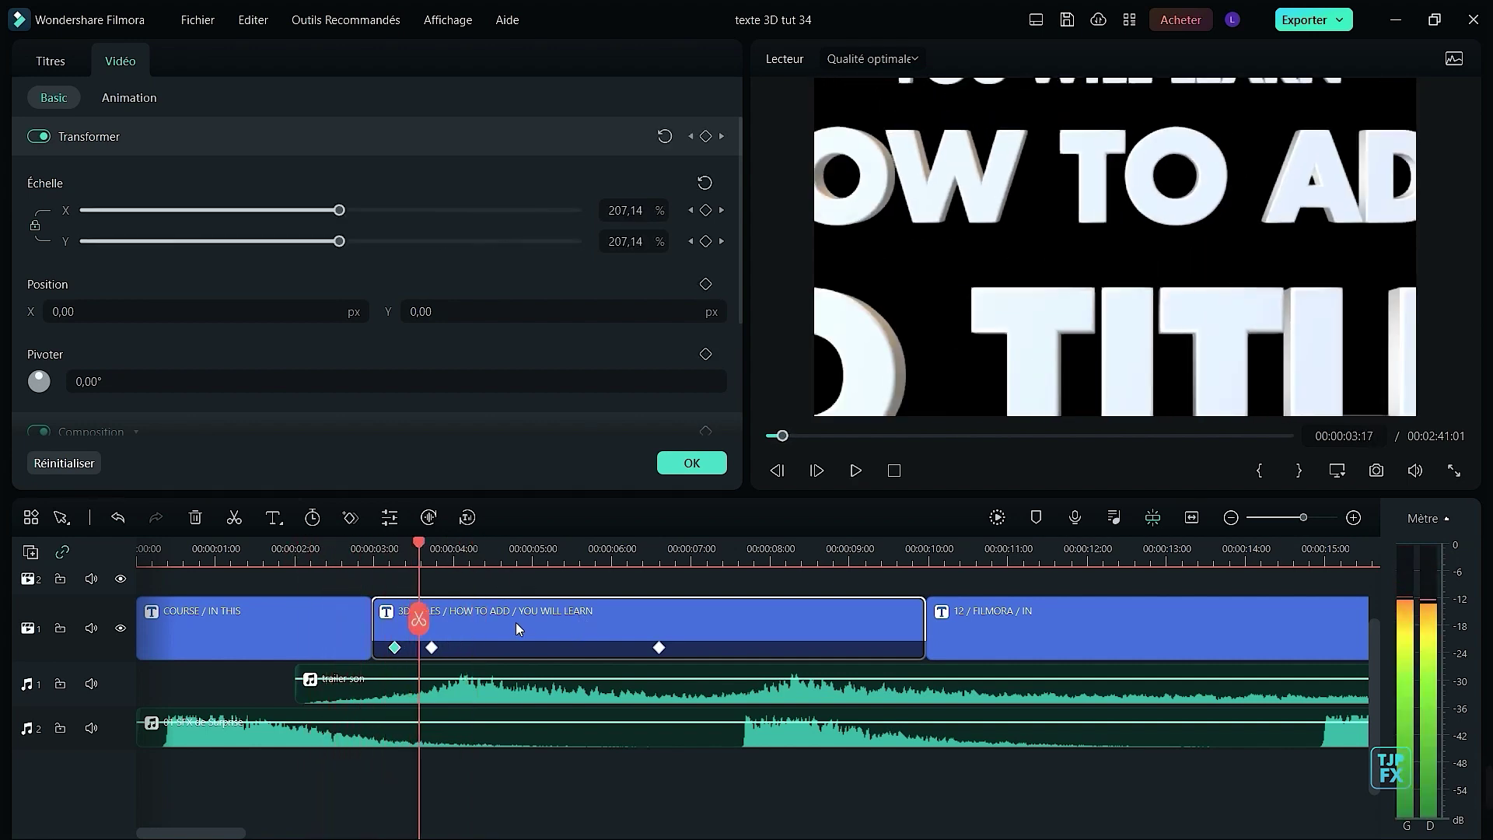
click(440, 607)
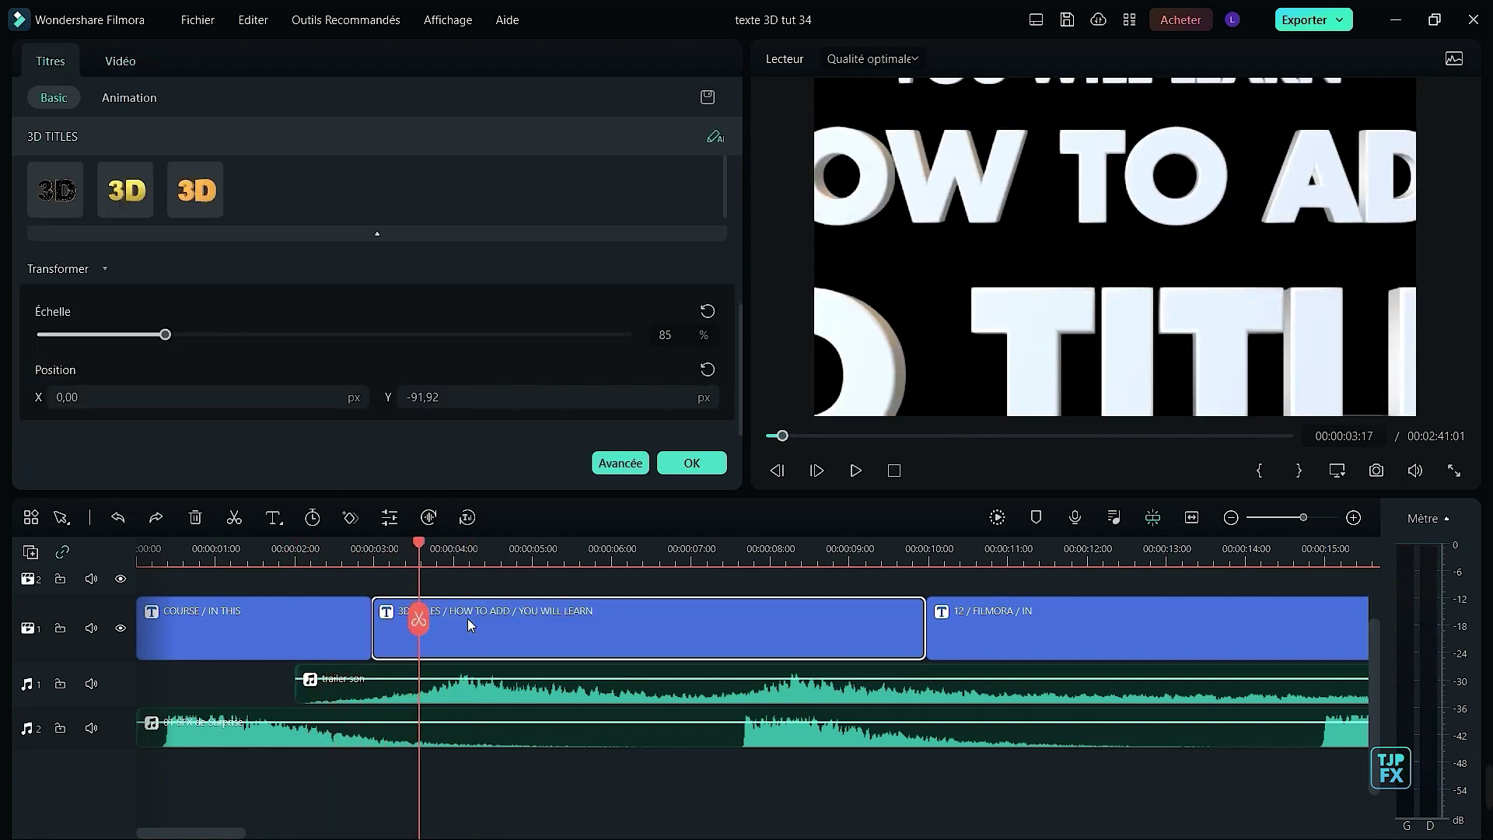
click(277, 562)
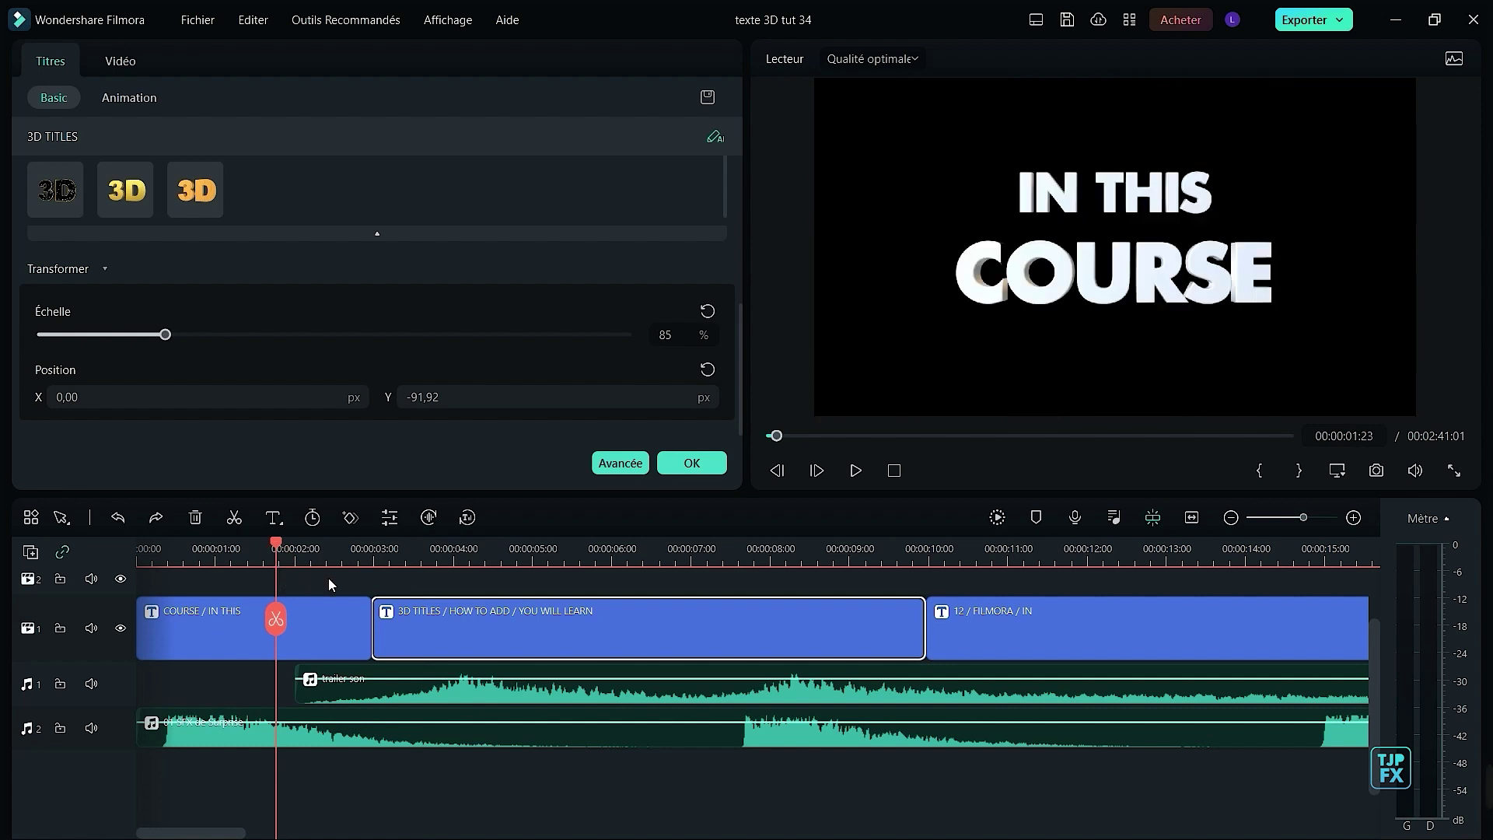
key(space)
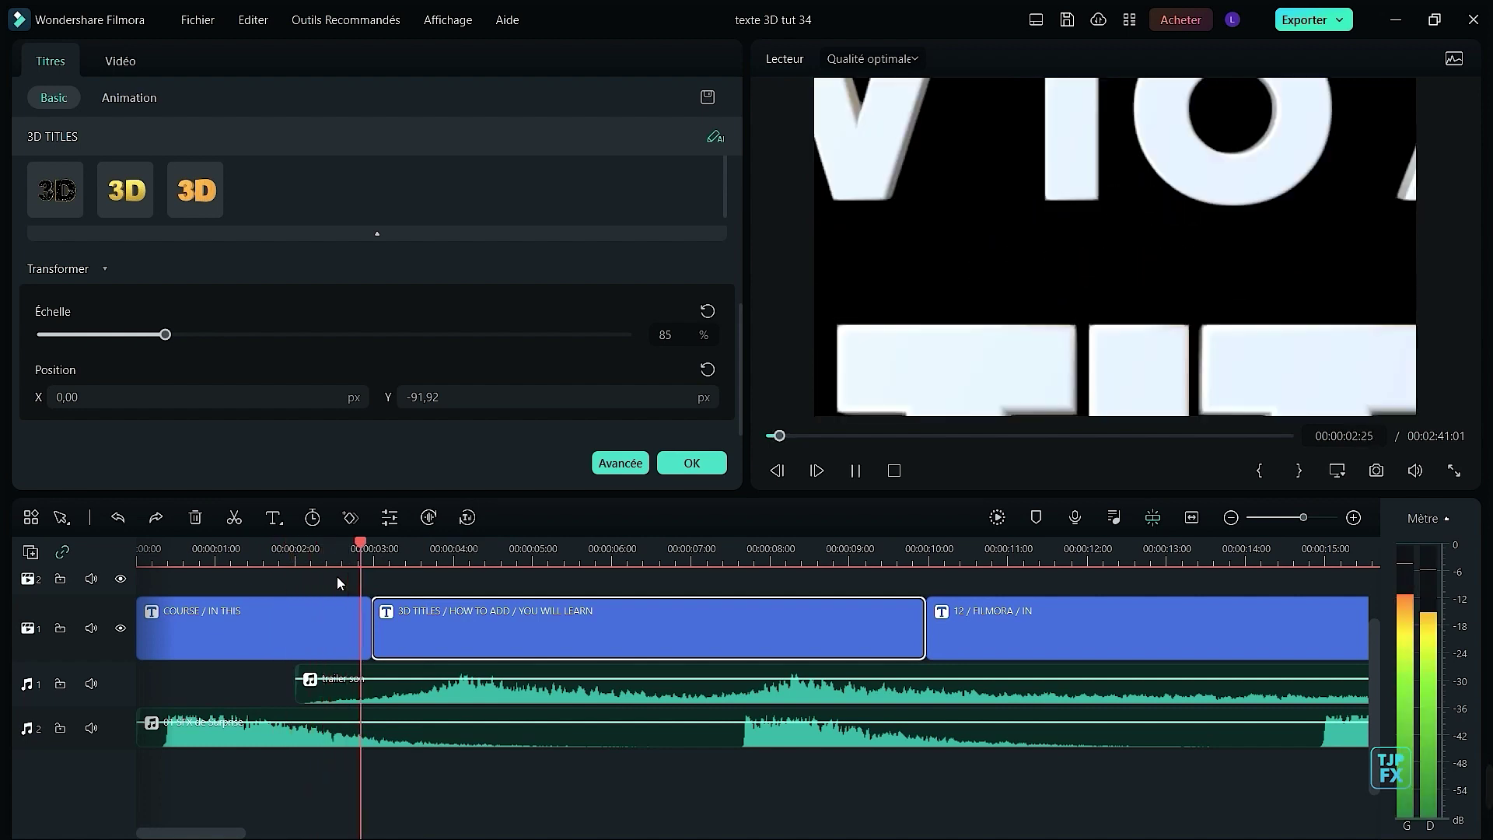
key(space)
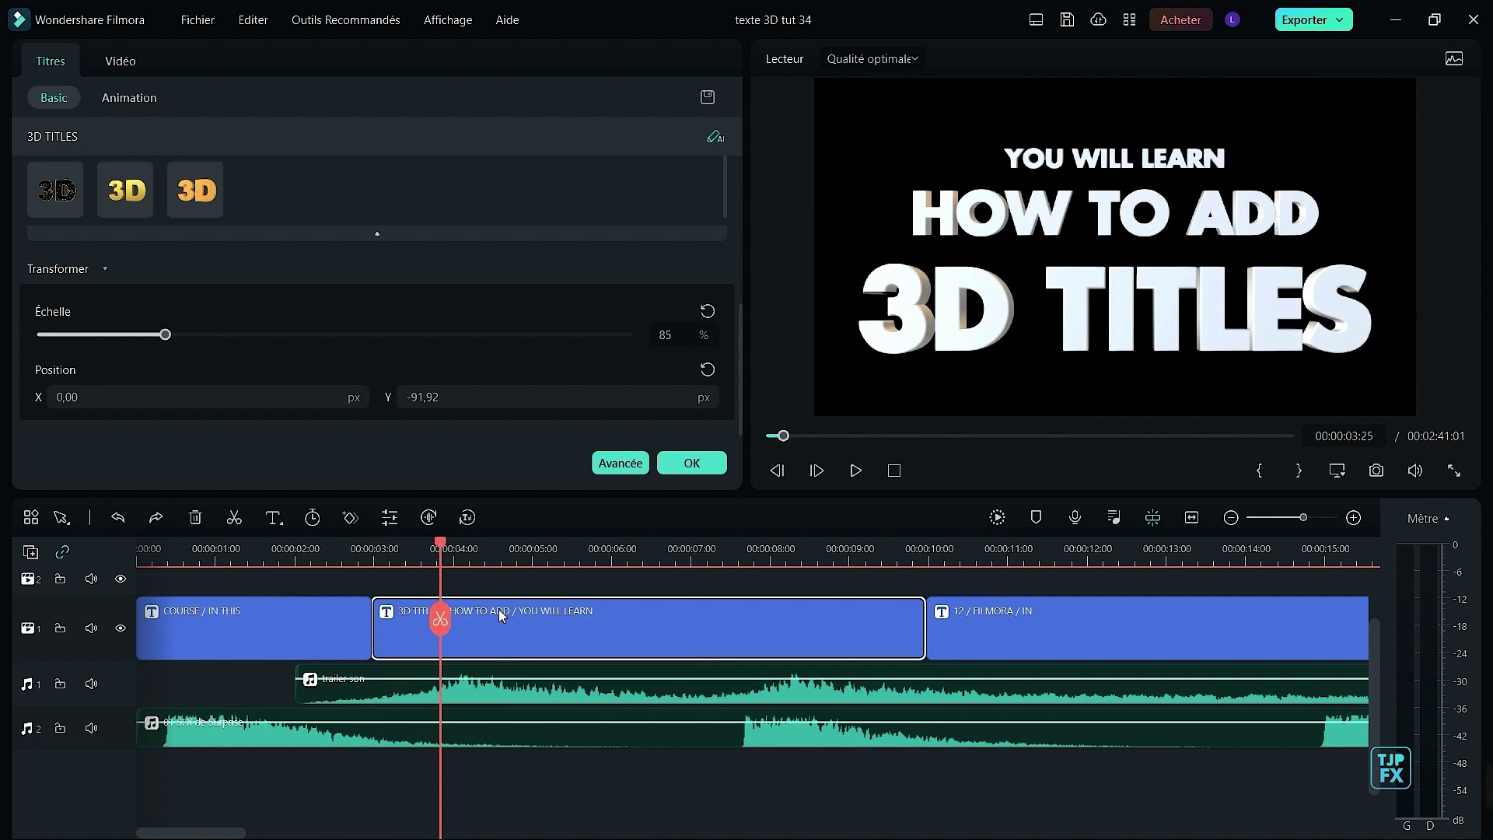
- Move the clip's 400 % scale keyframe to 00:00:03:00 and the 100 % keyframe after it to 00:00:03:07
click(113, 62)
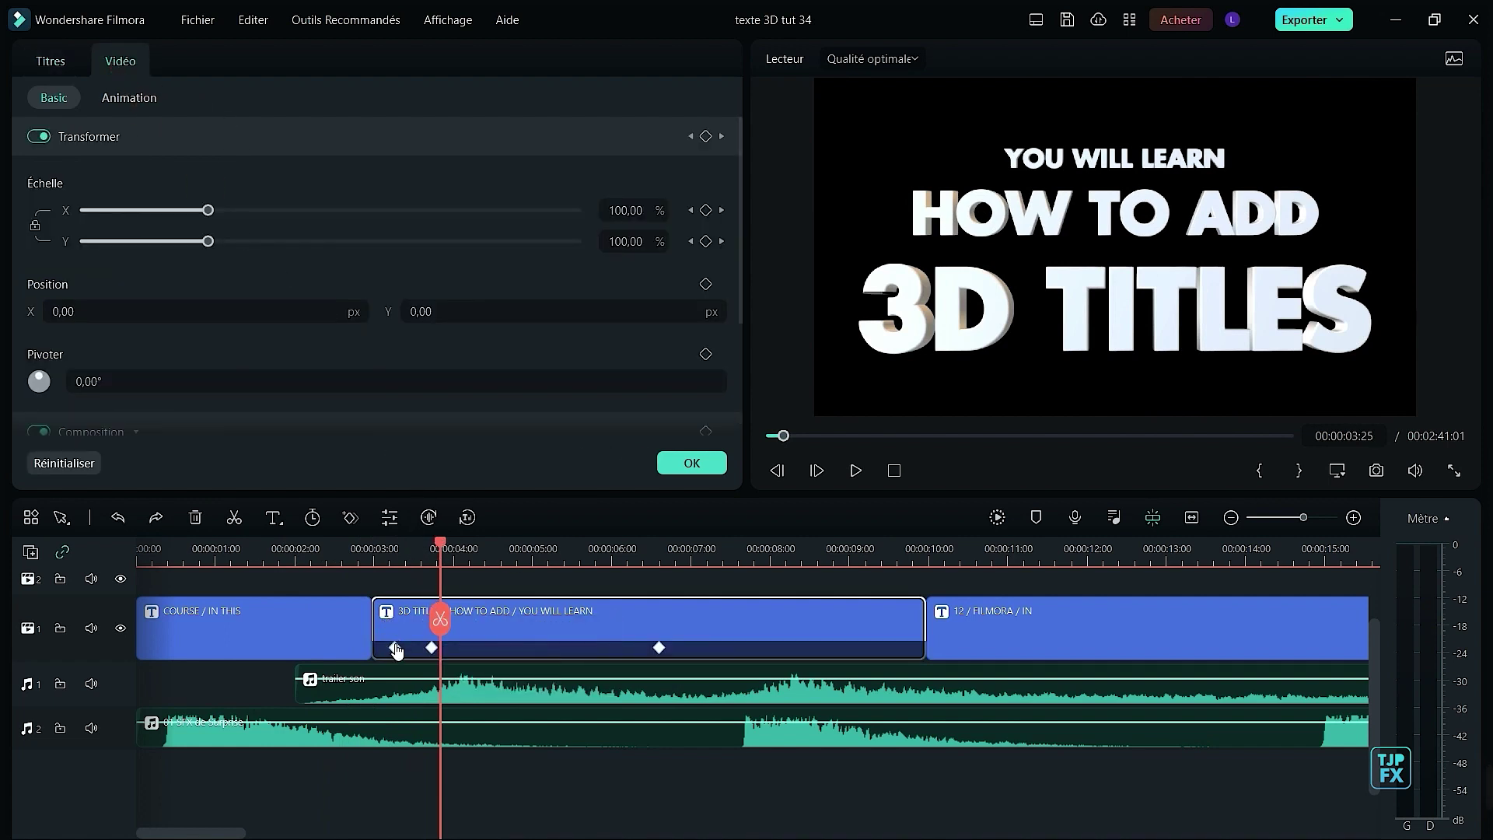
drag(396, 650, 375, 648)
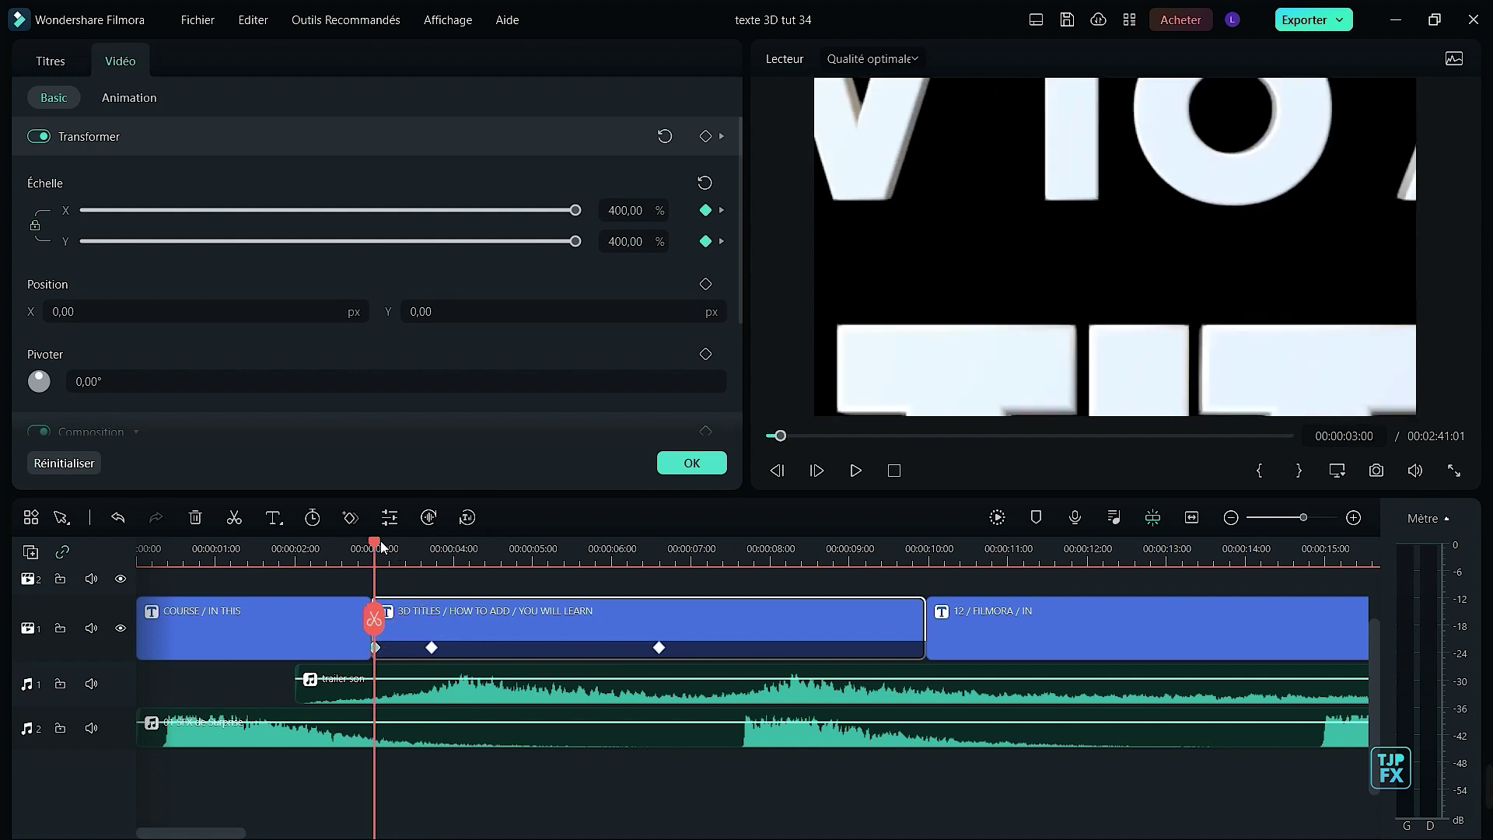
key(space)
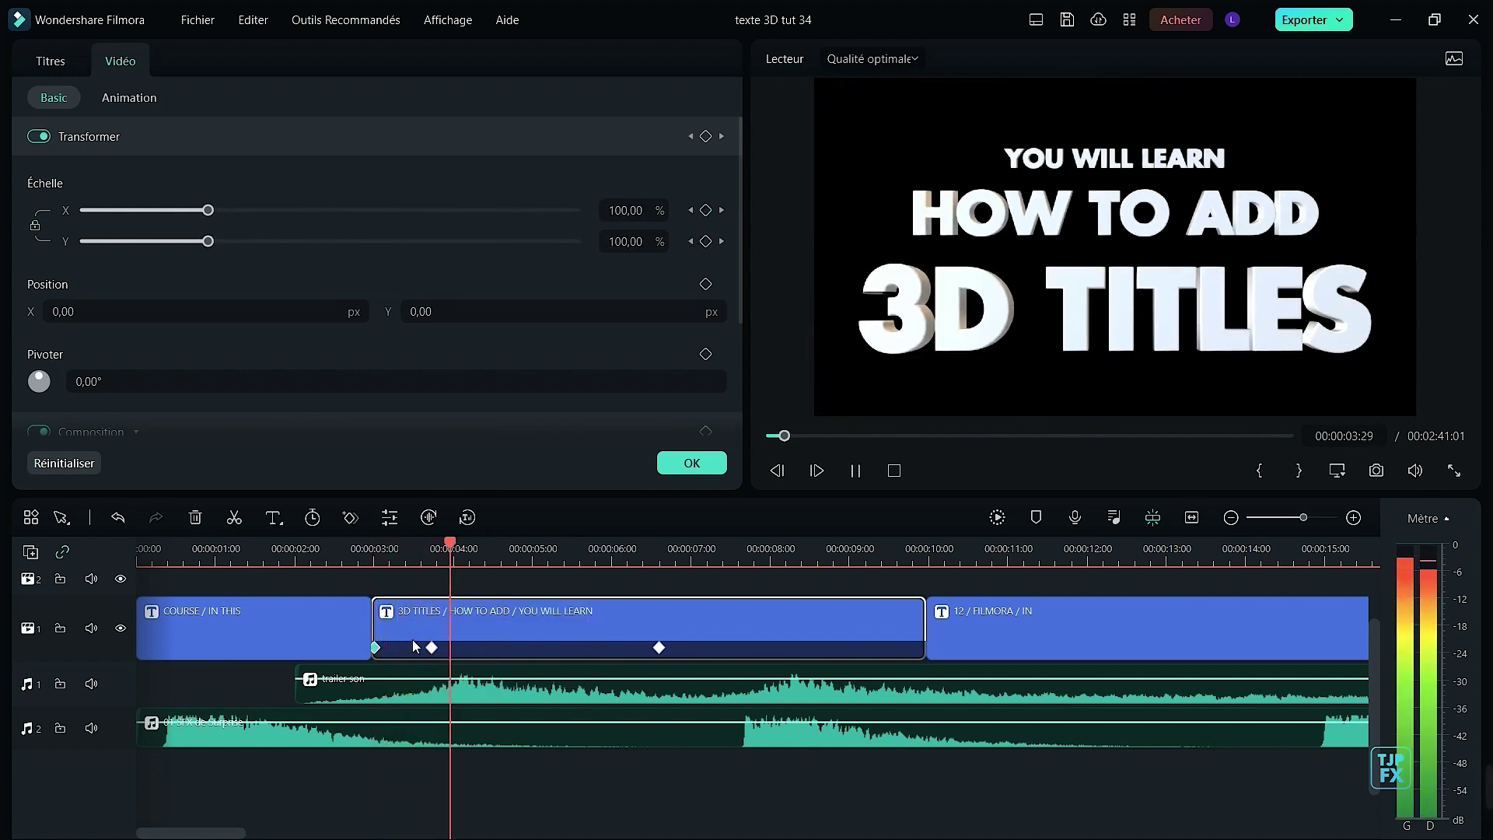
key(space)
drag(433, 650, 394, 648)
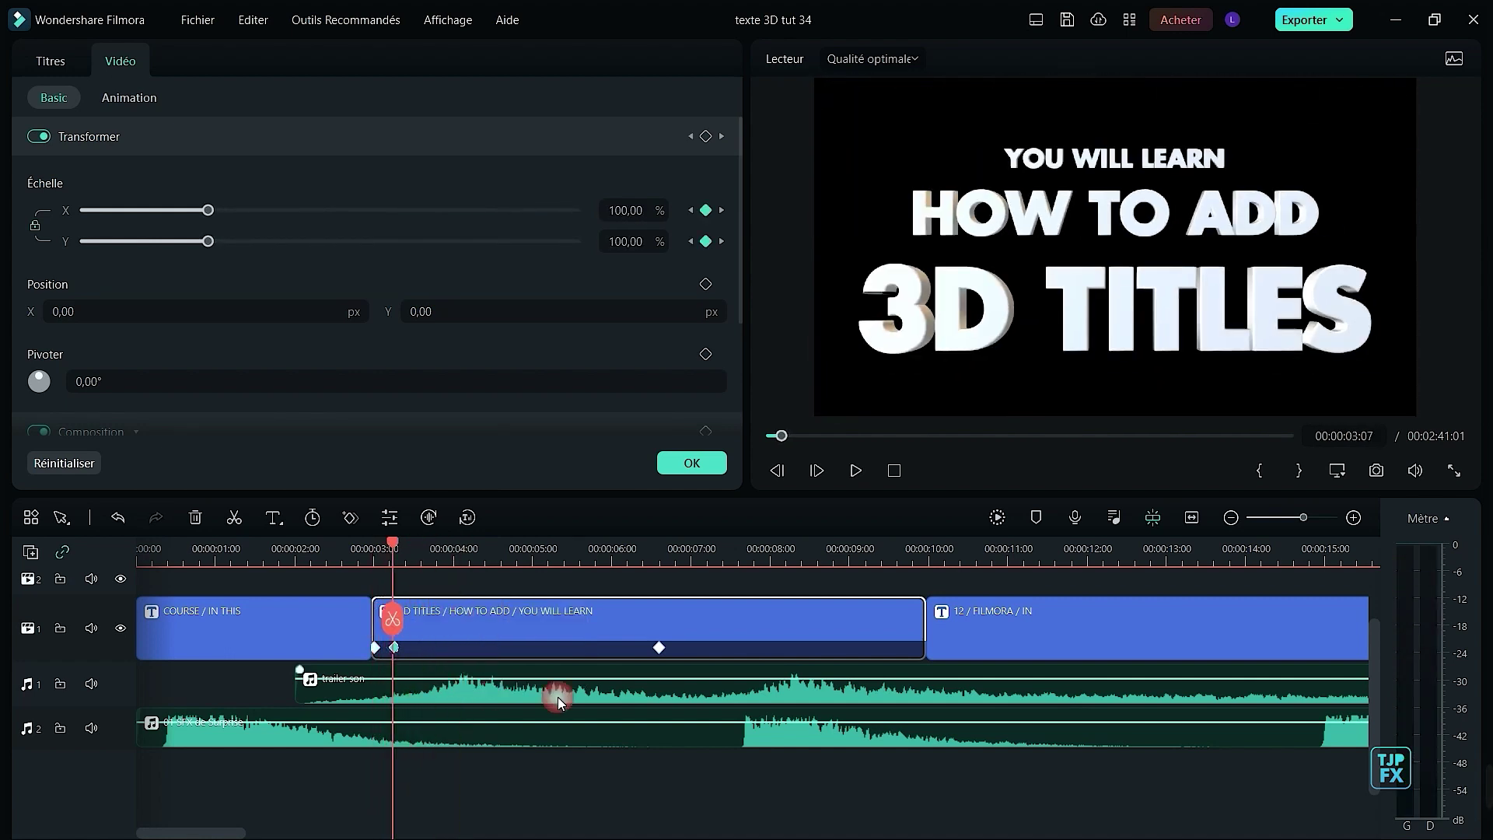
- Split the 01 SFX de Surprise clip at 00:00:06:12 and move its second part to a new audio track, starting with the HOW TO ADD 3D TITLES clip
click(715, 737)
click(646, 570)
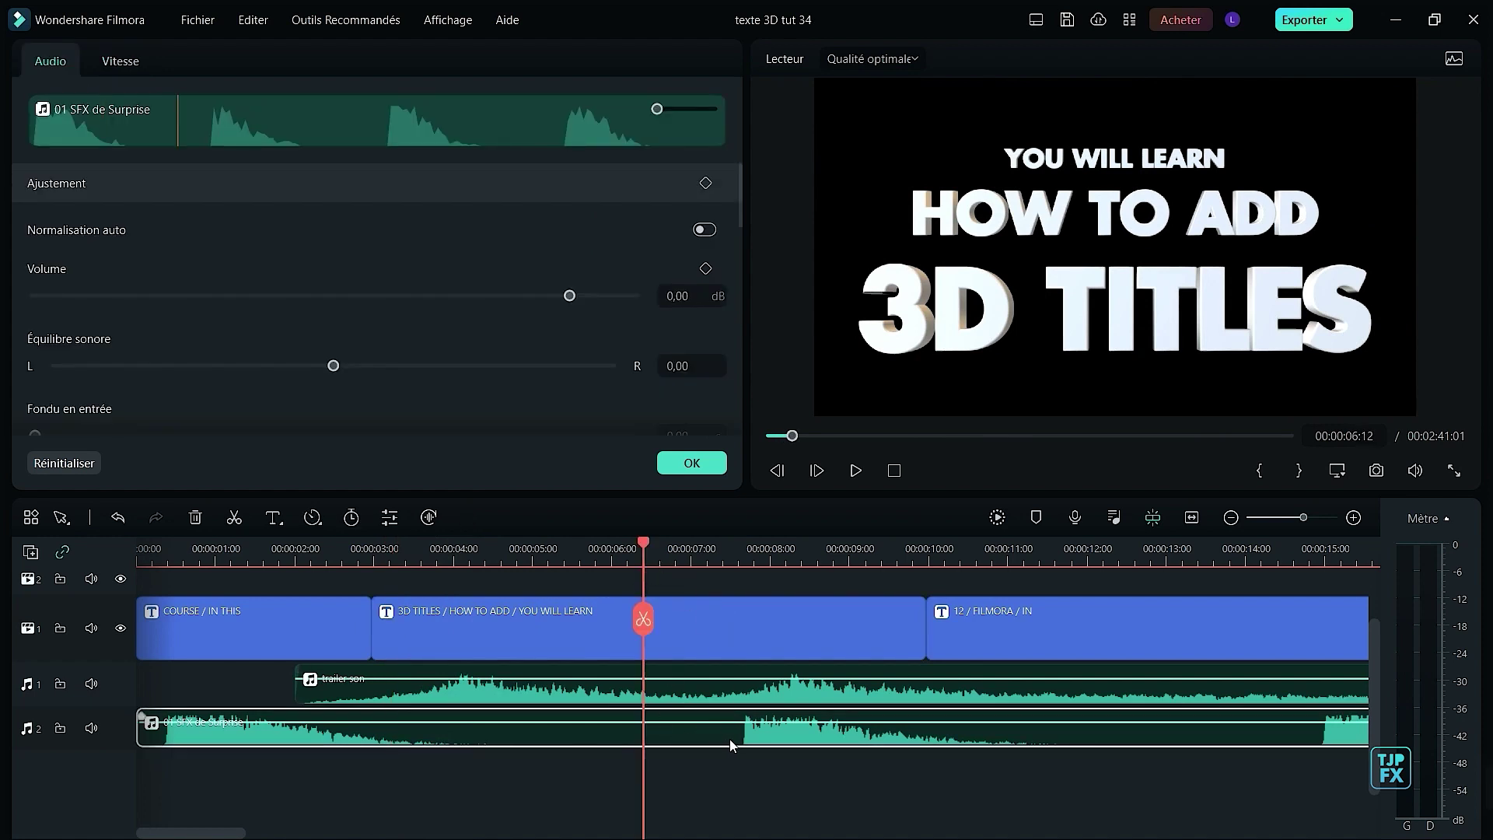
key(ctrl+b)
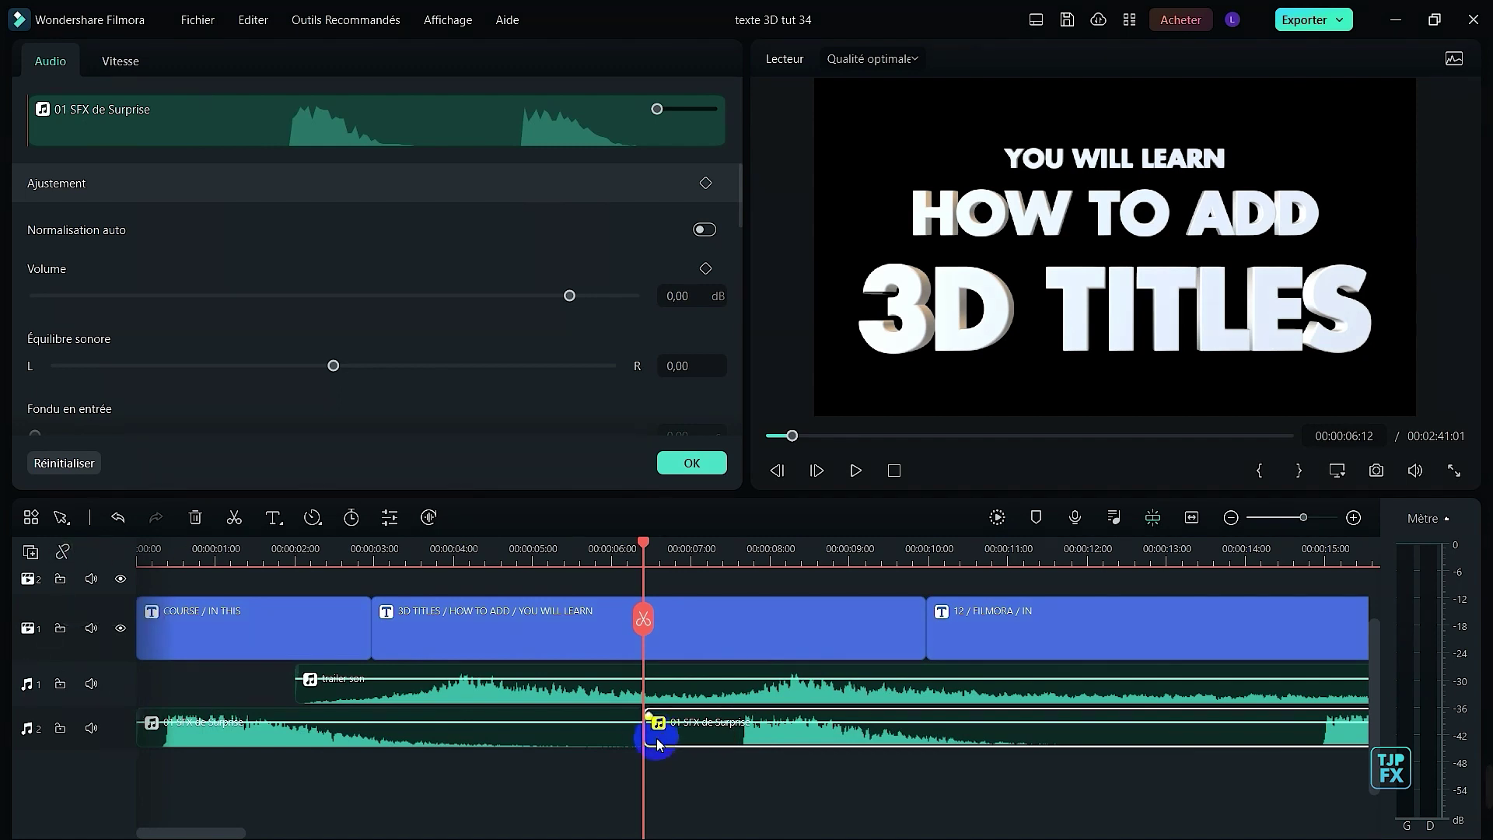
drag(649, 738, 423, 777)
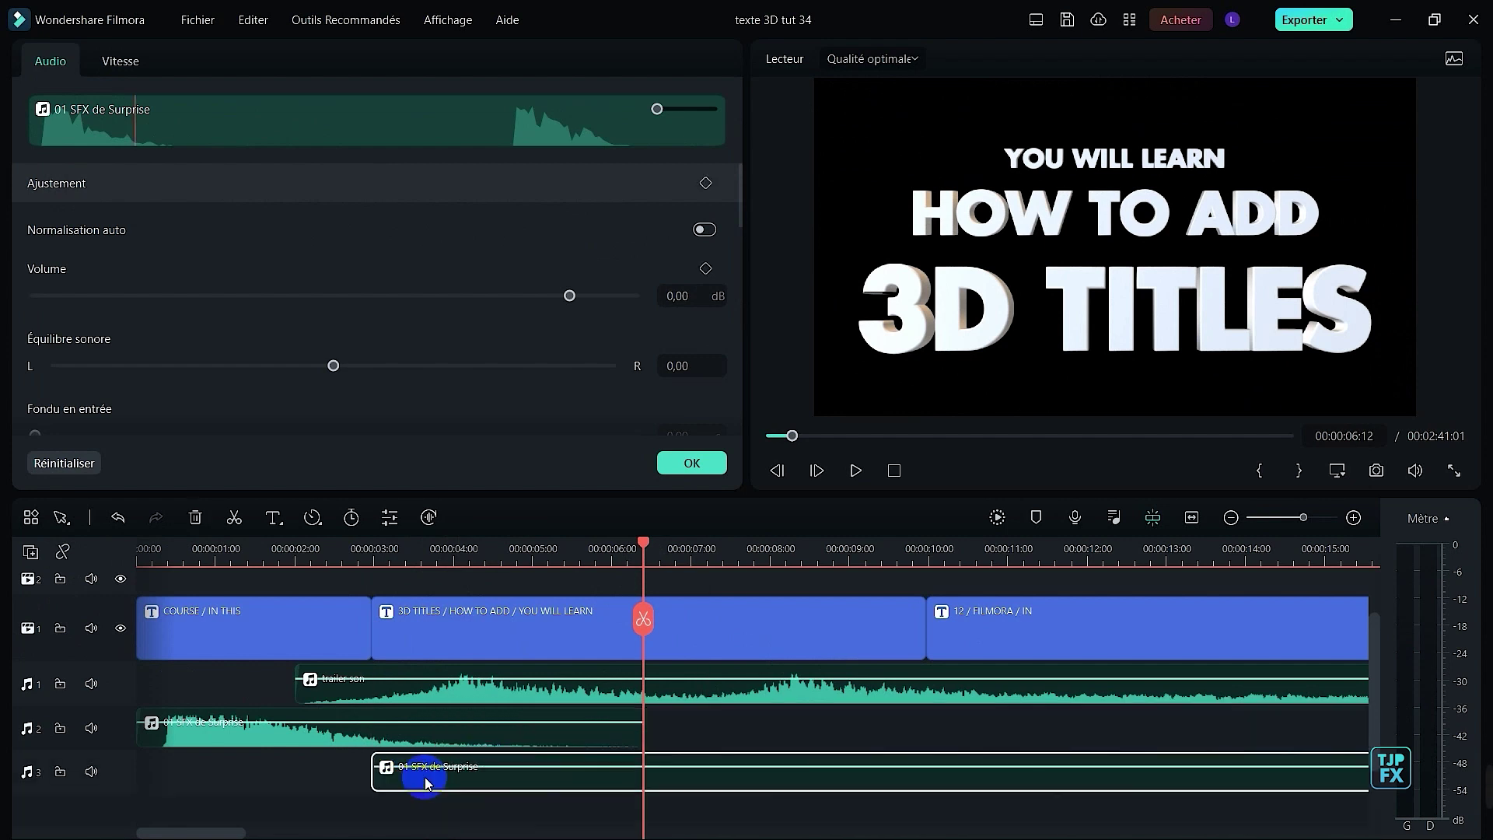
- Shift the moved sound effect 16 frames earlier so its first burst lines up with the start of the HOW TO ADD 3D TITLES clip
click(348, 560)
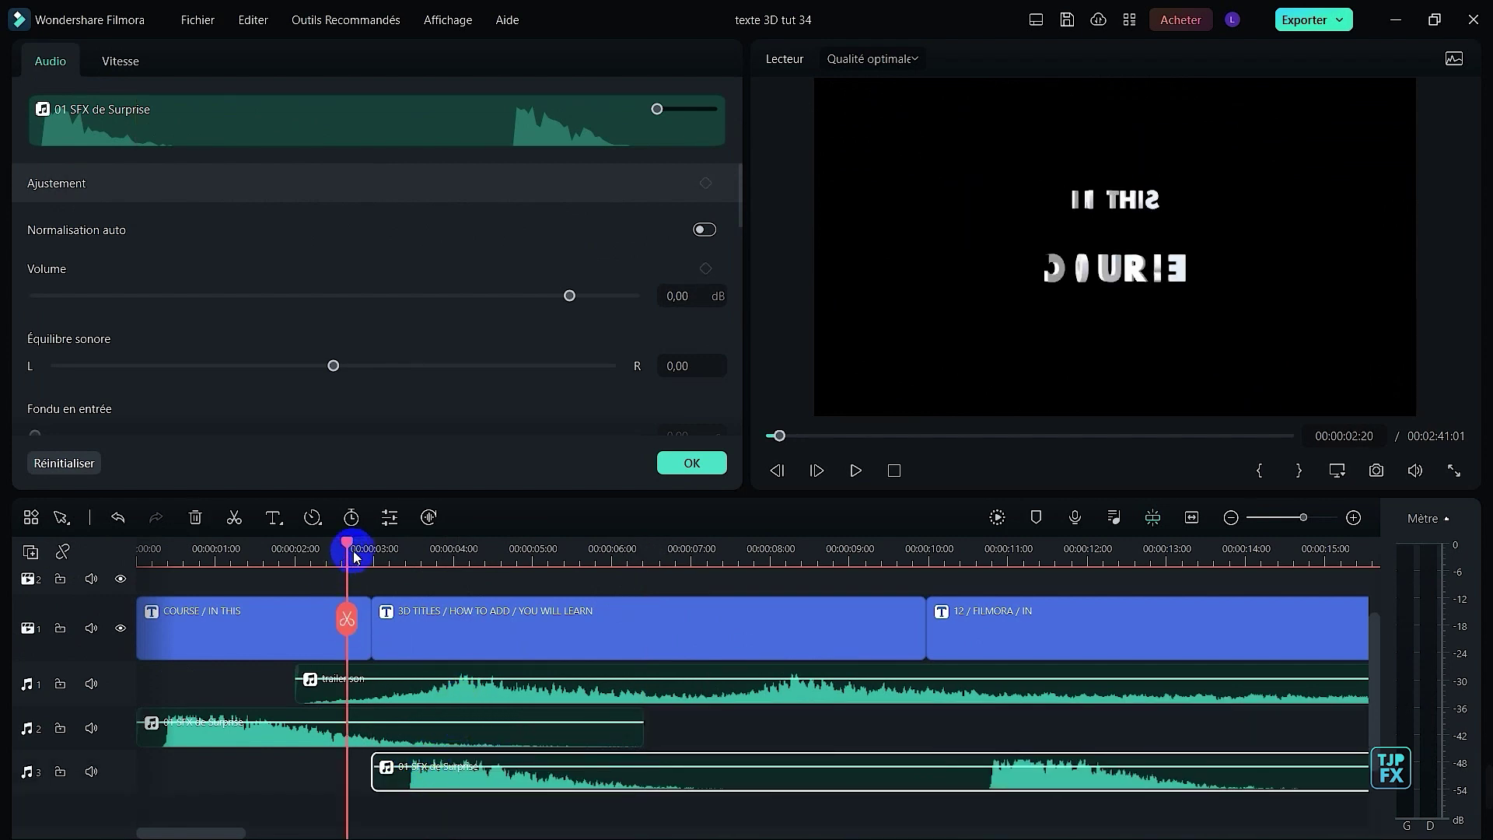
drag(351, 549, 372, 553)
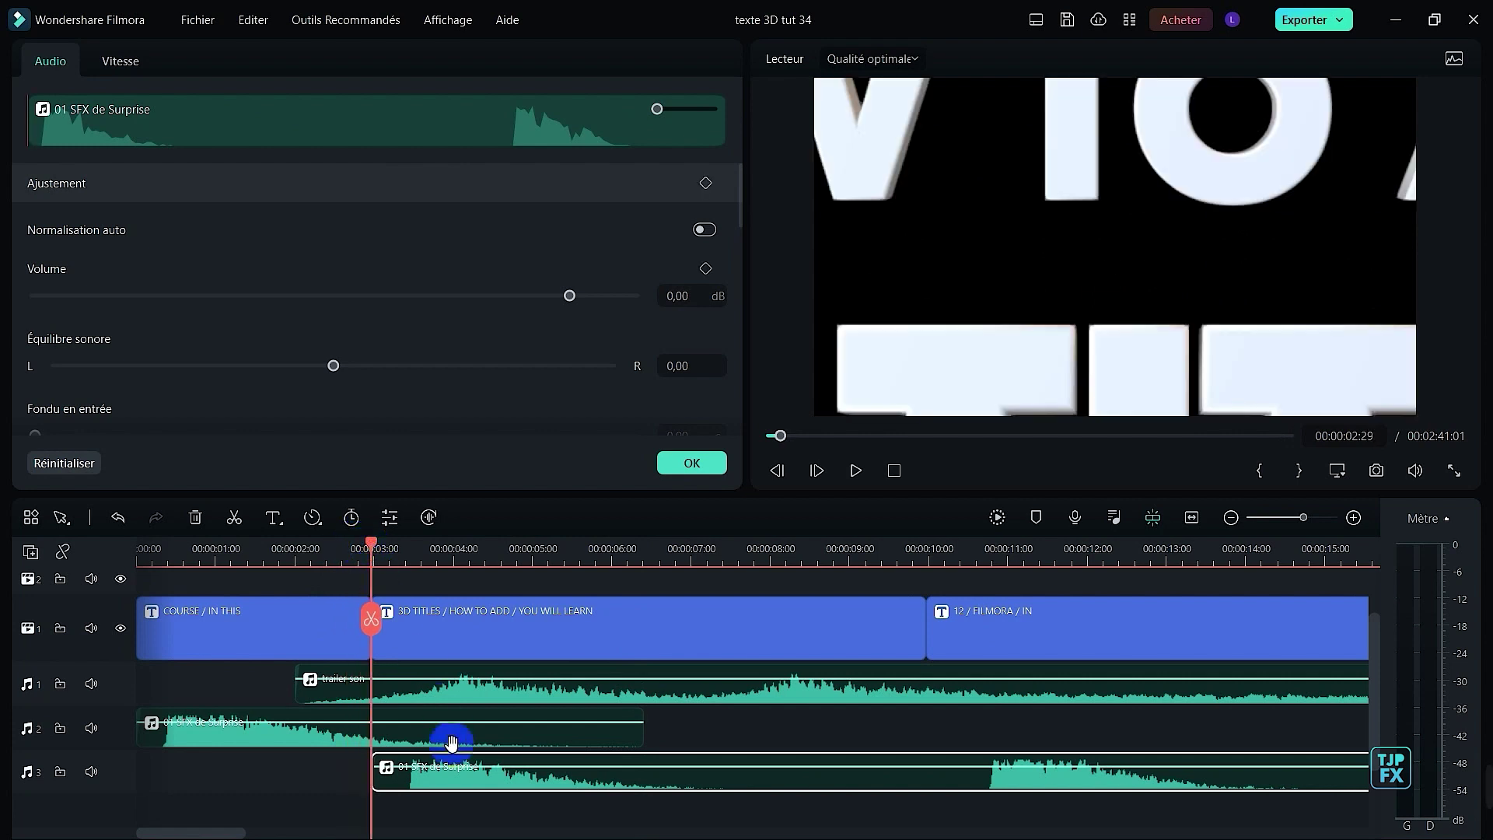
drag(473, 784, 421, 773)
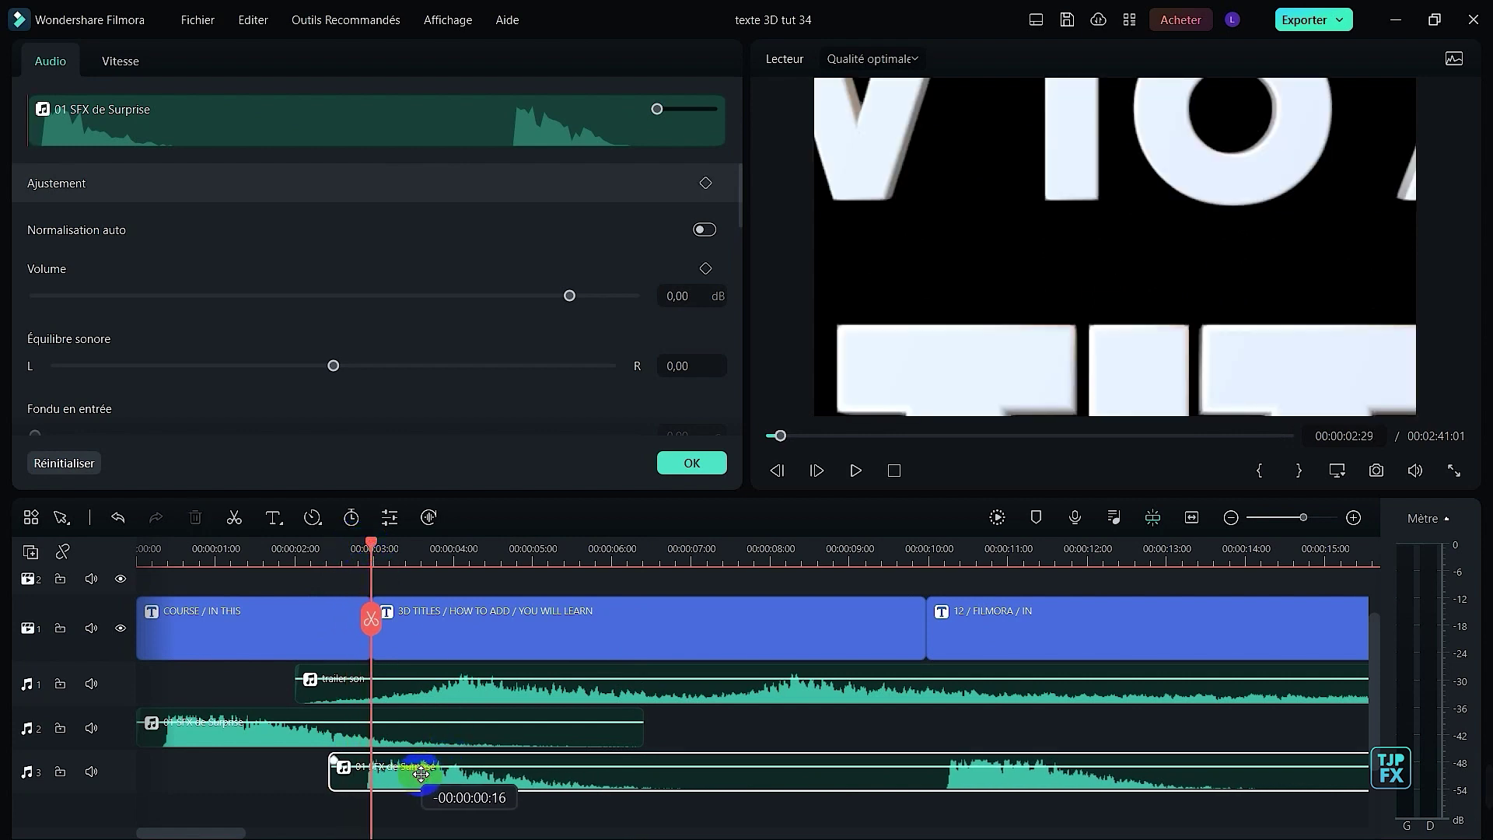
- Play from 00:00:01:27 across the Scene 2 transition to check the sound effect's timing
click(287, 548)
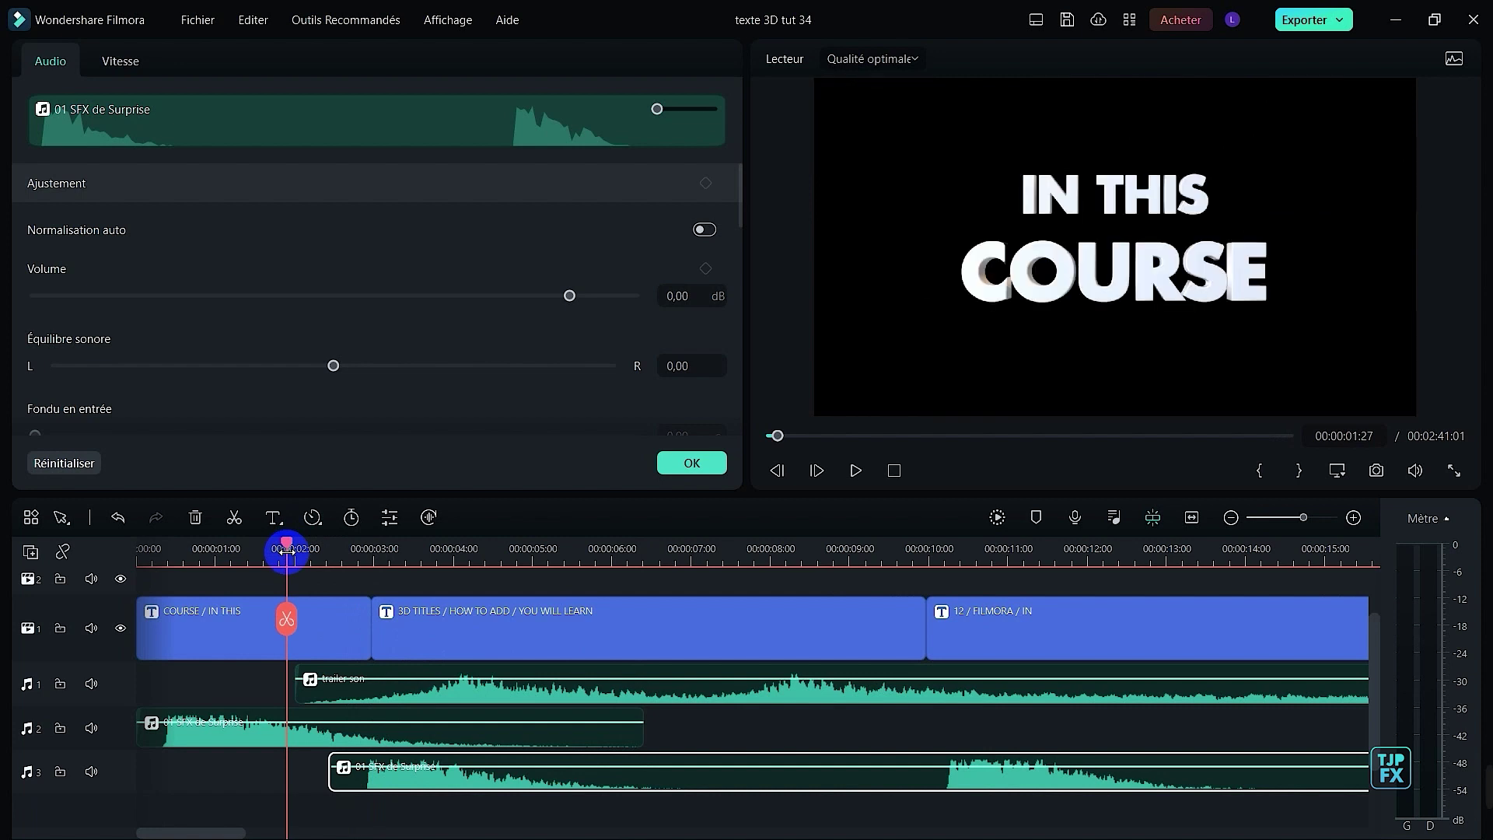
key(space)
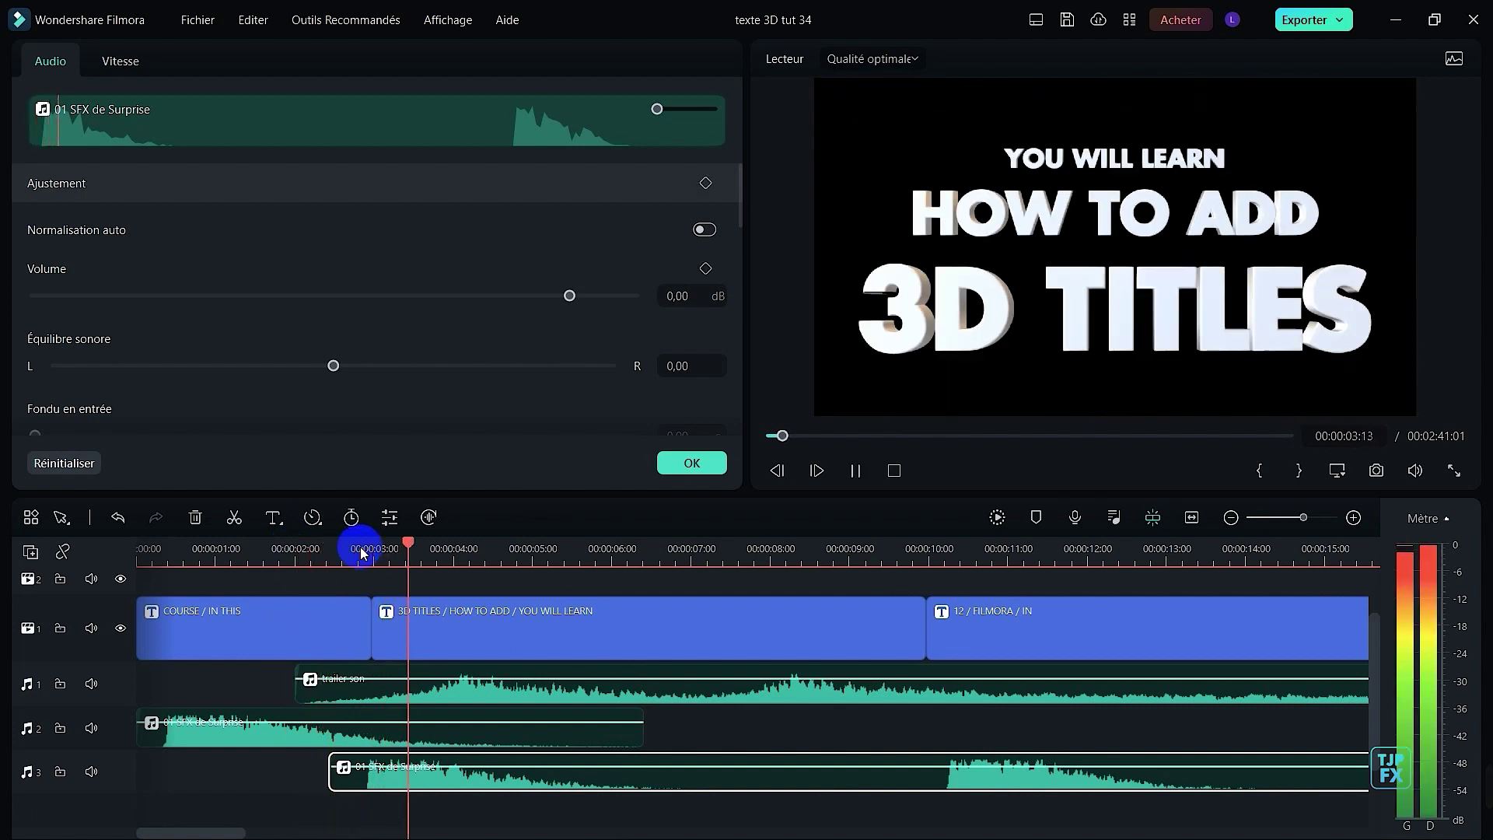
key(space)
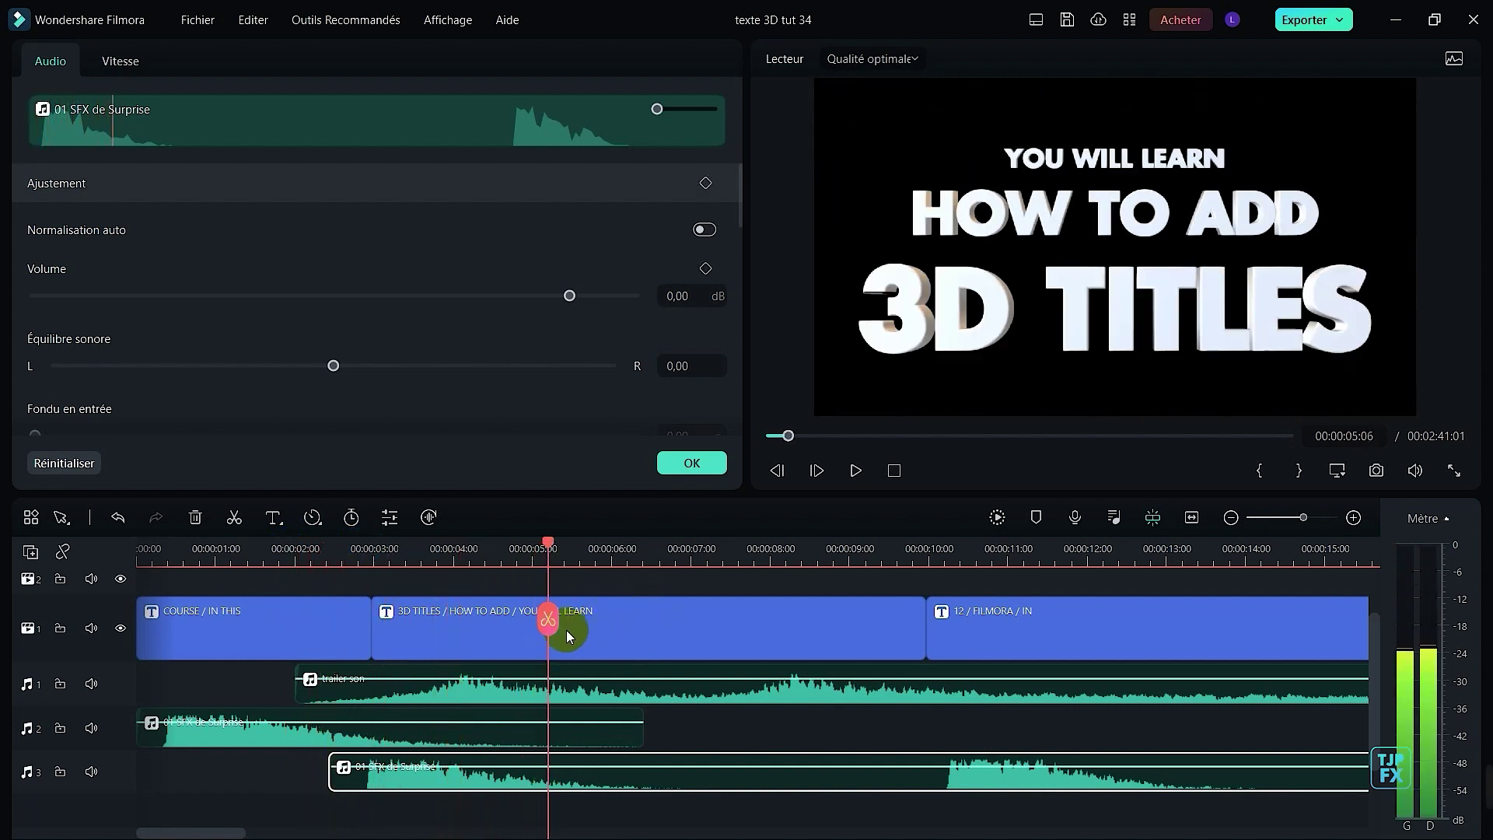
- Set the HOW TO ADD 3D TITLES clip's scale to 72.22 % at its last keyframe, 00:00:06:18
click(566, 633)
key(space)
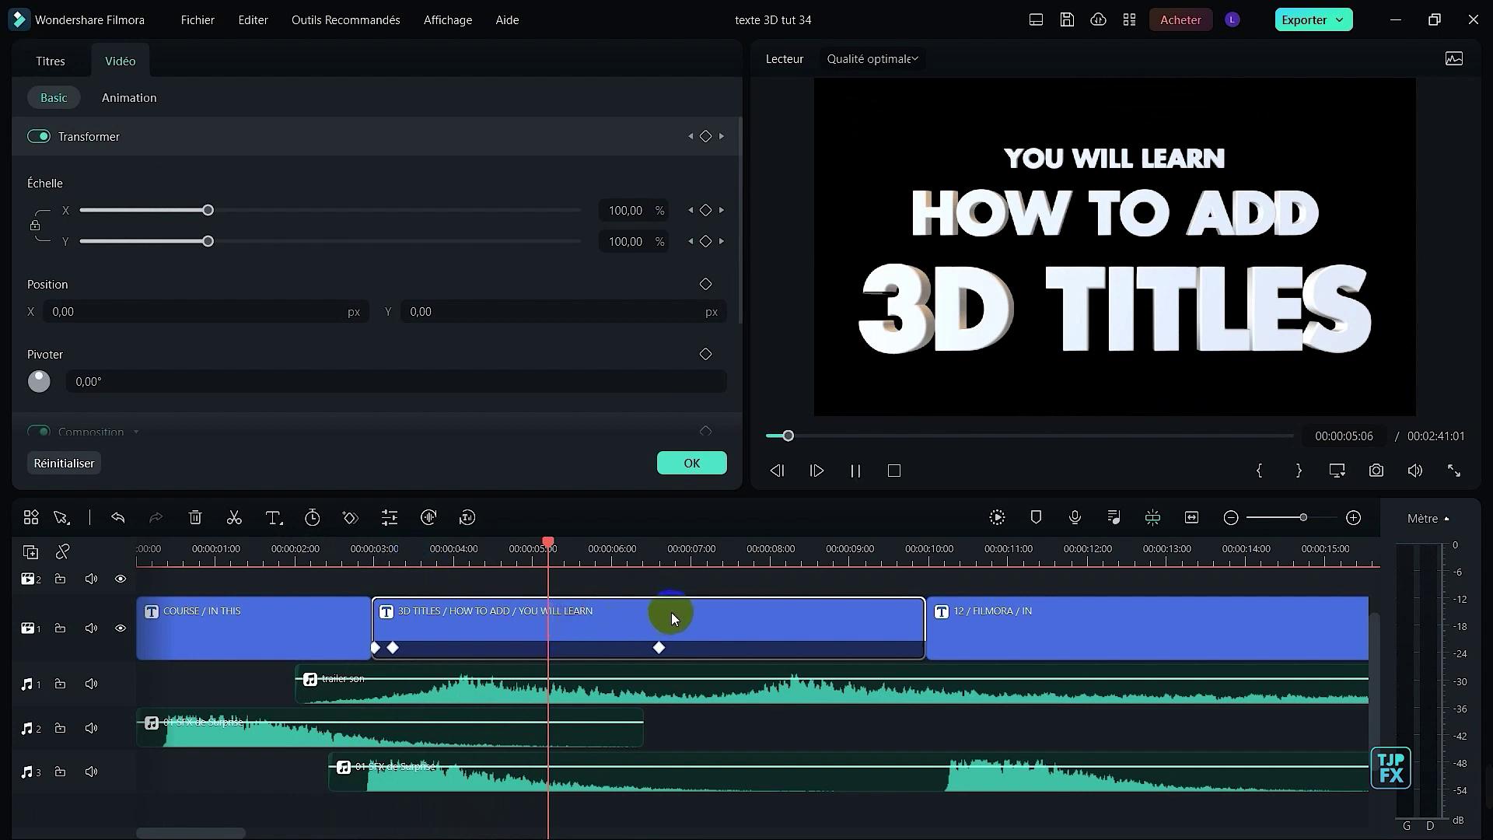
key(space)
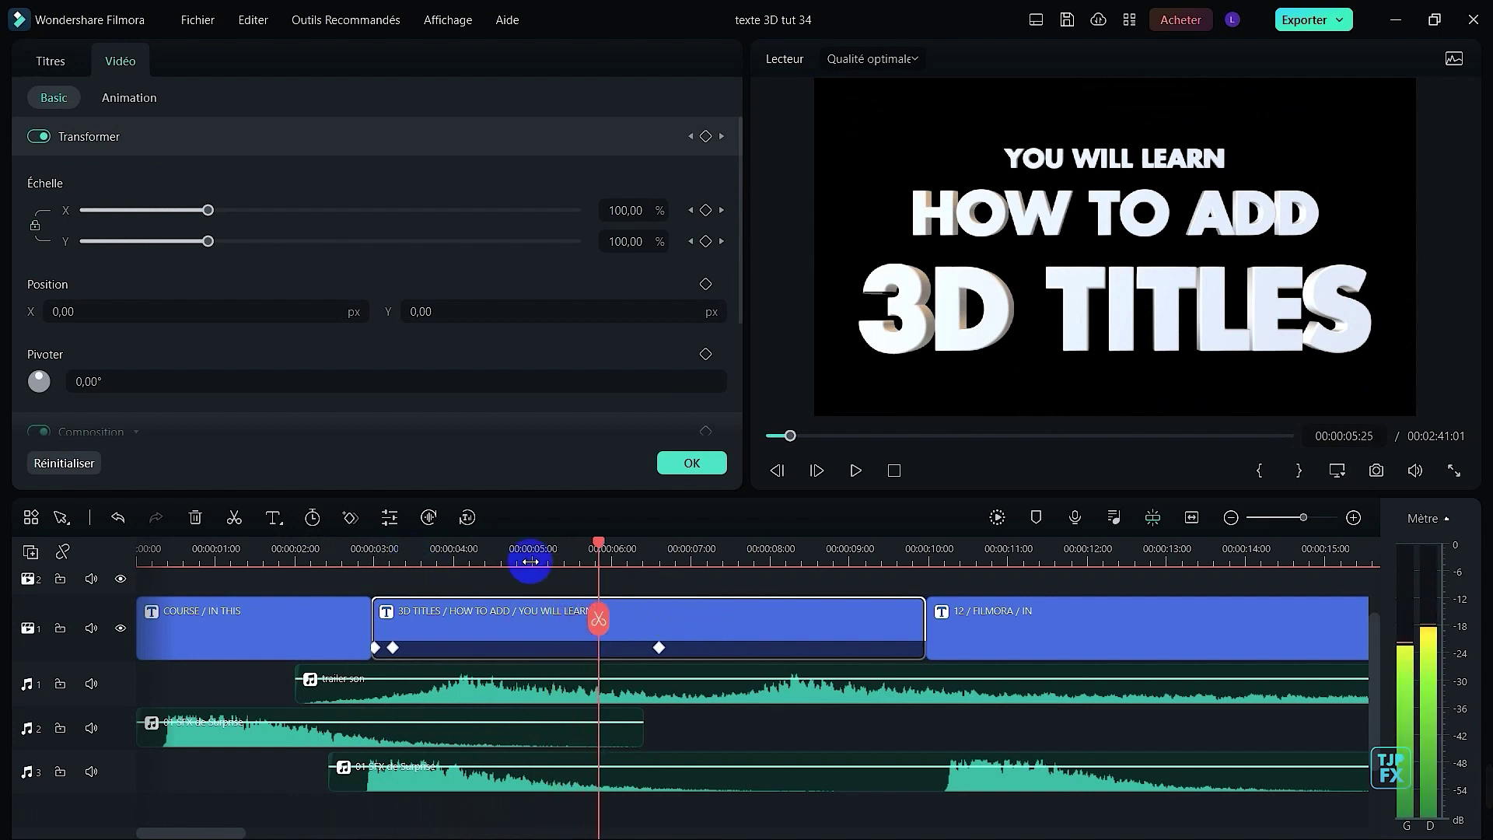
click(721, 211)
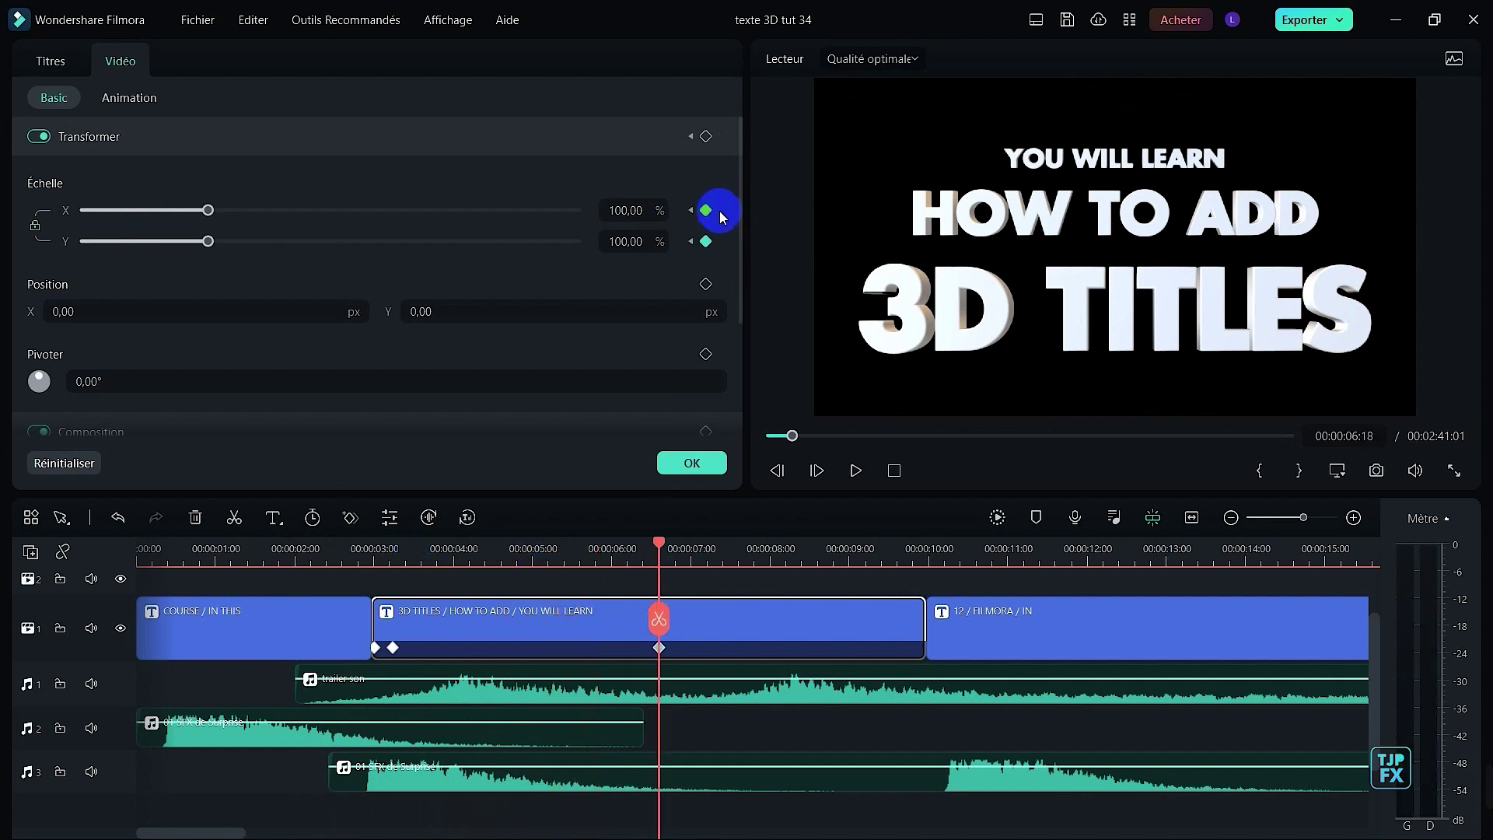
click(409, 556)
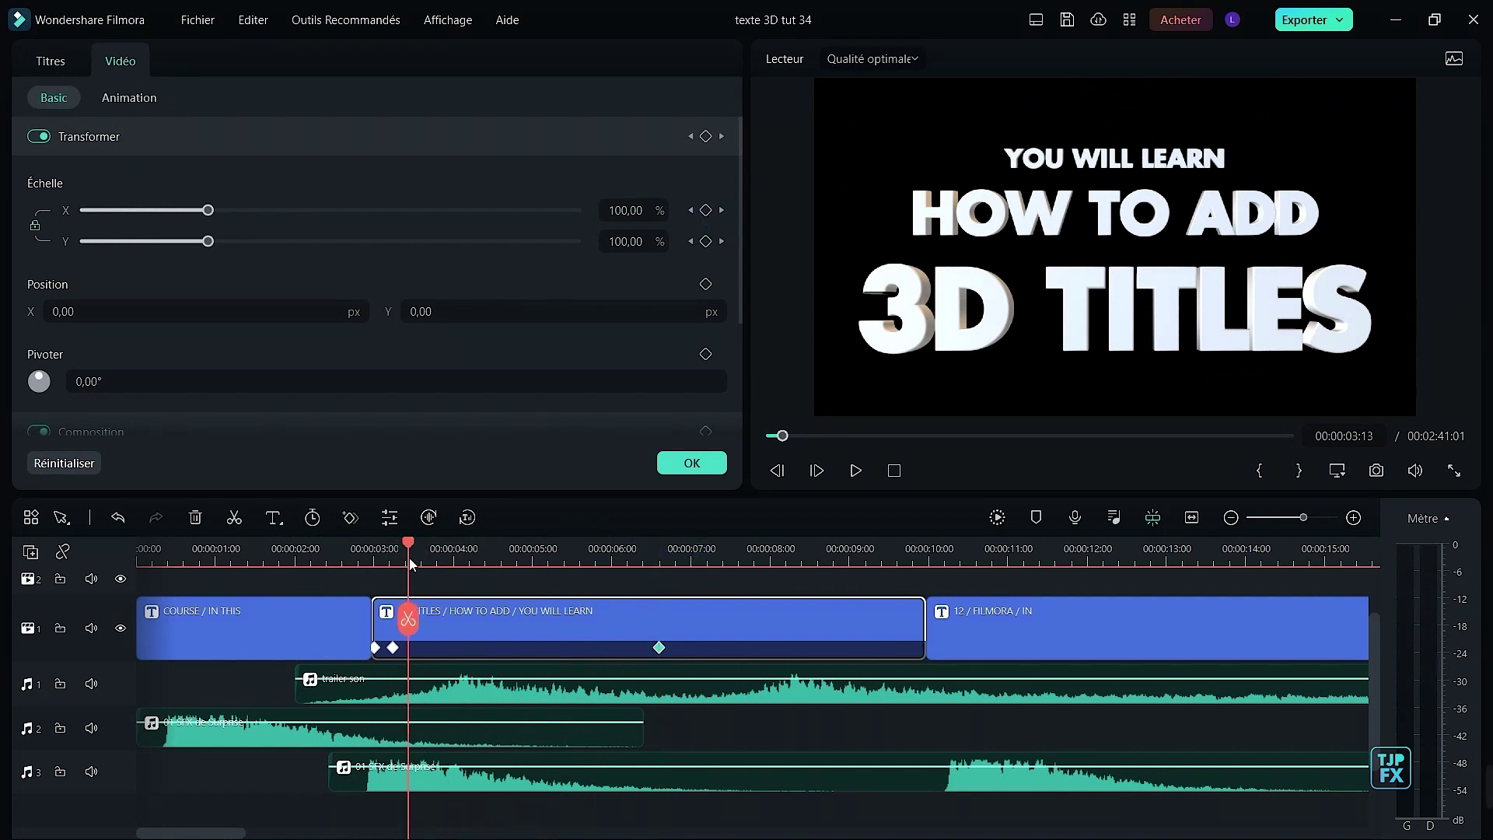
key(space)
key(space)
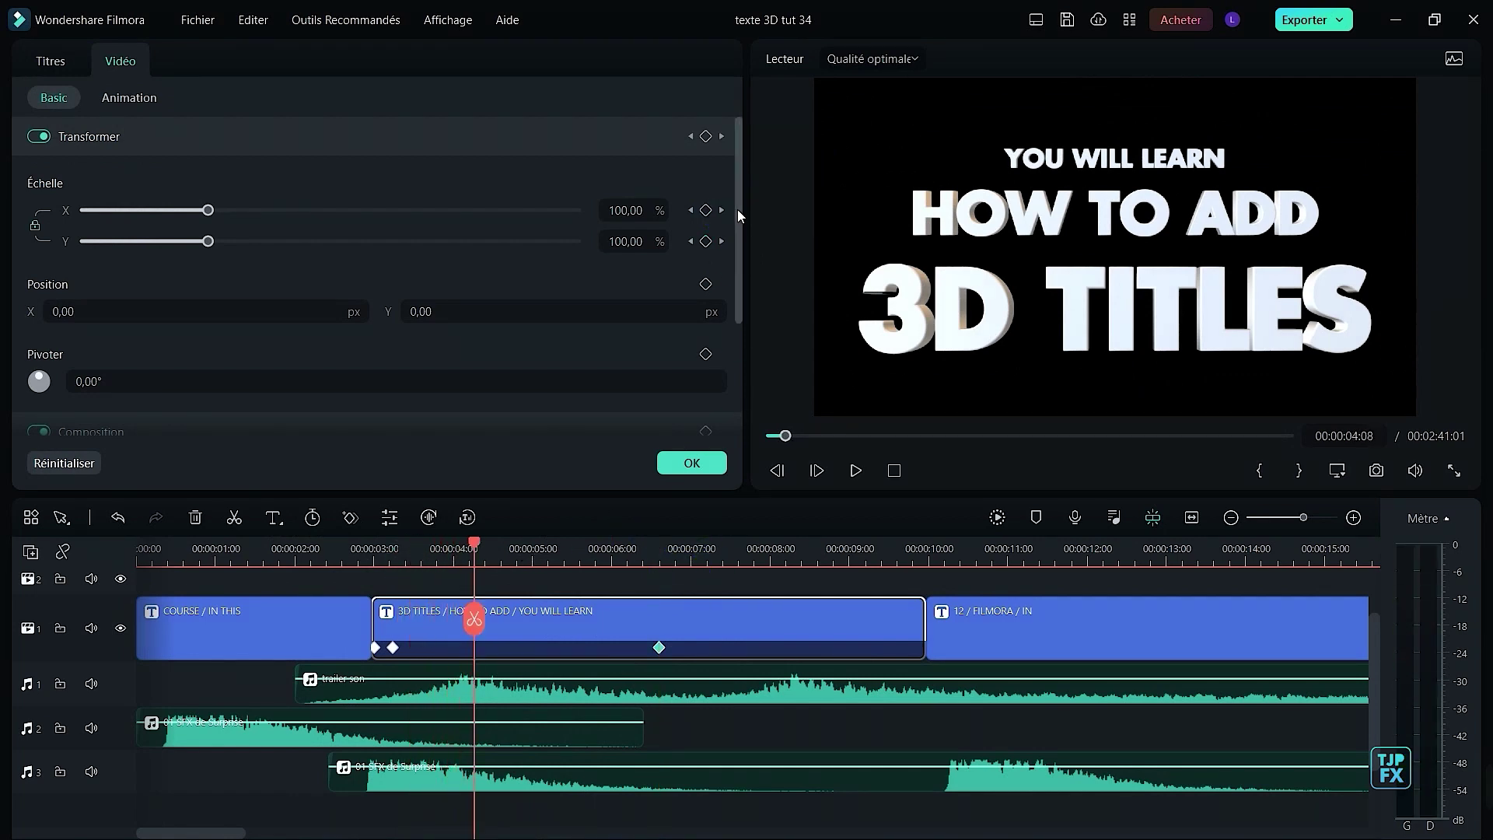
click(722, 210)
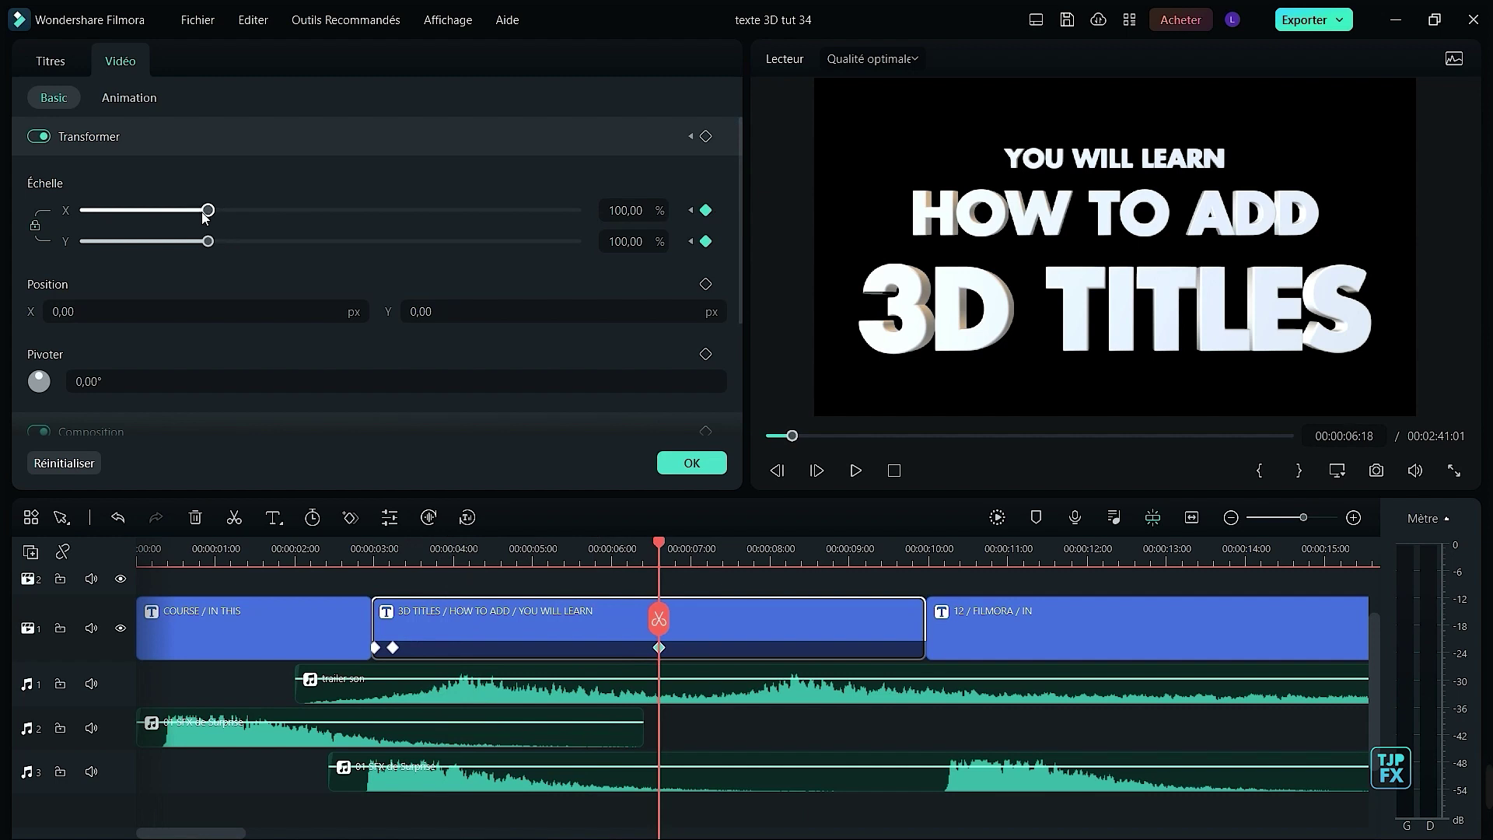
drag(204, 216, 175, 219)
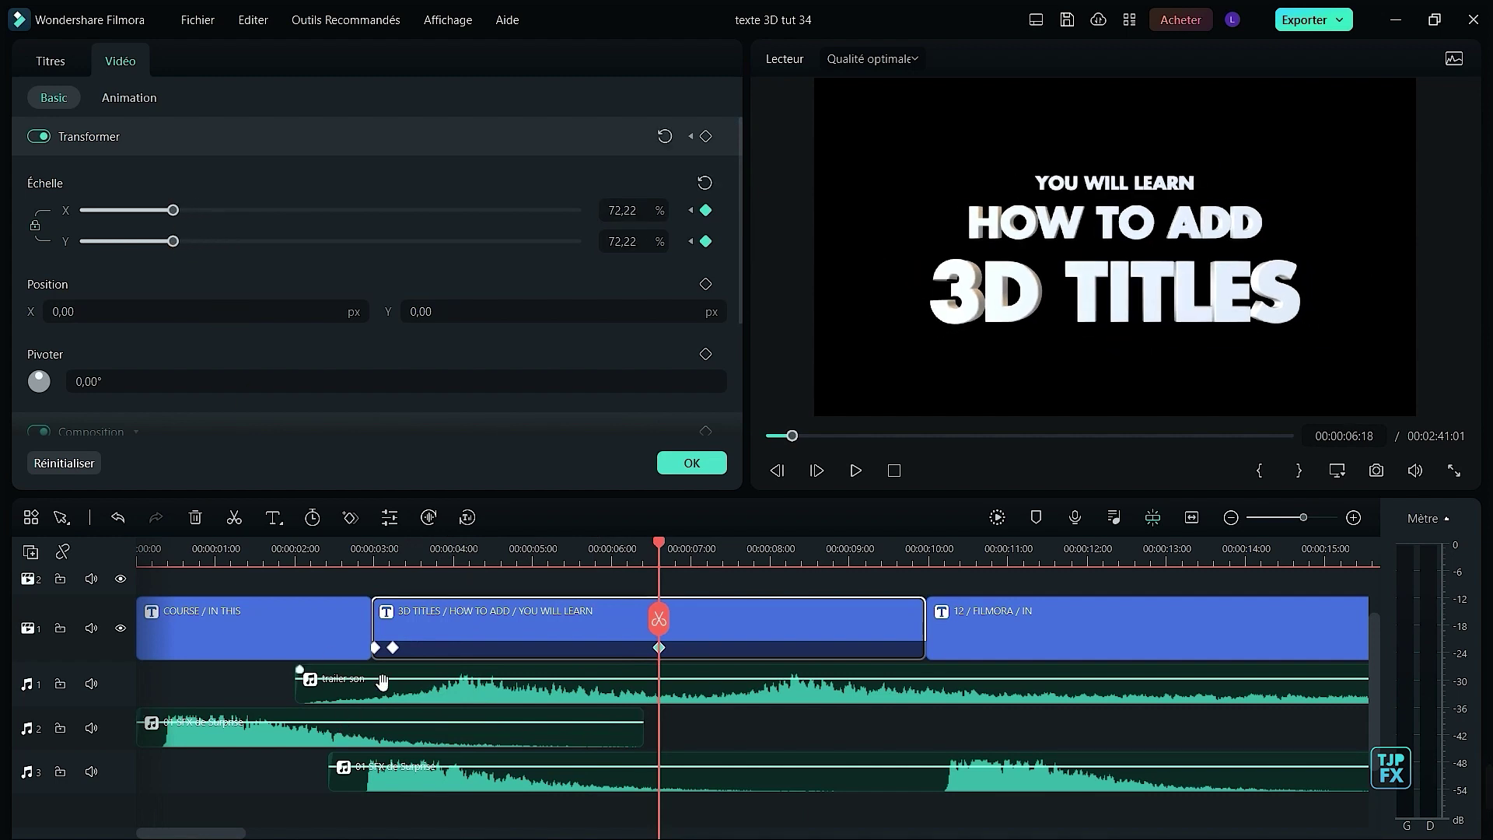
- Play the HOW TO ADD 3D TITLES scene with its lead-in to review the zoom animation and sound
click(385, 566)
key(space)
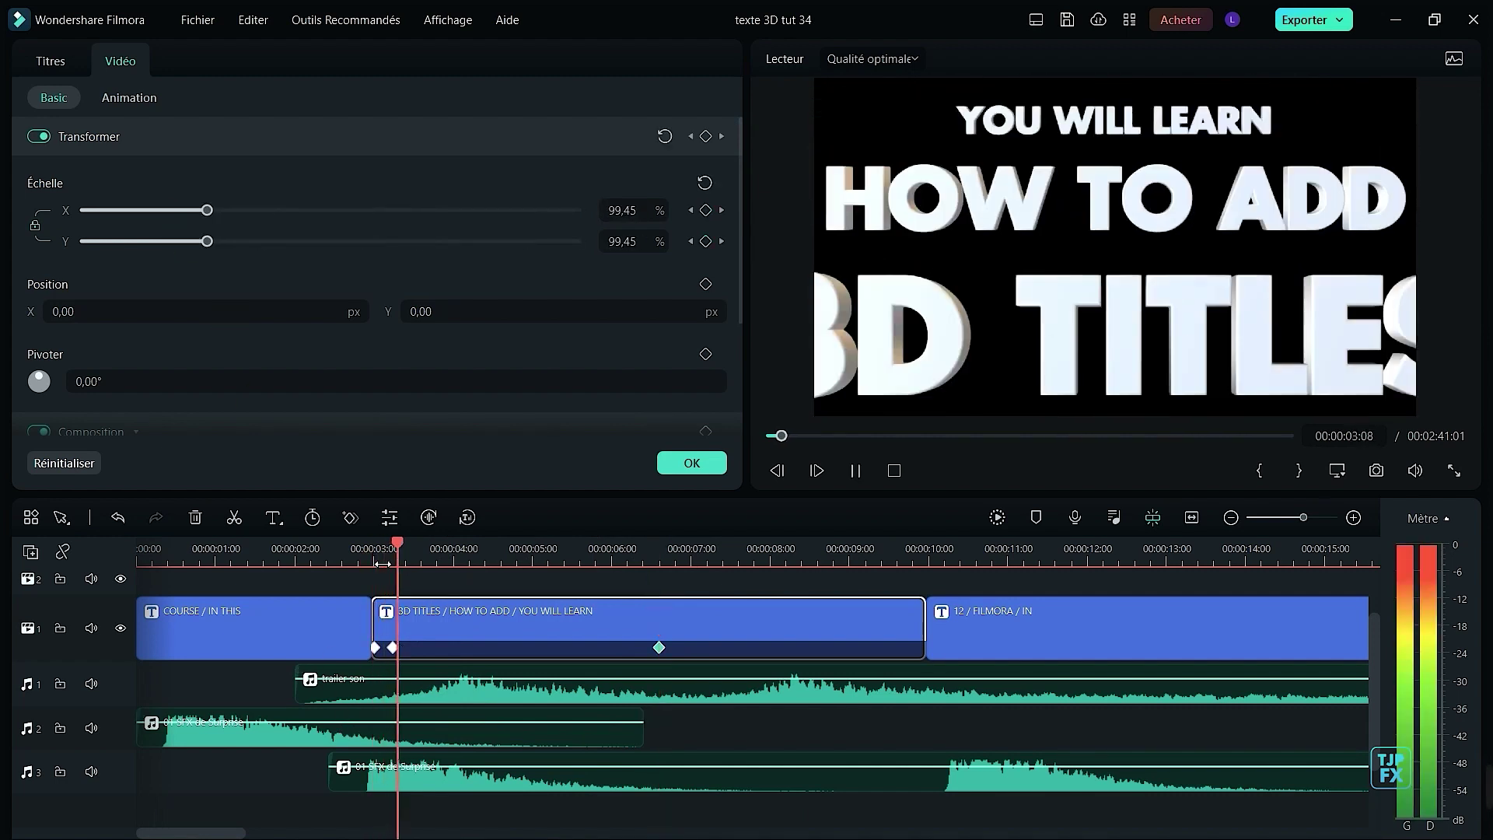
click(291, 567)
click(310, 566)
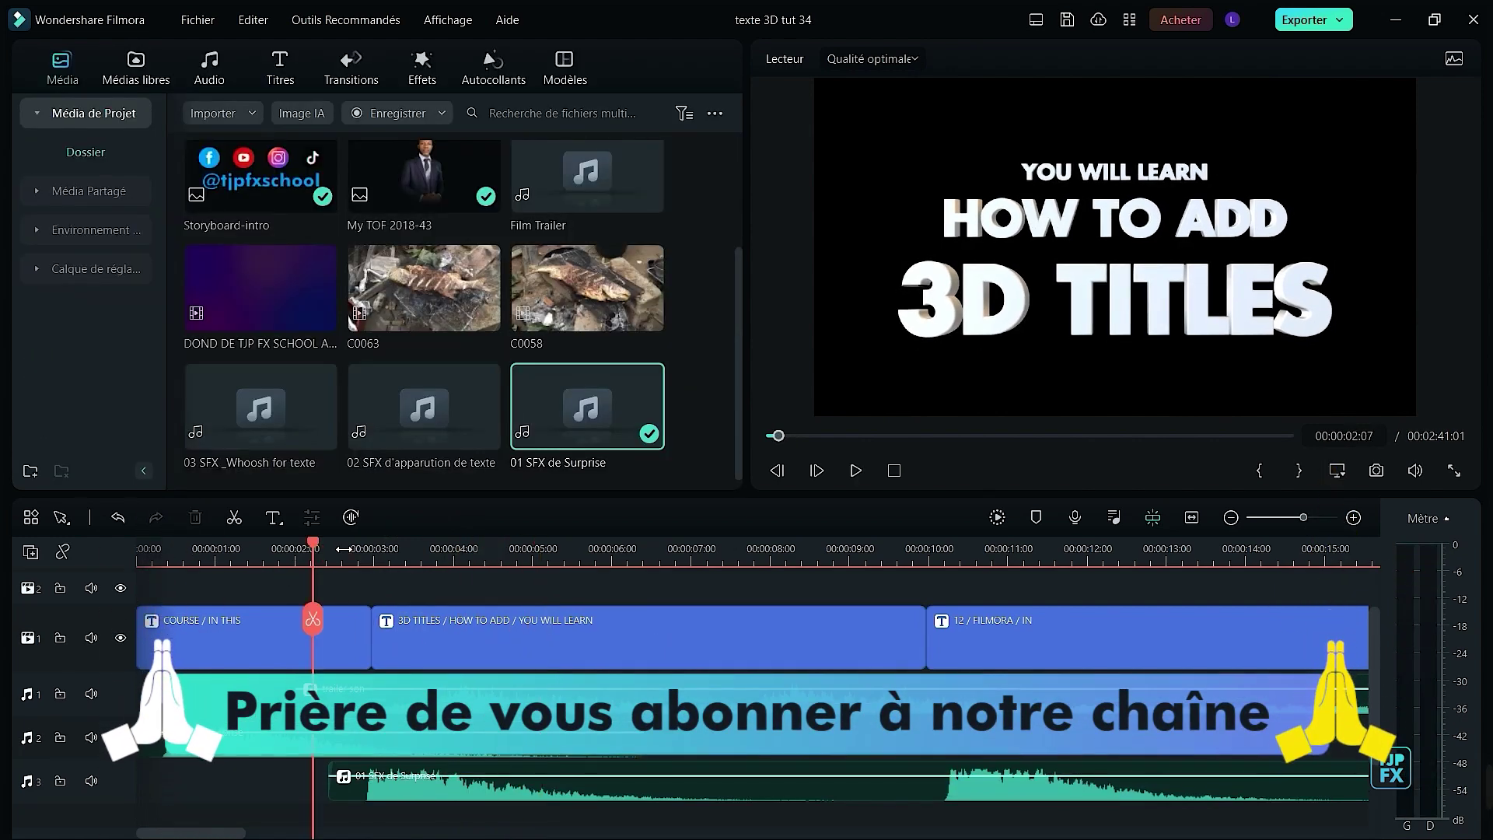
key(space)
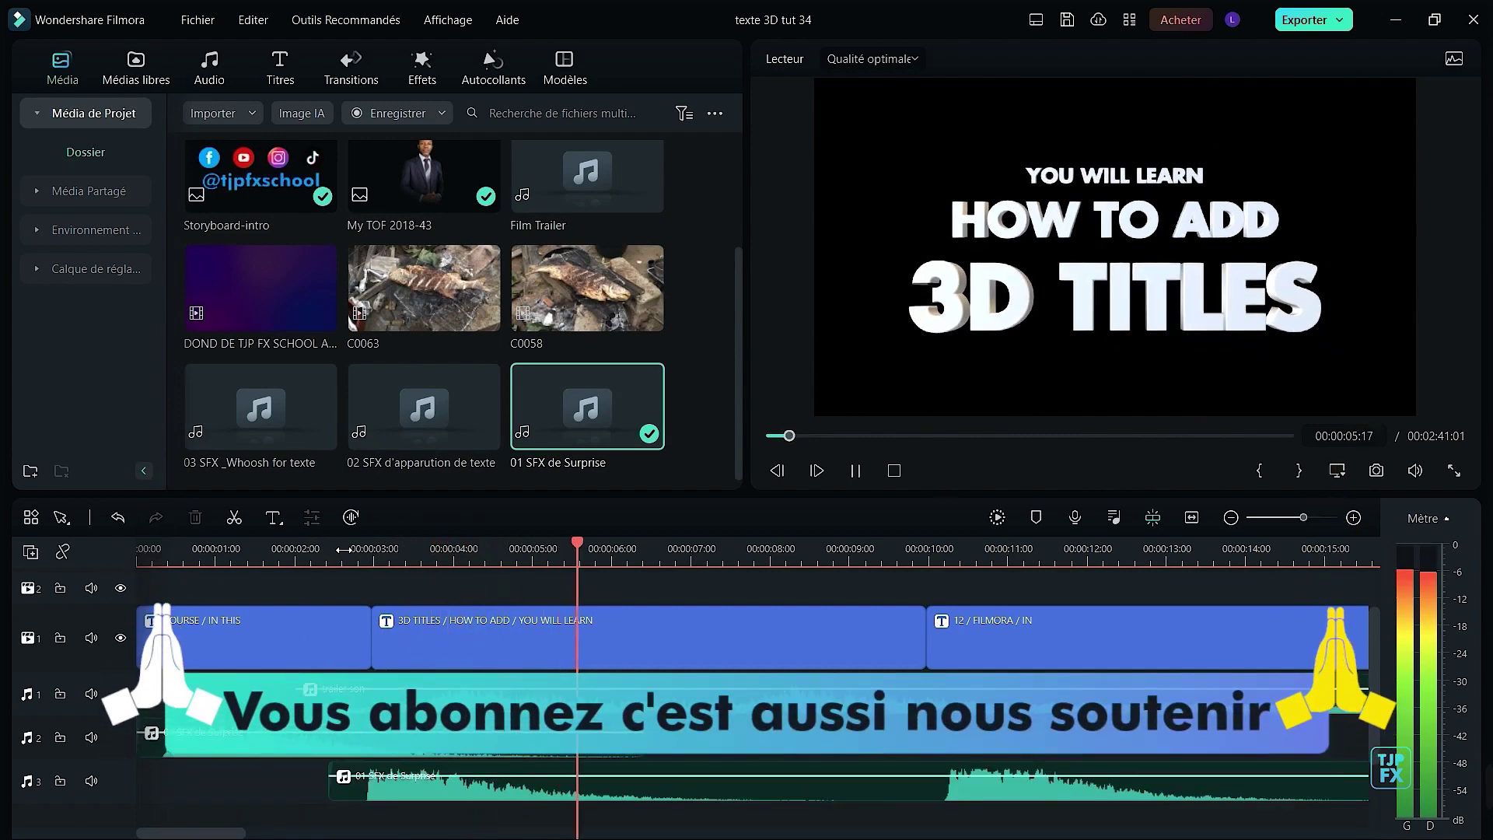
- Give the 3D TITLES text in the Scene 2 clip the Zoom arrière exit animation
click(801, 624)
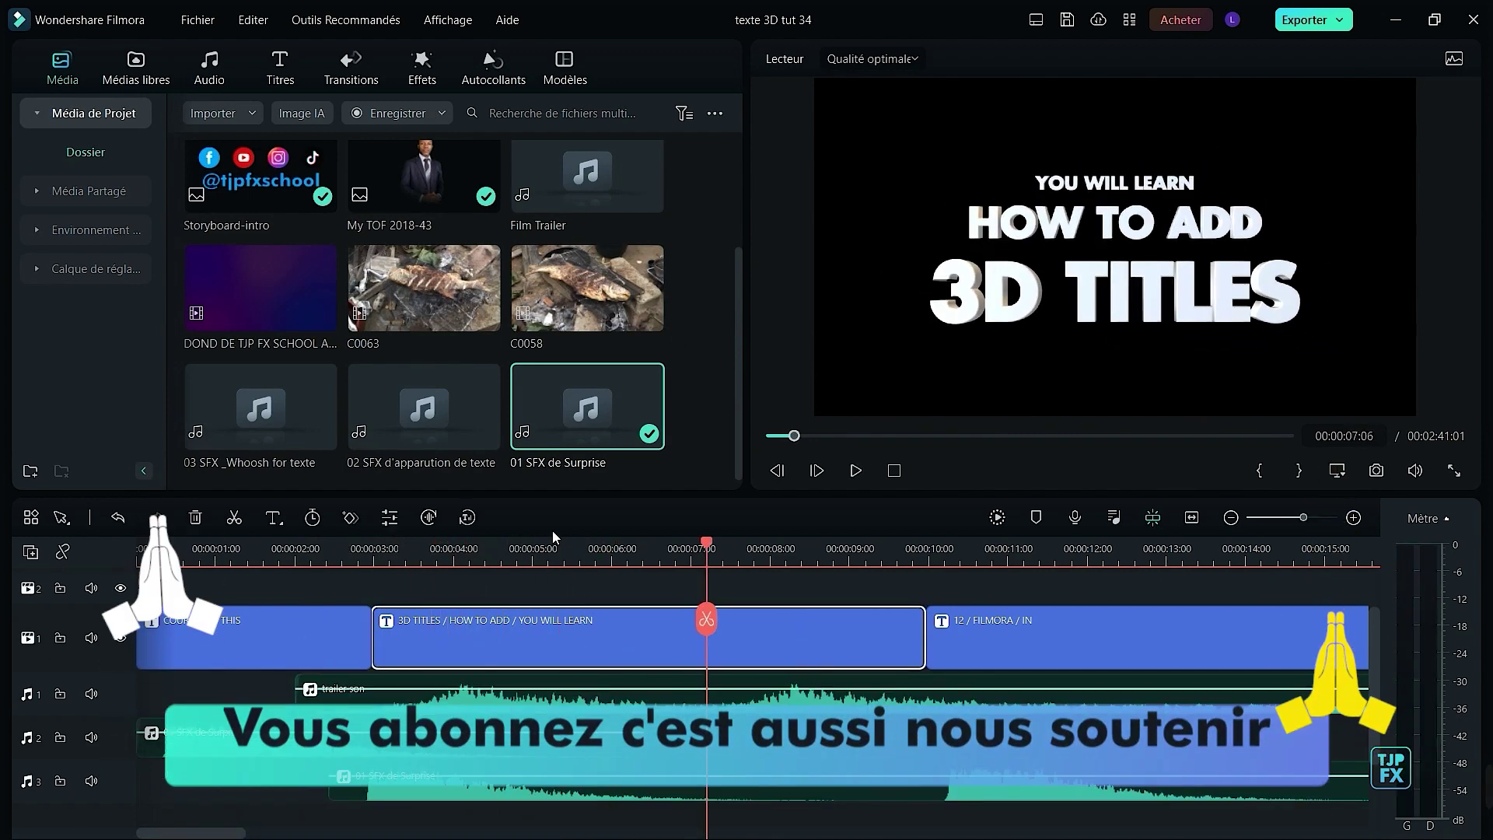
click(386, 524)
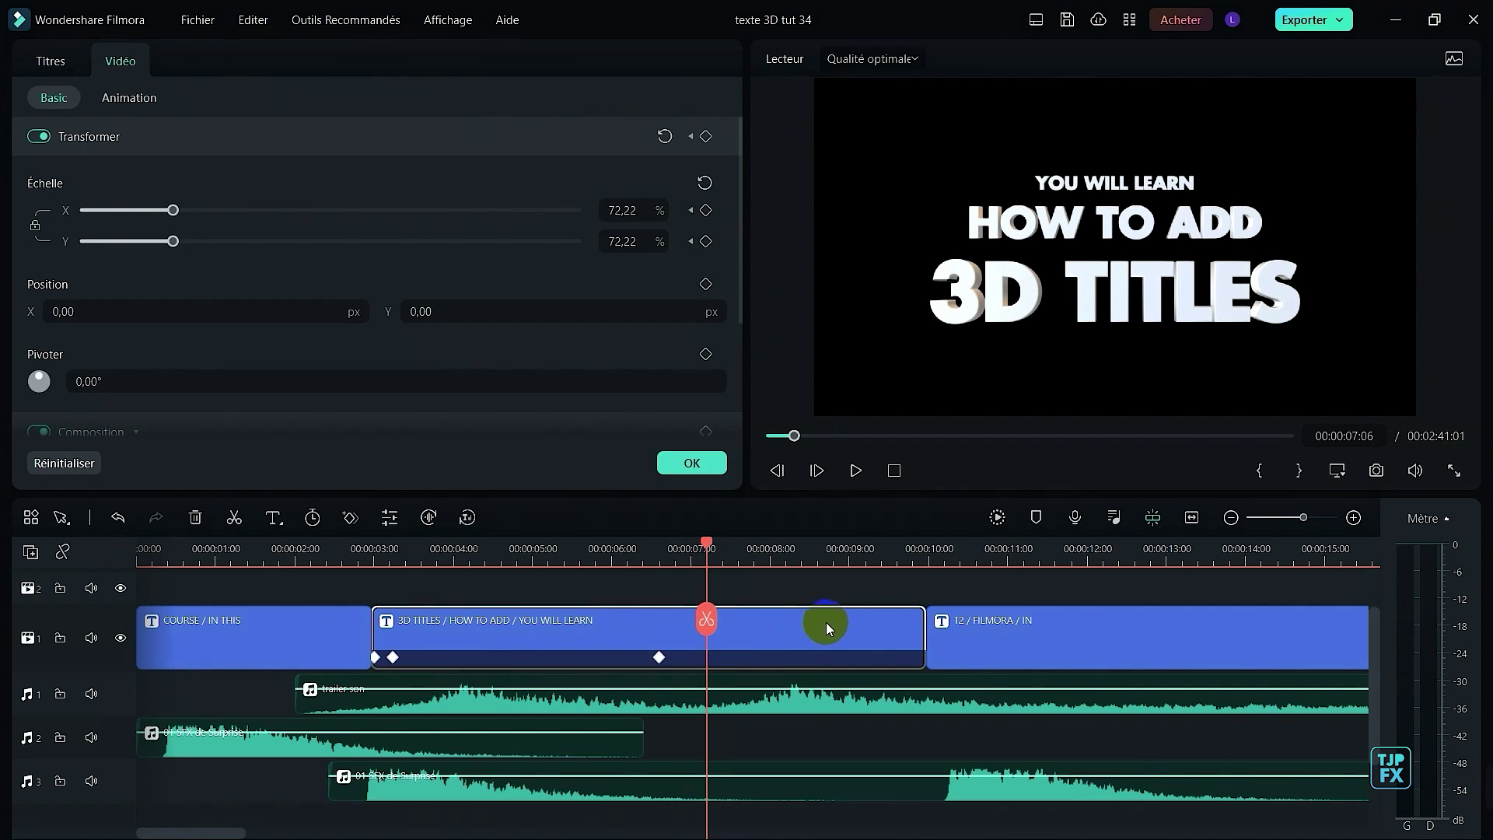
click(53, 67)
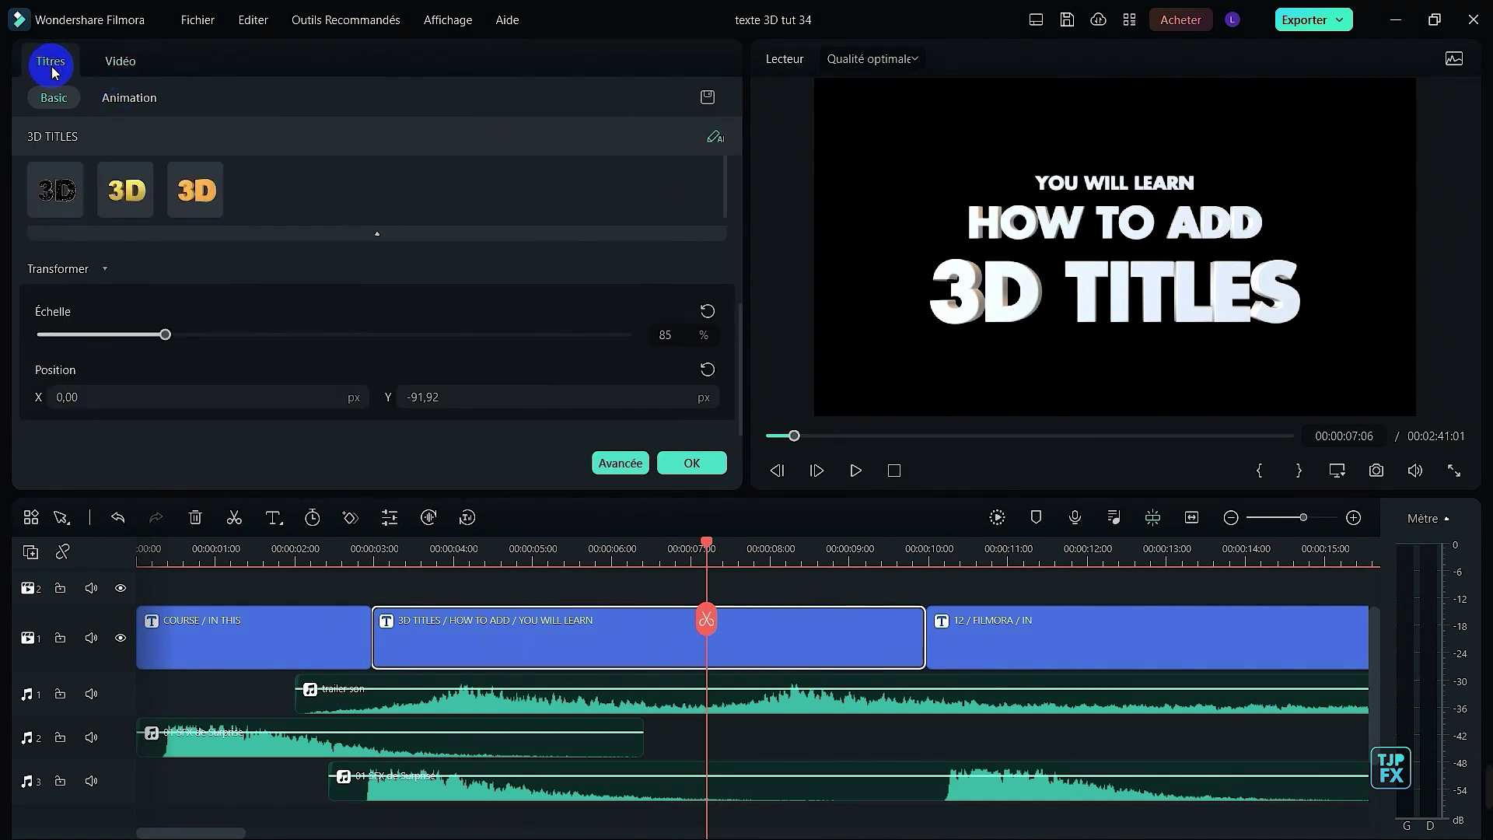
click(132, 96)
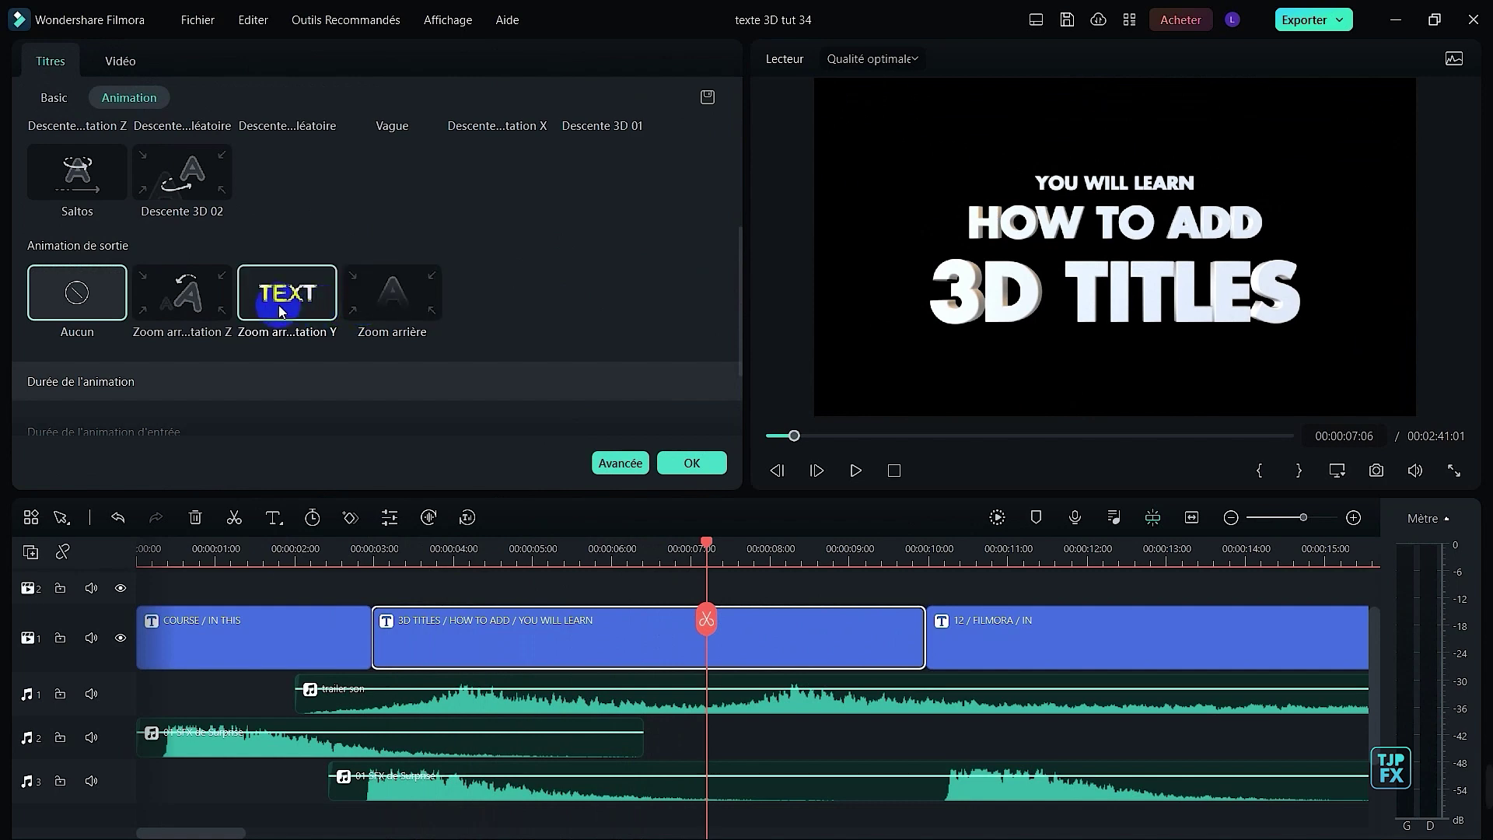
click(391, 303)
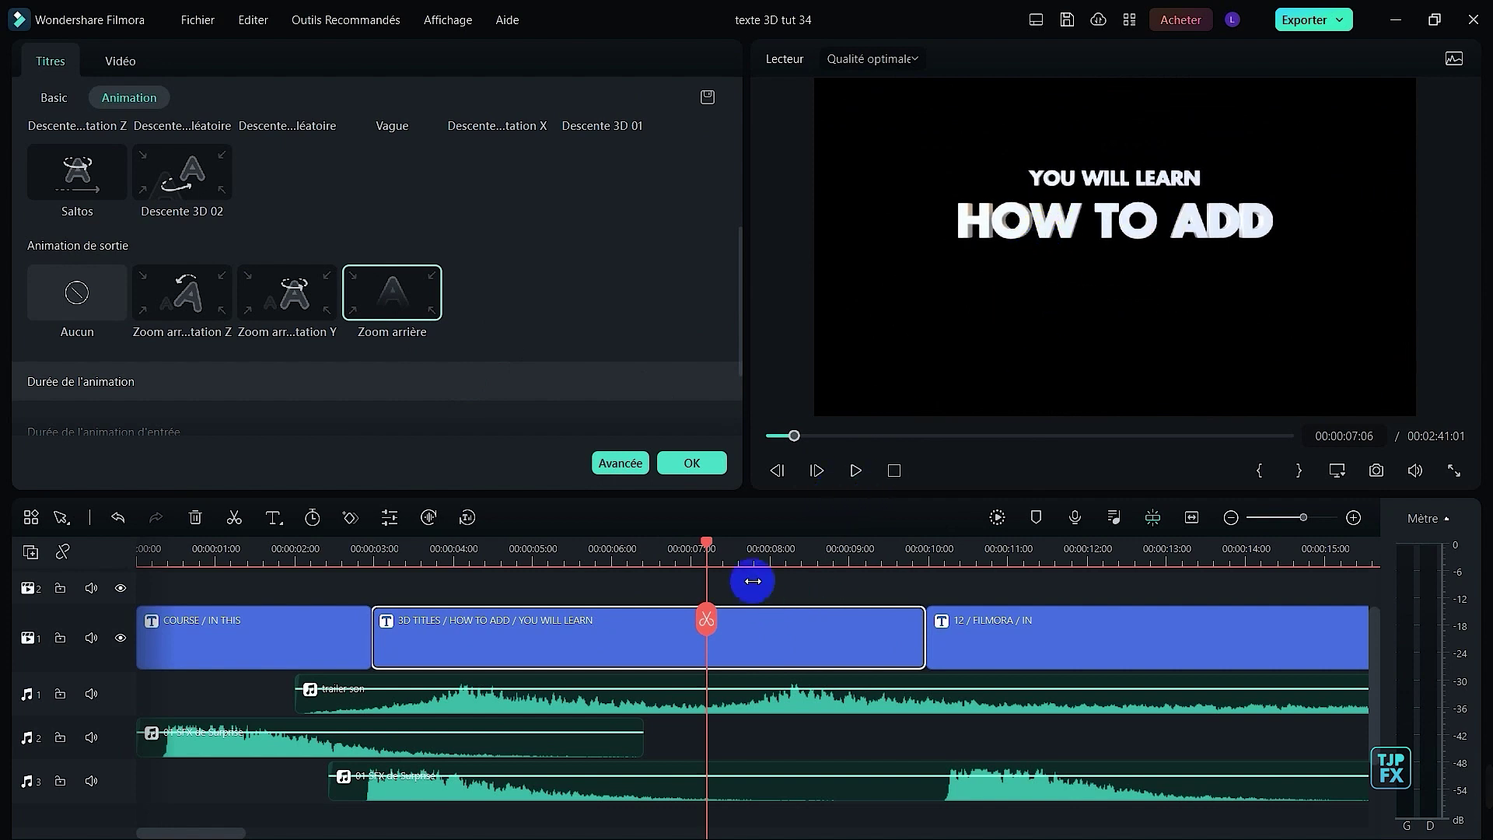
- At 00:00:07:01, apply the Zoom arrière exit animation to the HOW TO ADD and YOU WILL LEARN texts
drag(702, 548, 693, 544)
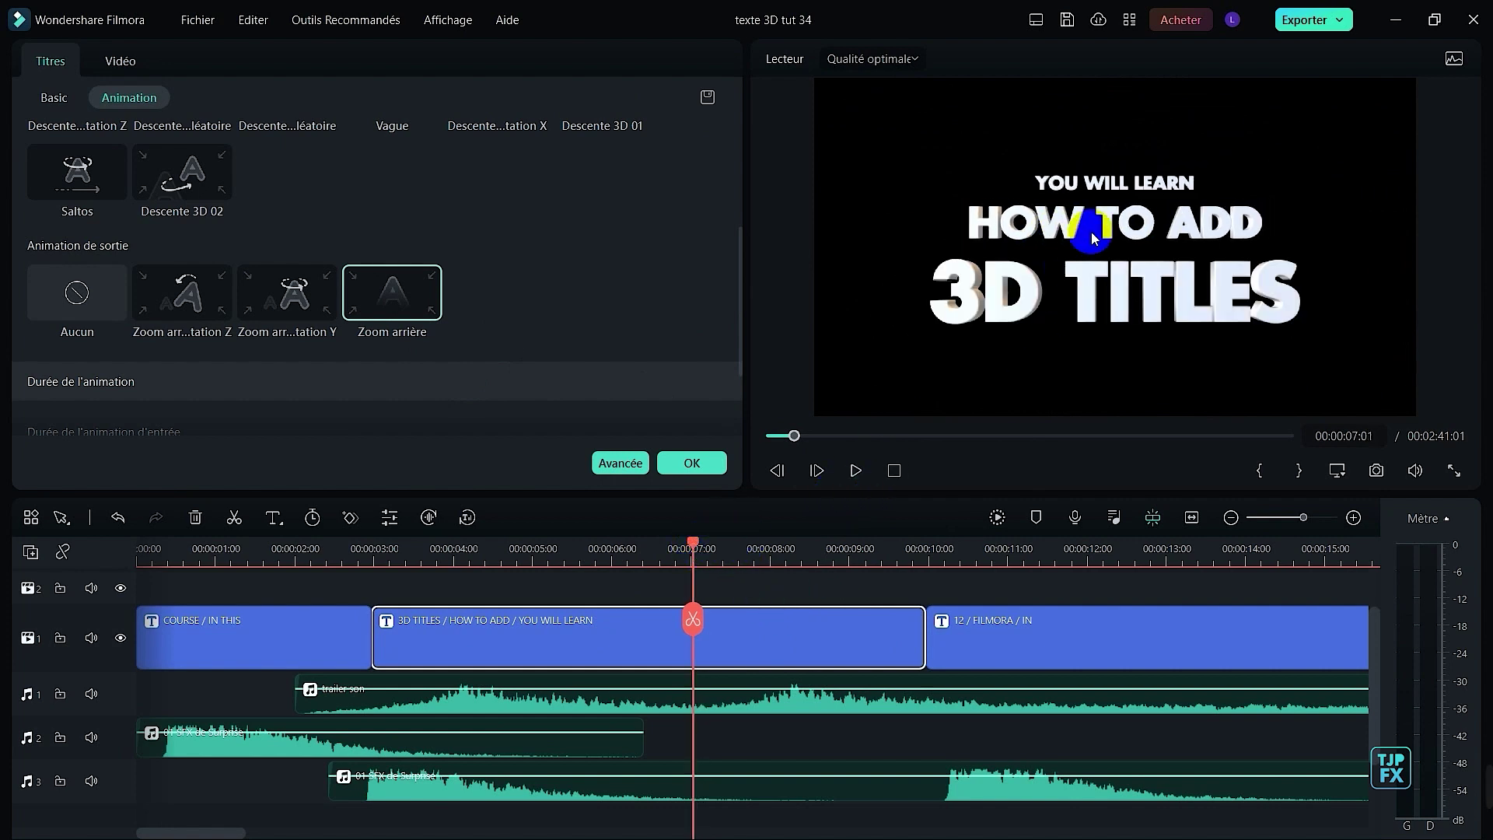
click(1055, 226)
click(390, 300)
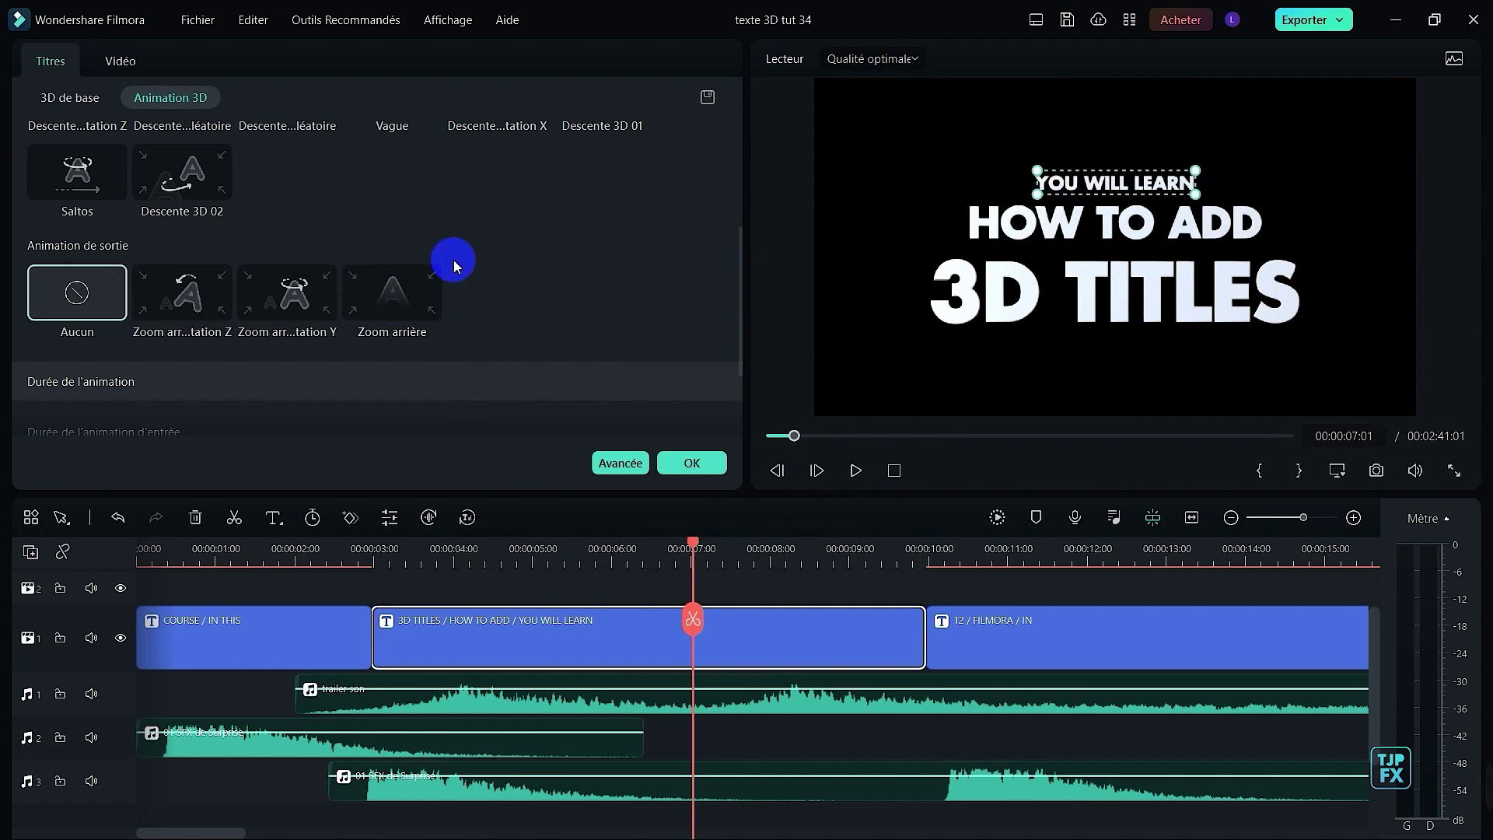
scroll(702, 257, down, 2)
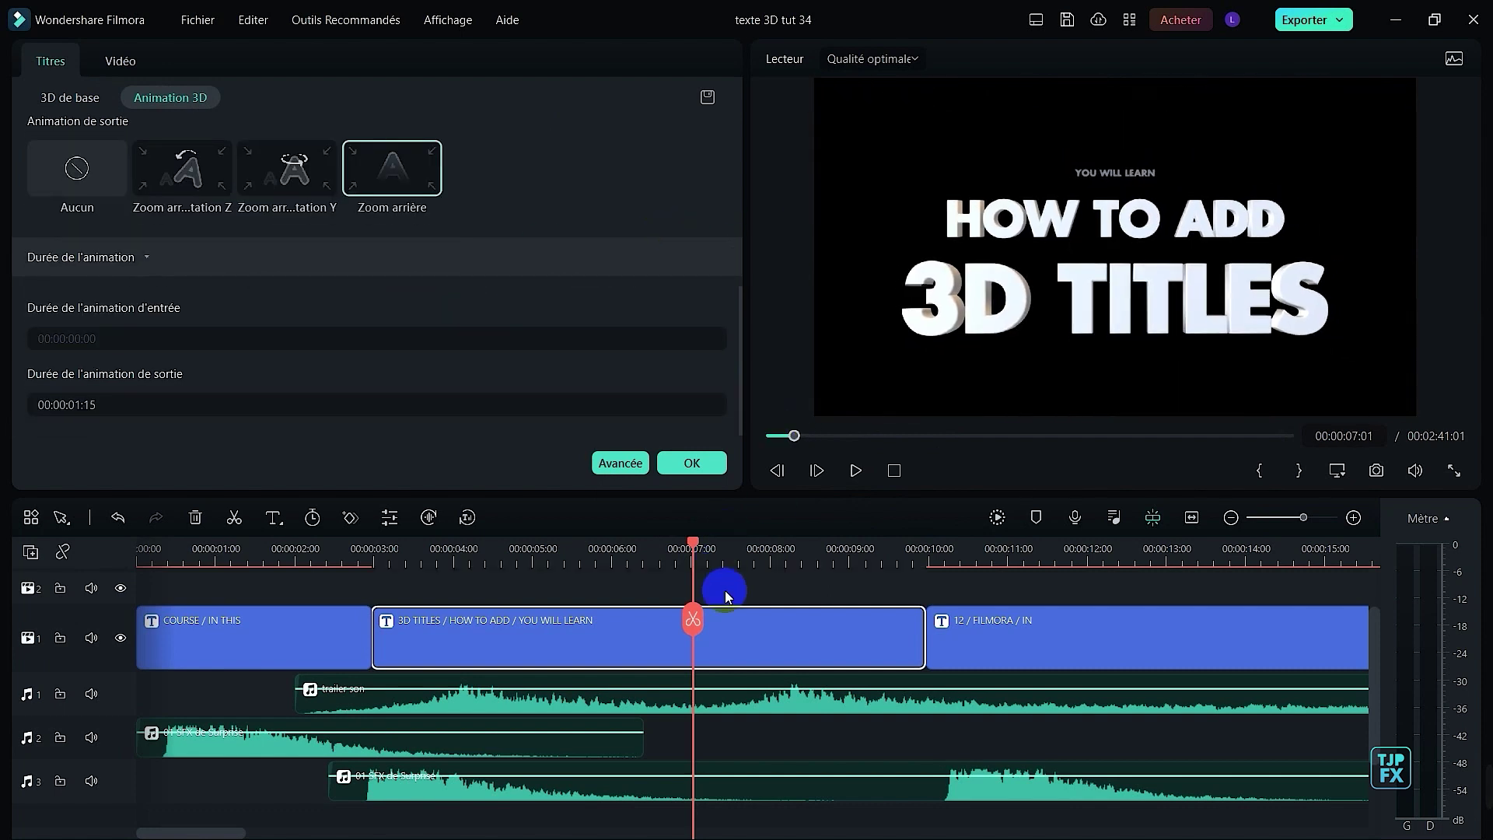
- Set the YOU WILL LEARN exit animation duration to 00:00:00:15, check the HOW TO ADD exit duration, and confirm the title settings
double_click(69, 404)
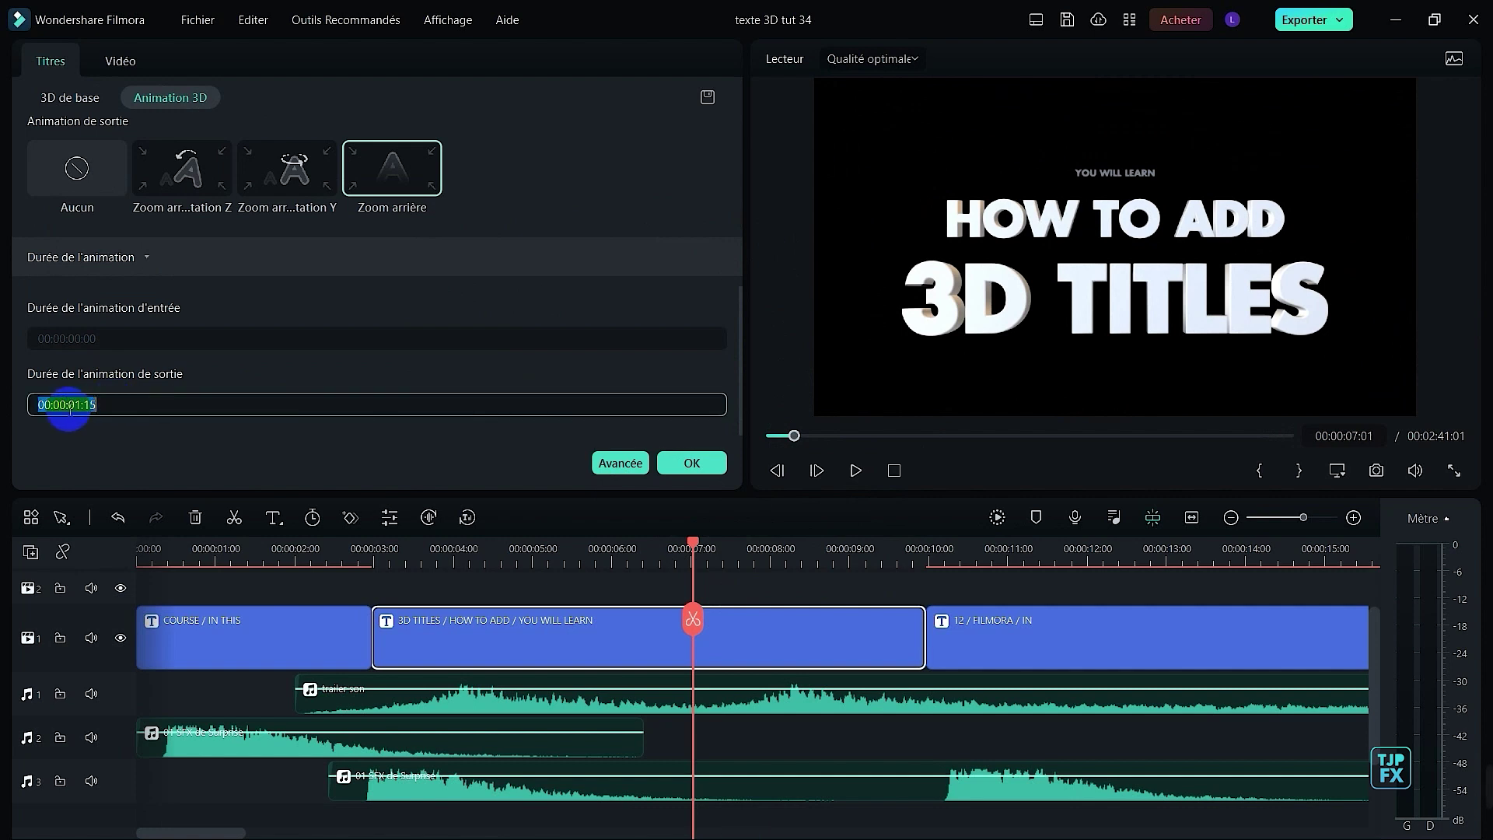
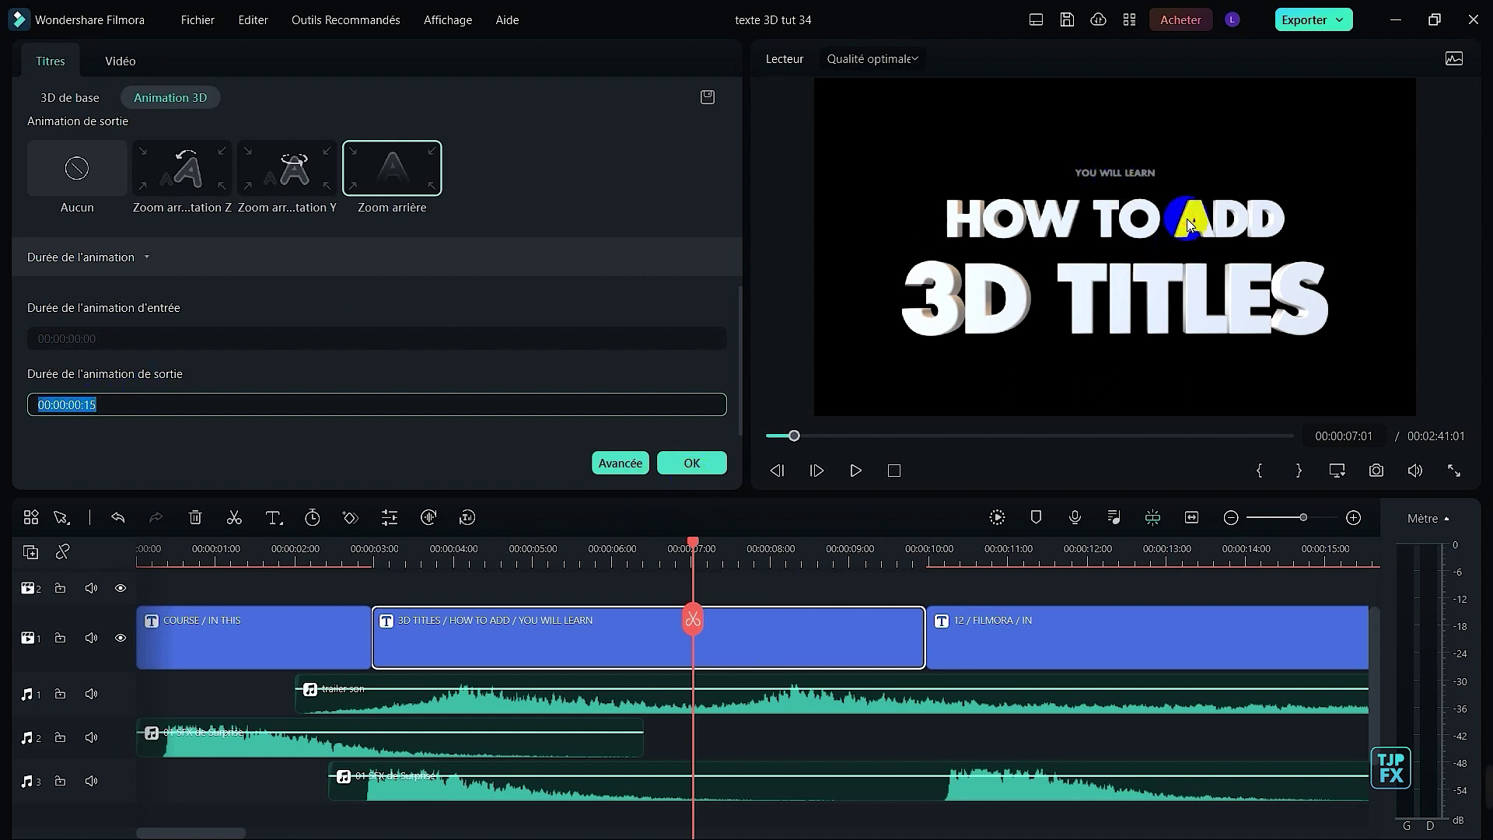
text(00:00:01:15)
click(144, 407)
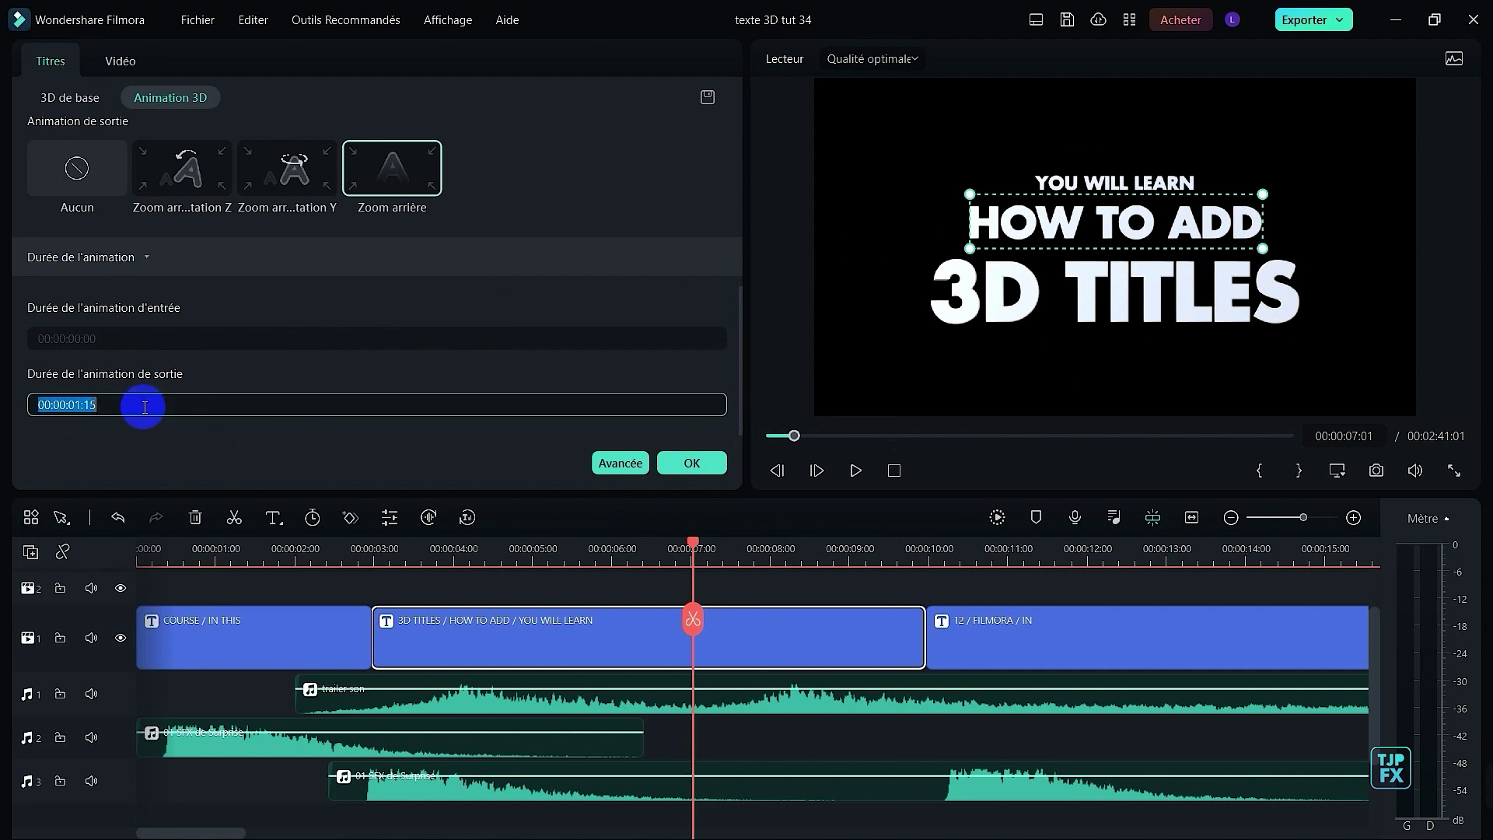
click(1172, 185)
click(110, 403)
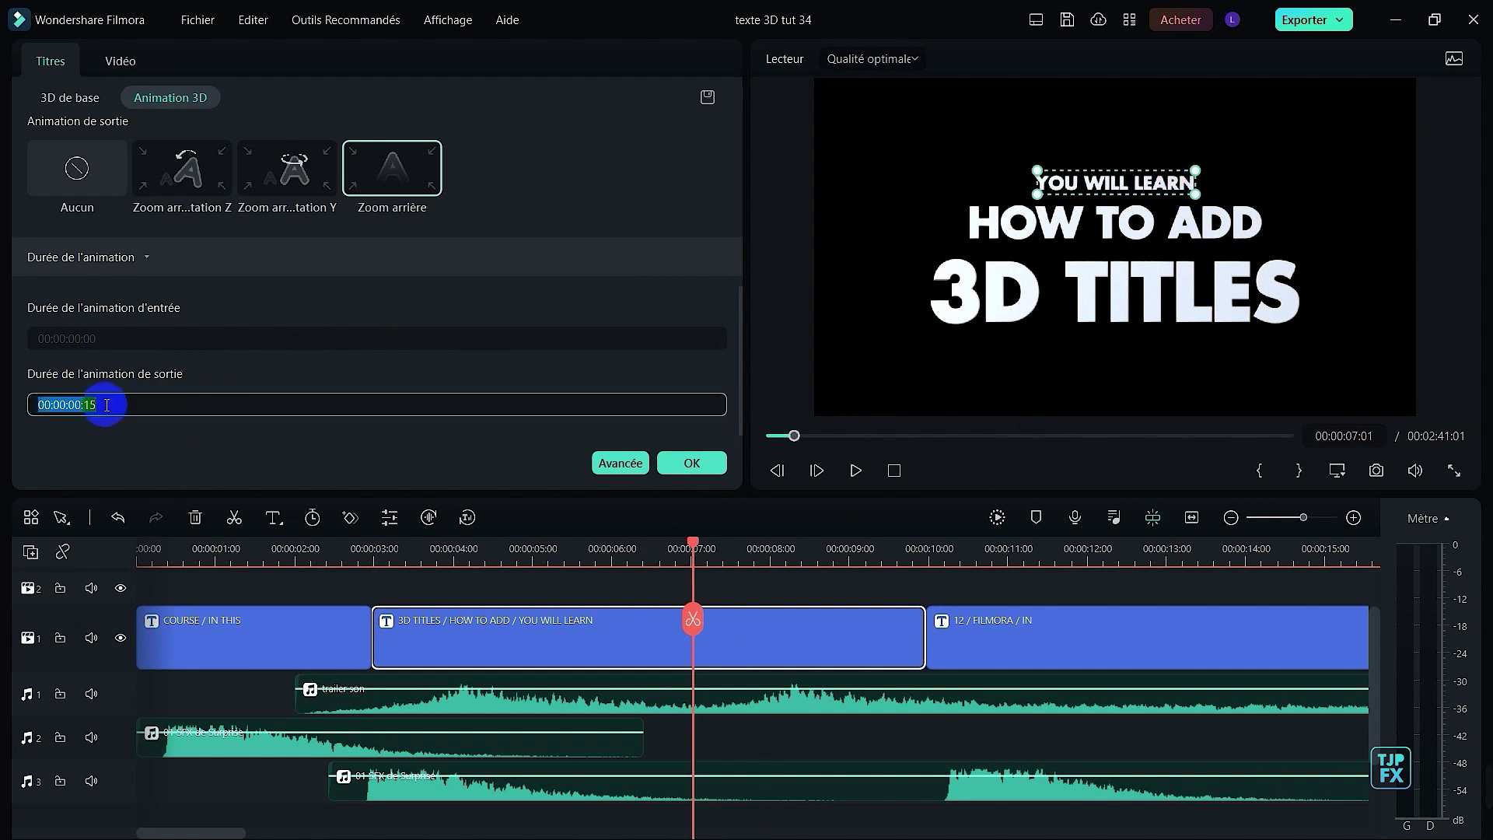
click(109, 367)
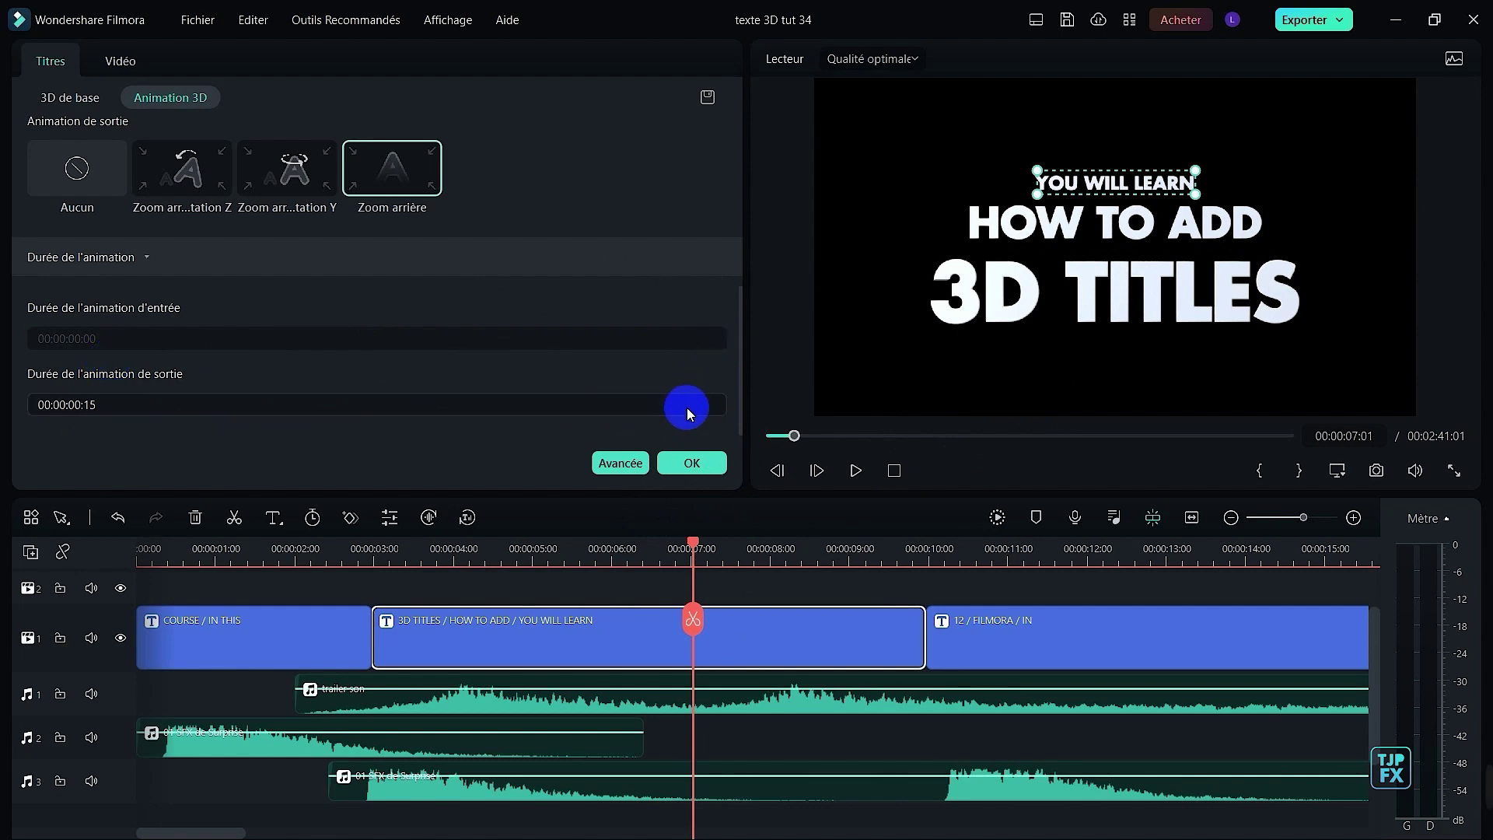
click(692, 463)
- Play the HOW TO ADD 3D TITLES scene and trim the clip's end back to about 00:00:06:25
click(384, 557)
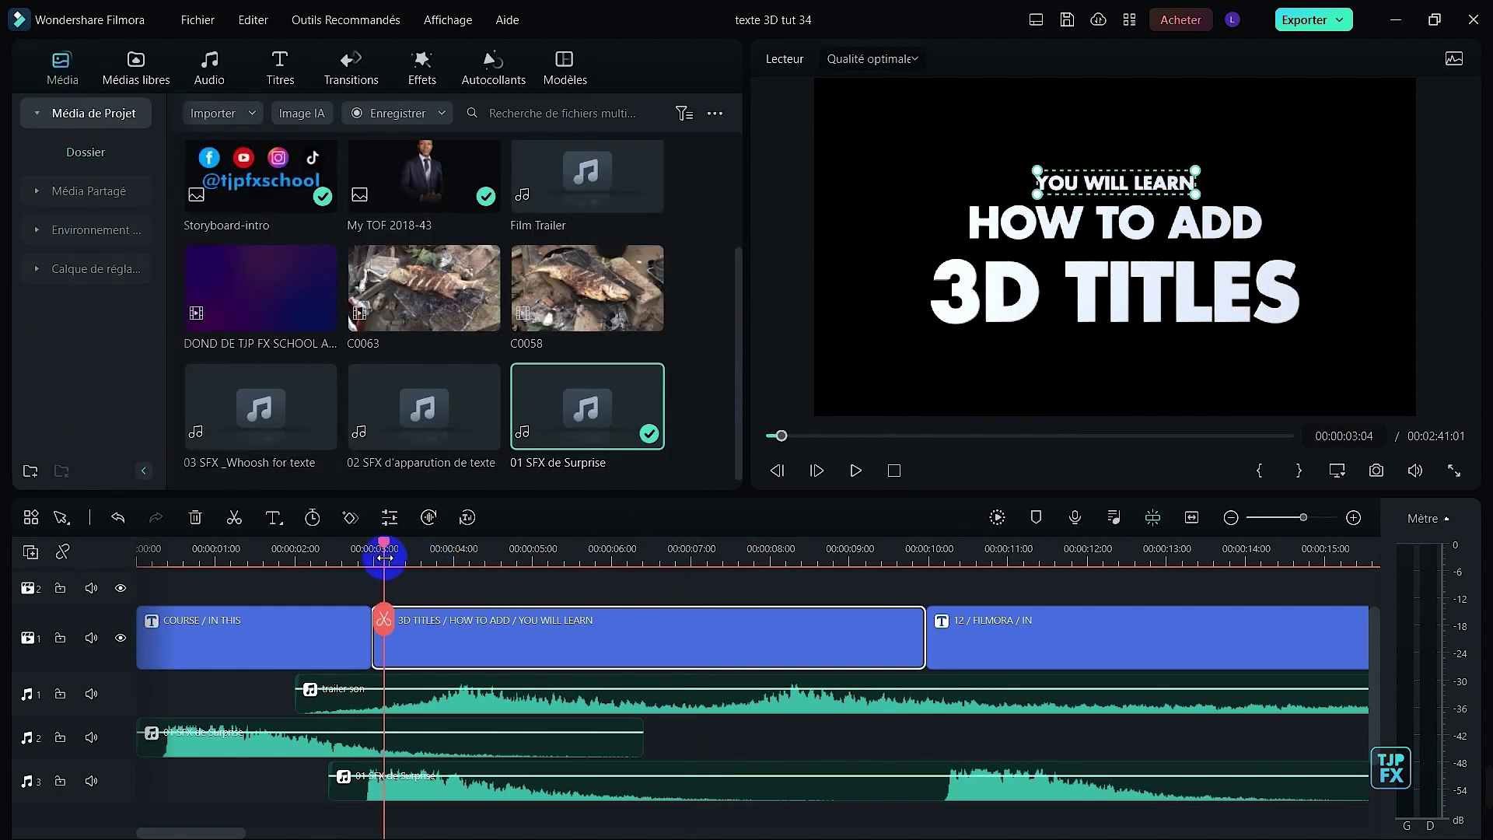
key(space)
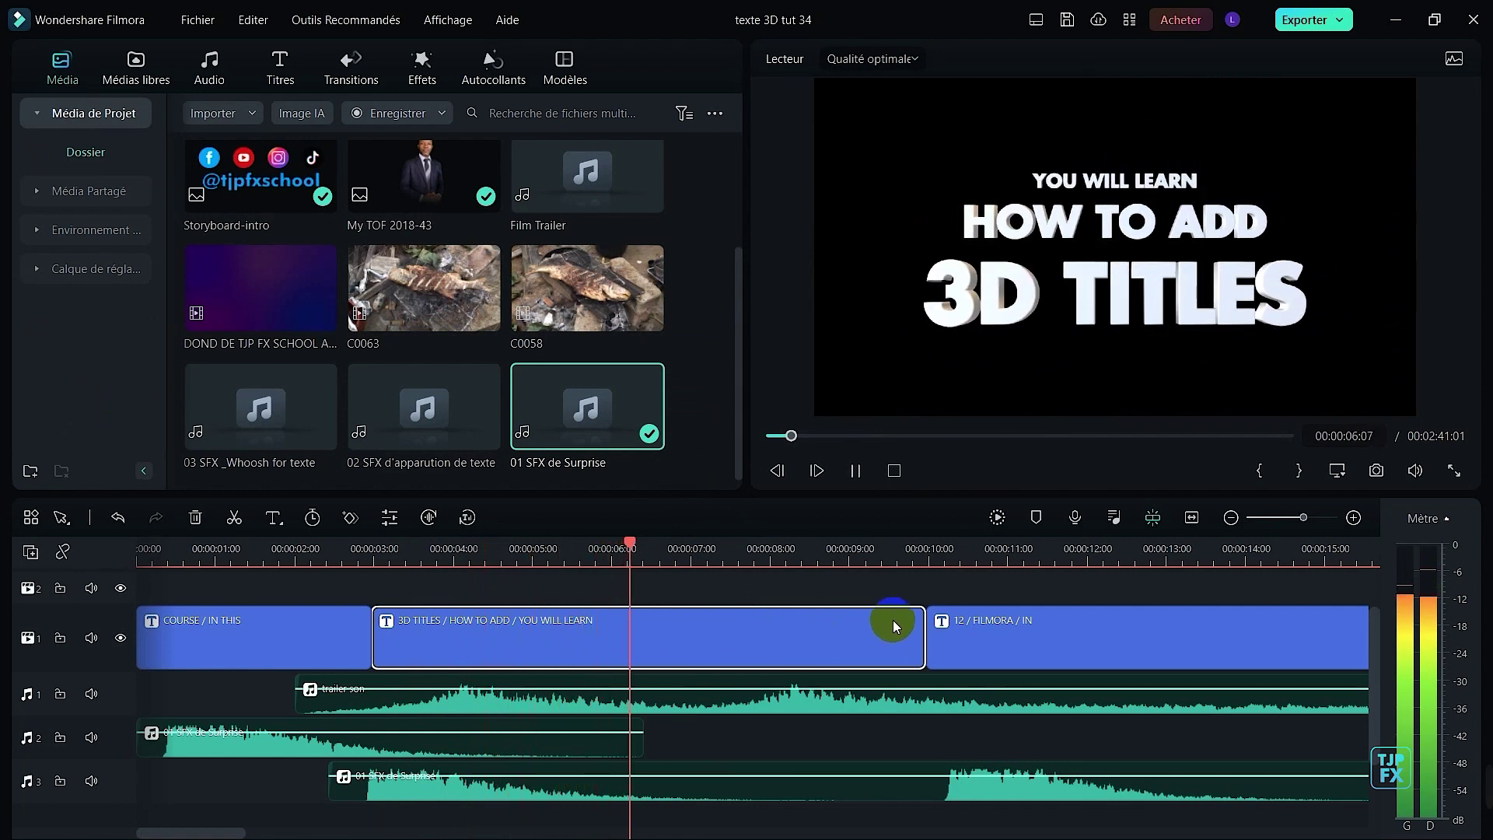
drag(923, 635, 679, 653)
click(560, 553)
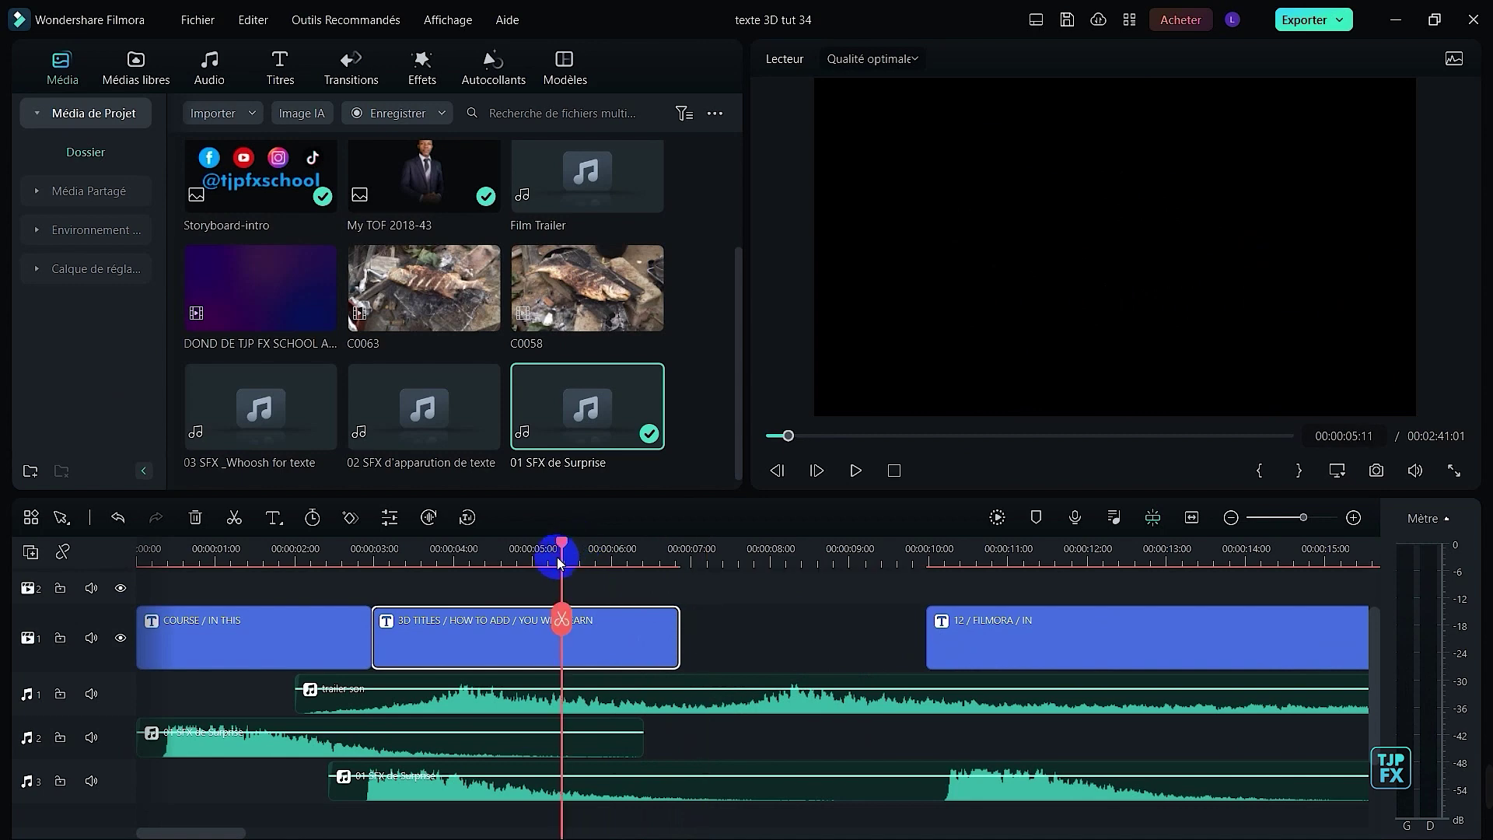
- Play the HOW TO ADD 3D TITLES scene and check the exit animation durations of its 3D TITLES and HOW TO ADD texts
click(395, 554)
key(space)
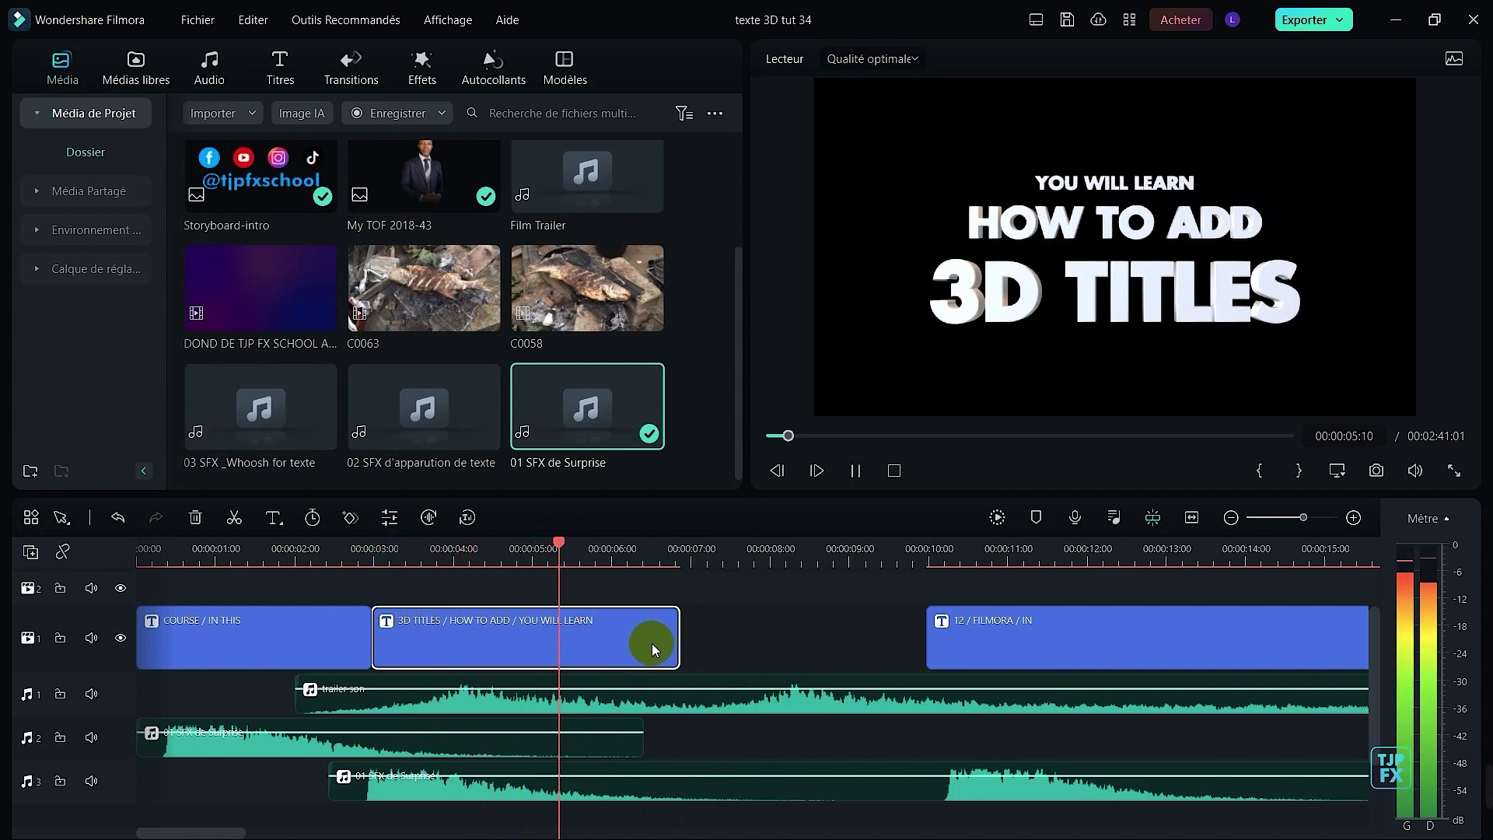
key(space)
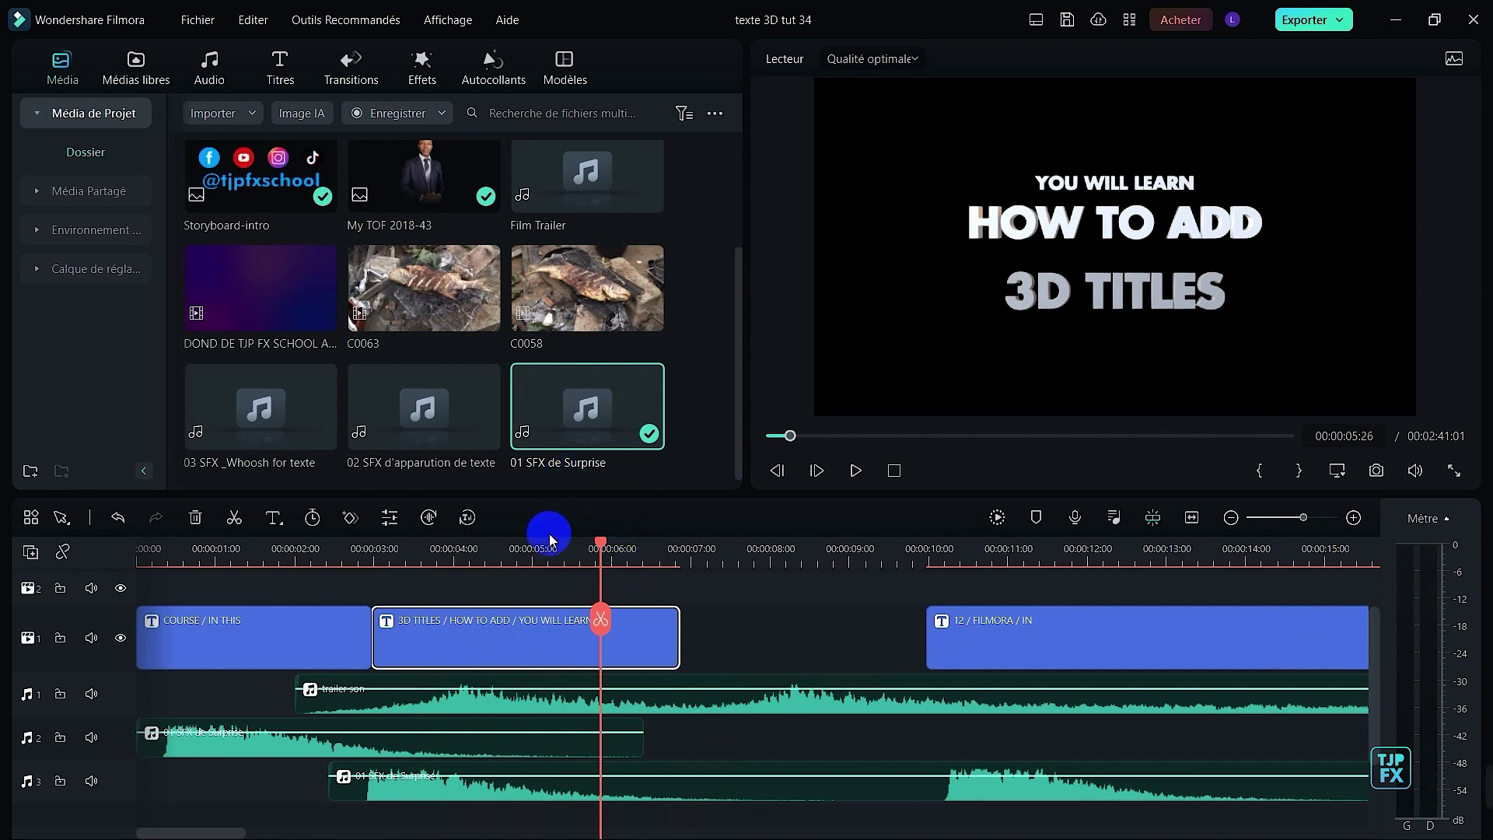
click(389, 518)
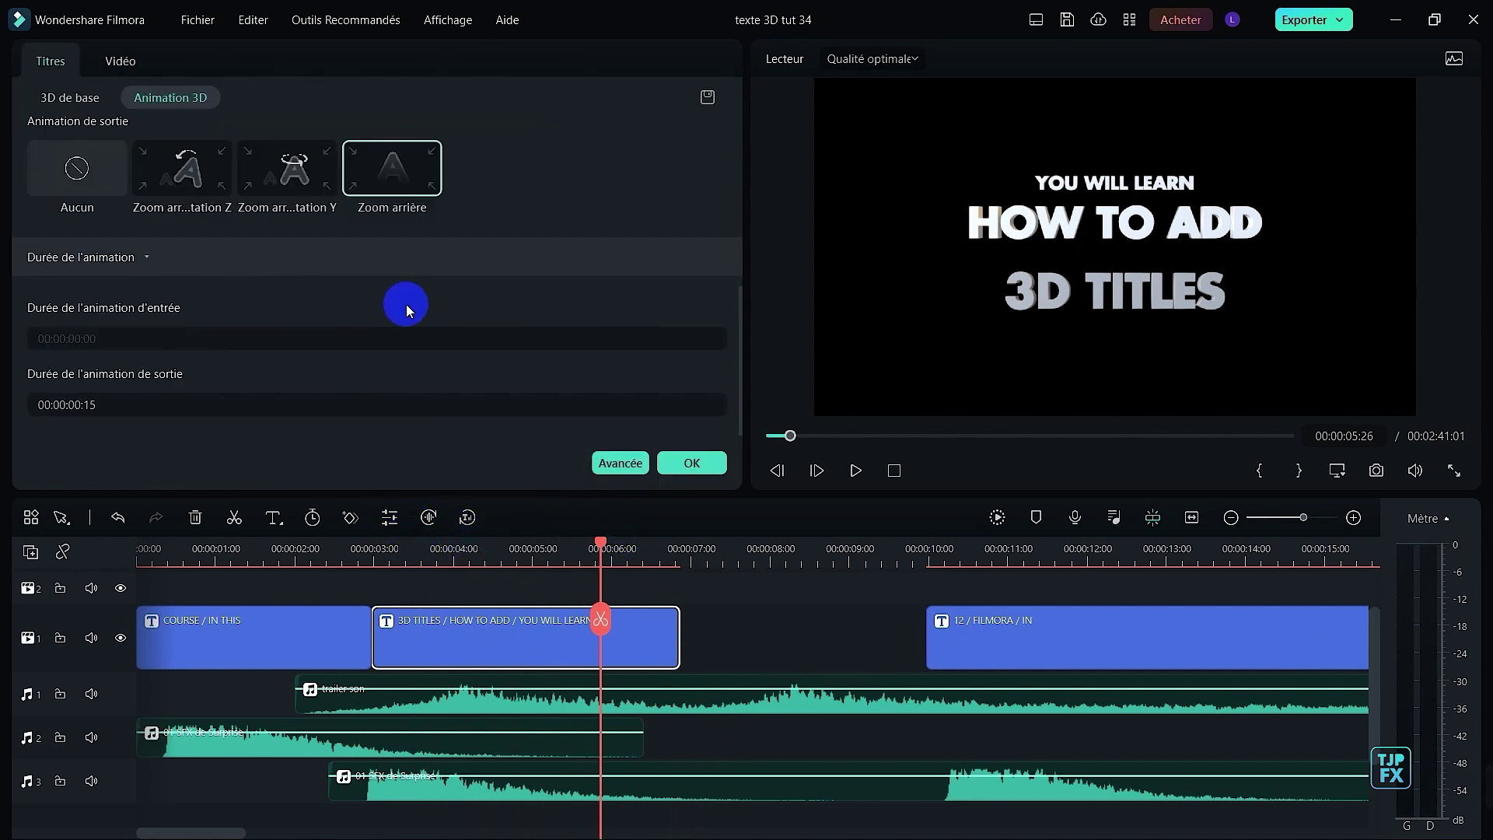
click(1129, 286)
double_click(235, 407)
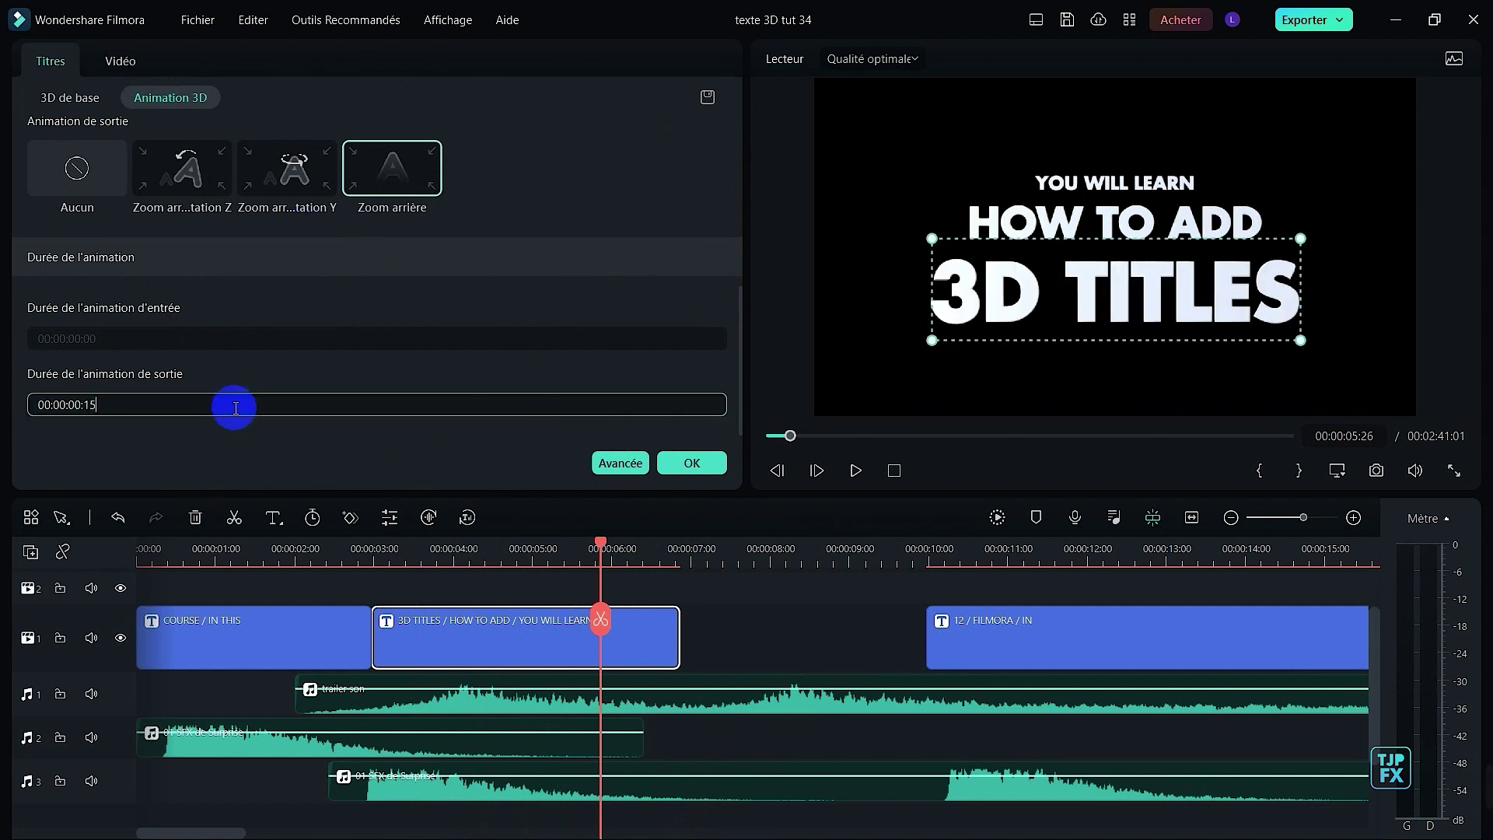
key(Return)
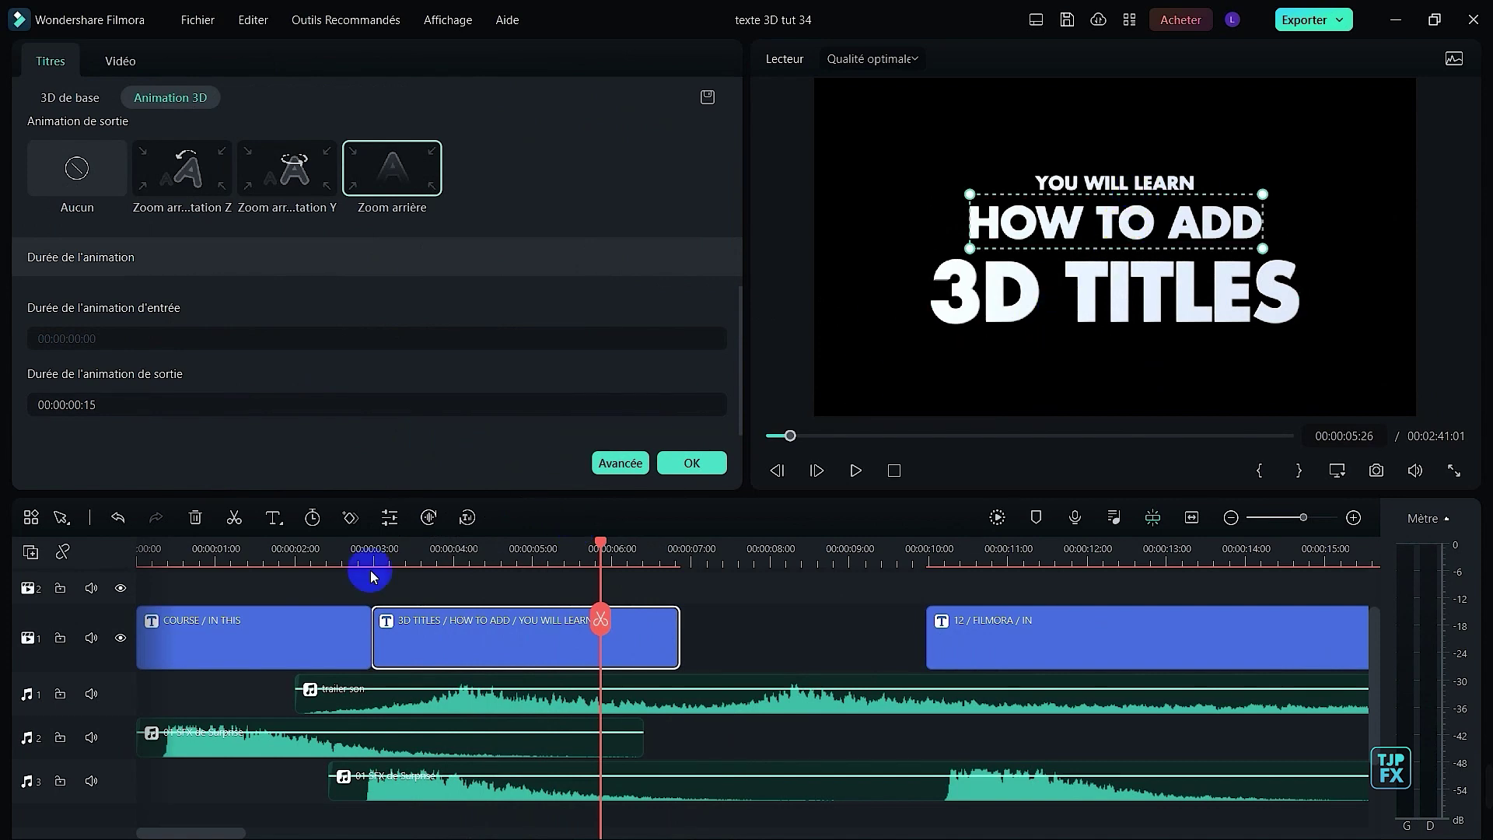
- Replay the end of the HOW TO ADD 3D TITLES scene from about 00:00:04:25 to review its exit animations
click(561, 544)
key(space)
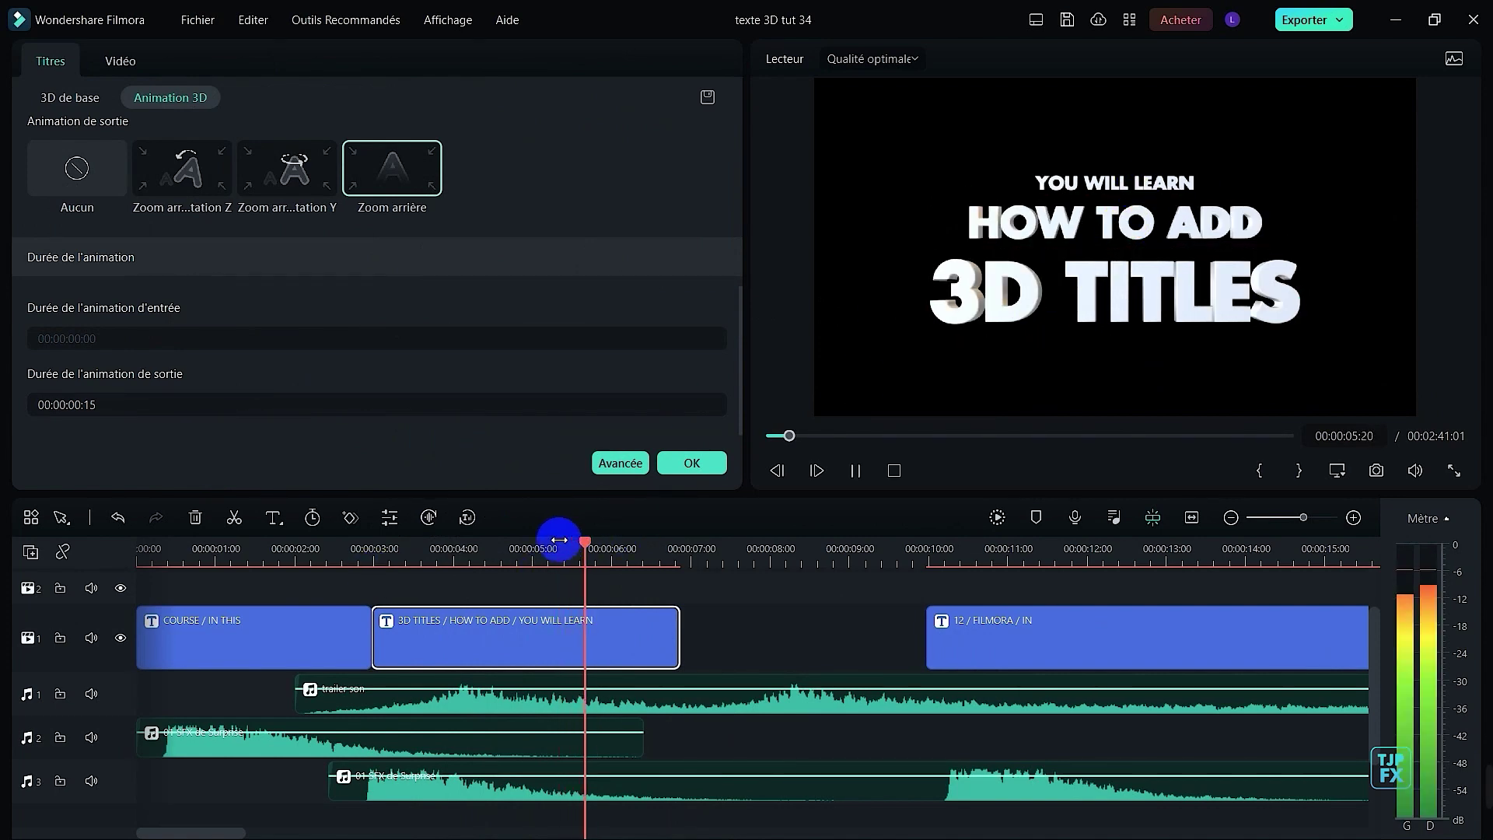
key(space)
click(520, 545)
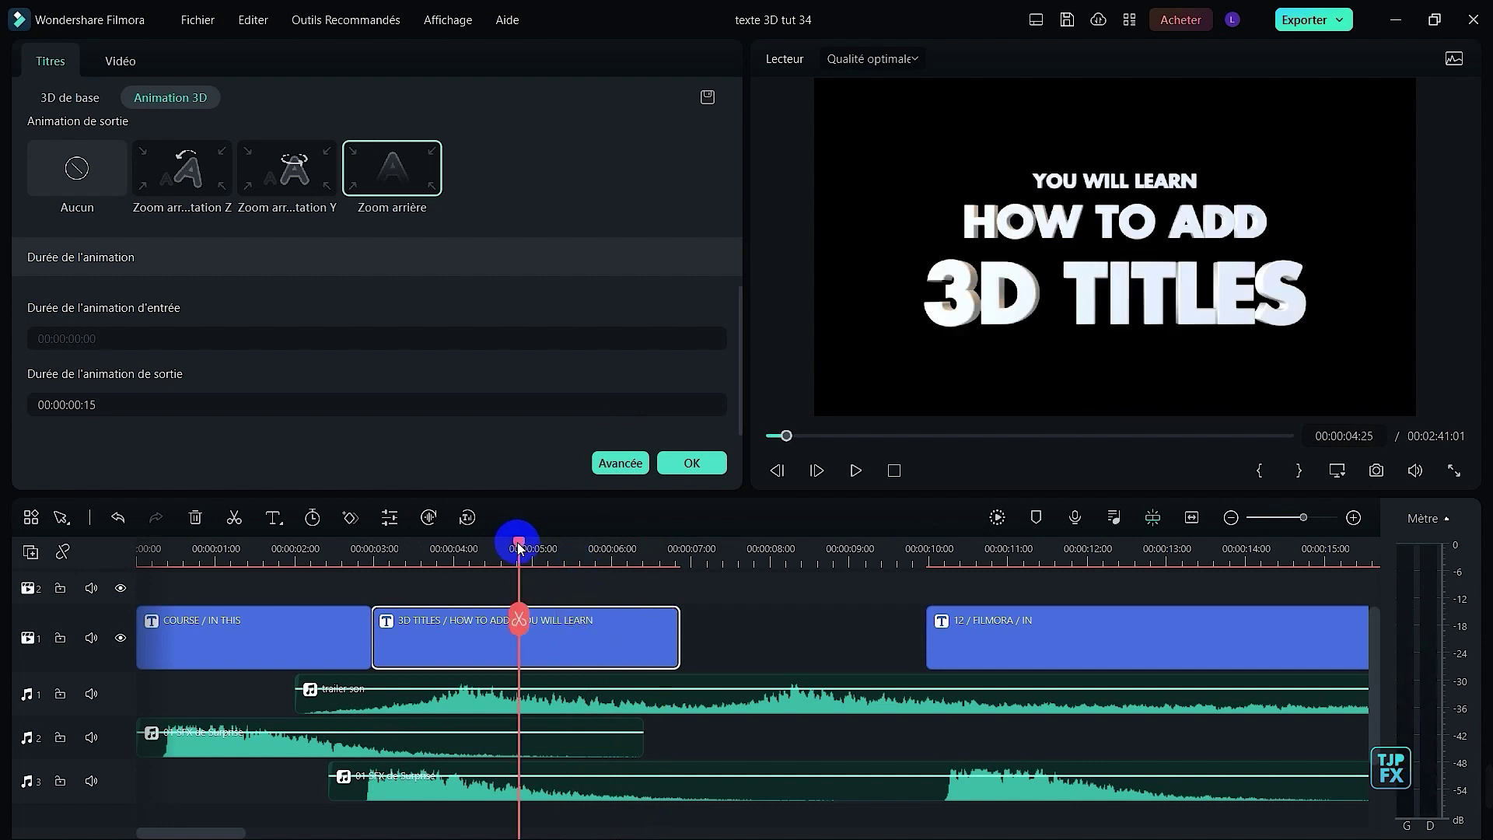
key(space)
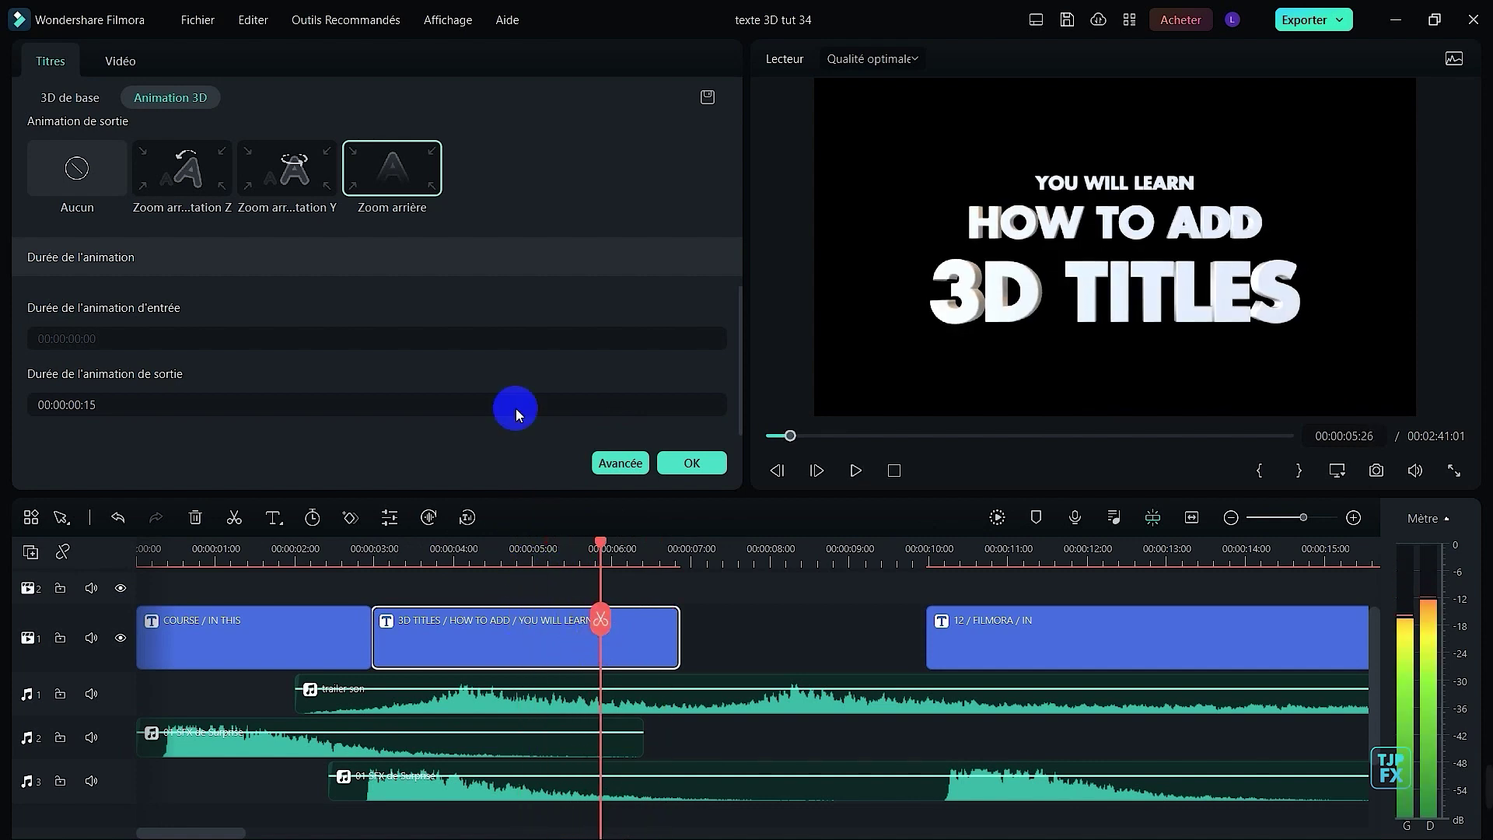
- Move the last scale keyframe of the HOW TO ADD 3D TITLES clip to just after 00:00:06:06 and play the scene
click(122, 66)
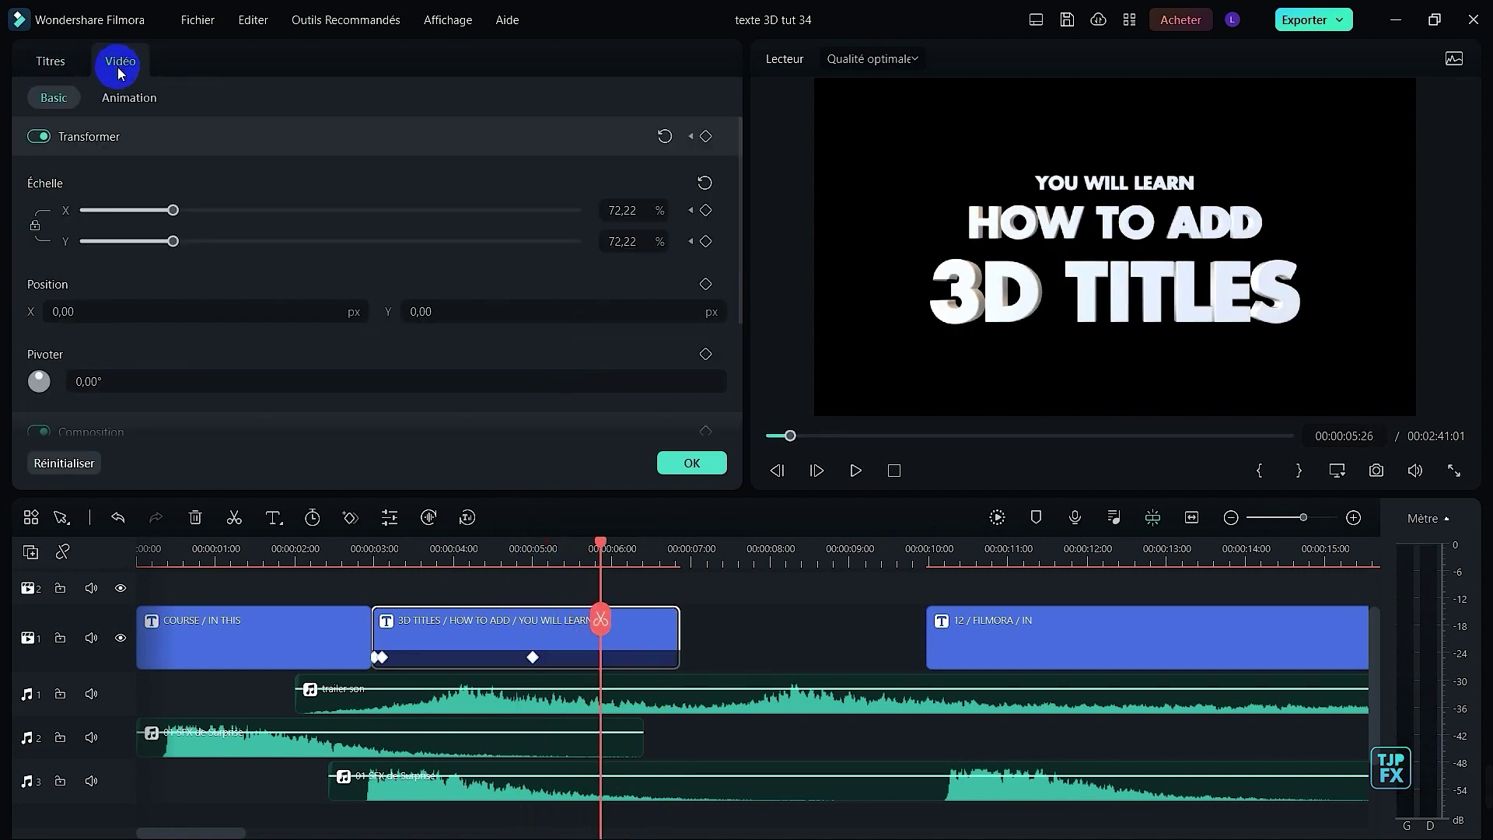
click(532, 661)
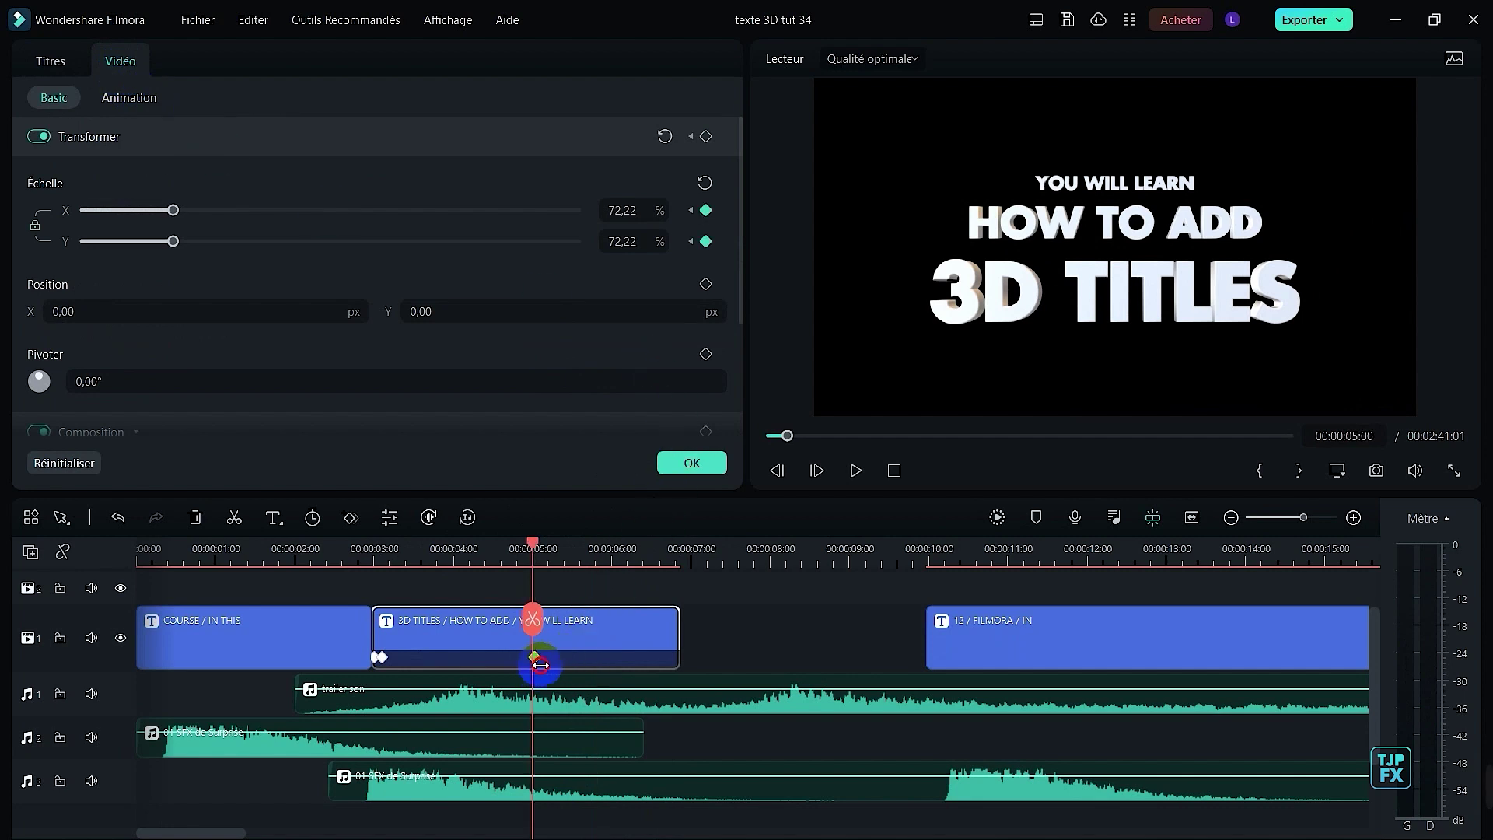
key(space)
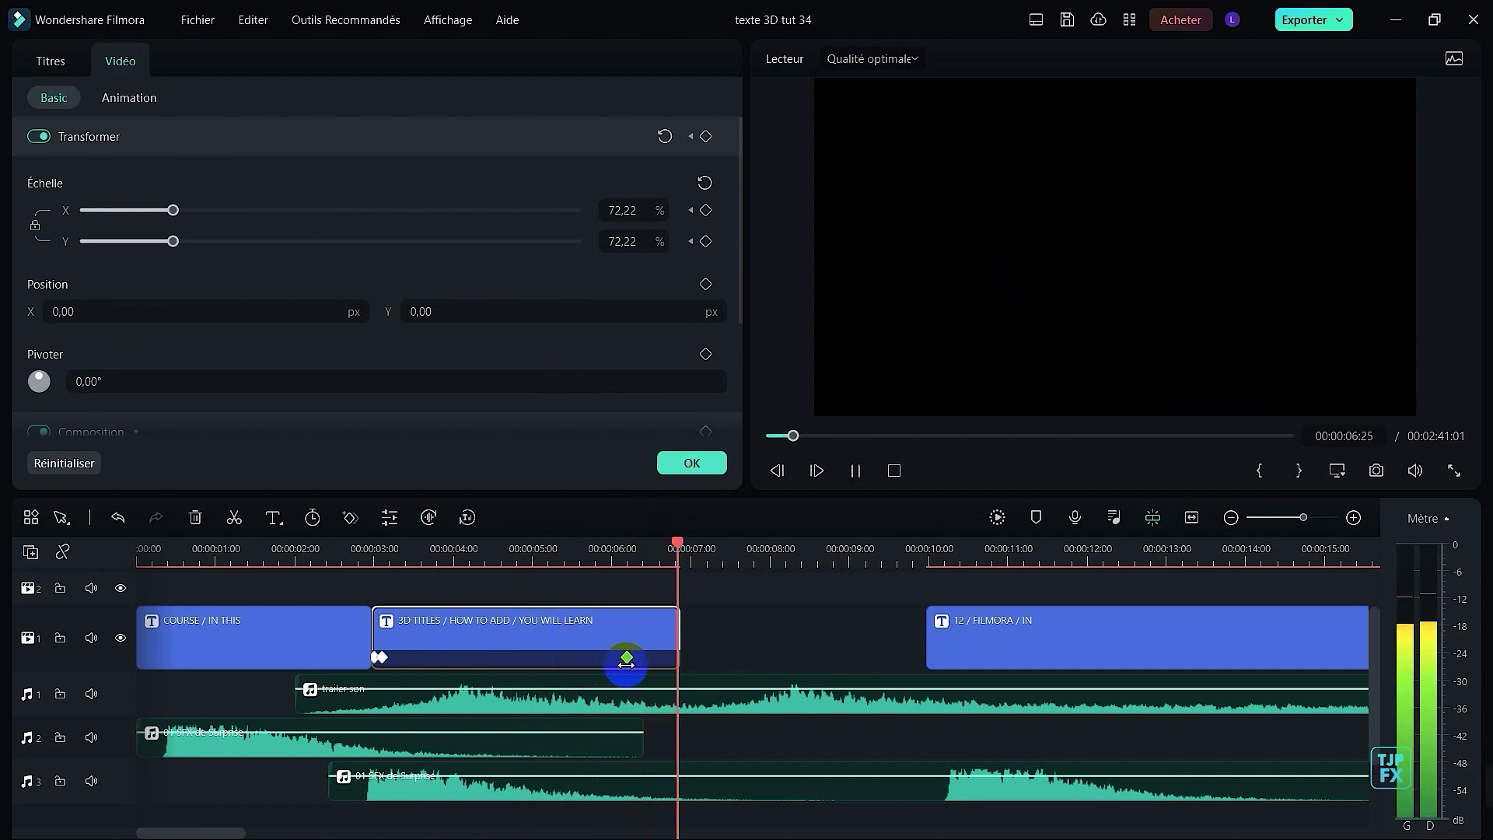
click(628, 657)
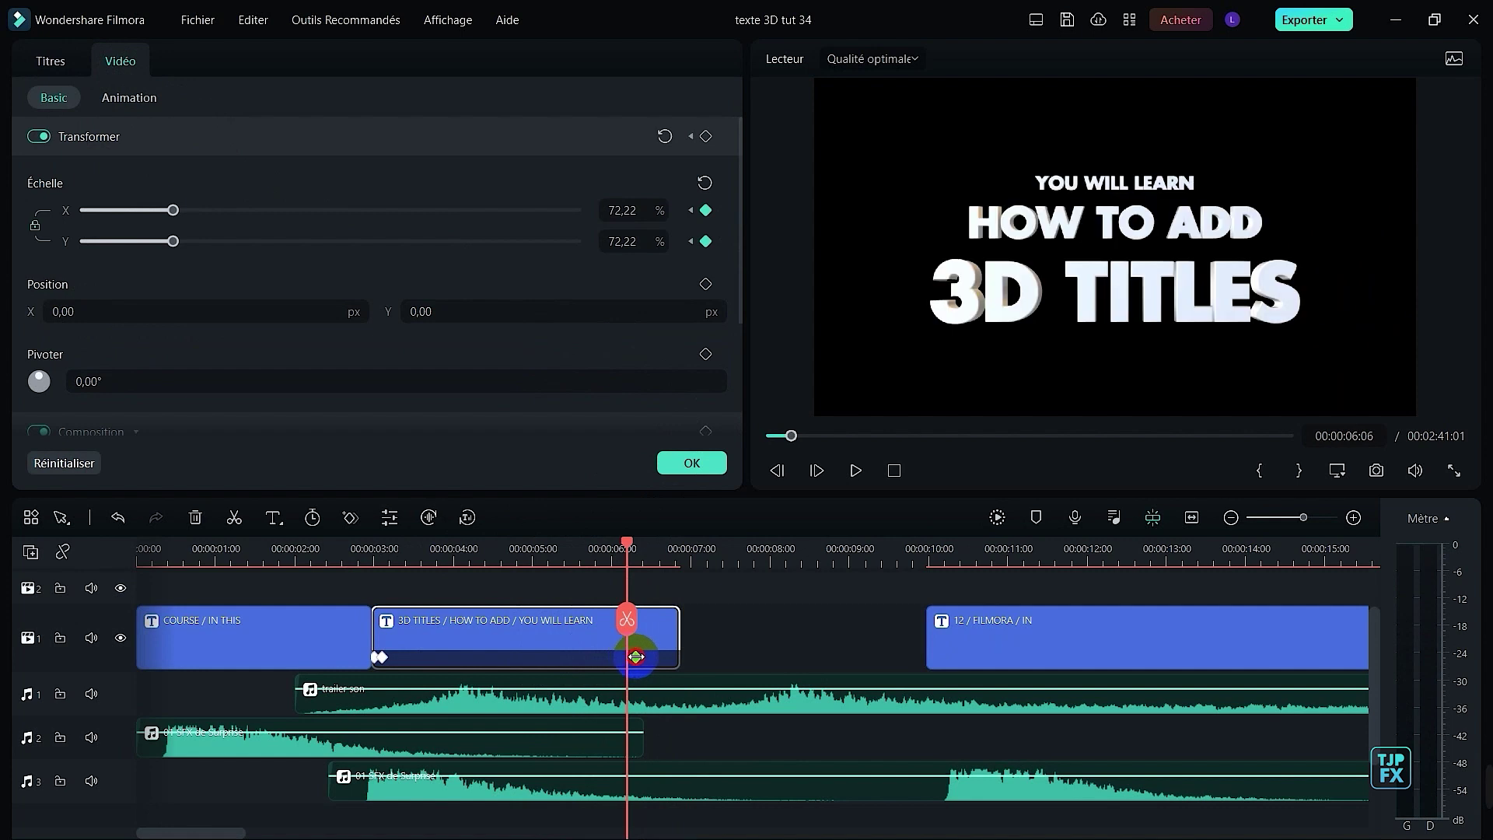
click(397, 563)
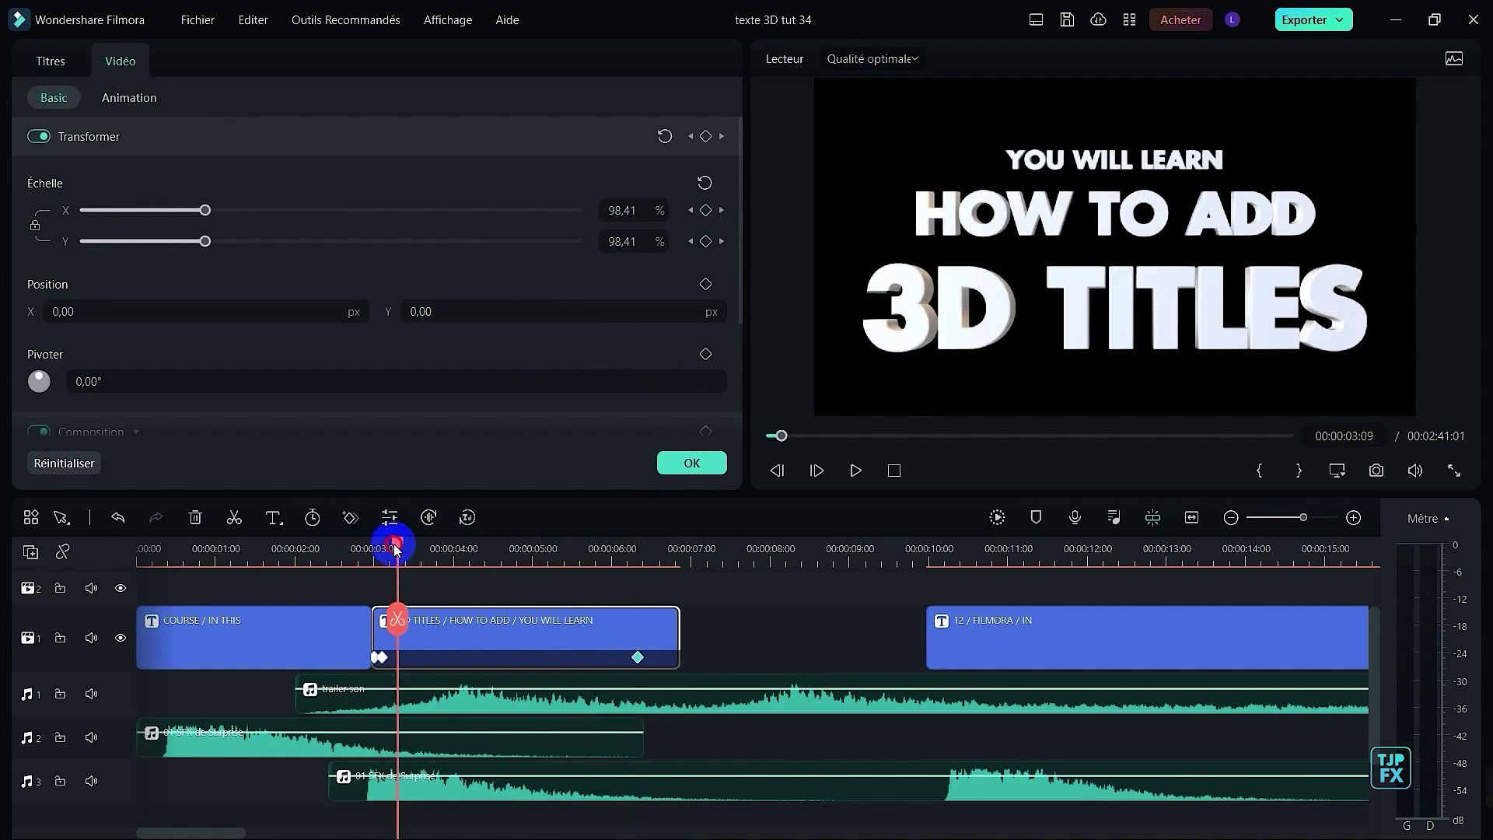
click(372, 563)
key(space)
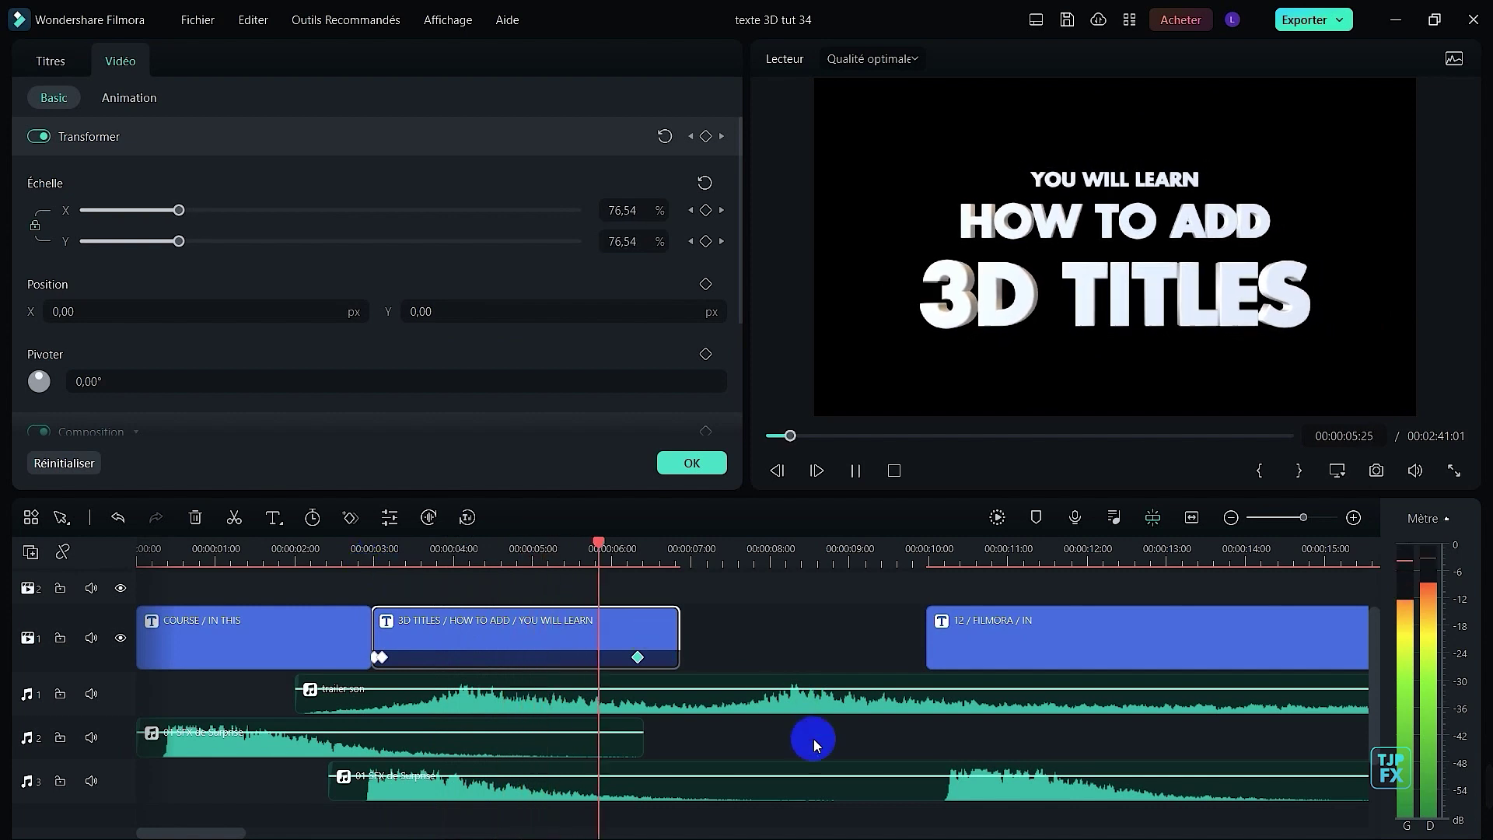
- Move the 12 / FILMORA / IN title clip directly against the end of the 3D TITLES clip and save the project
click(848, 783)
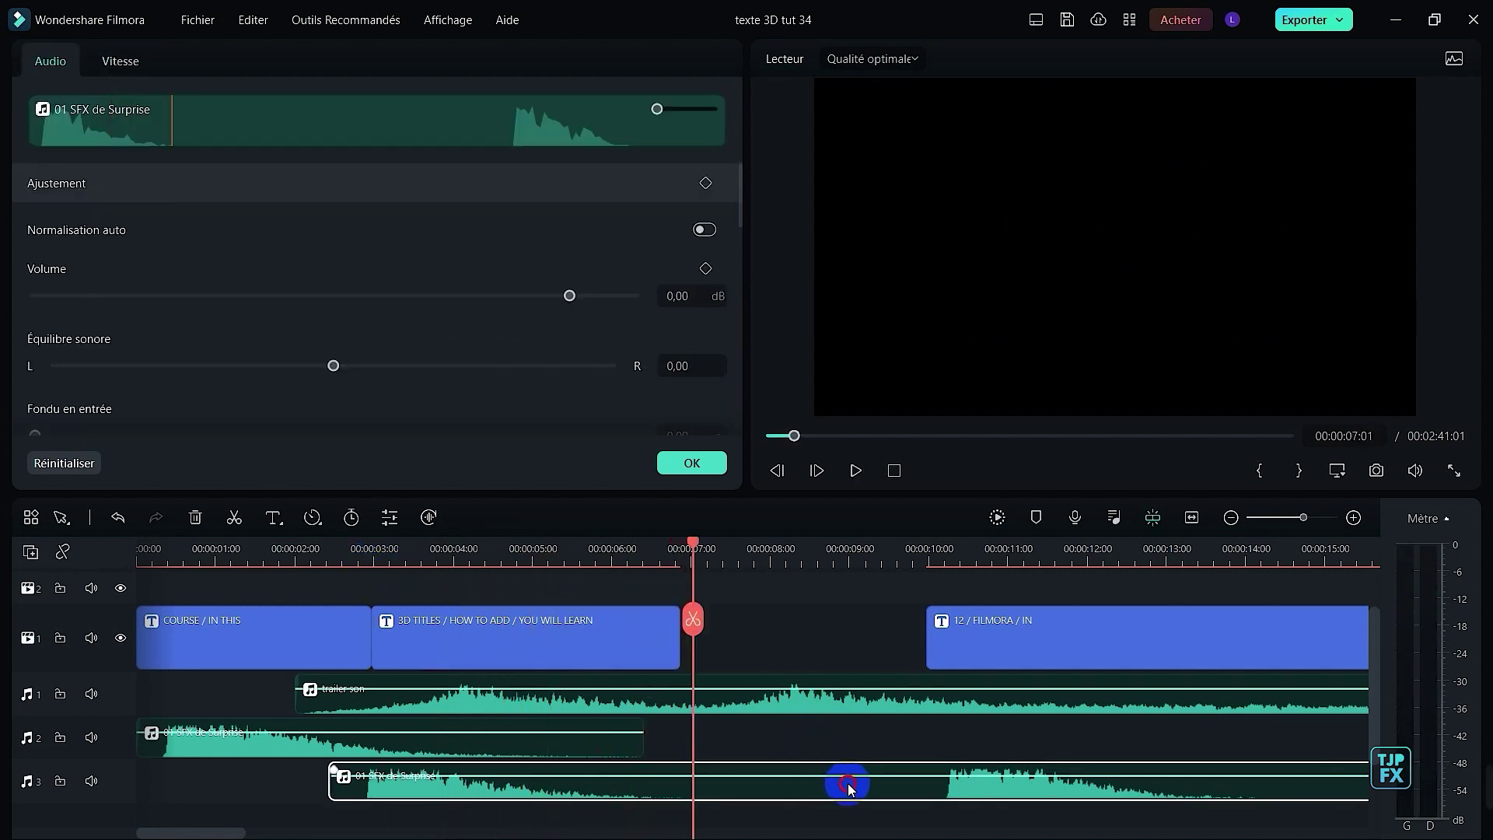
drag(1009, 644, 763, 643)
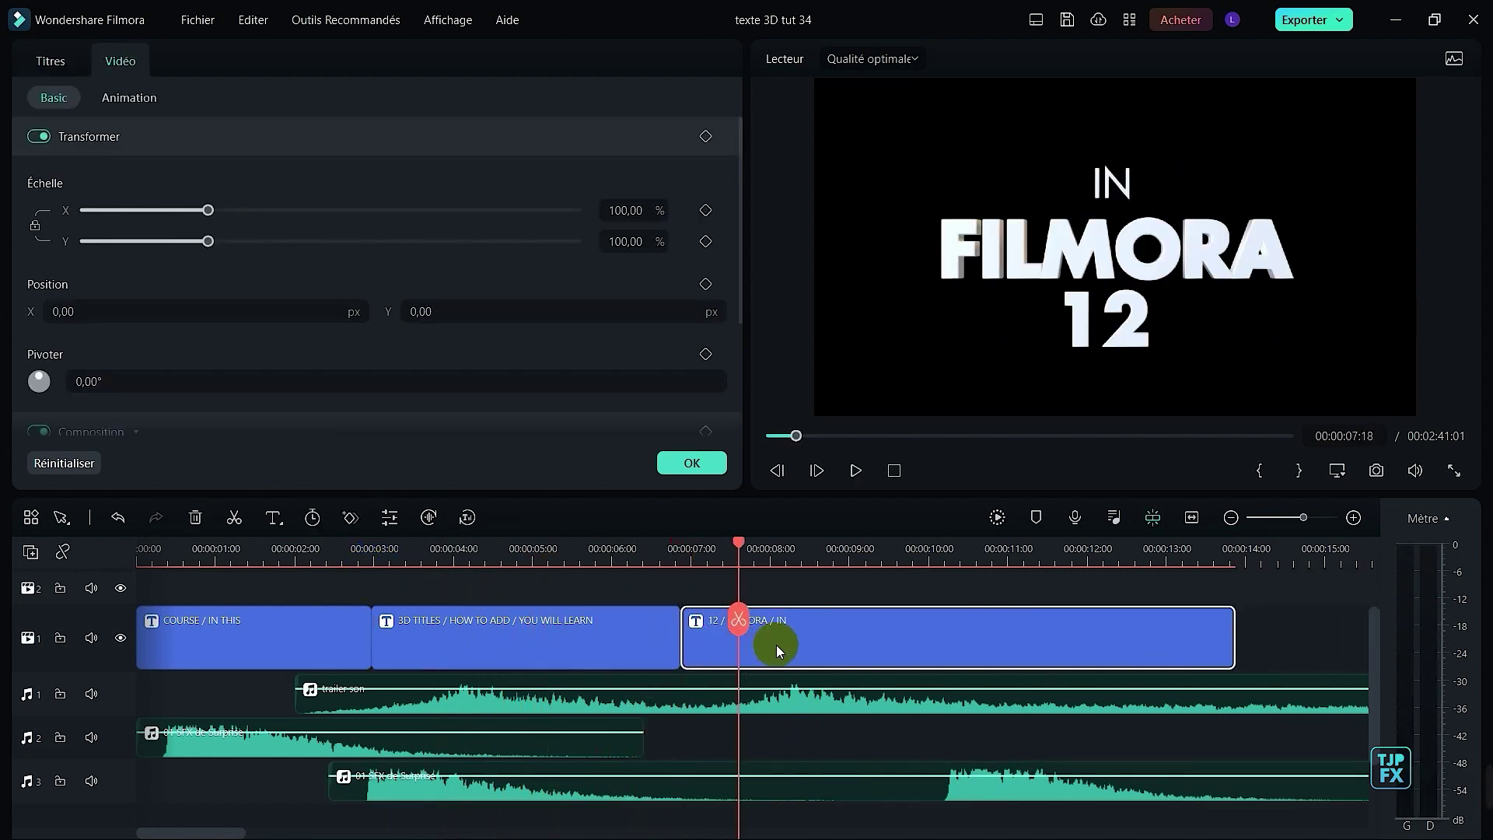
click(700, 546)
drag(705, 547, 695, 552)
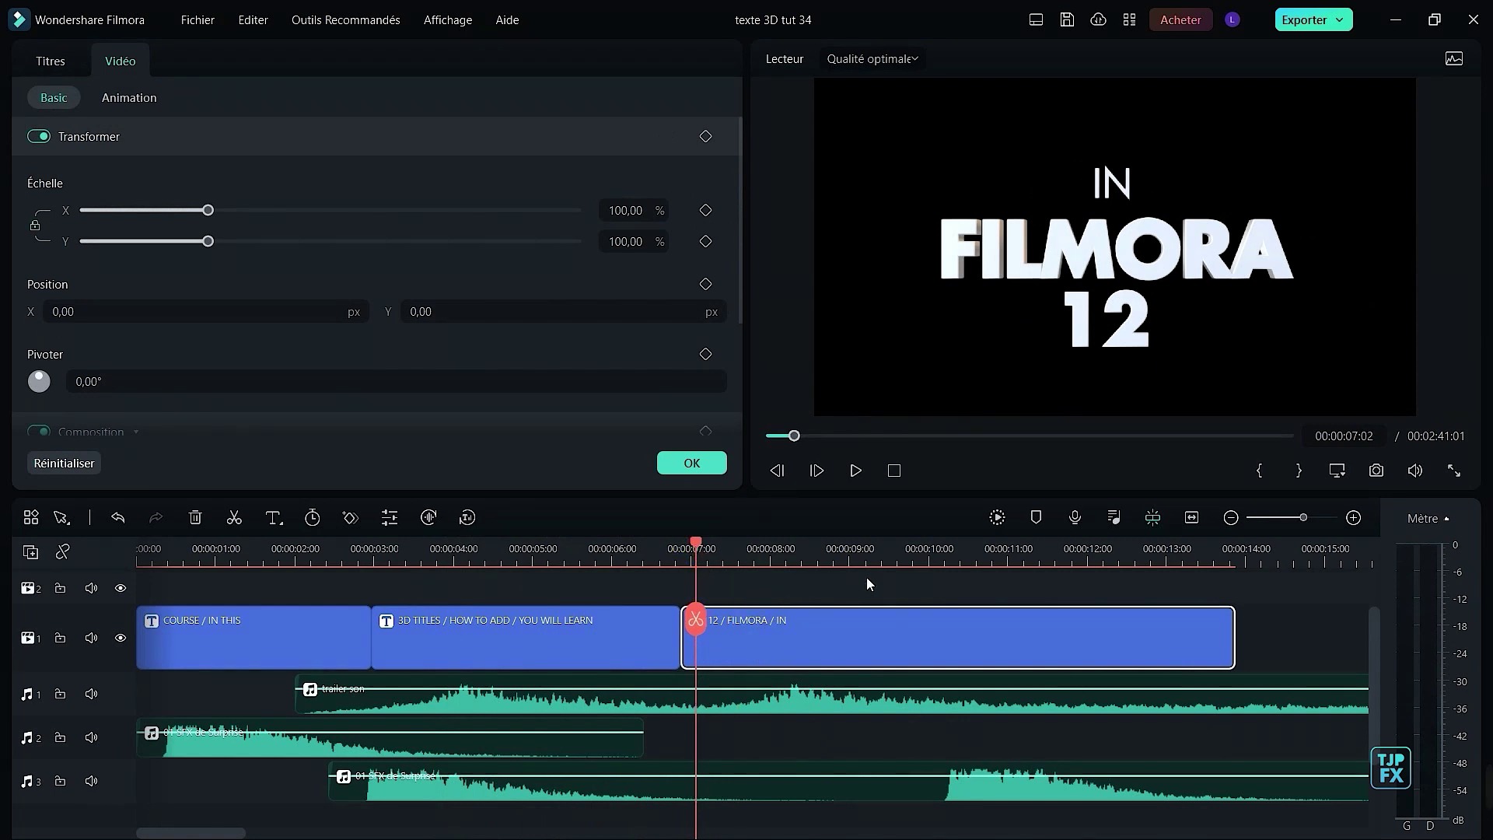
key(ctrl+s)
- Switch to the storyboard PDF in the browser, review the Scene 3 page, and return to Filmora
key(alt+Tab)
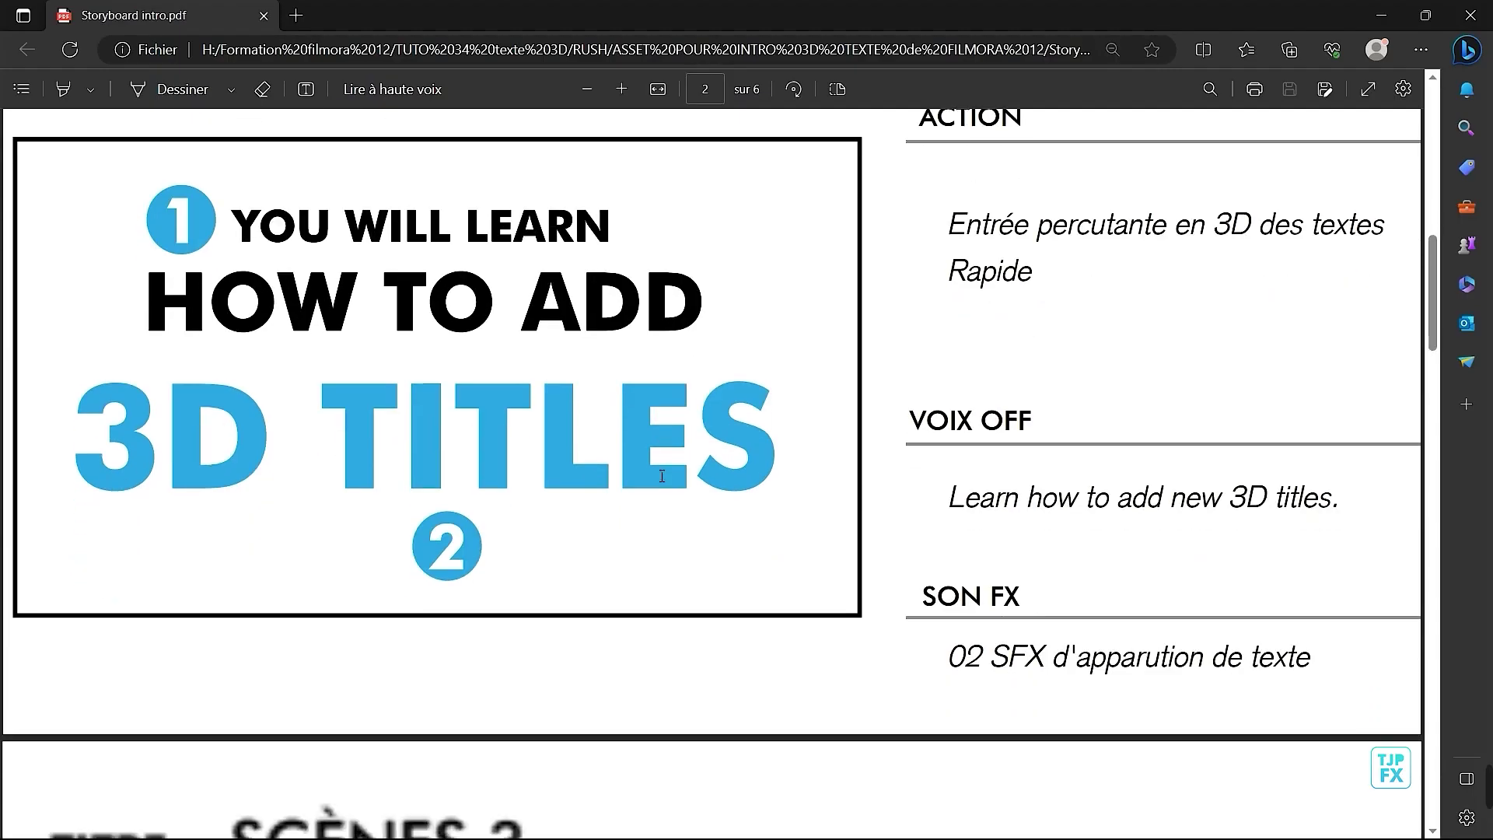
scroll(662, 476, down, 7)
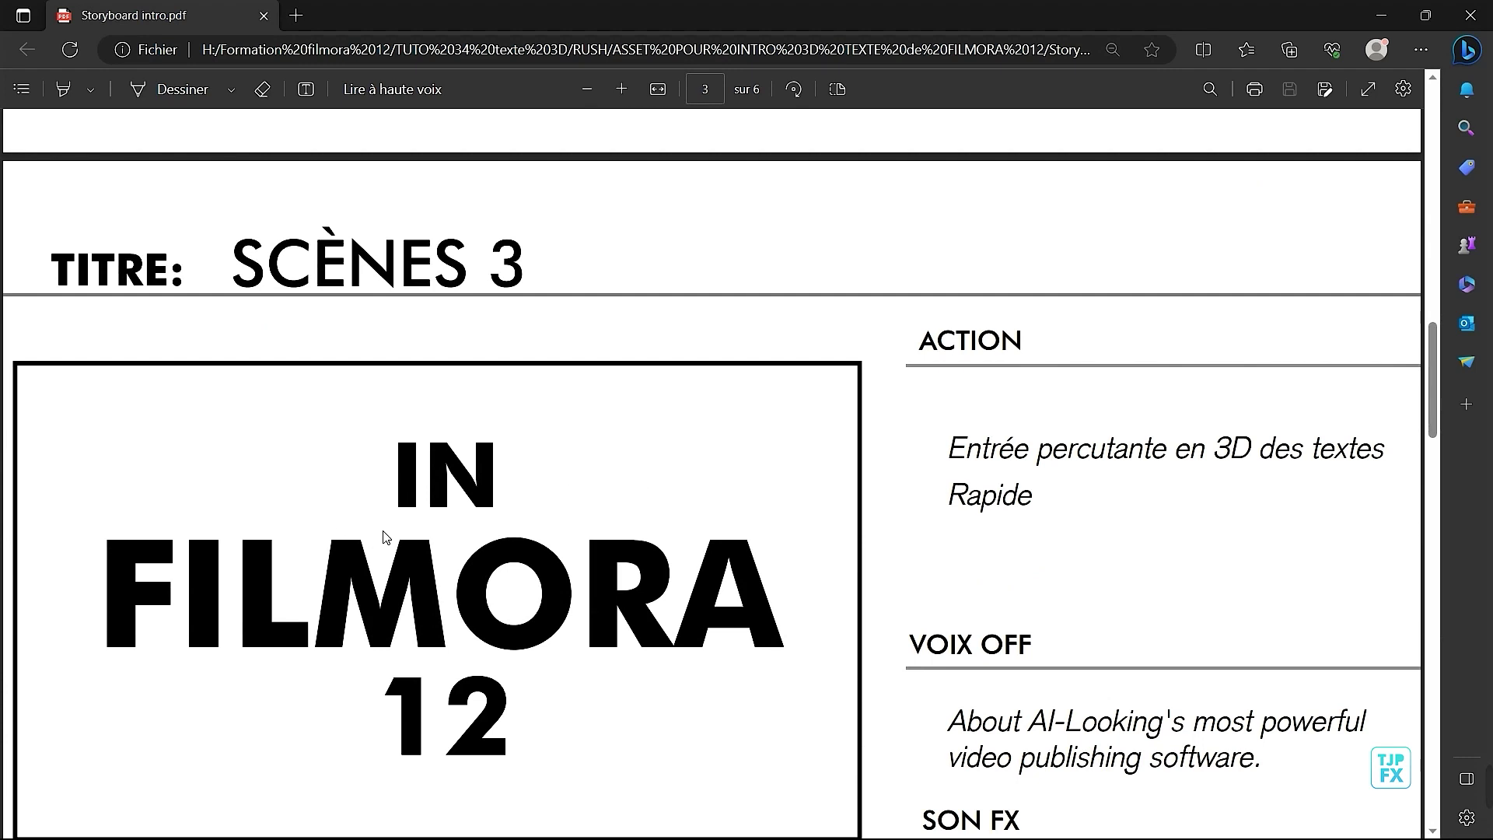
key(alt+Tab)
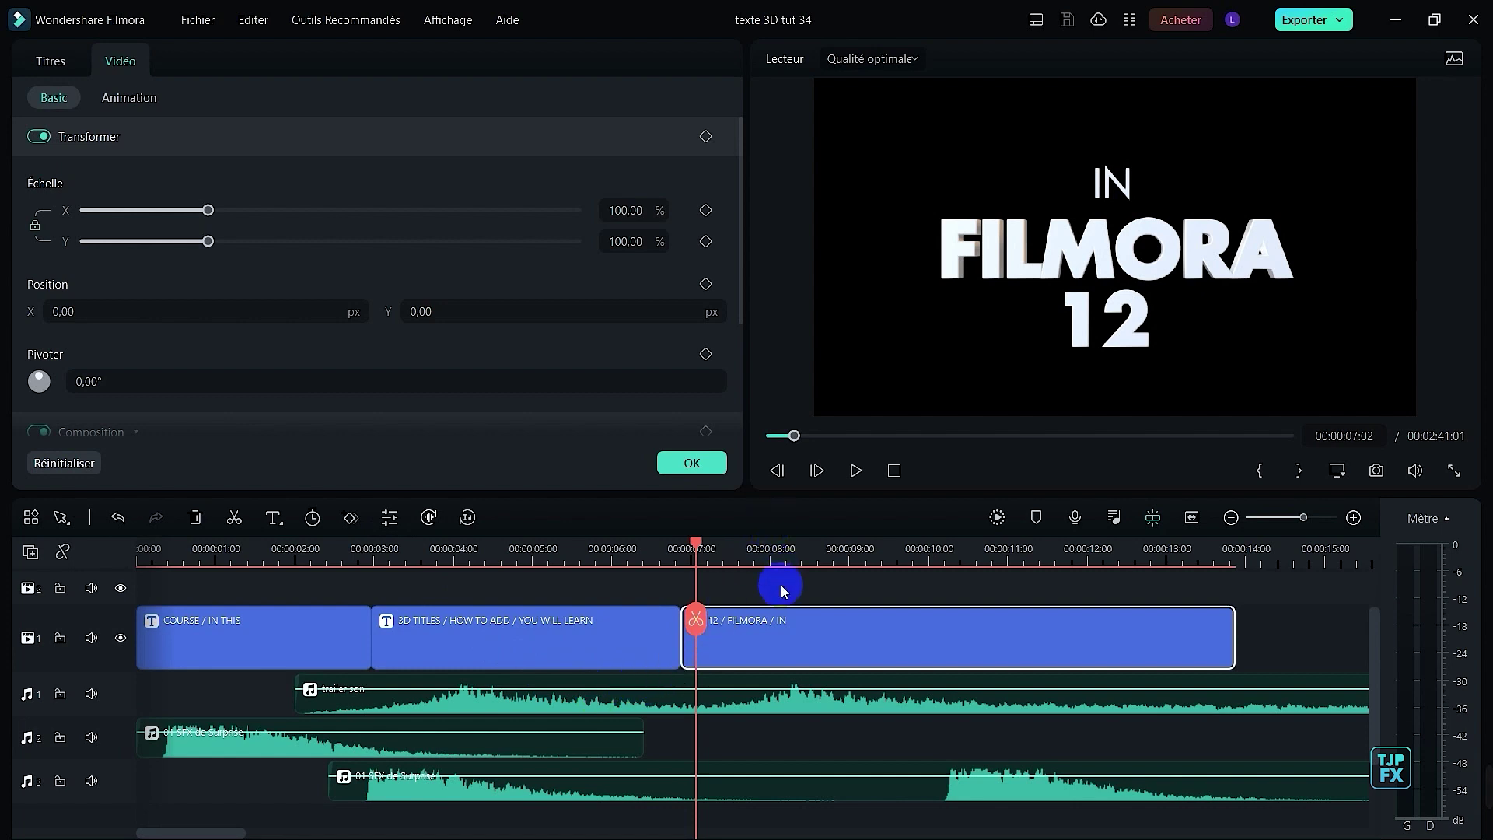
- In advanced text editing for the Scene 3 title, give the 12, FILMORA and IN texts the last Descente...léatoire entrance animation
click(44, 58)
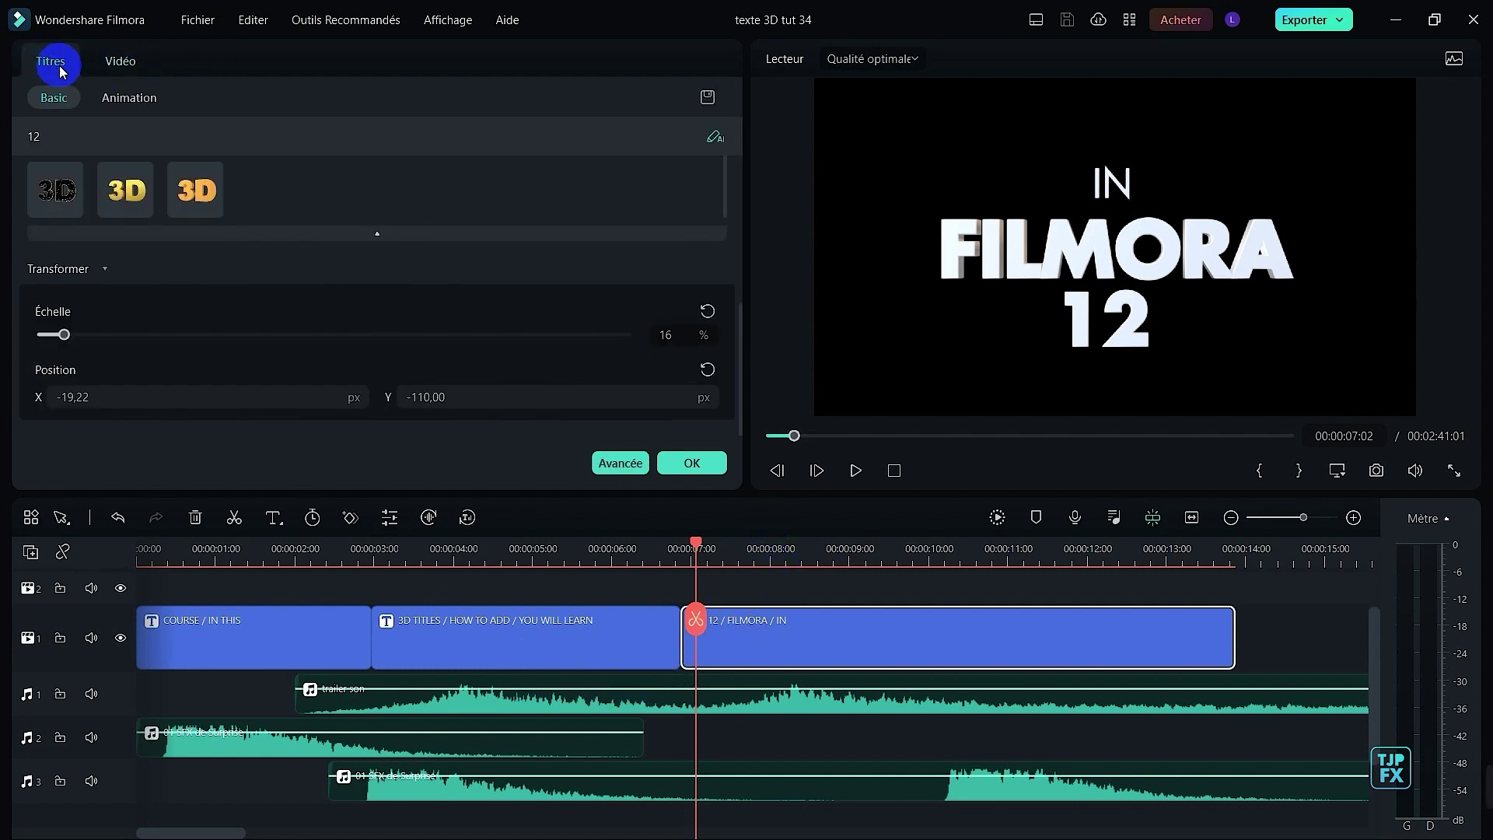
click(620, 463)
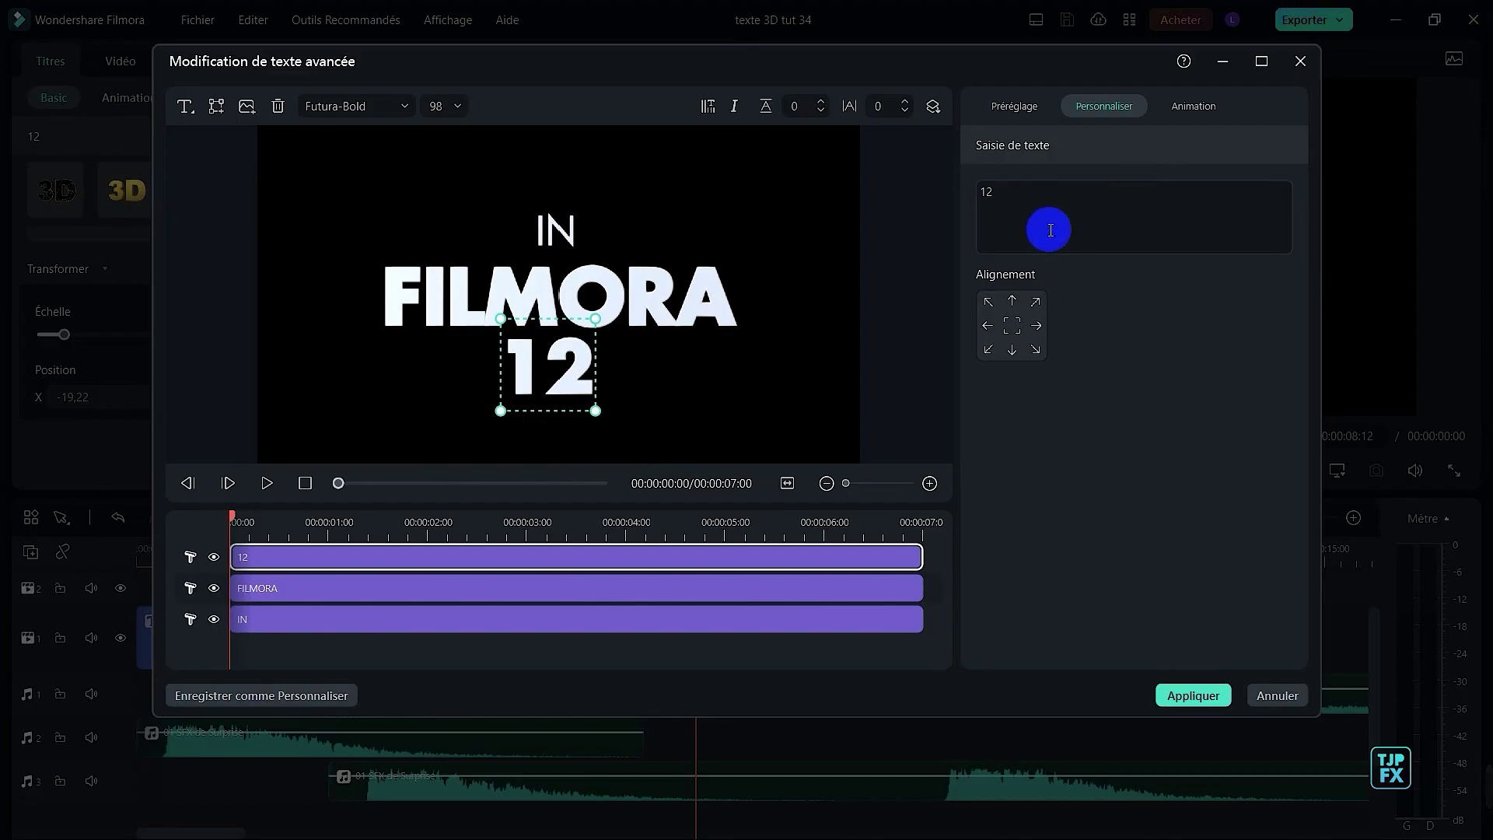
click(1194, 106)
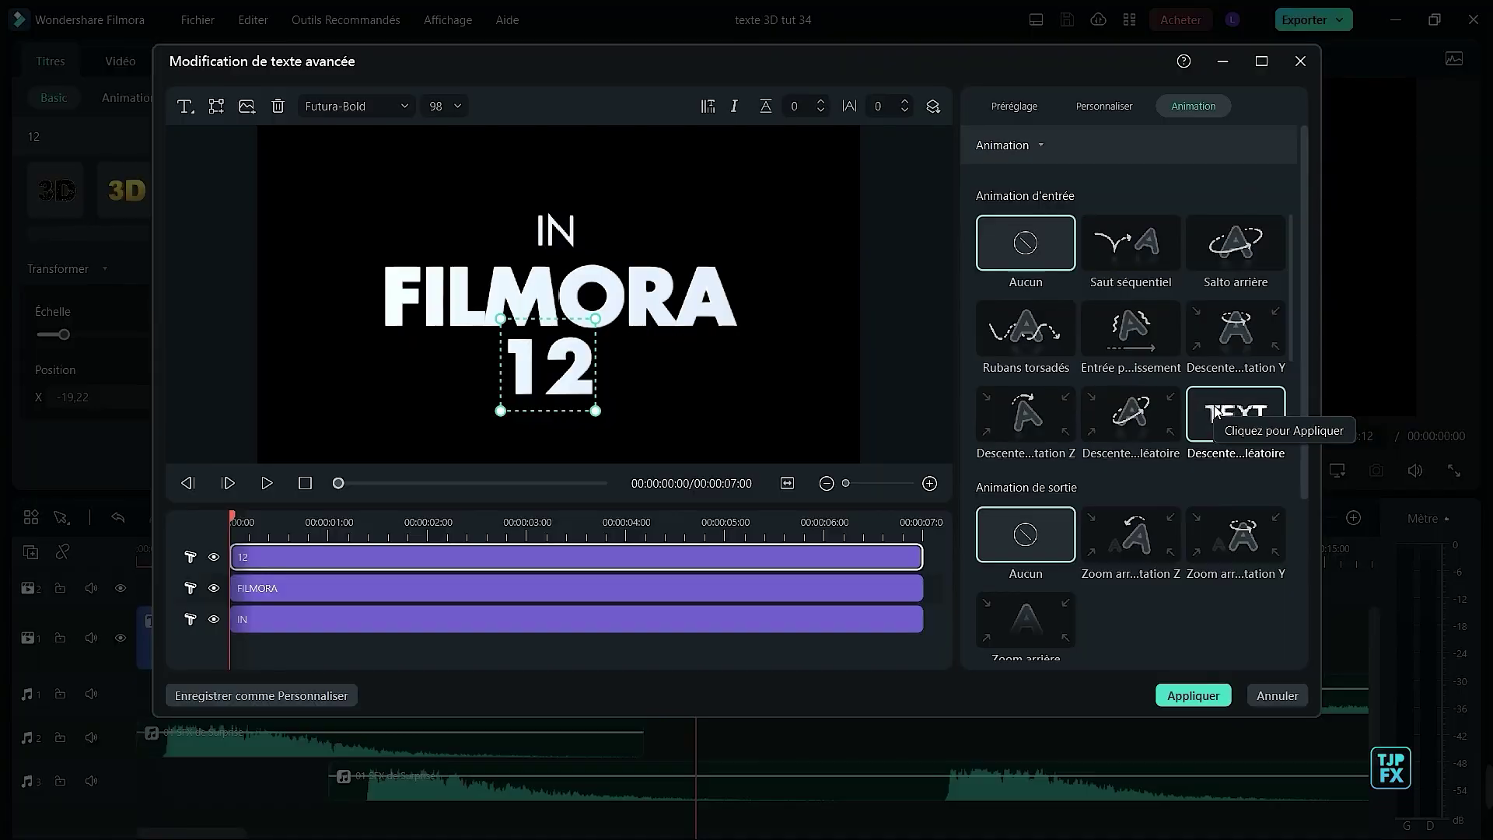
click(1215, 412)
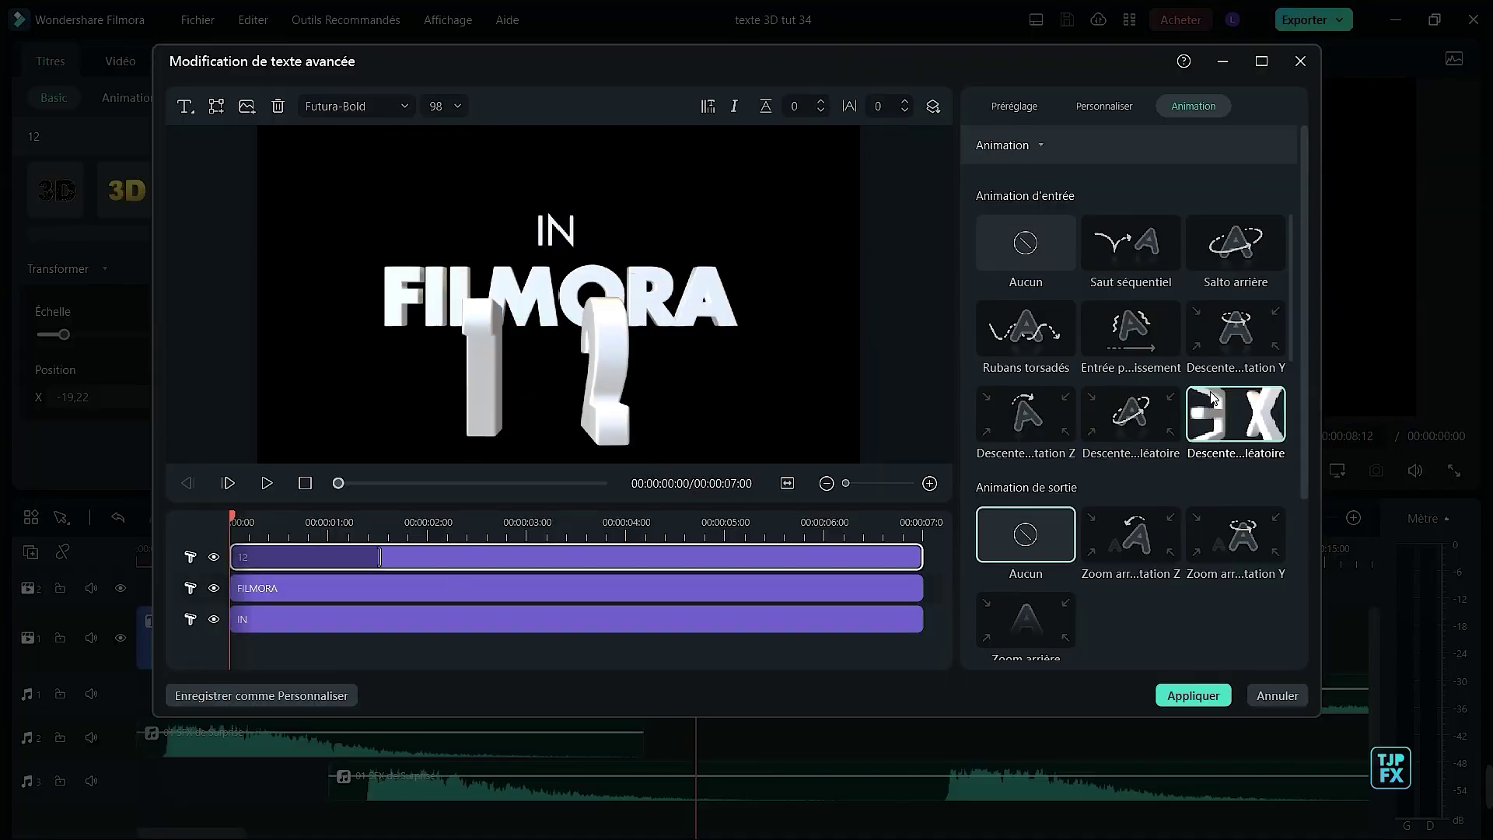
click(469, 591)
ctrl+click(464, 609)
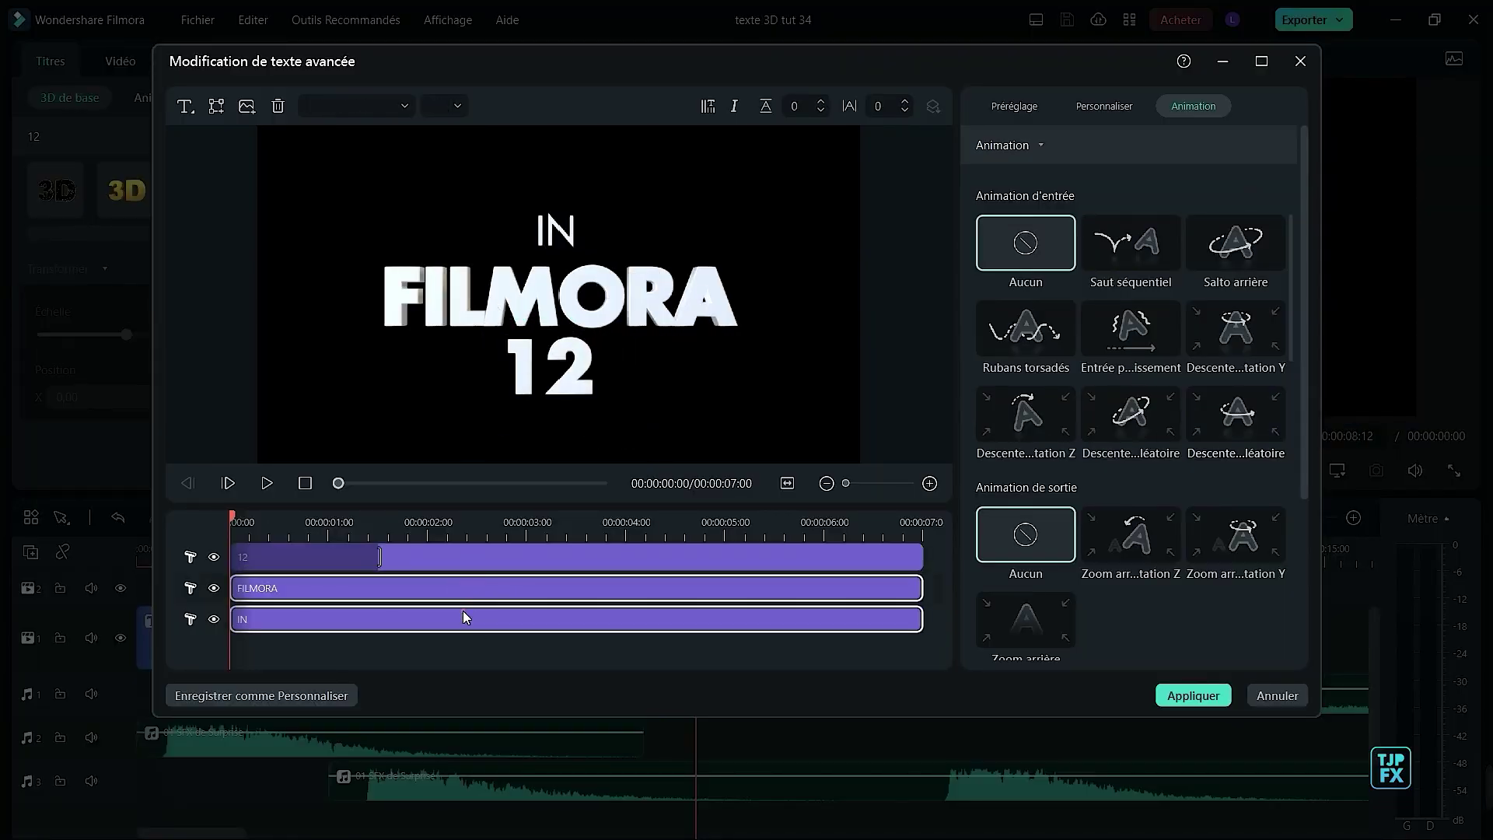
click(1241, 431)
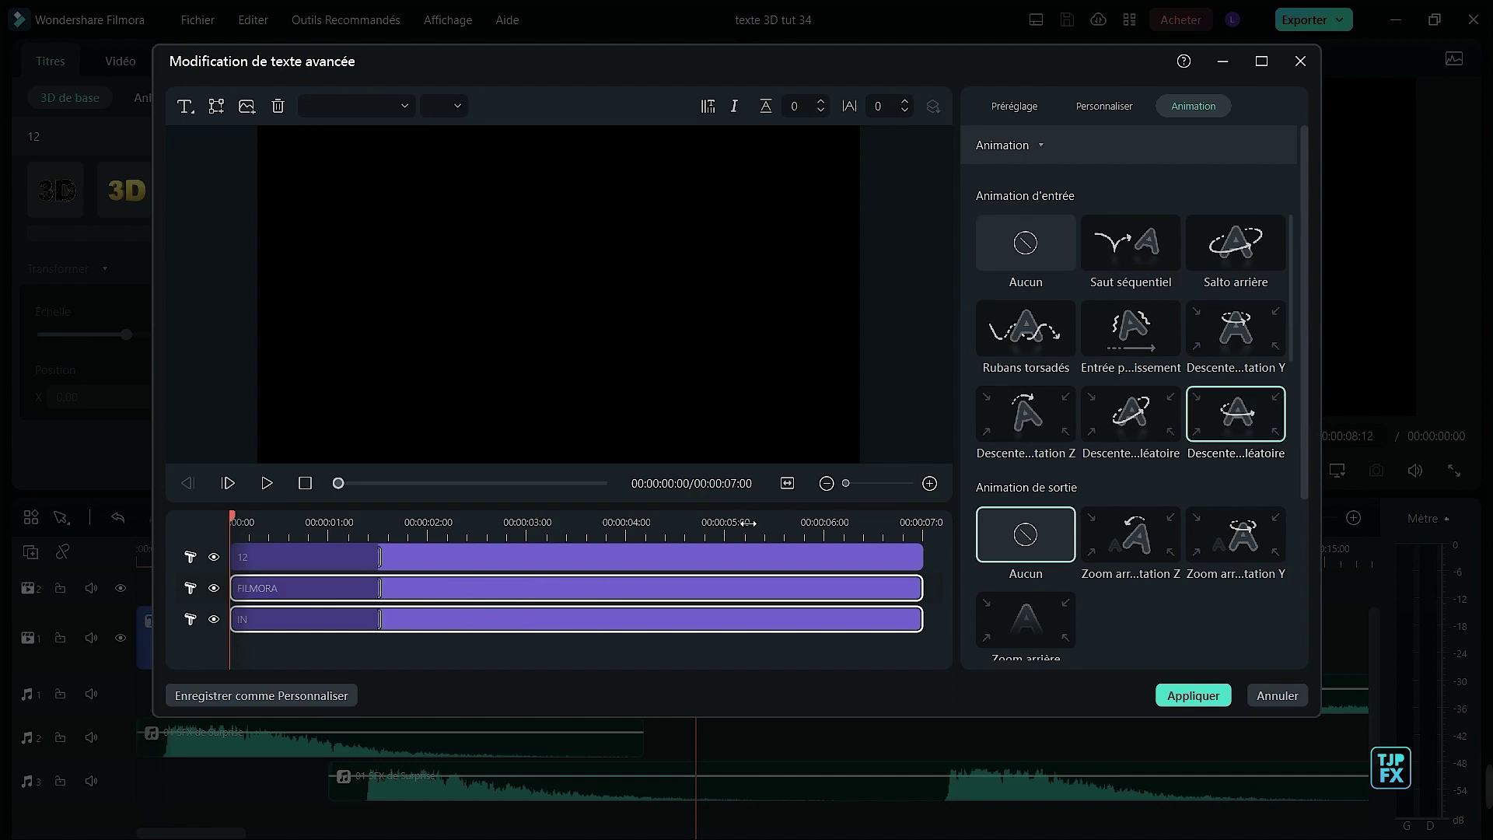
- Give the FILMORA, IN and 12 texts the Zoom arrière exit animation, previewing at about 00:00:06:15
click(877, 533)
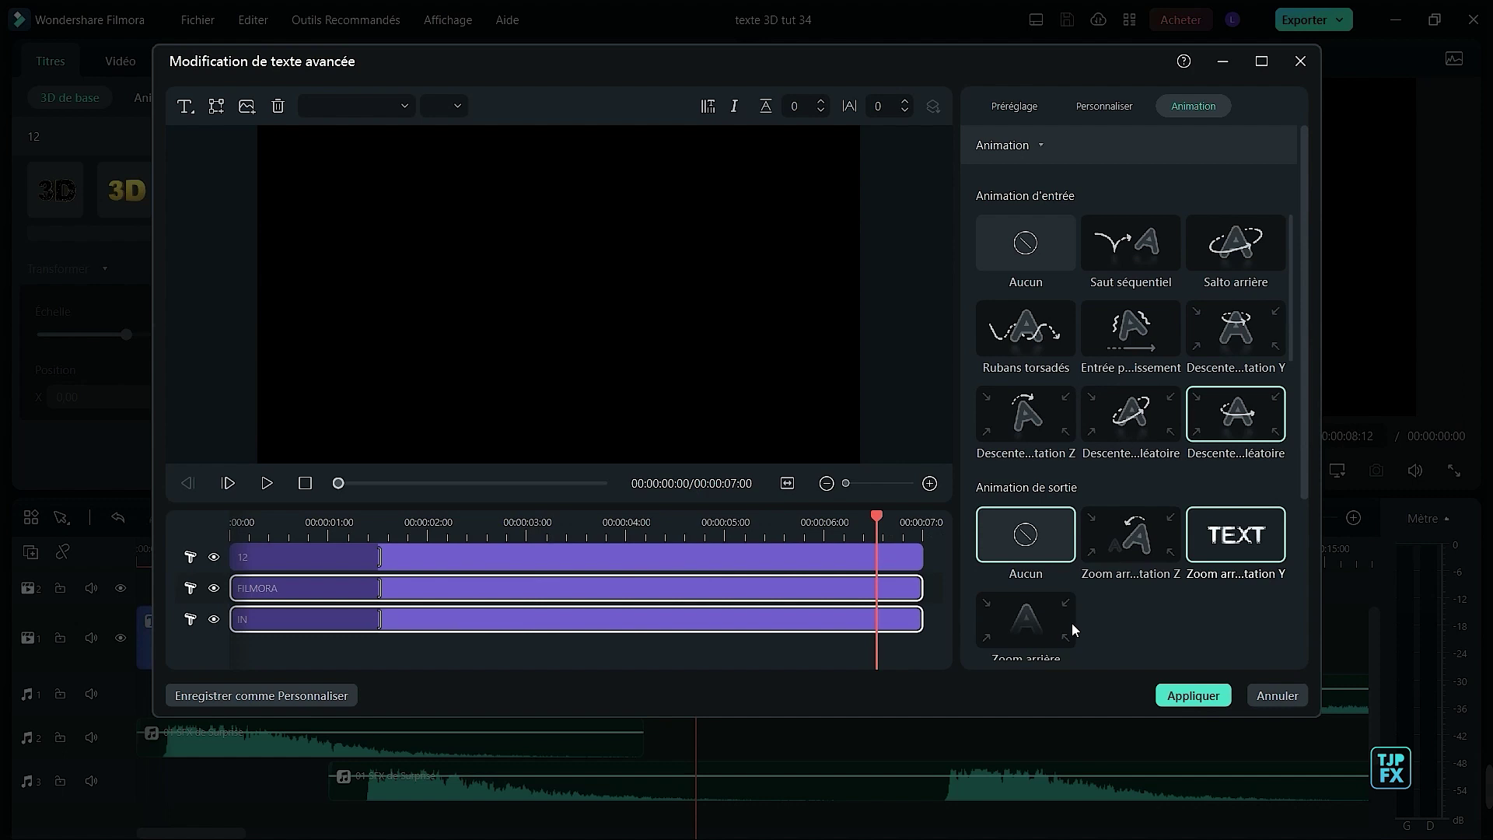
click(1025, 619)
click(908, 566)
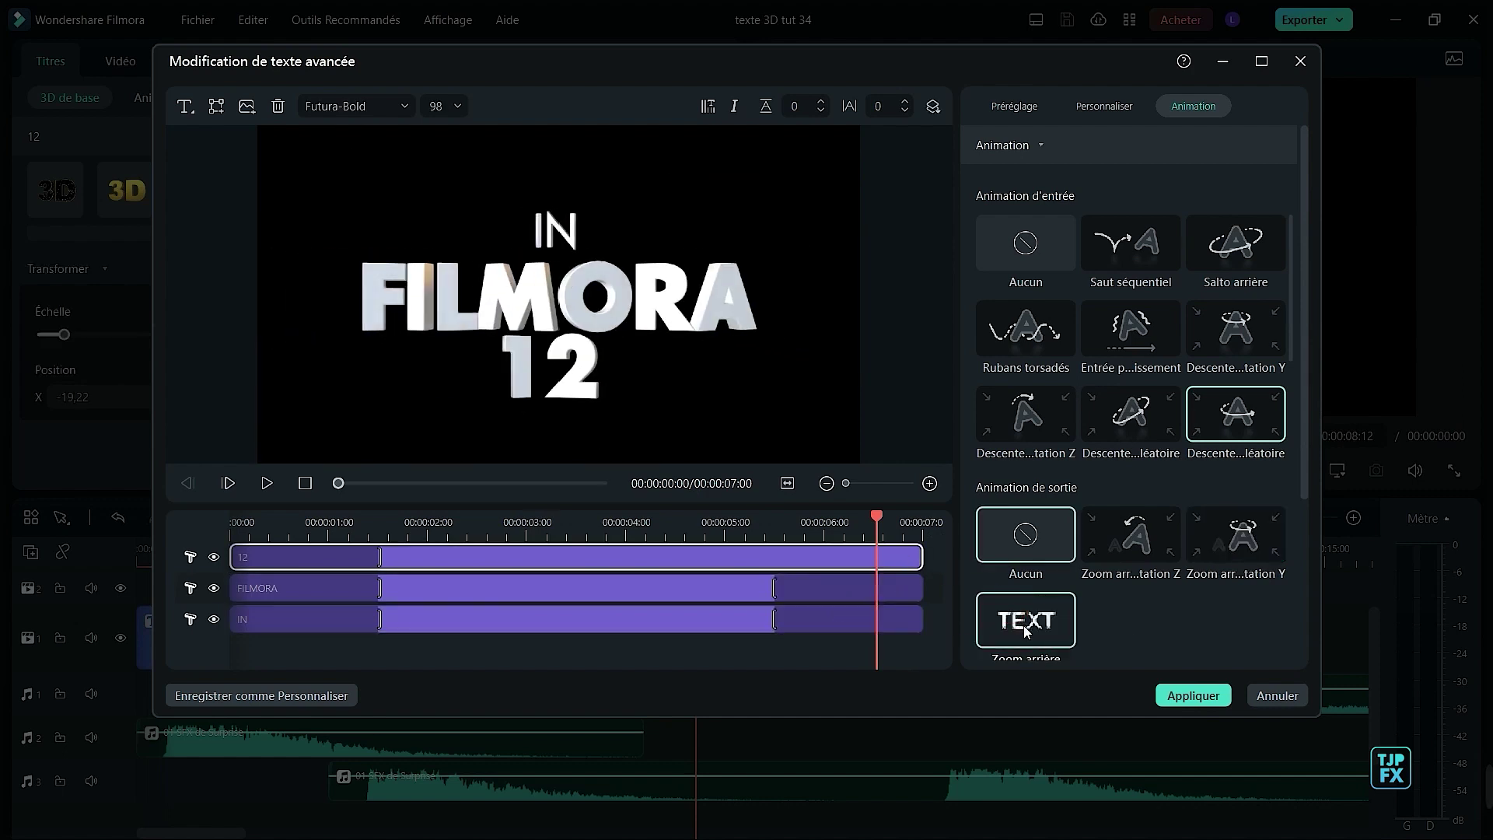
click(991, 626)
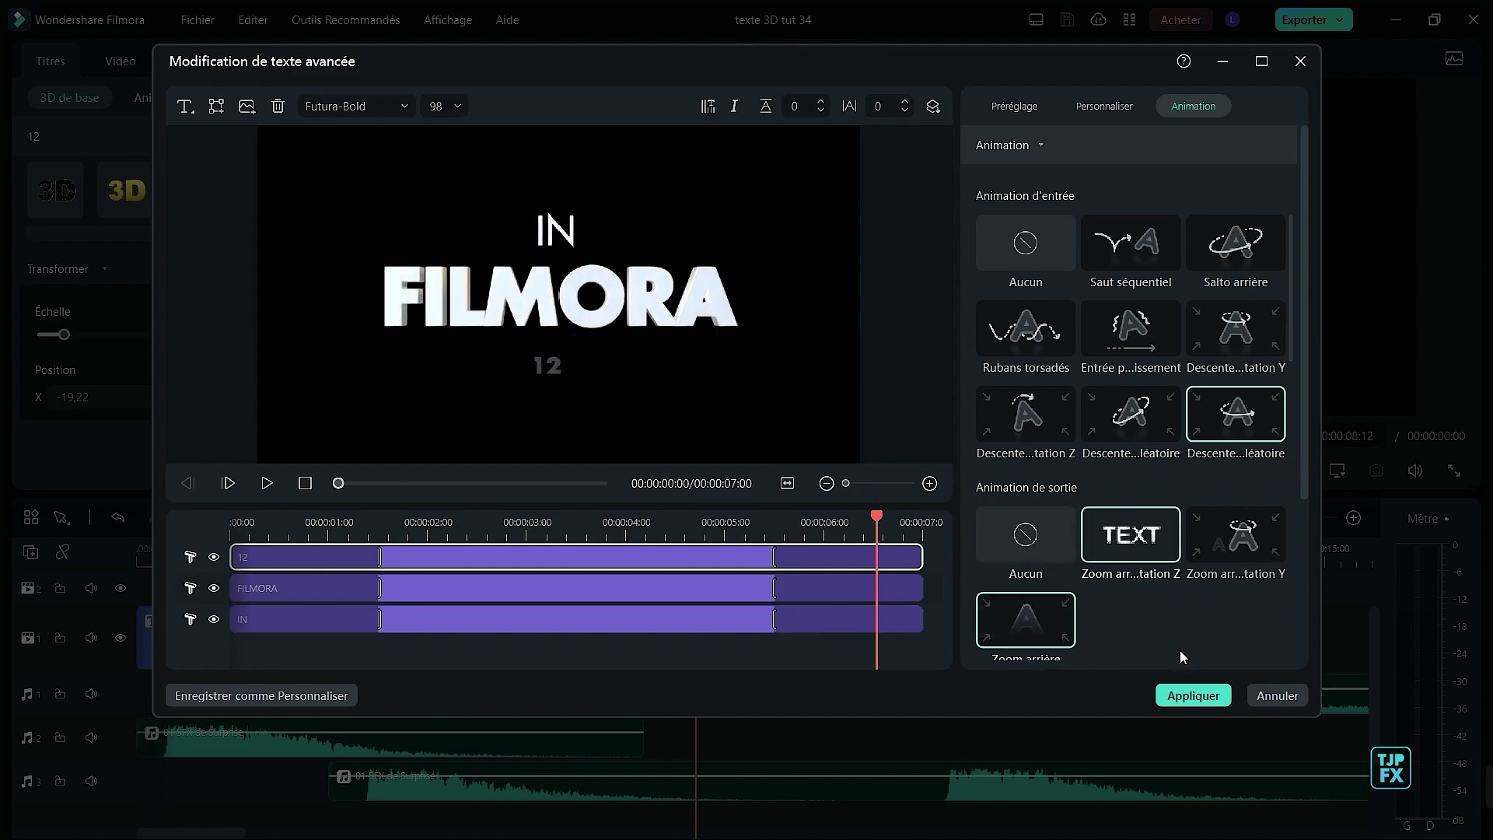
- Set the entrance and exit animation durations of the "12" text to 00:00:00:15 each
scroll(1179, 650, down, 3)
click(1053, 564)
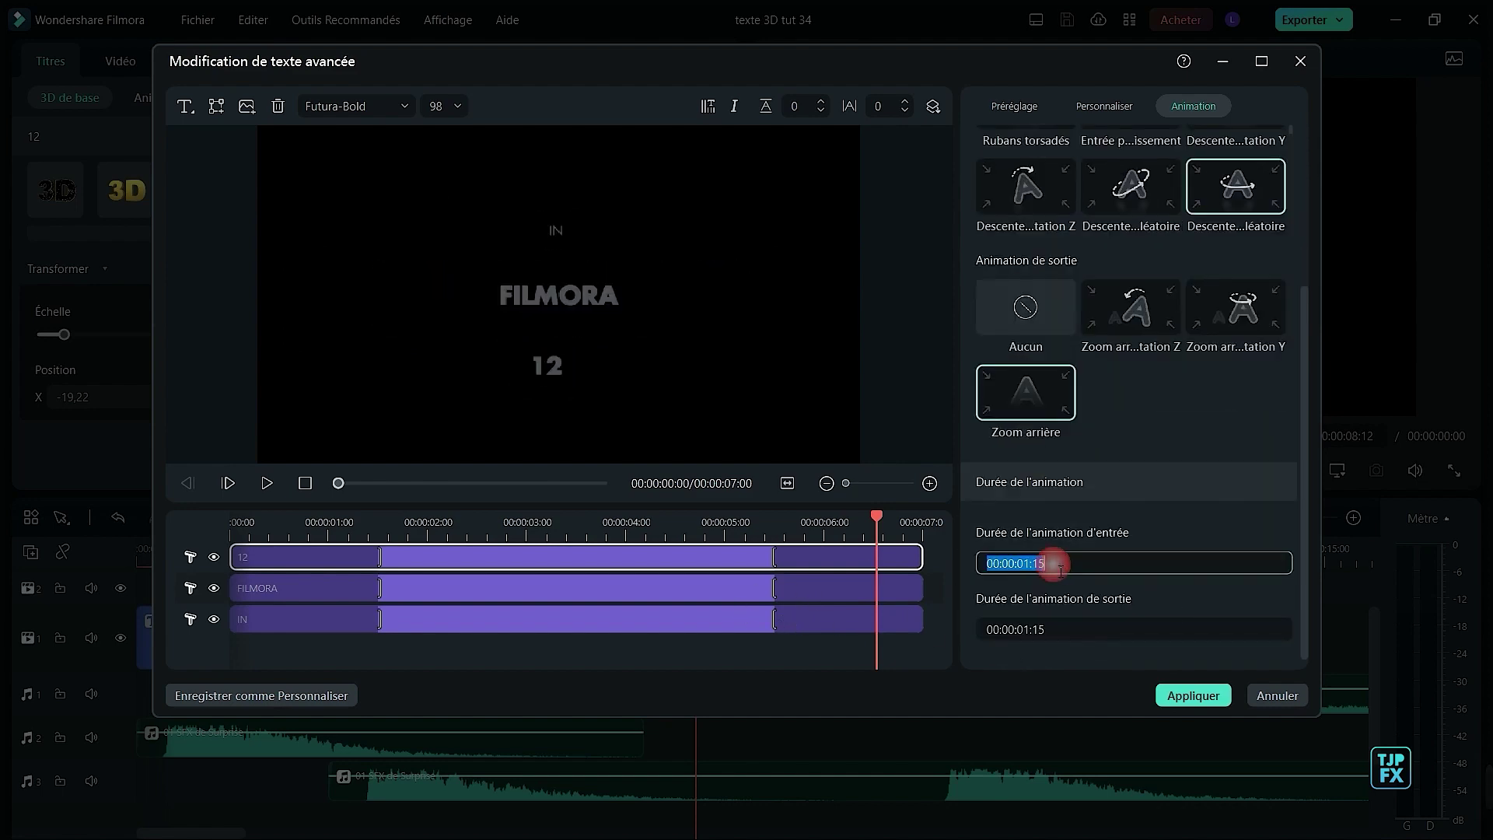
text(00:00:00:15)
click(1062, 626)
scroll(1065, 622, up, 3)
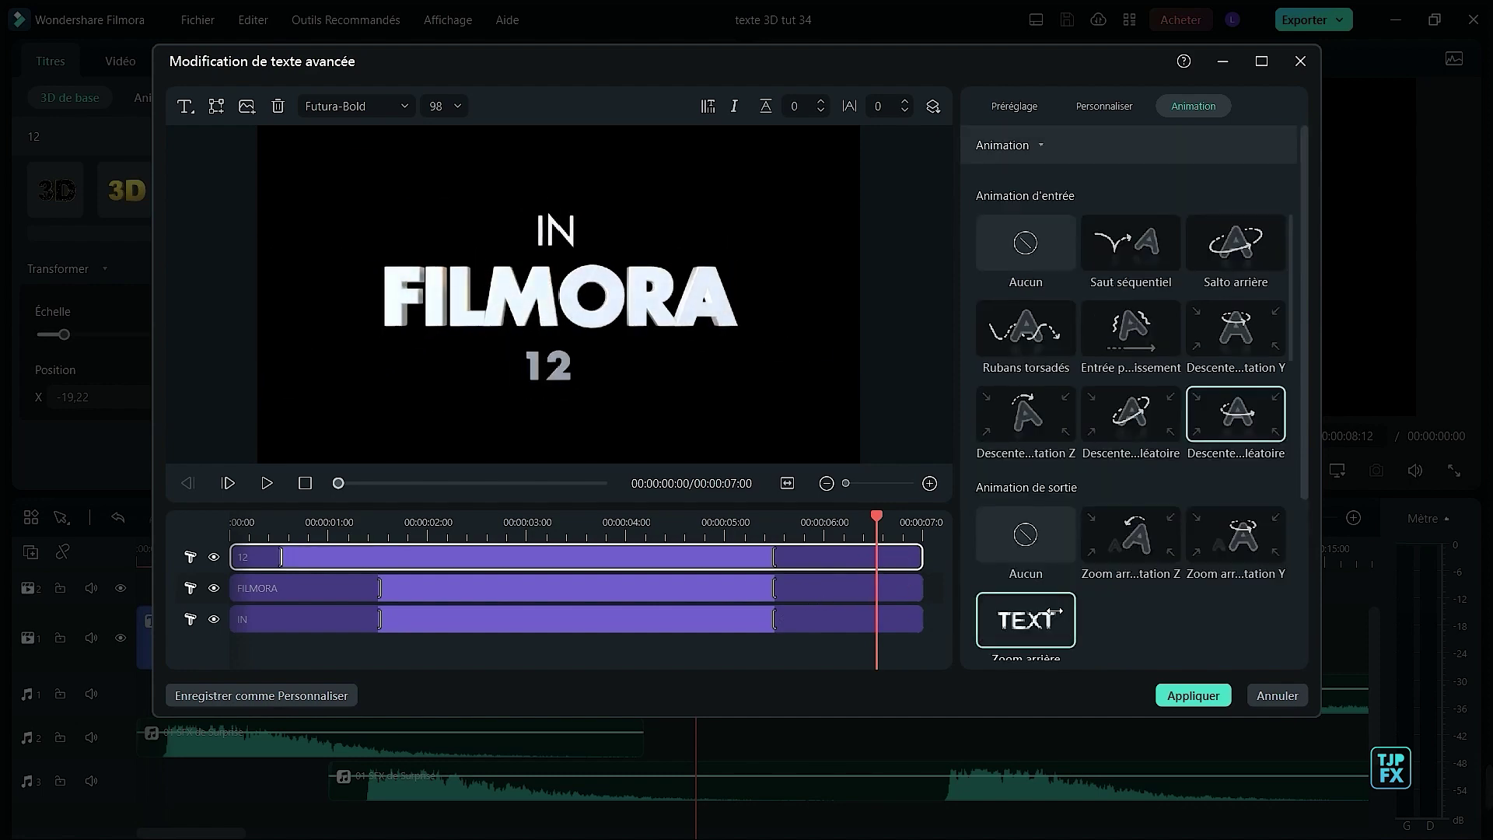
scroll(1156, 613, down, 3)
click(1085, 629)
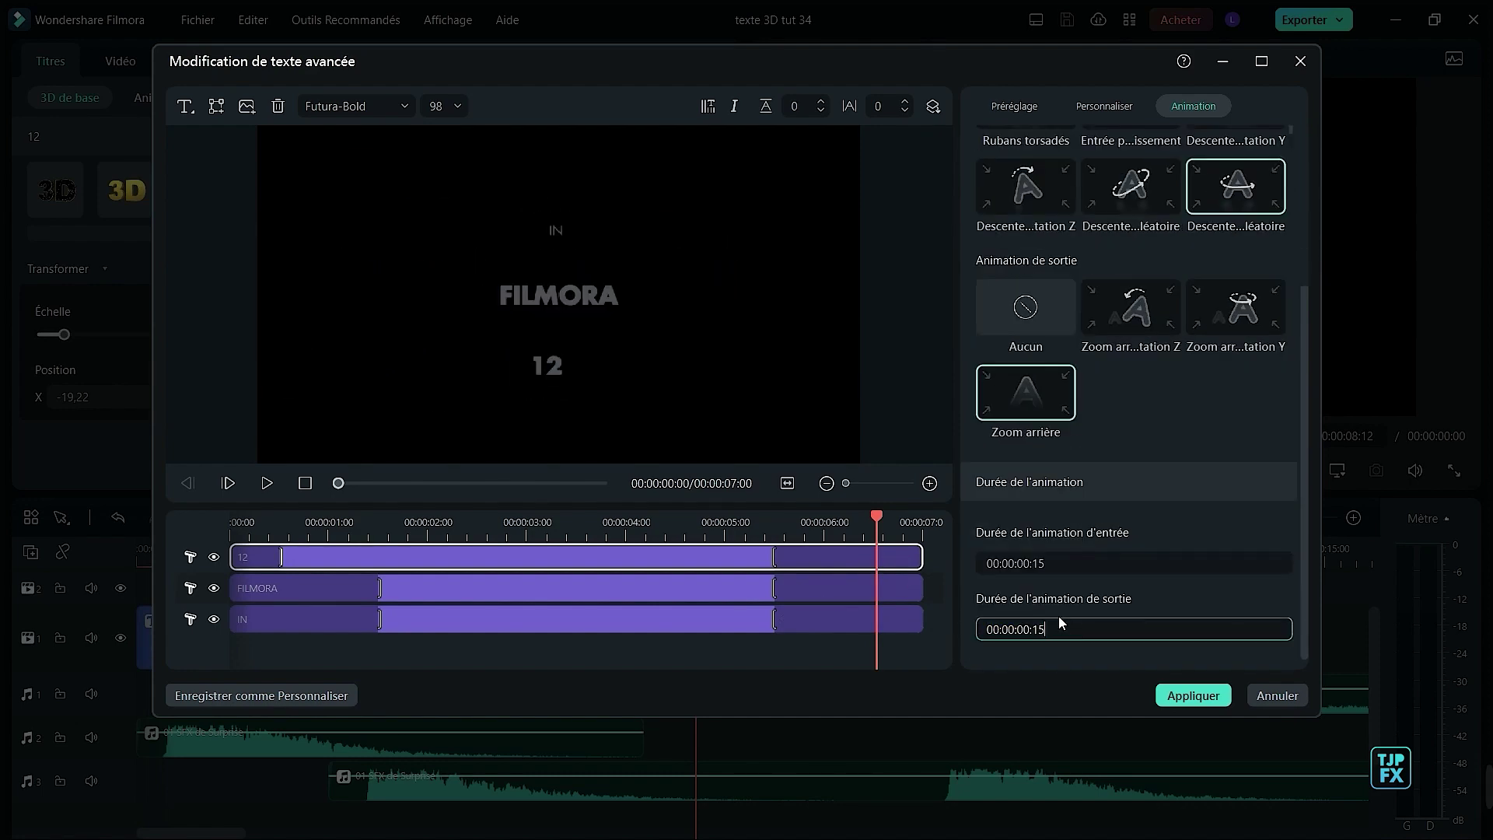
text(00:00:00:15)
key(Return)
- Set the "FILMORA" text's entrance animation duration to 00:00:00:15 and open its exit animation duration for editing
click(854, 593)
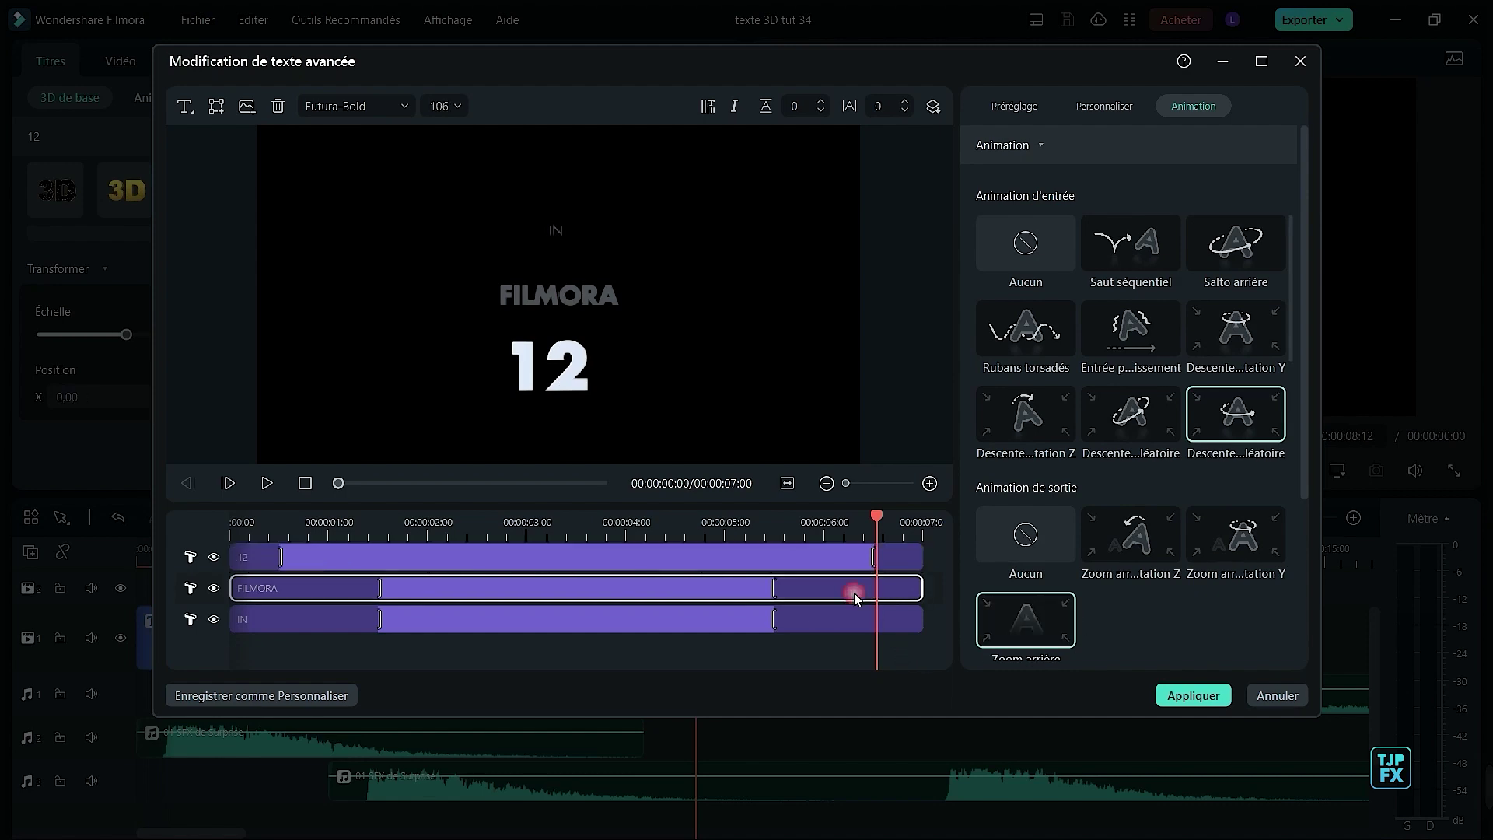
scroll(1236, 622, down, 3)
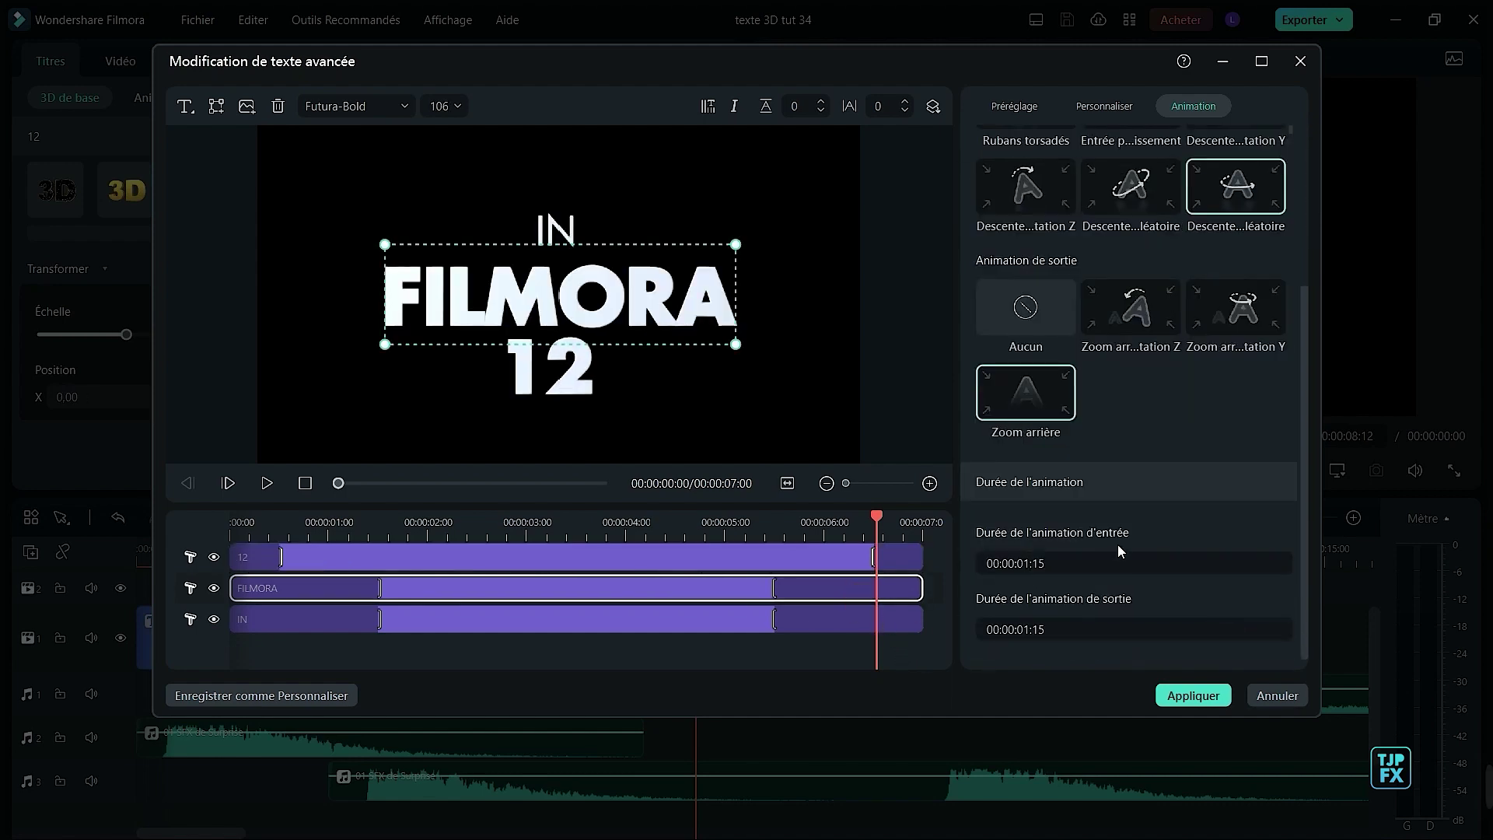
click(1104, 561)
text(00:00:00:15)
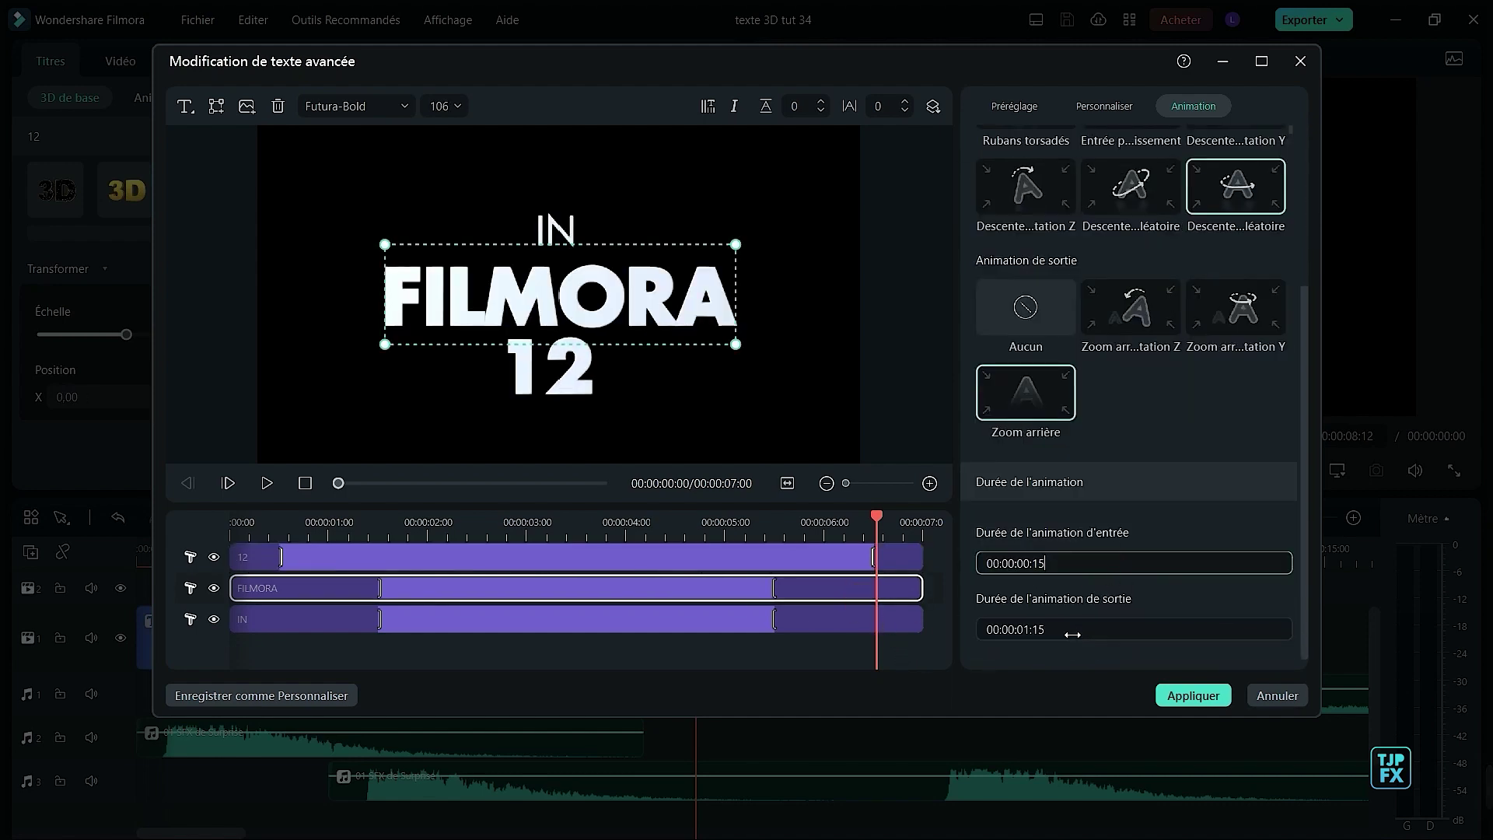
key(Return)
scroll(1104, 614, down, 3)
click(1077, 628)
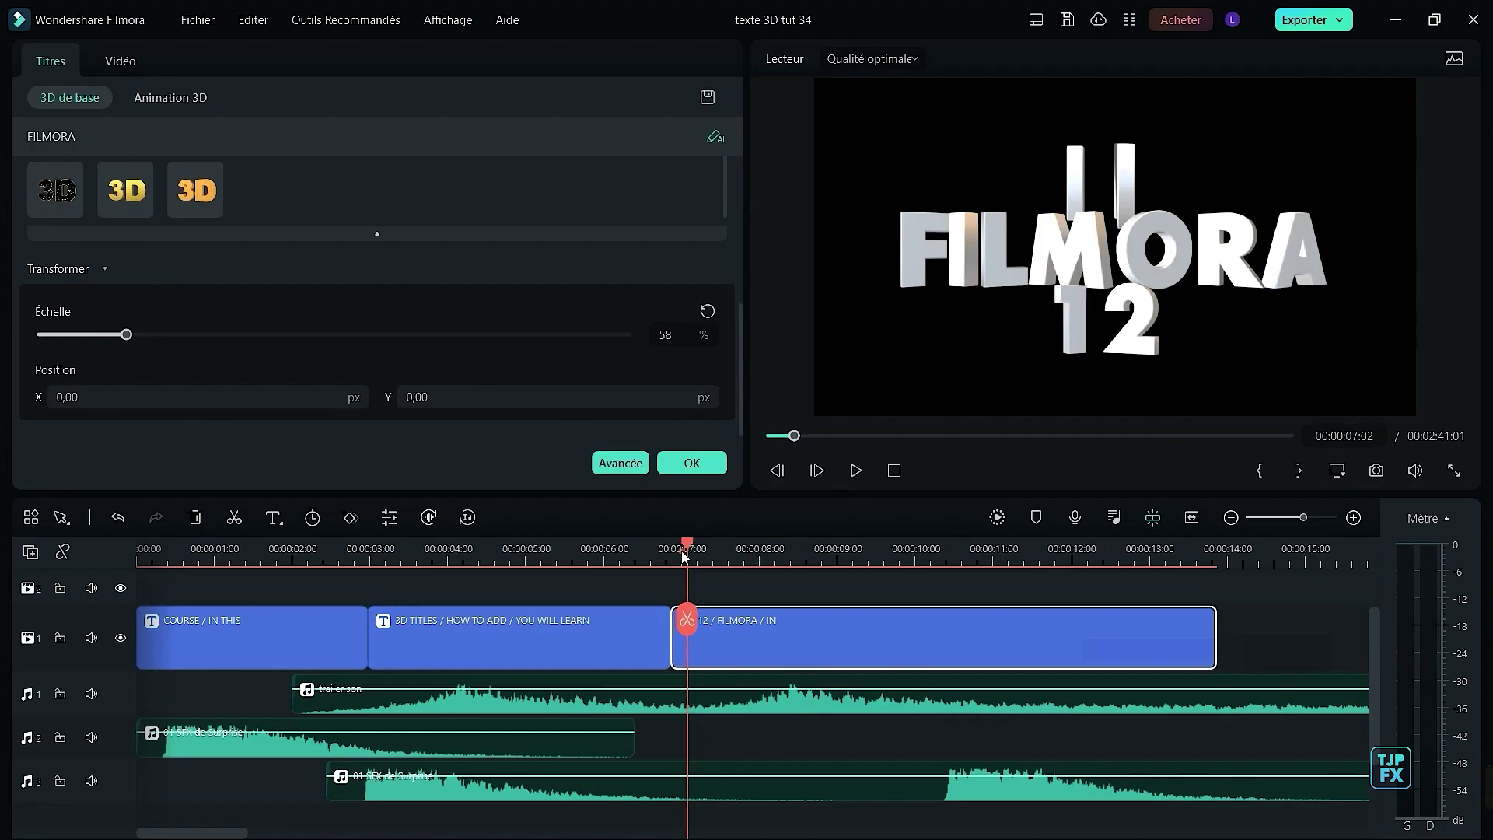
- Play back the "12 / FILMORA / IN" title from just before its start and close its title settings
drag(682, 550, 652, 550)
key(space)
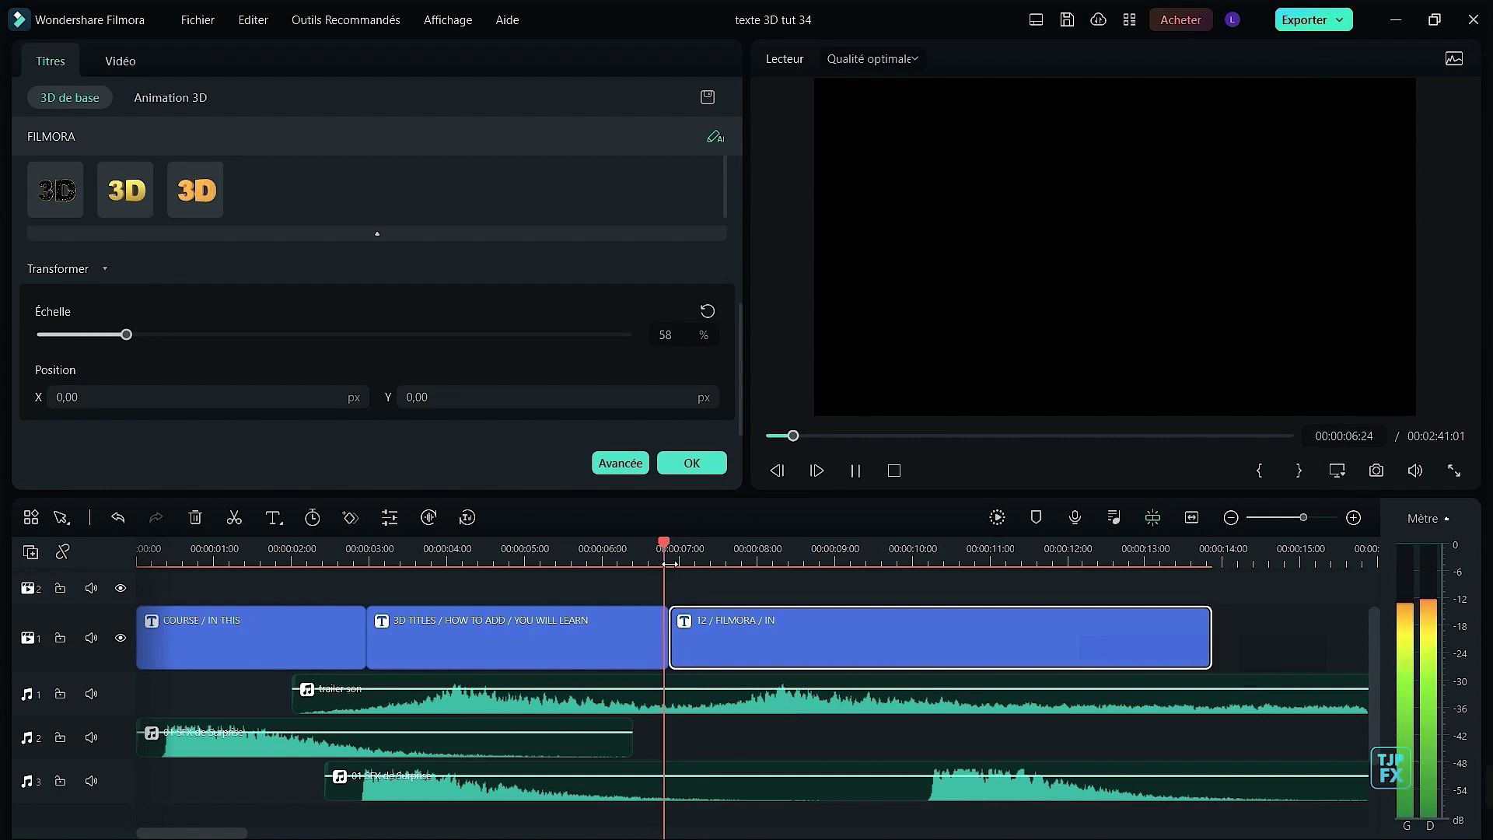
key(space)
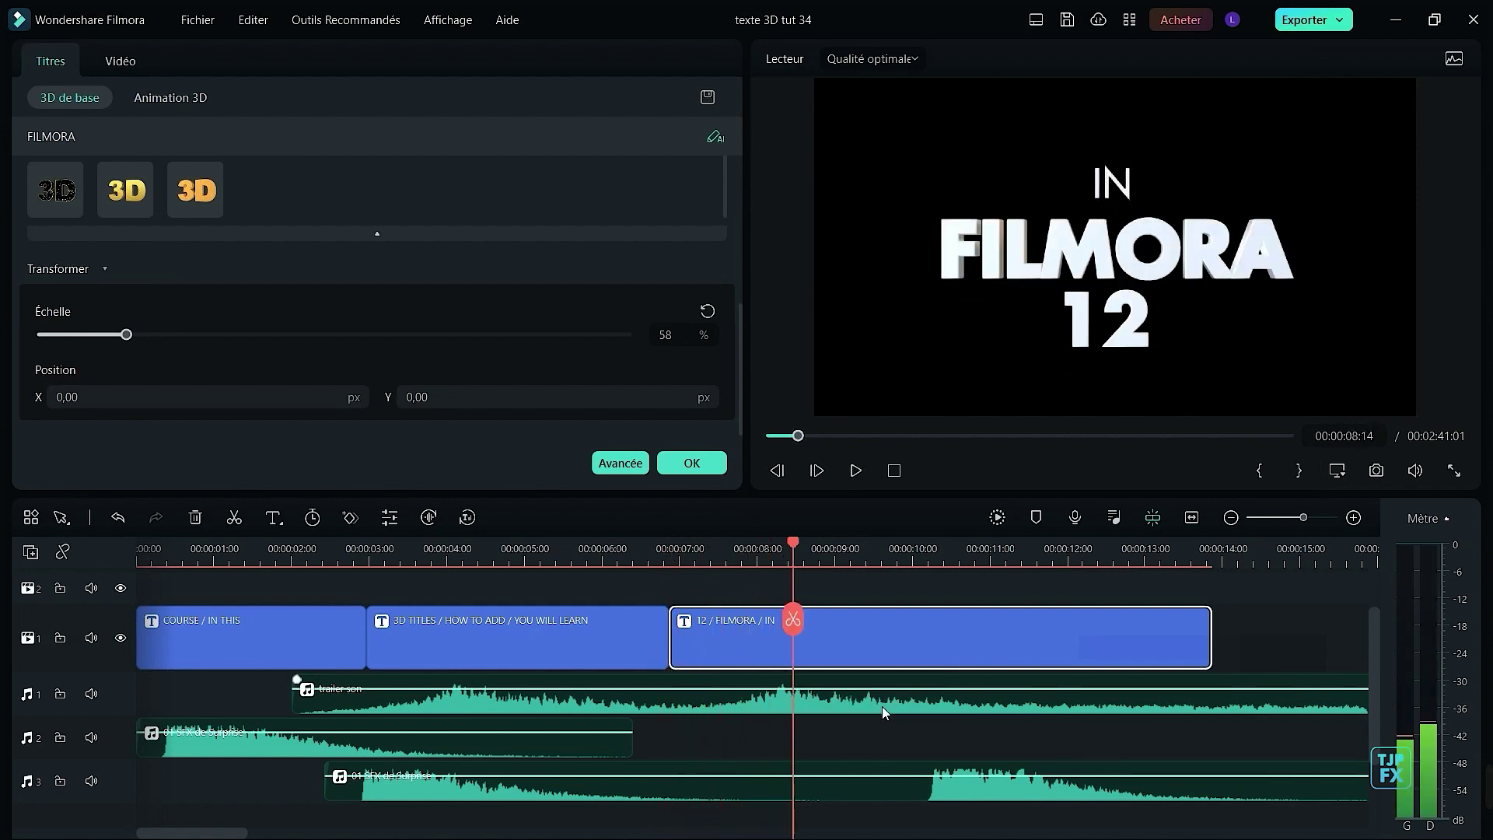
click(692, 462)
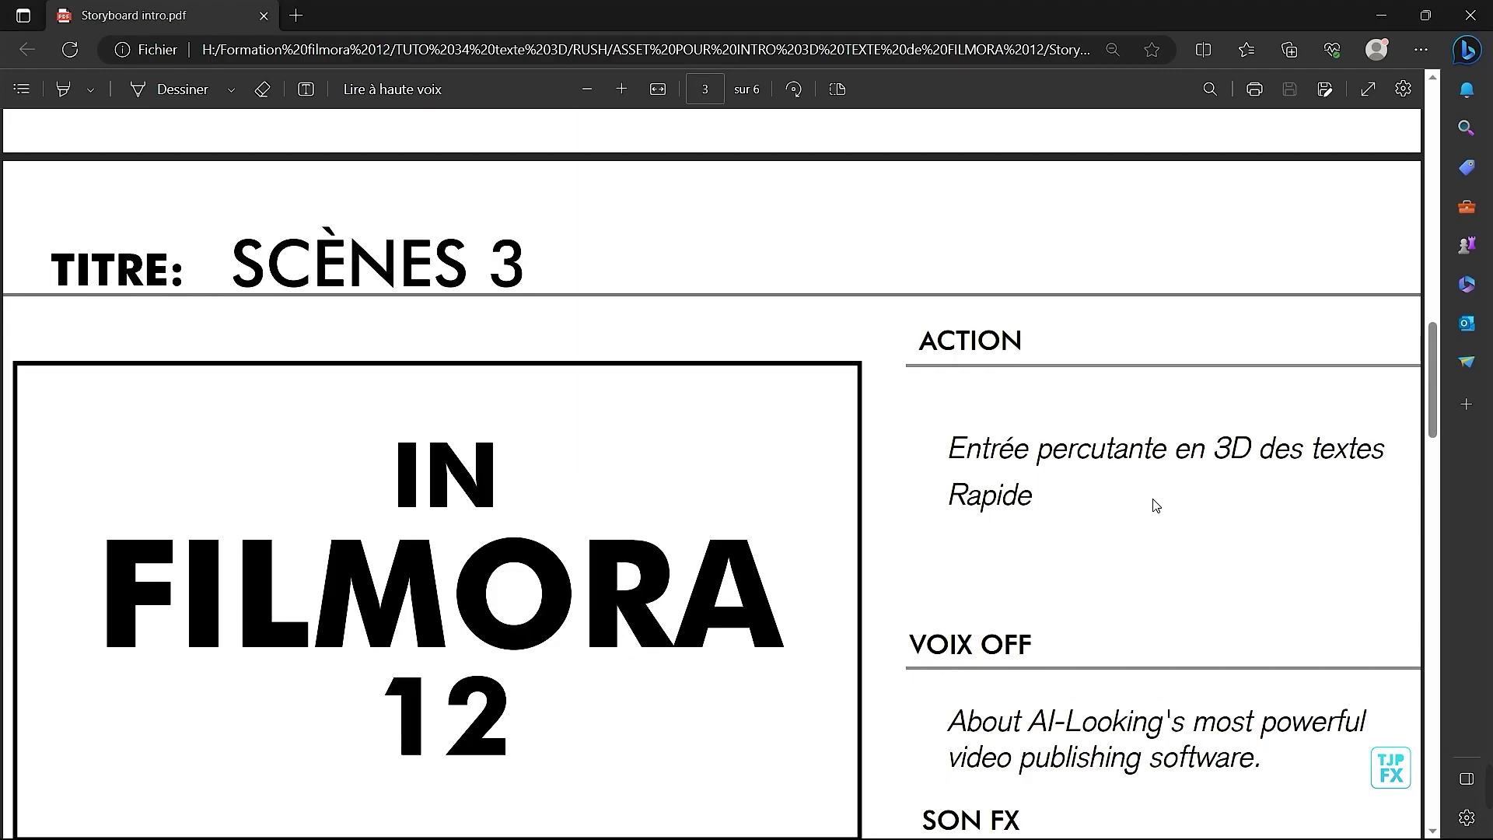
- Consult the scene 3 storyboard and place "02 SFX d'apparution de texte" on the second audio track at the start of the "12 / FILMORA / IN" title
scroll(1056, 568, down, 2)
scroll(1056, 568, down, 5)
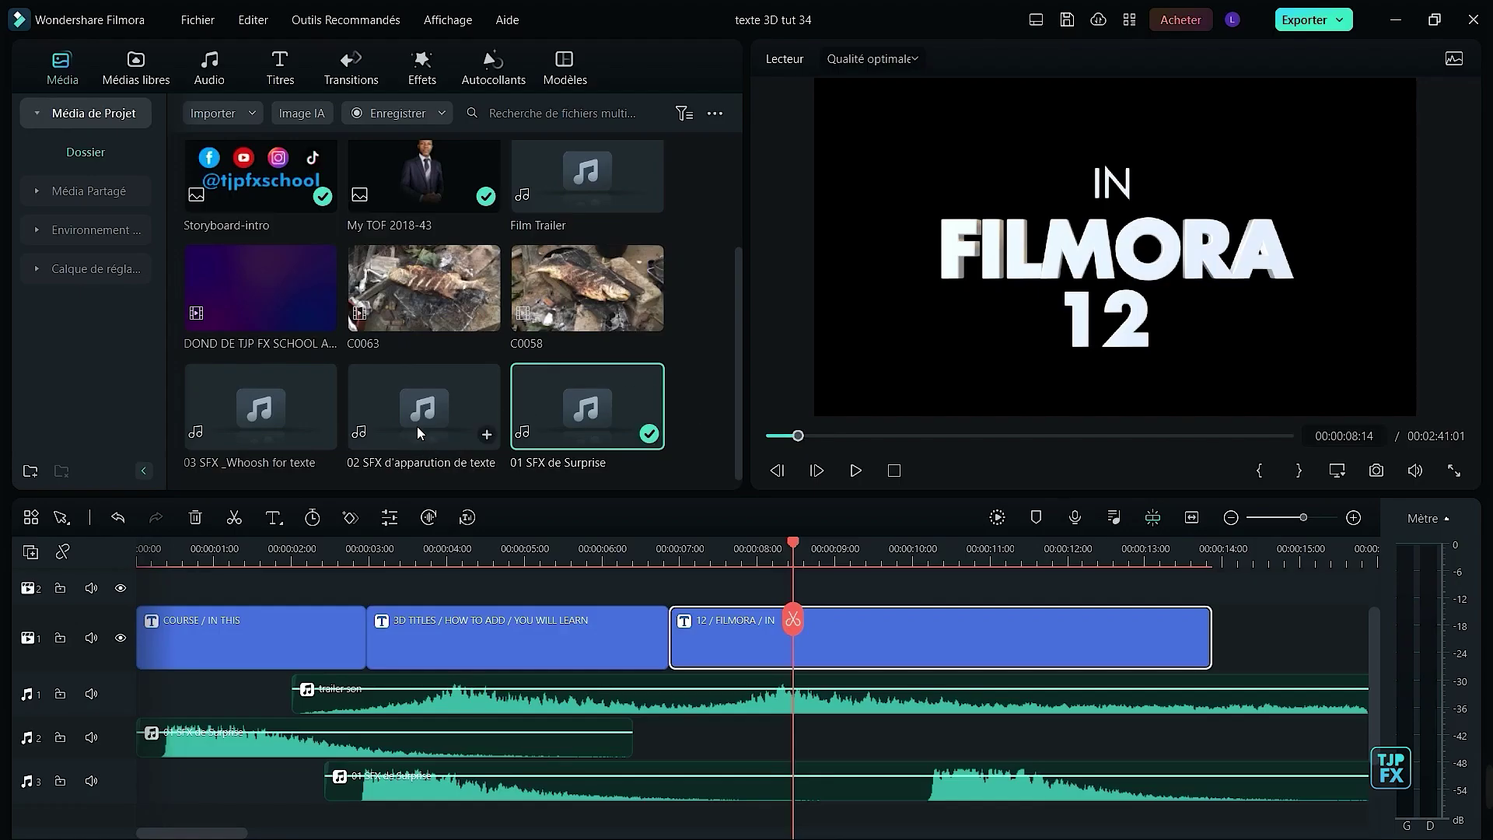
drag(417, 426, 688, 747)
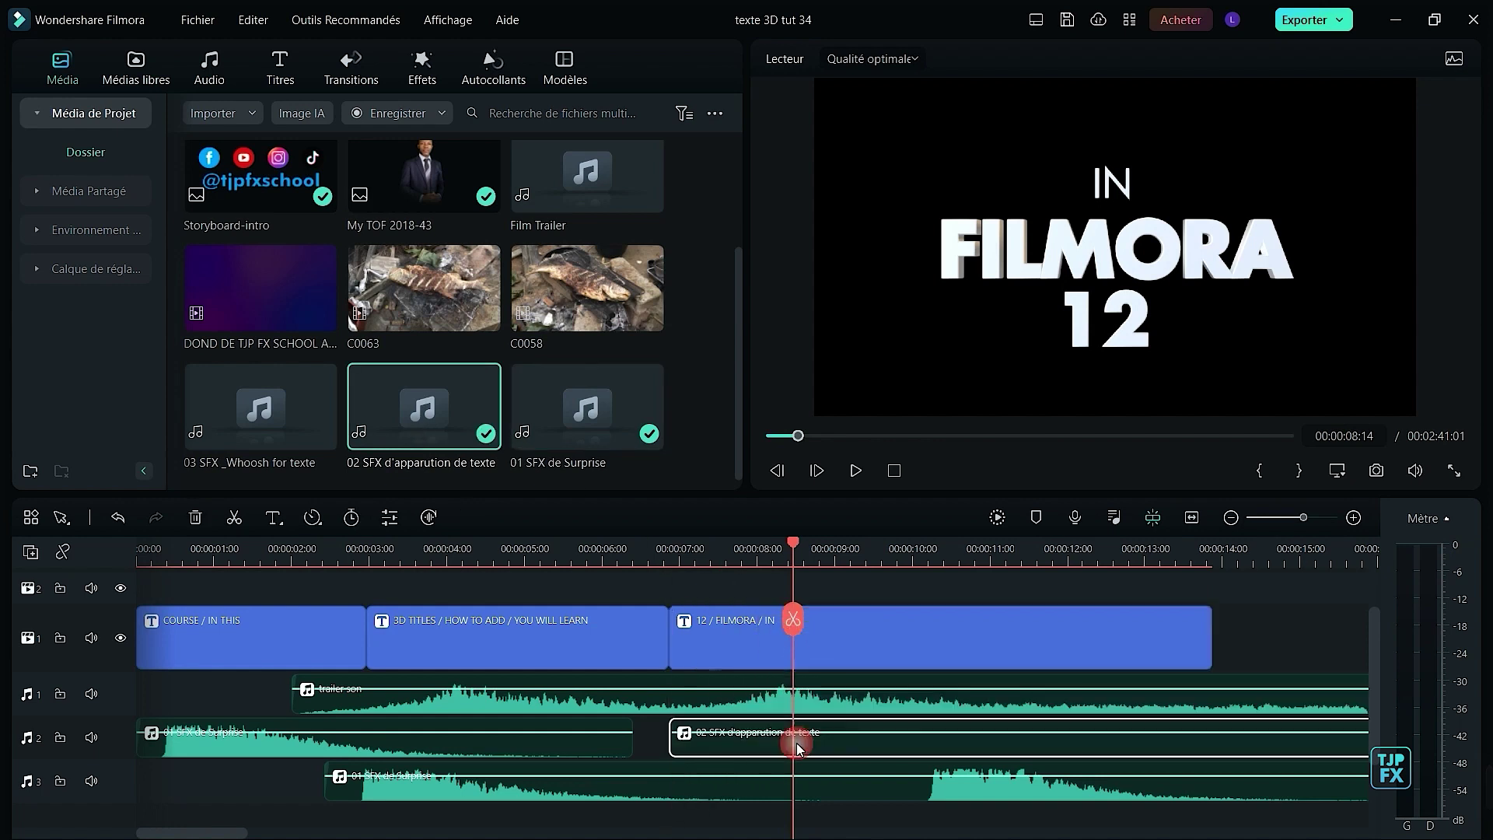
- Split the "01 SFX de Surprise" clip on the third audio track at 00:00:08:14 and delete the part after the cut
scroll(796, 743, down, 2)
click(829, 690)
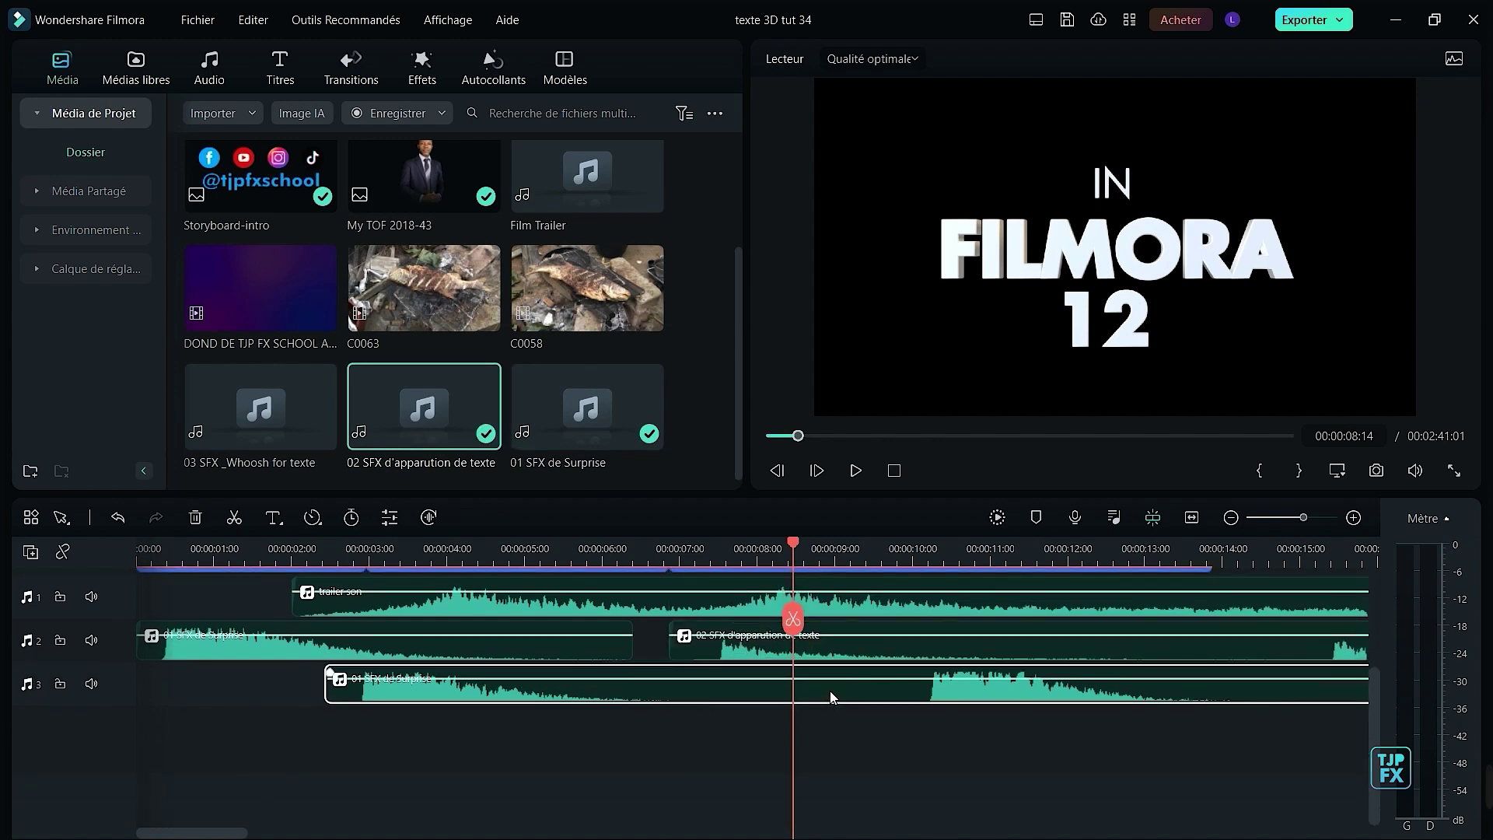
key(ctrl+b)
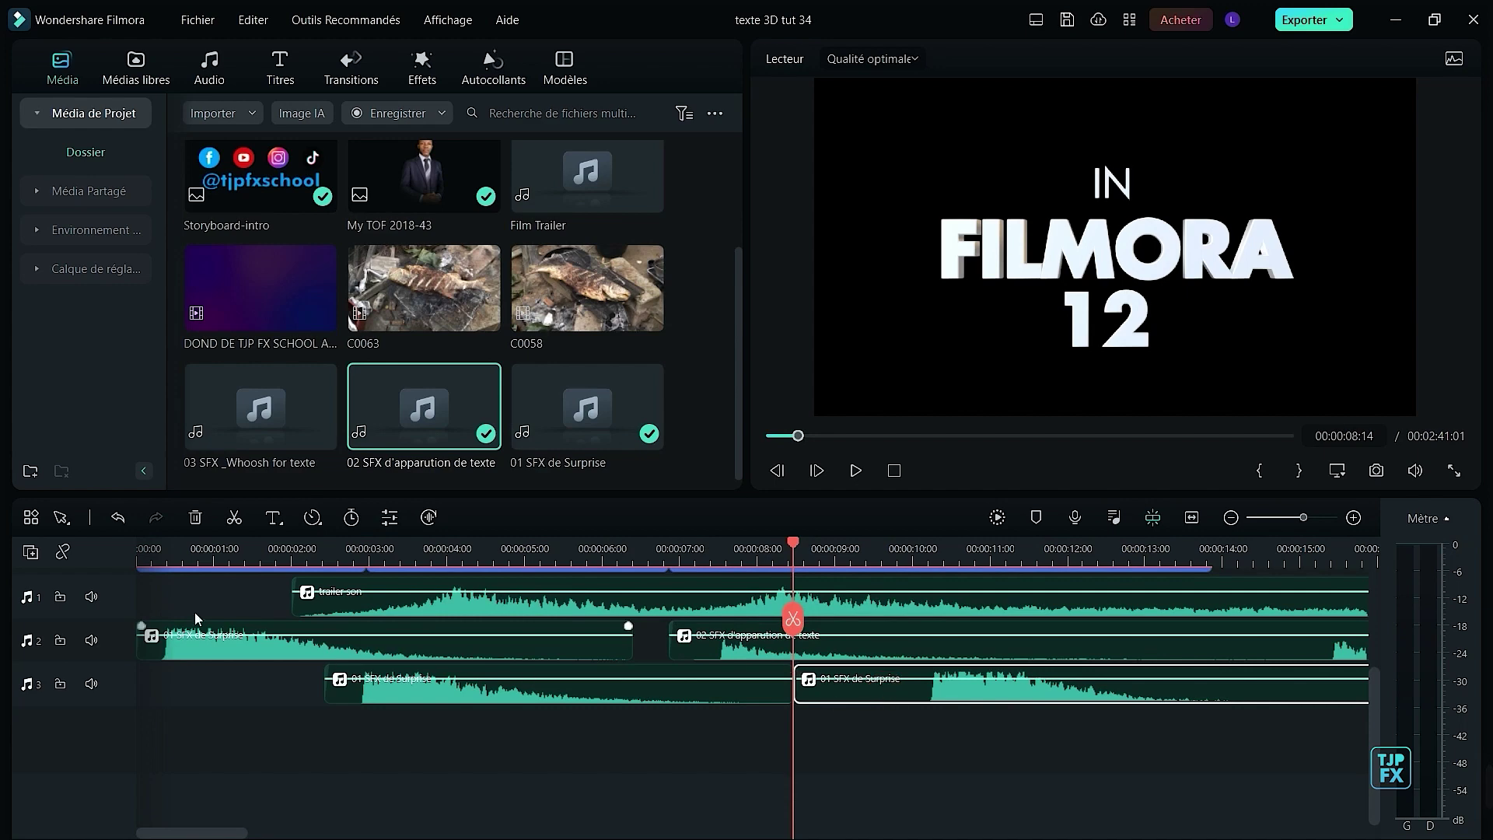
key(Delete)
- Move "02 SFX d'apparution de texte" to a new fourth audio track, starting at about 00:00:06:00, and play back its timing
scroll(848, 700, up, 2)
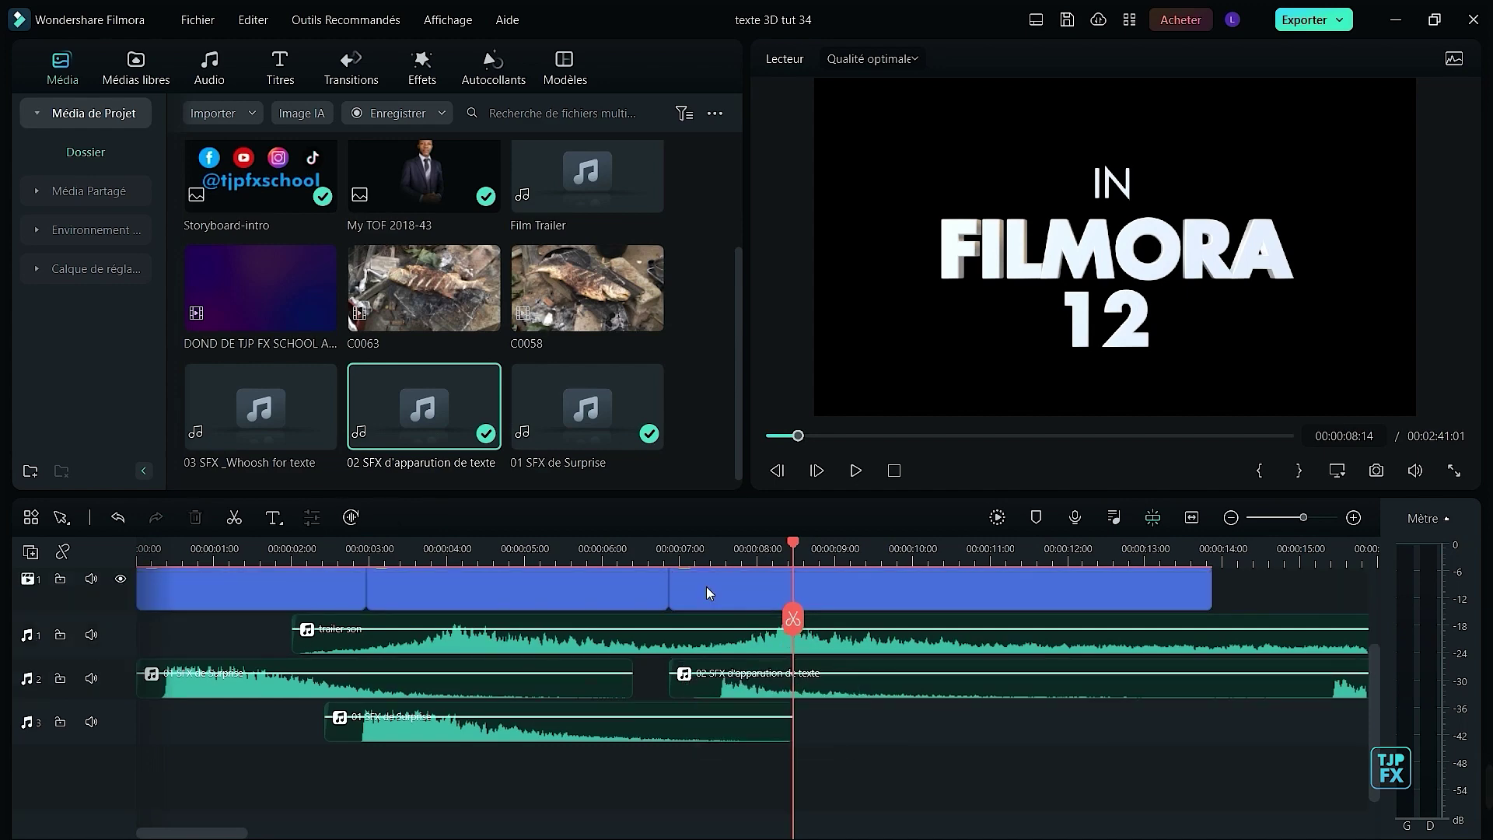
click(629, 554)
drag(767, 686, 698, 799)
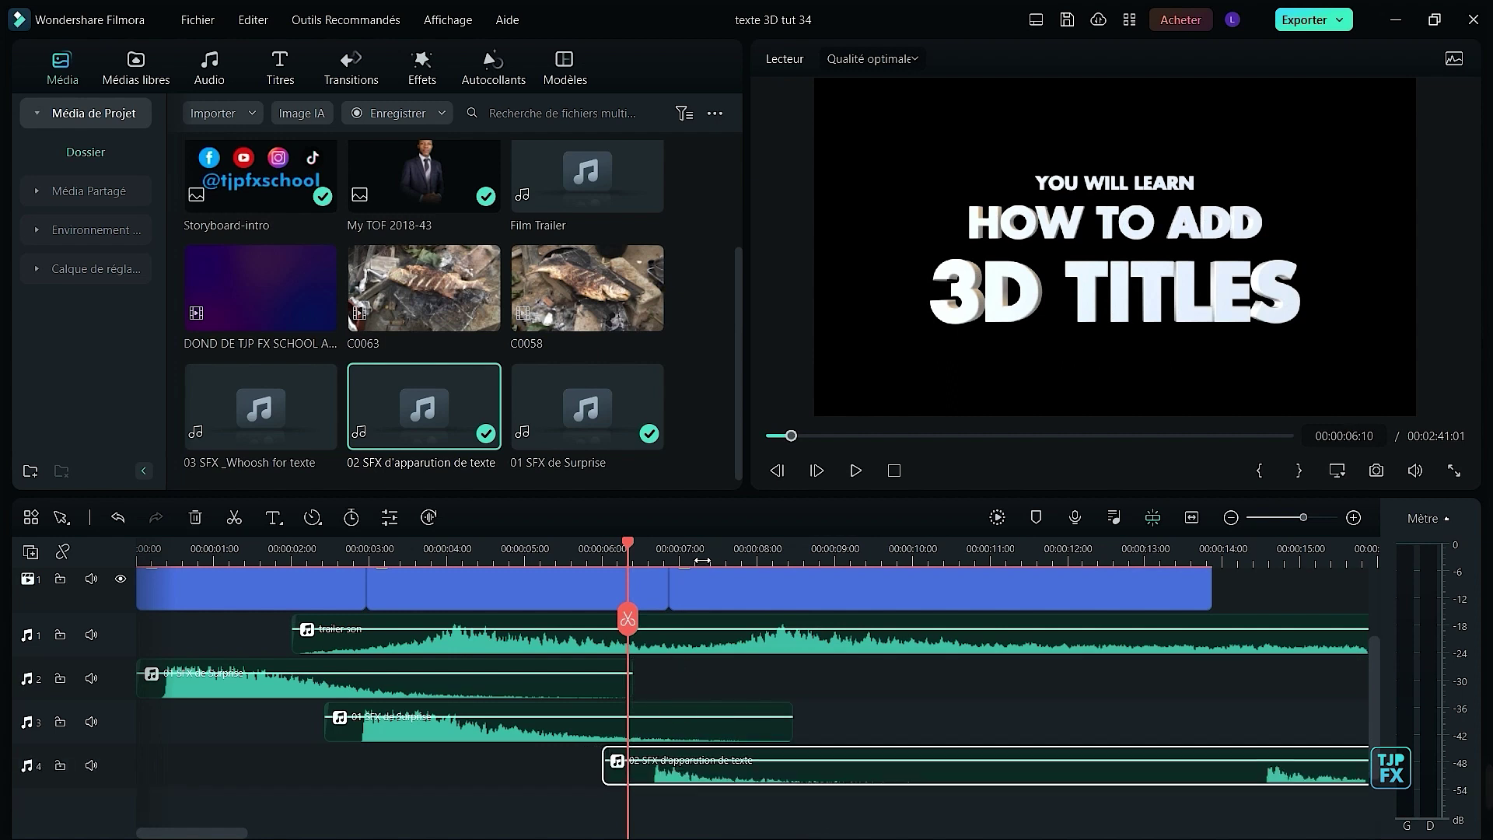
click(563, 547)
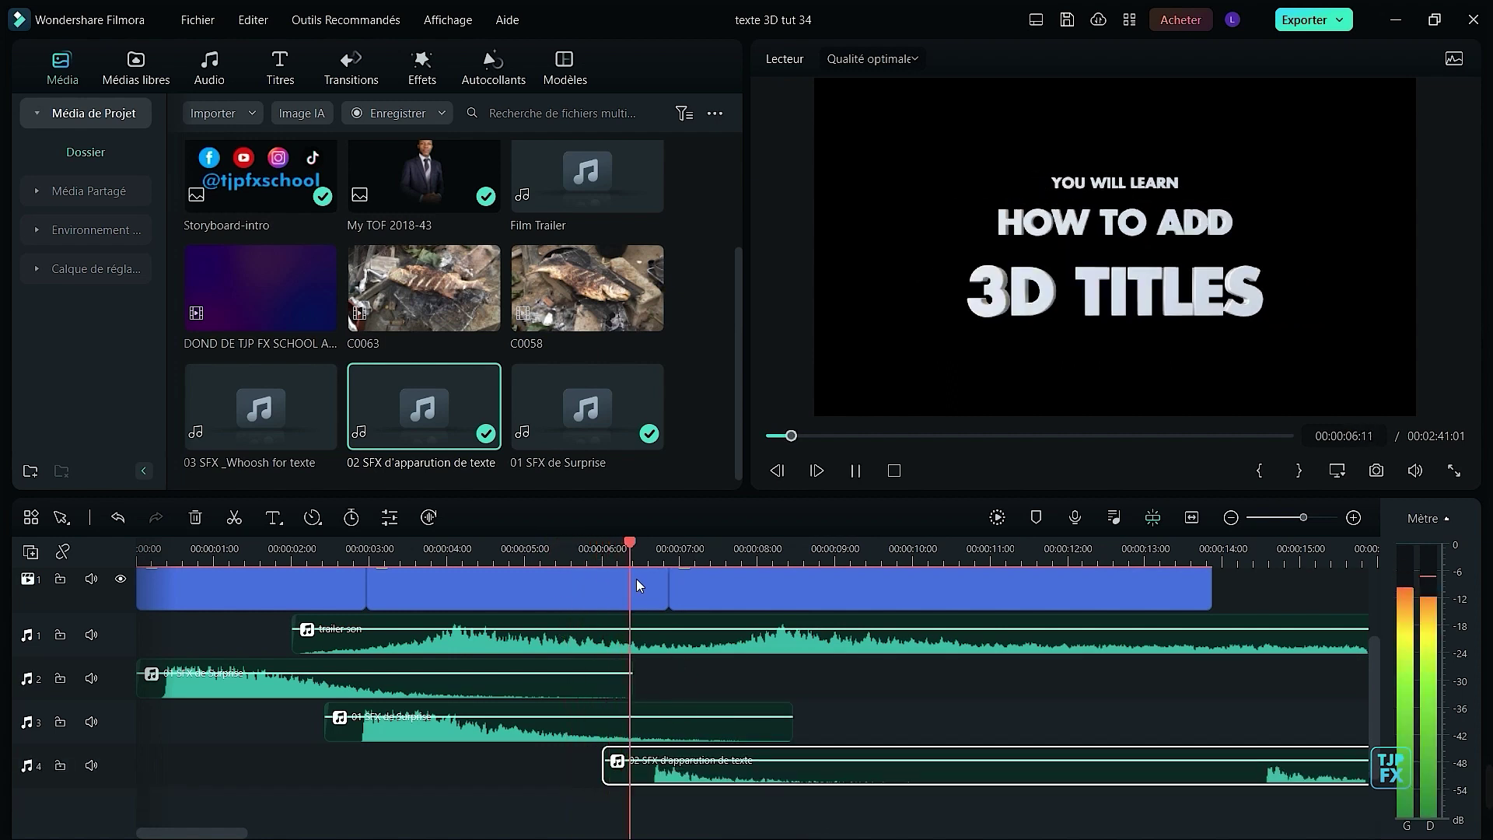
key(space)
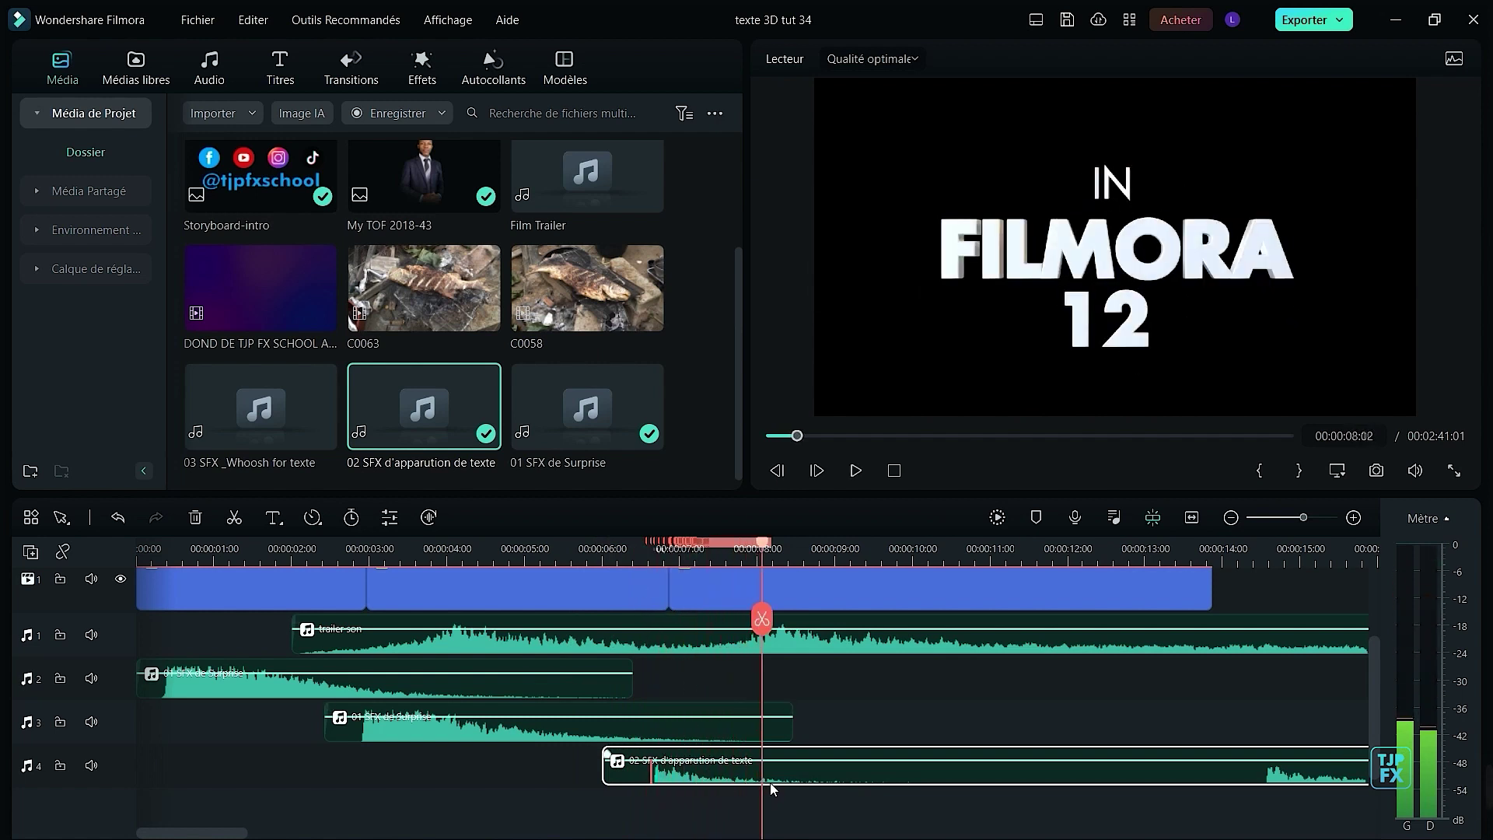
- Raise the volume of the "02 SFX d'apparution de texte" clip on the fourth audio track and save the project
drag(802, 772, 753, 780)
key(ctrl+s)
click(645, 543)
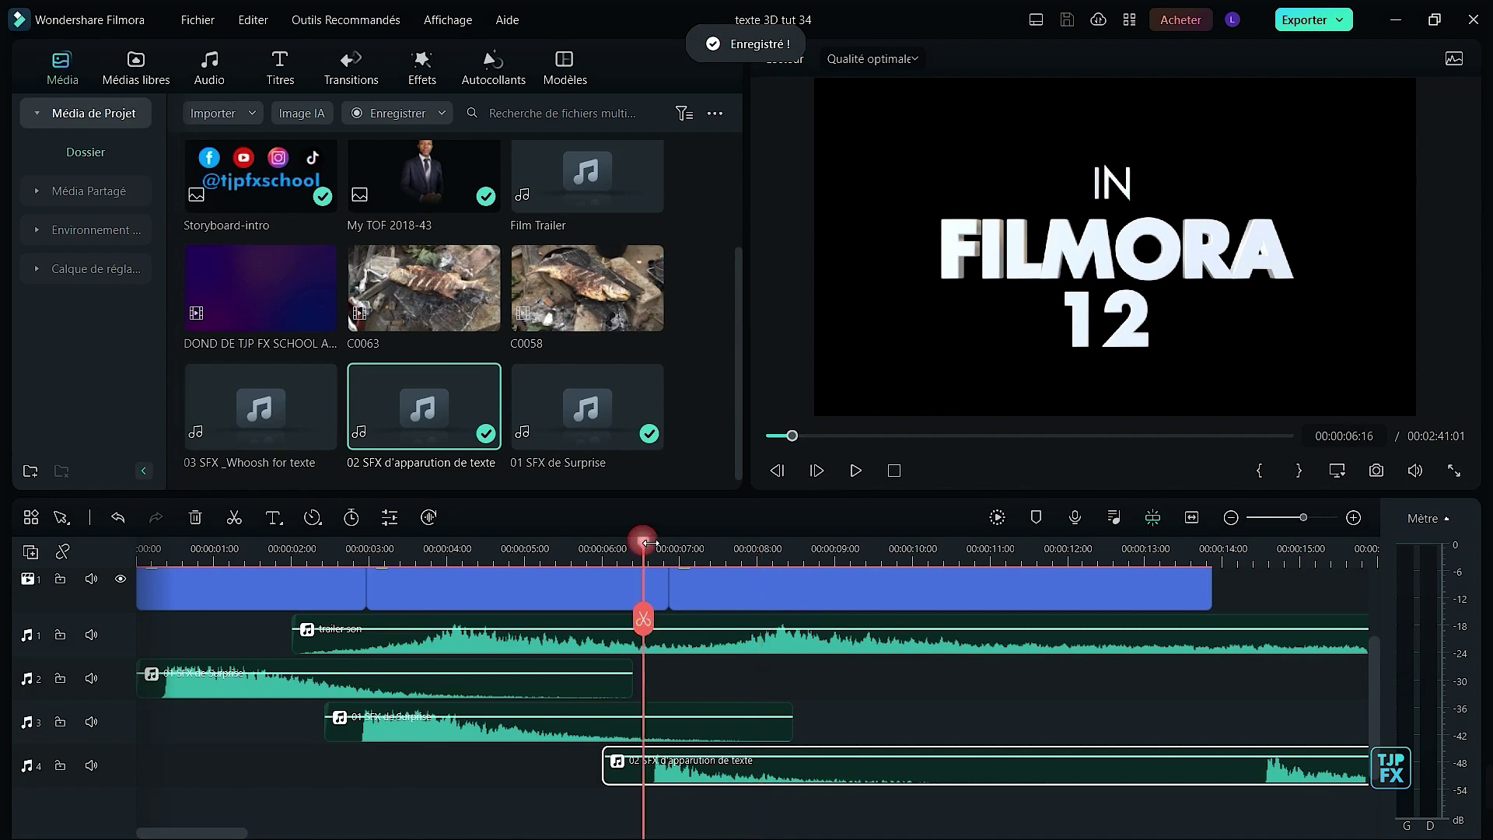
key(space)
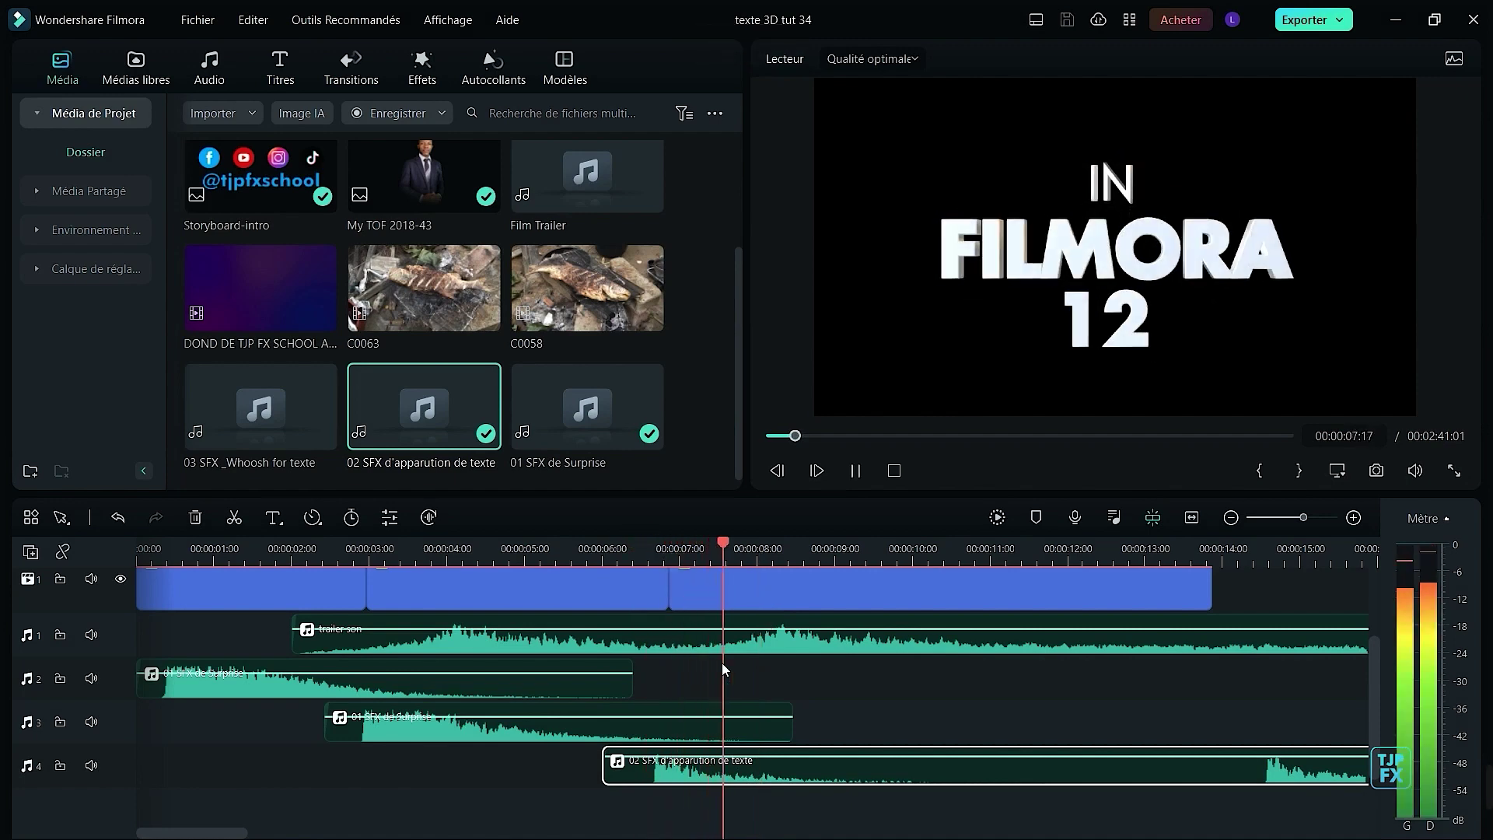
- Shift the "02 SFX d'apparution de texte" clip later on the fourth audio track so it starts at about 00:00:06:12
scroll(776, 768, up, 1)
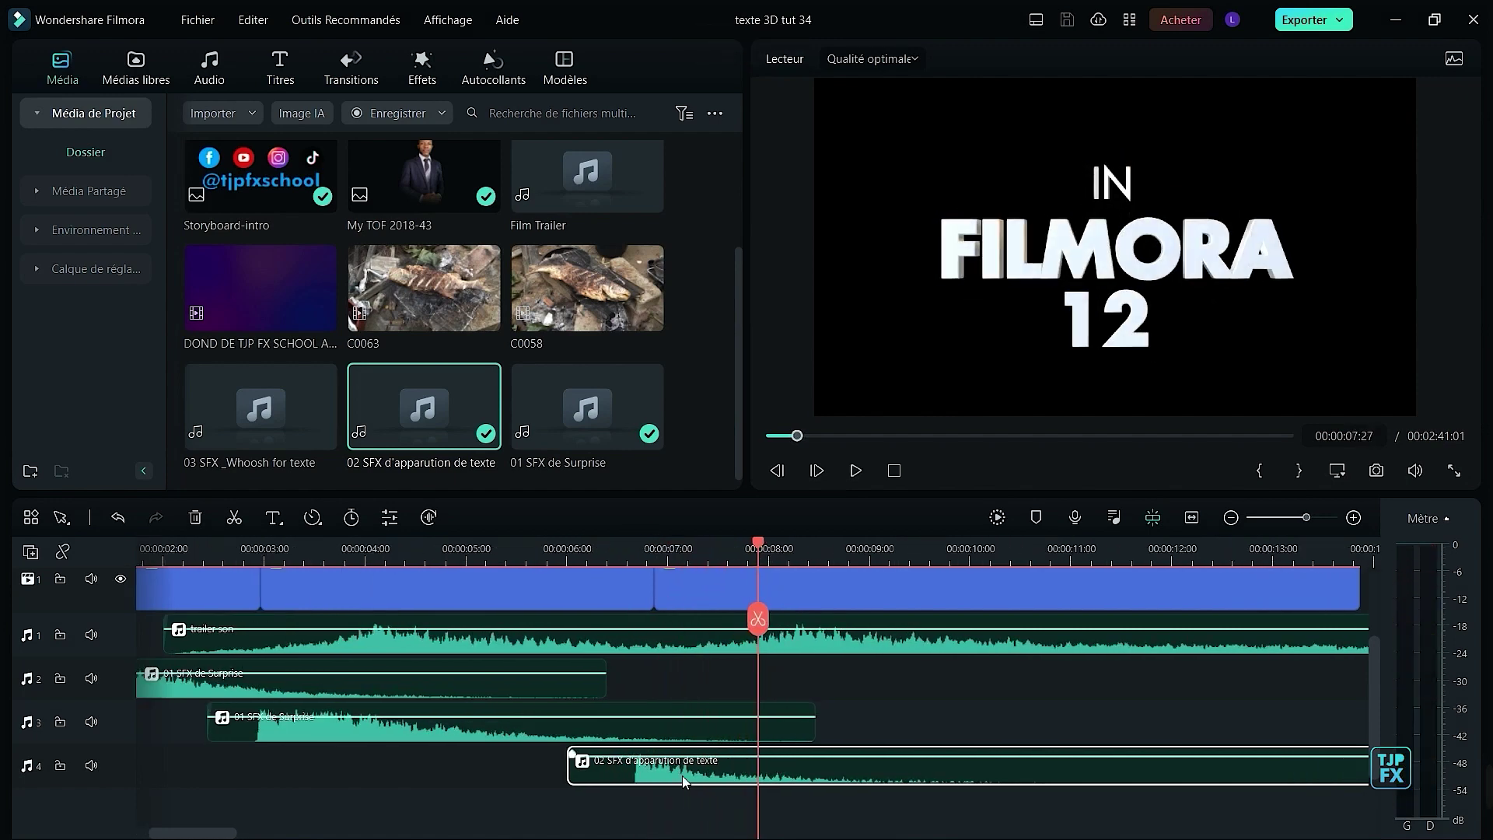
click(622, 549)
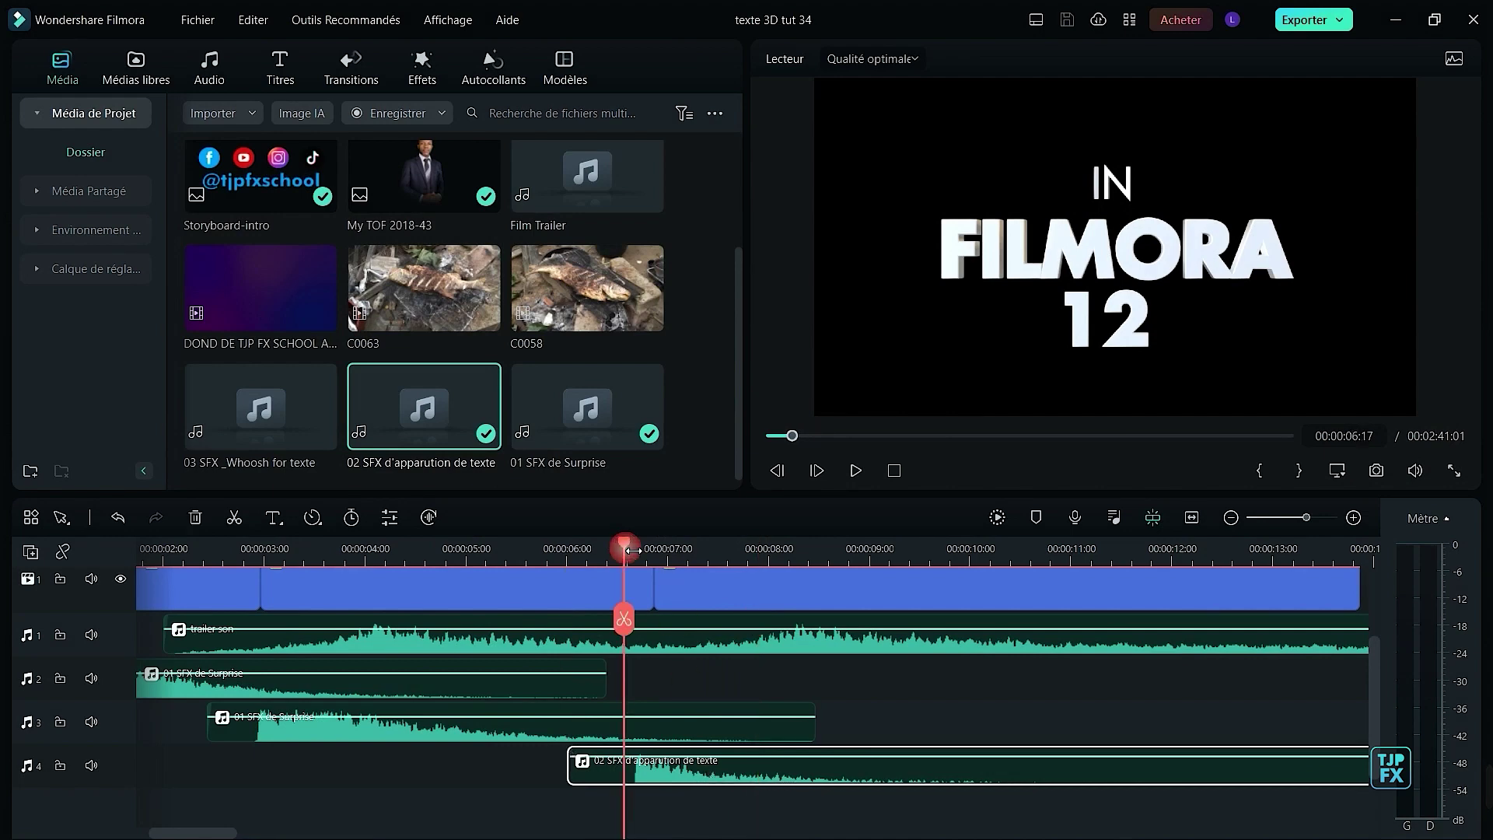
key(space)
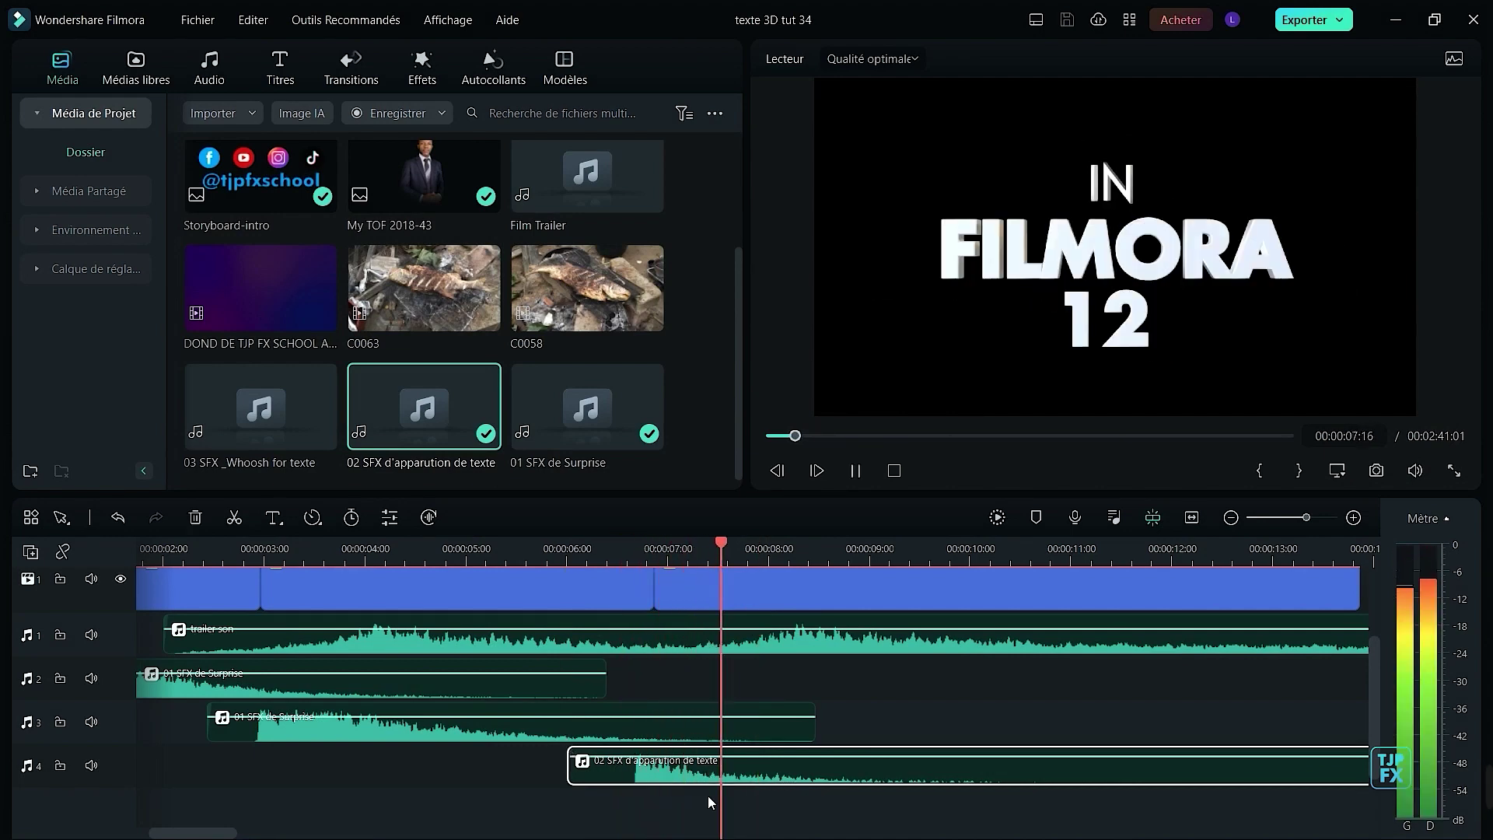
key(space)
drag(659, 774, 699, 775)
- Play back the timeline from 00:00:06:02 to check how the sound effect matches the "12 / FILMORA / IN" title
click(573, 549)
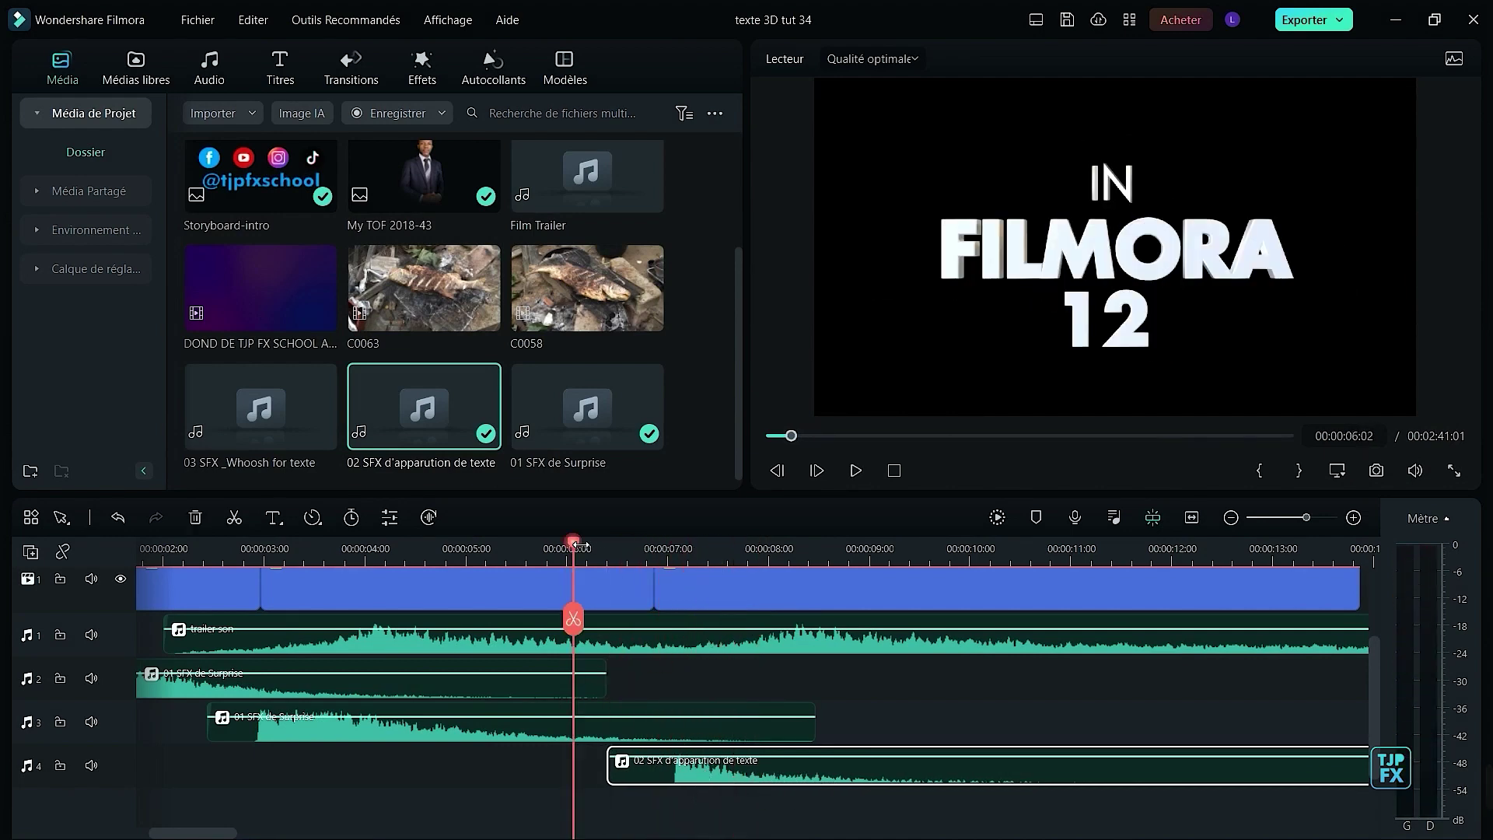
key(space)
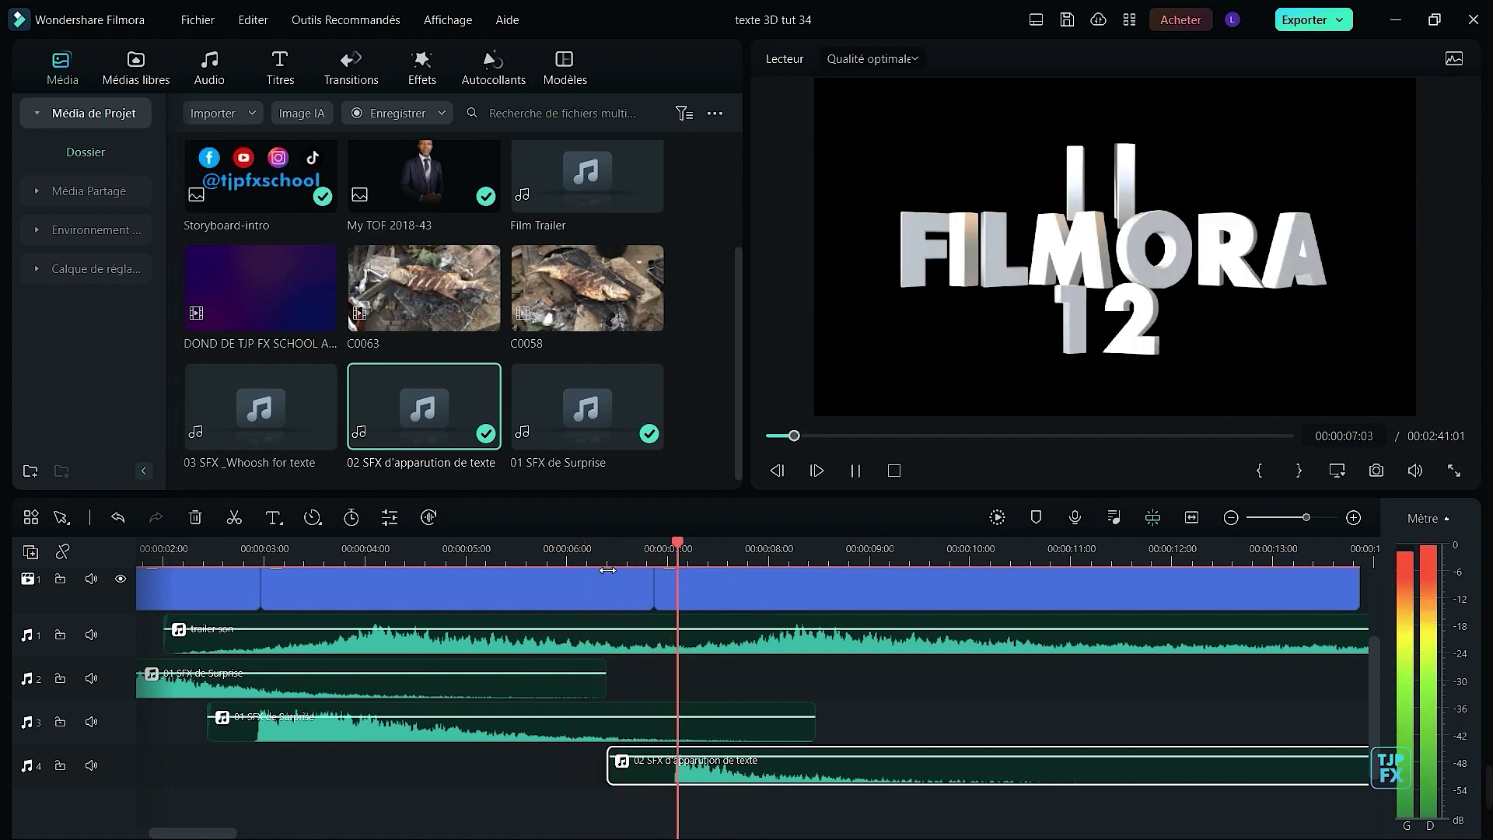
scroll(937, 739, right, 8)
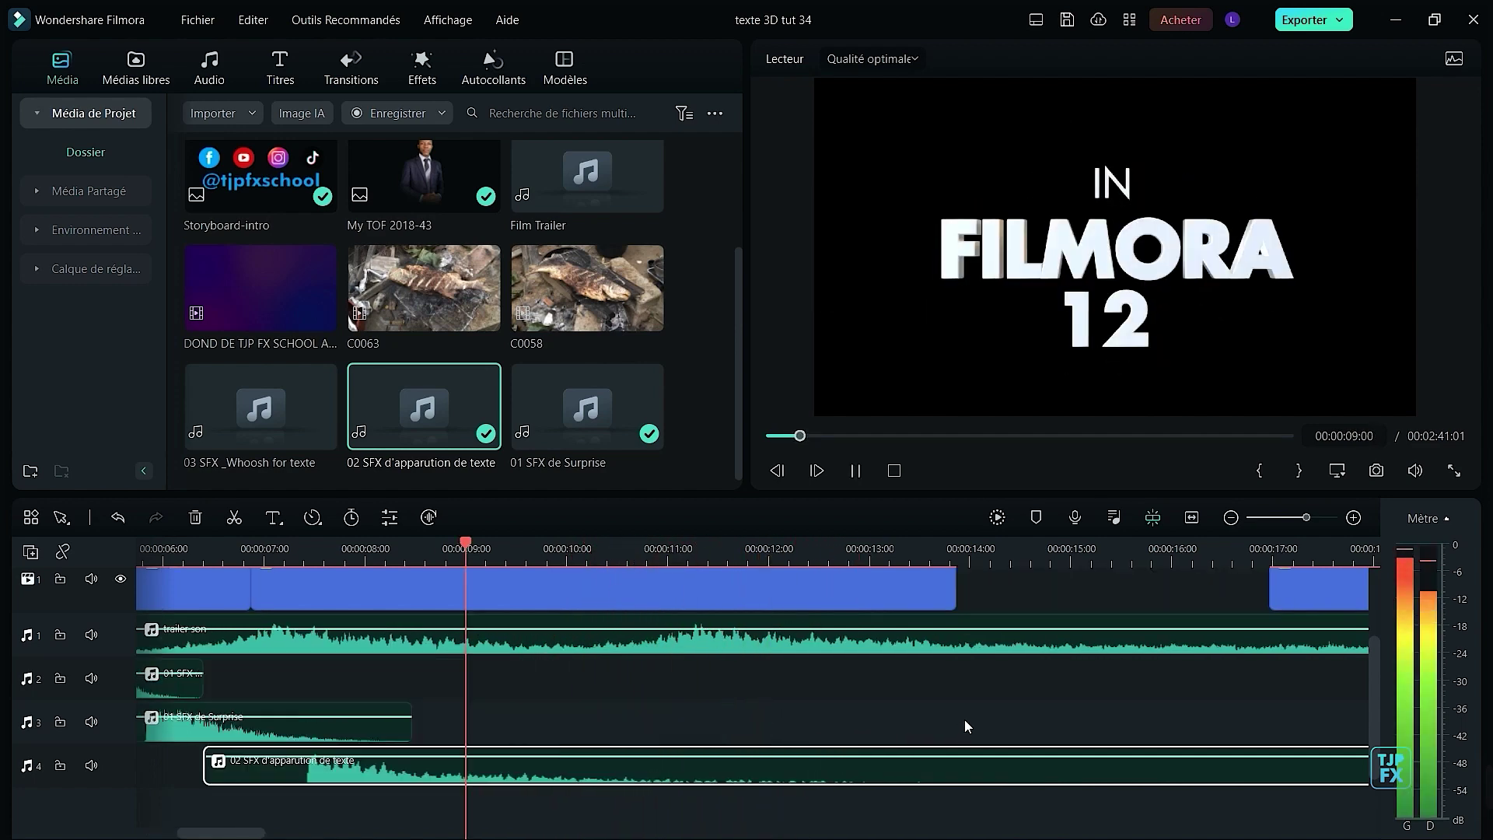
scroll(721, 675, right, 4)
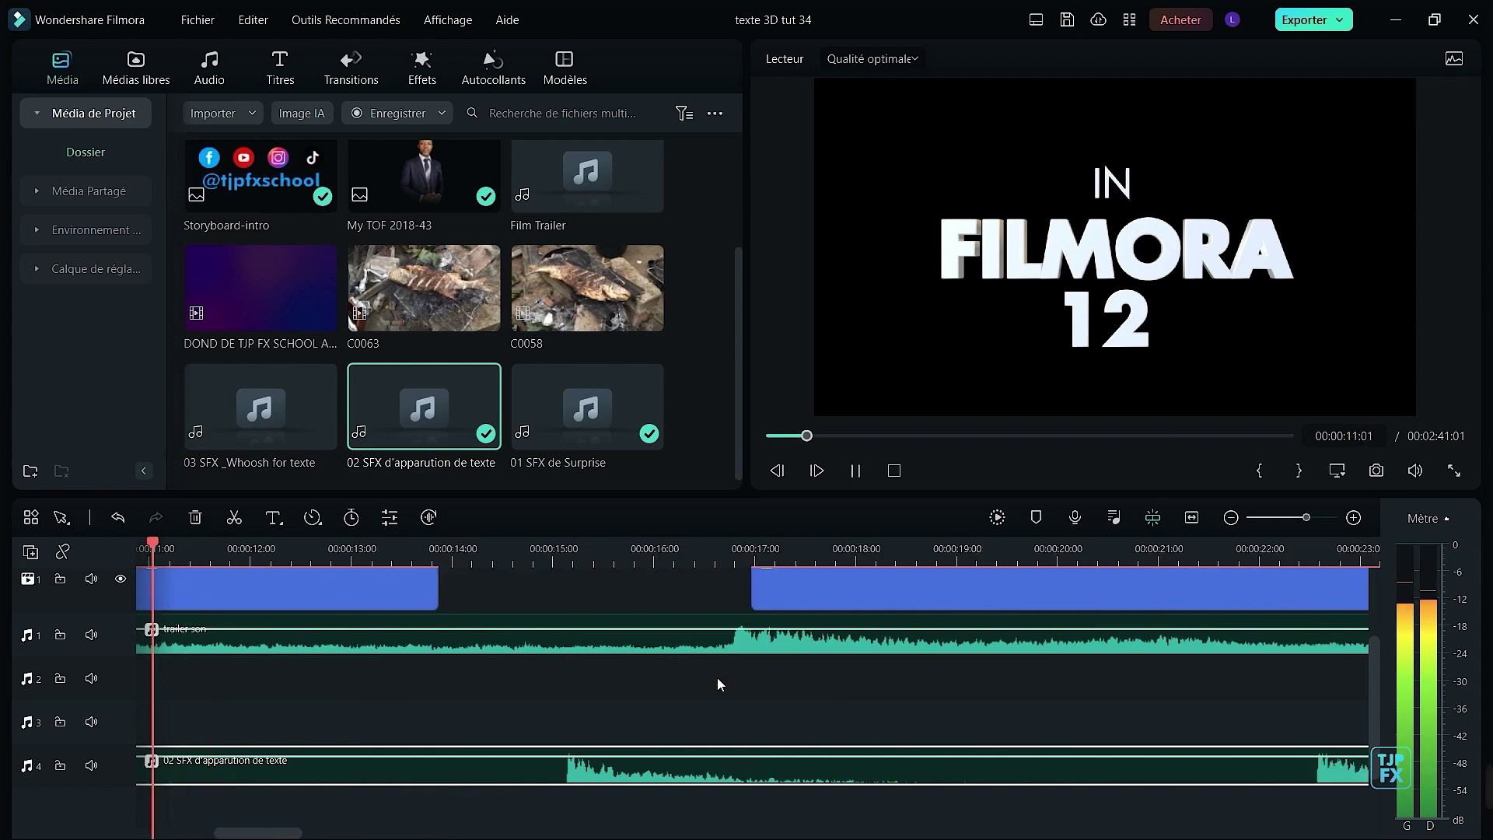
key(space)
- Split the "02 SFX d'apparution de texte" clip on the fourth audio track at 00:00:12:03 and delete the part after the cut
scroll(481, 664, up, 3)
scroll(480, 670, down, 3)
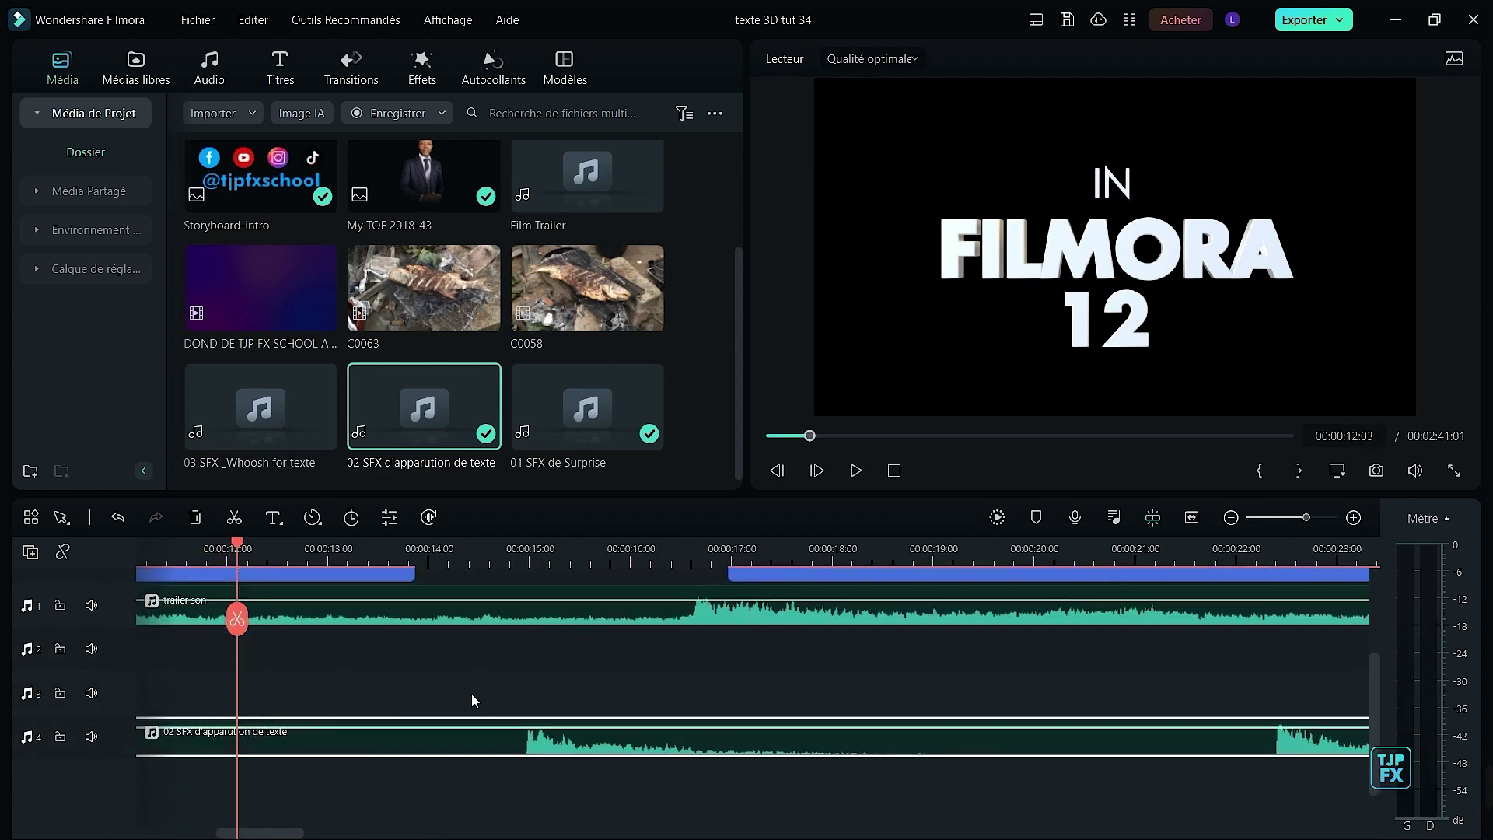
scroll(431, 678, down, 4)
scroll(801, 661, up, 3)
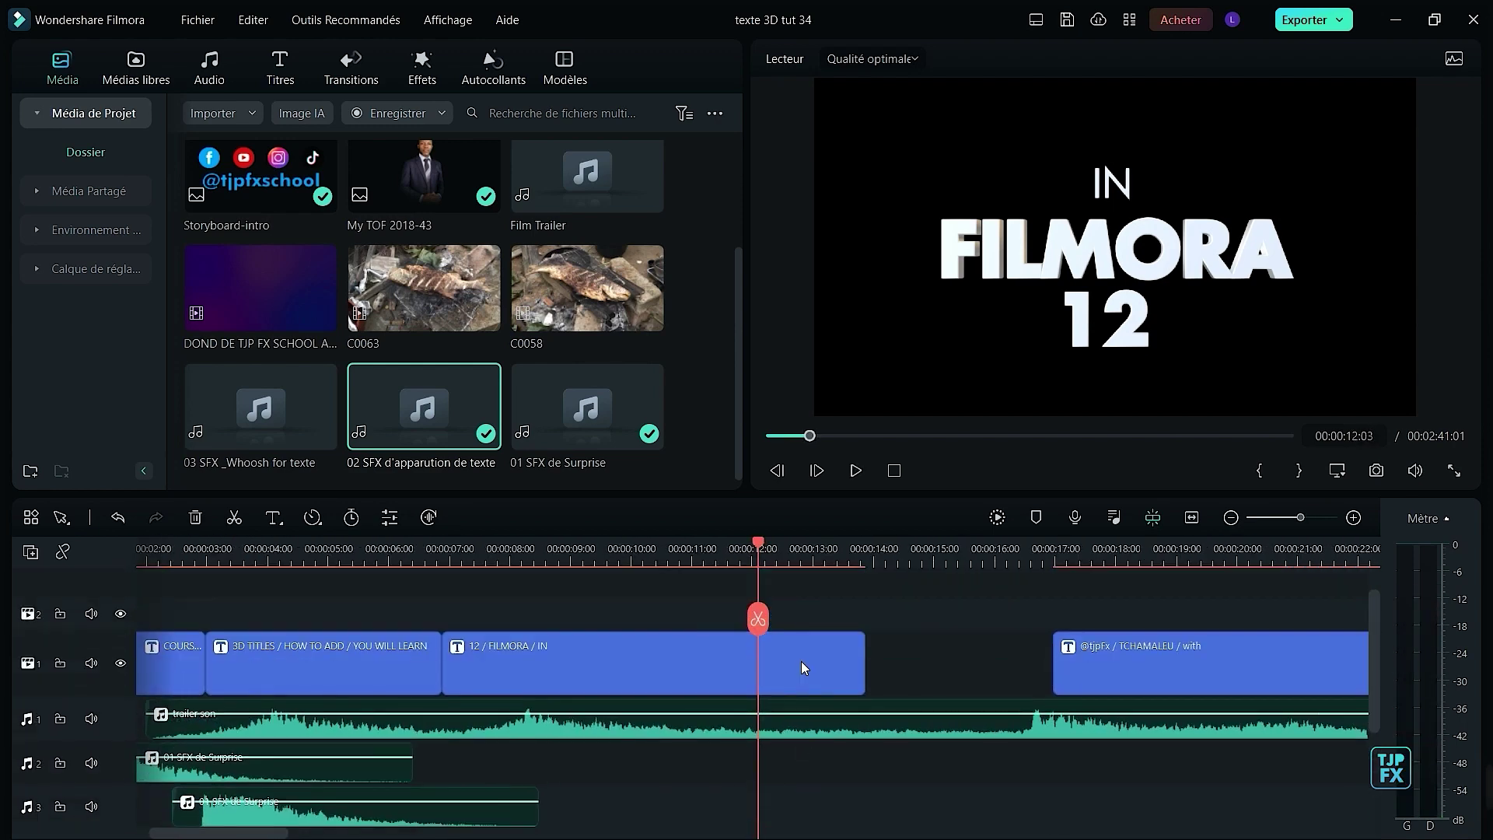
scroll(801, 661, down, 4)
scroll(796, 661, down, 3)
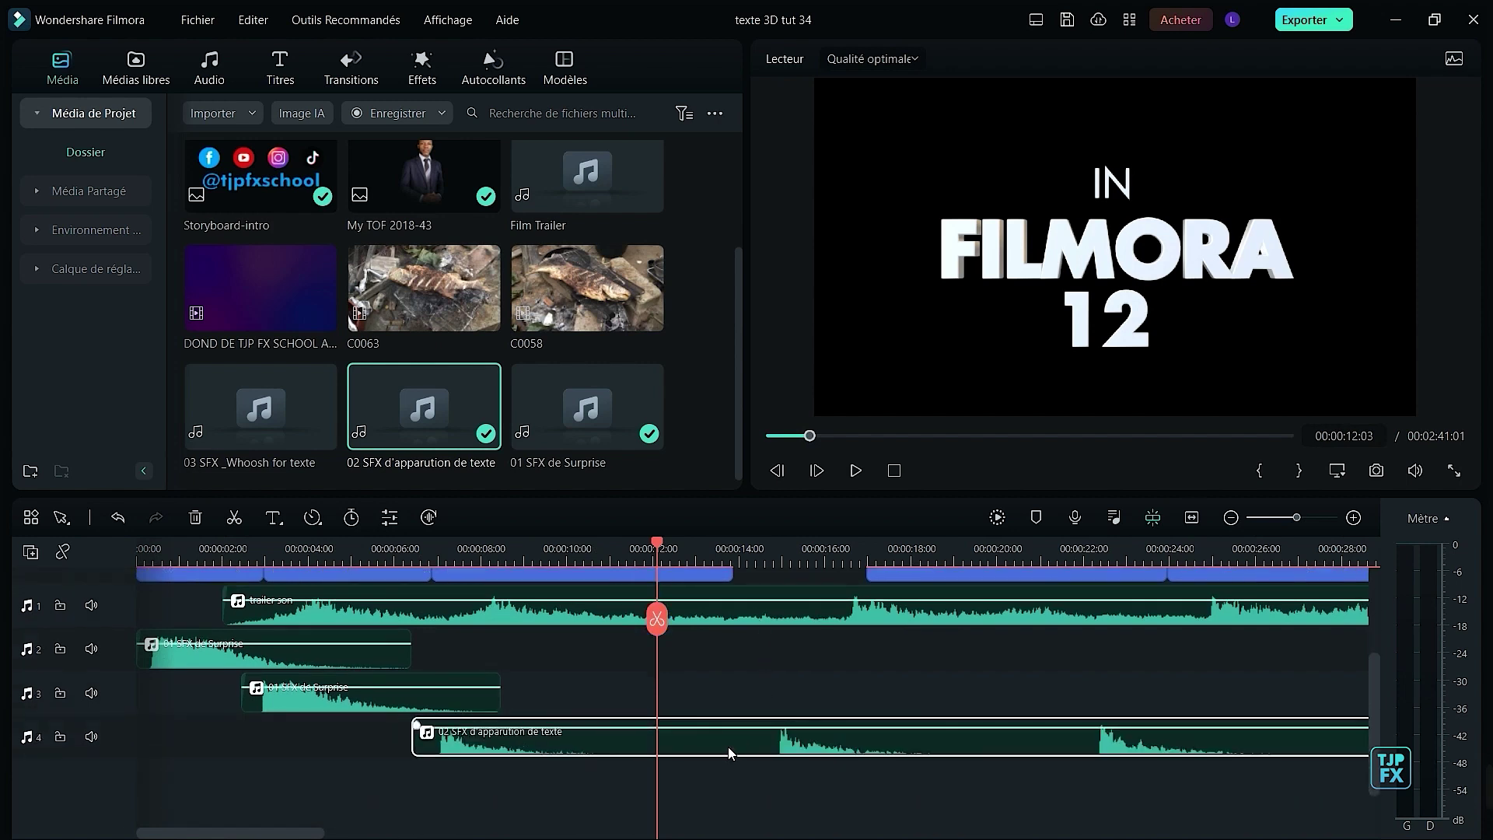
key(ctrl+b)
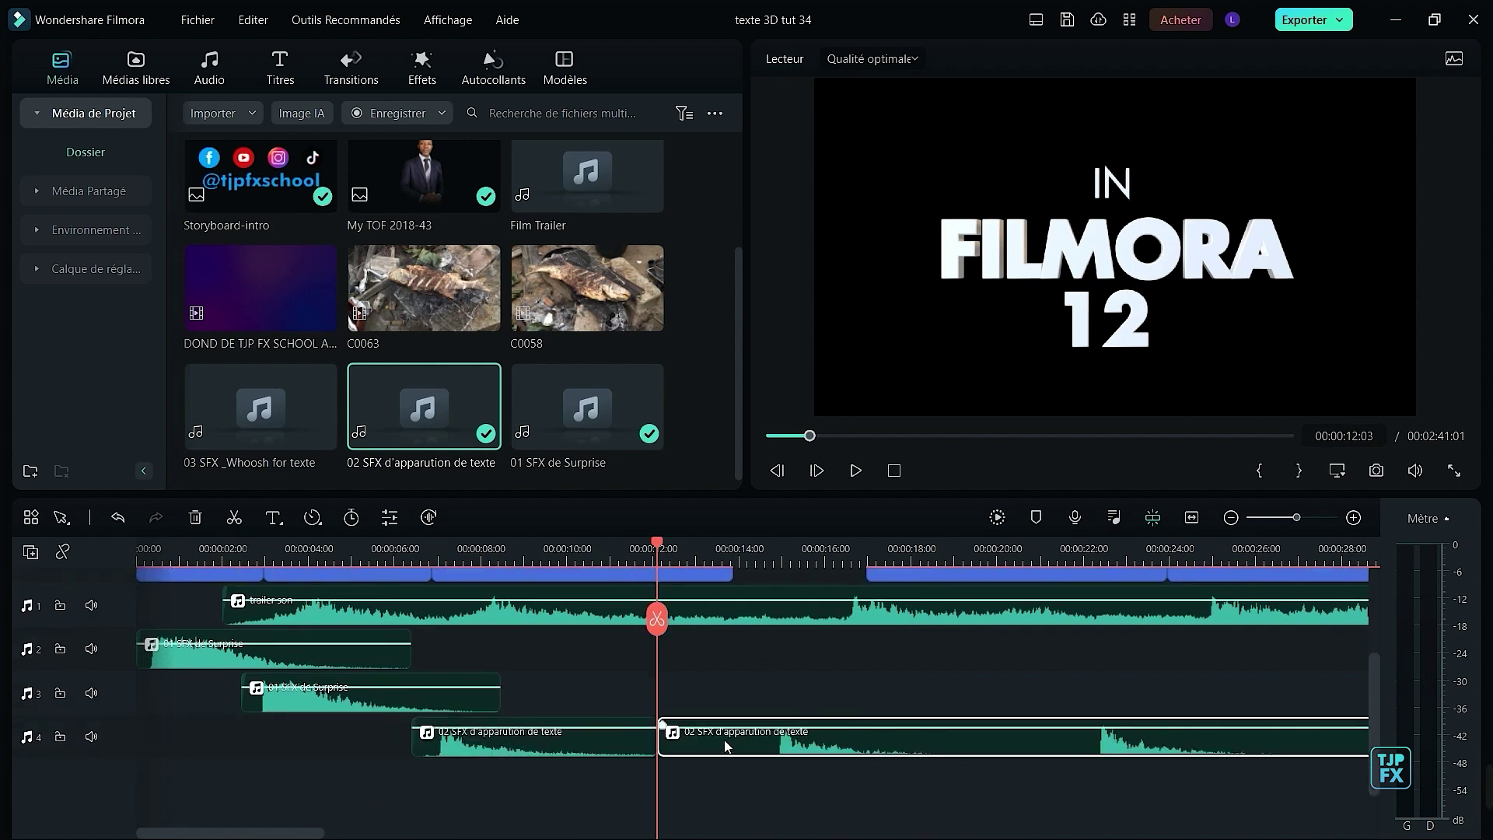
key(Delete)
- Preview the whole title sequence in full screen from the beginning of the timeline
scroll(747, 707, up, 2)
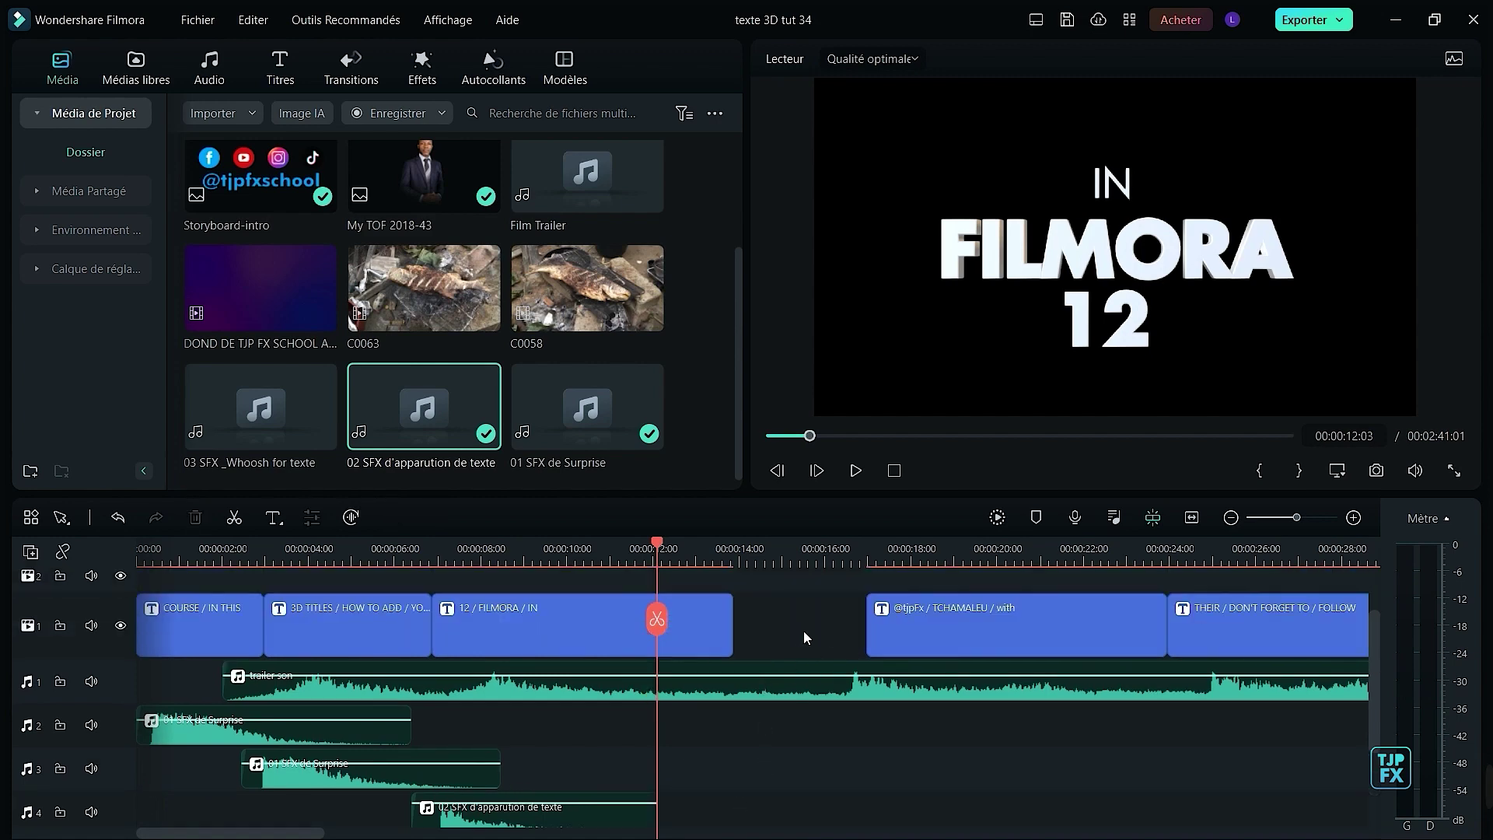
click(894, 470)
click(856, 470)
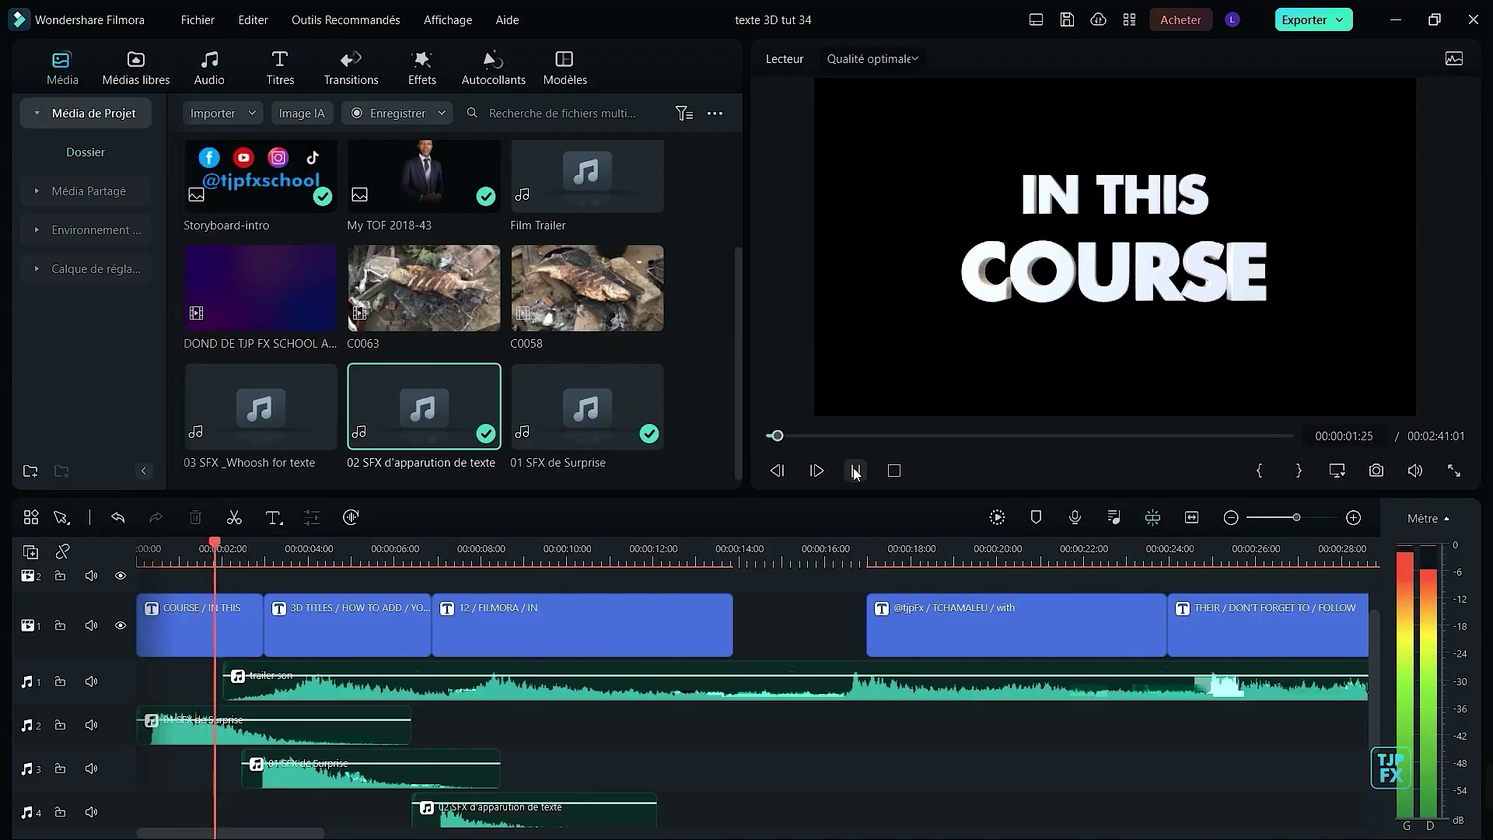
key(alt+Return)
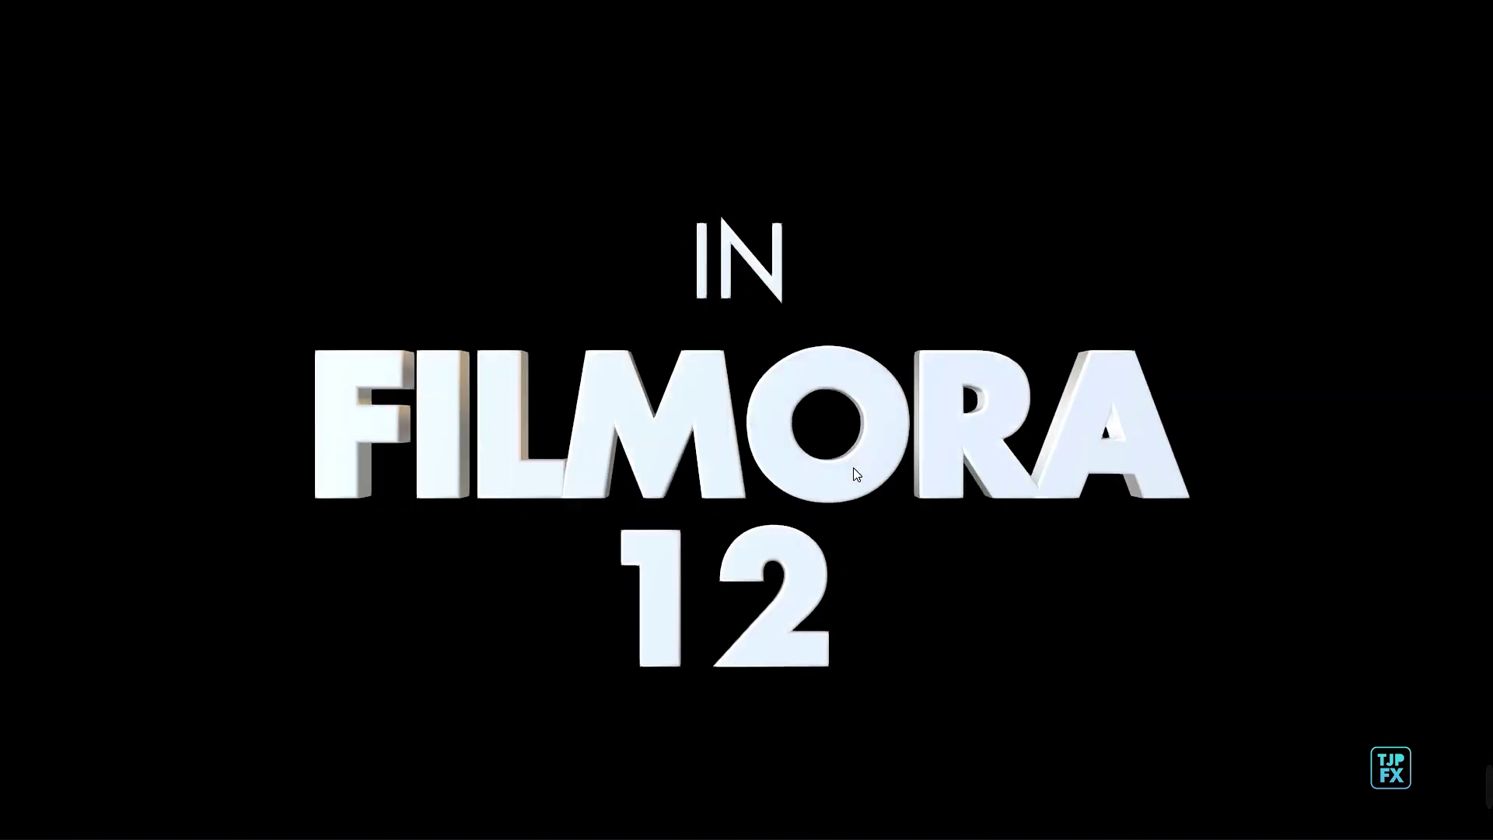
key(Escape)
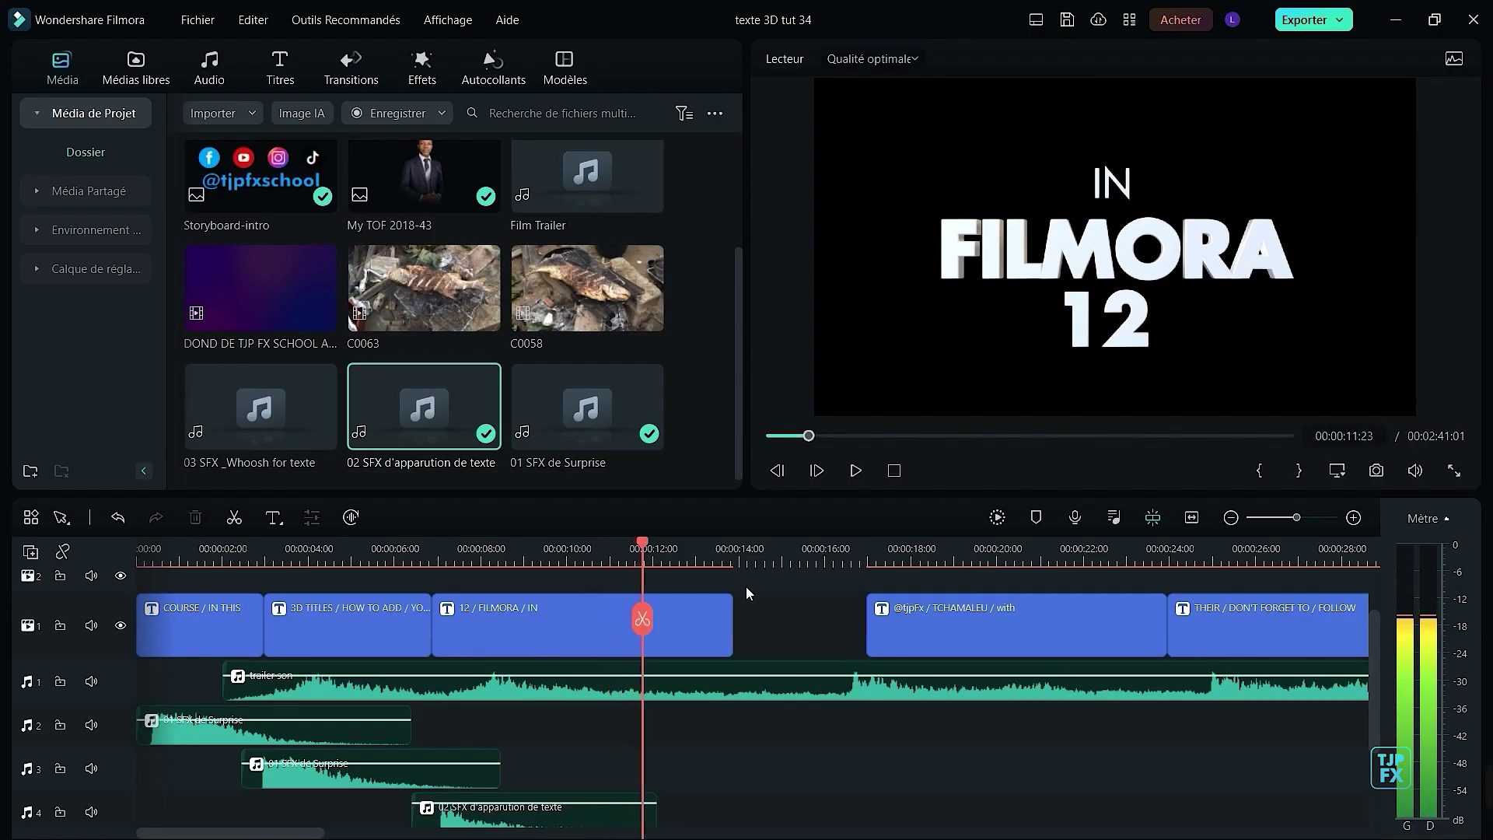
- Stop the preview and save the project
key(space)
mouse_move(563, 567)
mouse_down()
mouse_move(544, 566)
mouse_move(560, 571)
mouse_up()
key(ctrl+s)
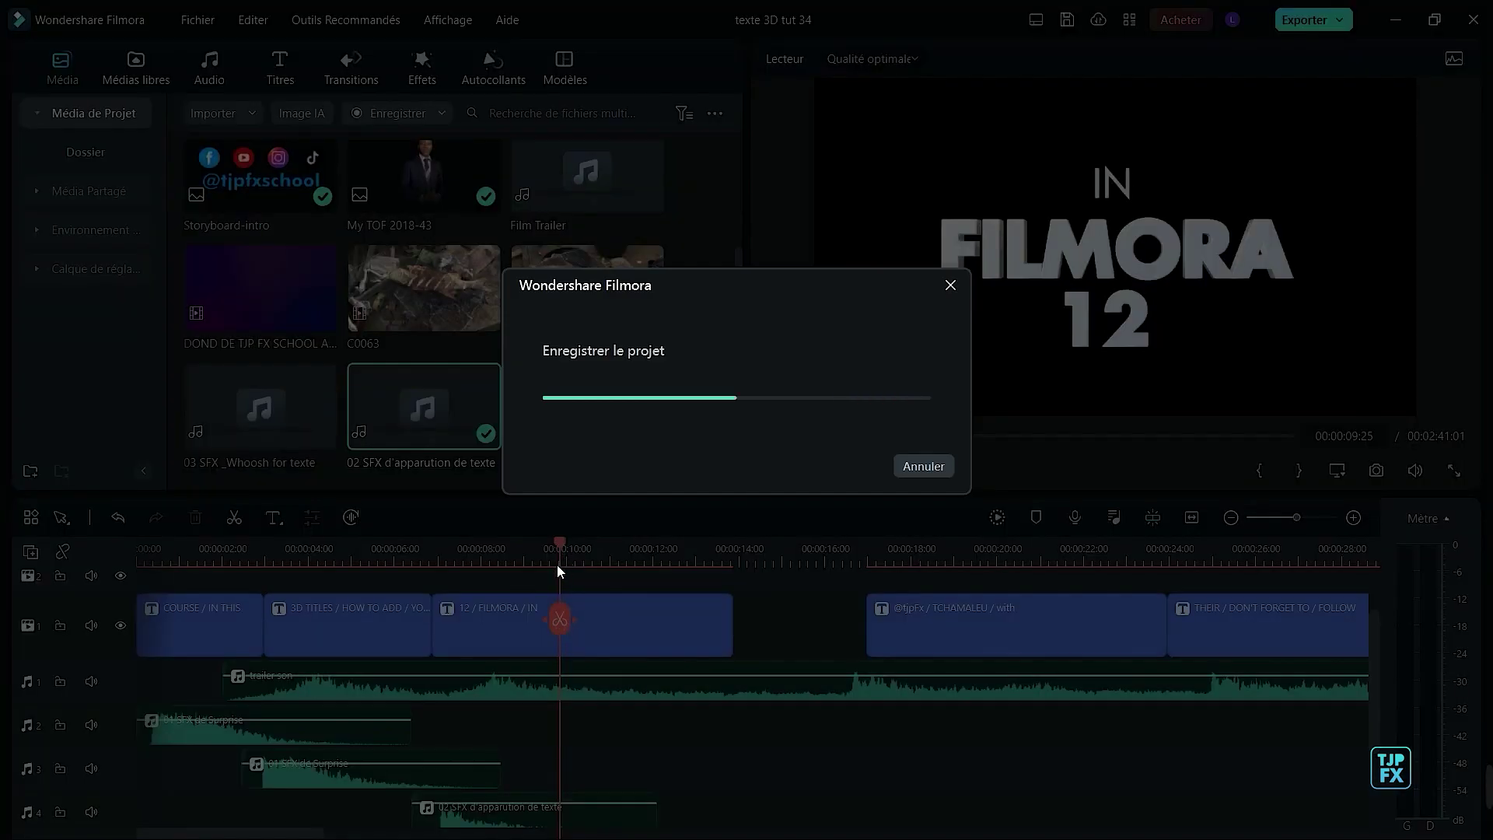
- Keyframe the scale of the "12 / FILMORA / IN" title from 100% at 00:00:09:29 down to about 27% at 00:00:11:08
click(509, 542)
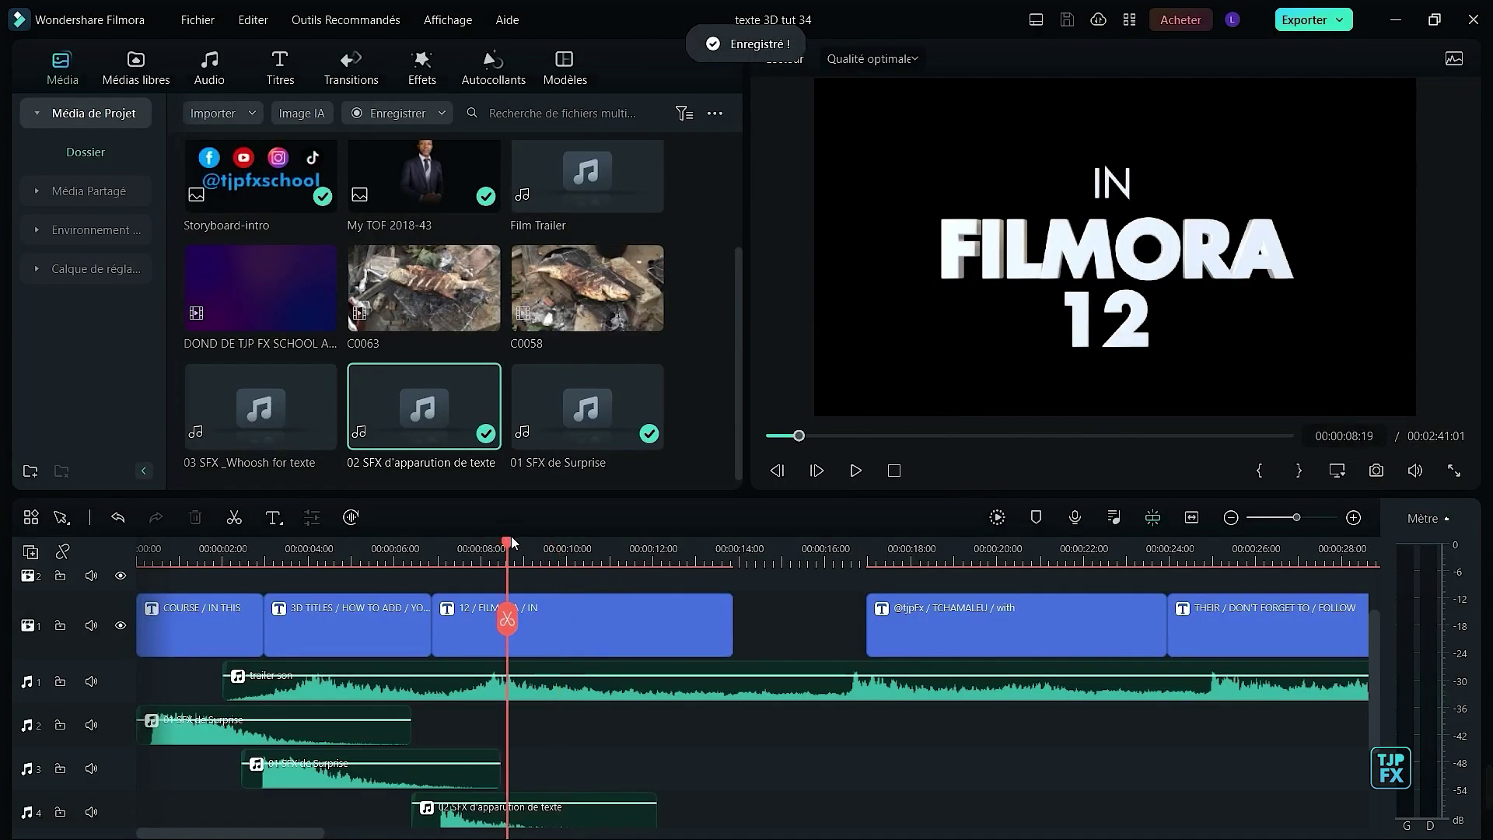
scroll(564, 558, up, 2)
drag(513, 619, 583, 619)
click(659, 621)
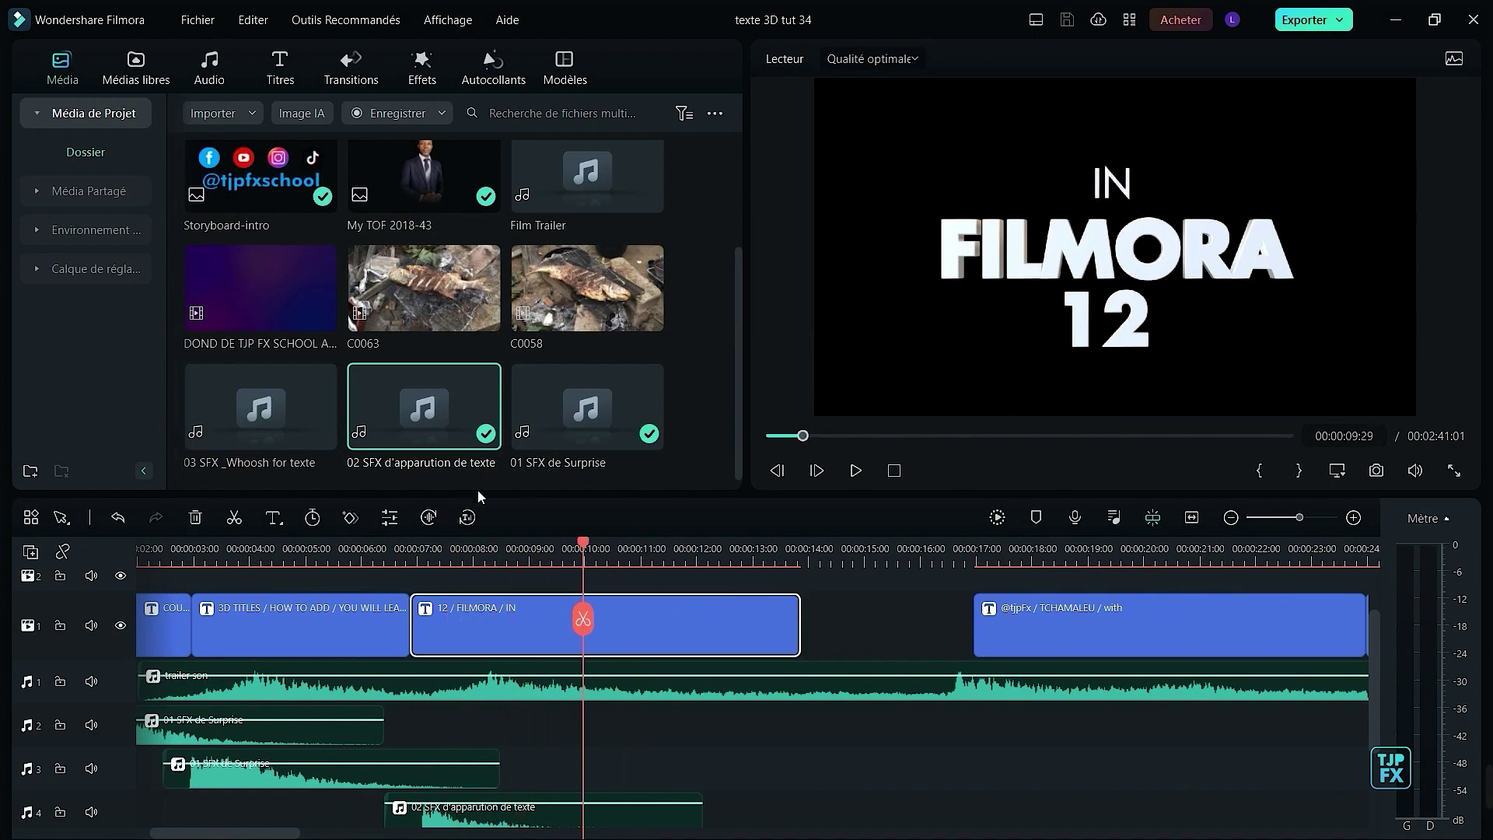
click(388, 521)
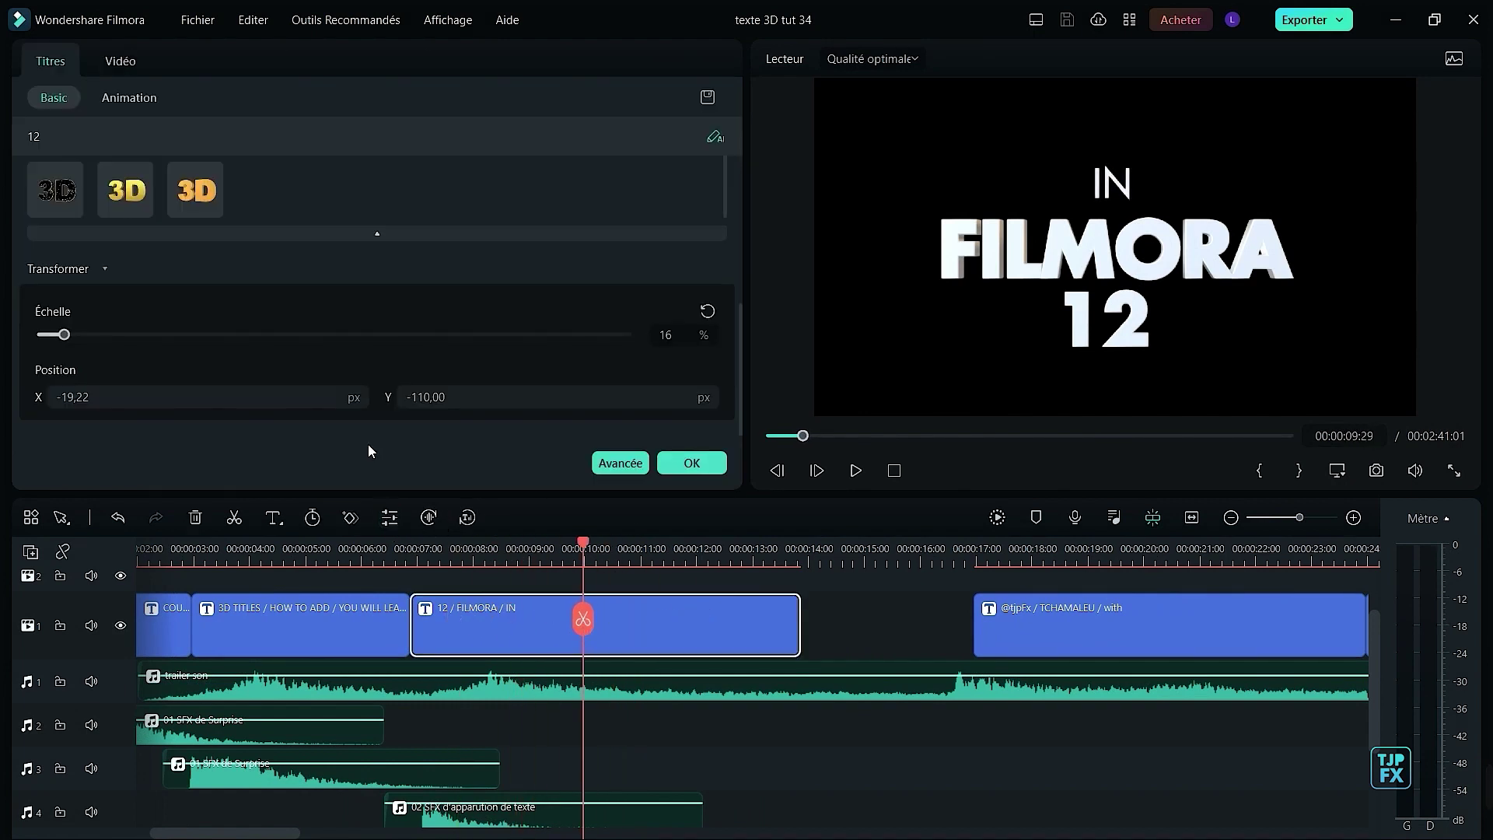
click(113, 67)
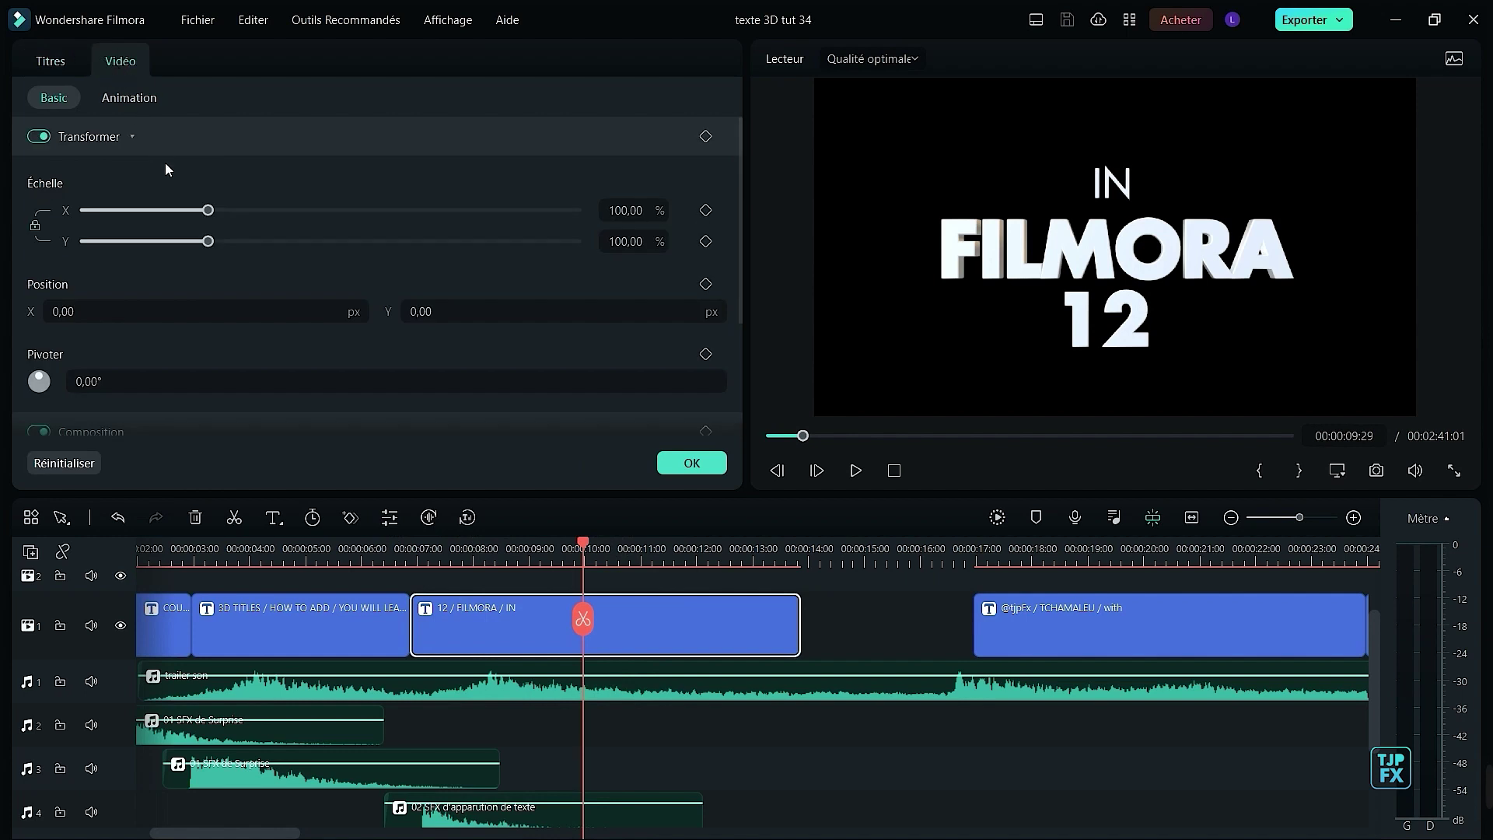
click(706, 210)
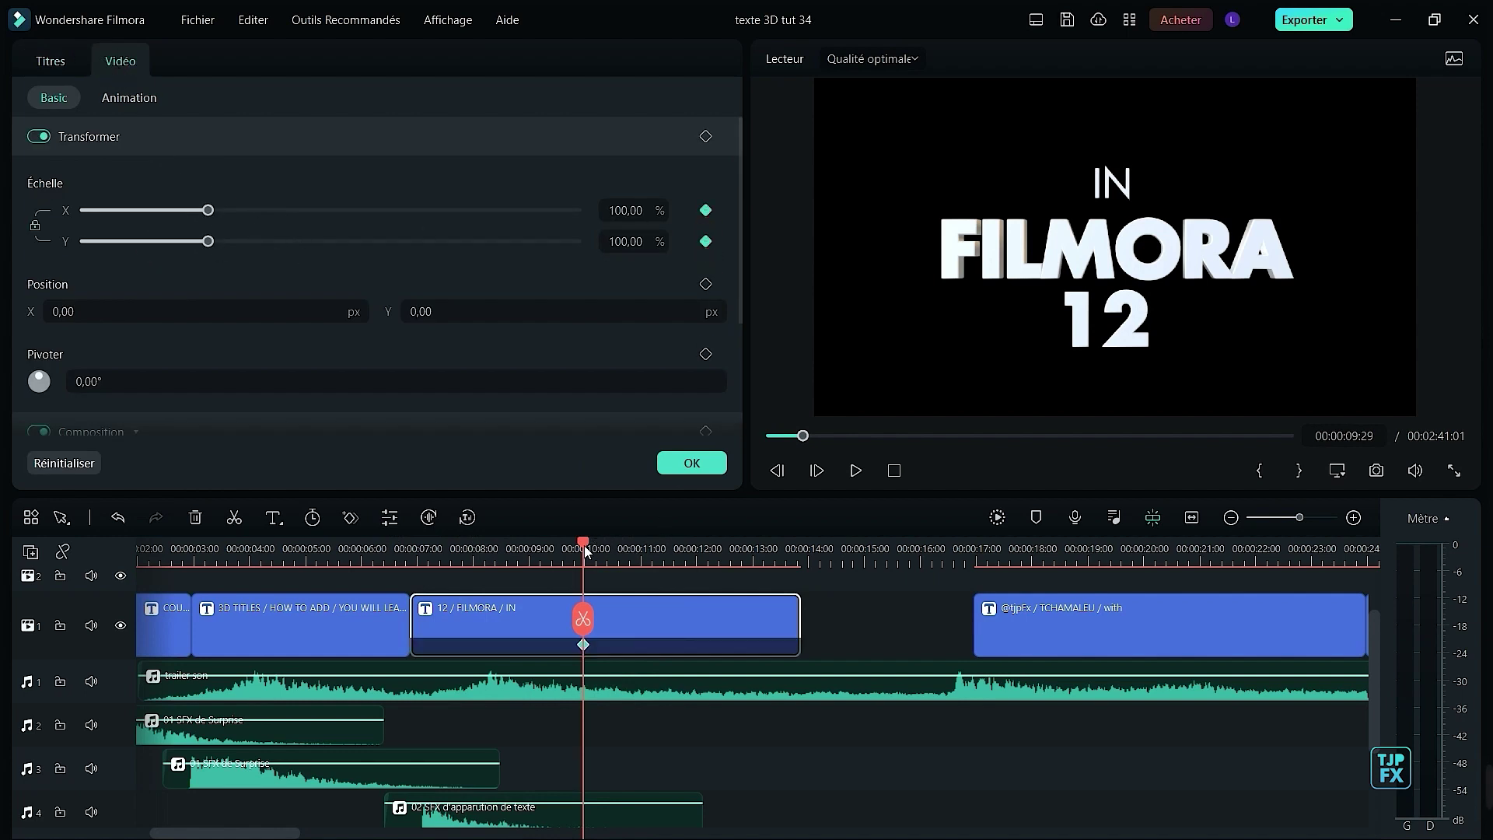
drag(584, 544, 655, 558)
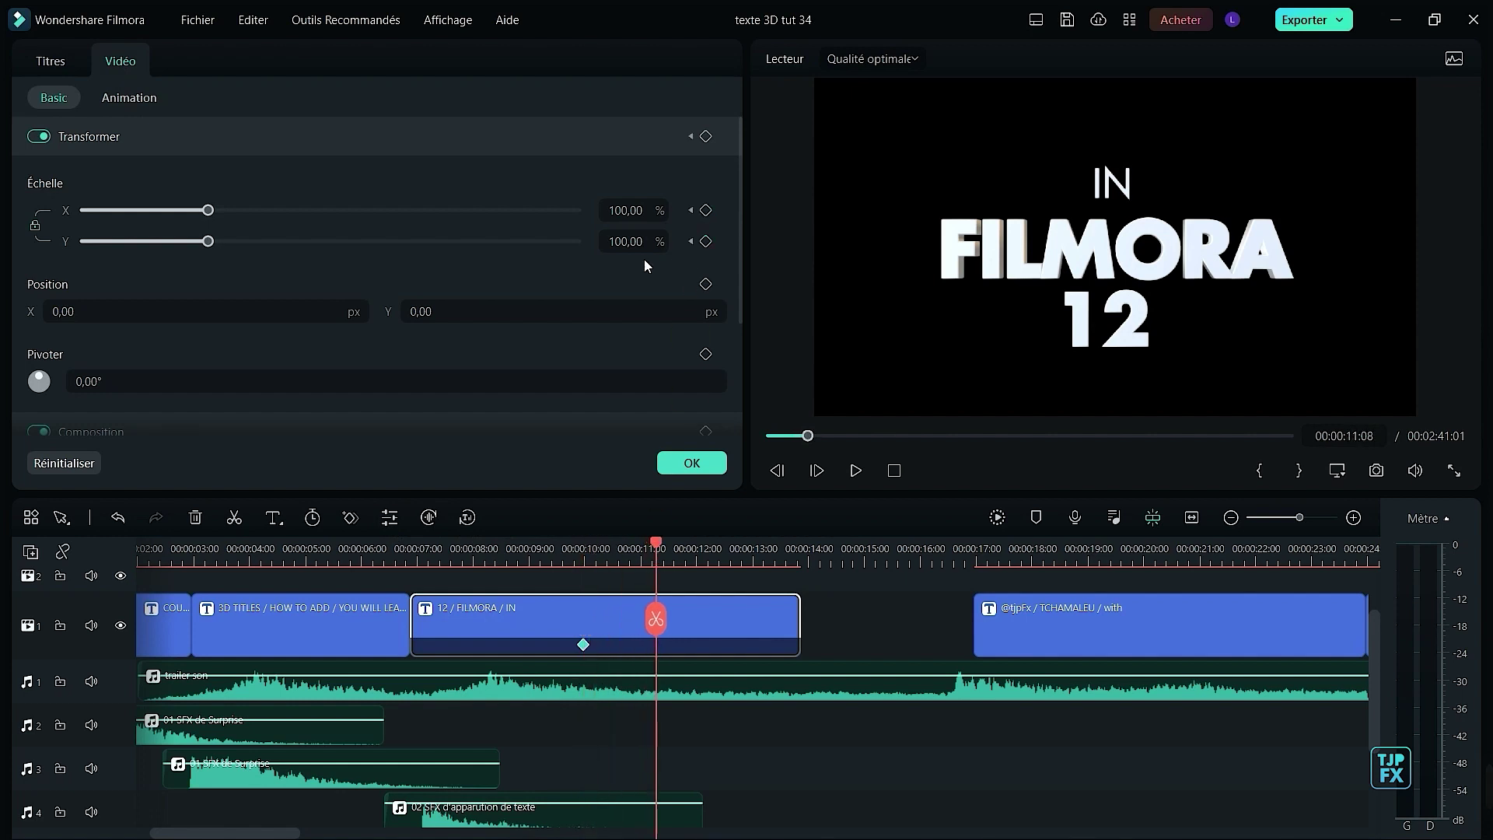
drag(208, 210, 119, 216)
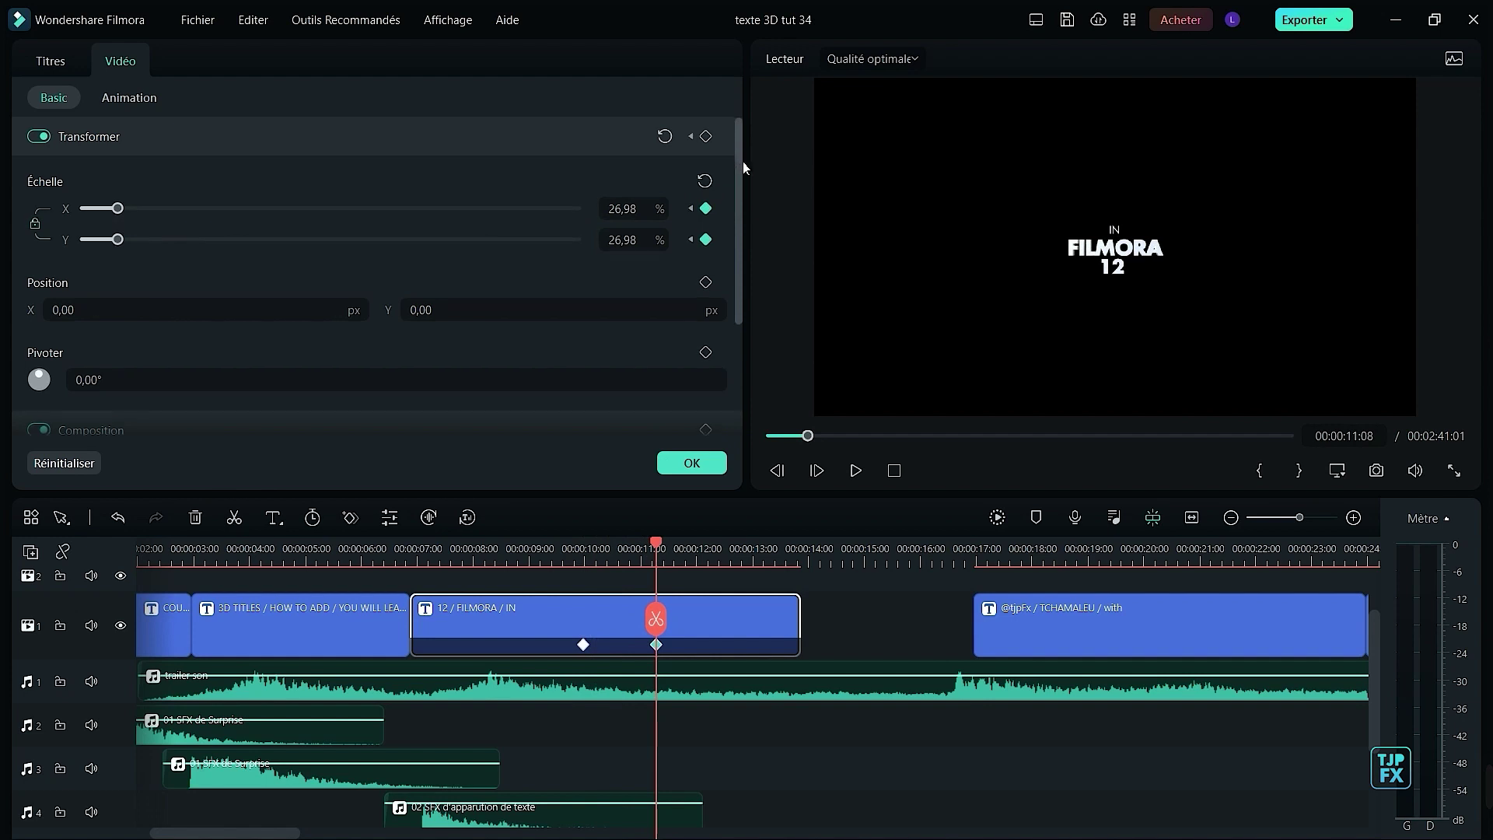
- Keyframe the opacity of the "12 / FILMORA / IN" title from 100% at 00:00:09:29 to 0% at 00:00:11:08
drag(739, 162, 748, 291)
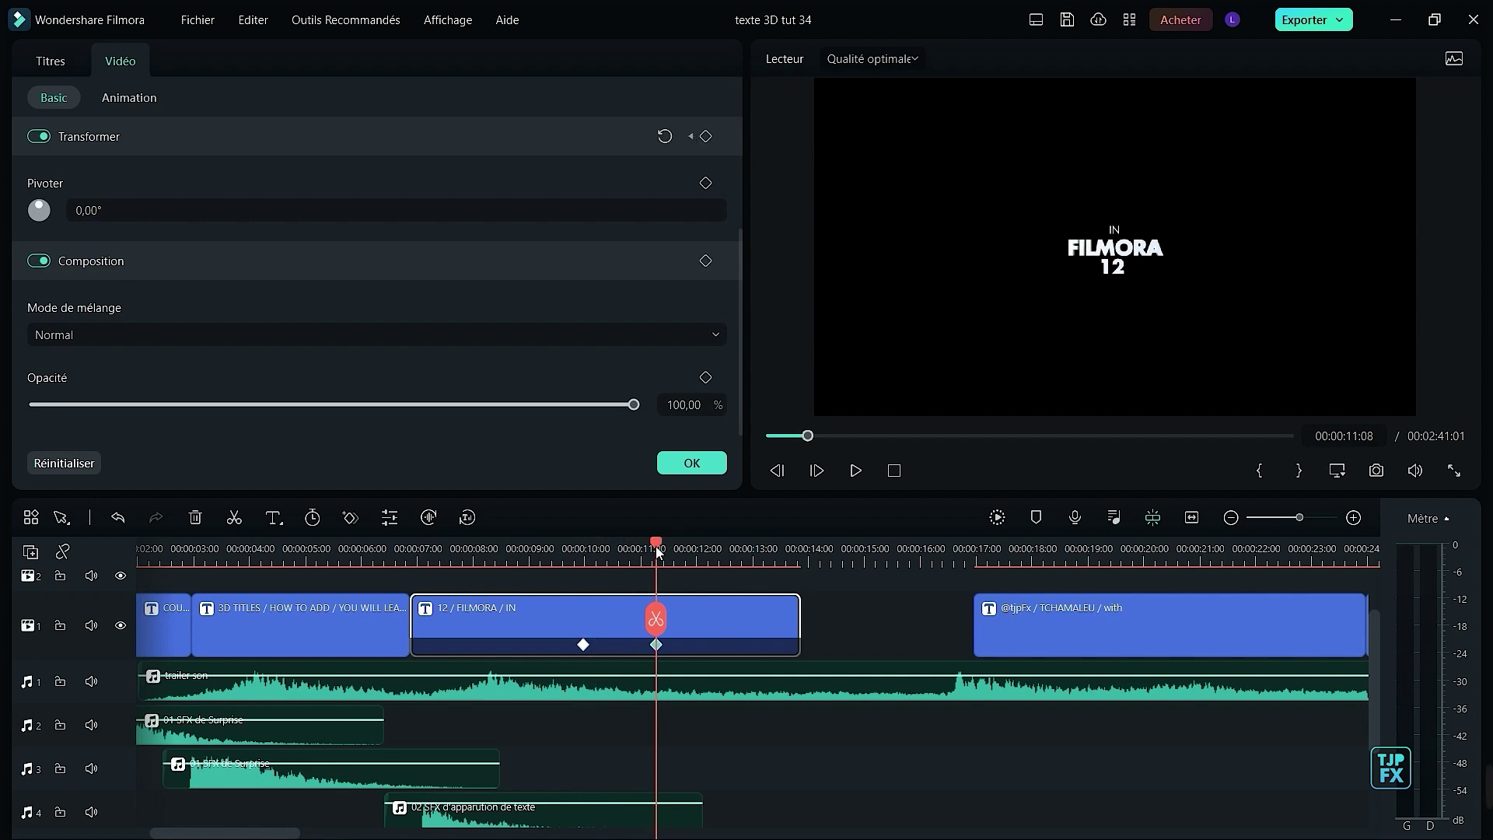
drag(655, 546, 604, 574)
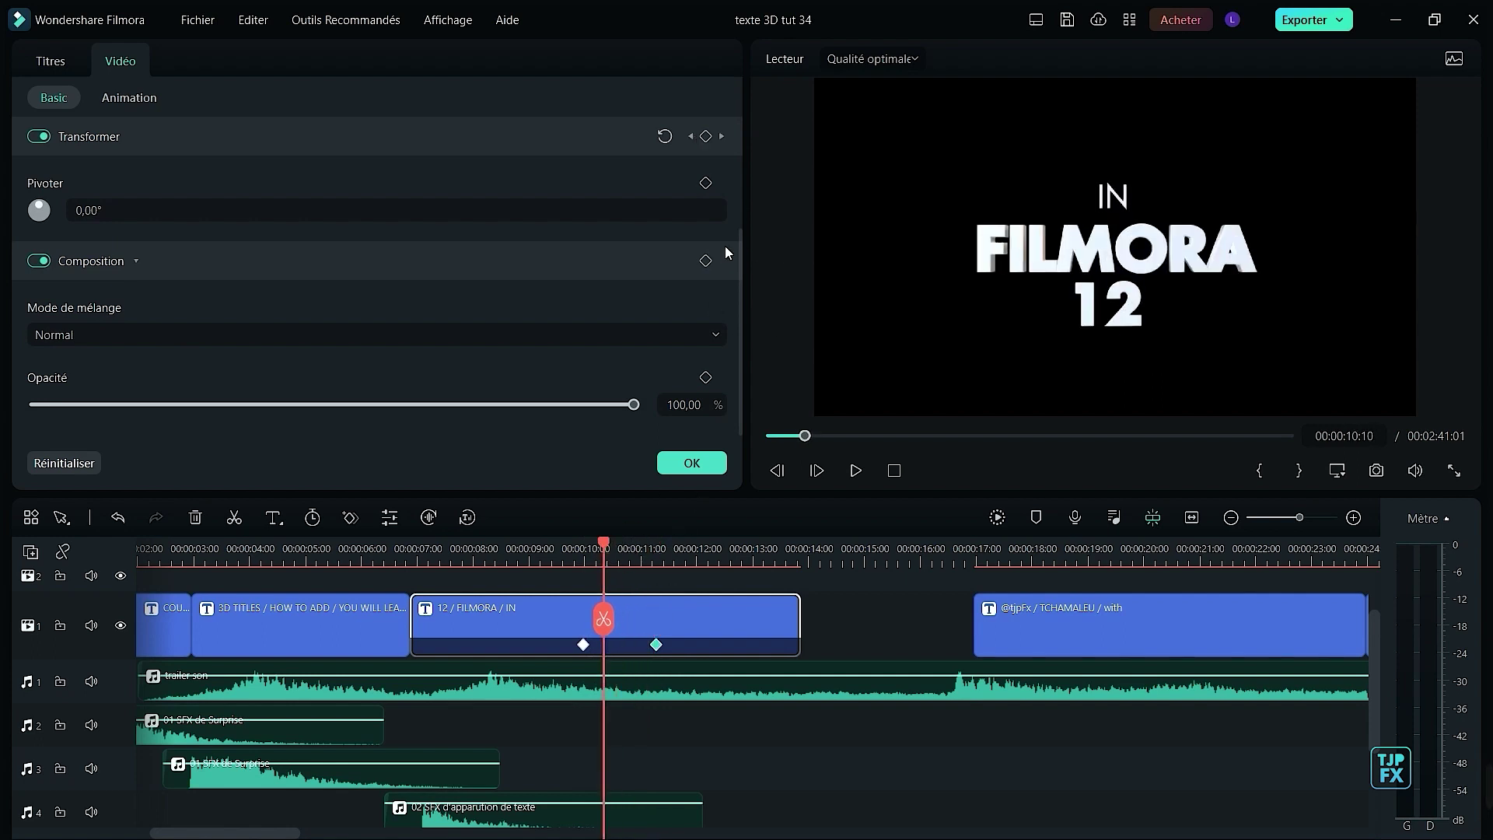
drag(738, 235, 740, 104)
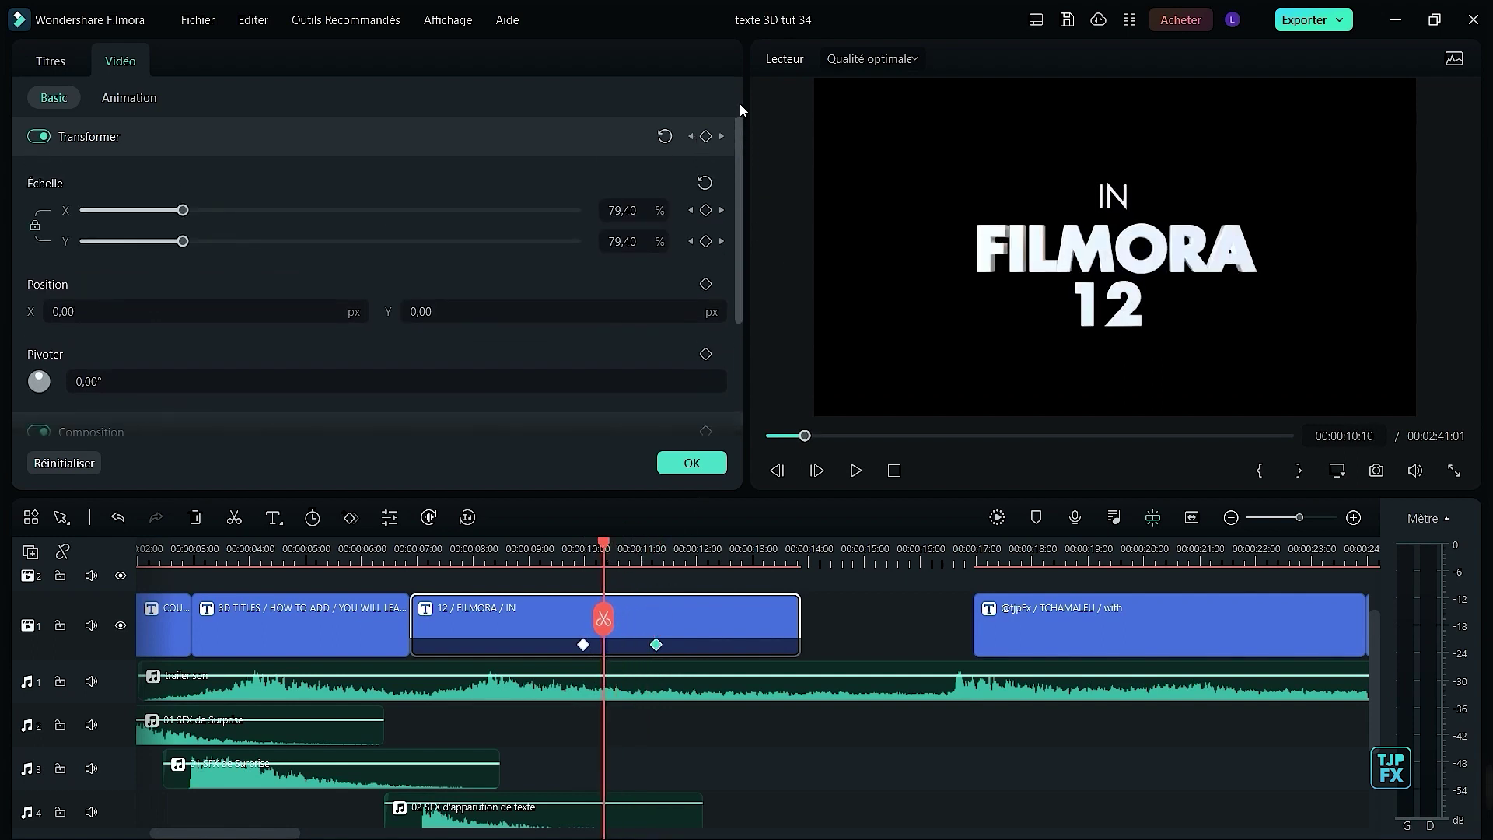
click(690, 210)
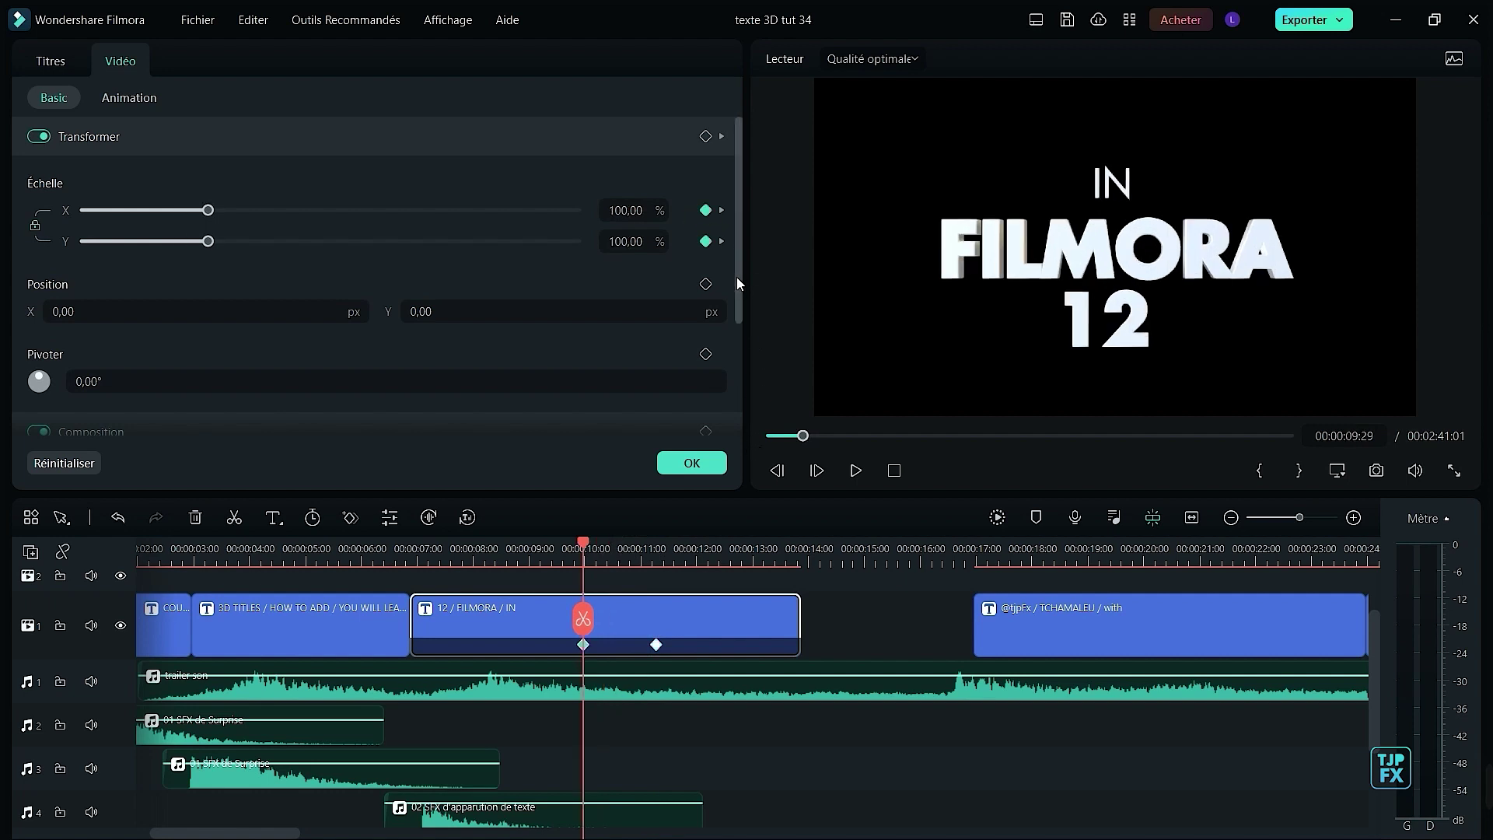
drag(737, 279, 738, 422)
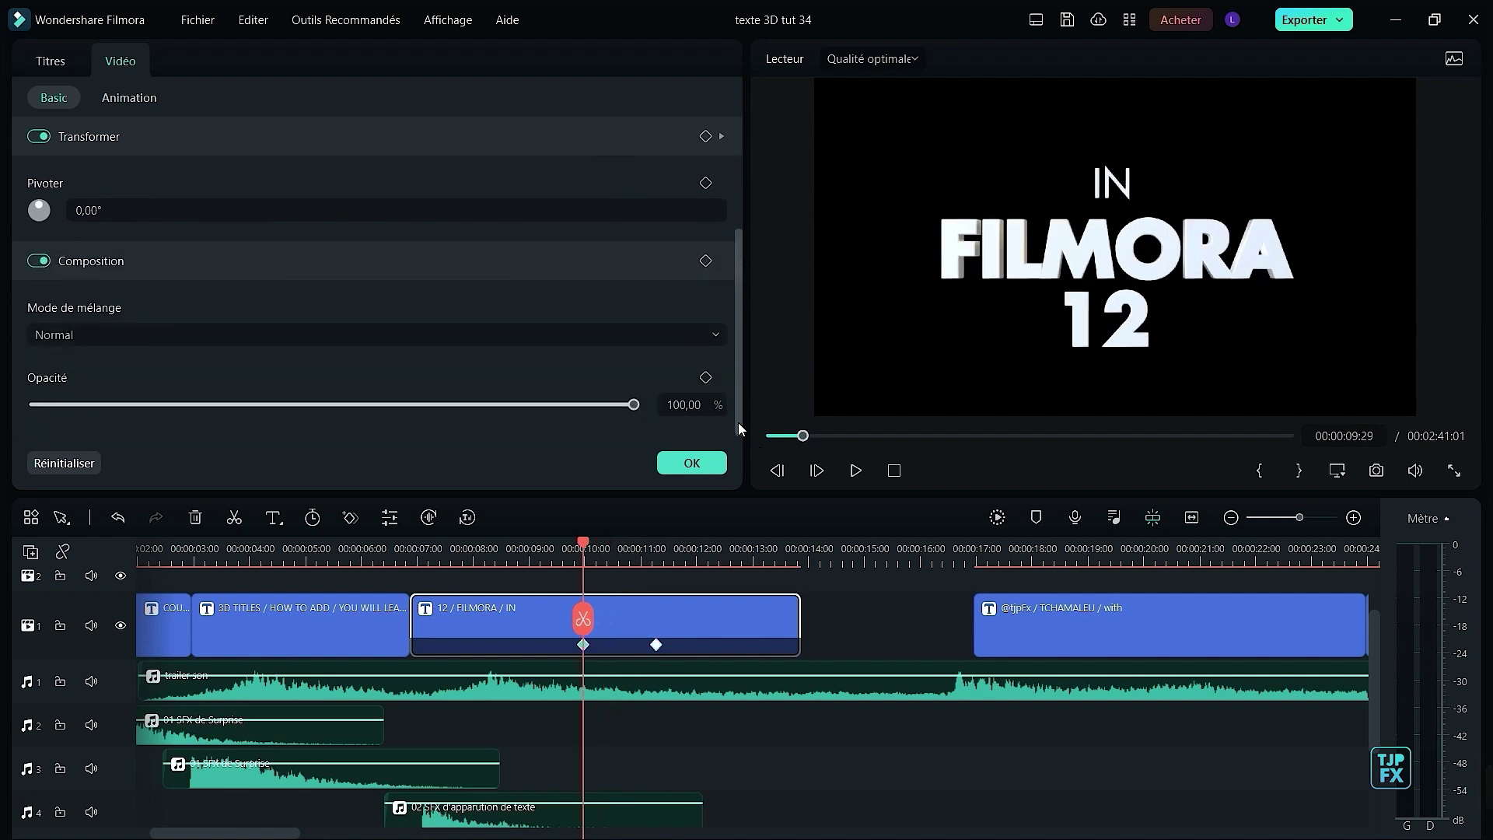
click(706, 378)
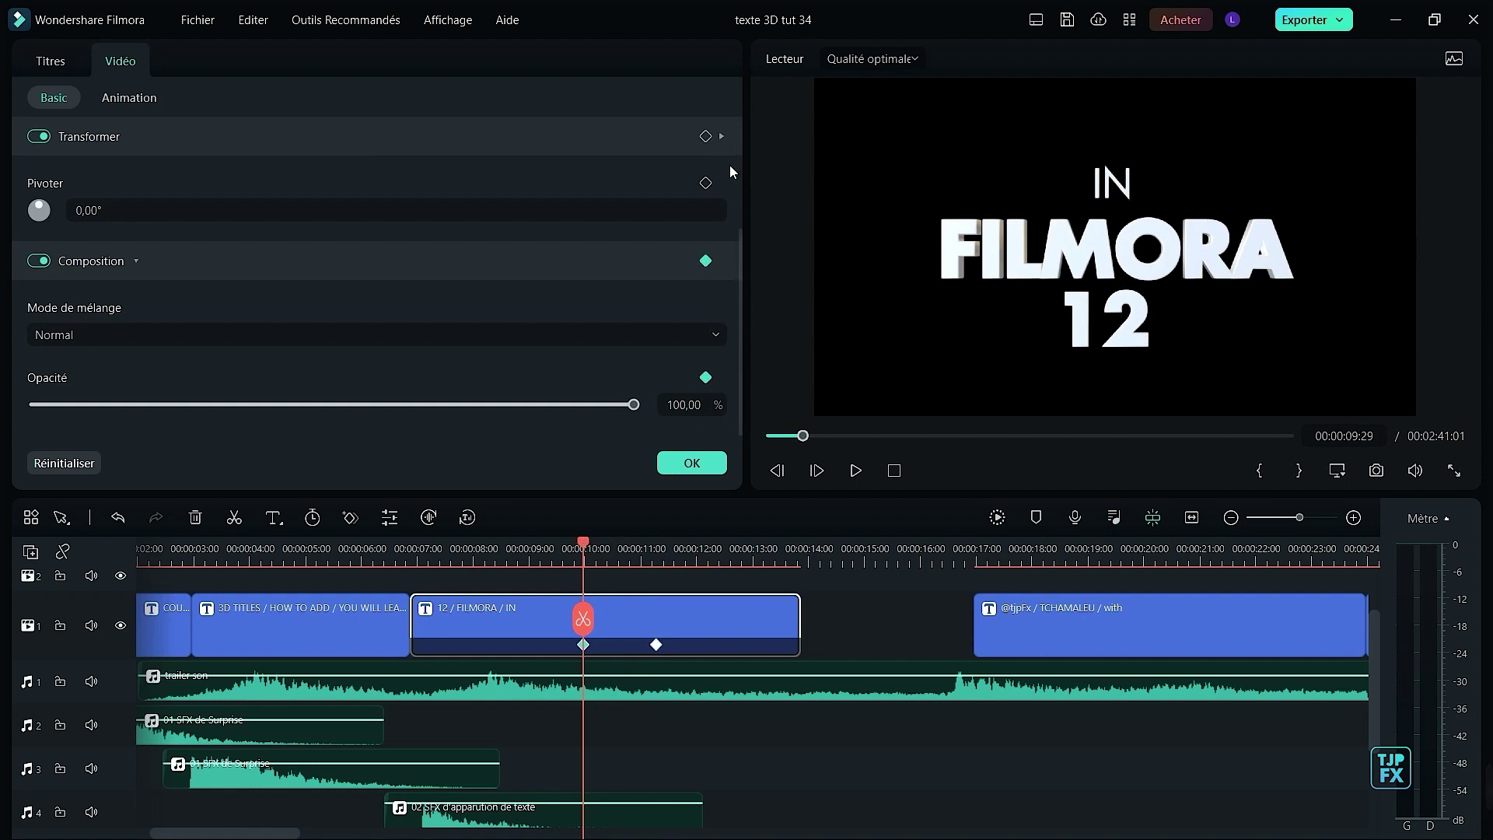
scroll(723, 175, up, 3)
click(722, 210)
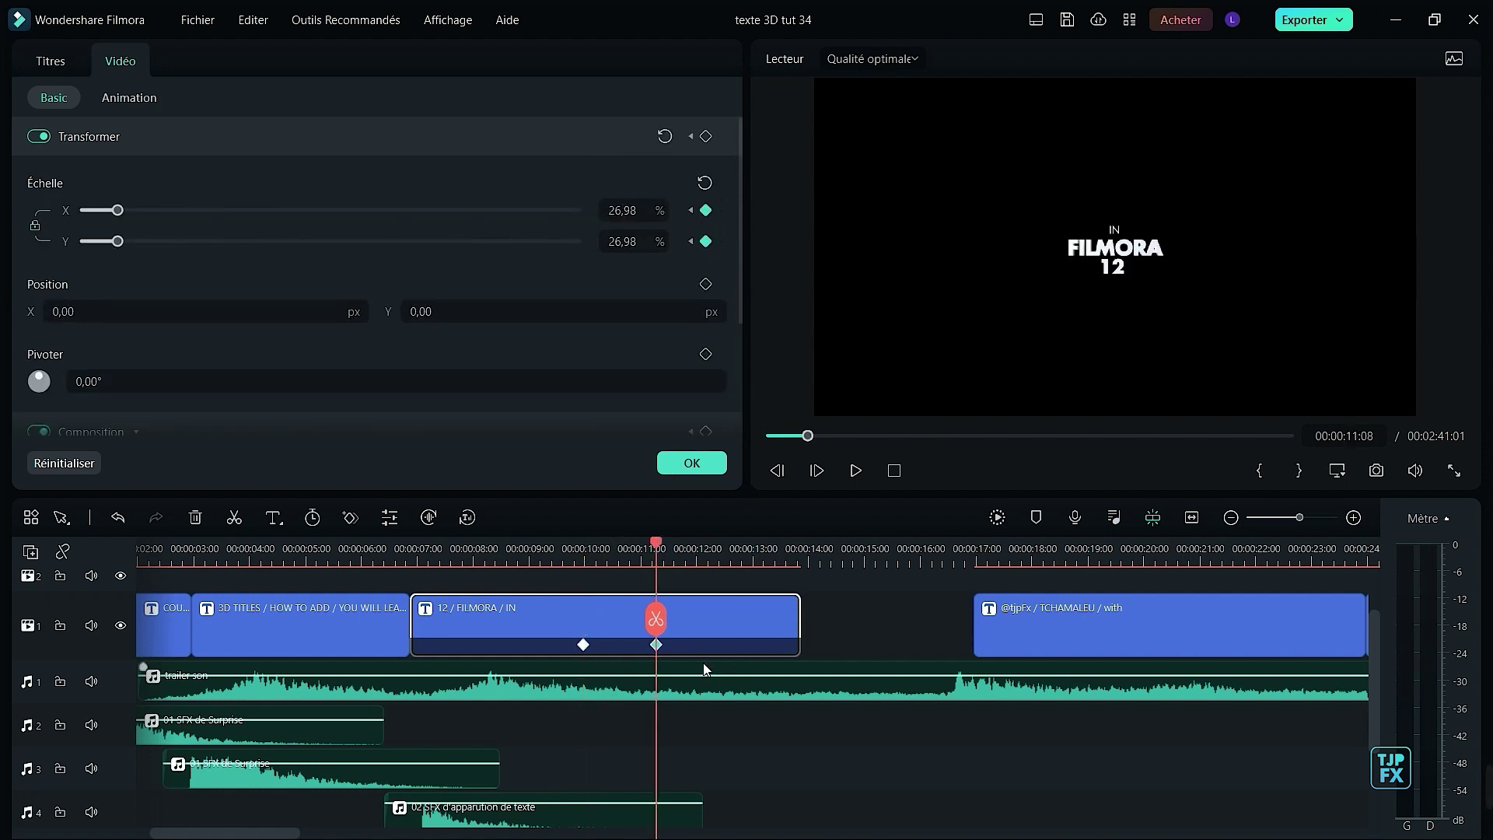
drag(740, 278, 741, 423)
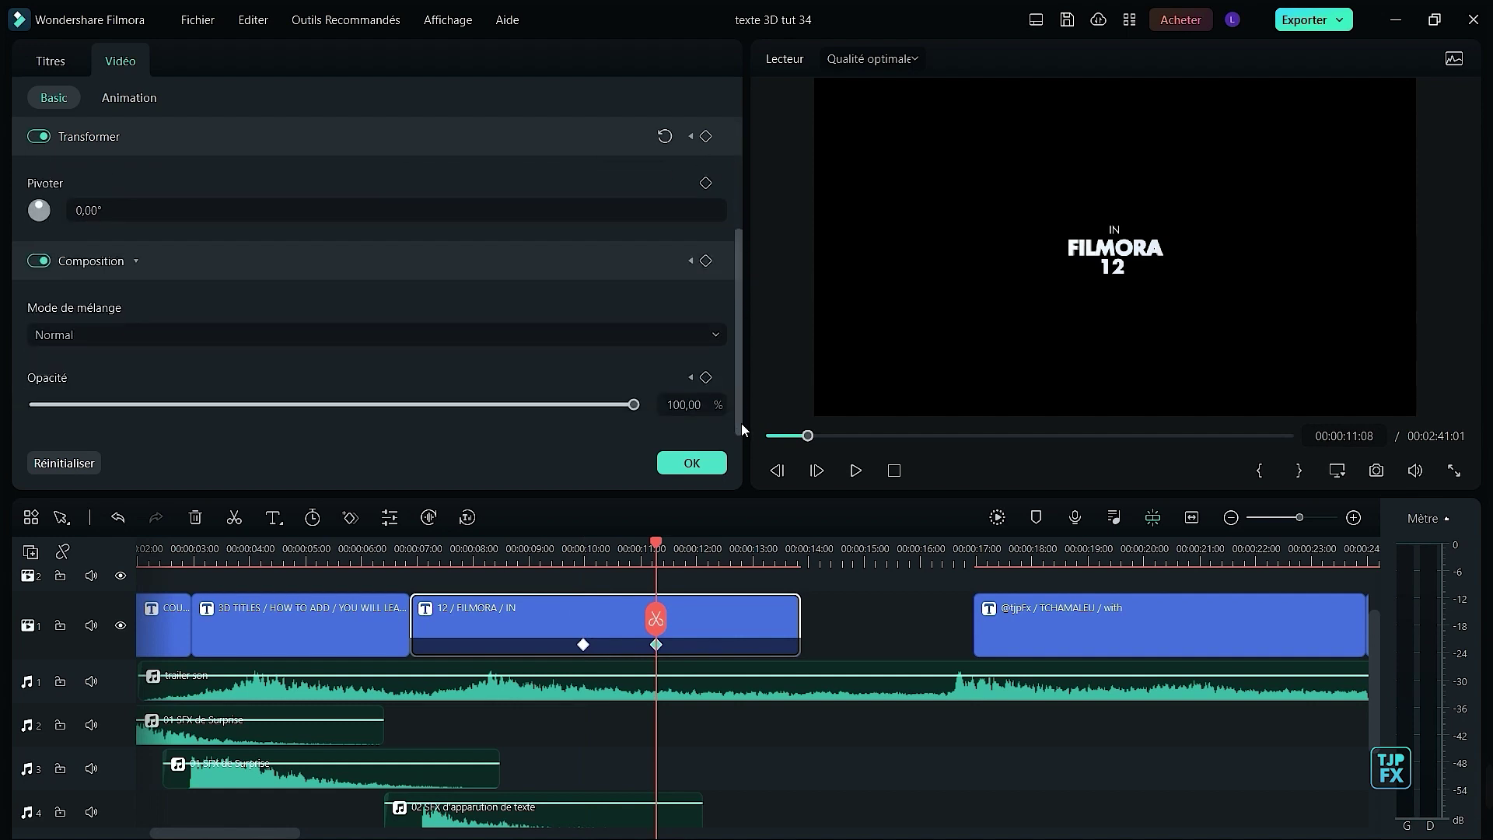
drag(635, 405, 11, 422)
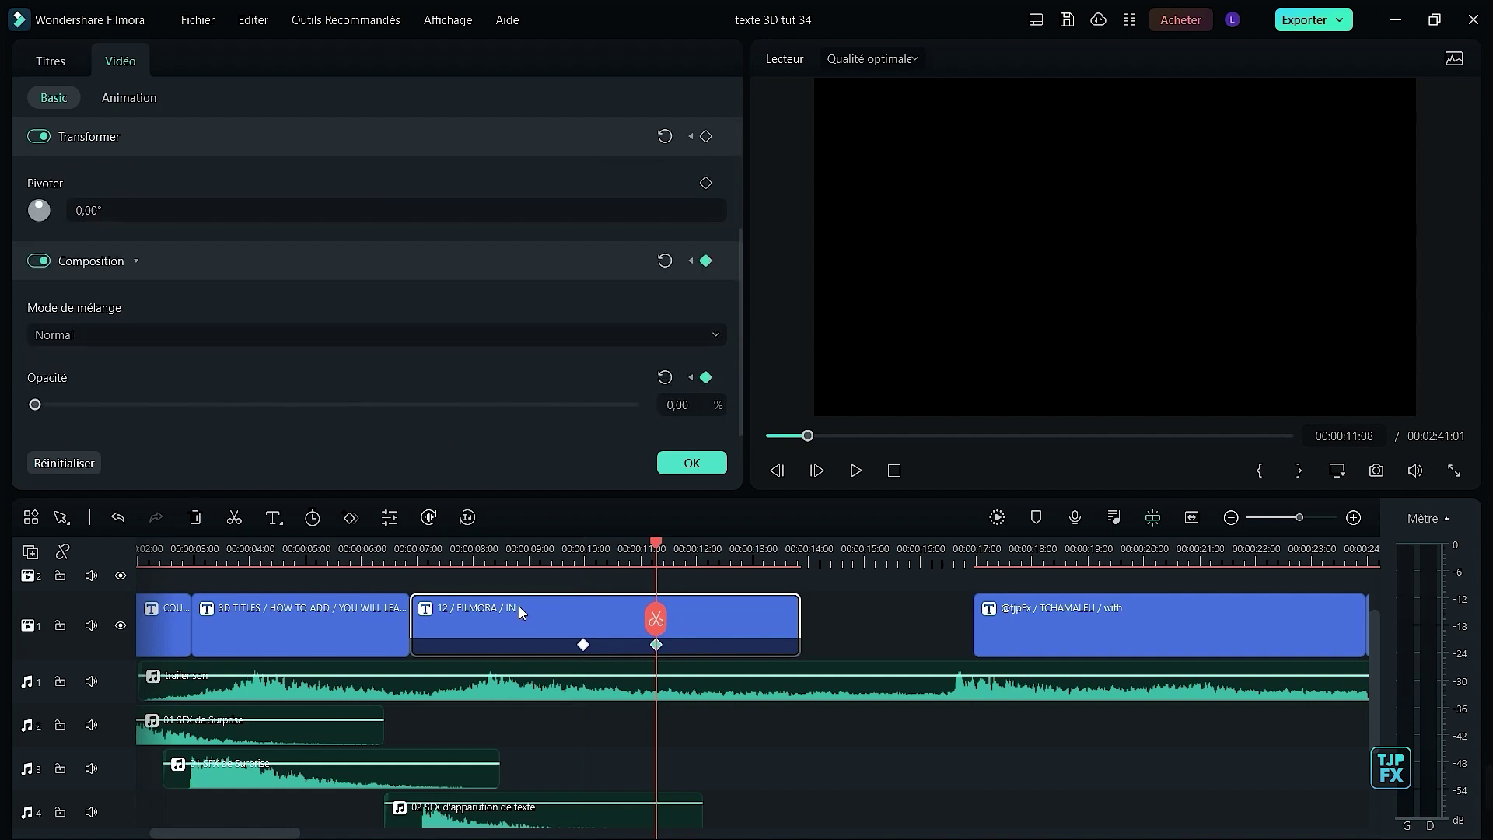
- Shorten the "12 / FILMORA / IN" title to end at about 00:00:12:15 and shift its keyframes so the first is at 00:00:09:01
drag(543, 560, 400, 581)
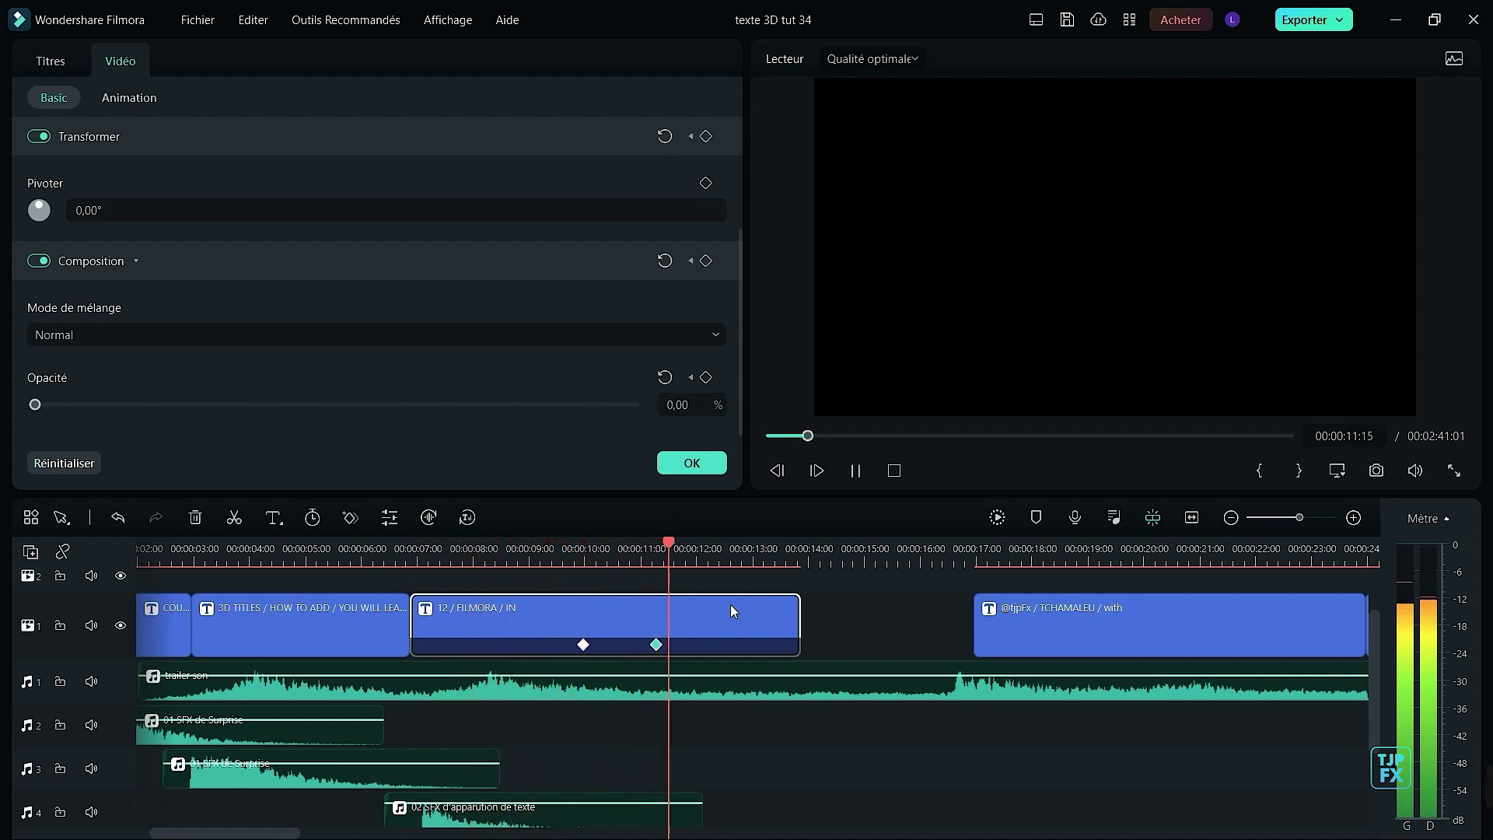
key(space)
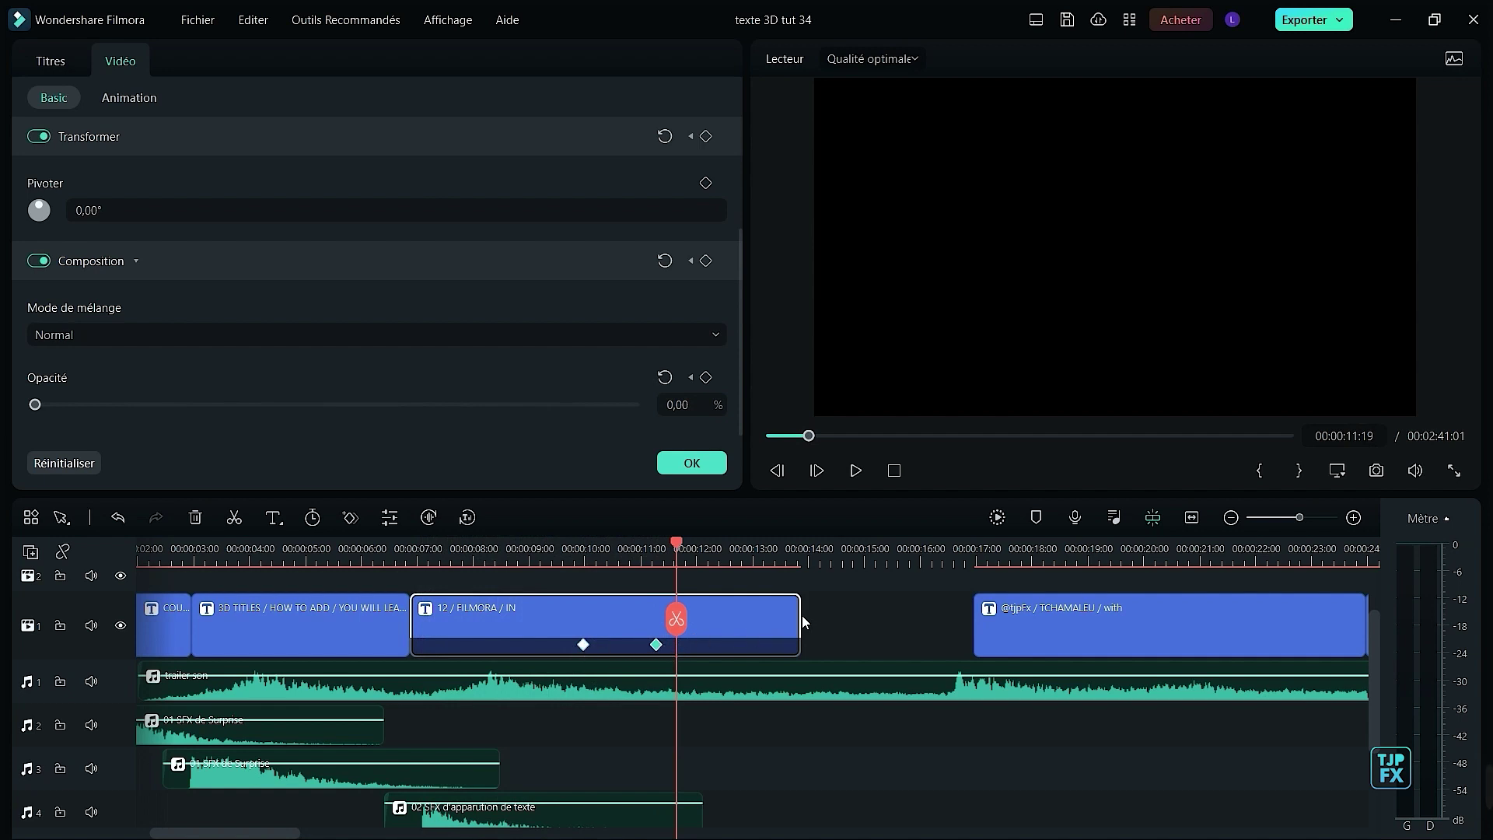
drag(812, 631, 727, 631)
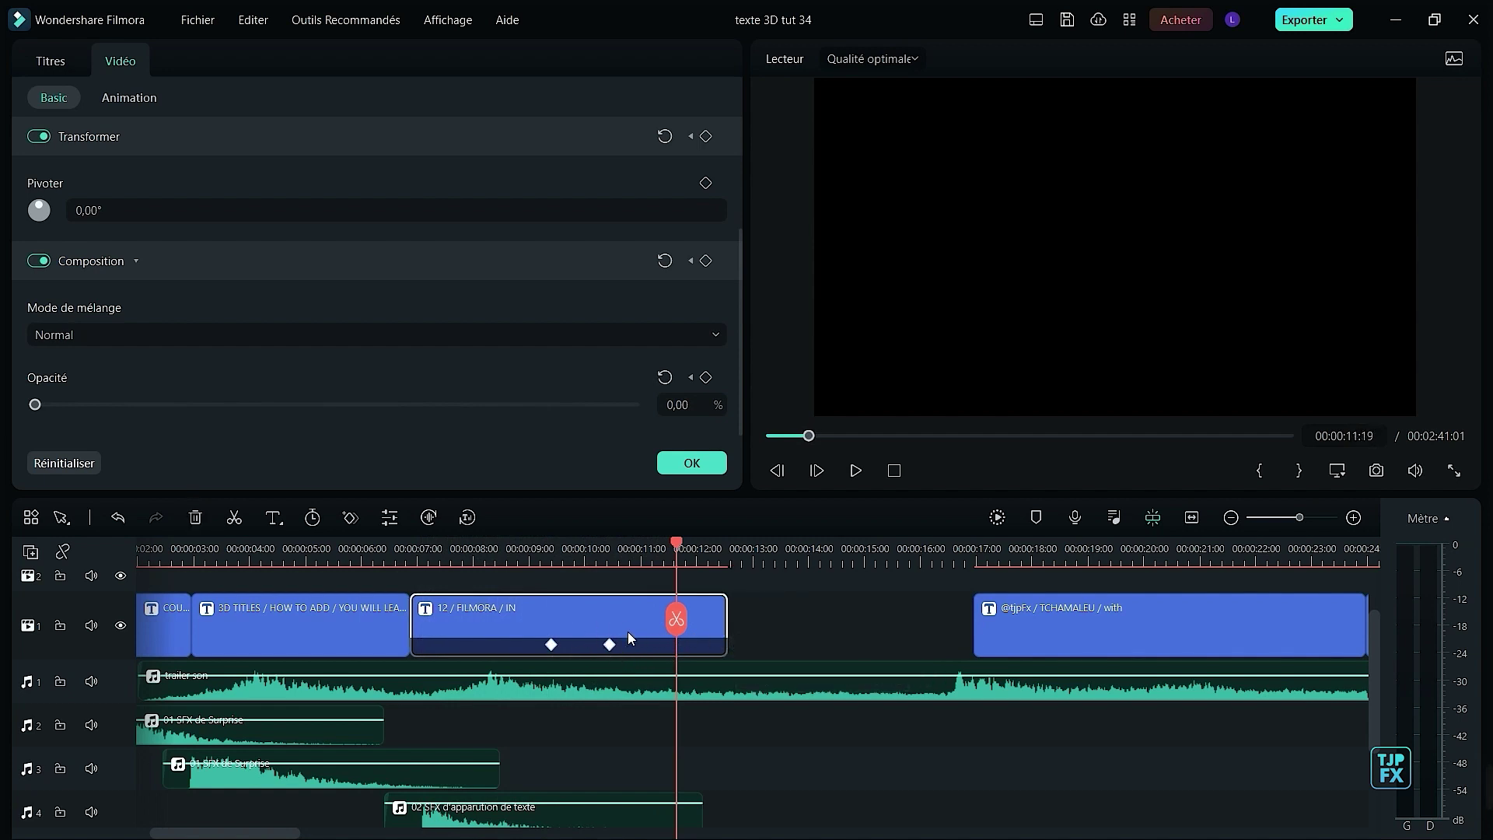
drag(611, 646, 530, 645)
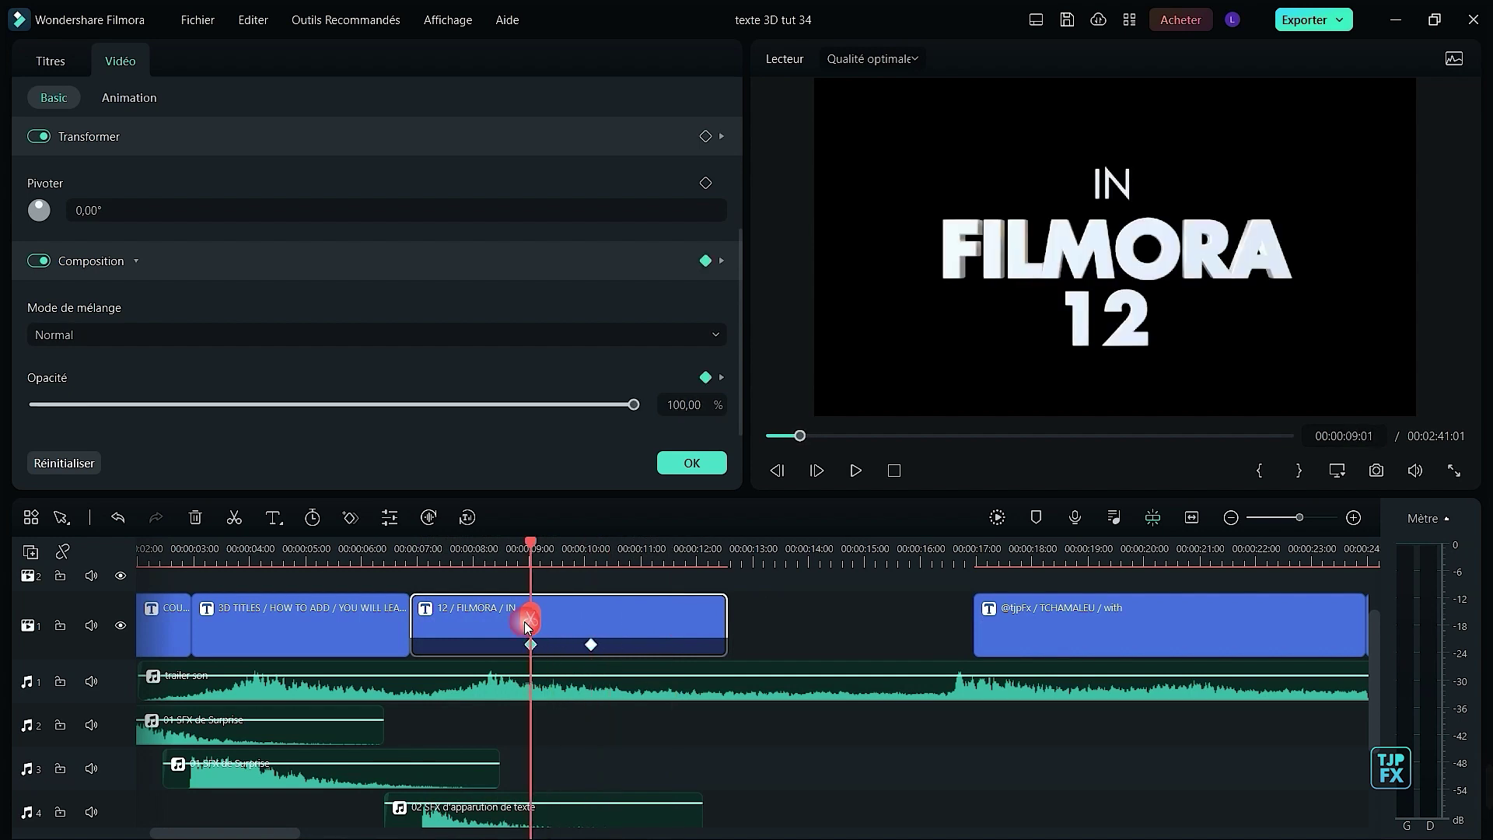
- Play back the timeline around the "12 / FILMORA / IN" title to check its exit animation against the music
click(430, 558)
drag(423, 544, 386, 572)
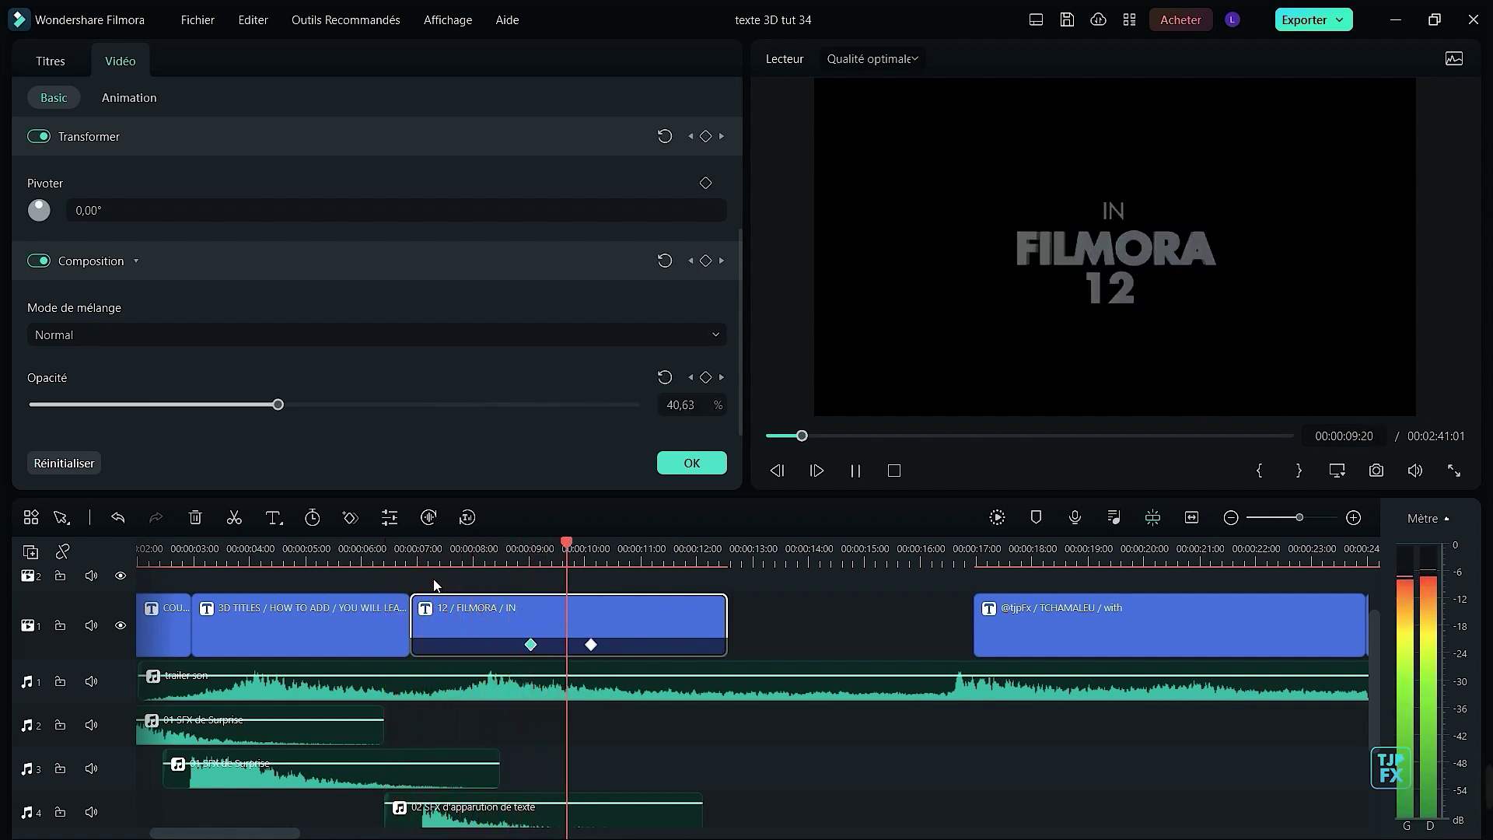
key(space)
click(469, 555)
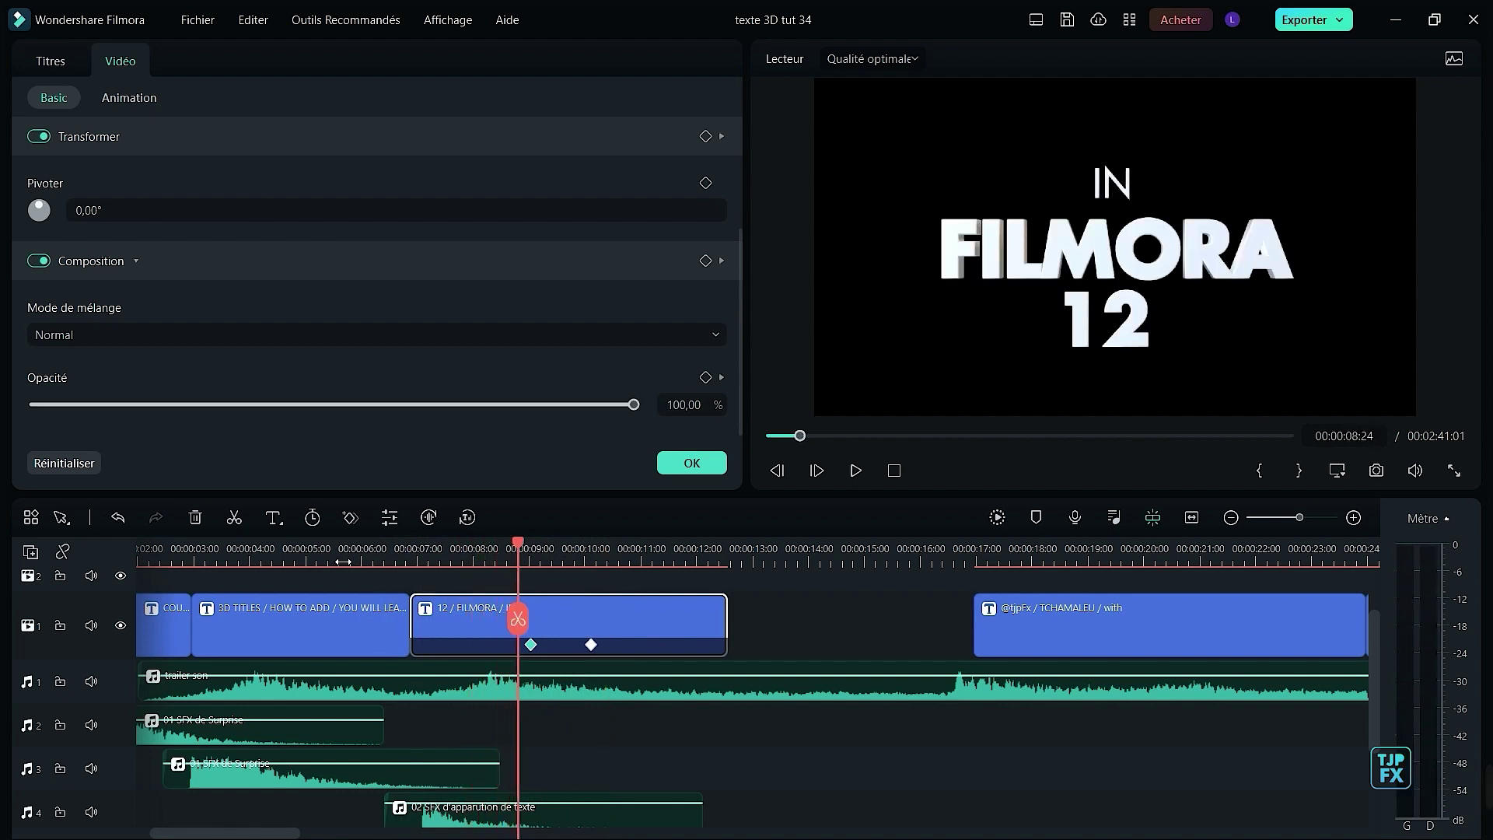
click(336, 554)
key(space)
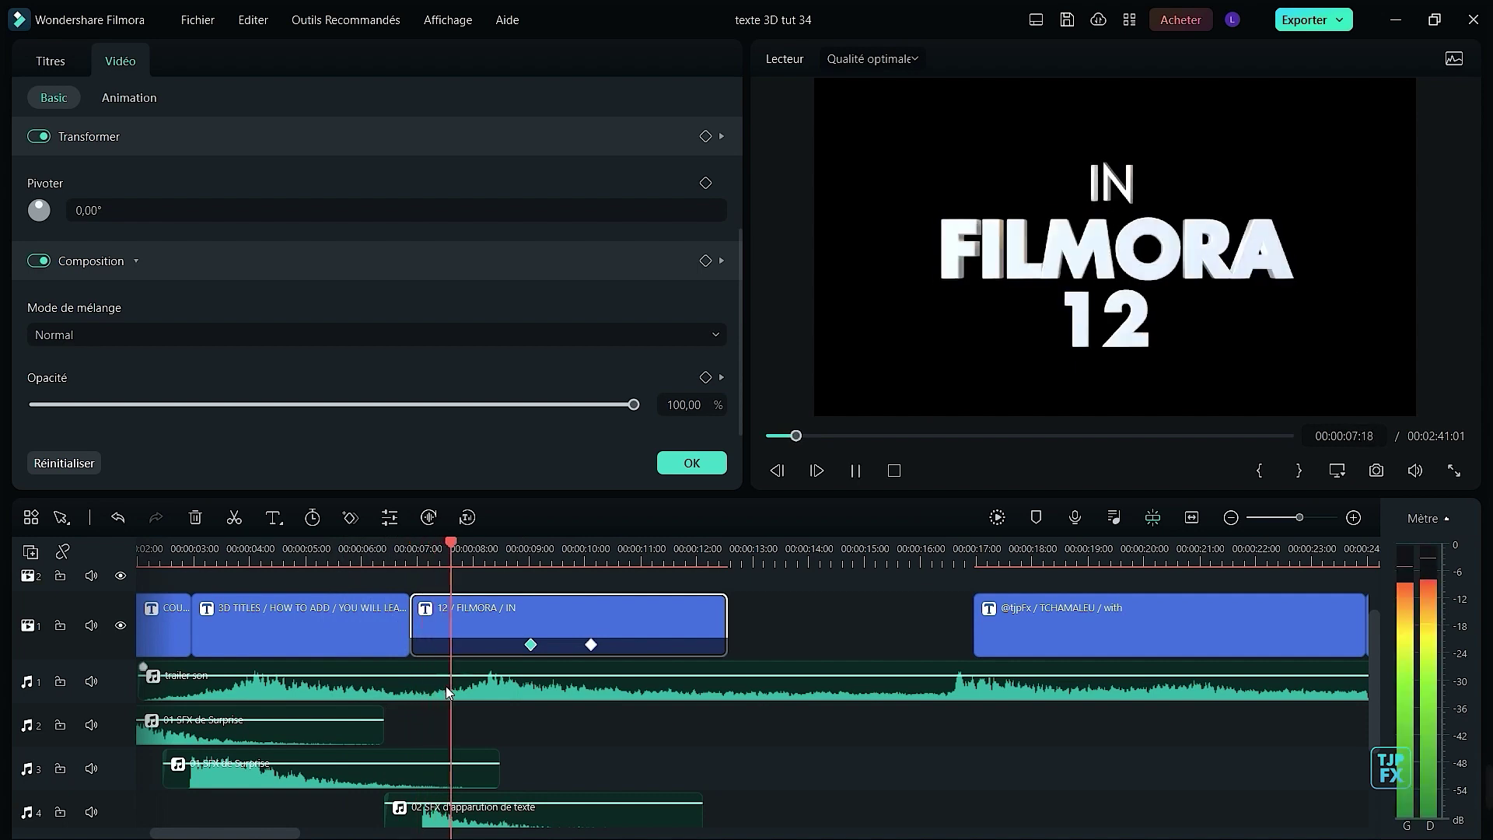
- Split the "trailer son" audio at 00:00:07:13, trim the beginning of the second part and move it back against the cut
key(space)
click(478, 695)
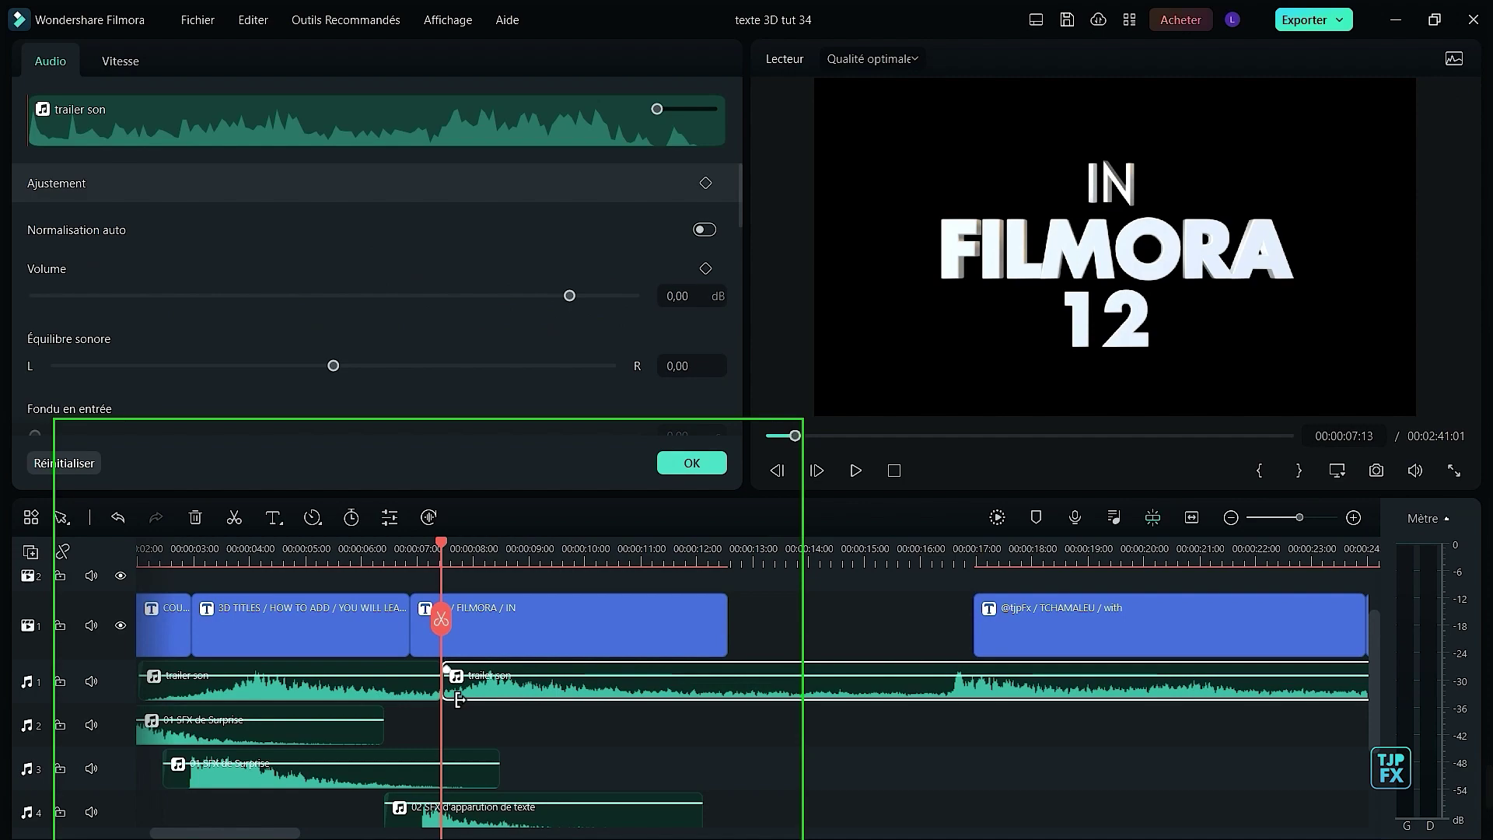
drag(451, 684, 494, 683)
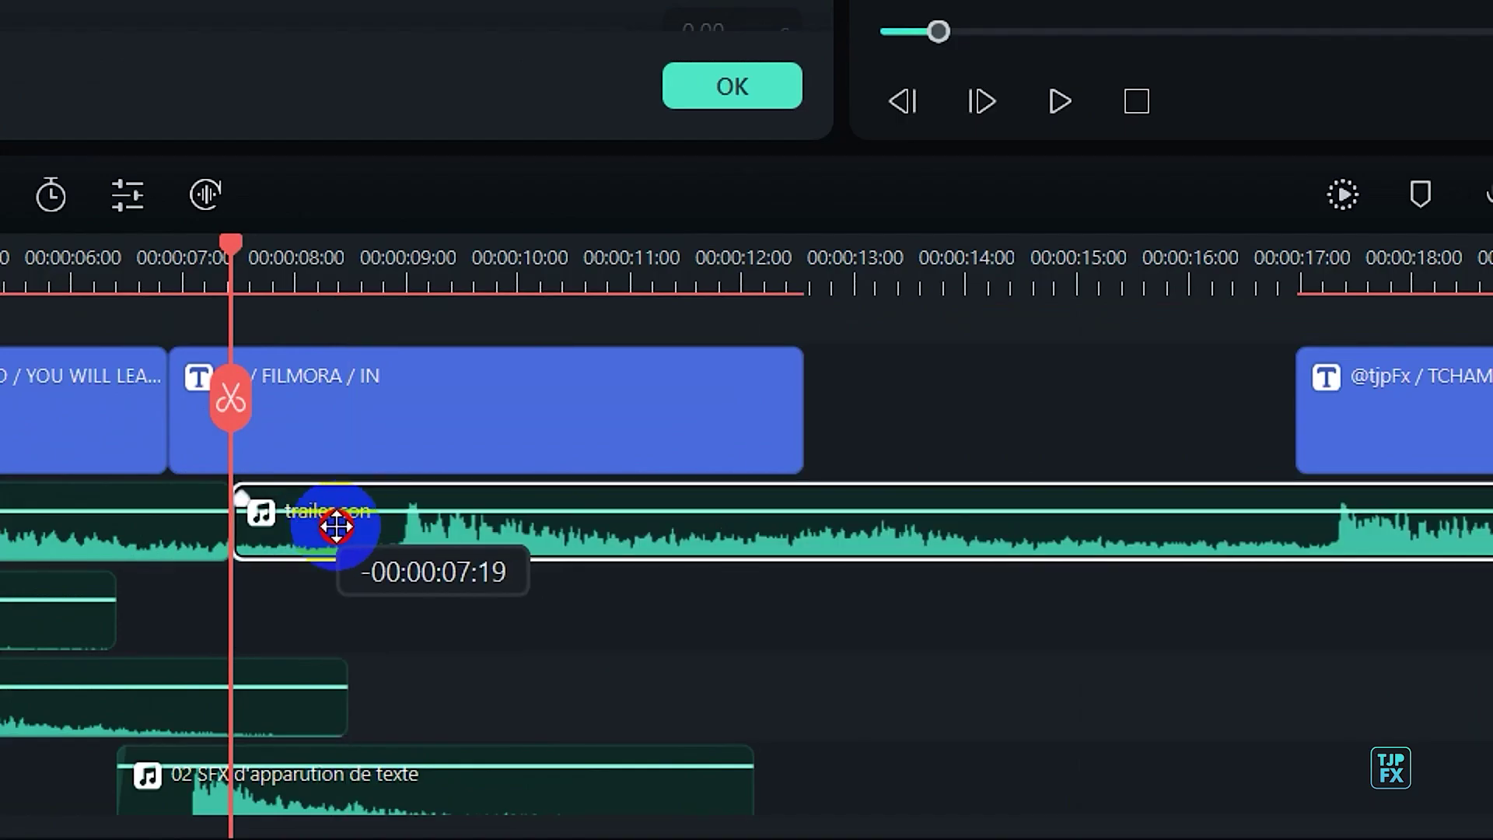
drag(336, 527, 1073, 500)
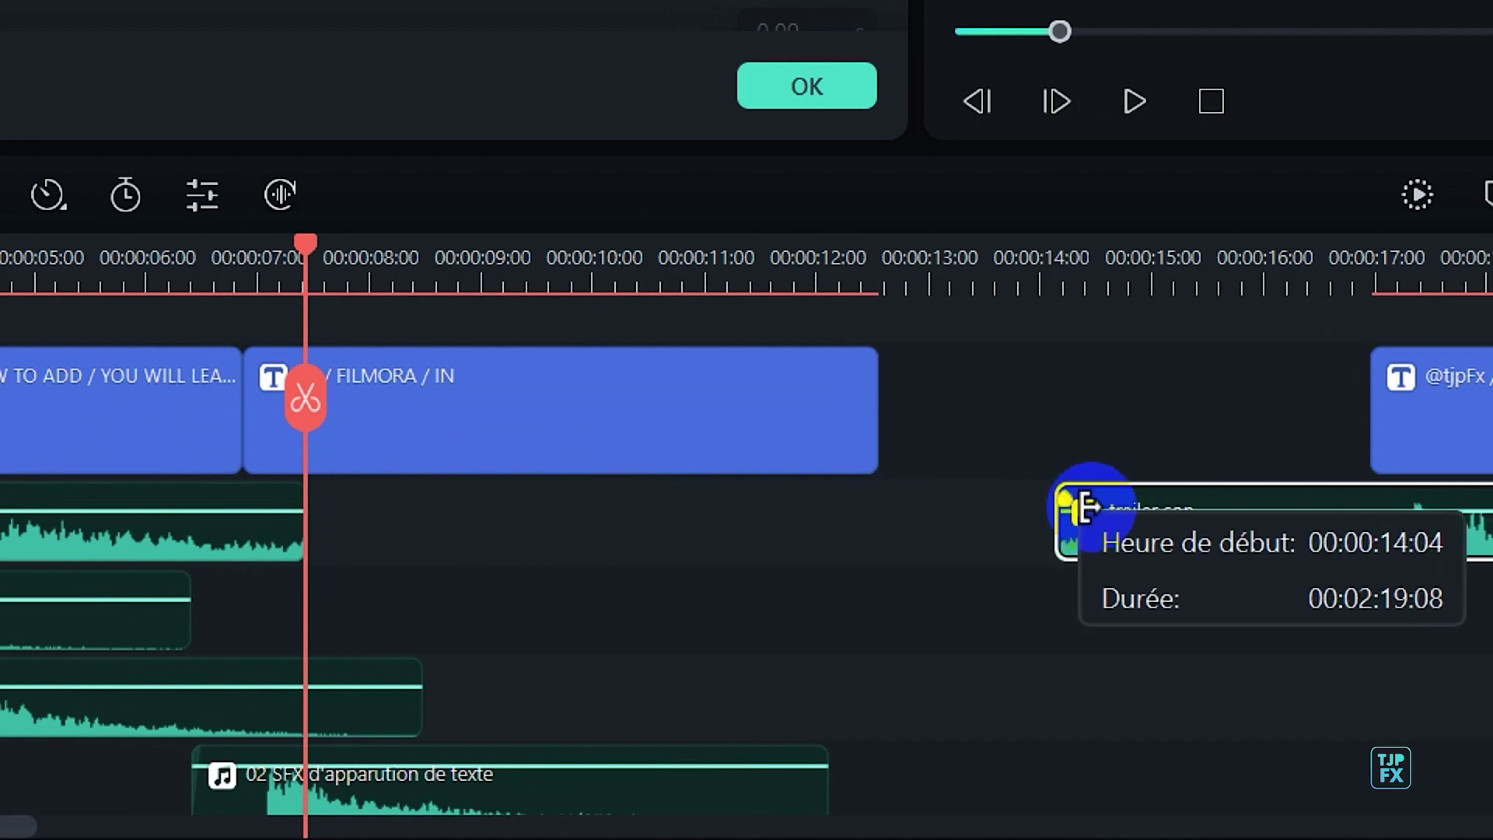
drag(1296, 536, 571, 538)
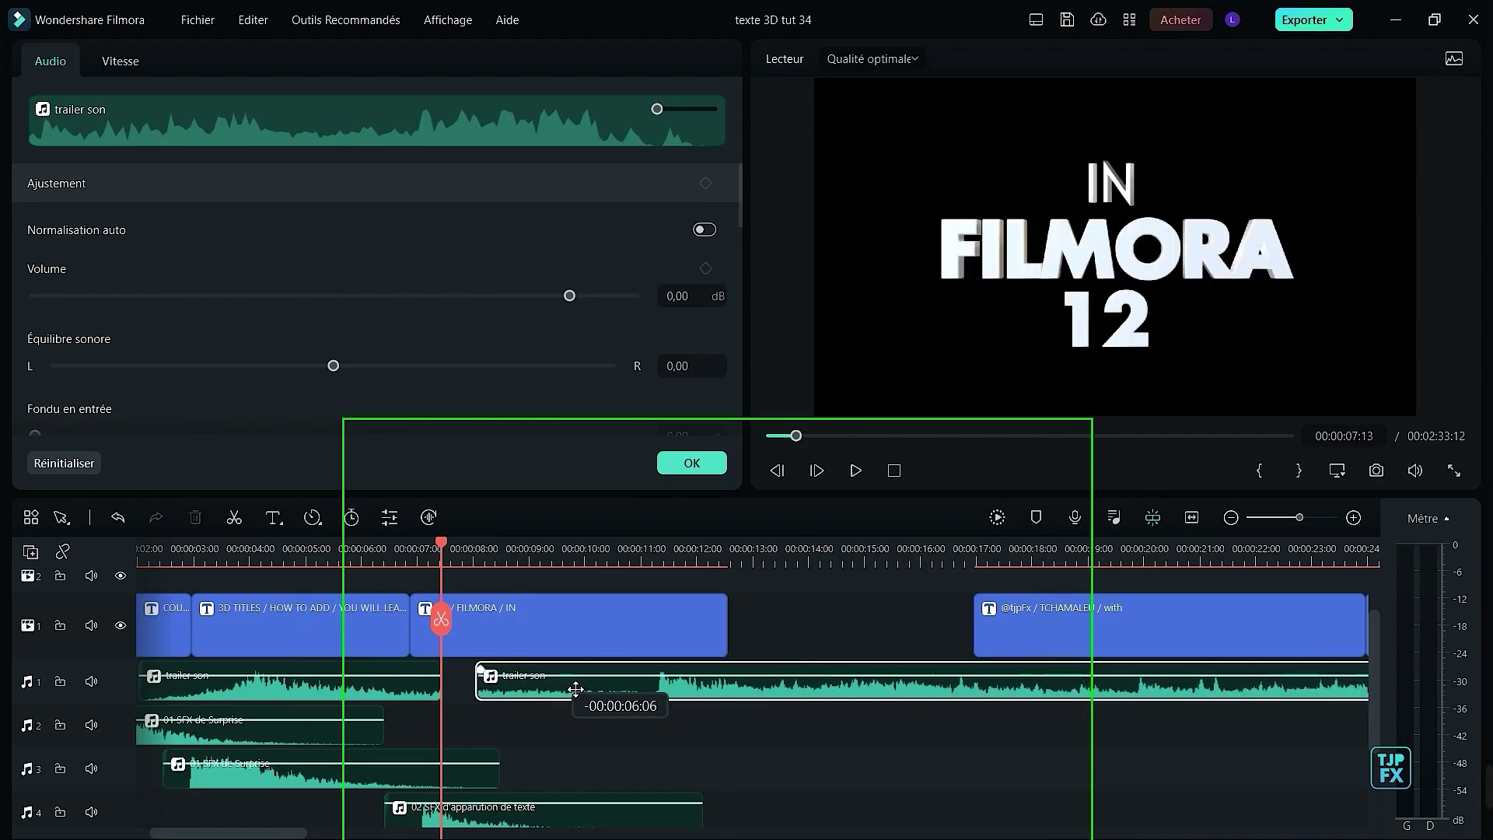
drag(575, 689, 450, 677)
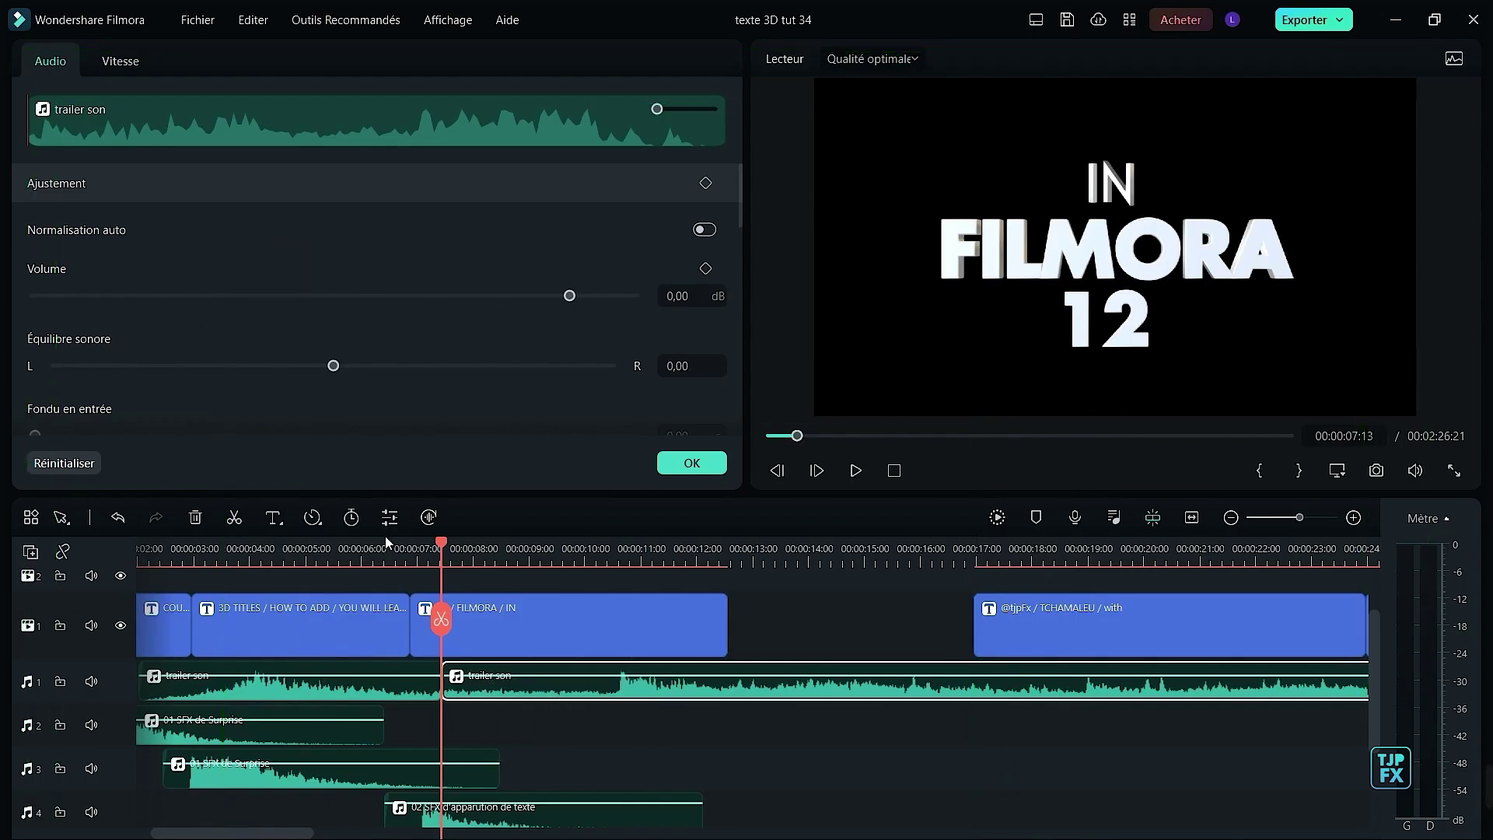
- Play back the timeline across the "trailer son" cut to check the music against the title's exit
click(369, 553)
key(space)
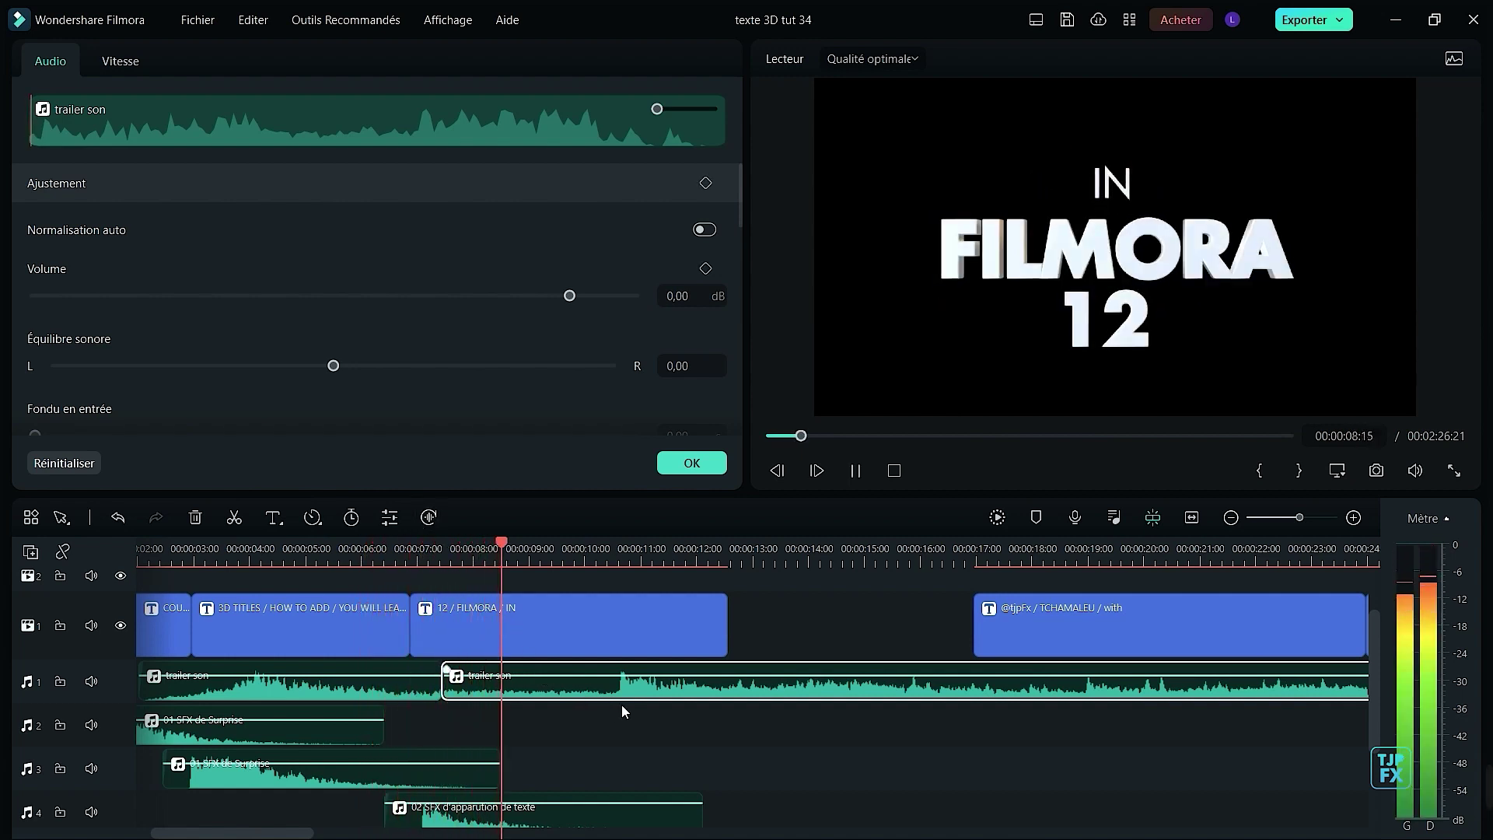
key(space)
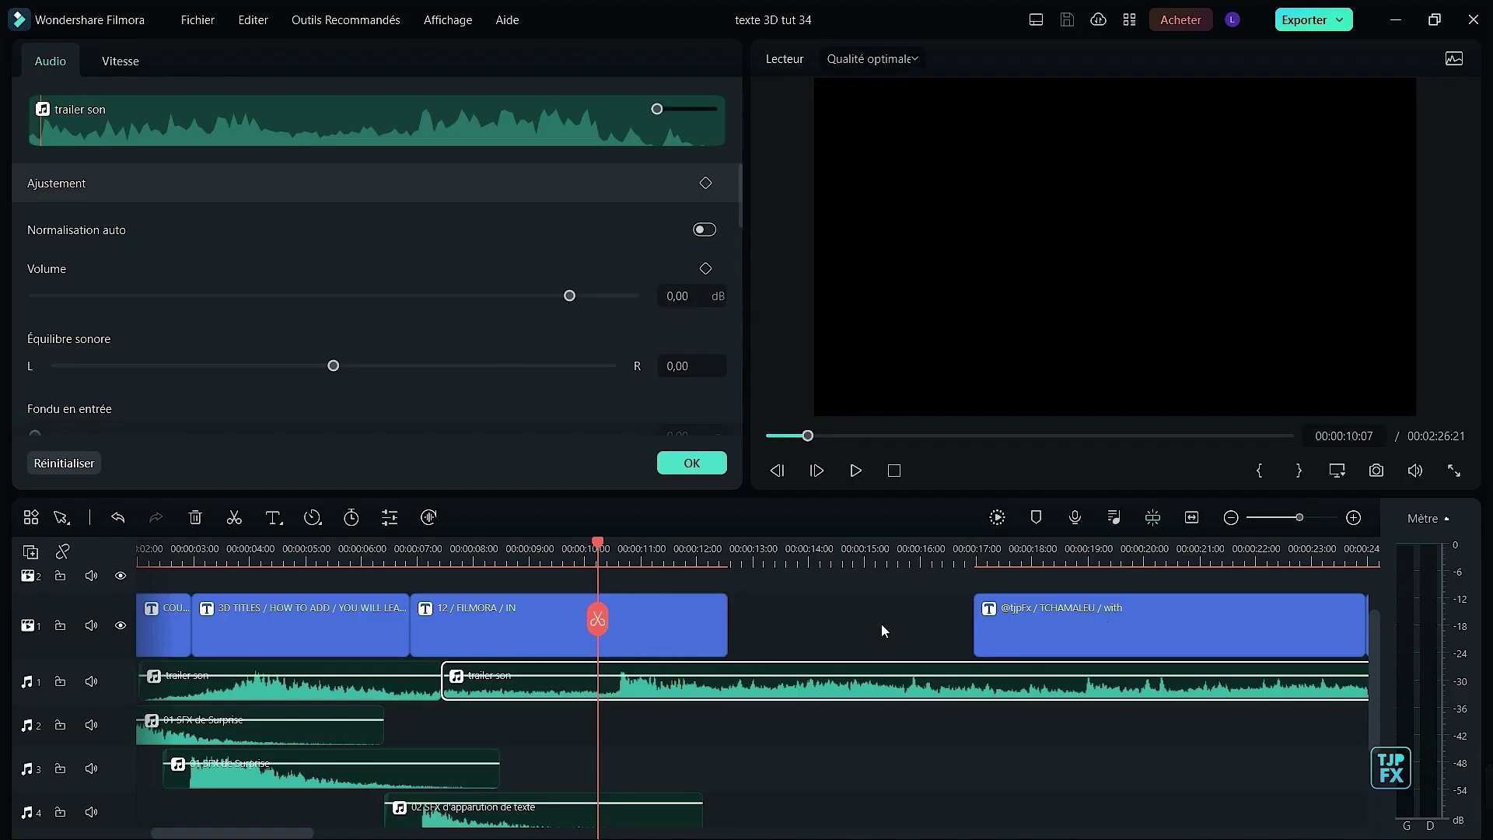
- Move the presenter title with the portrait onto the second video track, starting at 00:00:10:07
scroll(880, 624, up, 1)
drag(1043, 656, 660, 635)
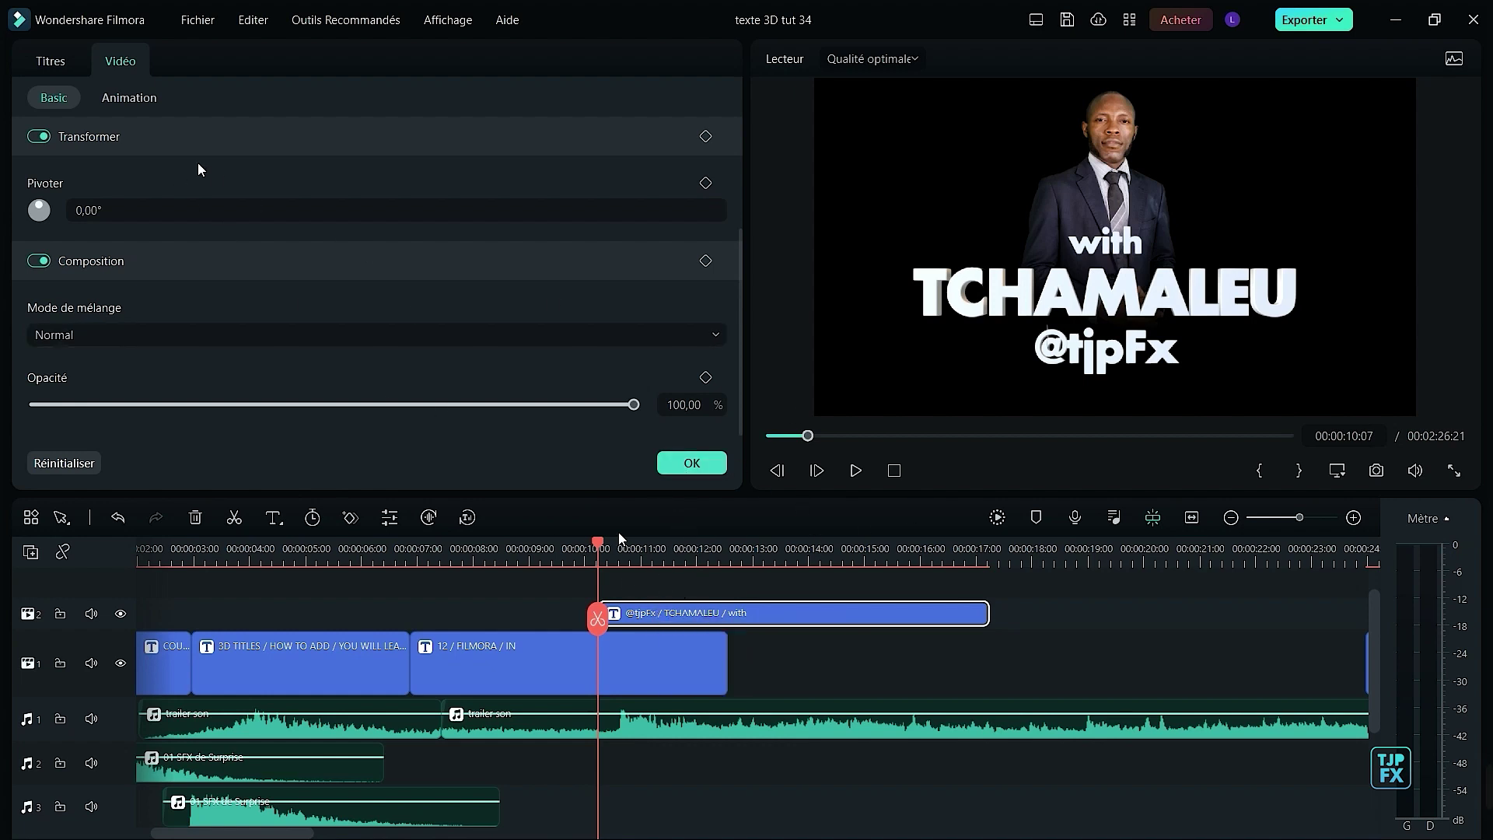
- Open the presenter title in advanced text editing and preview its animation from the start
click(51, 60)
click(618, 464)
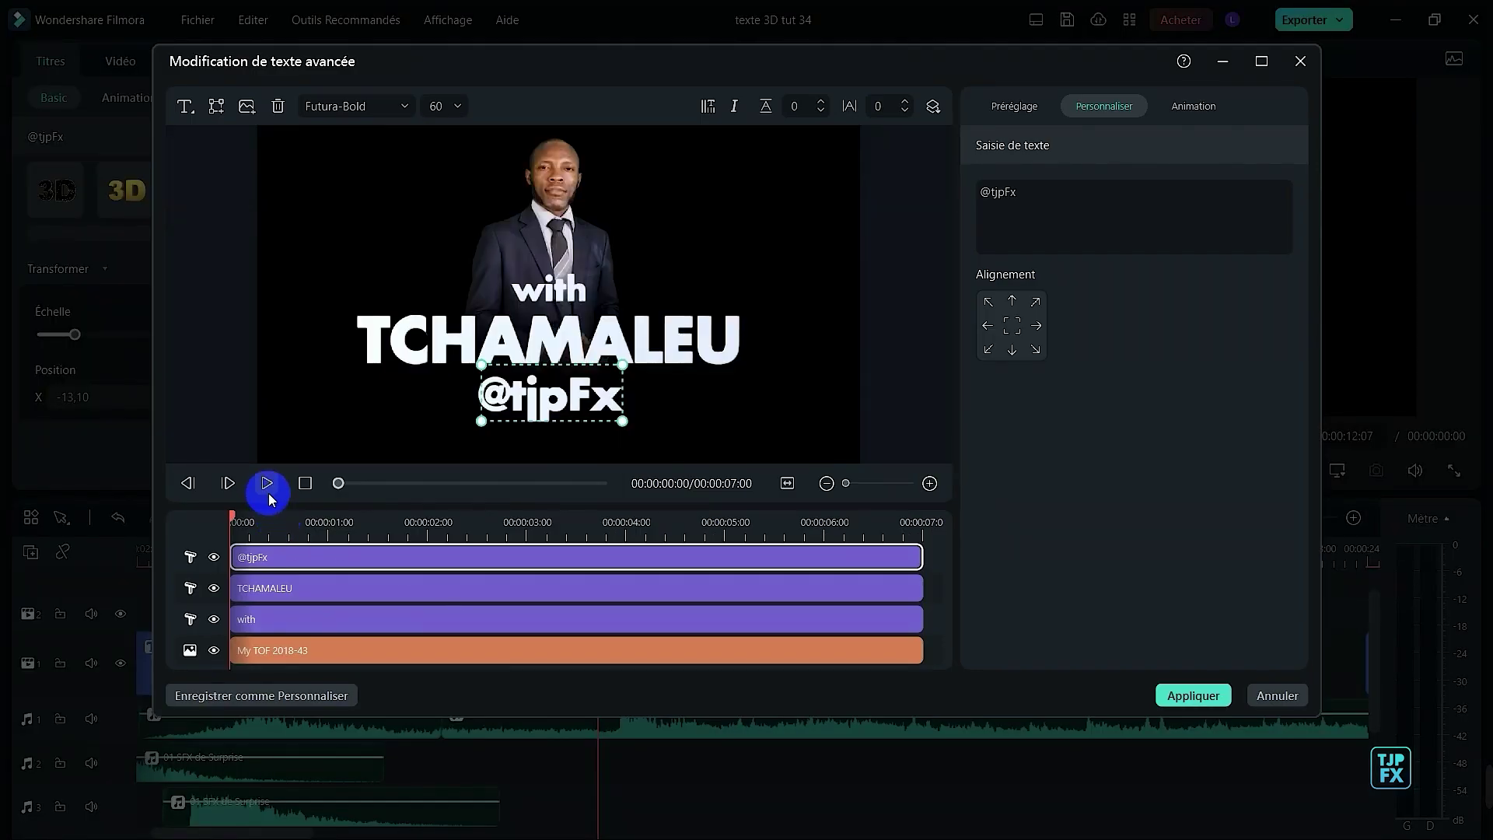
click(264, 483)
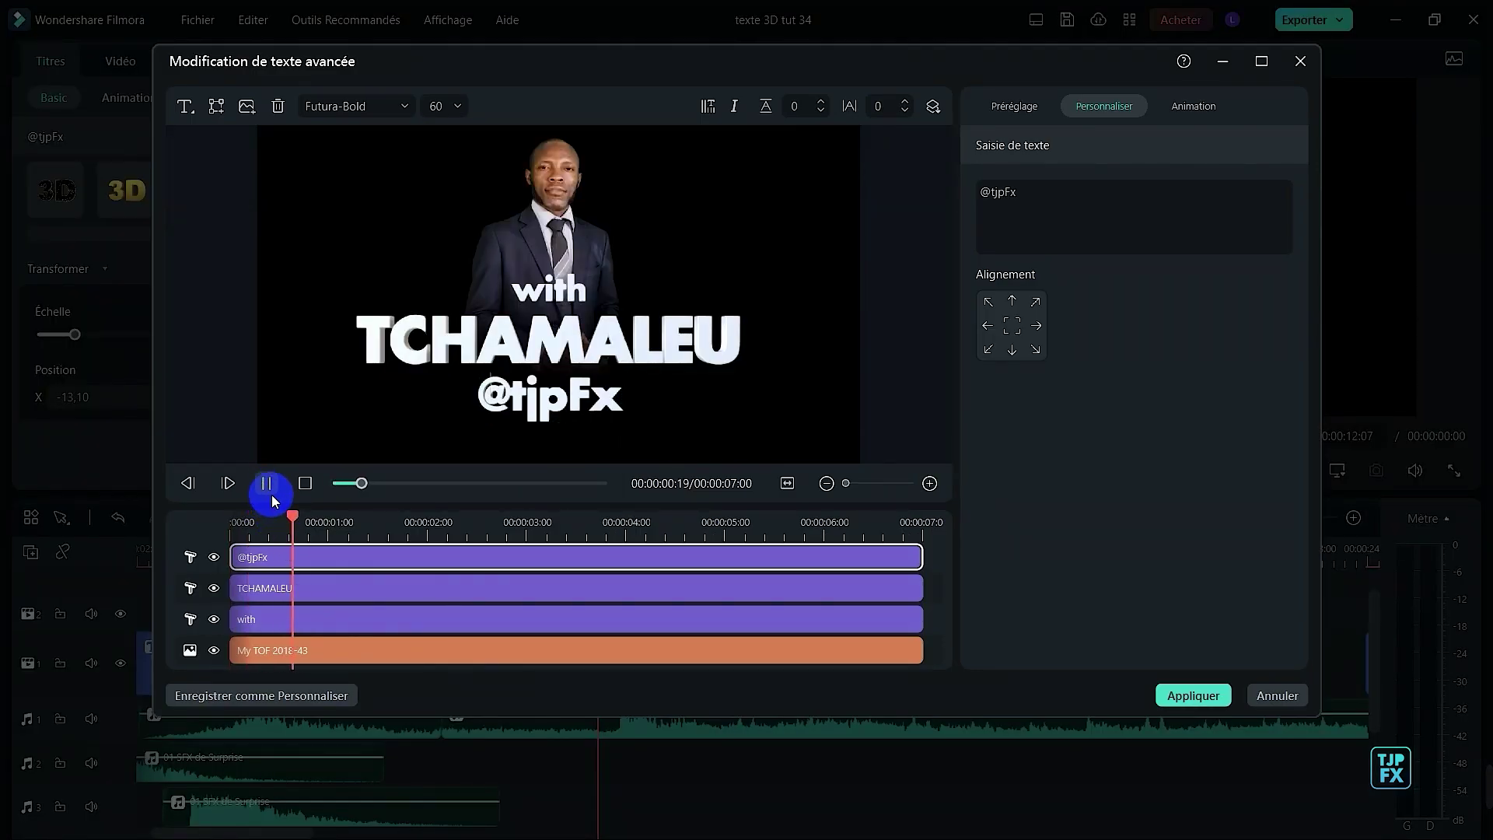
click(273, 487)
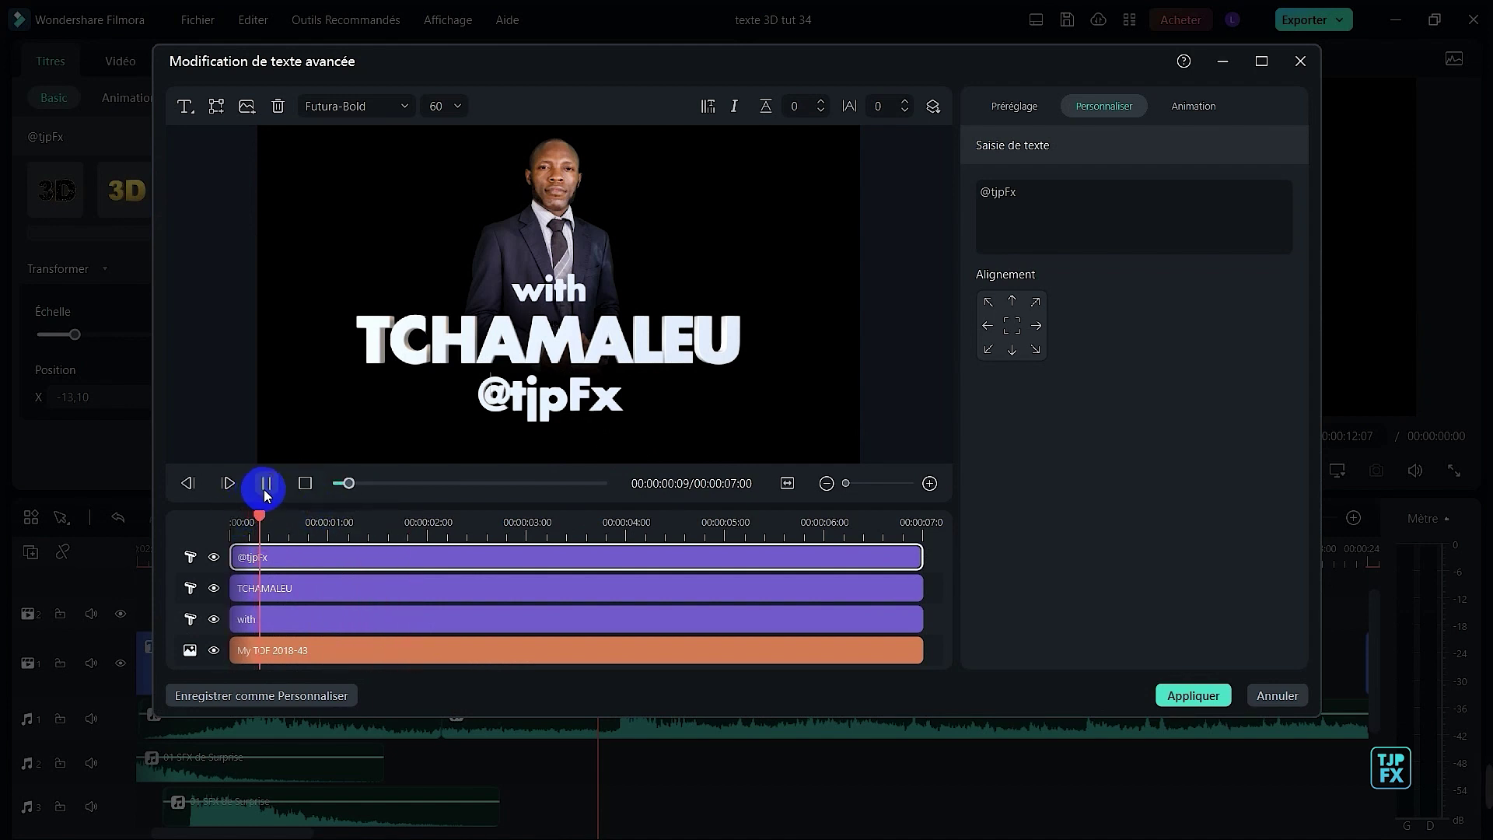
- Apply the "Boom!" animation to the portrait image layer and scrub through the title to check it
drag(285, 517, 281, 520)
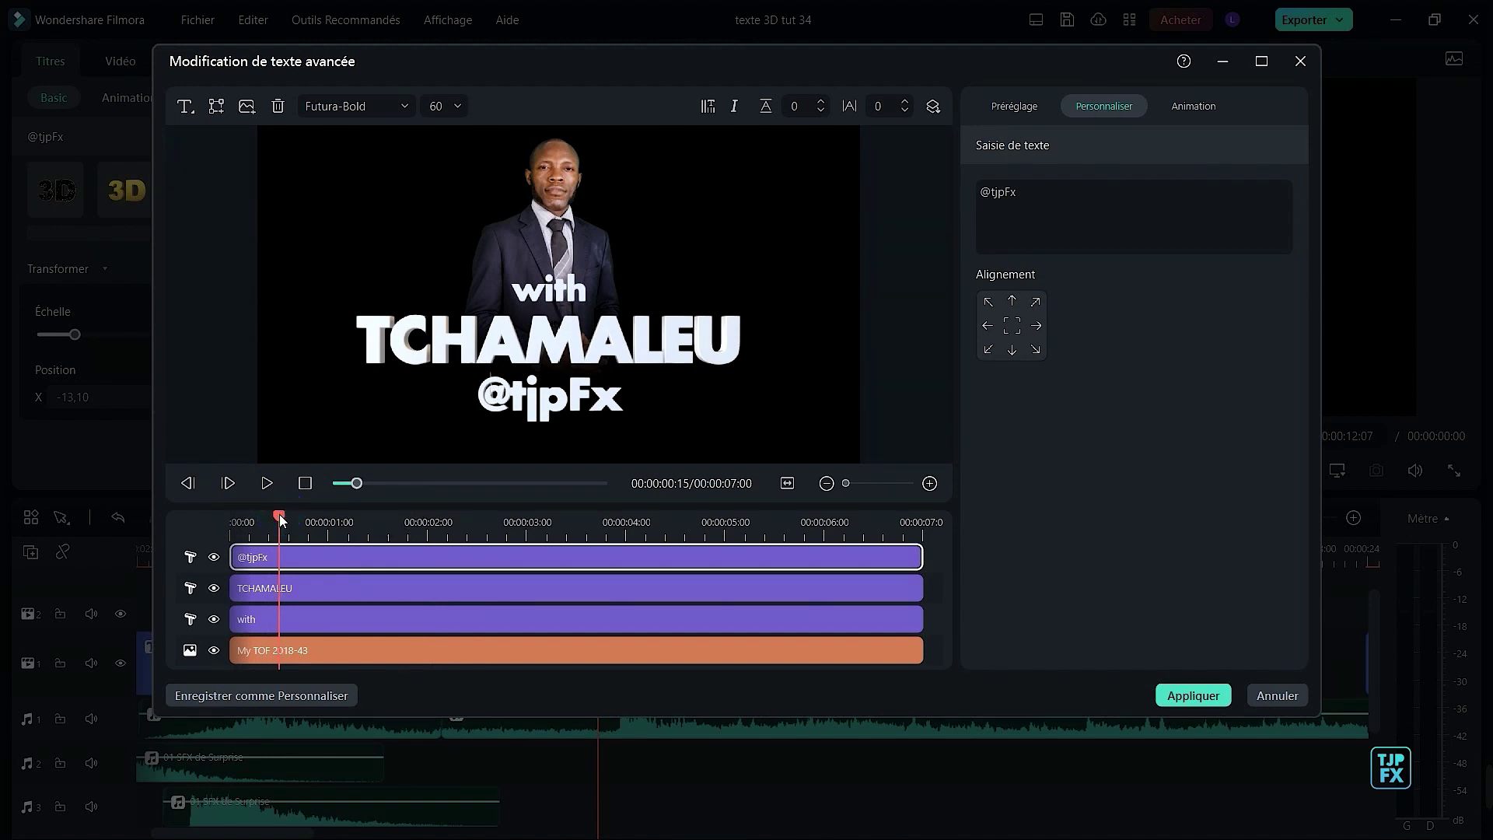
click(282, 648)
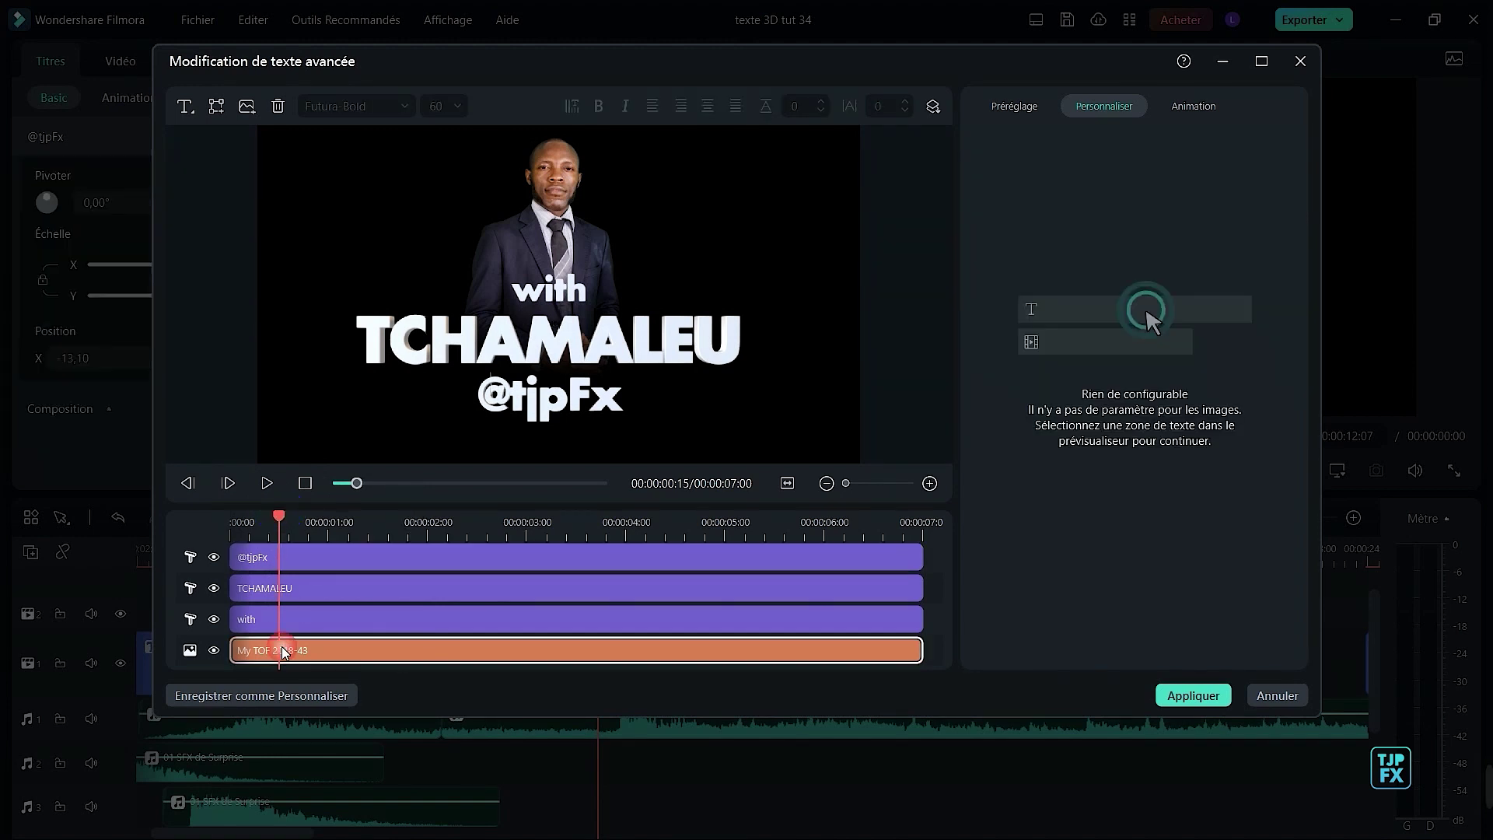
click(1201, 107)
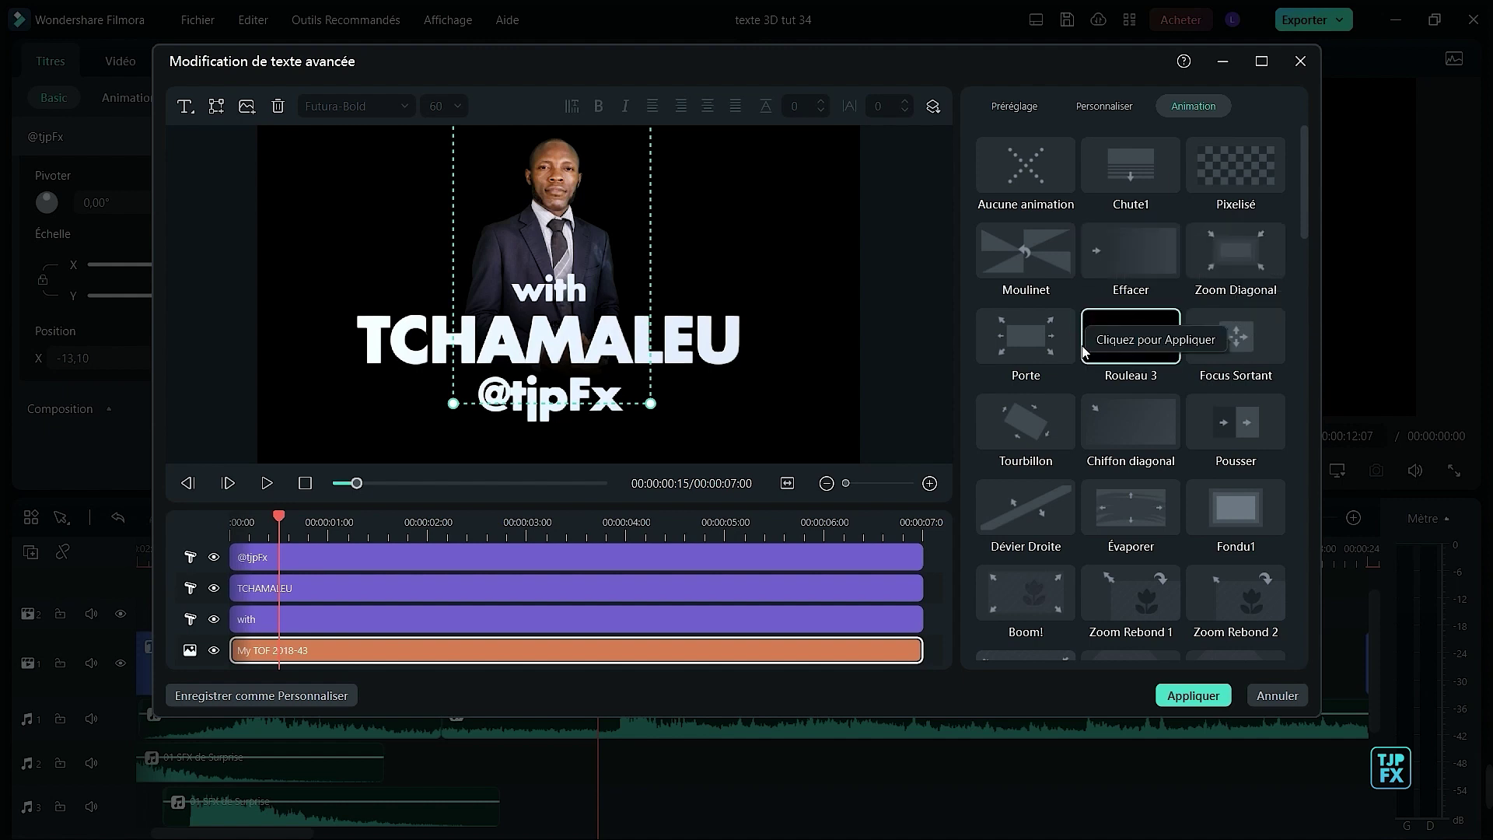
scroll(1026, 388, down, 1)
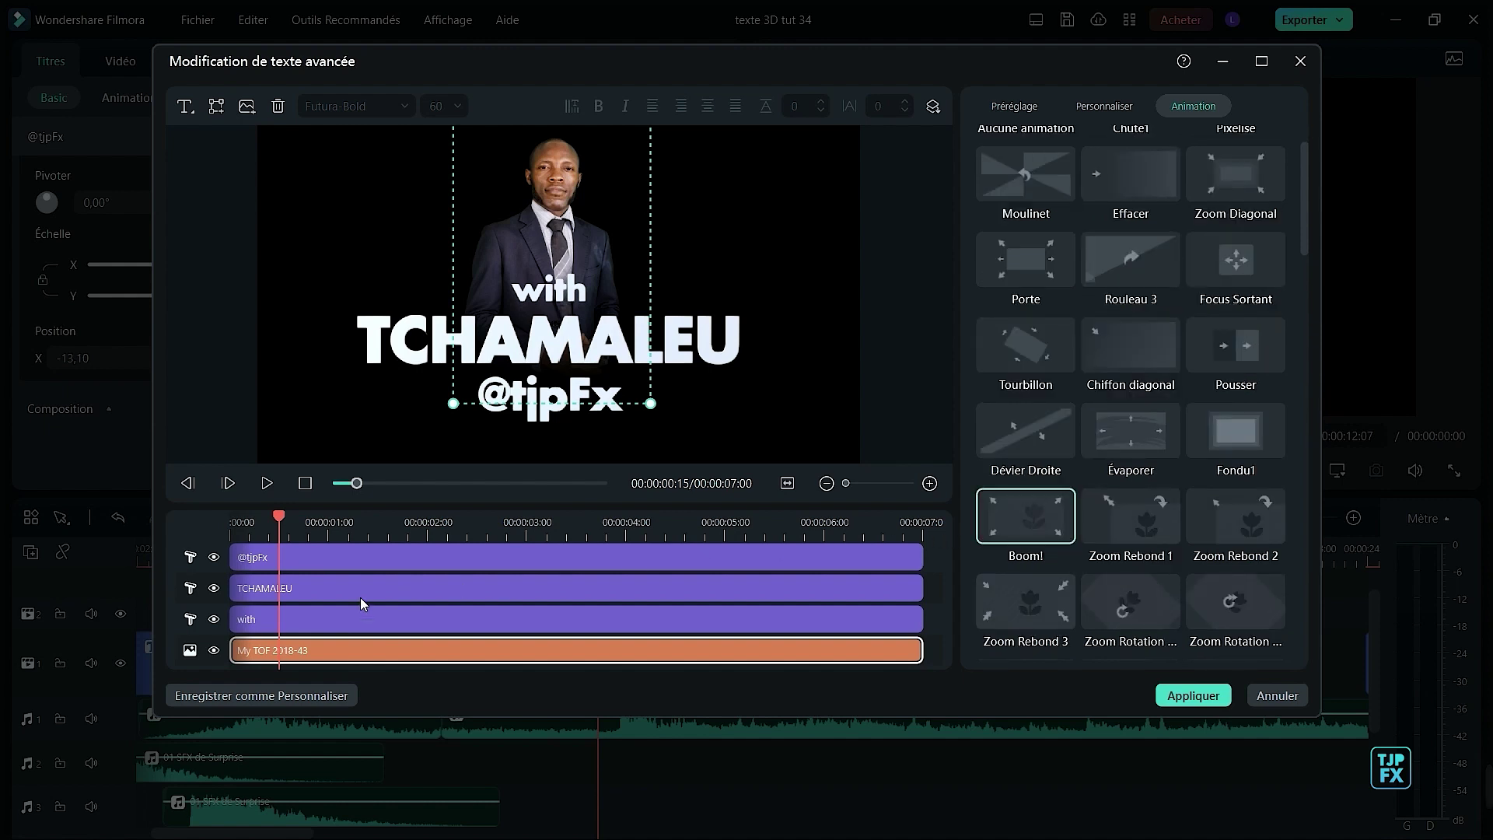
click(279, 518)
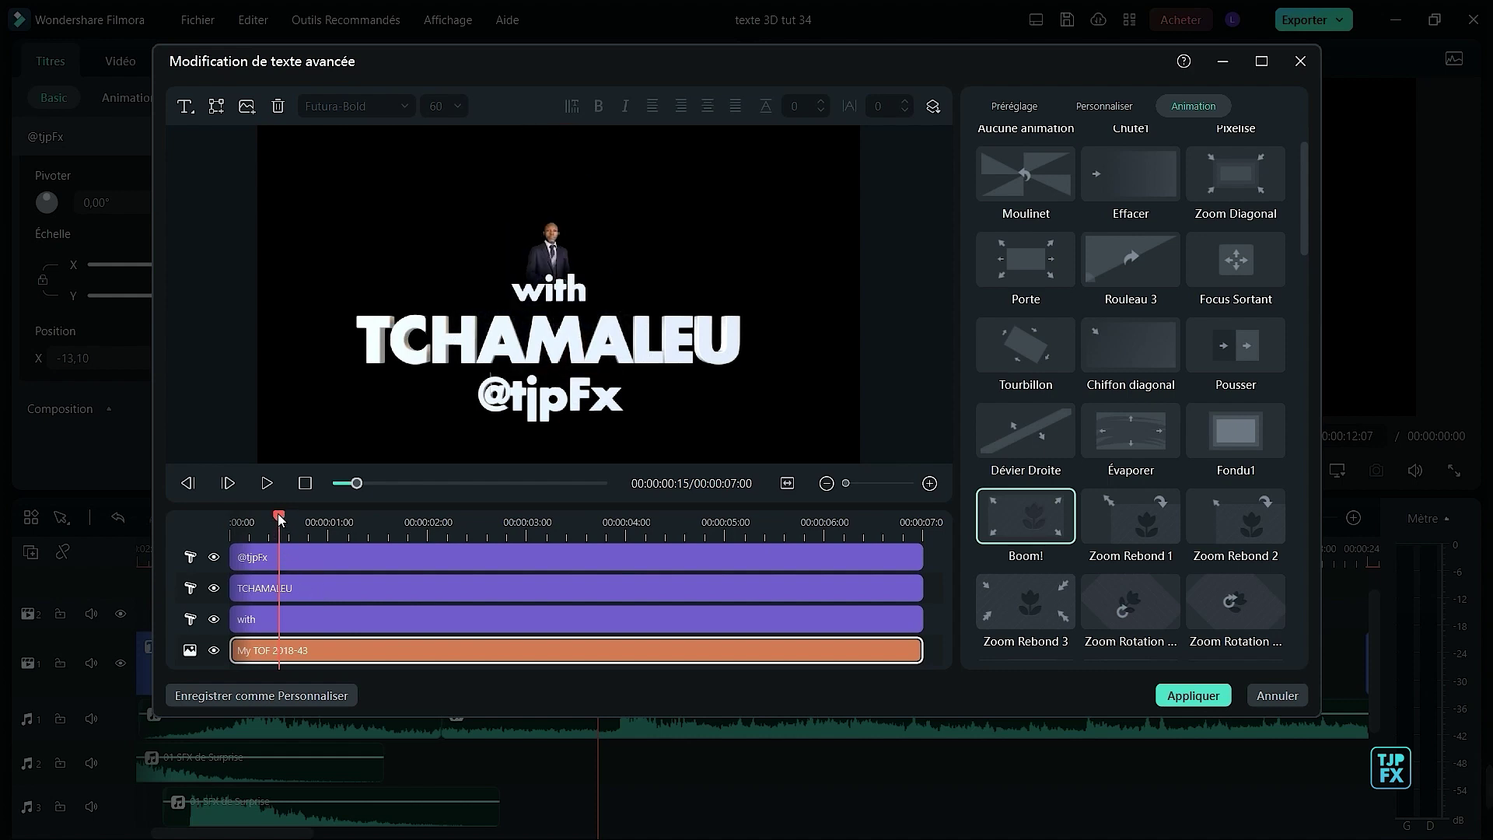
drag(279, 517, 249, 517)
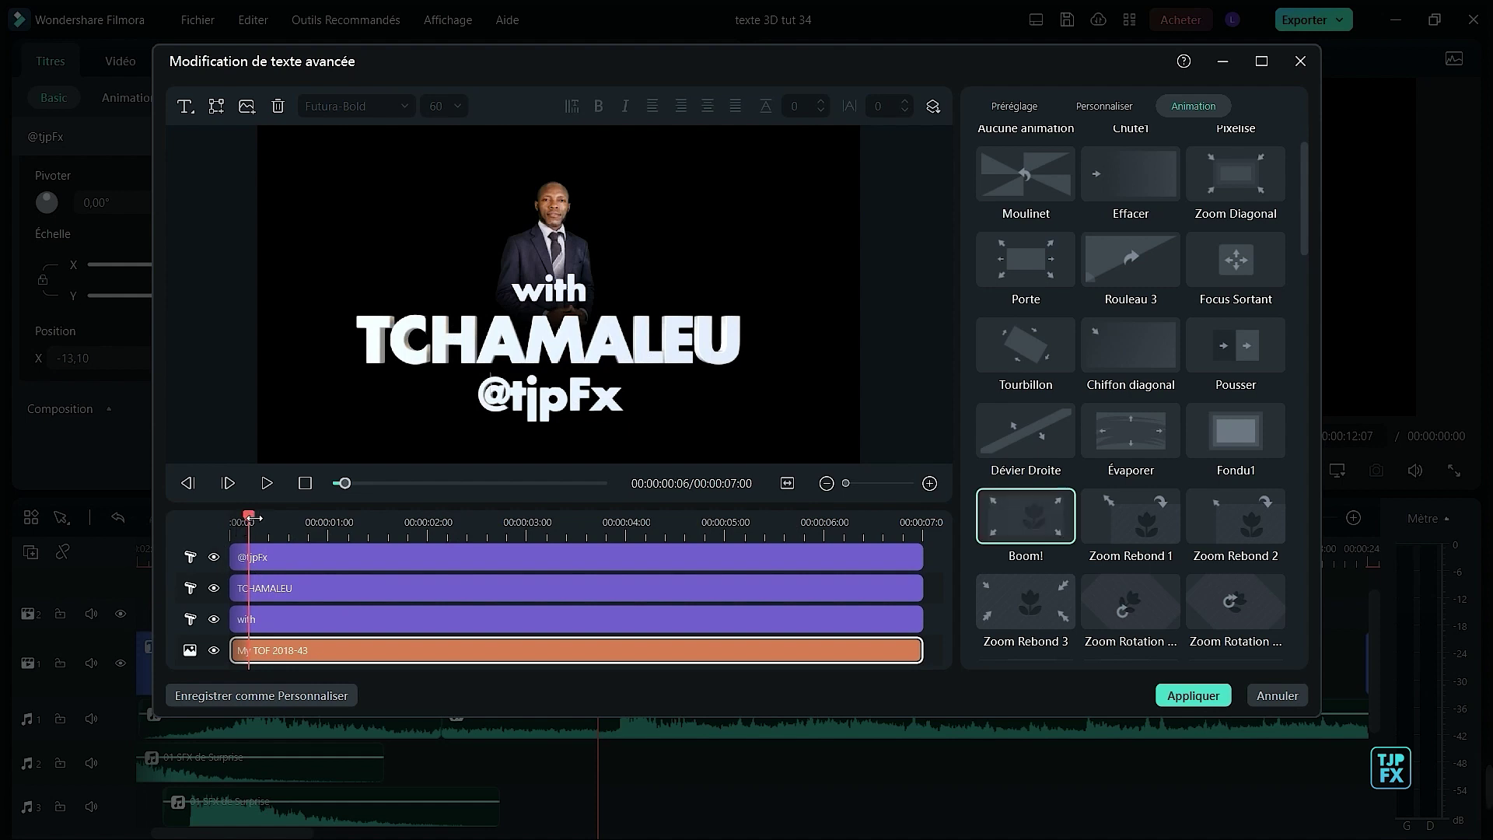
drag(257, 518, 672, 518)
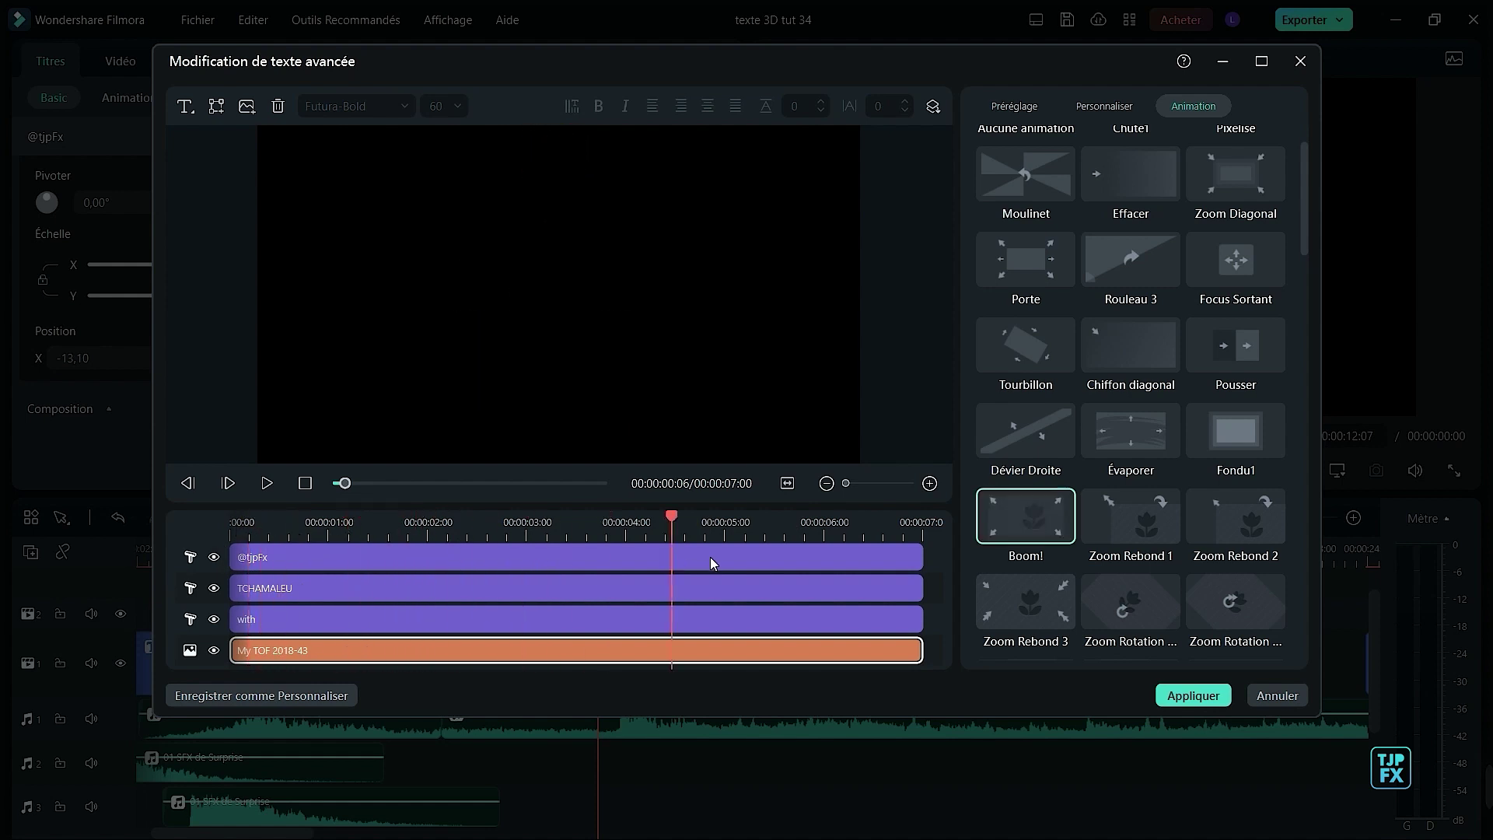
- Apply the last "Descente...léatoire" entrance animation to all three text layers together and preview it
click(366, 619)
click(366, 593)
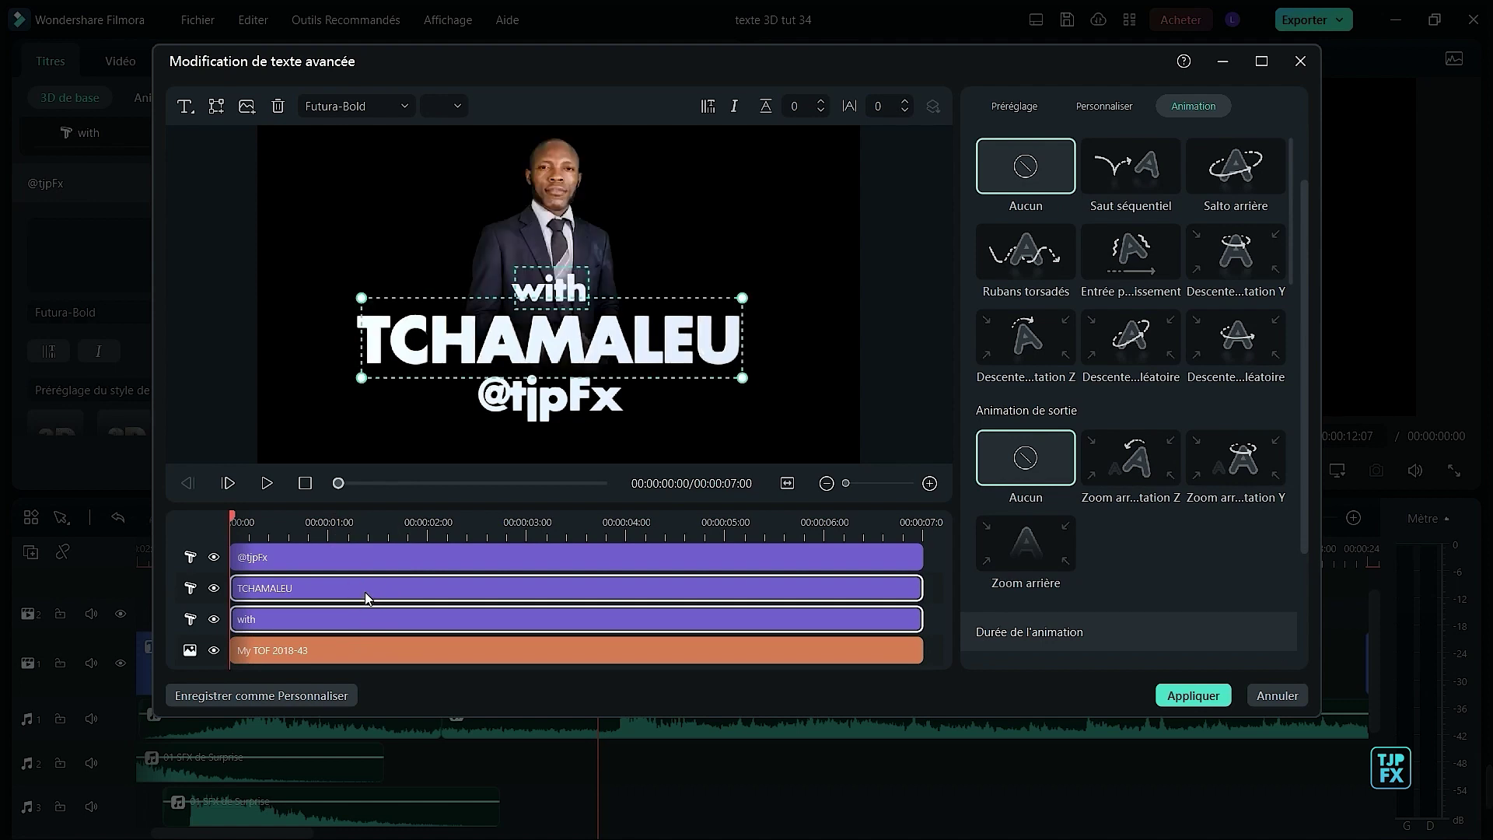
click(381, 556)
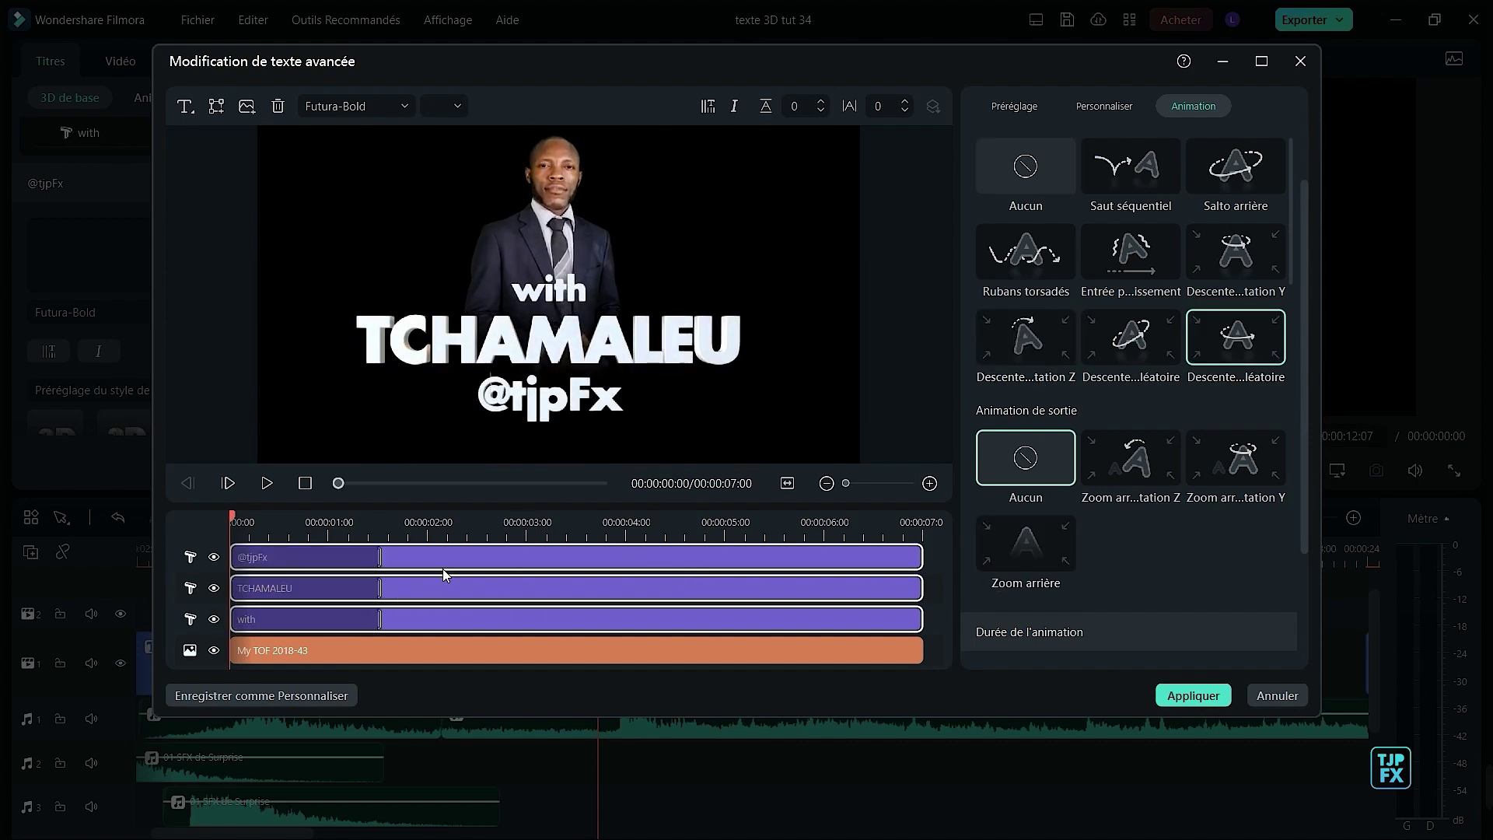
click(269, 484)
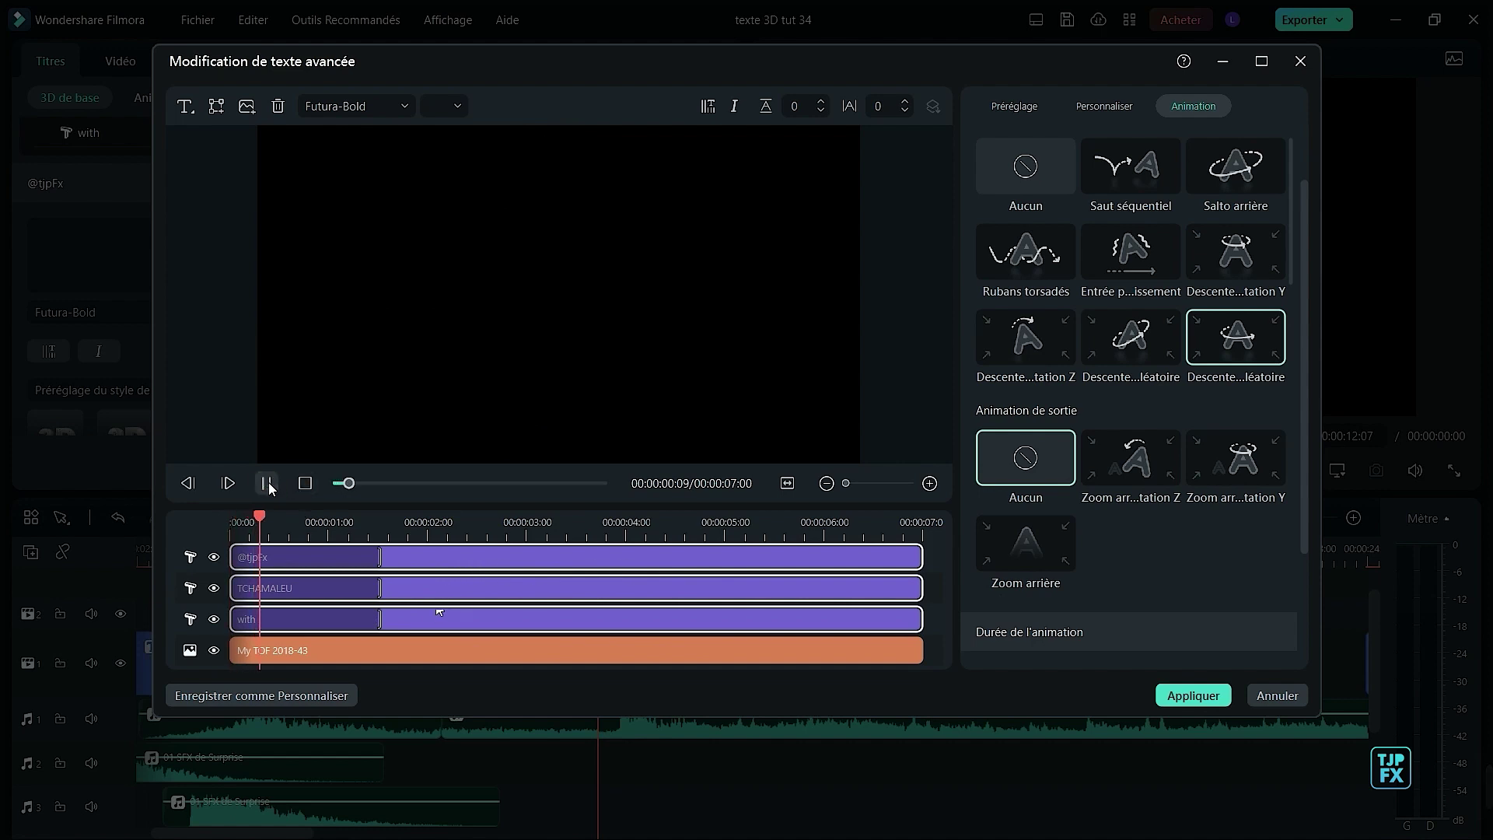
click(278, 484)
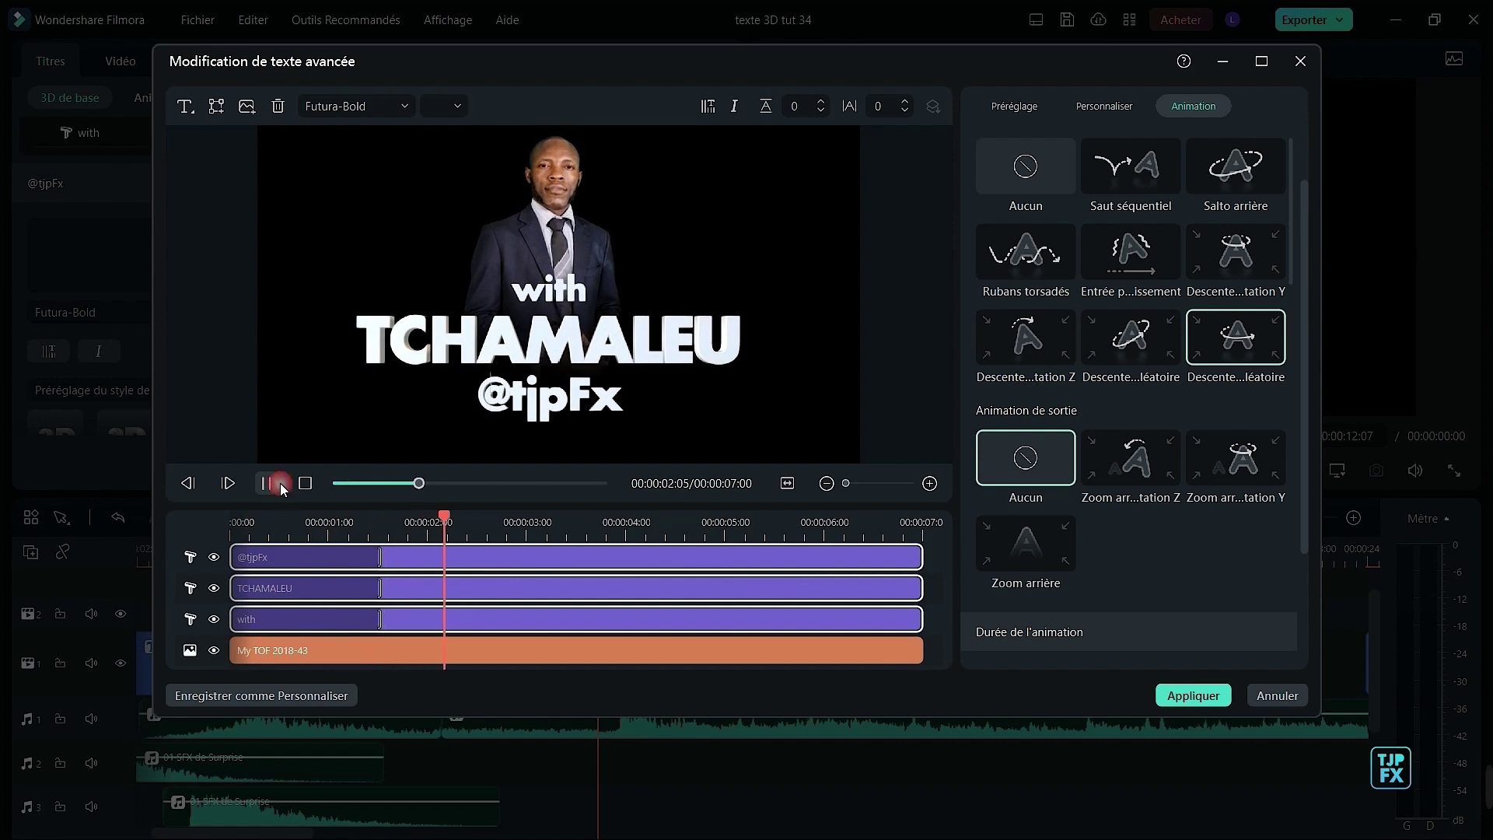
click(268, 488)
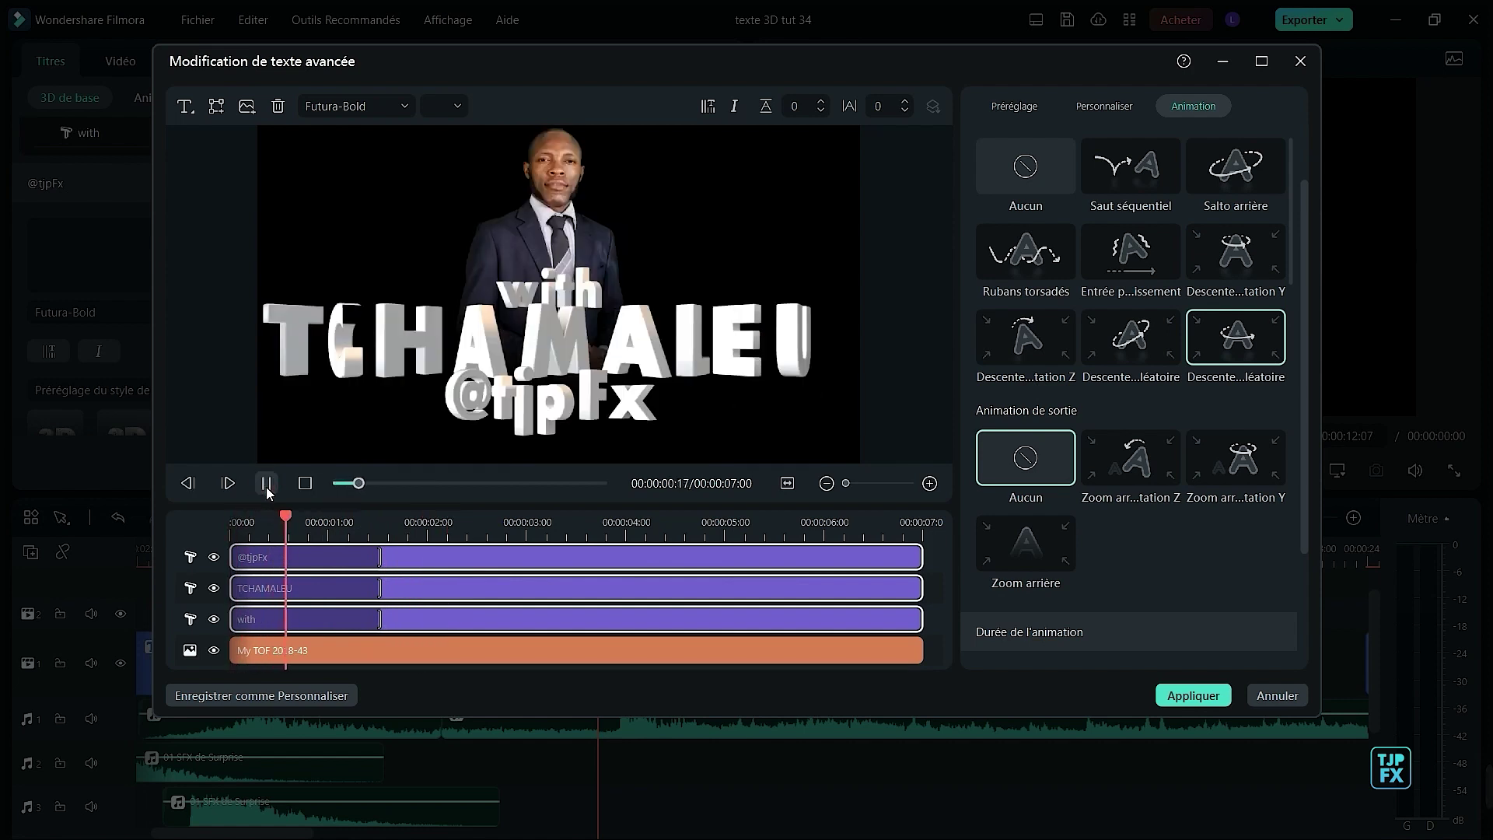
click(266, 489)
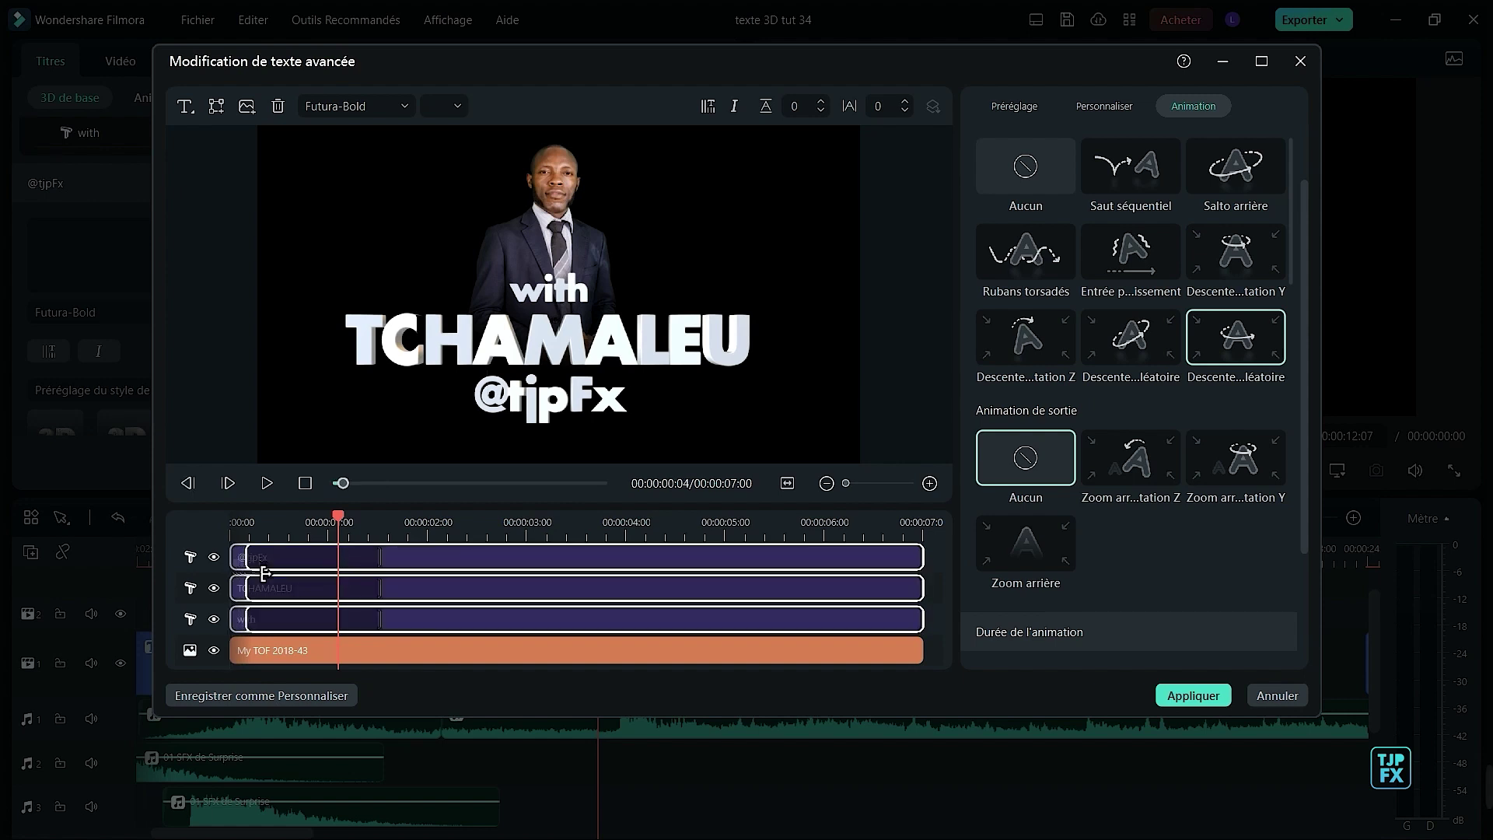
- Trim the start of the three text layers to about 00:00:01:19 and play the title from the beginning
drag(382, 574, 397, 576)
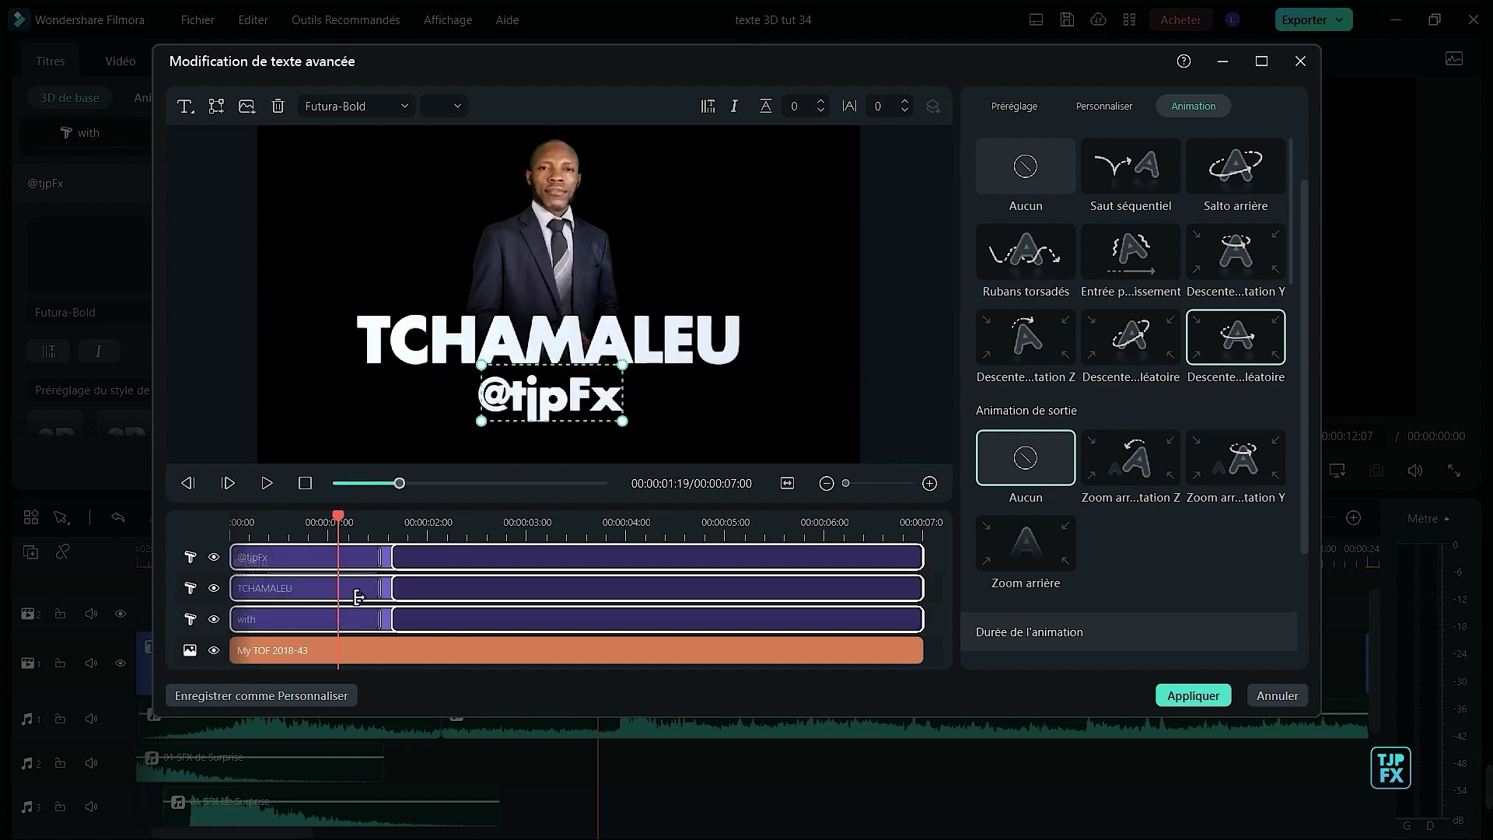
click(233, 545)
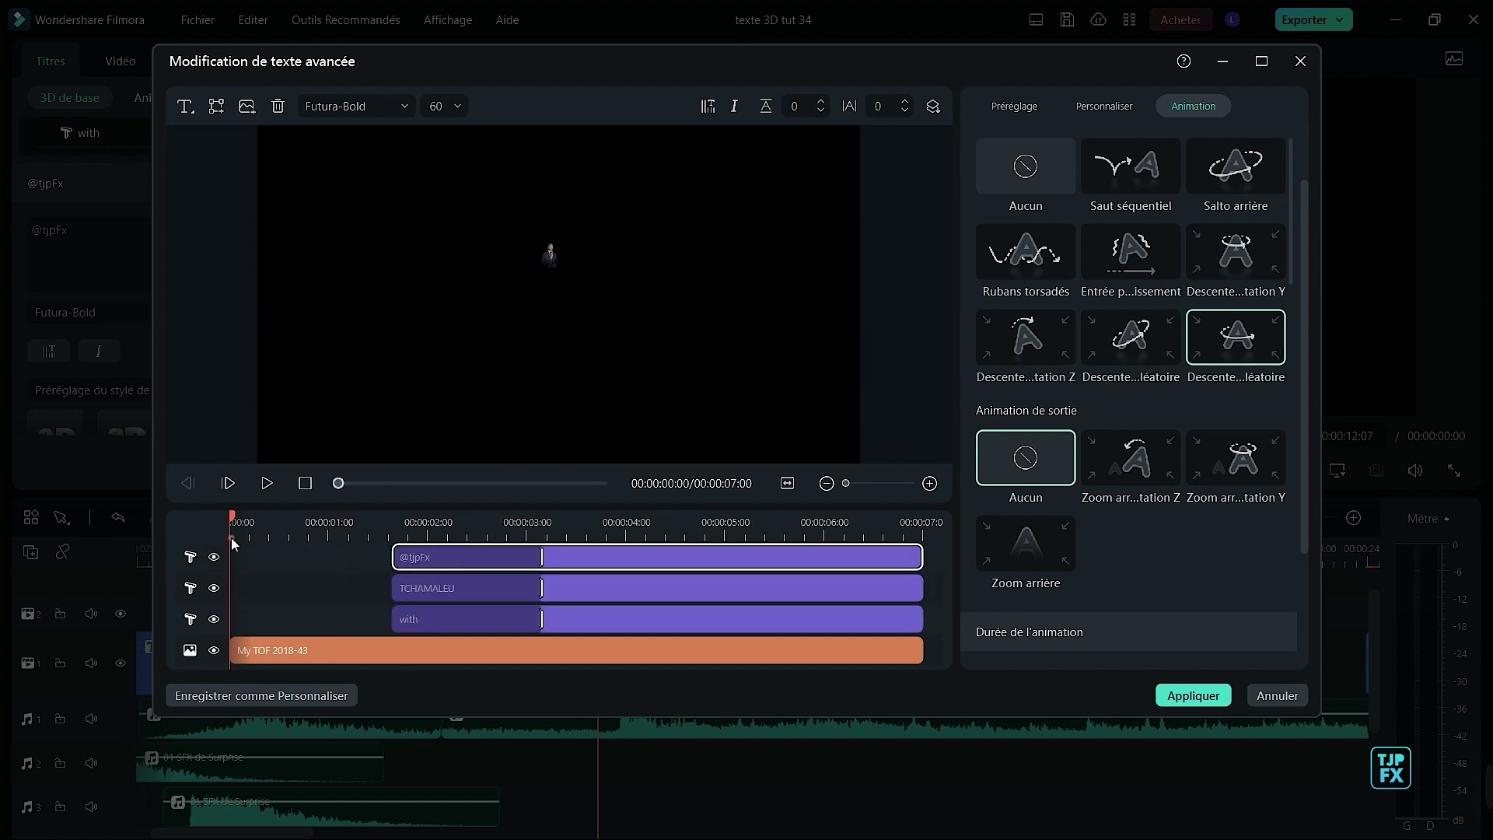
key(space)
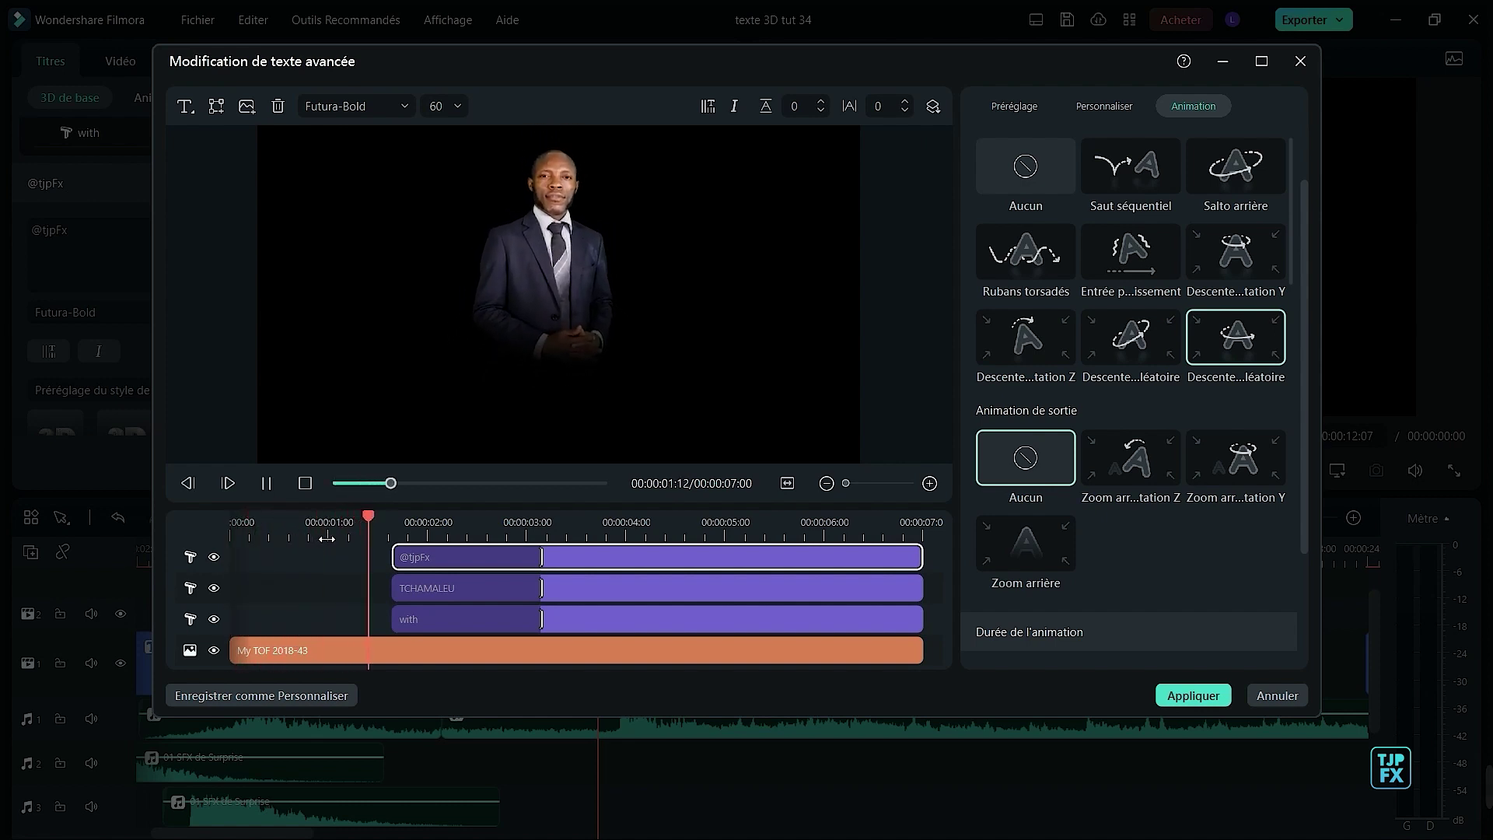
key(space)
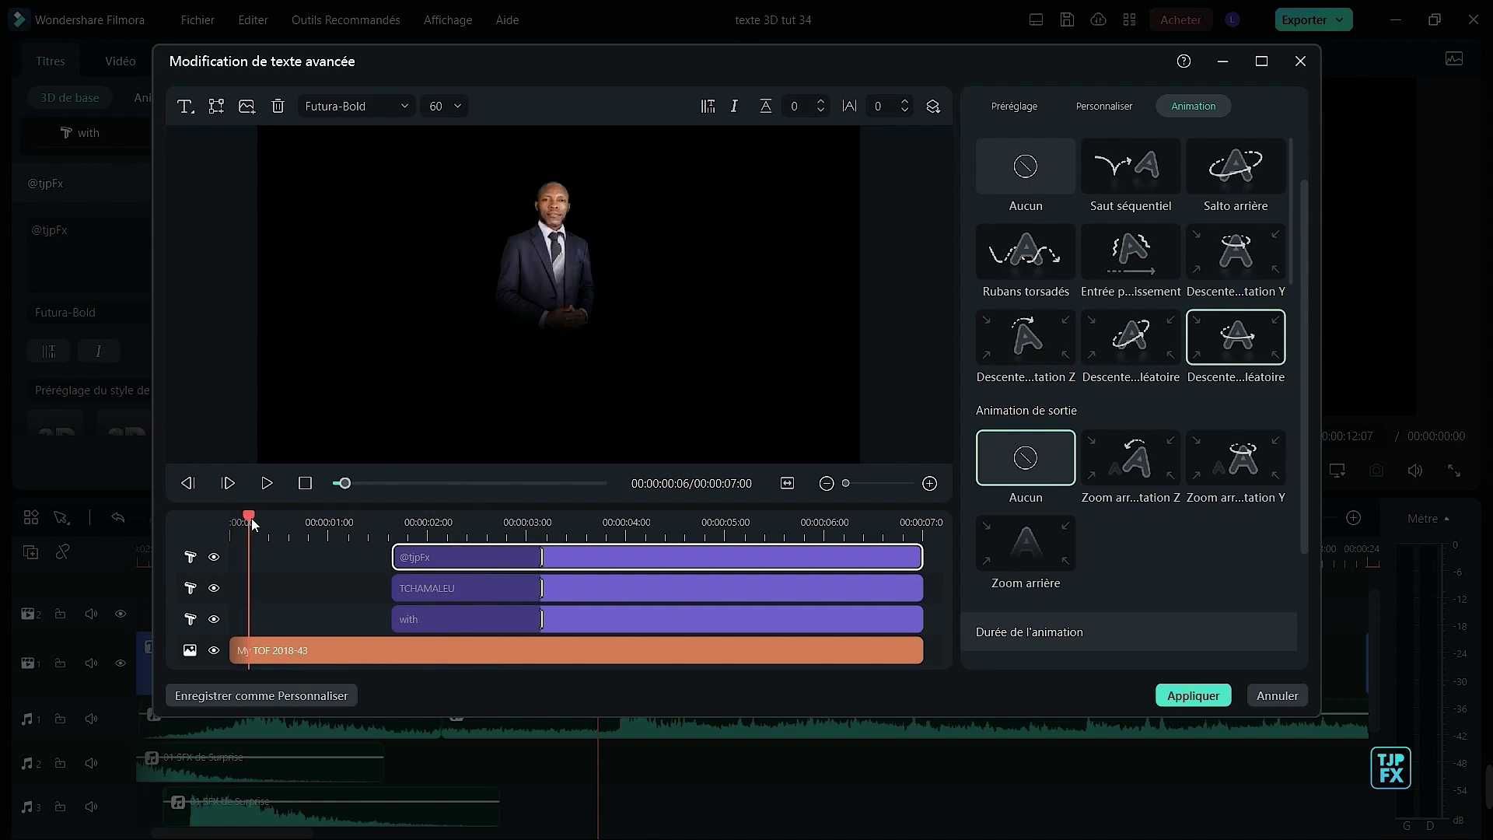
drag(240, 527, 228, 529)
key(space)
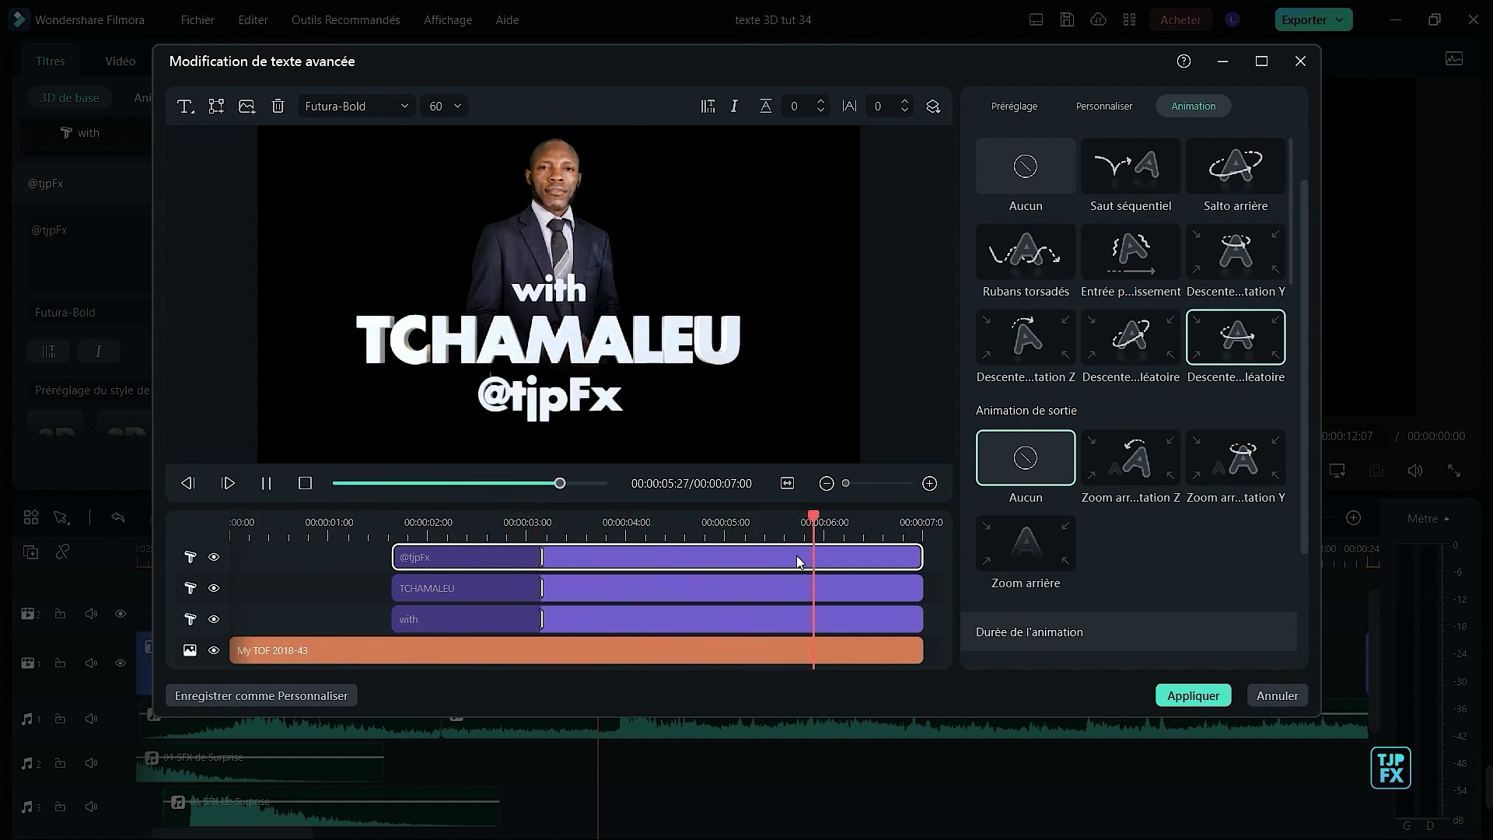
- Apply the "Zoom arrière" exit animation to all three text layers together
click(876, 529)
click(894, 531)
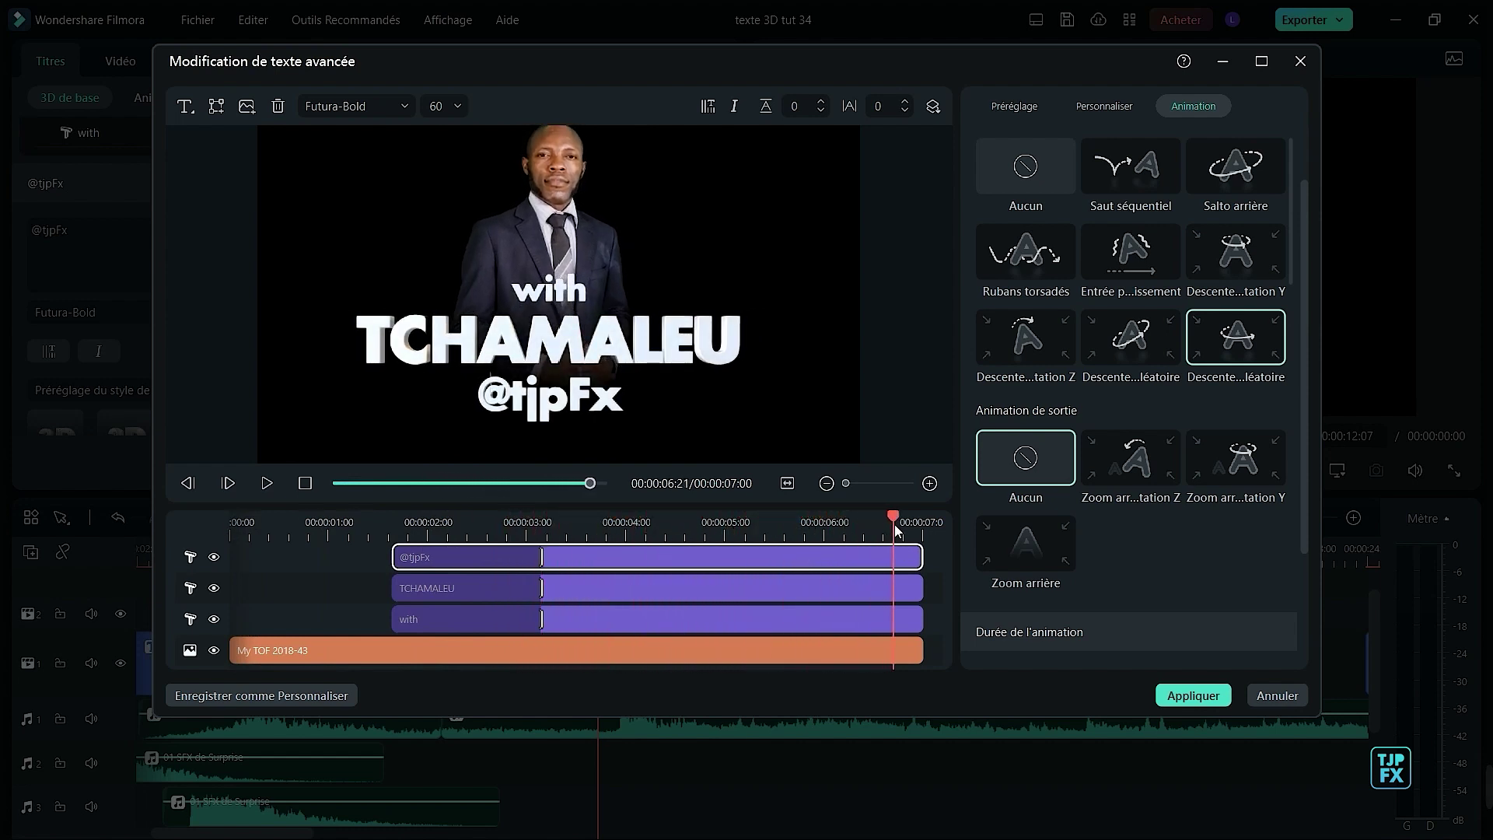
click(879, 528)
click(887, 620)
scroll(1216, 531, down, 1)
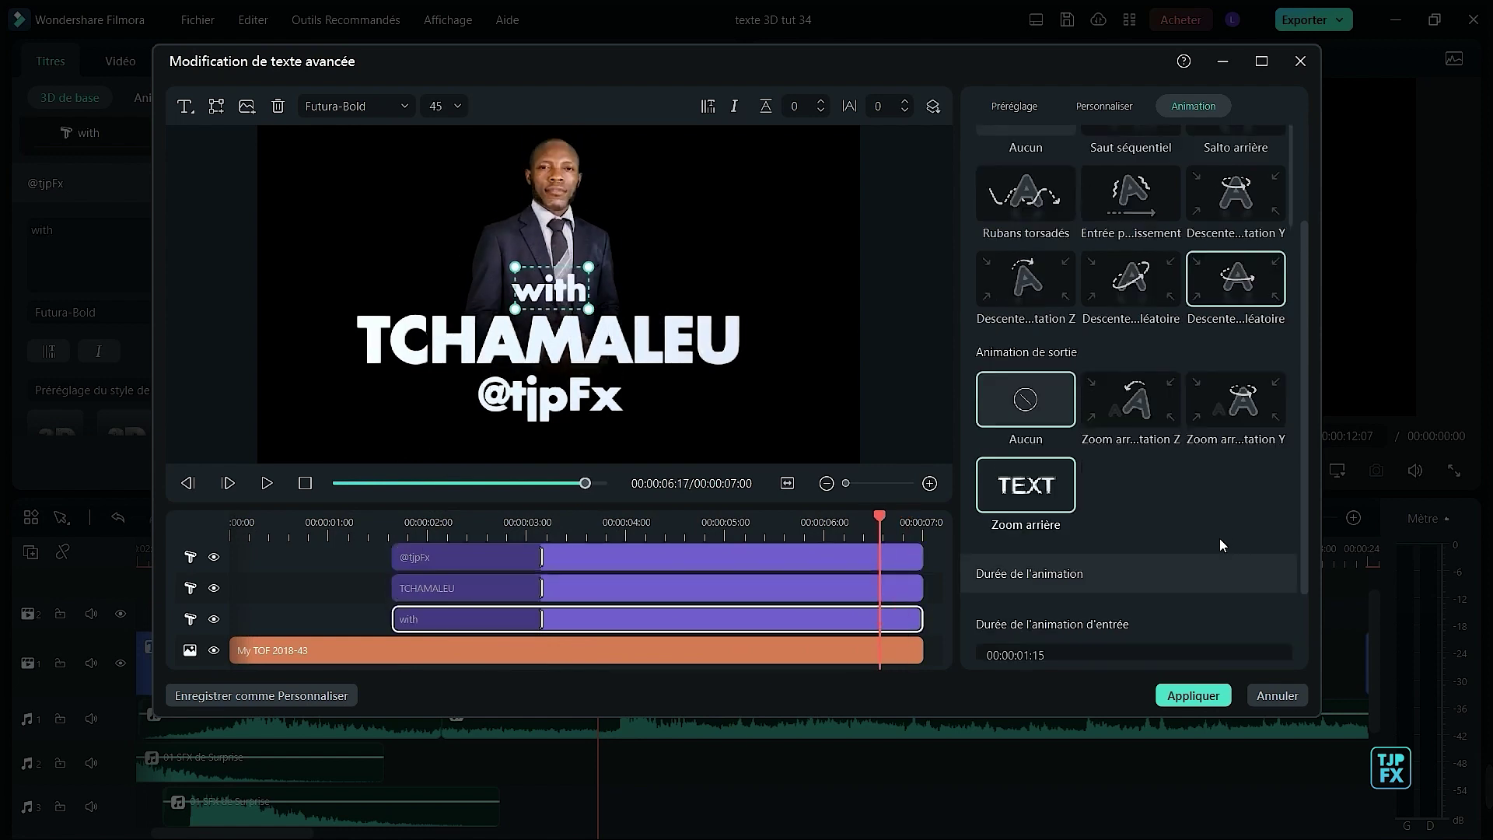
scroll(1217, 536, down, 1)
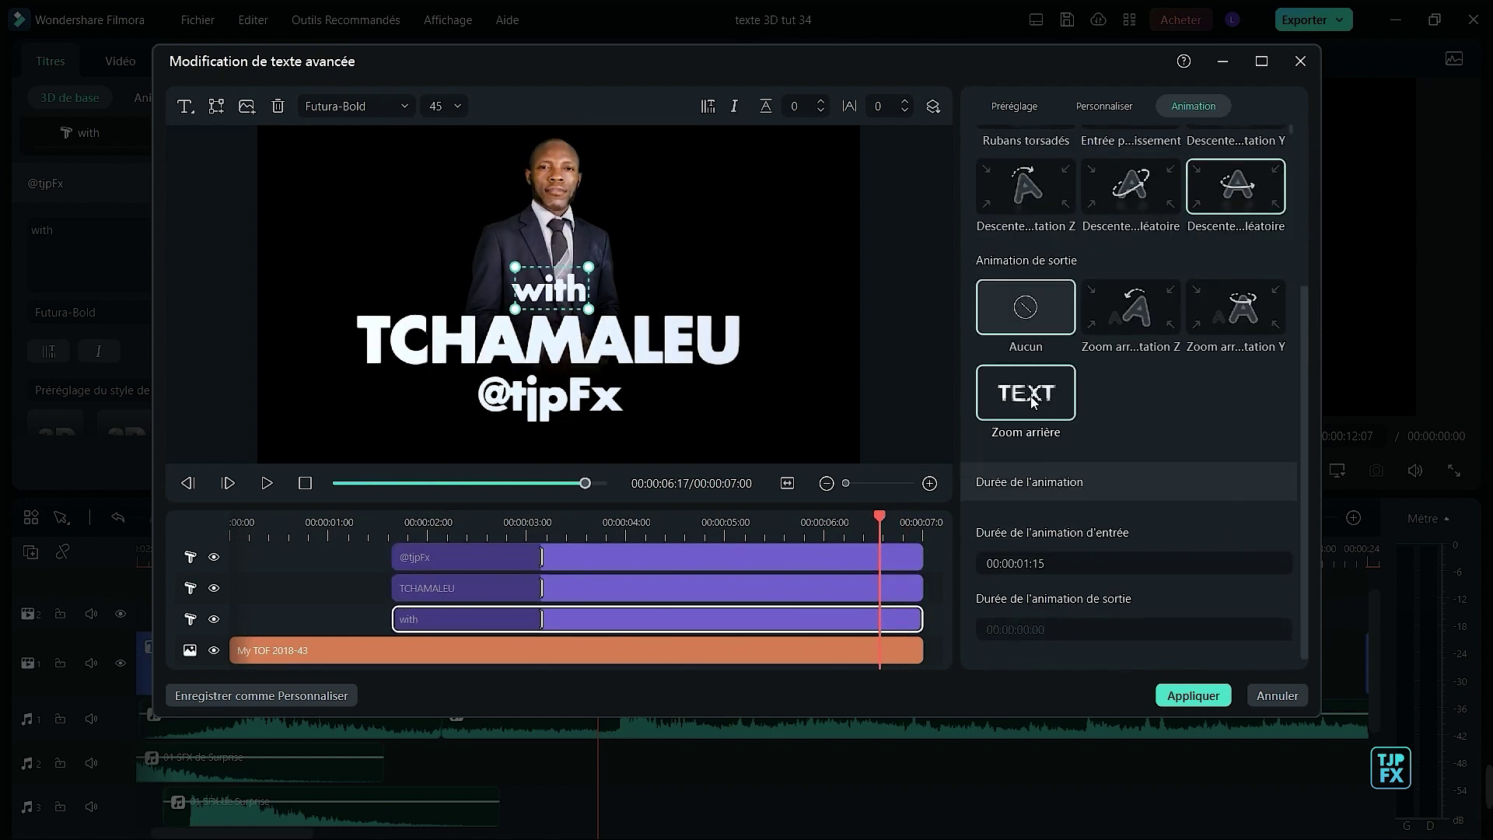
ctrl+click(907, 583)
ctrl+click(899, 552)
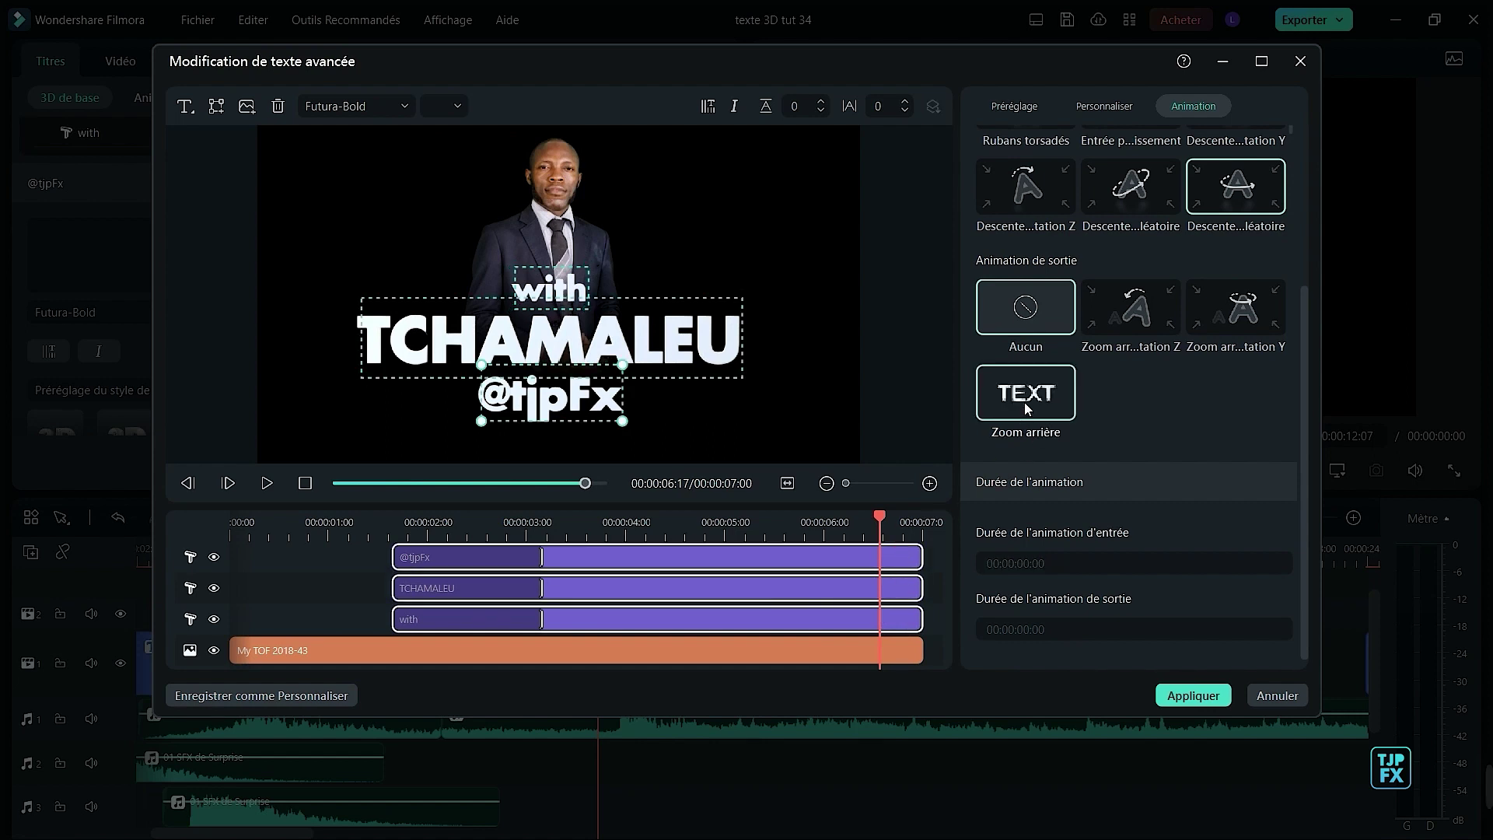
click(1024, 403)
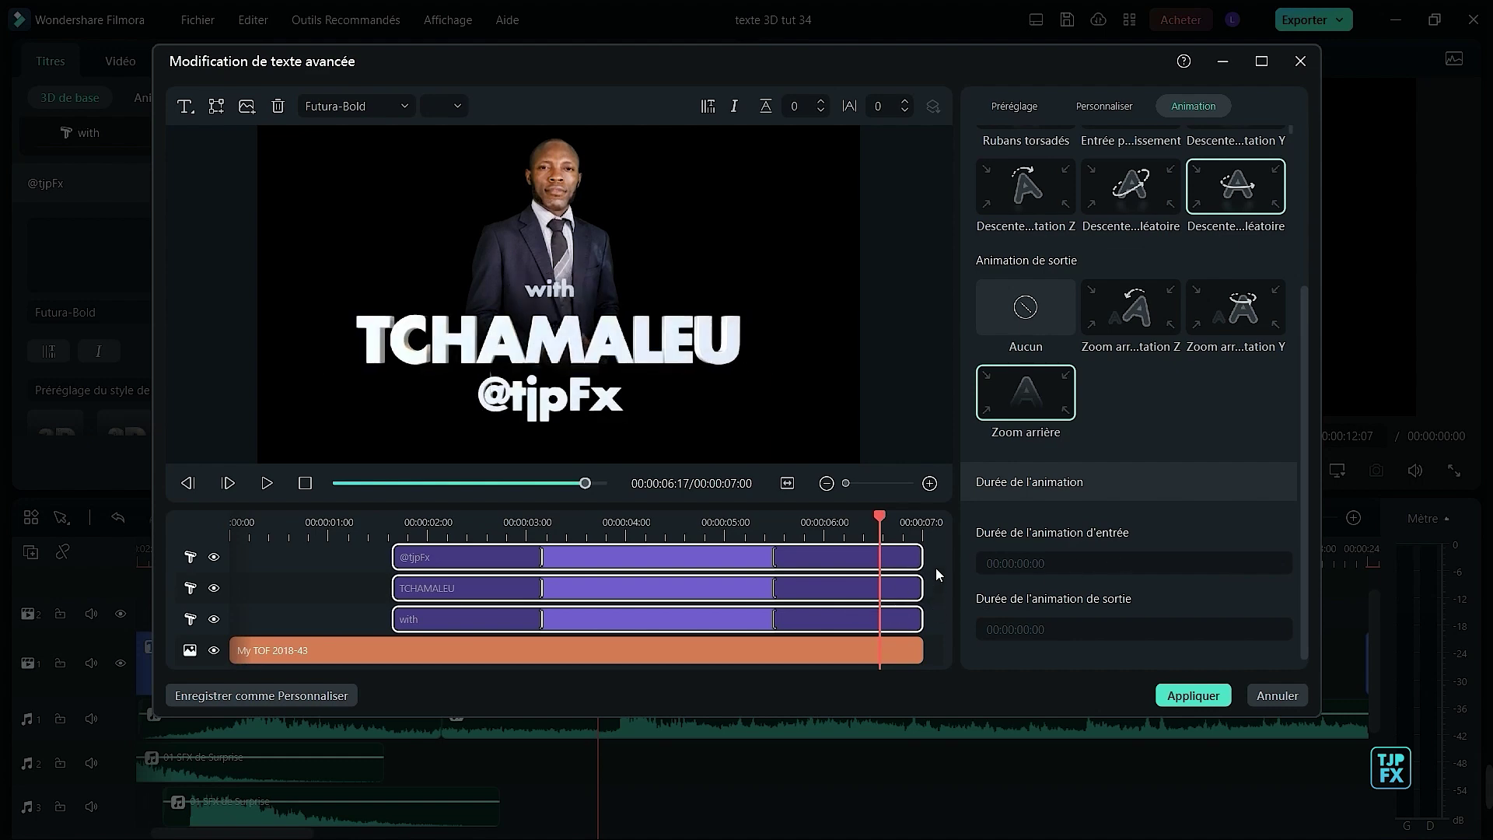
- Set the exit animation duration to 00:00:00:15 on the handle text layer and on the presenter's name layer
click(894, 559)
click(1070, 625)
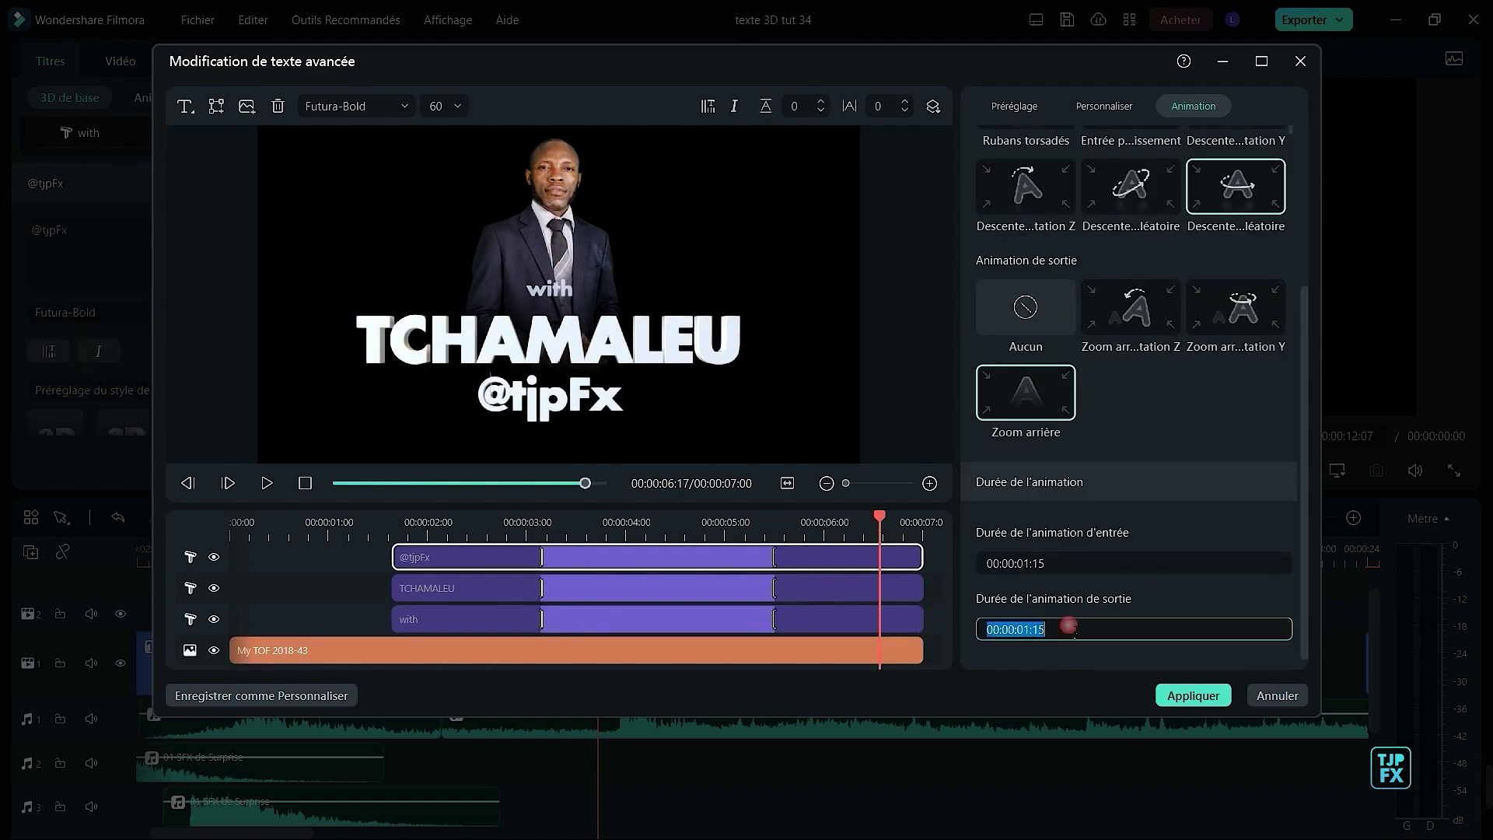
text(00:00:00:15)
key(Return)
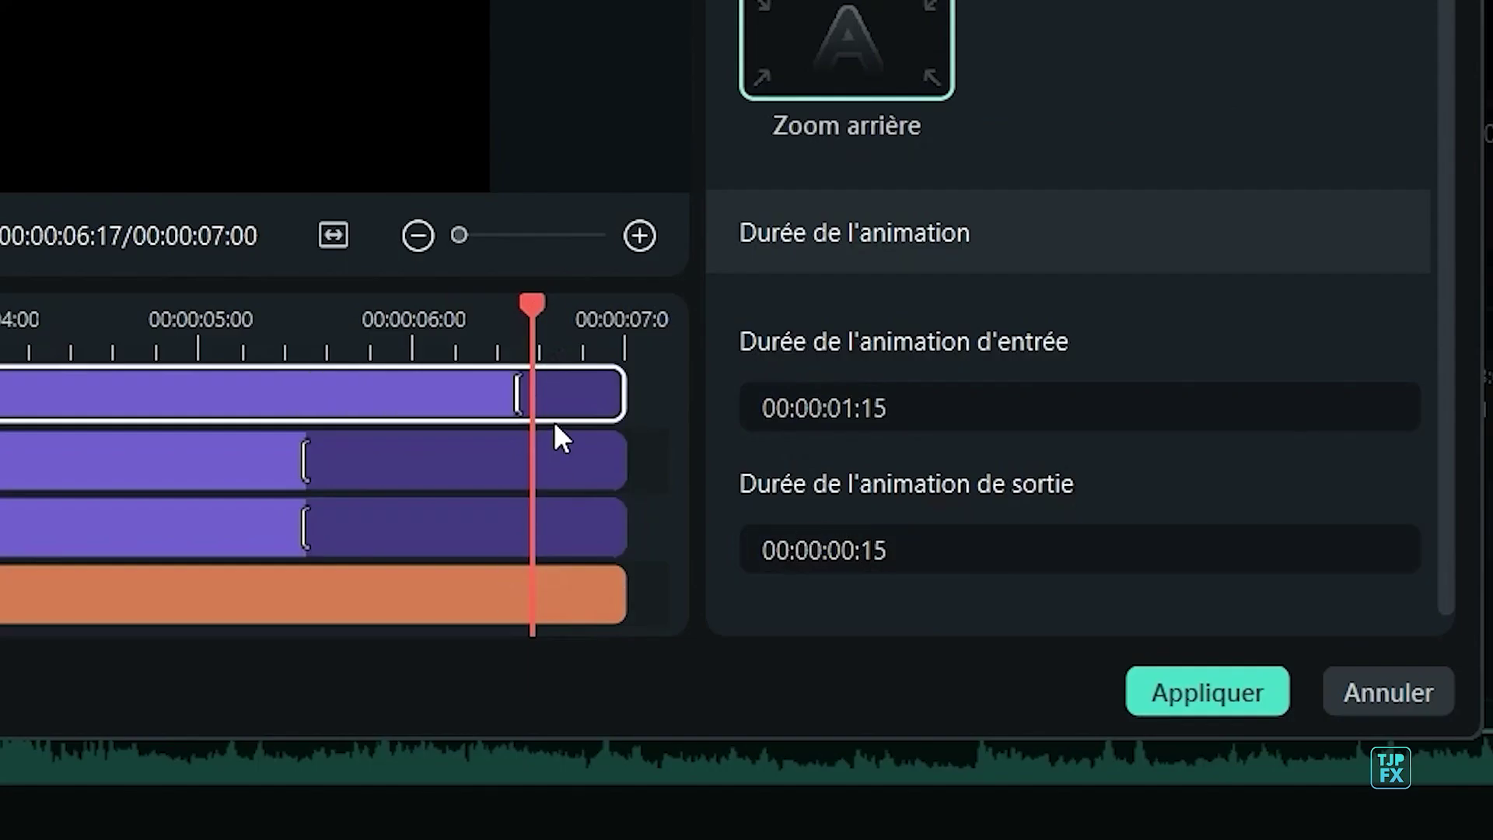
click(890, 585)
click(976, 550)
text(00:00:00:15)
key(Return)
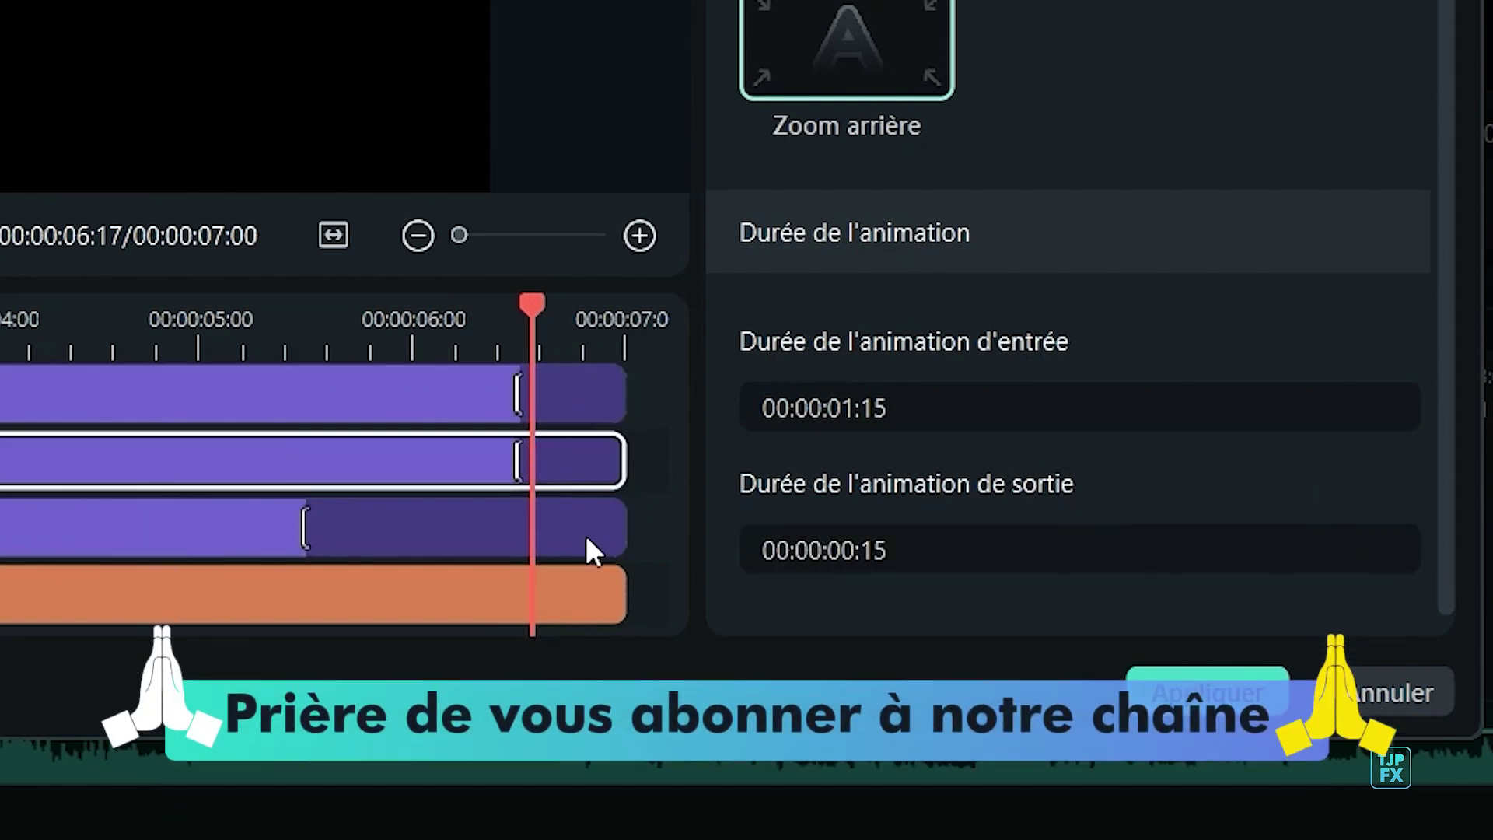
- Set the "with" layer's exit animation duration to 00:00:00:15 and apply the changes to the presenter title
click(585, 535)
click(1125, 558)
text(00:00:00:15)
key(Return)
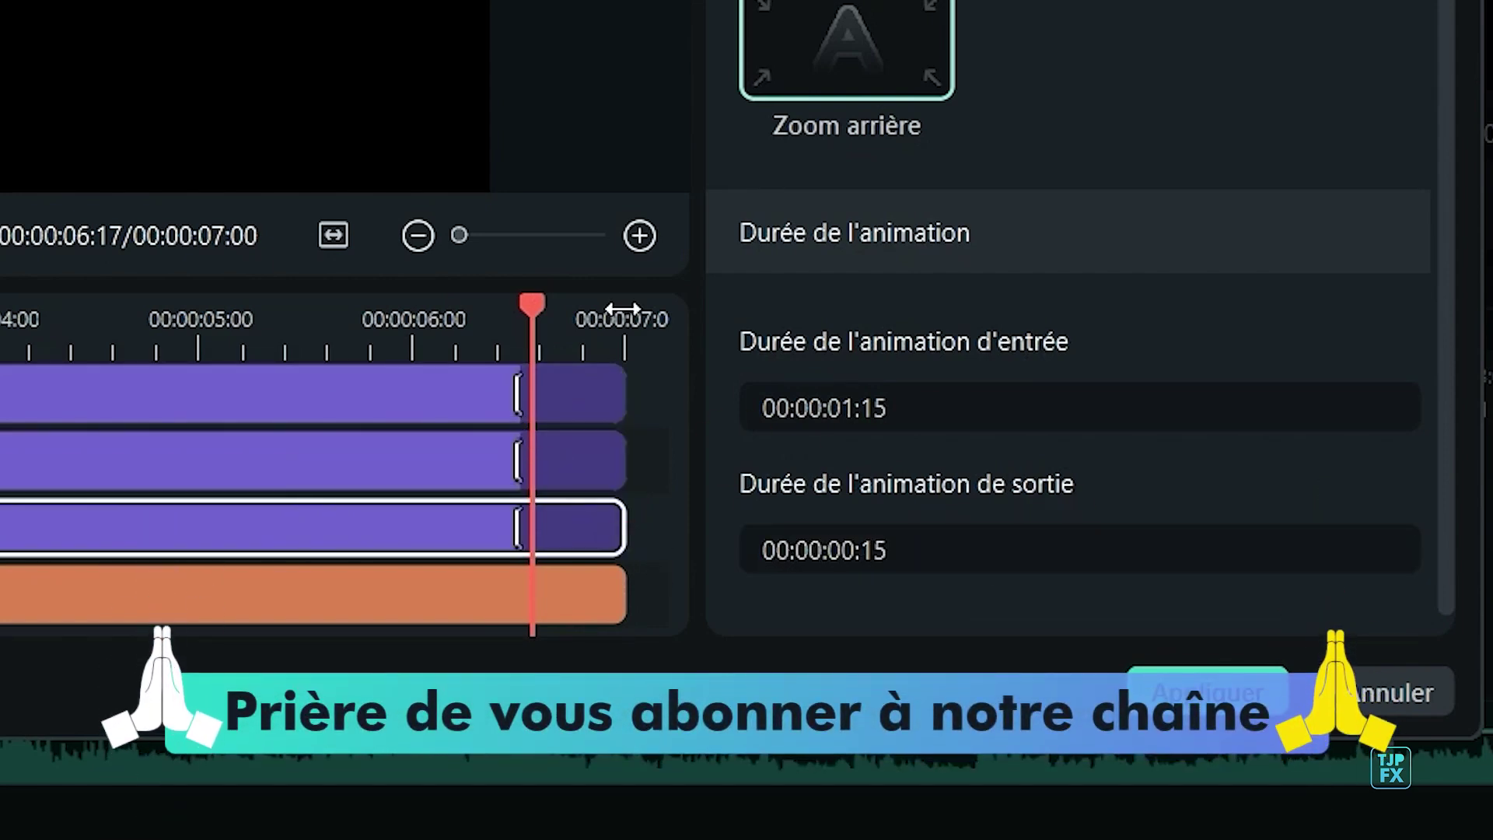
drag(878, 516, 830, 516)
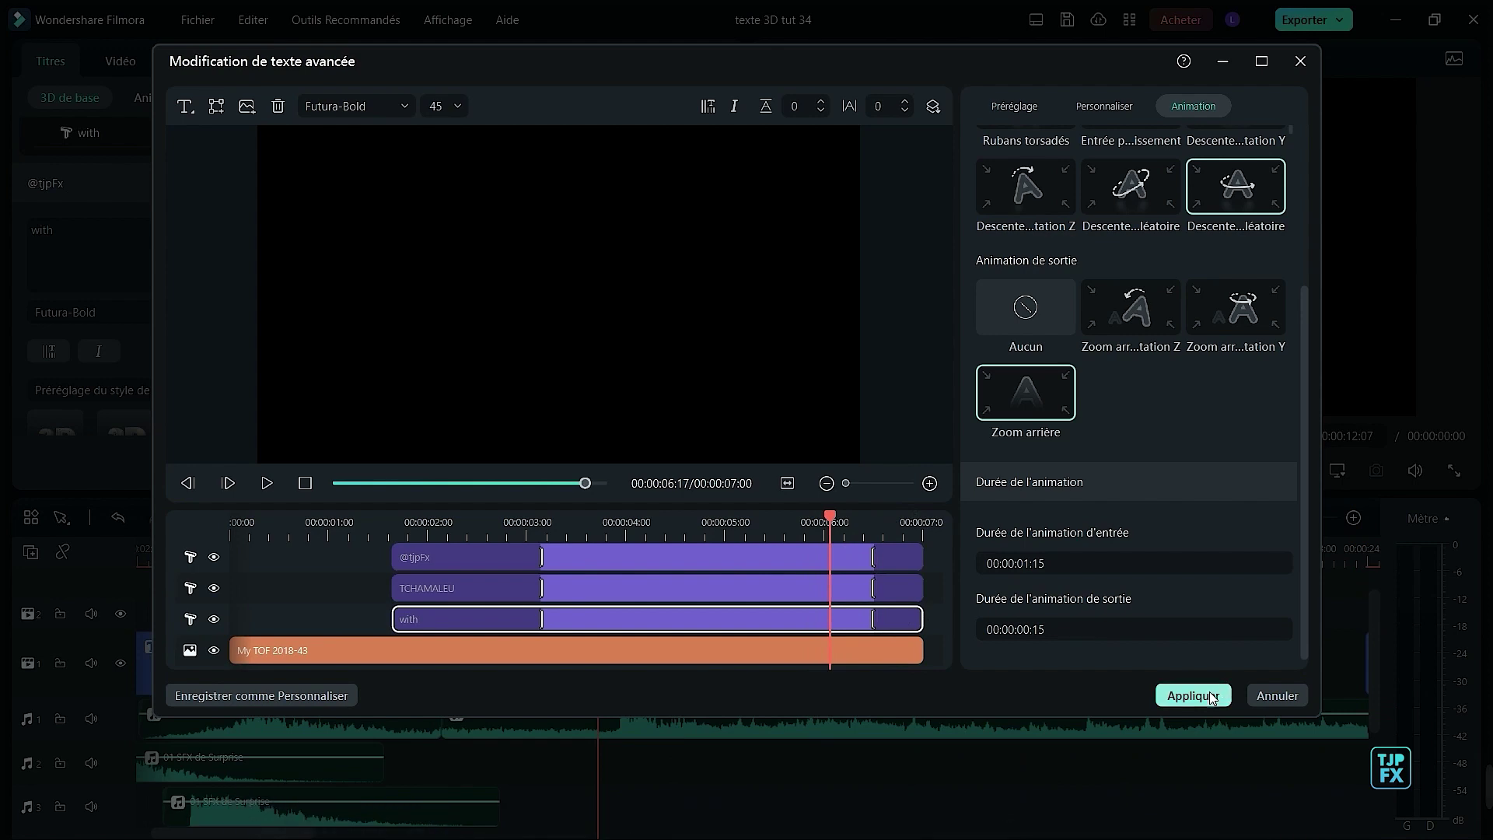
click(1192, 695)
- Shift the presenter title clip slightly earlier on the second video track and play it back with the music
key(space)
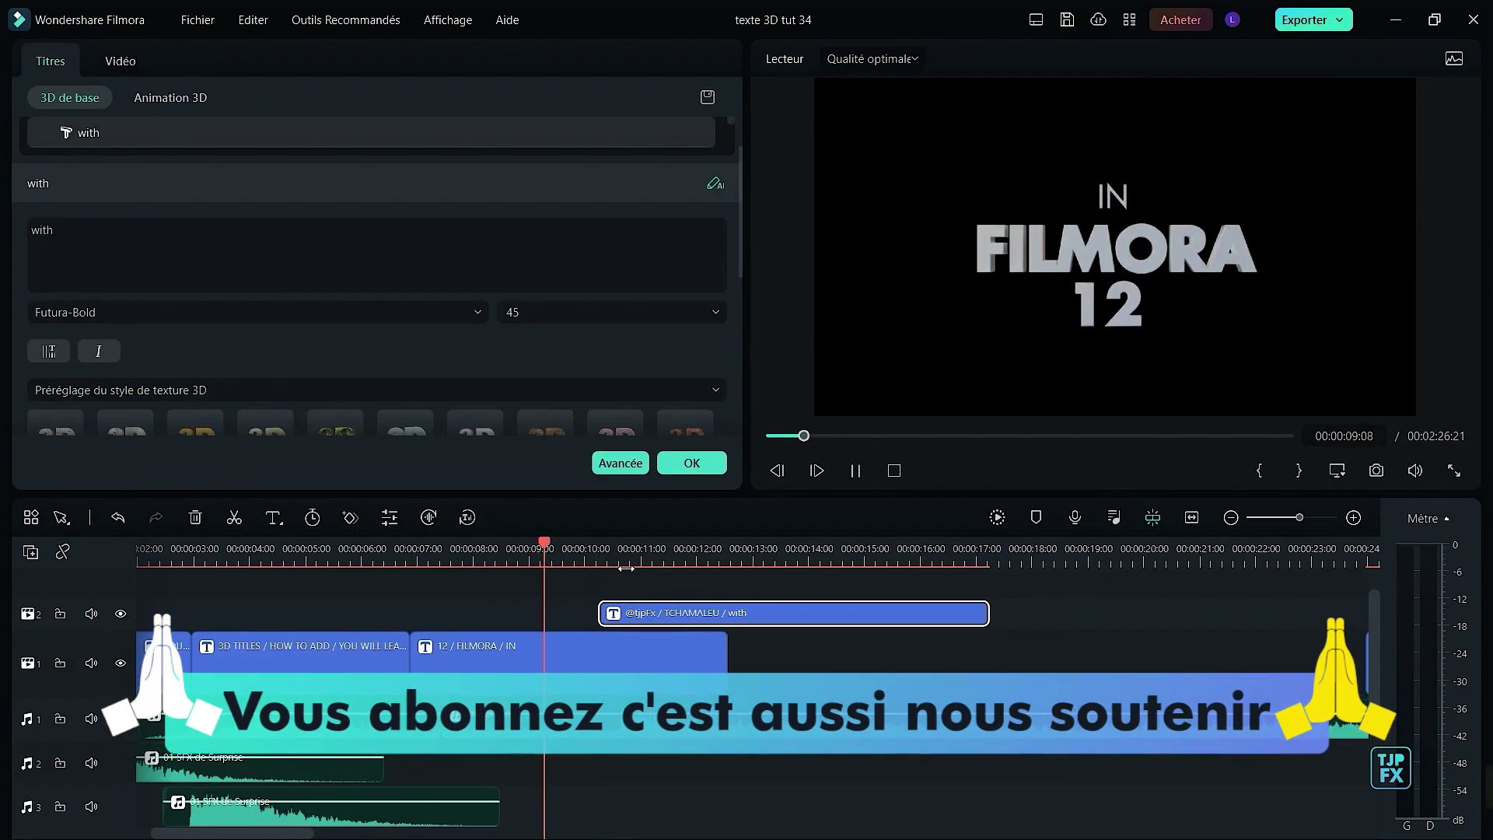
drag(662, 612, 655, 612)
click(544, 565)
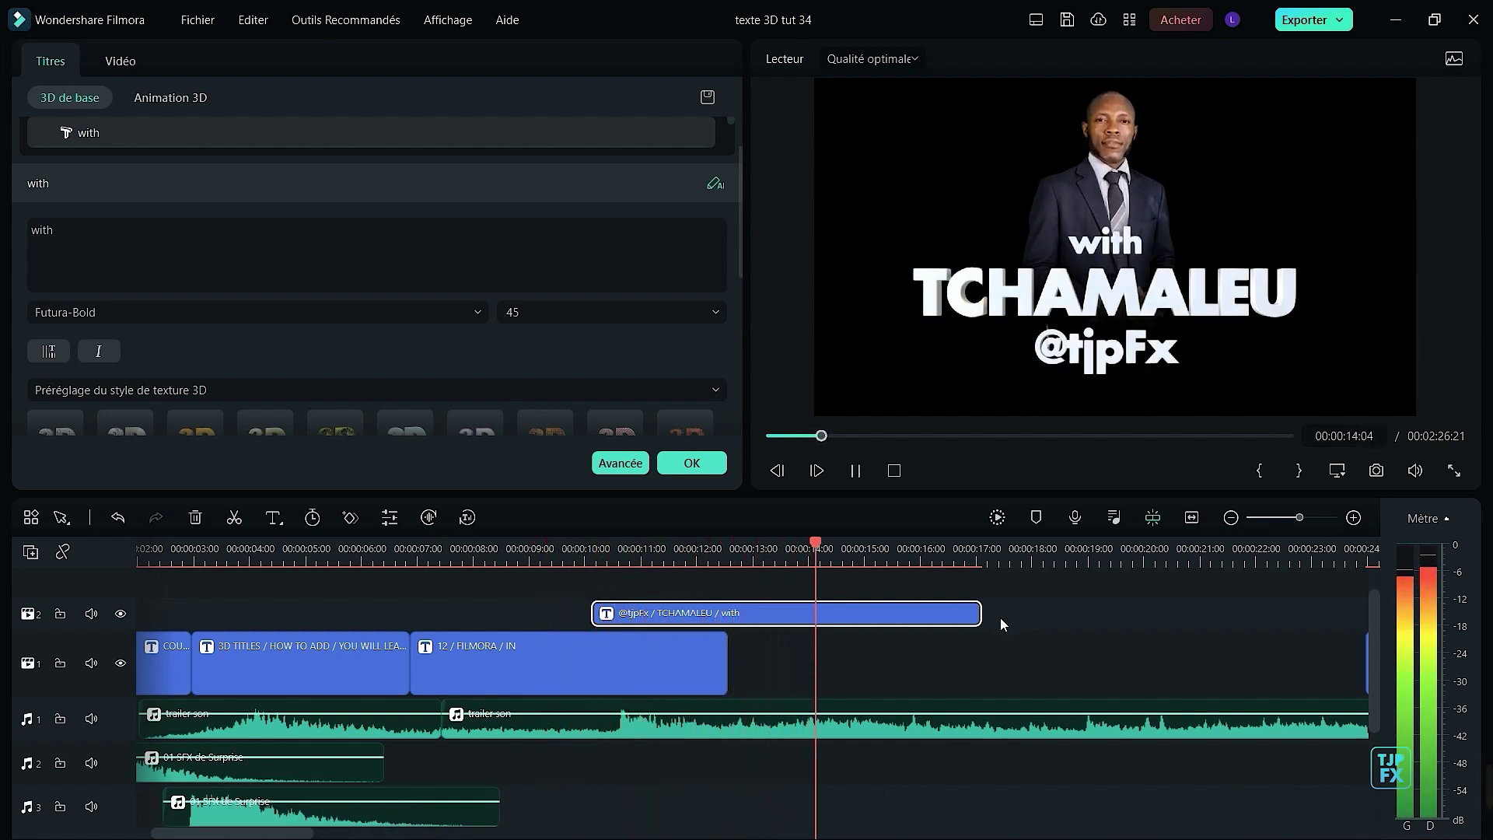
key(space)
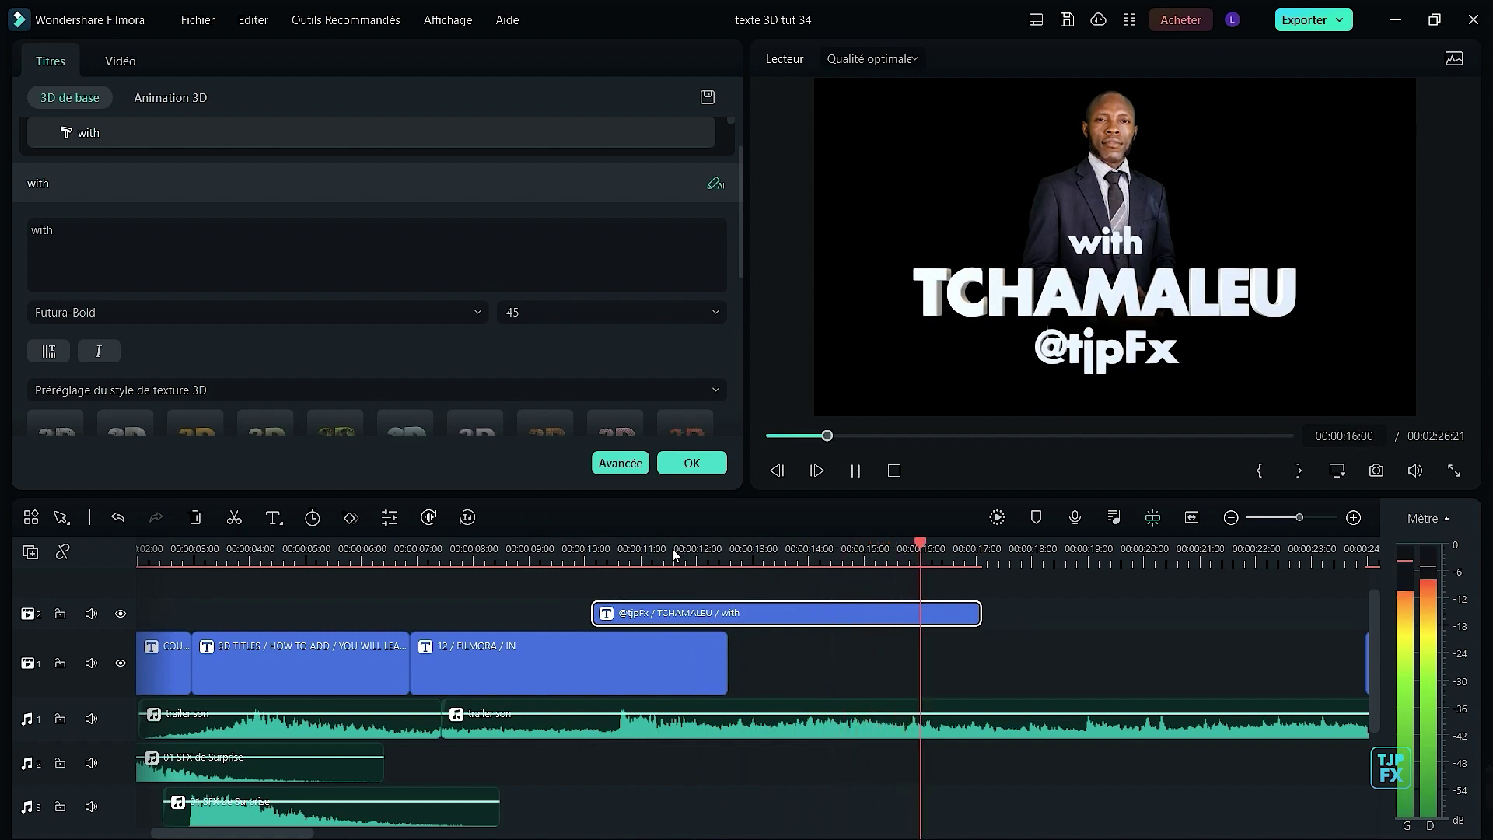
- Add a scale keyframe at 100% to the presenter title clip at 00:00:13:11
click(679, 550)
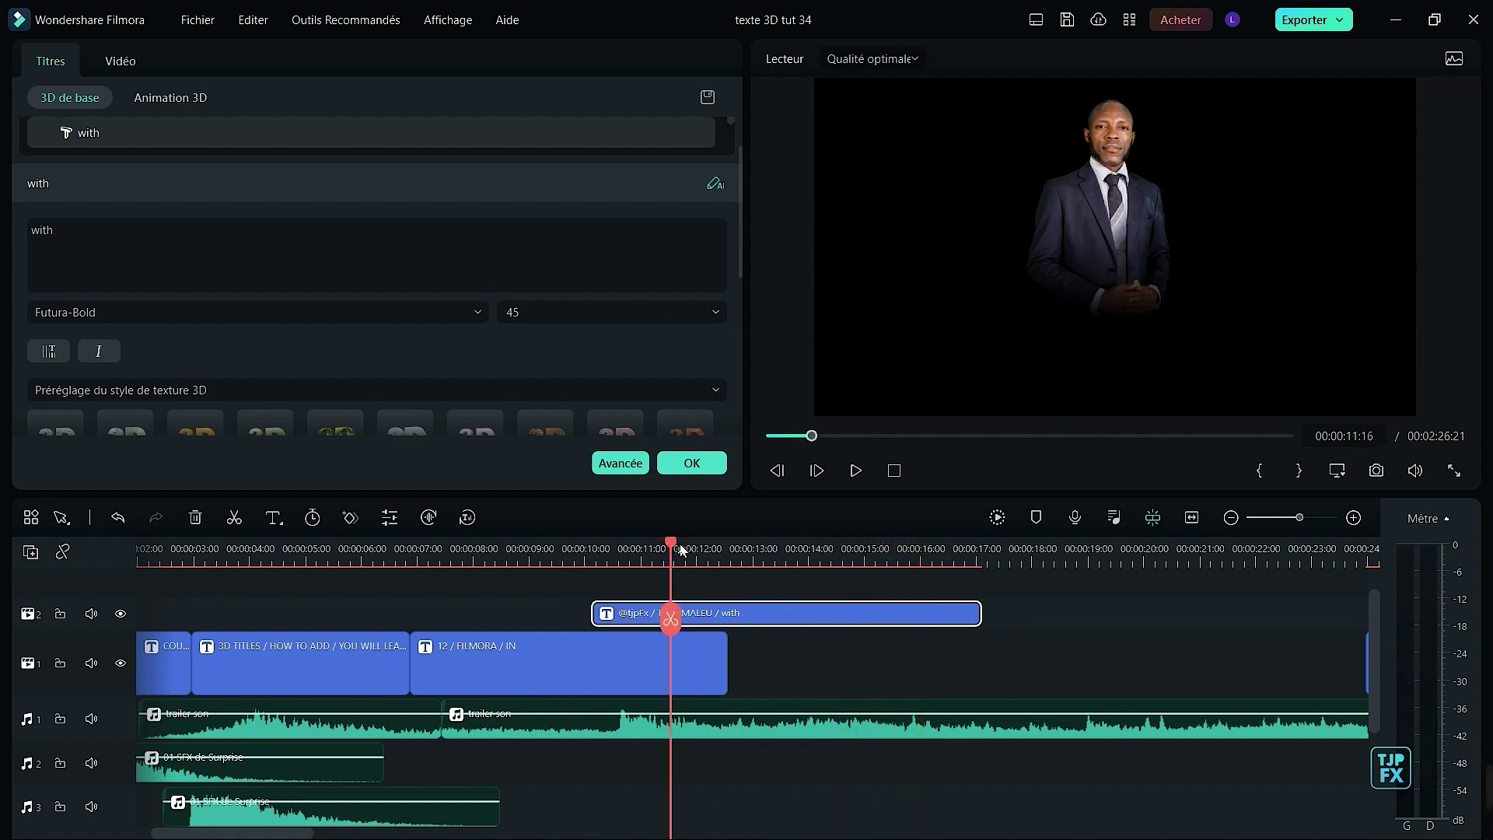
drag(681, 550, 773, 584)
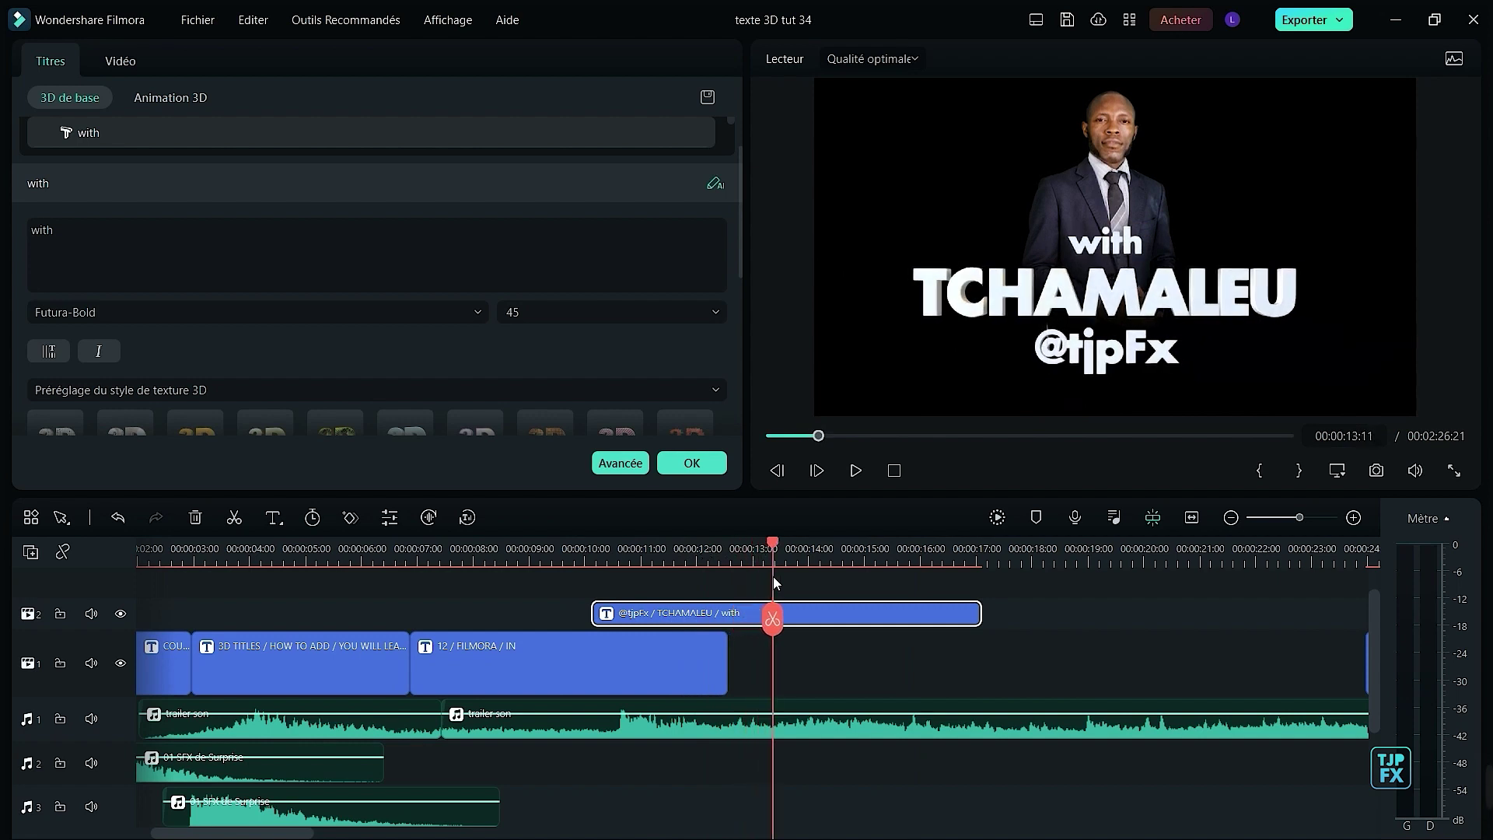
mouse_move(166, 132)
click(121, 62)
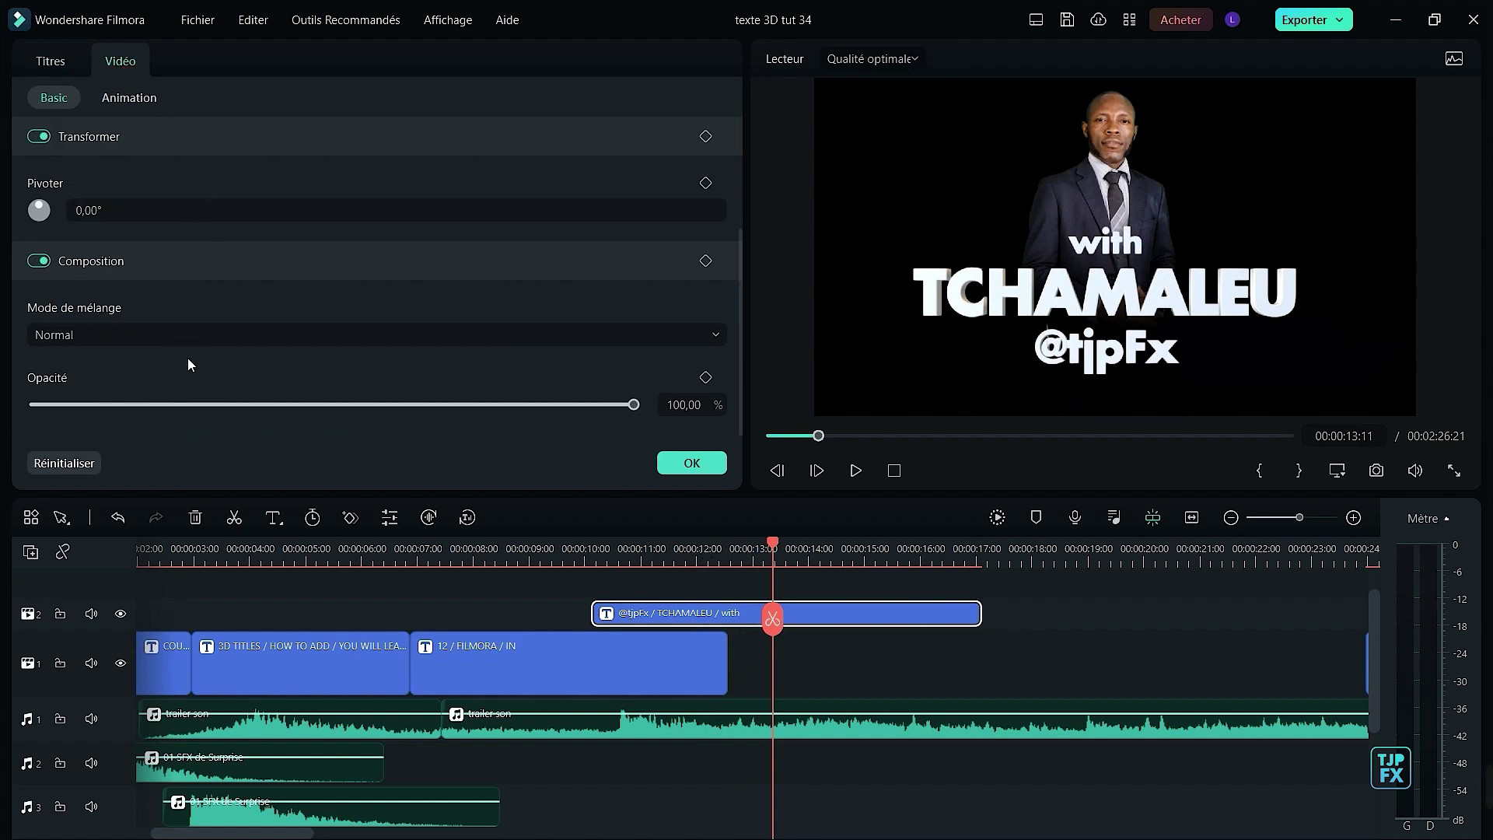
scroll(188, 358, up, 2)
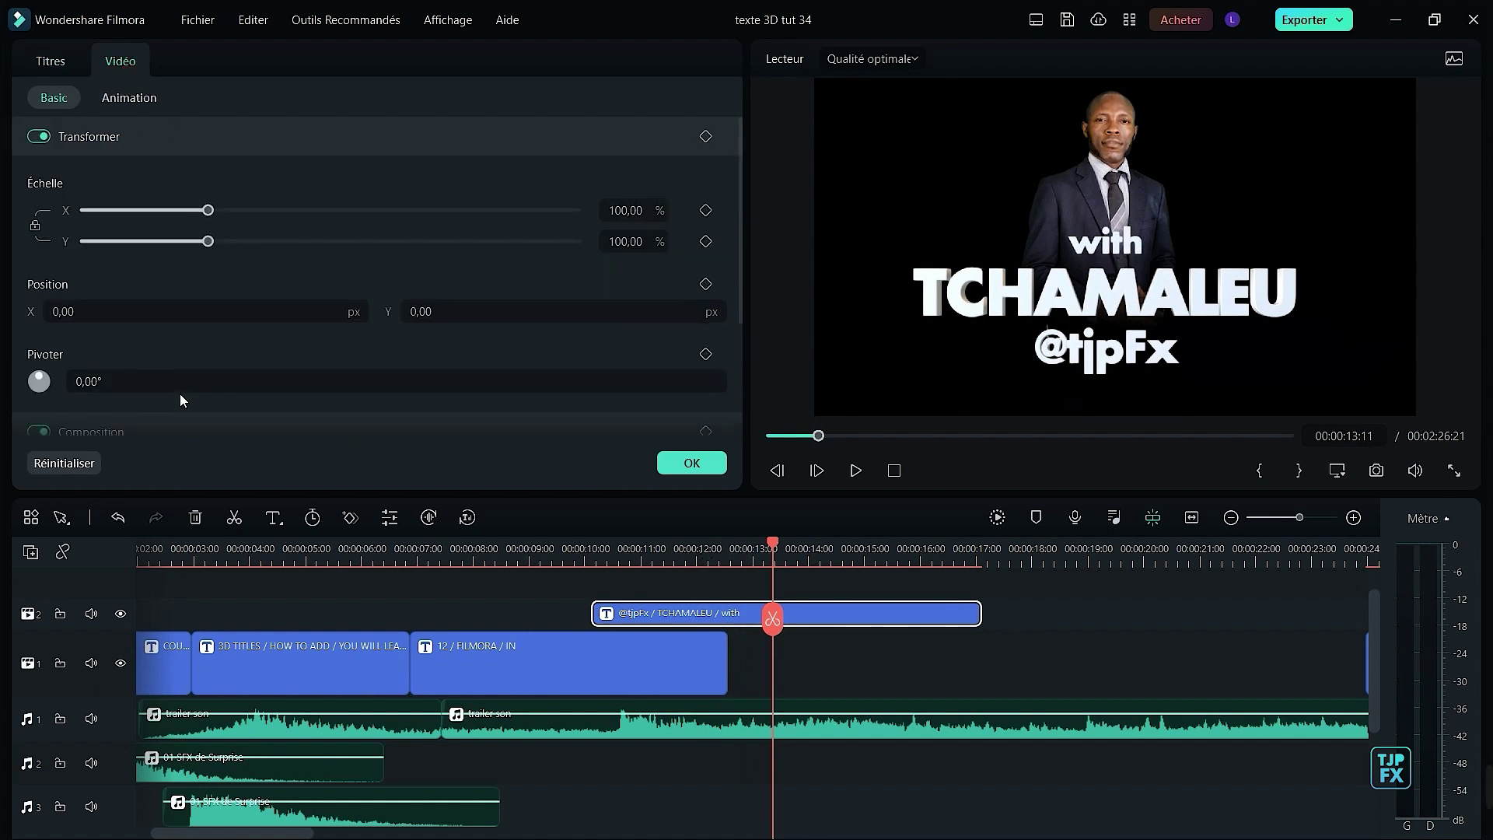
click(706, 212)
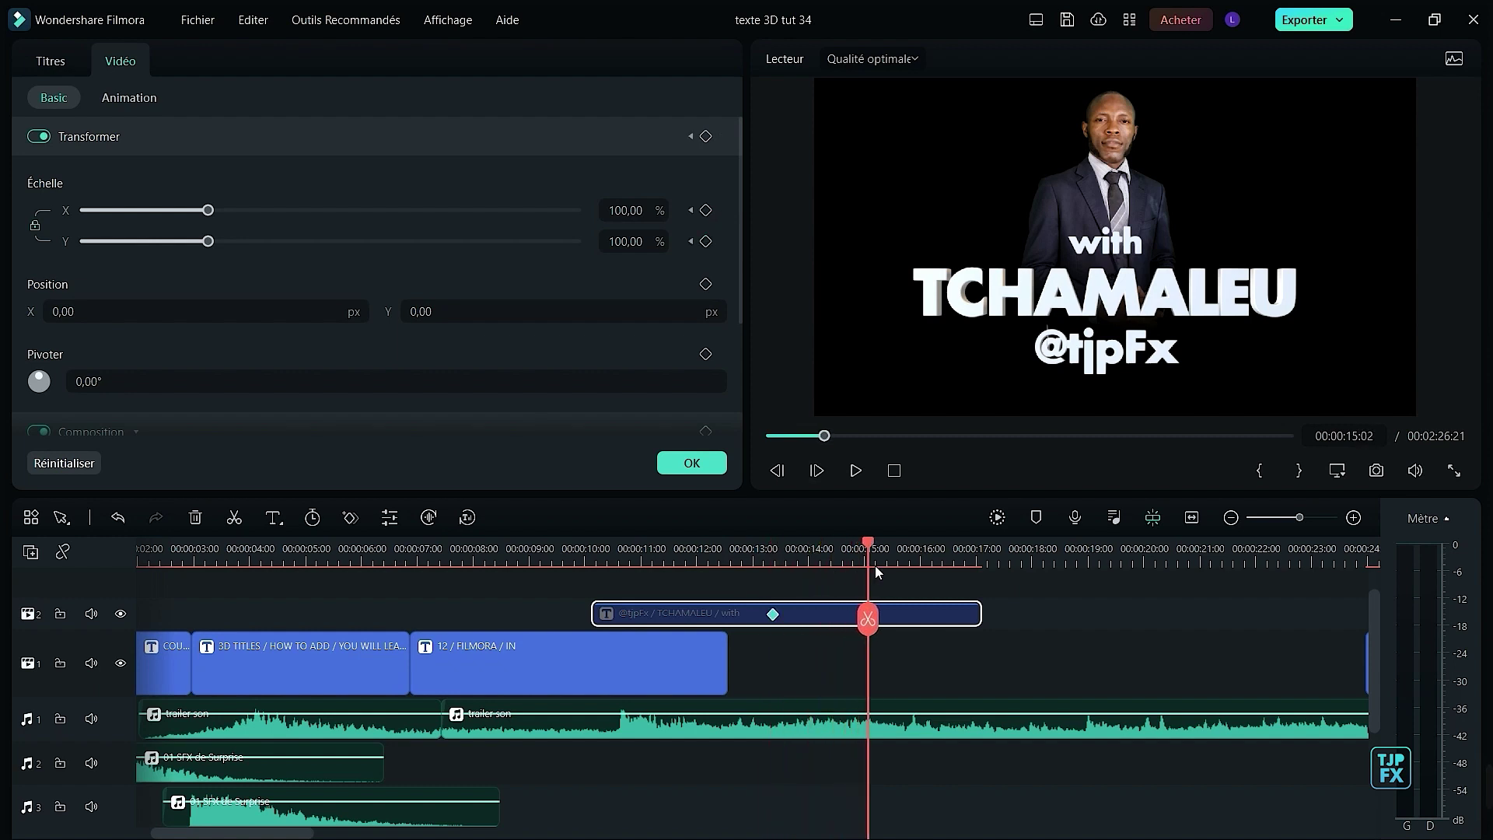
- Scale the presenter title to 87.30% at 00:00:15:06, and spread its two scale keyframes to about 00:00:12:11 and 00:00:16:00
drag(197, 212, 193, 213)
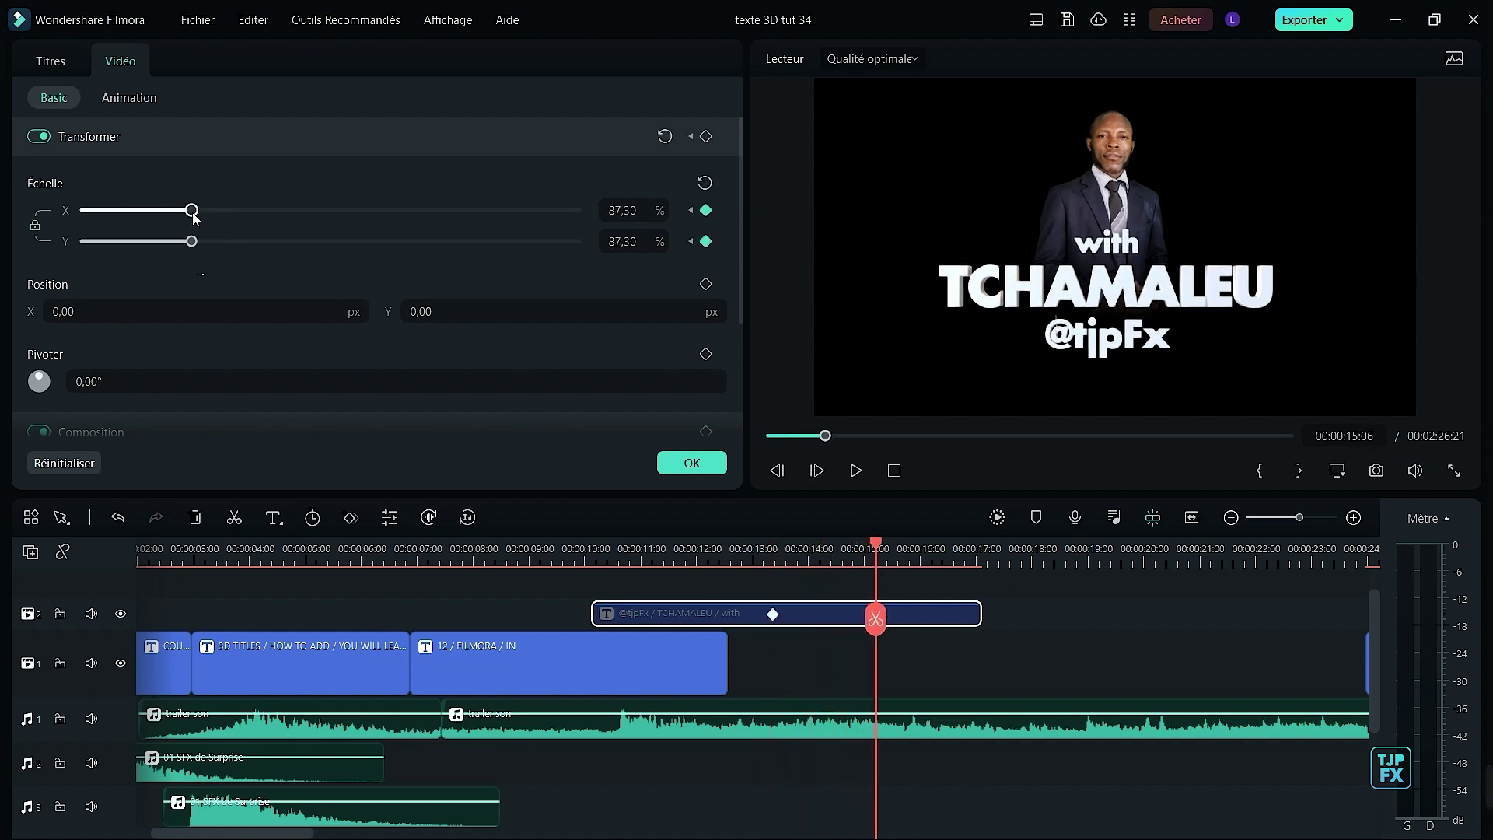
drag(877, 549, 853, 549)
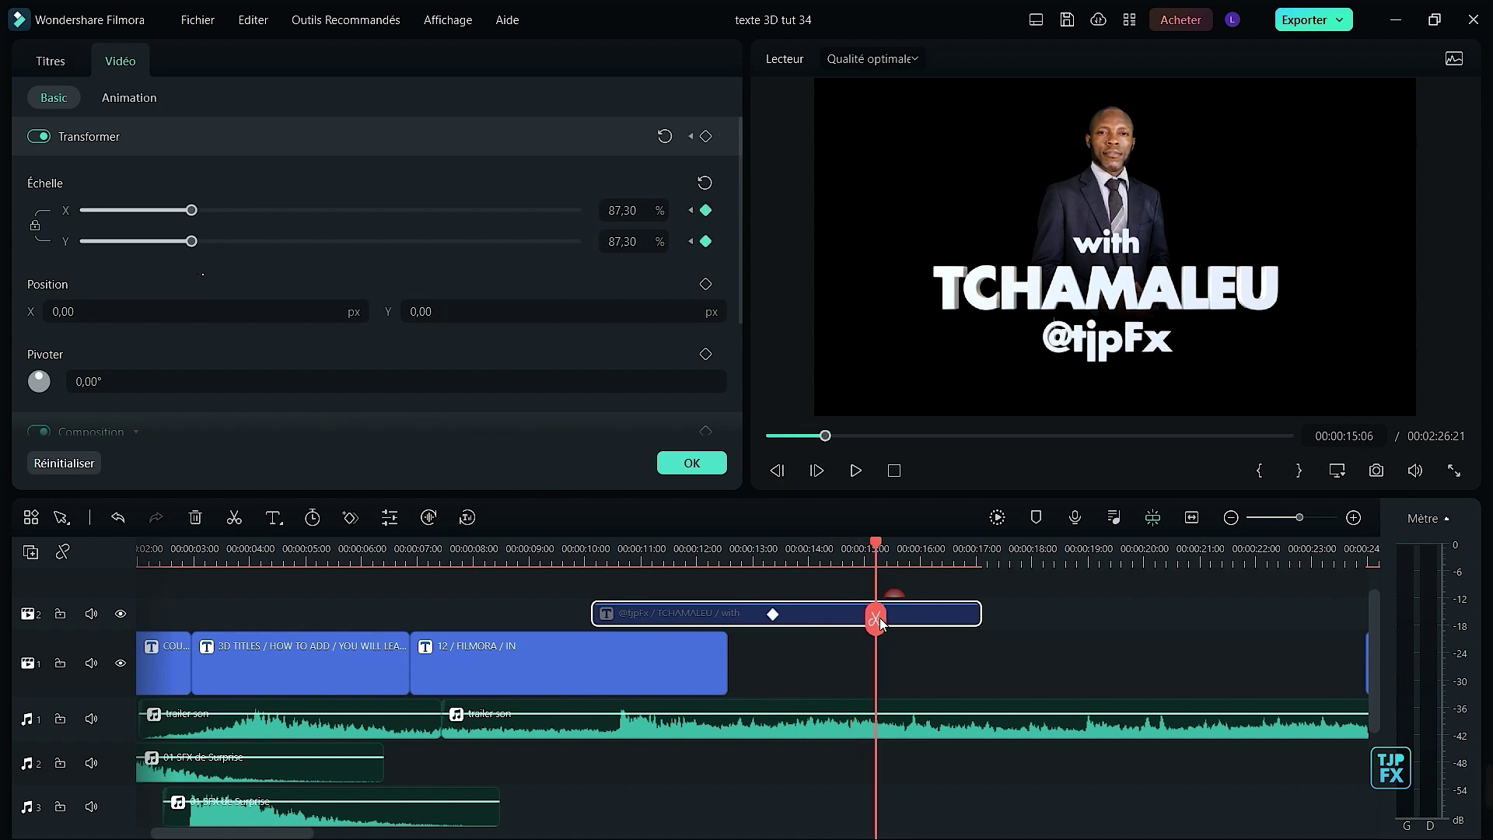
drag(880, 617, 920, 618)
drag(773, 622, 718, 621)
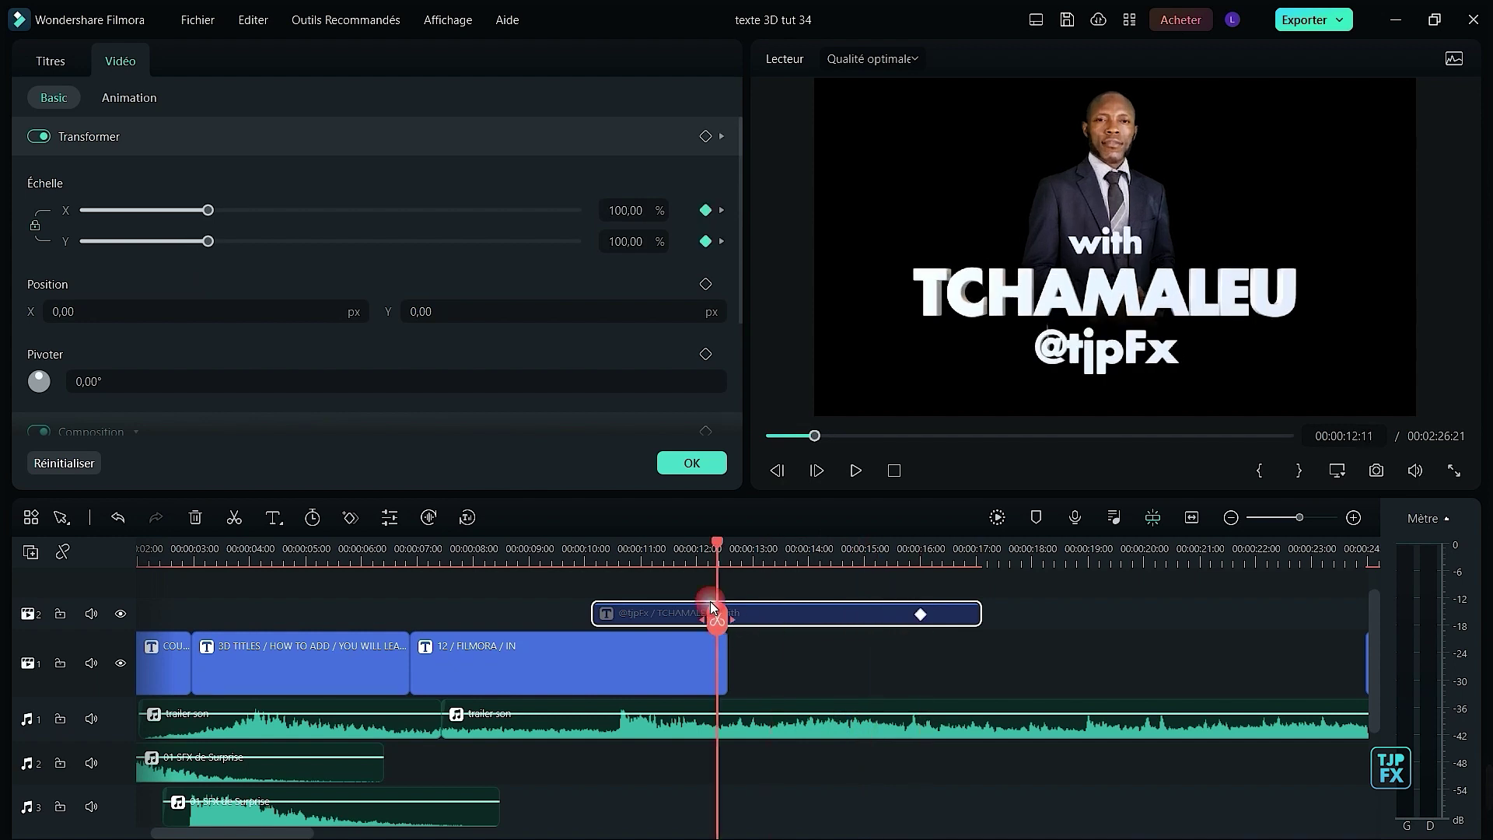
- Play the presenter title from its start to review the slow scale-down and the exit with the music
click(594, 550)
key(space)
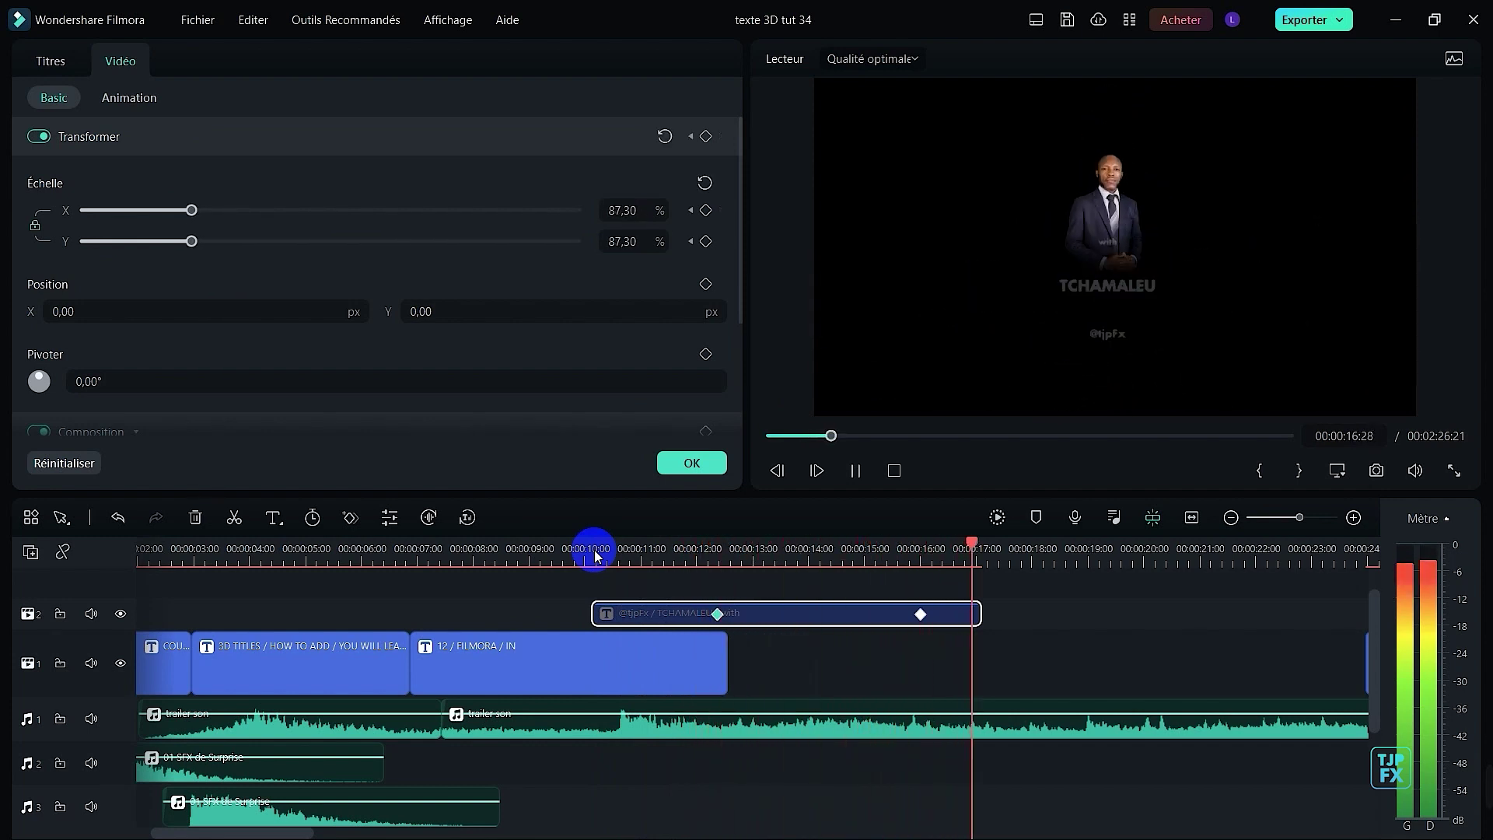
click(622, 548)
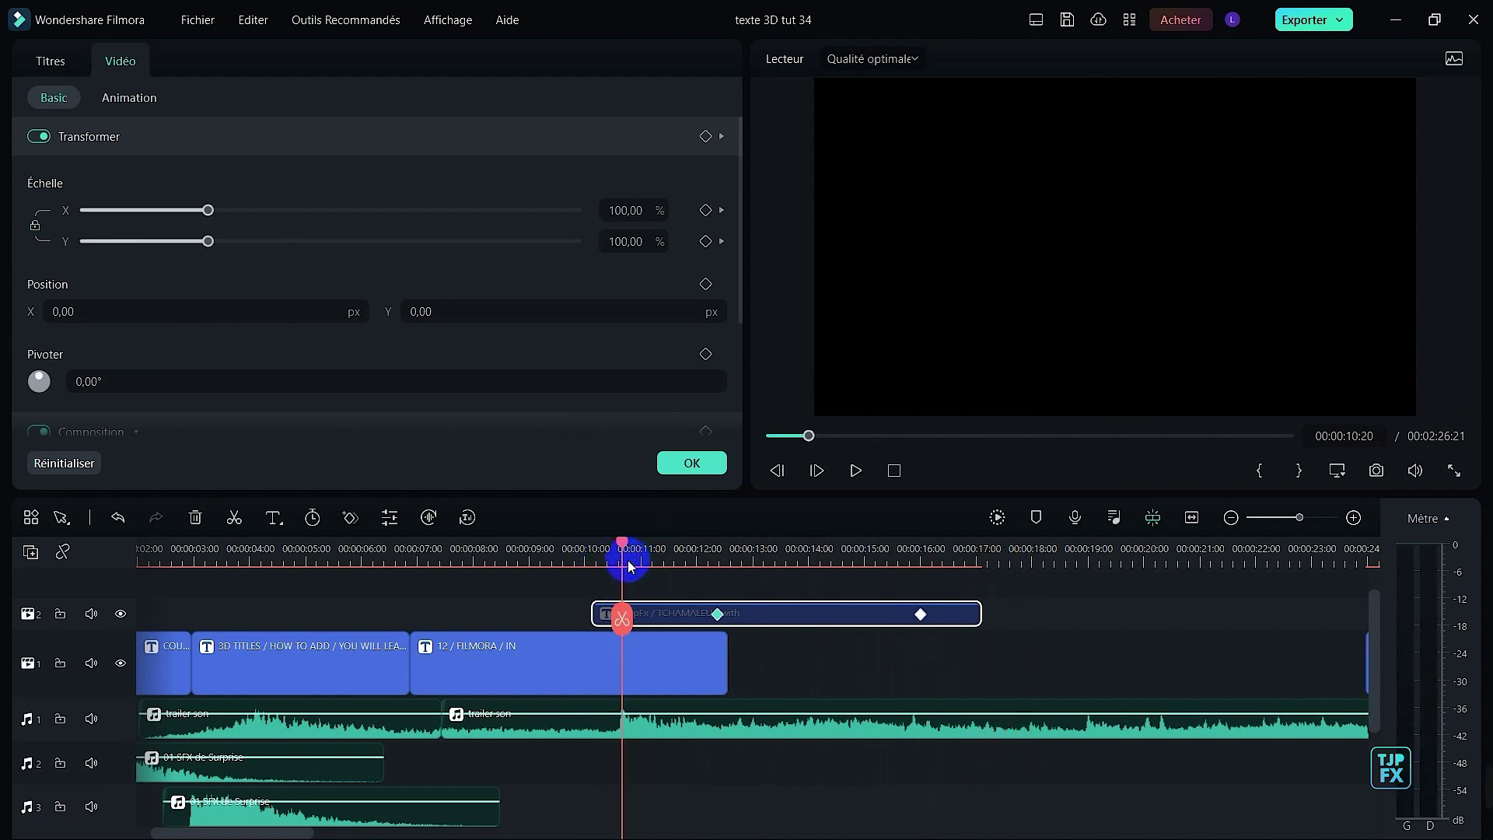
key(space)
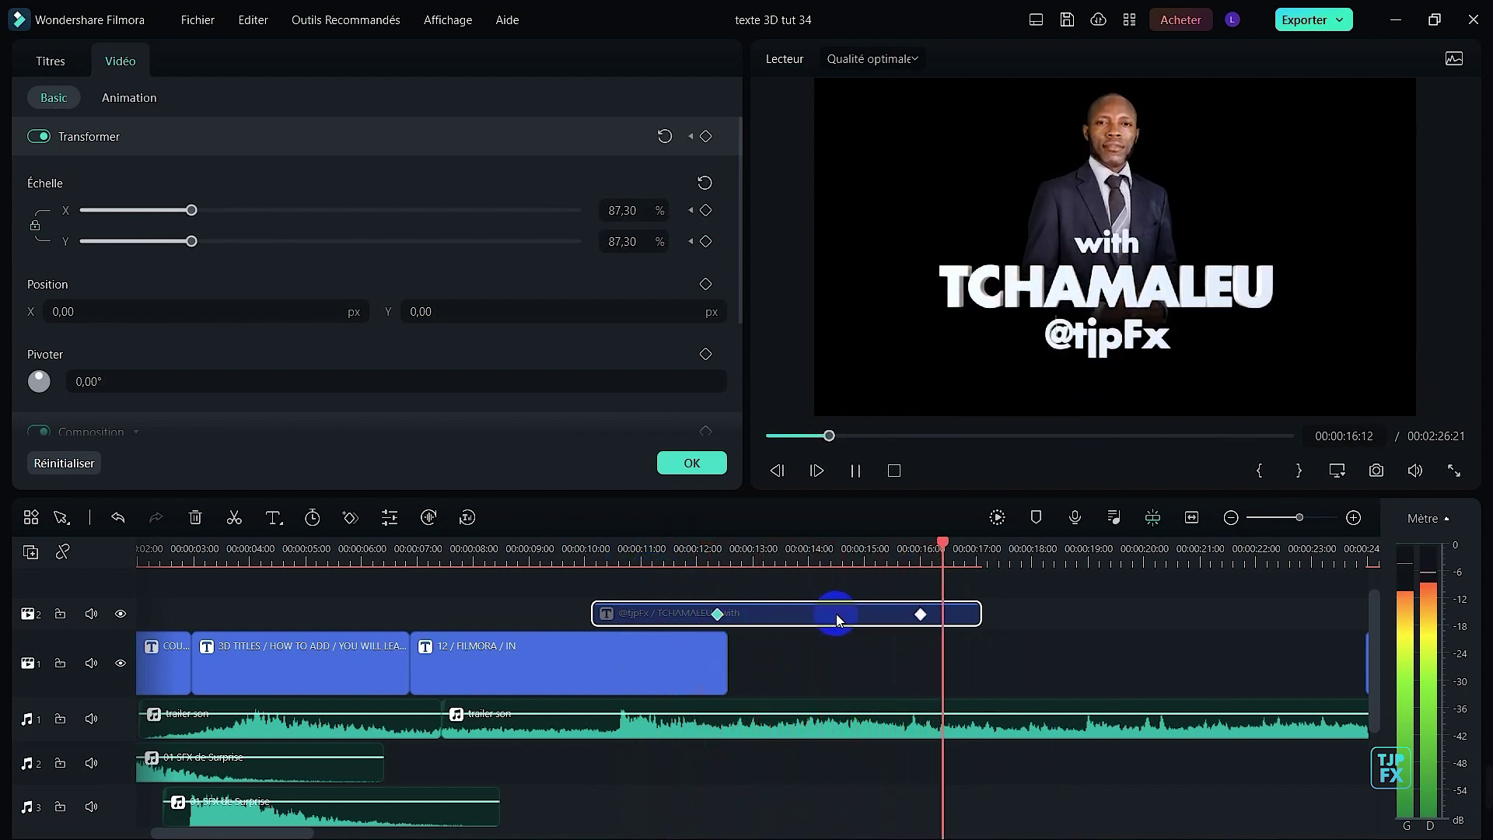
key(space)
- Switch to the storyboard PDF in the browser and check the text, action and sound effect of scene 5
key(alt+Tab)
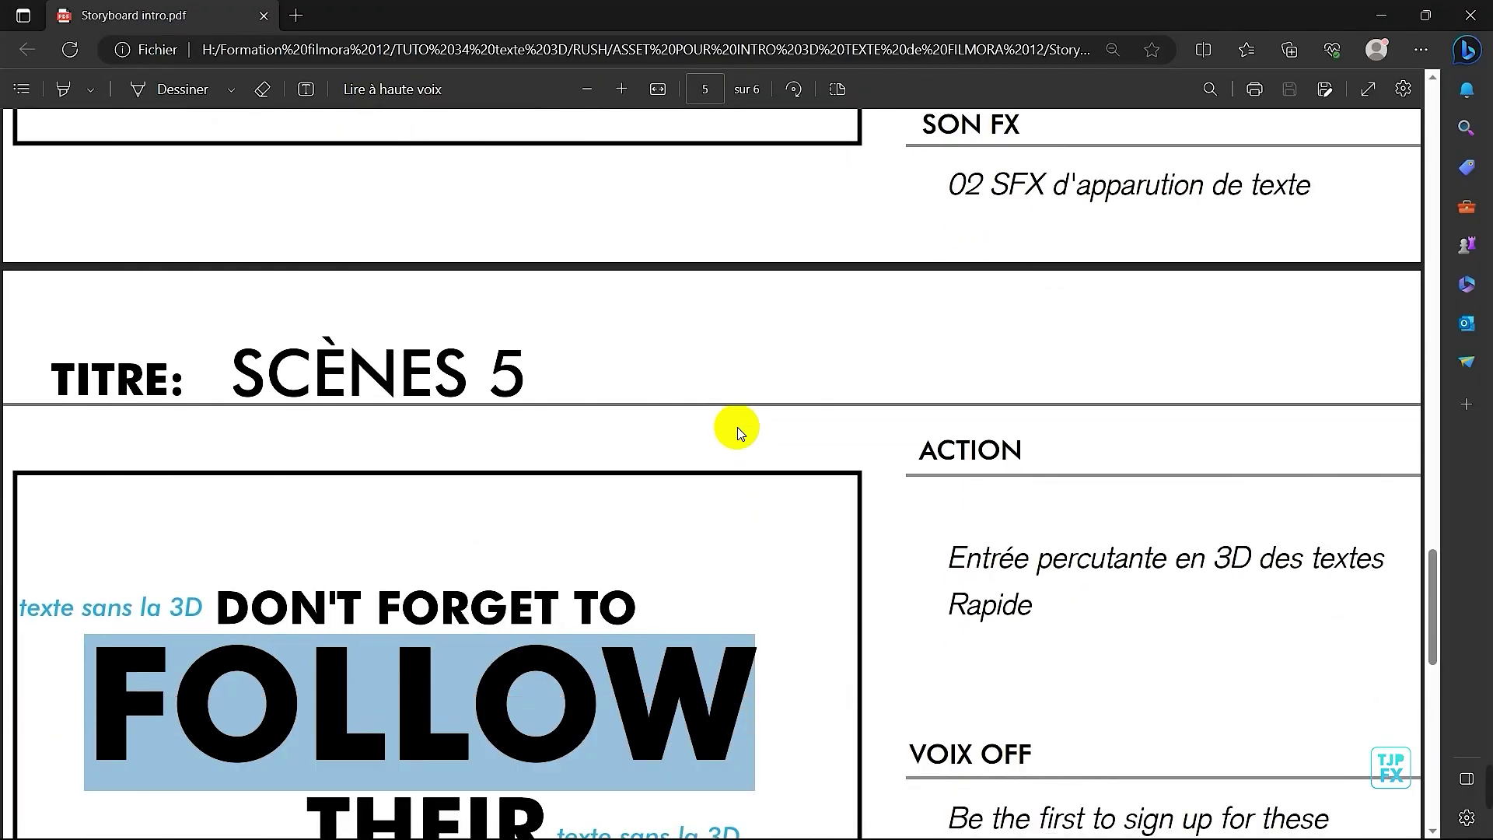
scroll(737, 427, down, 3)
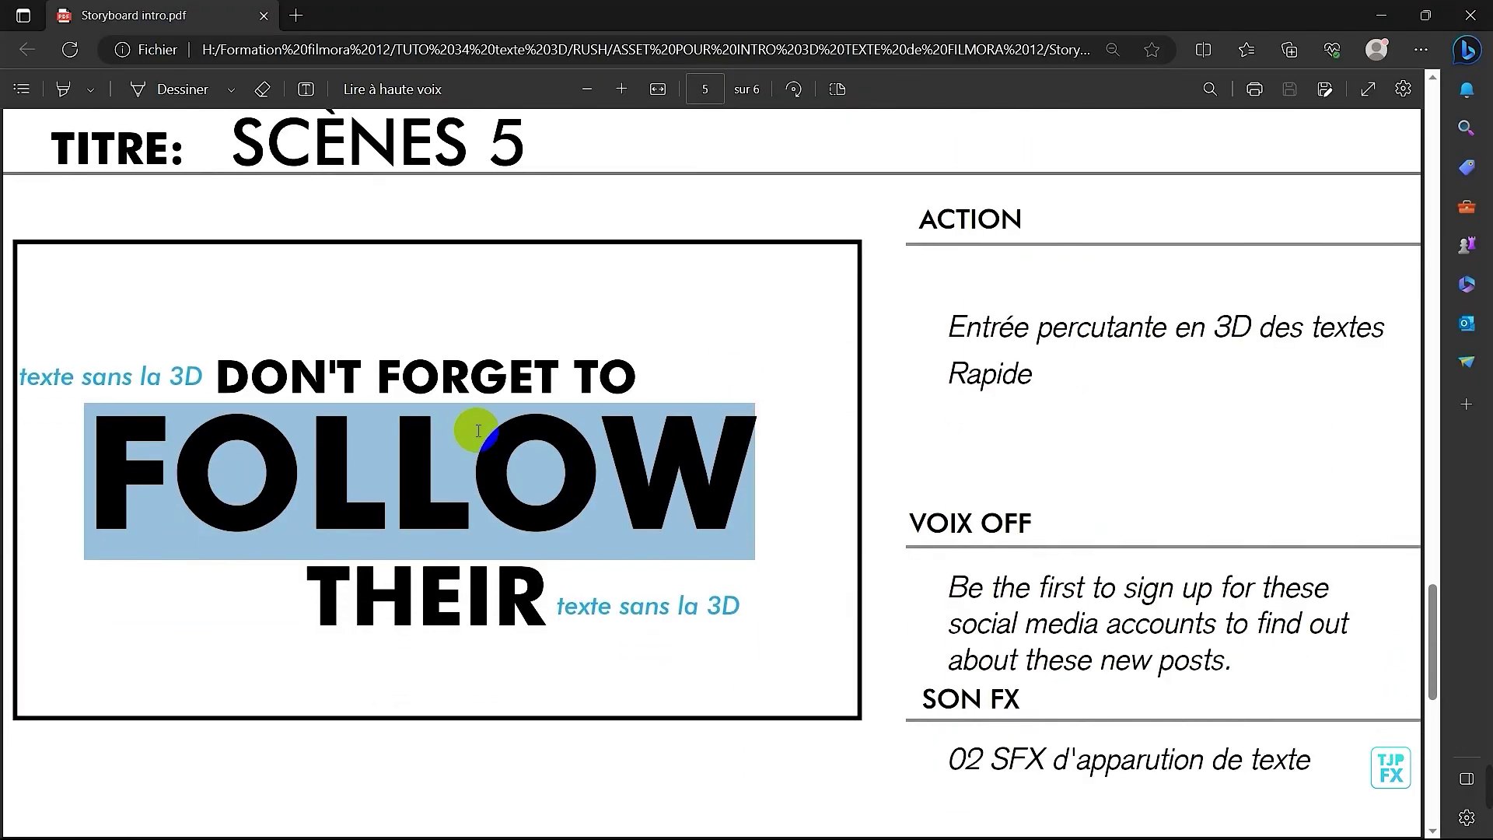
key(alt+Tab)
- Move the "THEIR / DON'T FORGET TO / FOLLOW" title earlier on the first video track, near the presenter title's end, and play the junction
click(574, 544)
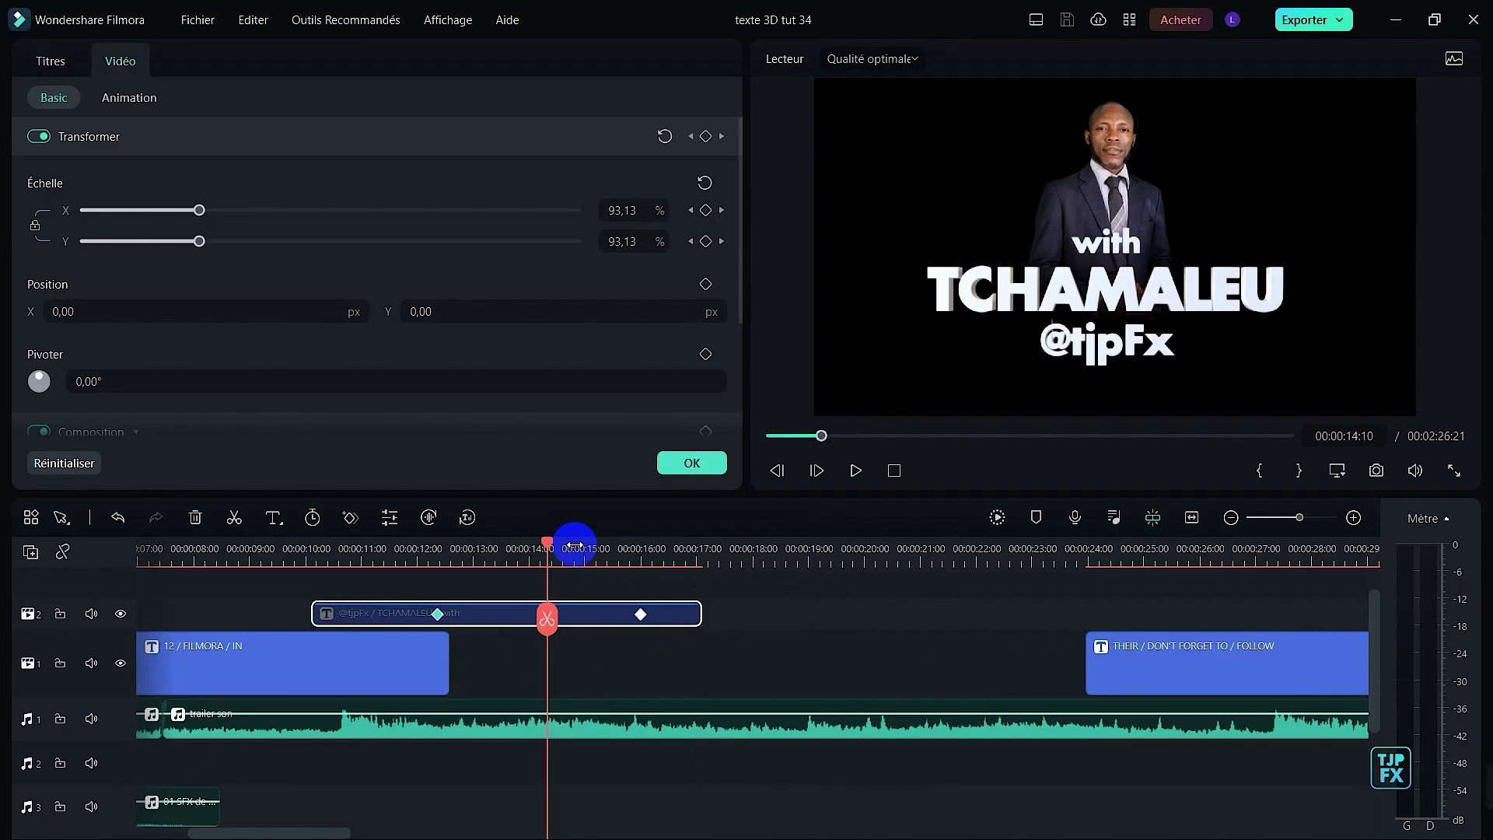
key(space)
click(634, 579)
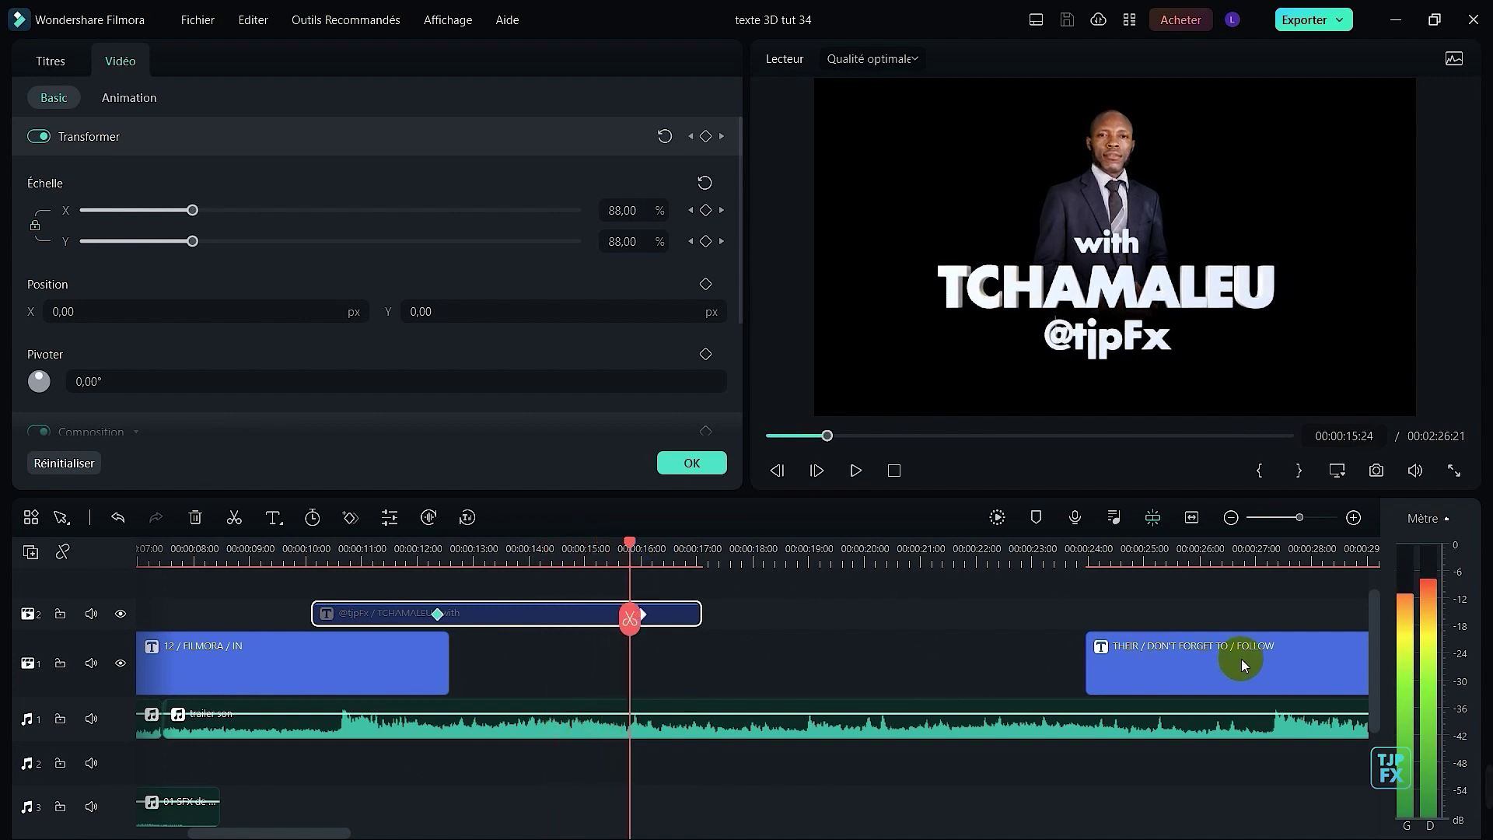
drag(1170, 671, 769, 696)
key(space)
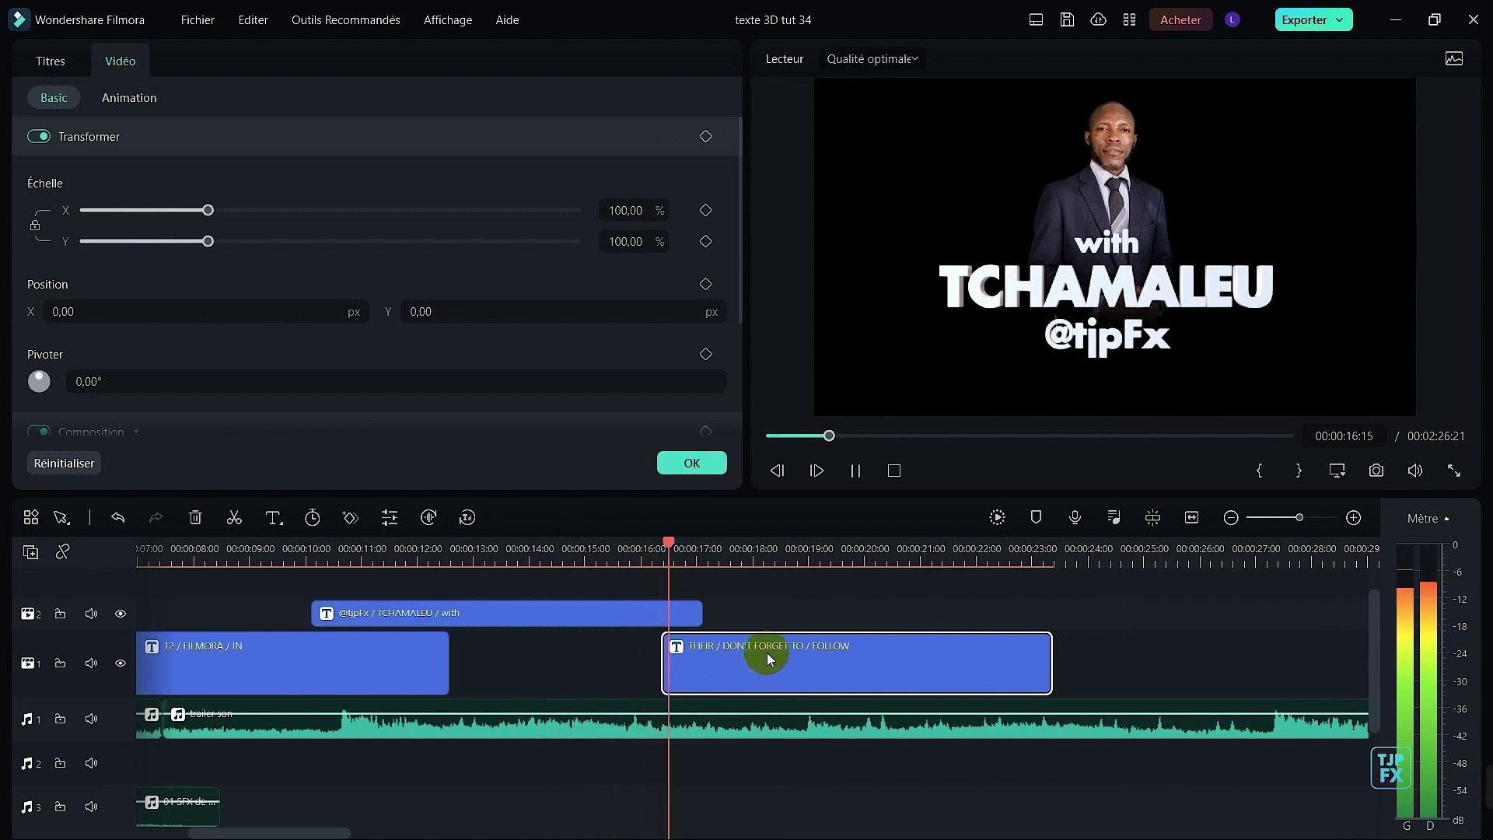
key(space)
- Fine-tune the FOLLOW title's start so it slightly overlaps the end of the presenter title, and save the project
drag(763, 663, 804, 645)
click(668, 542)
drag(670, 545, 696, 544)
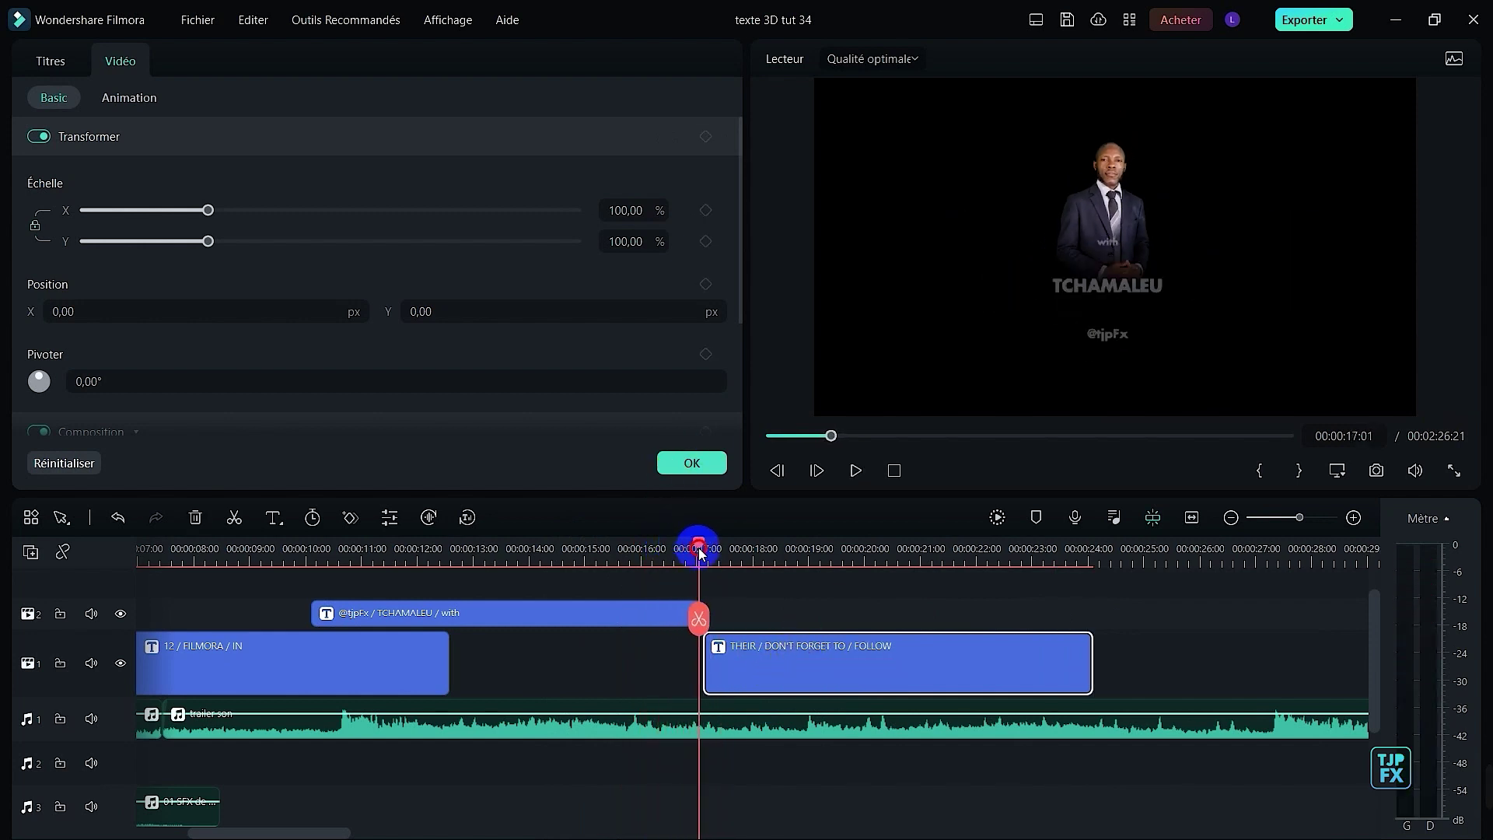
drag(739, 656, 711, 657)
key(ctrl+s)
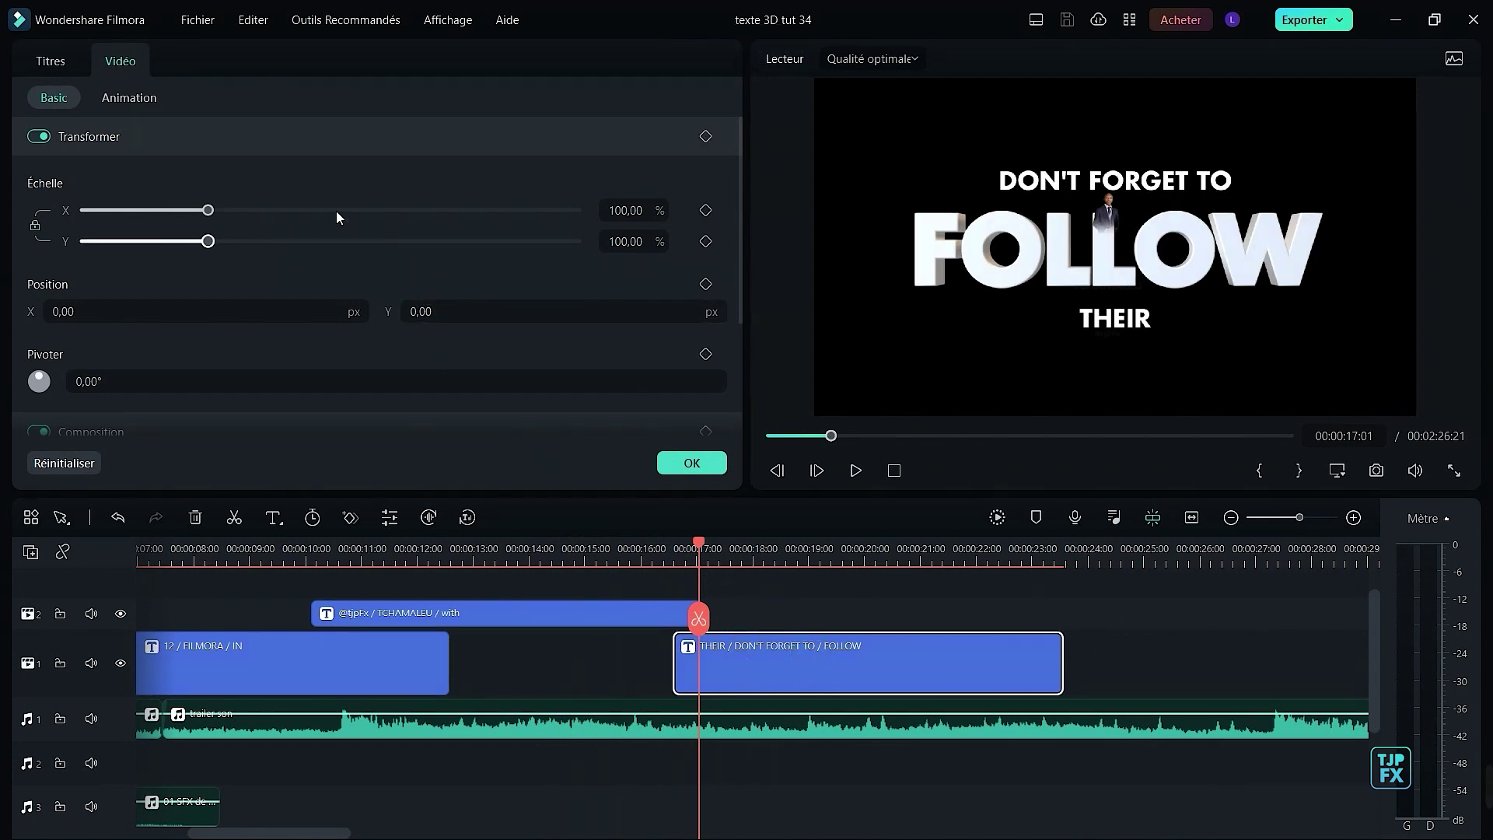
- Apply the "Boom!" animation to the FOLLOW title, move it to the third video track starting at about 00:00:17:01, and preview it
click(132, 99)
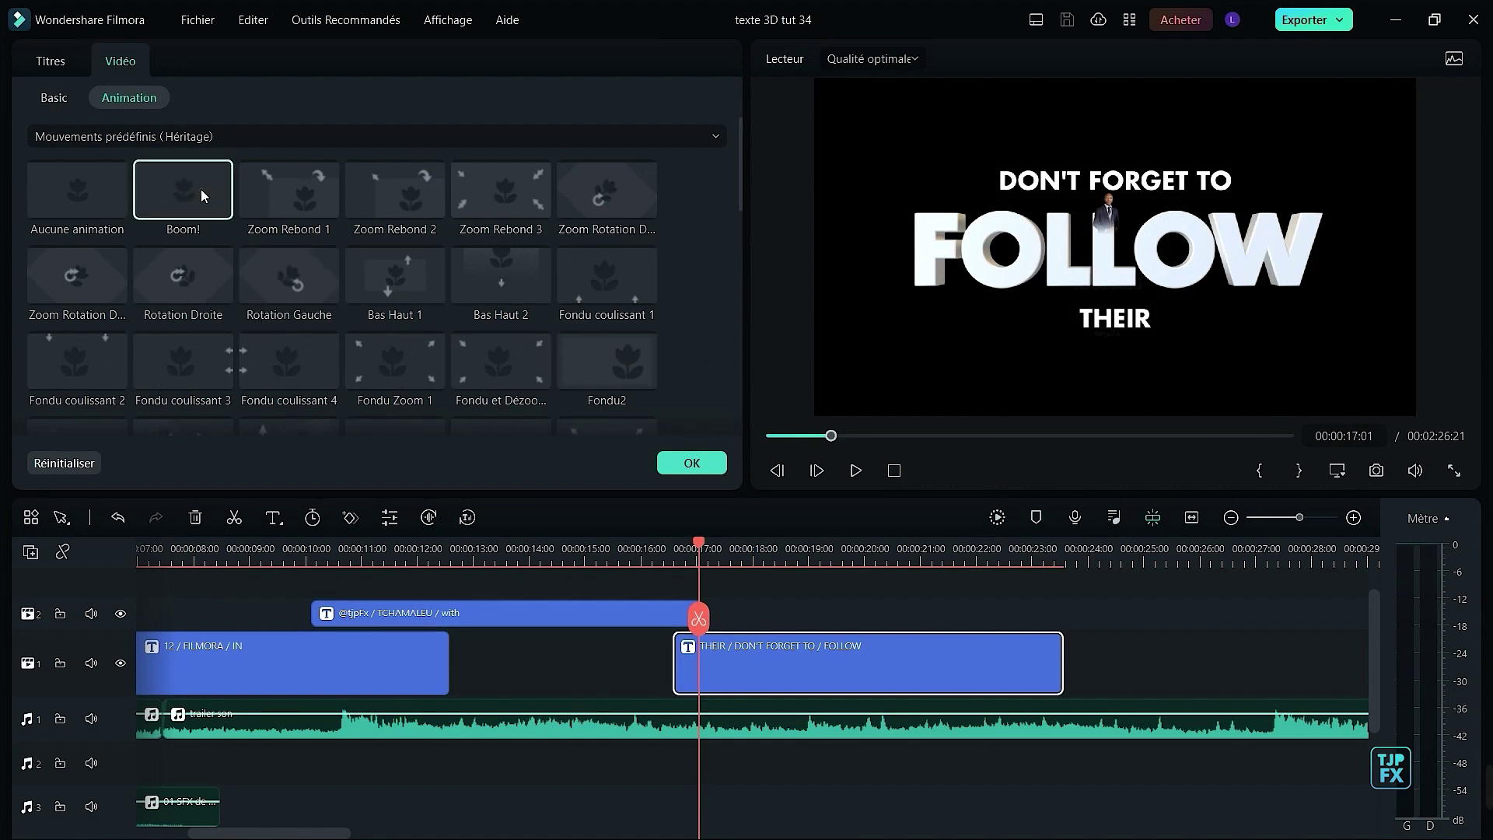
key(ctrl+equal)
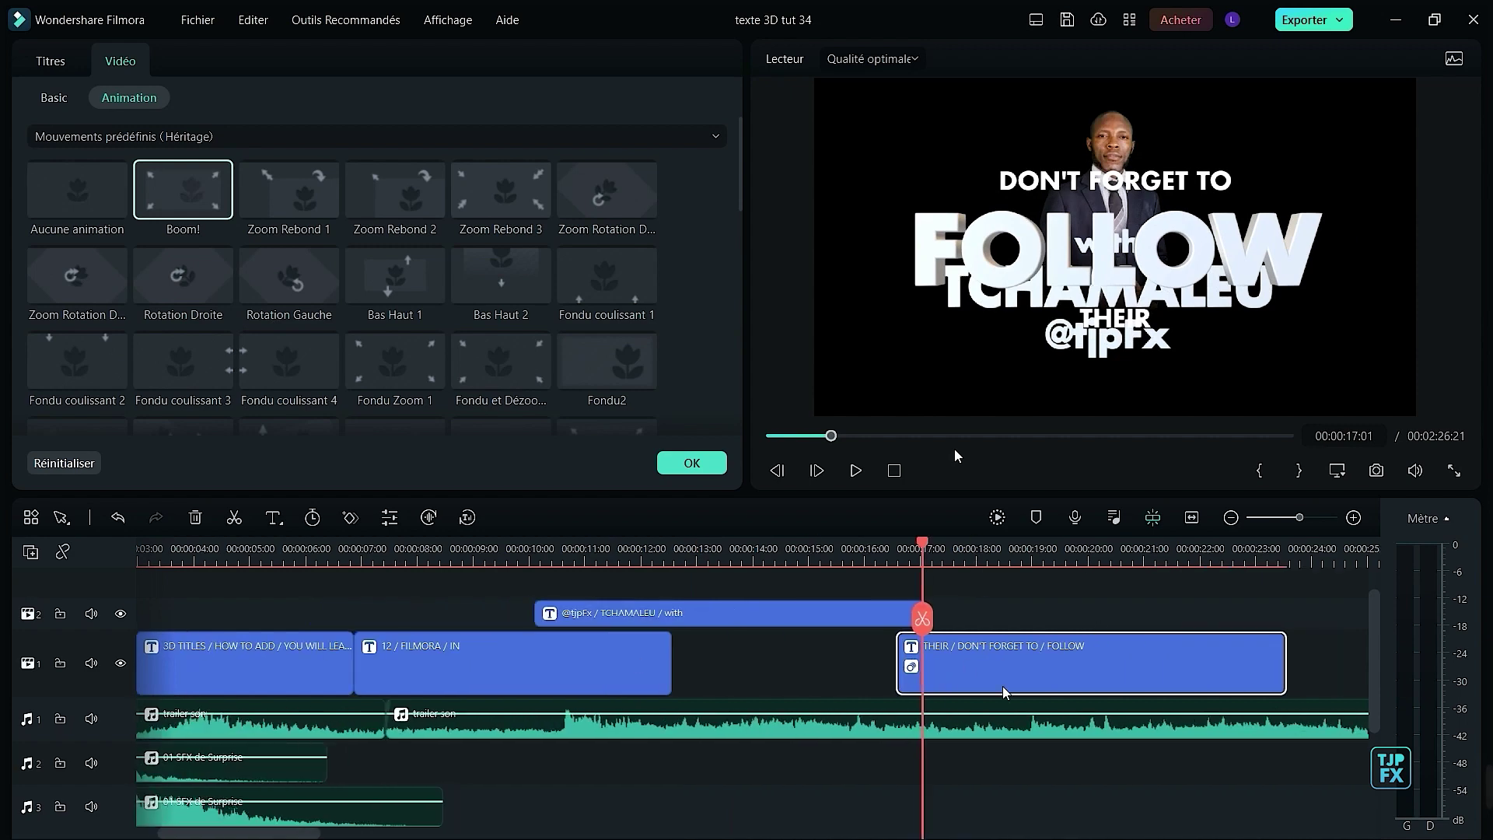
key(ctrl+equal)
drag(743, 670, 733, 550)
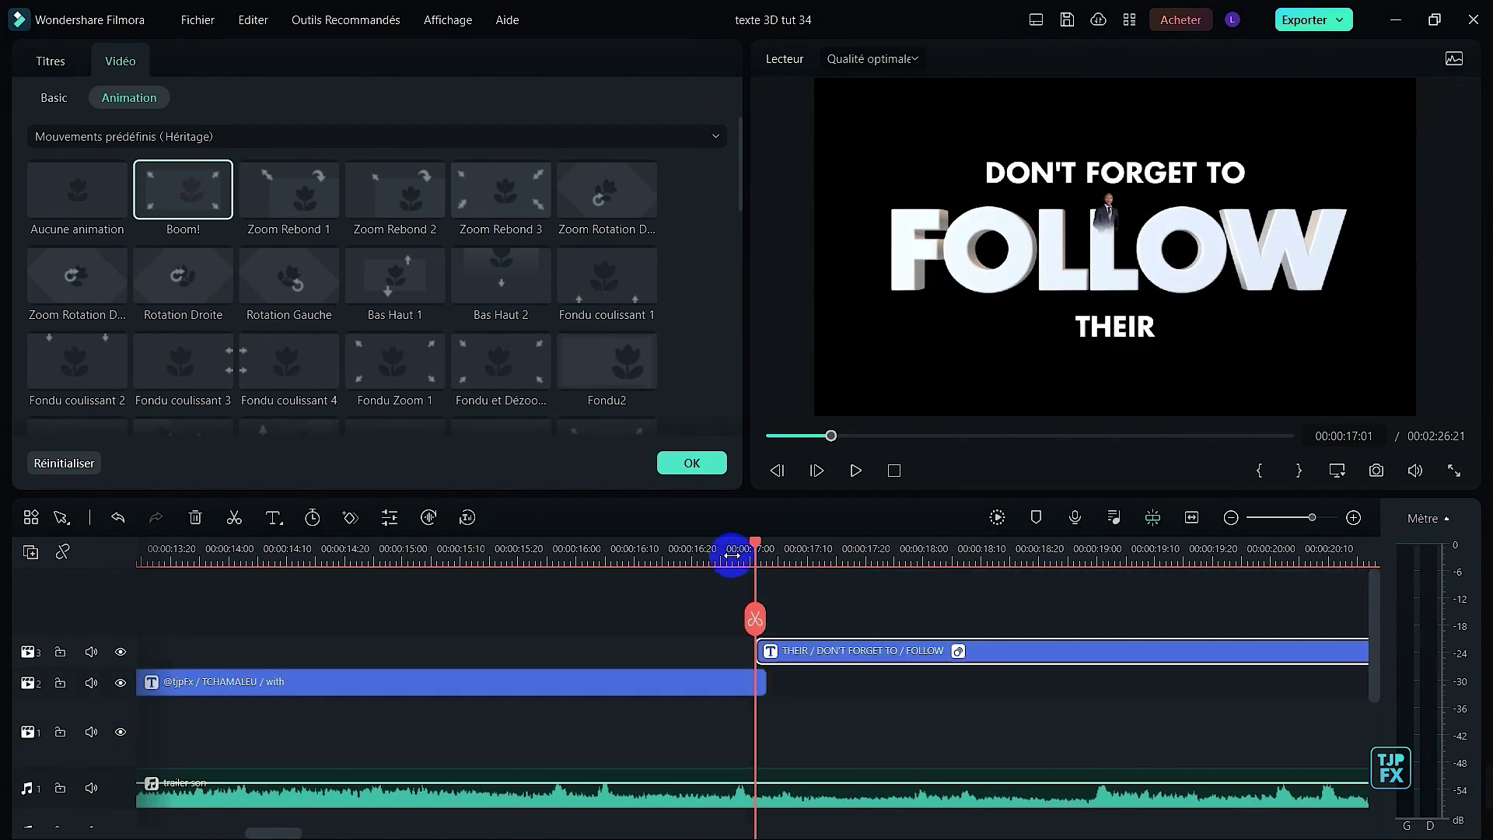
key(space)
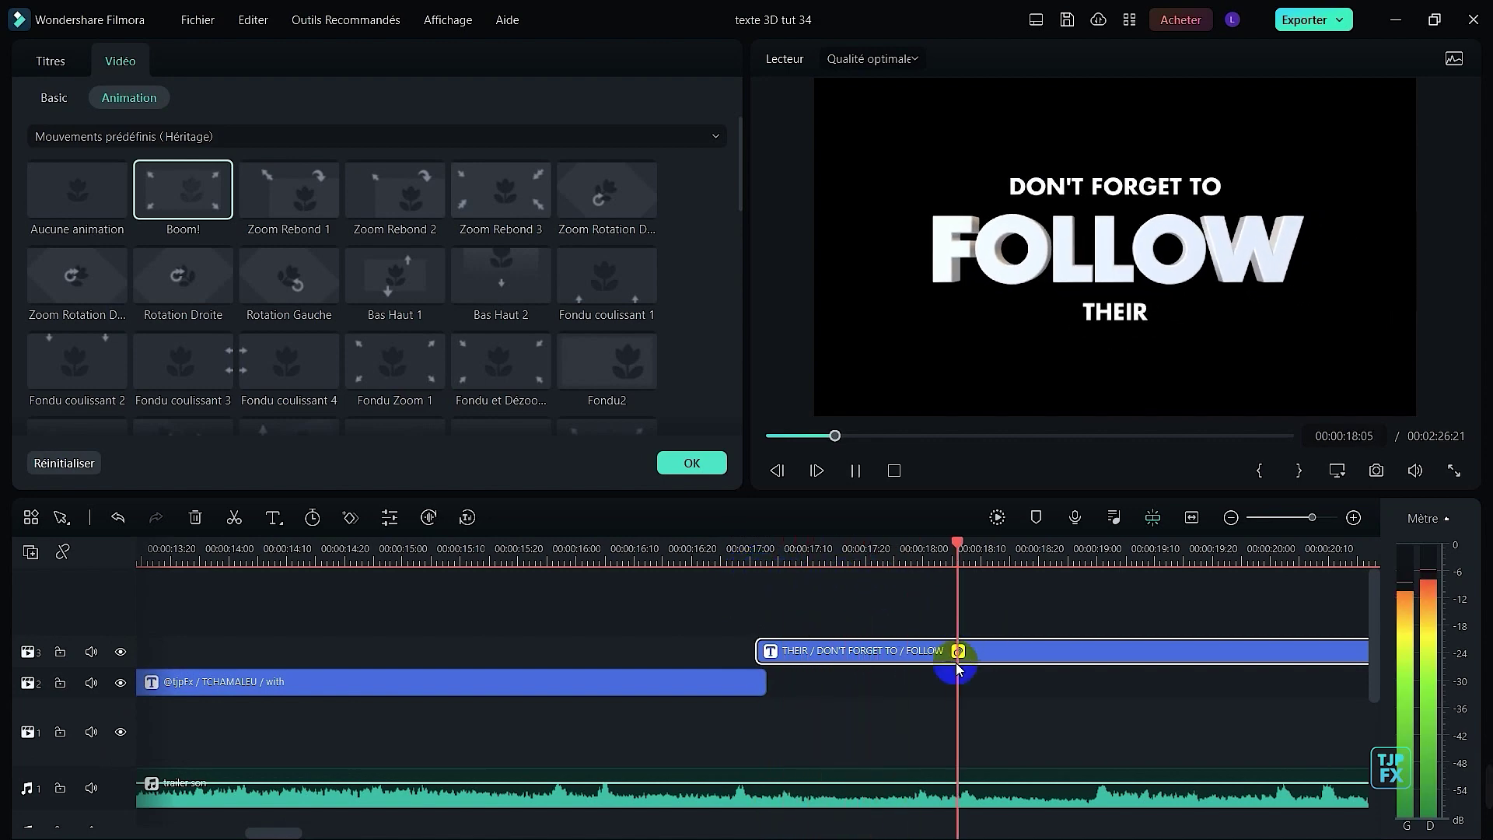
key(space)
- Copy the "02 SFX d'apparution de texte" clip and paste it on the second audio track at 00:00:18:10
key(ctrl+minus)
key(ctrl+minus)
scroll(563, 754, down, 3)
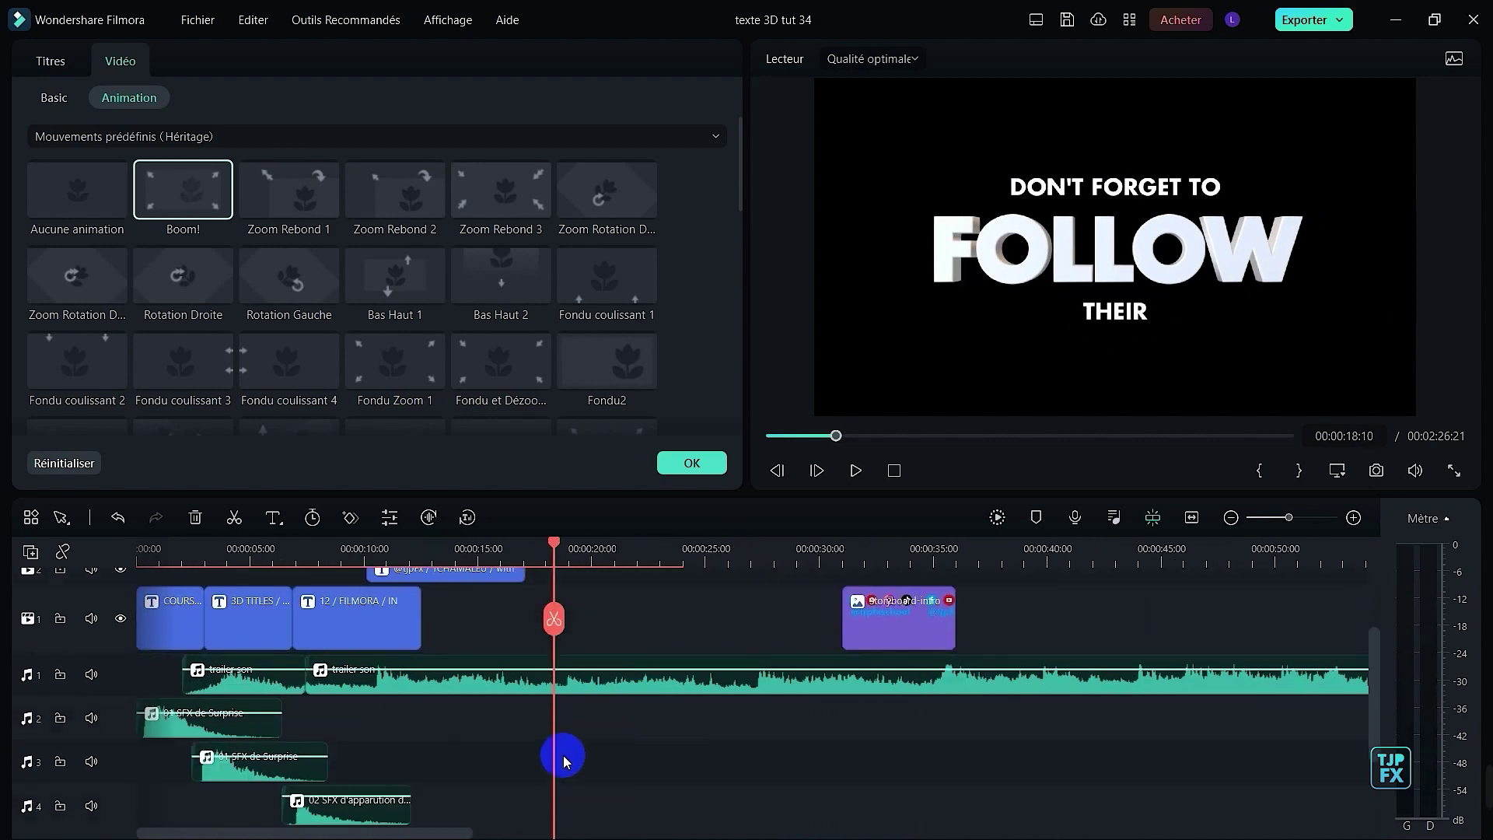
click(317, 813)
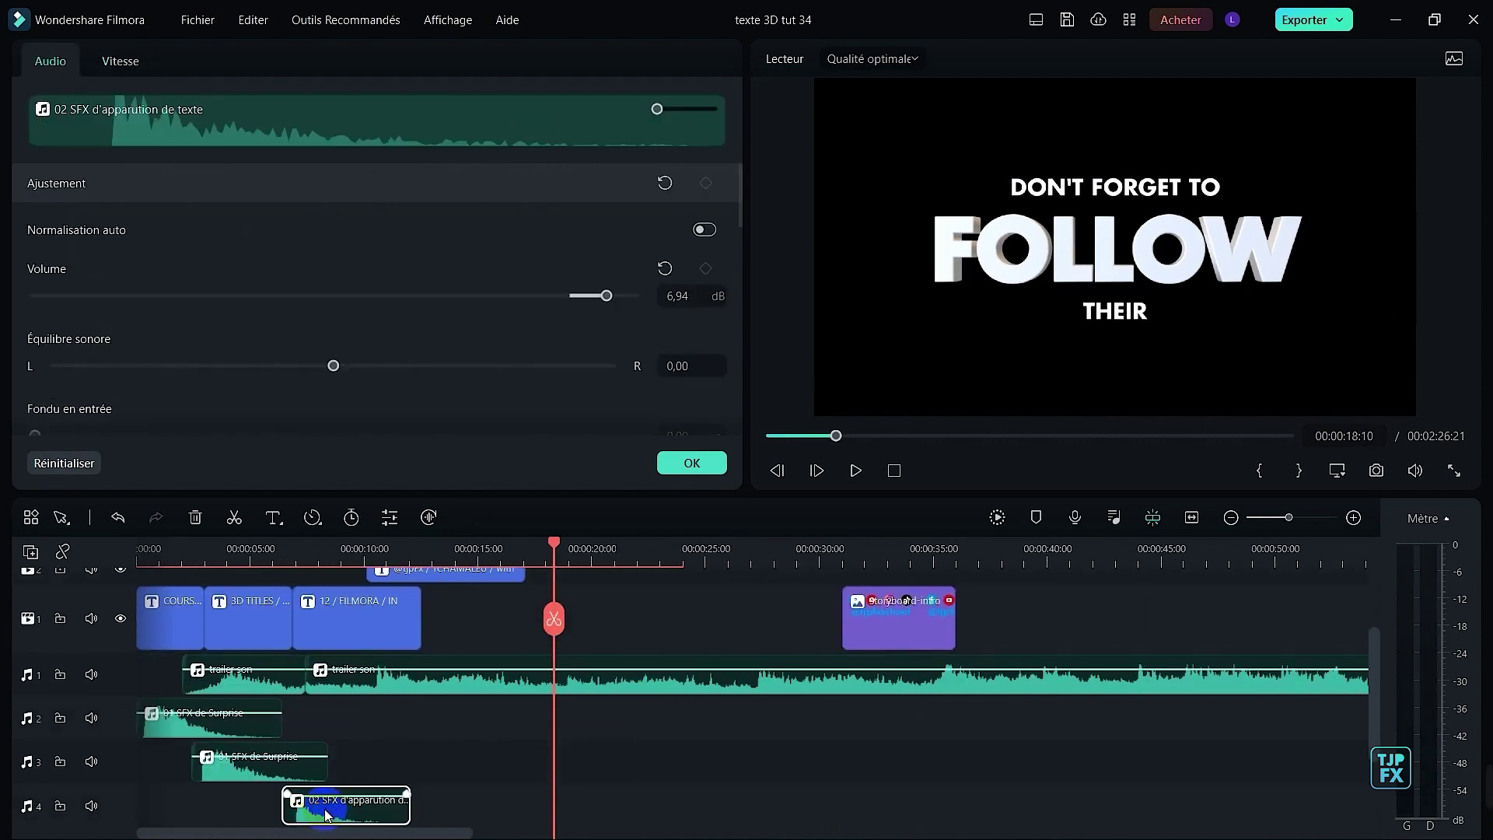
scroll(609, 697, up, 2)
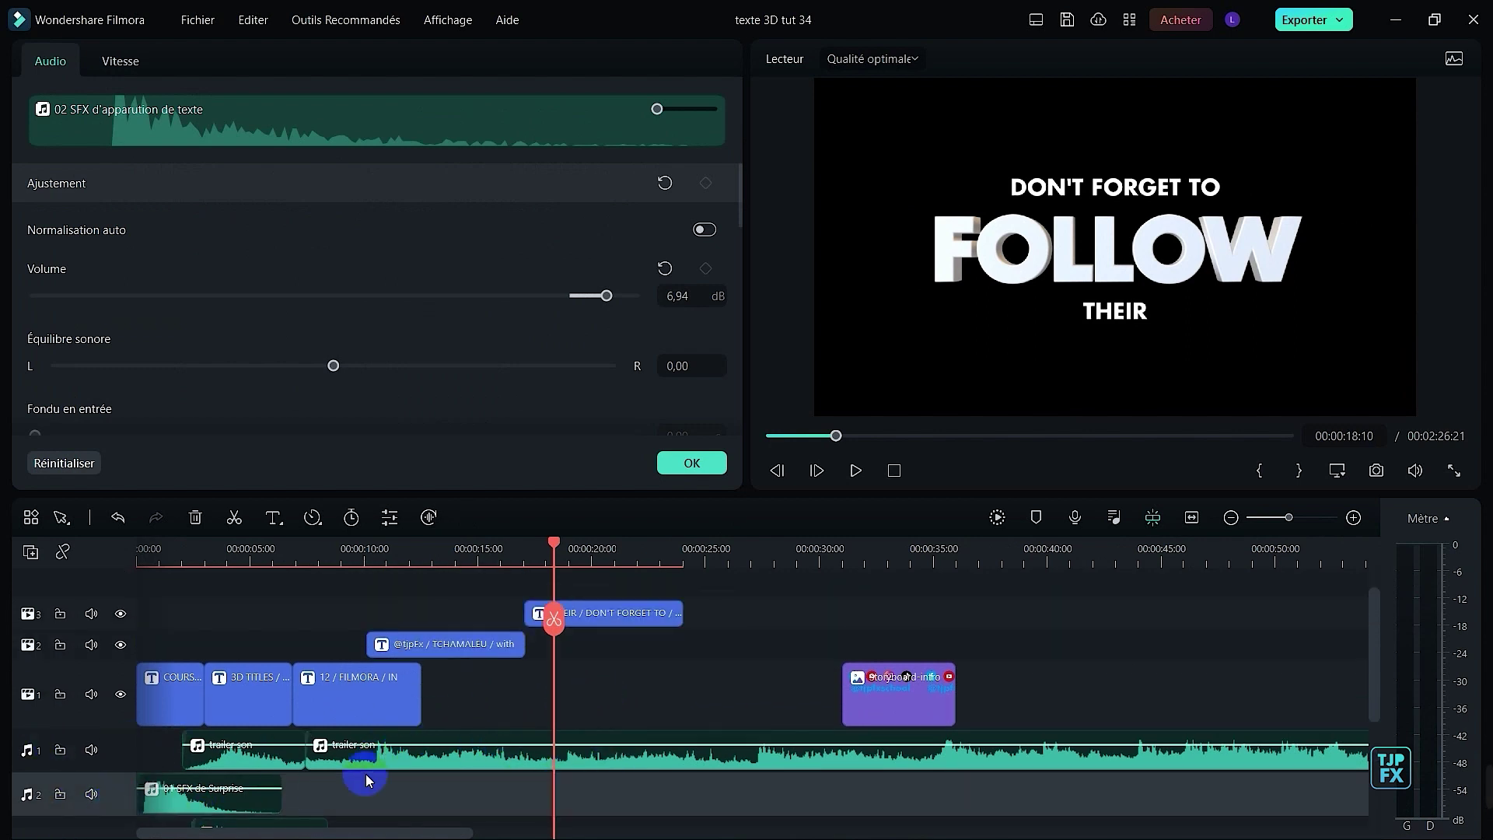
key(ctrl+v)
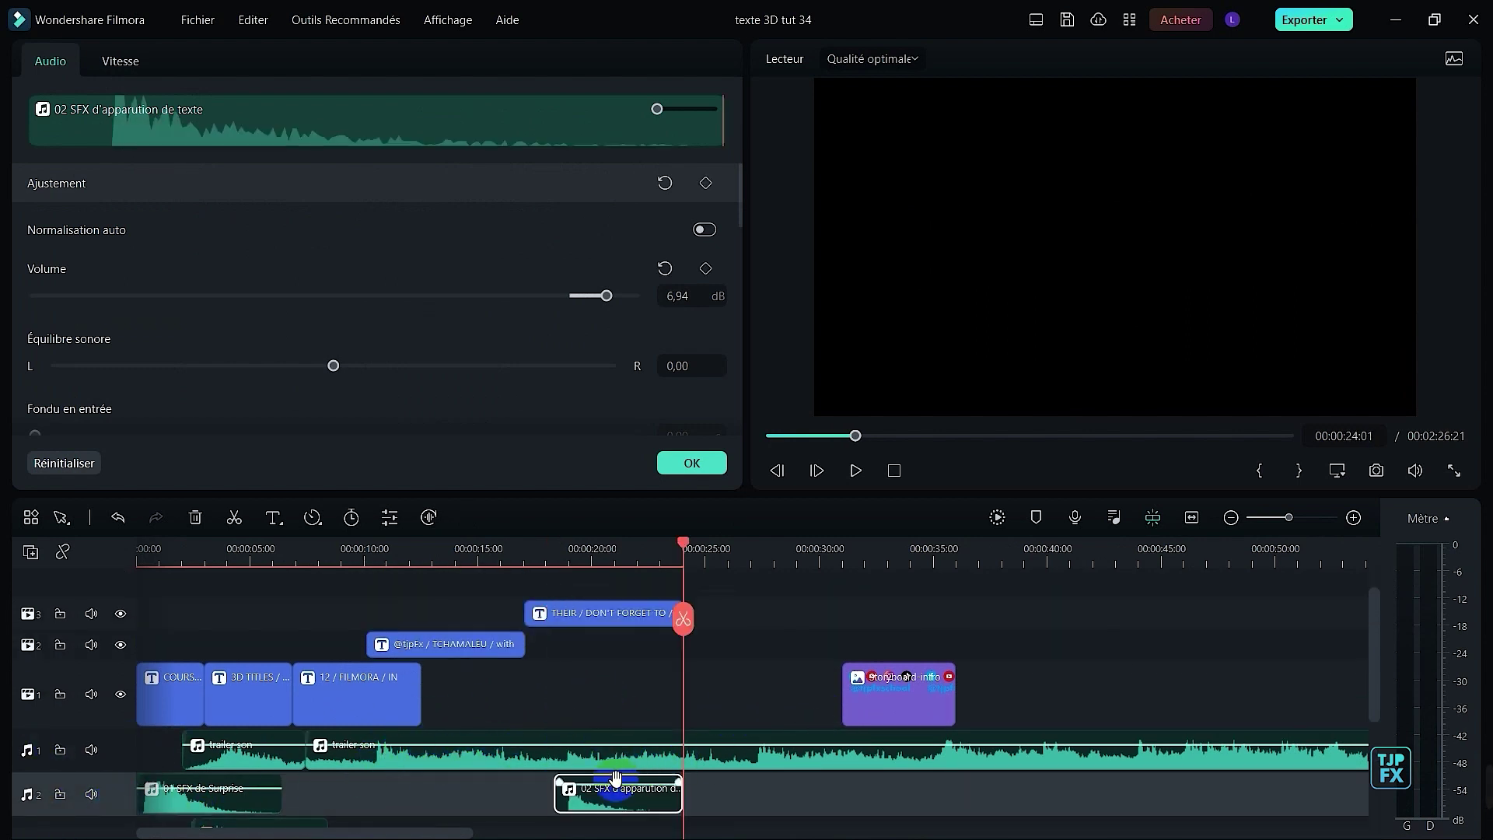
- Shift the pasted sound effect earlier so its peak lines up with the FOLLOW title's appearance at 00:00:17:05
click(528, 565)
drag(599, 794, 542, 809)
scroll(516, 716, up, 6)
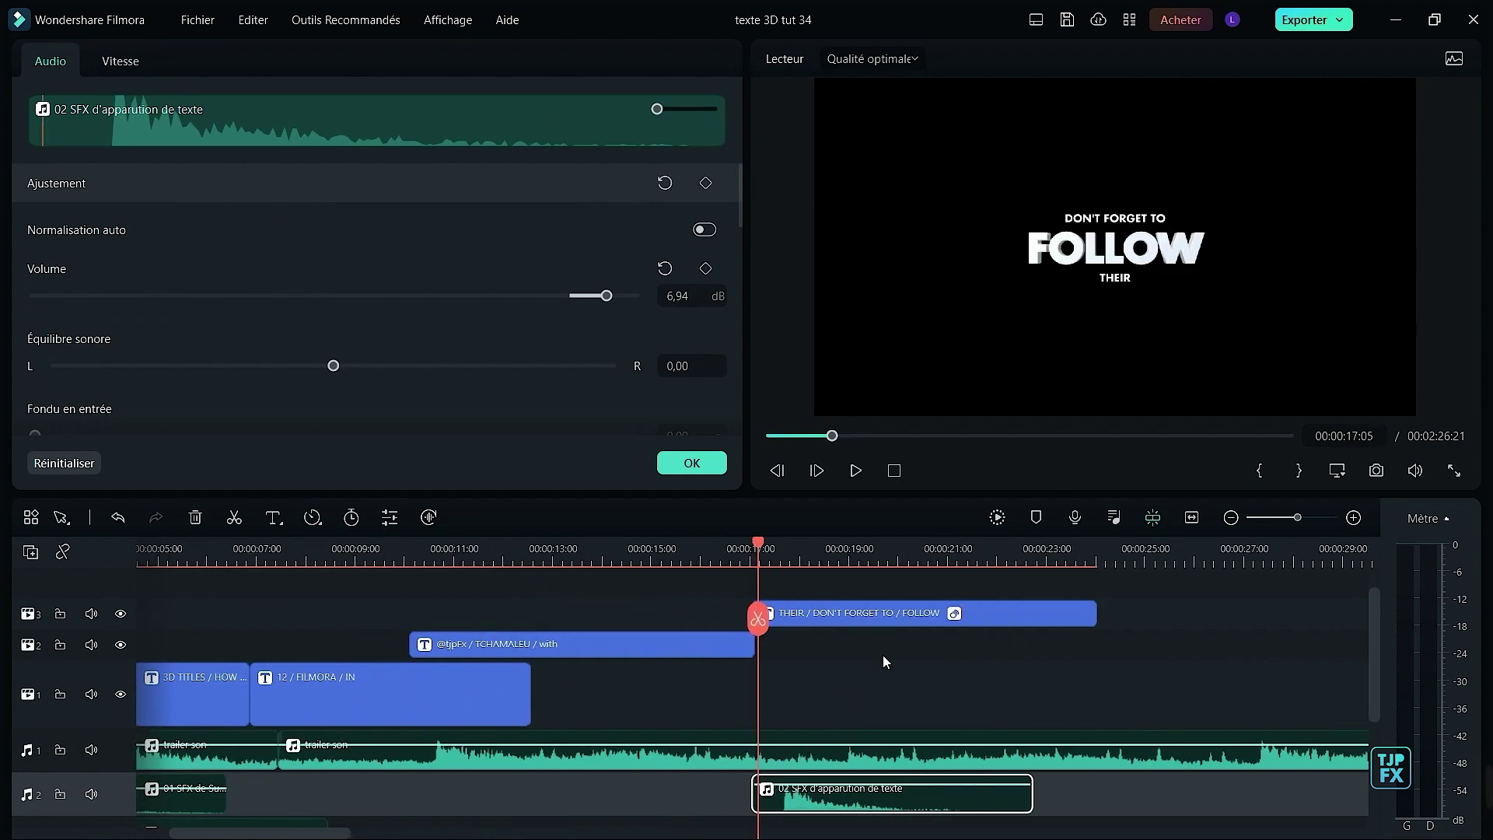
drag(836, 809, 845, 711)
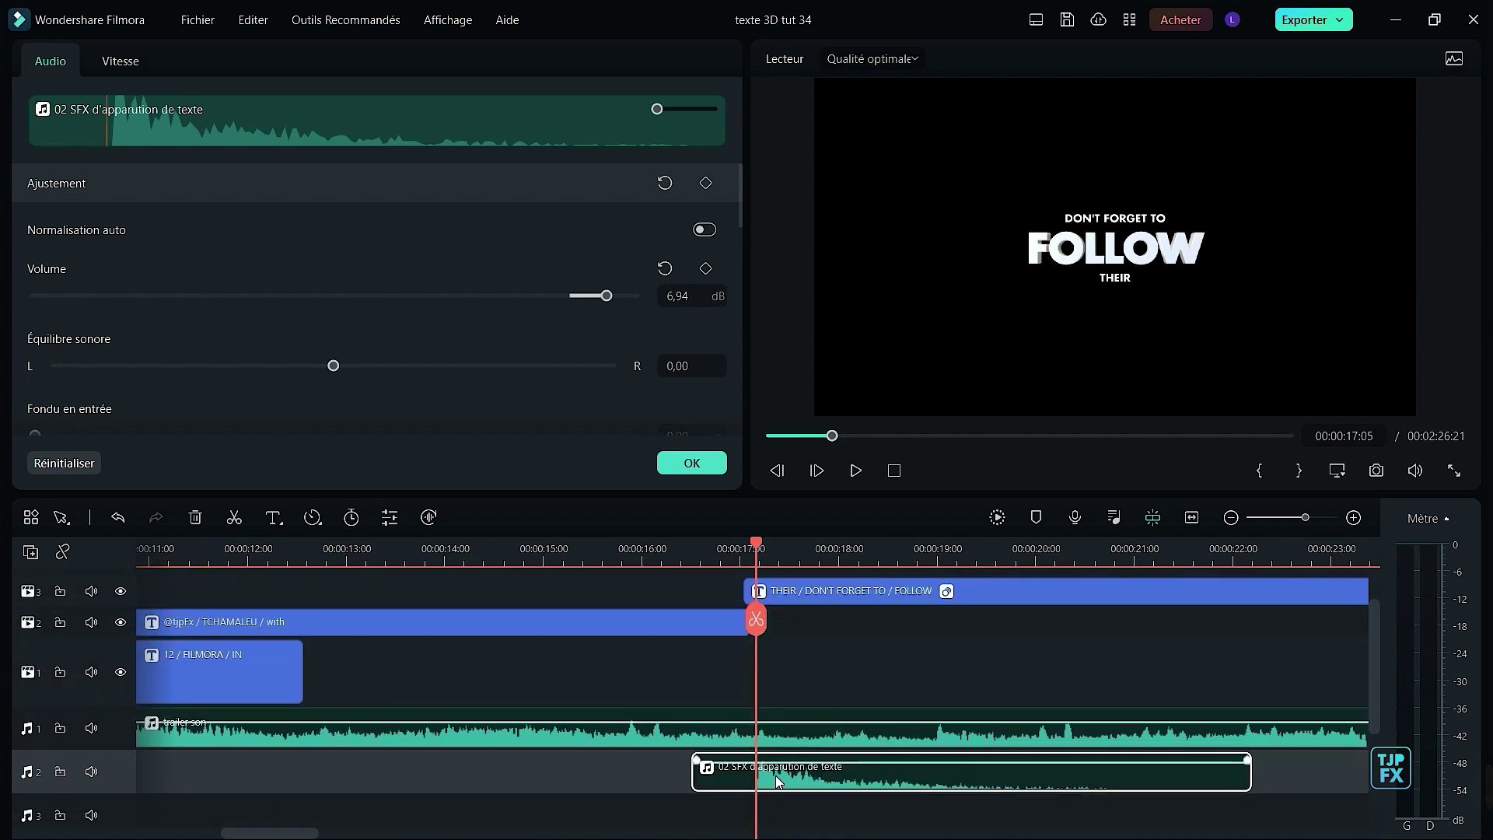
- Play the FOLLOW title from its entrance to check its timing against the sound effect and music
click(726, 554)
key(space)
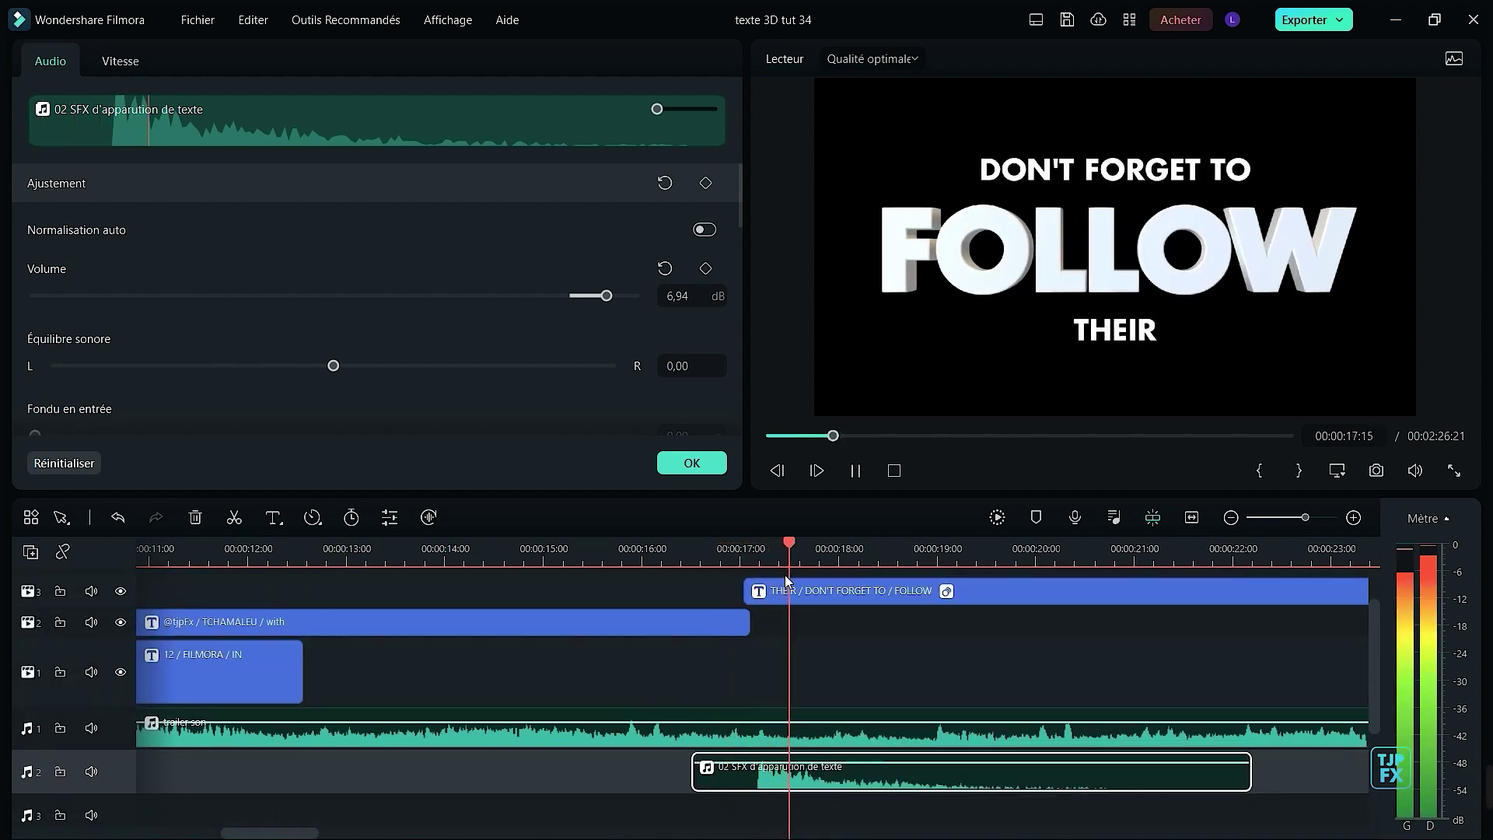
scroll(1000, 664, right, 5)
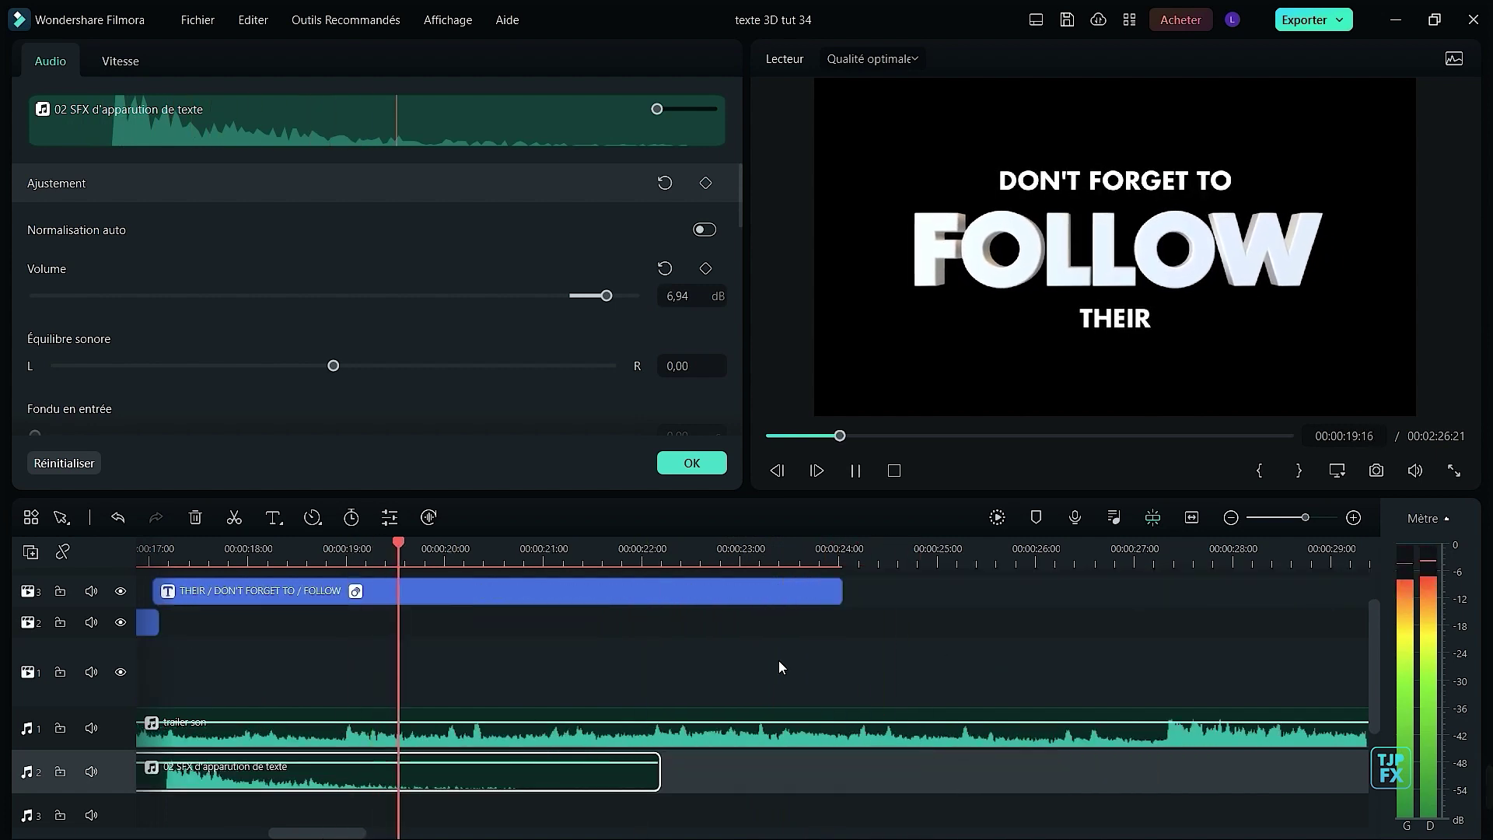
scroll(857, 640, right, 3)
scroll(880, 611, up, 2)
key(space)
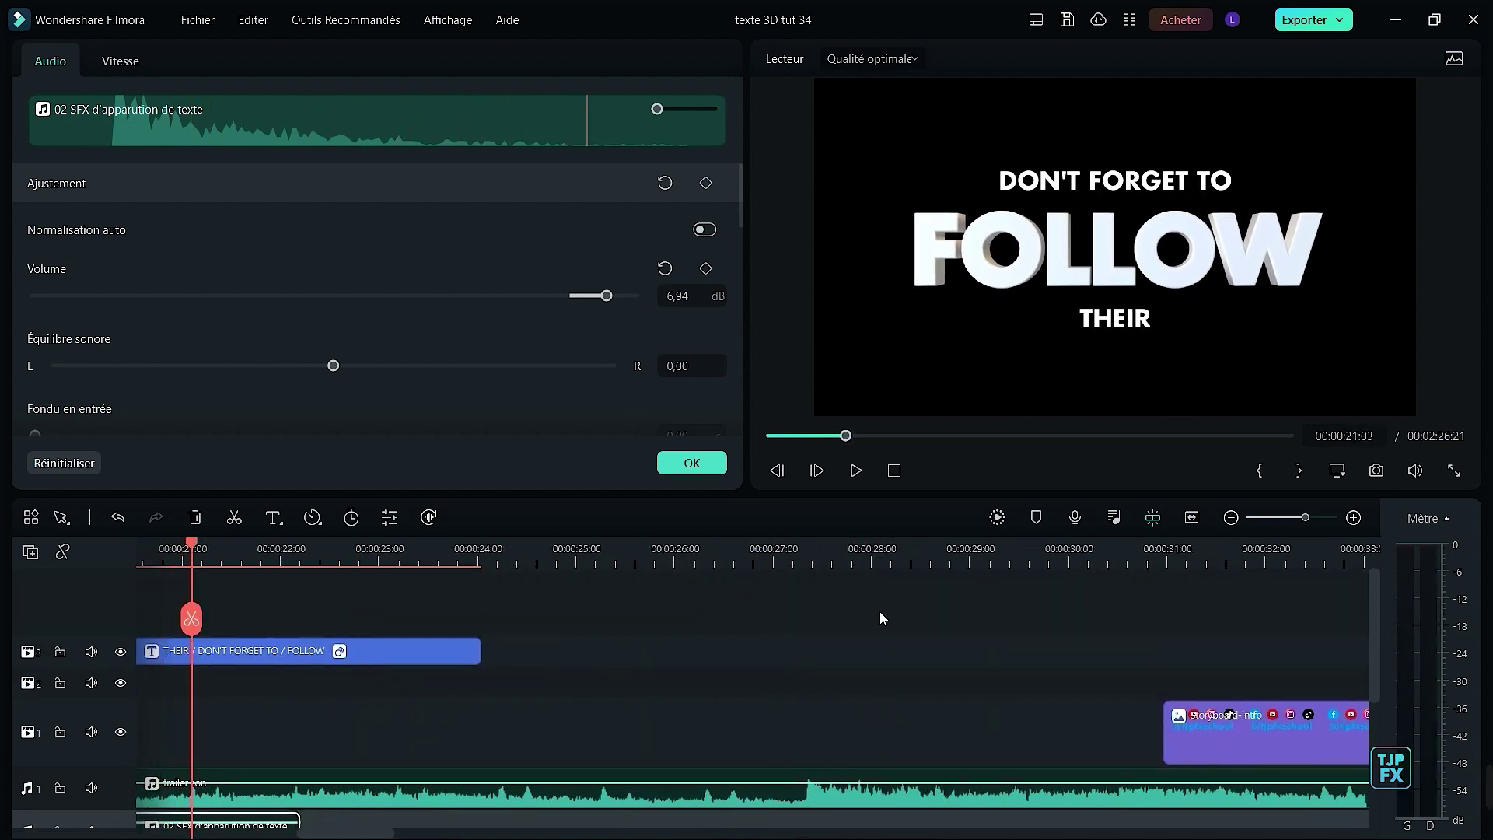
scroll(467, 699, left, 6)
click(538, 555)
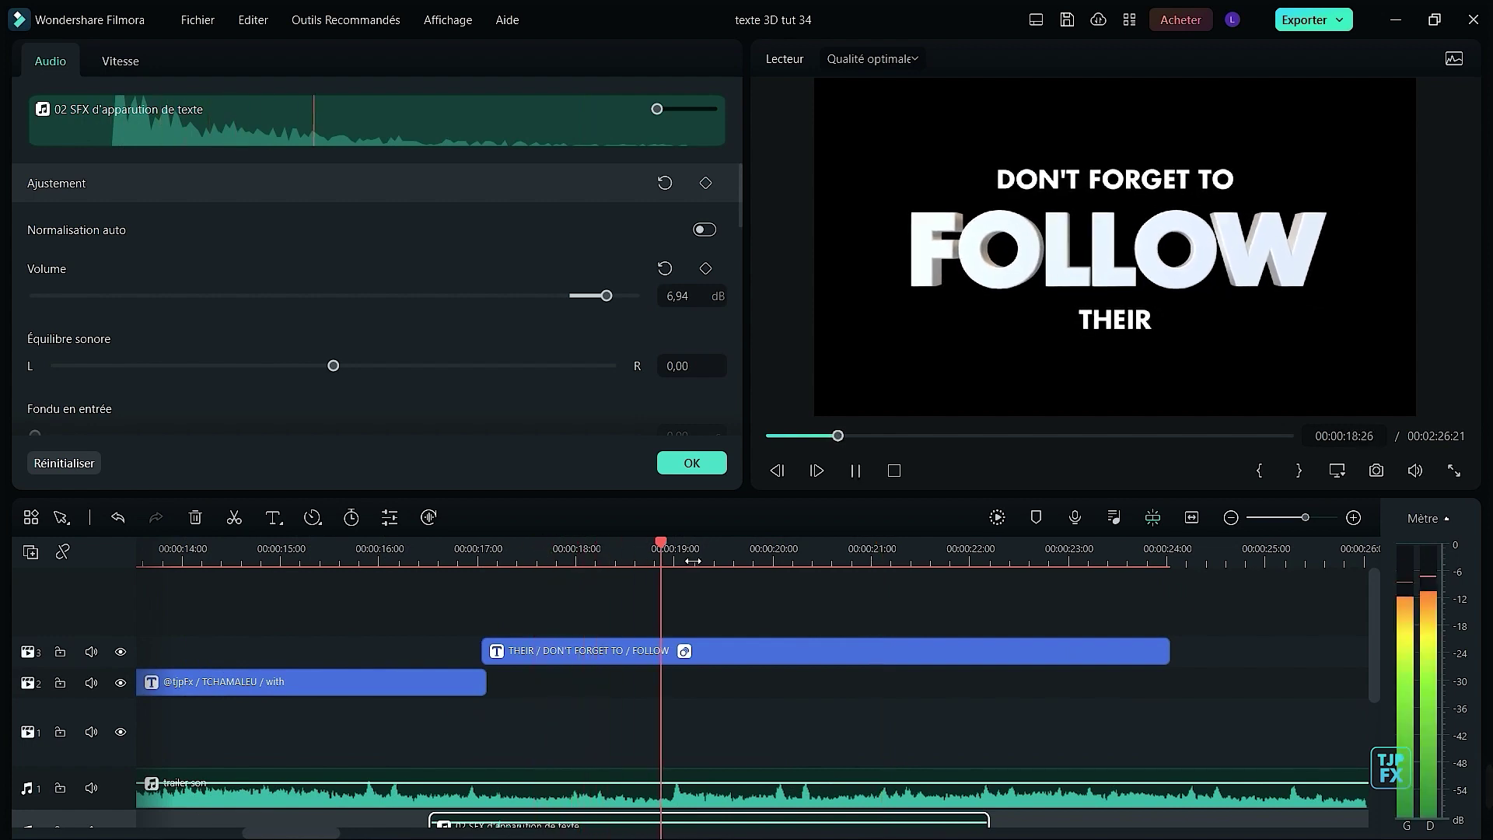
- Add a scale keyframe at 100% to the FOLLOW title at 00:00:19:17
click(790, 652)
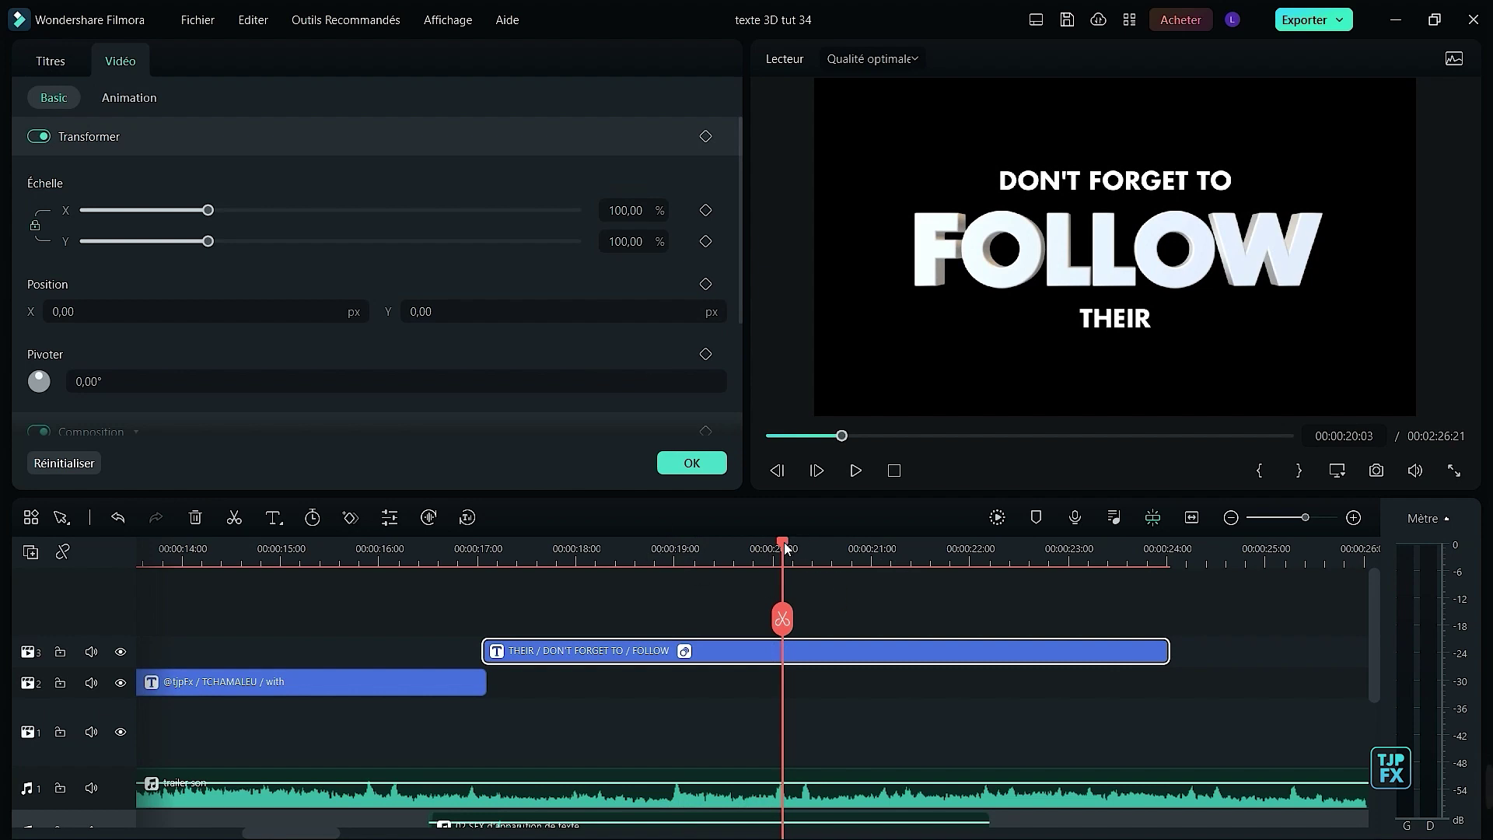
drag(784, 542, 727, 563)
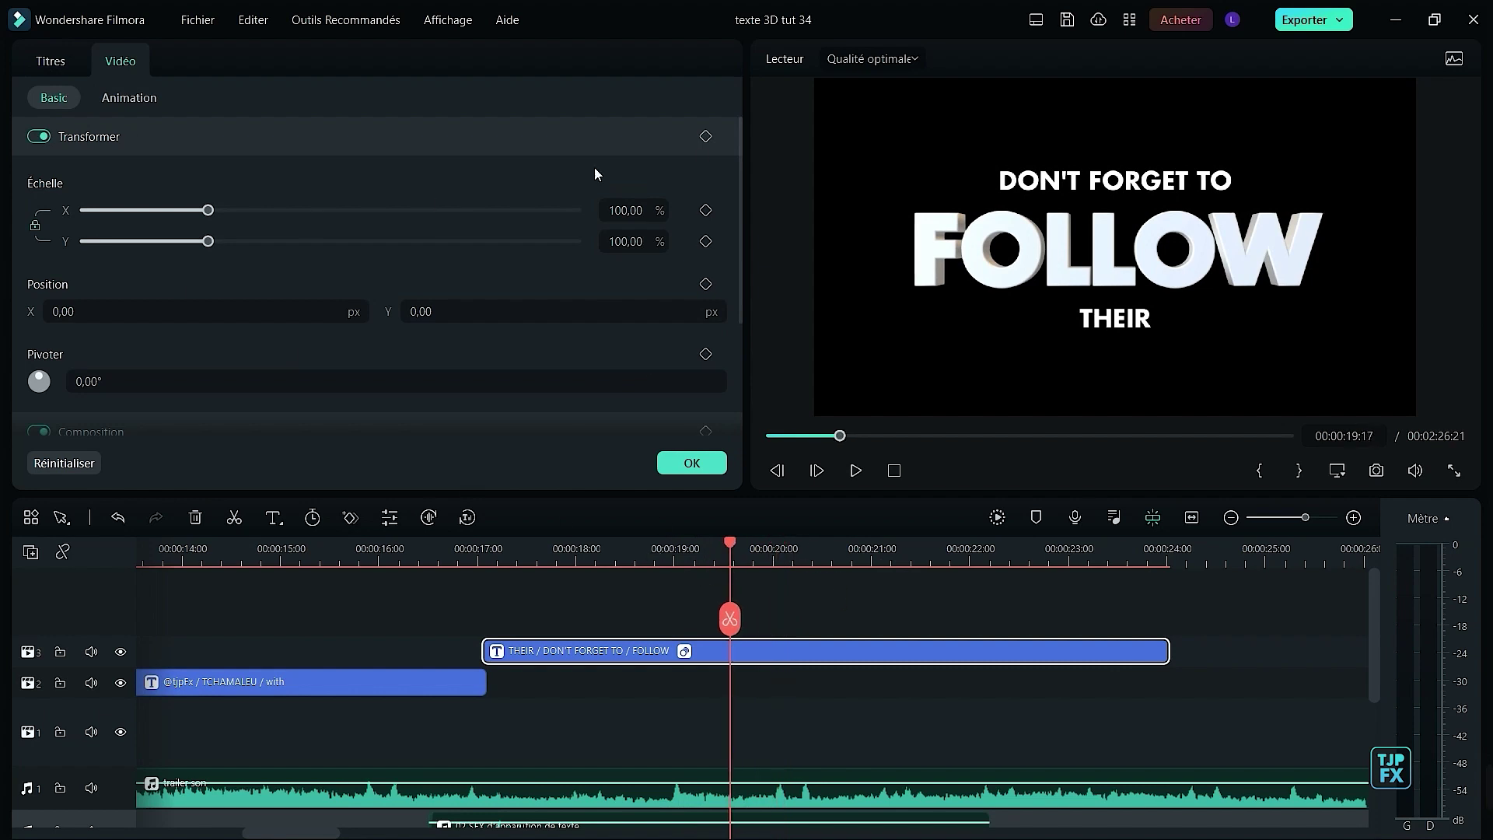
click(706, 211)
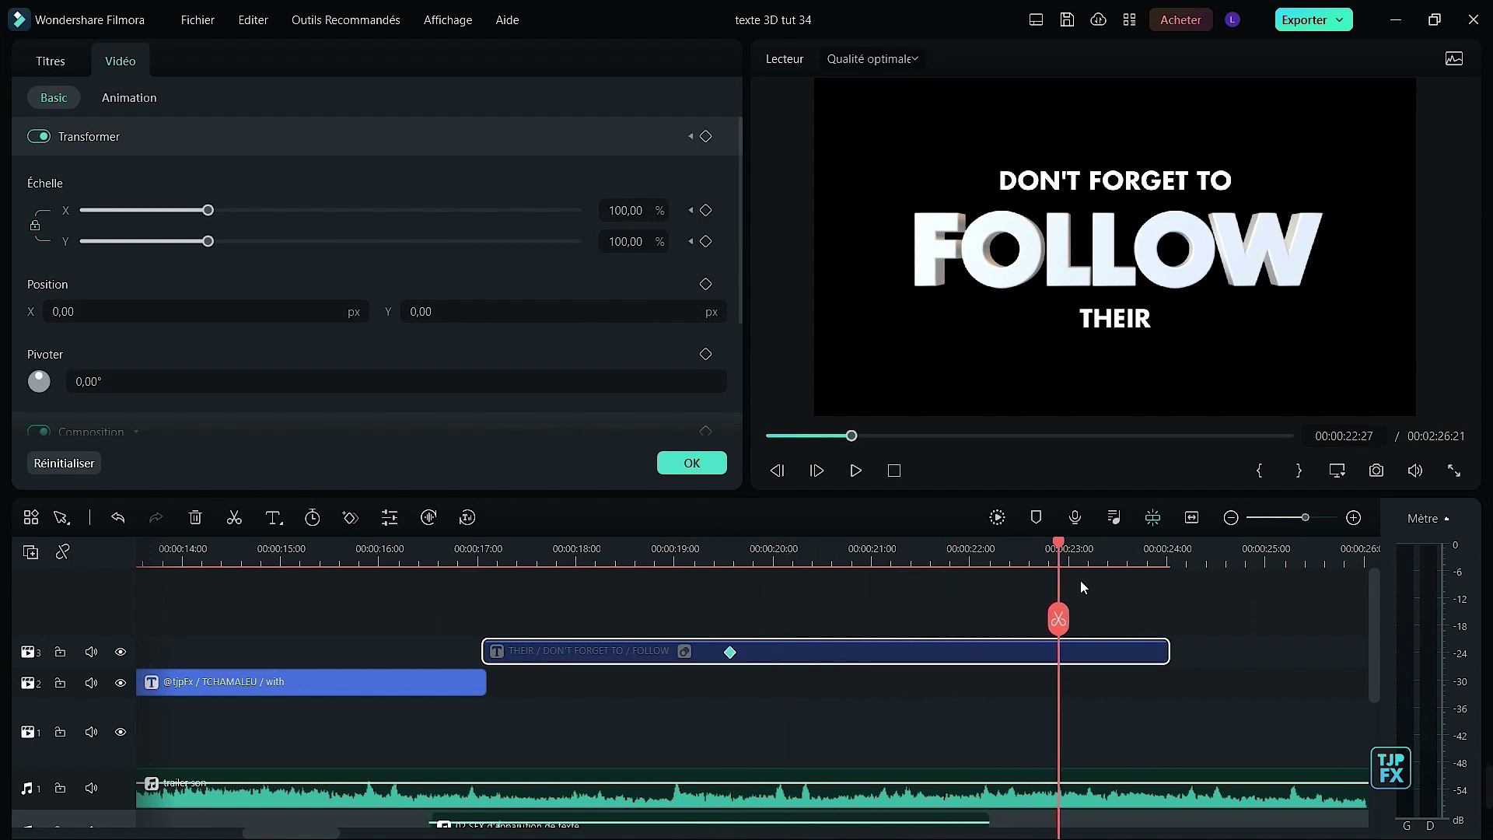
- Add a 74.60% scale keyframe to the FOLLOW title at 00:00:23:06 and move its first keyframe earlier to about 00:00:18:10
drag(1080, 580, 1087, 582)
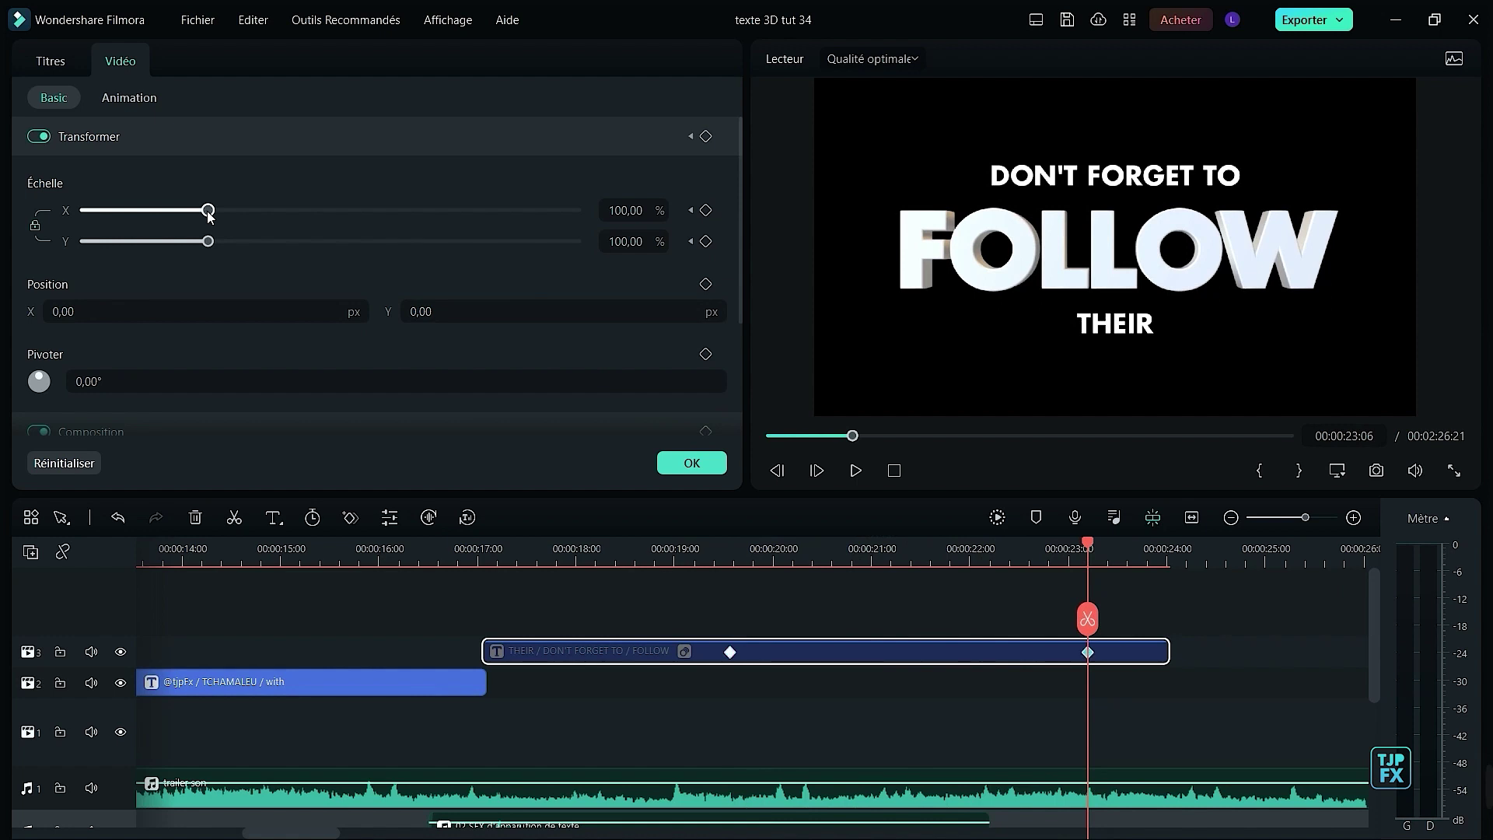
drag(207, 211, 177, 211)
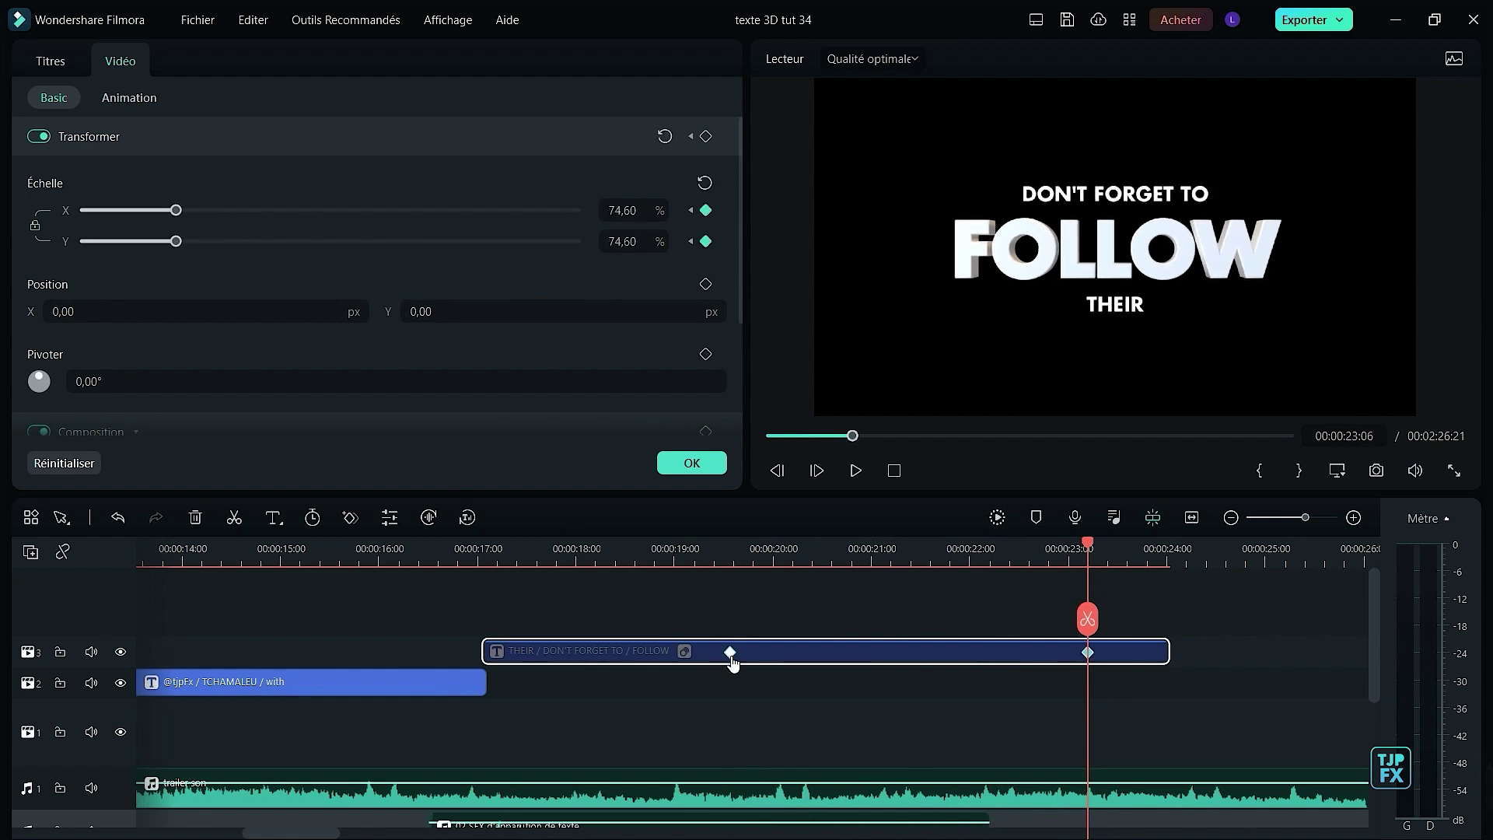
drag(731, 659, 609, 663)
click(524, 565)
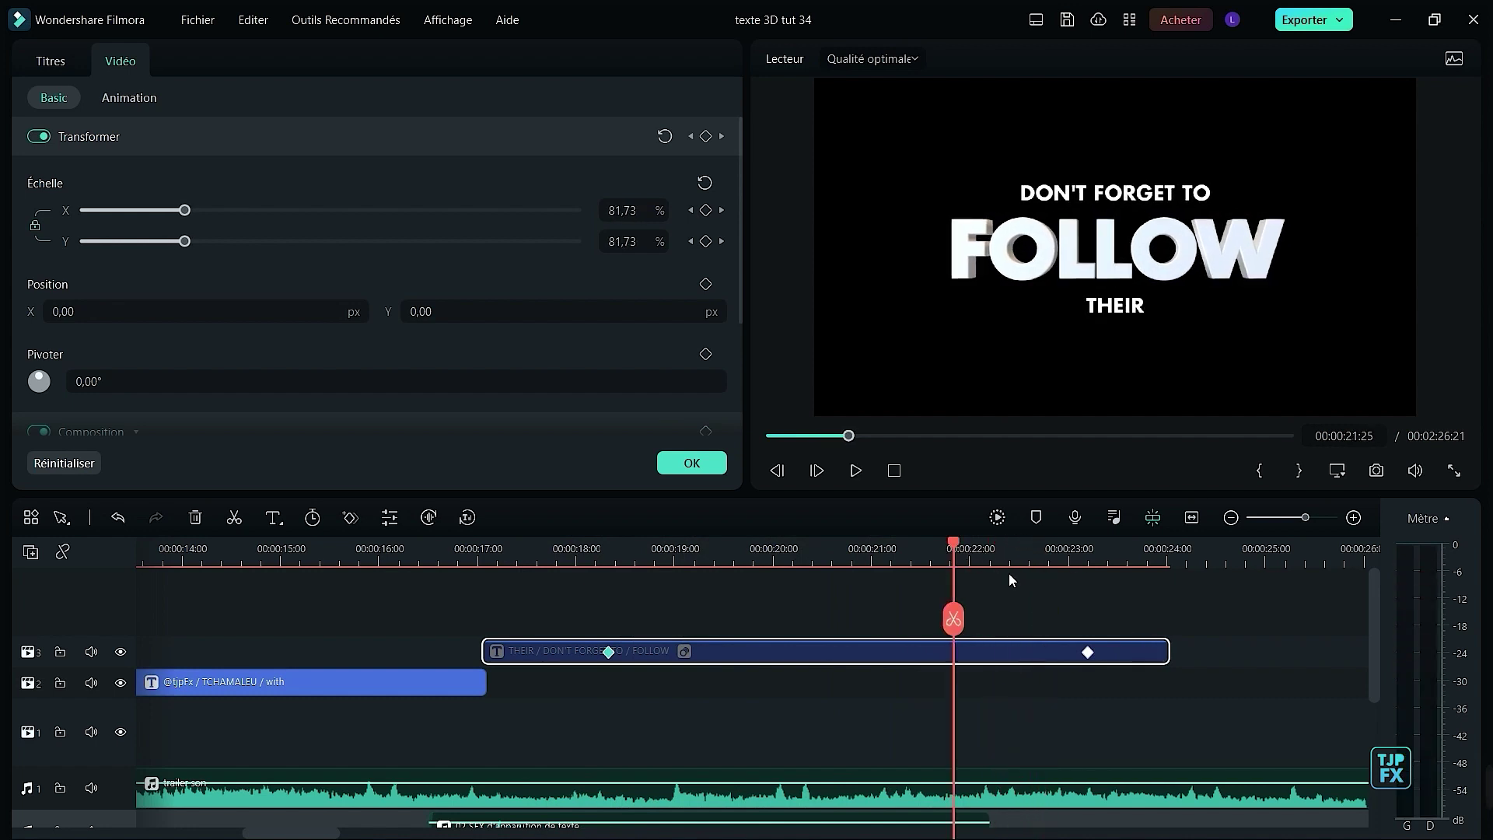
key(space)
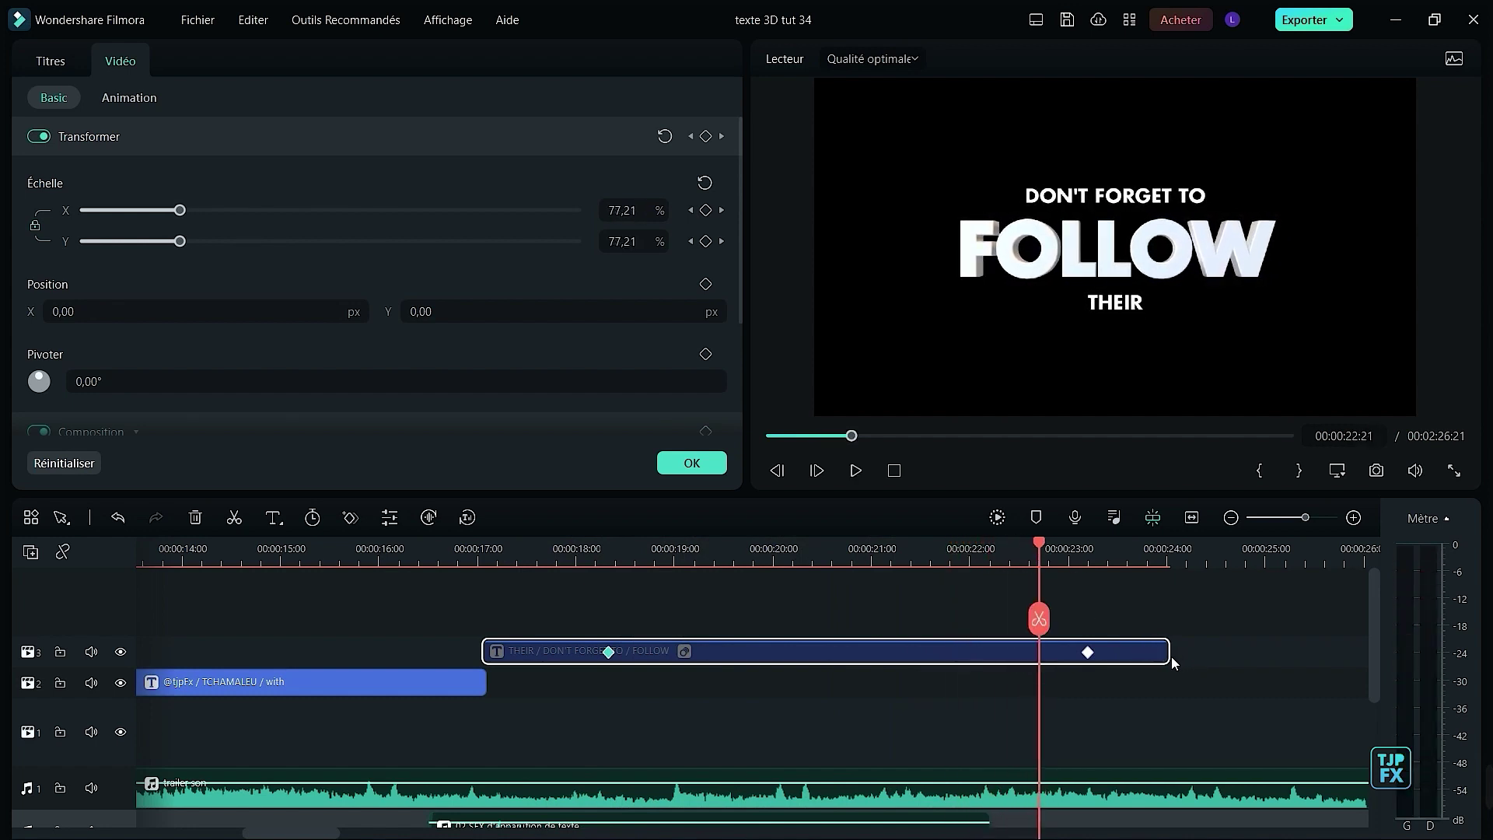
- Trim the end of the FOLLOW title to 00:00:22:21, replay it and save the project
drag(1185, 672, 1040, 668)
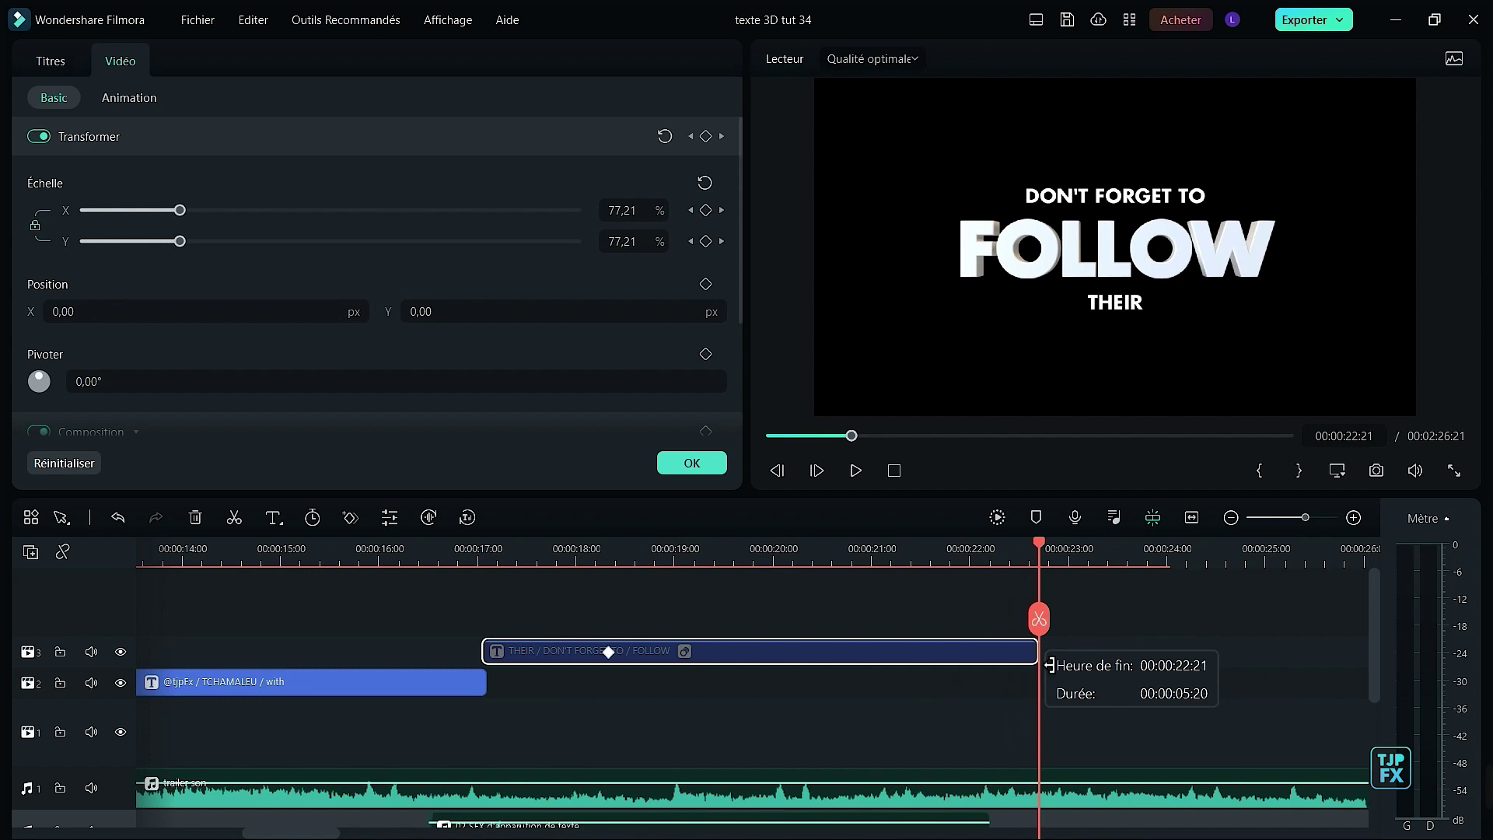
click(961, 554)
click(525, 564)
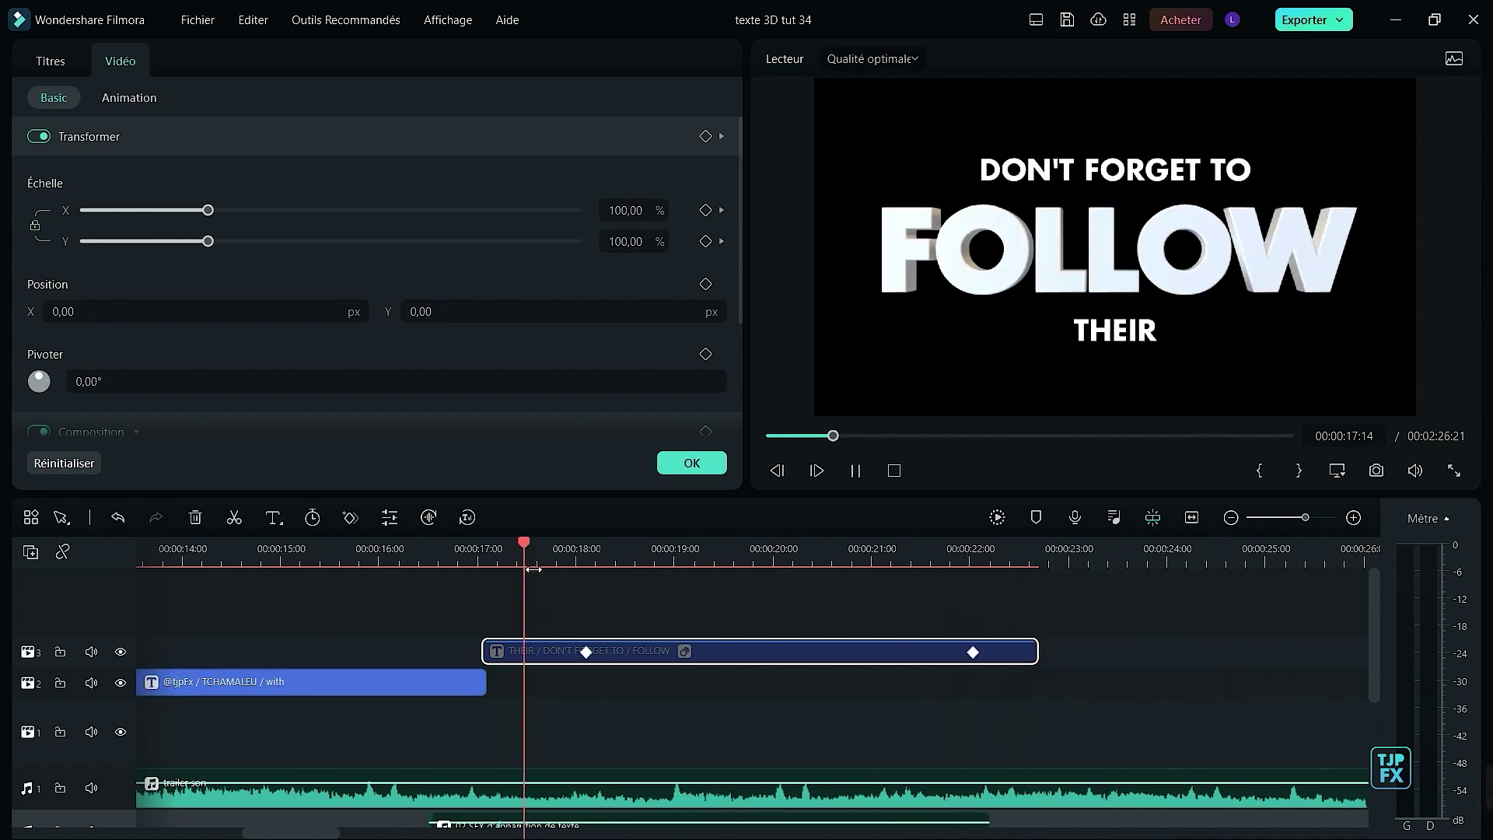
key(space)
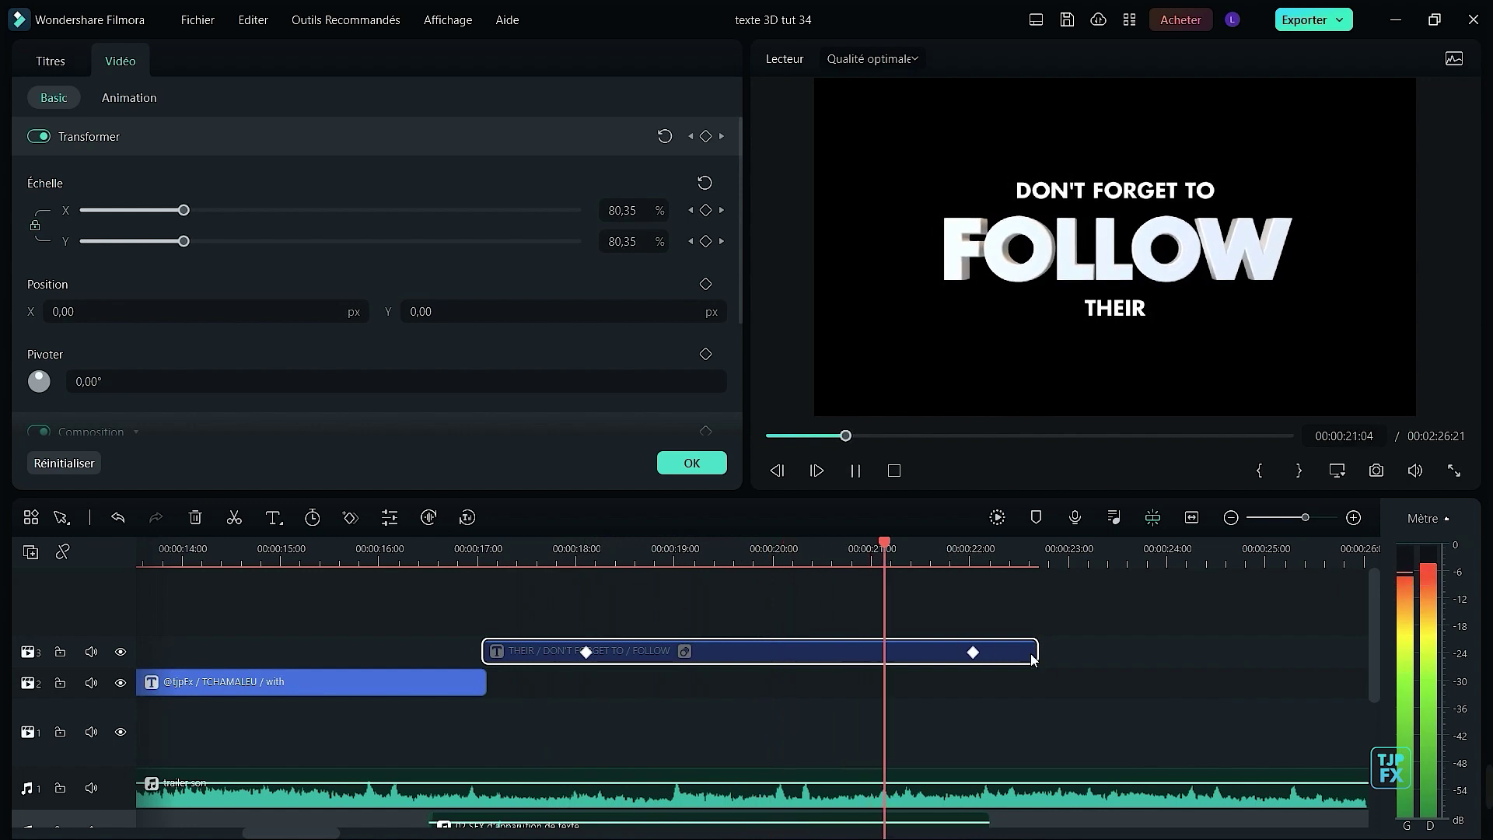
key(space)
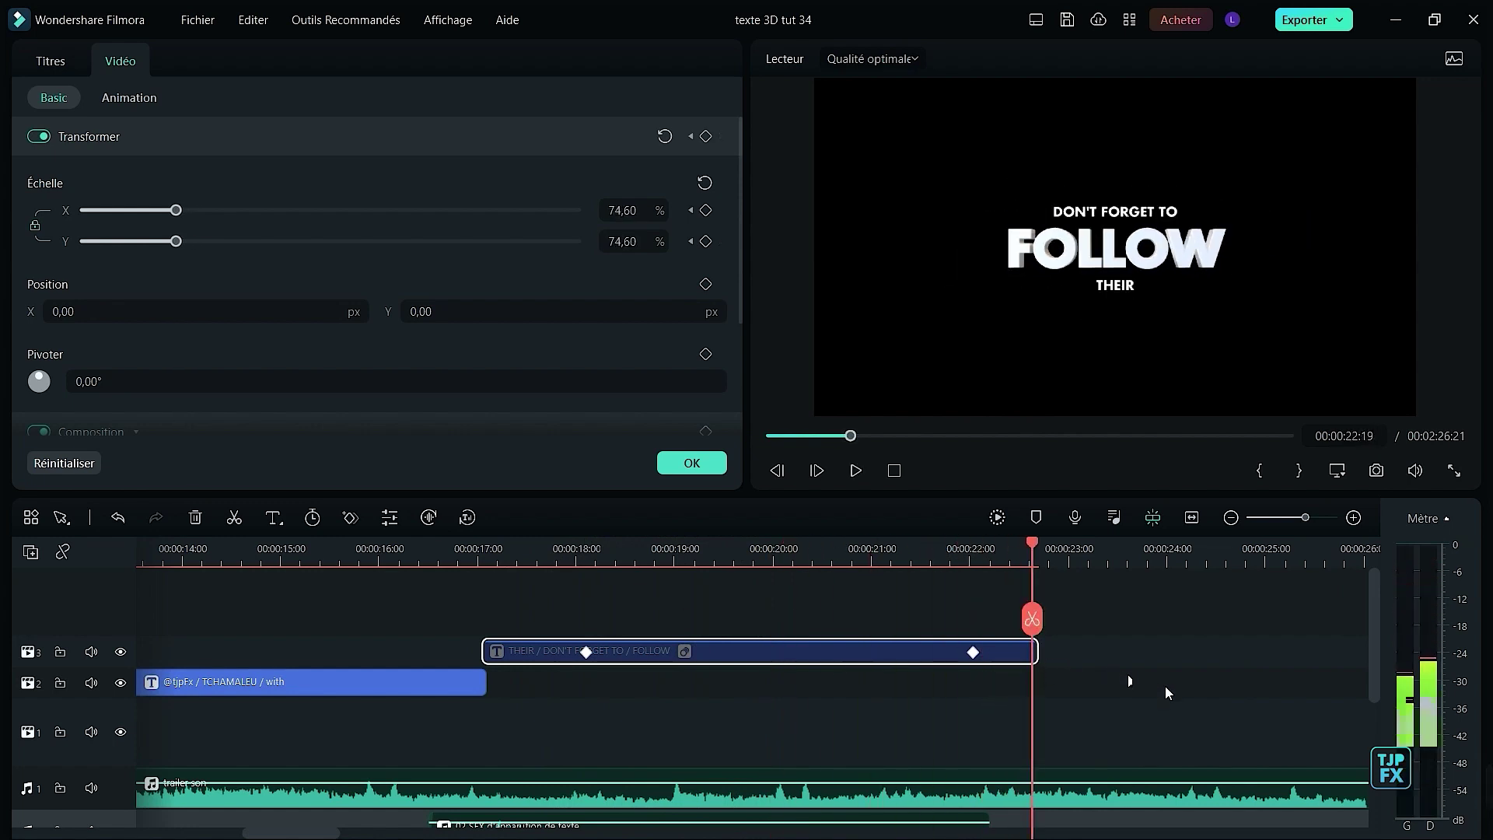
key(ctrl+s)
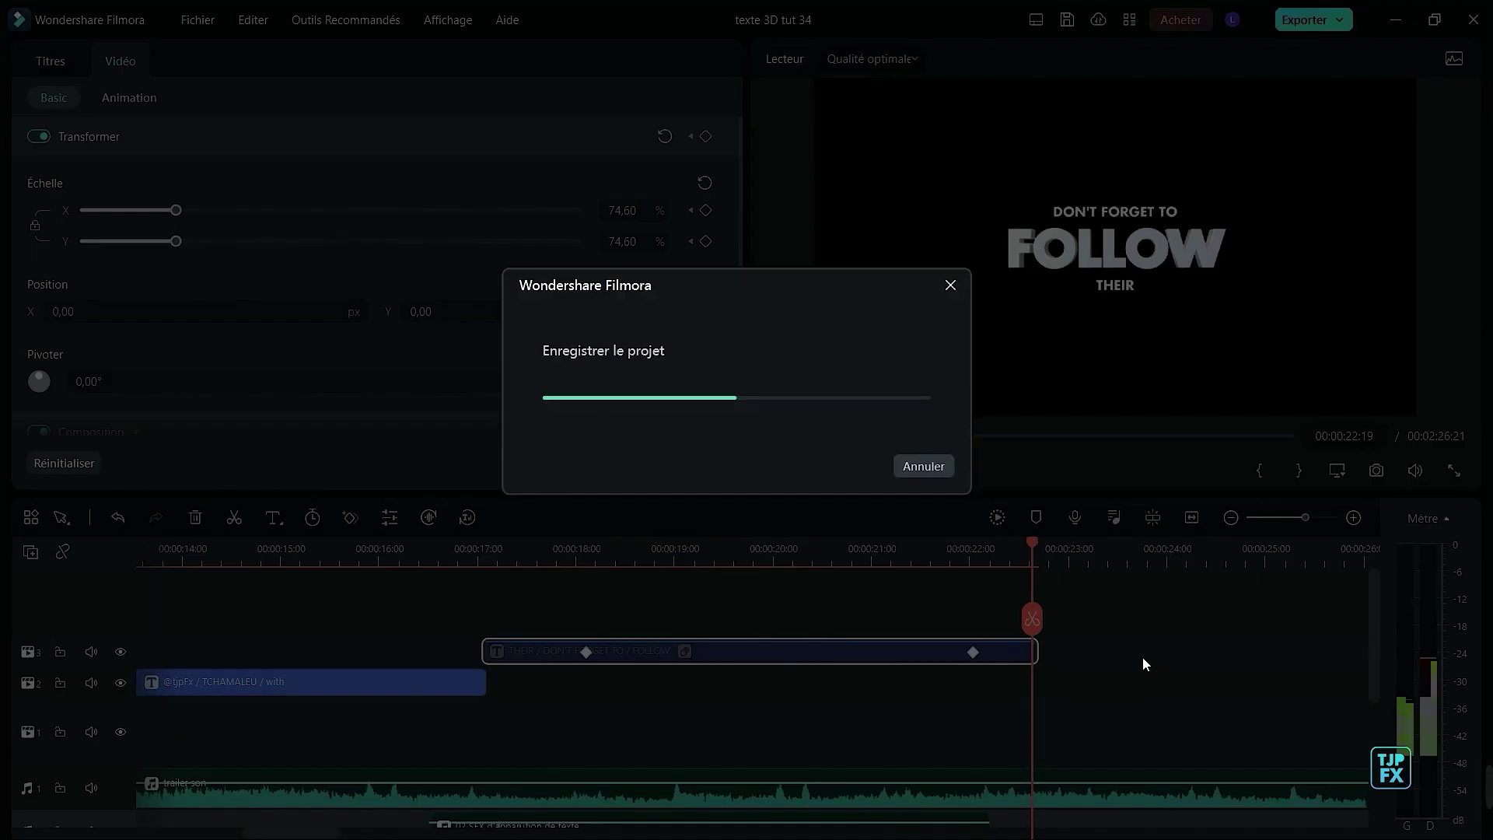
- Move the Storyboard-intro image to the second video track directly after the FOLLOW title, preview it and save the project
scroll(1140, 653, right, 5)
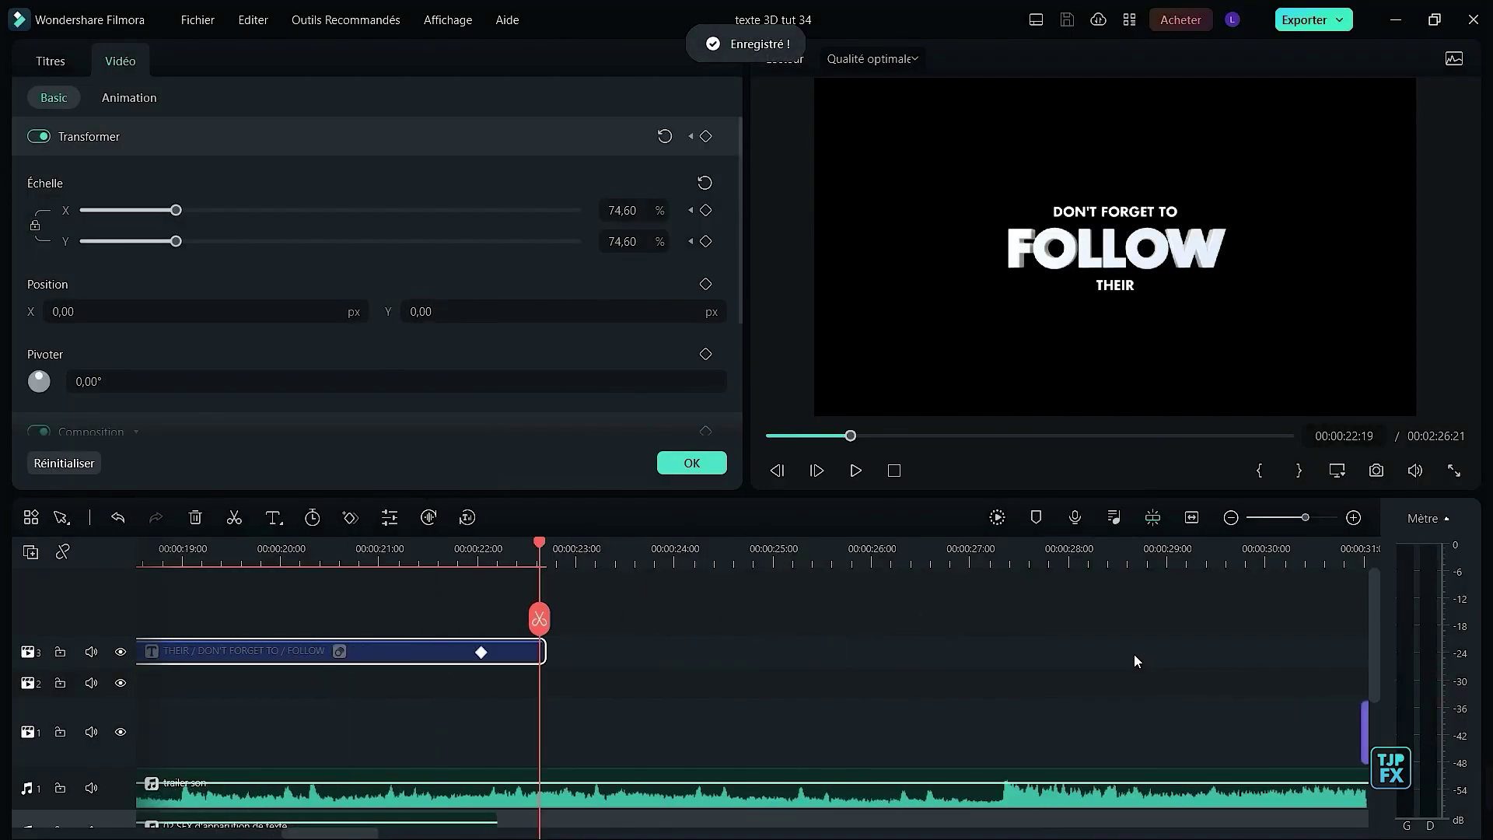
scroll(1118, 655, down, 2)
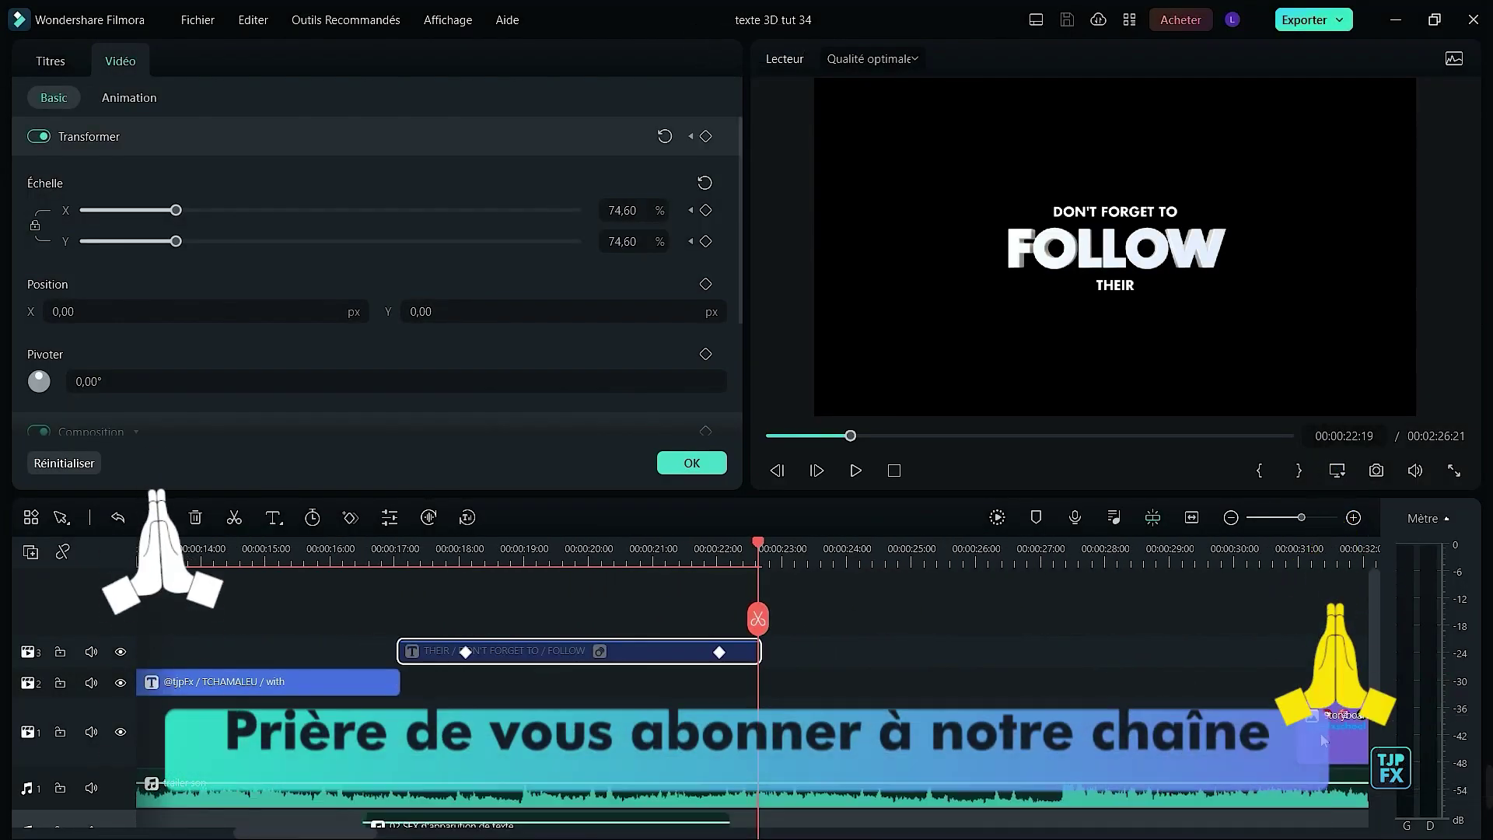
drag(1324, 740, 772, 695)
key(space)
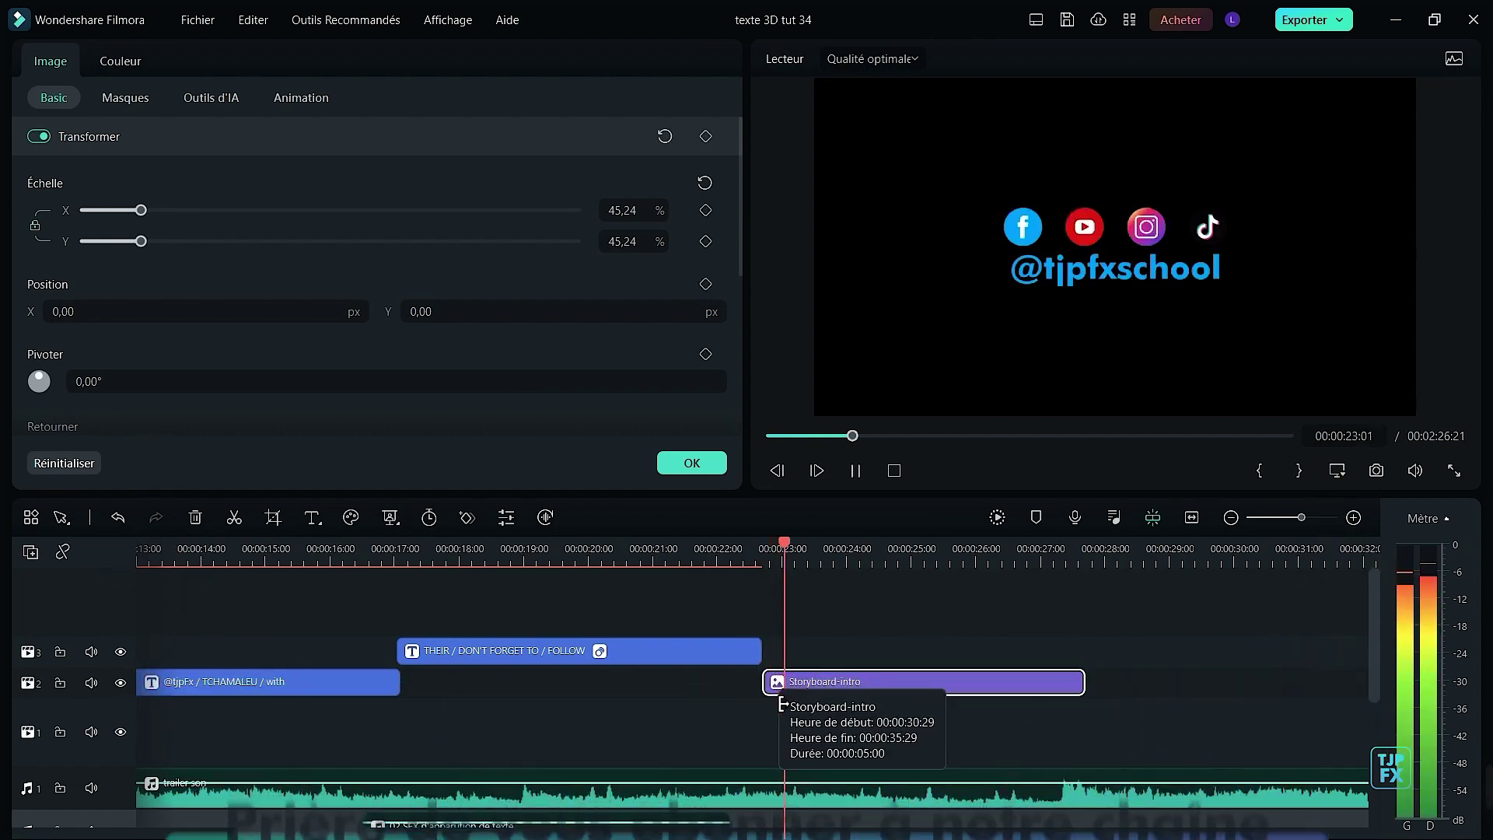
key(space)
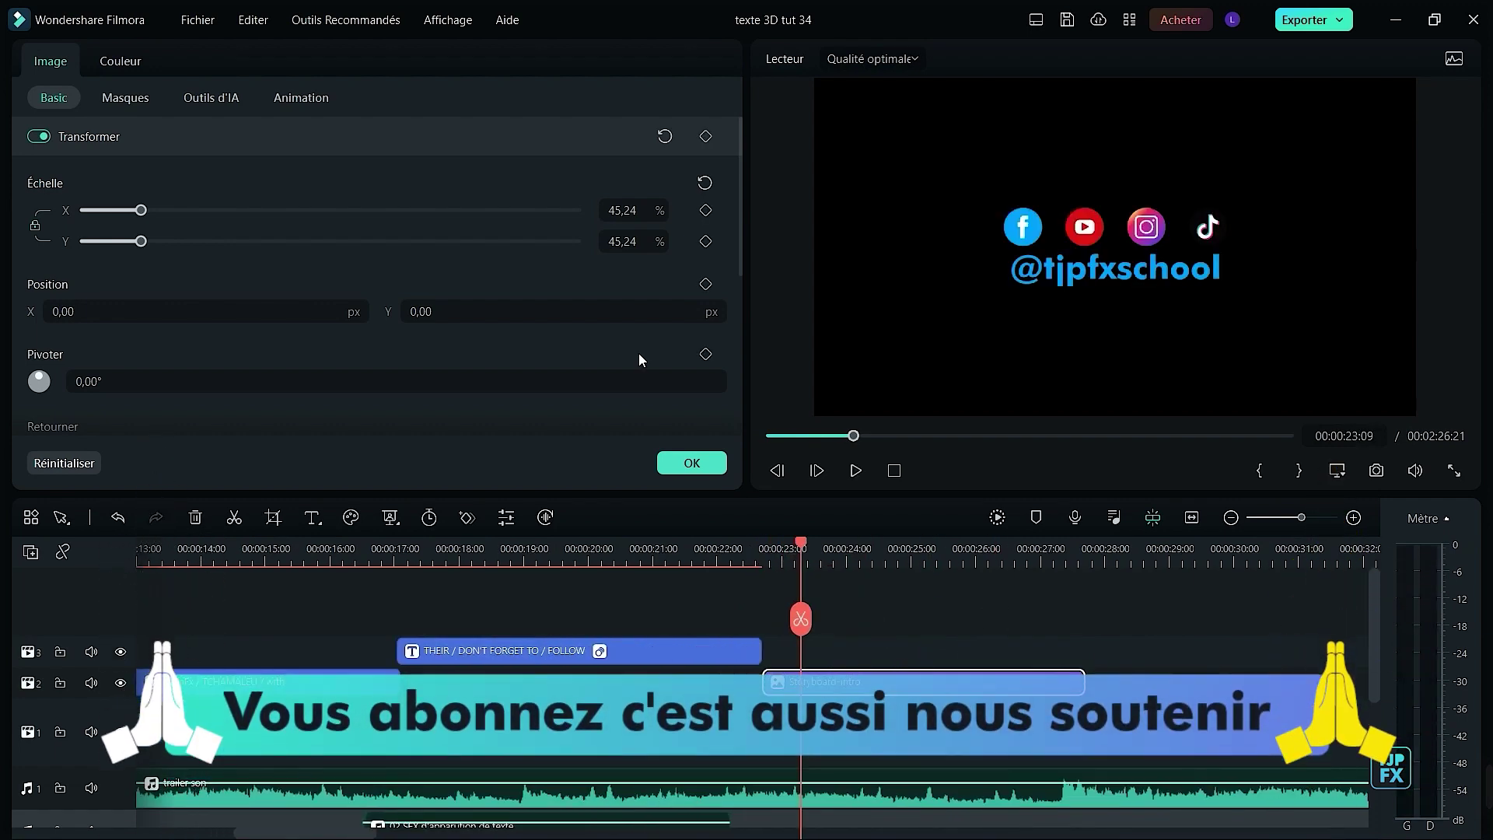
key(ctrl+s)
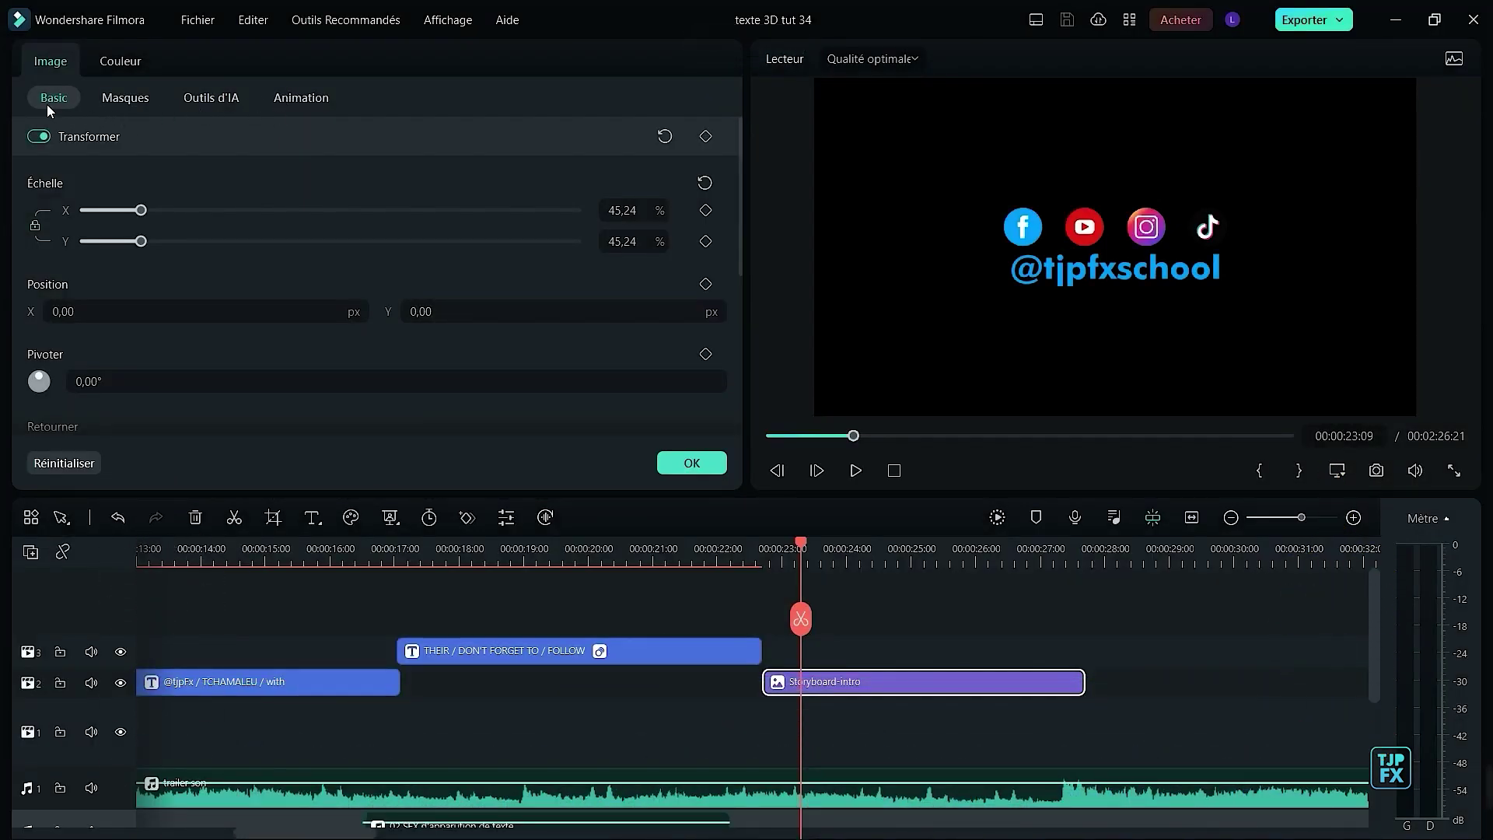
- Apply the "Fondu et Dézoo..." preset motion animation to the Storyboard-intro image
click(289, 100)
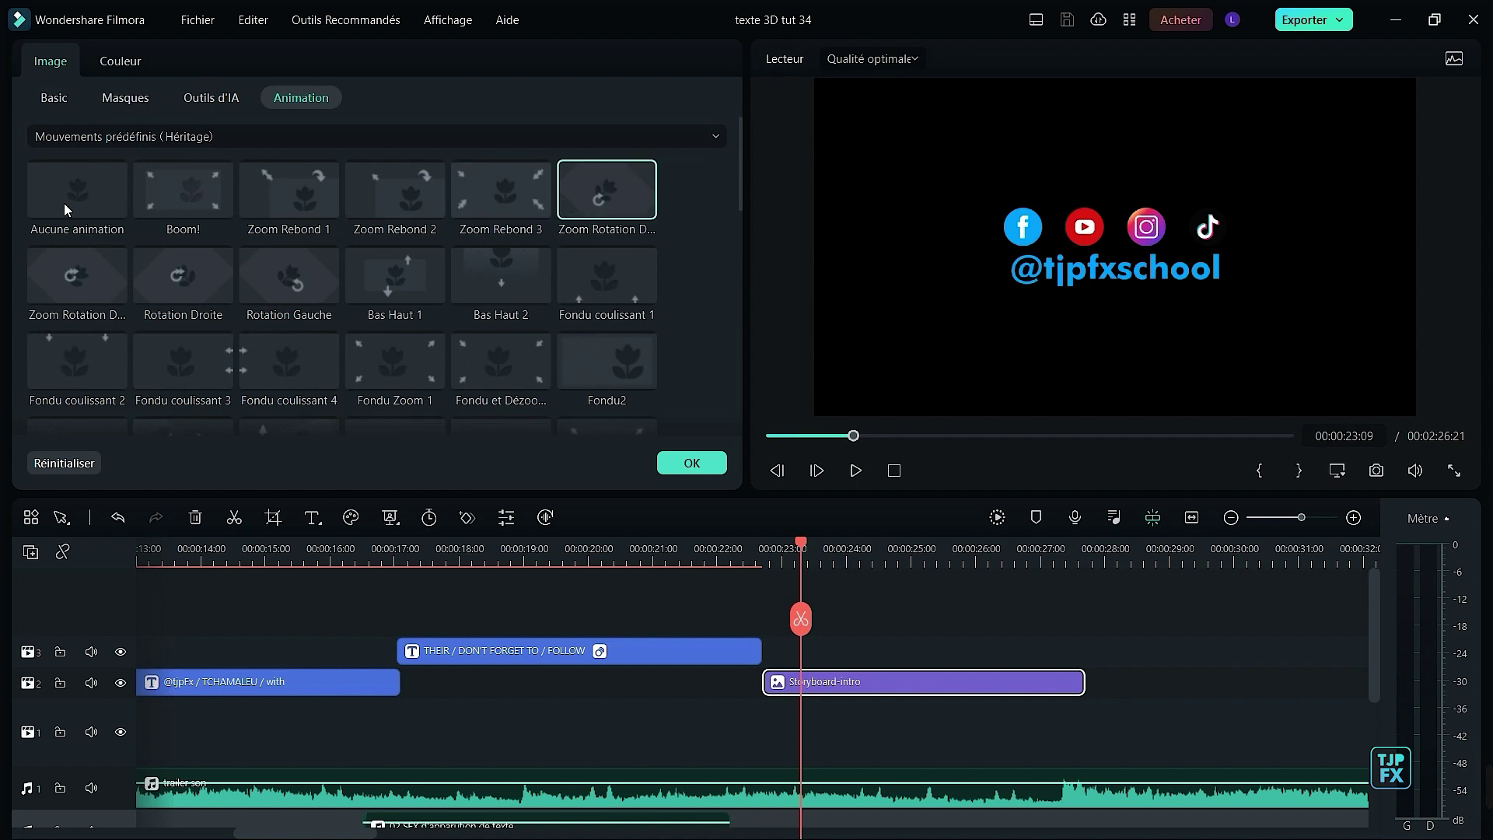
click(506, 366)
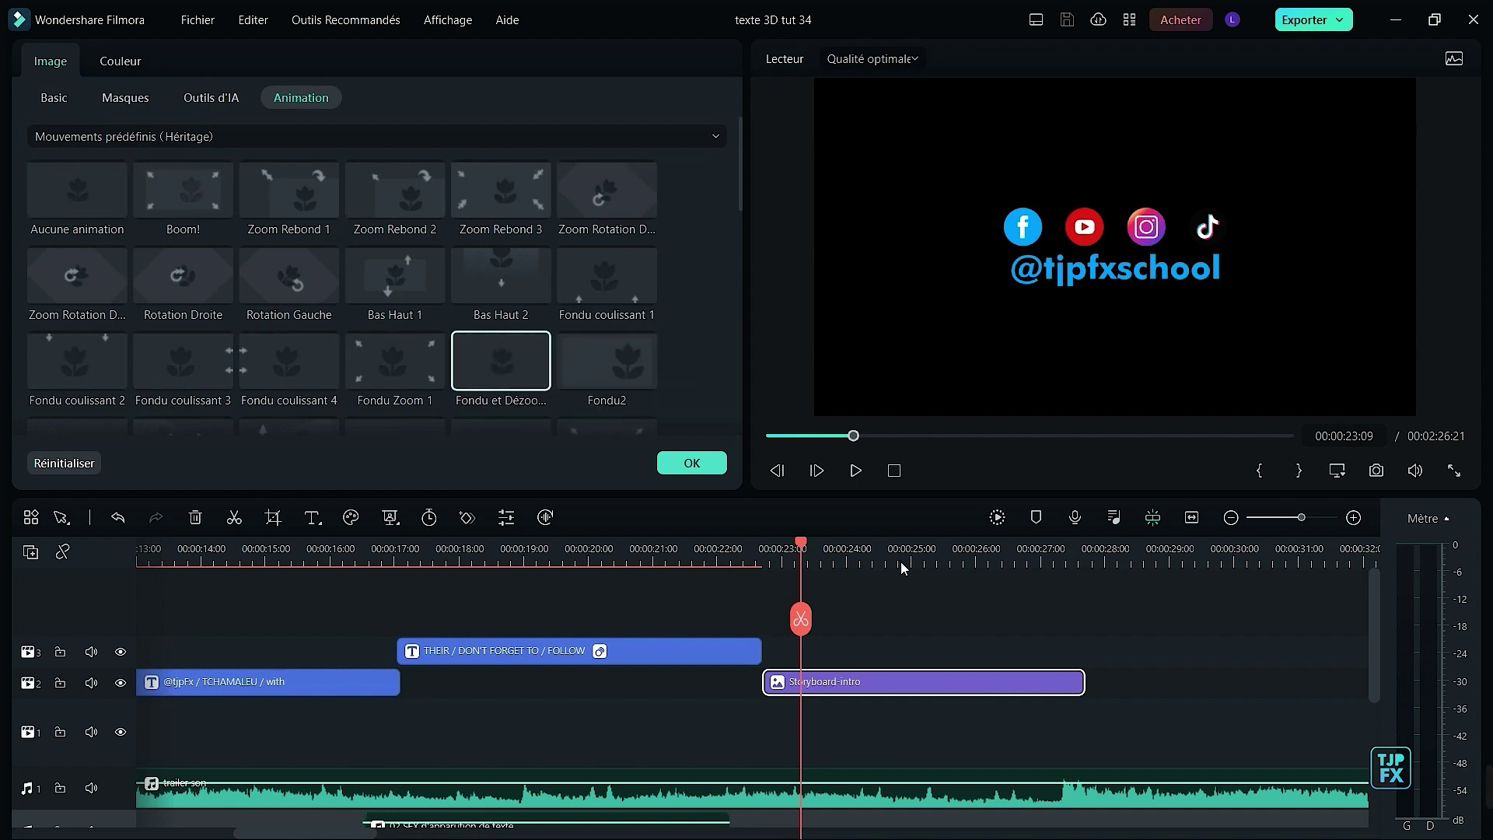
double_click(485, 369)
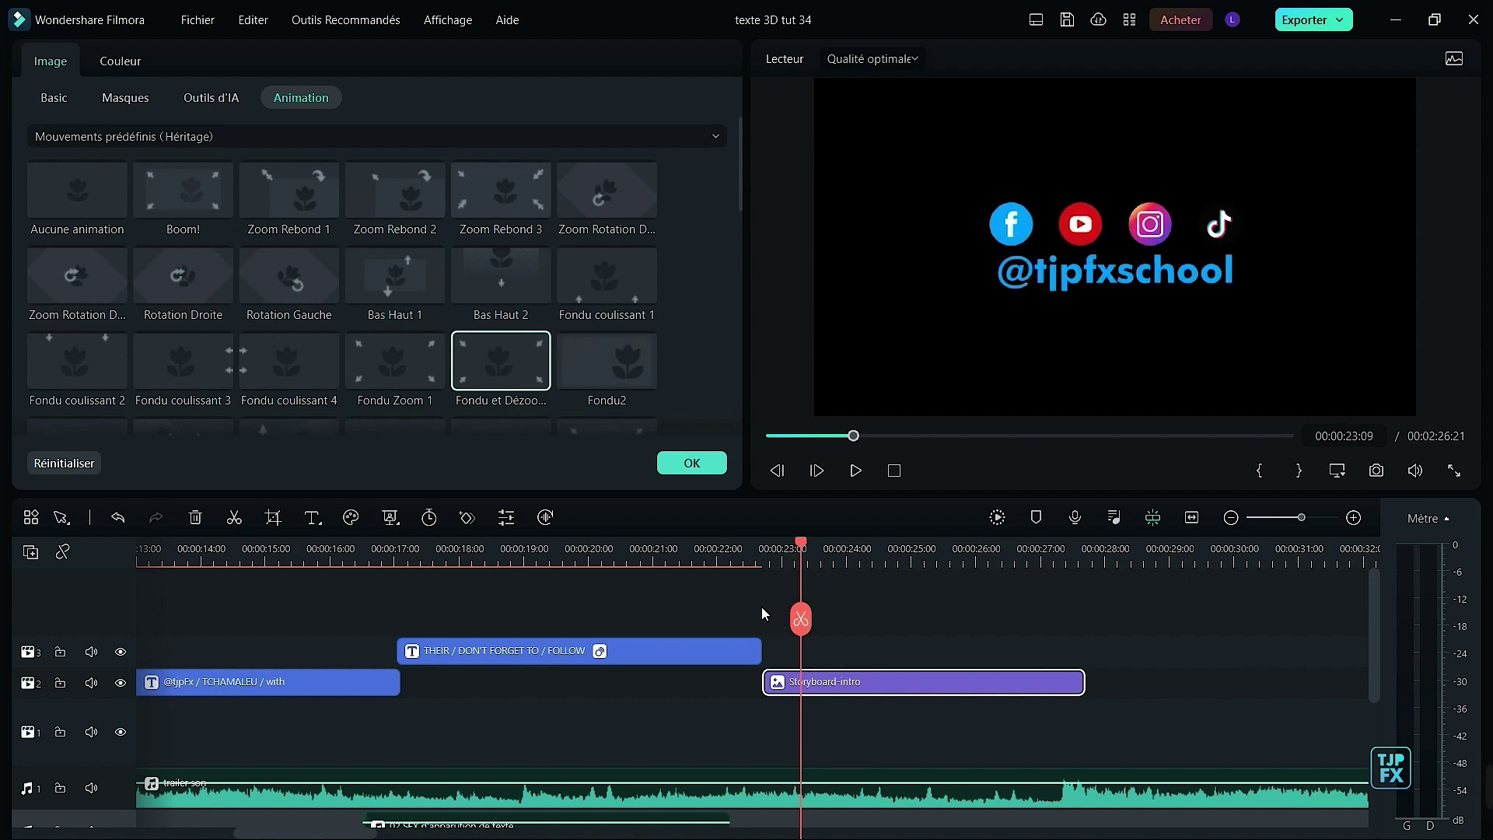
- Split the "trailer son" music at 00:00:27:11 near the end of the logo scene and delete the part after the cut
scroll(819, 647, down, 3)
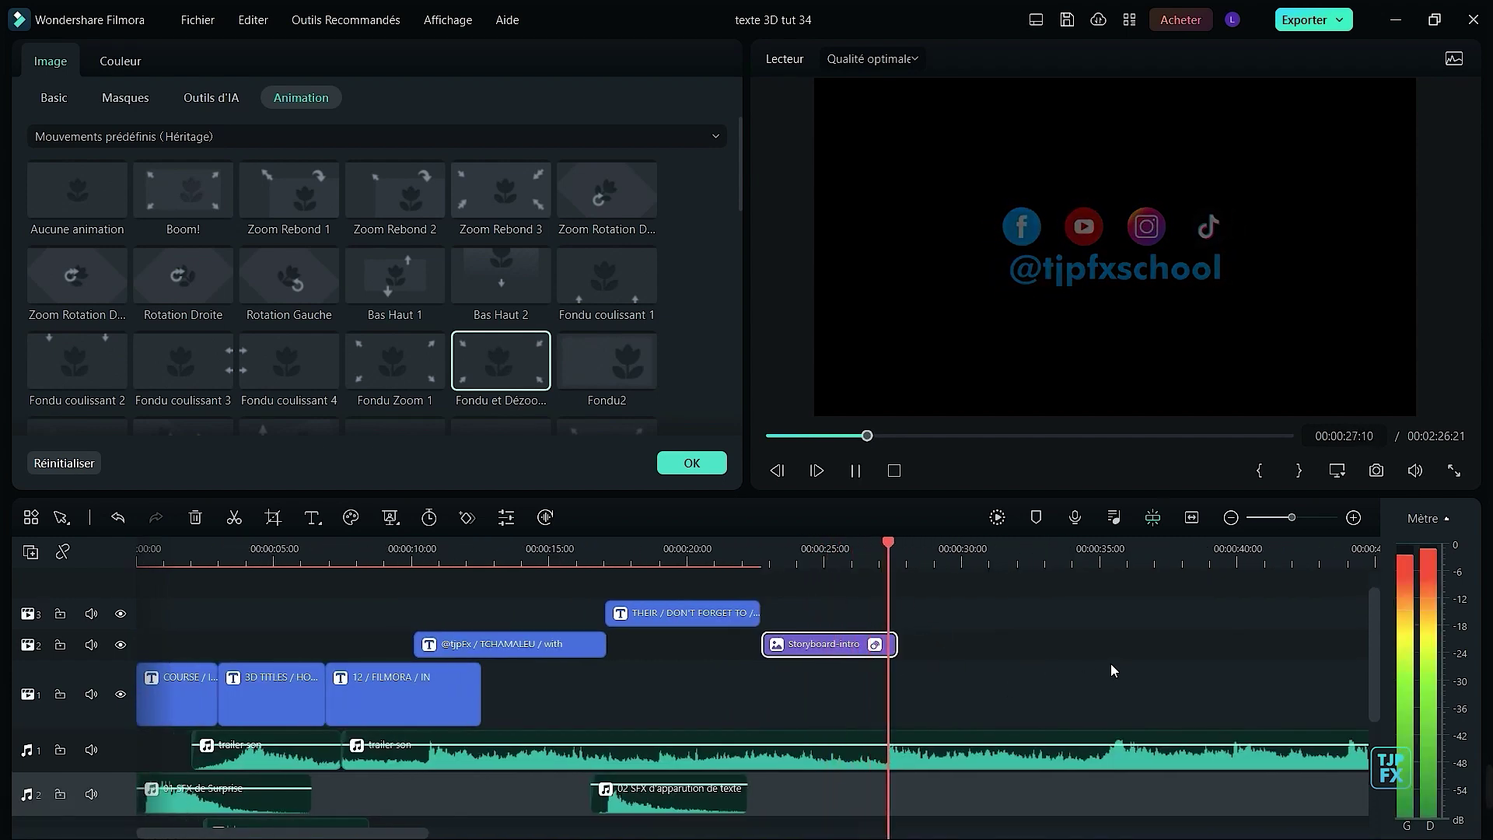
drag(916, 630, 890, 632)
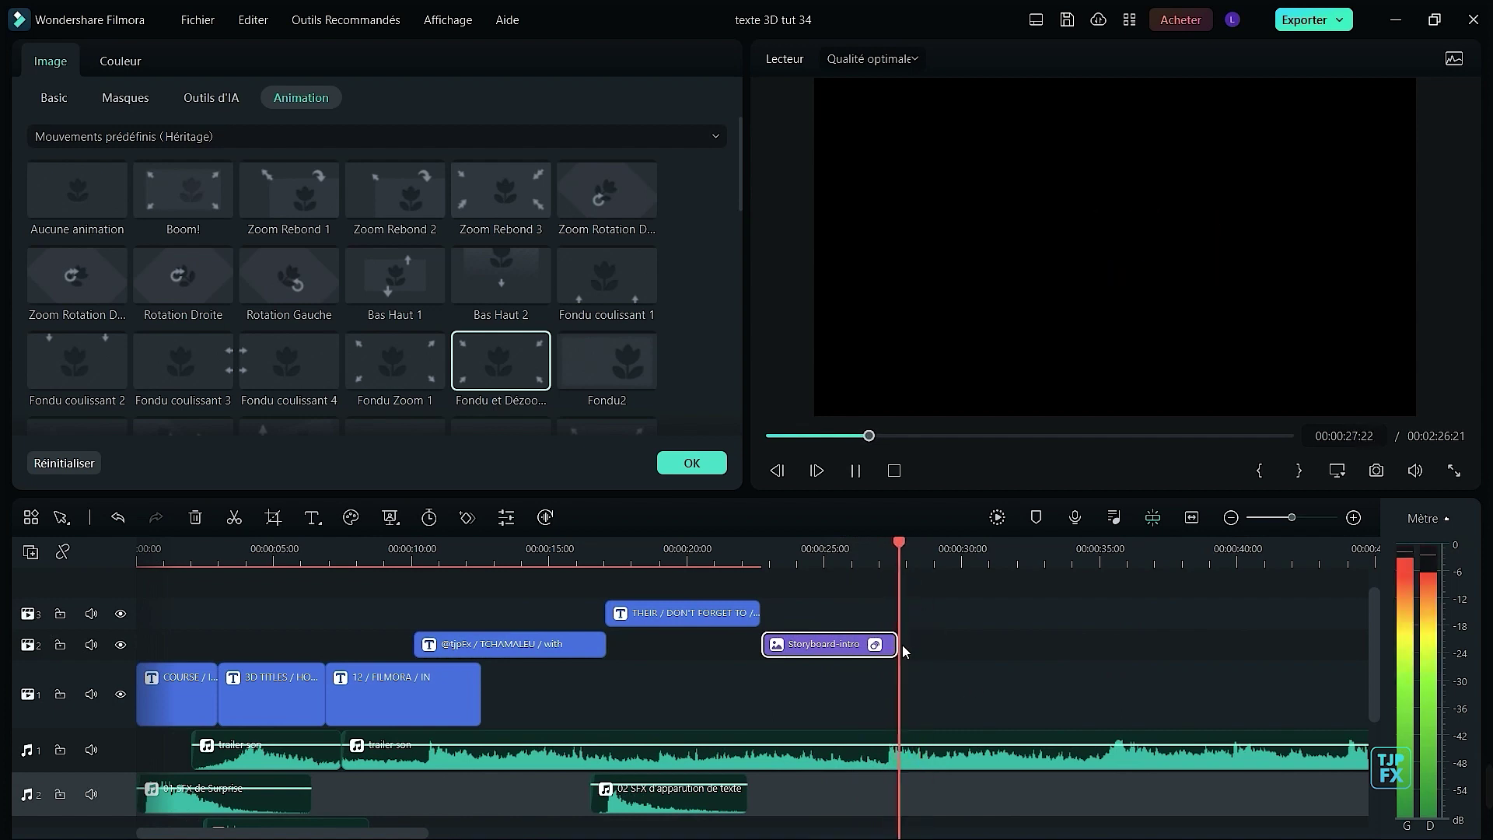
click(885, 562)
key(space)
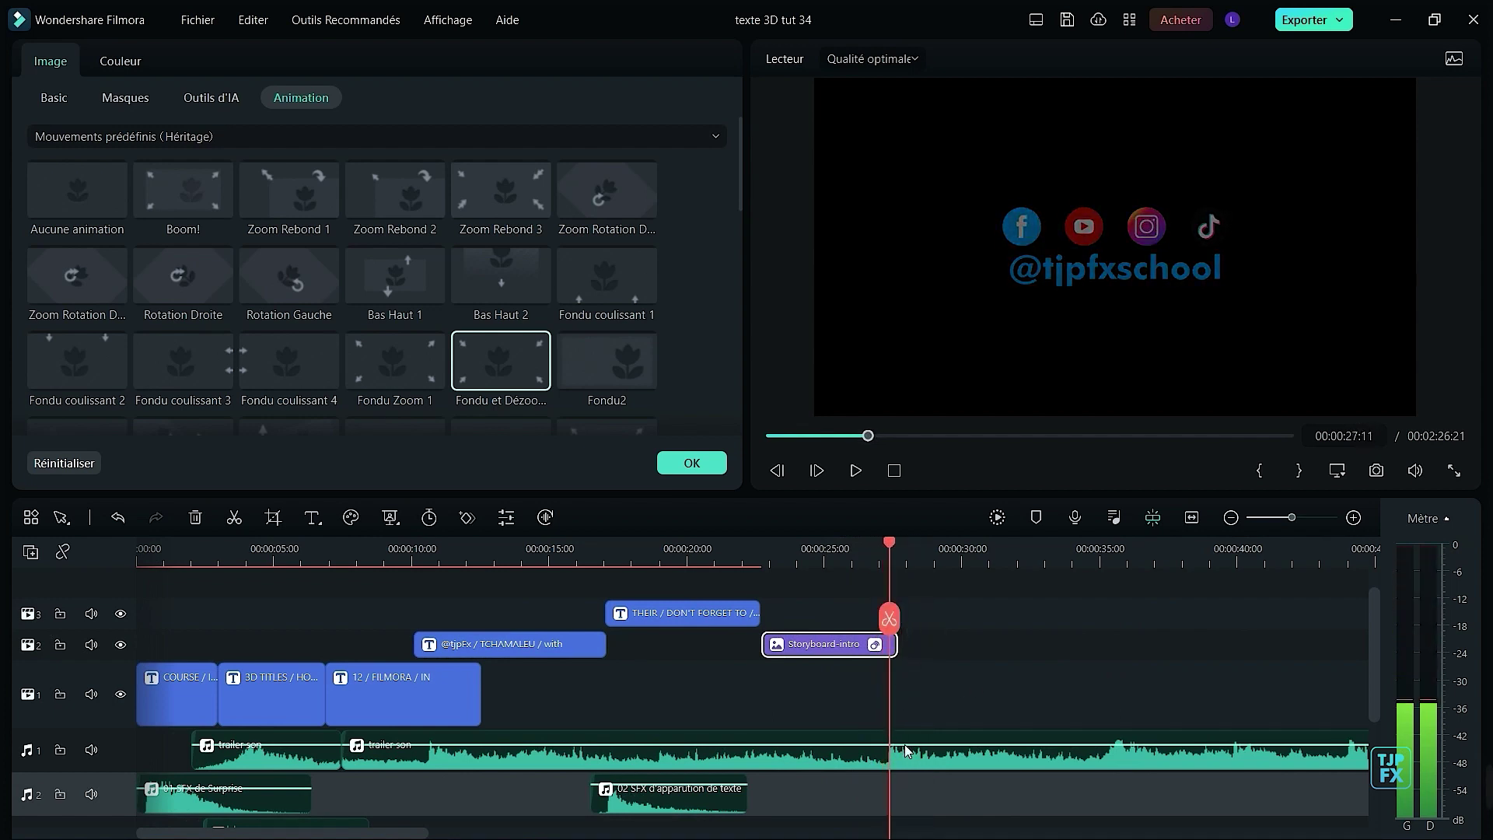
click(910, 759)
key(ctrl+b)
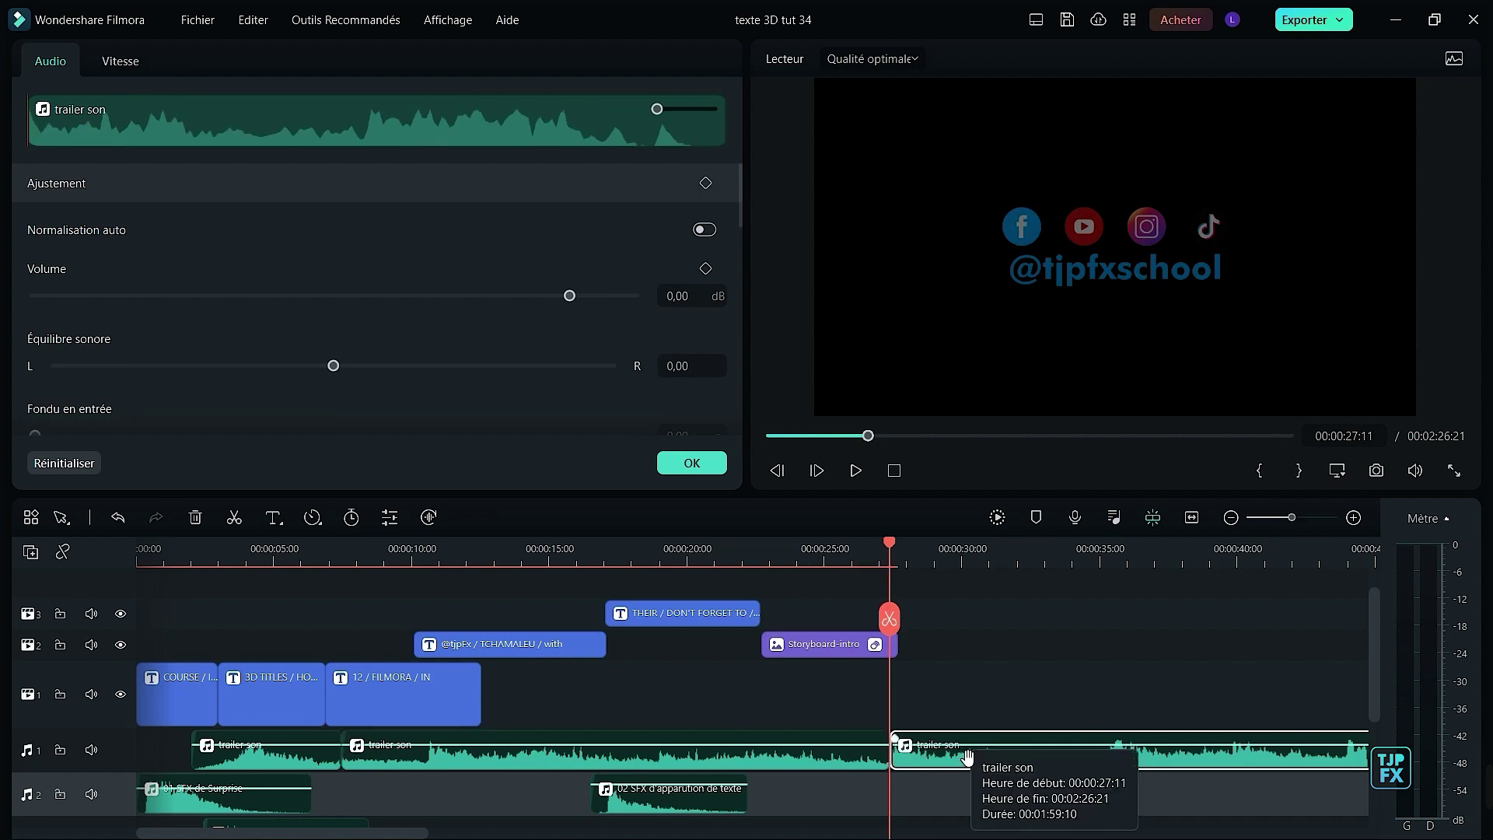
key(Delete)
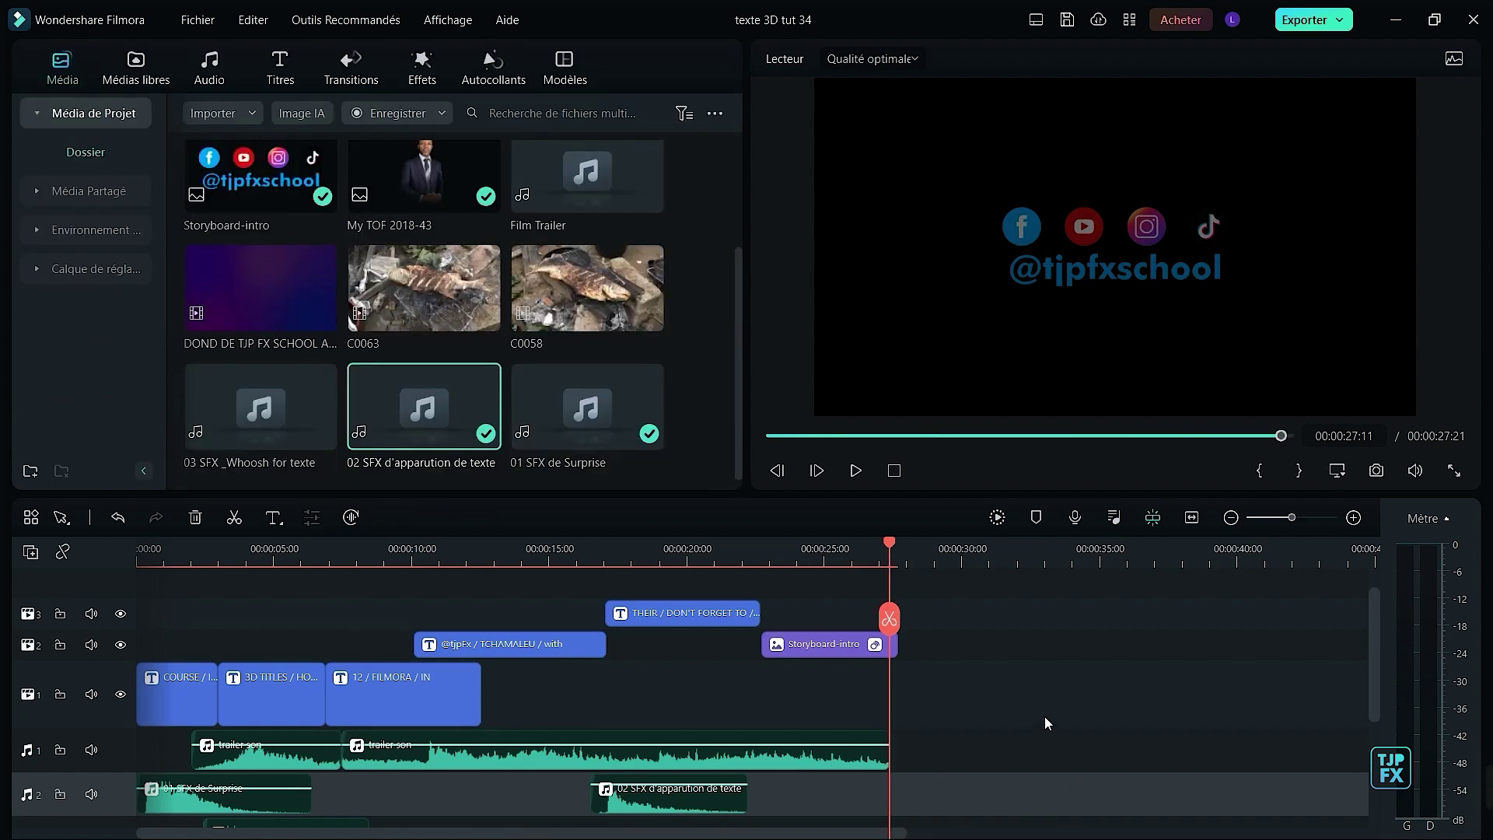
- Place the "01 SFX de Surprise" sound from the project media on the second audio track at about 00:00:25:00
scroll(992, 709, down, 2)
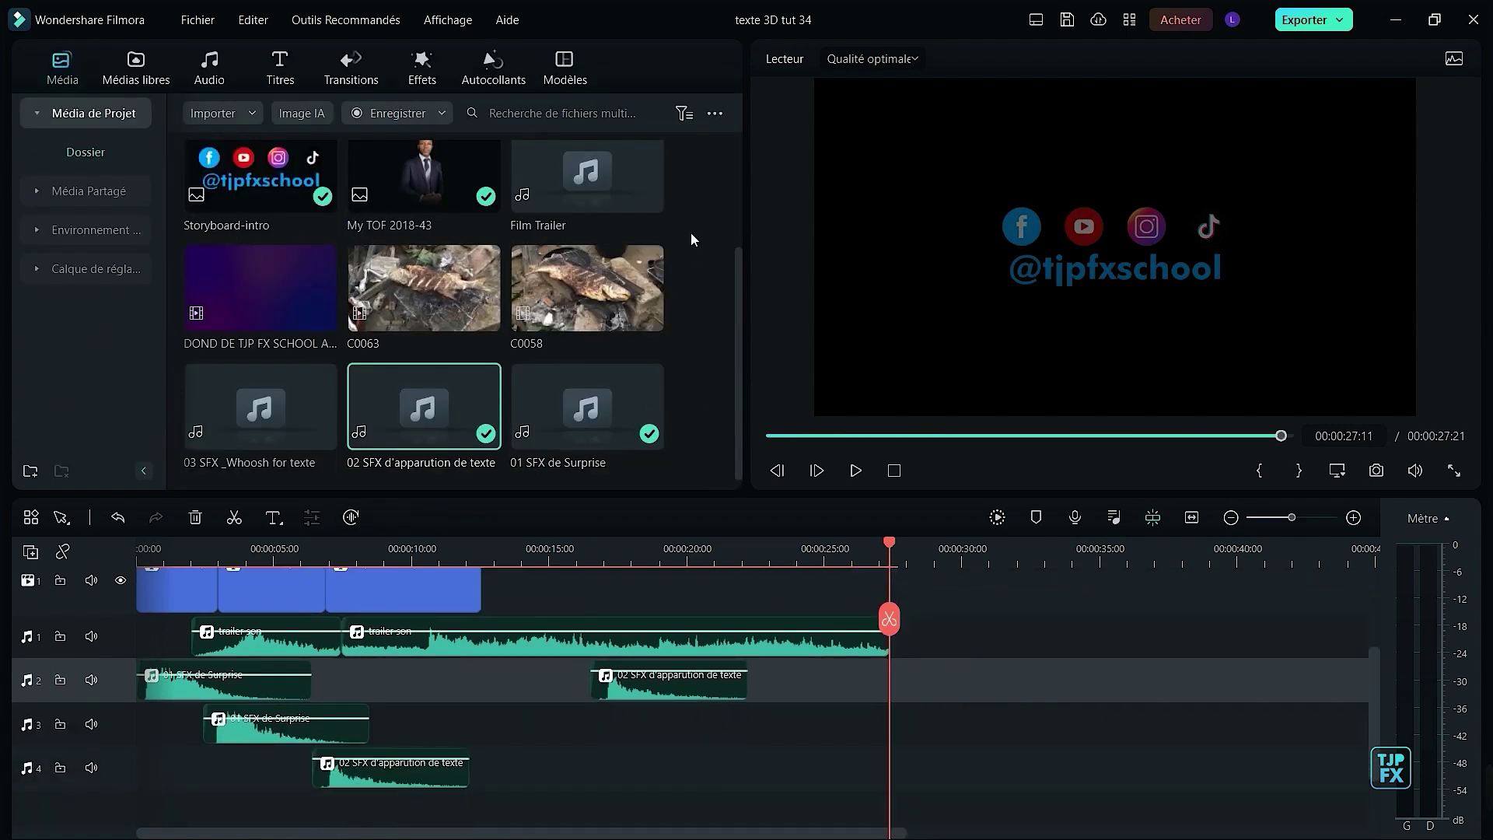
mouse_move(646, 222)
scroll(684, 293, up, 2)
scroll(689, 299, down, 2)
drag(558, 409, 930, 701)
drag(826, 692, 832, 693)
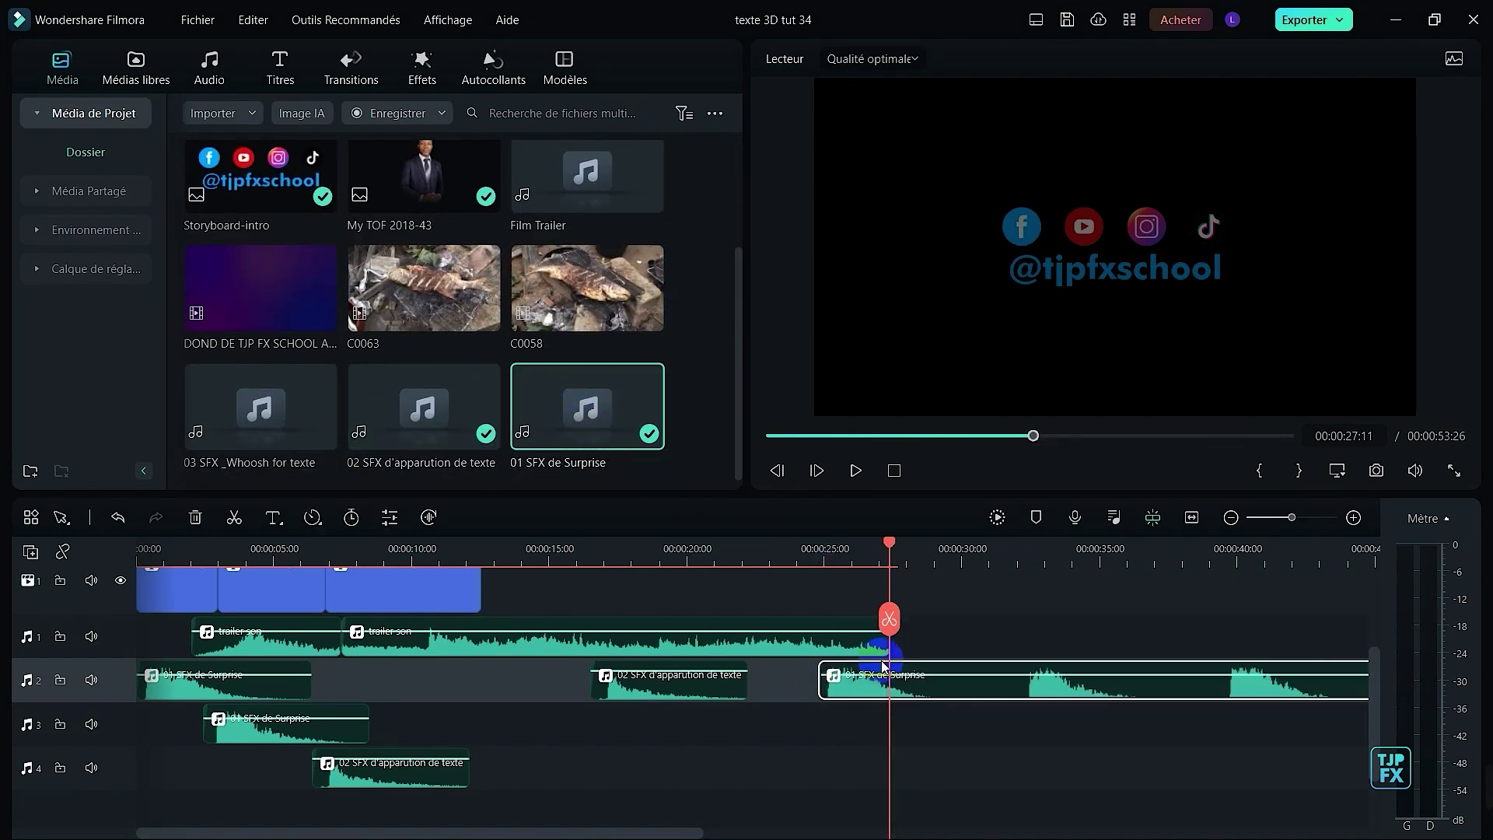
- Cut the new surprise sound at 00:00:30:21, delete the remainder, shift the clip earlier to about 00:00:24:00 and save
scroll(968, 641, down, 1)
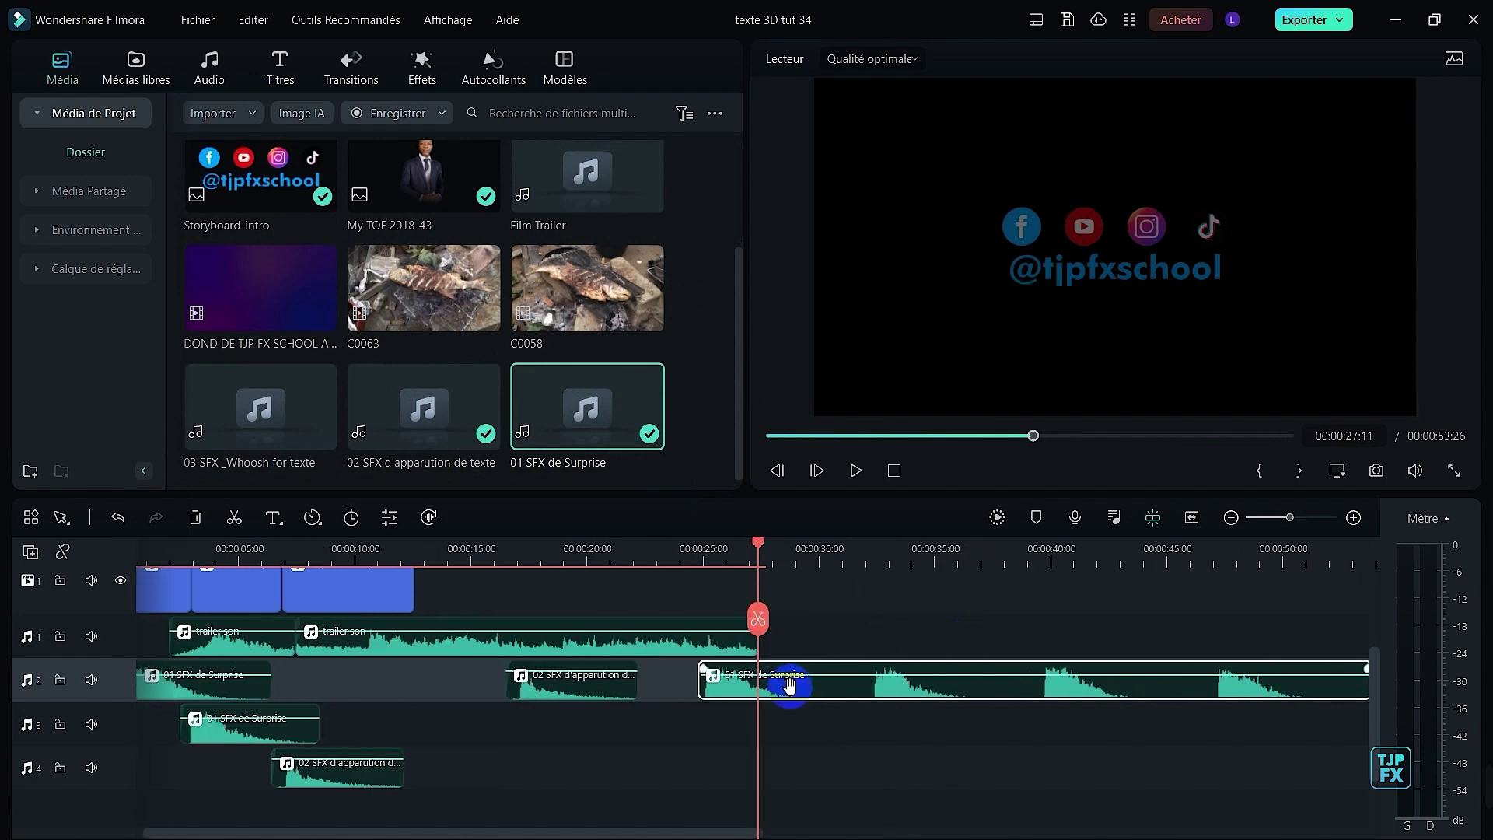
click(832, 548)
click(863, 700)
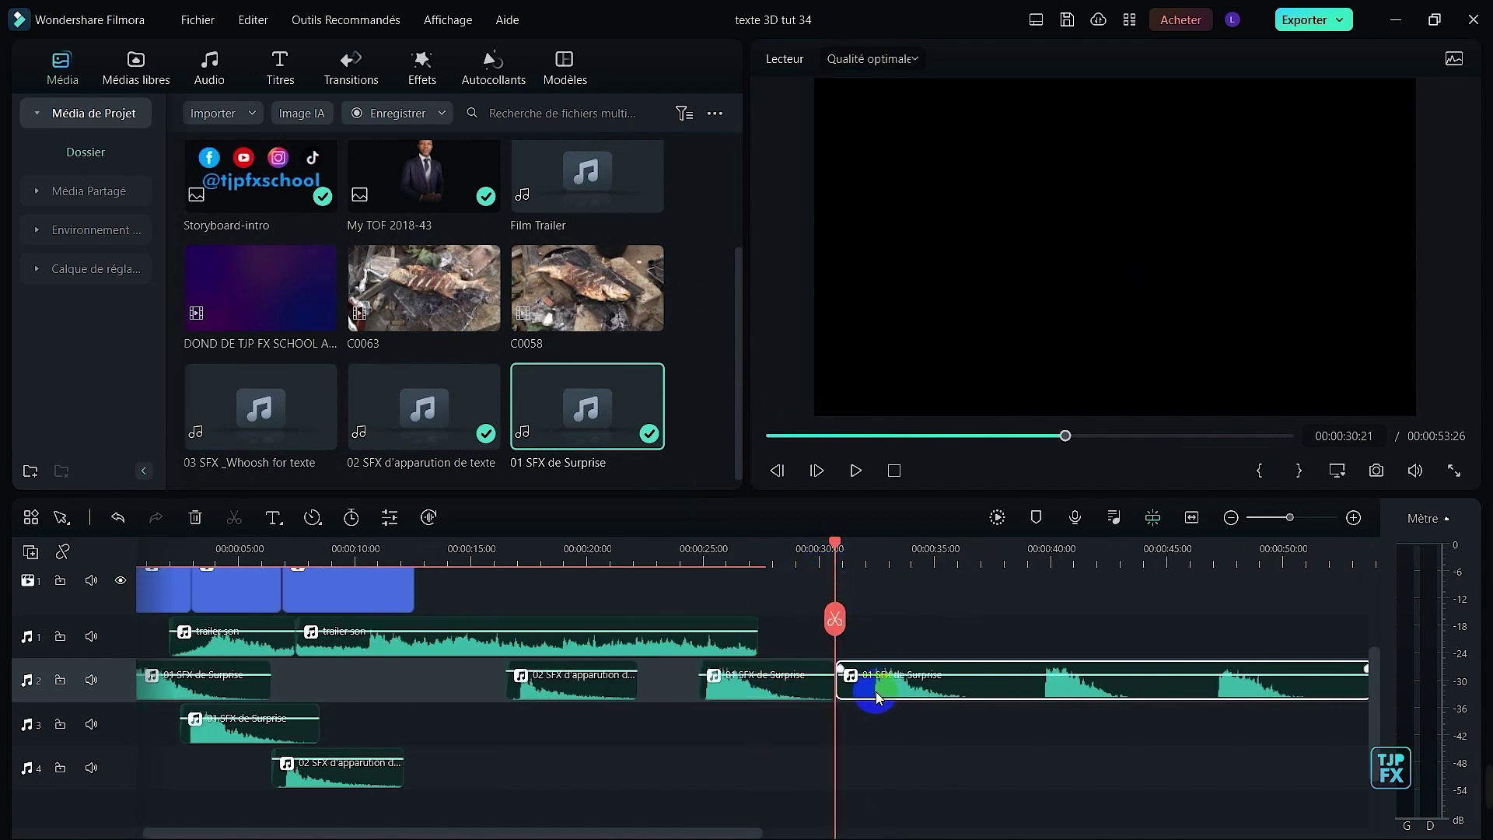
key(Delete)
click(739, 693)
key(ctrl+s)
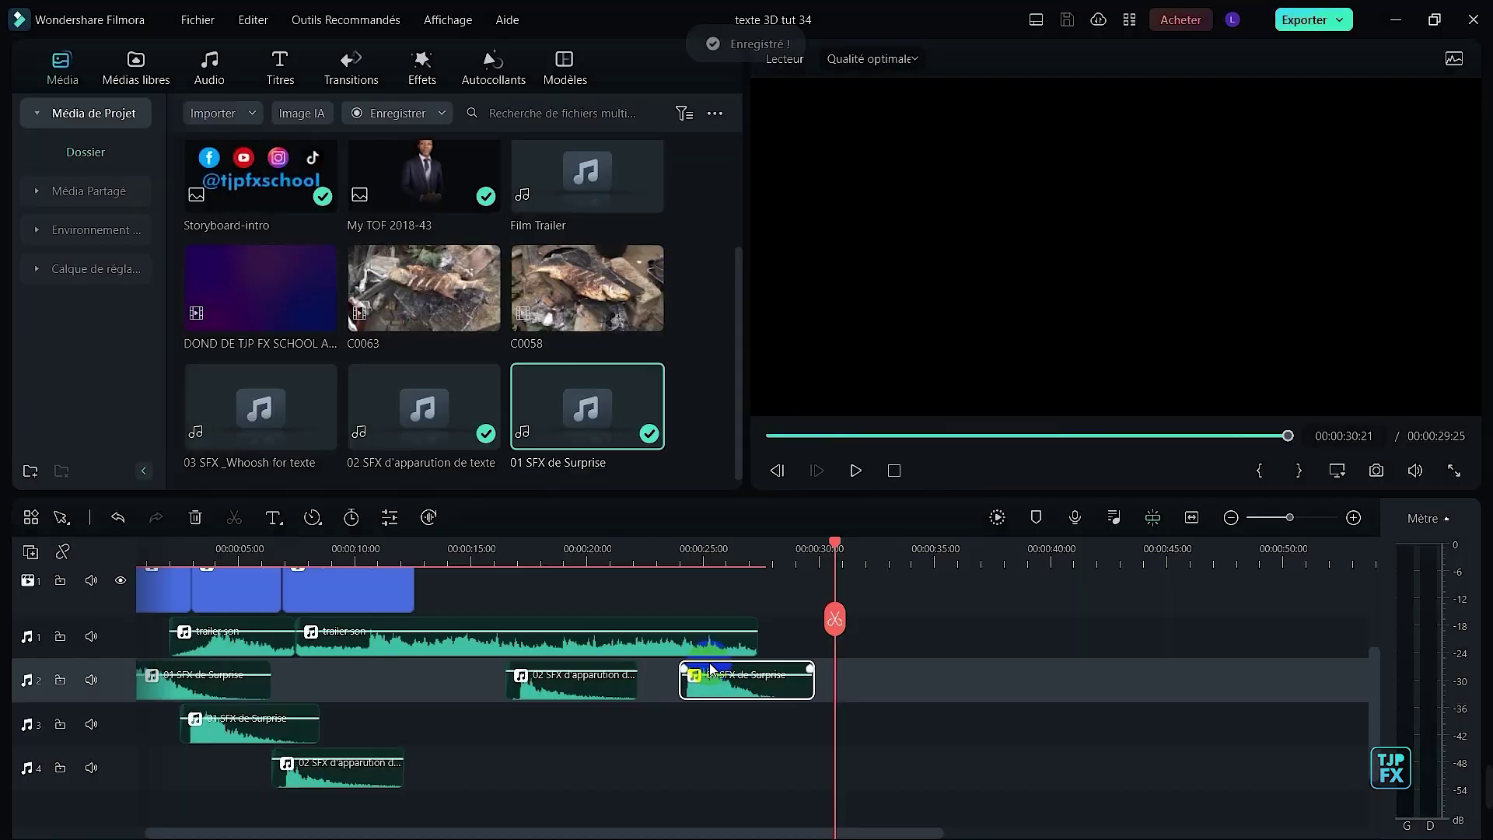
- Play the logo scene from about 00:00:23:15 to check the surprise sound against the image
scroll(550, 590, up, 1)
click(544, 558)
key(space)
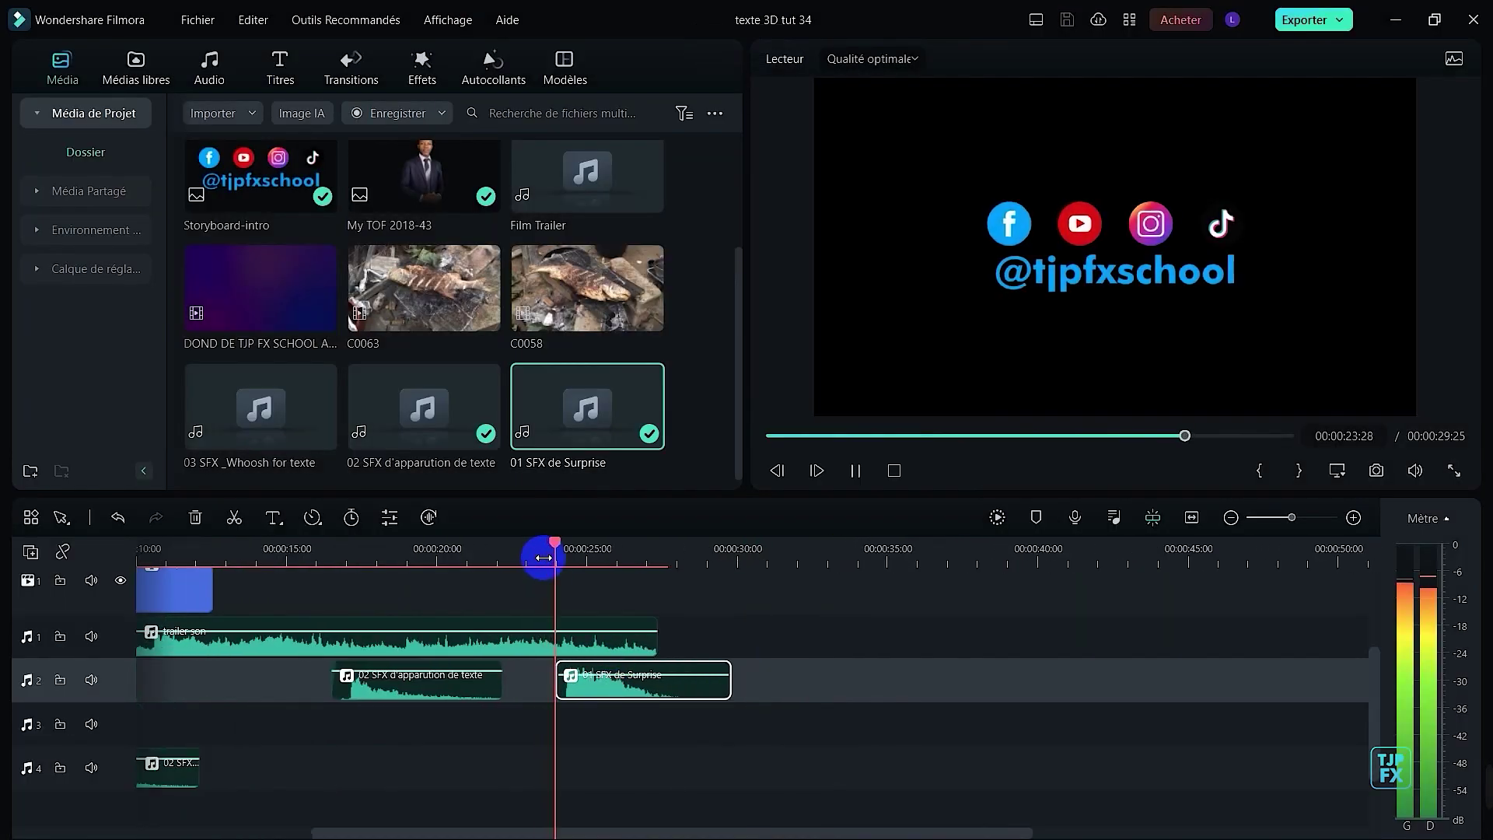
key(space)
- Try the surprise sound later, starting at about 00:00:26:12, and play the end of the logo scene
scroll(615, 681, up, 1)
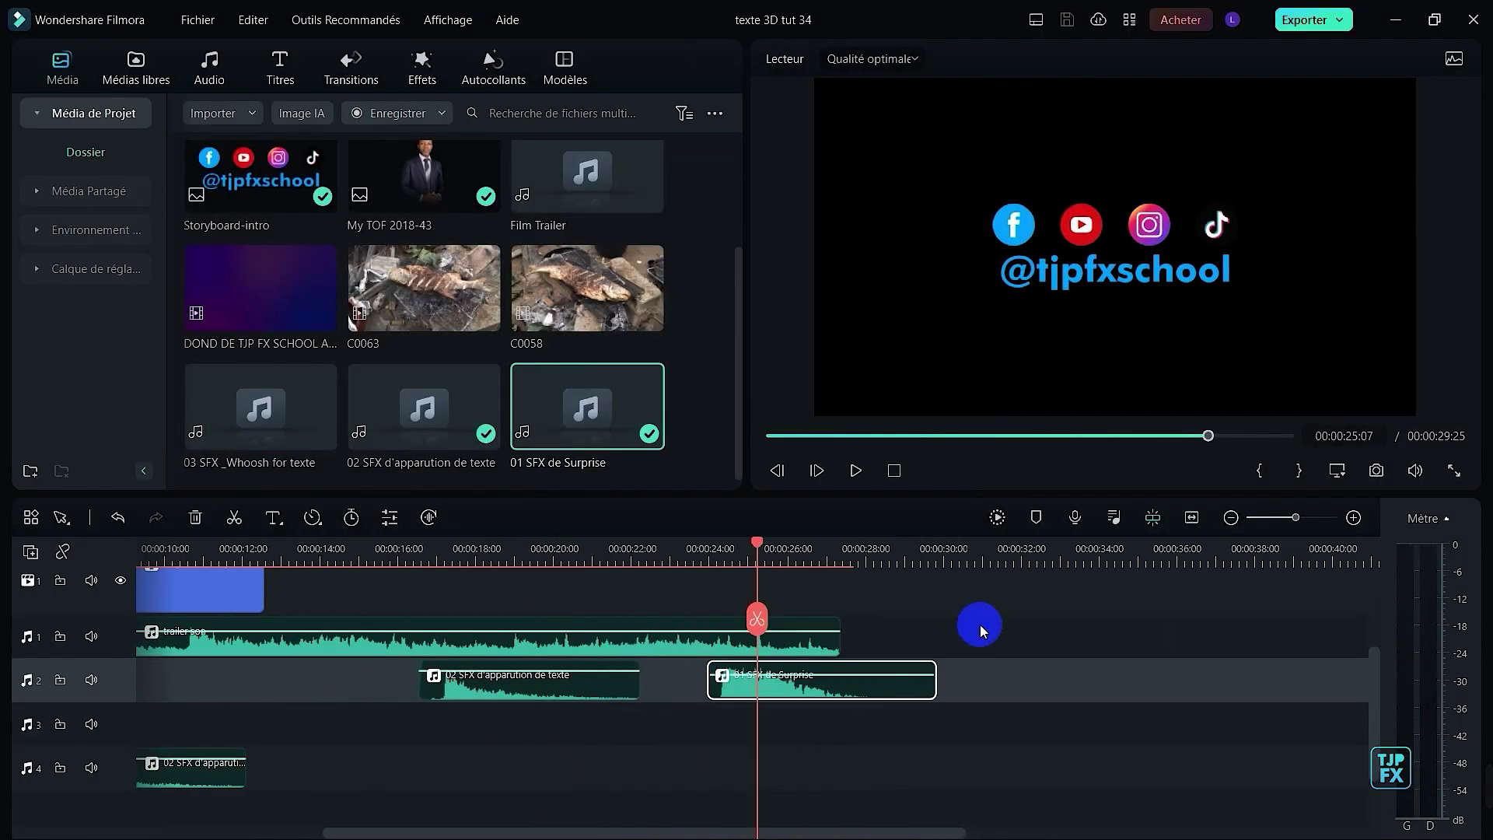
scroll(976, 623, up, 2)
drag(838, 770, 894, 767)
click(803, 557)
key(space)
key(space)
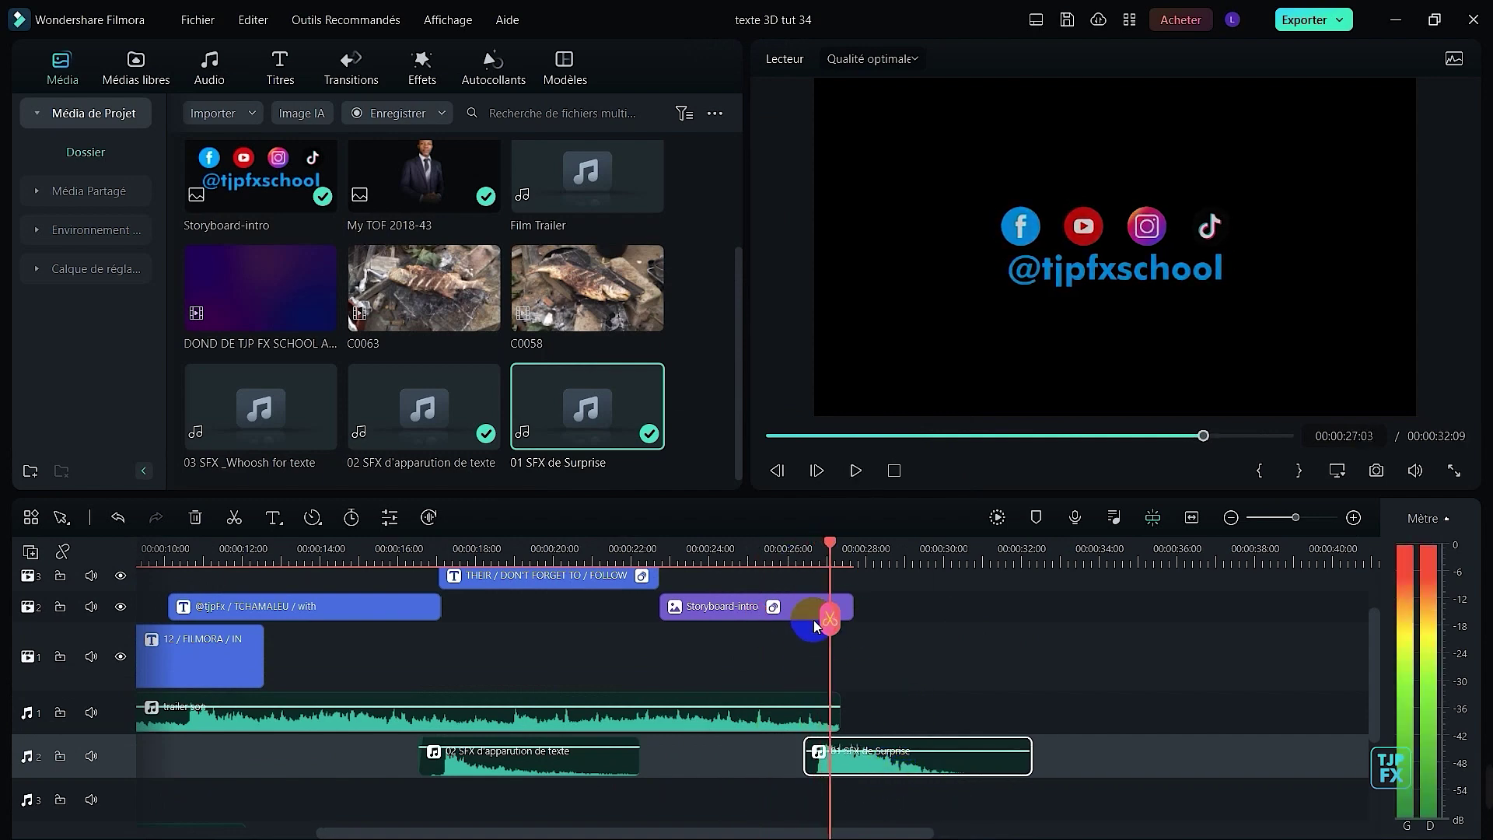
- Try the surprise sound at the end of the music, starting at about 00:00:27:11, and replay the ending
click(762, 548)
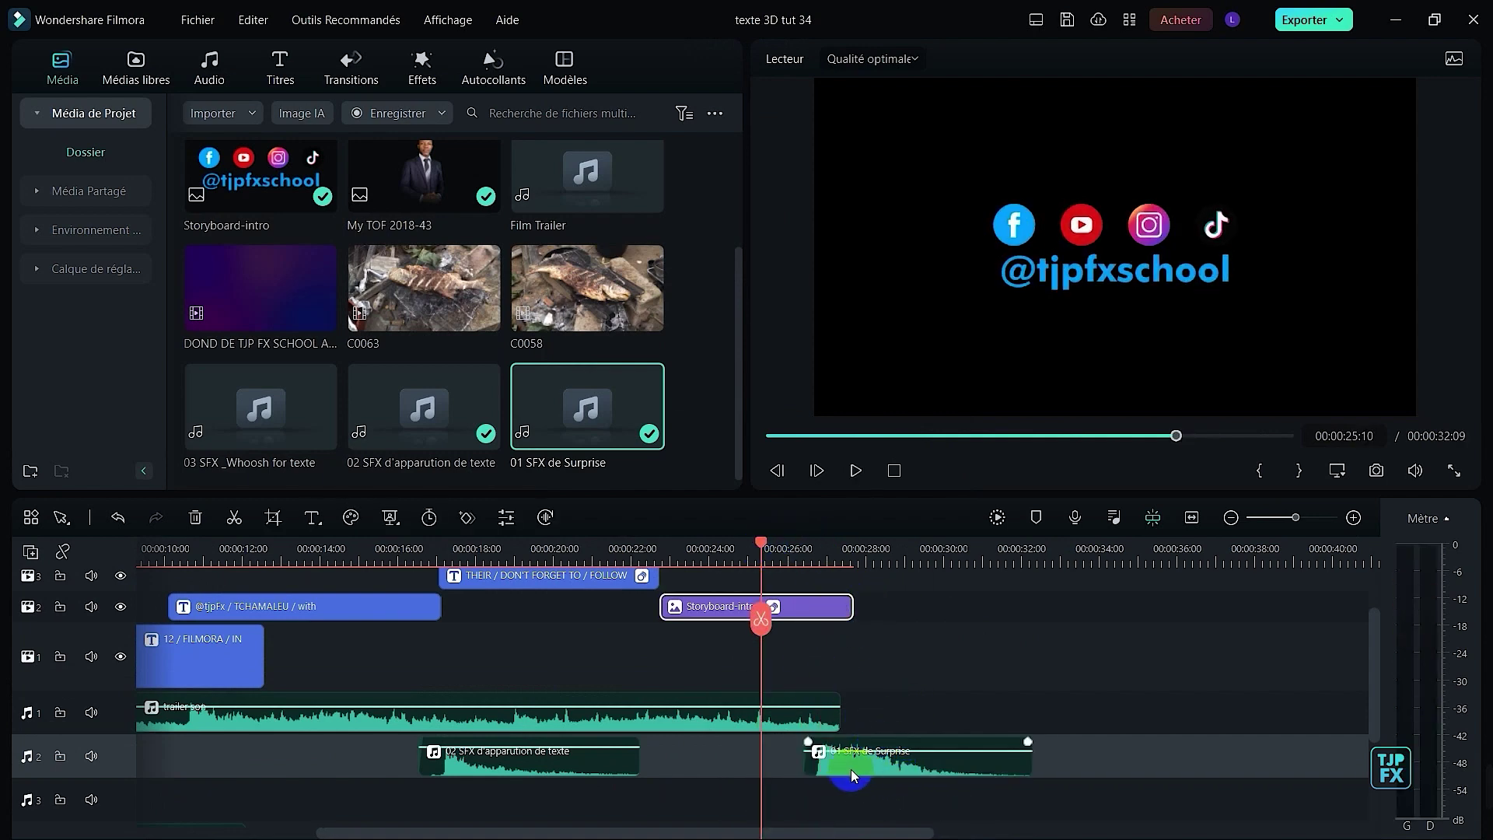
drag(847, 770, 885, 772)
click(813, 550)
key(space)
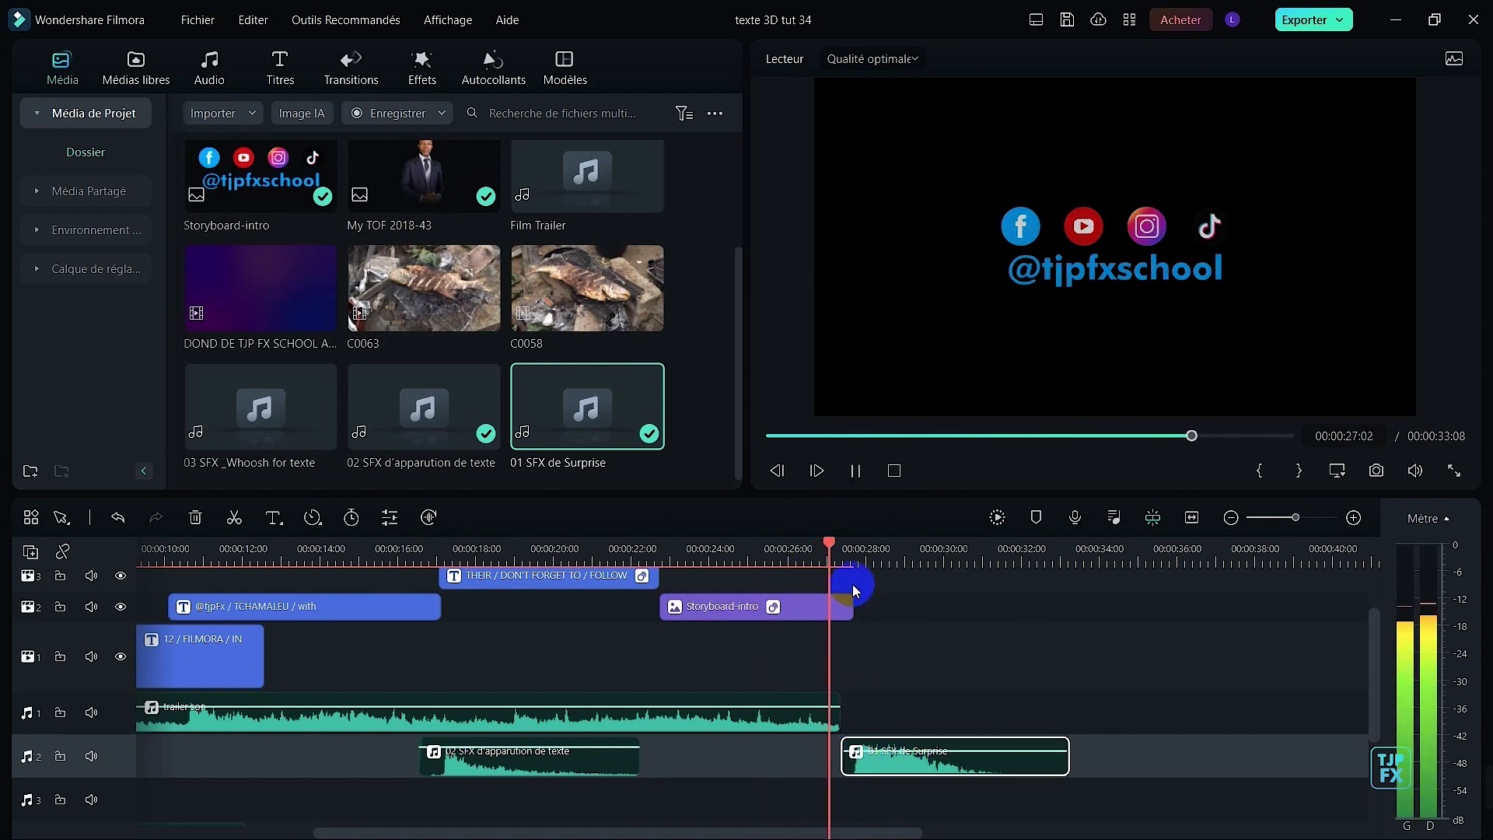
key(space)
scroll(870, 729, left, 3)
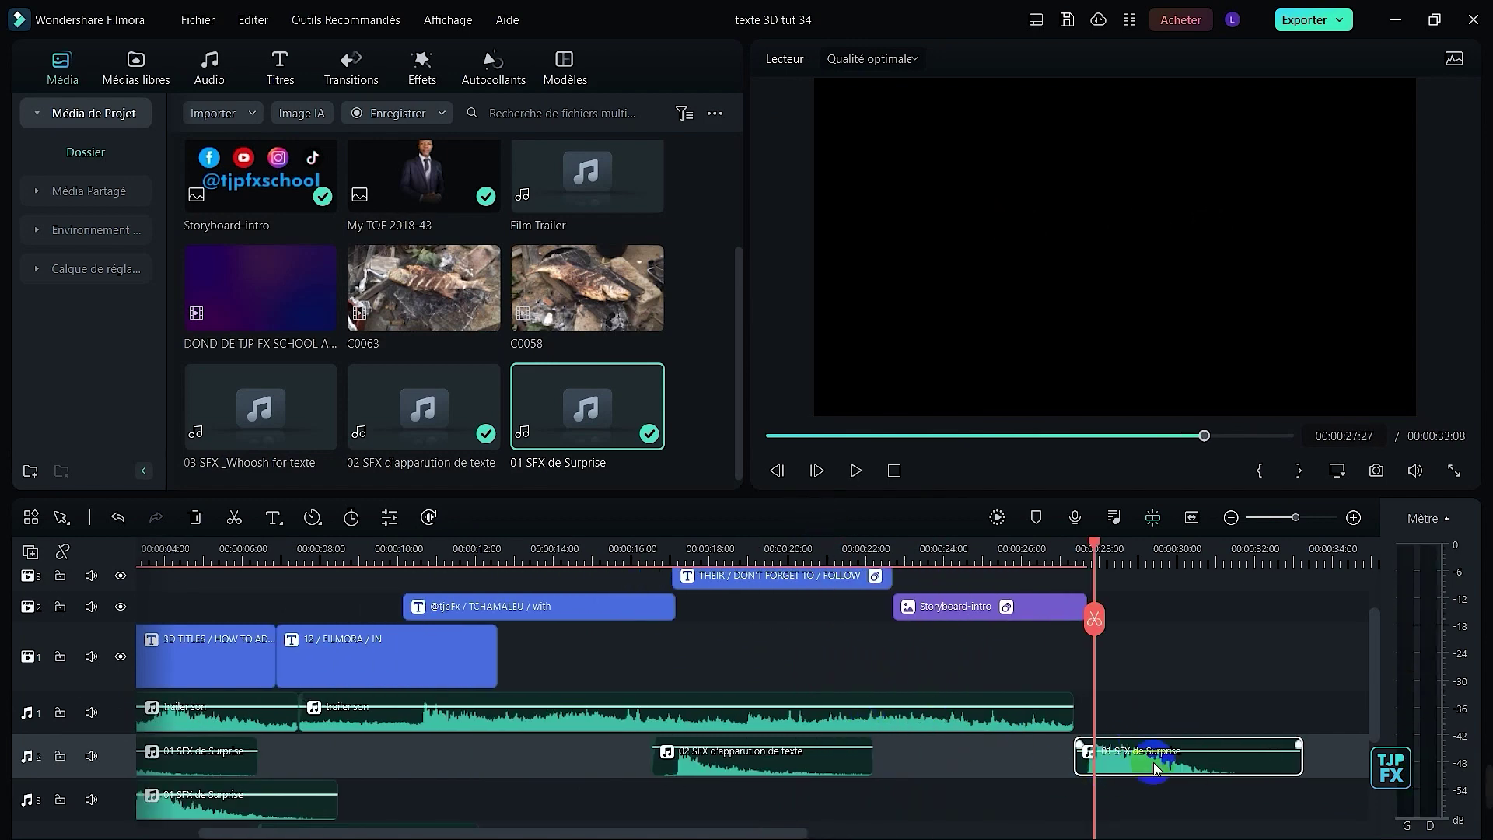
- Shift the surprise sound earlier to start at about 00:00:26:20, overlapping the end of the music, and replay the ending
scroll(1155, 768, up, 2)
drag(788, 764, 722, 762)
click(626, 548)
key(space)
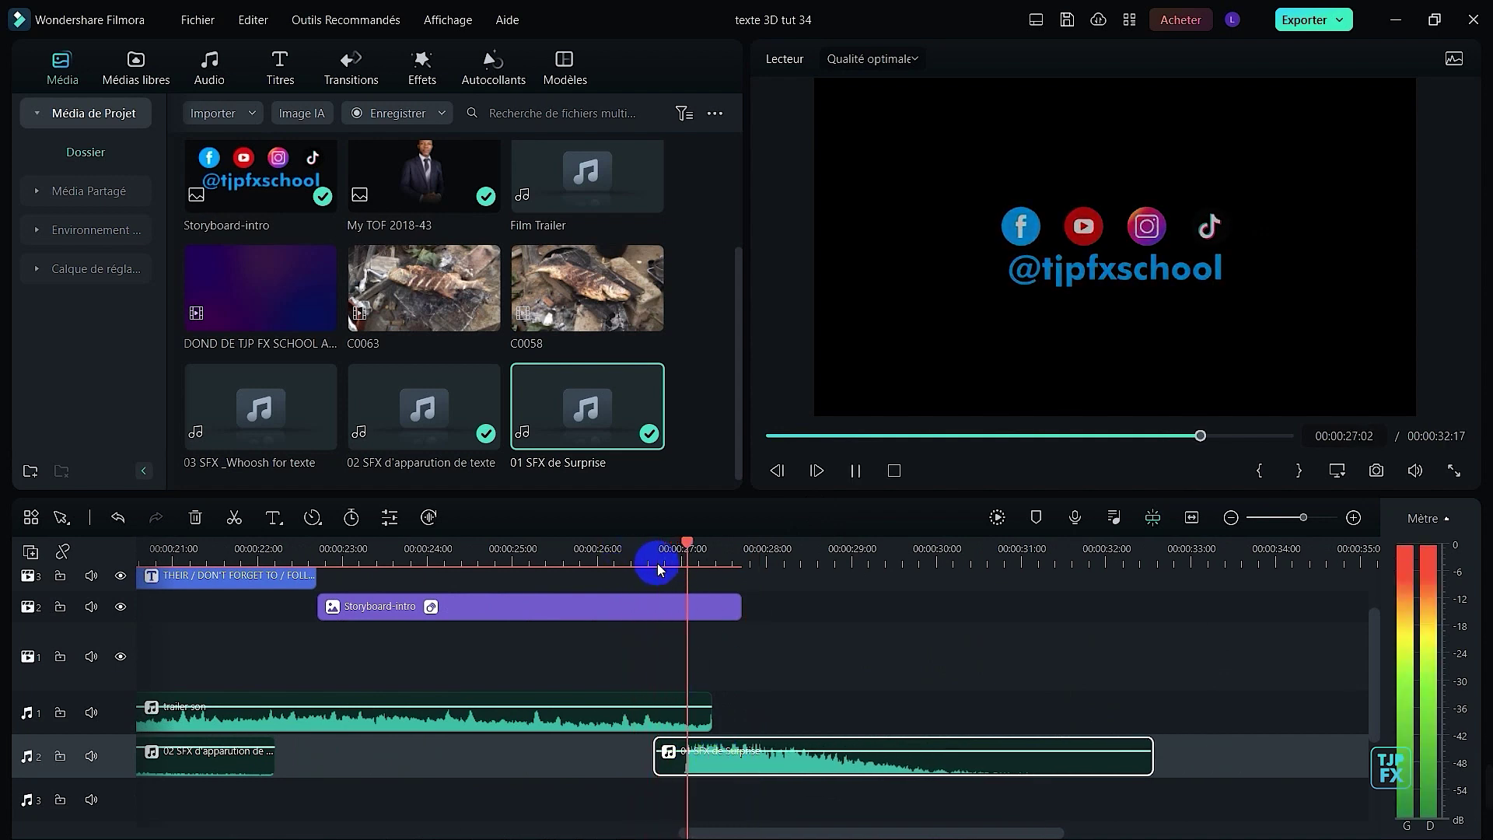
key(space)
- Shorten the Storyboard-intro logo image to end at about 00:00:27:07 and replay the ending
drag(740, 608, 699, 610)
click(629, 558)
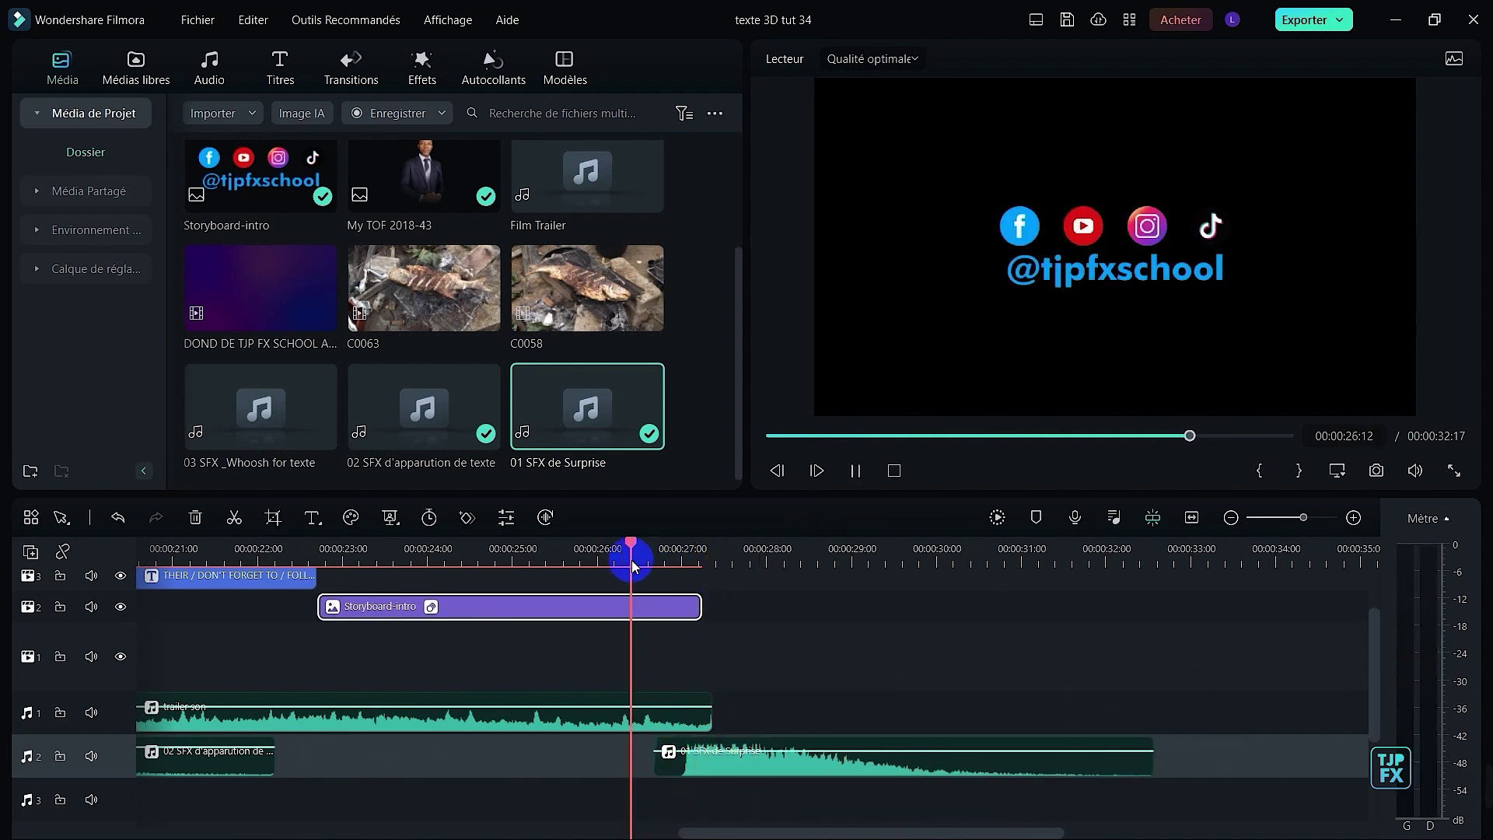
key(space)
- Give the final trailer son music clip a 1.42 s fade-out and replay the ending
click(708, 711)
scroll(708, 711, up, 3)
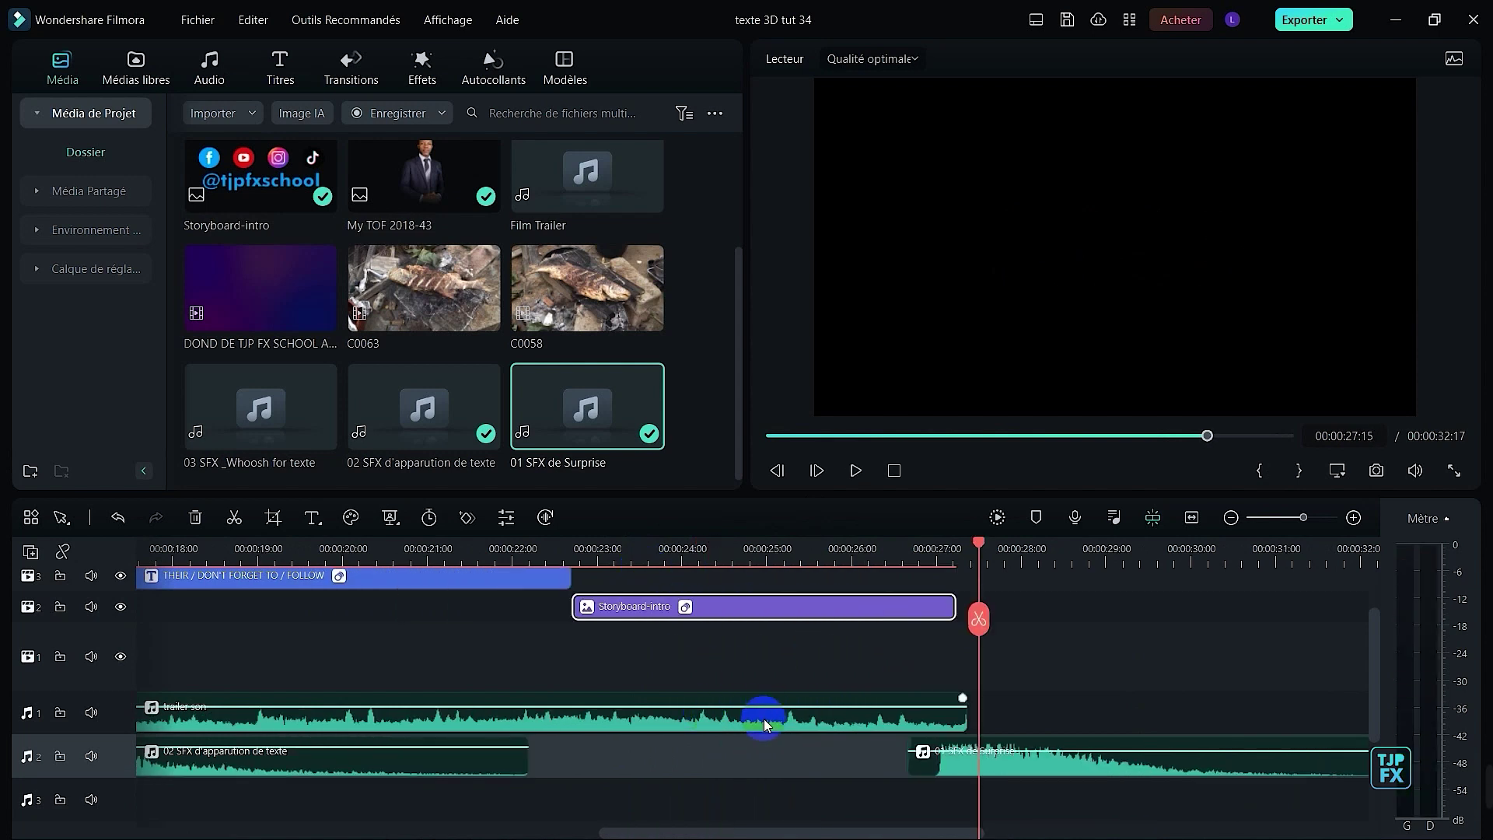
click(764, 720)
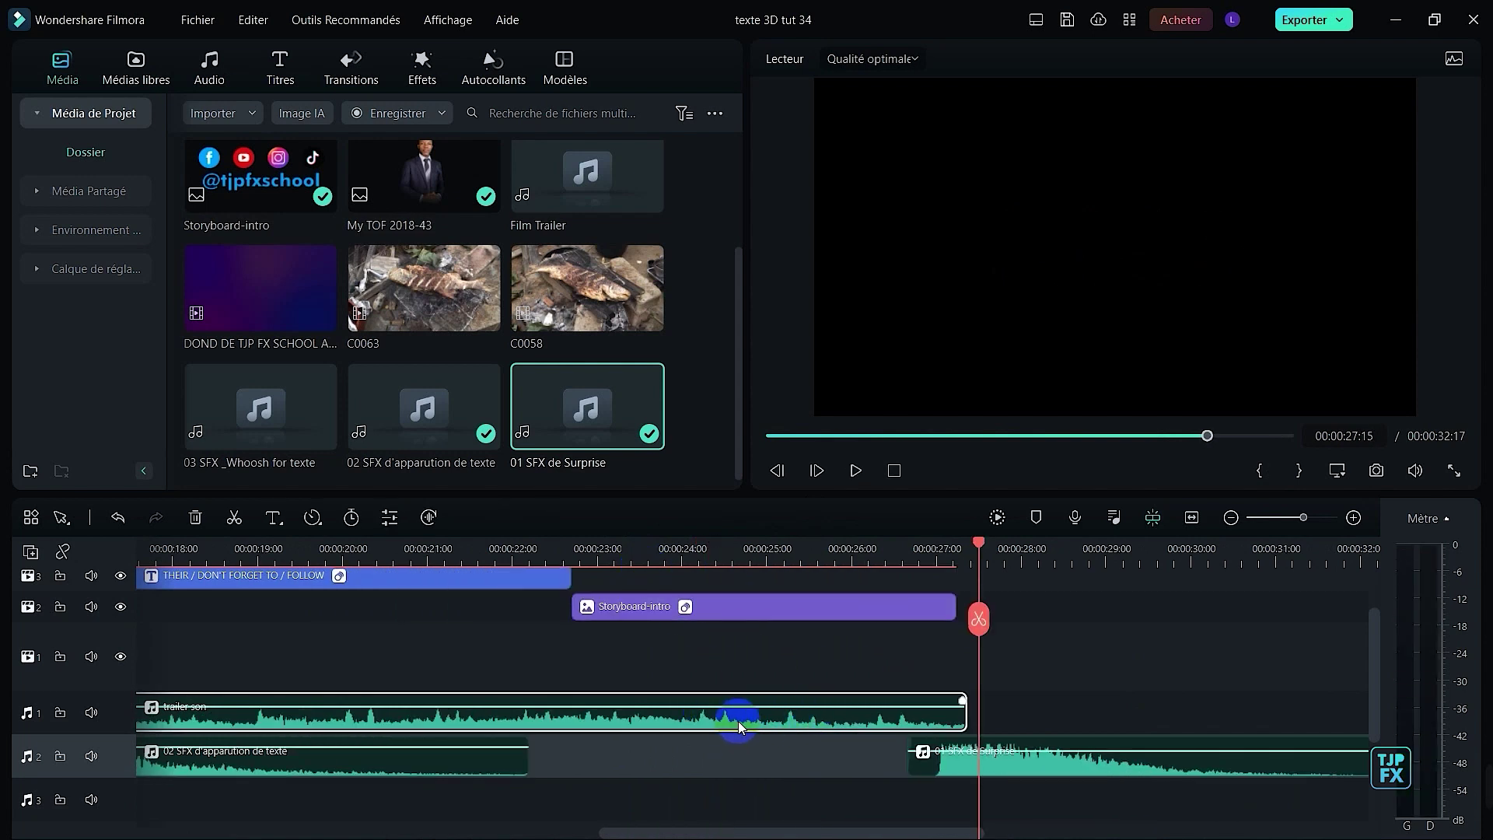
double_click(744, 716)
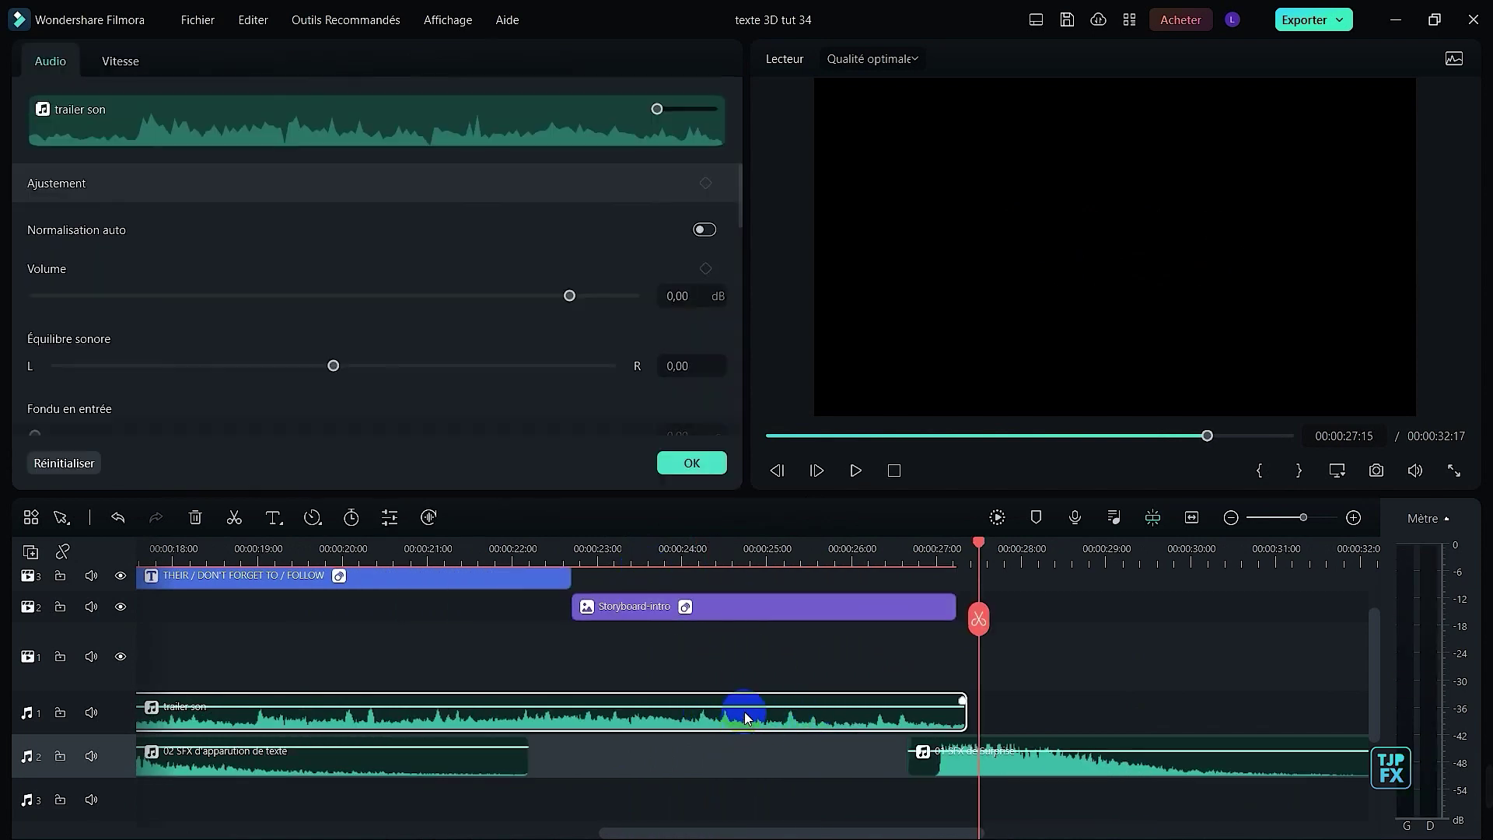
drag(737, 189, 737, 243)
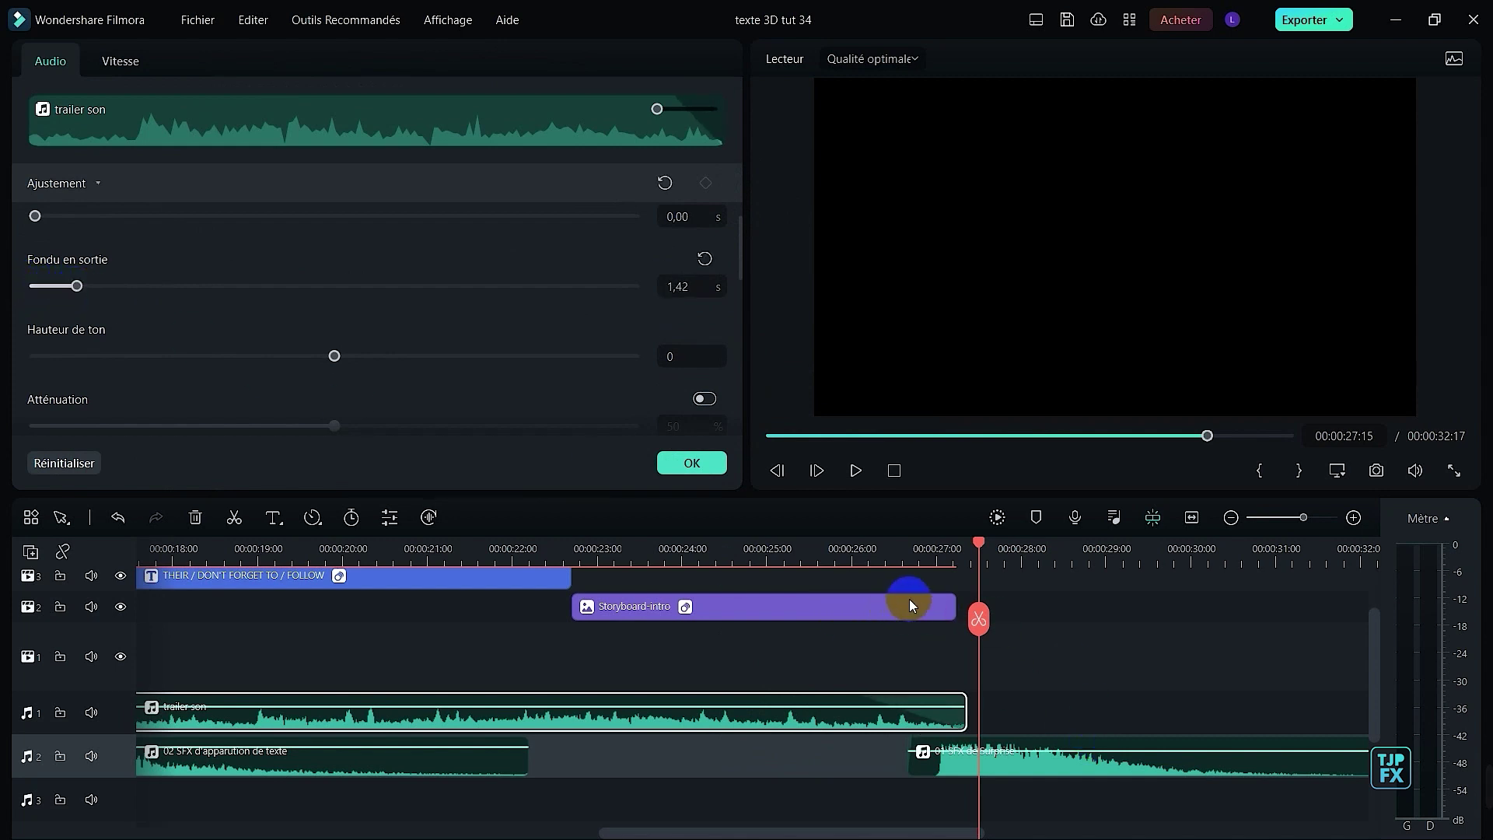
click(801, 556)
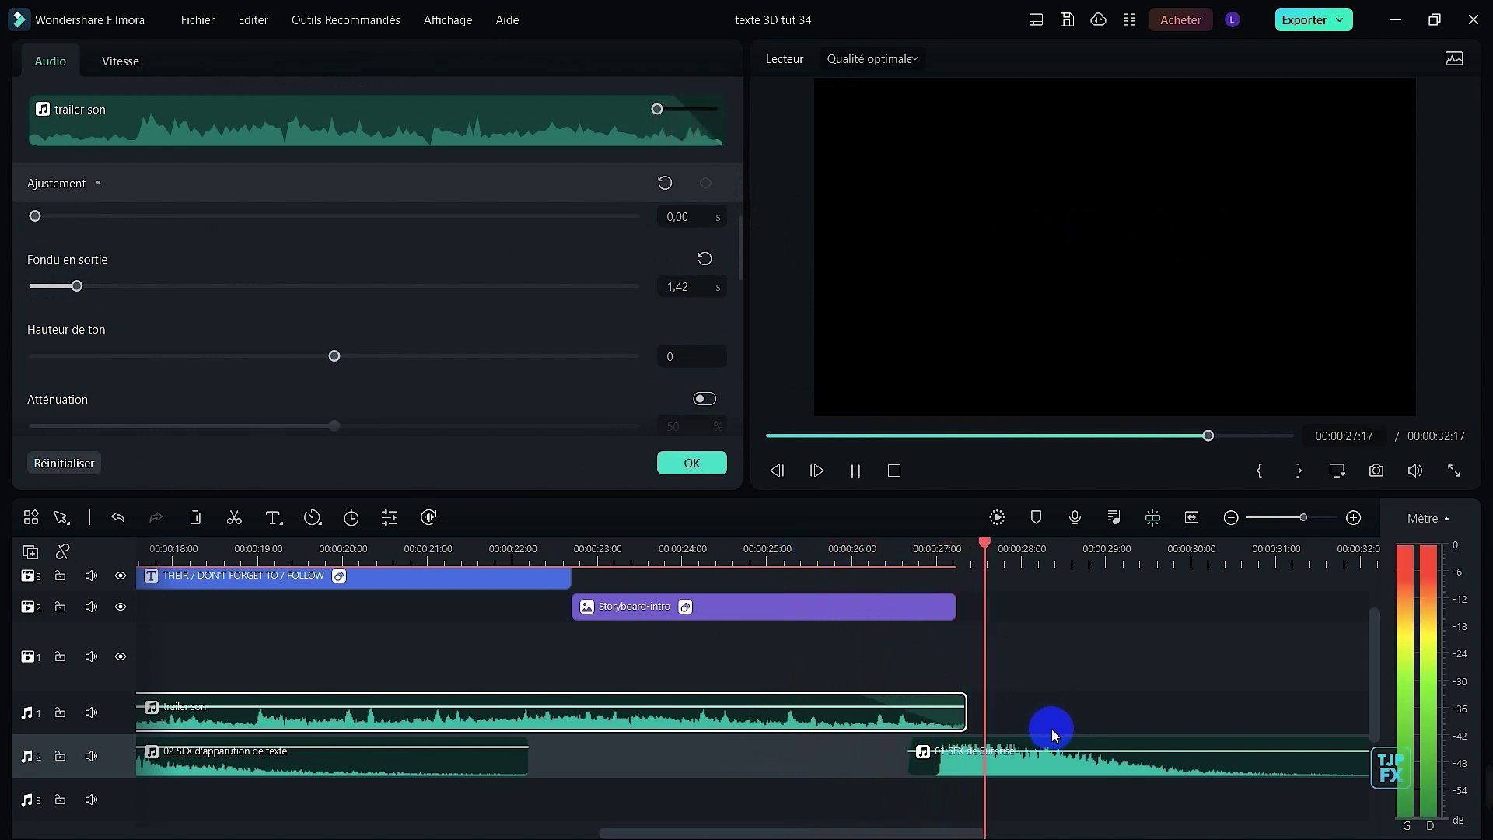
scroll(1164, 721, down, 3)
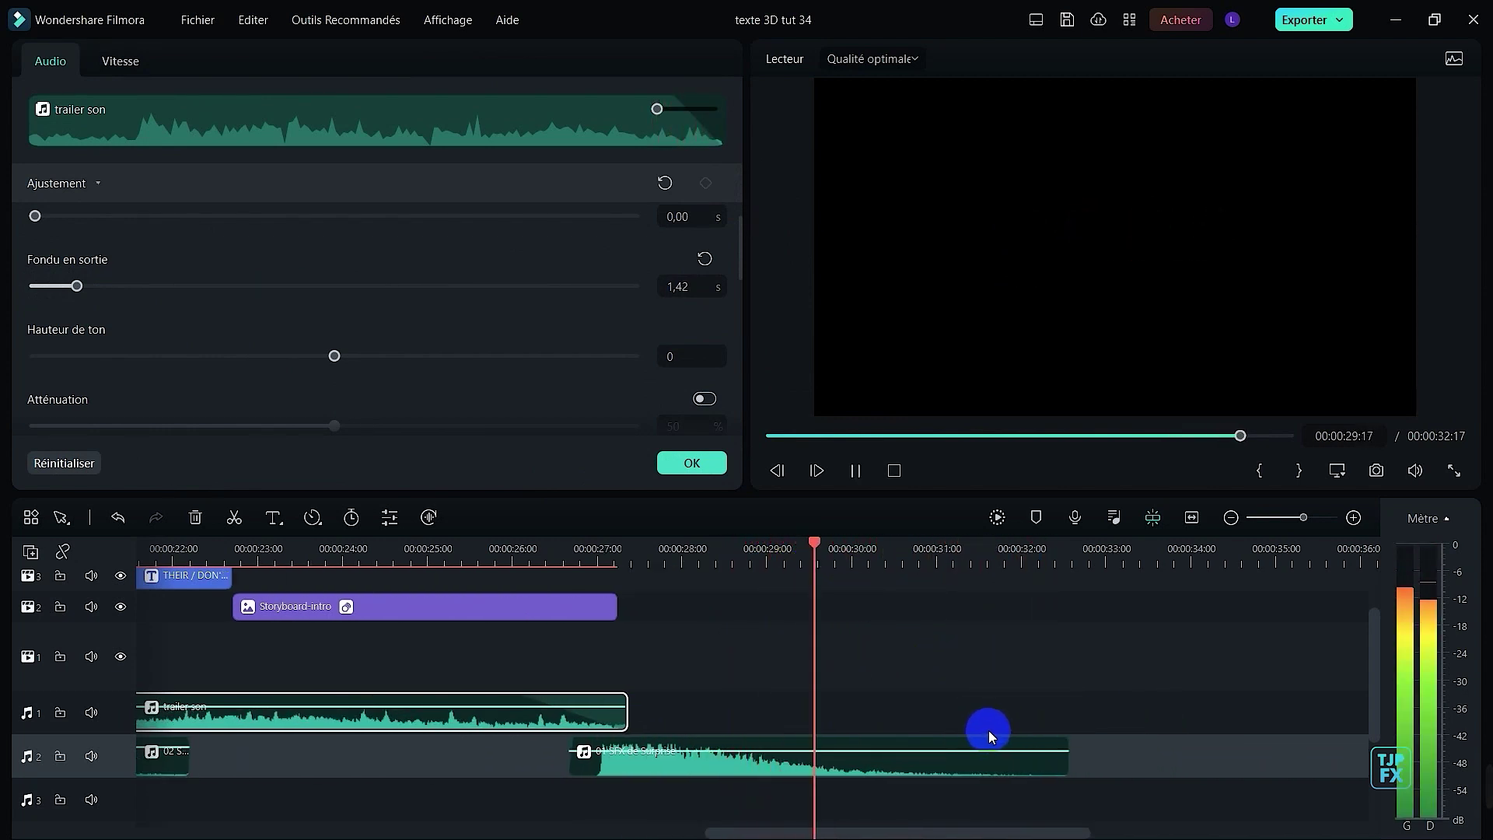
- Cut the closing surprise sound at 00:00:30:16 and delete its tail
key(space)
click(967, 762)
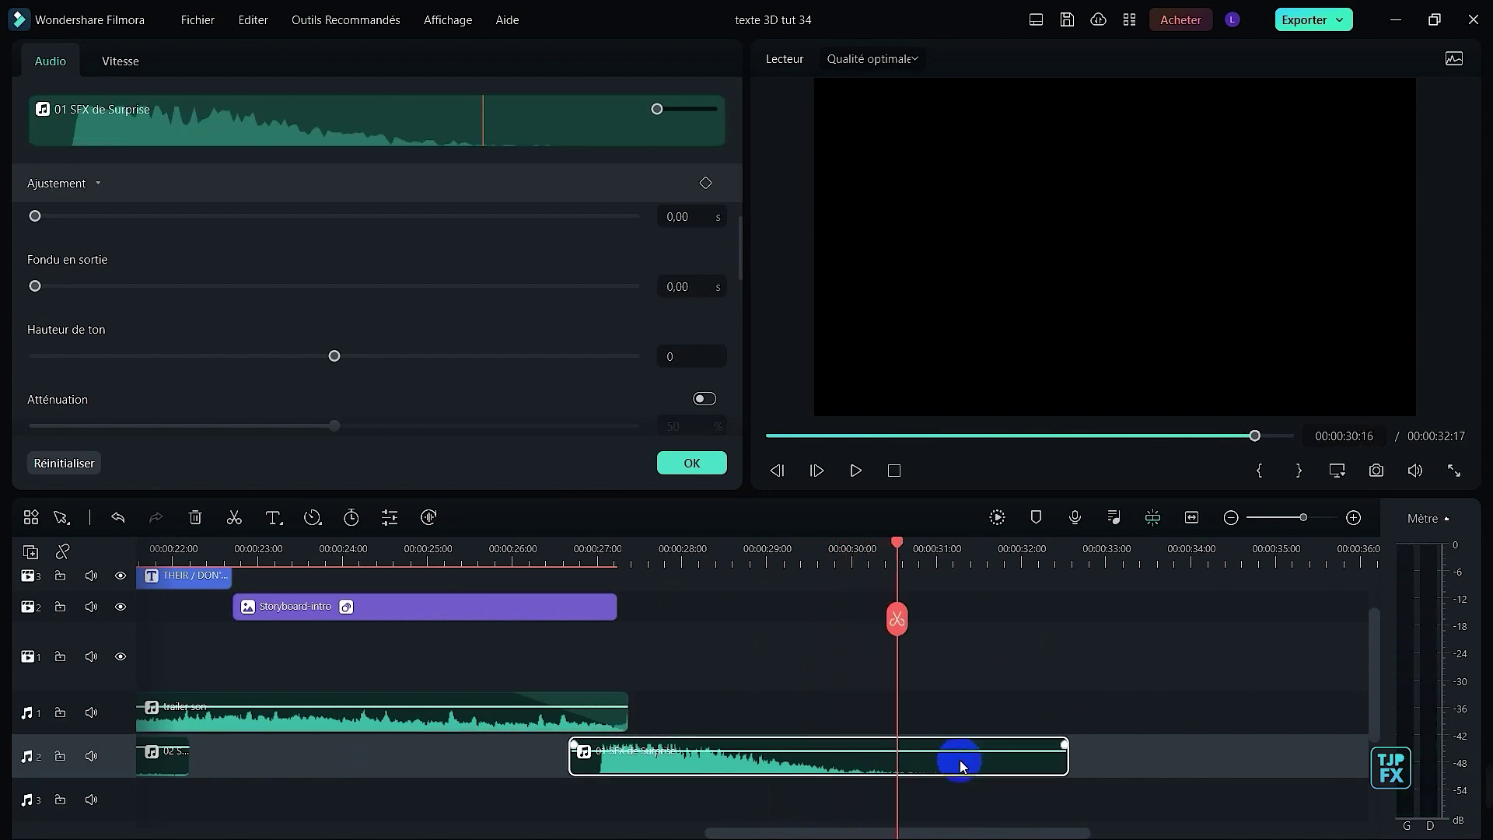
key(ctrl+b)
key(Delete)
- Place the VOIX OFF (enhanced) recording on a new fifth audio track, starting at the beginning of the timeline
scroll(977, 731, down, 5)
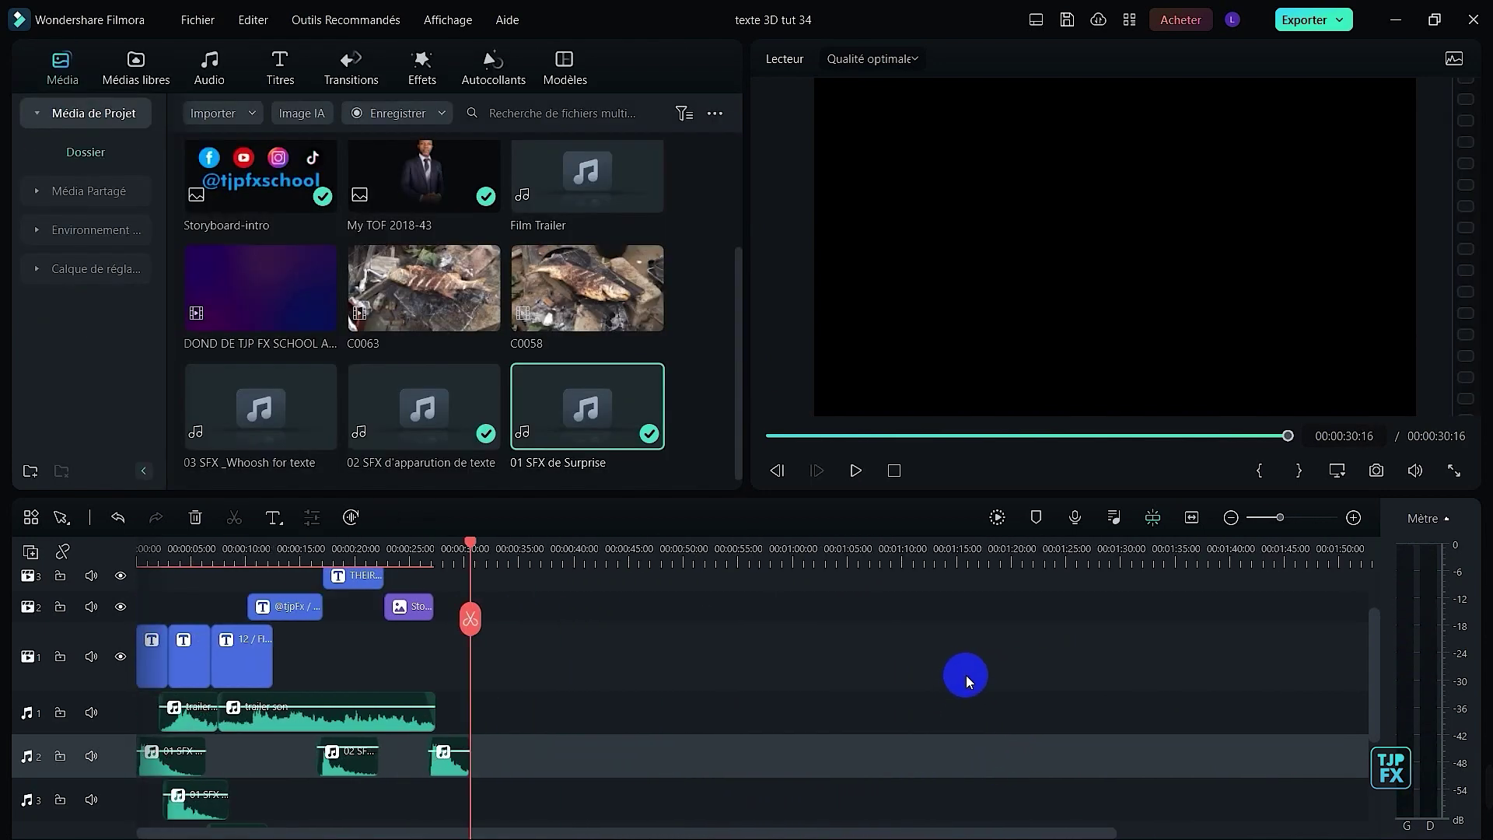
scroll(655, 669, down, 3)
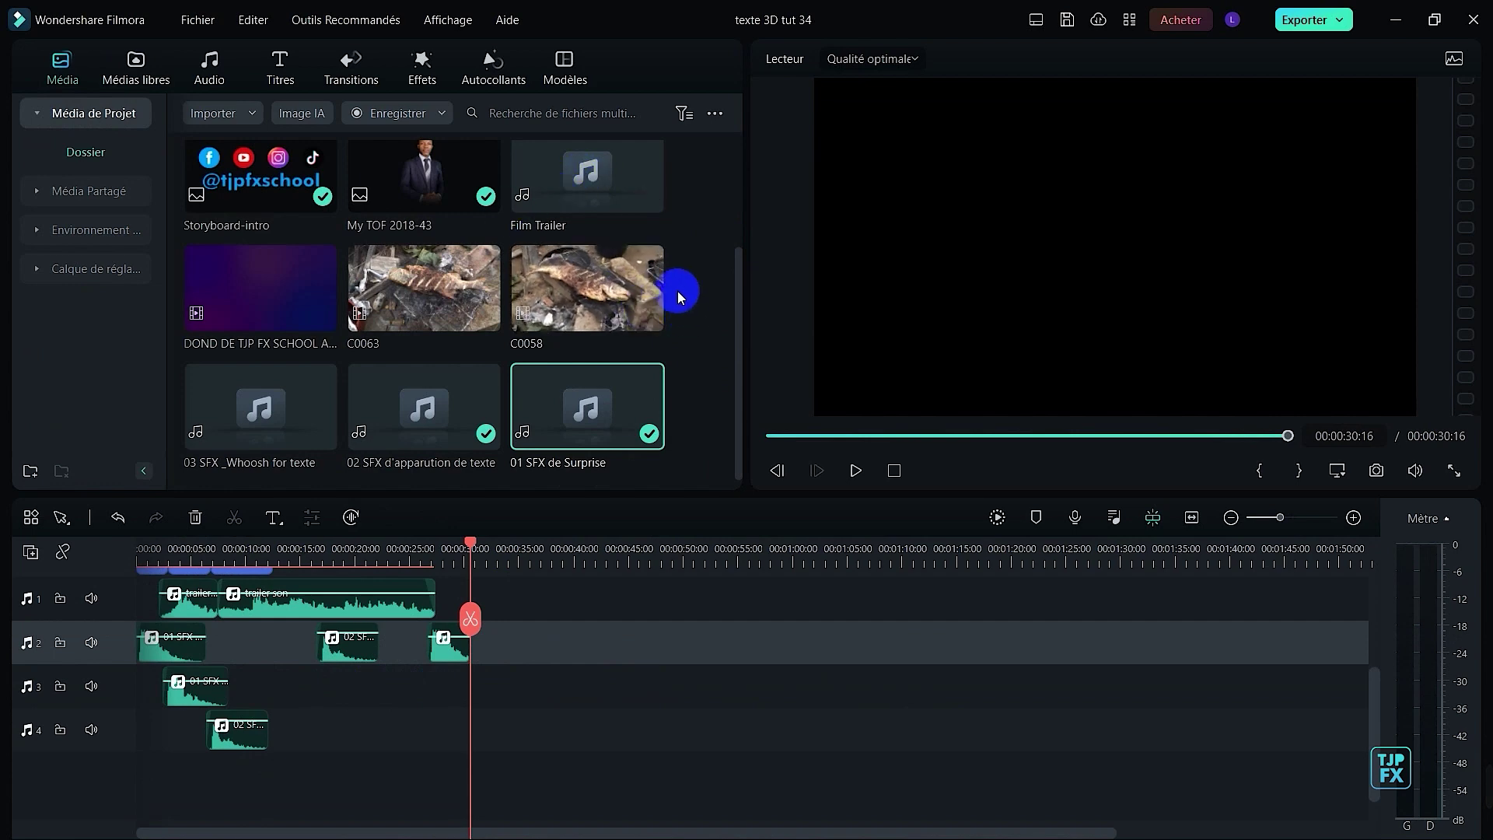
scroll(678, 287, up, 2)
click(559, 233)
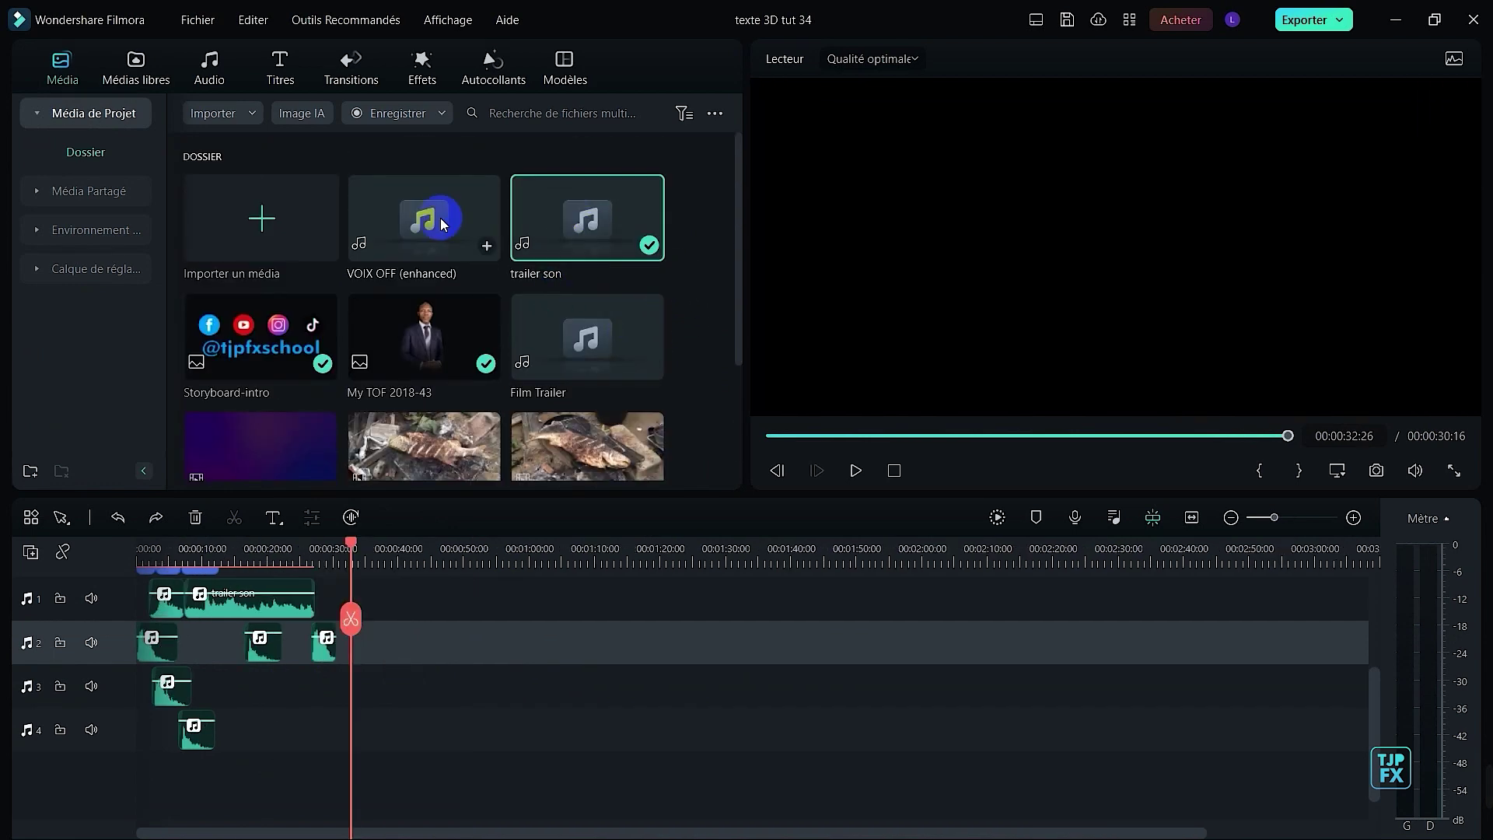
drag(433, 217, 124, 774)
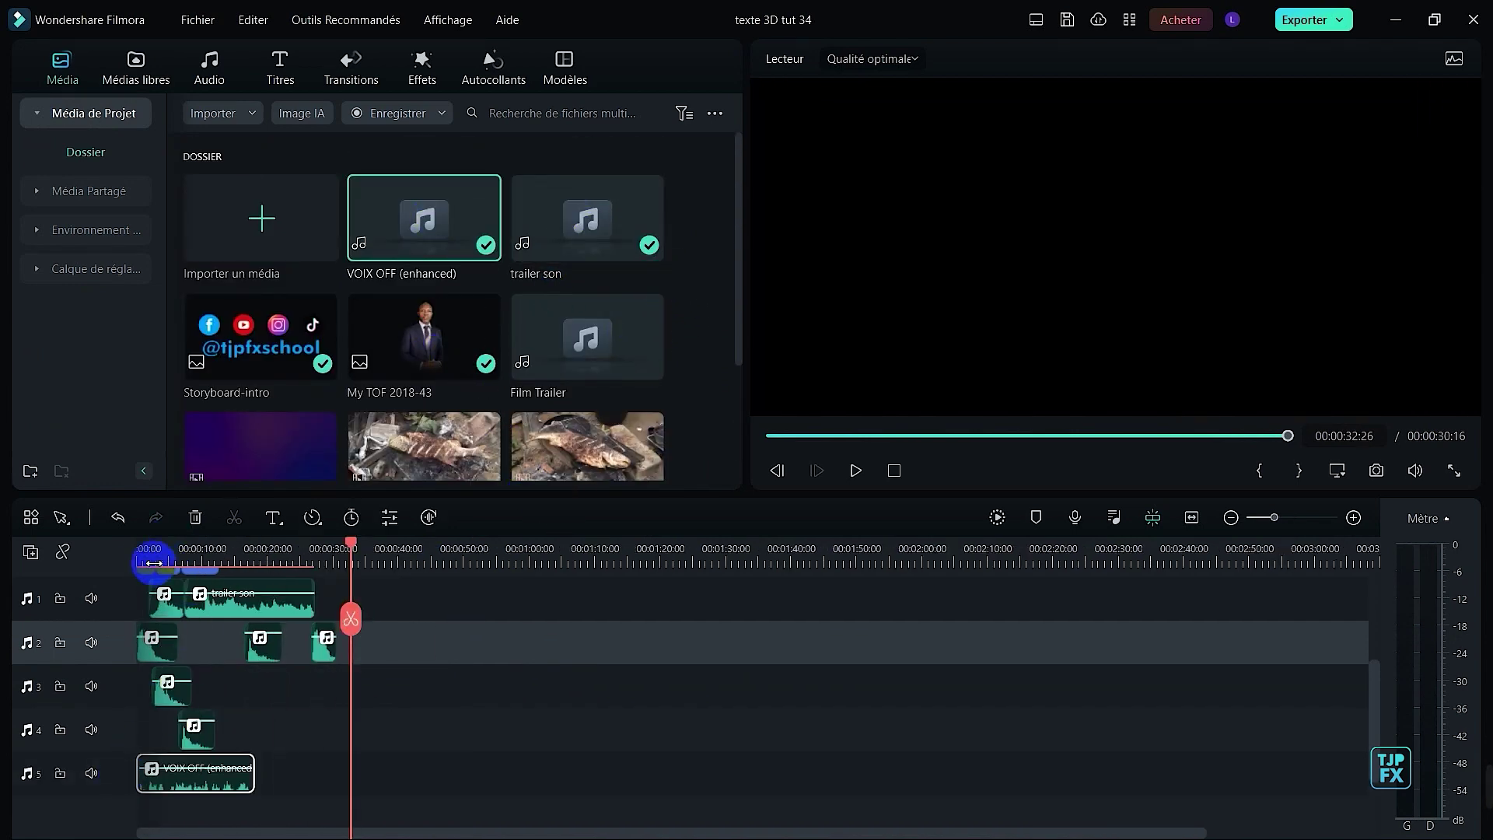
drag(147, 555, 487, 524)
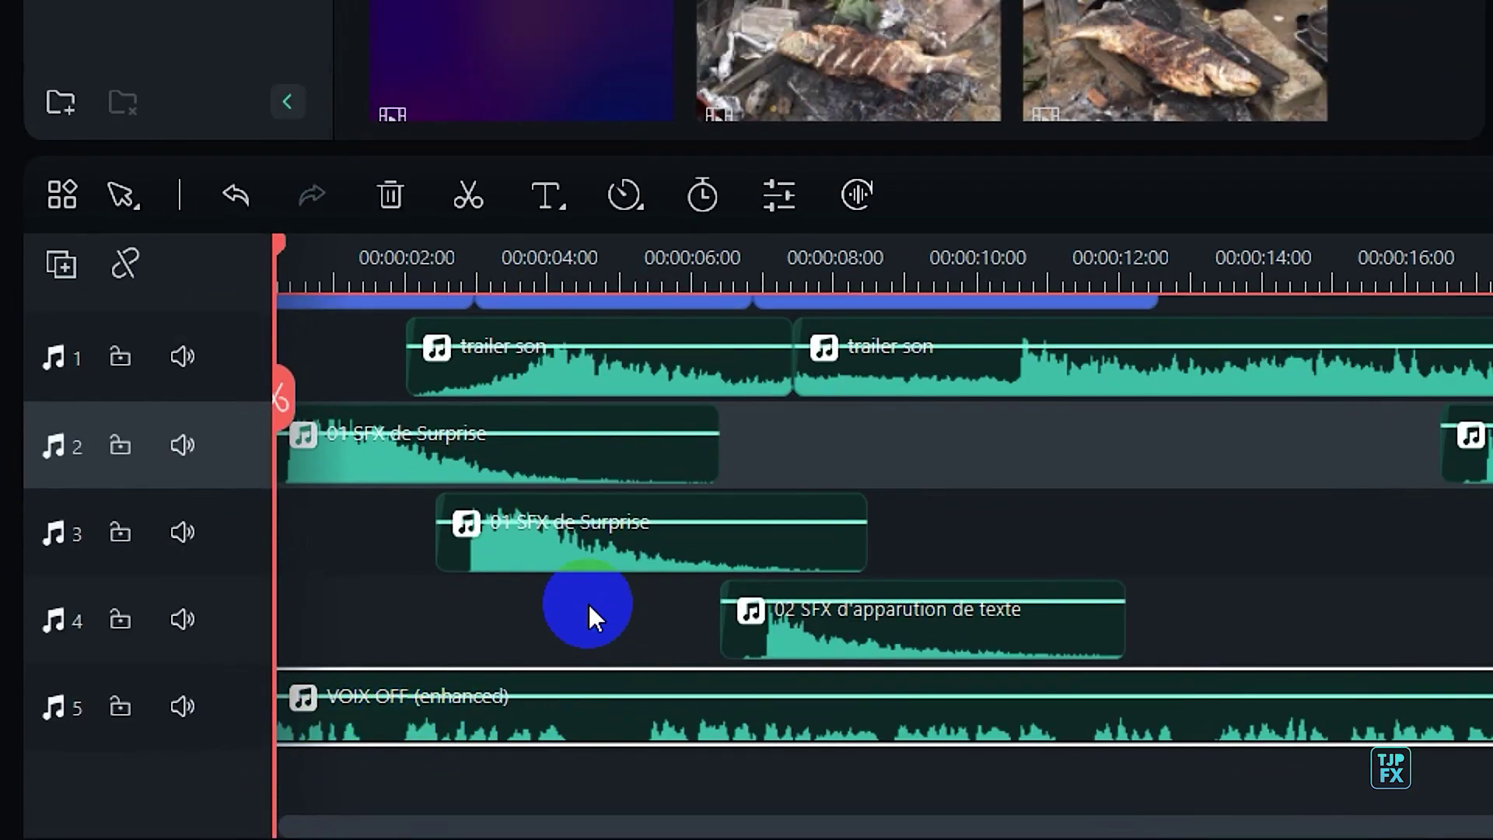
- Switch to the Storyboard intro PDF to review the voice-over text by scene, and play the start of the recording in Filmora
click(542, 501)
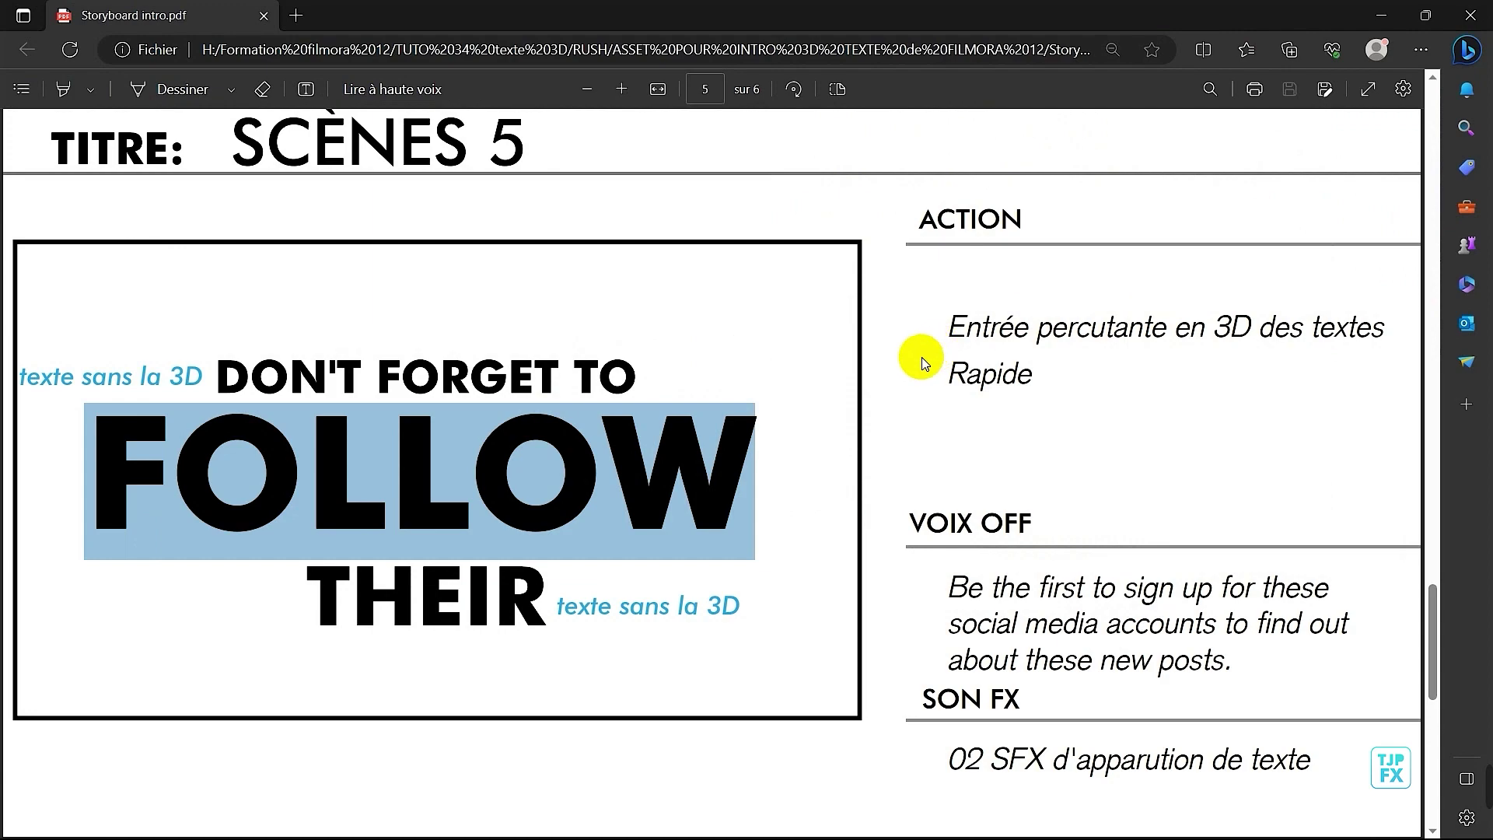
scroll(922, 357, up, 8)
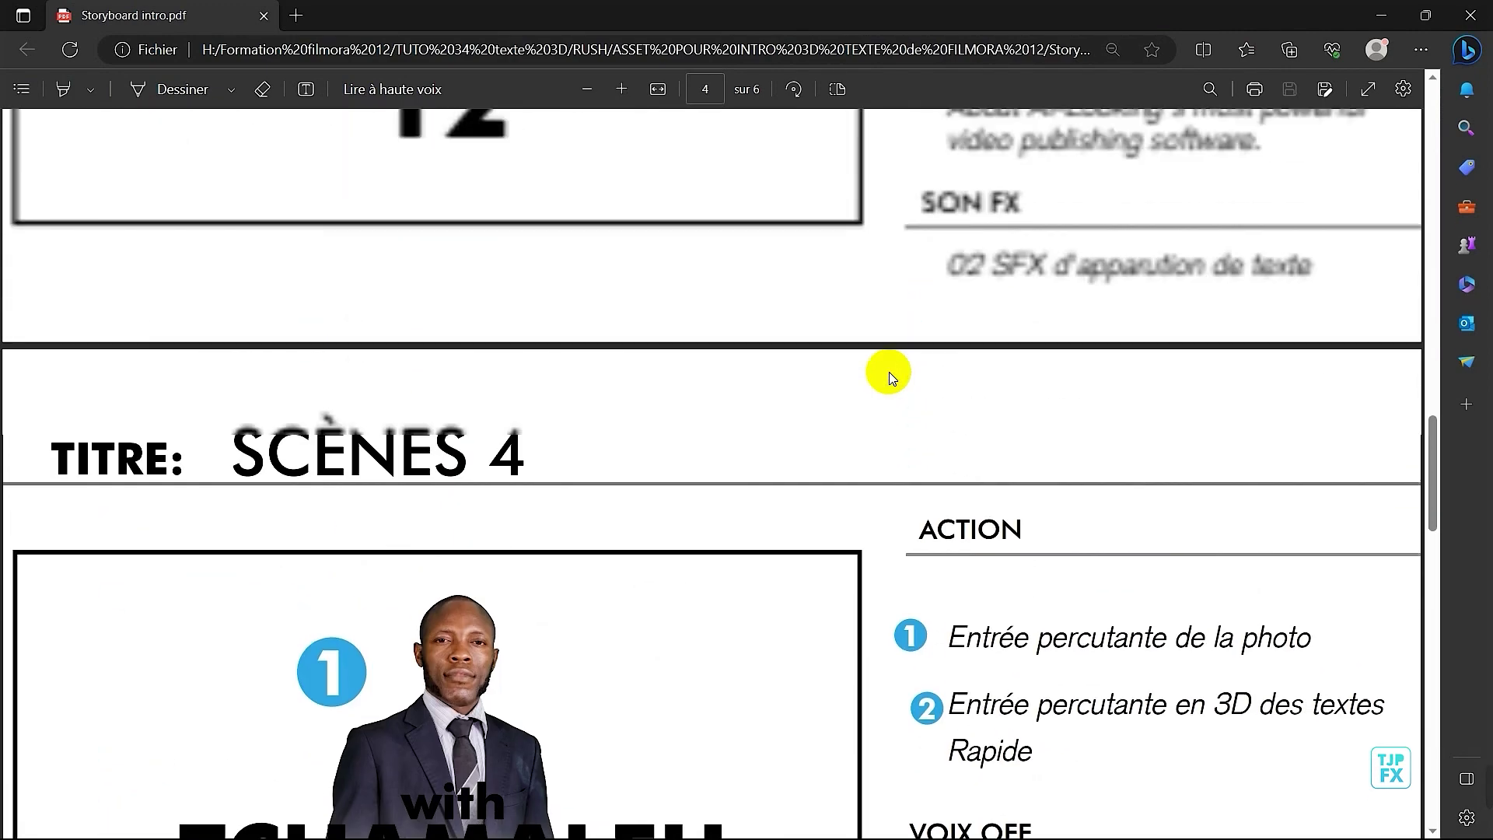
scroll(888, 372, up, 20)
scroll(724, 452, down, 2)
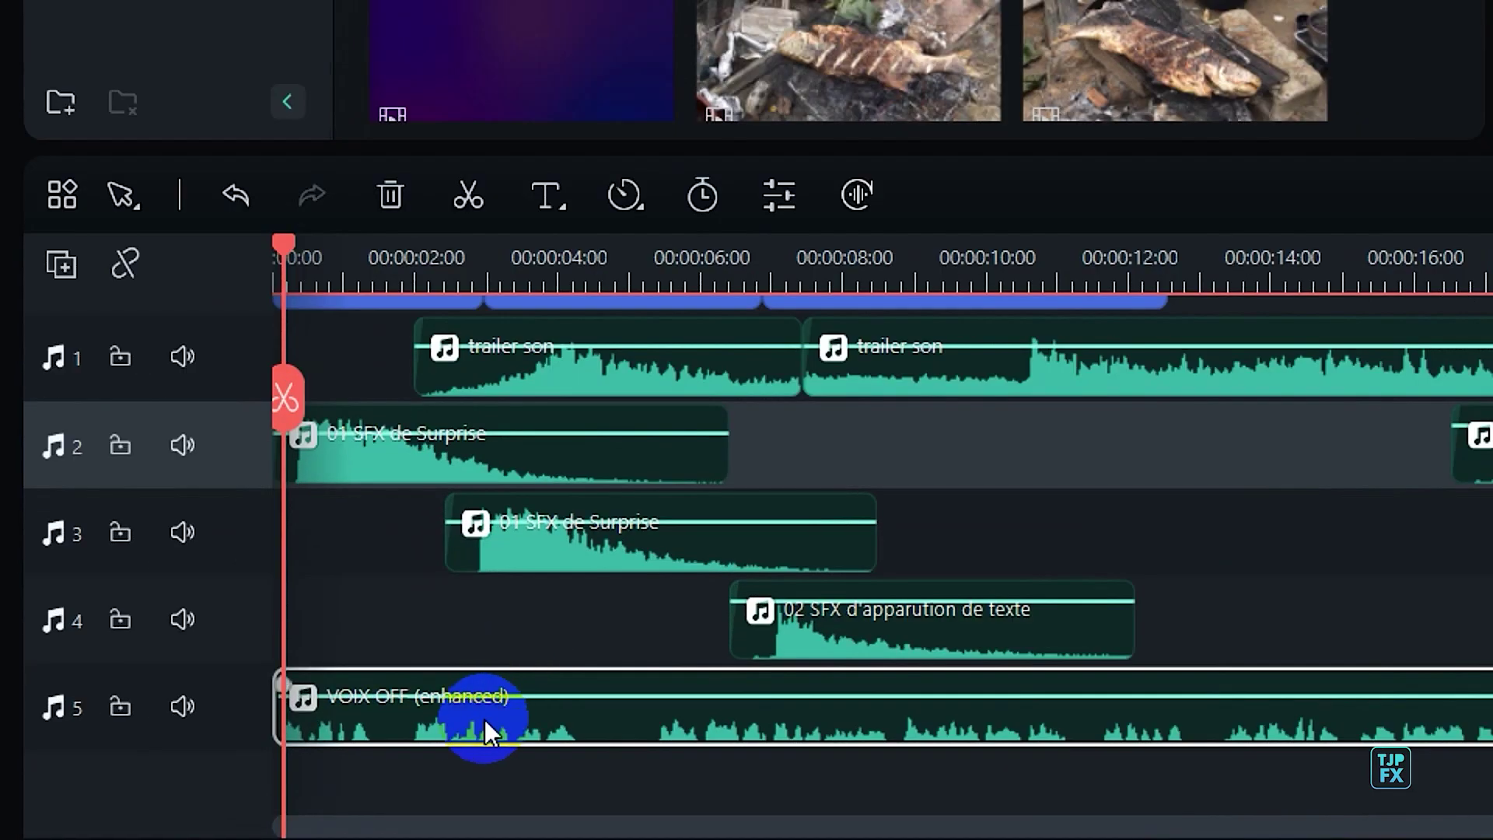
key(space)
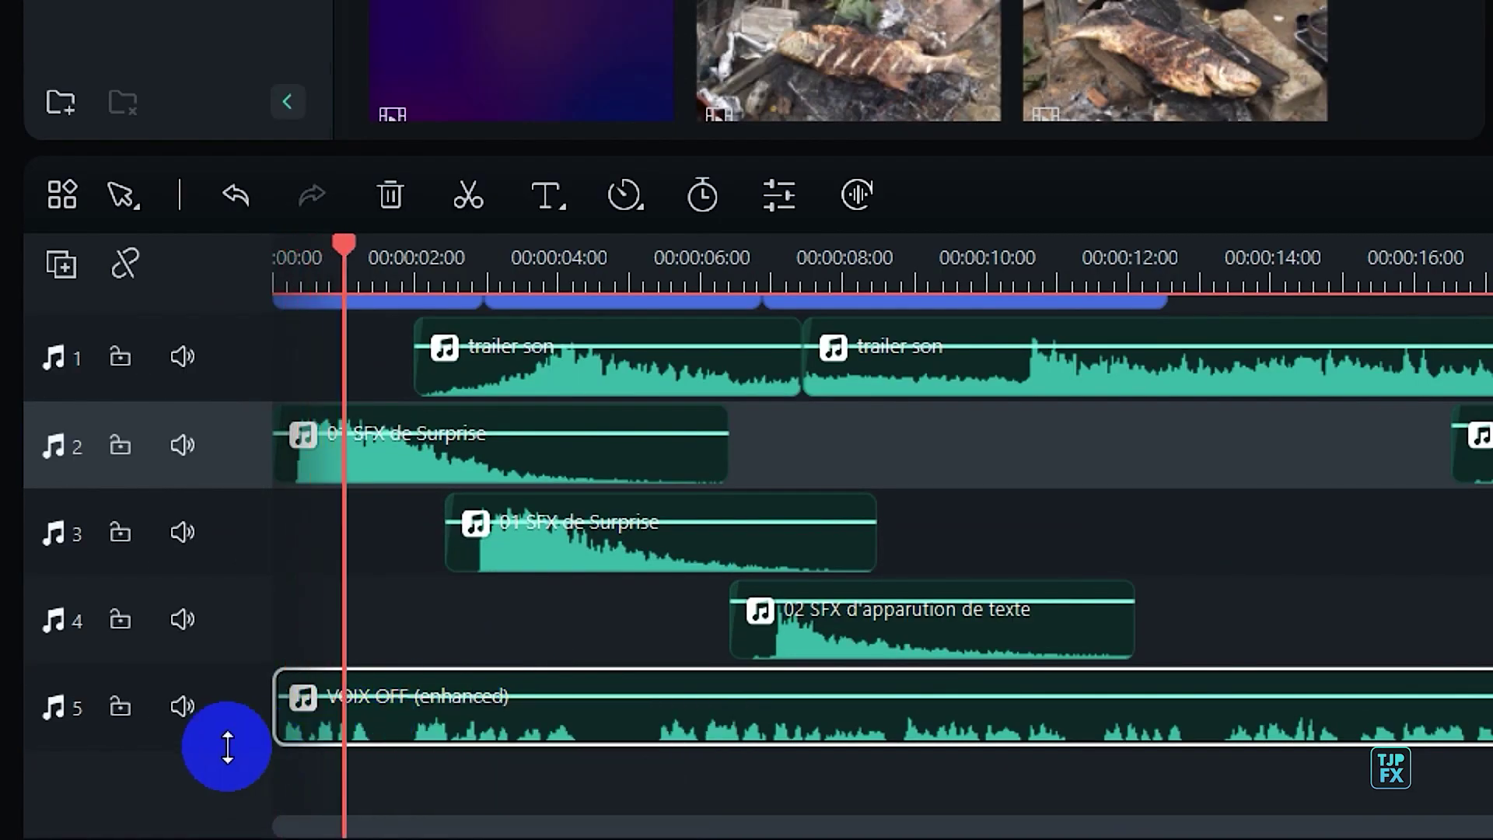
- Mute audio tracks 1, 2 and 3
click(173, 439)
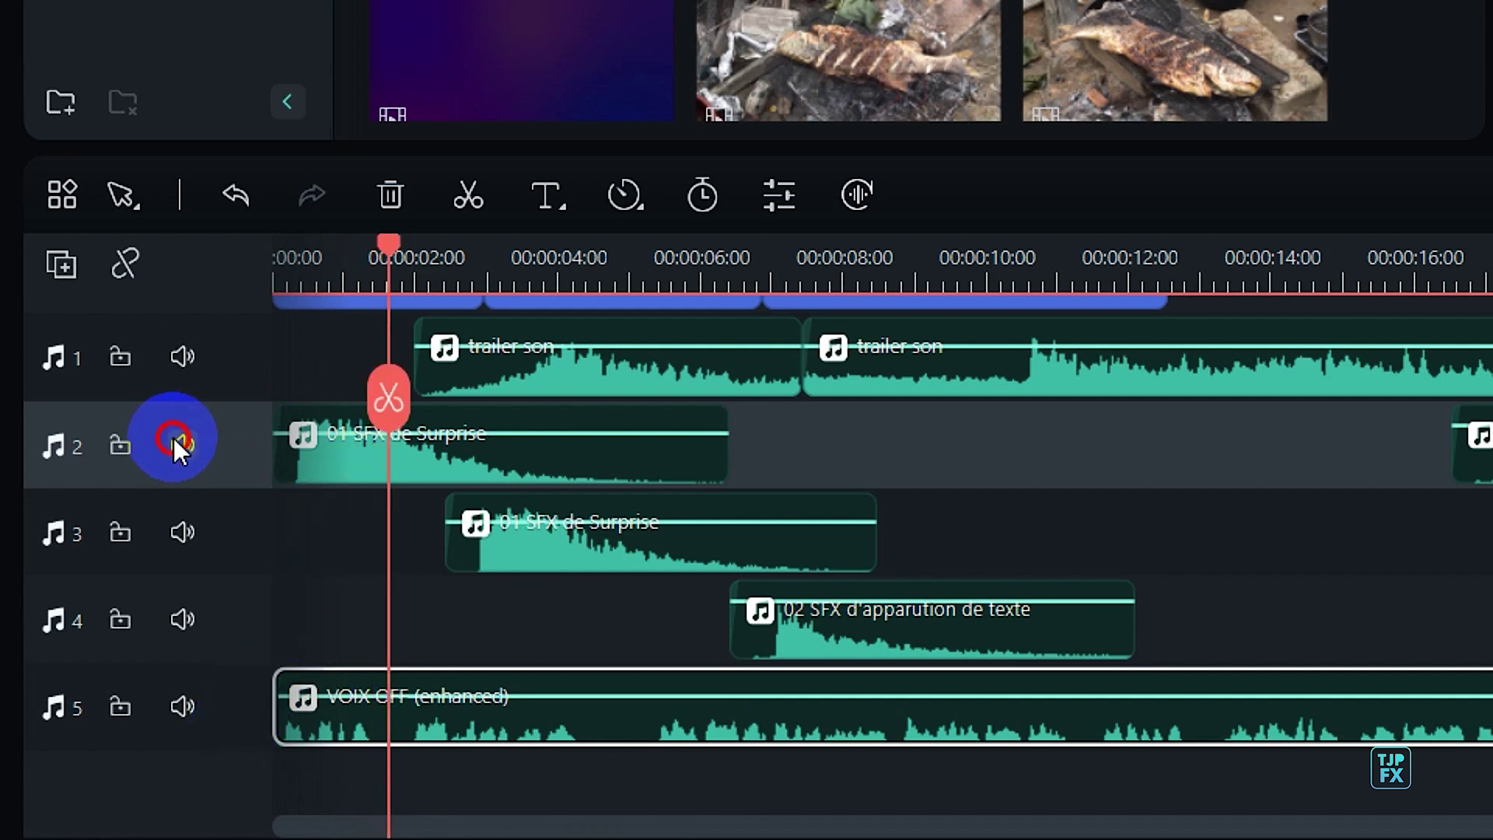
click(187, 362)
click(182, 532)
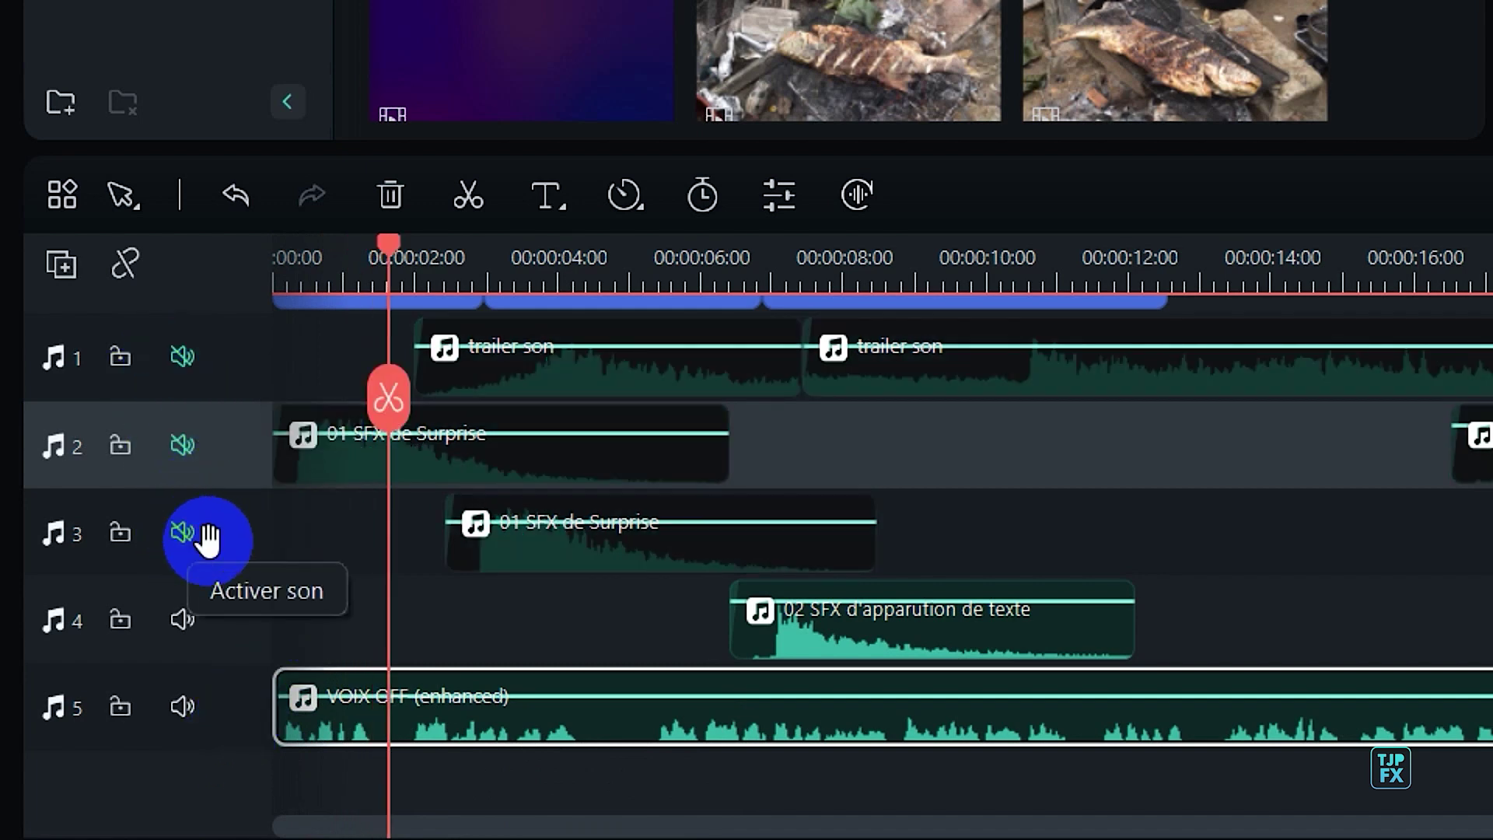
- Enable automatic normalization on the VOIX OFF (enhanced) clip and set its volume to 1.45 dB
click(407, 706)
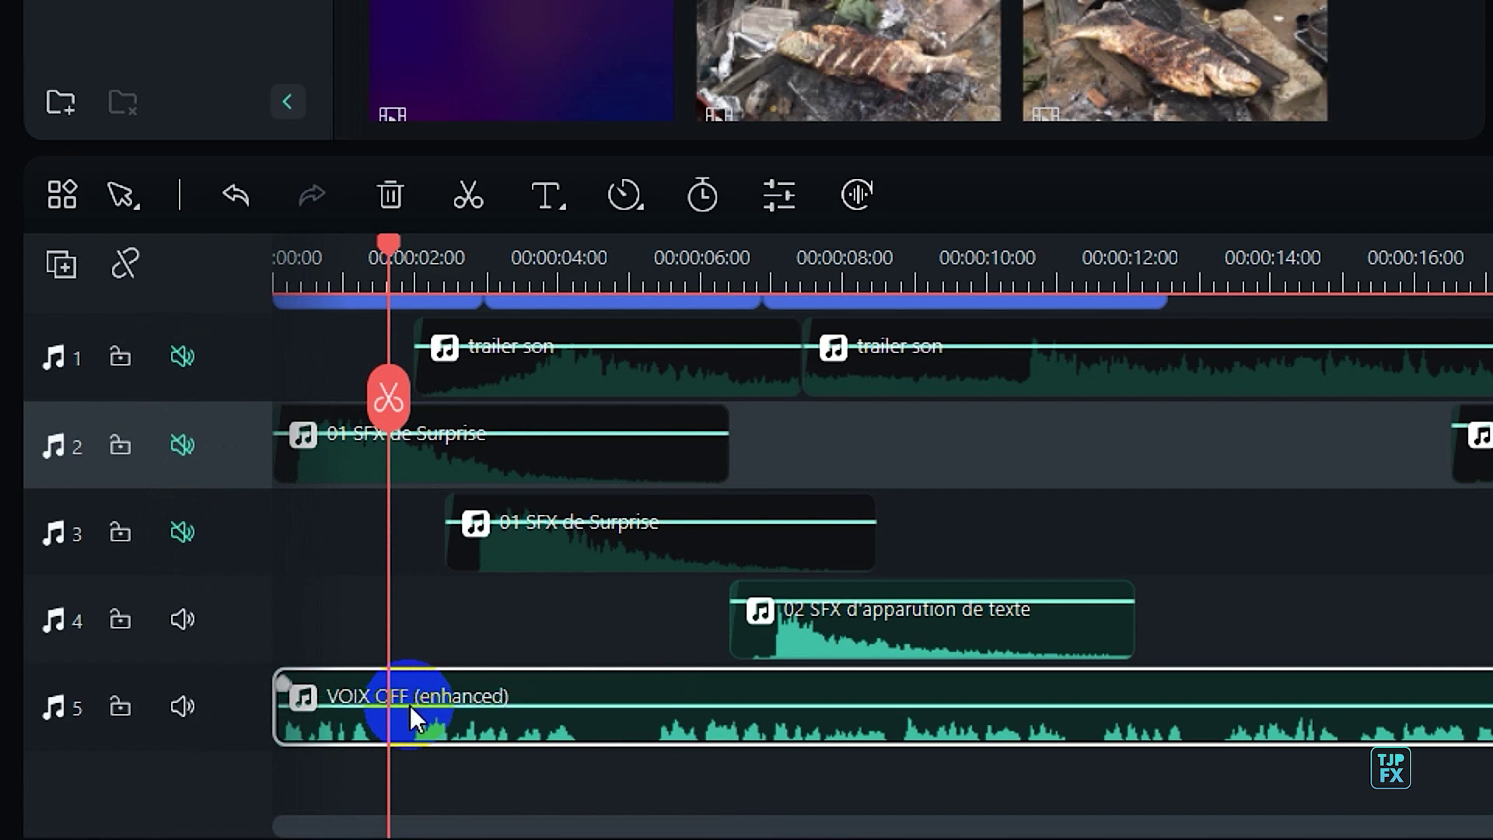
click(778, 195)
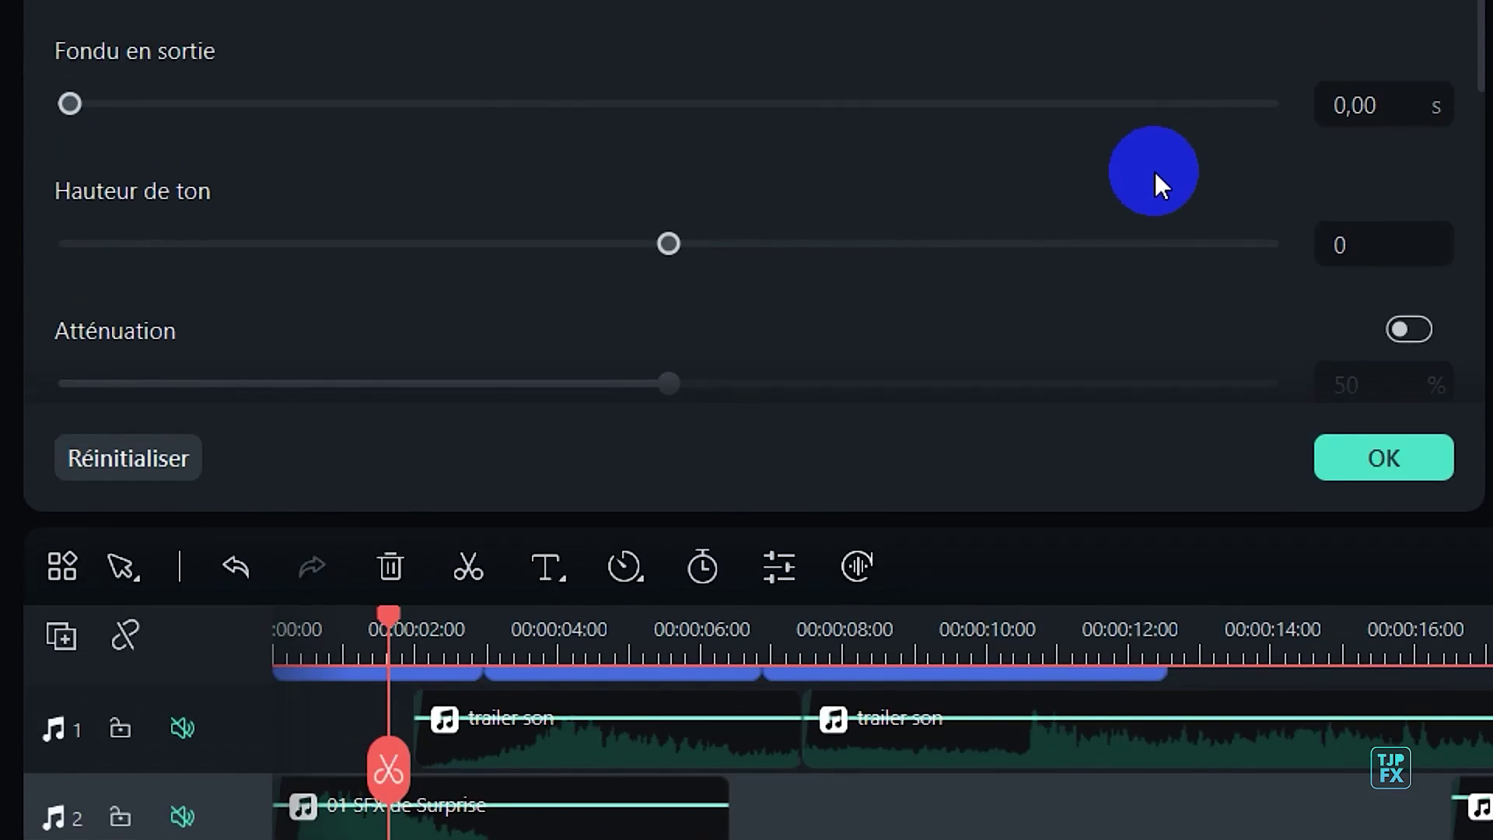
scroll(1137, 328, up, 4)
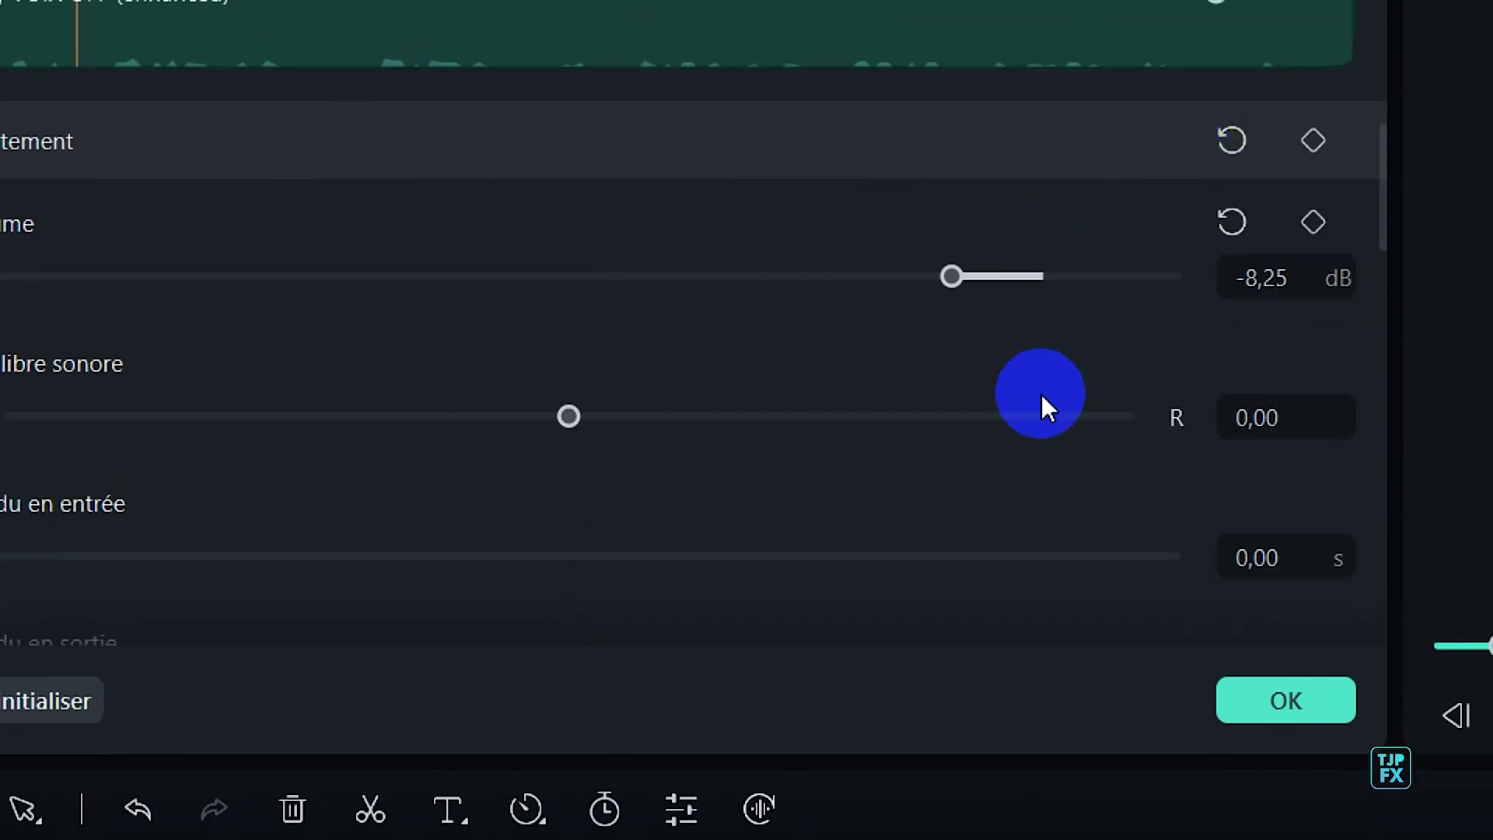
scroll(1357, 358, up, 1)
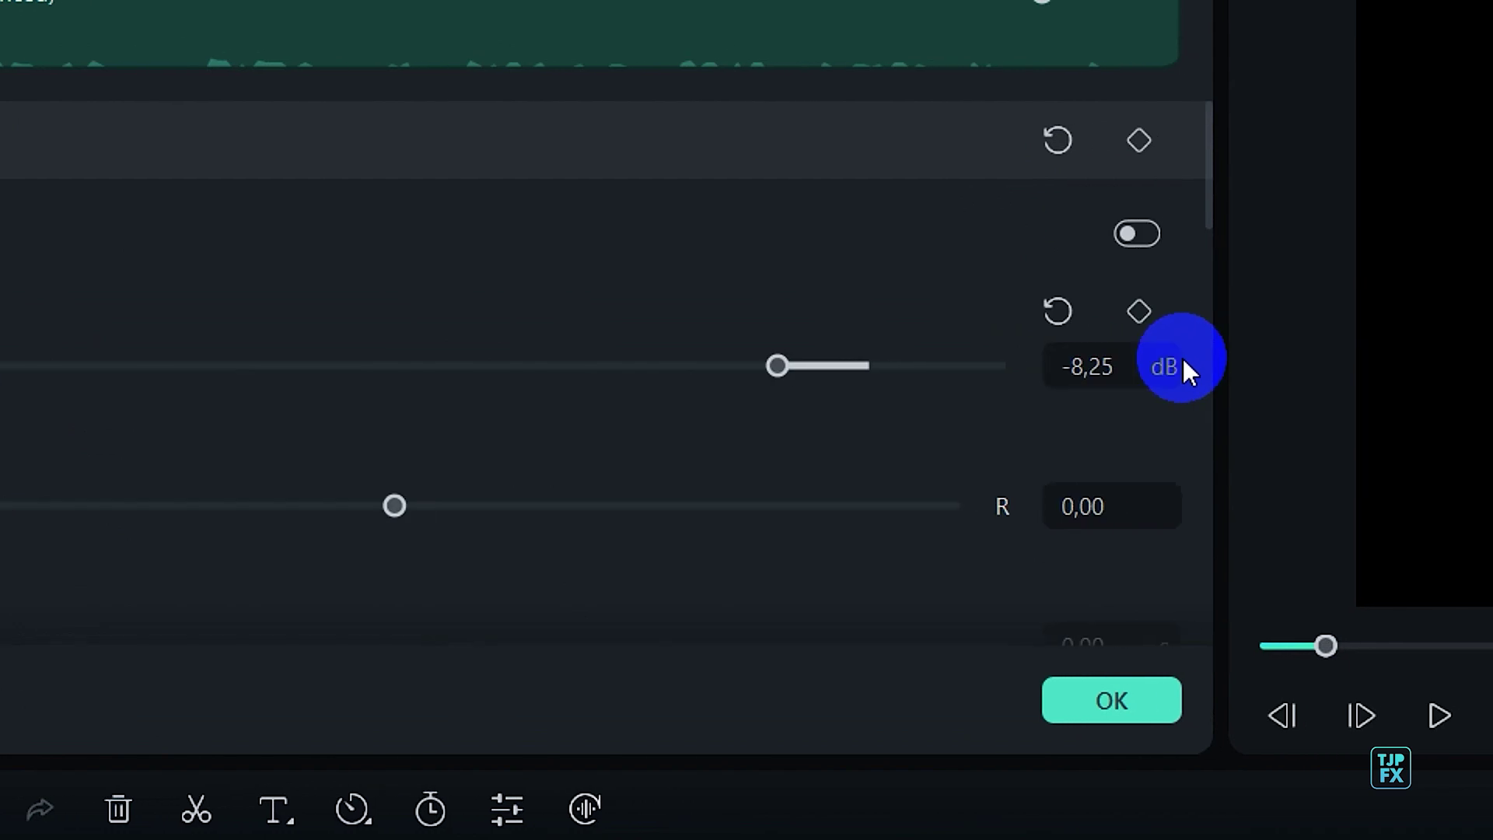
click(1130, 242)
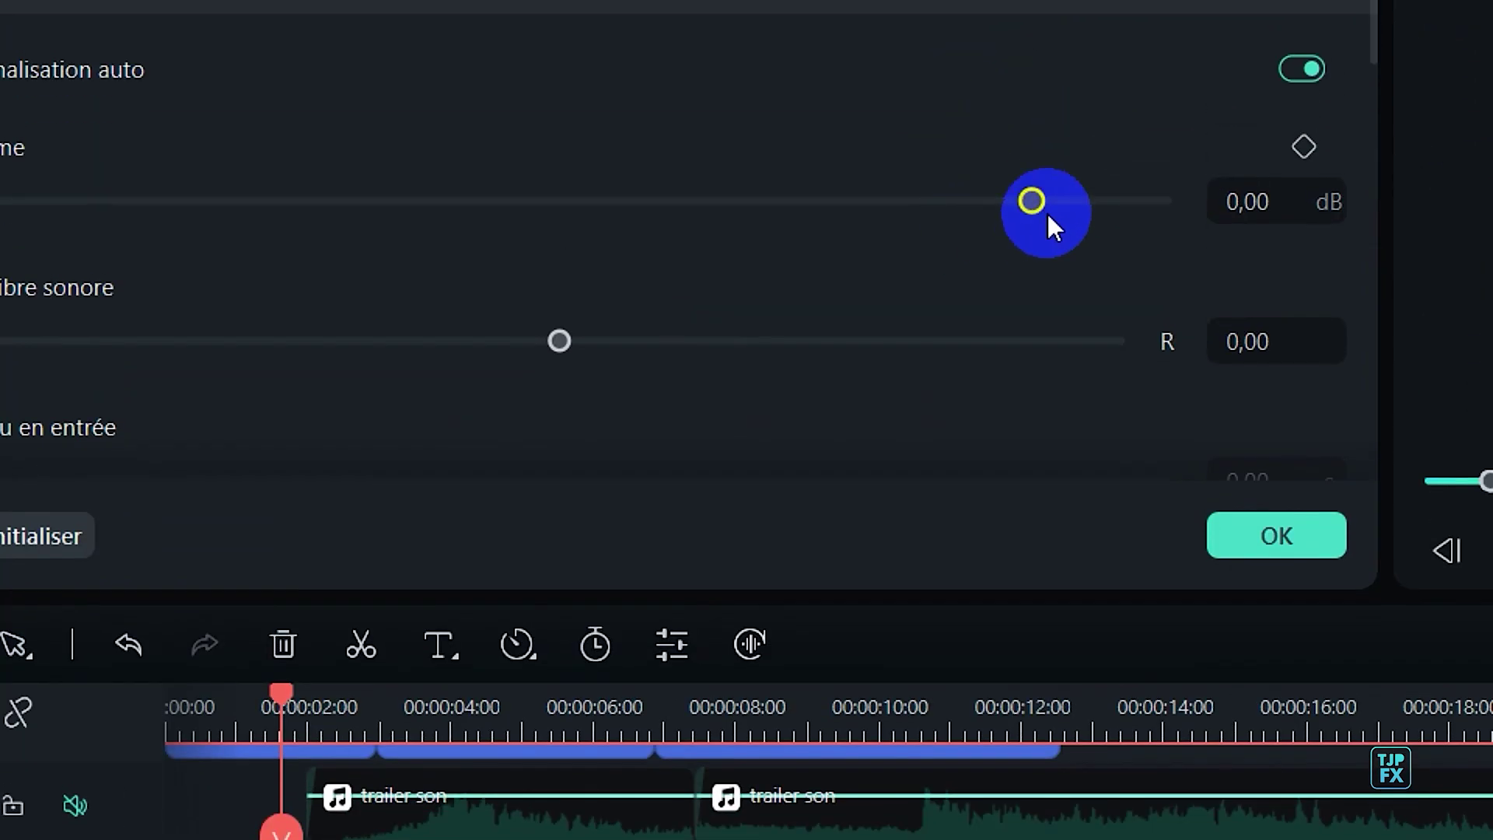
drag(1046, 211, 1047, 213)
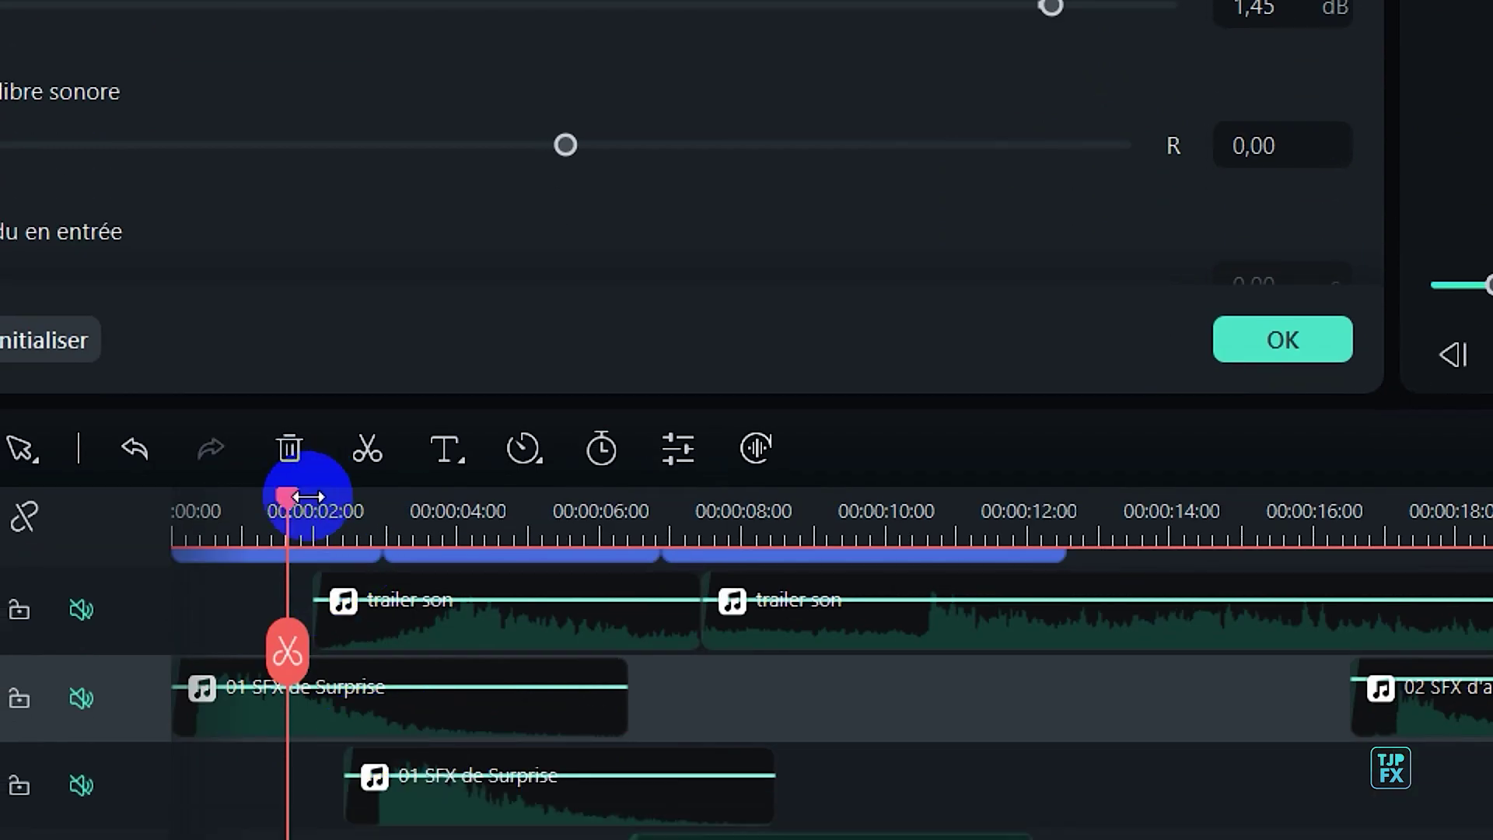
- Play the voice-over from the start and split it after the first phrase, at about 00:00:01:22
drag(280, 681, 167, 724)
key(space)
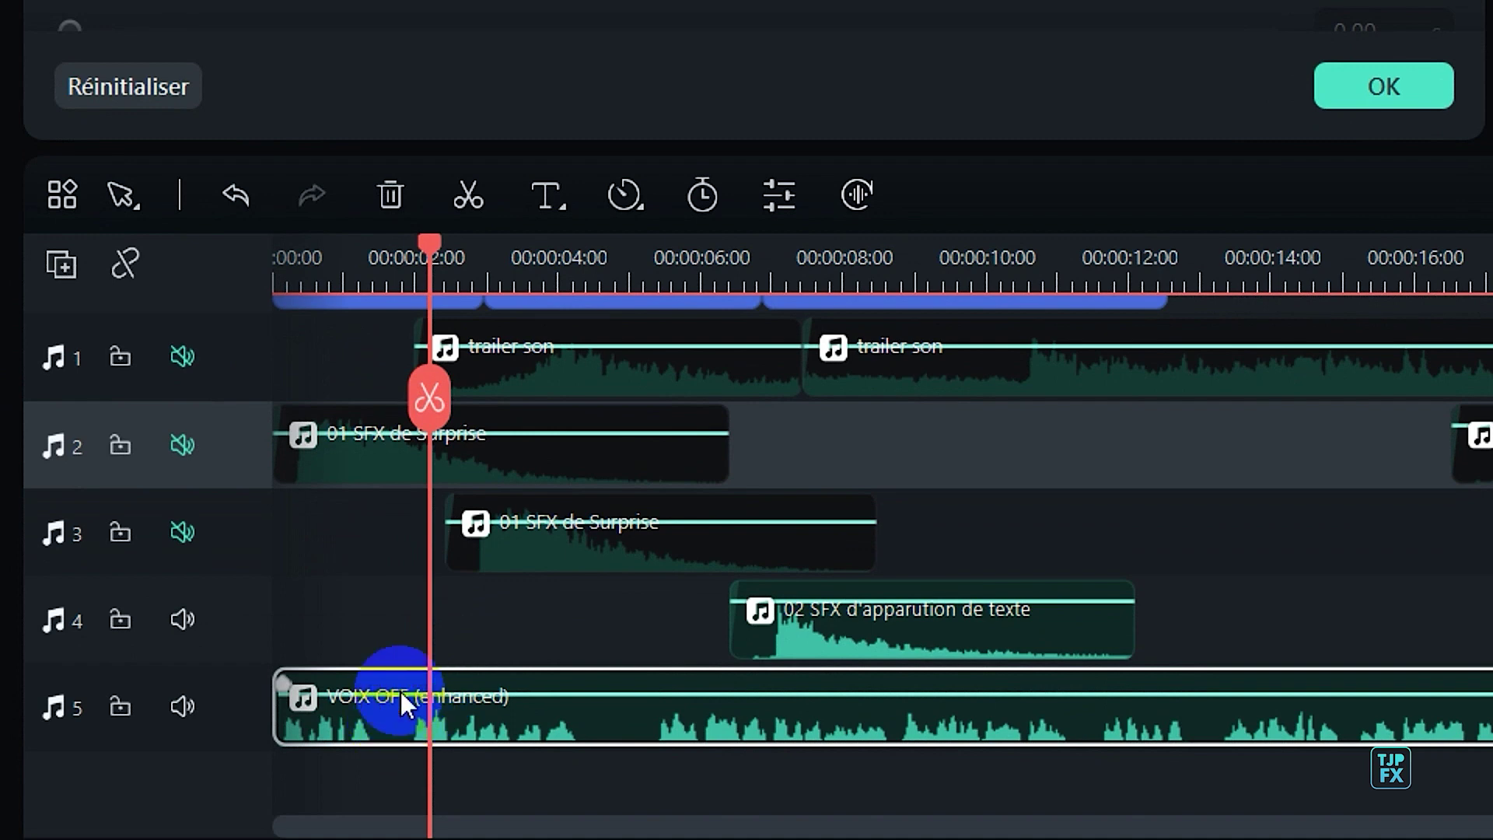
drag(445, 226, 399, 264)
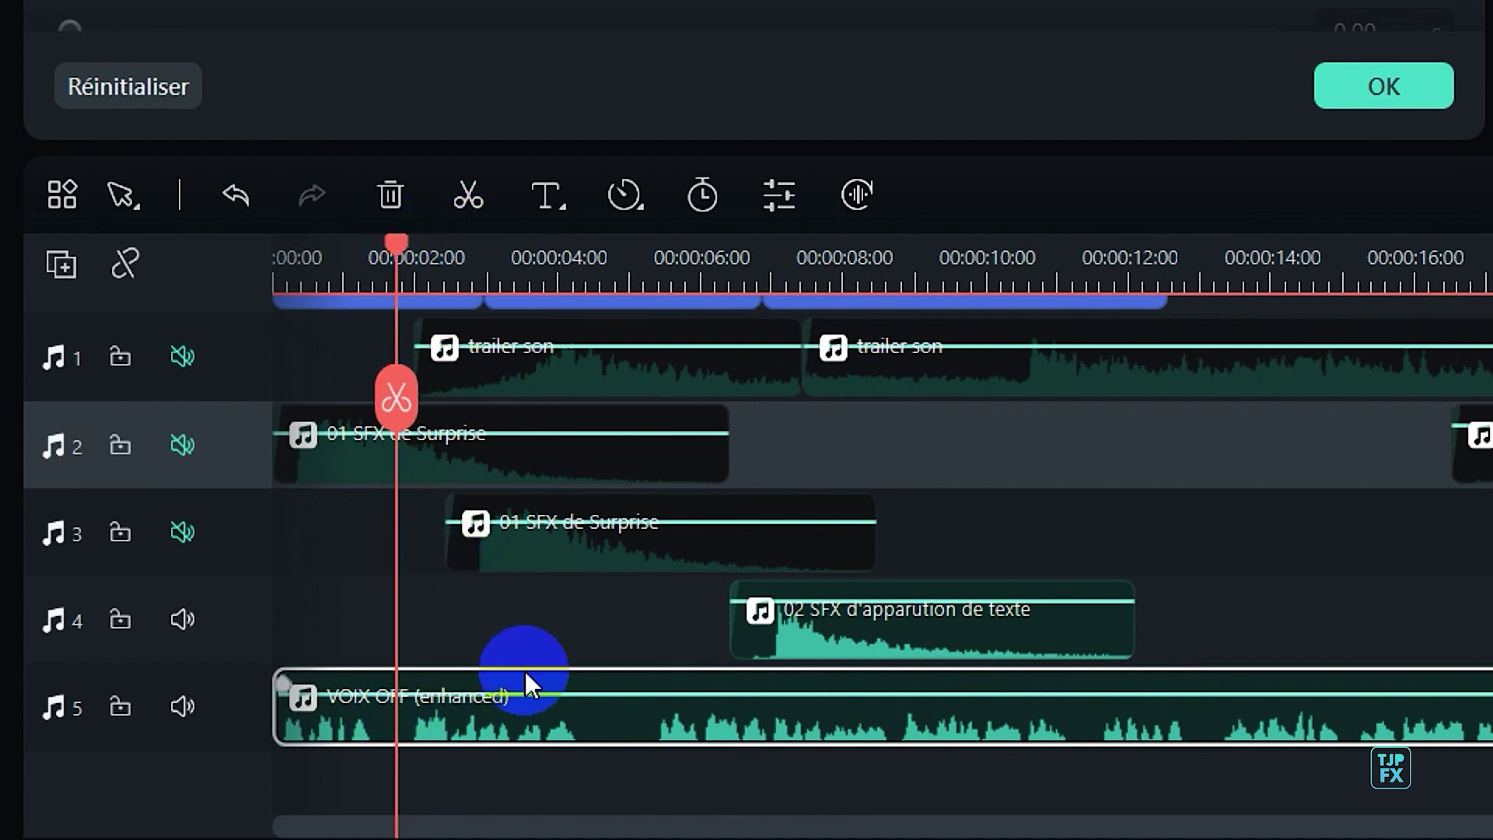
key(ctrl+b)
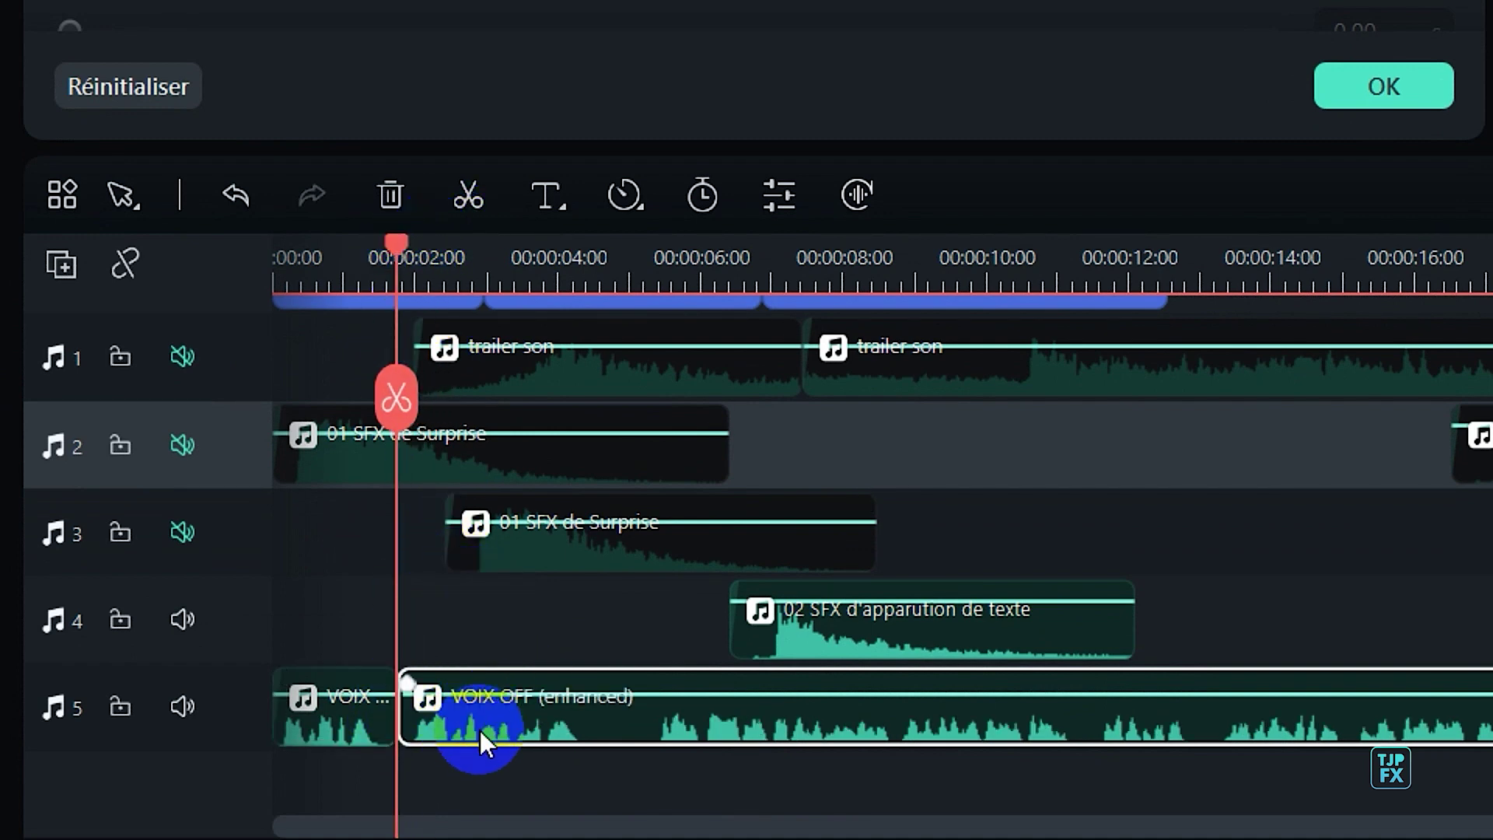
- Move the second voice-over part to start with the second title at about 00:00:02:29, checking its position by playback
click(493, 255)
drag(551, 719, 467, 716)
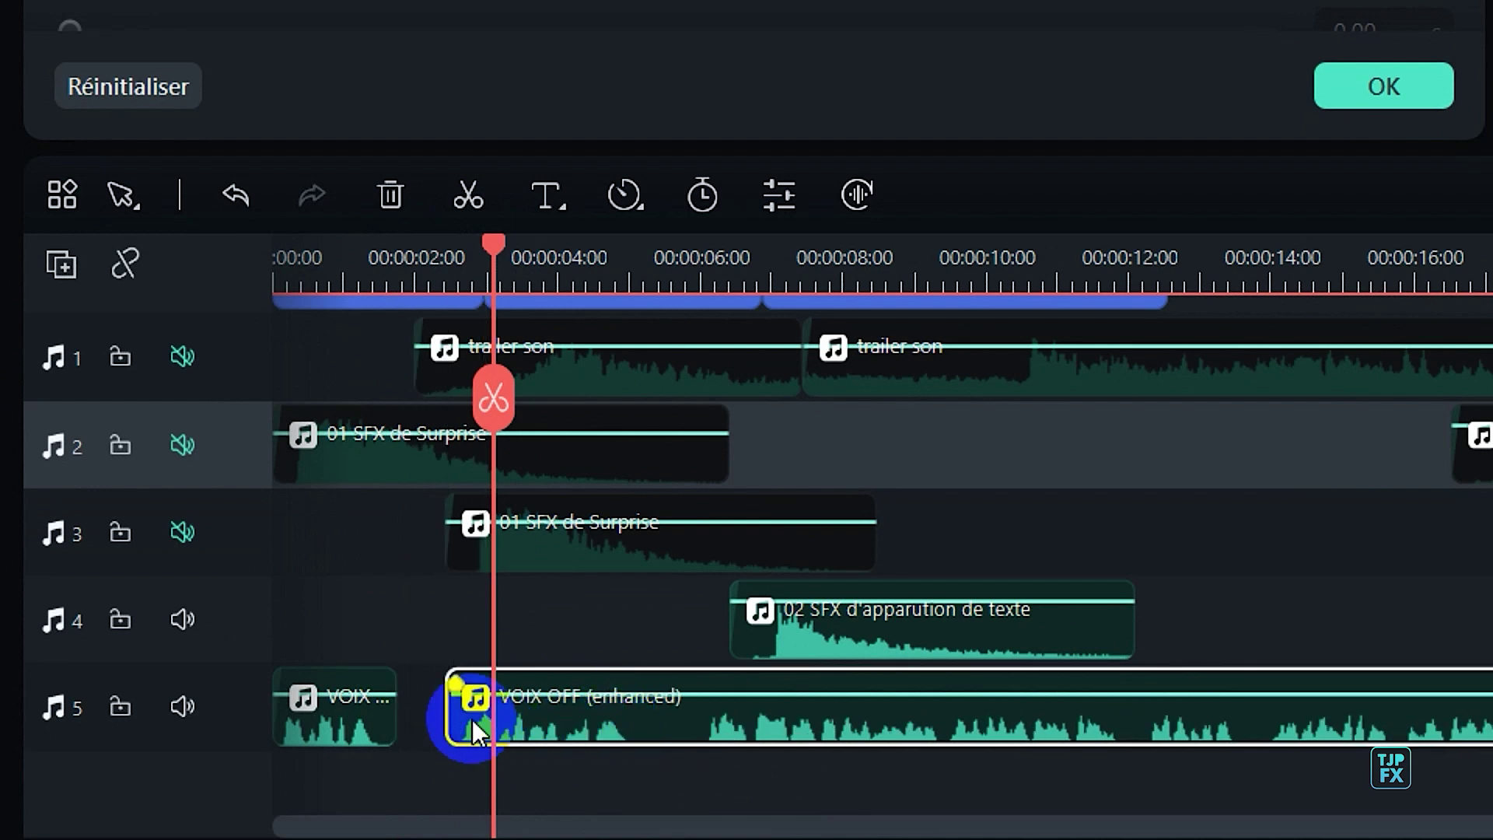
scroll(477, 733, up, 3)
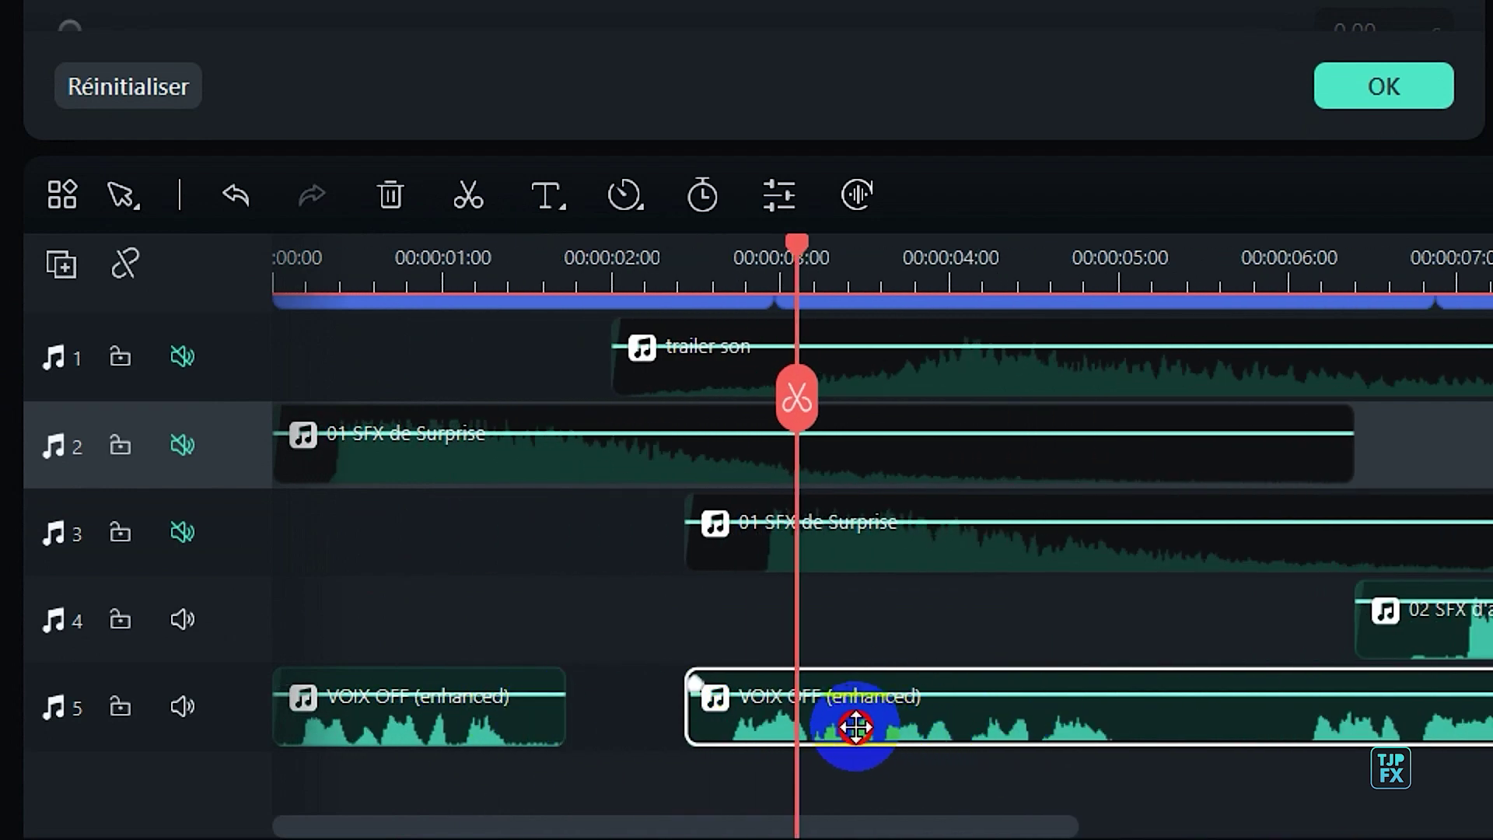
drag(856, 726, 850, 726)
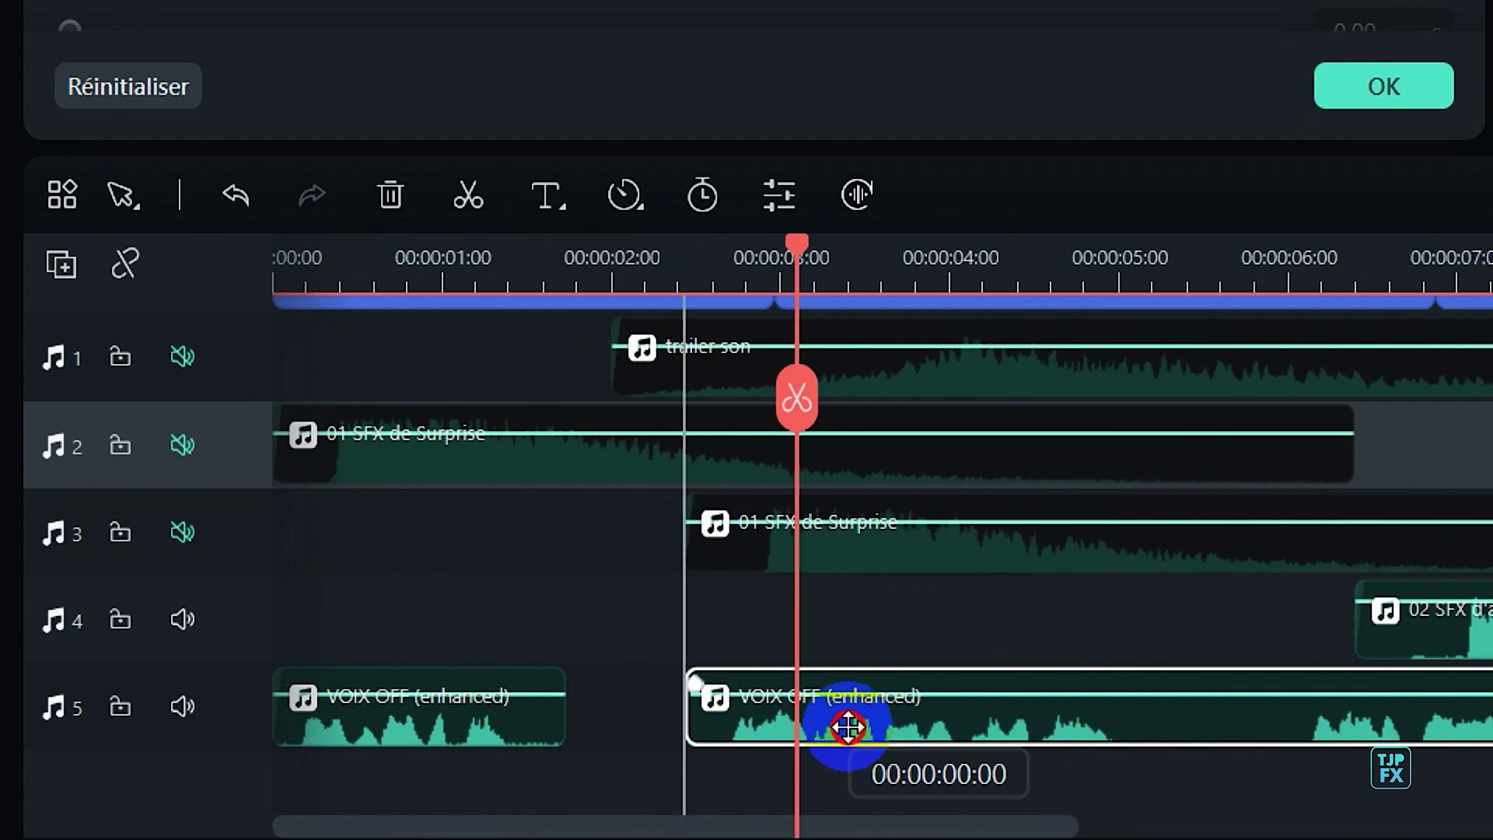
click(728, 260)
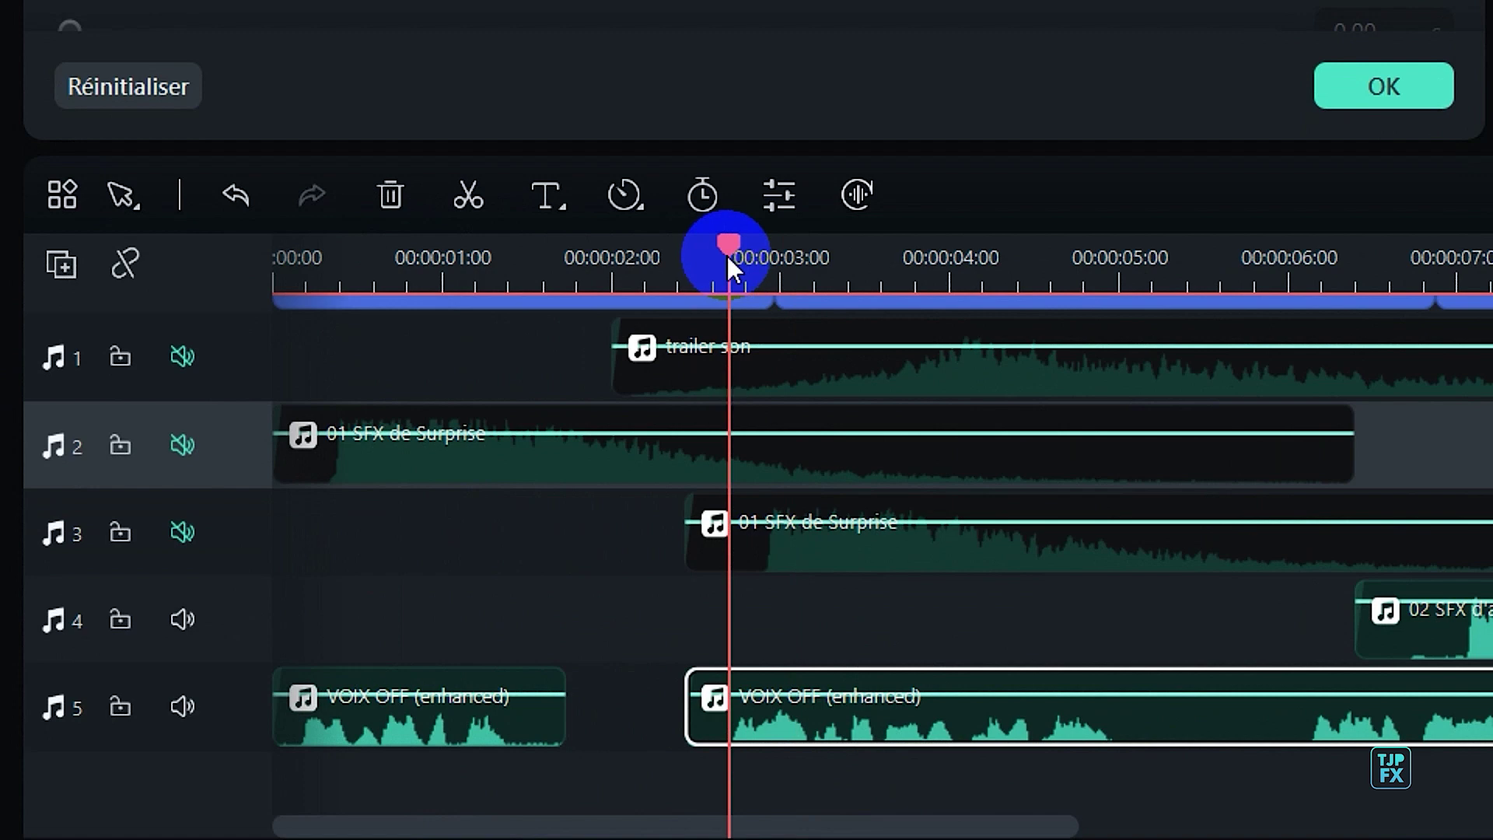
key(space)
drag(743, 731, 937, 722)
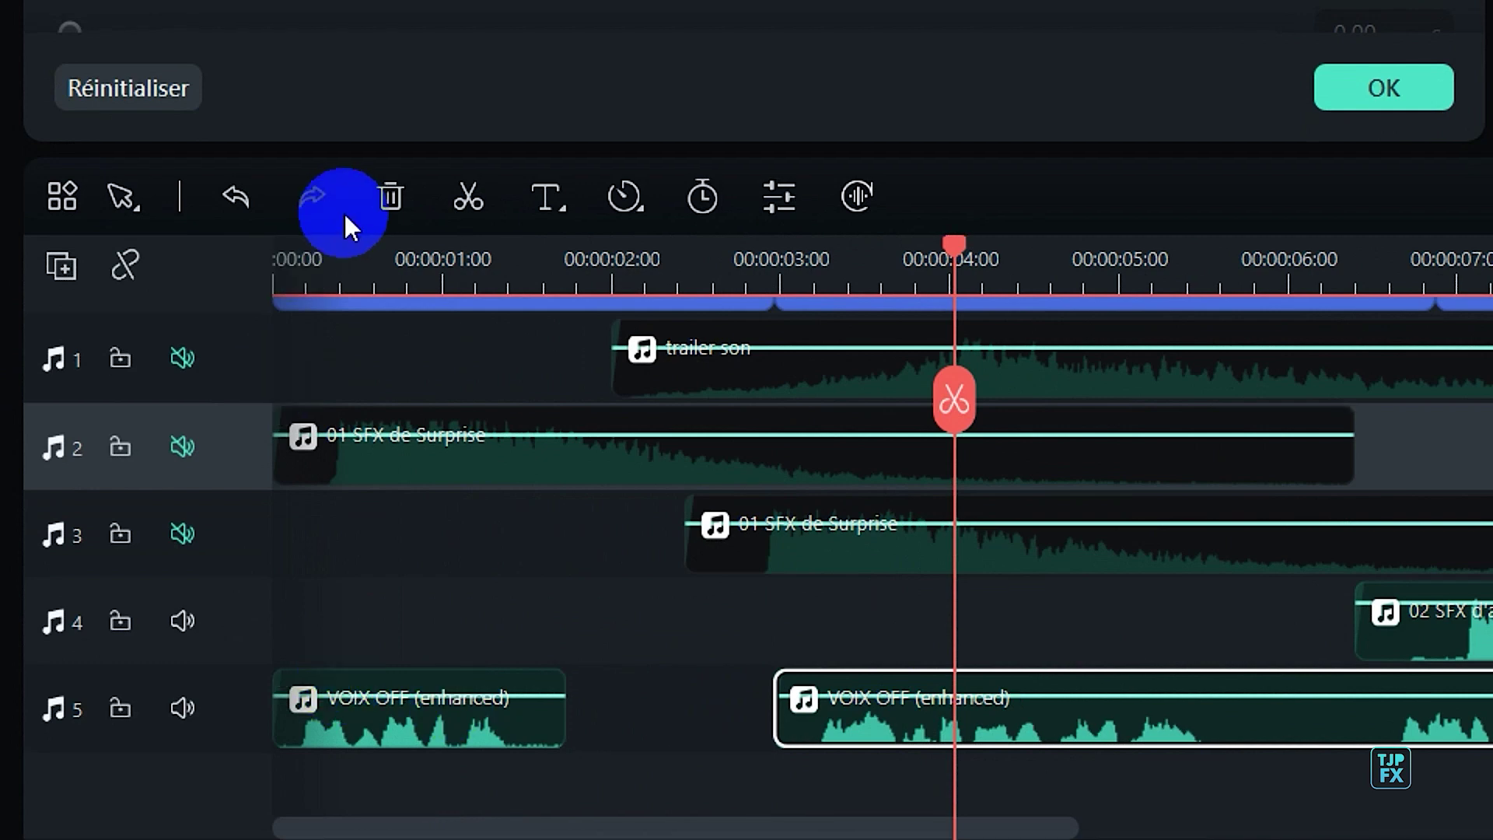
- Shift the first voice-over part to start at about 00:00:00:08 and play the narration to the end of the second phrase
click(300, 260)
drag(392, 749, 440, 731)
key(space)
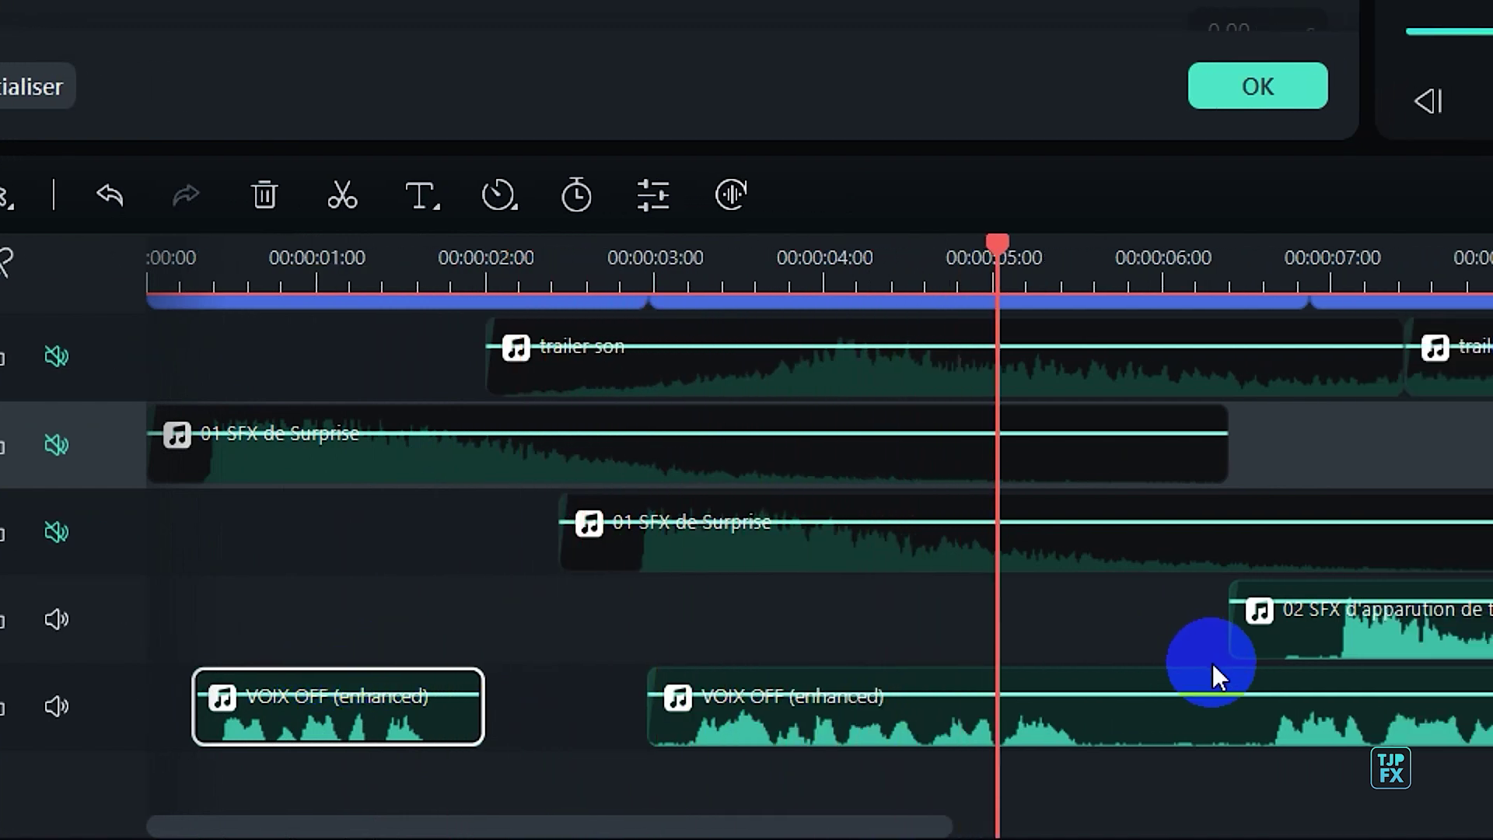
key(space)
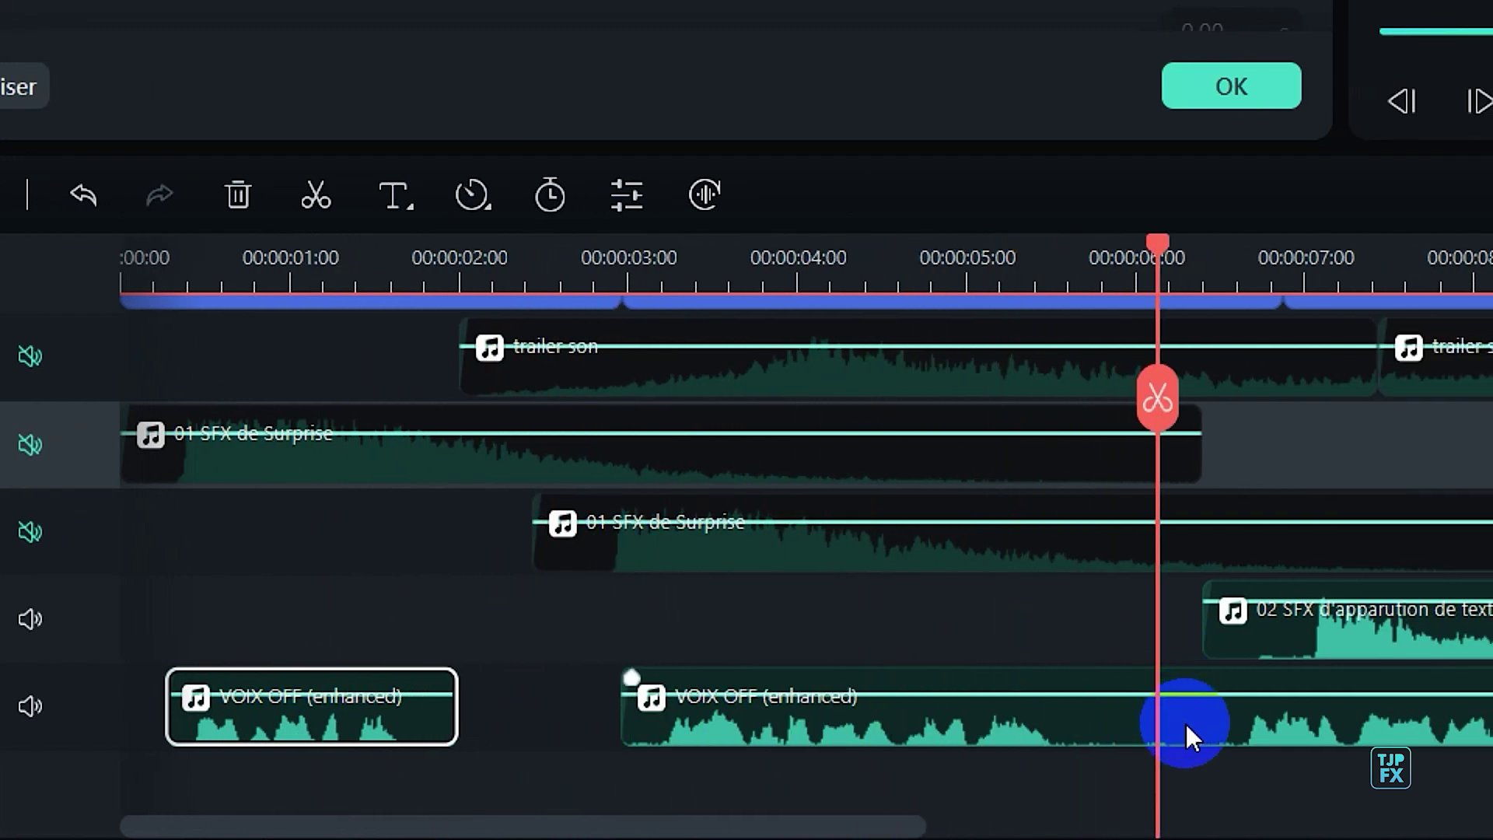
- Split the voice-over at 00:00:06:04, move the remaining part to start with the second trailer son clip, and check it by playback
click(1205, 730)
key(ctrl+b)
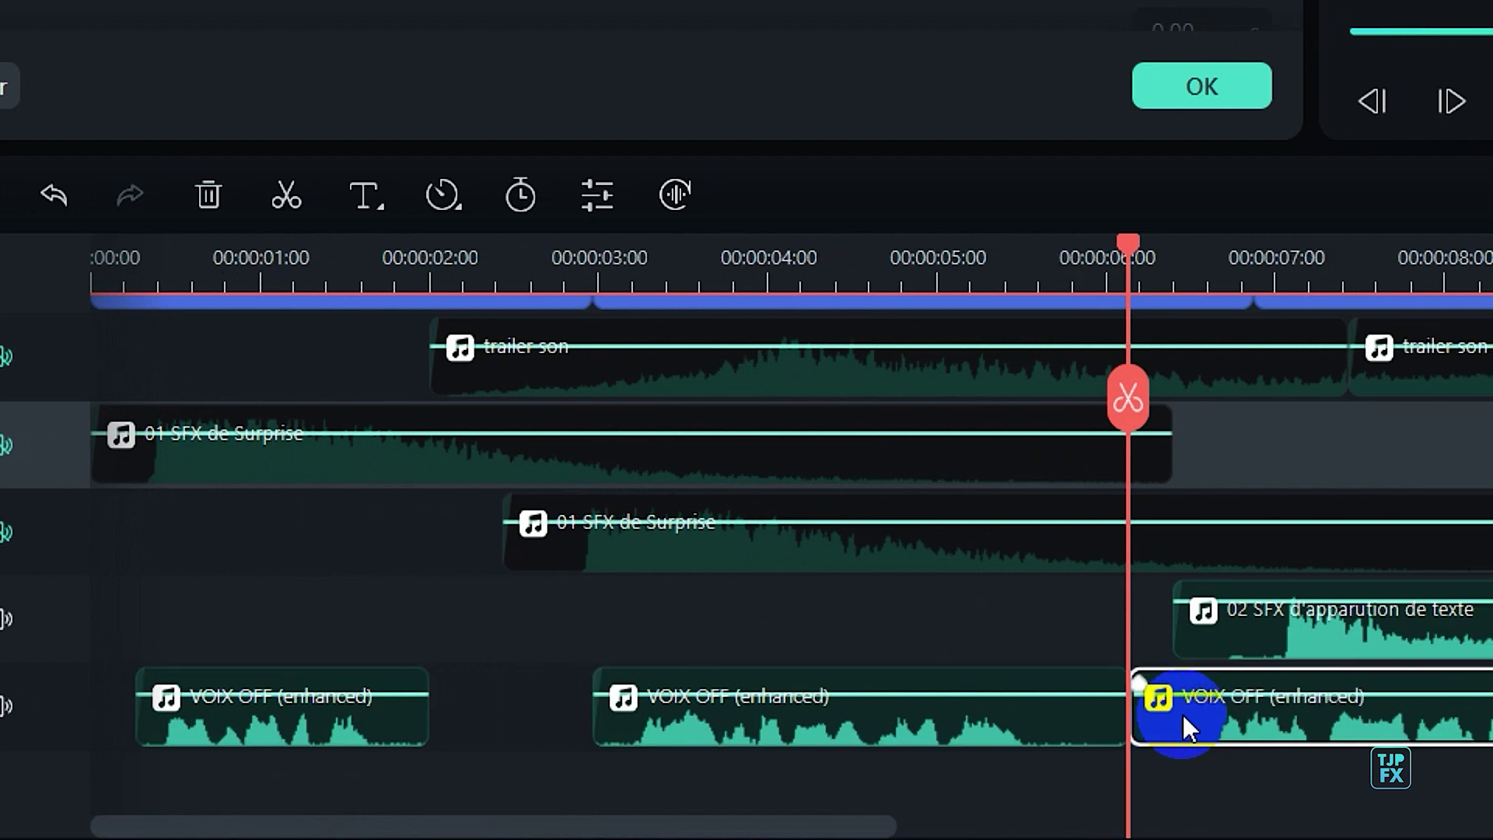
scroll(1183, 711, right, 5)
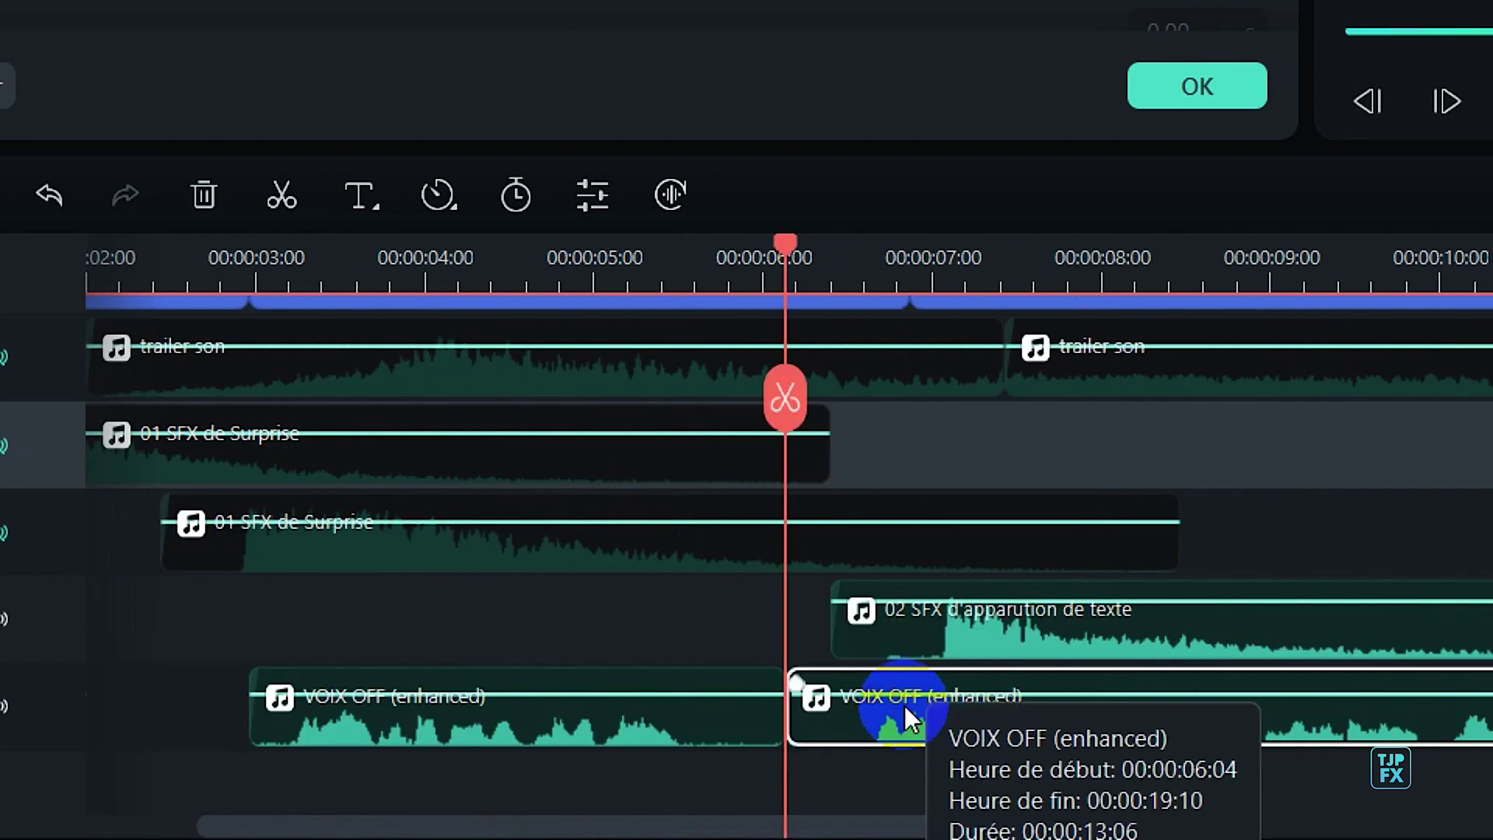
drag(949, 725, 1187, 579)
key(space)
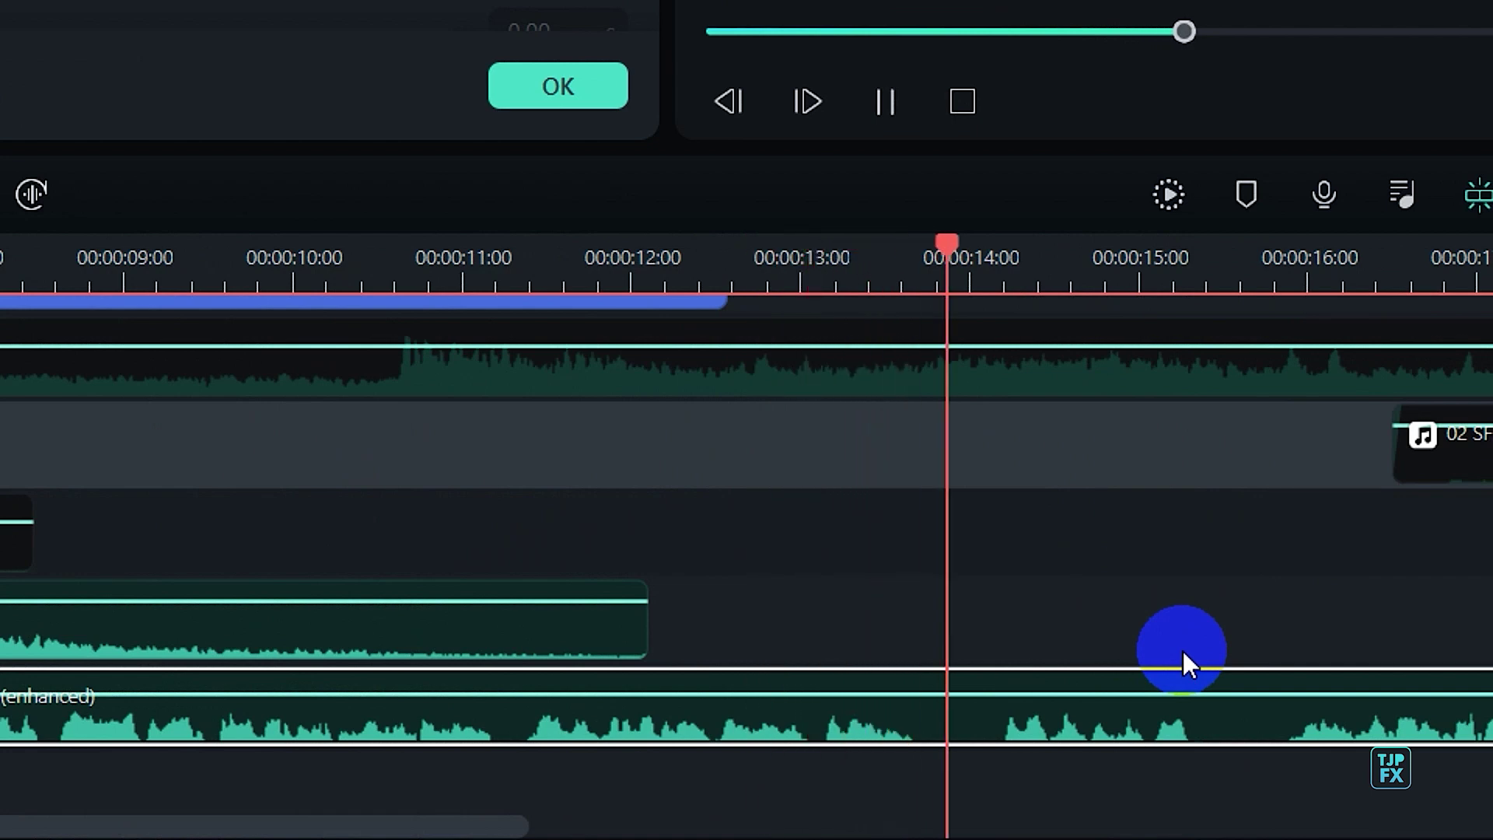
key(space)
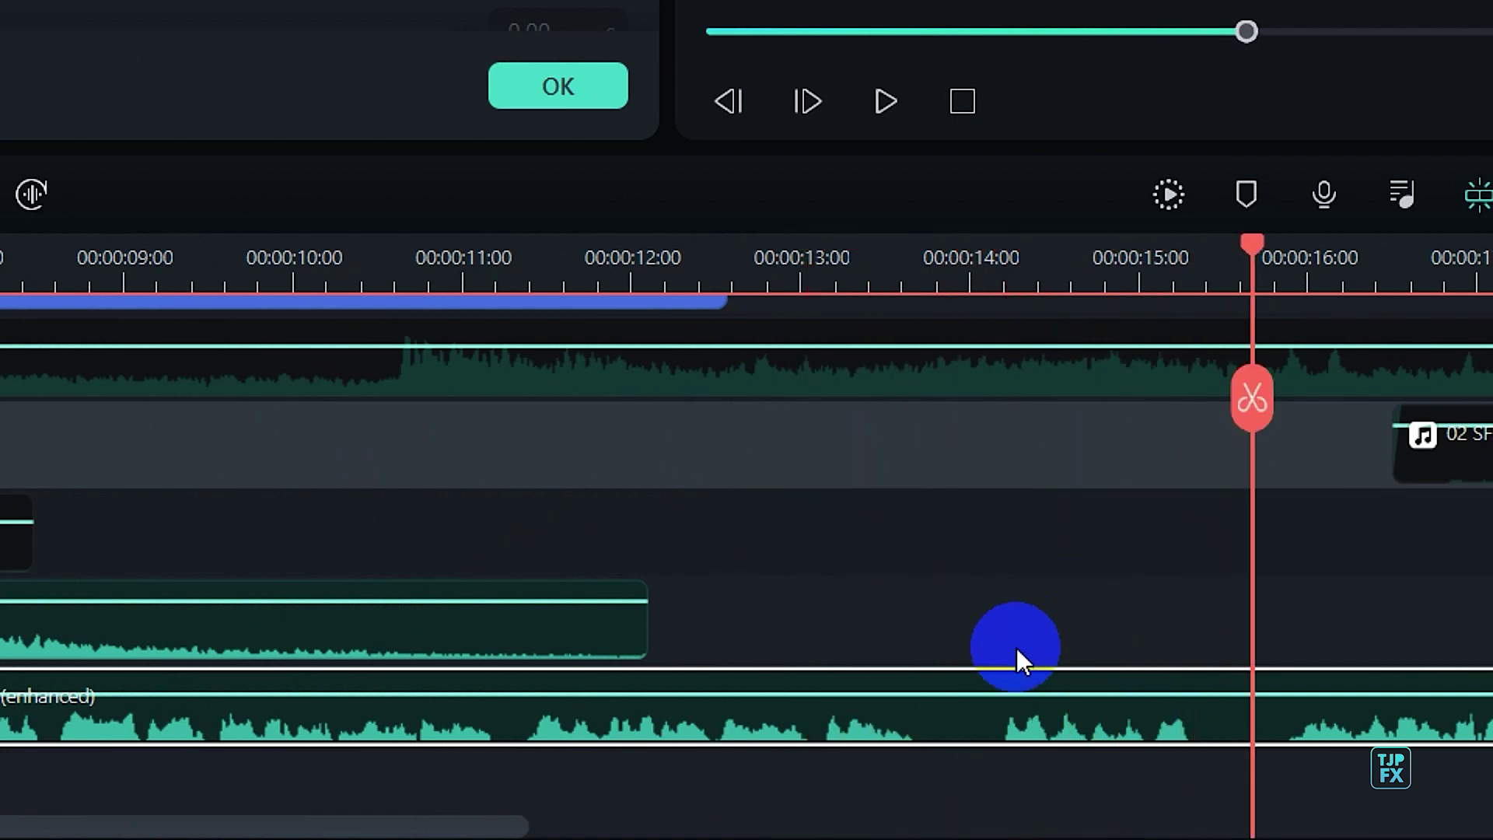
- Split the remaining voice-over between phrases from about 00:00:14:00, move its parts to start at about 00:00:17:08 and 00:00:21:10, and play them
click(971, 286)
scroll(1003, 629, right, 5)
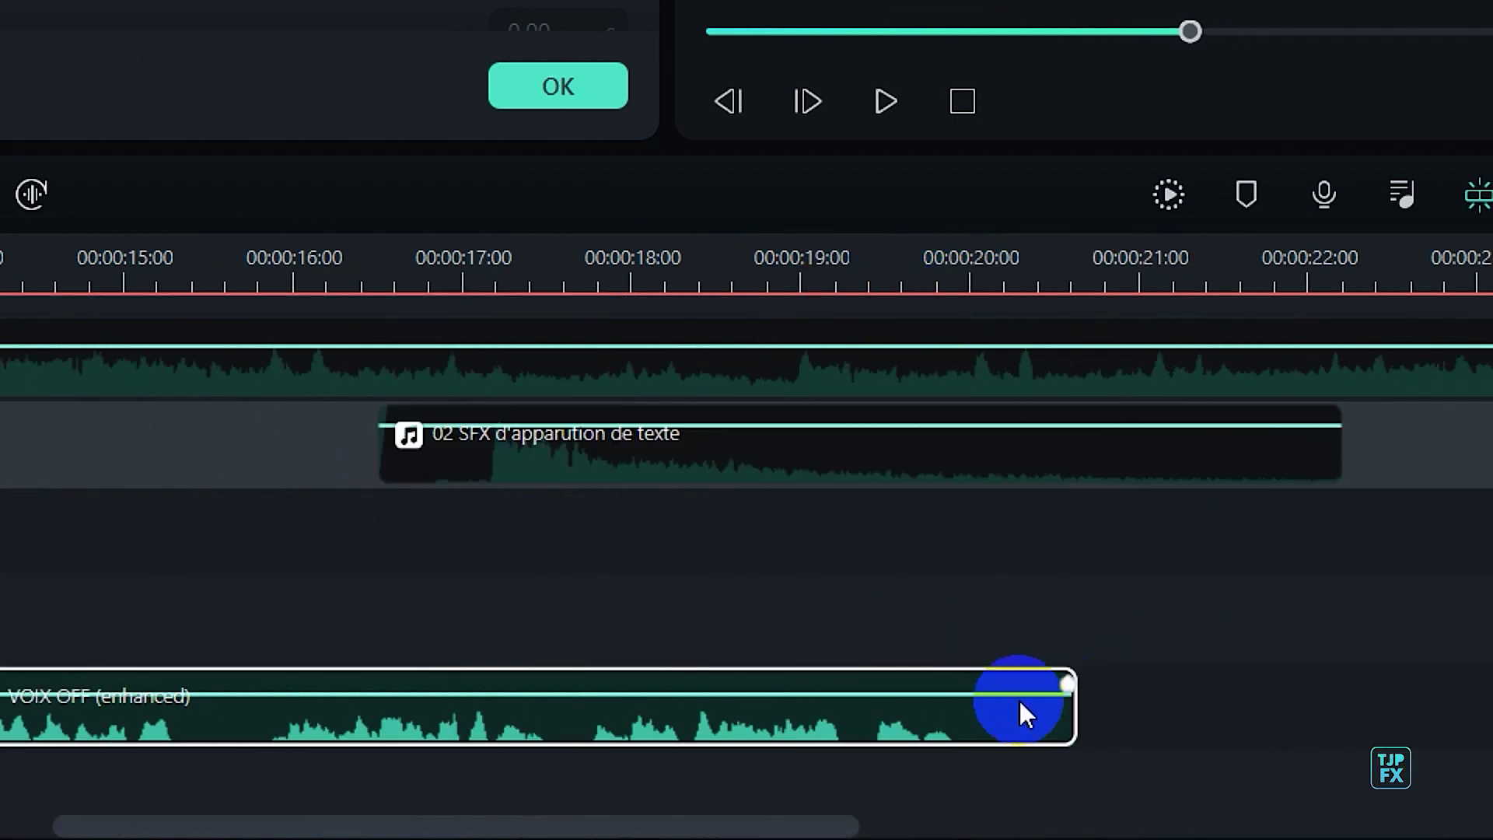
key(ctrl+b)
drag(271, 700, 384, 721)
drag(540, 721, 828, 585)
key(space)
click(1117, 633)
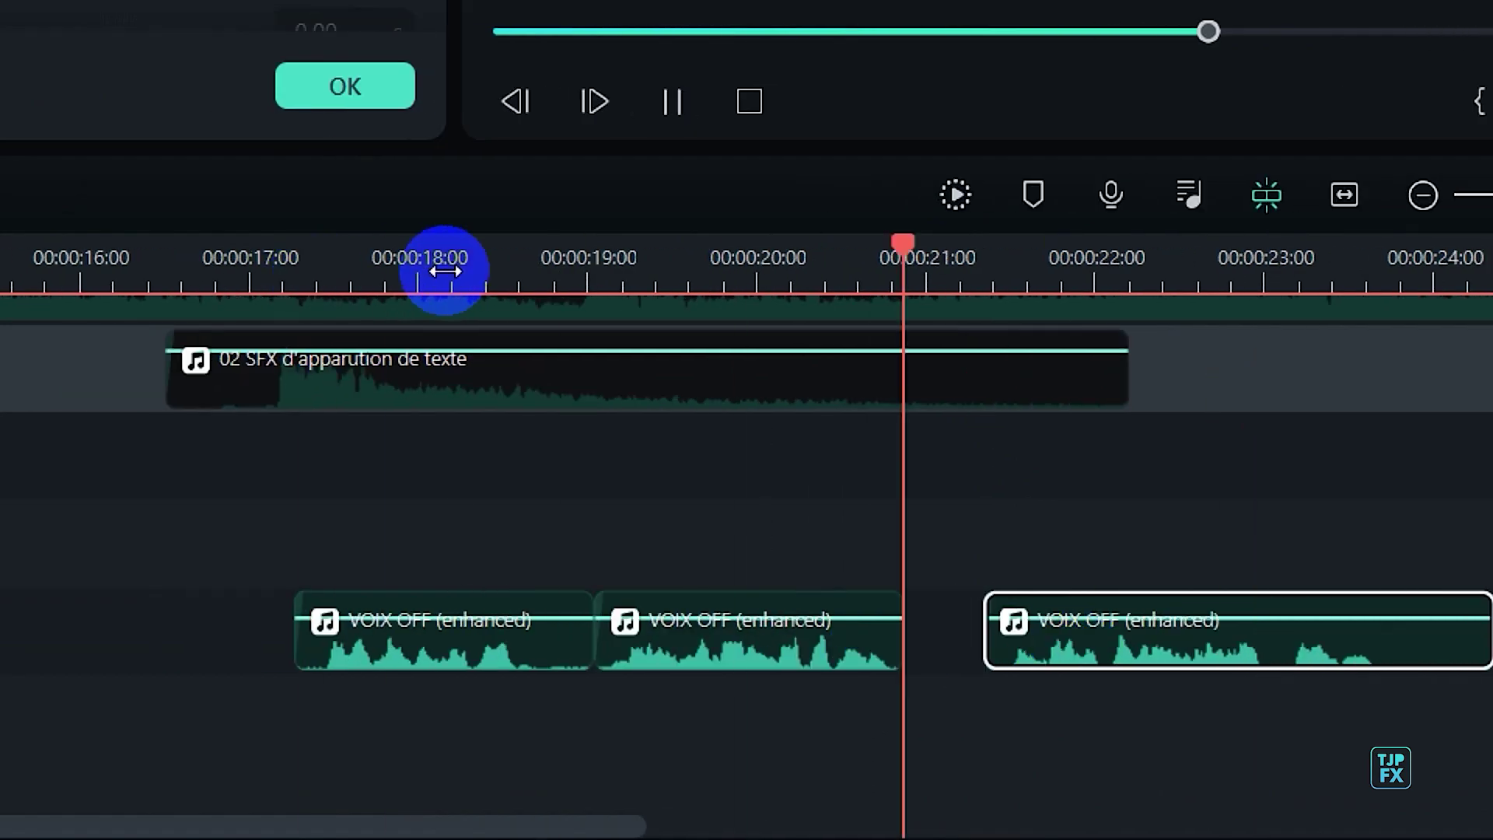
- Unmute audio tracks 1, 2 and 3 and play the whole intro from the beginning
click(840, 657)
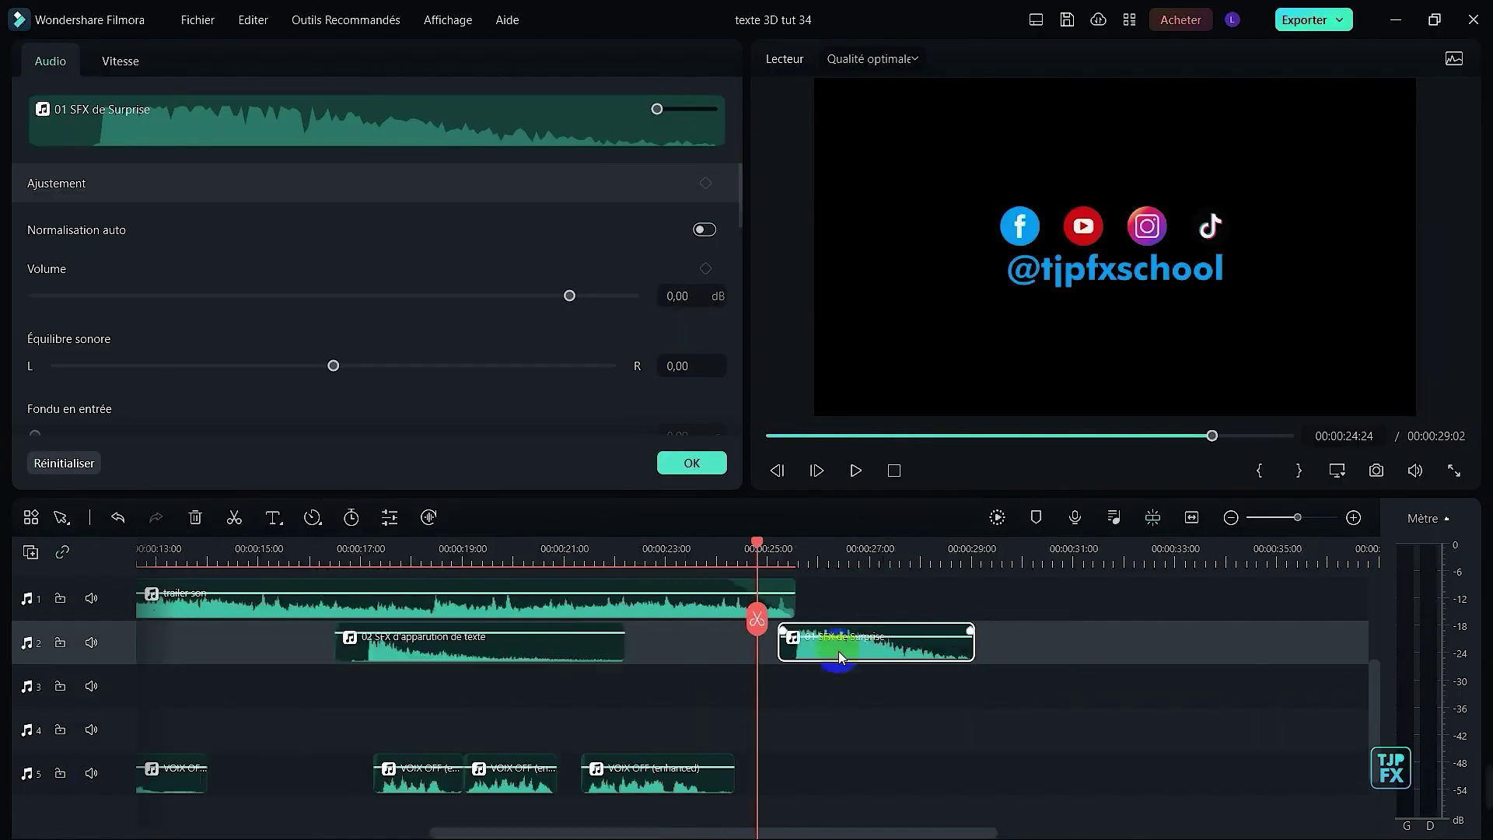
drag(121, 576, 121, 686)
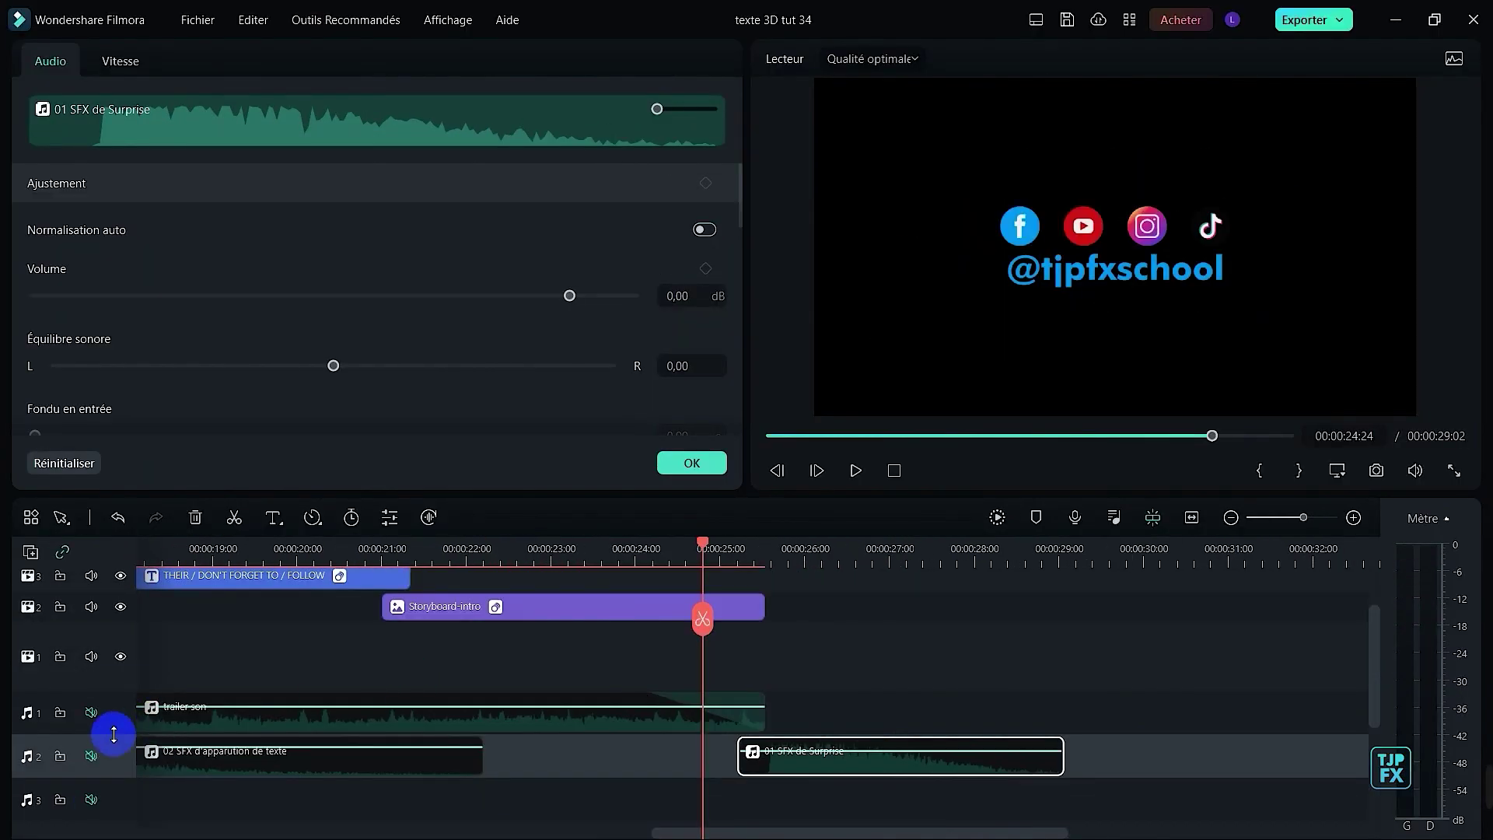
click(98, 715)
click(92, 758)
scroll(249, 733, down, 1)
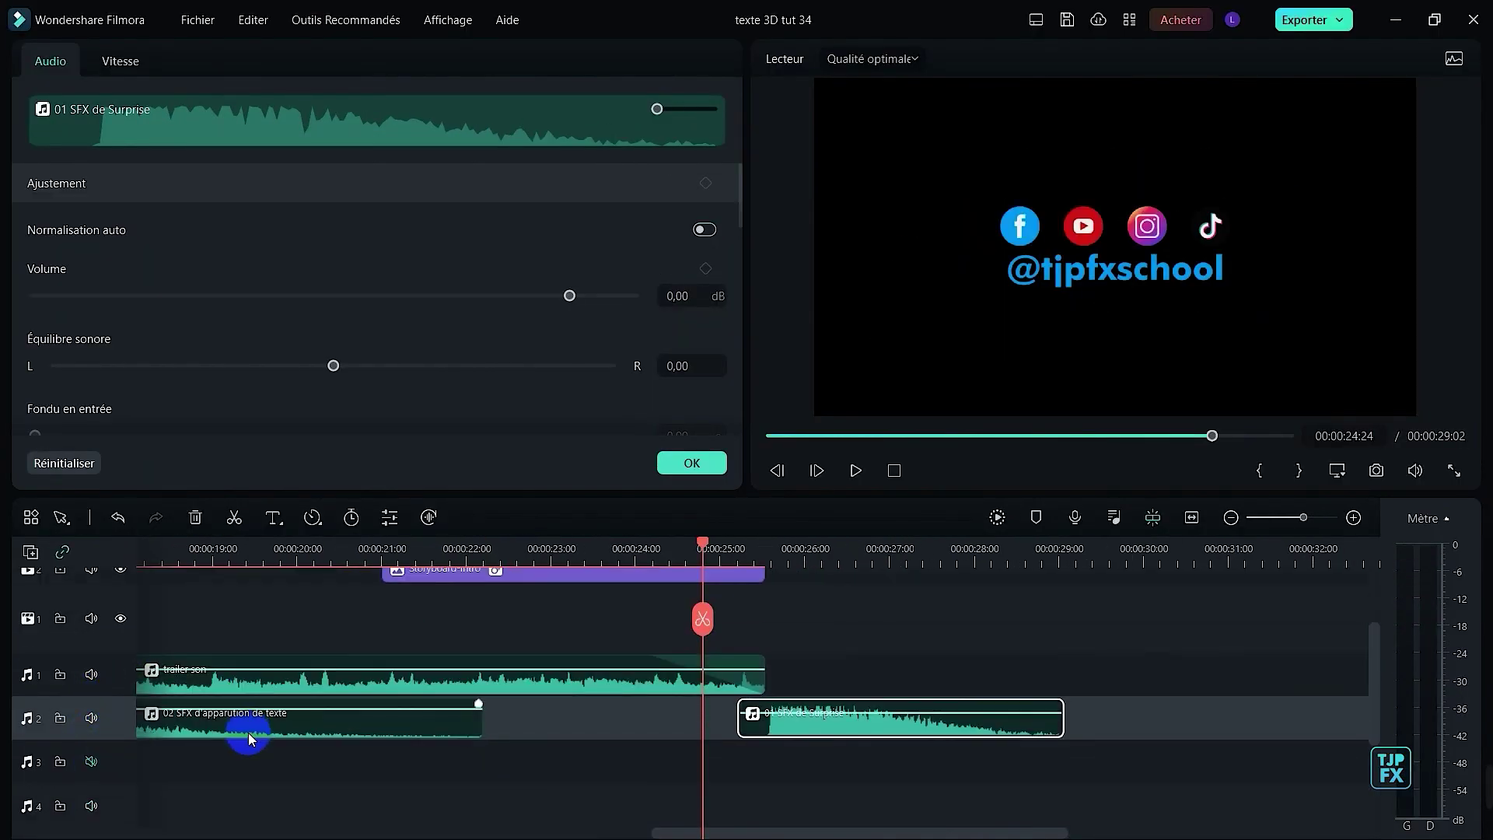
scroll(767, 615, down, 2)
scroll(833, 666, down, 4)
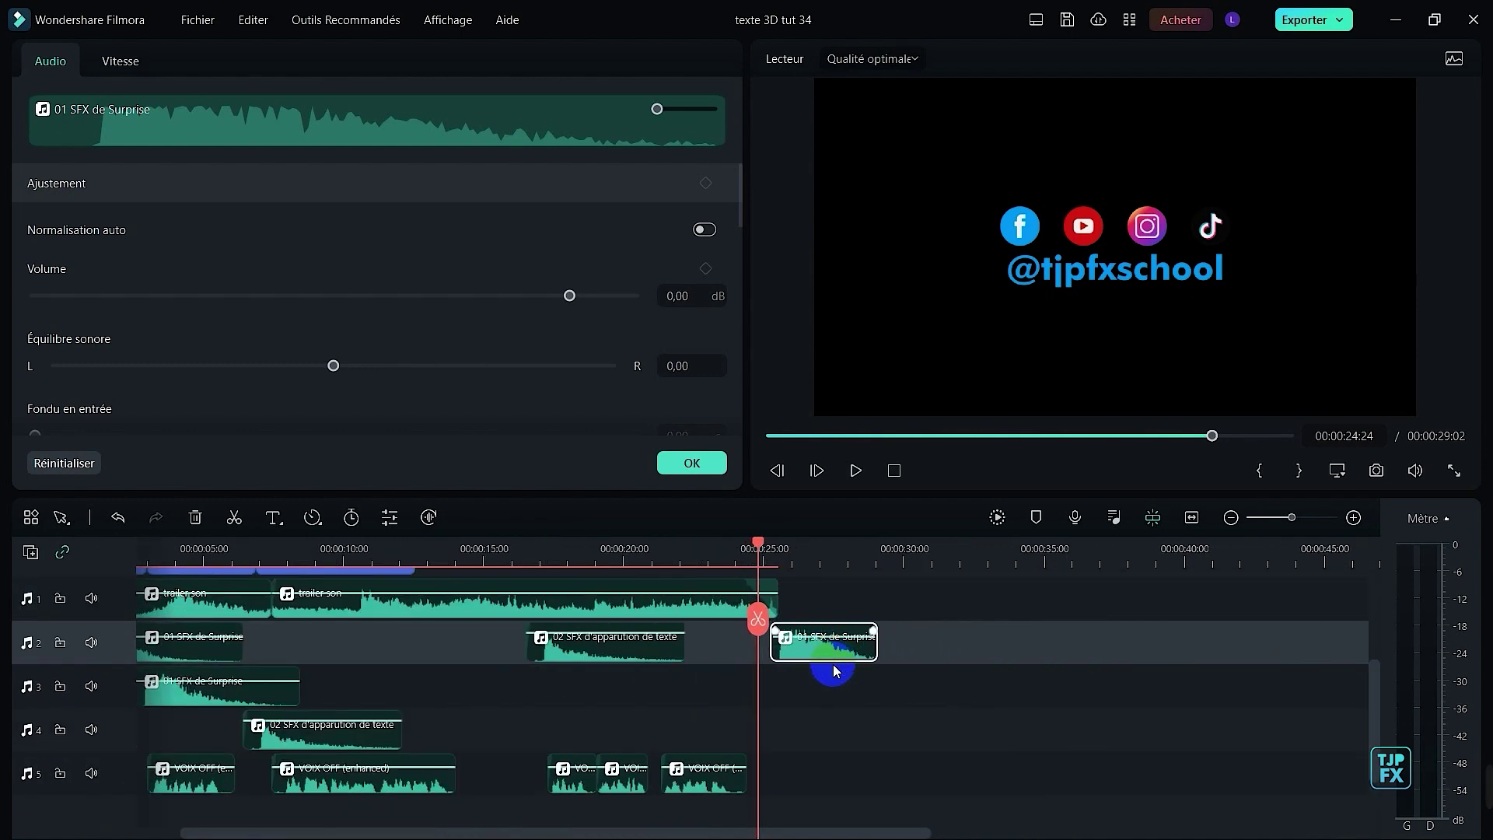
drag(486, 543, 312, 548)
key(Home)
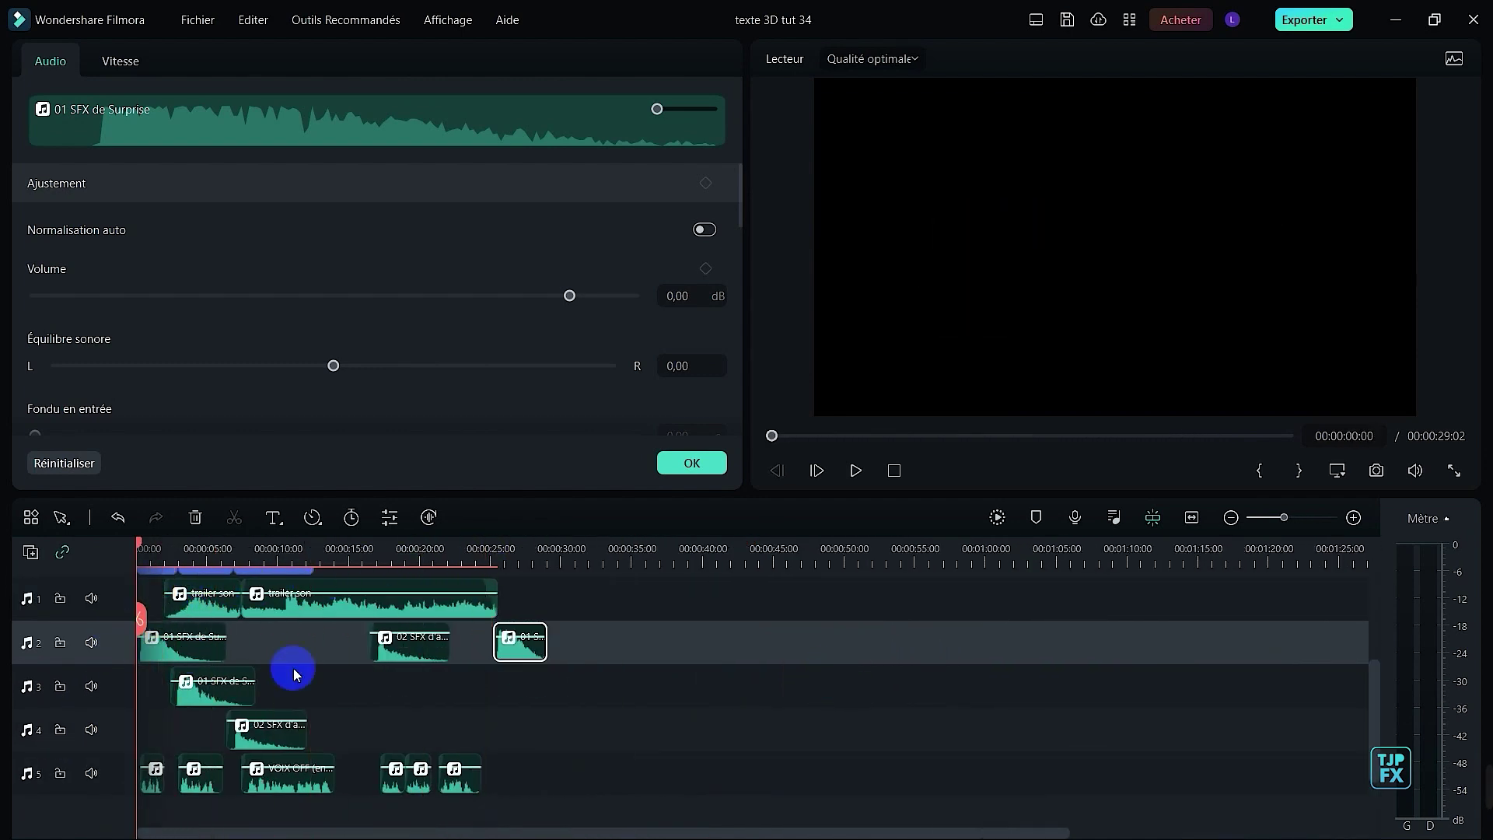
key(space)
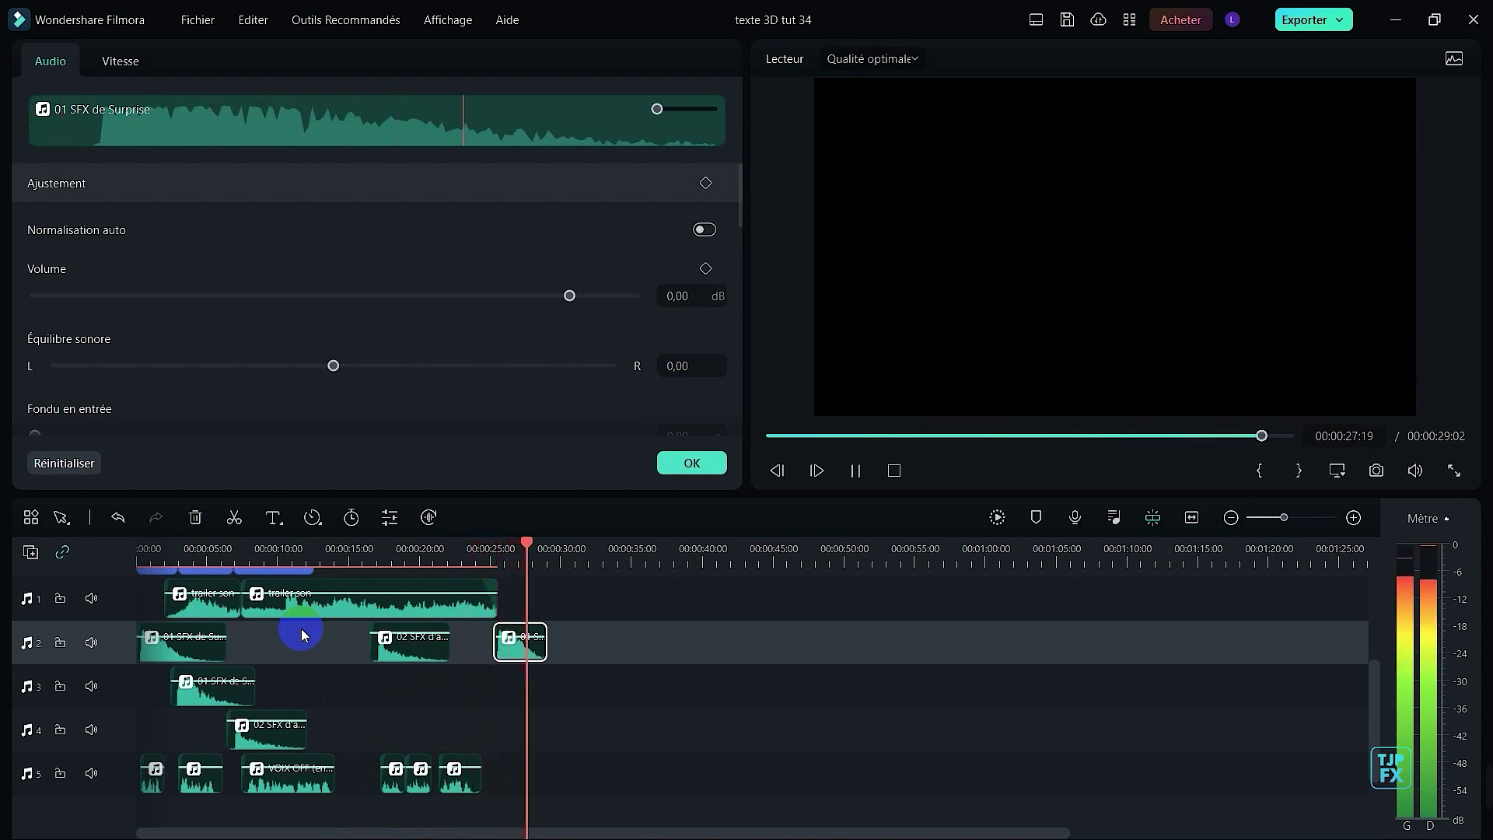
- Add a basic title on video track 1 at 00:00:27:12 and set its text to "Thank you for watching"
click(524, 545)
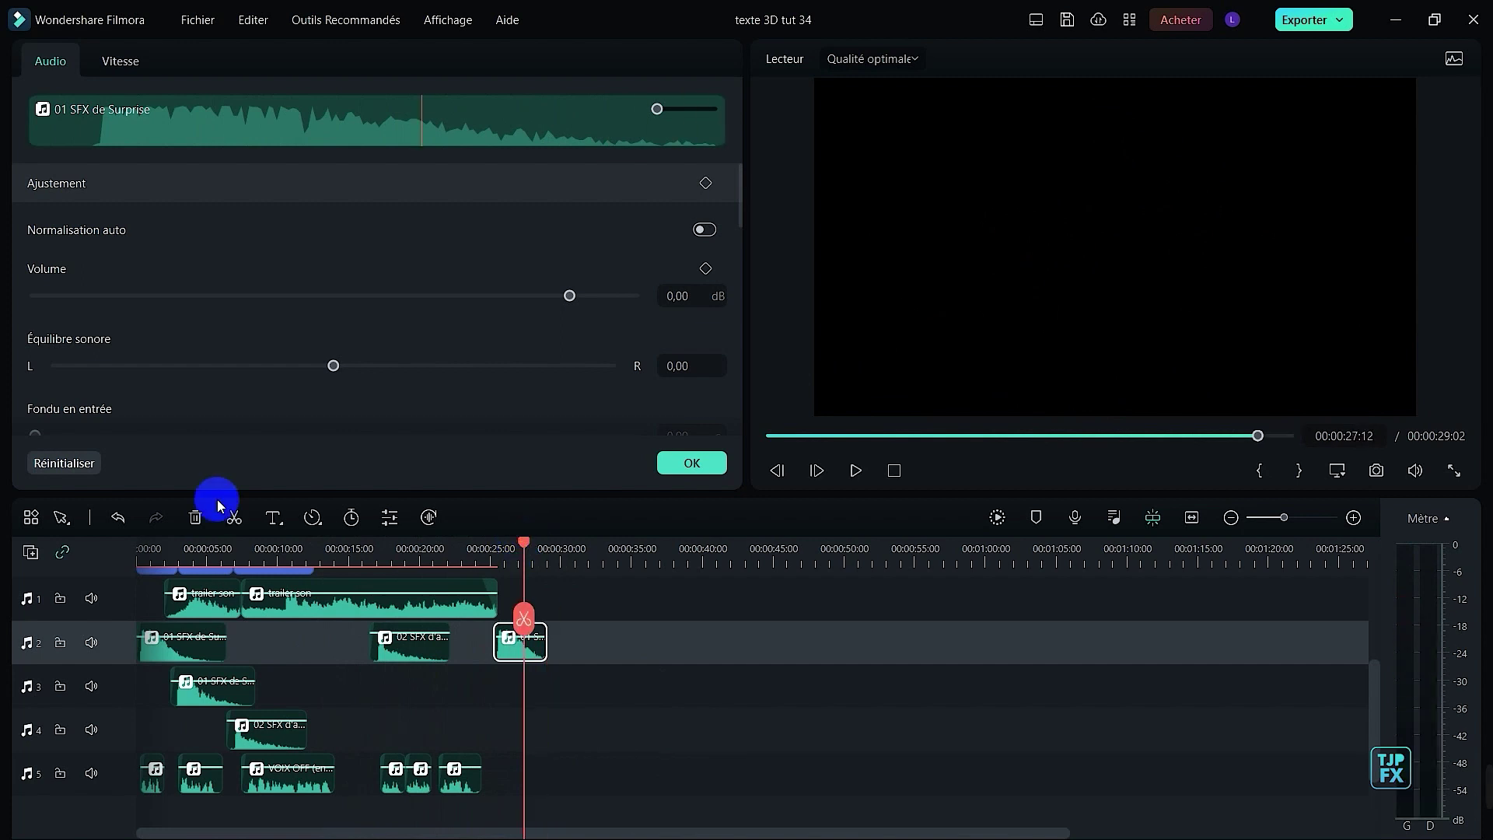
click(273, 517)
click(332, 560)
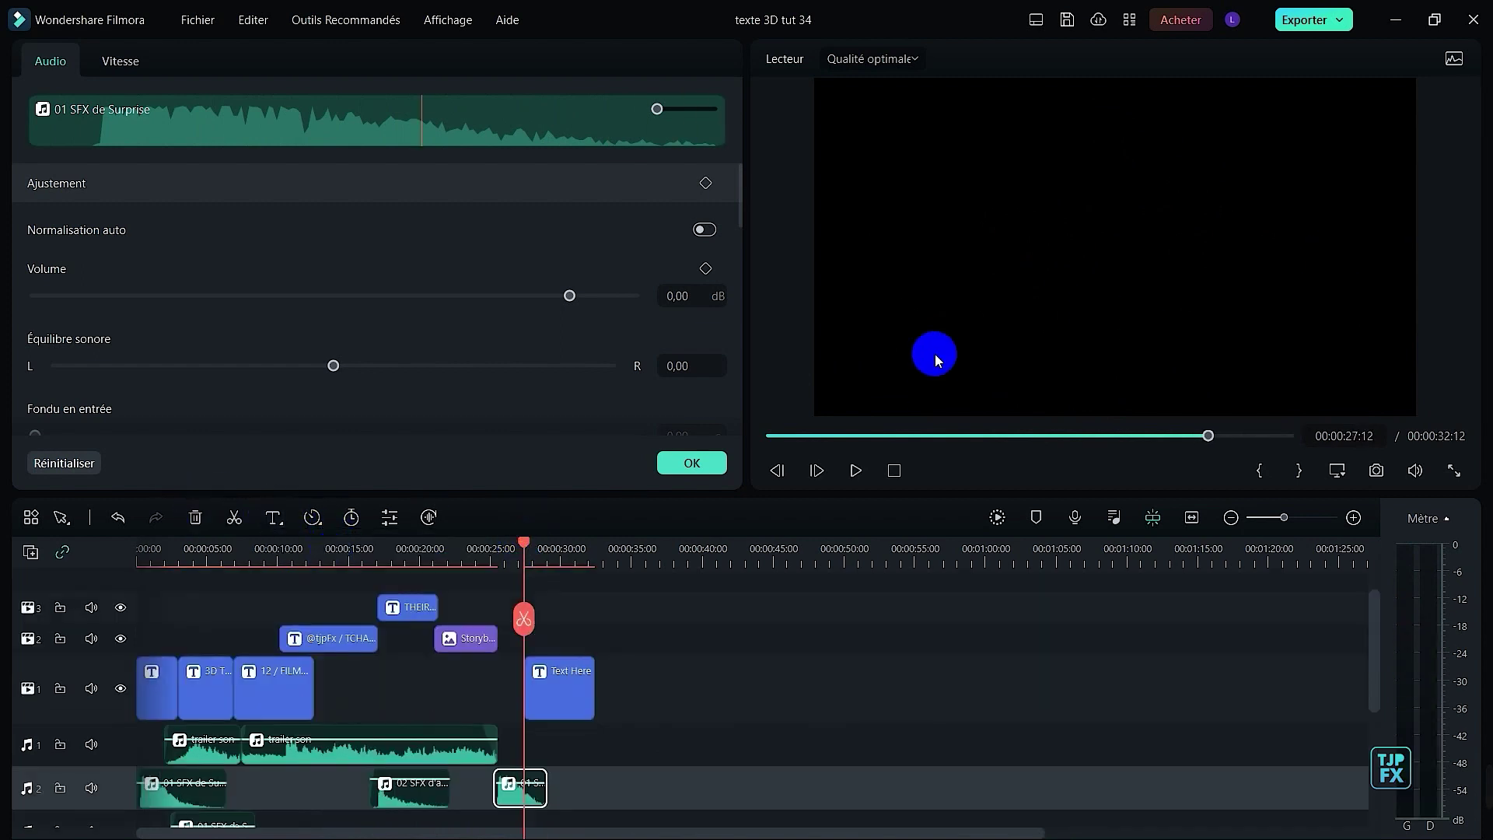
click(558, 547)
click(1150, 371)
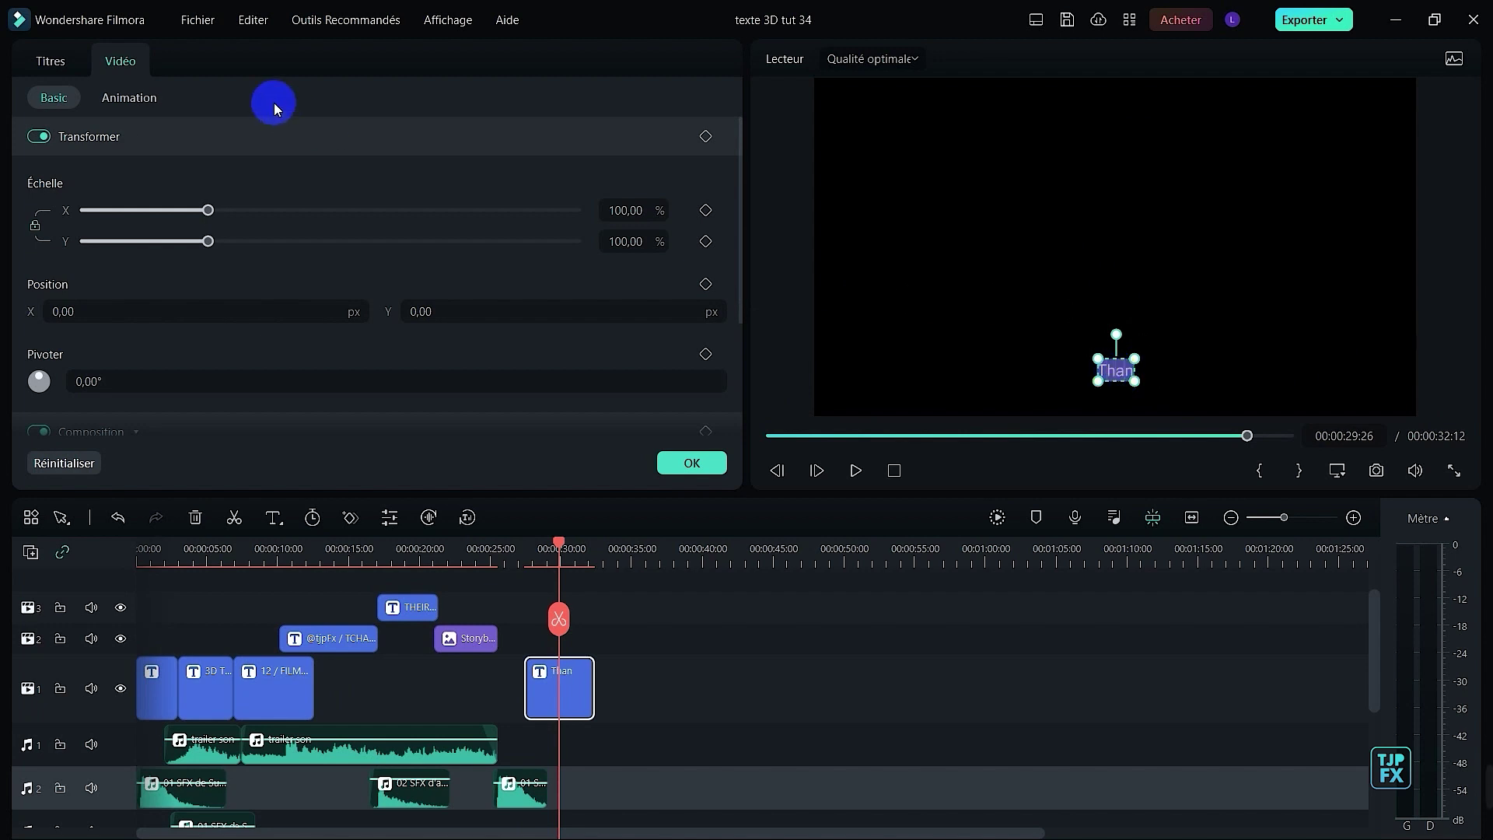
click(59, 61)
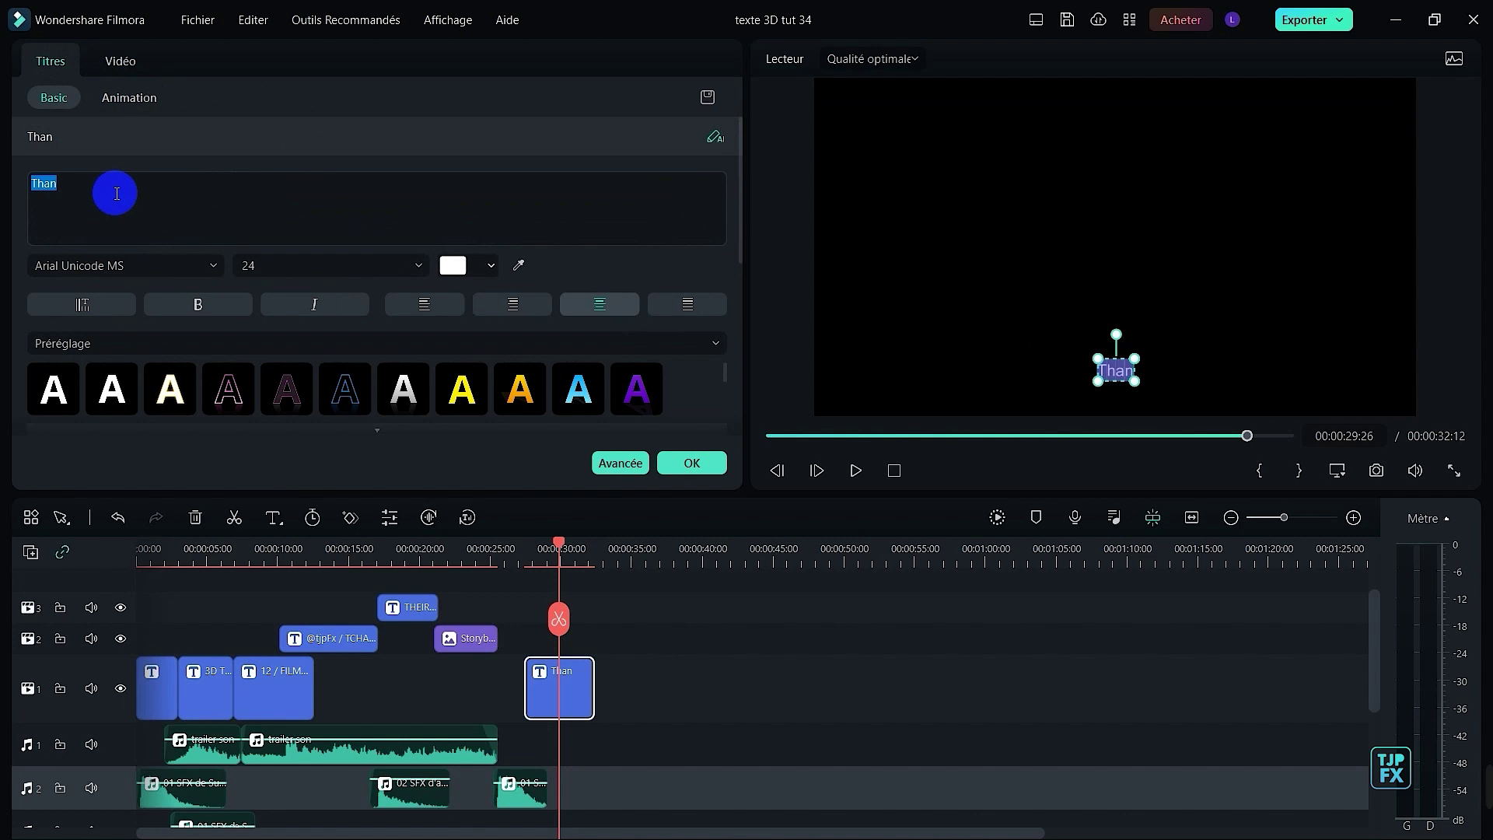
text(Thank you for watching)
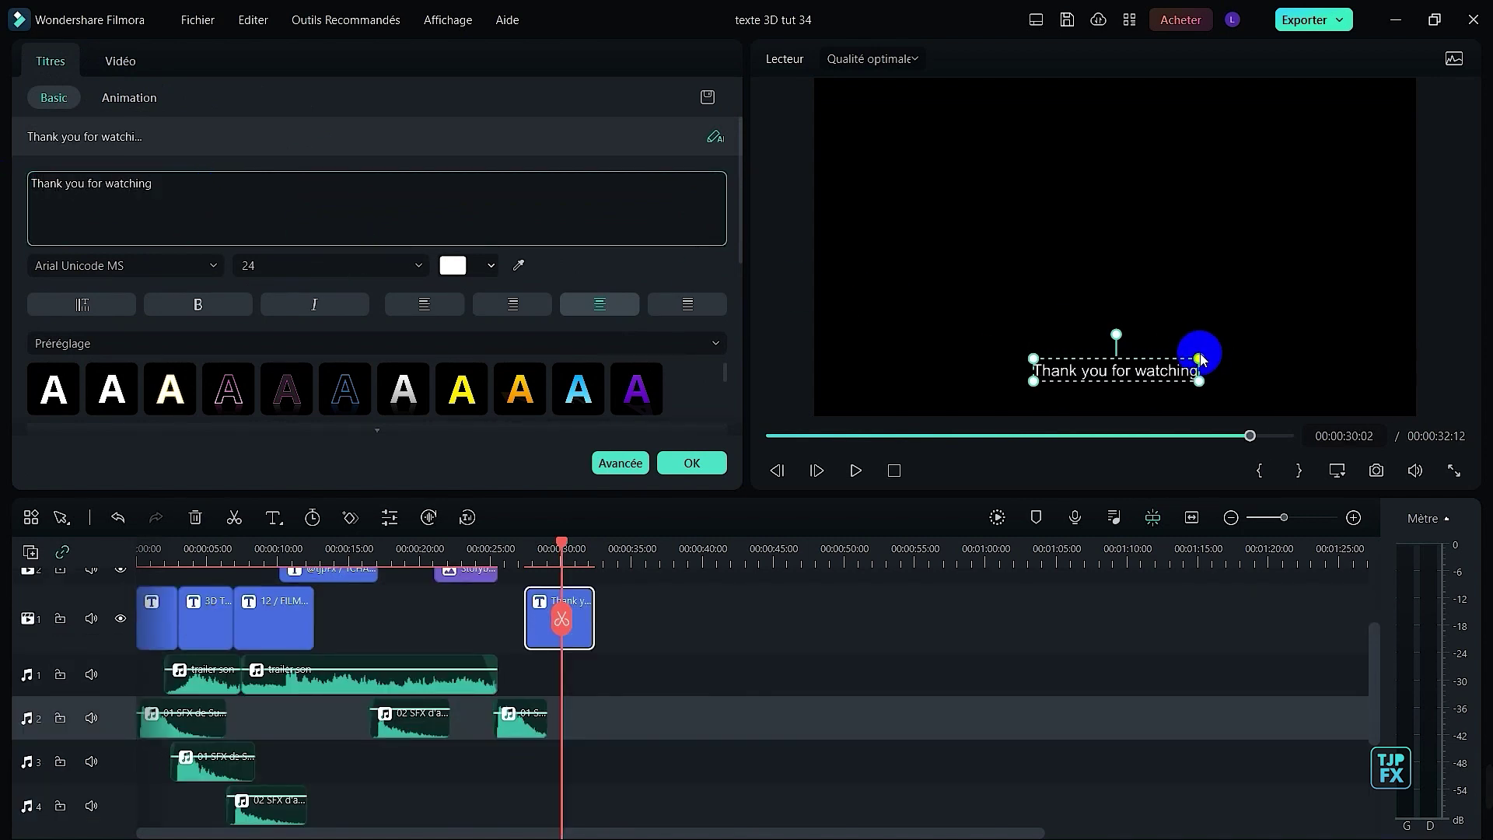
- Enlarge the closing title to size 28, colour it yellow and center it in the frame with advanced text editing
drag(1200, 358, 1212, 351)
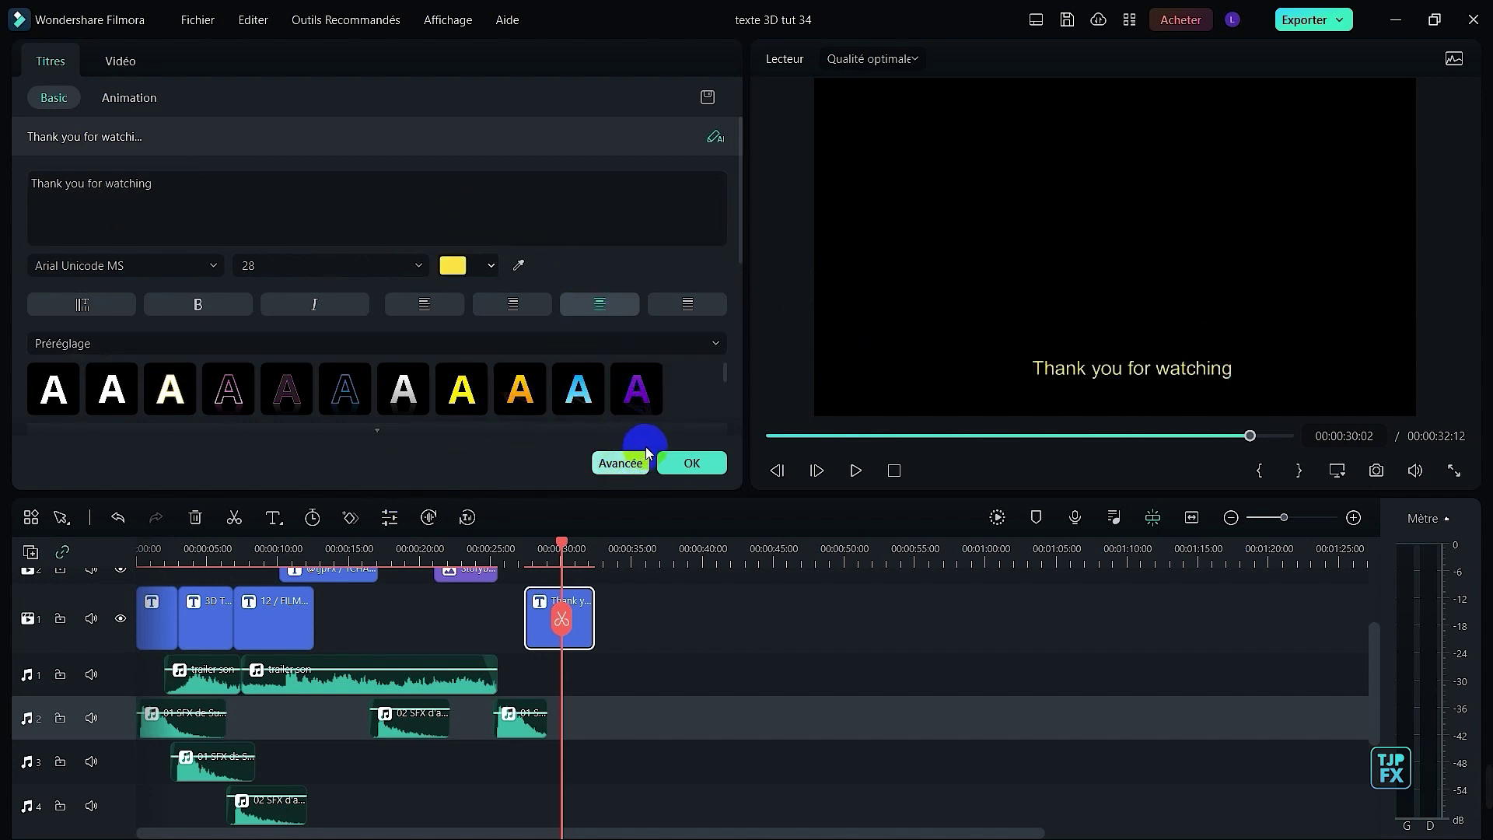
click(624, 461)
click(1011, 327)
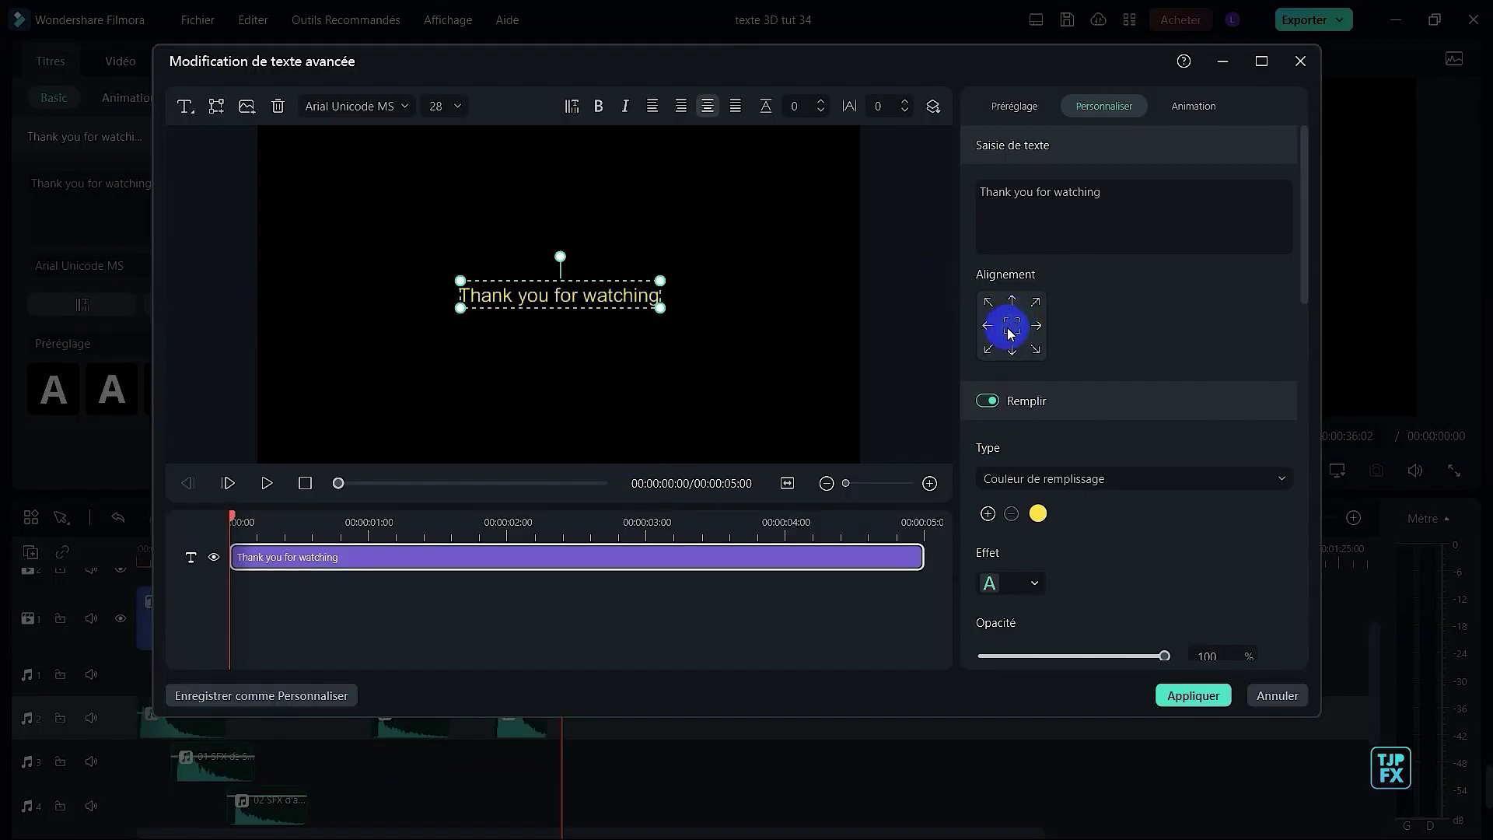
- Set the closing title's font to Bebas Kai, reduce it to size 24, recenter it and apply the advanced text changes
click(389, 106)
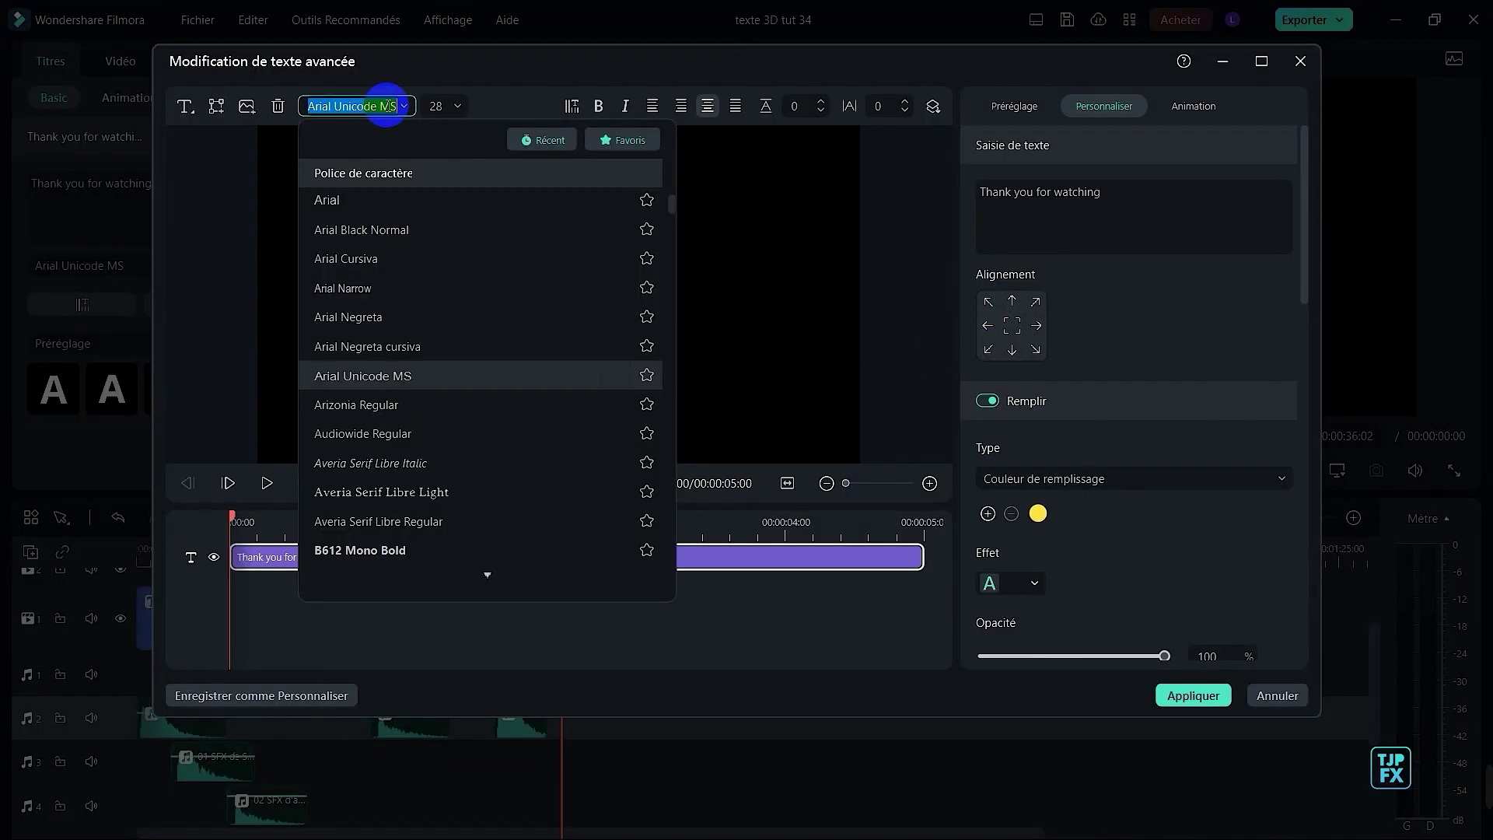
text(beb)
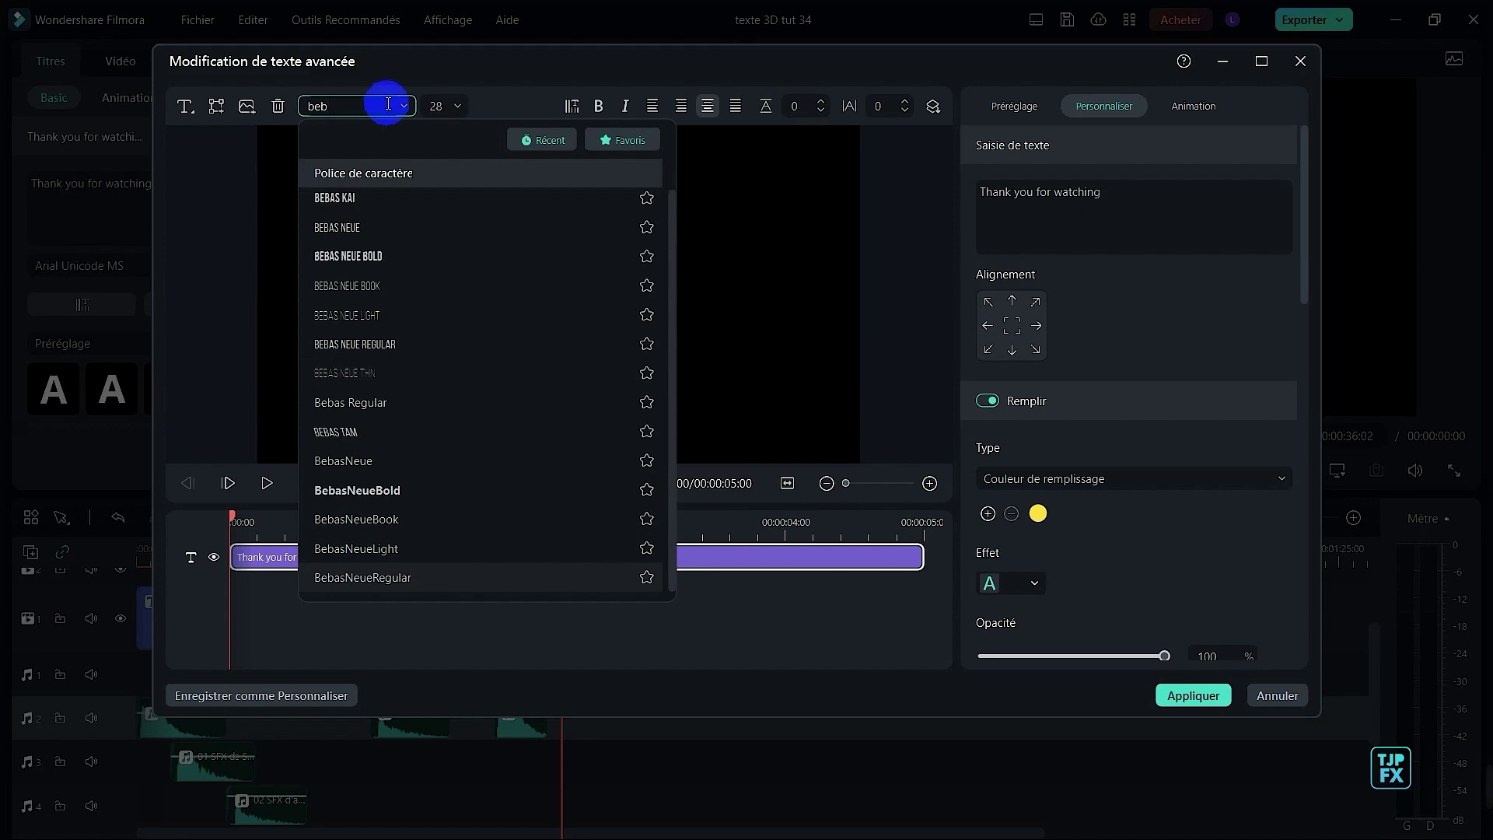
click(390, 193)
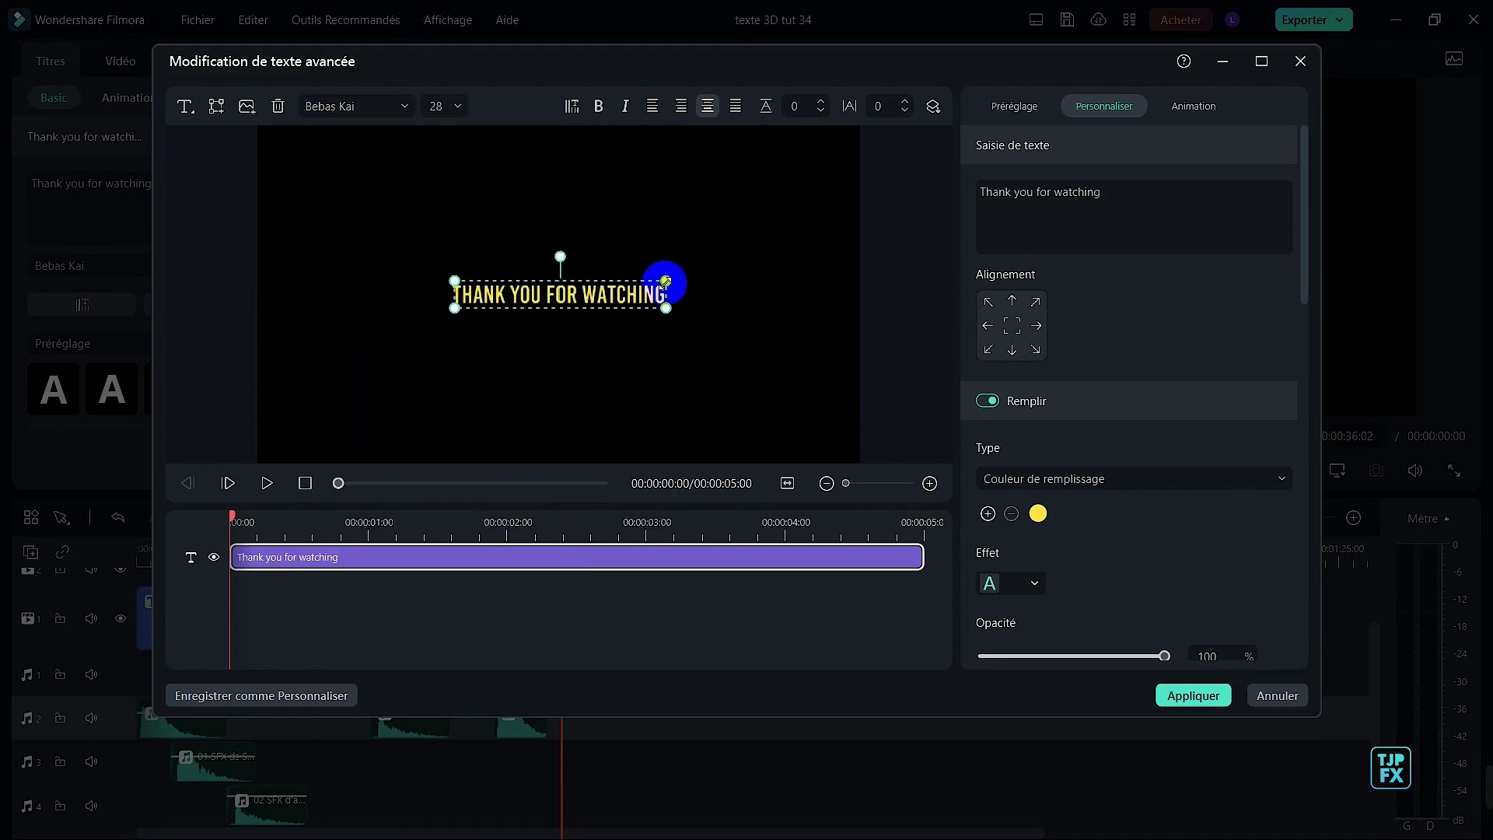
drag(665, 281, 636, 293)
click(1014, 332)
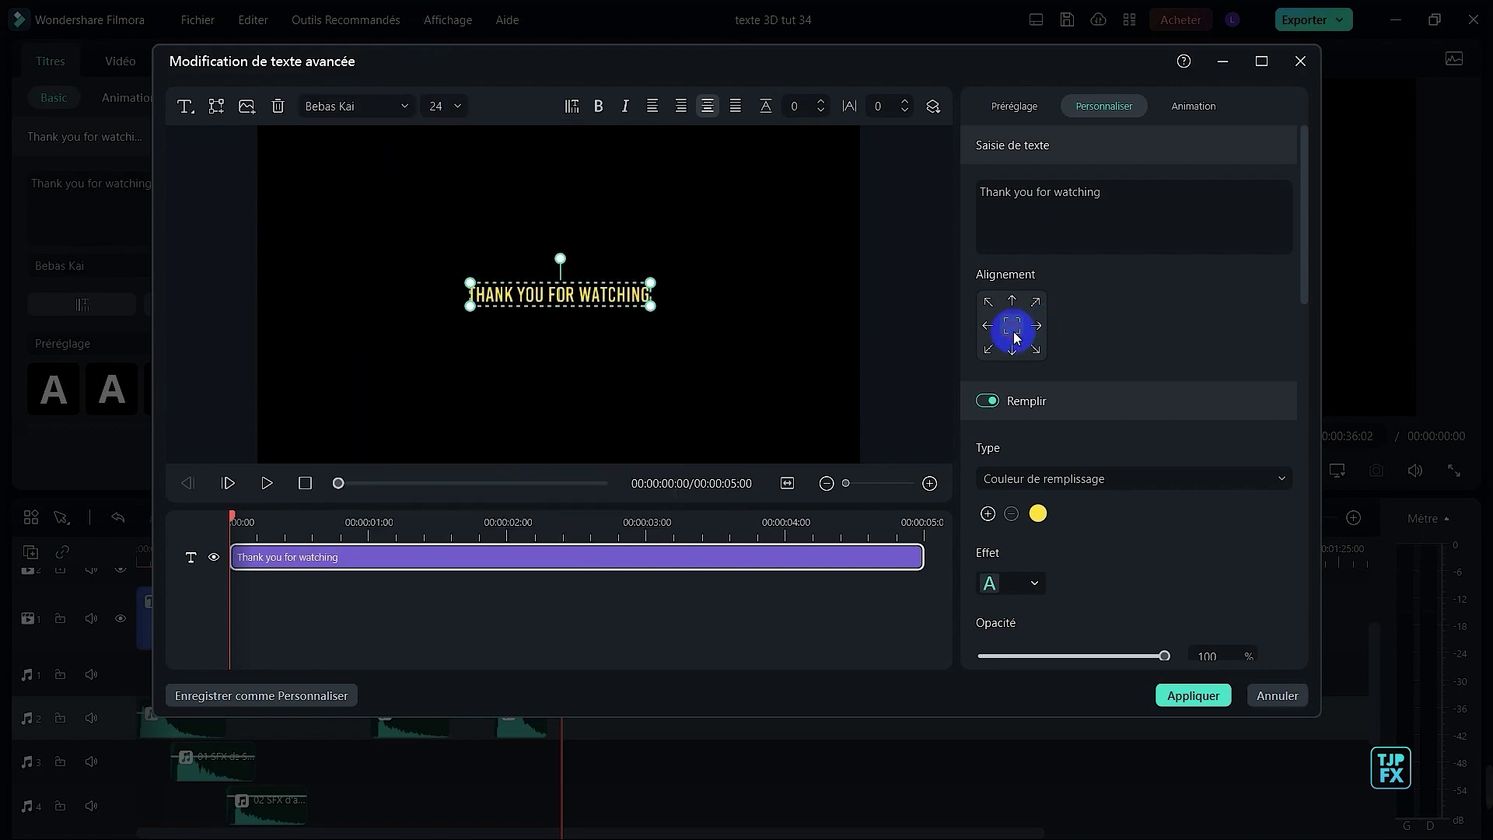
click(1219, 705)
- Move the "Thank you for watching" title earlier to start at 00:00:26:00, checking its timing by playback
click(519, 552)
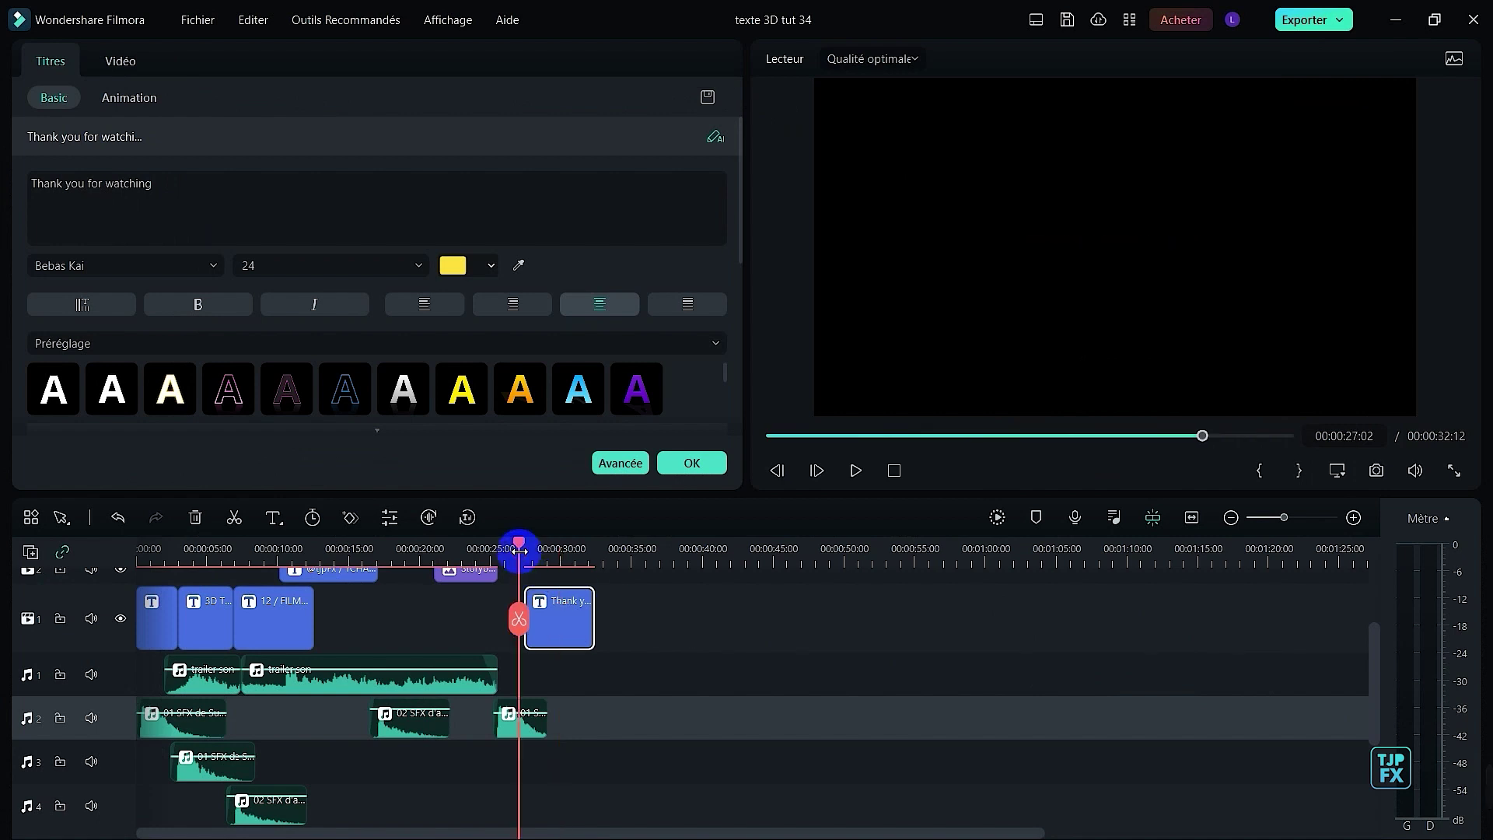
key(space)
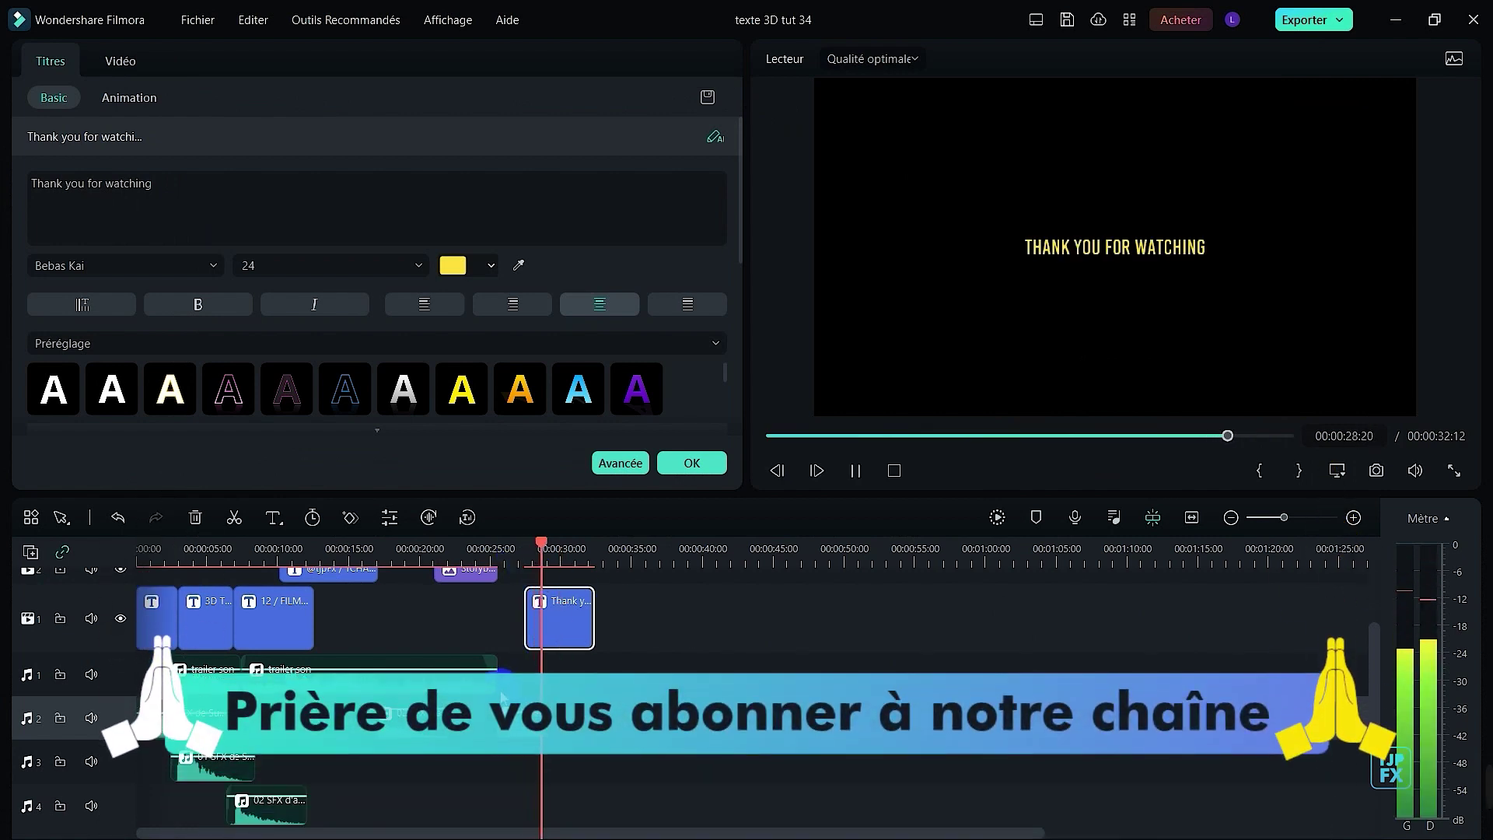
scroll(749, 574, up, 2)
scroll(749, 574, up, 1)
click(614, 548)
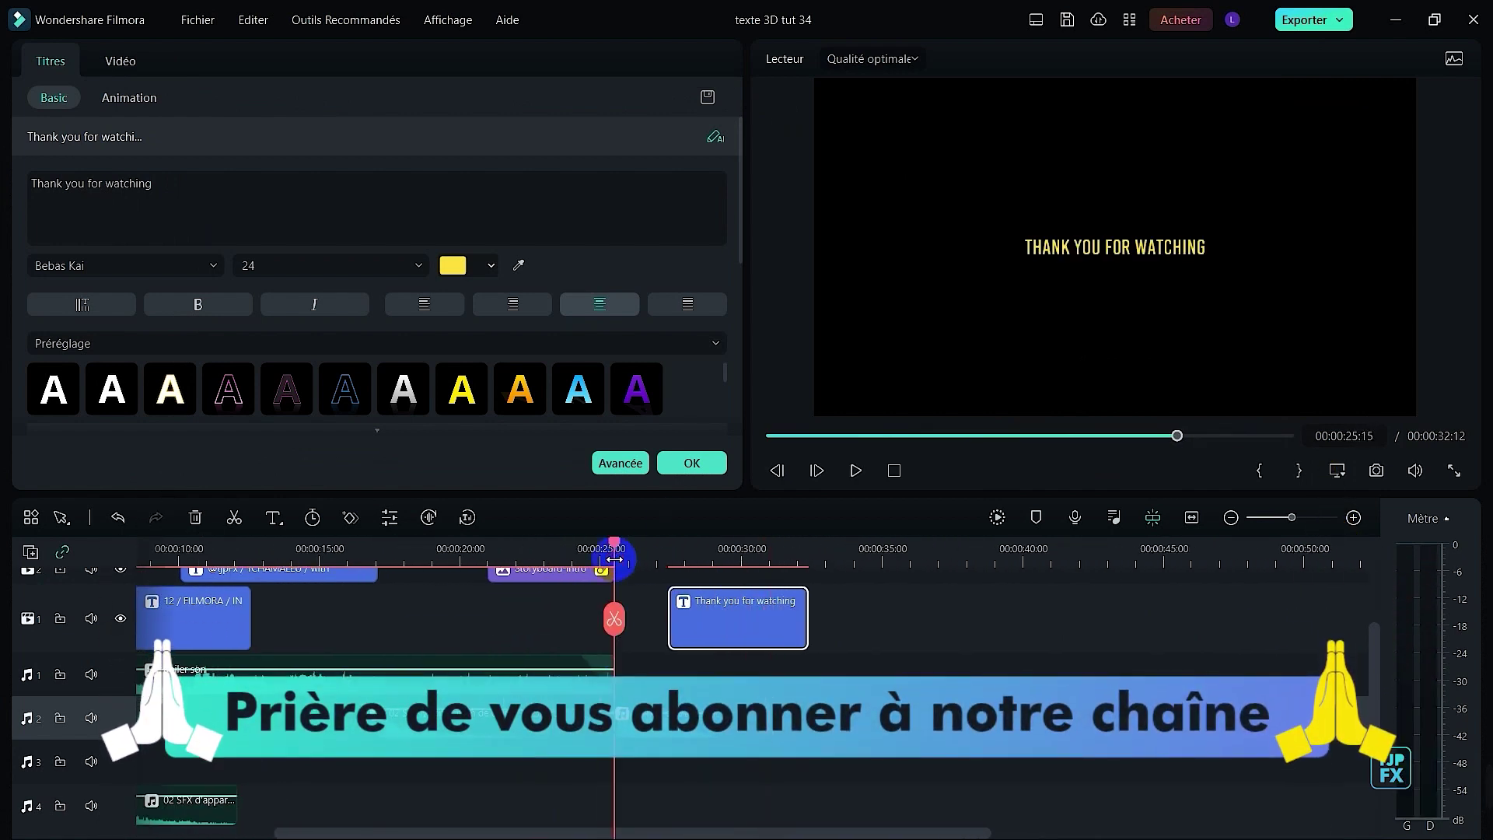
scroll(641, 617, up, 2)
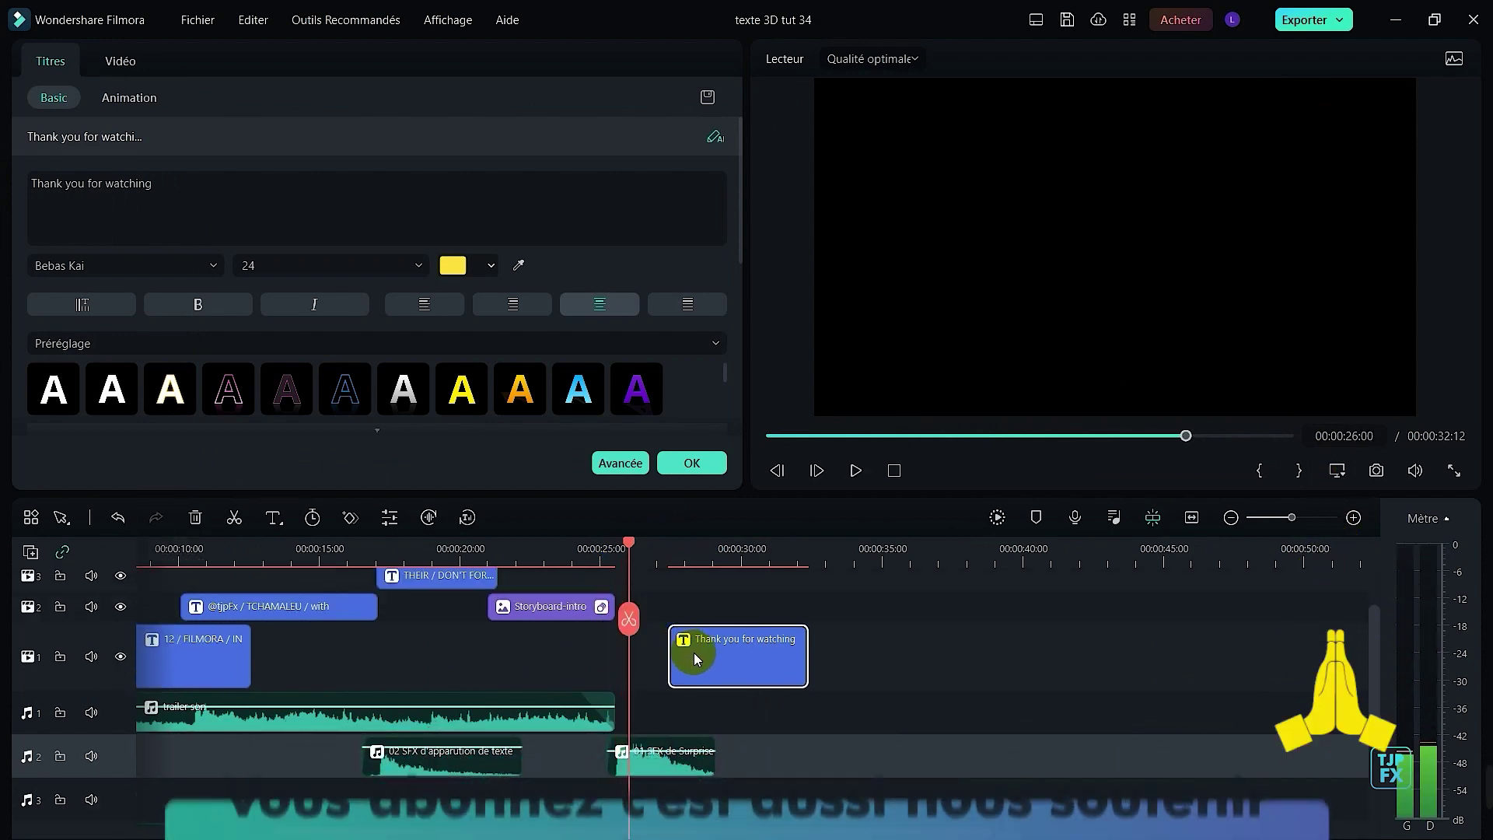
drag(694, 652, 655, 652)
drag(622, 548, 599, 557)
key(space)
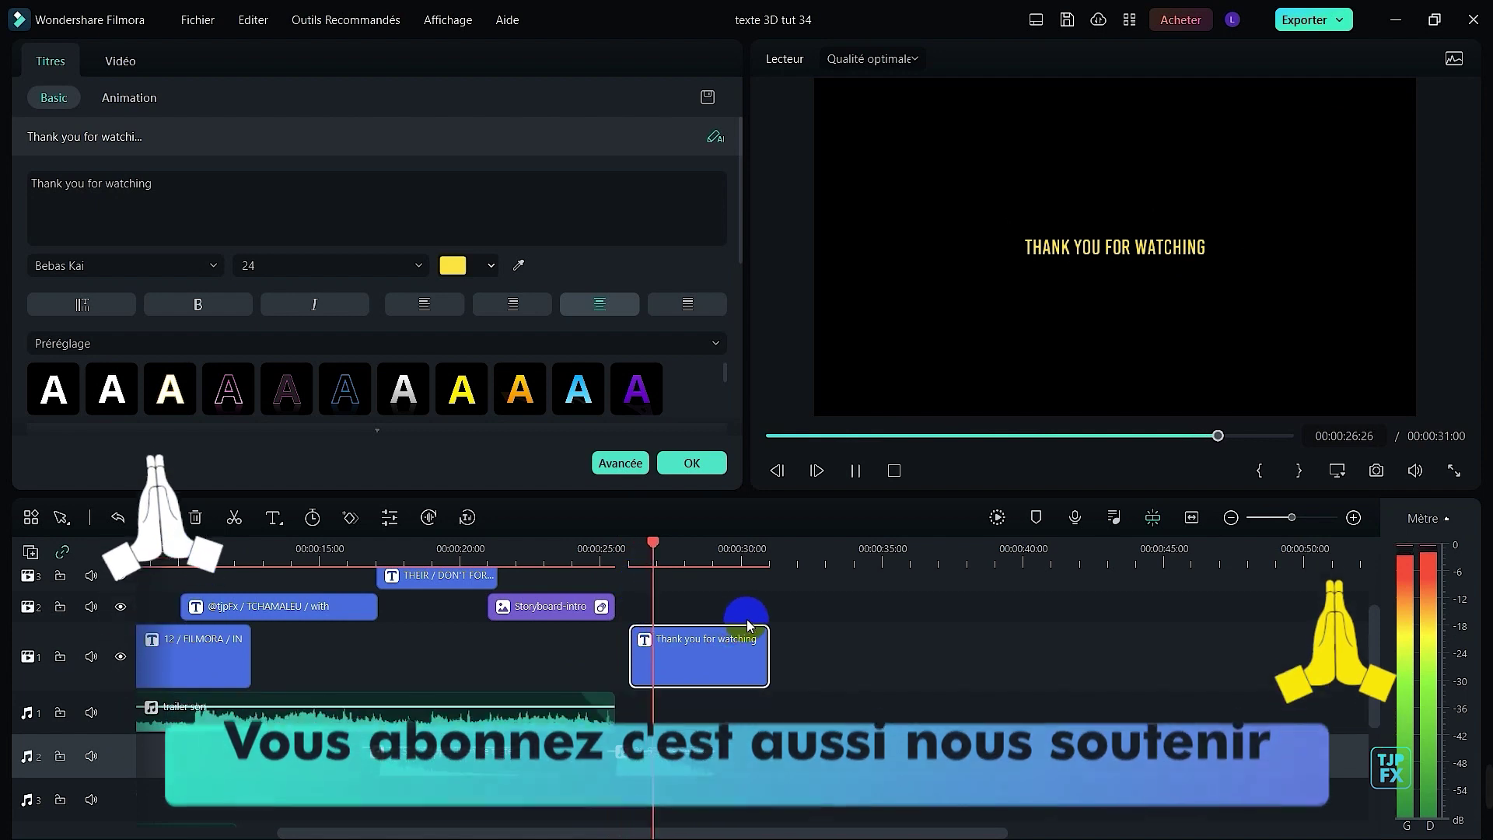
key(space)
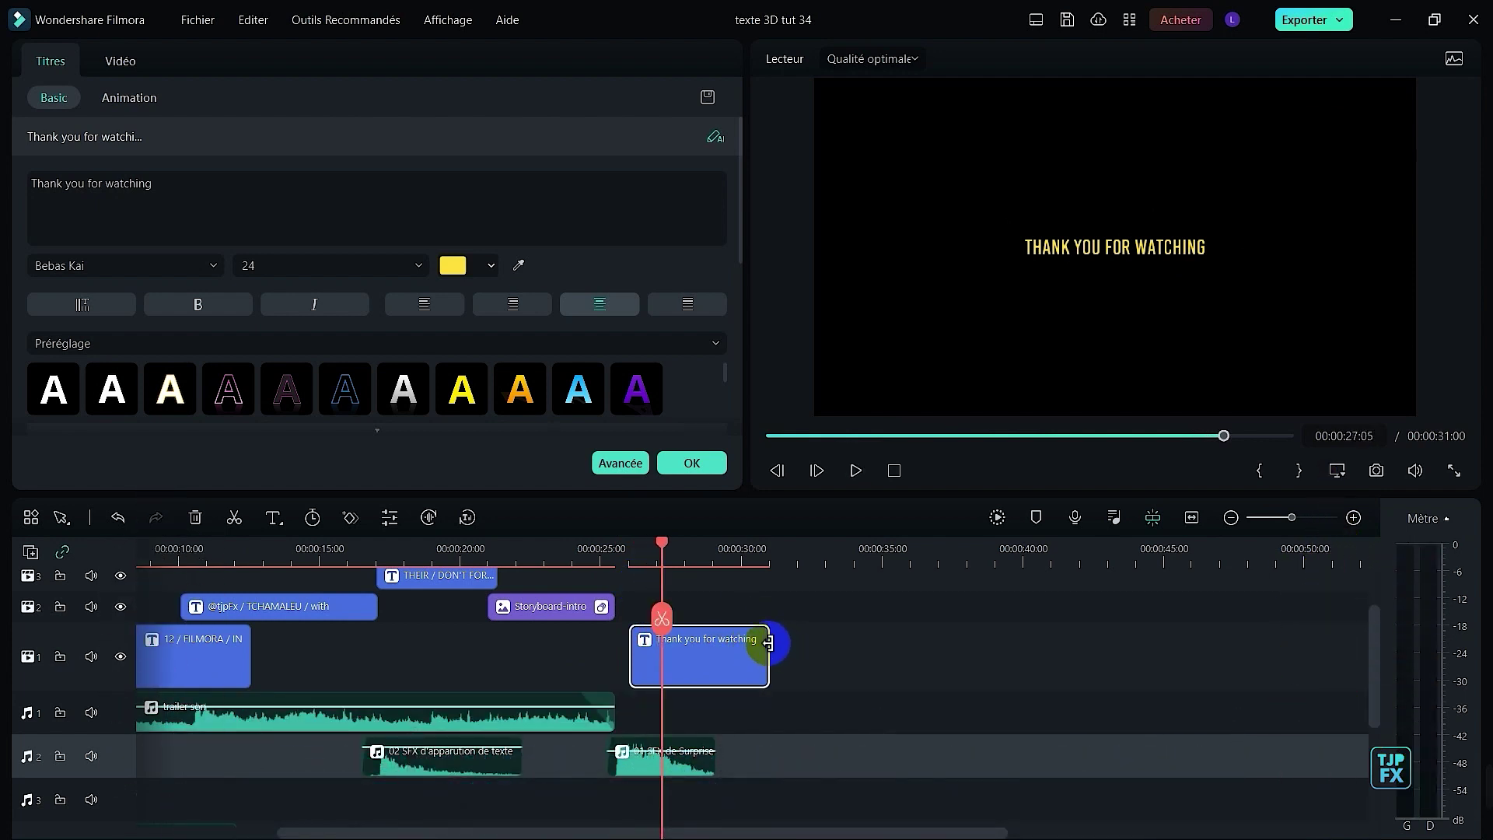
- Trim the closing title's end to match the last 01 SFX de Surprise clip at 00:00:29:02 and save the project
drag(768, 643, 718, 663)
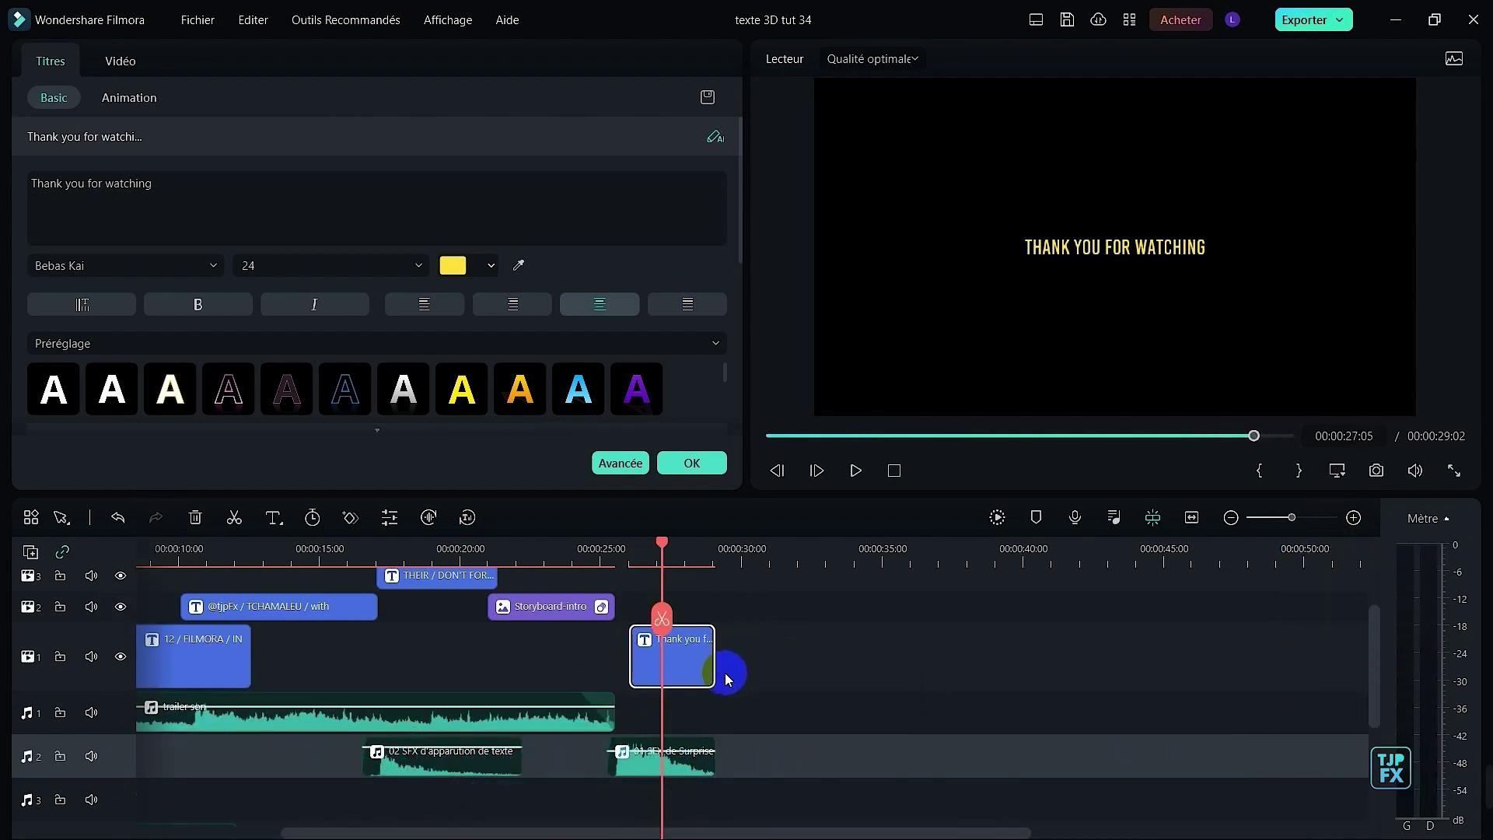
click(893, 470)
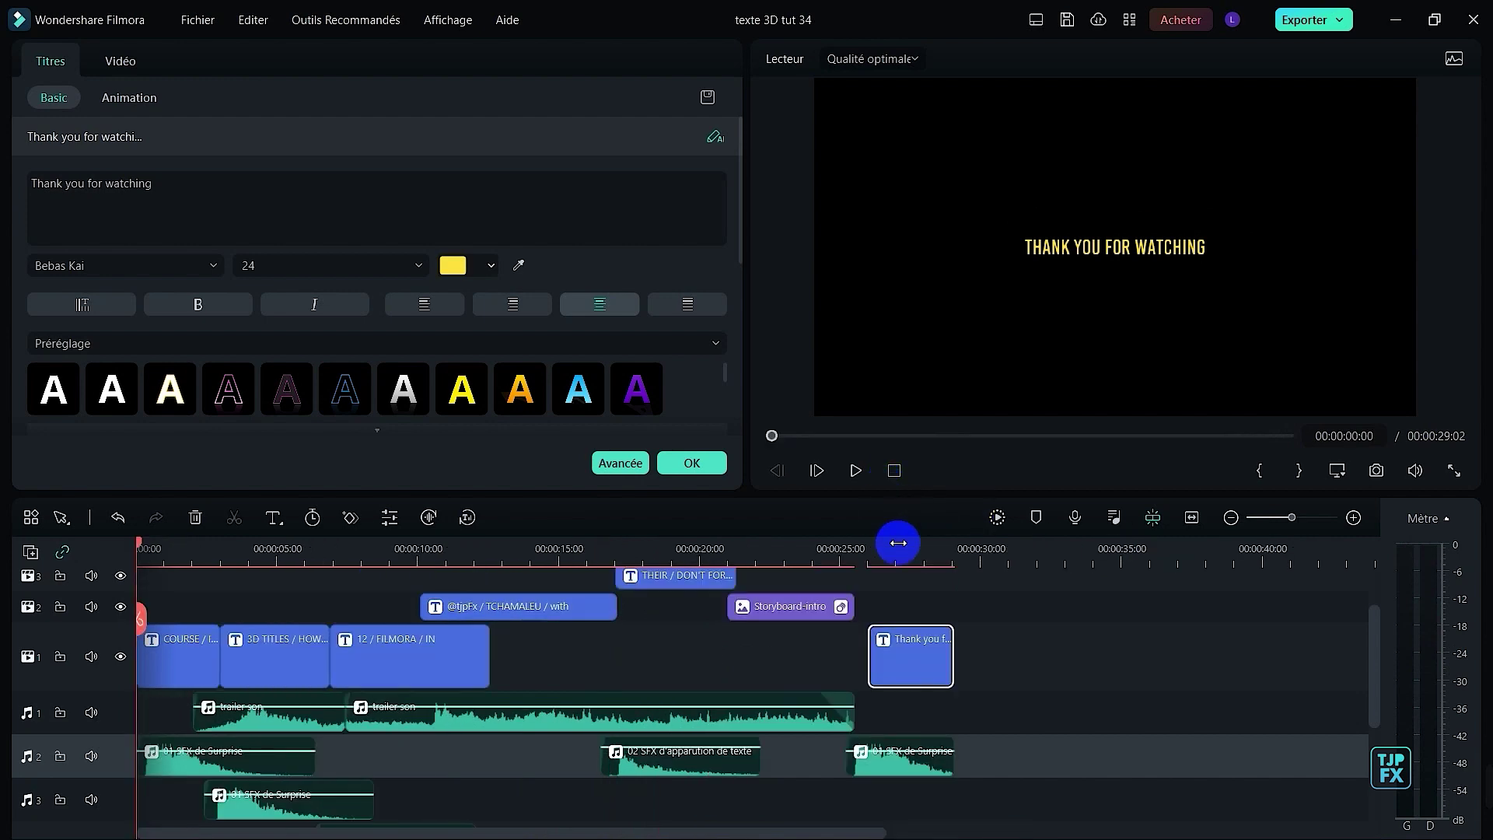
key(ctrl+s)
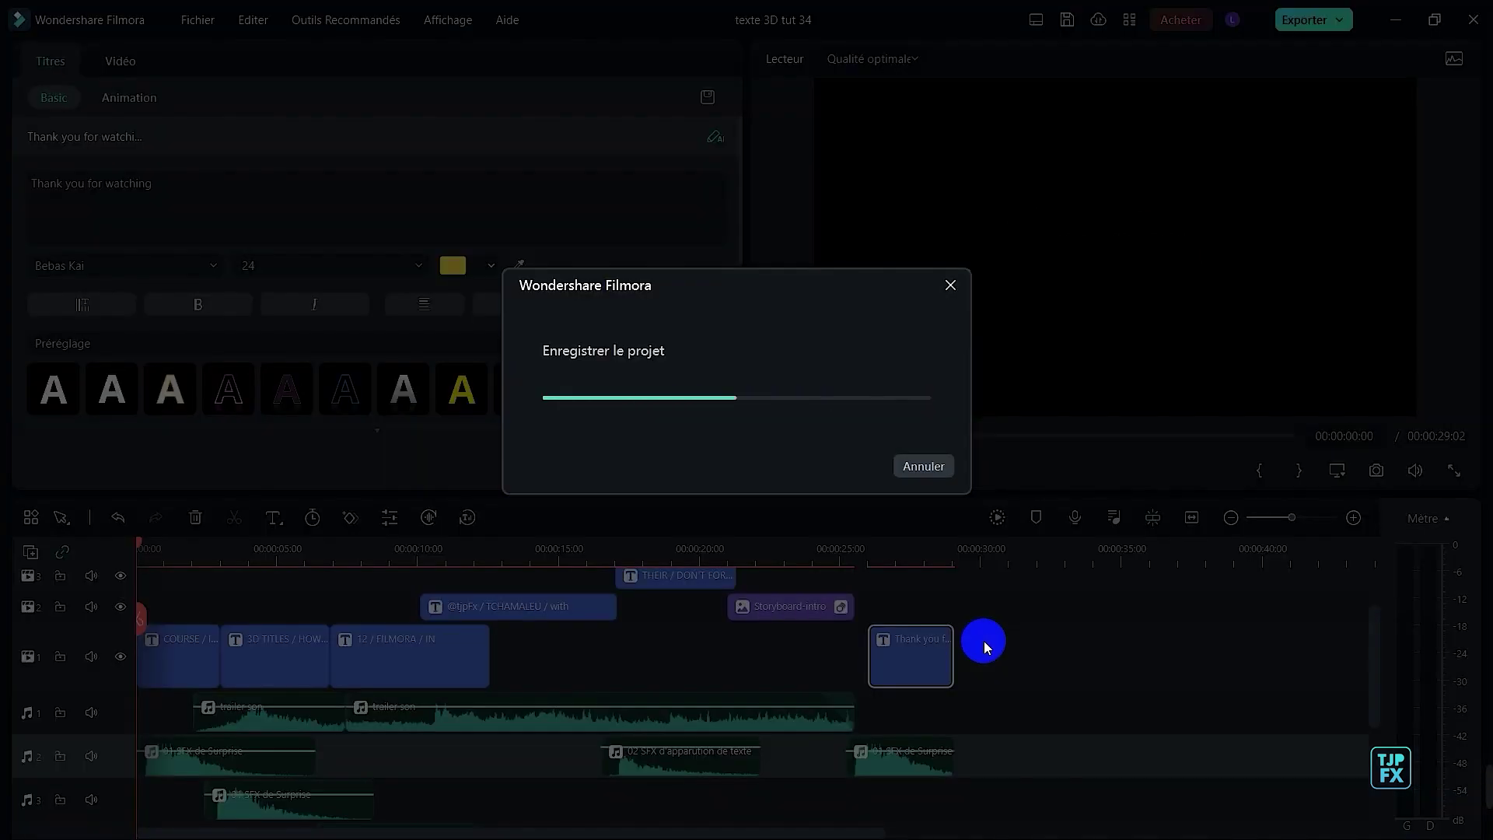
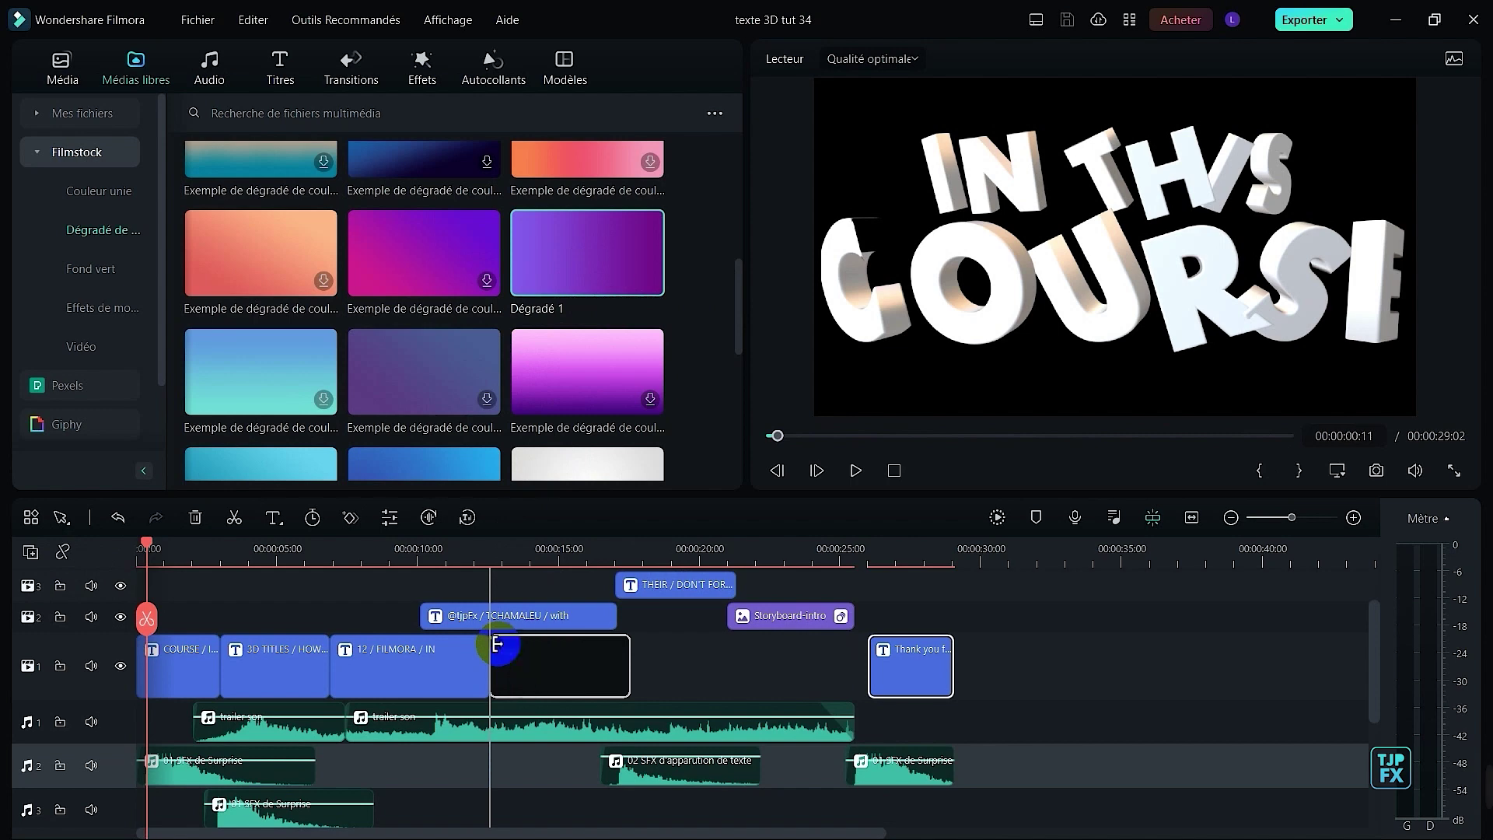
- Add the Dégradé 1 gradient to the timeline after the third title and shift all the title and image clips up one track
drag(496, 643, 503, 649)
drag(459, 597, 156, 650)
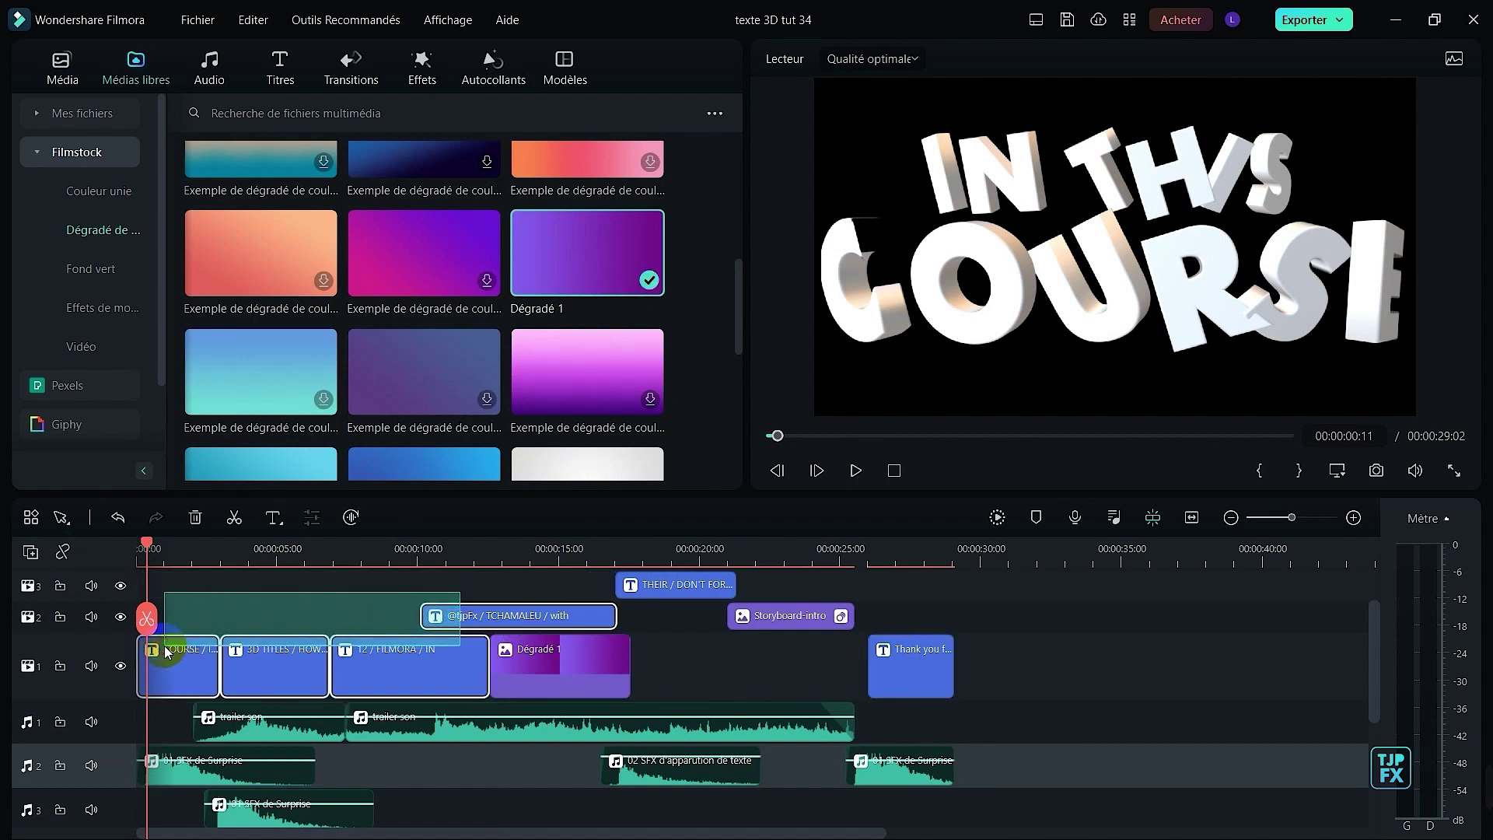
scroll(1039, 653, up, 1)
drag(1040, 653, 139, 752)
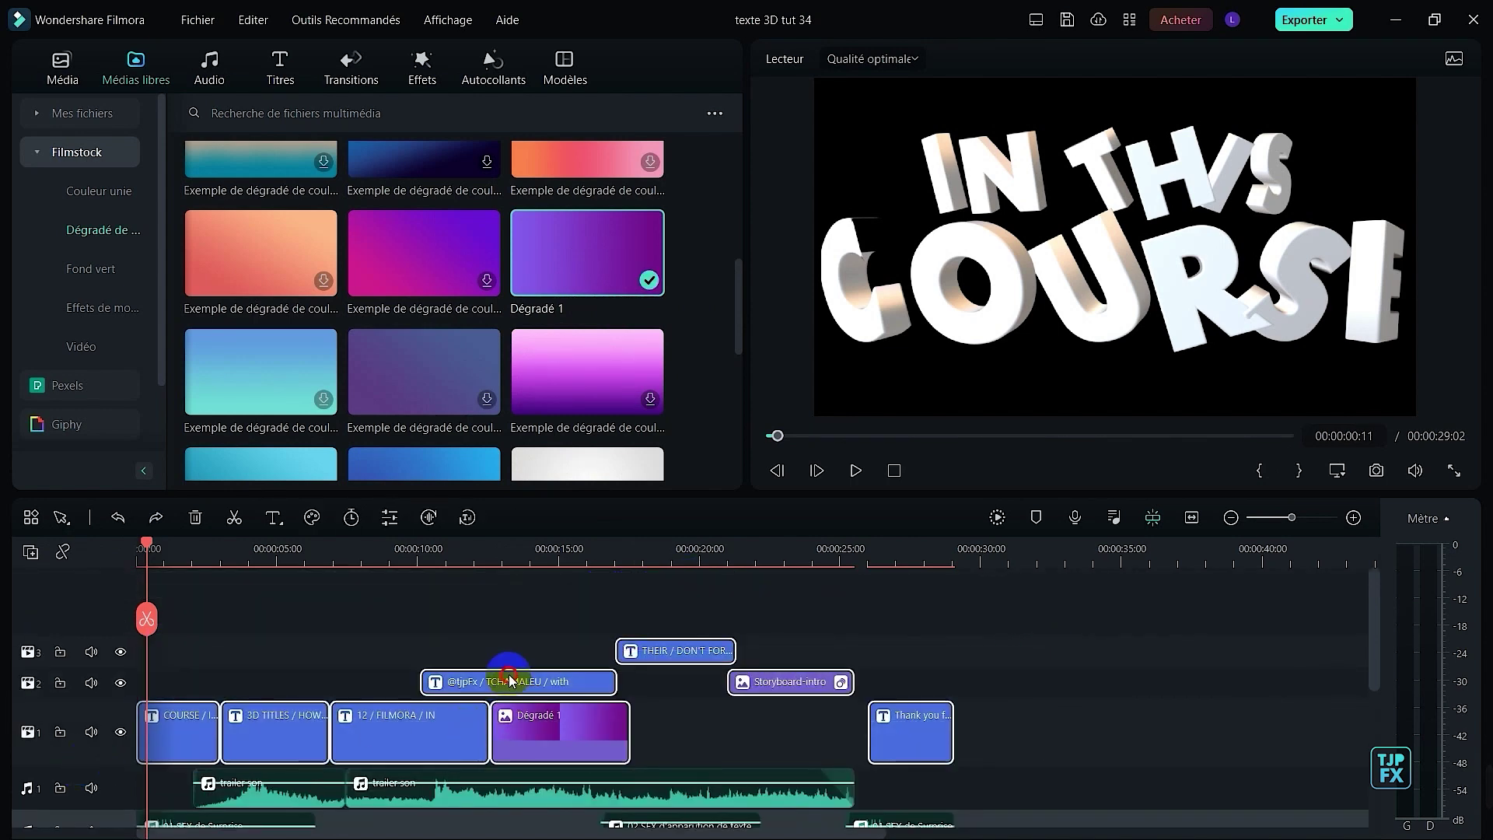
drag(509, 679, 500, 620)
- Place Dégradé 1 on video track 1 from 00:00:00:00, extend it to the end of the Storyboard-intro clip, preview and save the project
click(554, 713)
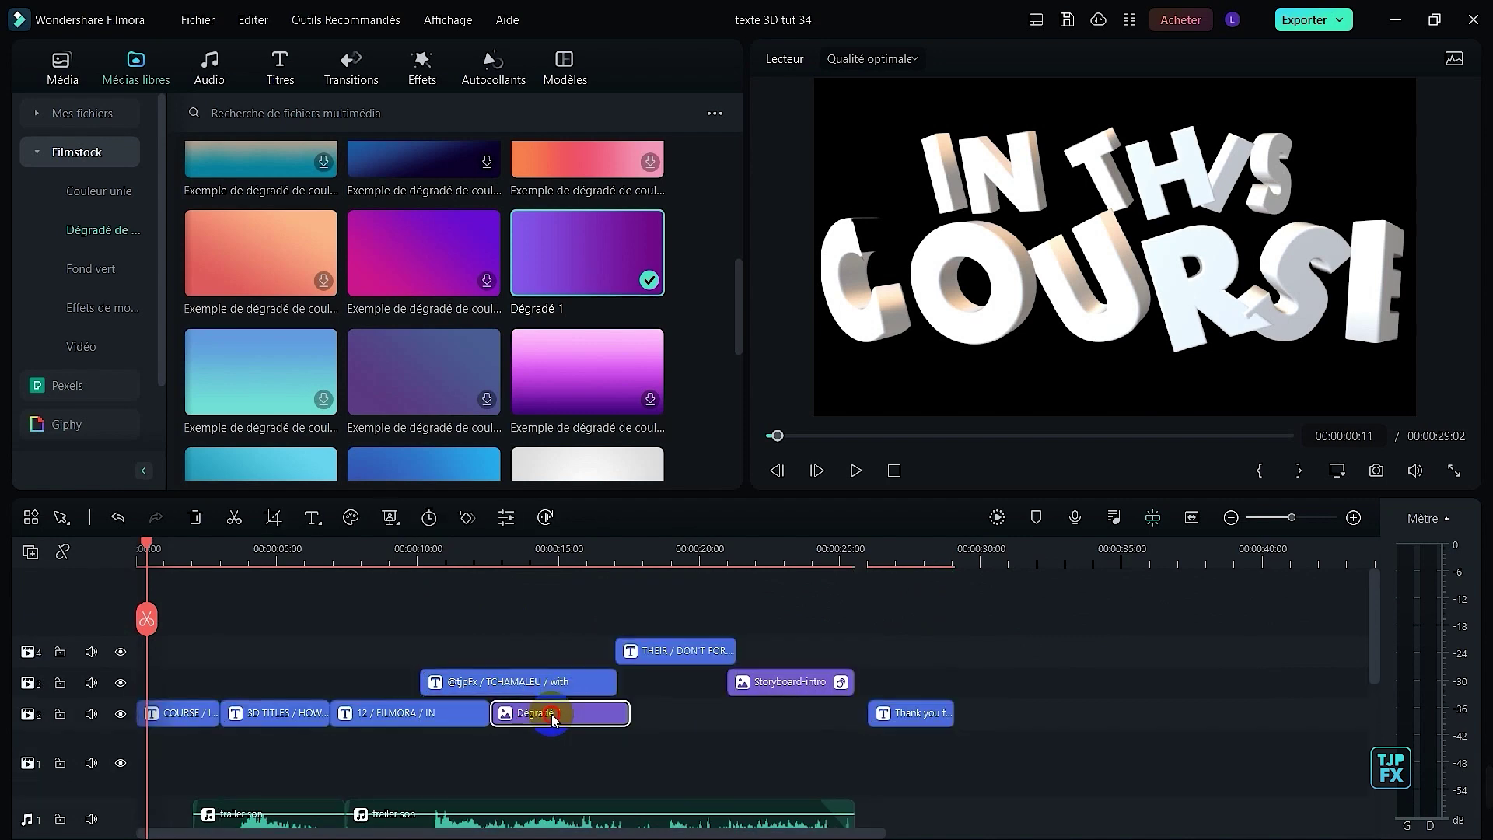
drag(554, 717, 50, 773)
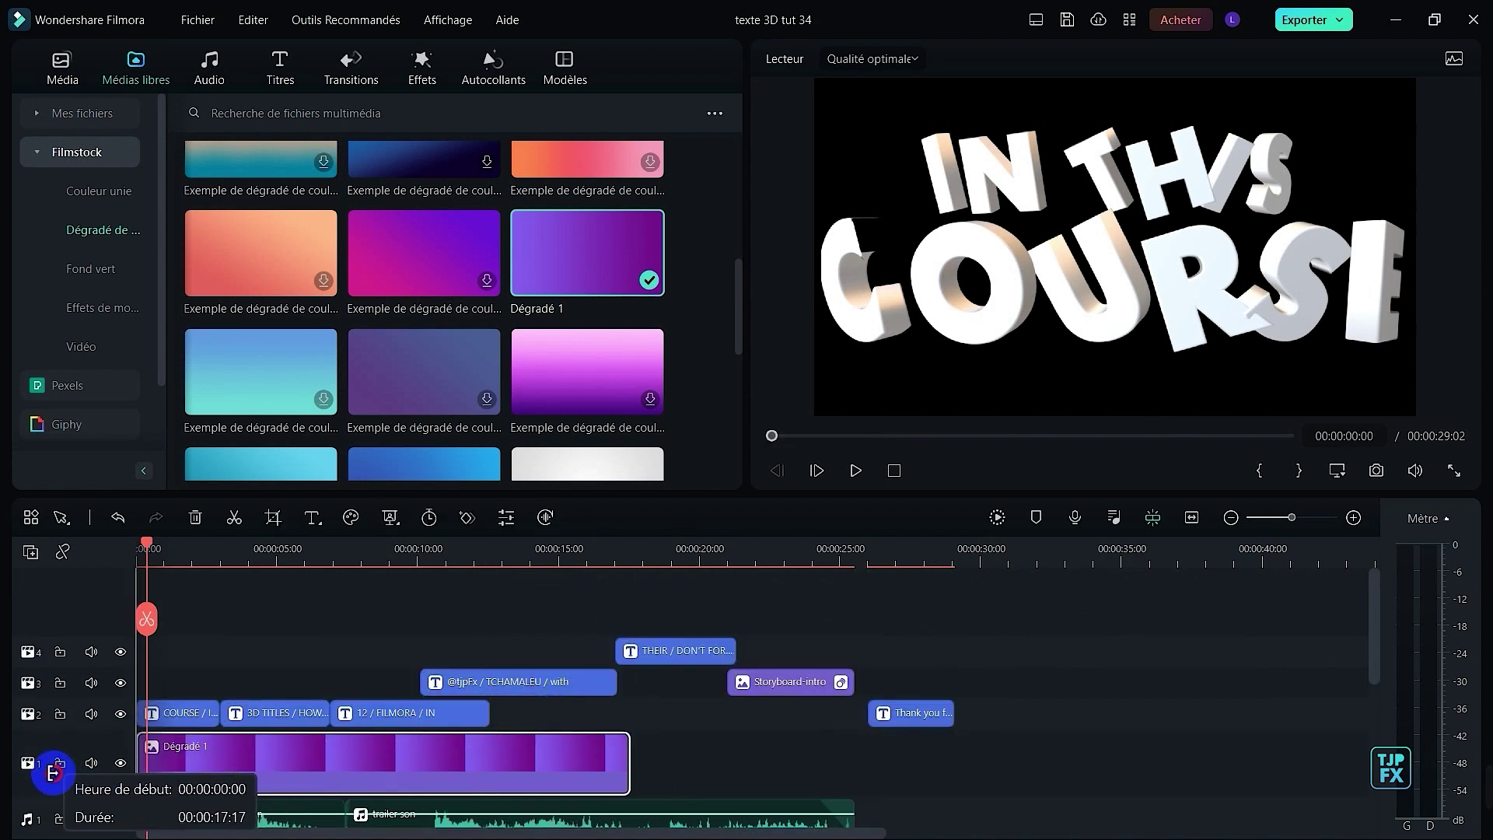
drag(630, 762, 854, 752)
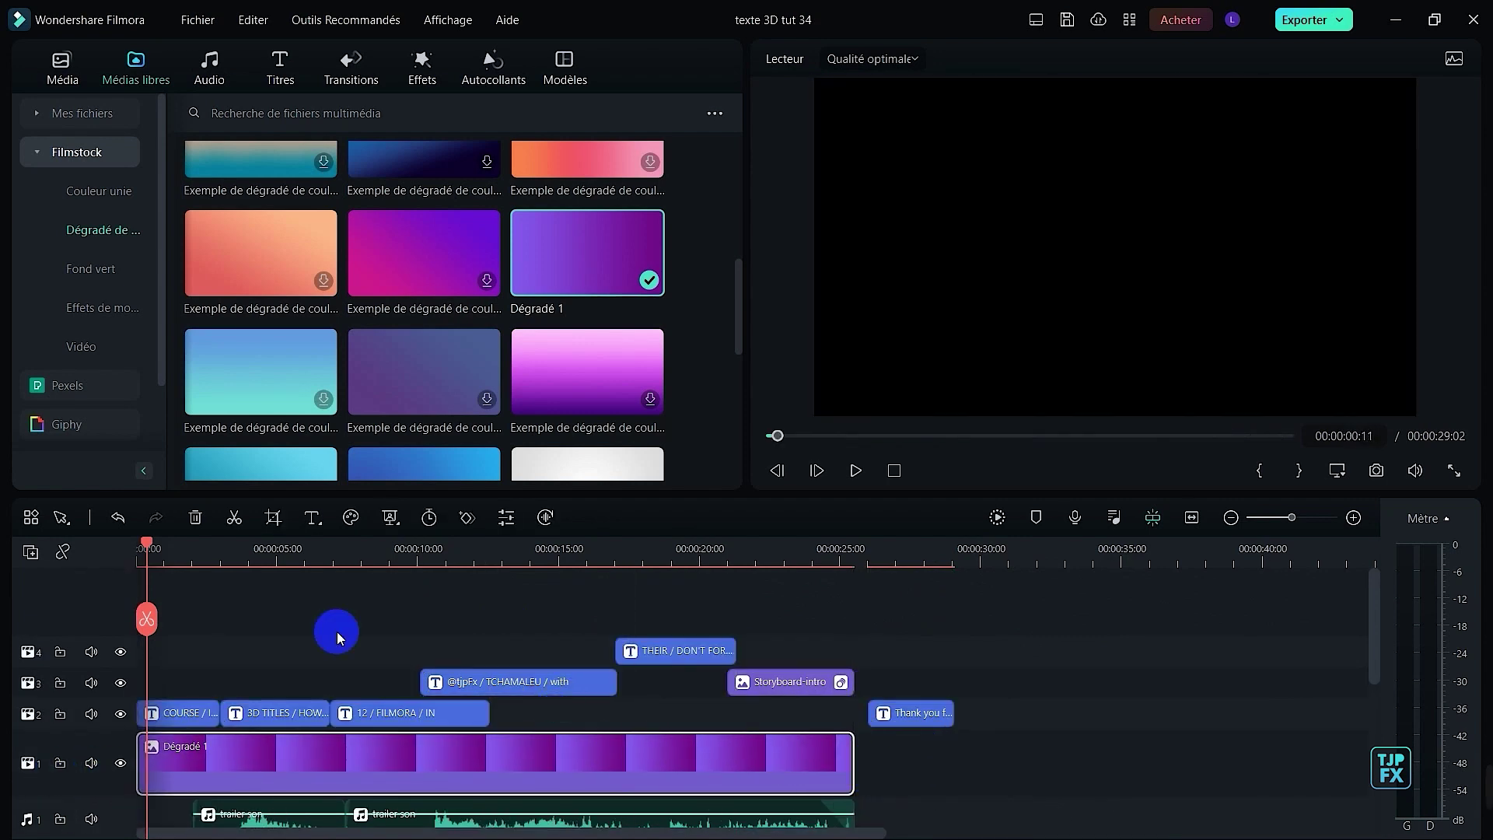
click(129, 549)
click(169, 549)
drag(170, 554, 184, 690)
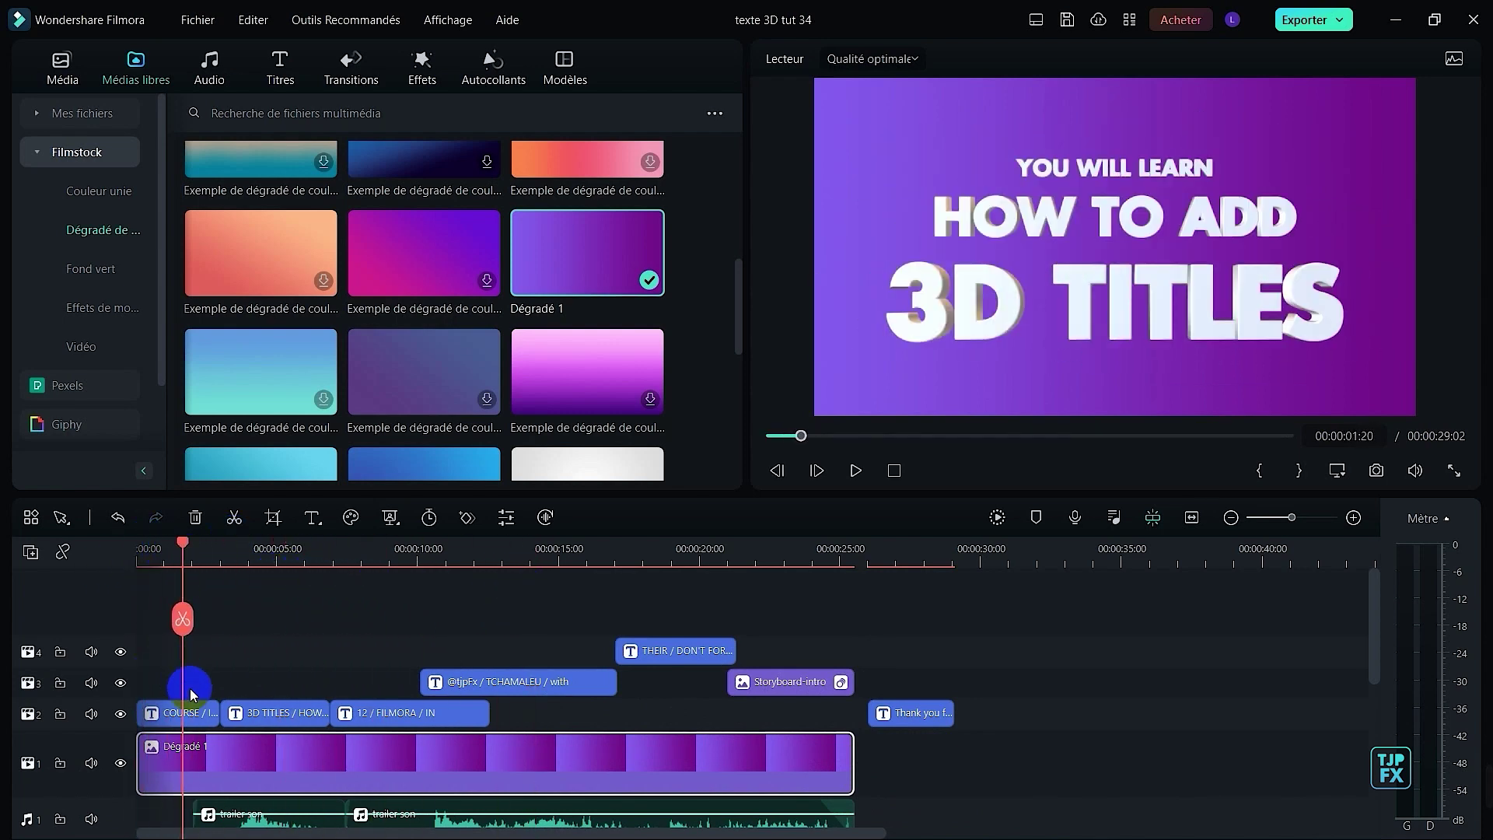
key(ctrl+s)
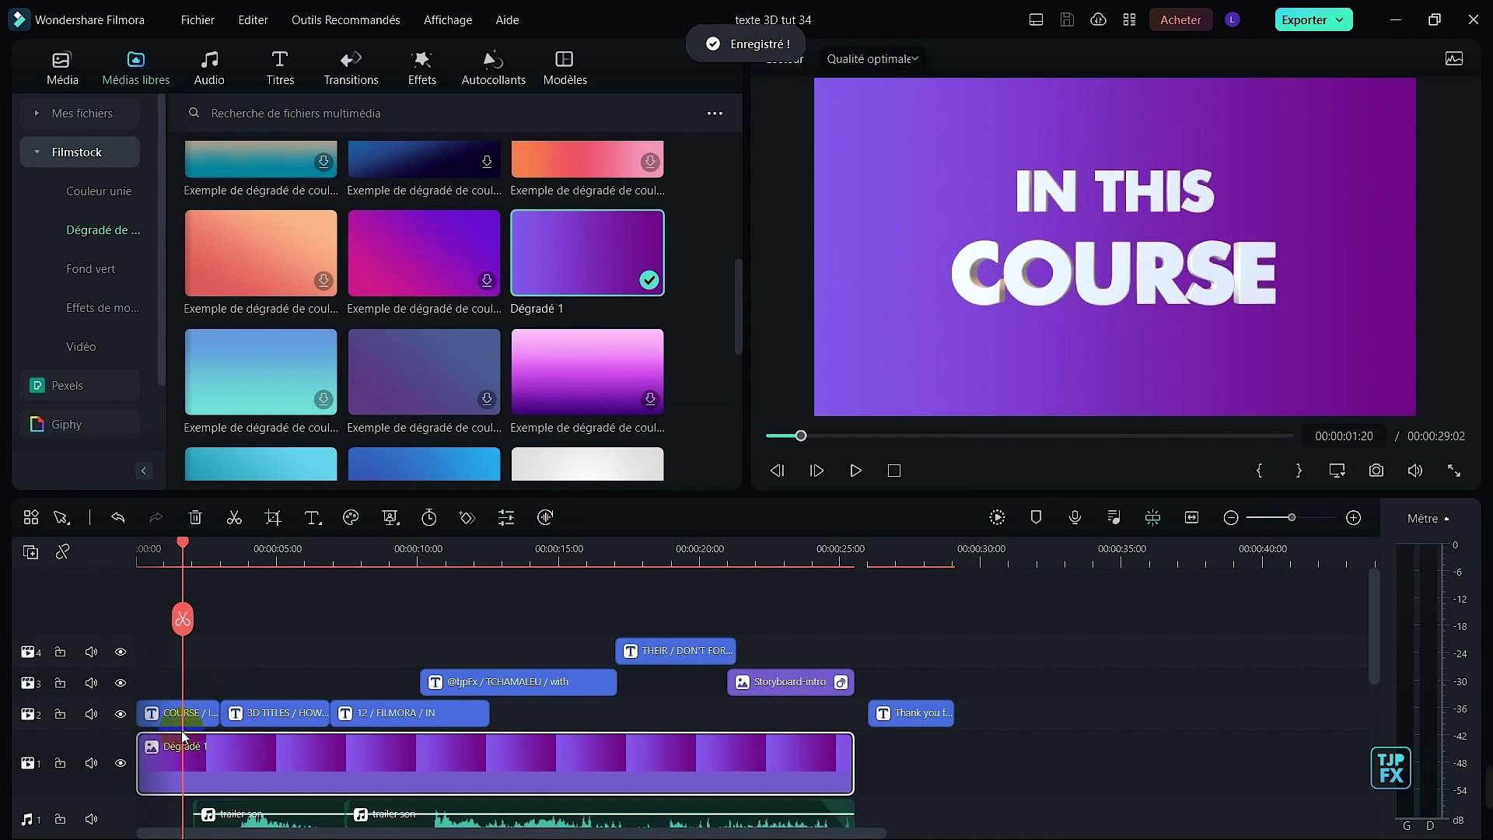
- Open the first title in advanced text editing and give COURSE a gold 3D texture preset, comparing several textures
click(193, 715)
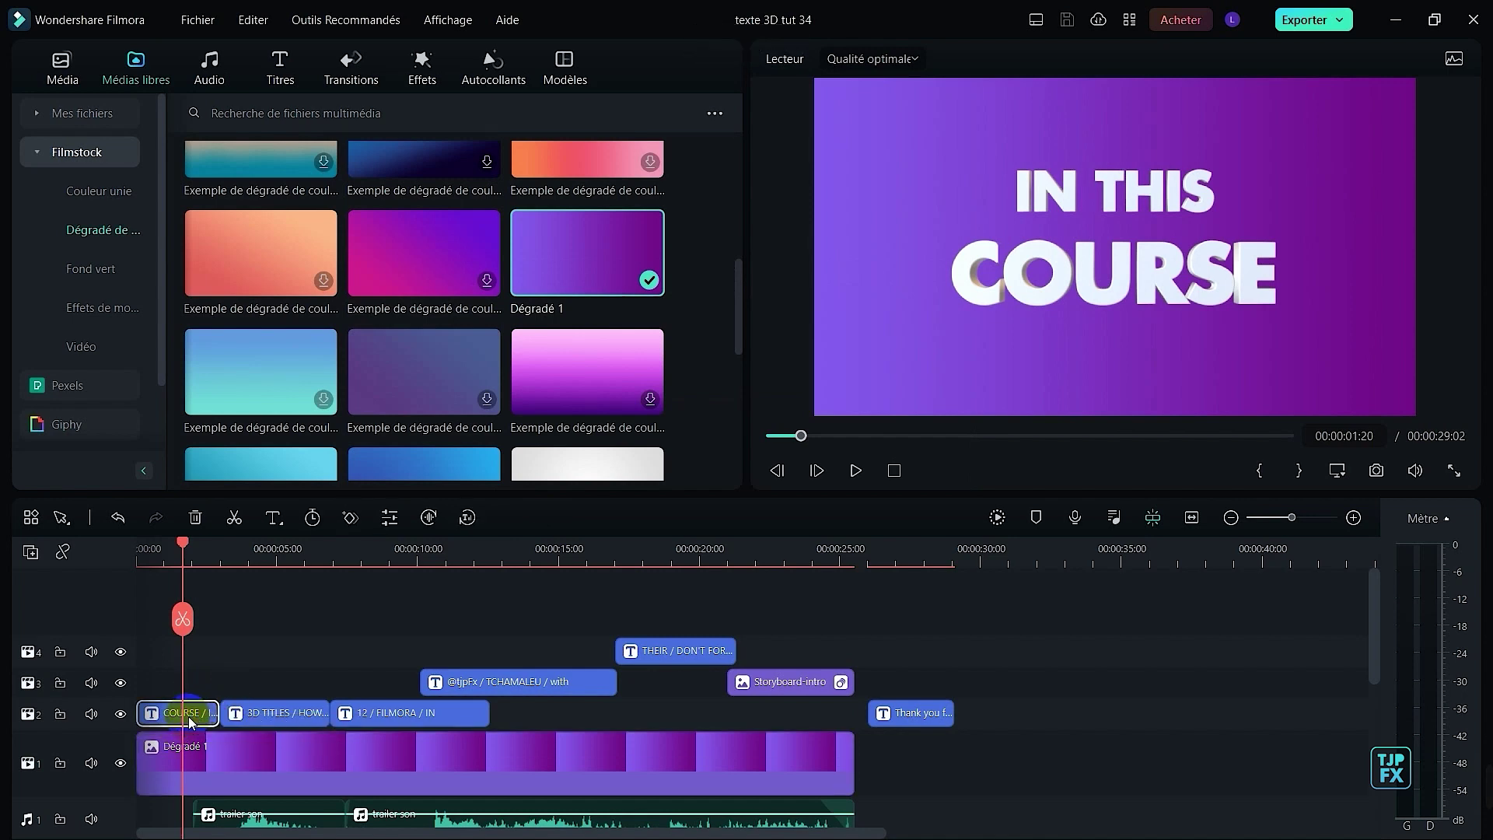
double_click(196, 715)
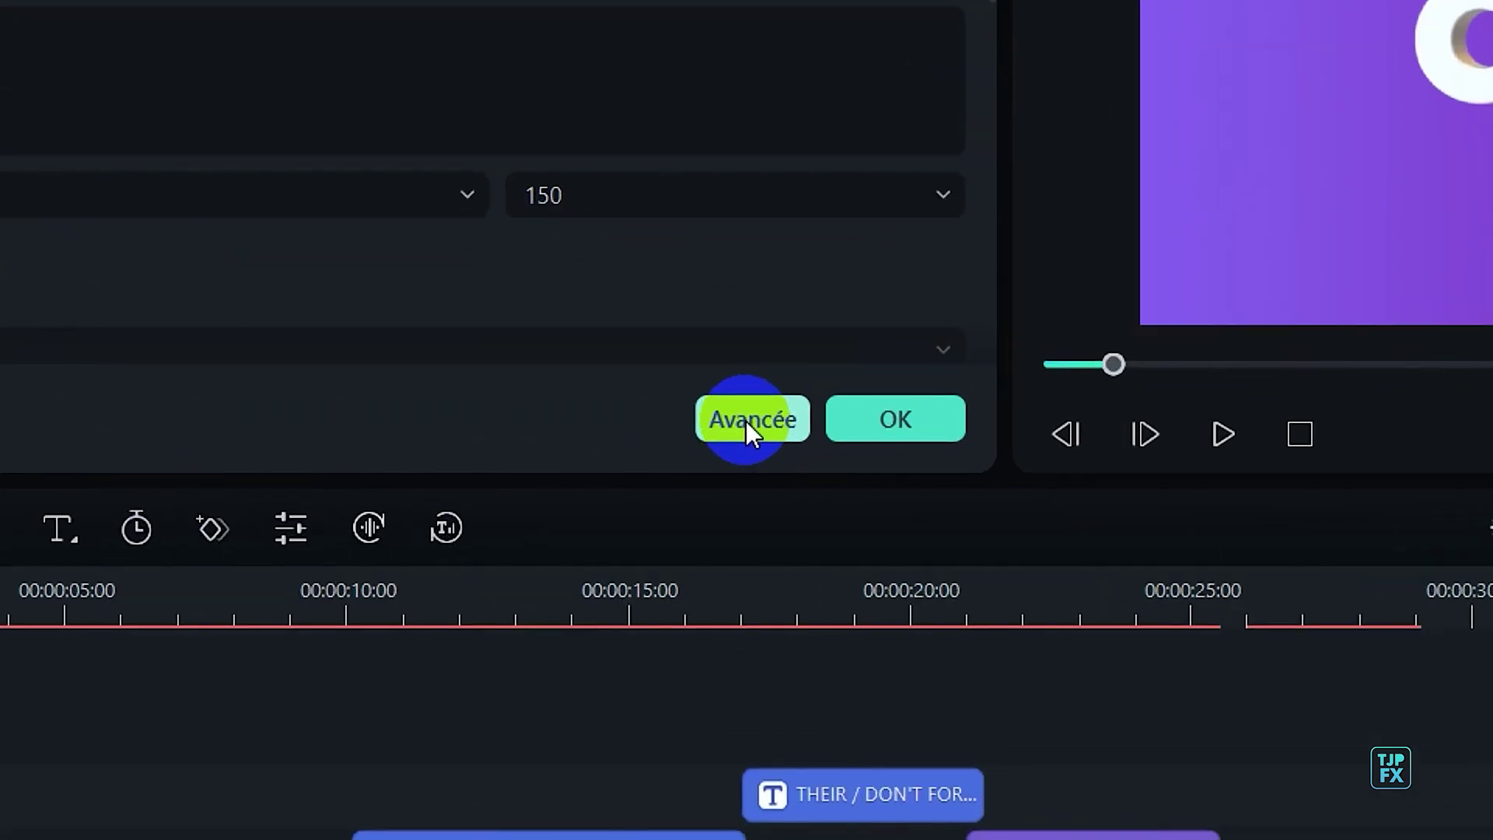
click(745, 422)
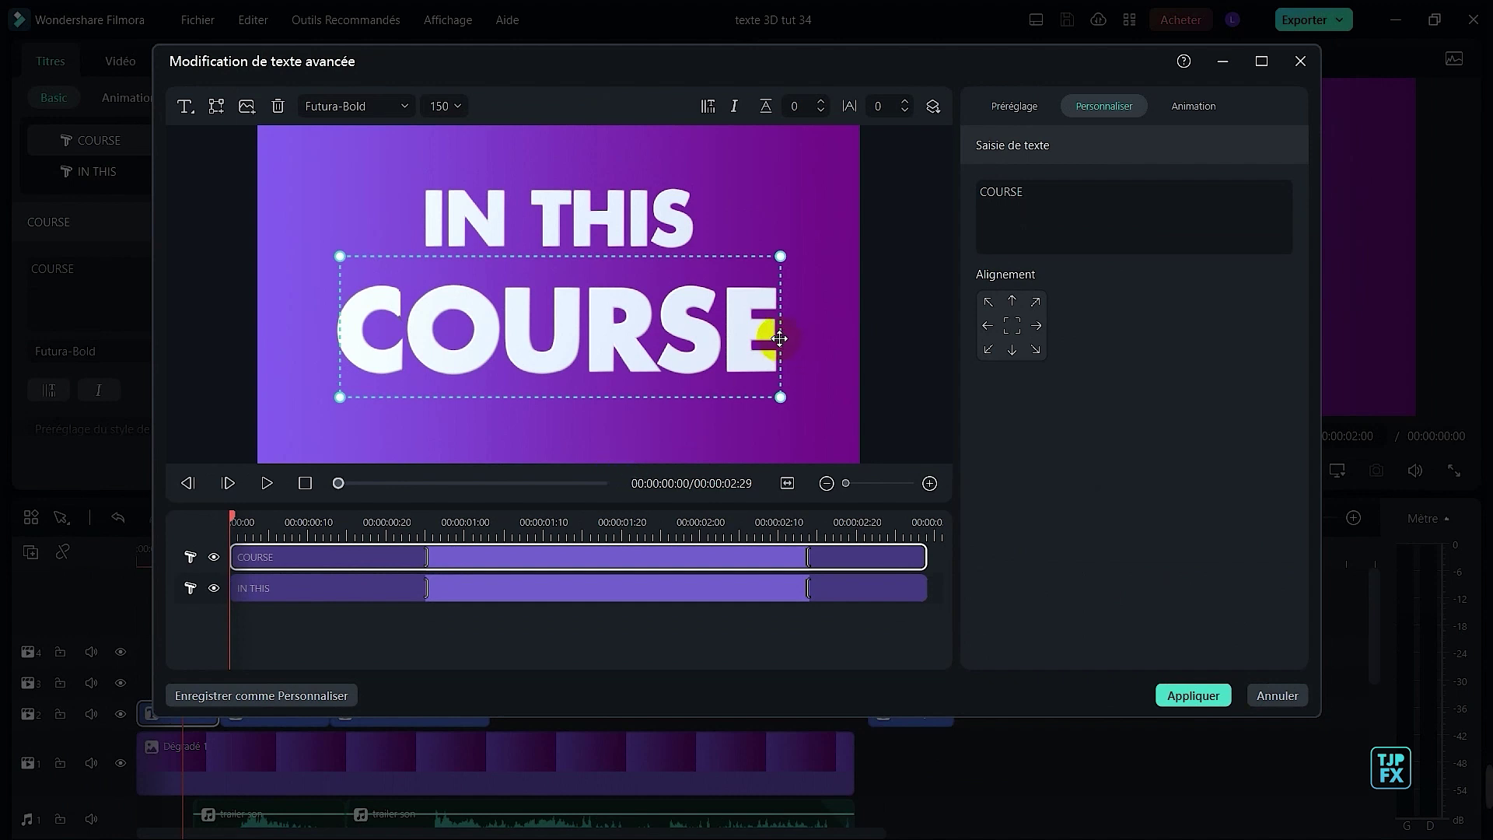
click(1034, 109)
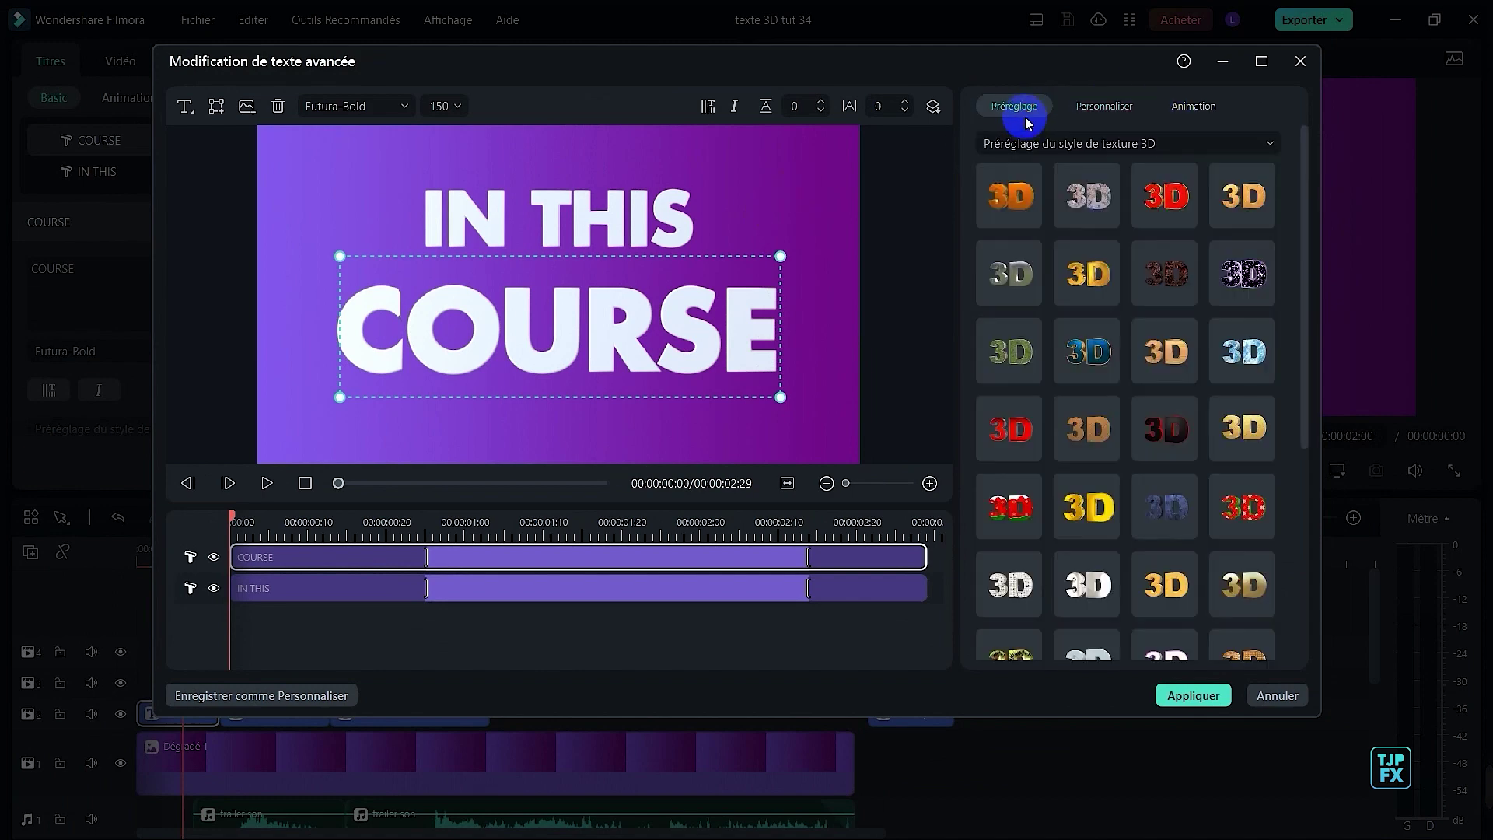
click(1241, 348)
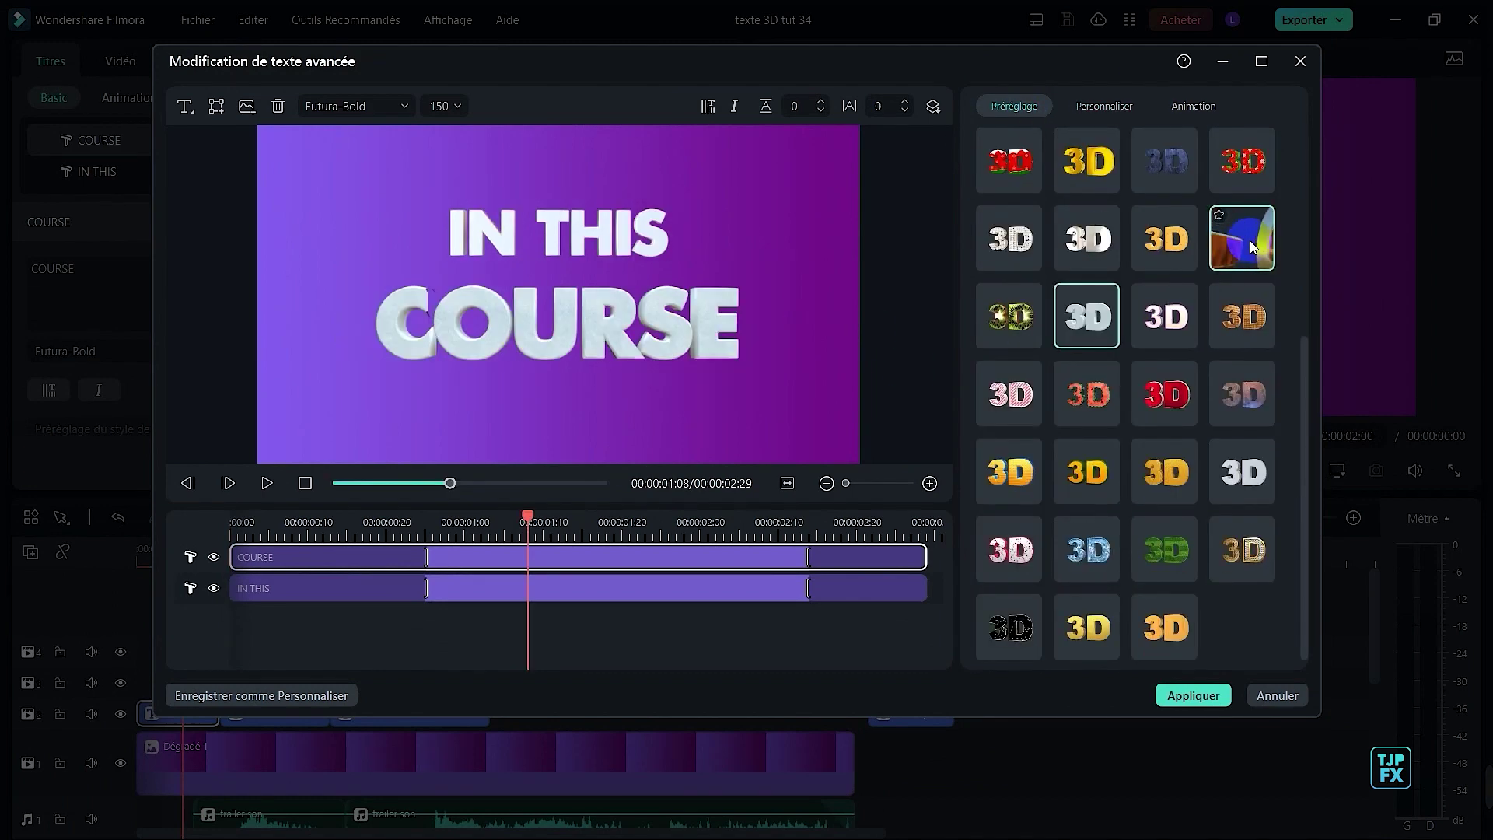
click(1249, 241)
drag(292, 521, 559, 521)
click(1168, 470)
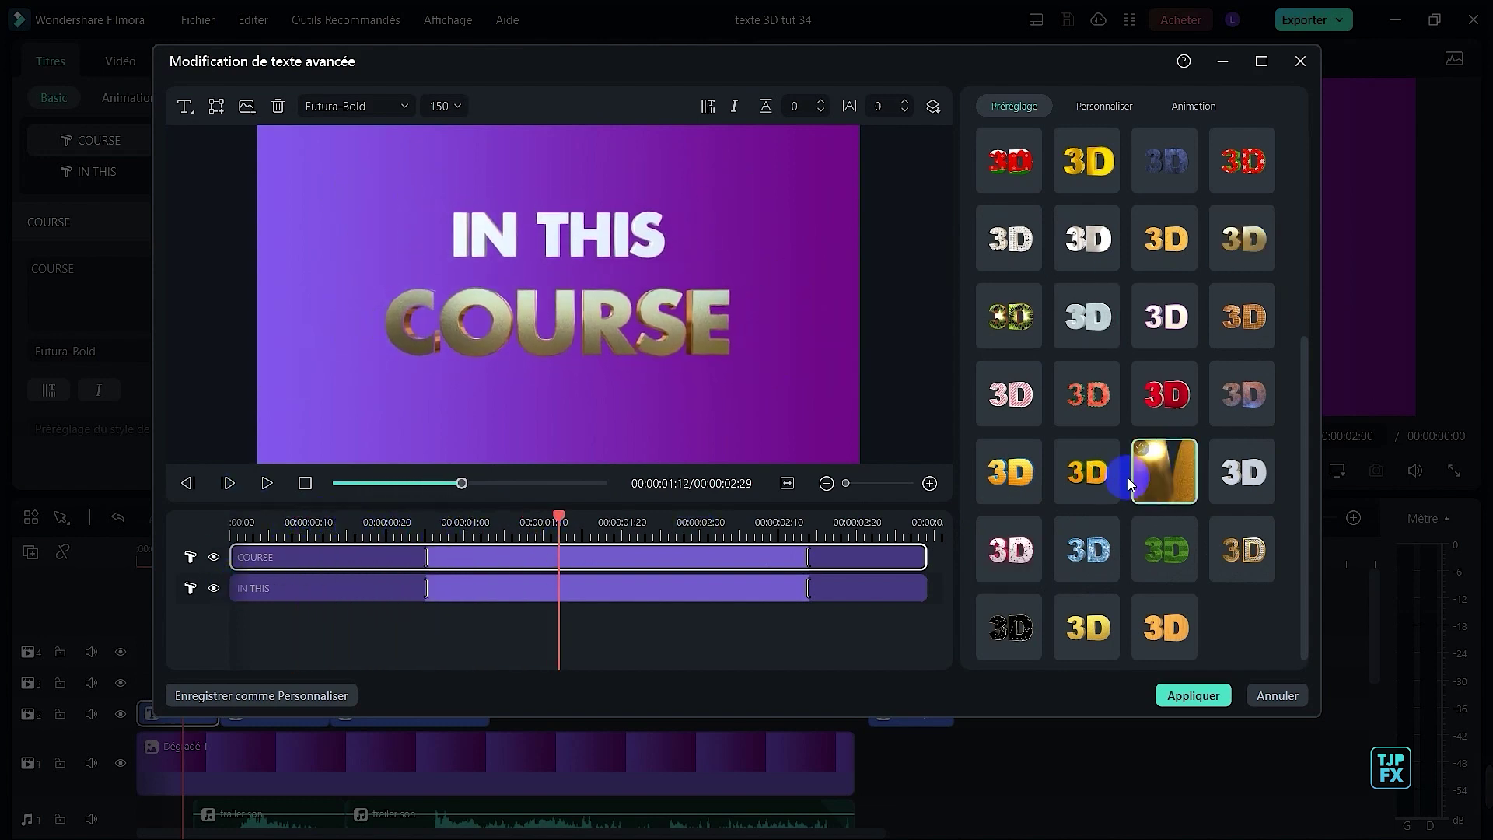
drag(536, 531, 733, 553)
click(729, 624)
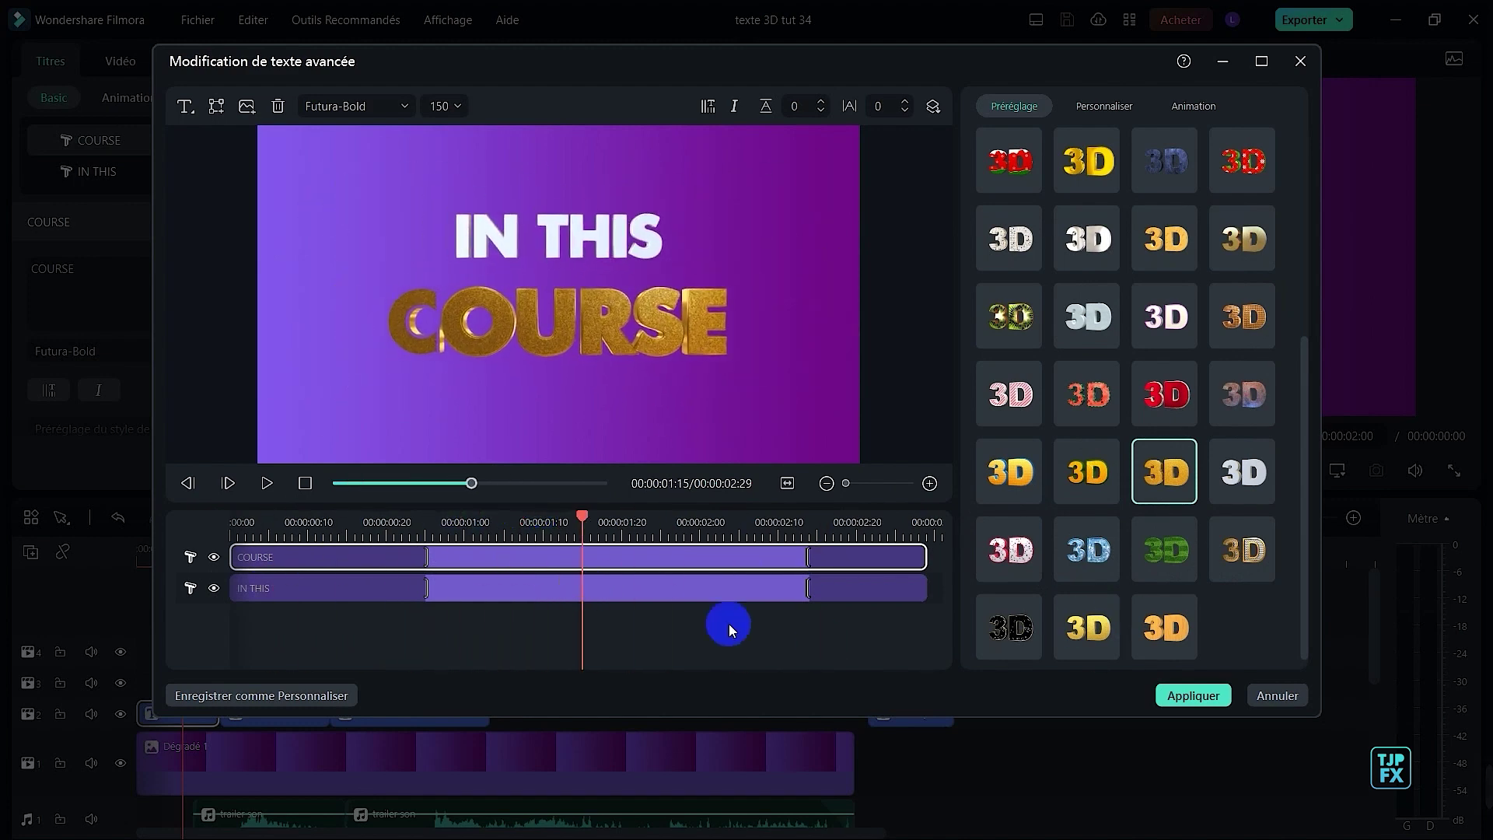
- Give IN THIS a pale silver 3D texture preset, preview the animation and apply the advanced text changes
click(570, 236)
click(1087, 315)
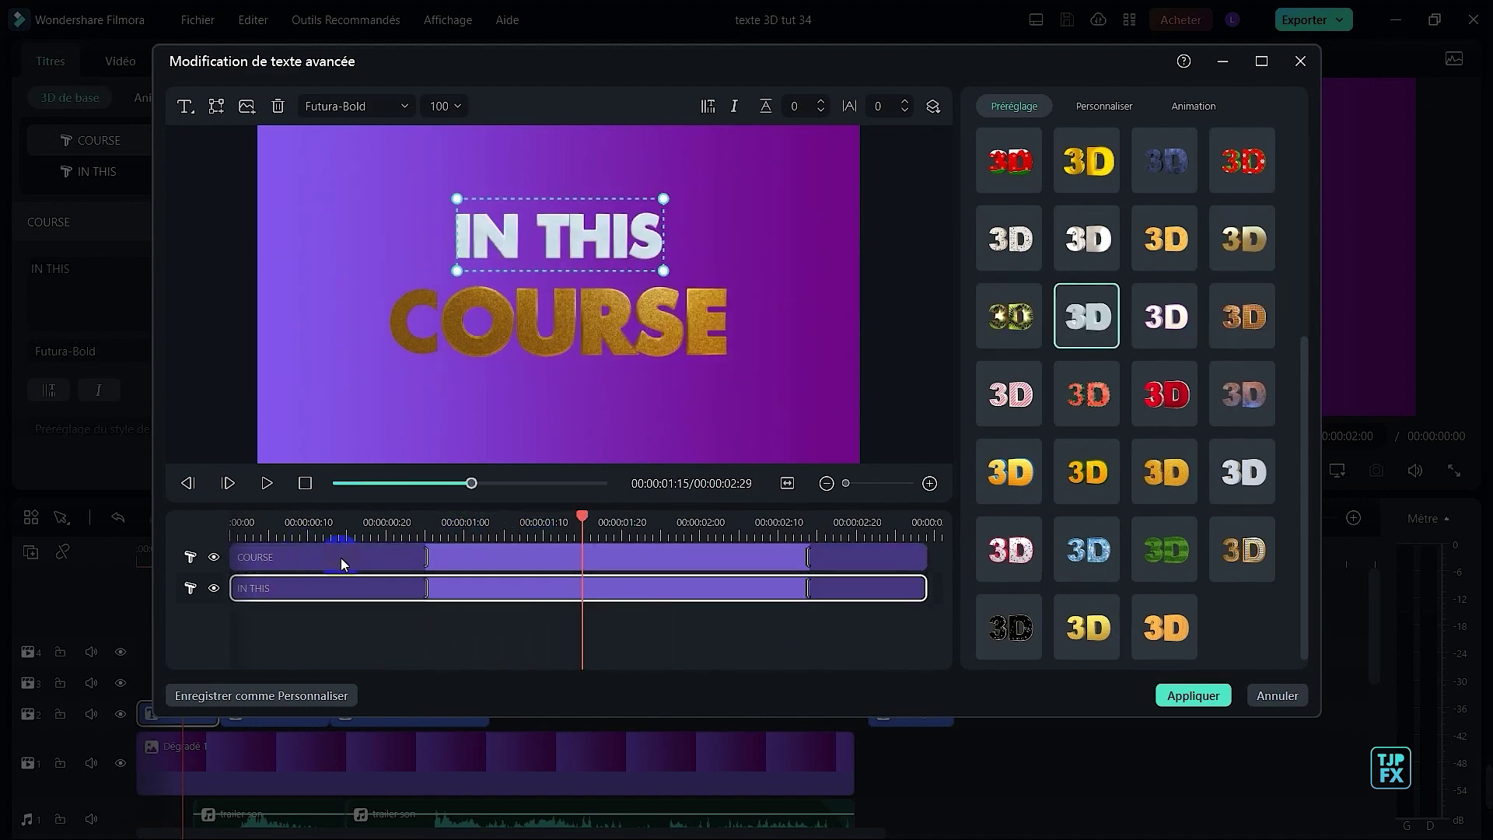
drag(292, 523, 643, 523)
click(1193, 695)
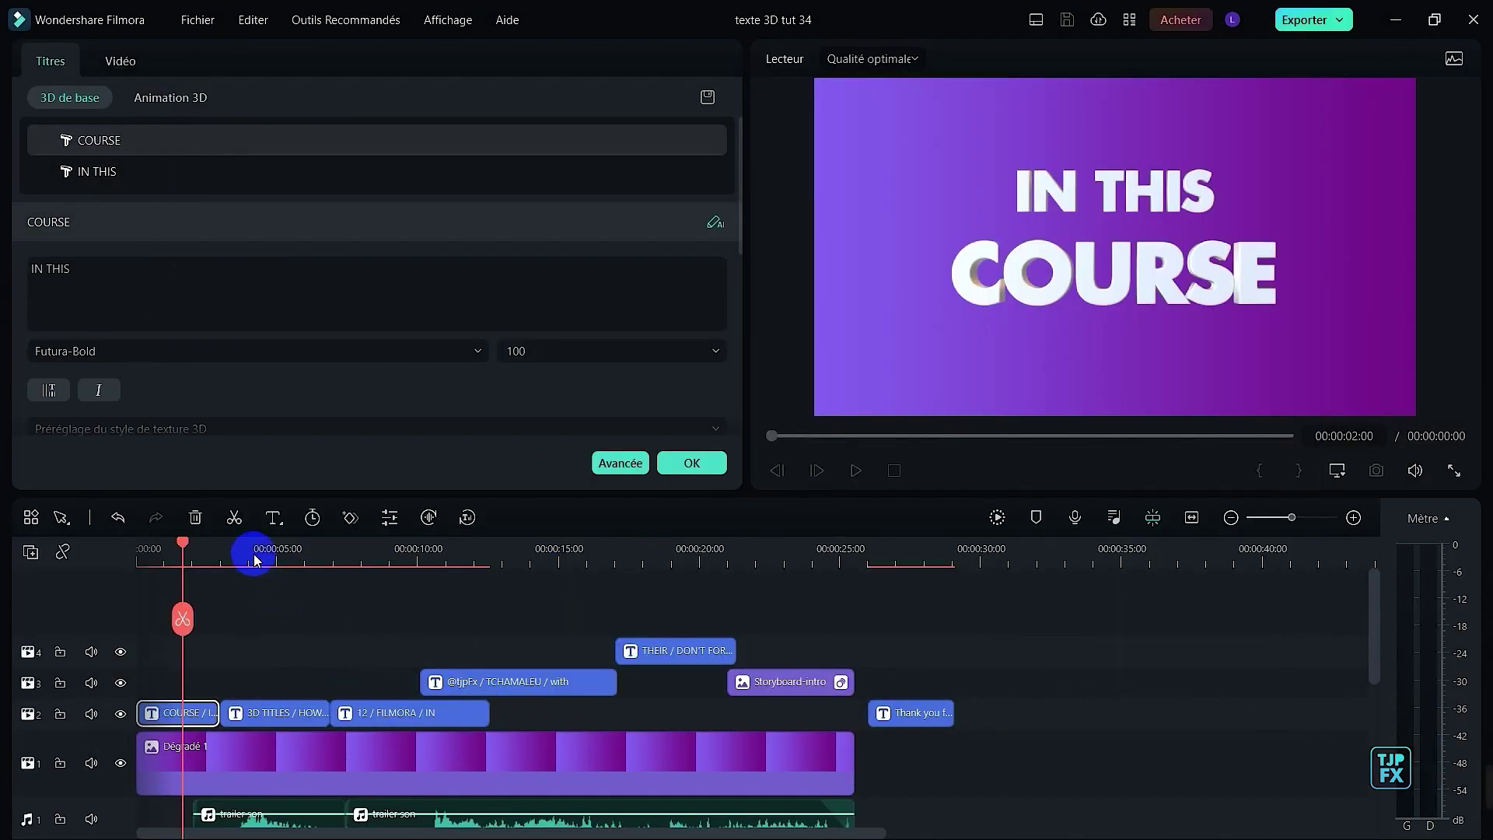
- Continue texturing the following titles in advanced text editing, choosing a blue 3D preset for FILMORA and a red one for the presenter's name
click(254, 554)
click(284, 709)
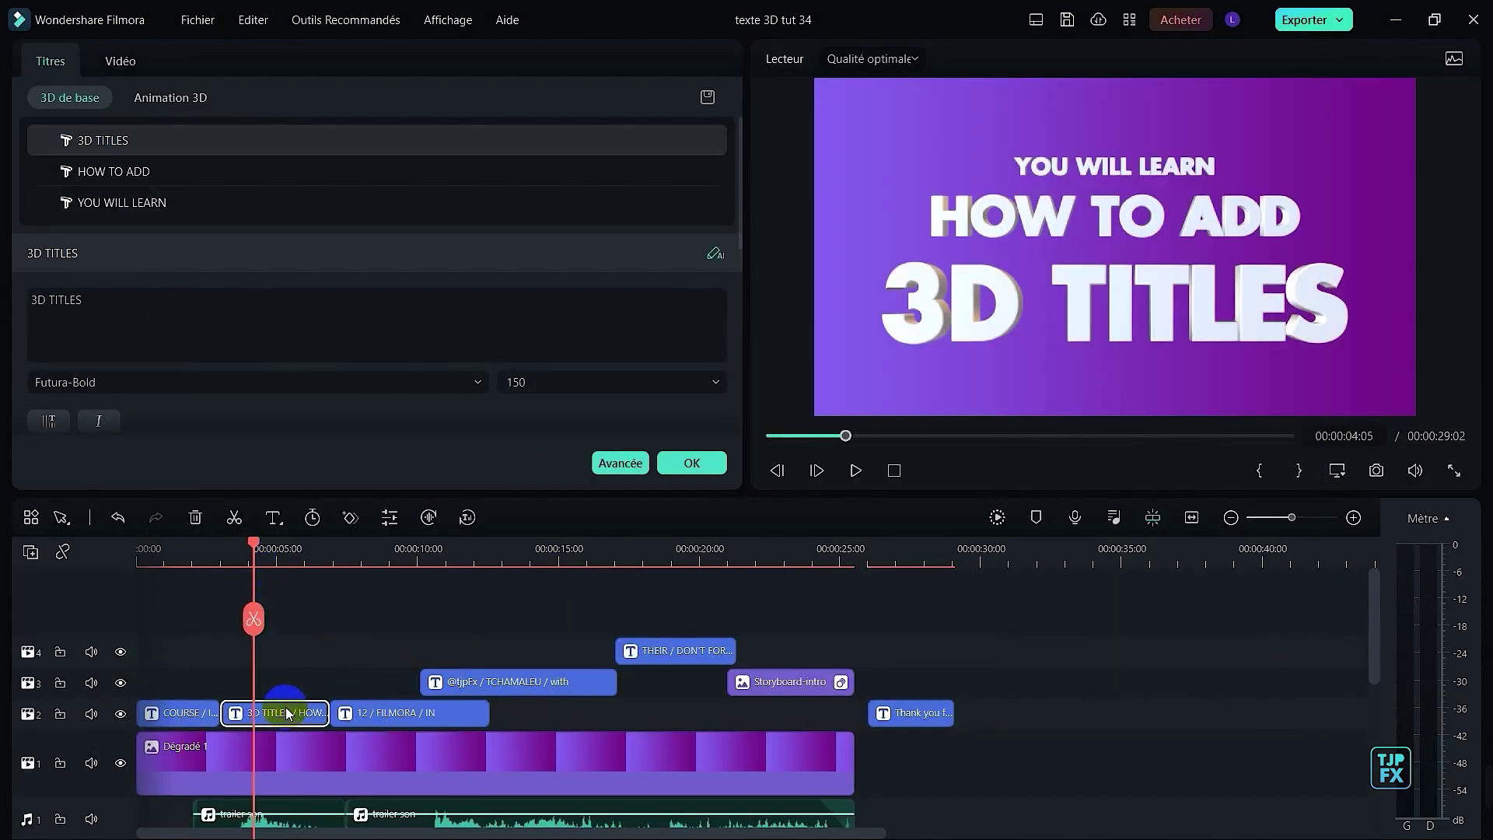
click(620, 463)
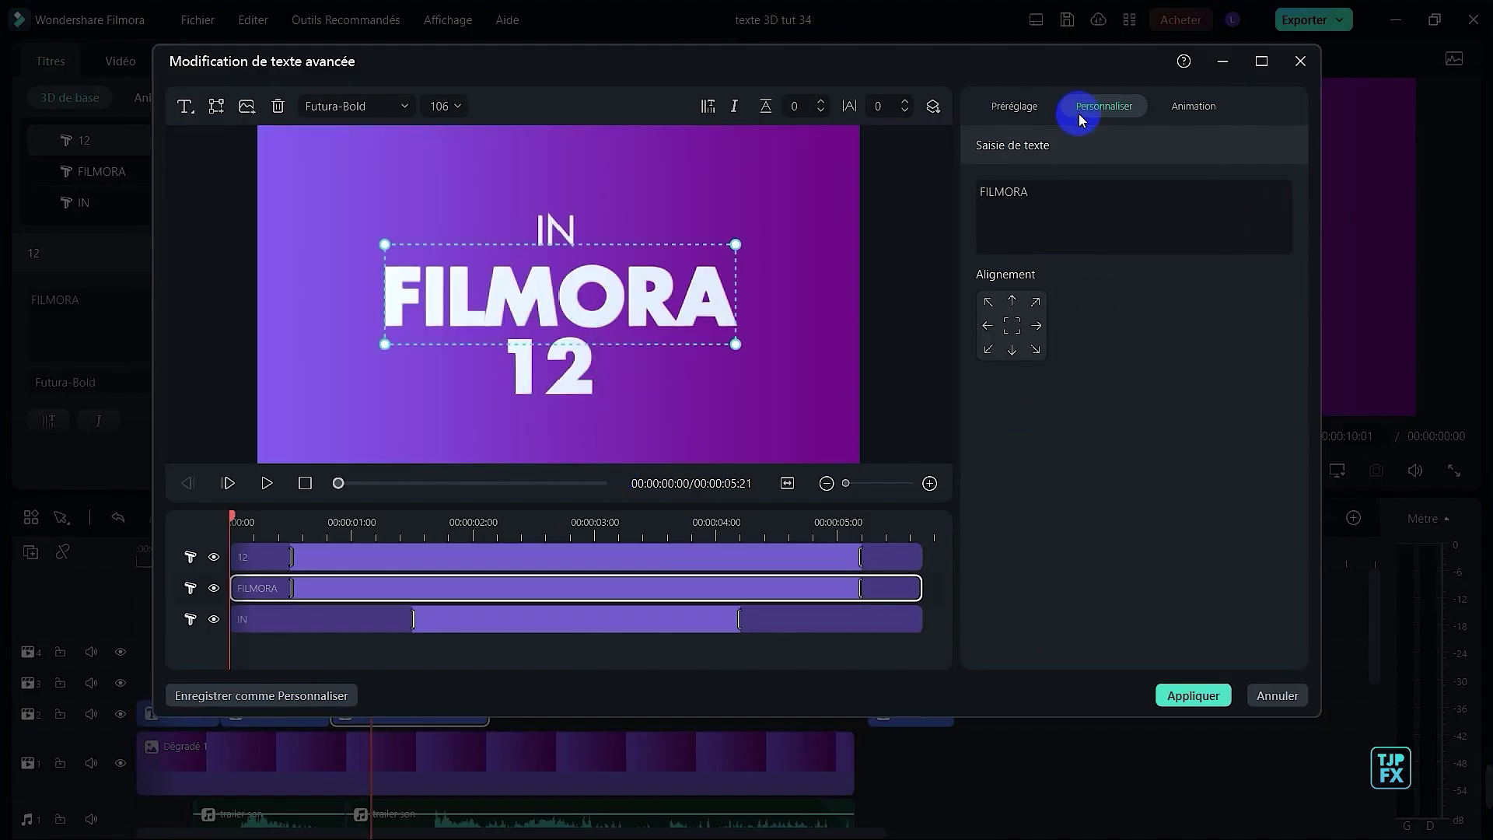
click(1014, 105)
click(1086, 352)
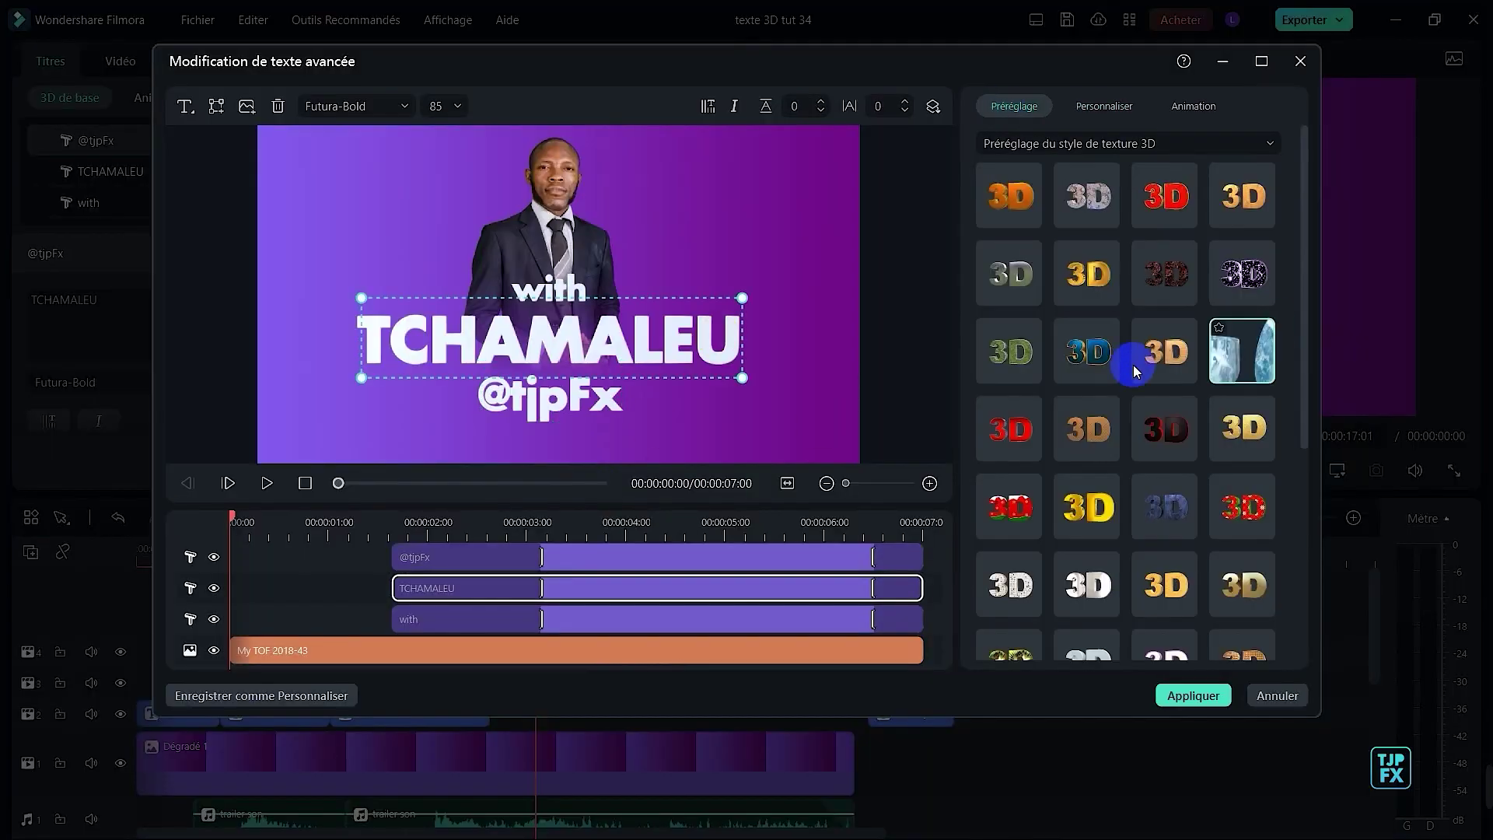
click(1164, 195)
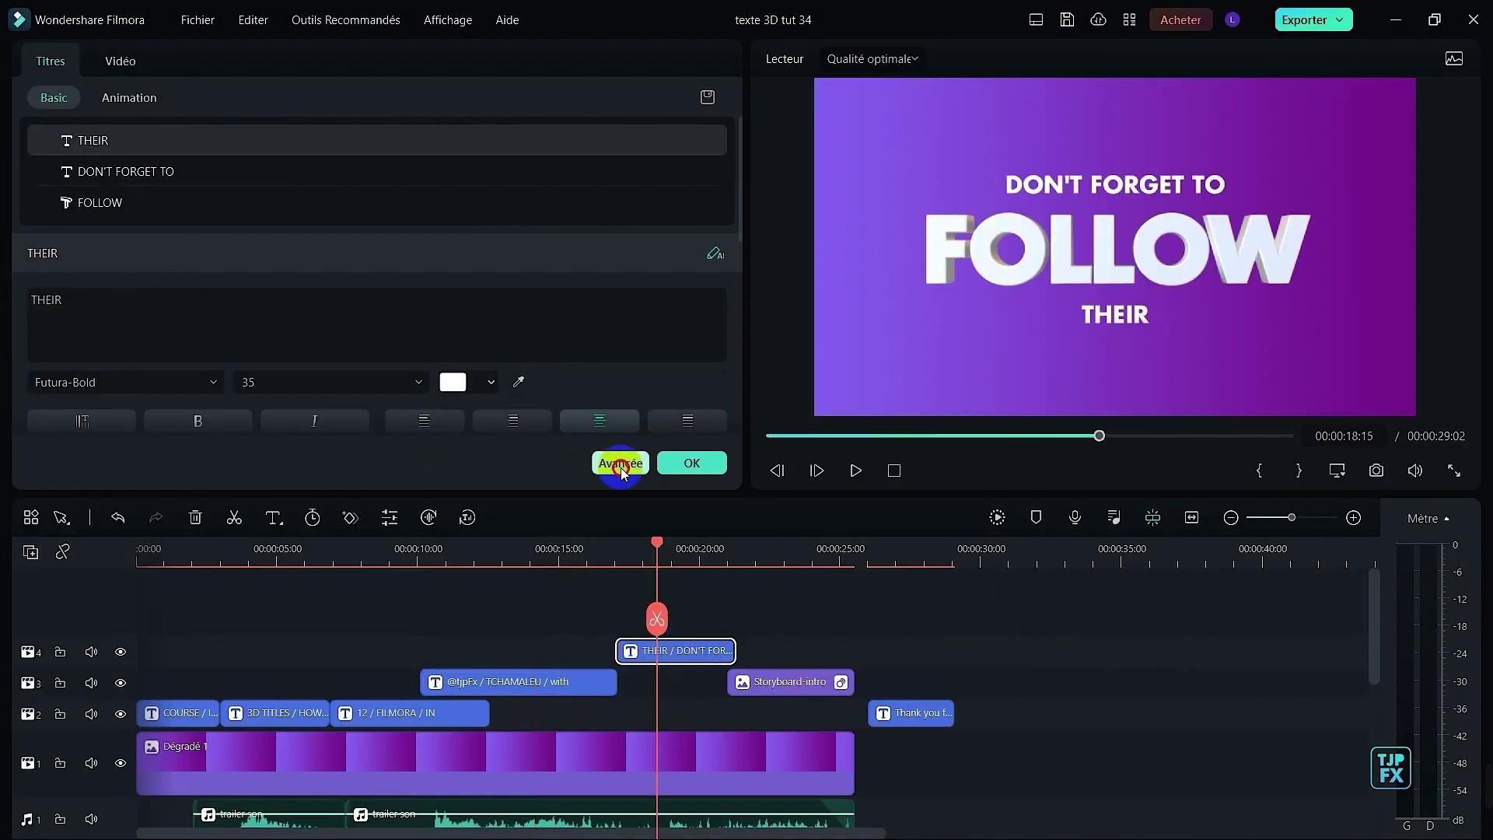
- Give FOLLOW in the DON'T FORGET TO title a yellow 3D texture preset and close the title settings
click(619, 463)
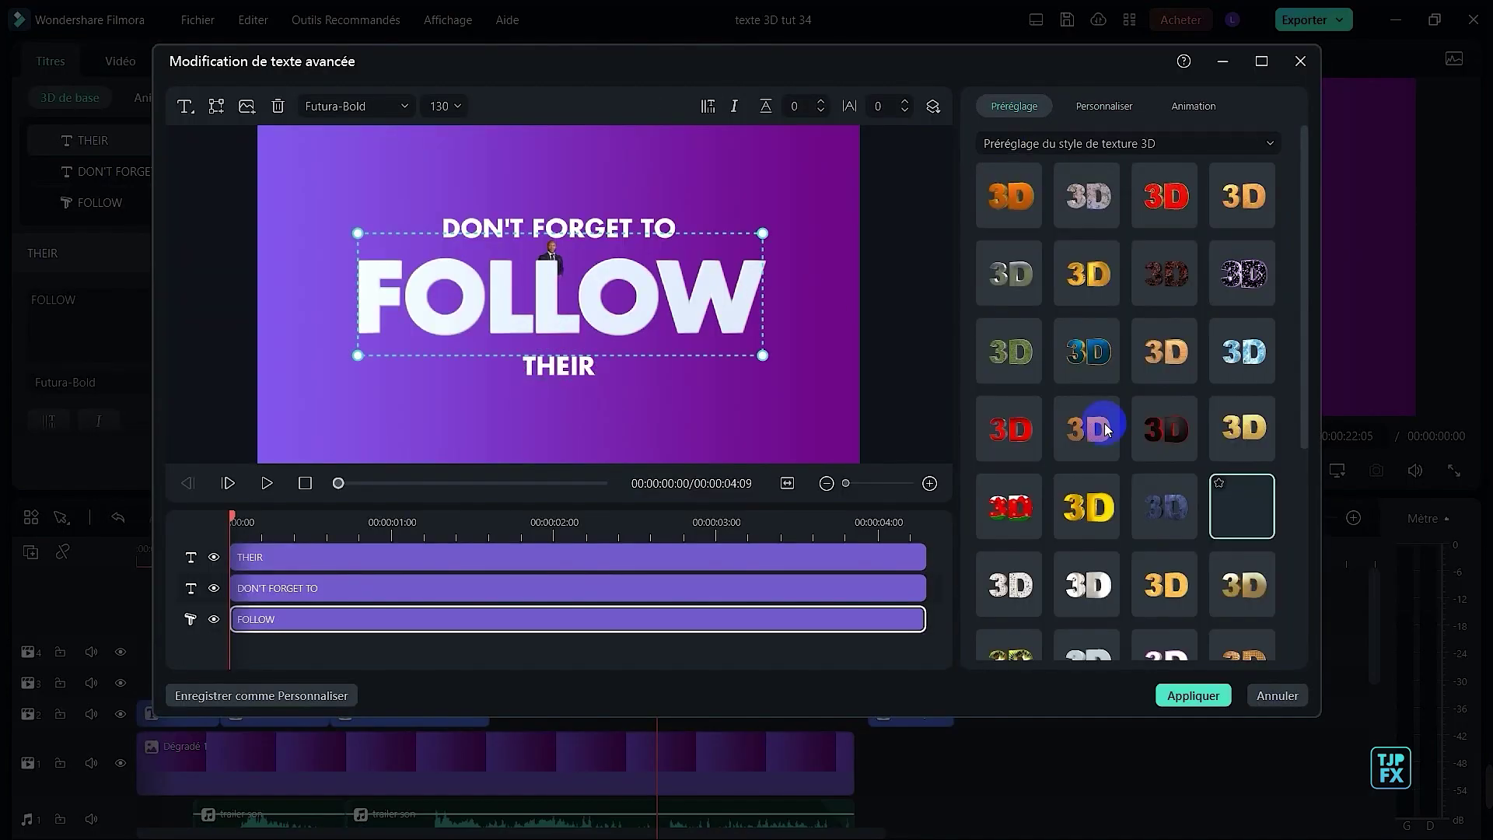
click(1090, 518)
scroll(1089, 518, down, 1)
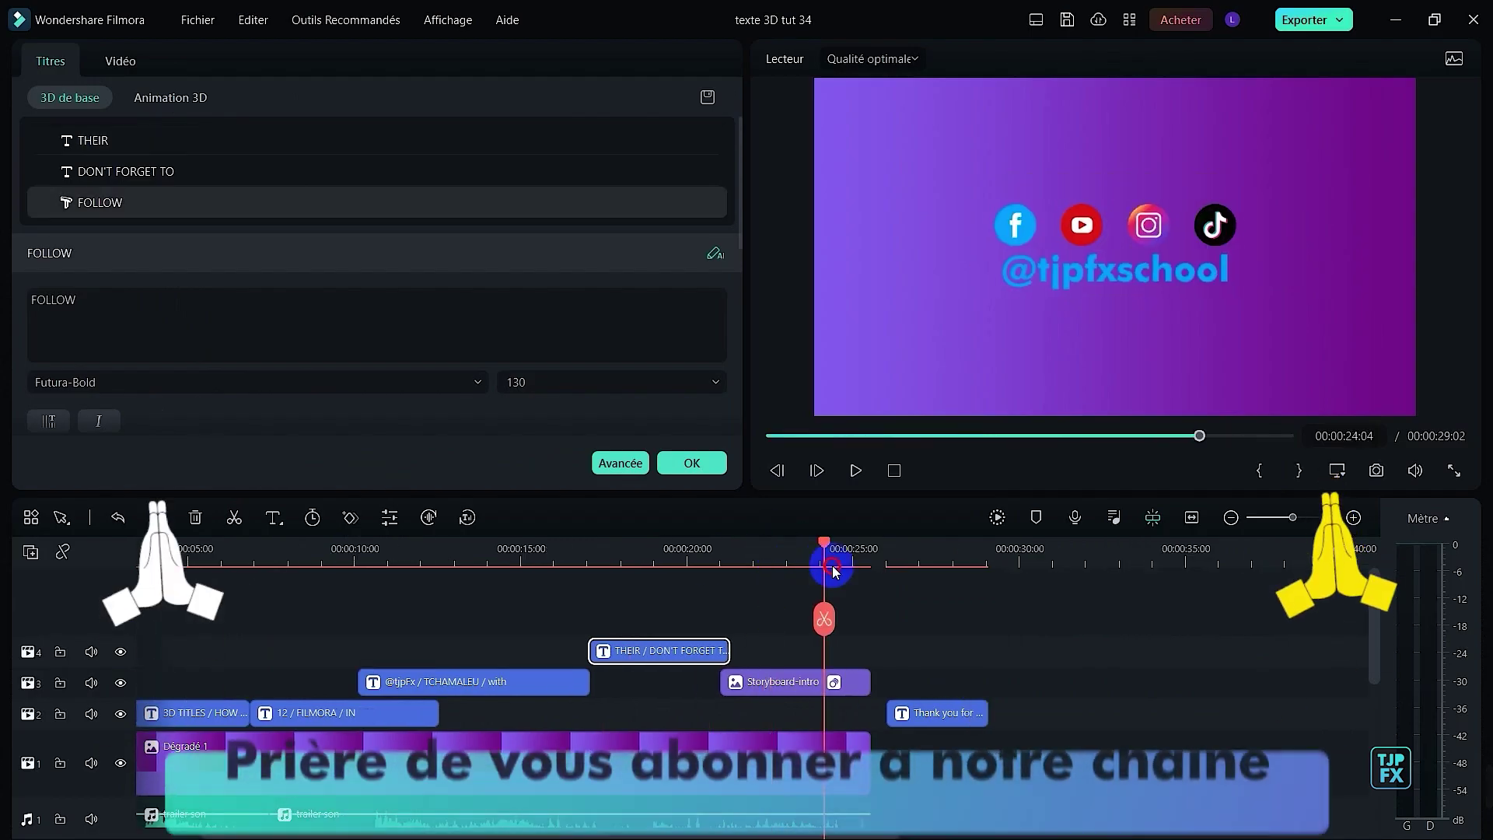
click(677, 463)
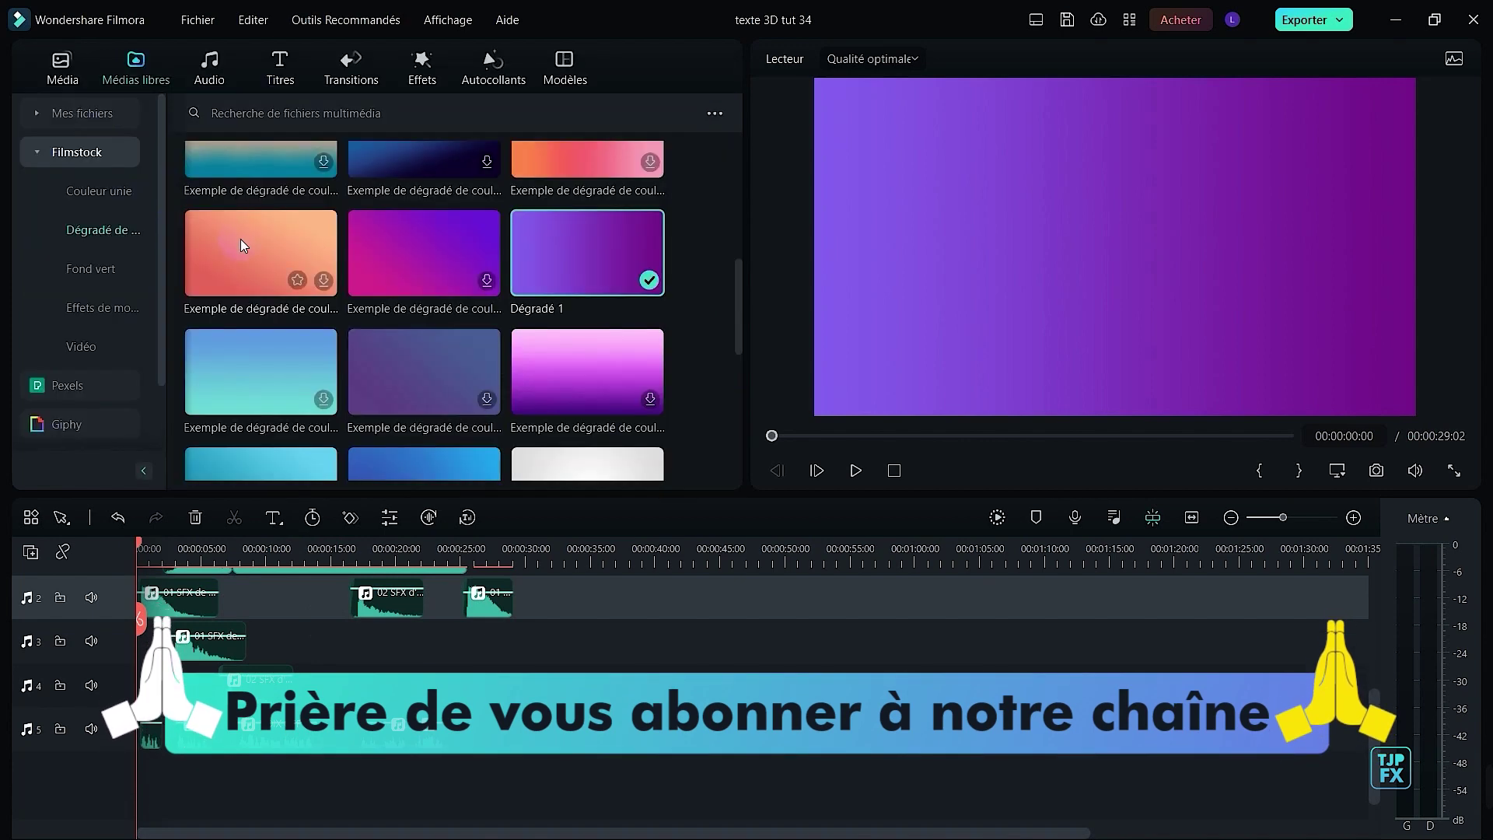
- Add the project sound 03 SFX _Whoosh for texte to a new audio track 6 and fit the timeline to the project
click(62, 78)
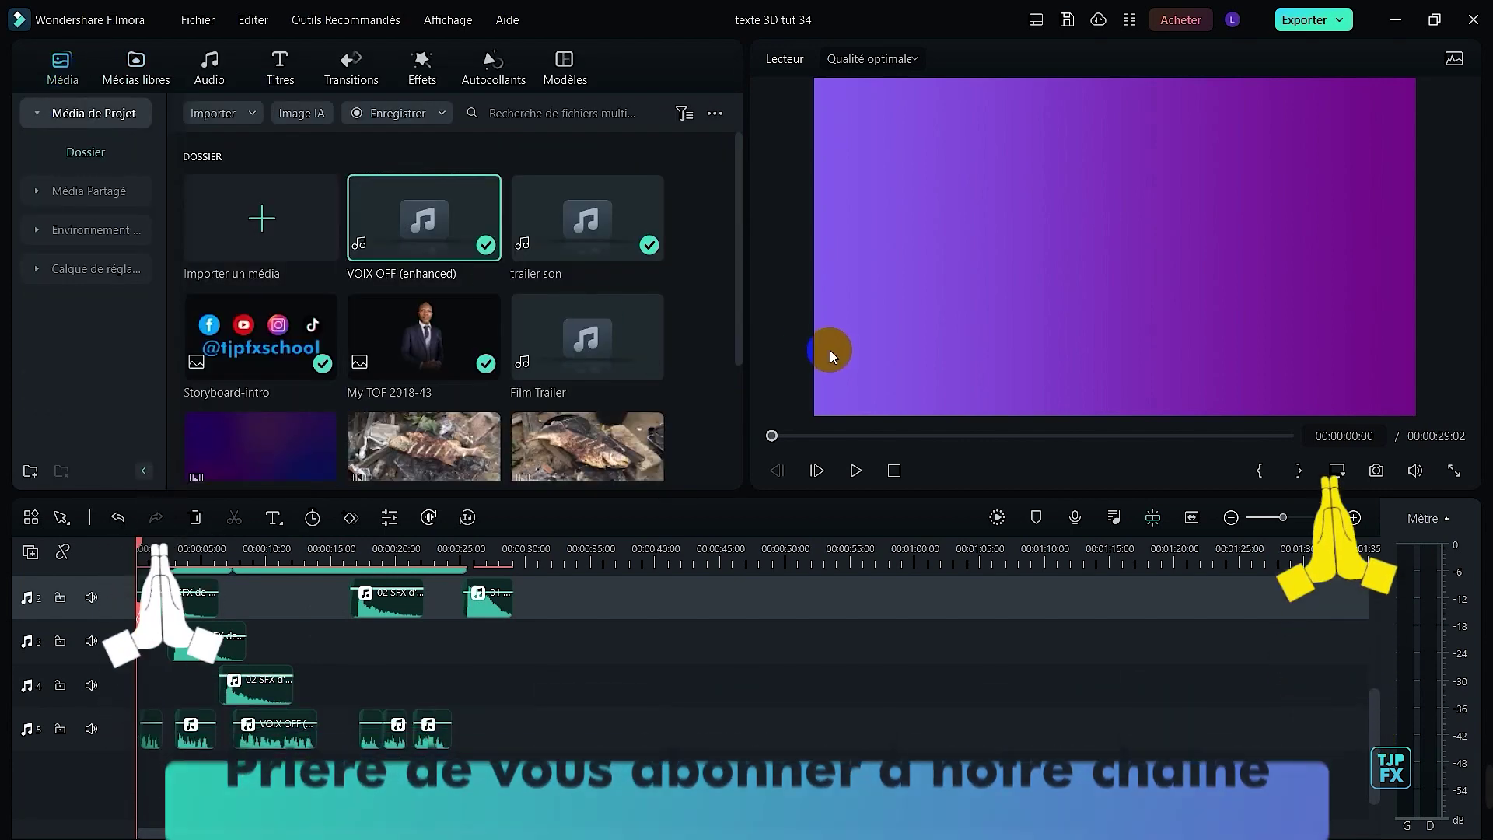
scroll(666, 233, down, 3)
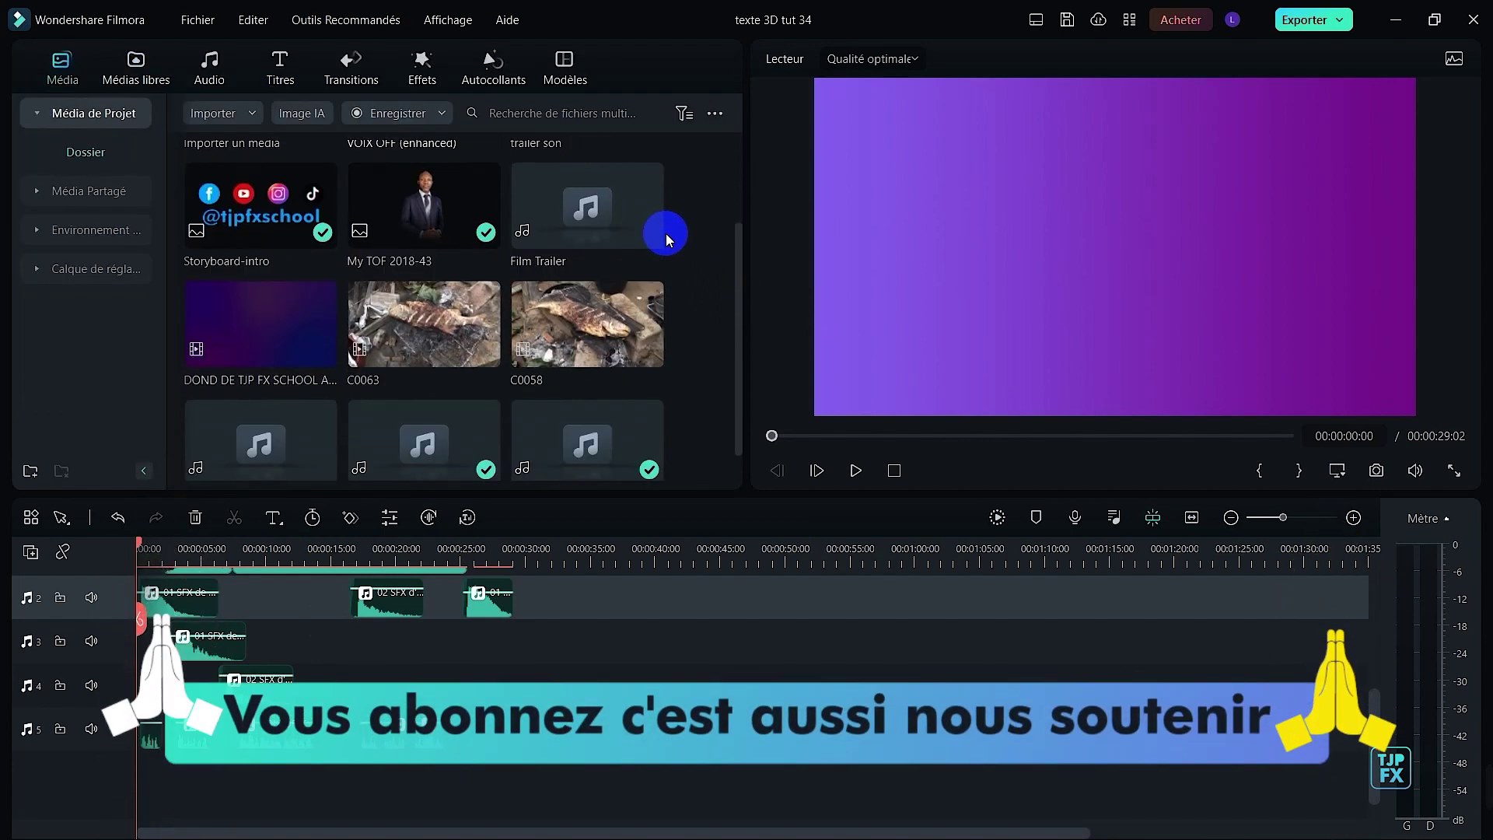
drag(260, 406, 155, 774)
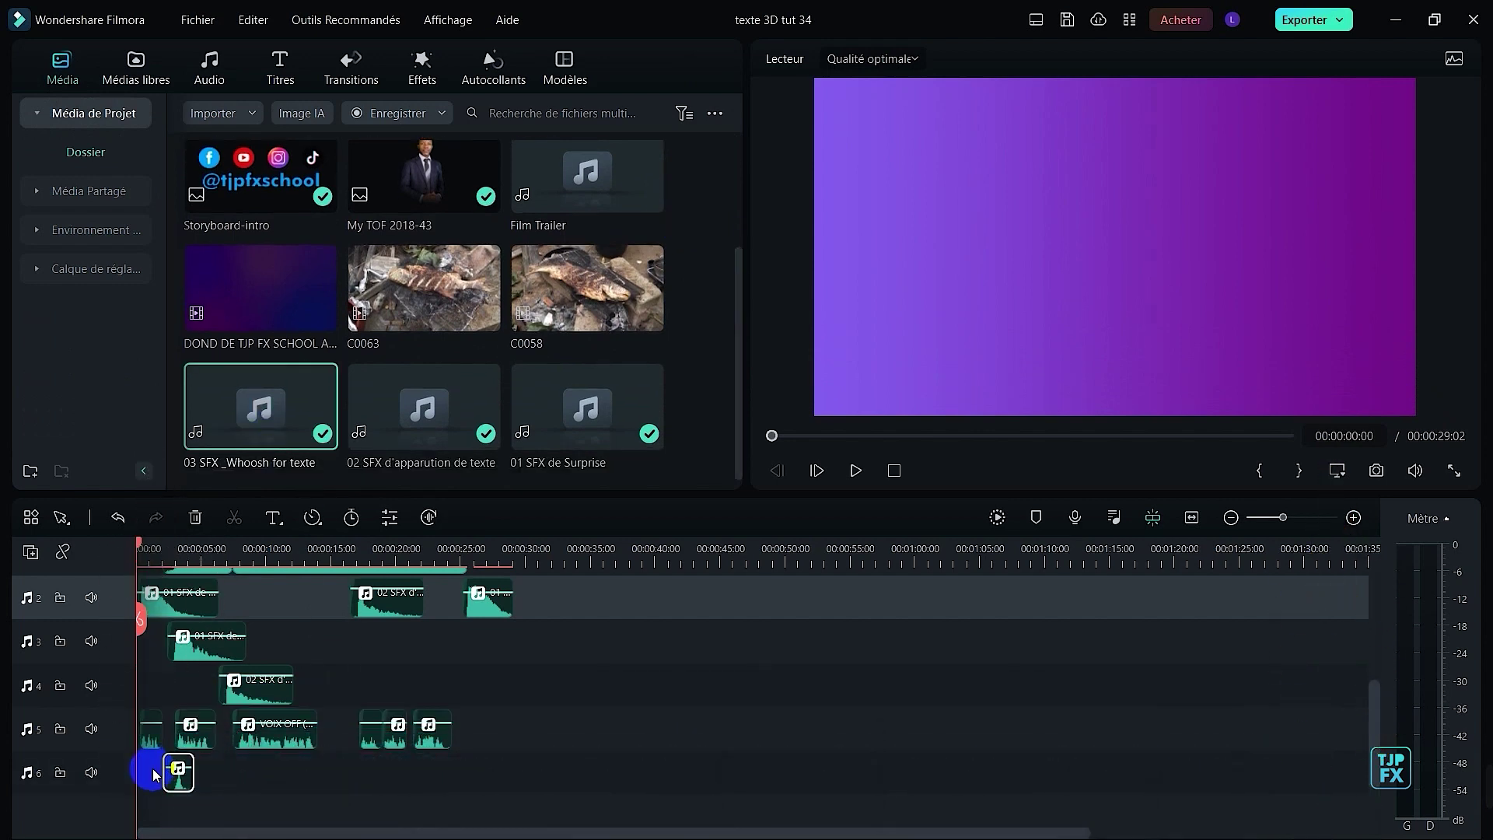
click(1191, 517)
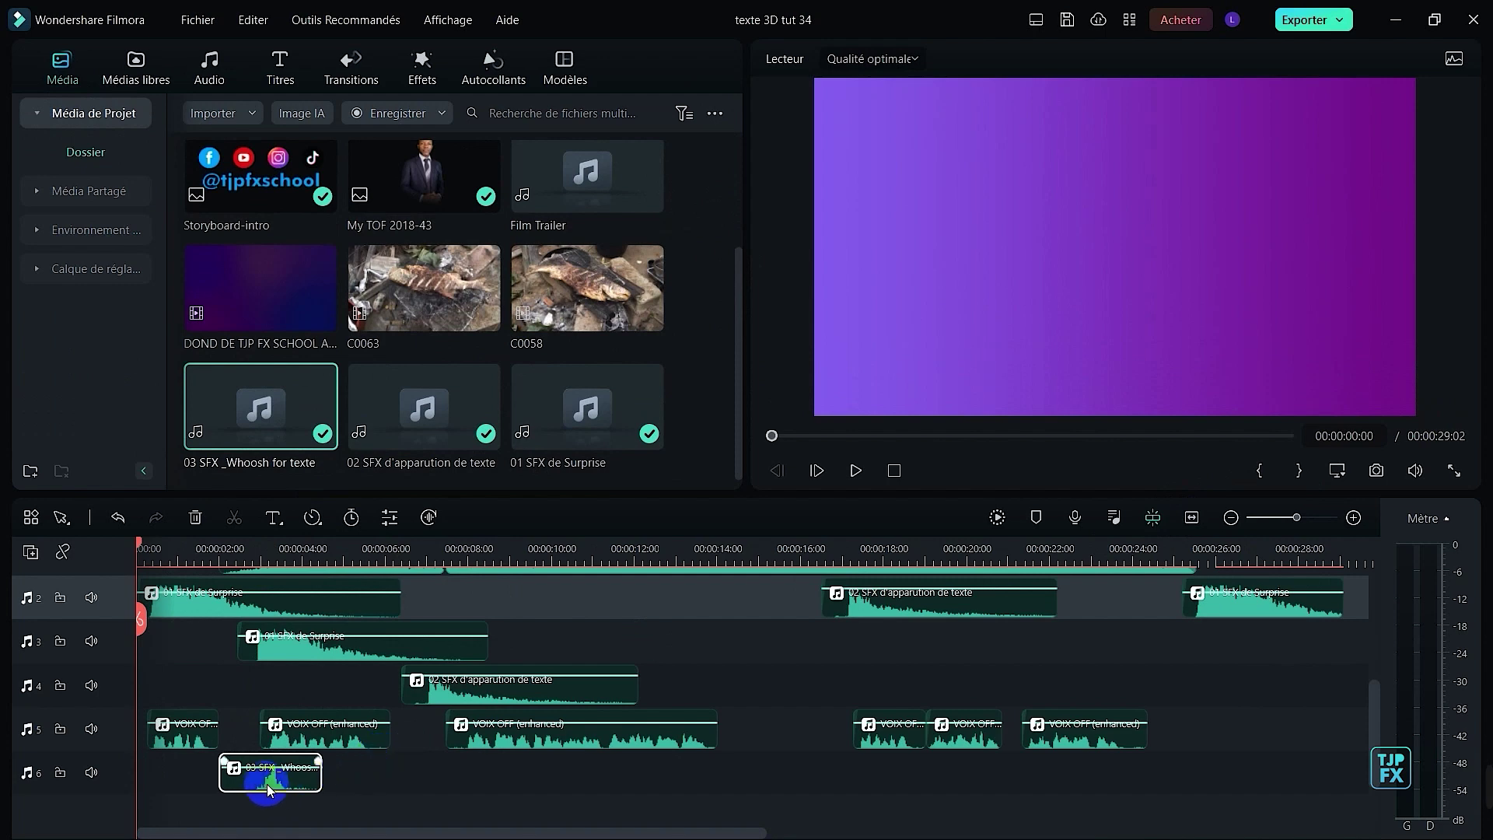
- Move the whoosh clip earlier so its peak matches the first title's exit at 00:00:02:18, checking the timing by playback
key(space)
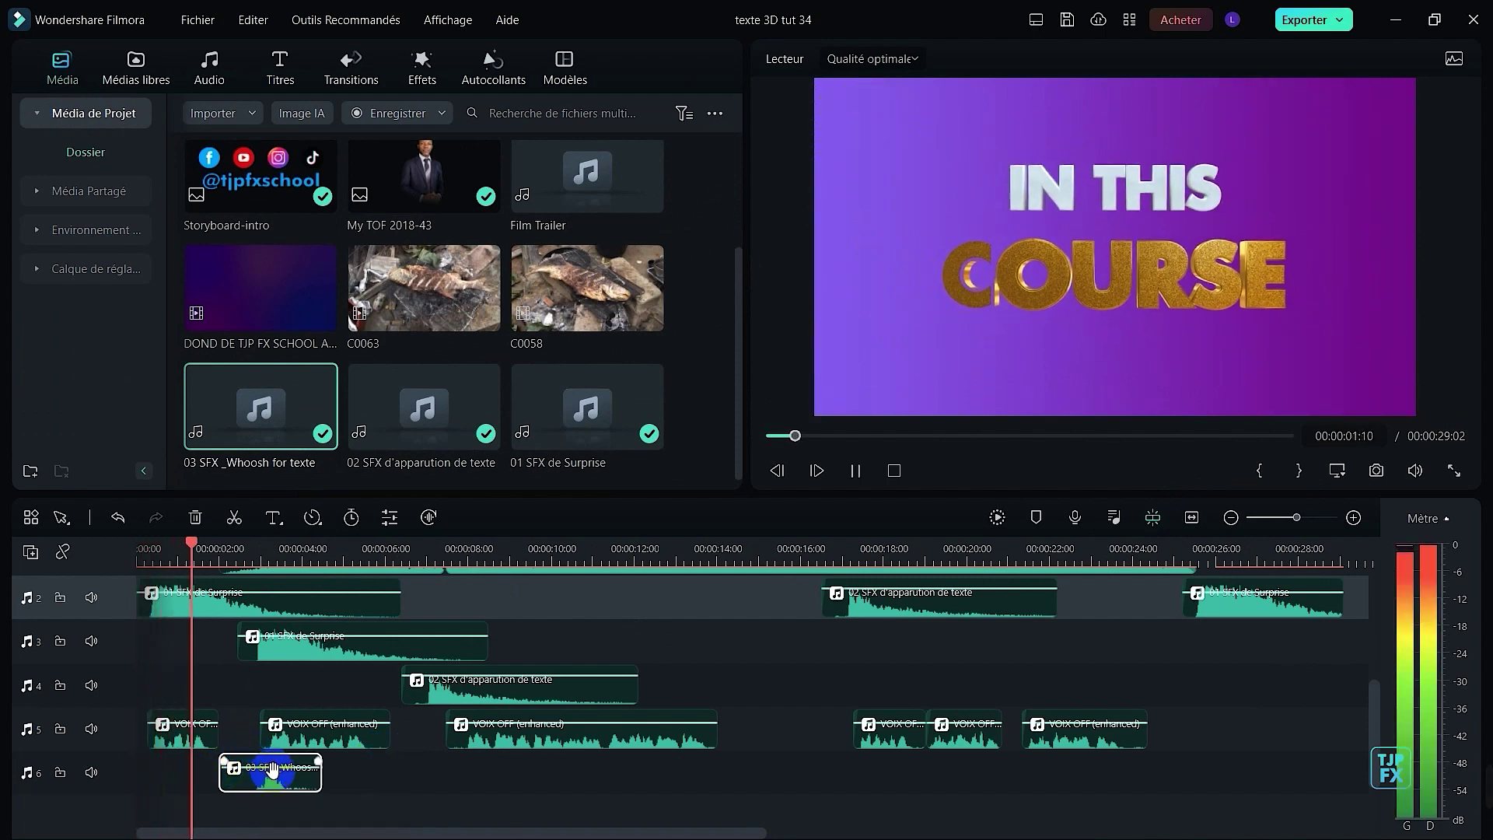
click(207, 595)
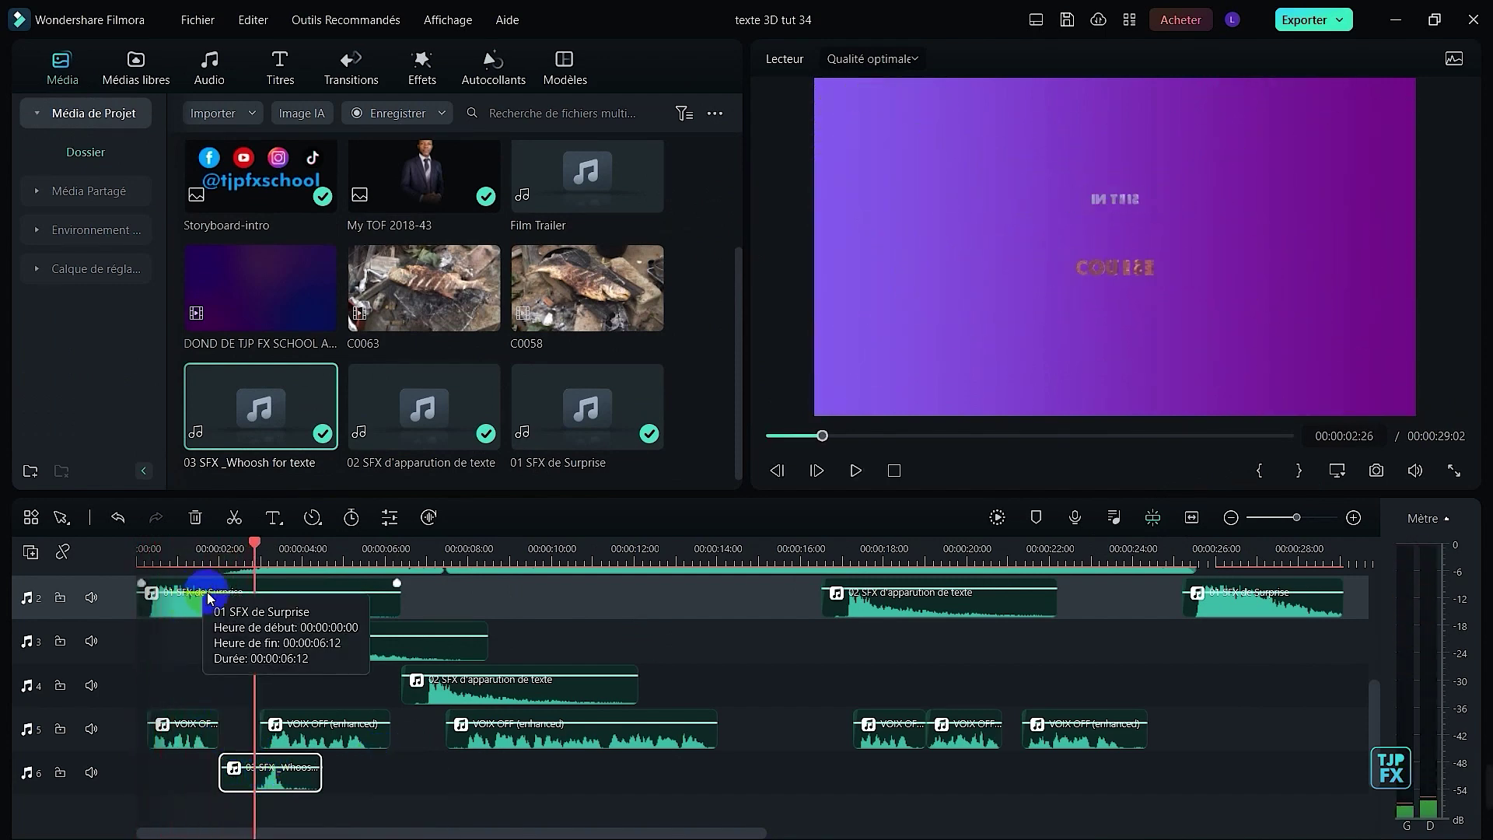
click(300, 794)
drag(274, 790, 245, 792)
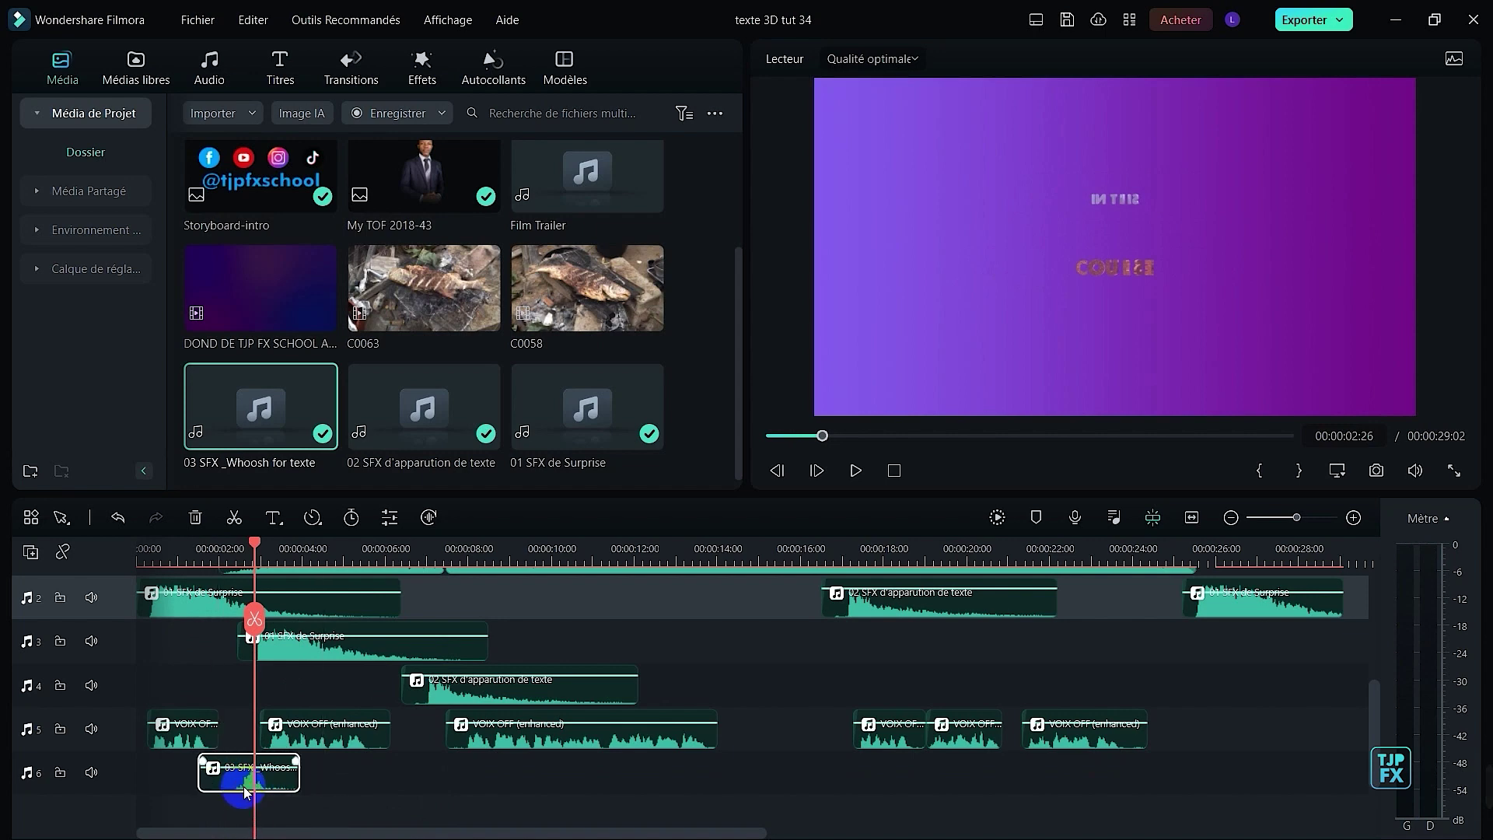
scroll(239, 790, up, 5)
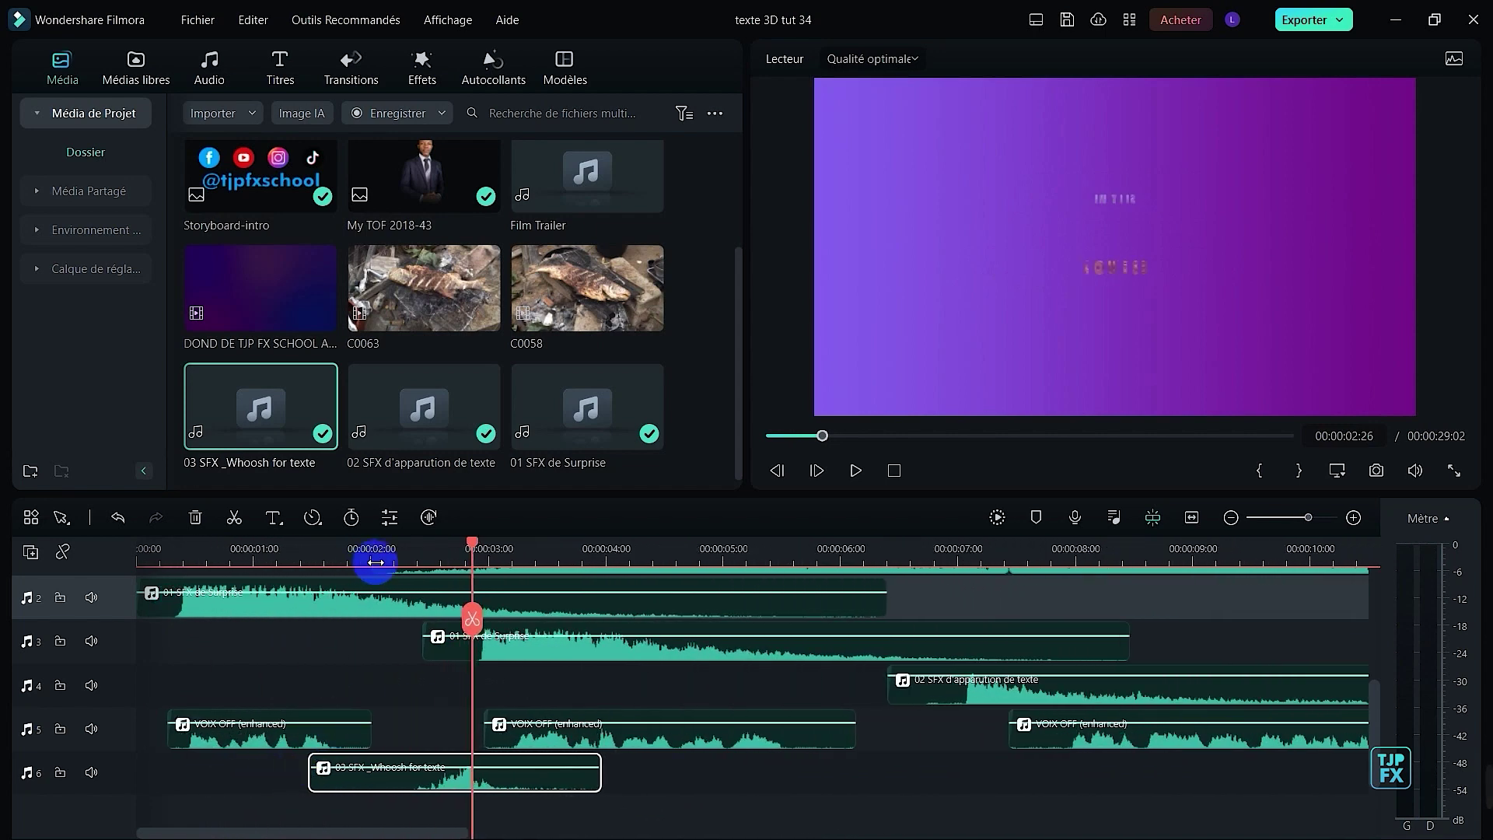
click(387, 551)
drag(390, 550, 441, 566)
drag(499, 786, 472, 788)
click(378, 552)
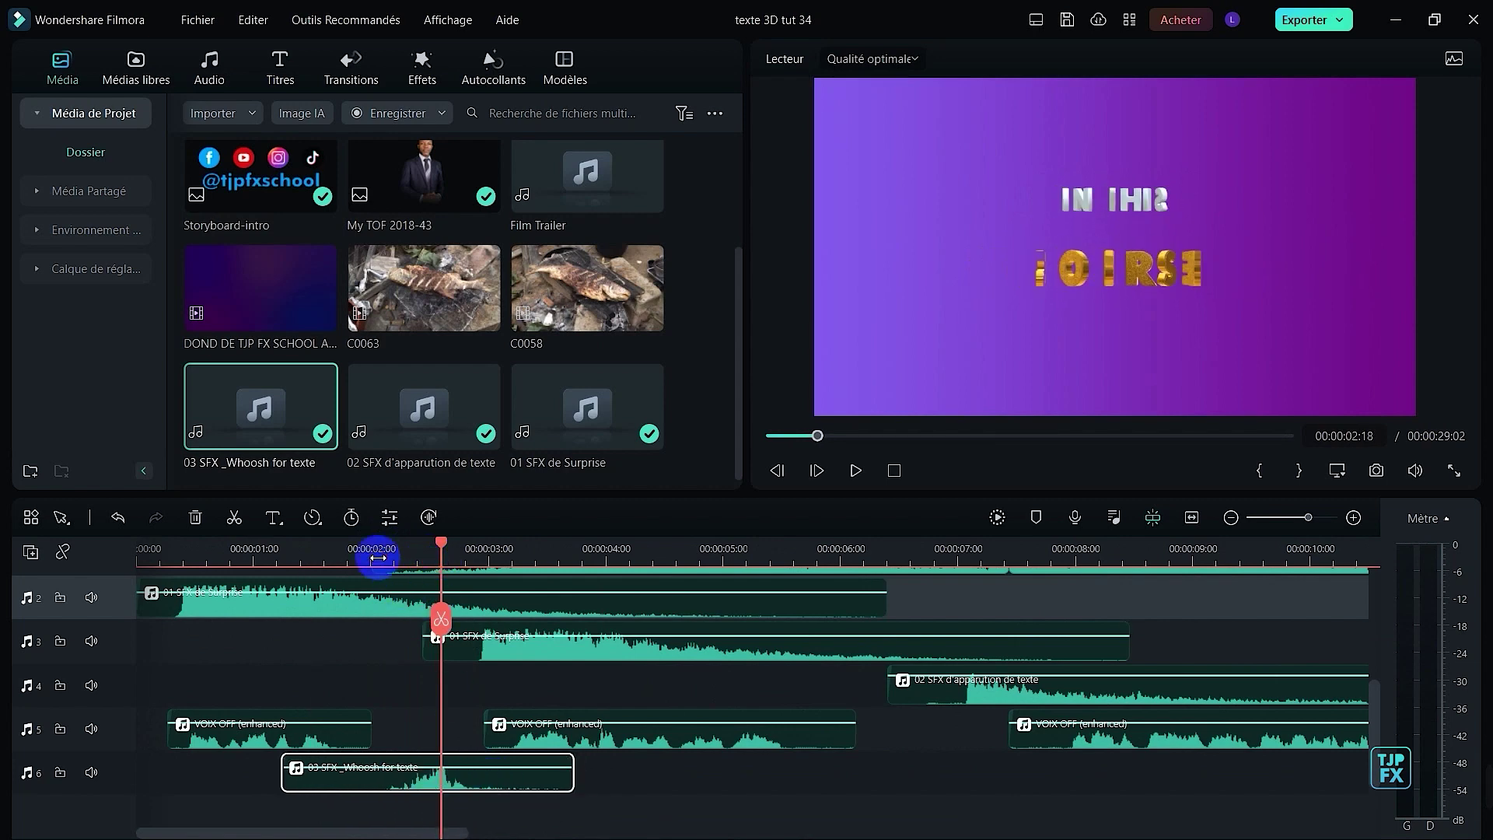
key(space)
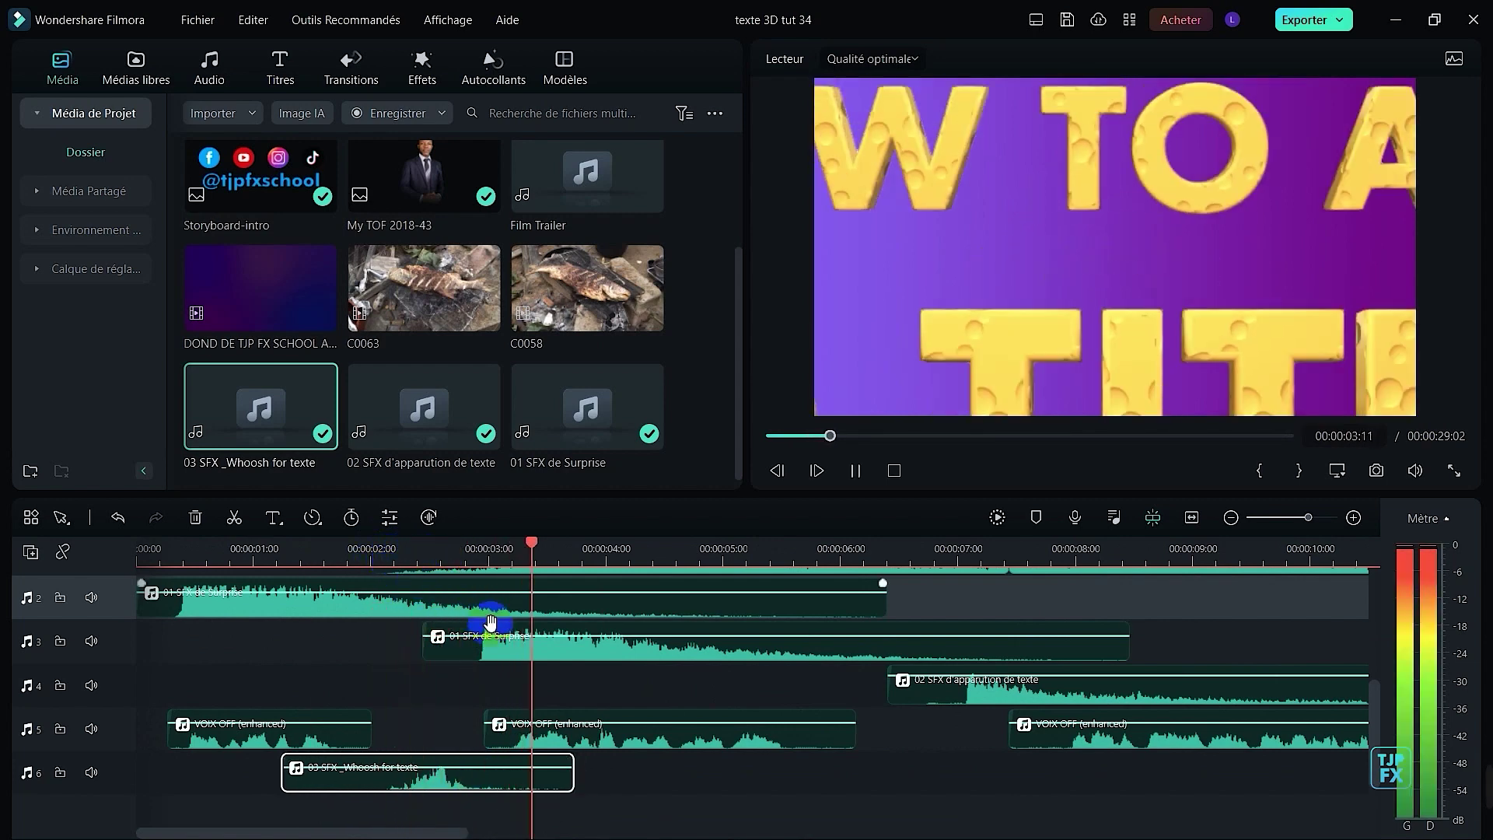
key(space)
- Paste another whoosh clip on audio track 6, match its peak to the 3D TITLES exit at 00:00:06:21, save, and check by playback
click(93, 781)
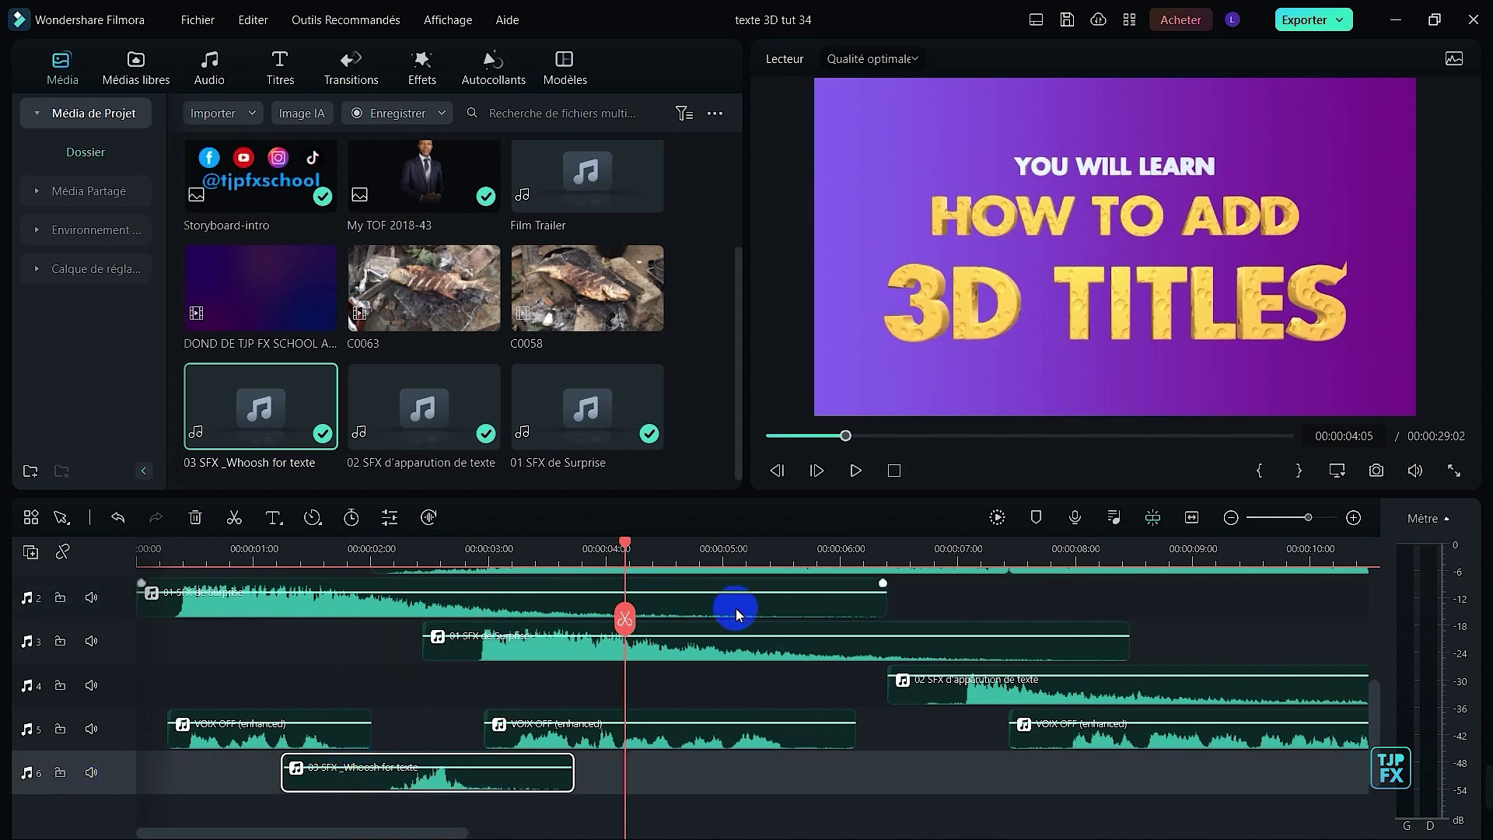
key(ctrl+v)
drag(687, 566, 923, 601)
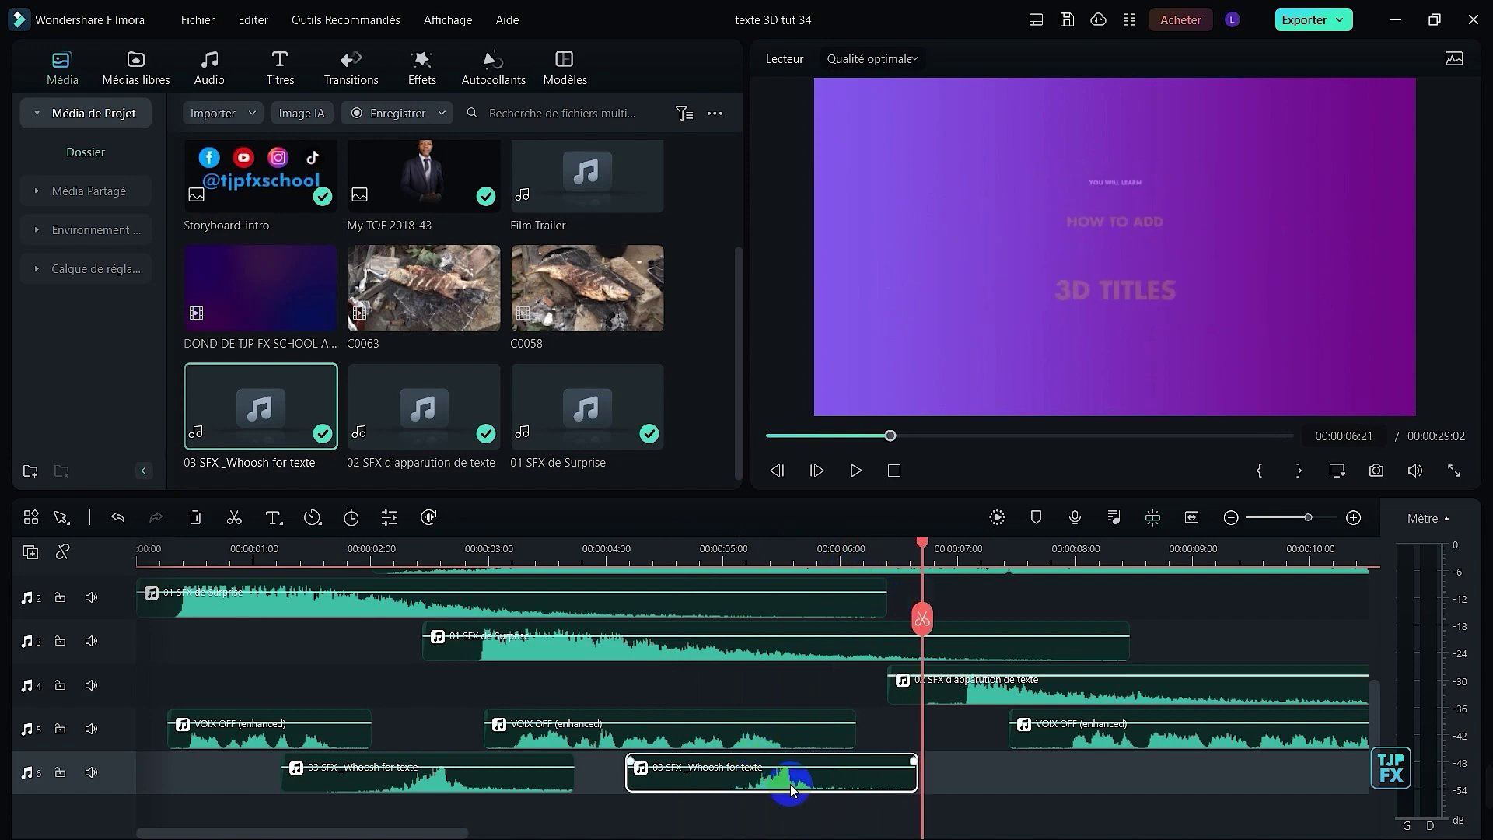
drag(801, 784, 952, 766)
key(ctrl+s)
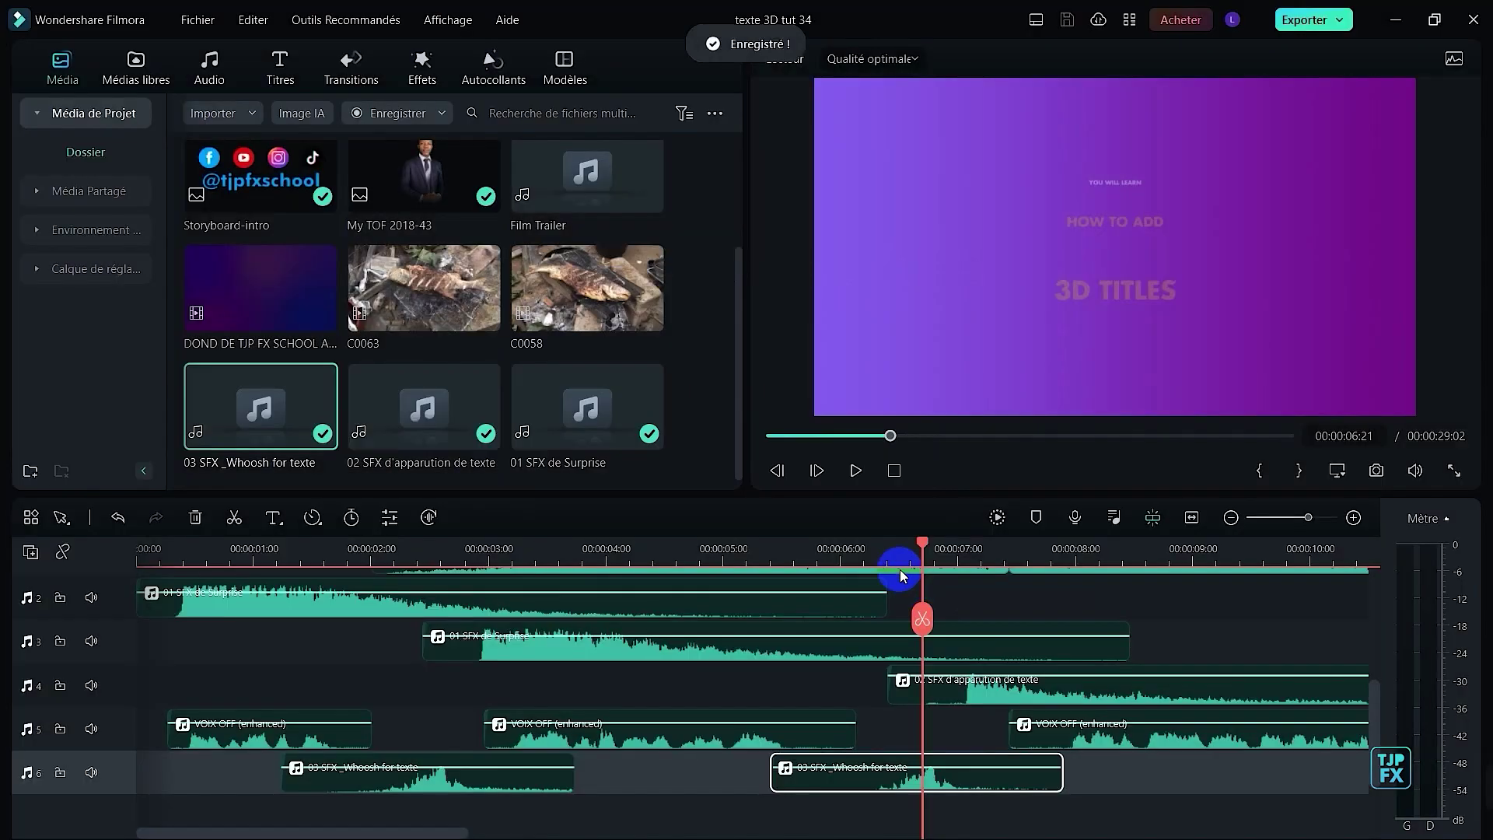
click(789, 562)
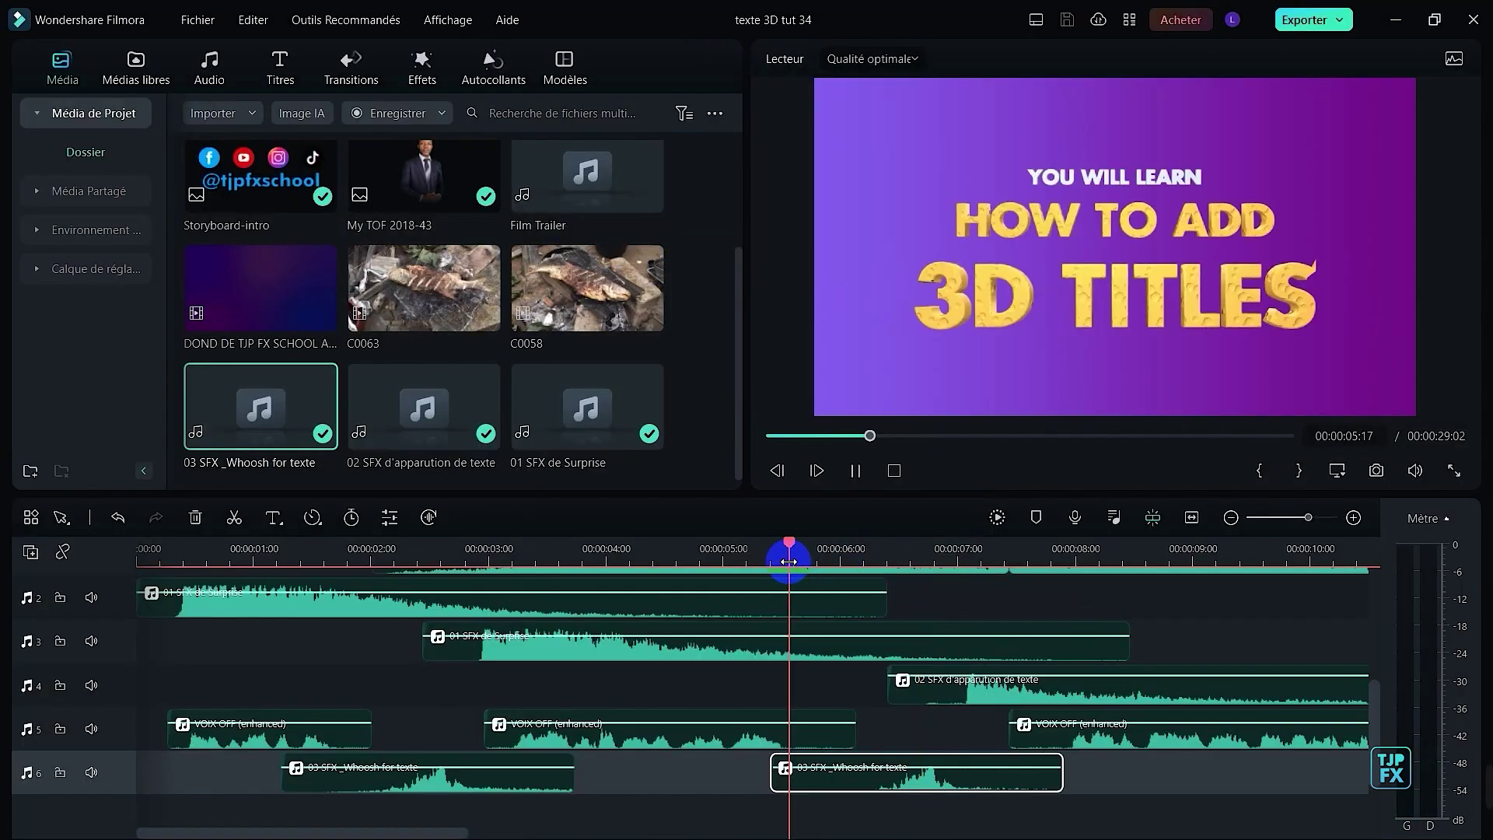
key(space)
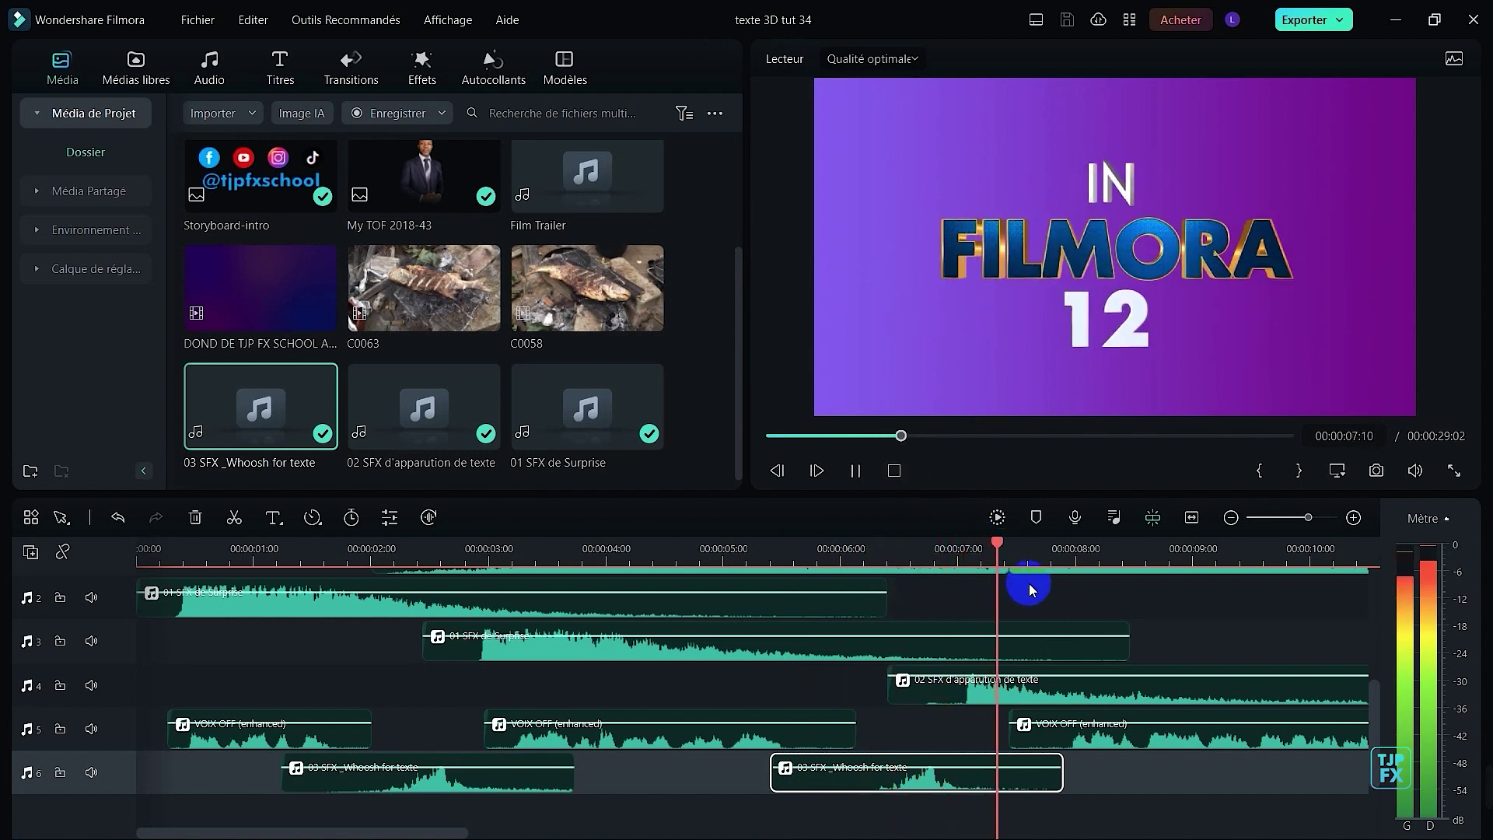
- Duplicate the whoosh on audio track 6 and position its peak at the FILMORA title's exit around 00:00:10:00, checking by playback
scroll(1083, 688, right, 1)
scroll(1079, 689, right, 3)
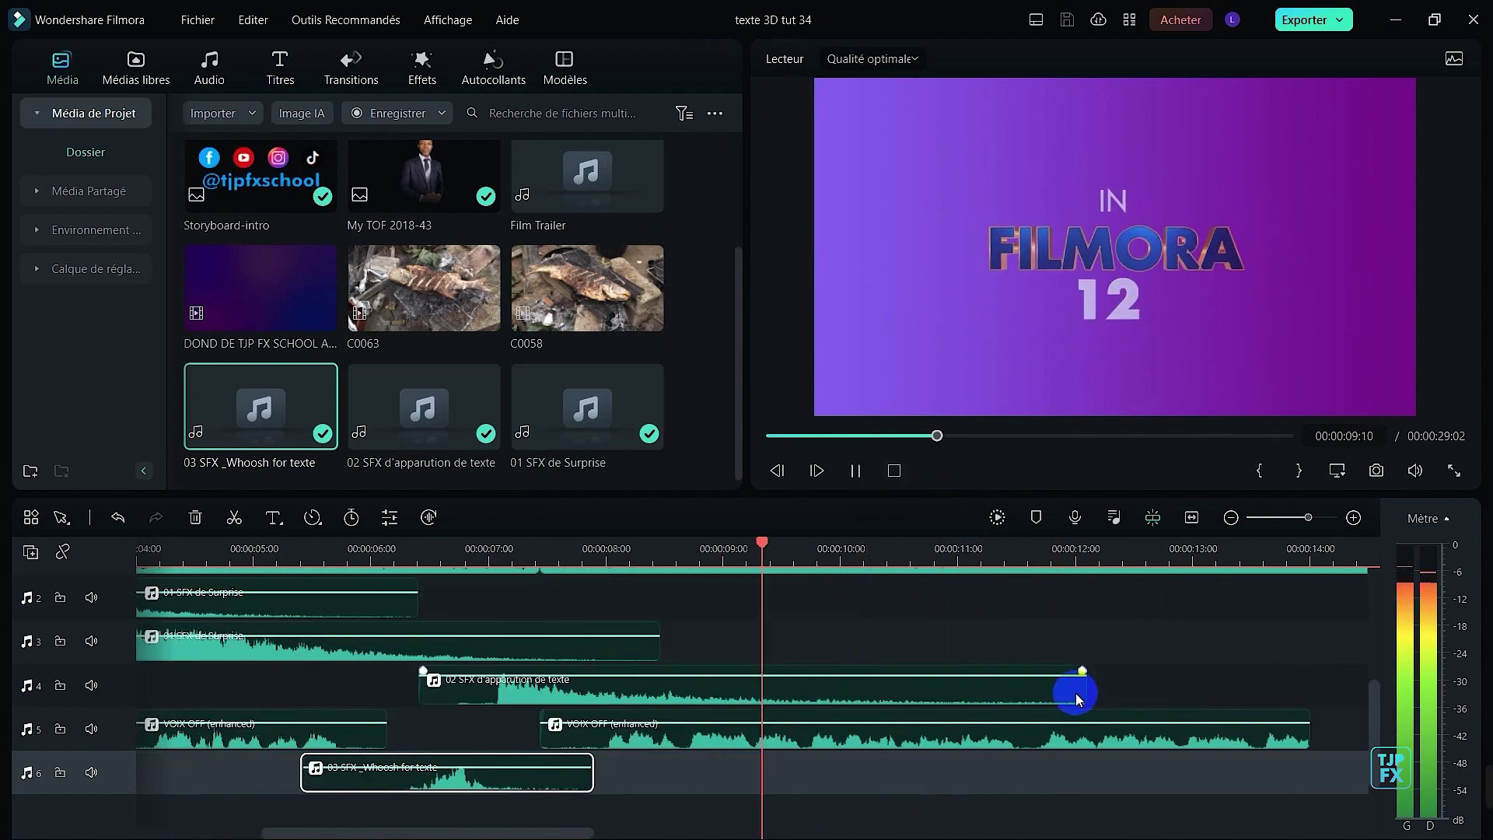
key(space)
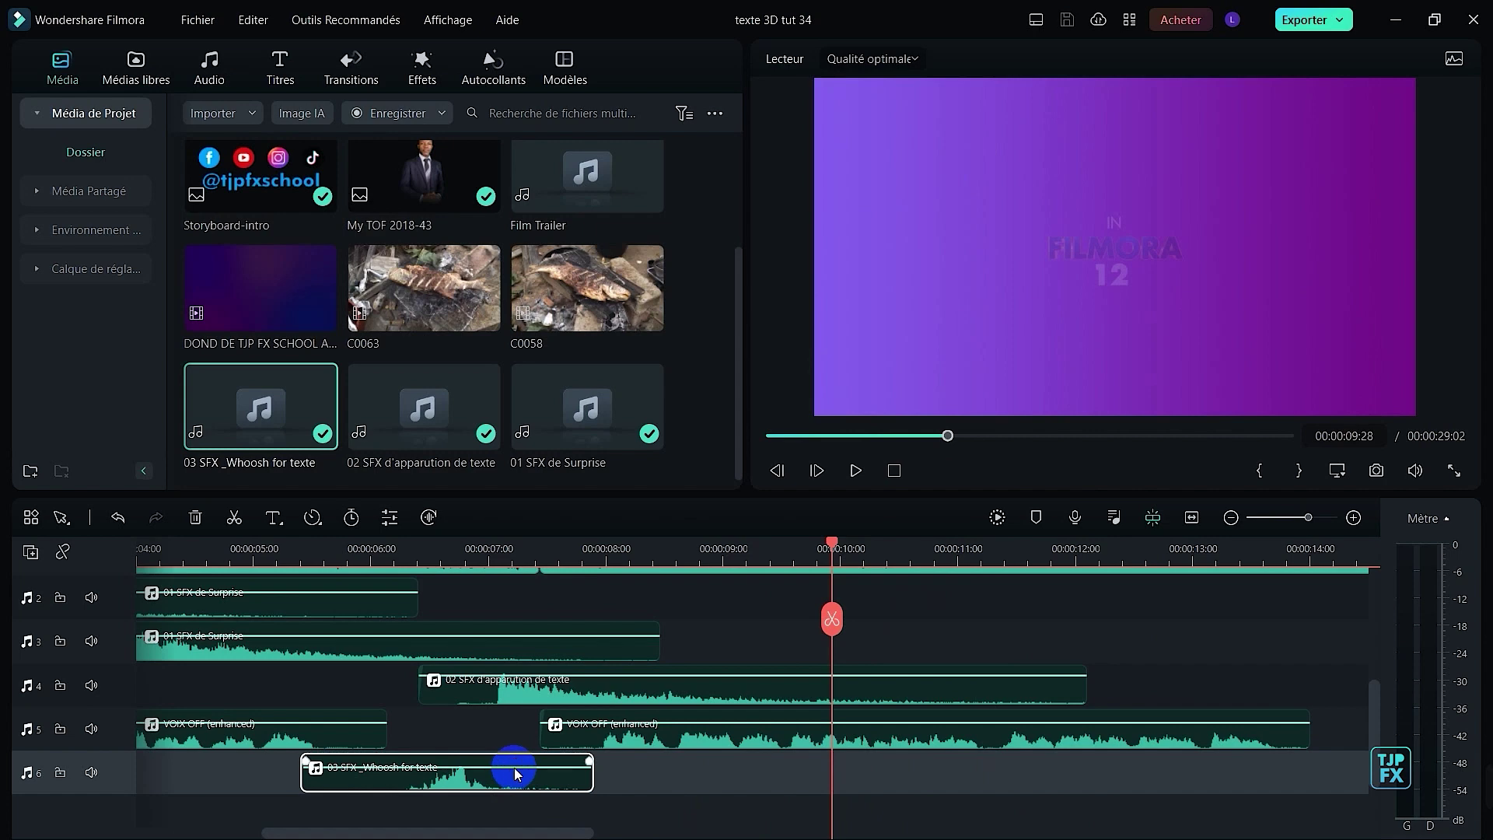
key(ctrl+c)
key(ctrl+v)
drag(943, 774, 818, 774)
click(853, 549)
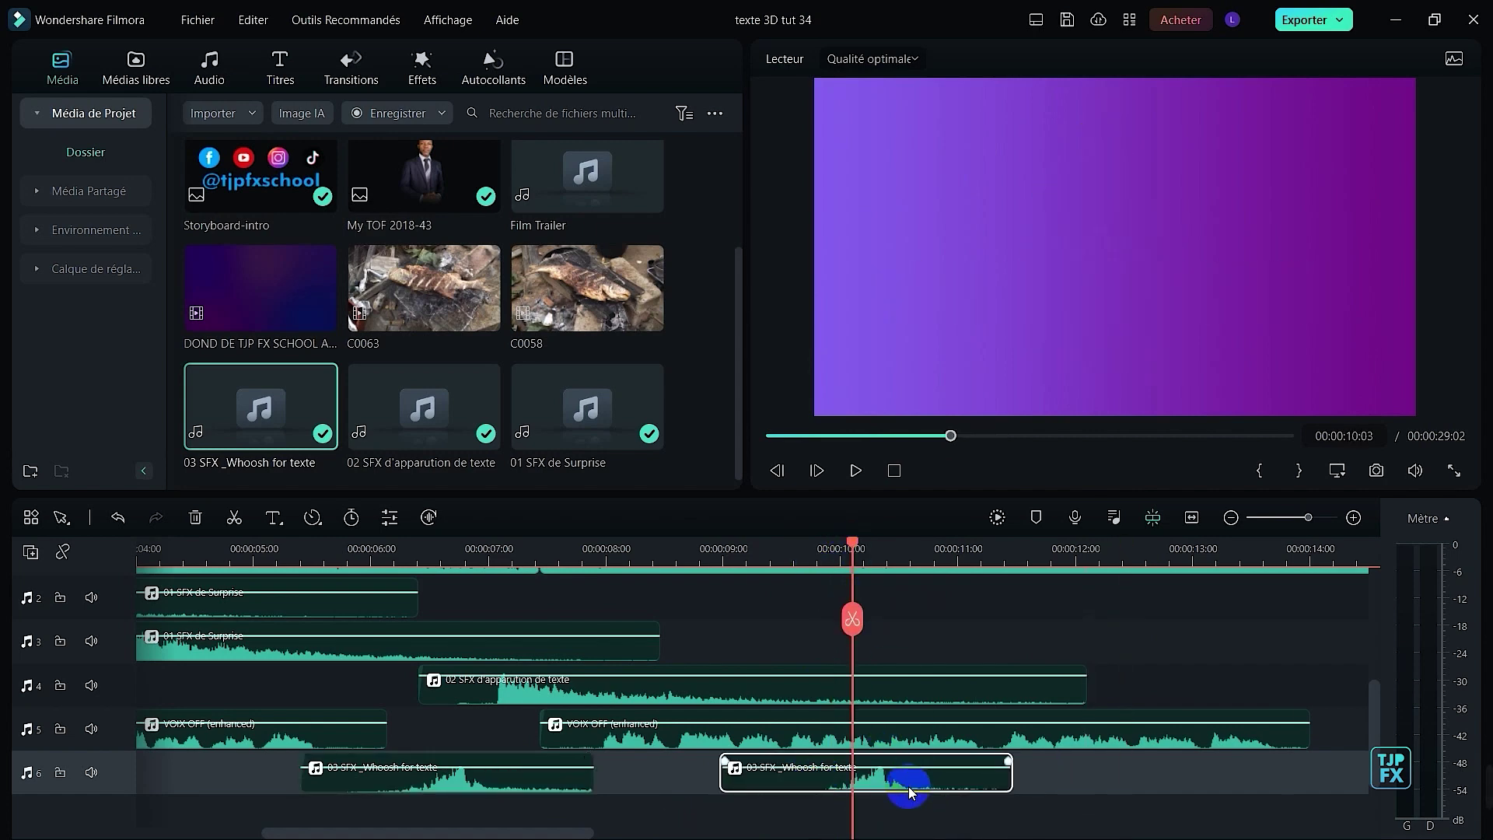
drag(910, 792, 863, 785)
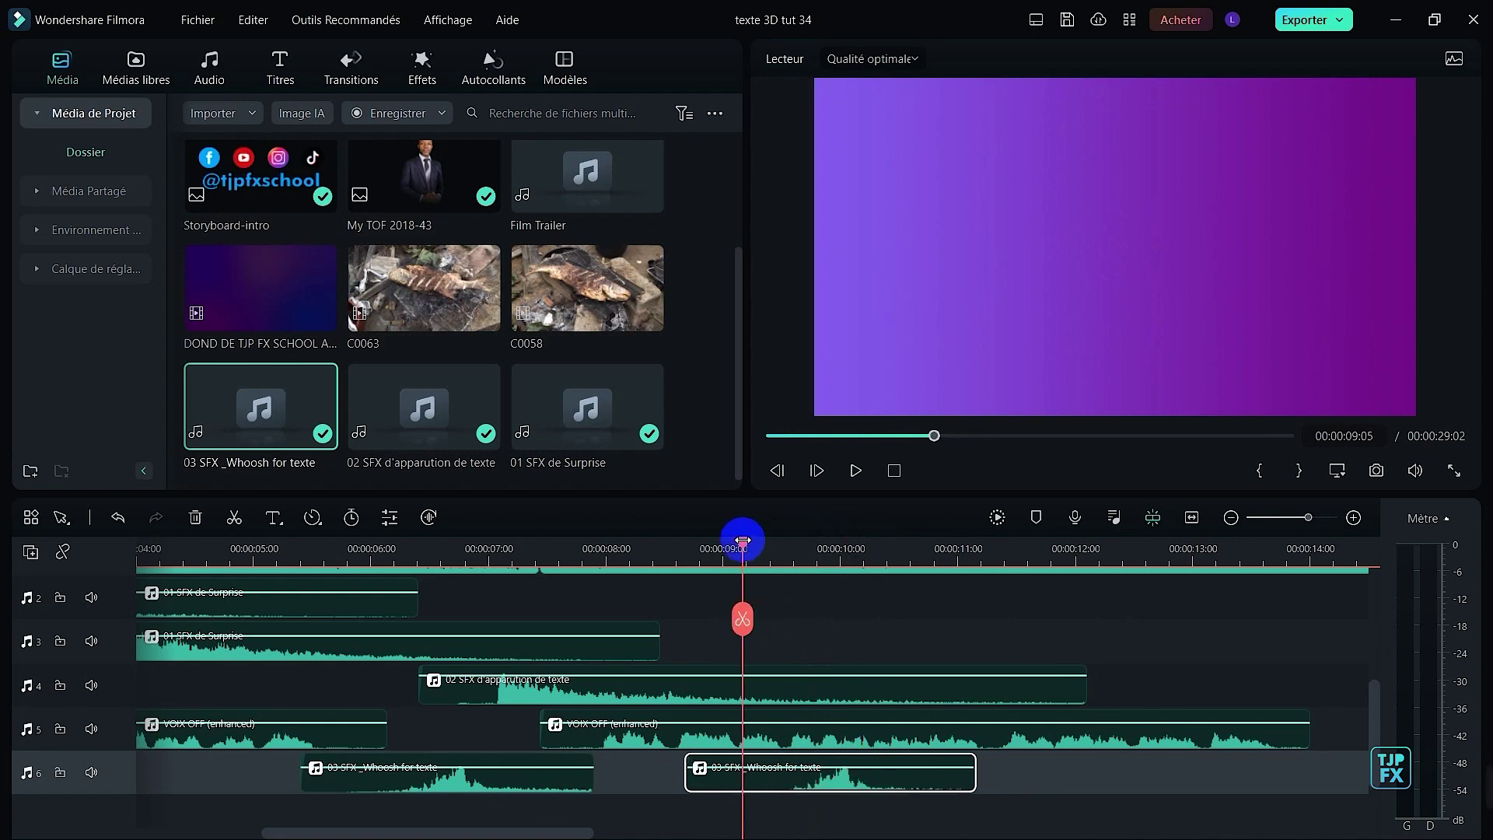
key(space)
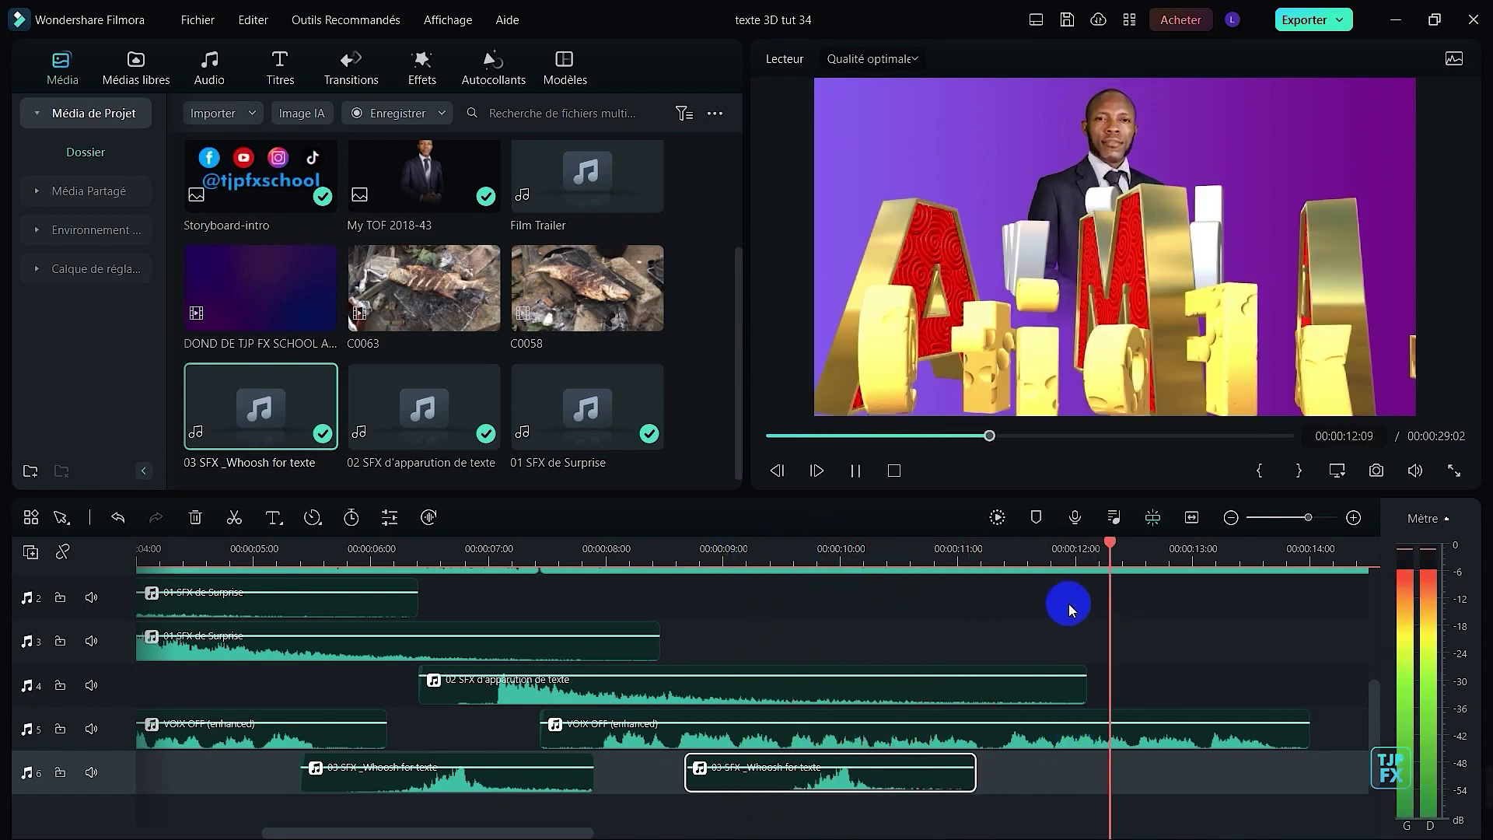
- Paste a whoosh for the presenter's name title, shorten its start, and move it earlier so it peaks just after 00:00:12:00
key(space)
key(ctrl+v)
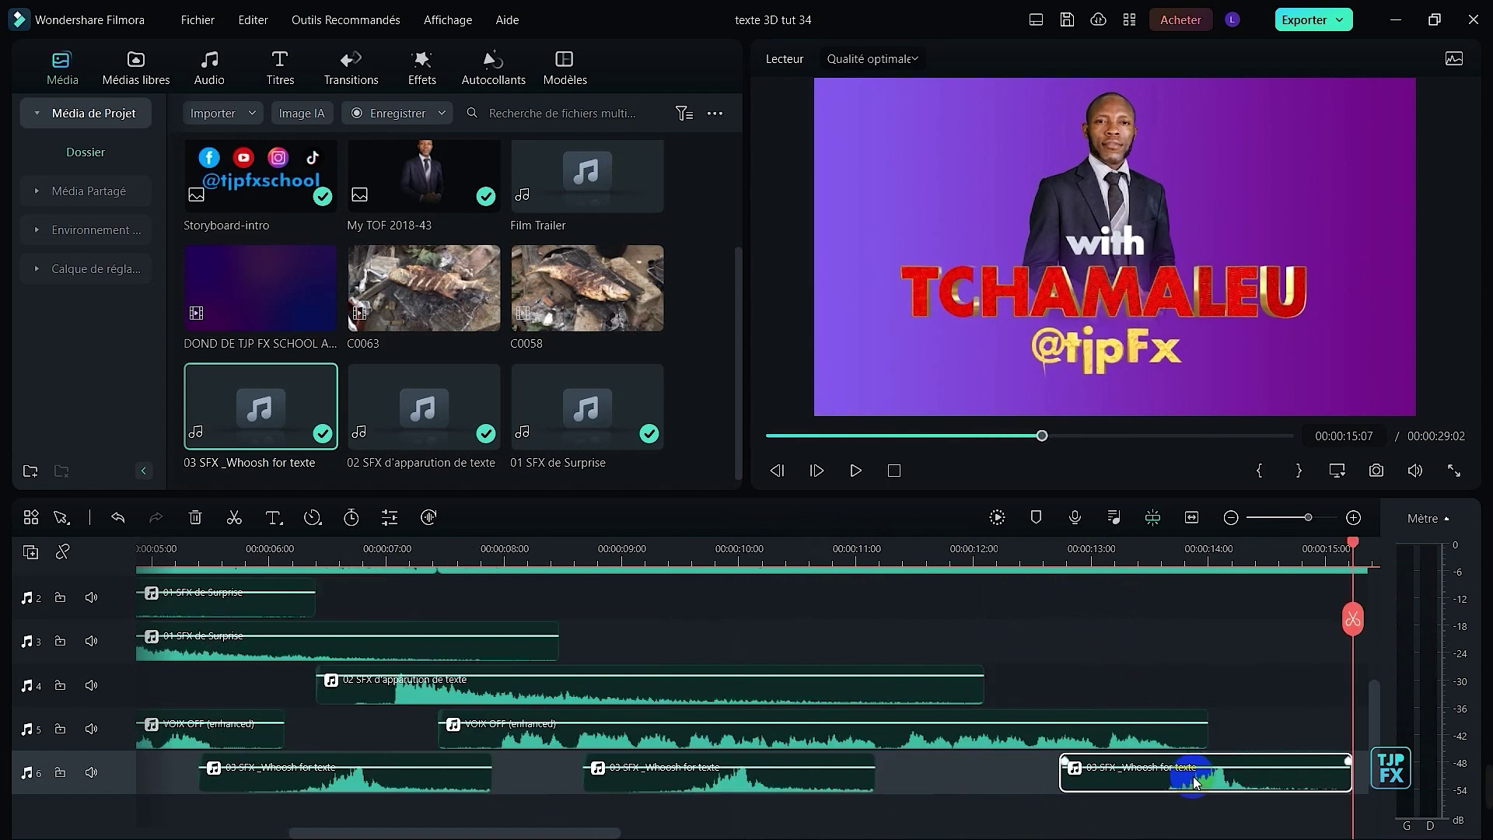
click(1020, 546)
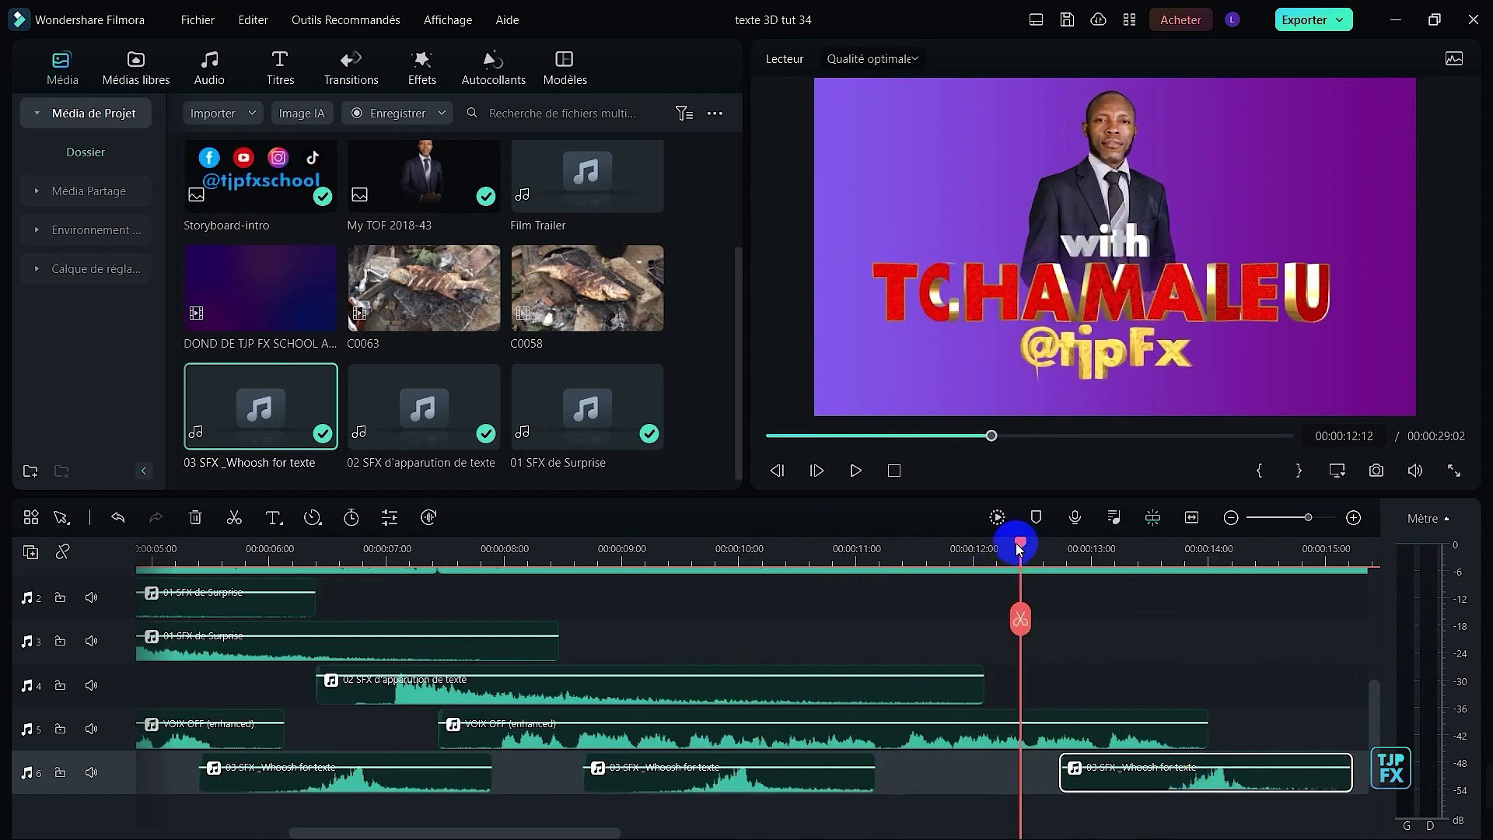
mouse_move(992, 556)
mouse_down()
mouse_move(950, 554)
mouse_move(1016, 554)
mouse_up()
click(1136, 778)
drag(1063, 781, 962, 787)
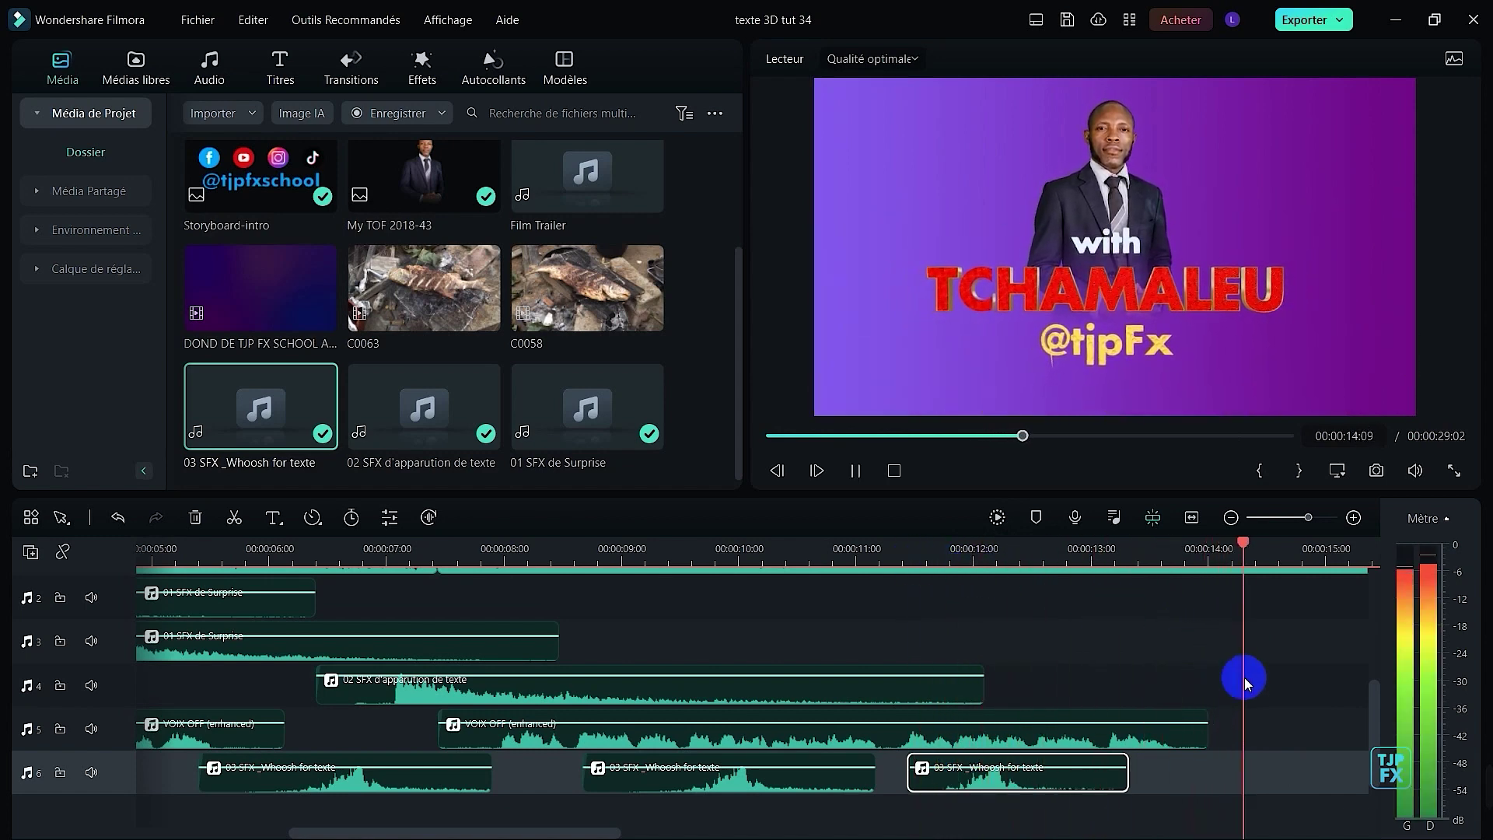
- Paste a whoosh for the FOLLOW title, align its peak with the title's exit at 00:00:21:02, and check by playback
scroll(1249, 671, down, 1)
scroll(1058, 700, down, 2)
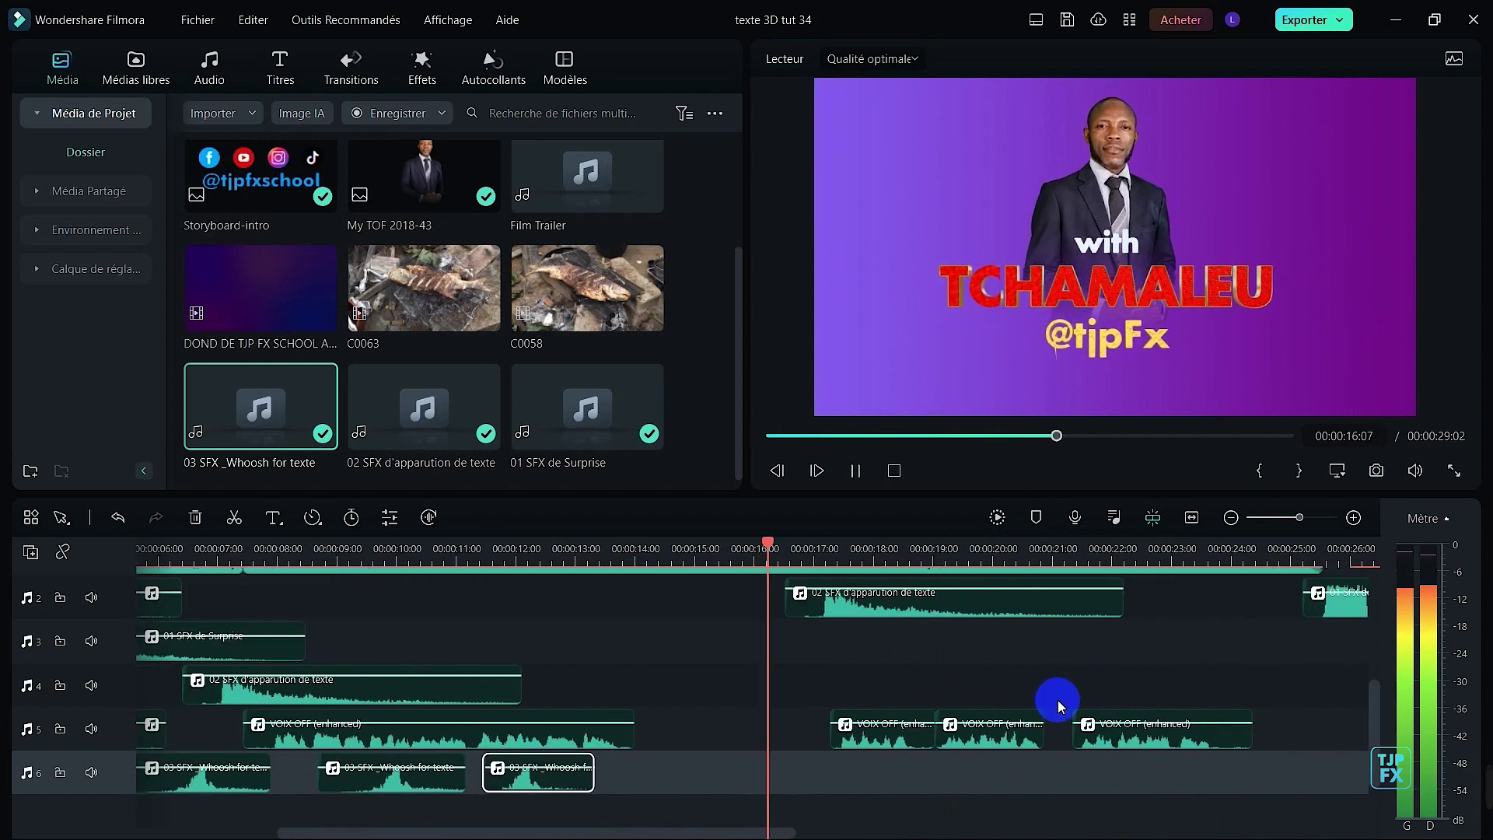
key(space)
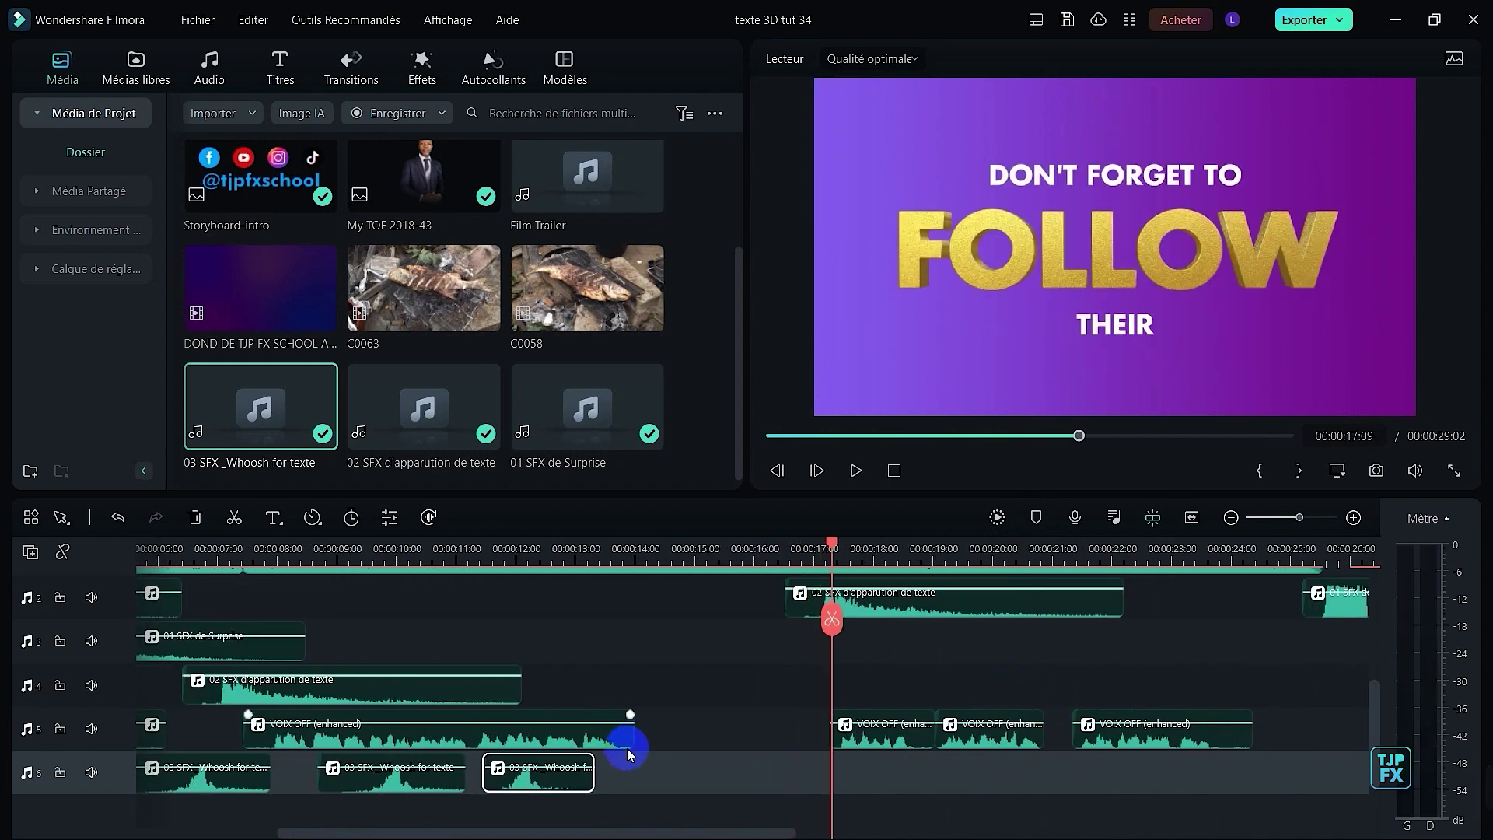
key(ctrl+v)
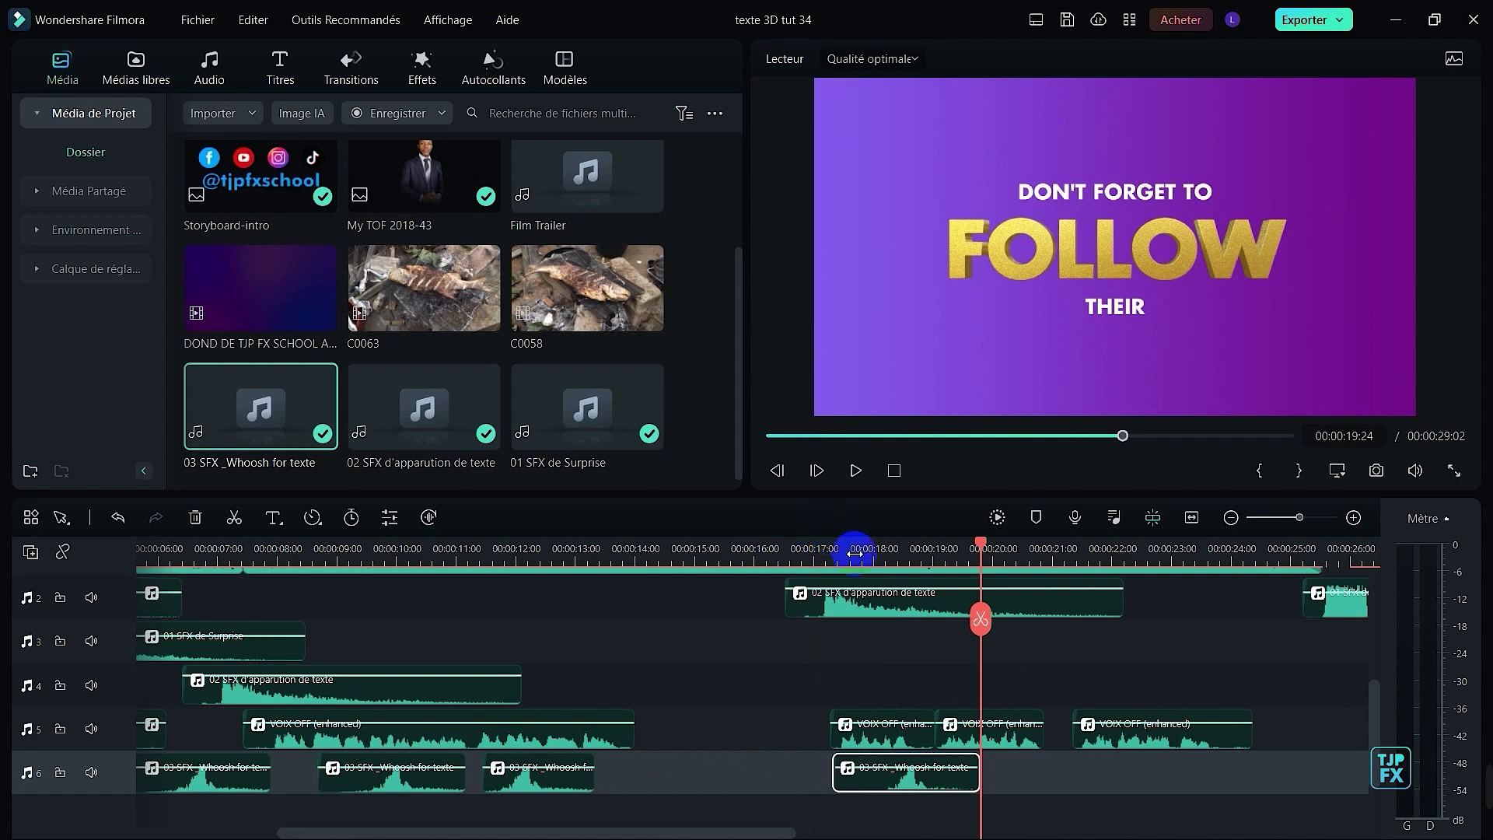
drag(980, 545, 1056, 563)
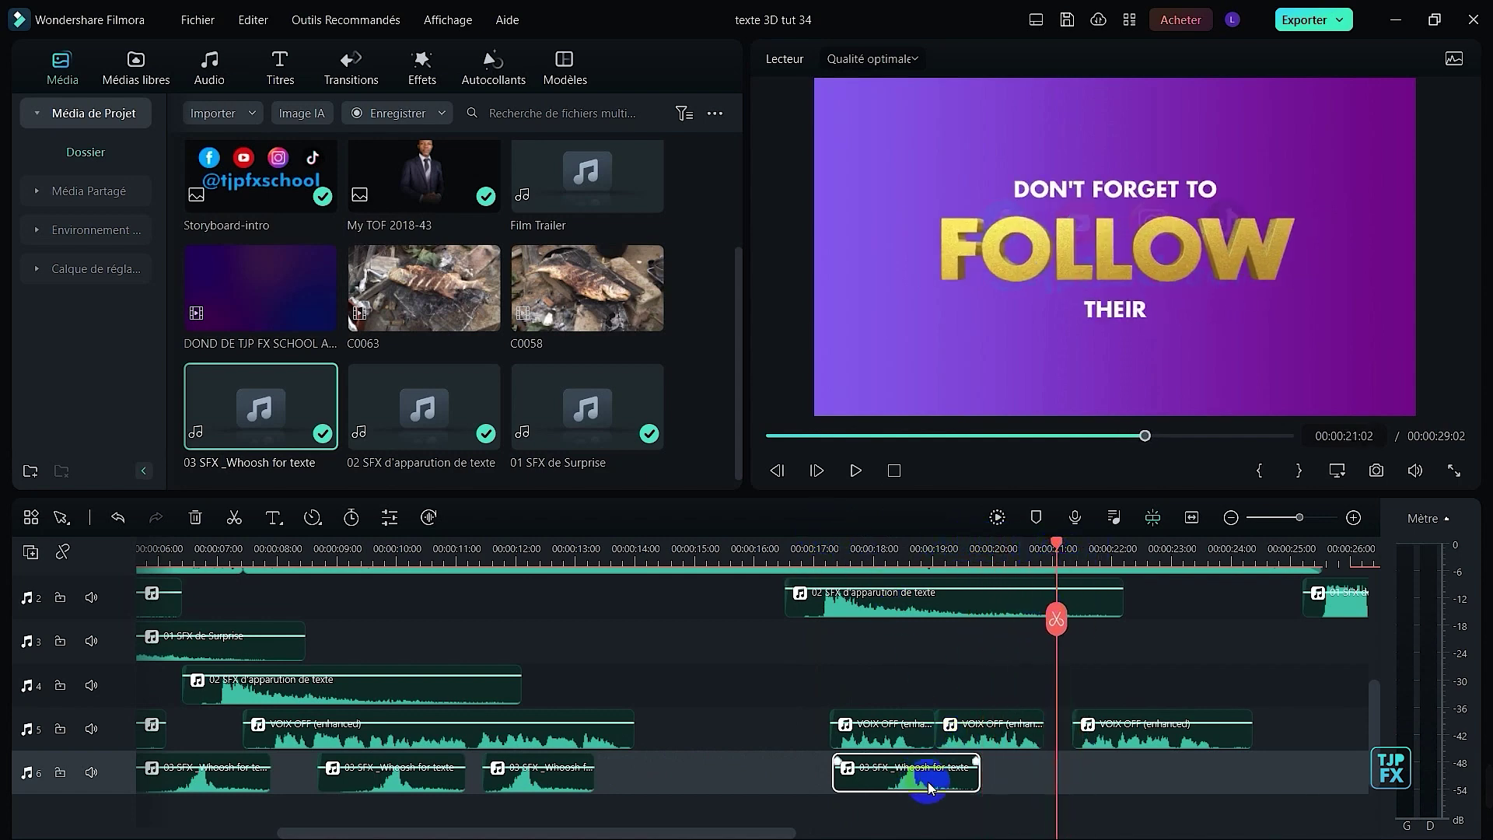
drag(926, 784, 1076, 784)
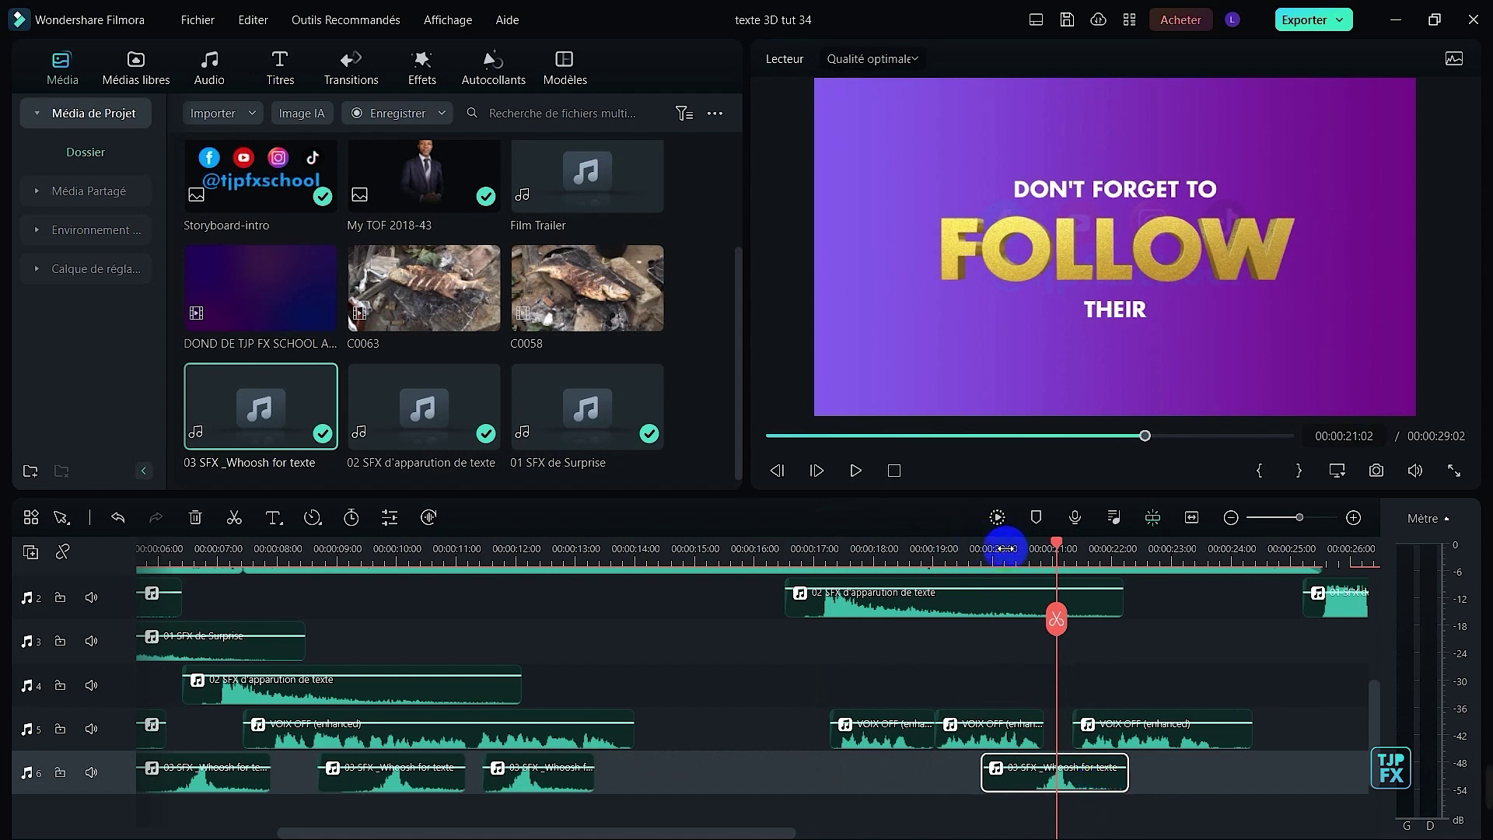
key(space)
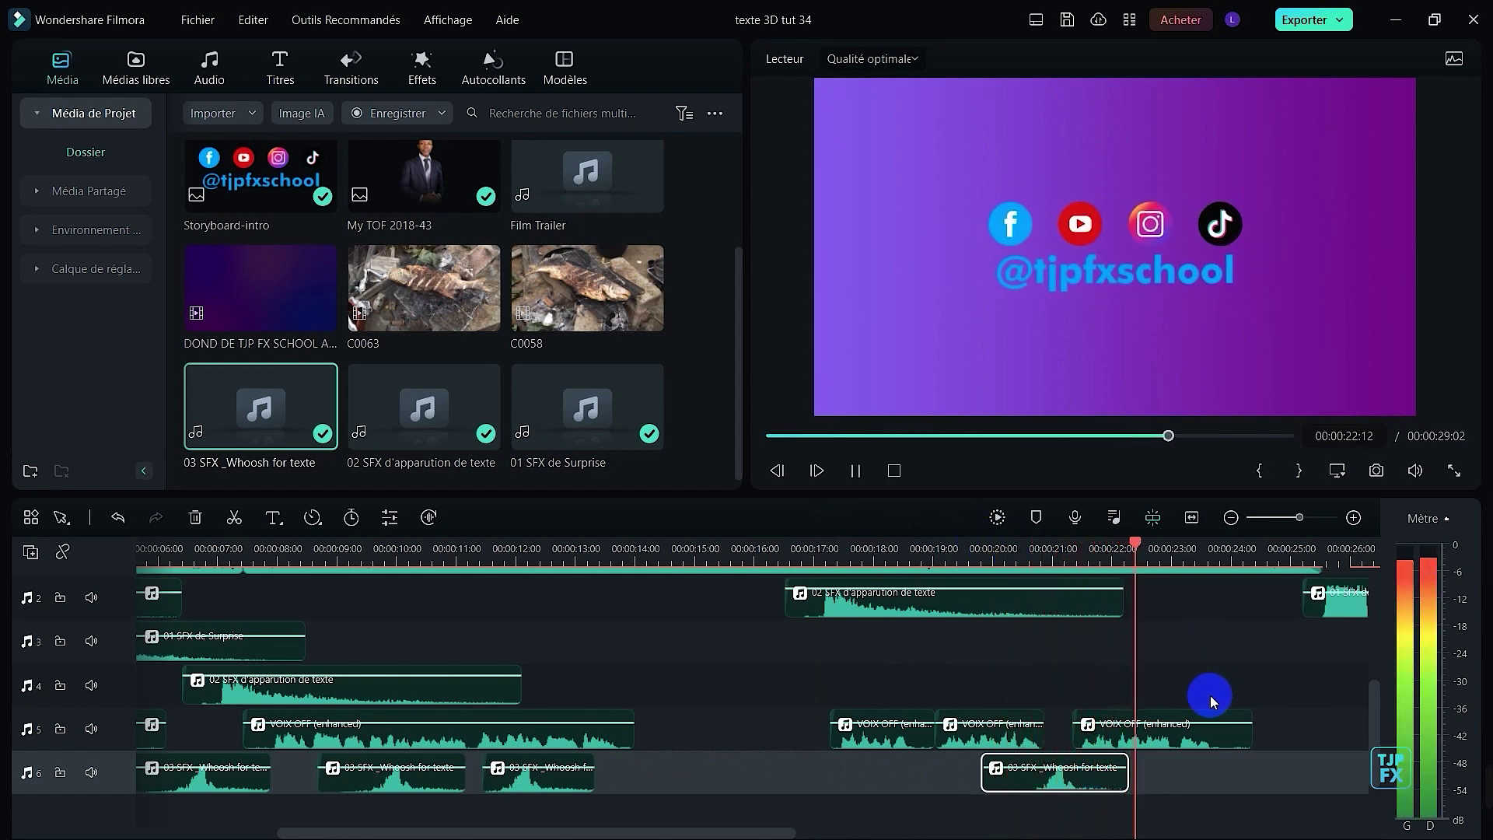
- Lower the volume of both trailer son music clips on audio track 1, bringing the longer one to about -11.6 dB
scroll(1233, 646, up, 2)
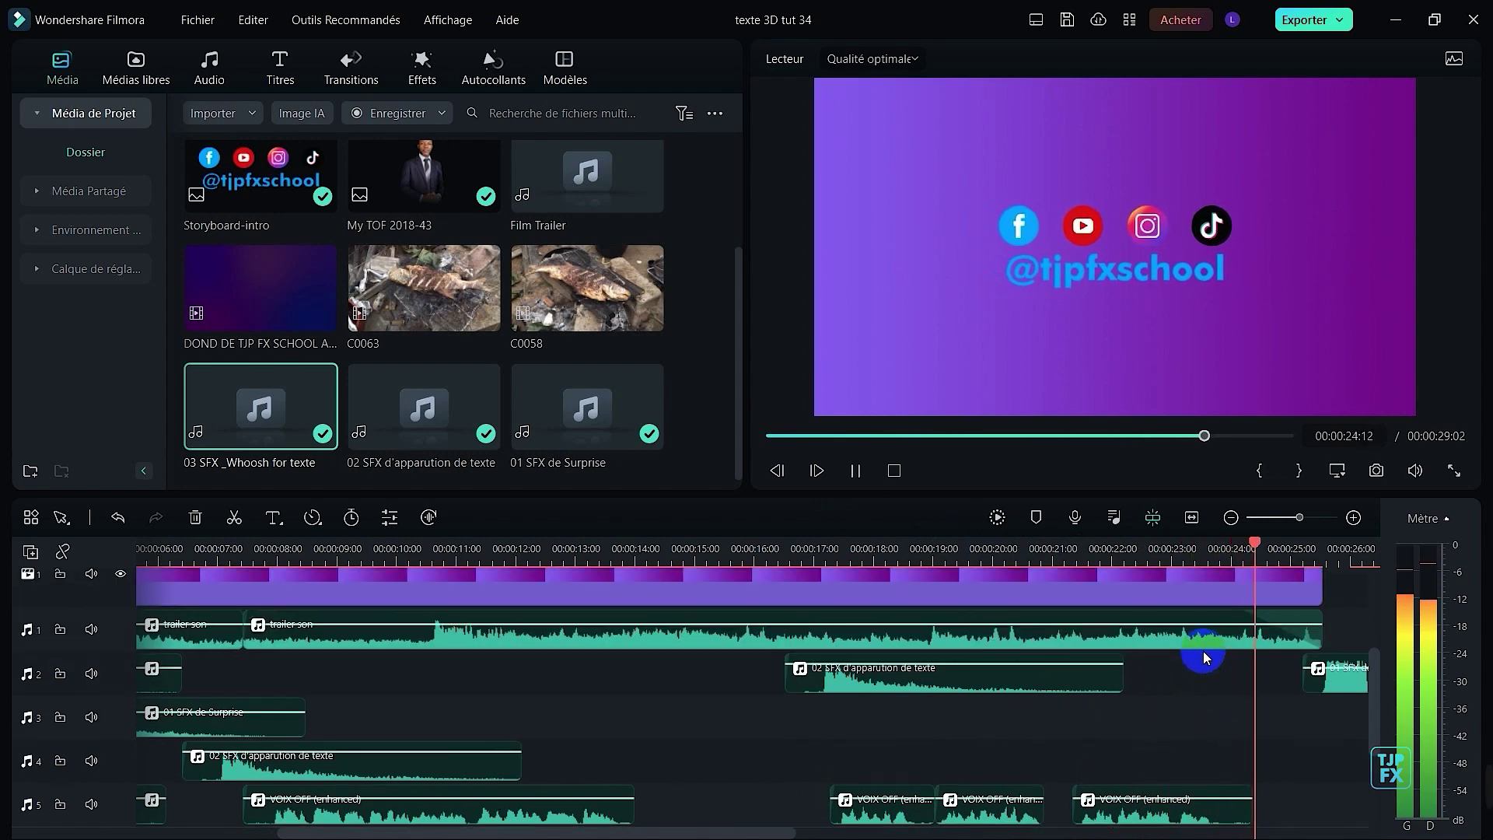
key(space)
scroll(1158, 657, down, 1)
click(381, 686)
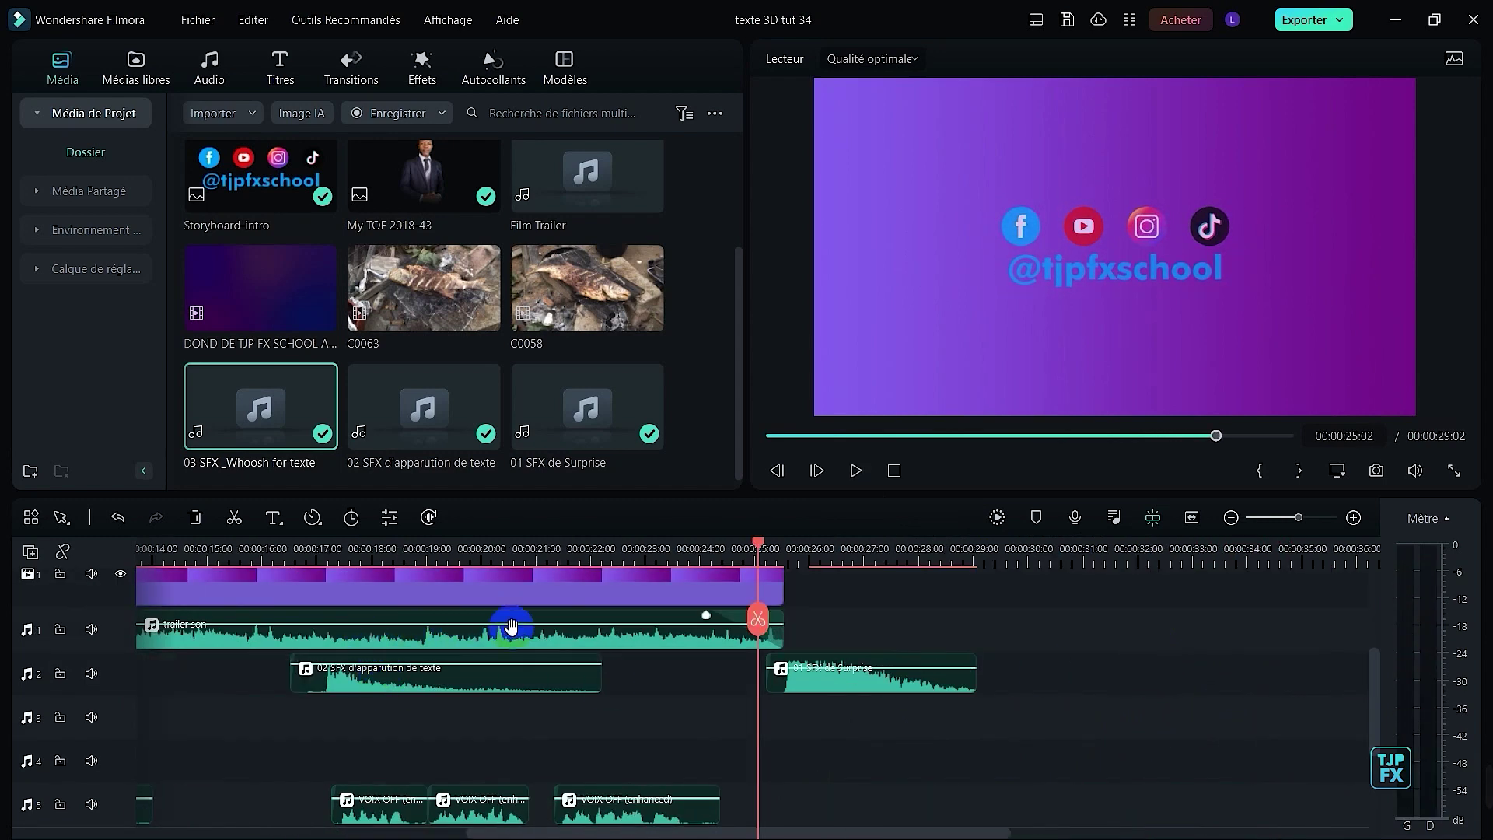
scroll(493, 640, up, 3)
scroll(317, 685, down, 2)
scroll(209, 731, down, 1)
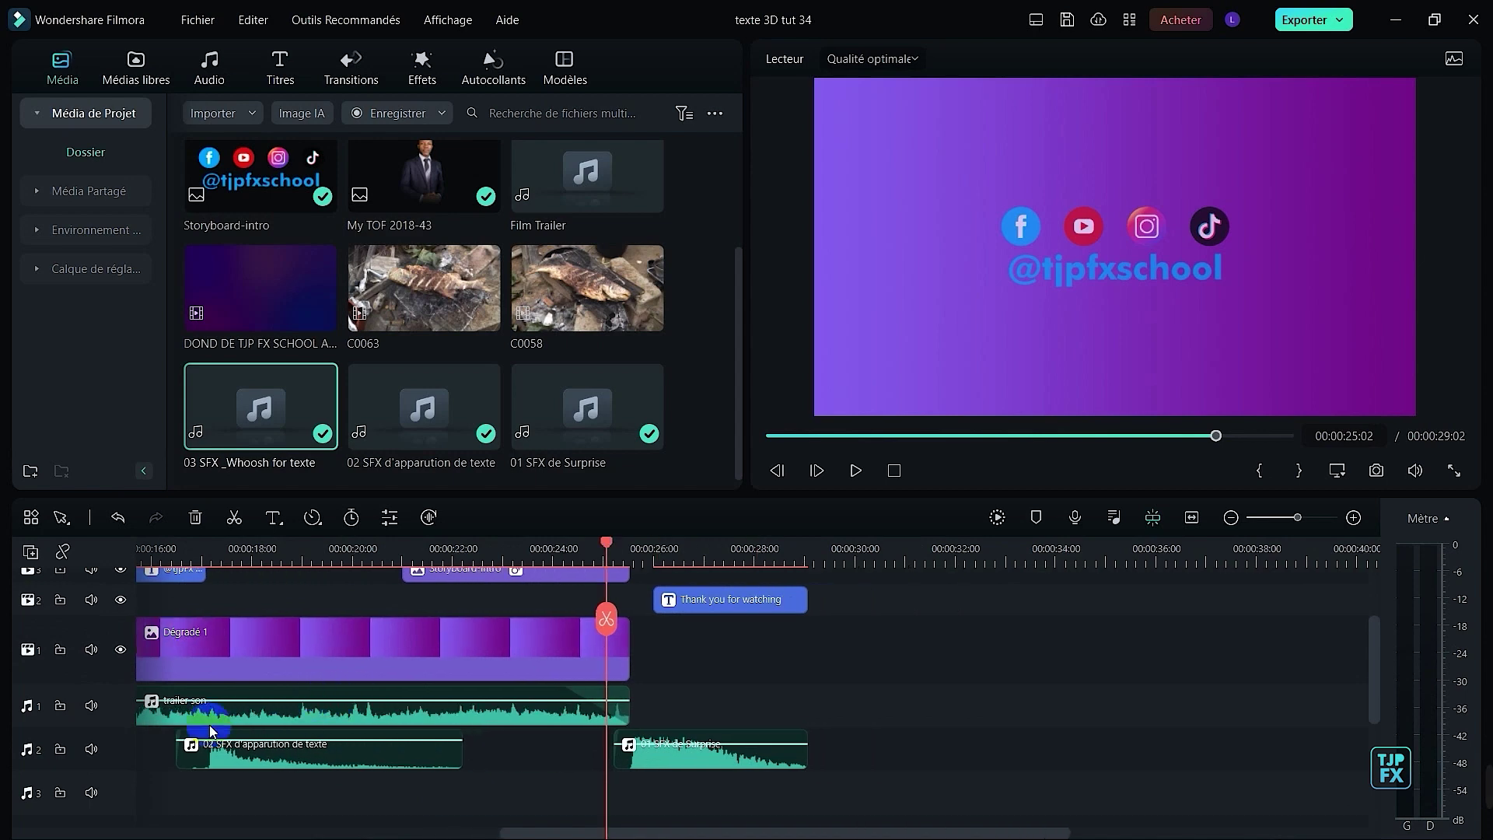
scroll(210, 731, left, 10)
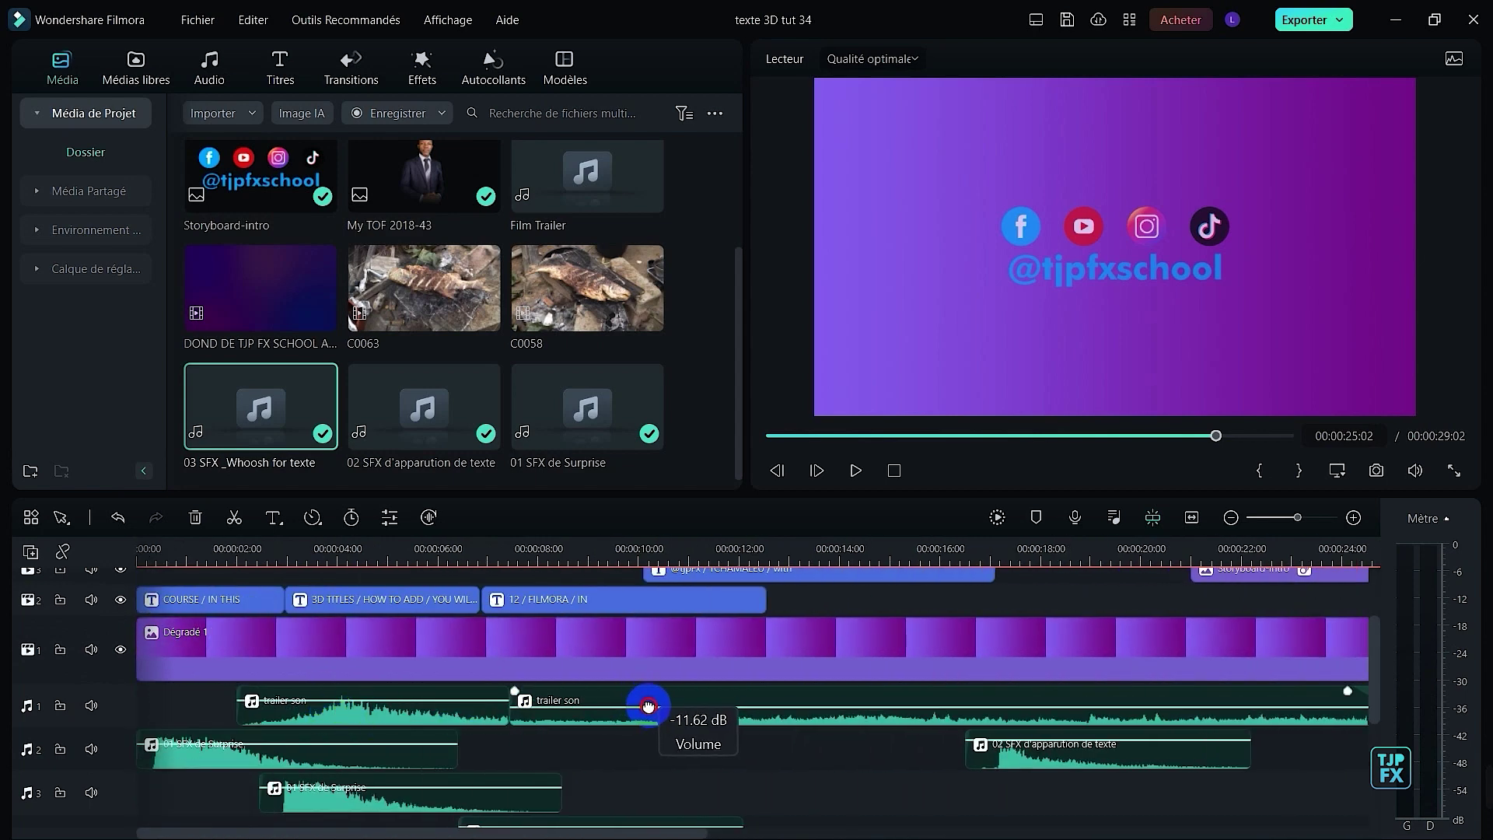
click(373, 704)
drag(373, 704, 380, 704)
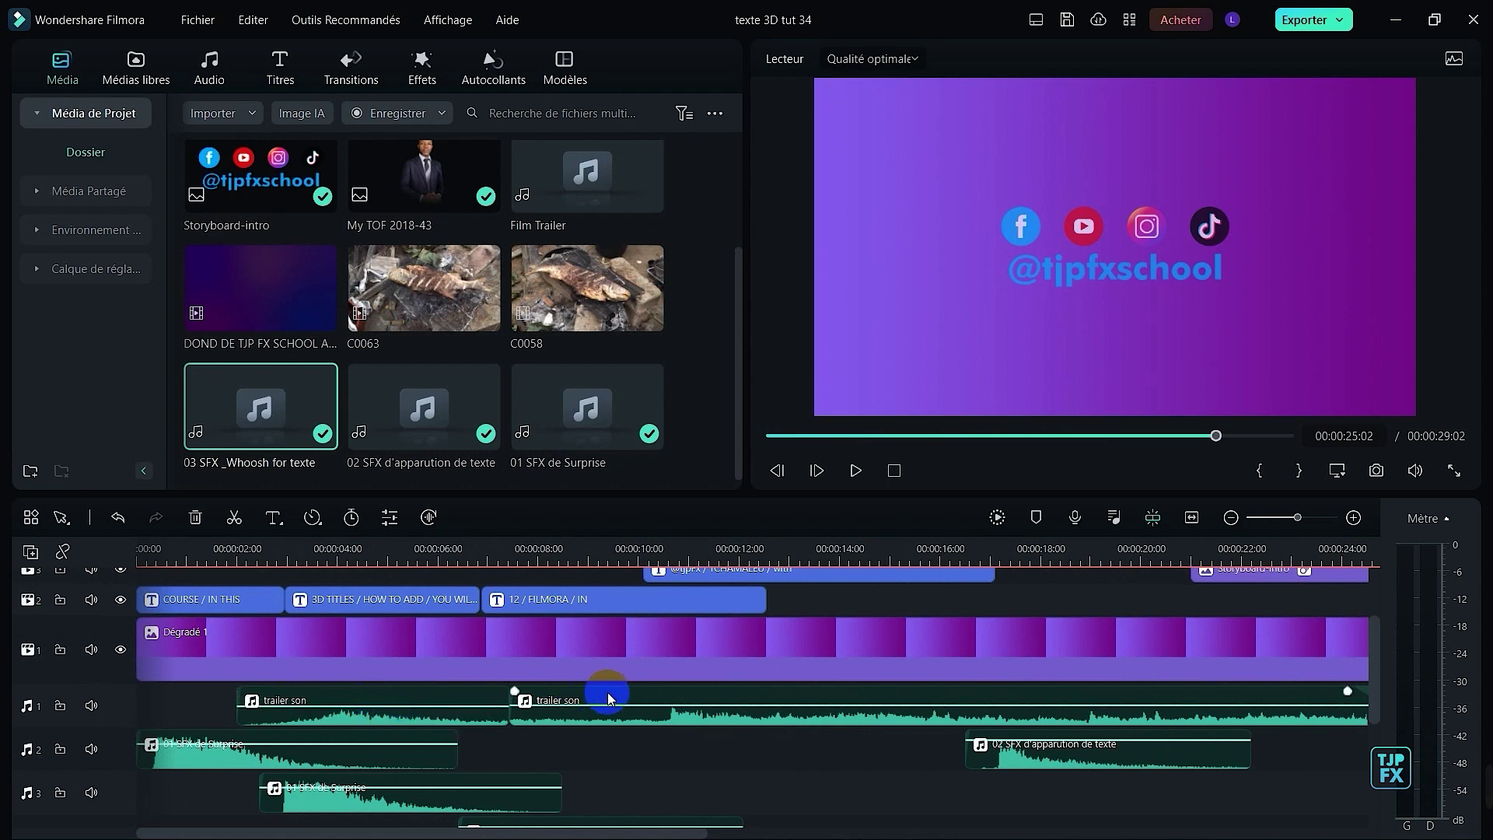
- Select the three sound effect clips on audio track 2 and apply auto normalization to them
click(444, 763)
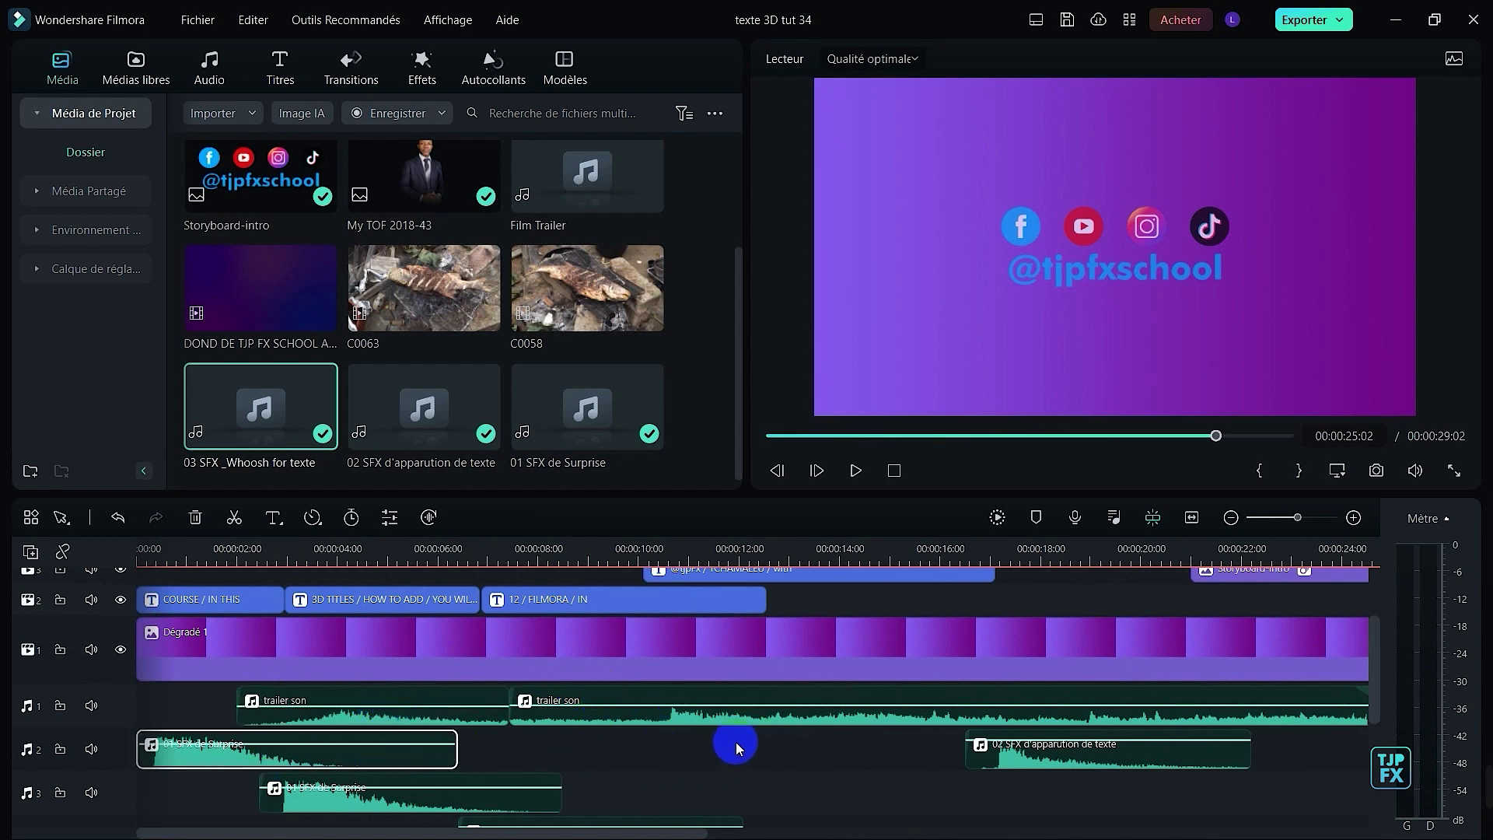
scroll(911, 750, down, 3)
ctrl+click(456, 751)
ctrl+click(585, 750)
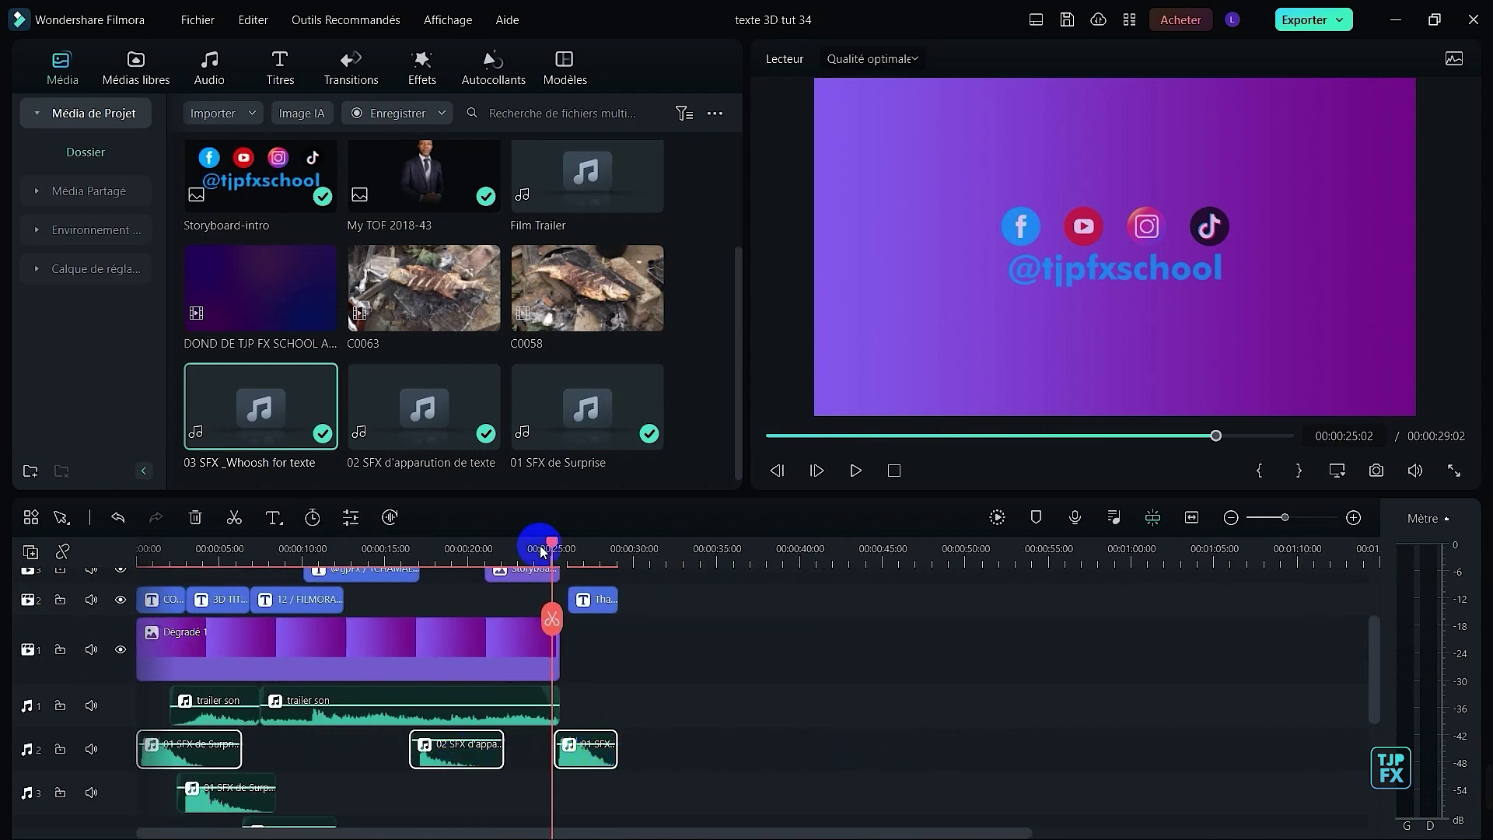
click(850, 471)
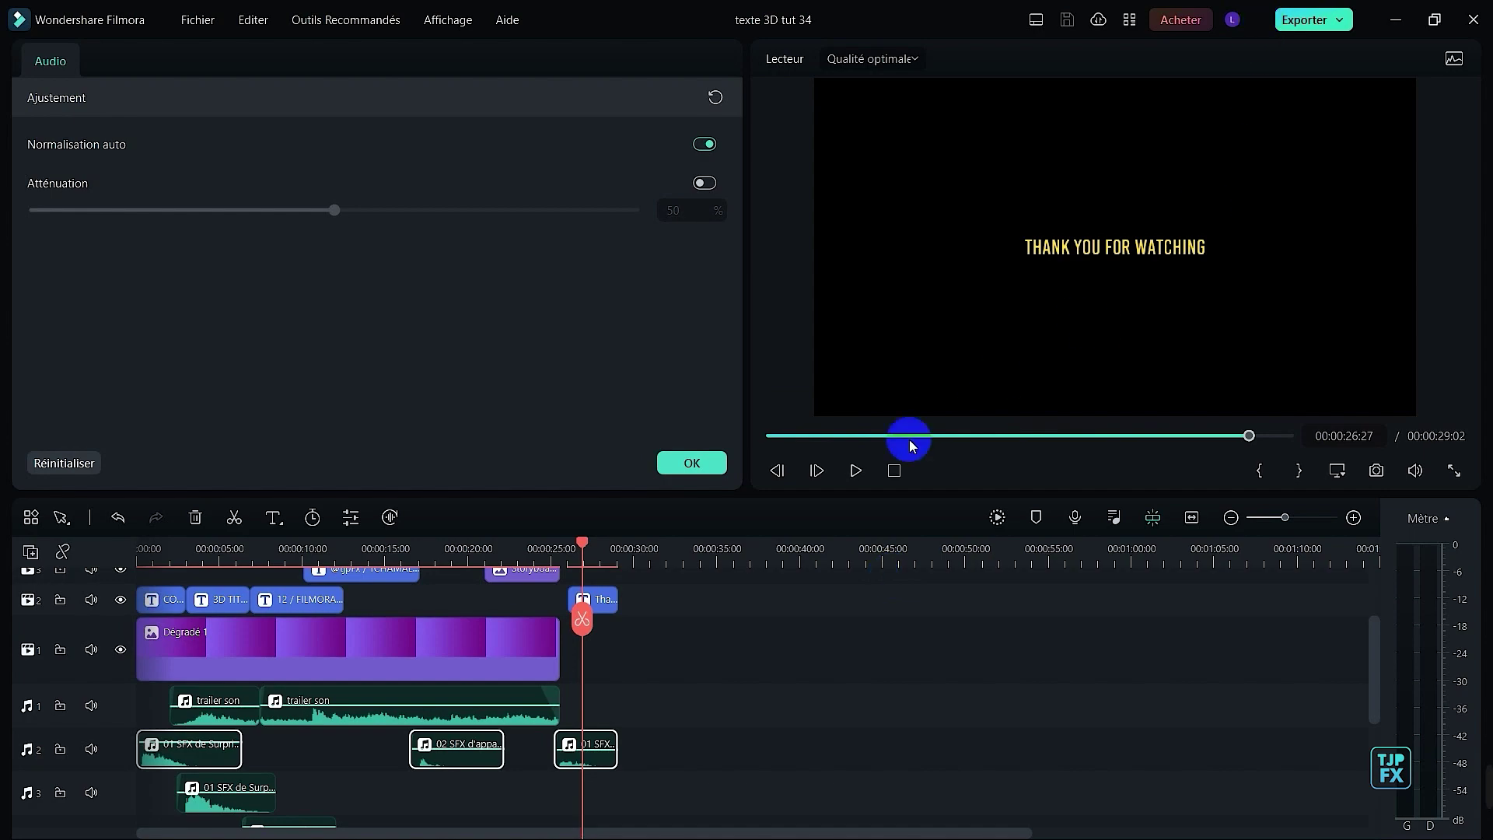
click(701, 462)
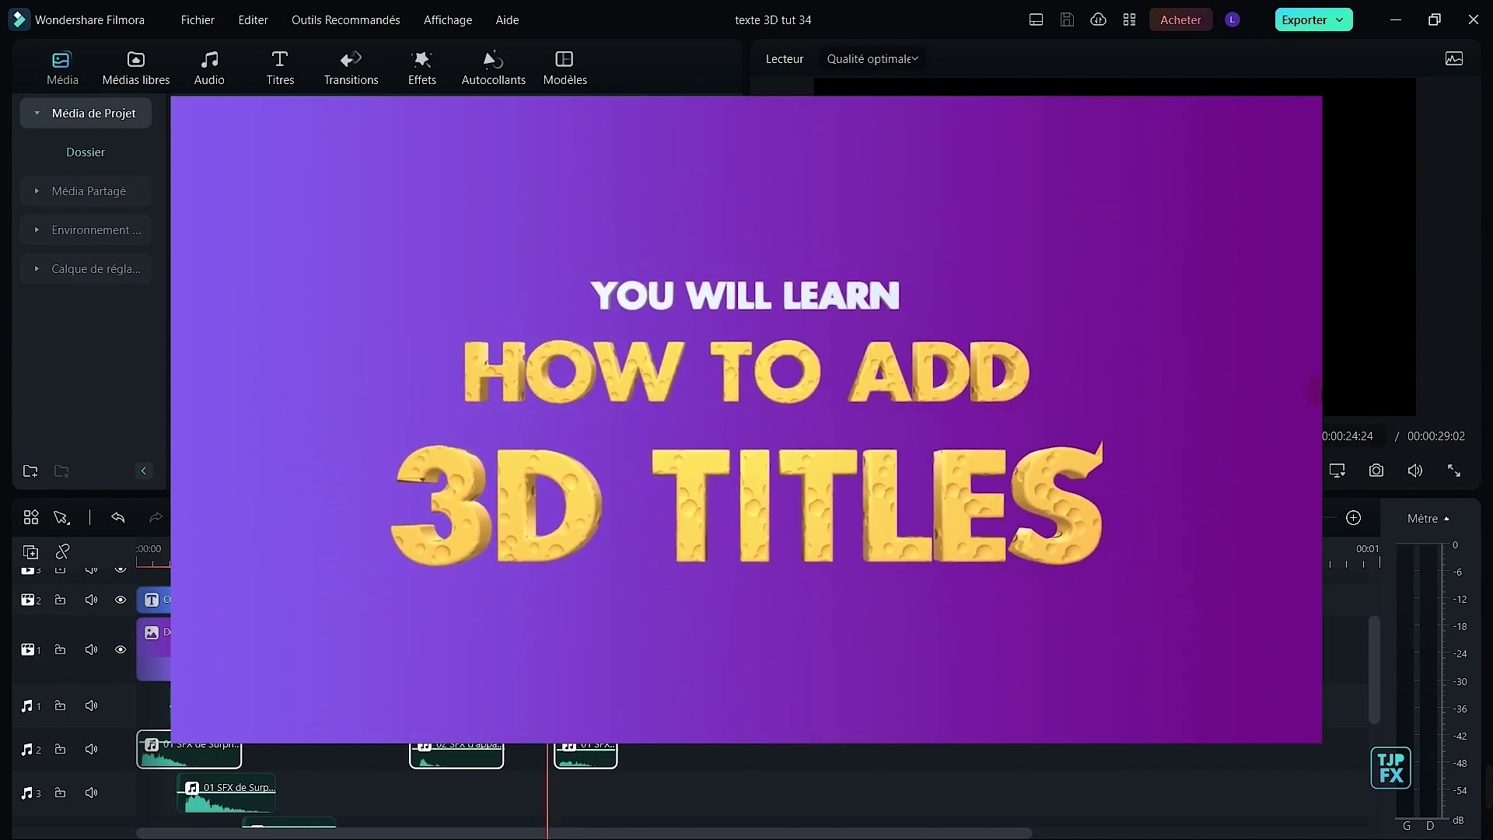
- Review the opening titles by moving the playhead through the start of the timeline
click(282, 556)
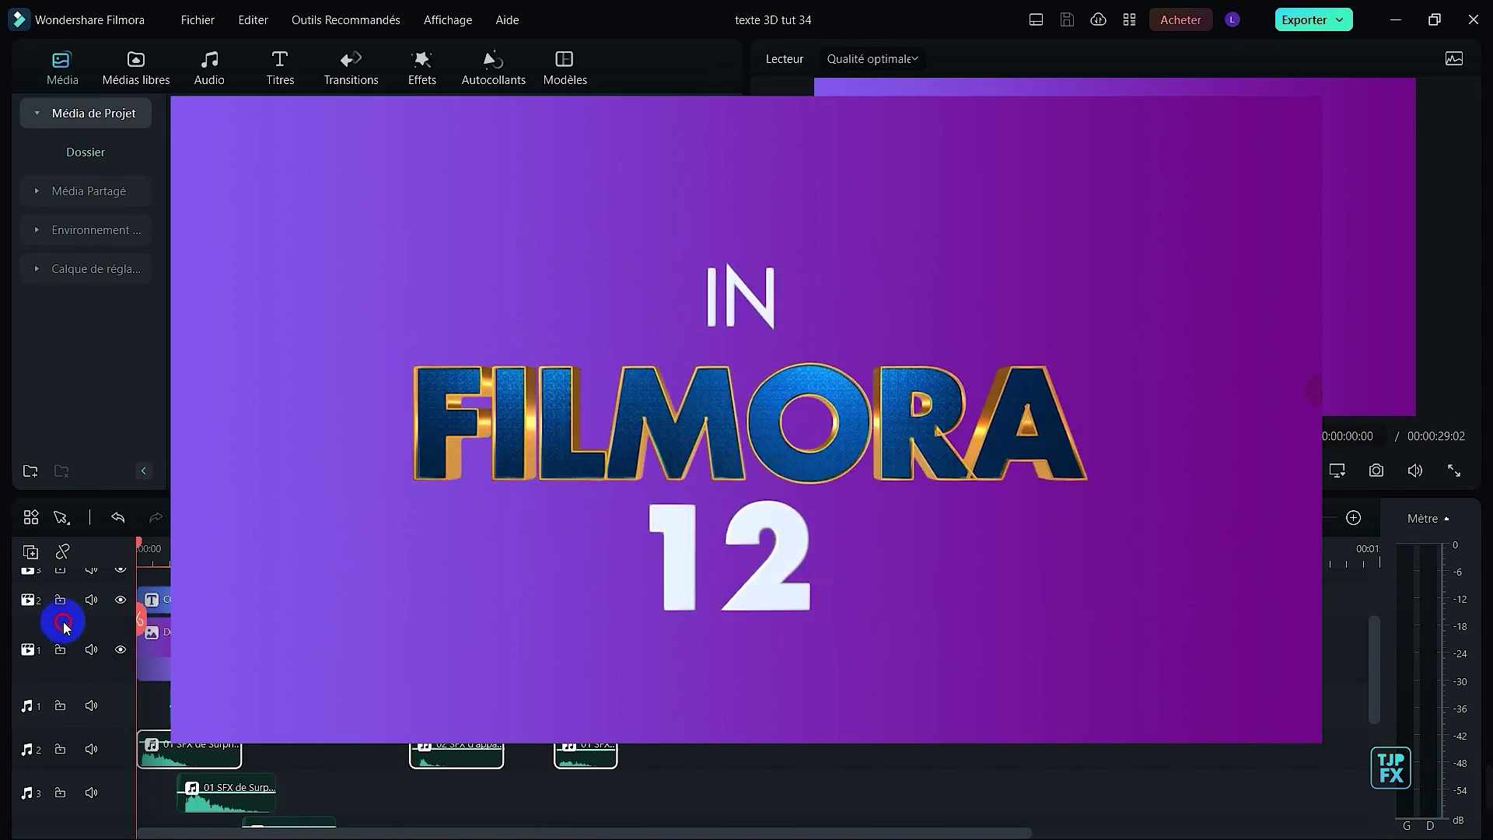
click(184, 556)
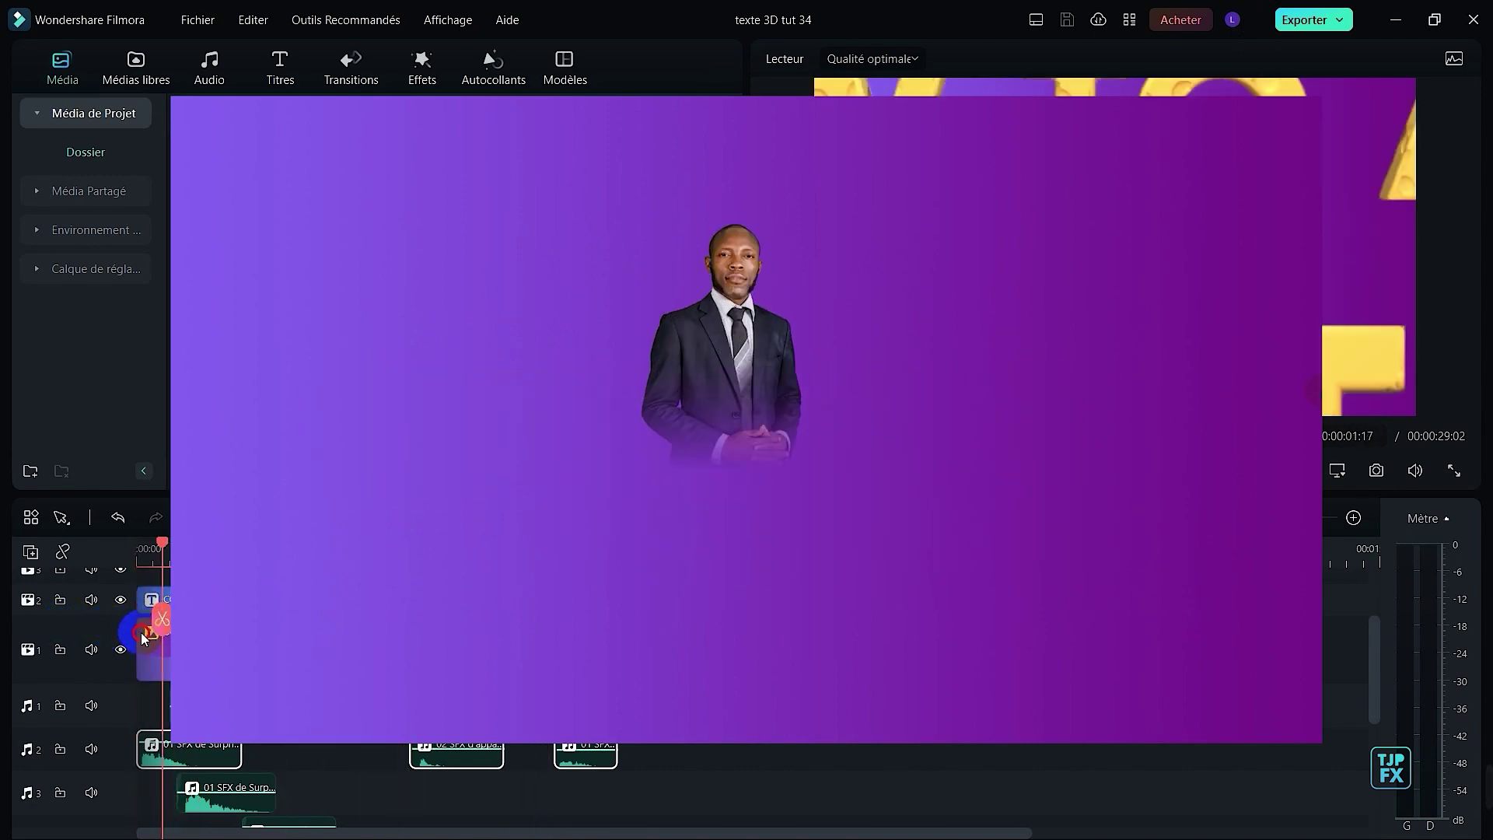